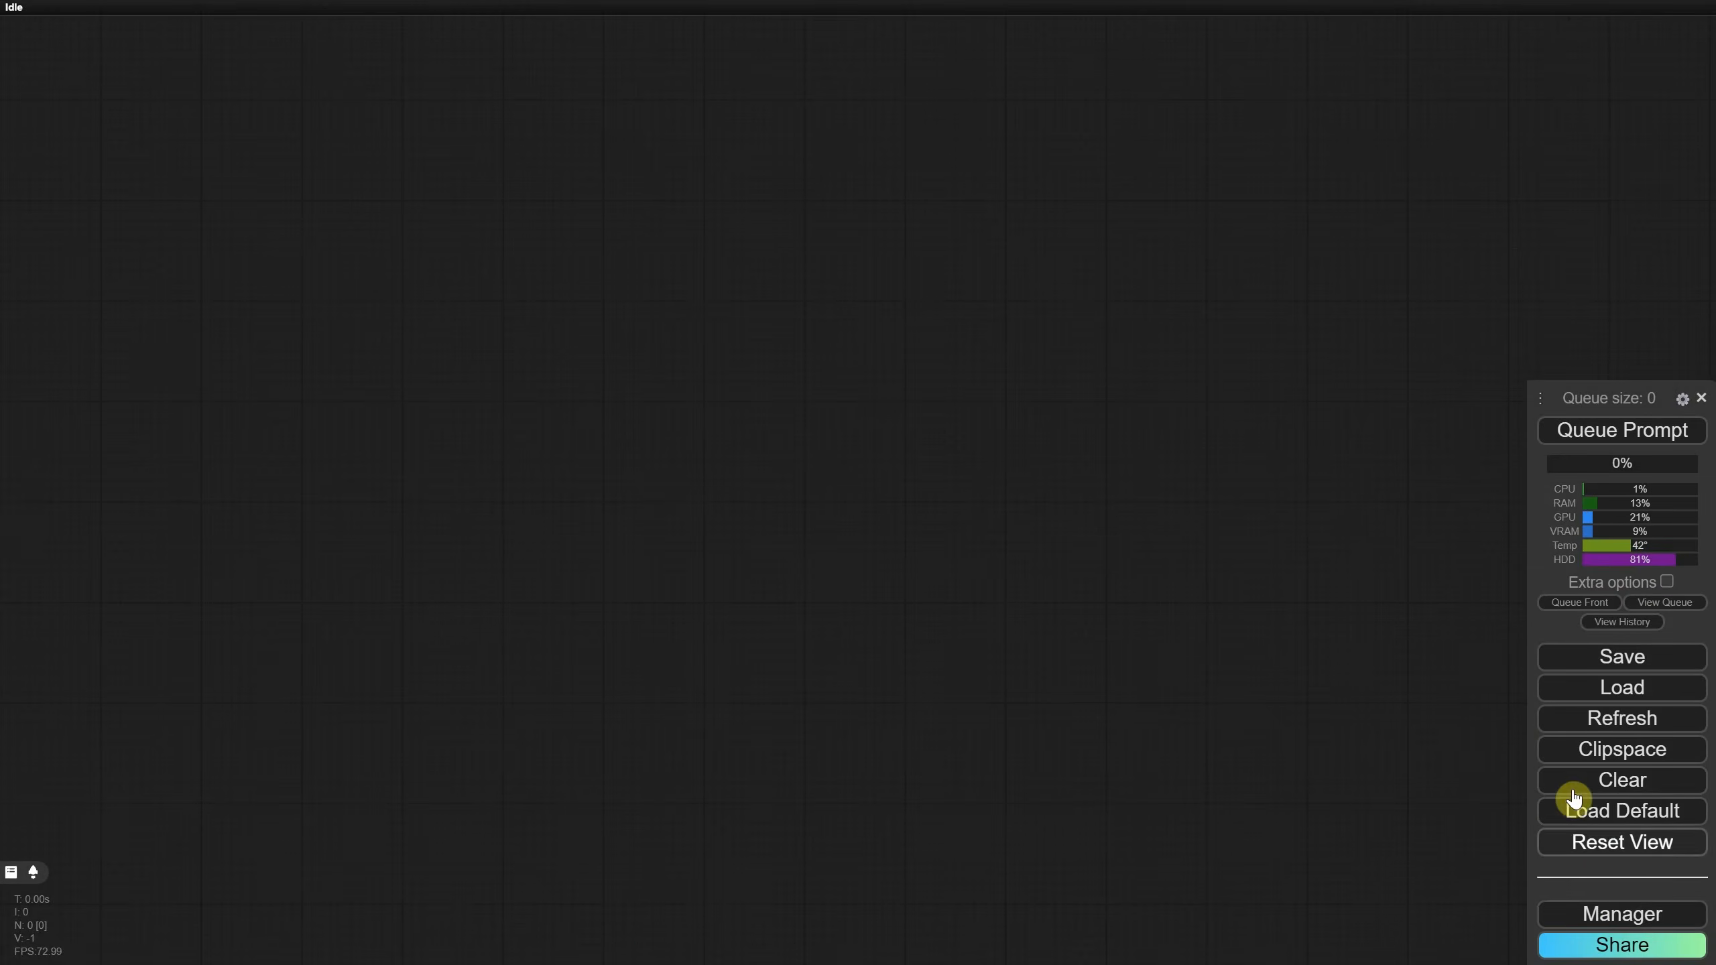
# Step: Open the Custom Nodes Manager and review only the installed custom nodes
pyautogui.click(1621, 915)
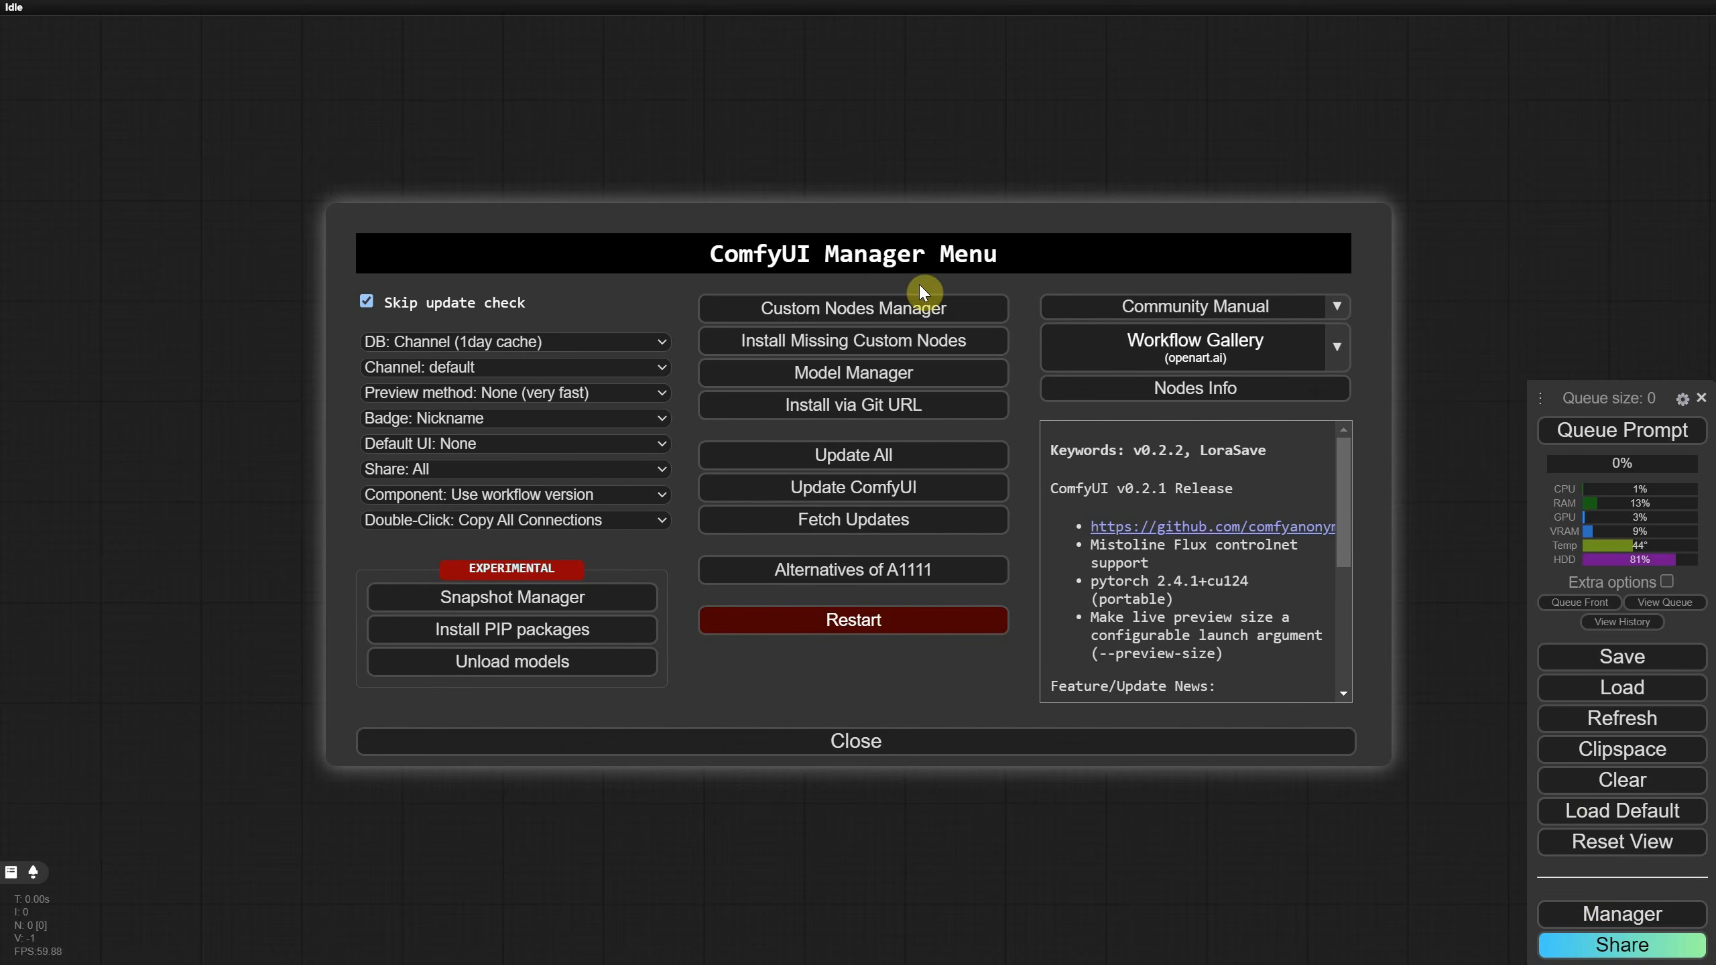
pyautogui.click(875, 309)
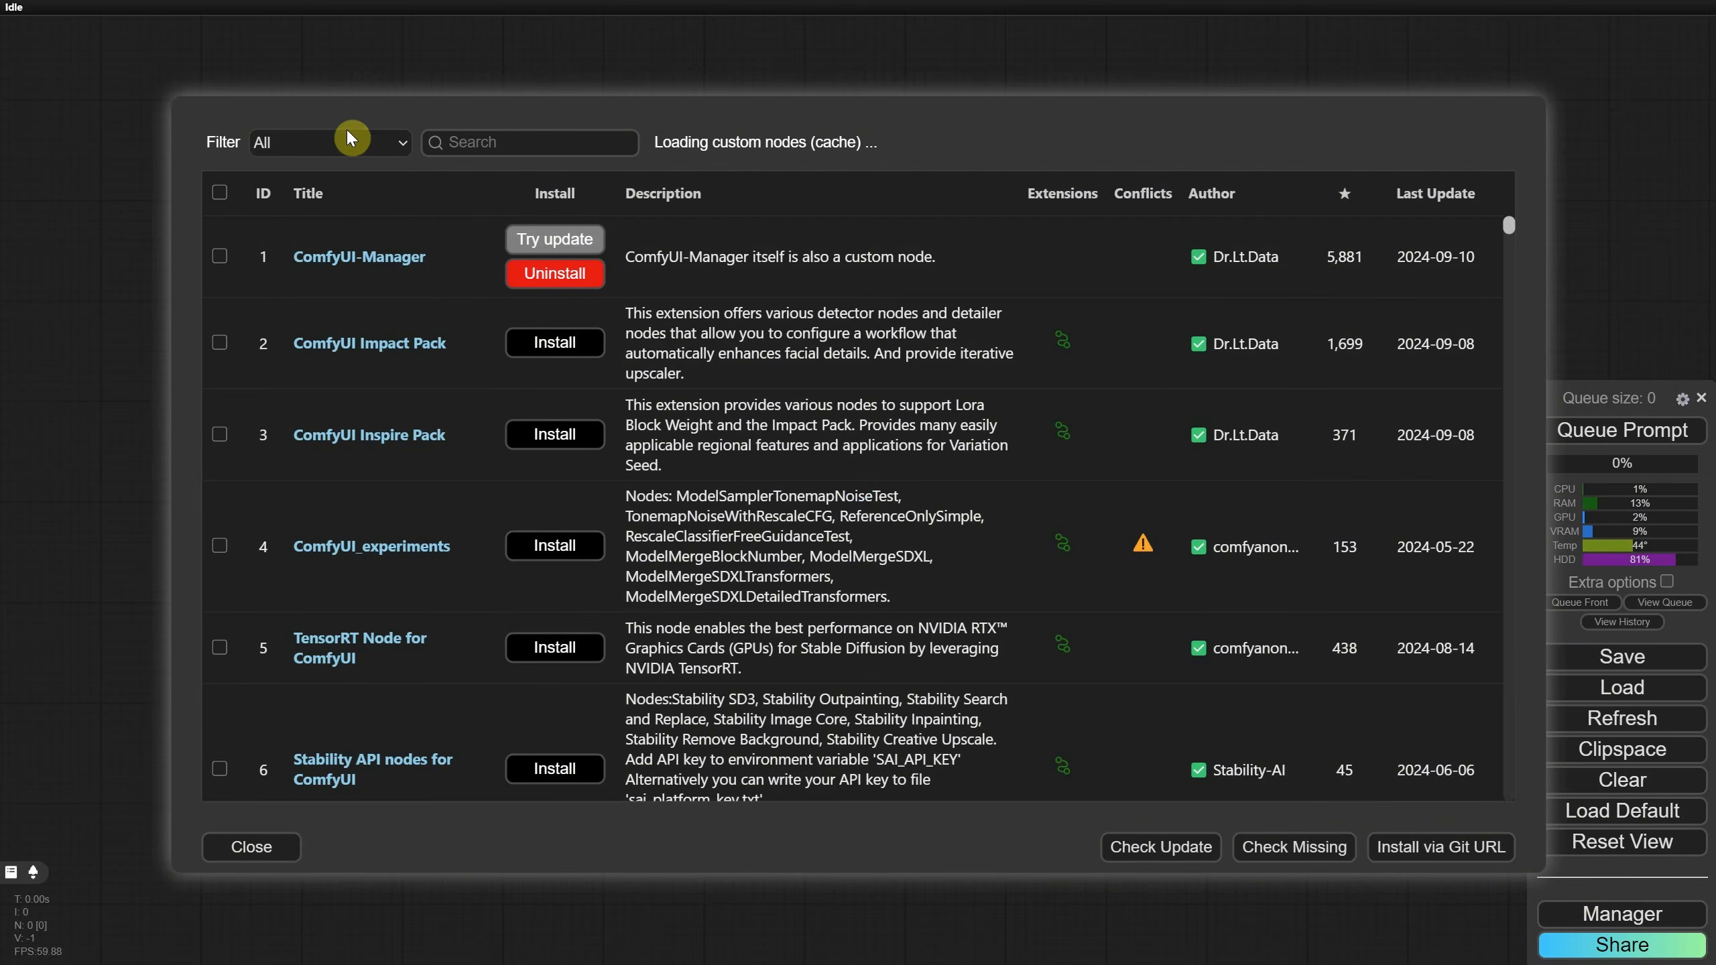
pyautogui.click(345, 143)
pyautogui.click(326, 203)
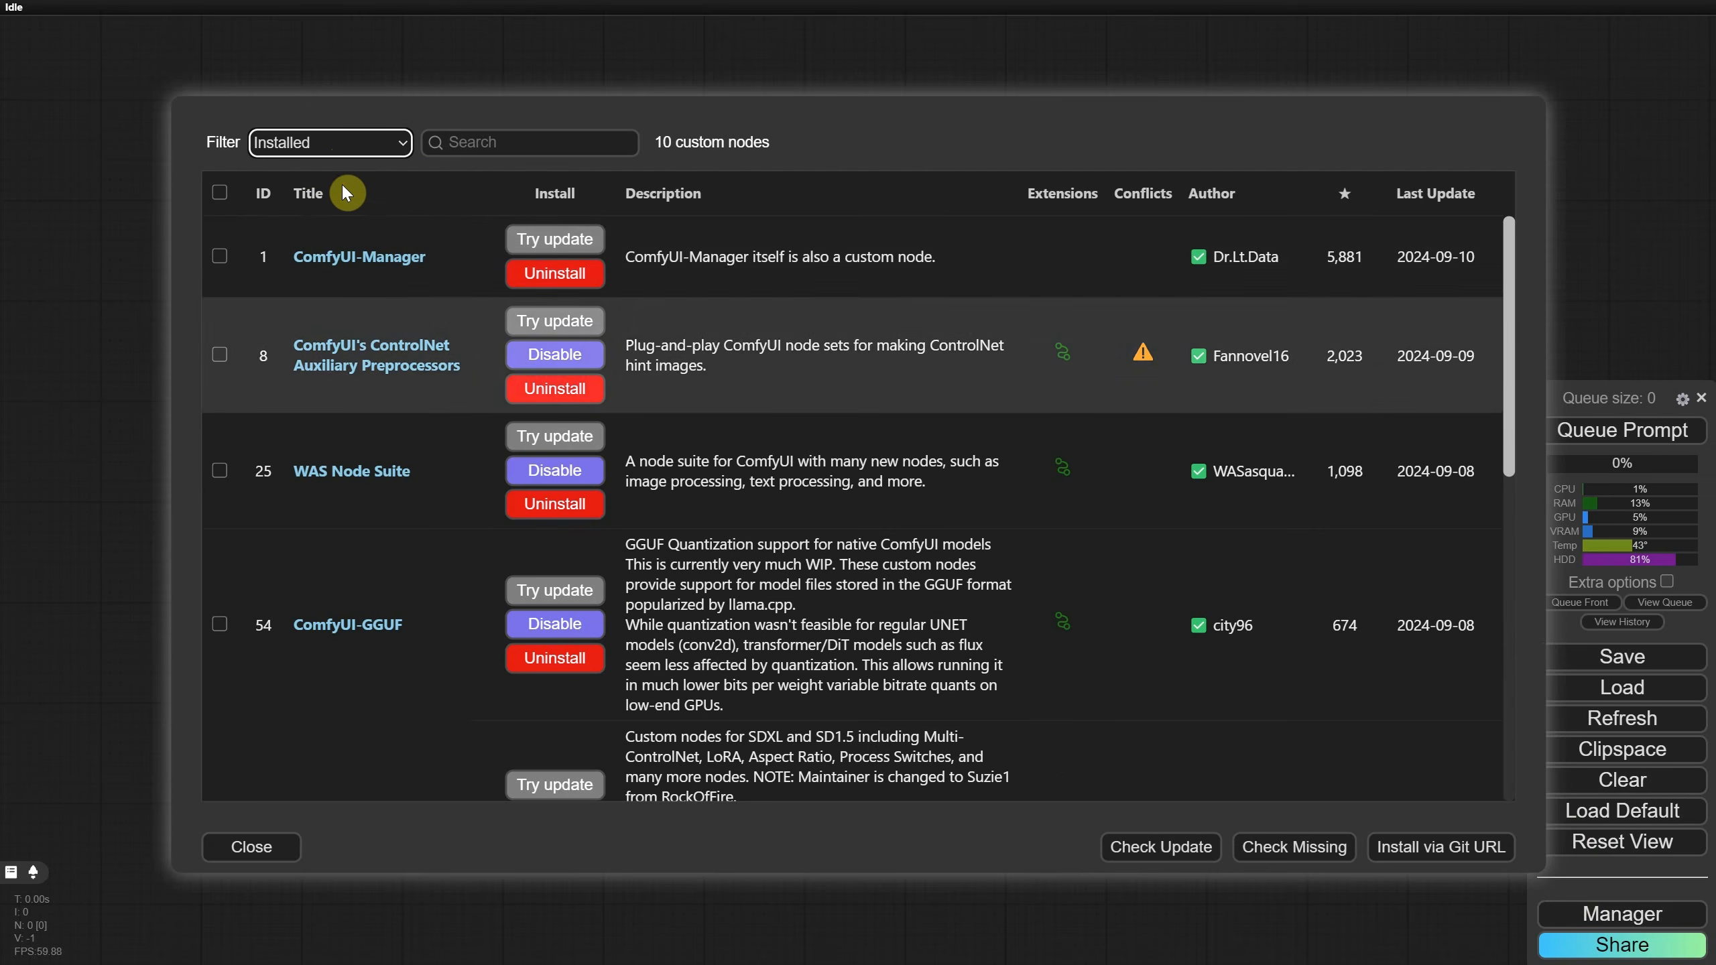
pyautogui.moveTo(1513, 276)
pyautogui.mouseDown()
pyautogui.moveTo(1514, 493)
pyautogui.moveTo(1547, 641)
pyautogui.moveTo(1504, 264)
pyautogui.mouseUp()
# Step: Search all custom nodes for "controlal", install ControlAltAI Nodes and close the node list
pyautogui.click(324, 146)
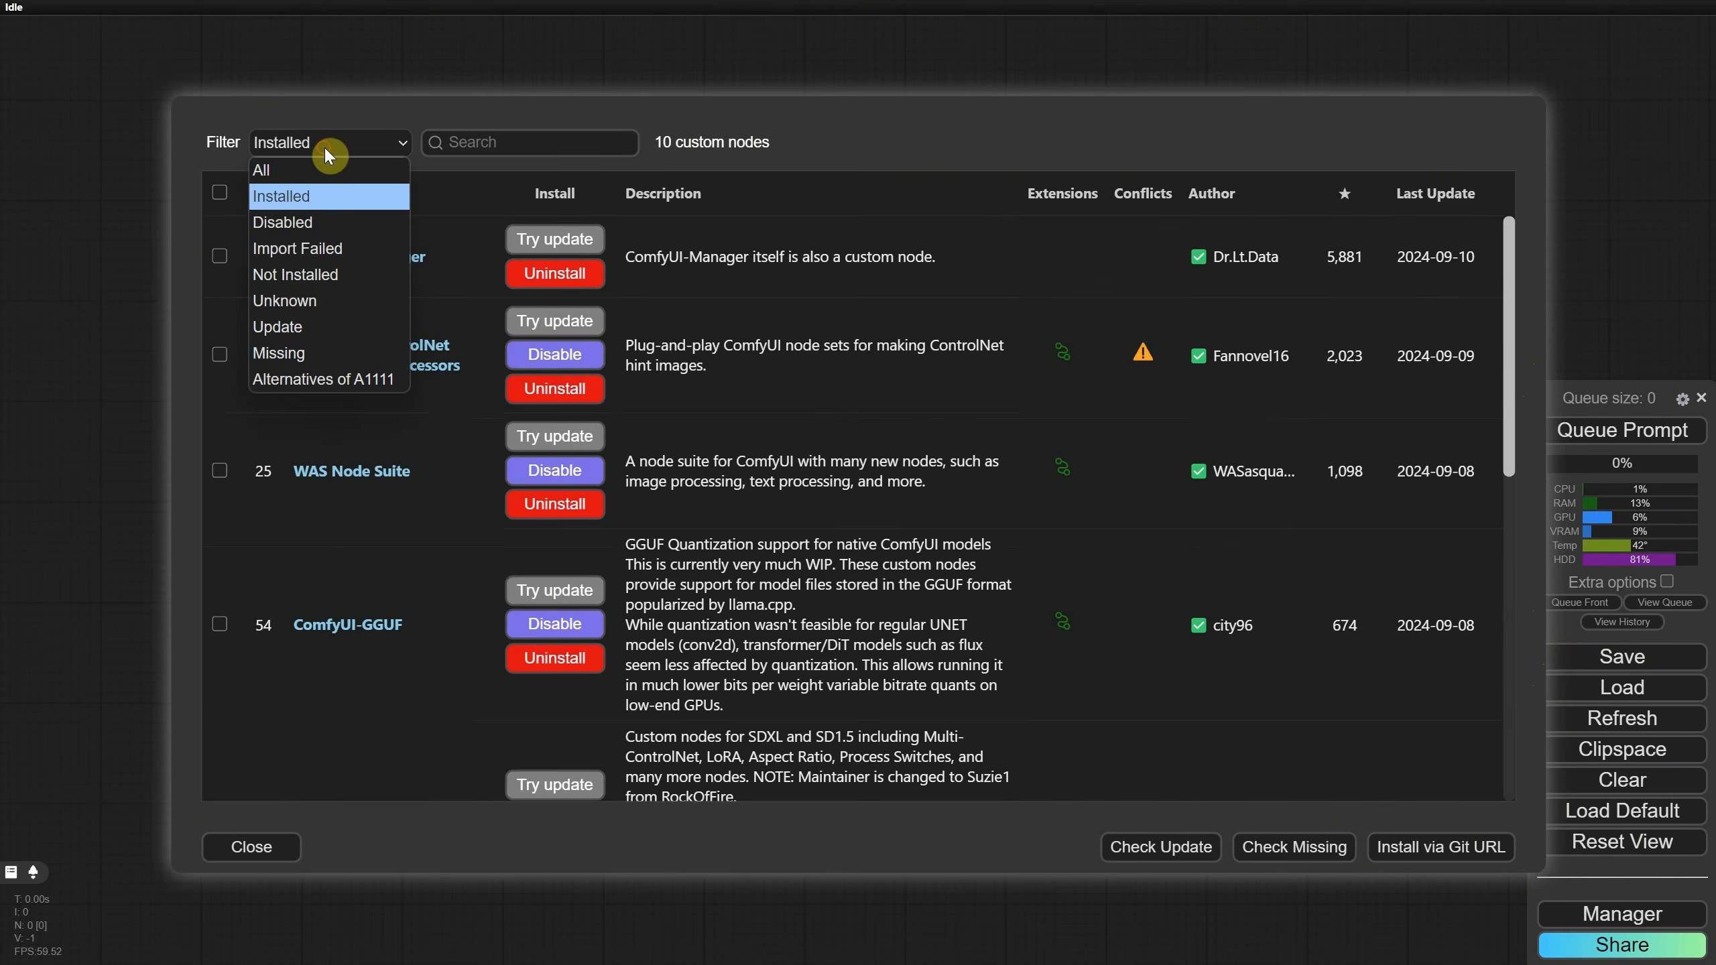
pyautogui.click(319, 164)
pyautogui.click(529, 142)
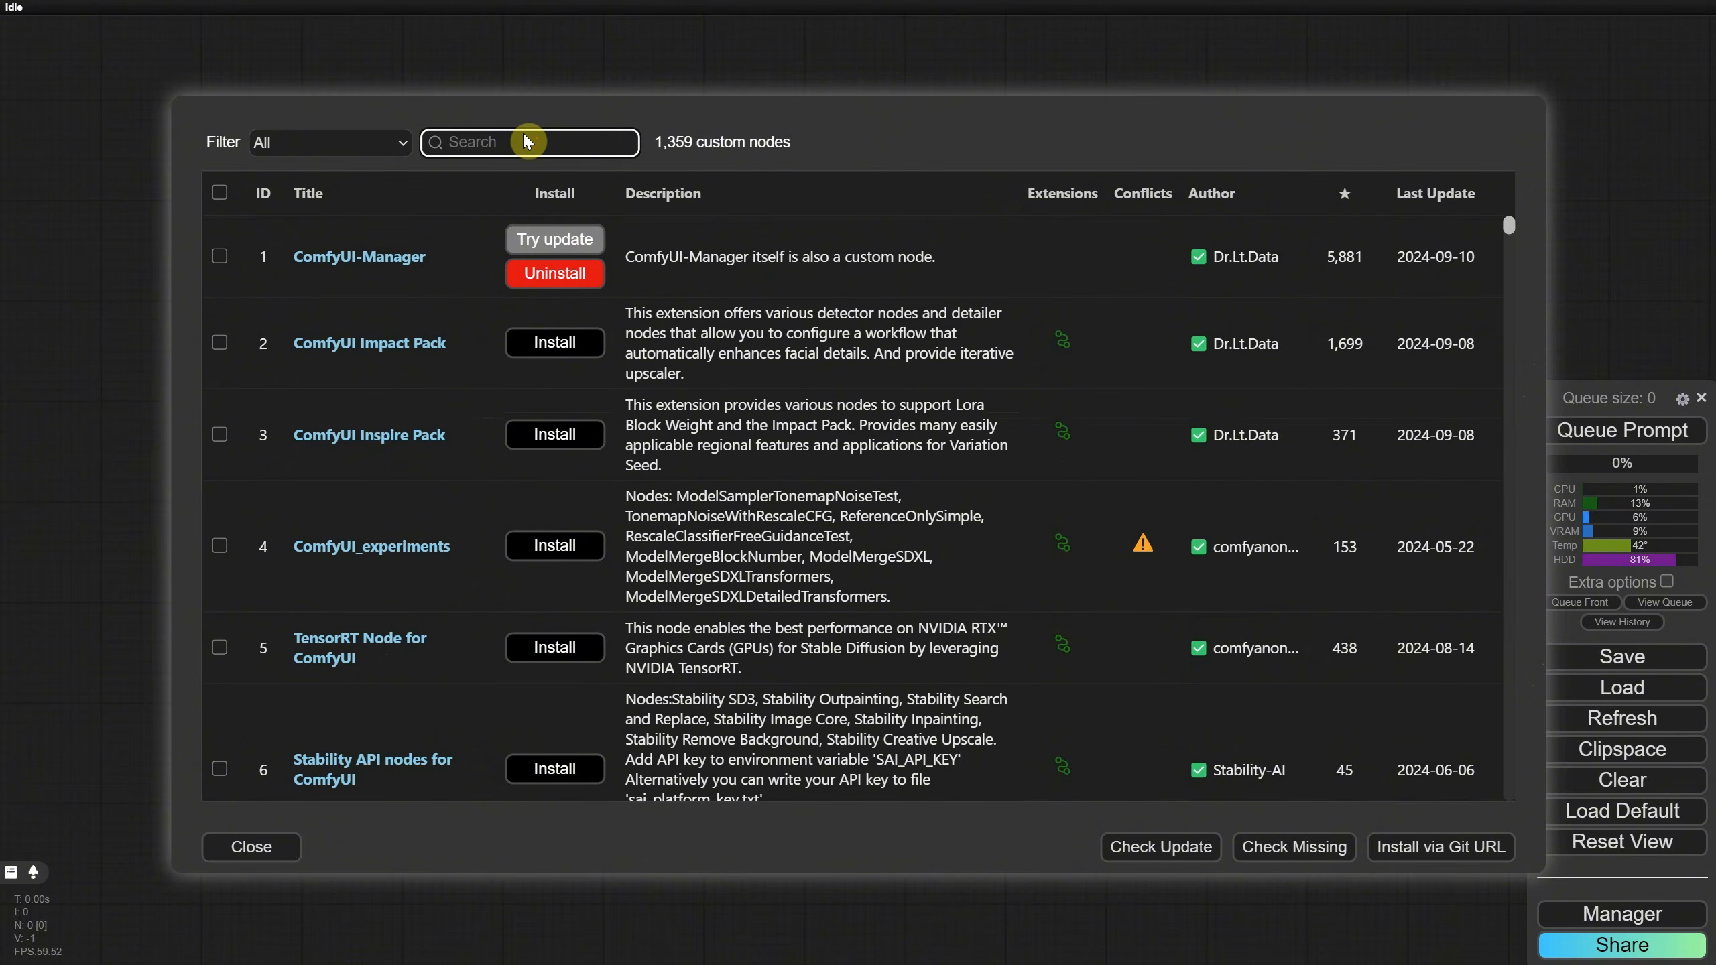
pyautogui.write('controlal')
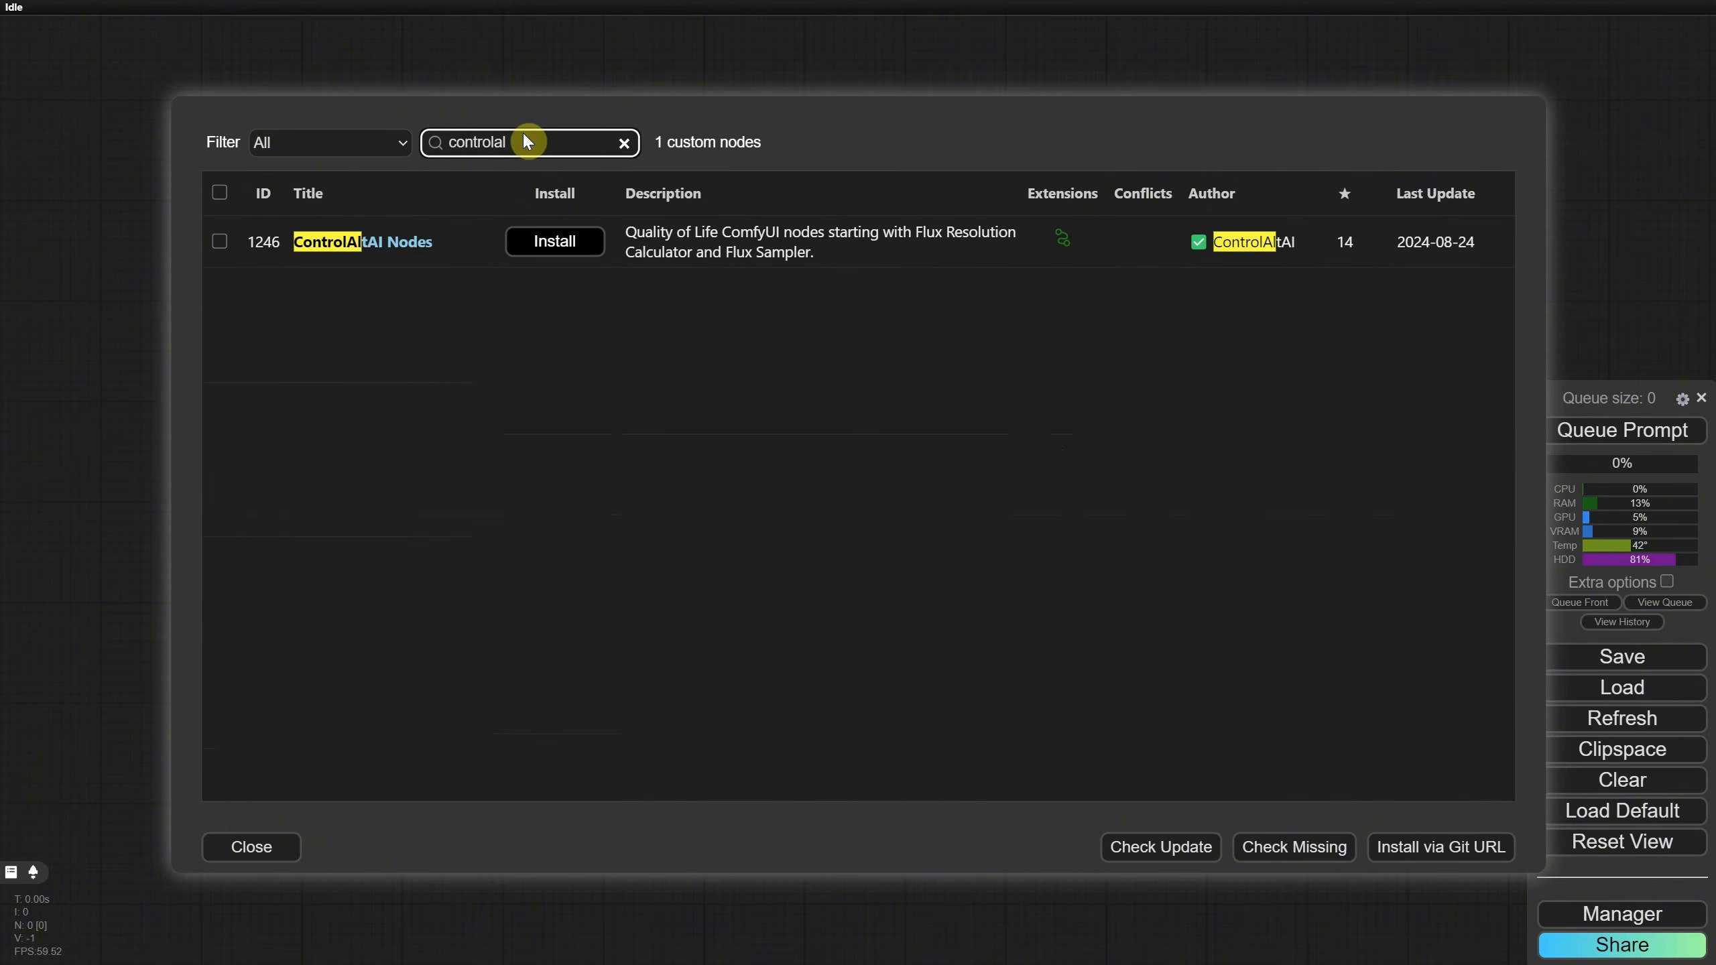
pyautogui.click(565, 250)
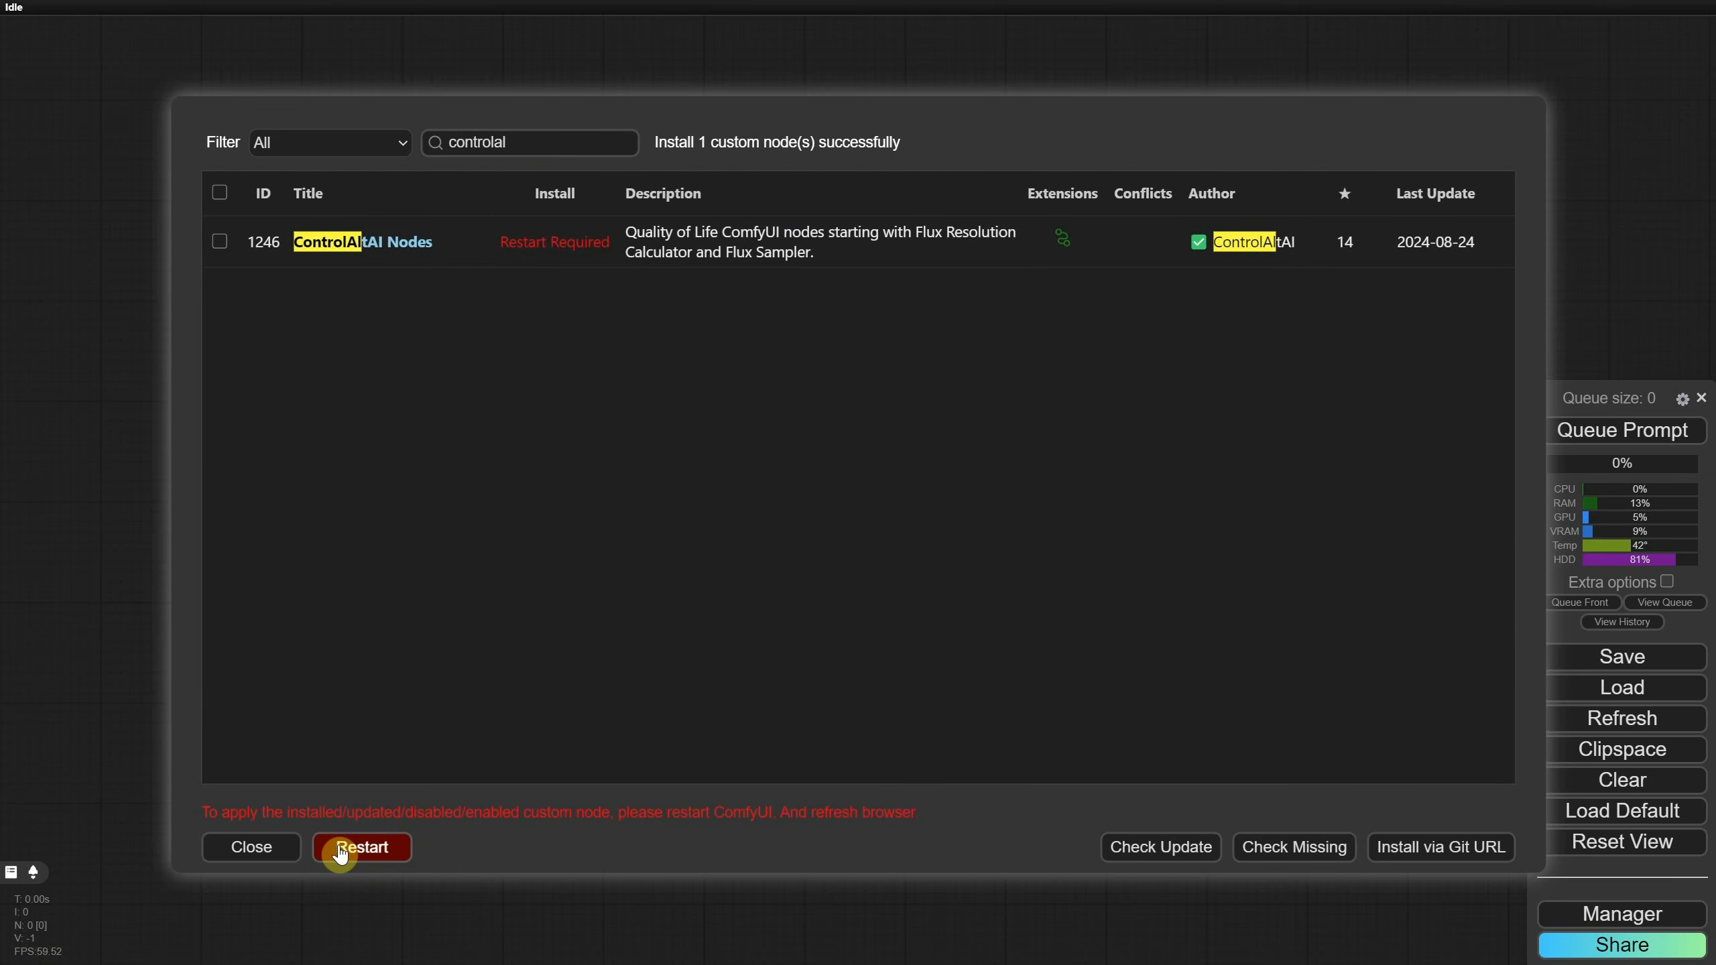
pyautogui.click(251, 849)
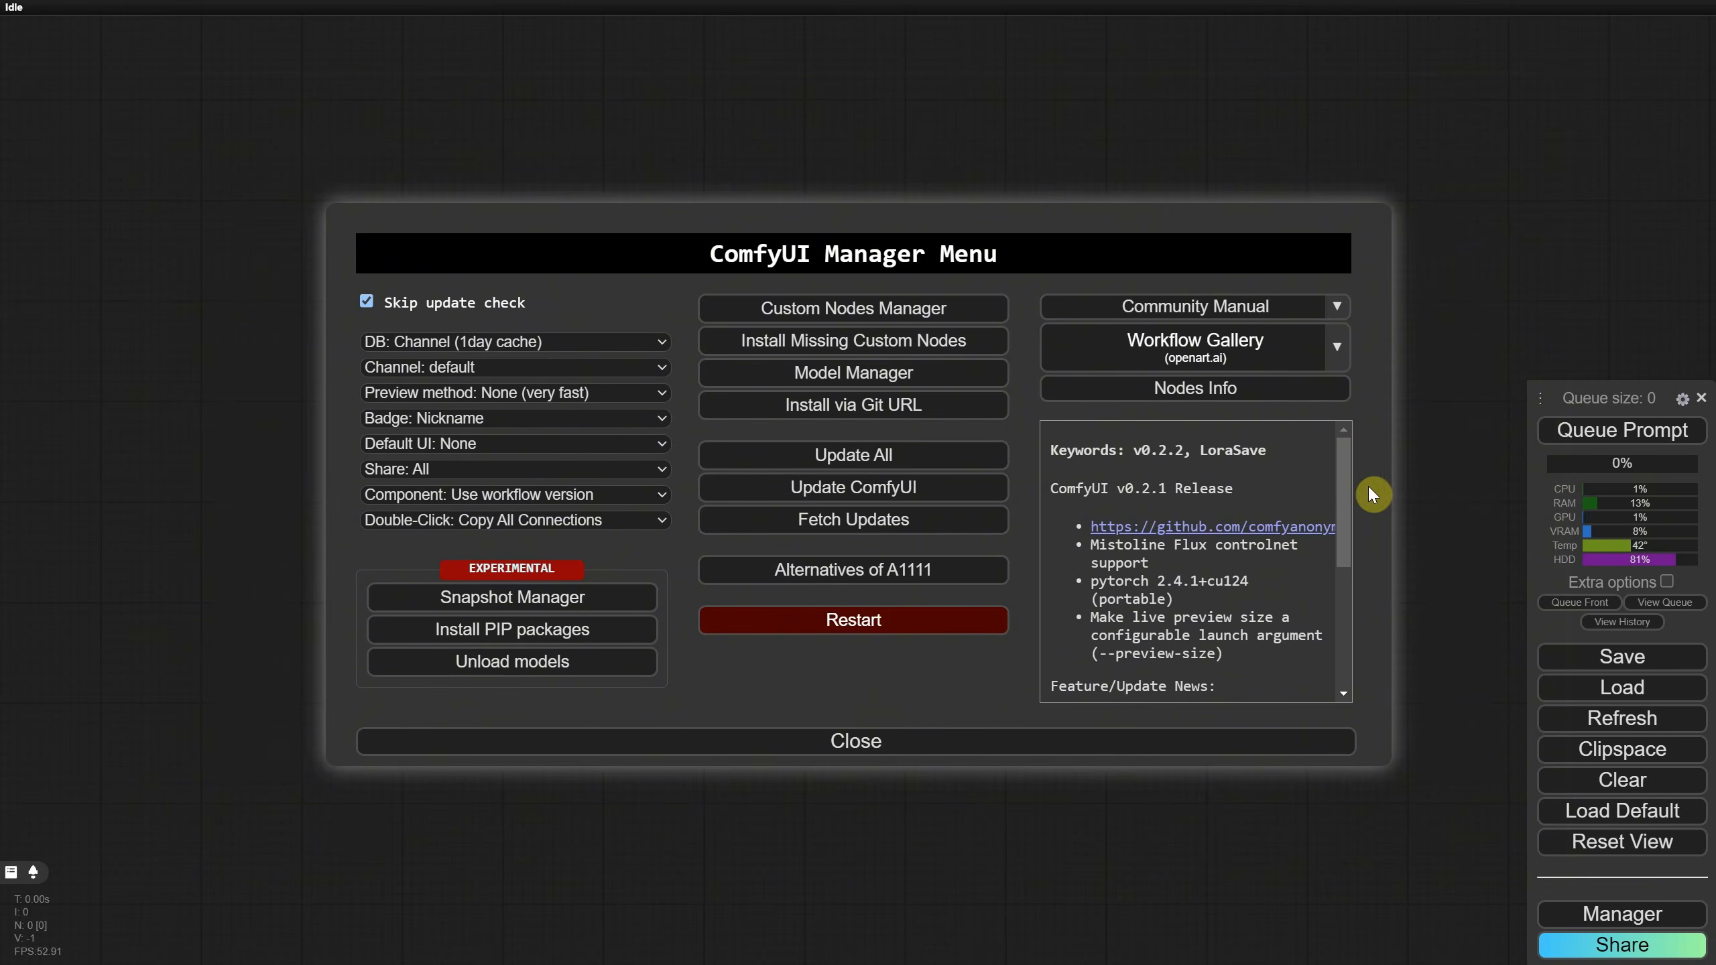
# Step: Update ComfyUI and all its extensions, and restart the server to apply the updates
pyautogui.moveTo(1341, 506)
pyautogui.mouseDown()
pyautogui.moveTo(1328, 644)
pyautogui.moveTo(1366, 496)
pyautogui.mouseUp()
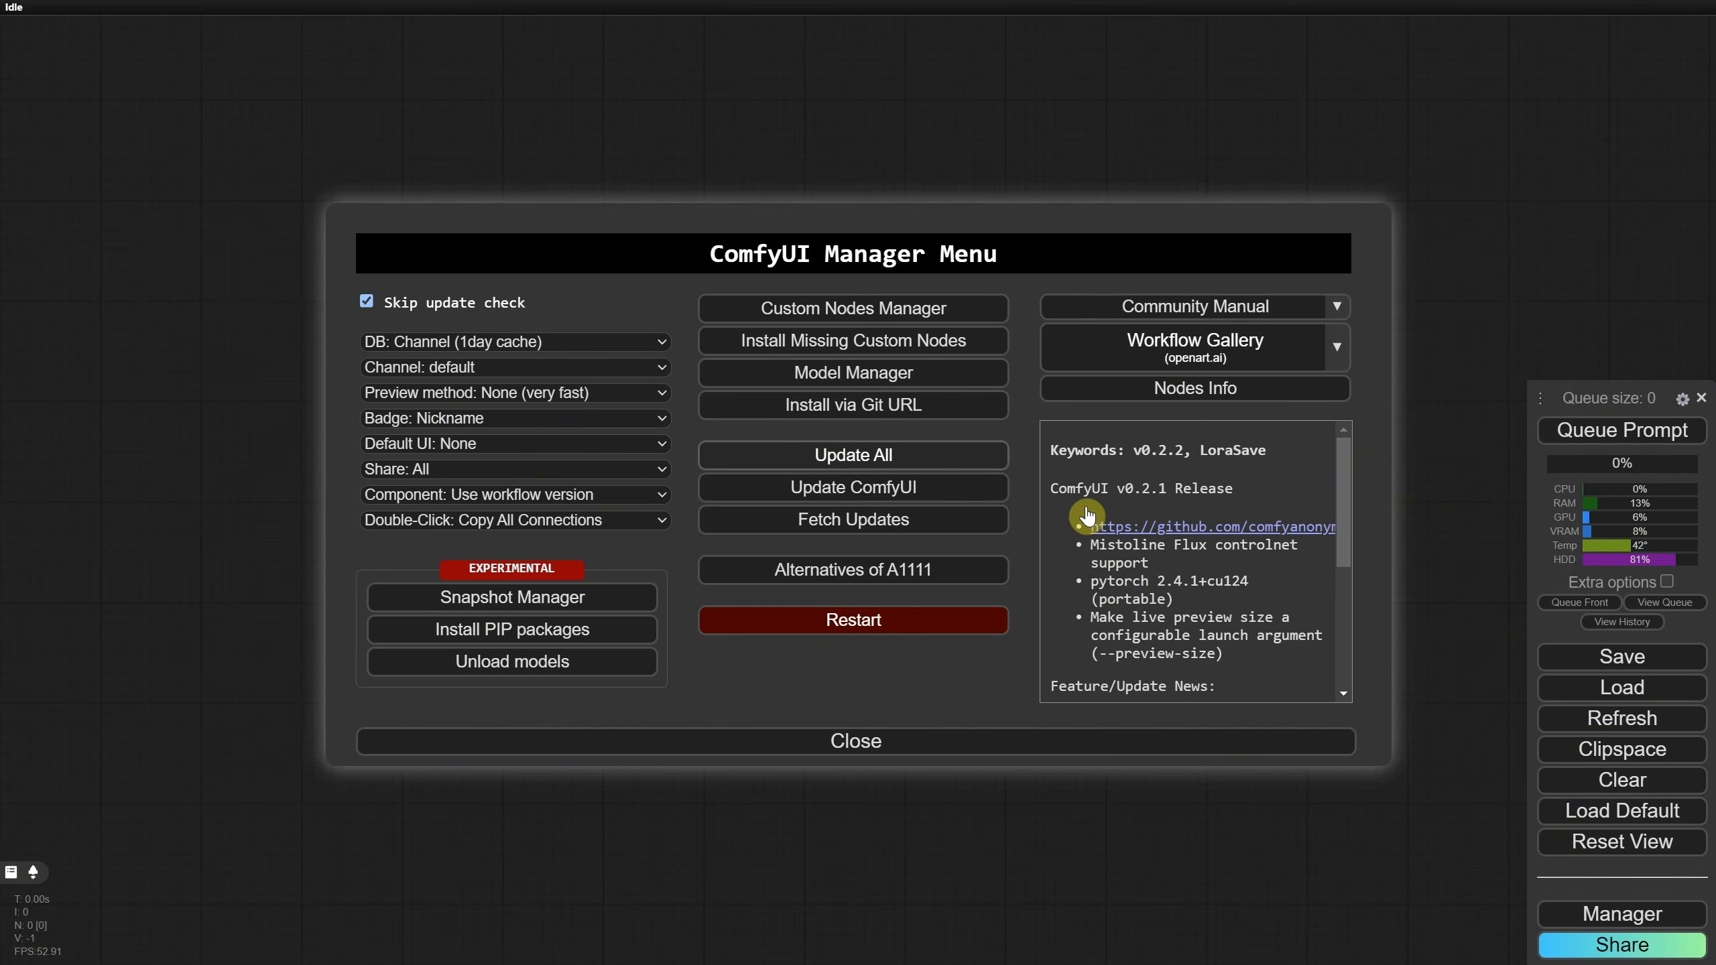
pyautogui.click(828, 464)
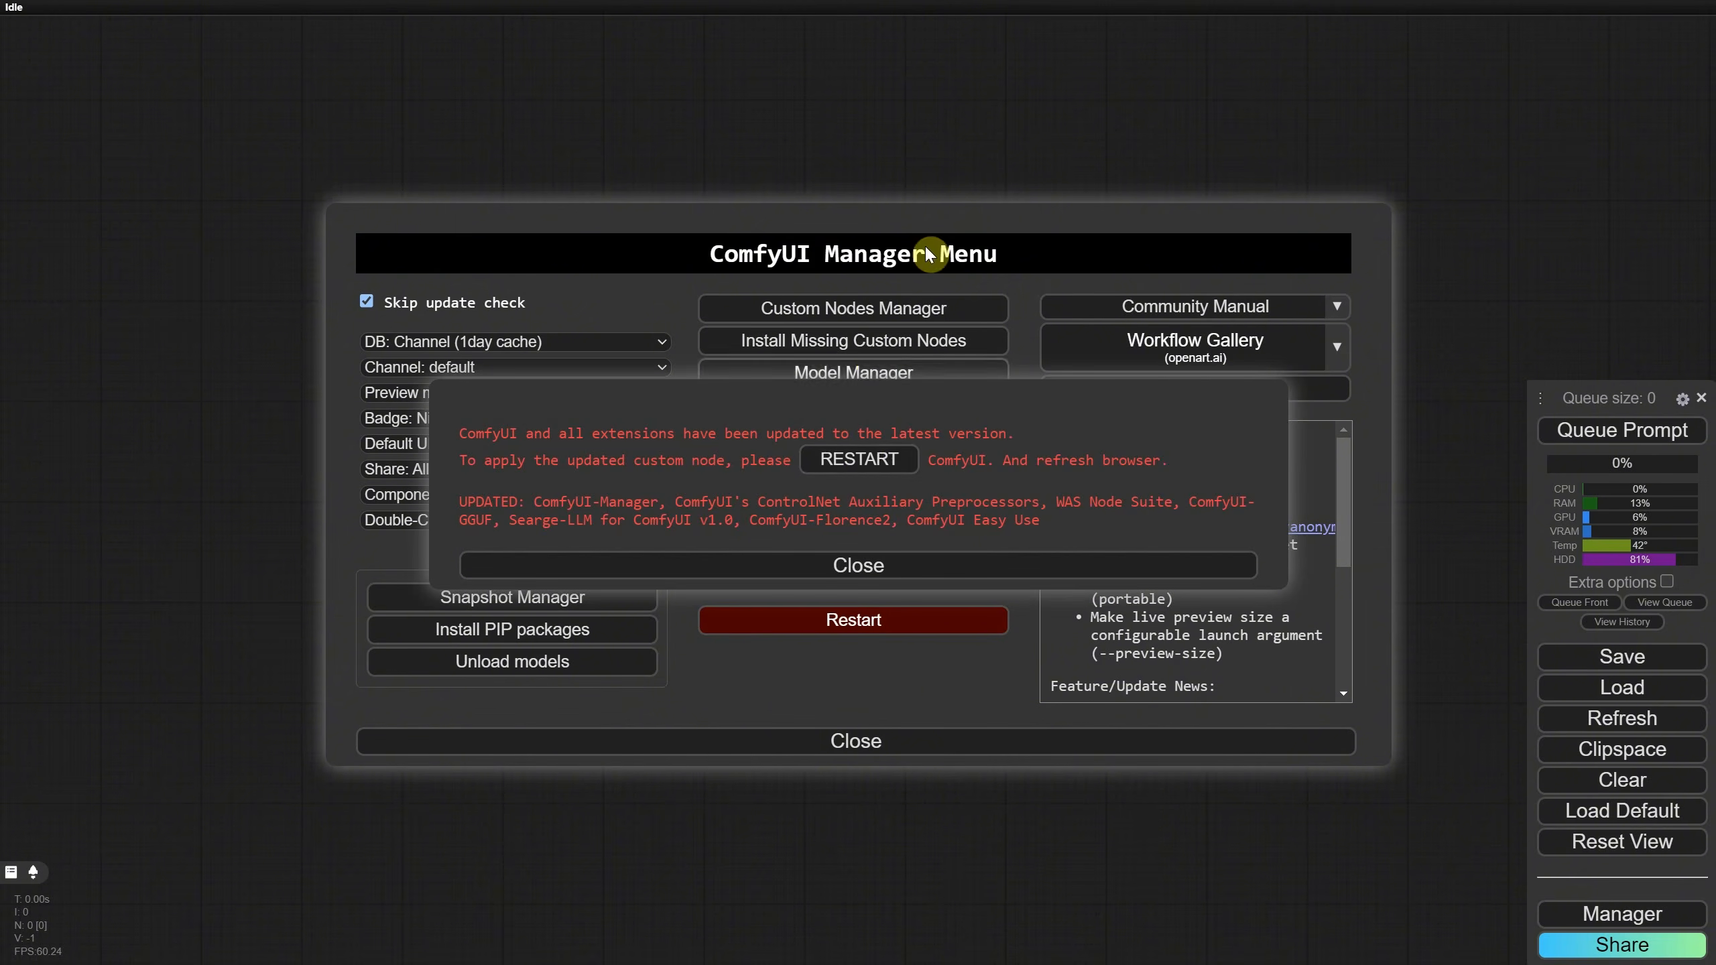
pyautogui.click(861, 465)
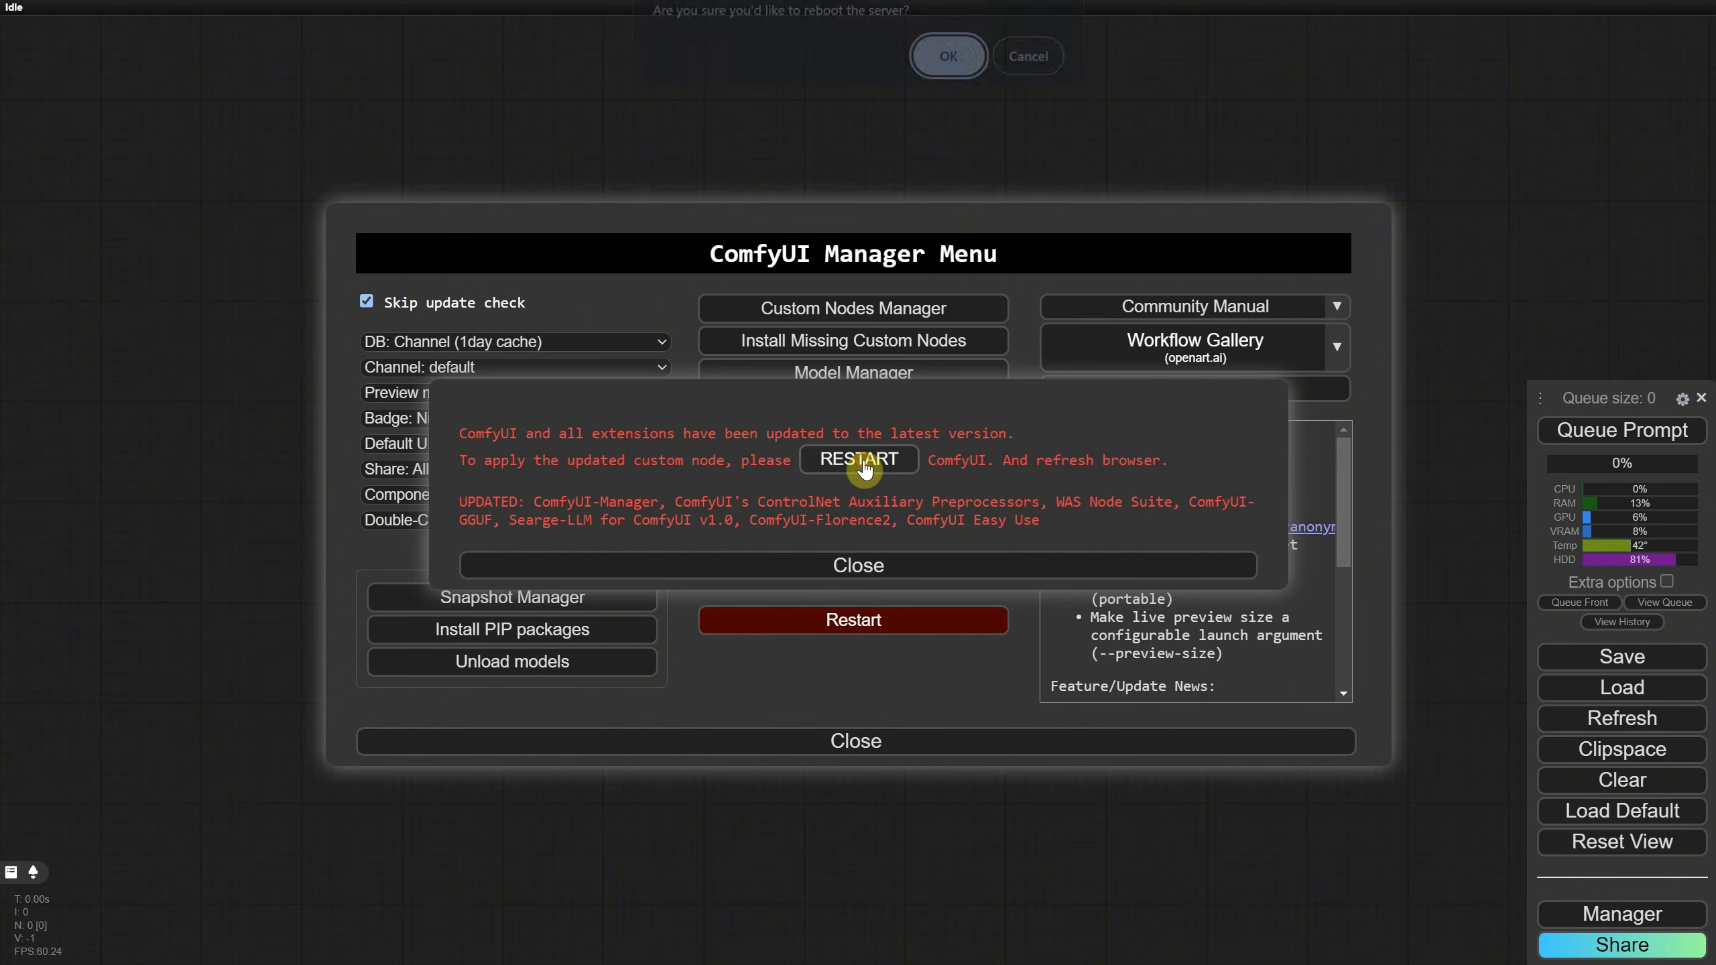
pyautogui.click(935, 66)
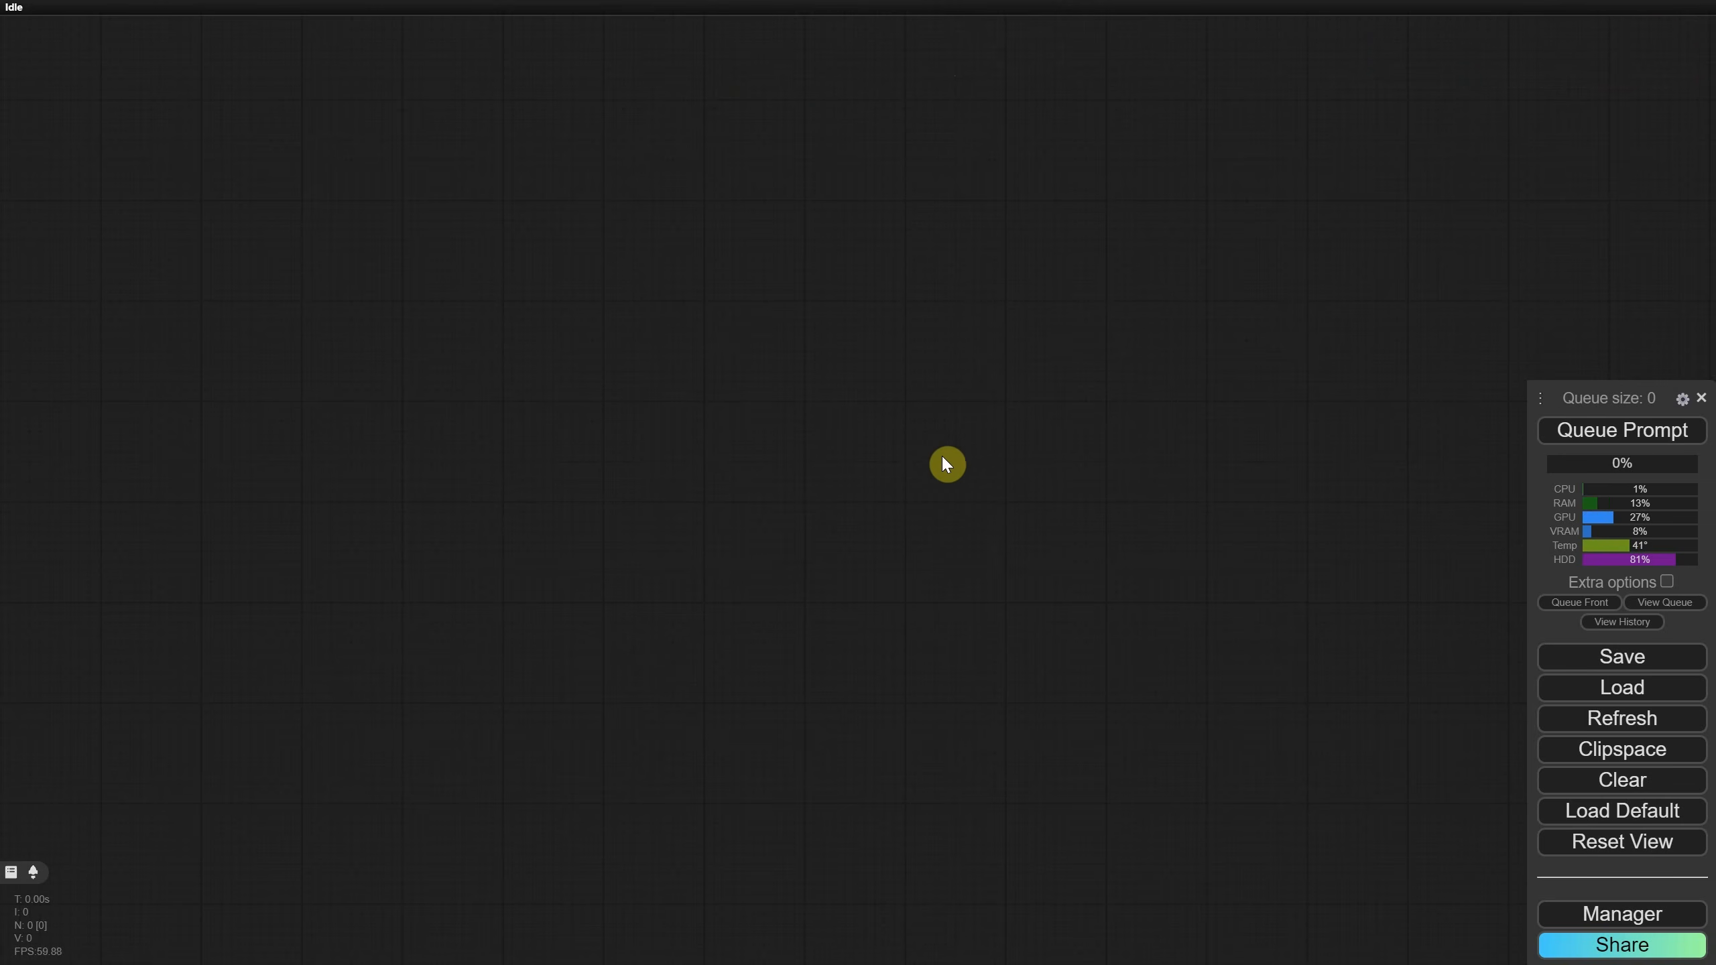
# Step: Open the Model Manager and filter the external models to the upscale type
pyautogui.click(1619, 909)
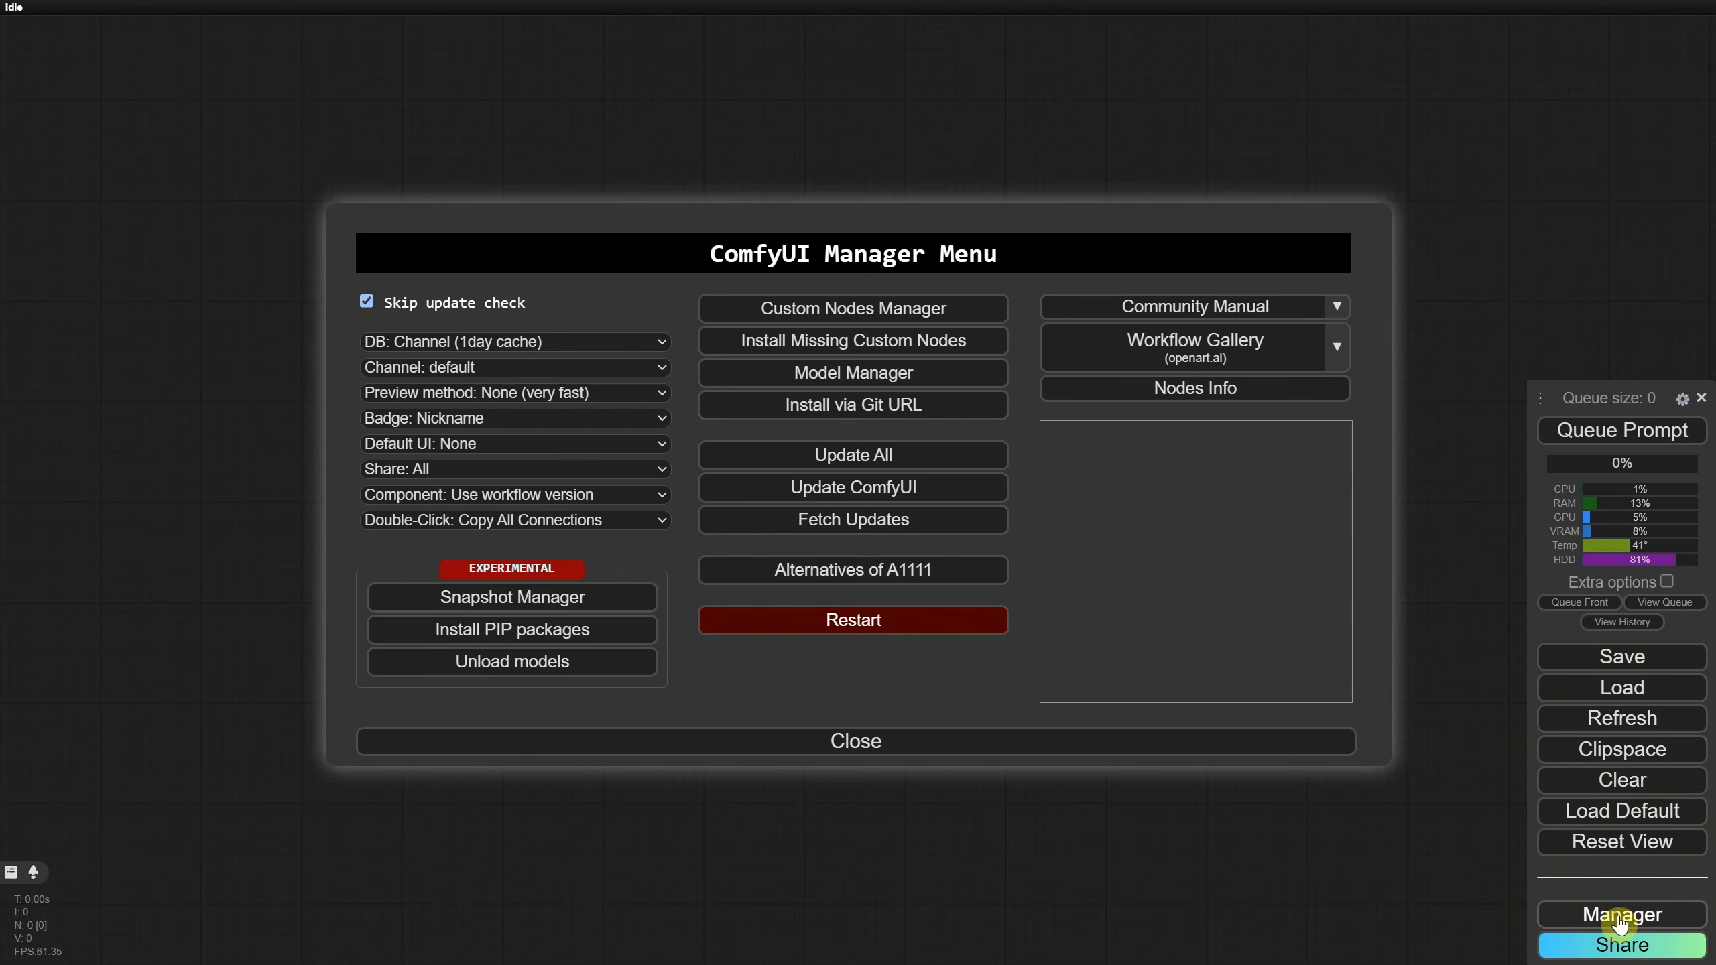
pyautogui.click(865, 379)
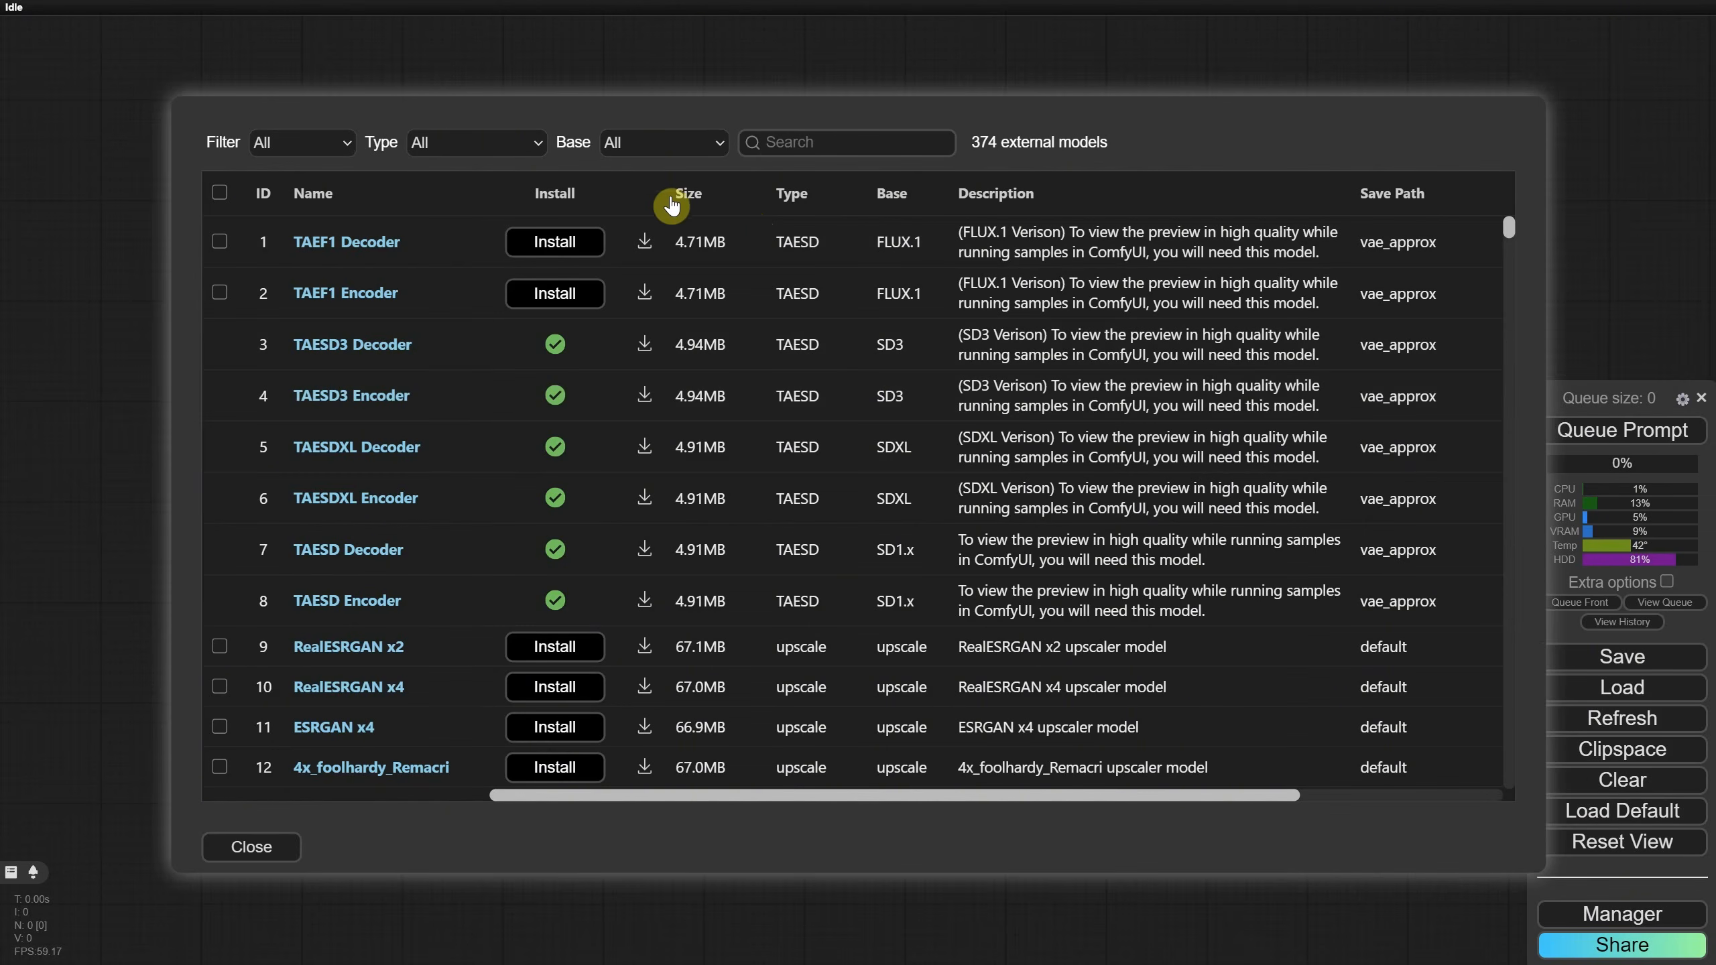
pyautogui.click(504, 140)
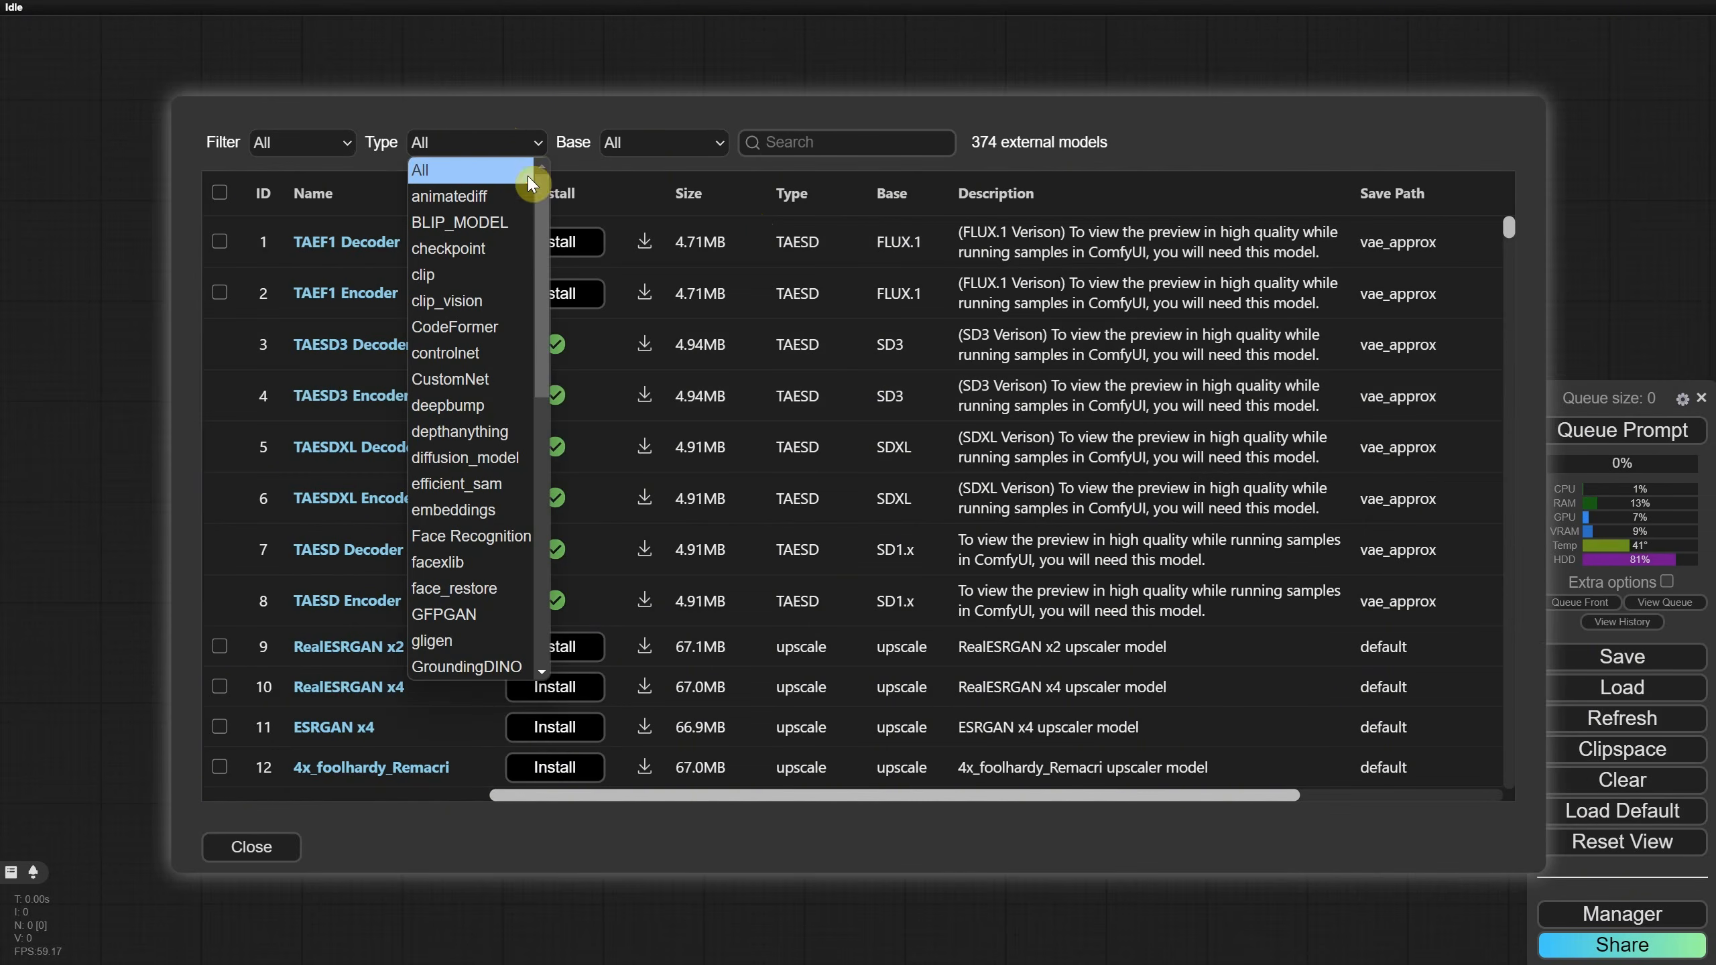
pyautogui.moveTo(545, 184); pyautogui.dragTo(532, 593)
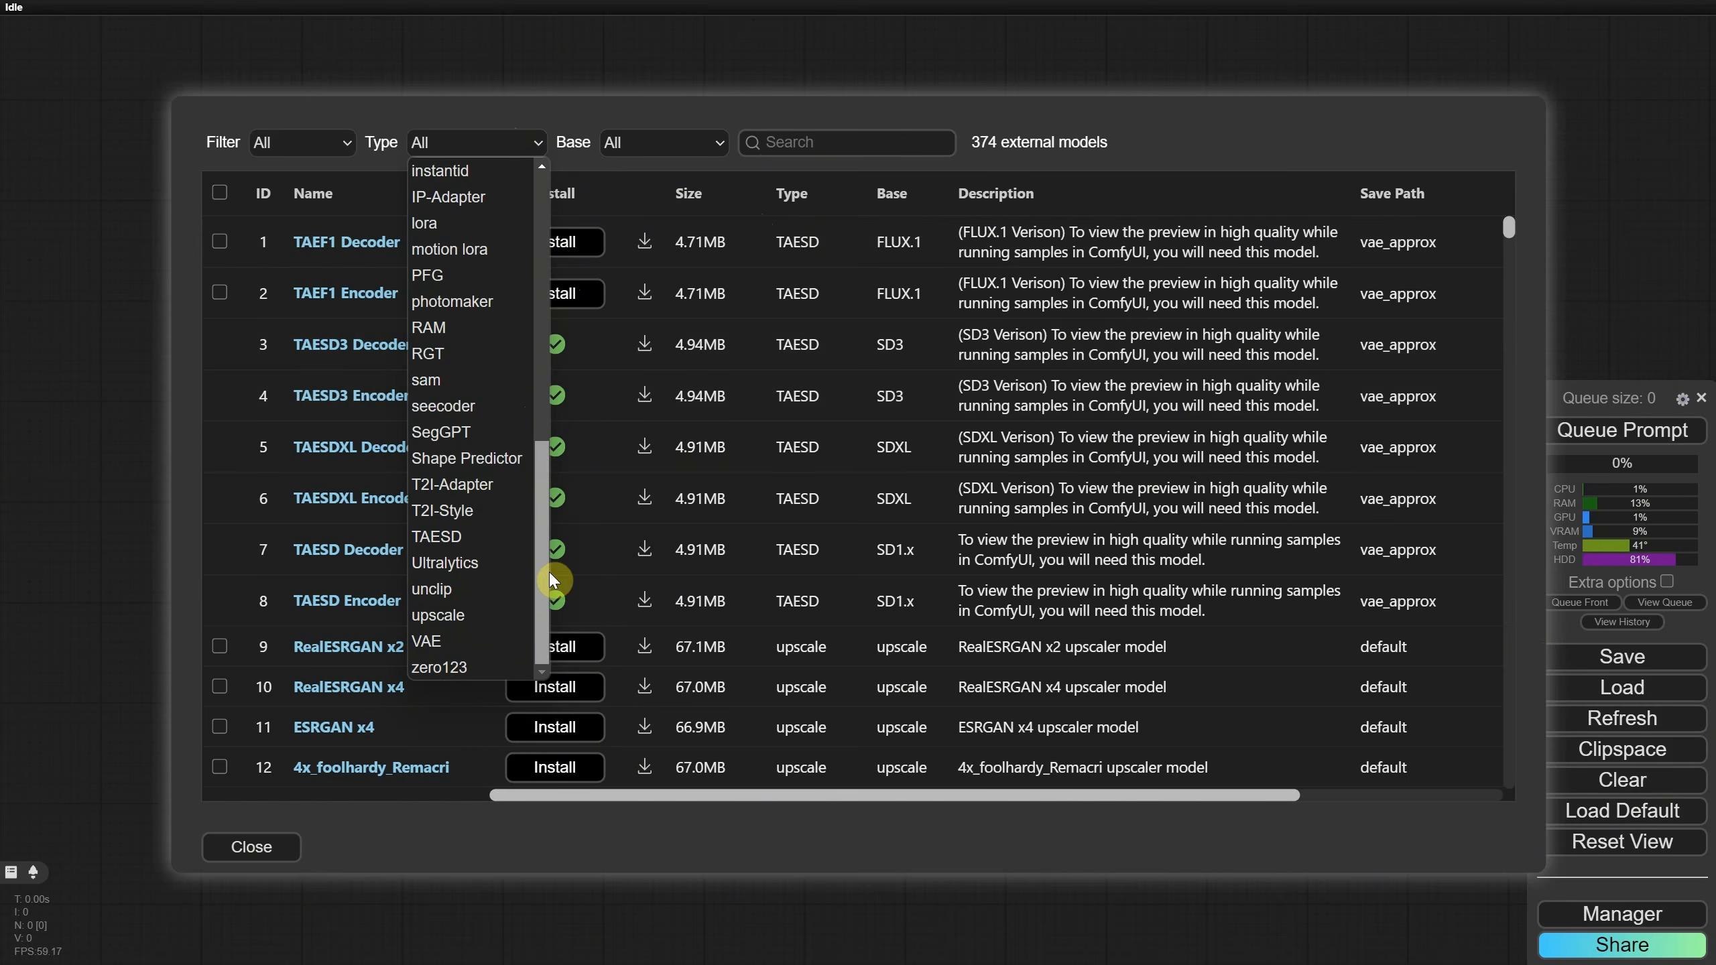
pyautogui.click(438, 617)
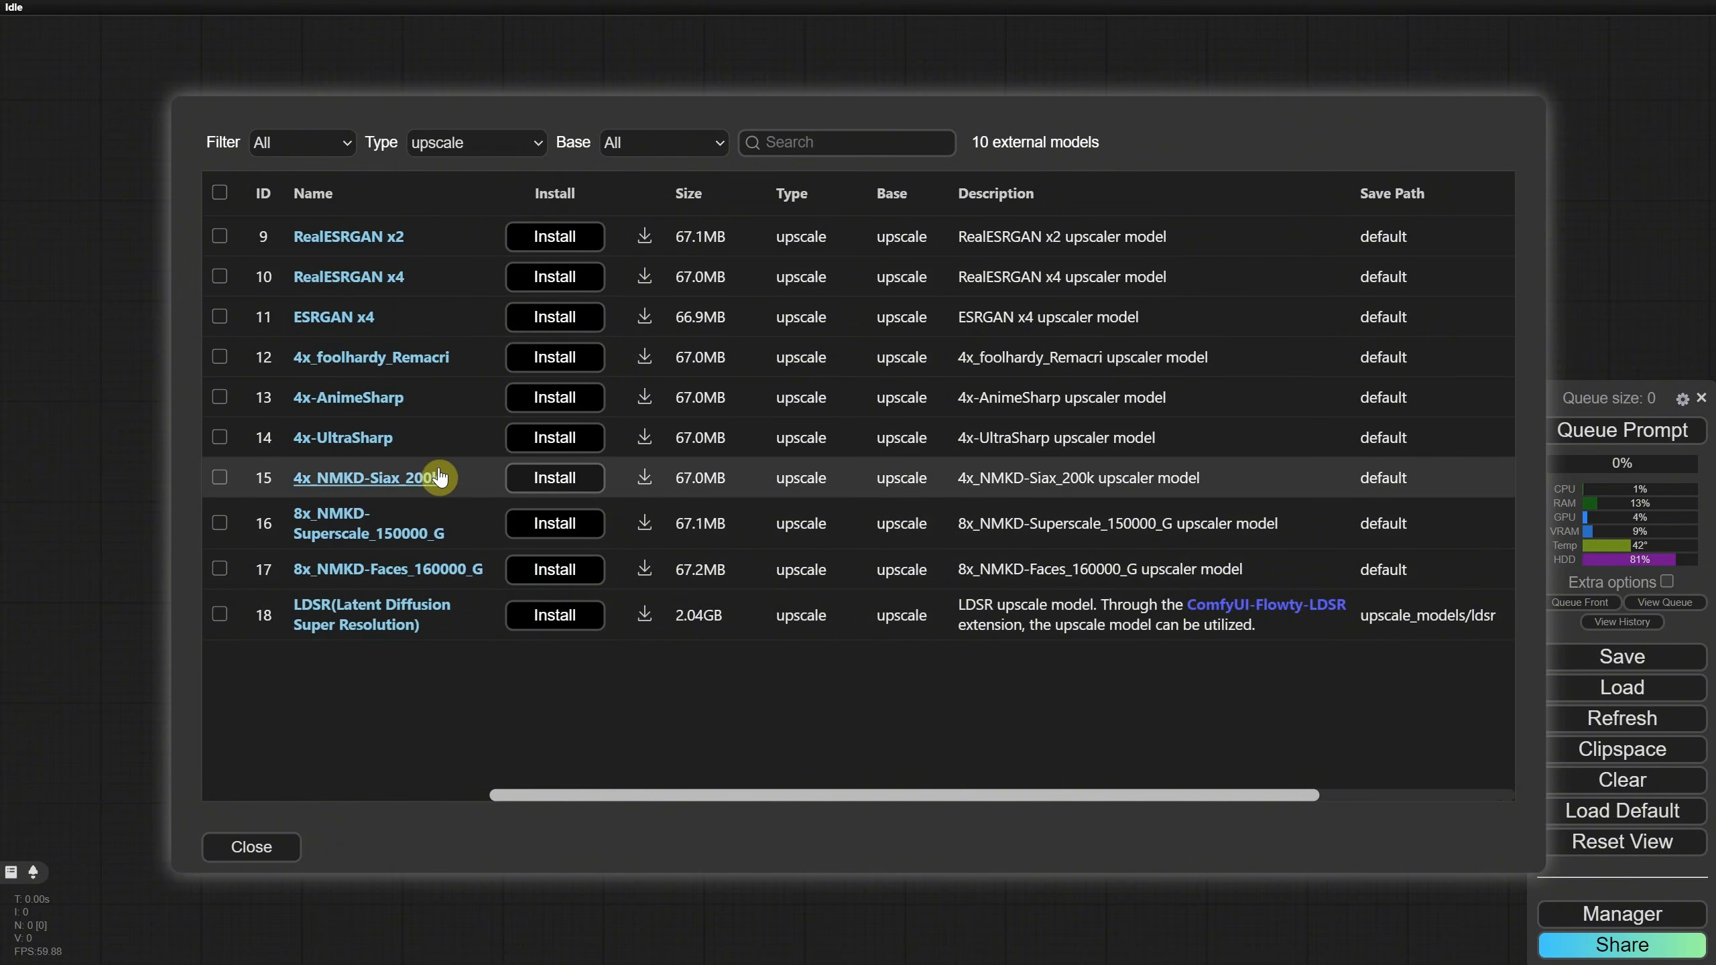
# Step: Install the 4x_NMKD-Siax_200k, 4x-AnimeSharp and 4x_foolhardy_Remacri upscale models, and refresh ComfyUI so they are available
pyautogui.click(550, 481)
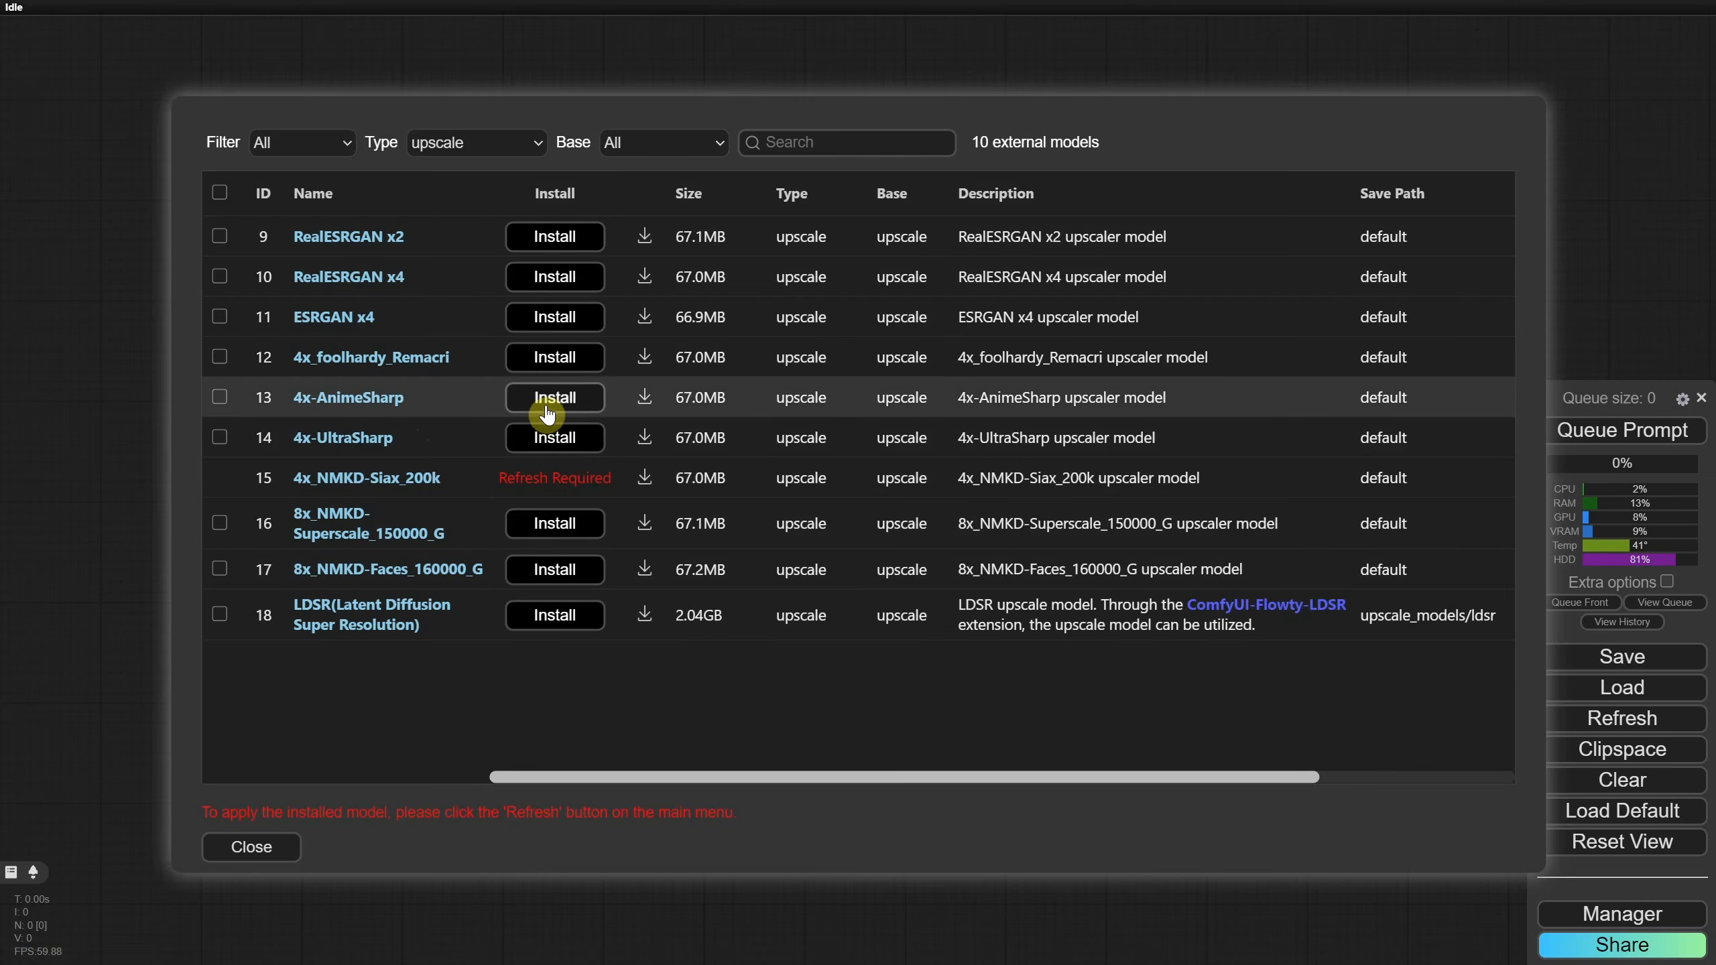
pyautogui.click(546, 402)
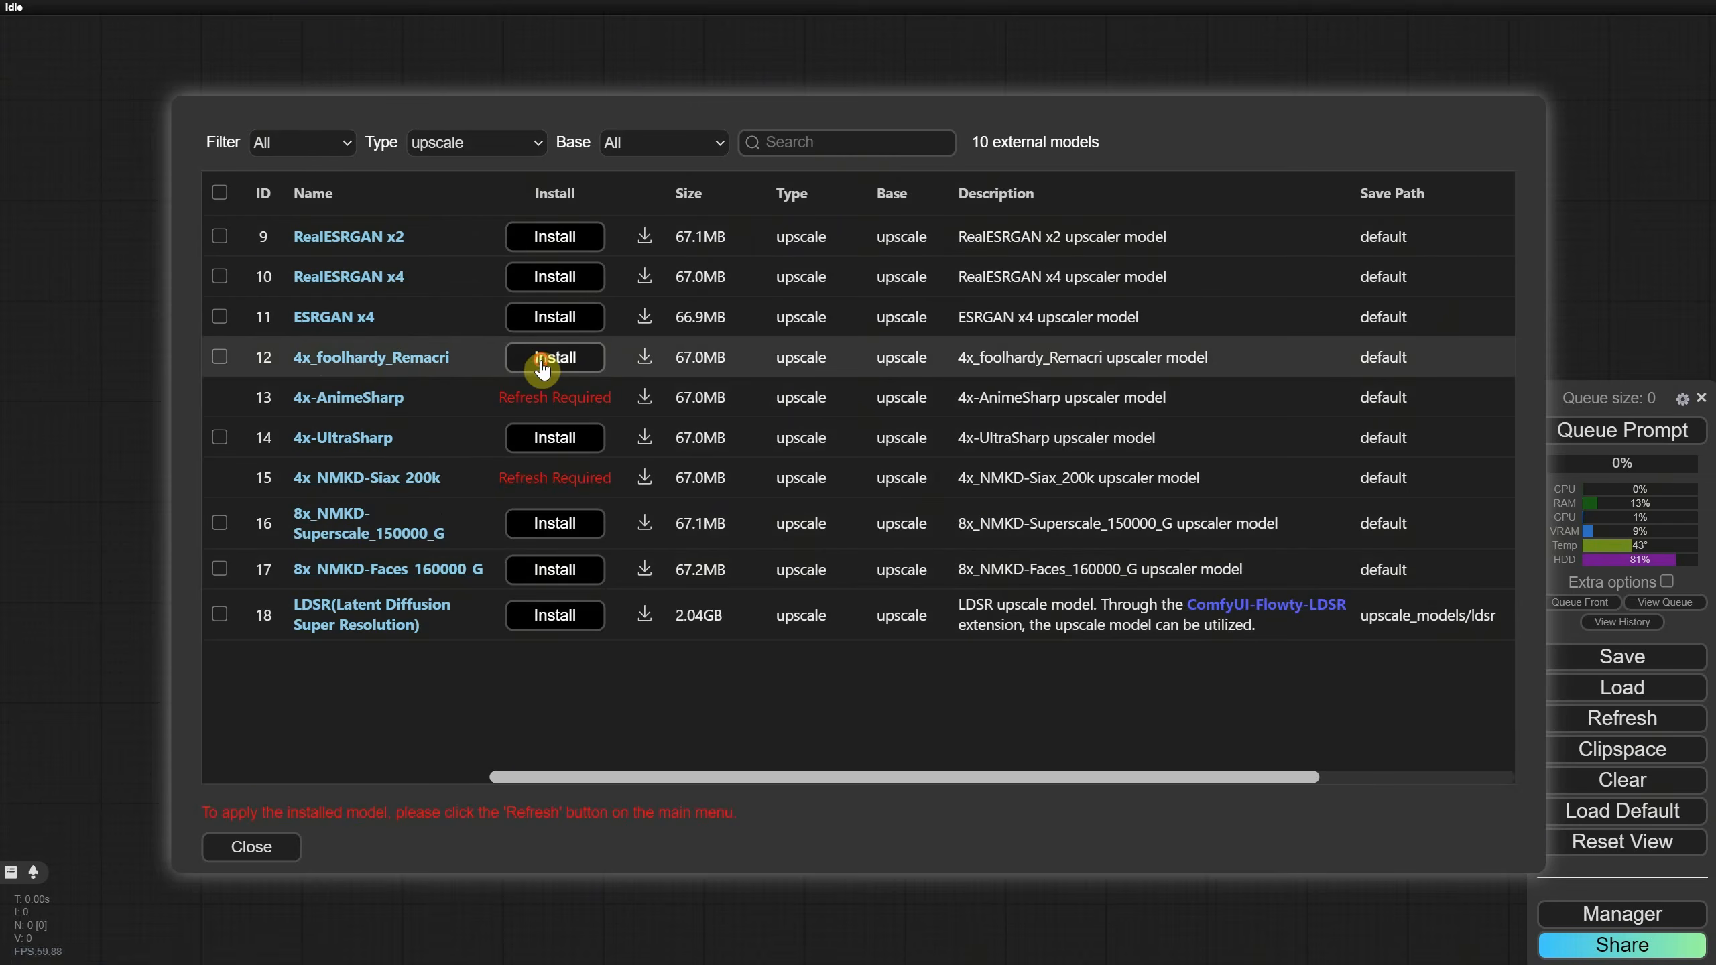
pyautogui.click(542, 359)
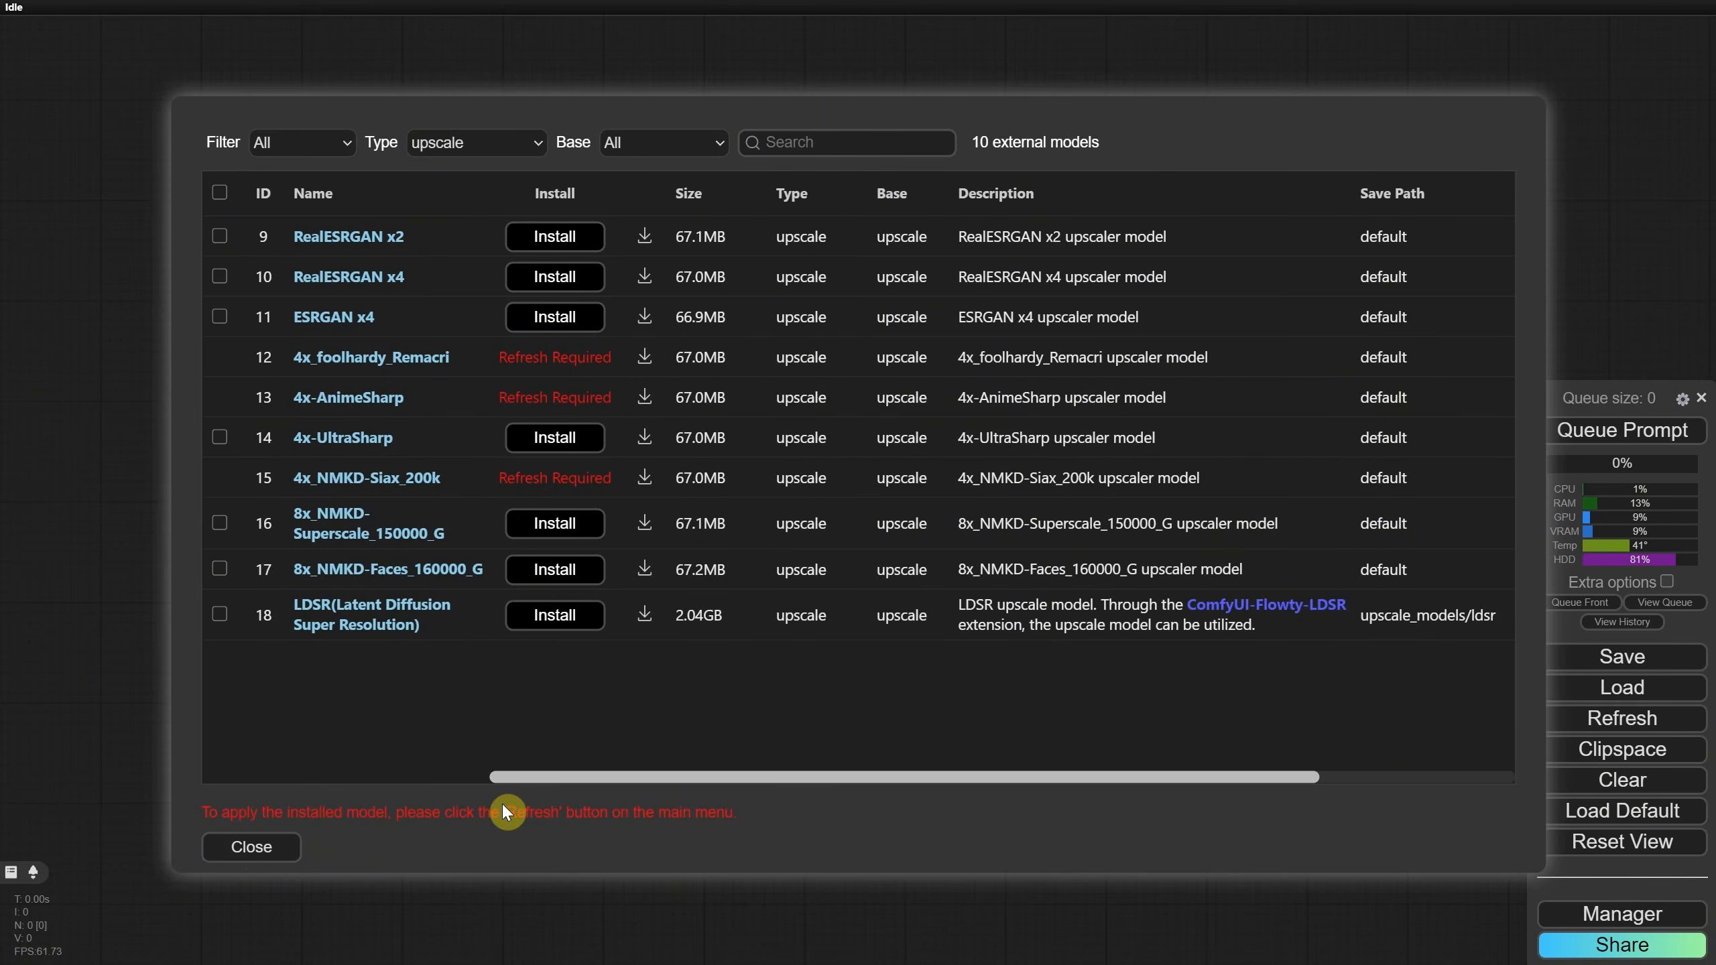
pyautogui.click(265, 850)
pyautogui.click(766, 747)
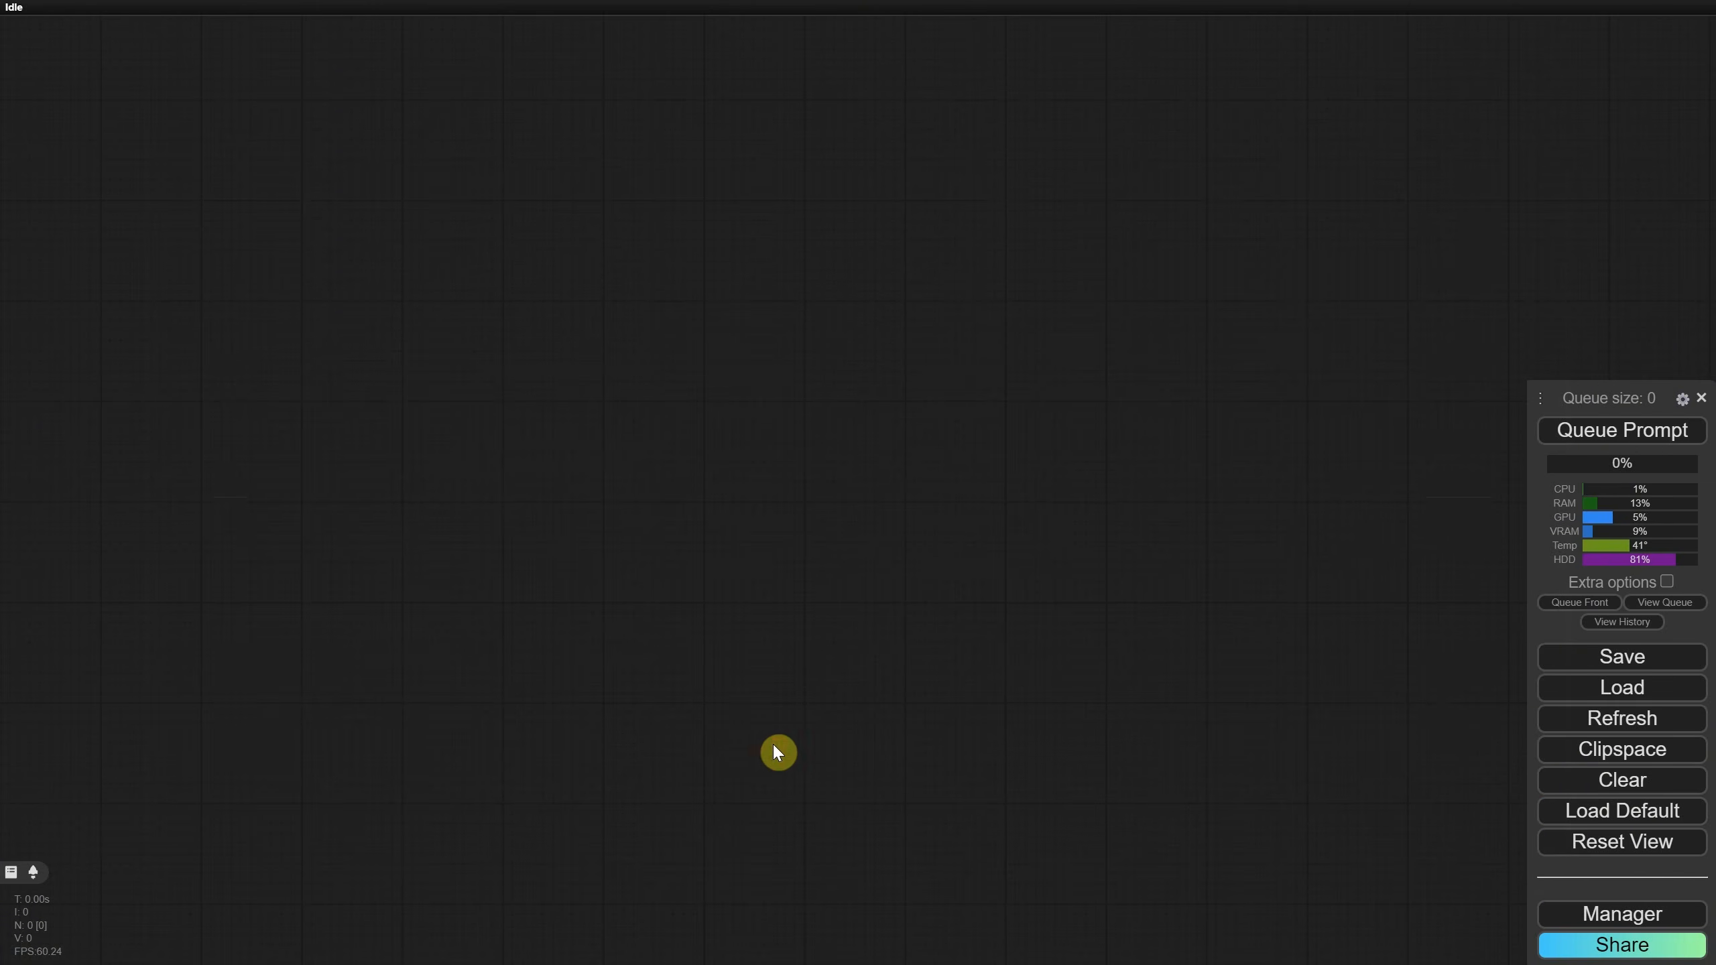
pyautogui.click(1603, 727)
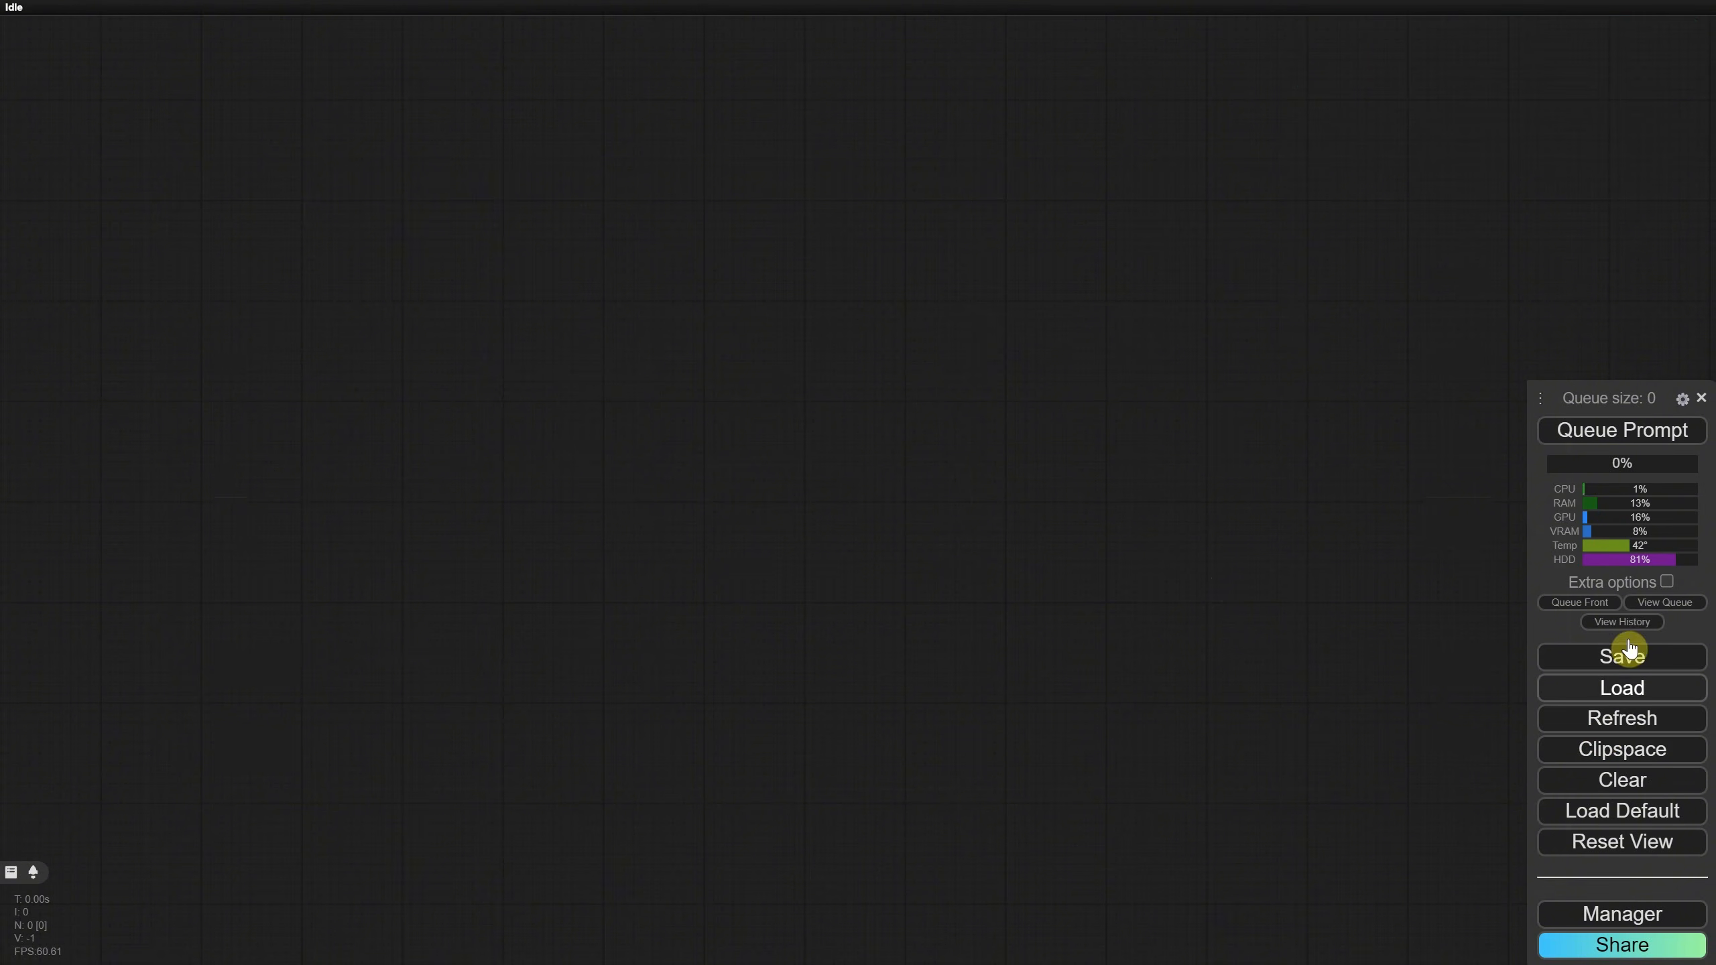
# Step: Load the workflow file "Ep12 Flux Dev Q8 GGUF IMGT2IMG with Upscaler.json"
pyautogui.click(1621, 689)
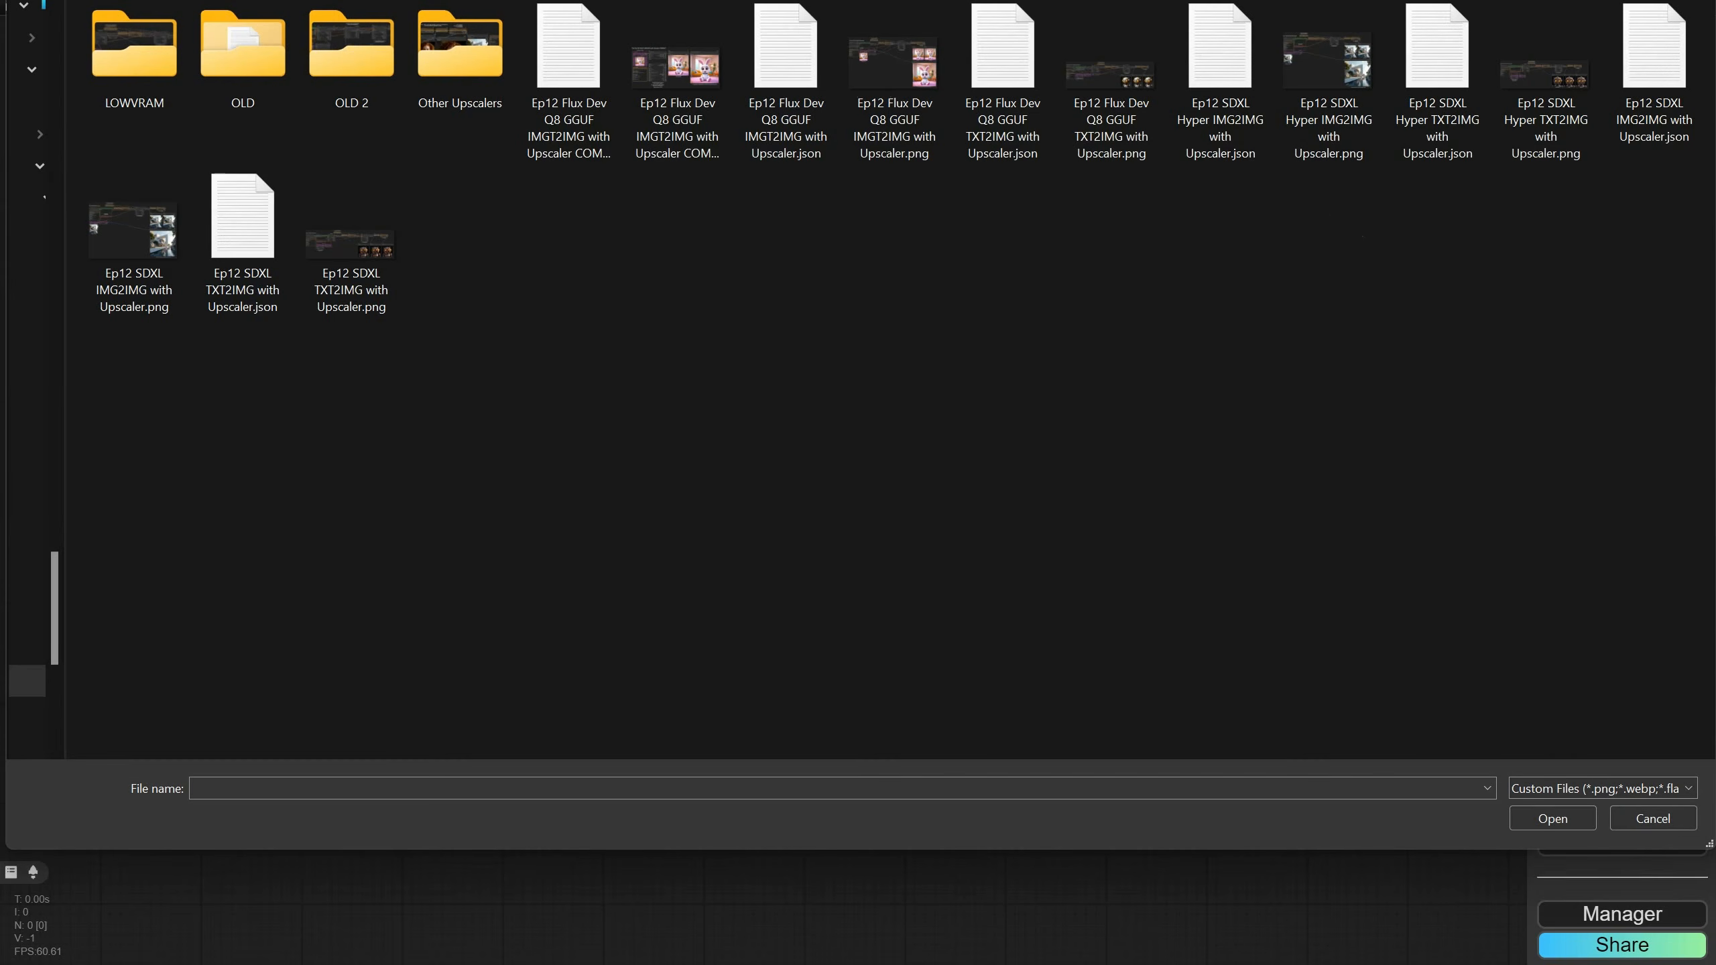
pyautogui.click(797, 60)
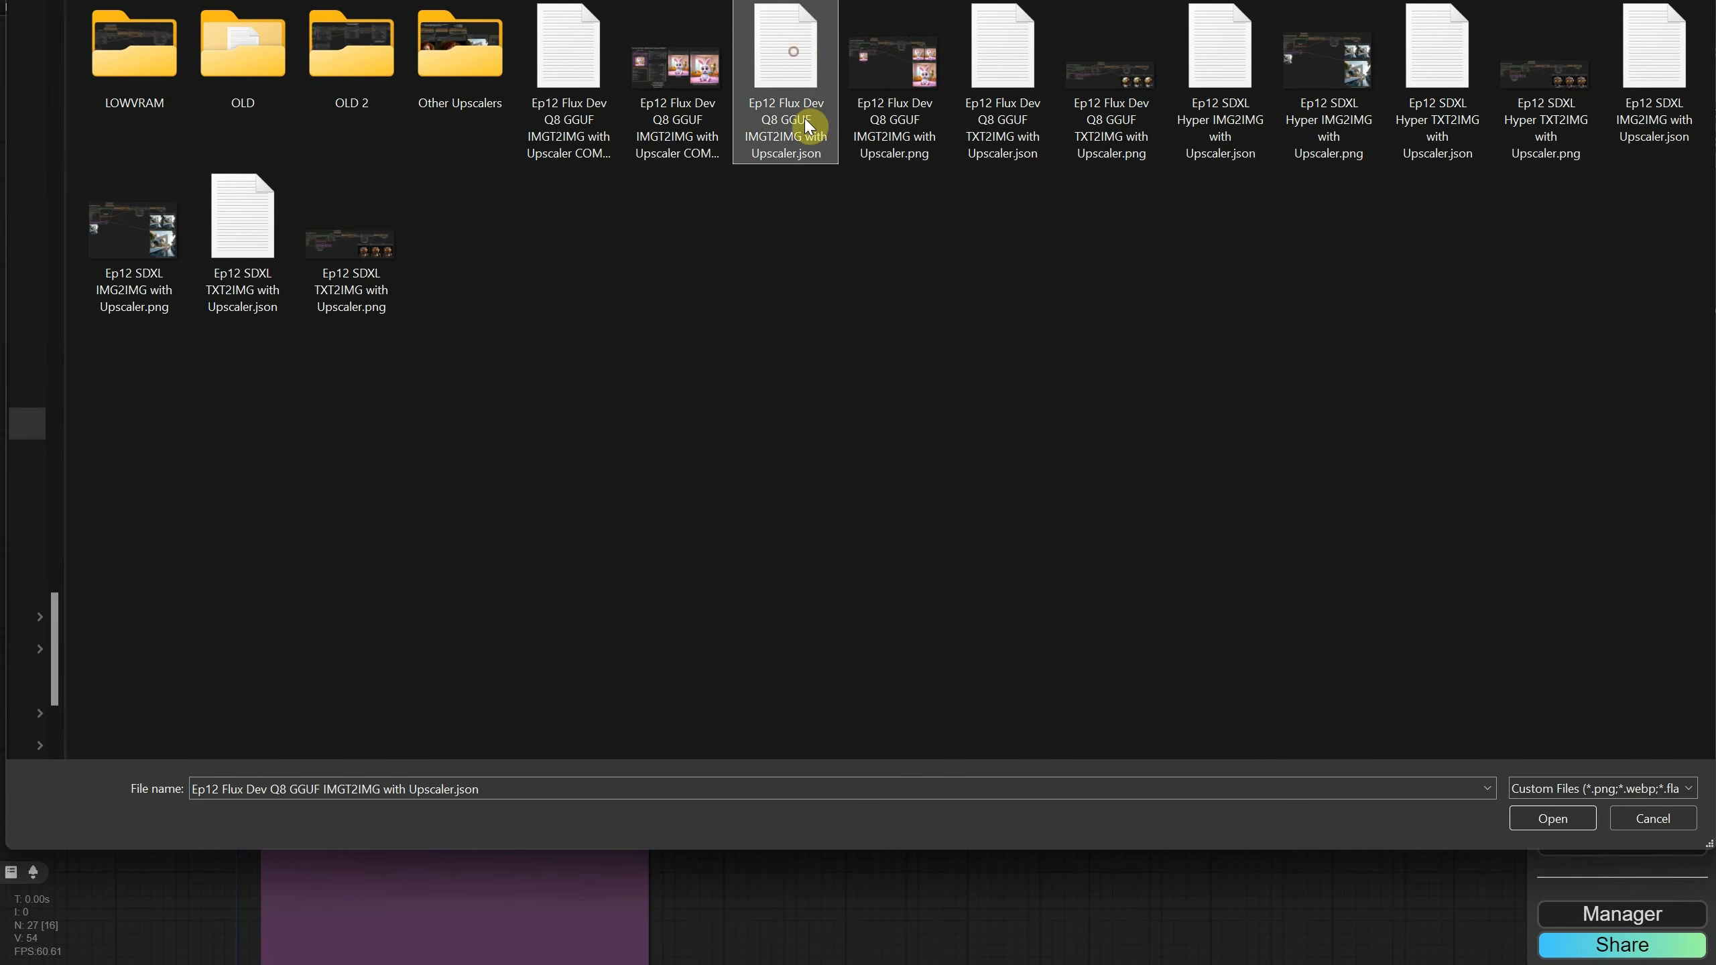
pyautogui.doubleClick(798, 84)
# Step: Examine the loaded workflow from the model loaders and ReadME note through the upscale and KSampler nodes to the image outputs
pyautogui.scroll(-3, 1333, 335)
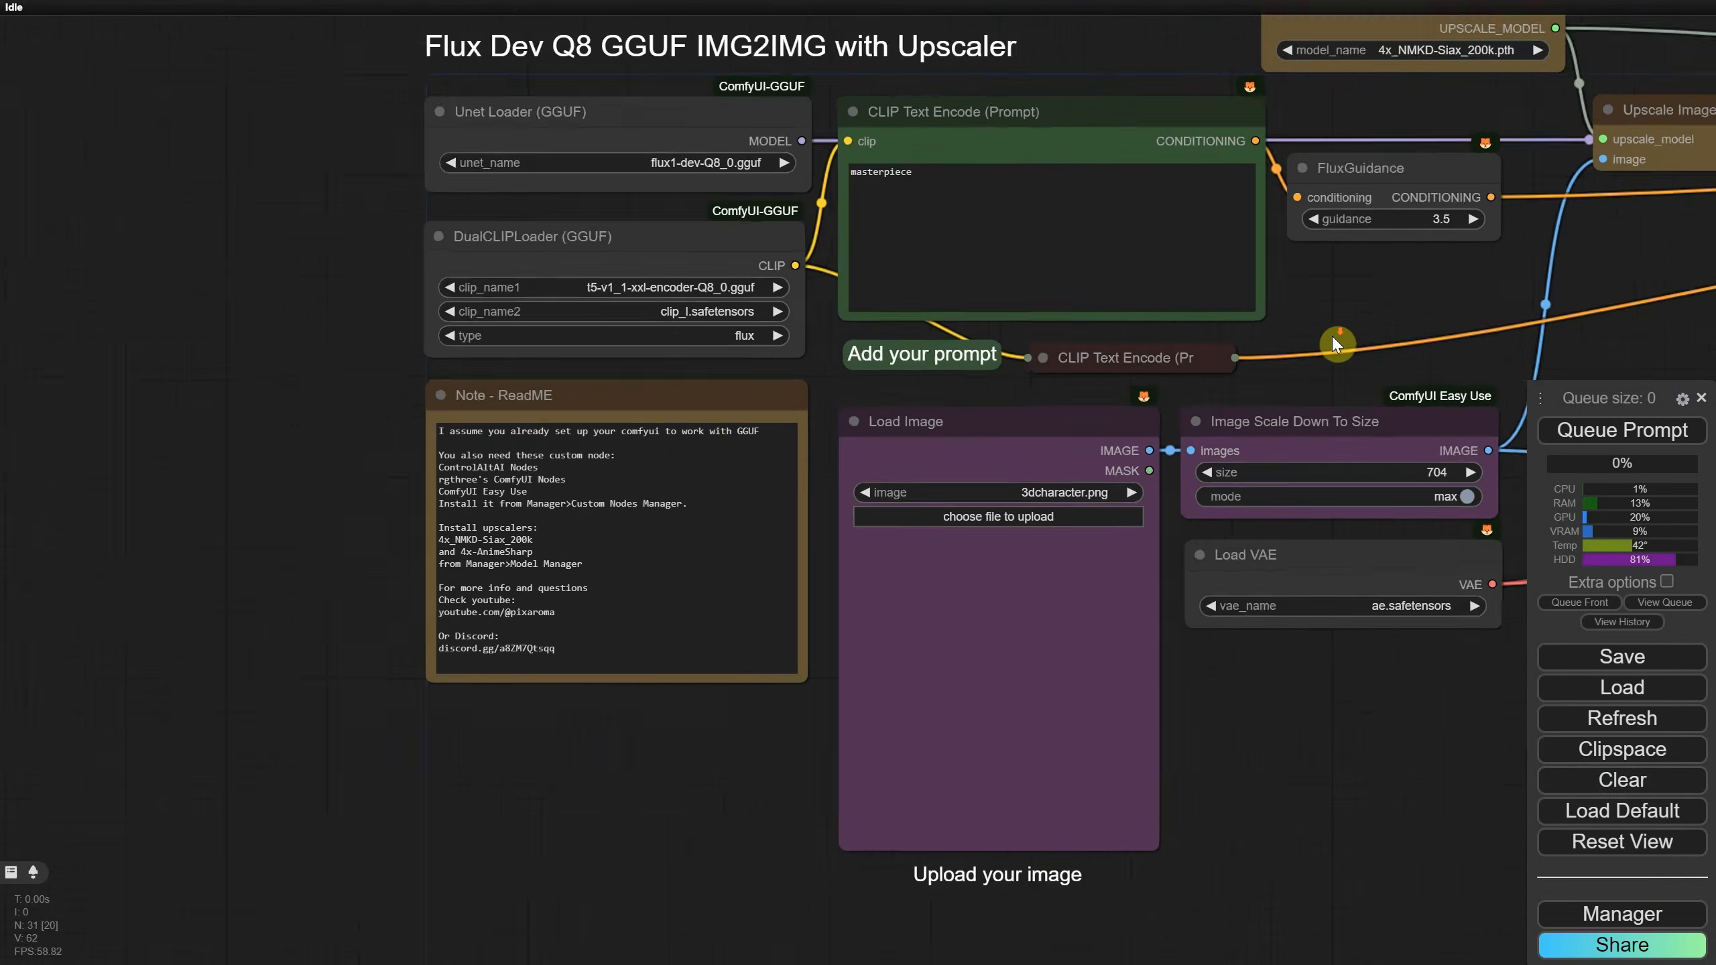
pyautogui.moveTo(1249, 305); pyautogui.dragTo(785, 297)
pyautogui.scroll(-4, 788, 298)
pyautogui.moveTo(1154, 452); pyautogui.dragTo(571, 321)
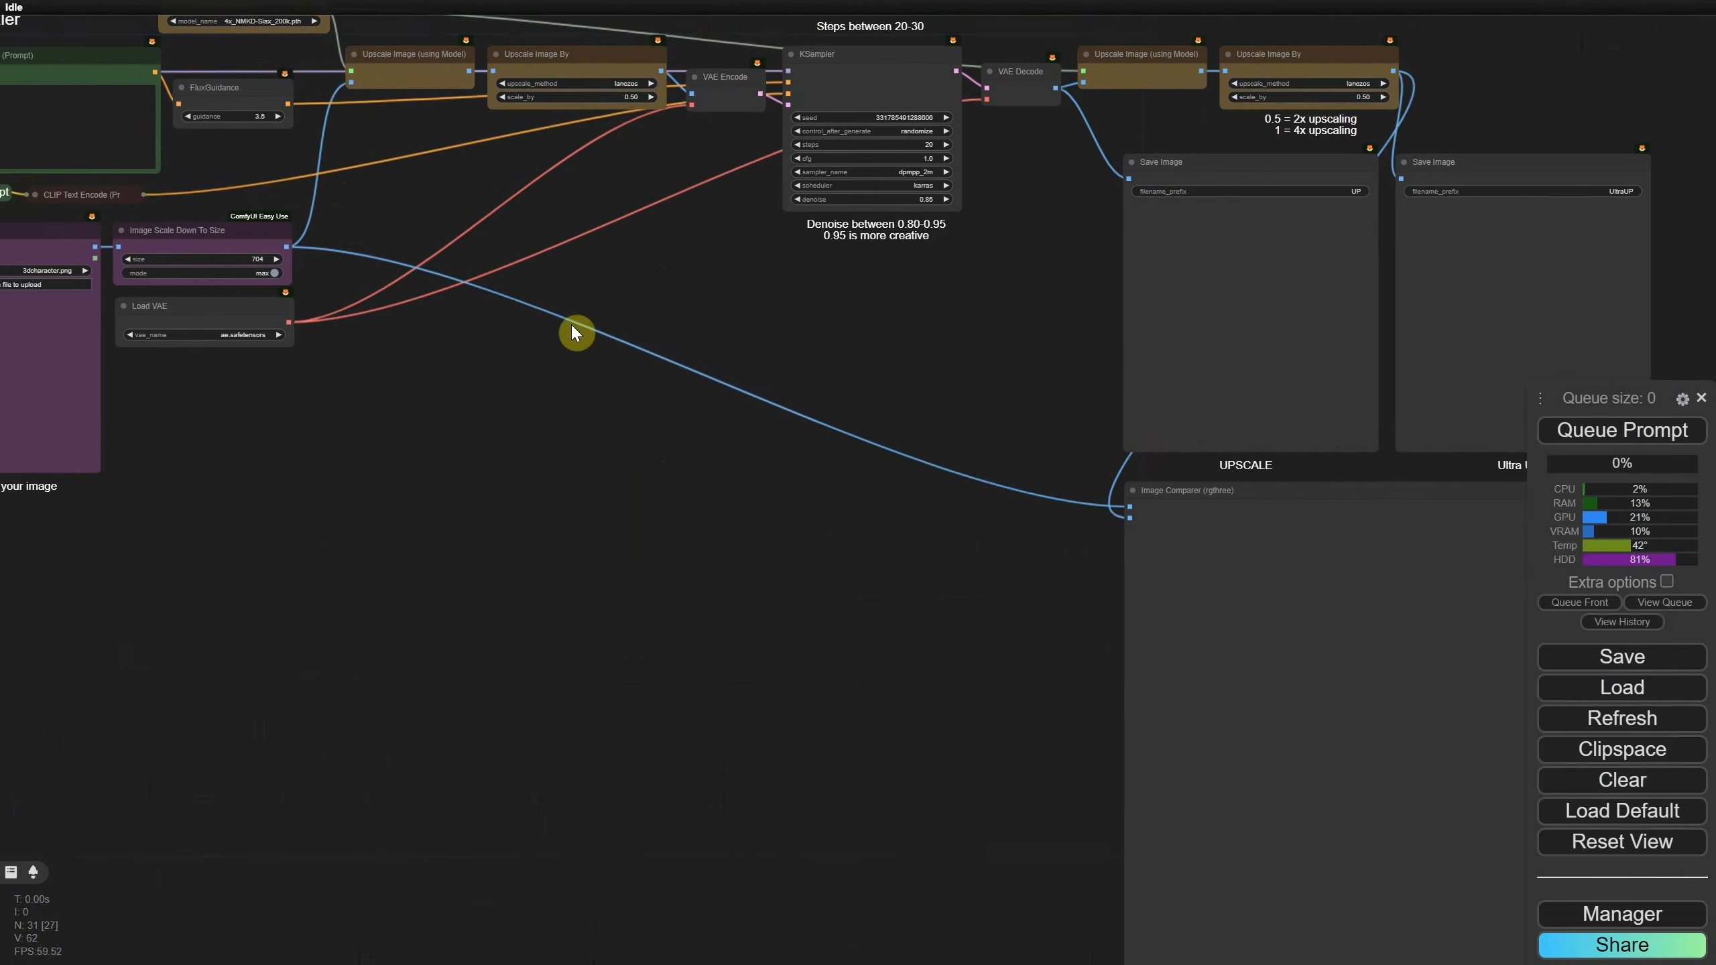
pyautogui.moveTo(400, 307); pyautogui.dragTo(1161, 493)
pyautogui.scroll(2, 989, 348)
pyautogui.scroll(4, 954, 352)
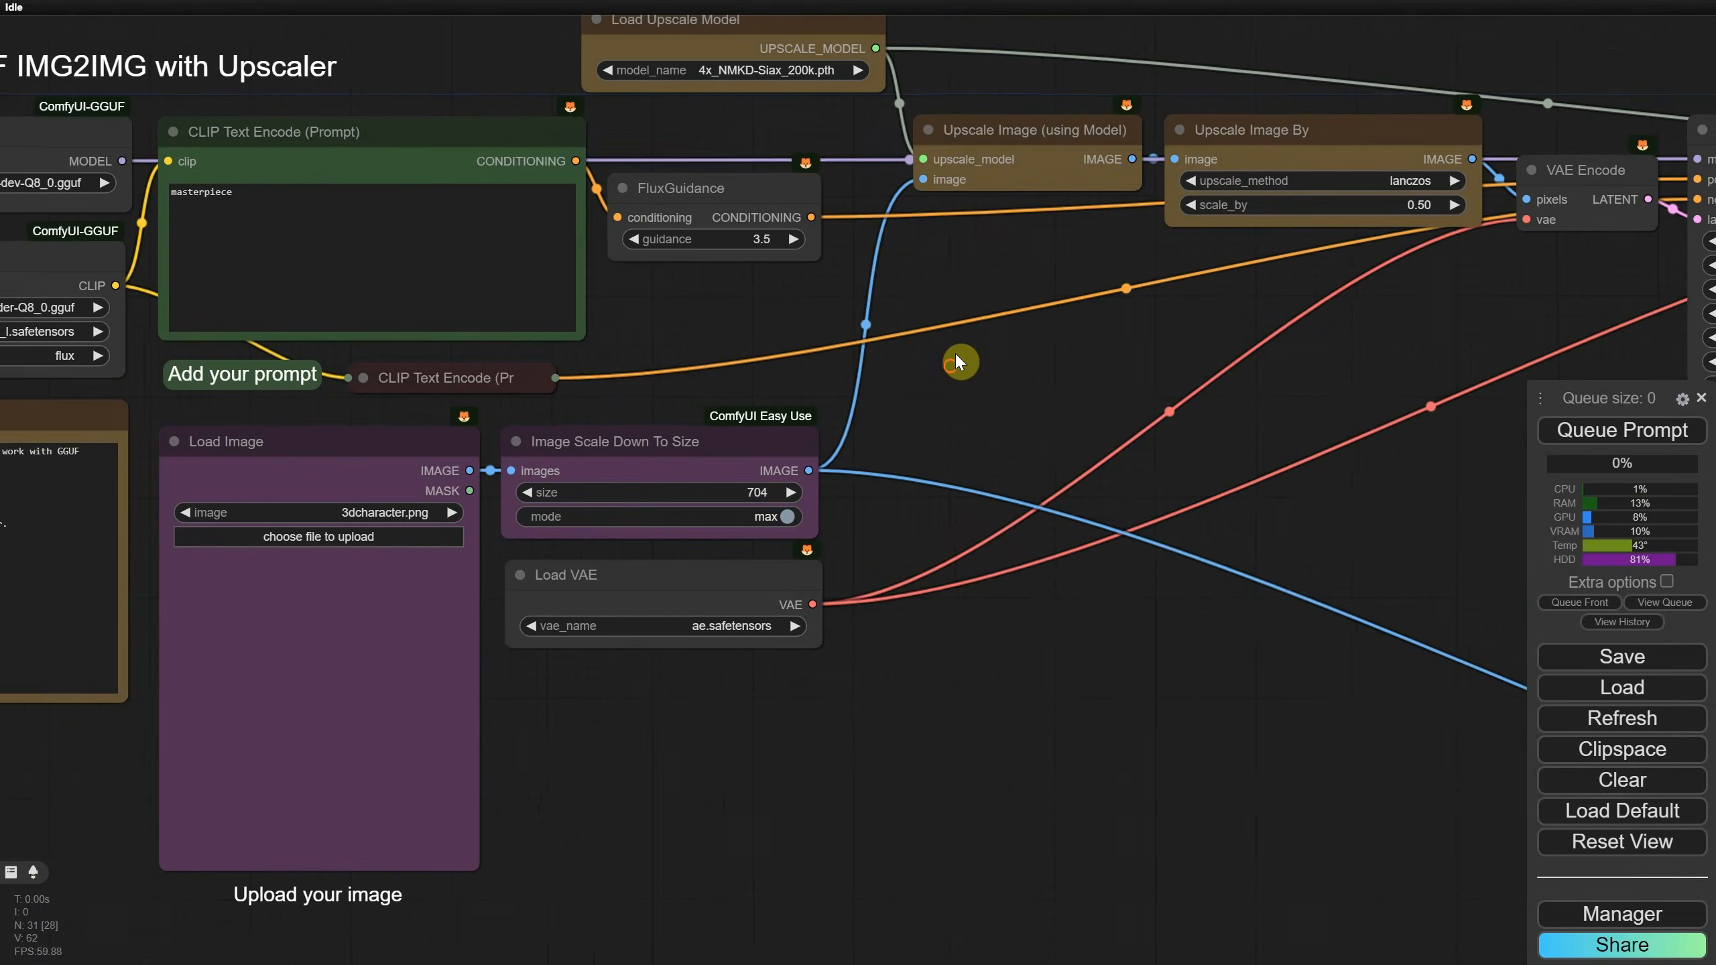
pyautogui.moveTo(954, 351); pyautogui.dragTo(1462, 368)
pyautogui.scroll(3, 195, 177)
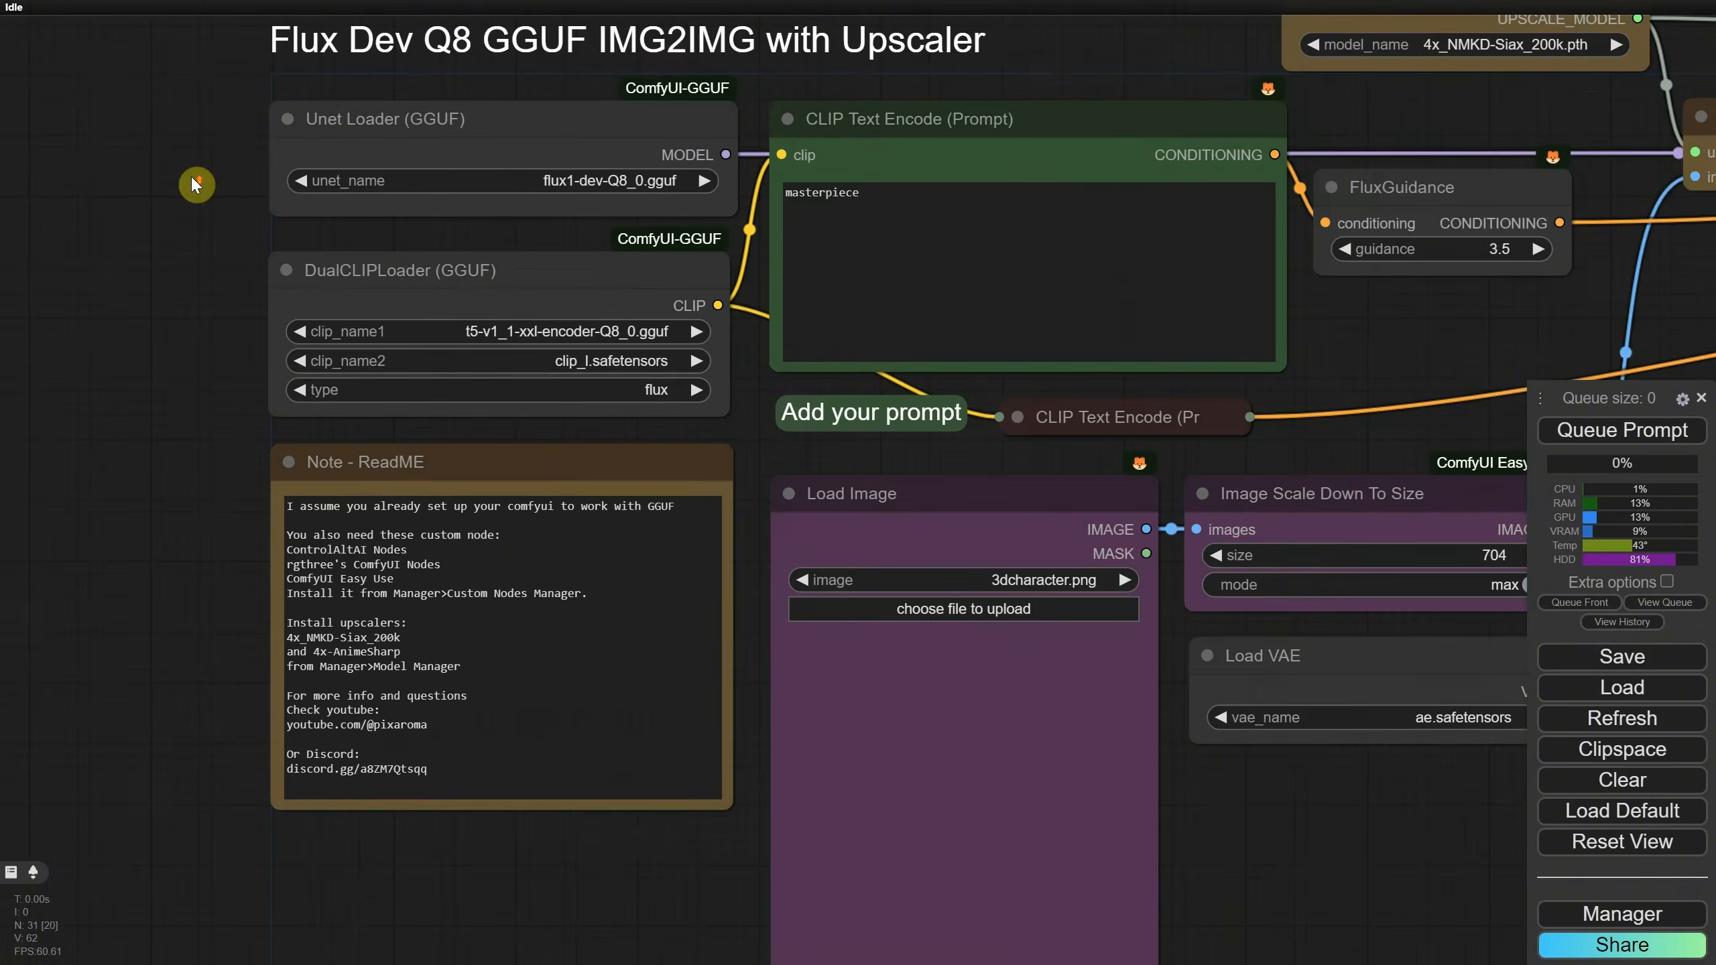
pyautogui.scroll(-2, 201, 184)
pyautogui.moveTo(212, 212); pyautogui.dragTo(160, 218)
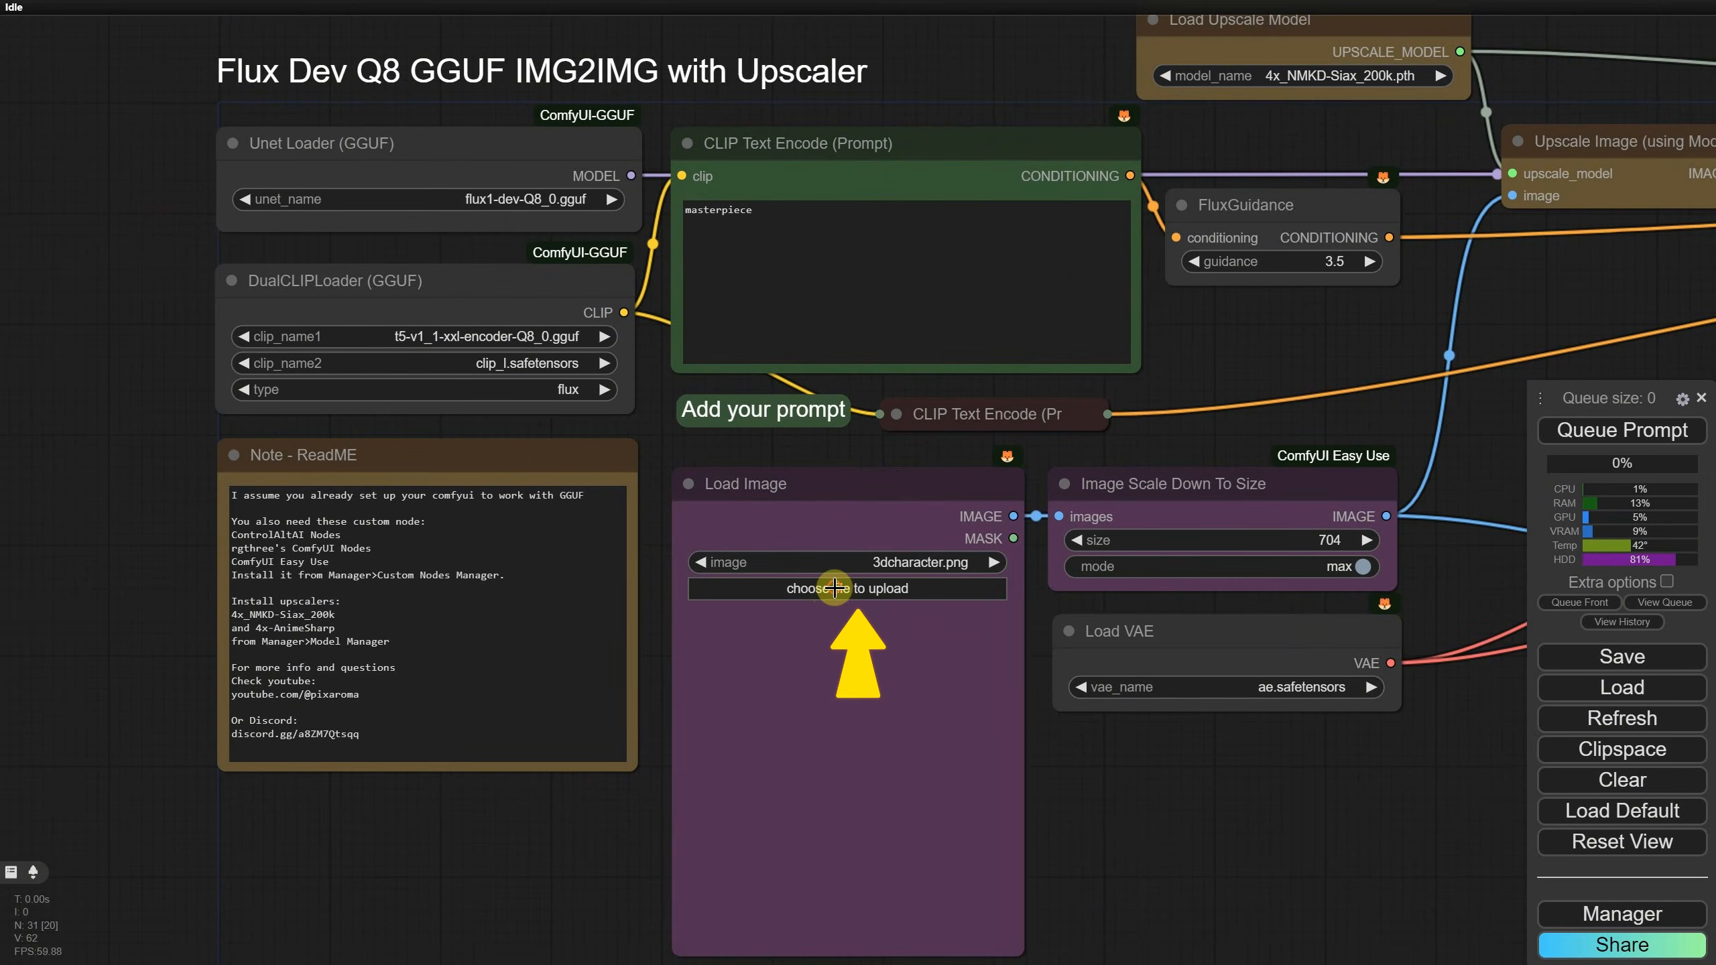
# Step: Upload PortraitWoman.png as the input image and set the prompt to "portrait of a woman with red curly hair, black clothes, beautiful eyes"
pyautogui.click(743, 588)
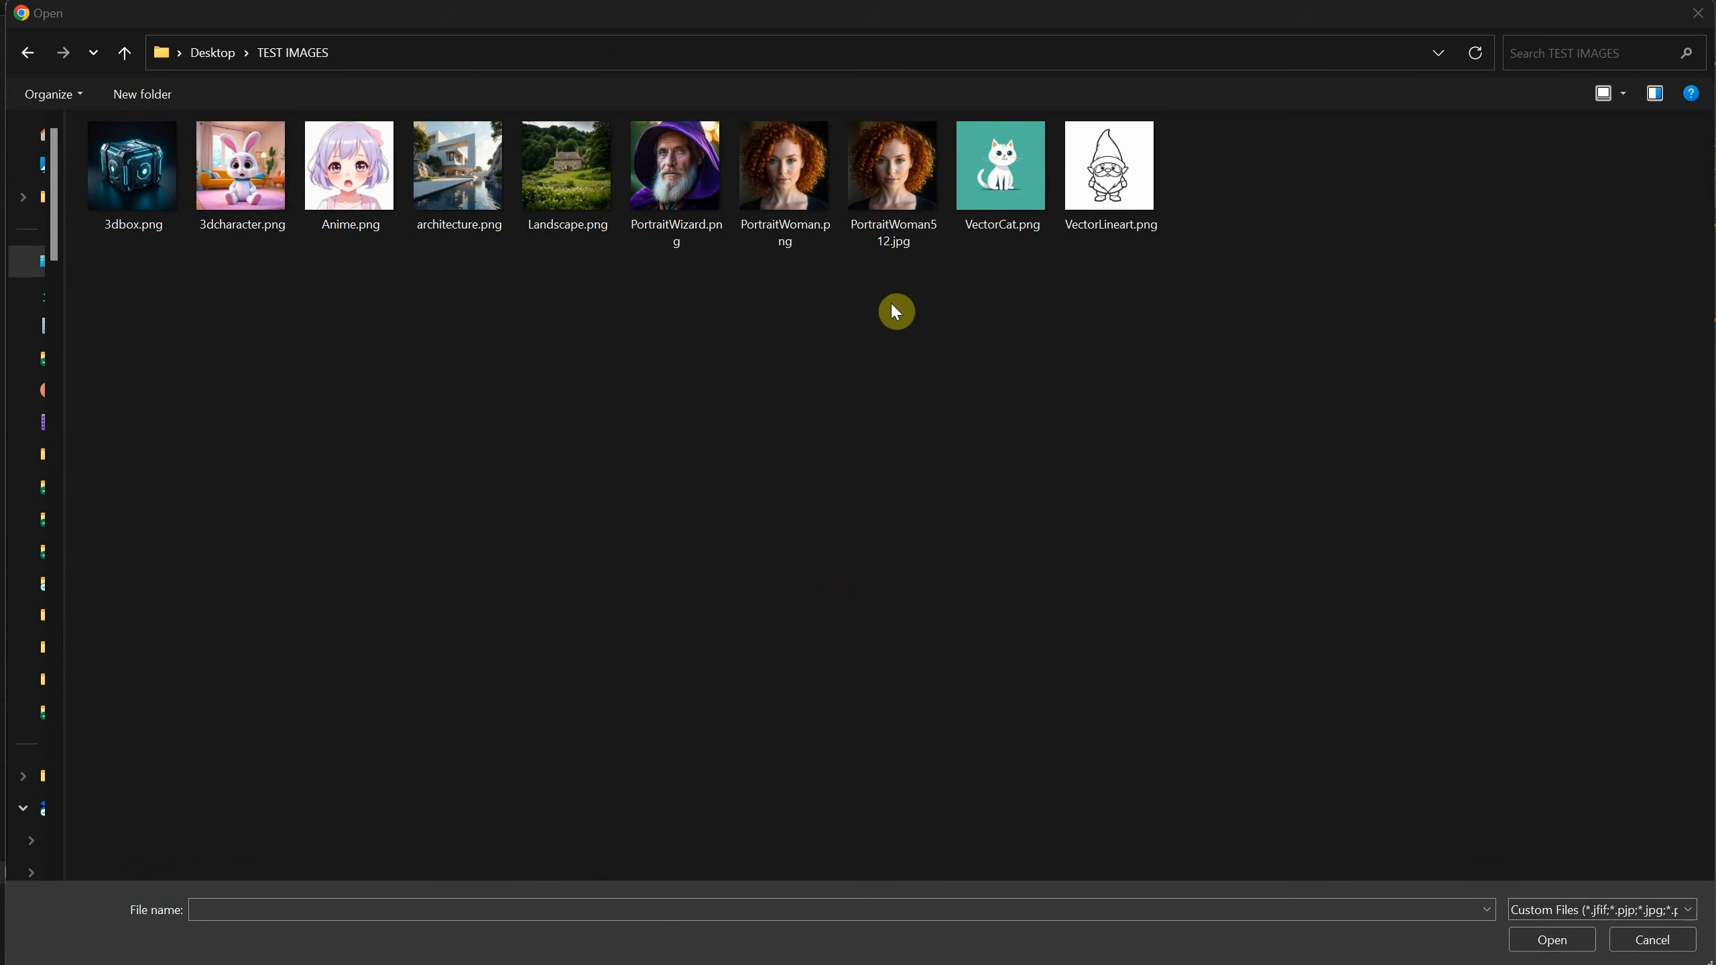
pyautogui.click(799, 207)
pyautogui.doubleClick(799, 206)
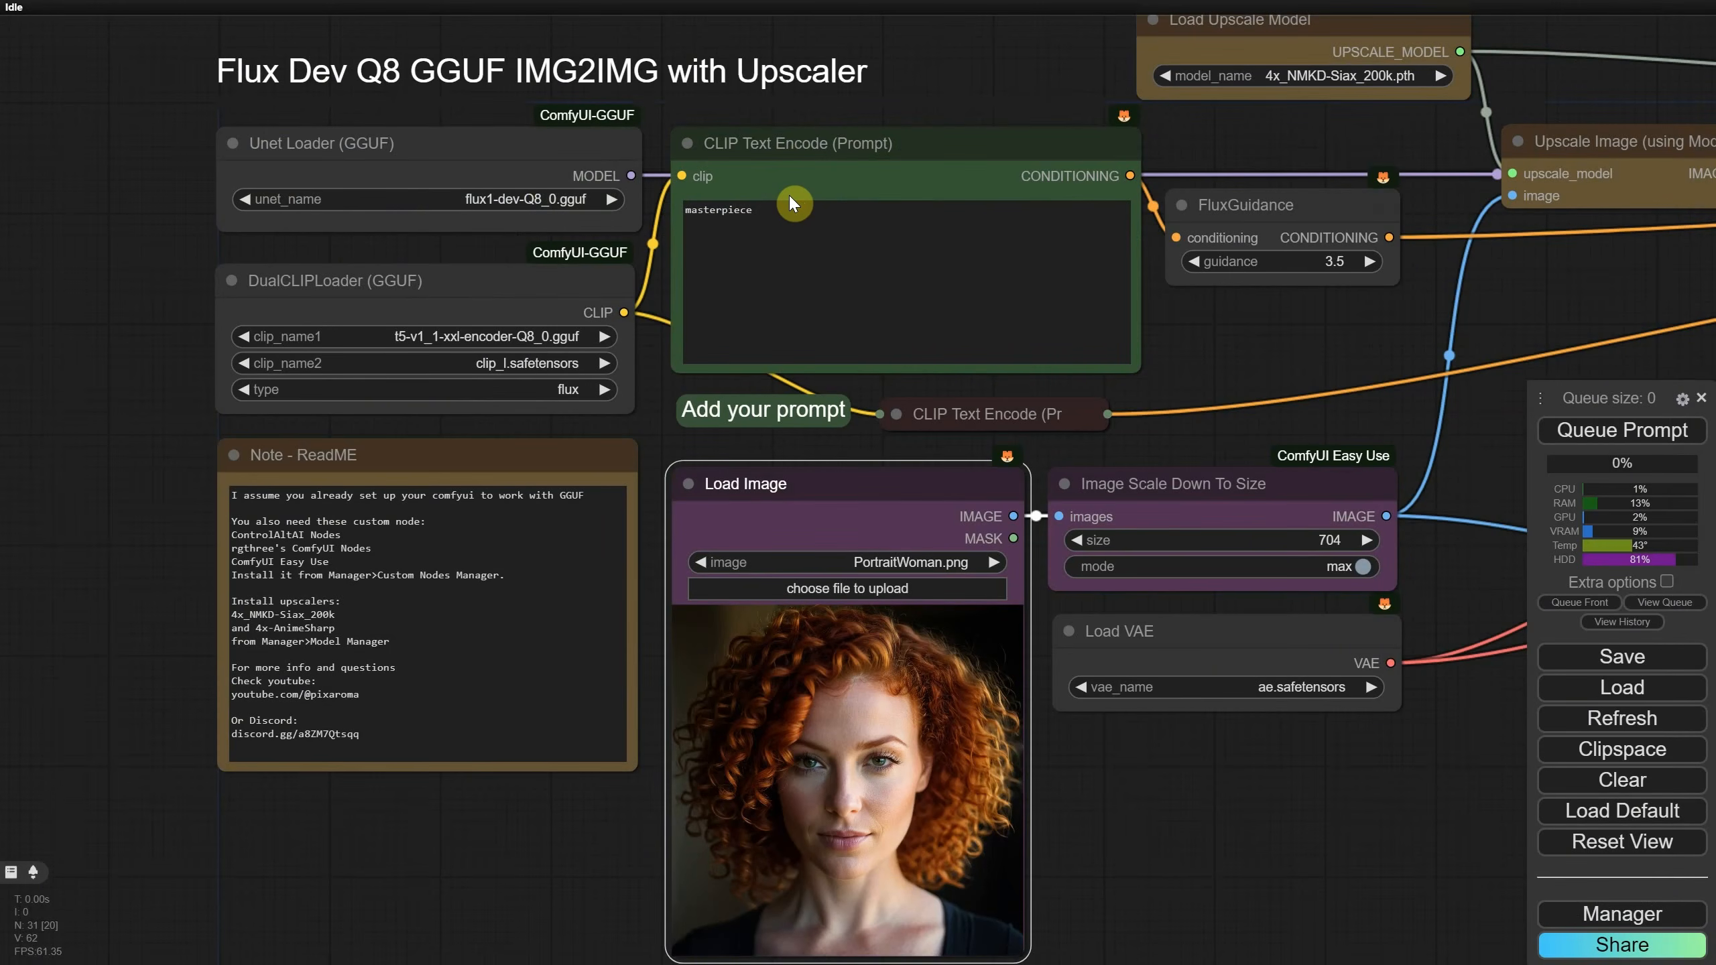
pyautogui.moveTo(860, 225); pyautogui.dragTo(706, 205)
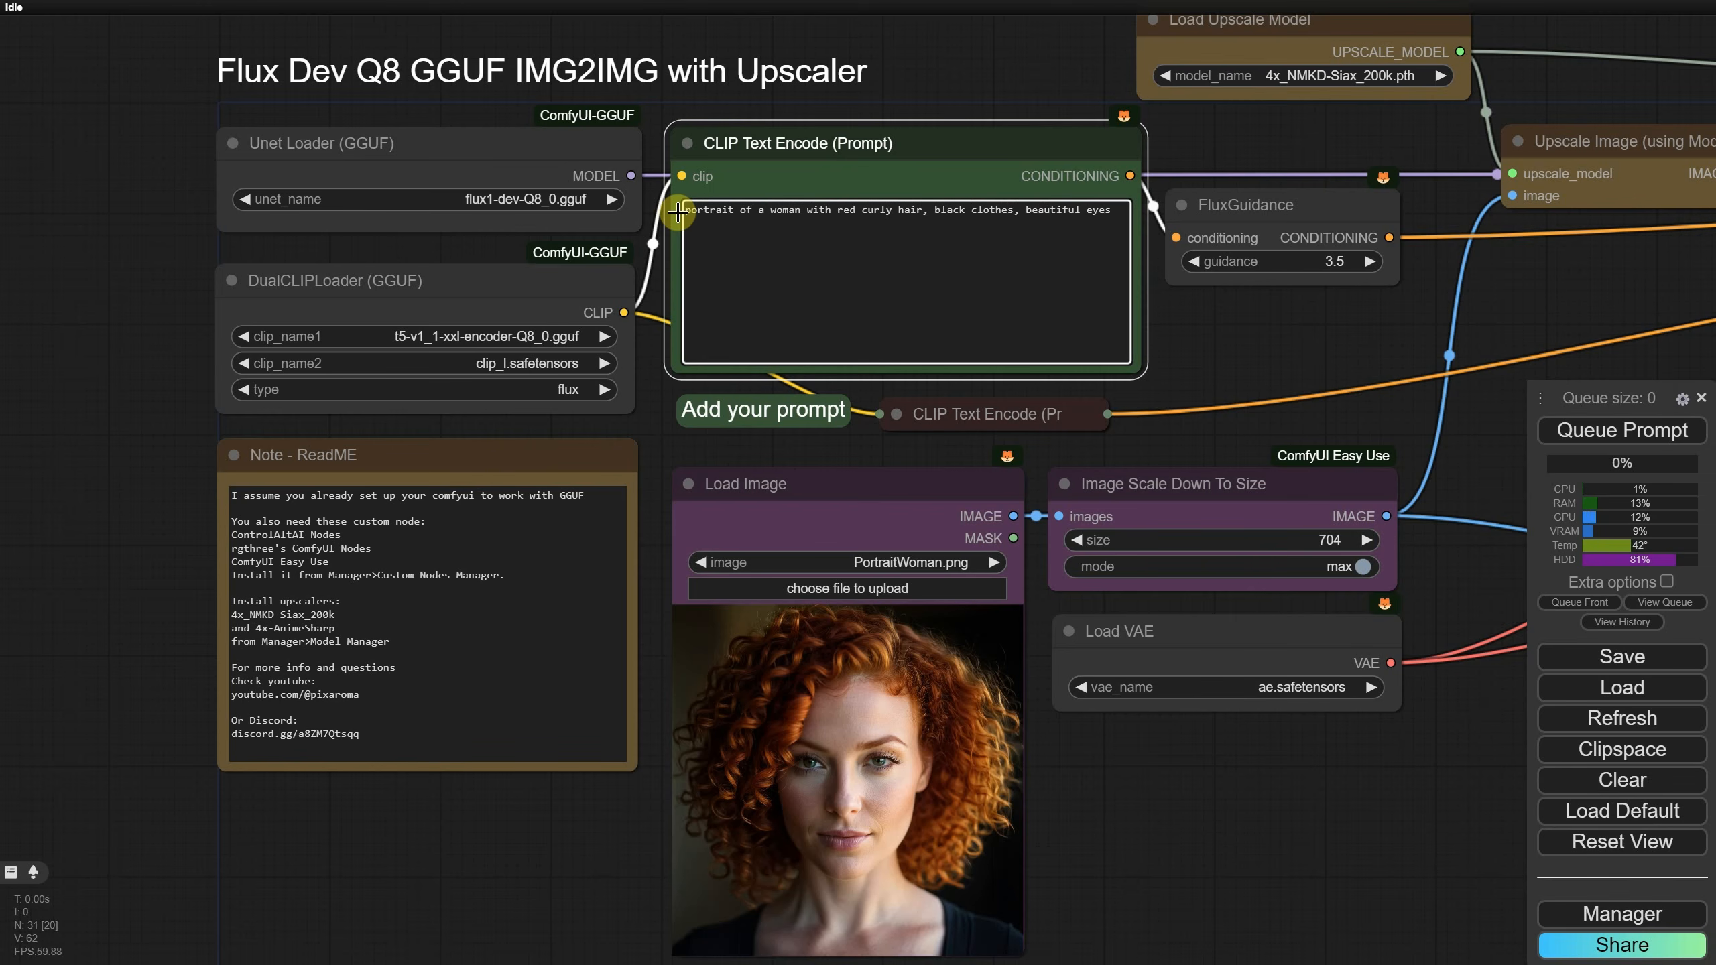
# Step: Queue the image-to-image upscaling workflow for the portrait with its upscale and KSampler settings as loaded
pyautogui.scroll(-1, 1233, 420)
pyautogui.moveTo(1233, 420)
pyautogui.mouseDown()
pyautogui.moveTo(748, 392)
pyautogui.moveTo(766, 363)
pyautogui.mouseUp()
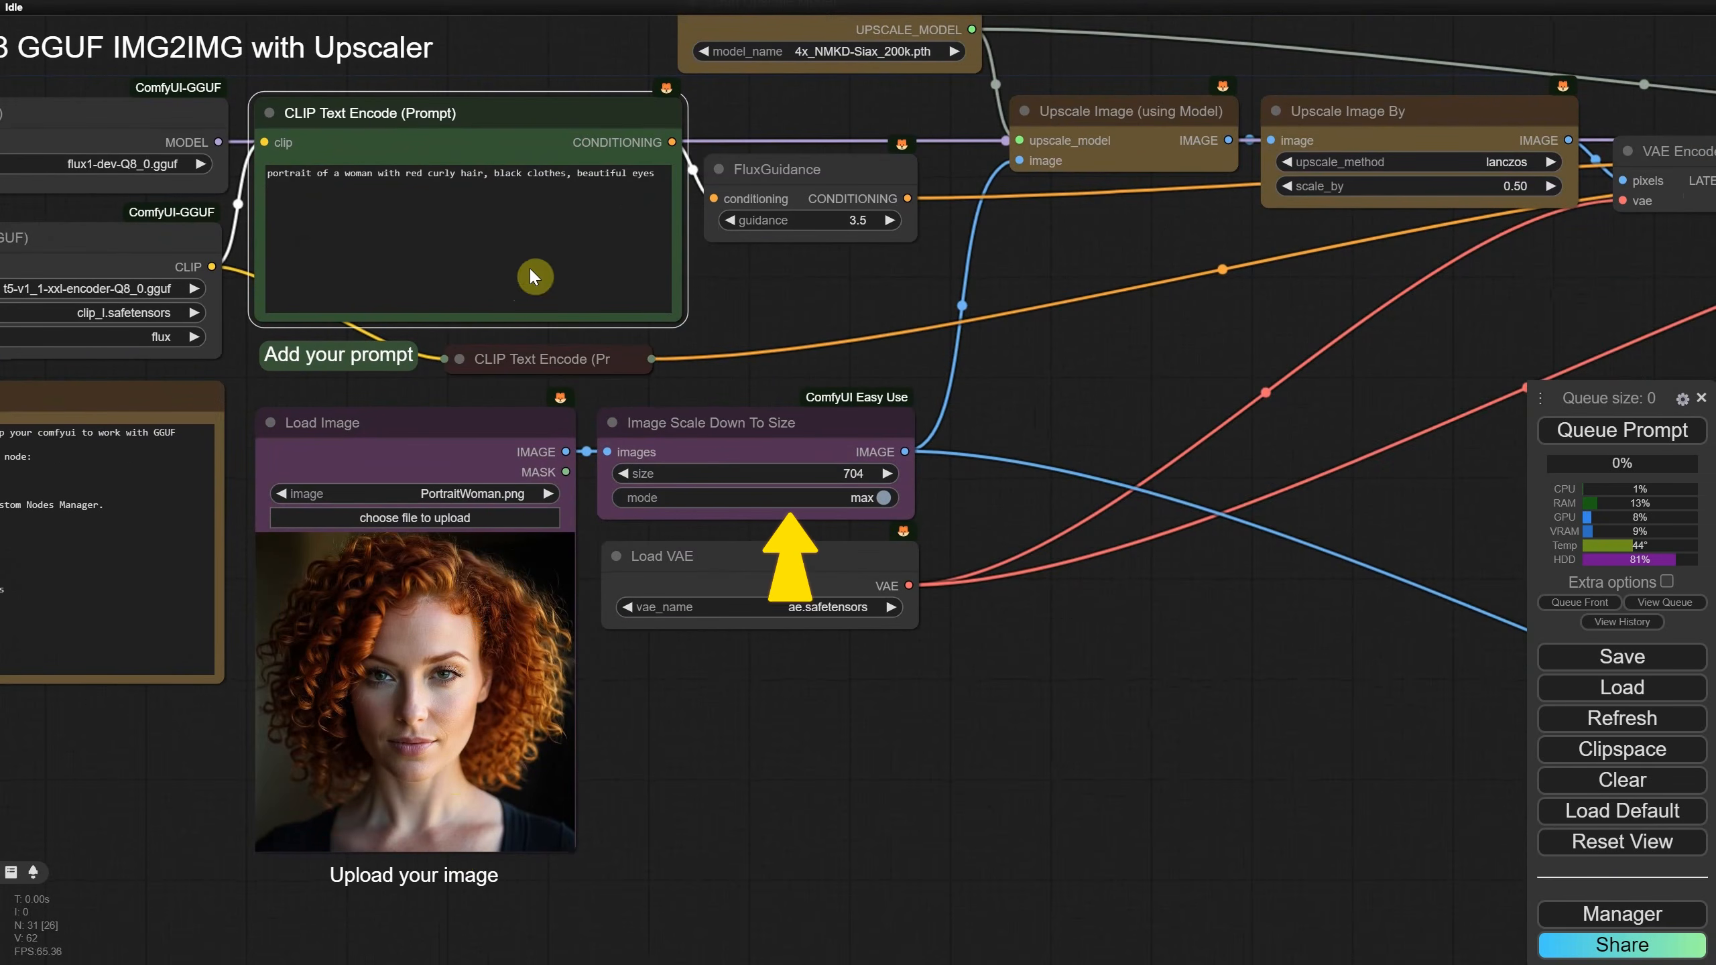
pyautogui.moveTo(1252, 337); pyautogui.dragTo(637, 287)
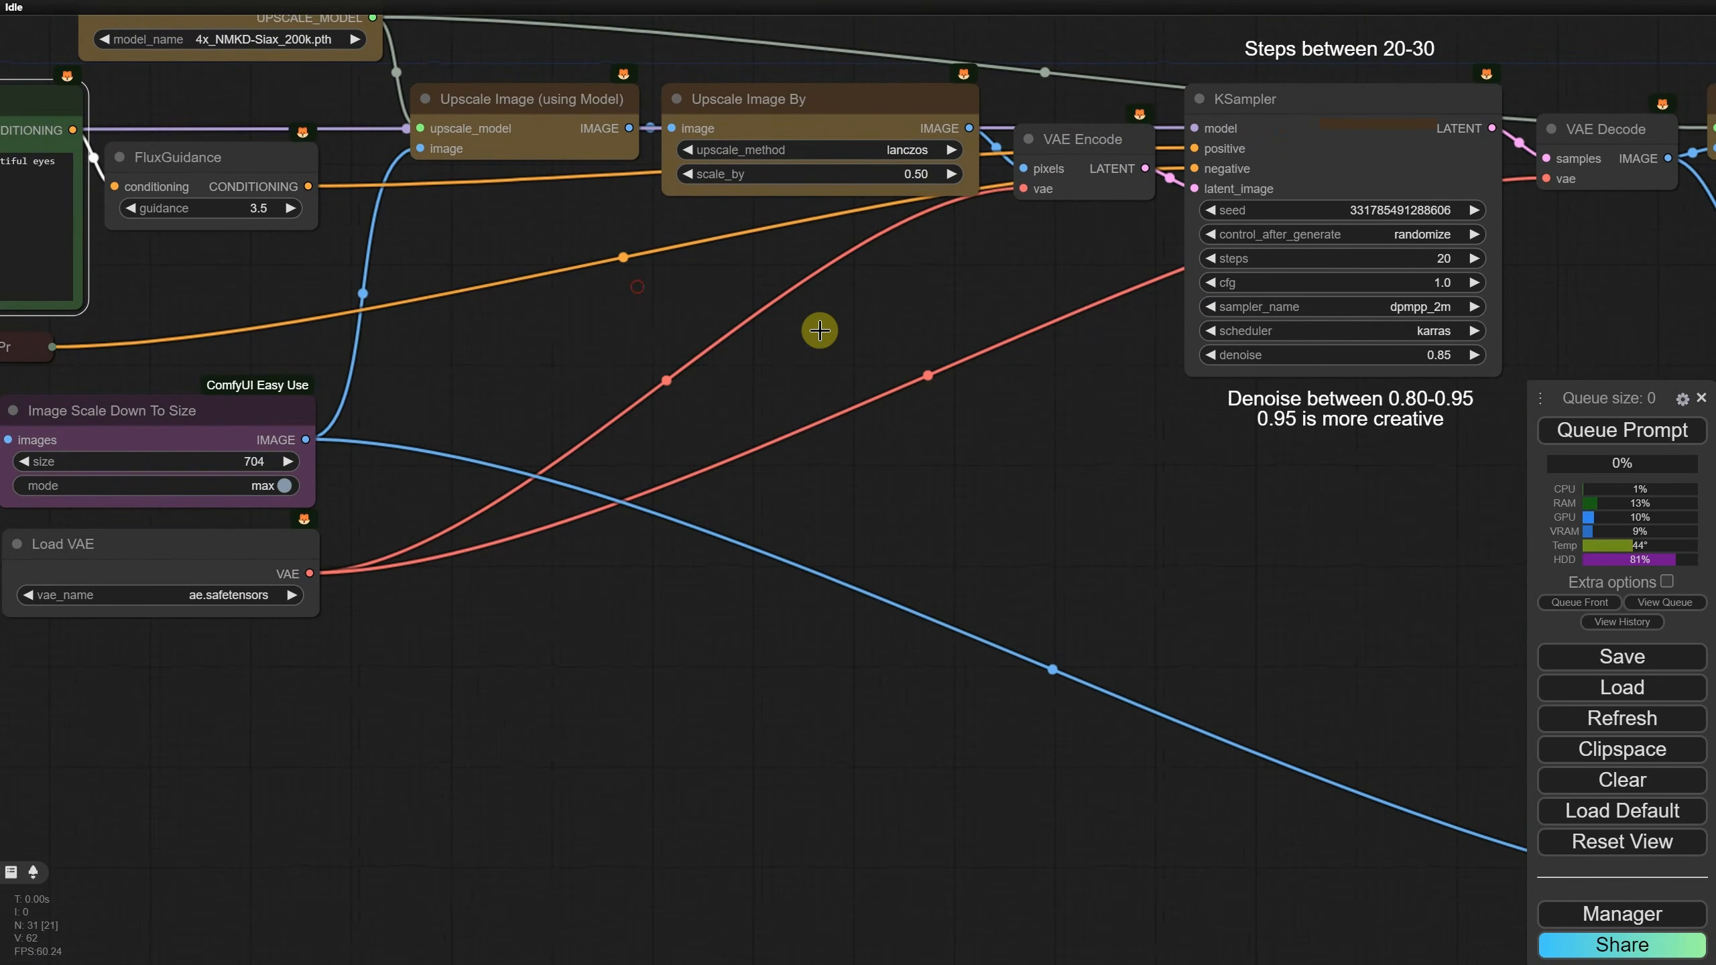
pyautogui.click(1615, 430)
pyautogui.moveTo(1179, 513); pyautogui.dragTo(881, 599)
pyautogui.scroll(-4, 877, 594)
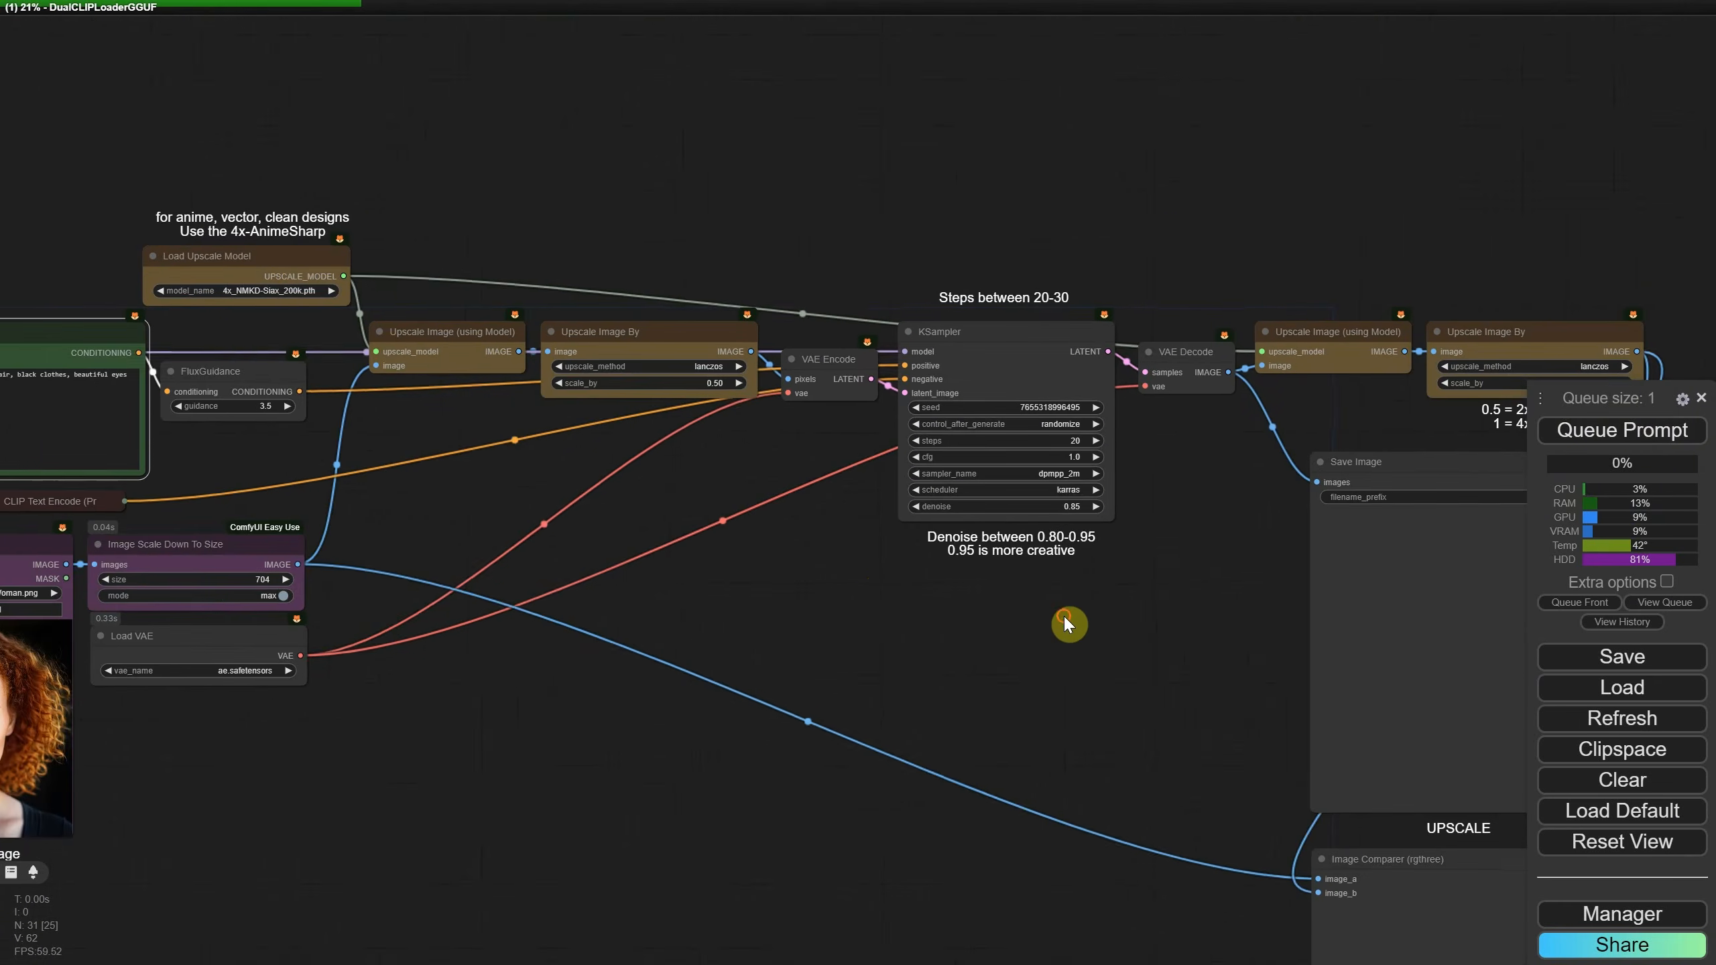
# Step: Examine the portrait results in the UPSCALE and Ultra Upscale image outputs
pyautogui.moveTo(1066, 619); pyautogui.dragTo(658, 438)
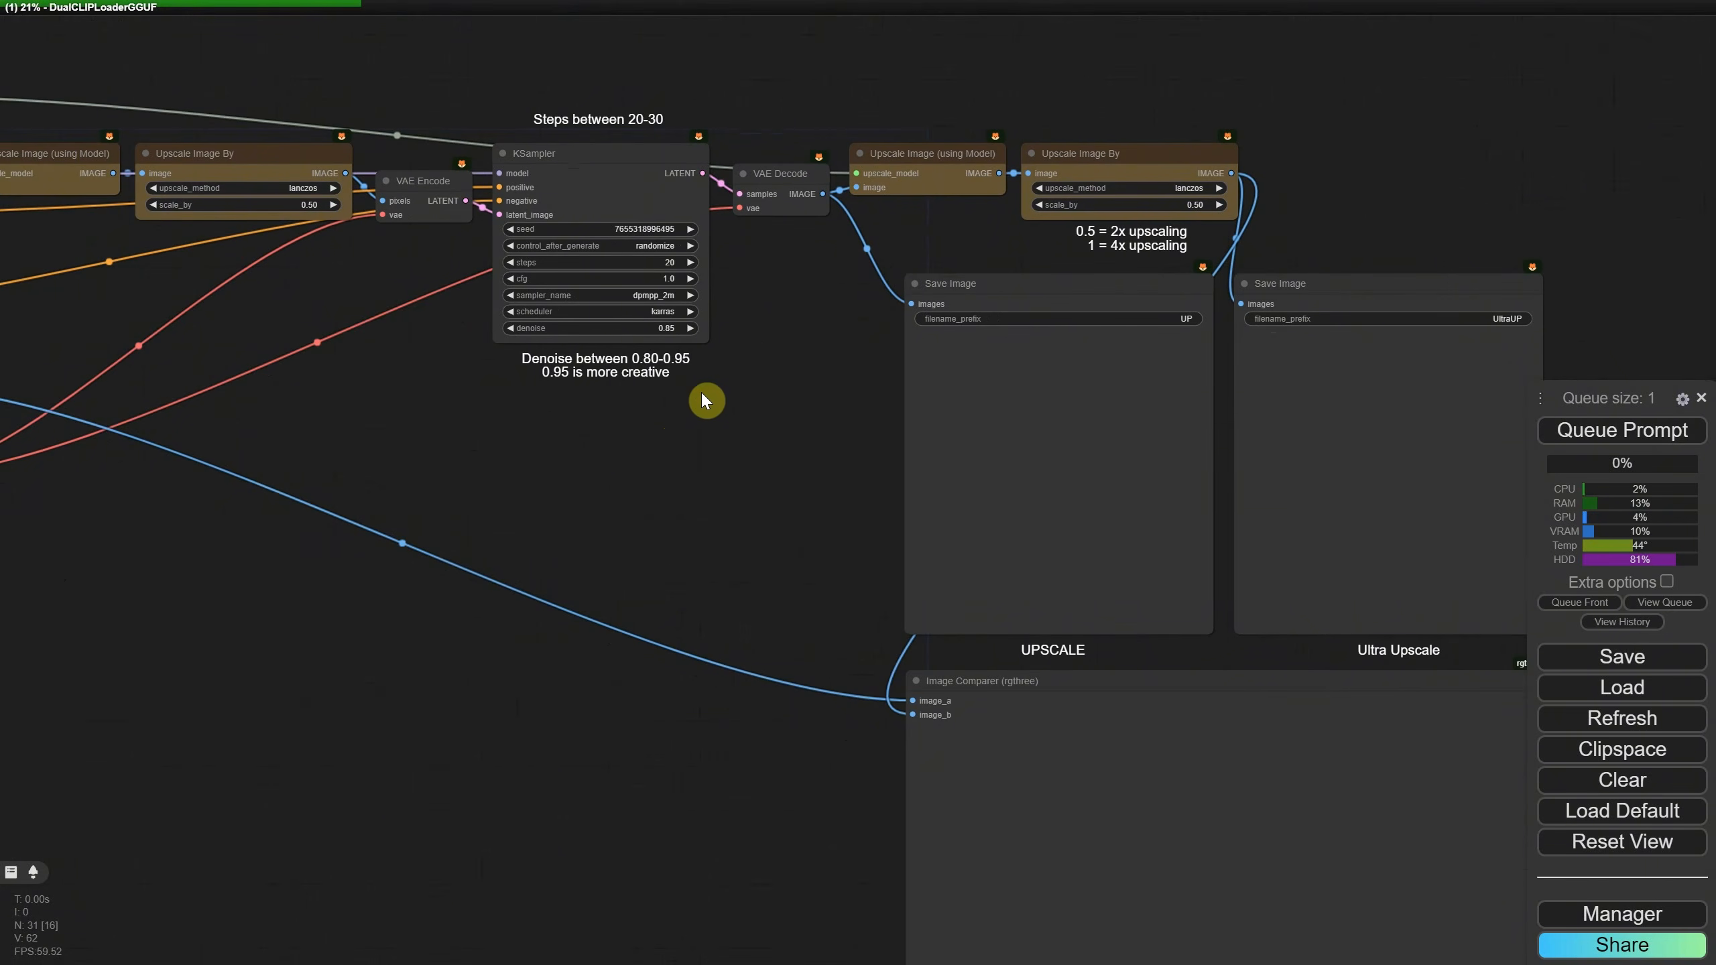
pyautogui.scroll(3, 855, 363)
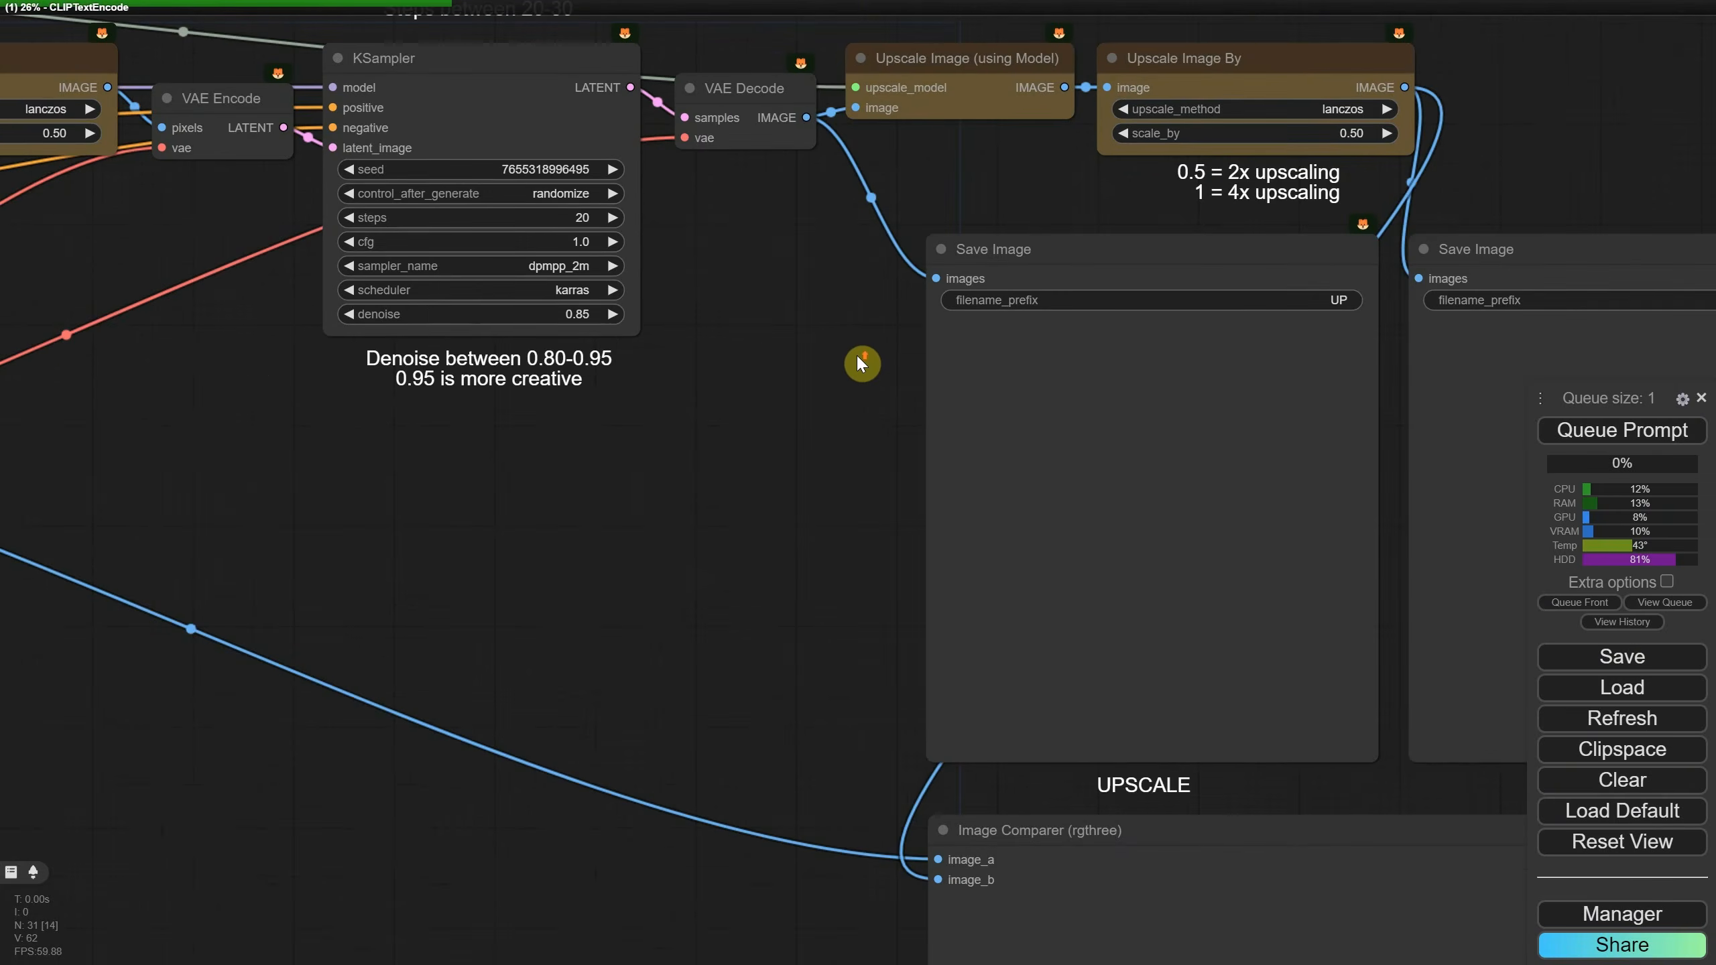
pyautogui.moveTo(852, 360); pyautogui.dragTo(576, 389)
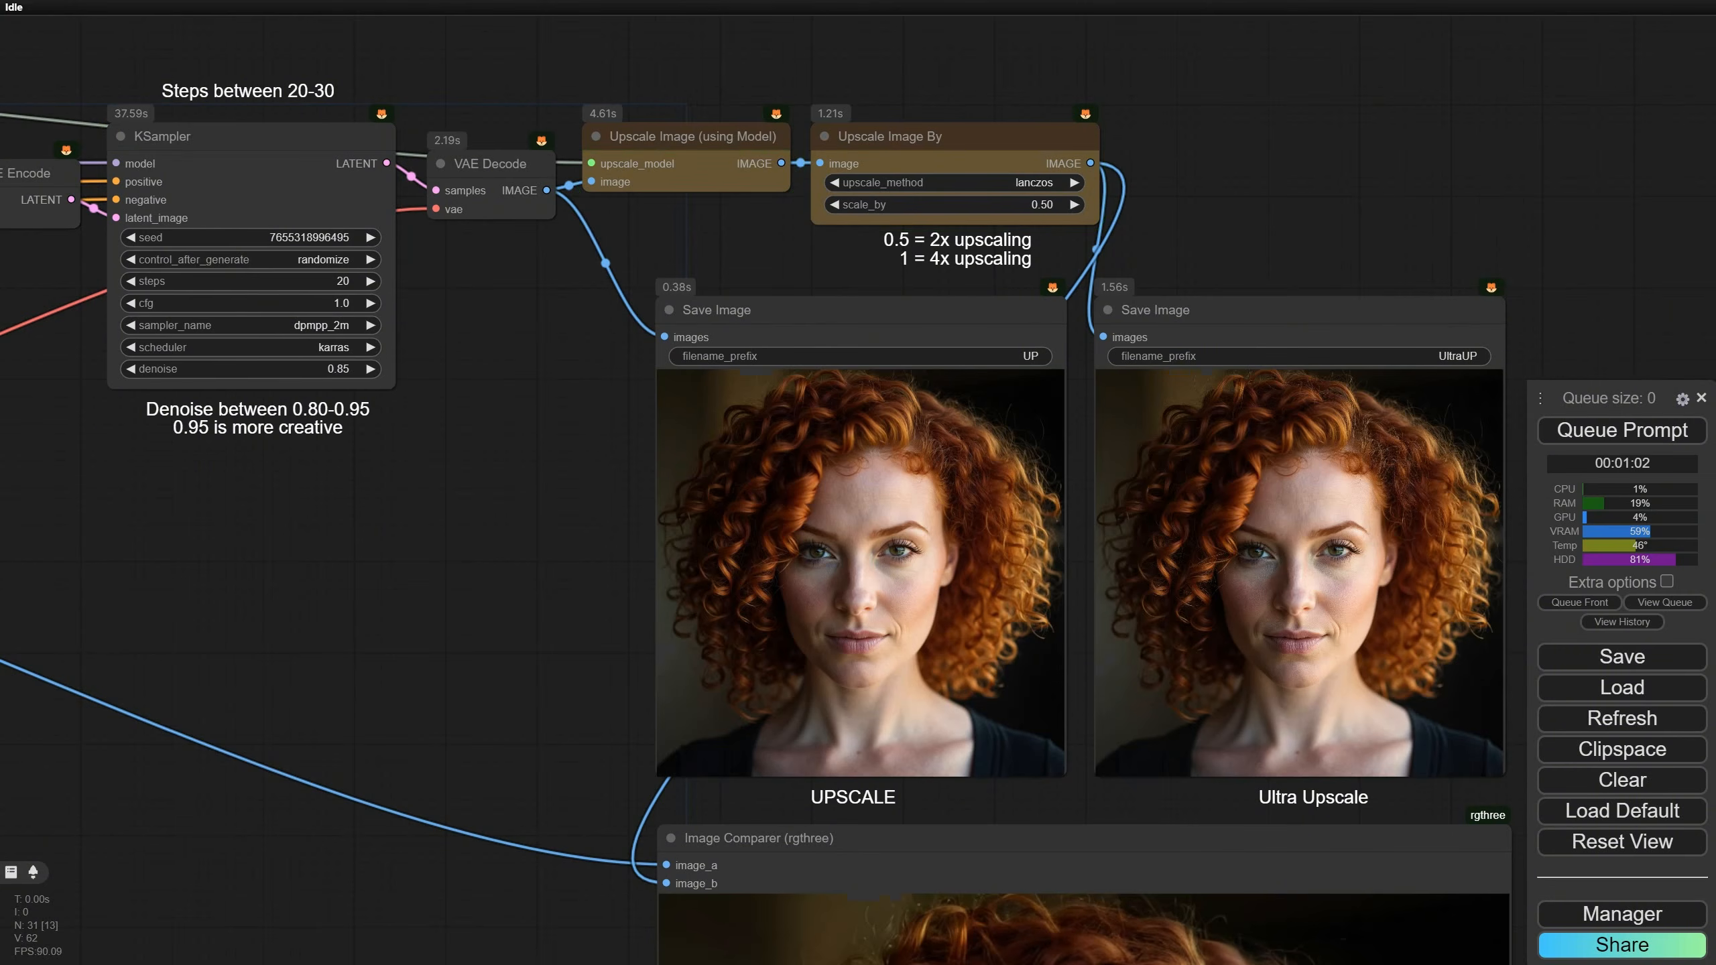
pyautogui.scroll(1, 570, 443)
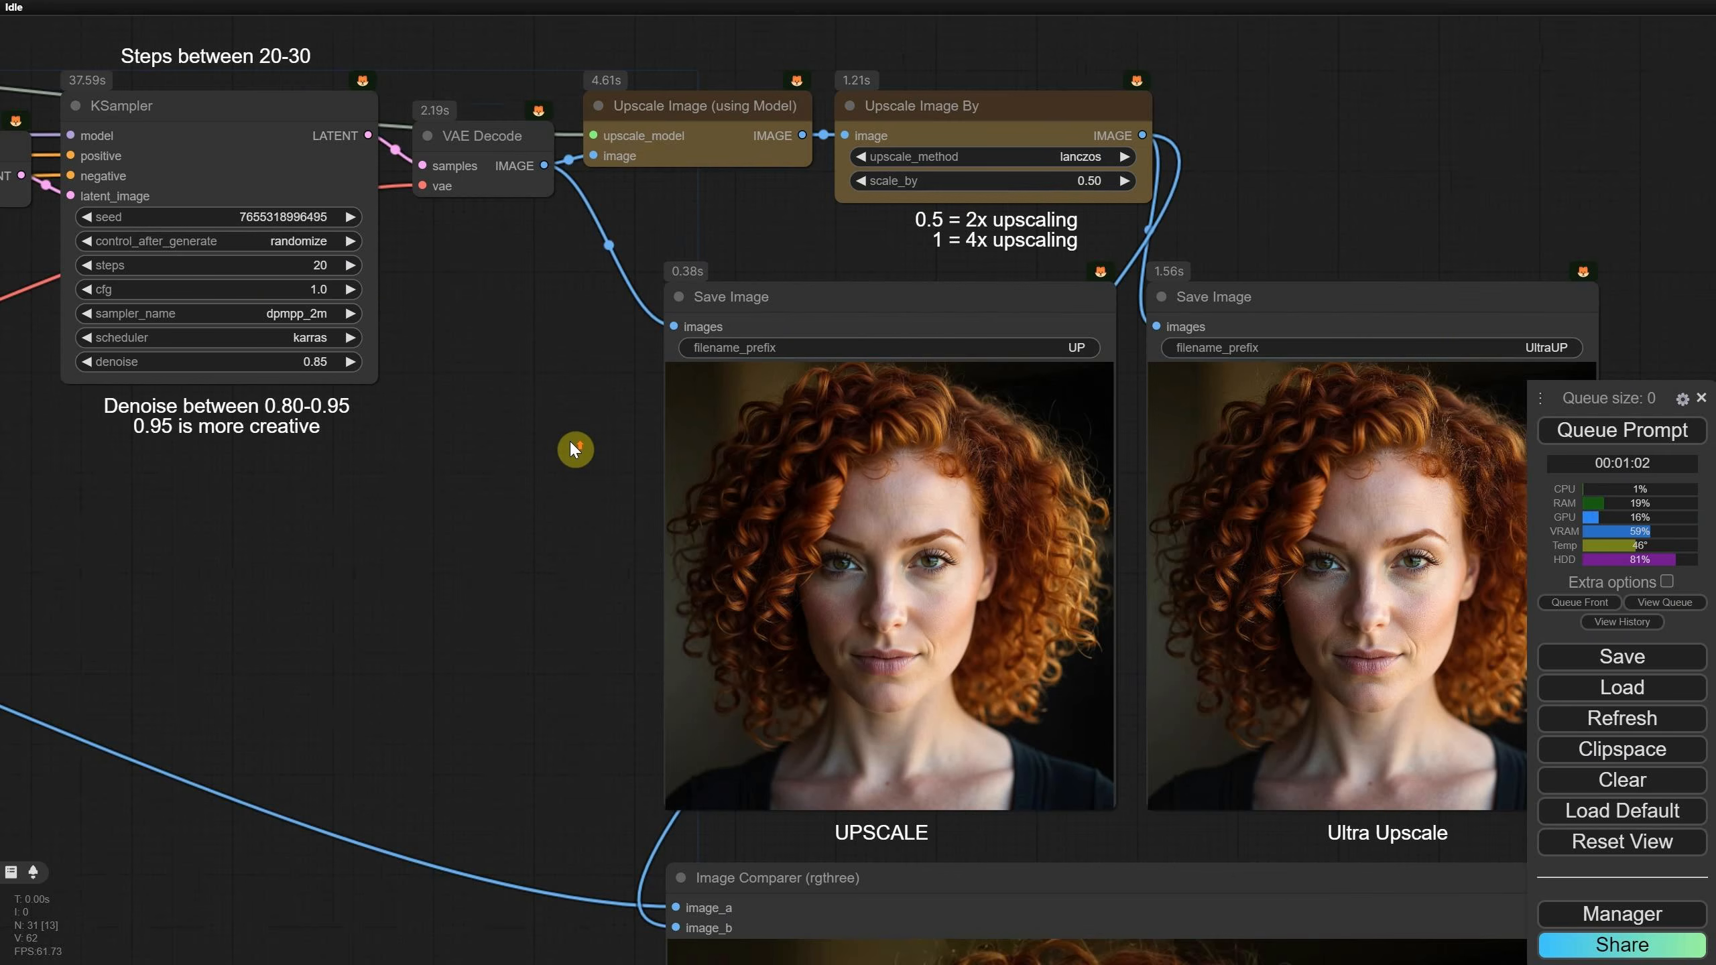
pyautogui.scroll(6, 573, 449)
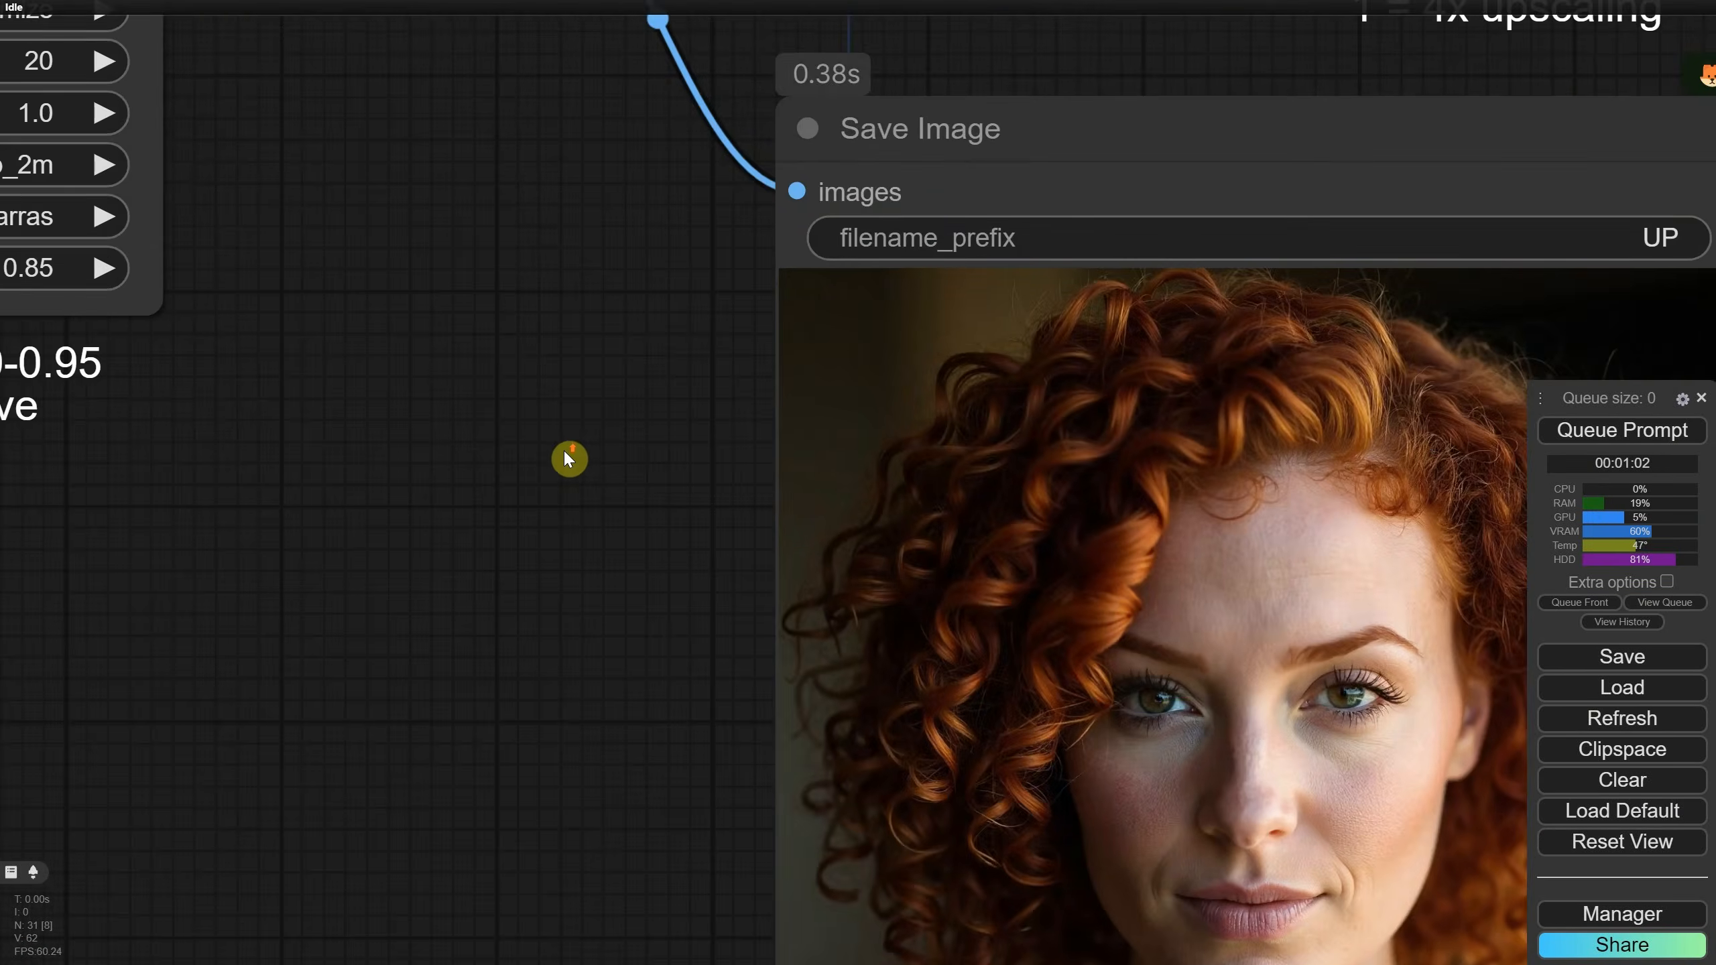
pyautogui.moveTo(740, 563); pyautogui.dragTo(424, 414)
pyautogui.scroll(-2, 295, 362)
pyautogui.moveTo(390, 475); pyautogui.dragTo(264, 85)
# Step: Compare the original and upscaled portrait in the Image Comparer, looking closely at the hair, eyes and skin
pyautogui.moveTo(241, 520); pyautogui.dragTo(187, 86)
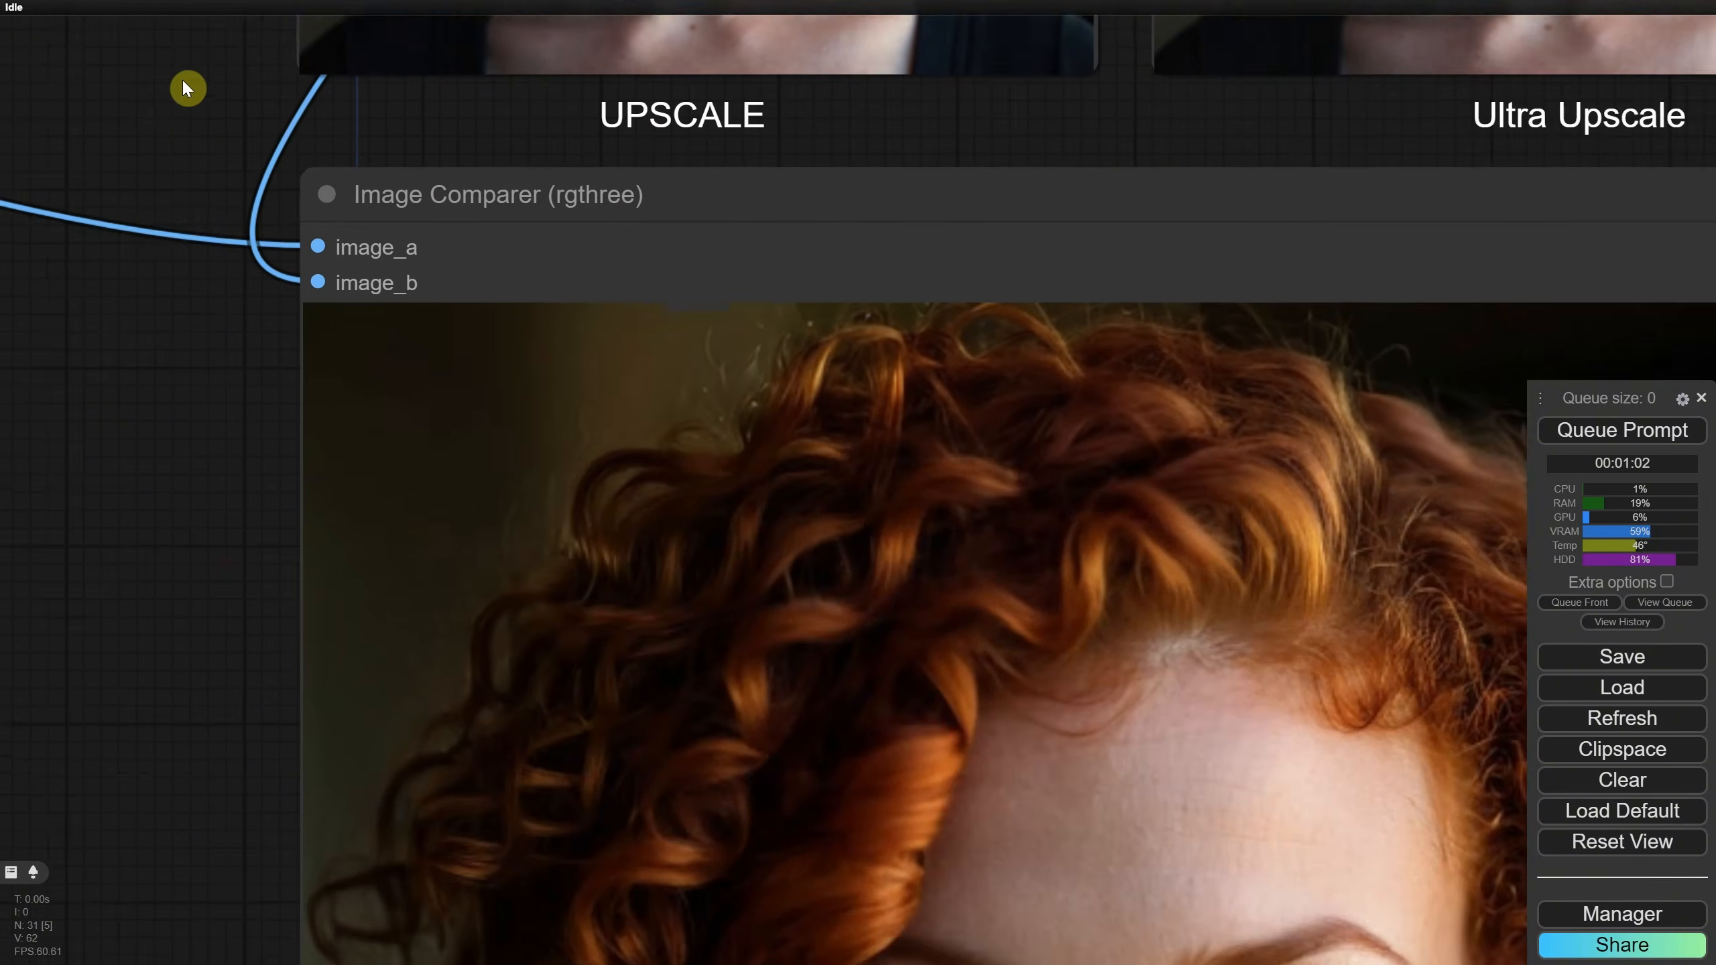
pyautogui.scroll(-4, 221, 527)
pyautogui.moveTo(221, 528); pyautogui.dragTo(170, 223)
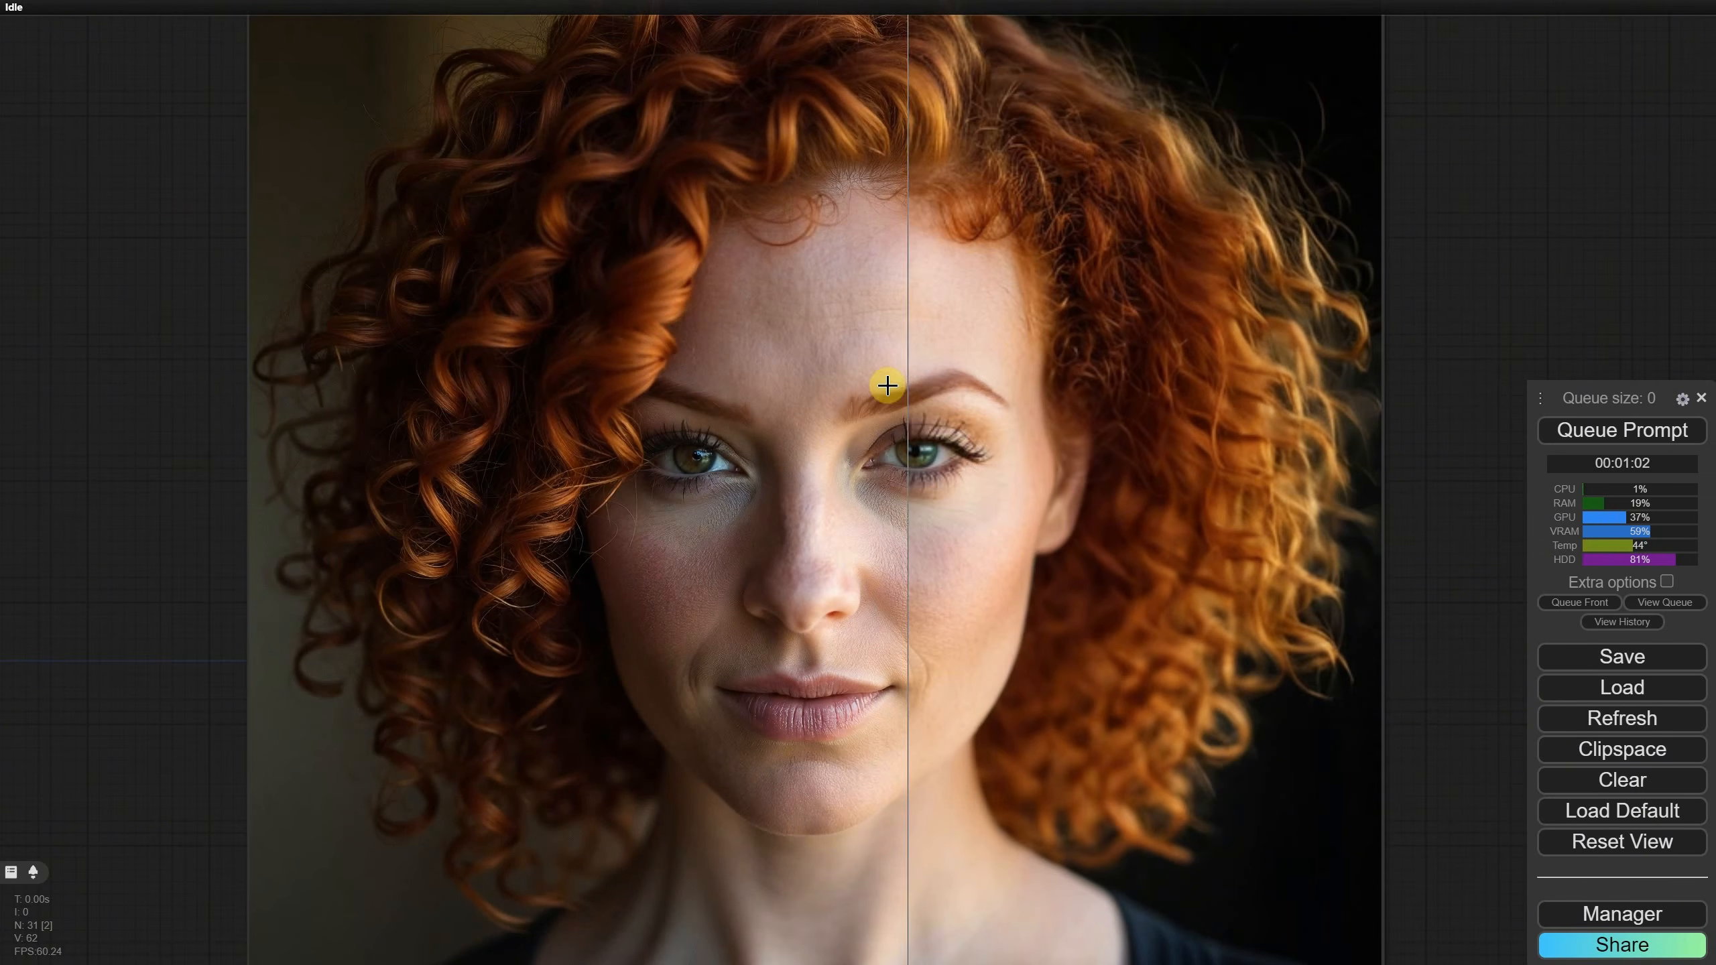
pyautogui.scroll(3, 676, 337)
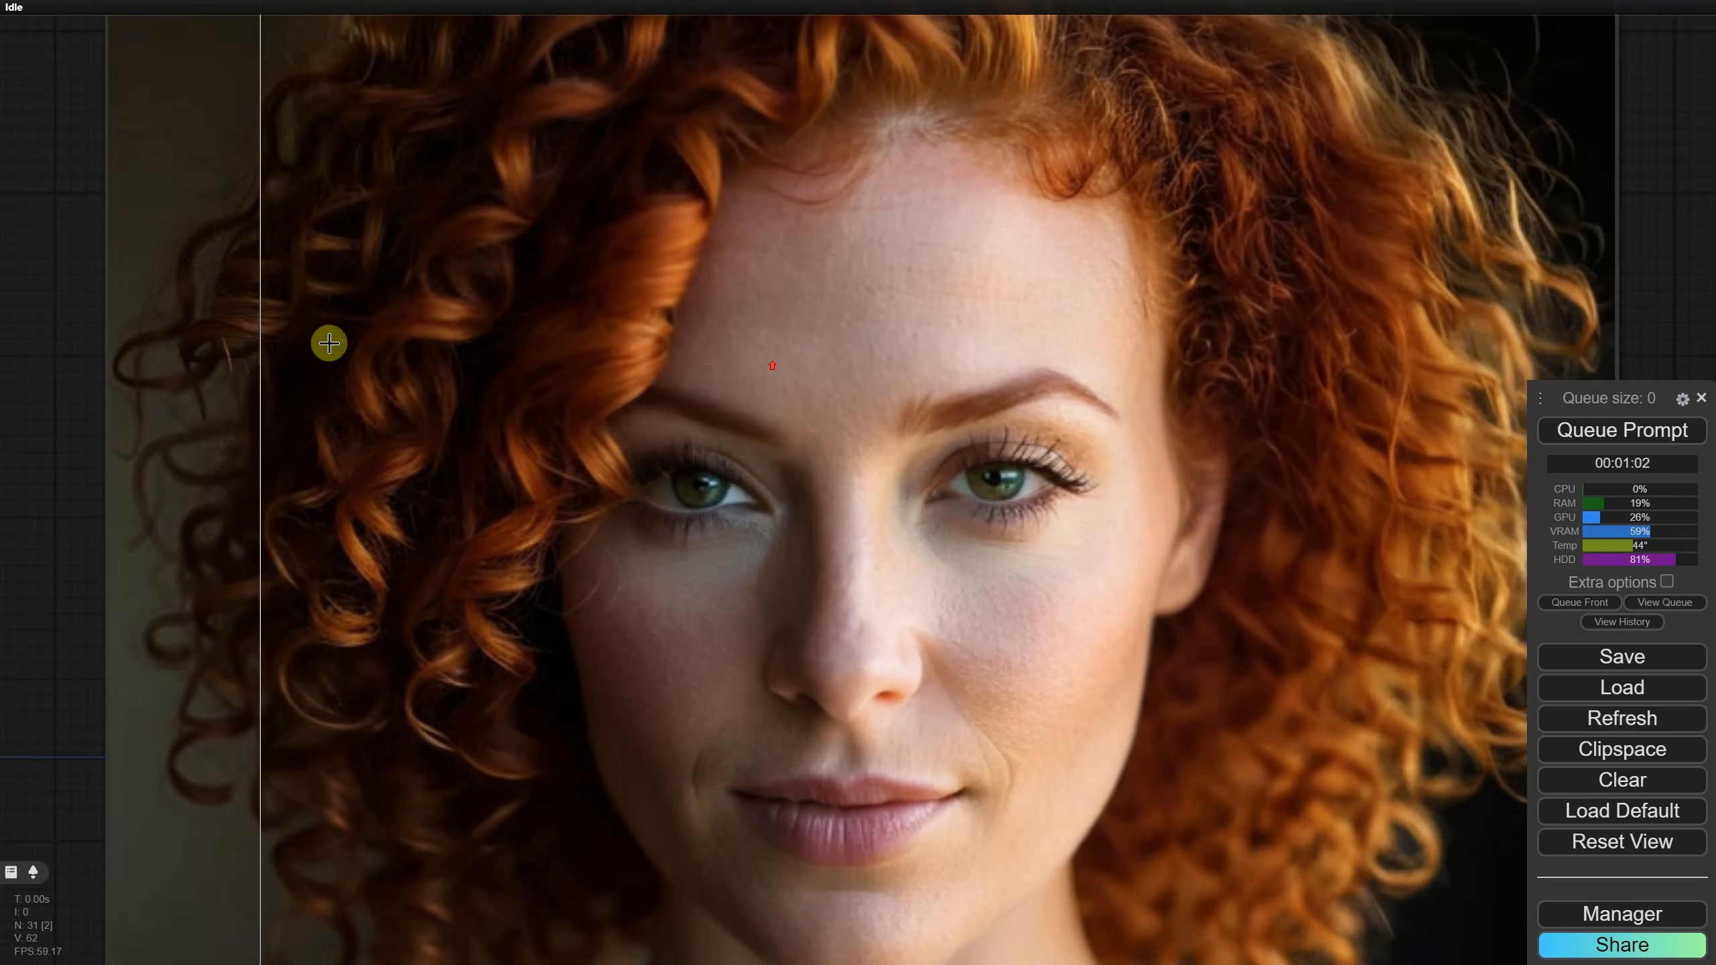
pyautogui.scroll(3, 330, 344)
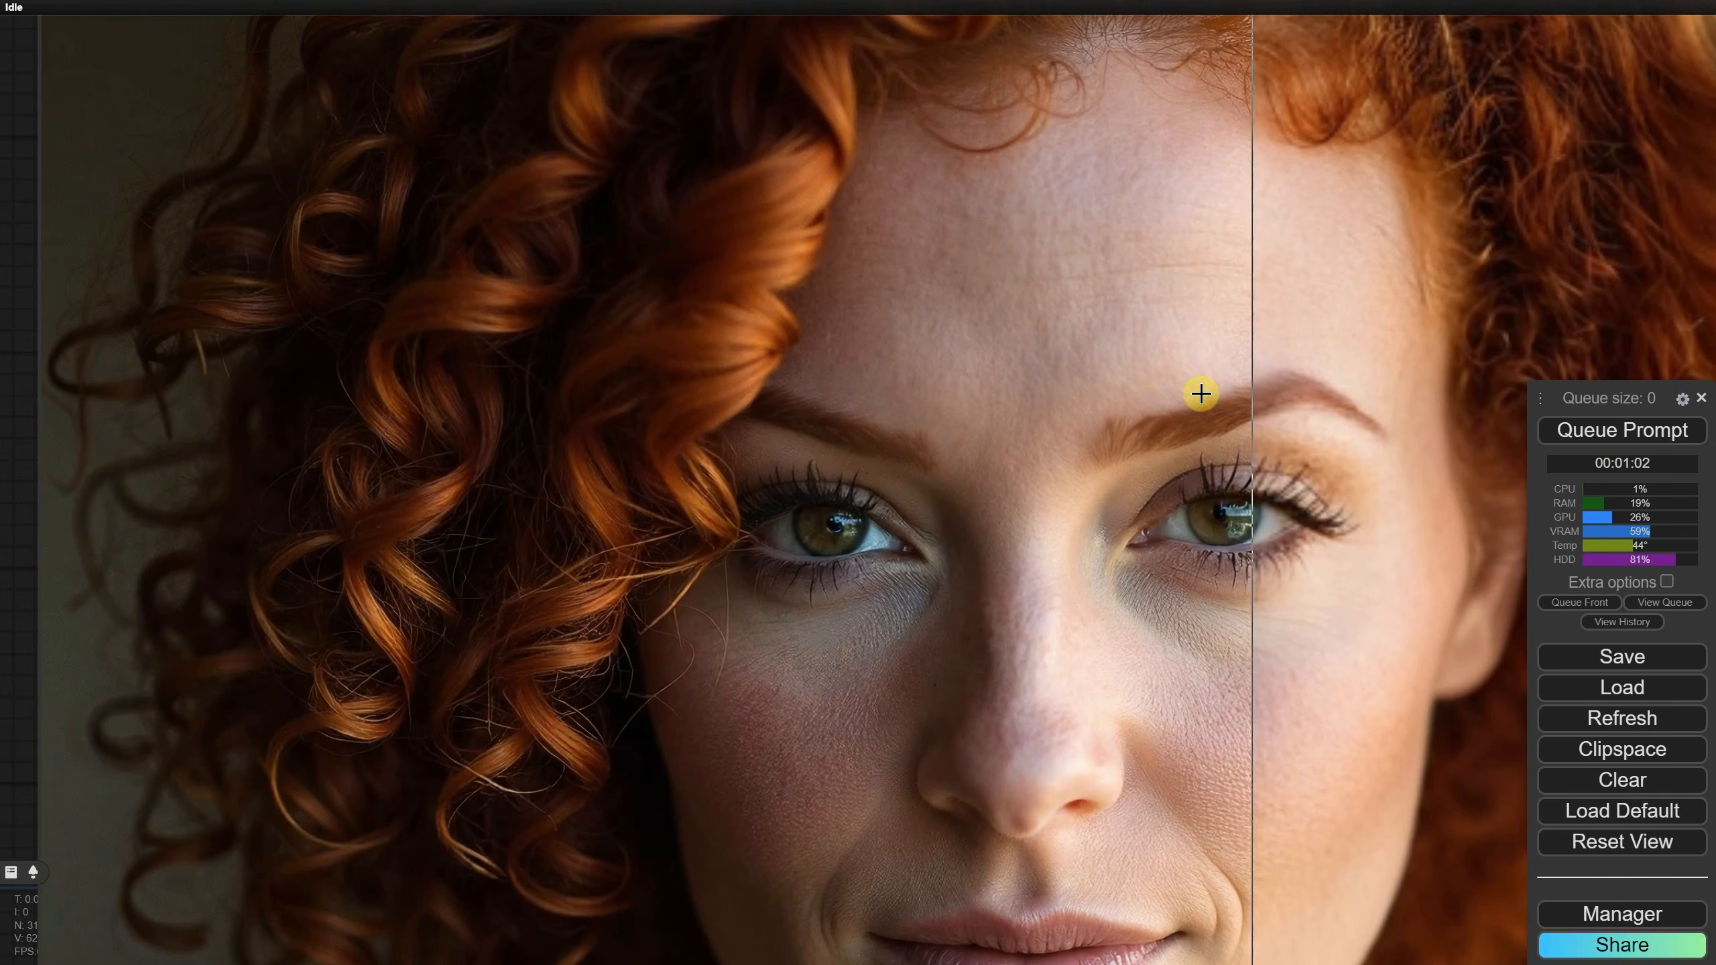
pyautogui.scroll(5, 595, 405)
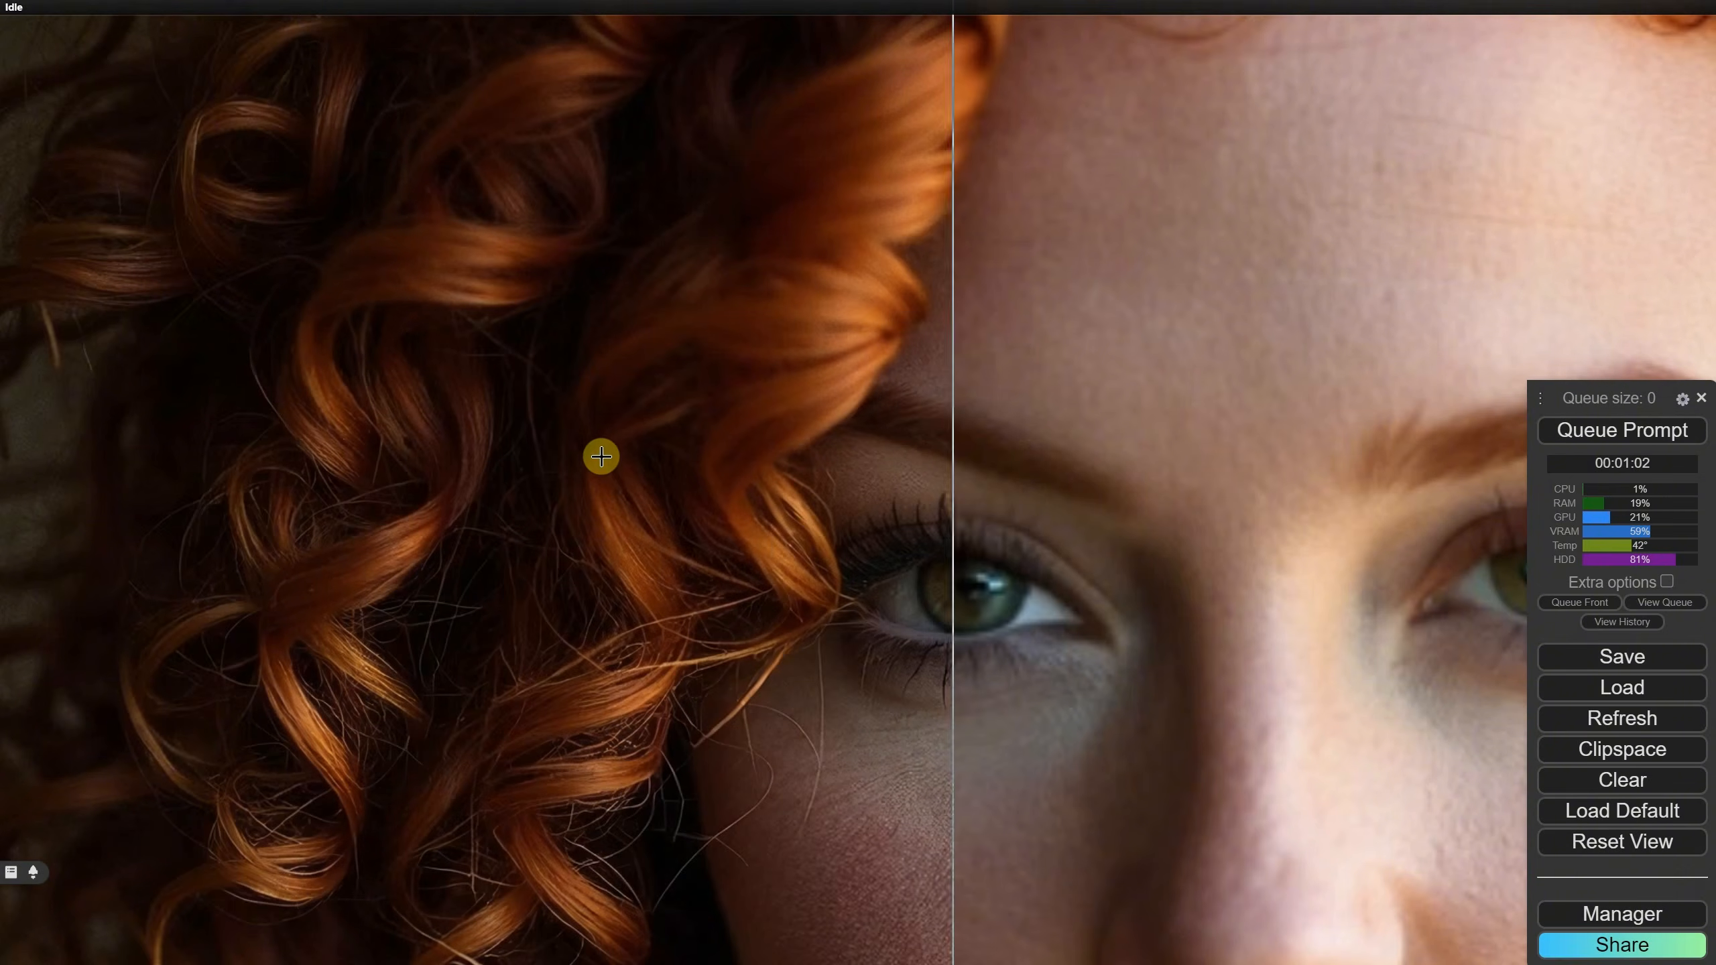
pyautogui.scroll(-10, 946, 460)
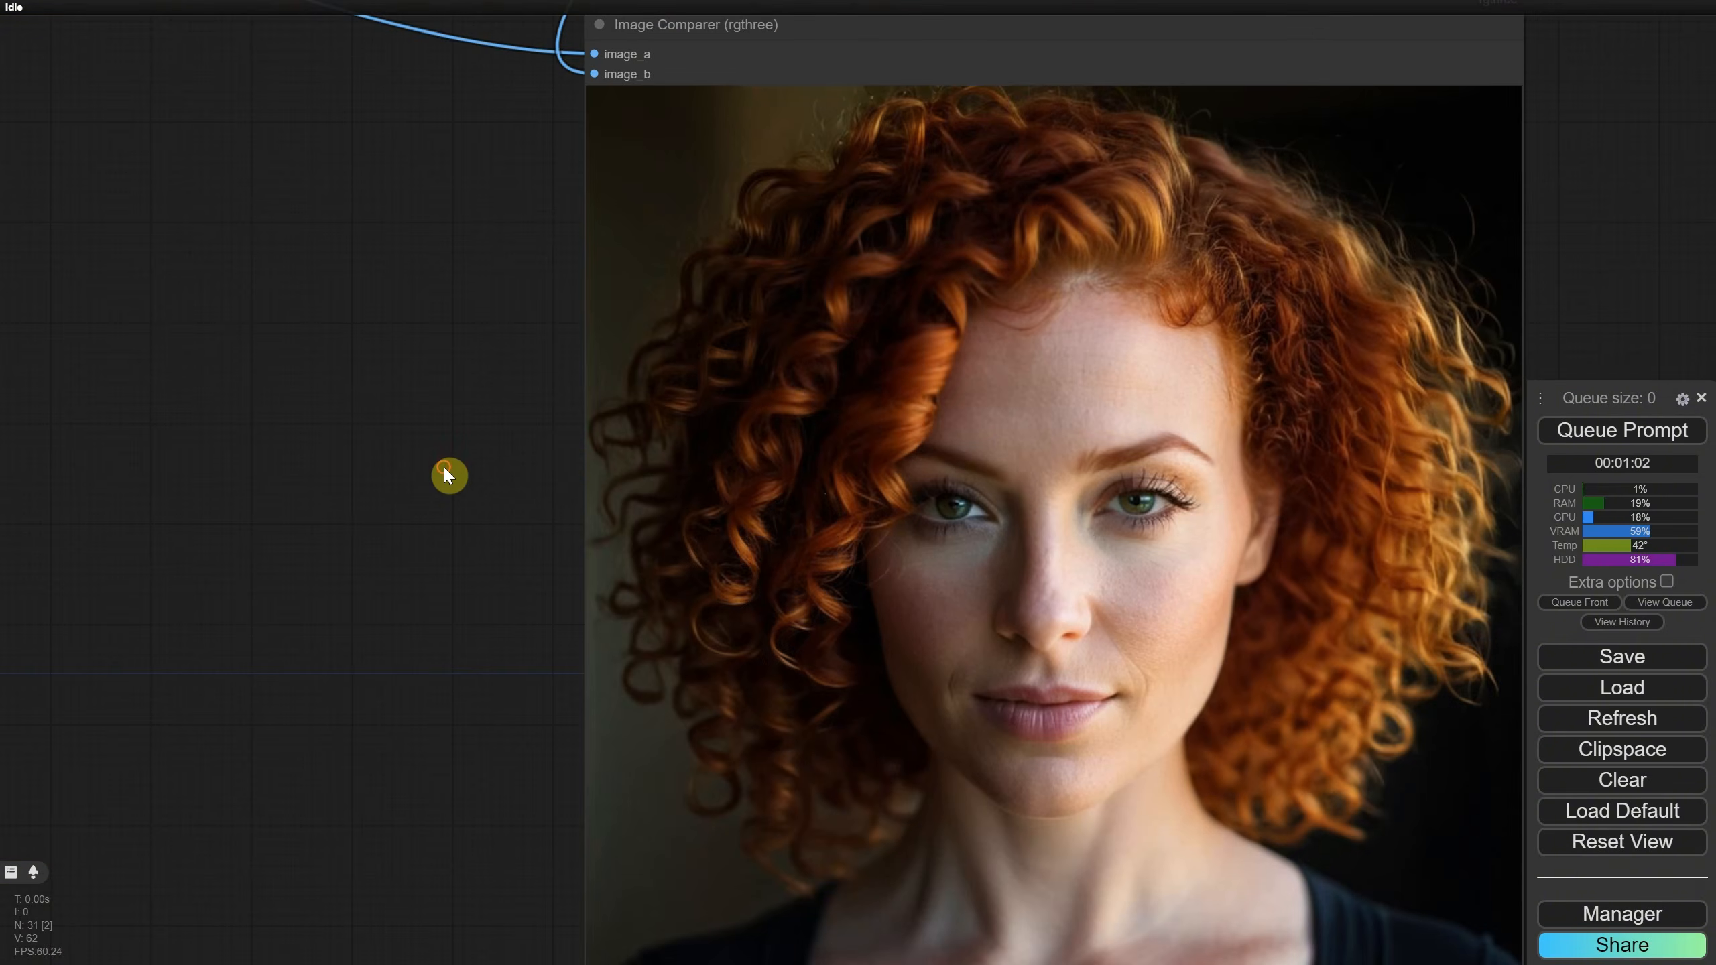
# Step: Upload architecture.png as the new input image in the Load Image node
pyautogui.scroll(-10, 446, 473)
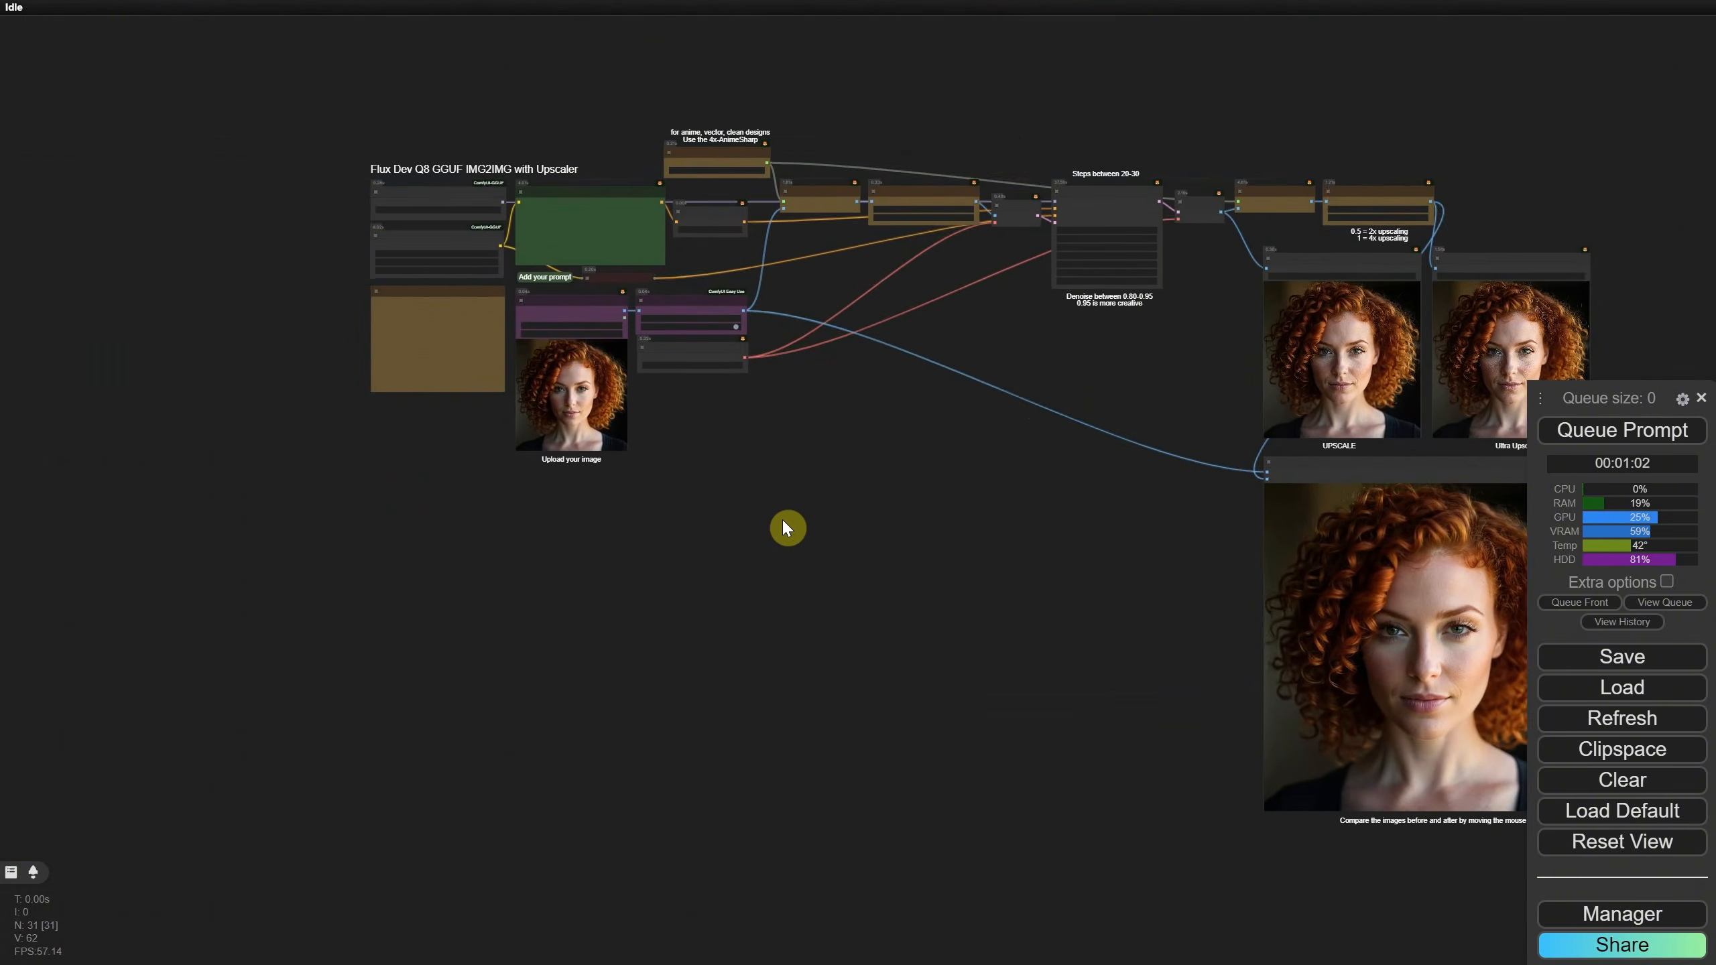
pyautogui.moveTo(786, 528); pyautogui.dragTo(646, 537)
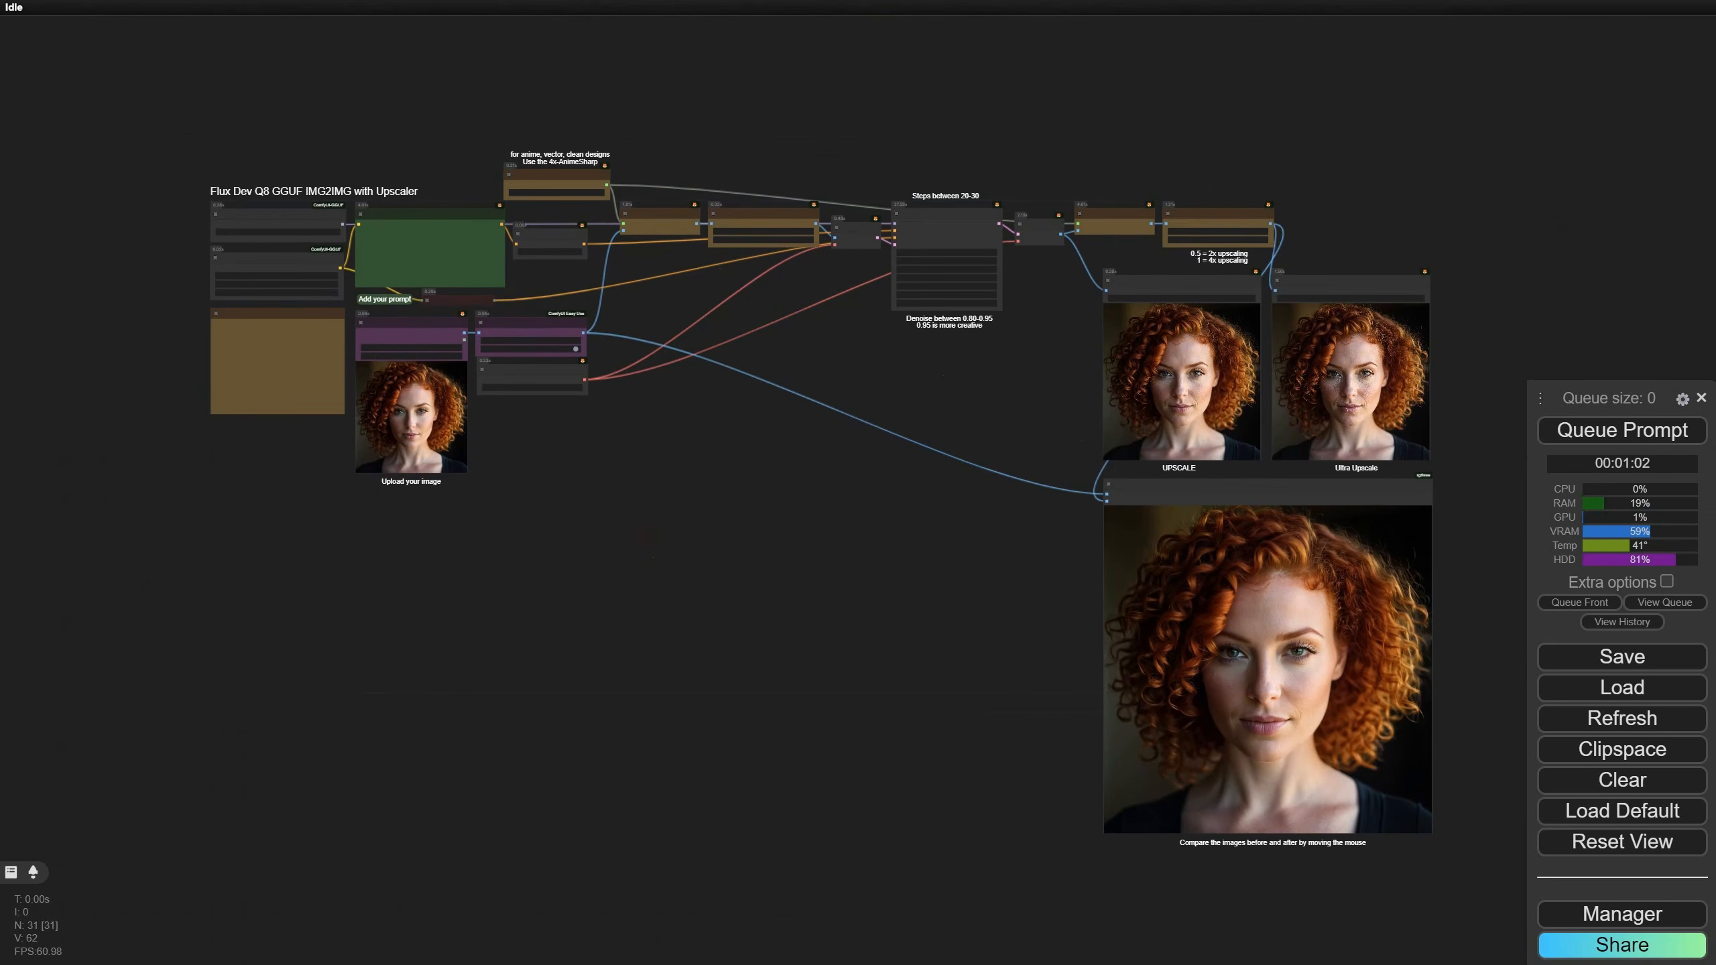
pyautogui.scroll(11, 411, 542)
pyautogui.moveTo(670, 329); pyautogui.dragTo(993, 703)
pyautogui.scroll(6, 836, 582)
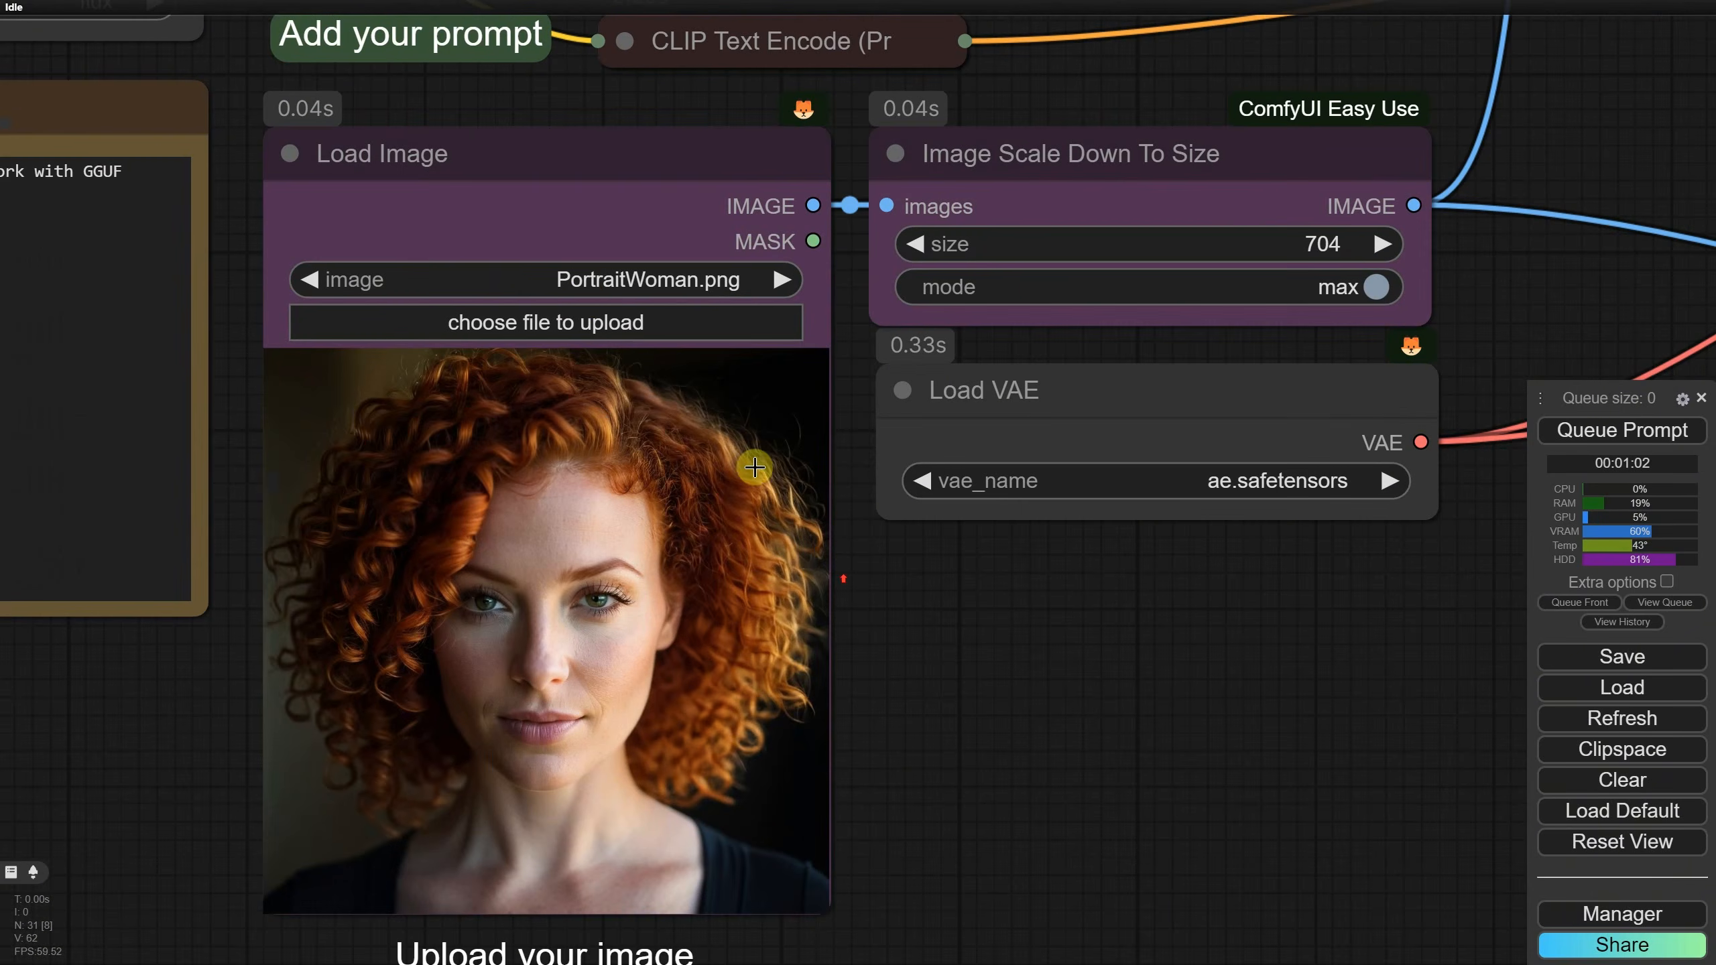
pyautogui.click(578, 318)
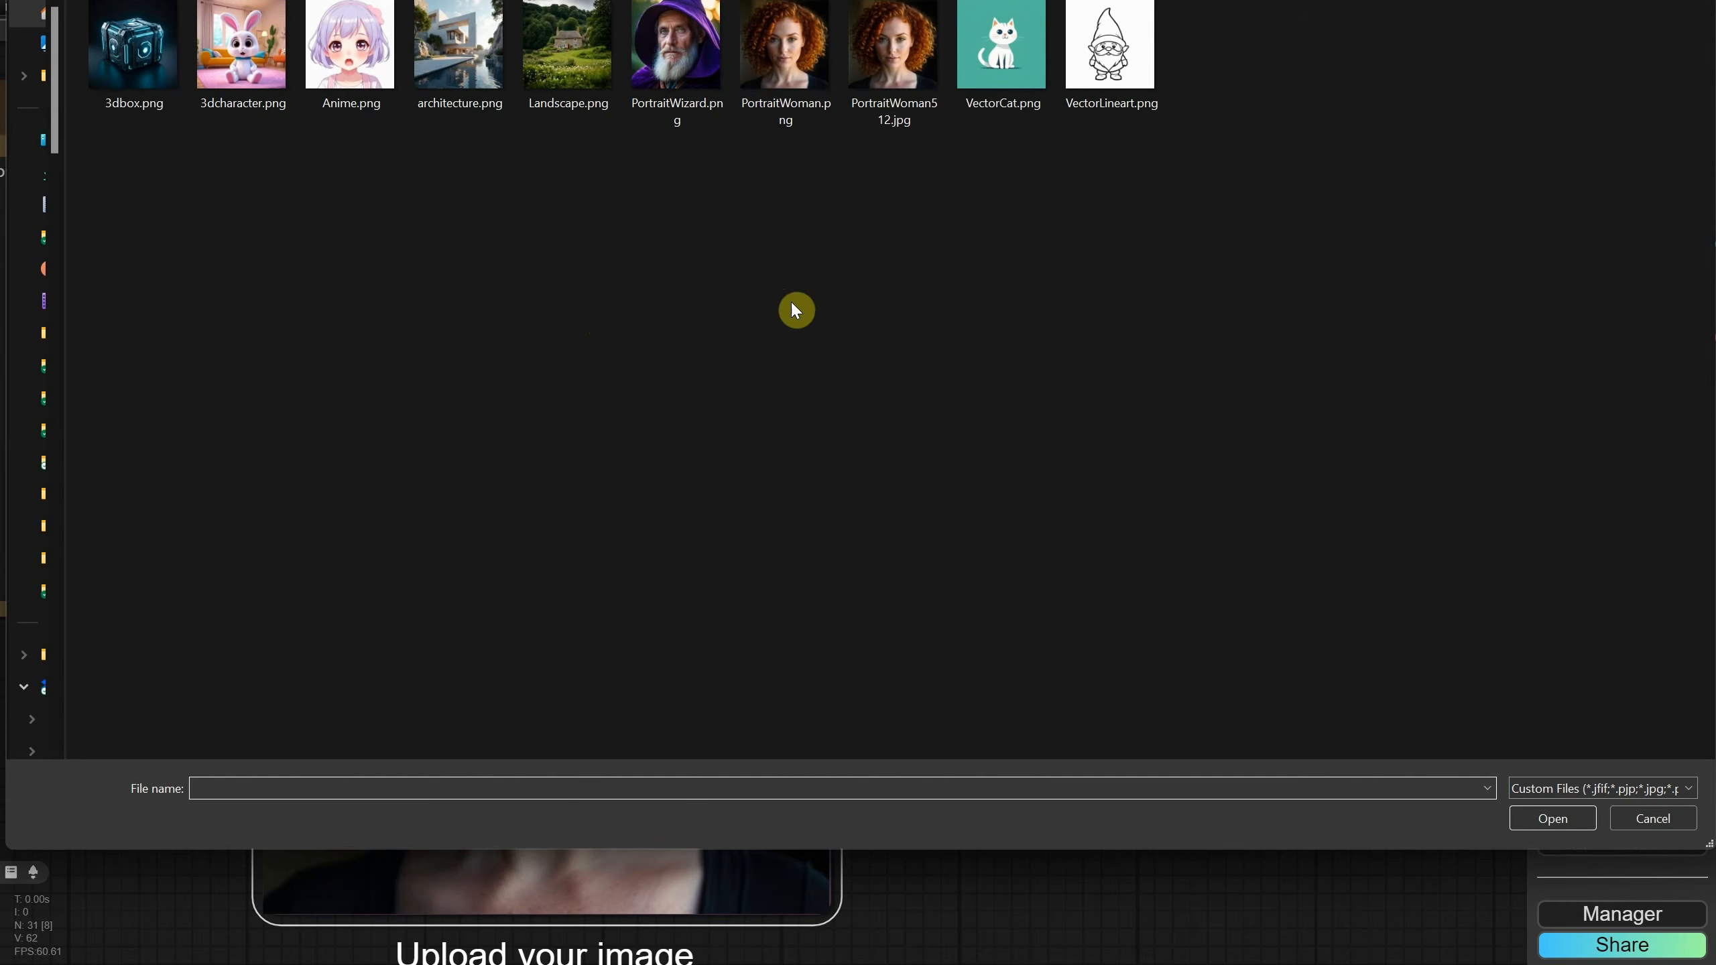
pyautogui.doubleClick(486, 64)
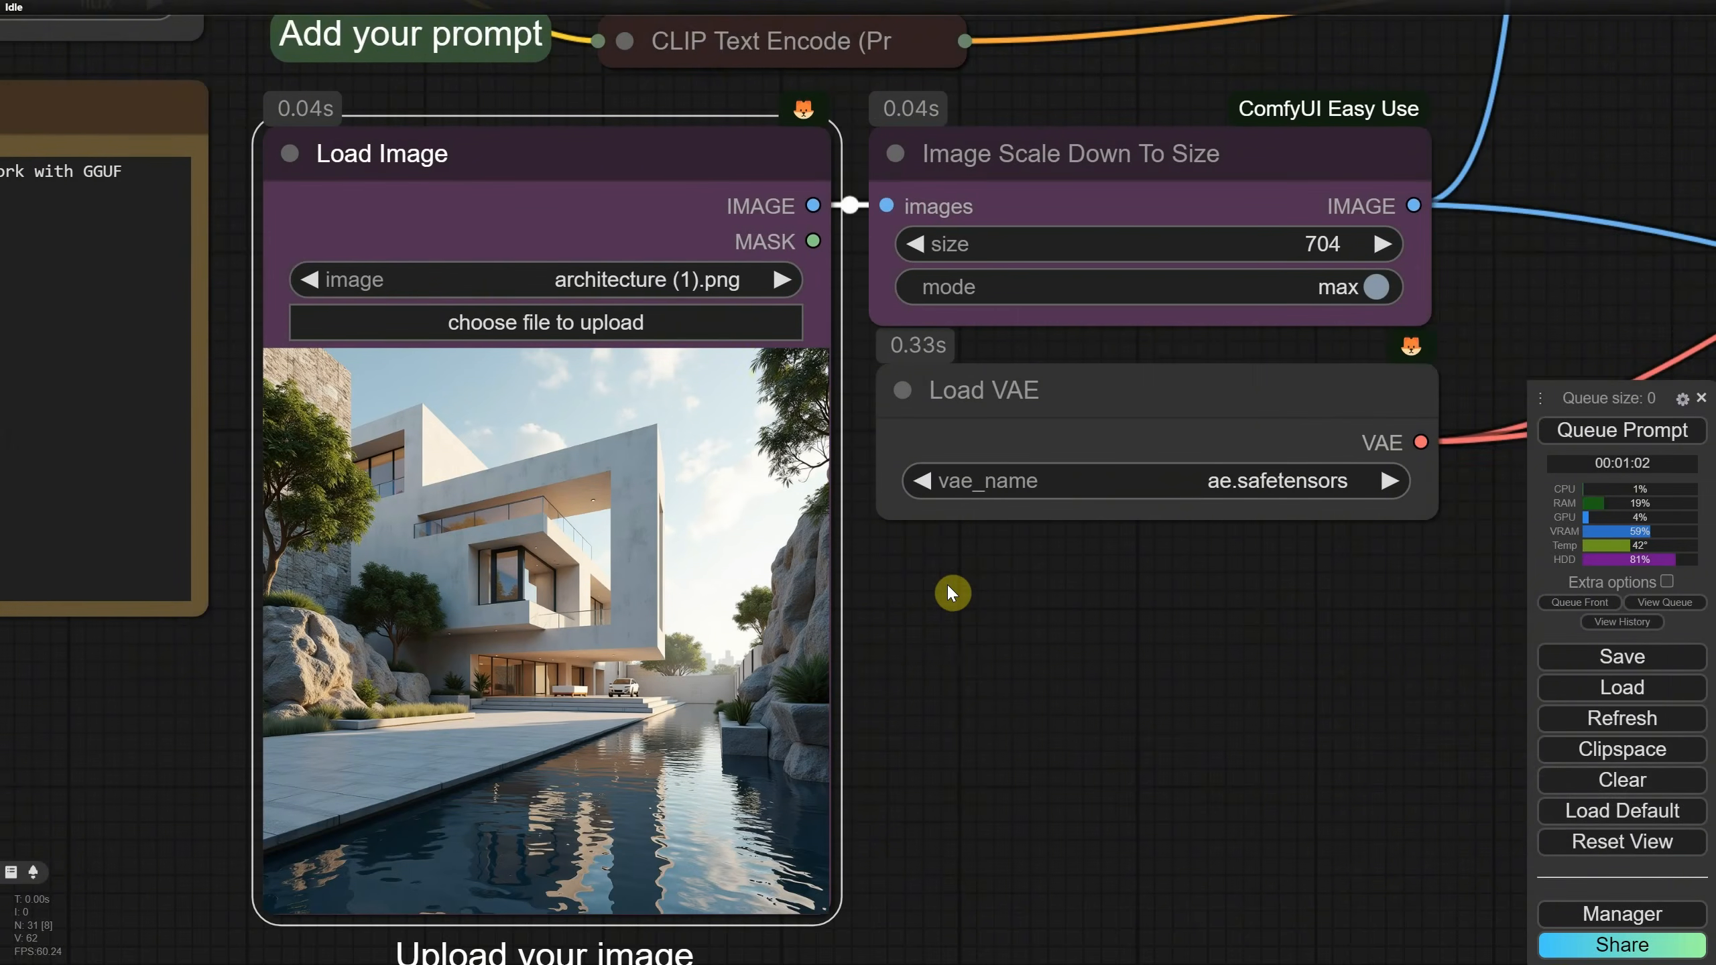
# Step: Replace the portrait prompt with a building description beginning "Futuristic building,"
pyautogui.moveTo(949, 588); pyautogui.dragTo(1060, 898)
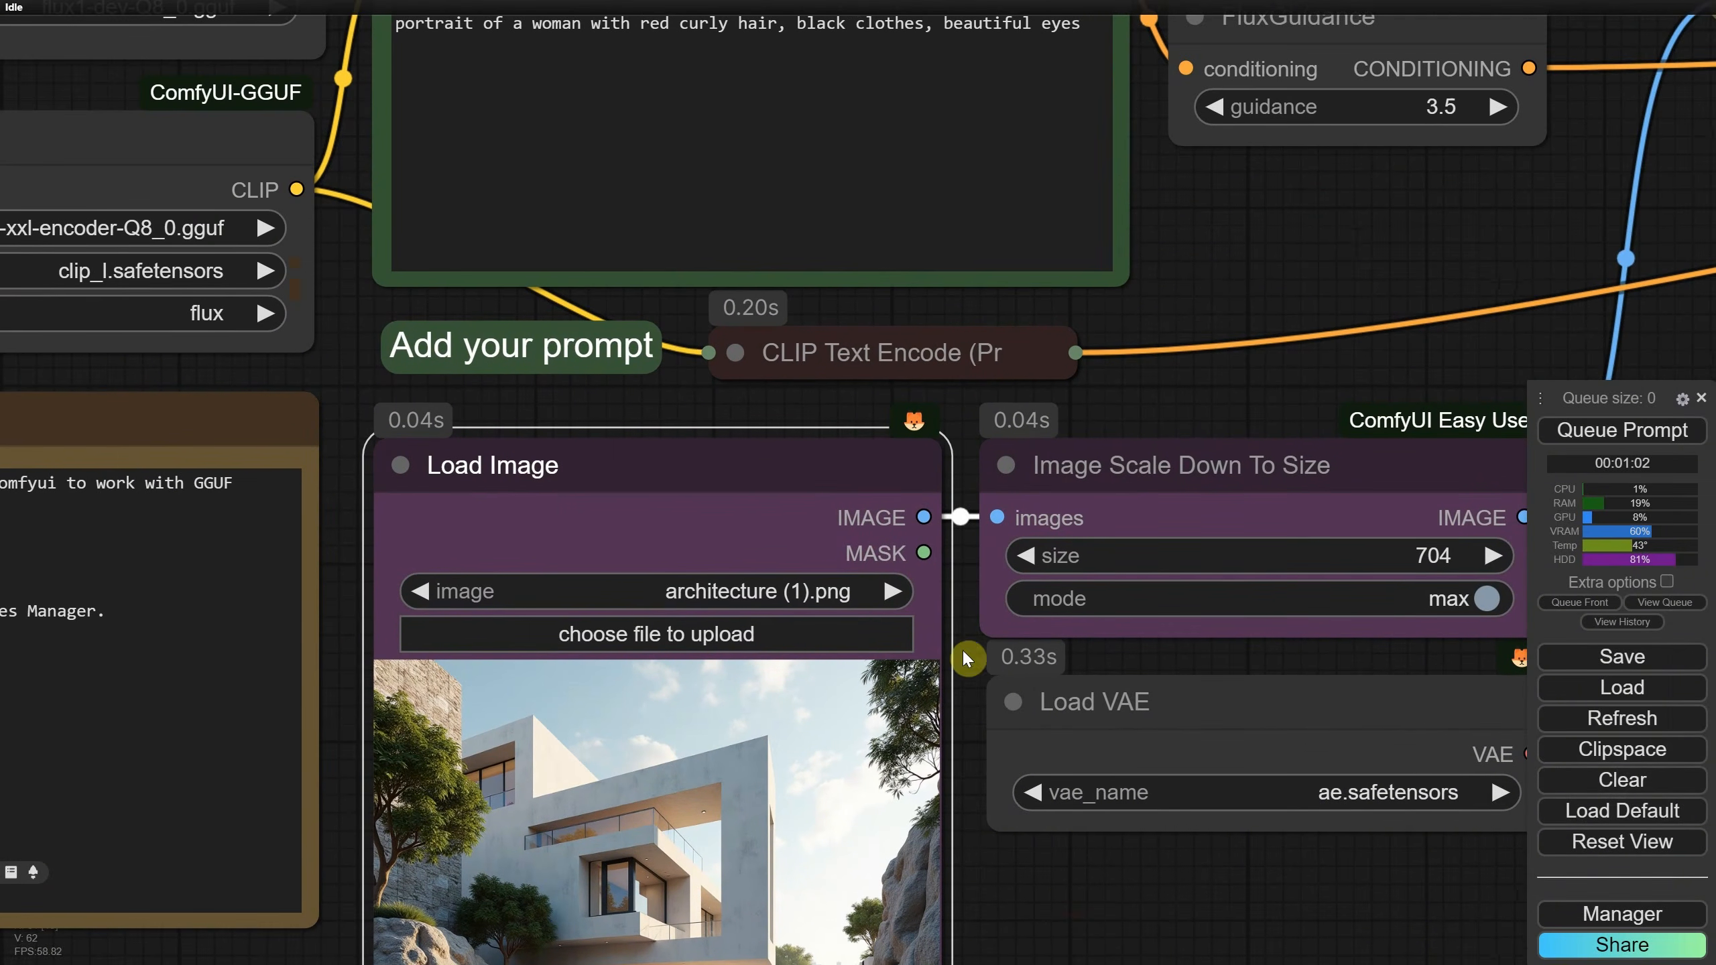
pyautogui.click(1030, 47)
pyautogui.hotkey('ctrl', 'a')
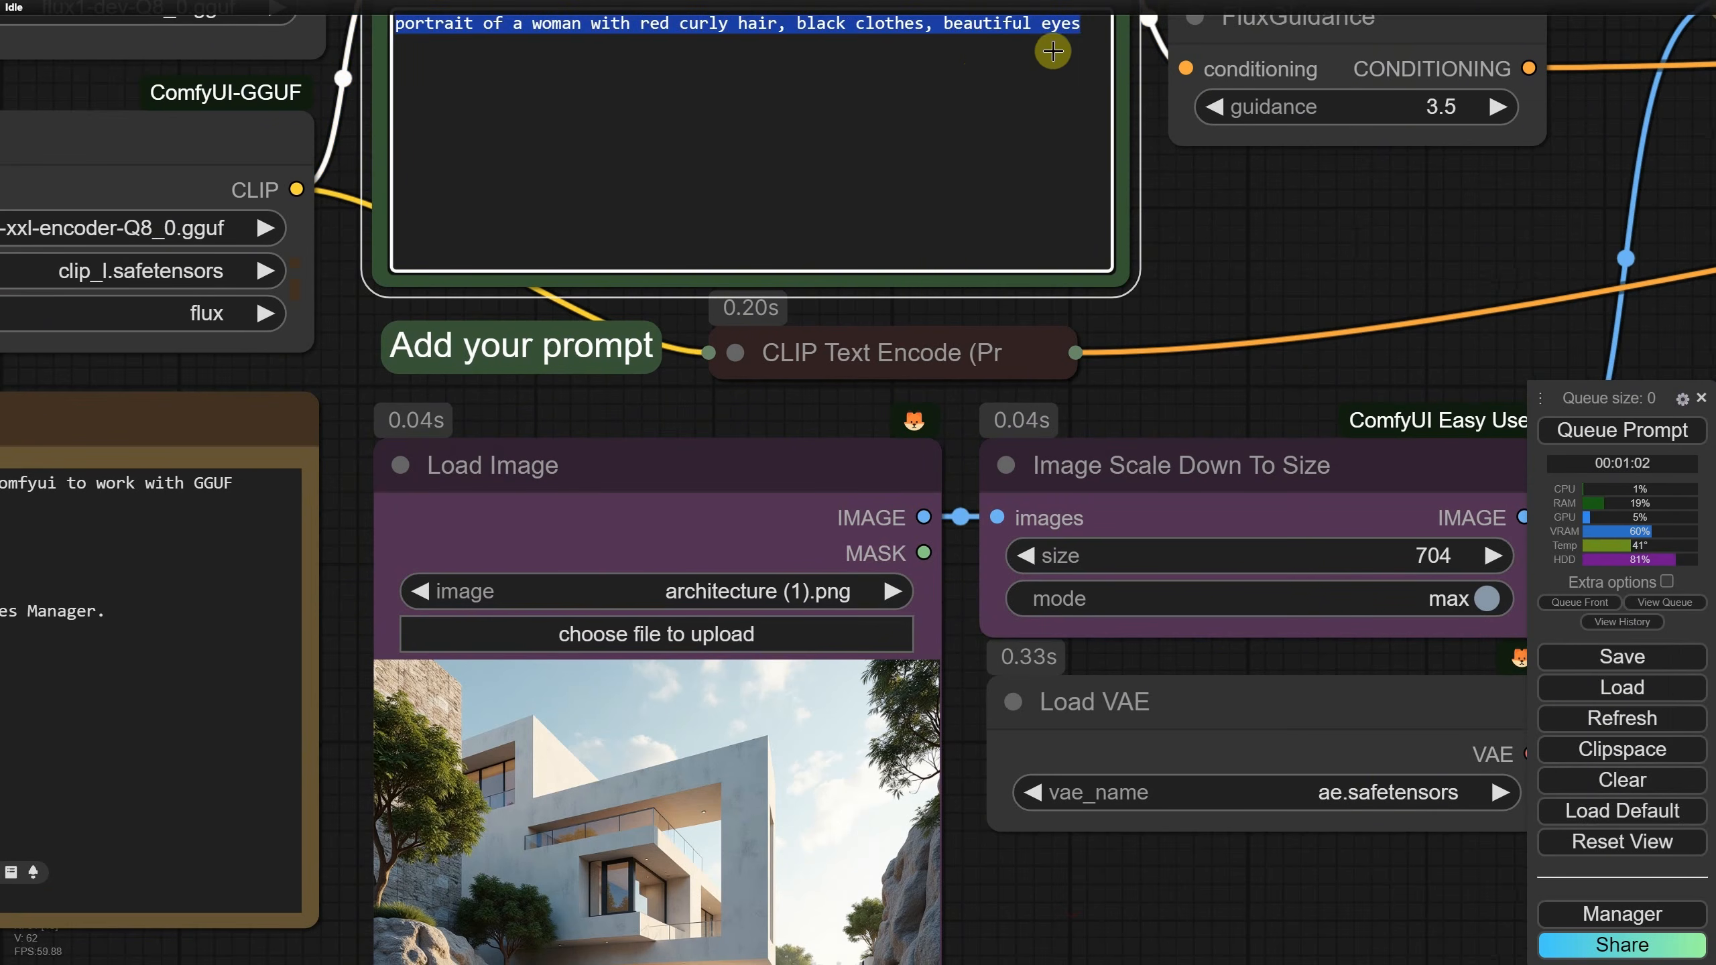
pyautogui.moveTo(1252, 152); pyautogui.dragTo(1235, 233)
pyautogui.click(935, 141)
pyautogui.hotkey('ctrl', 'a')
pyautogui.write('F')
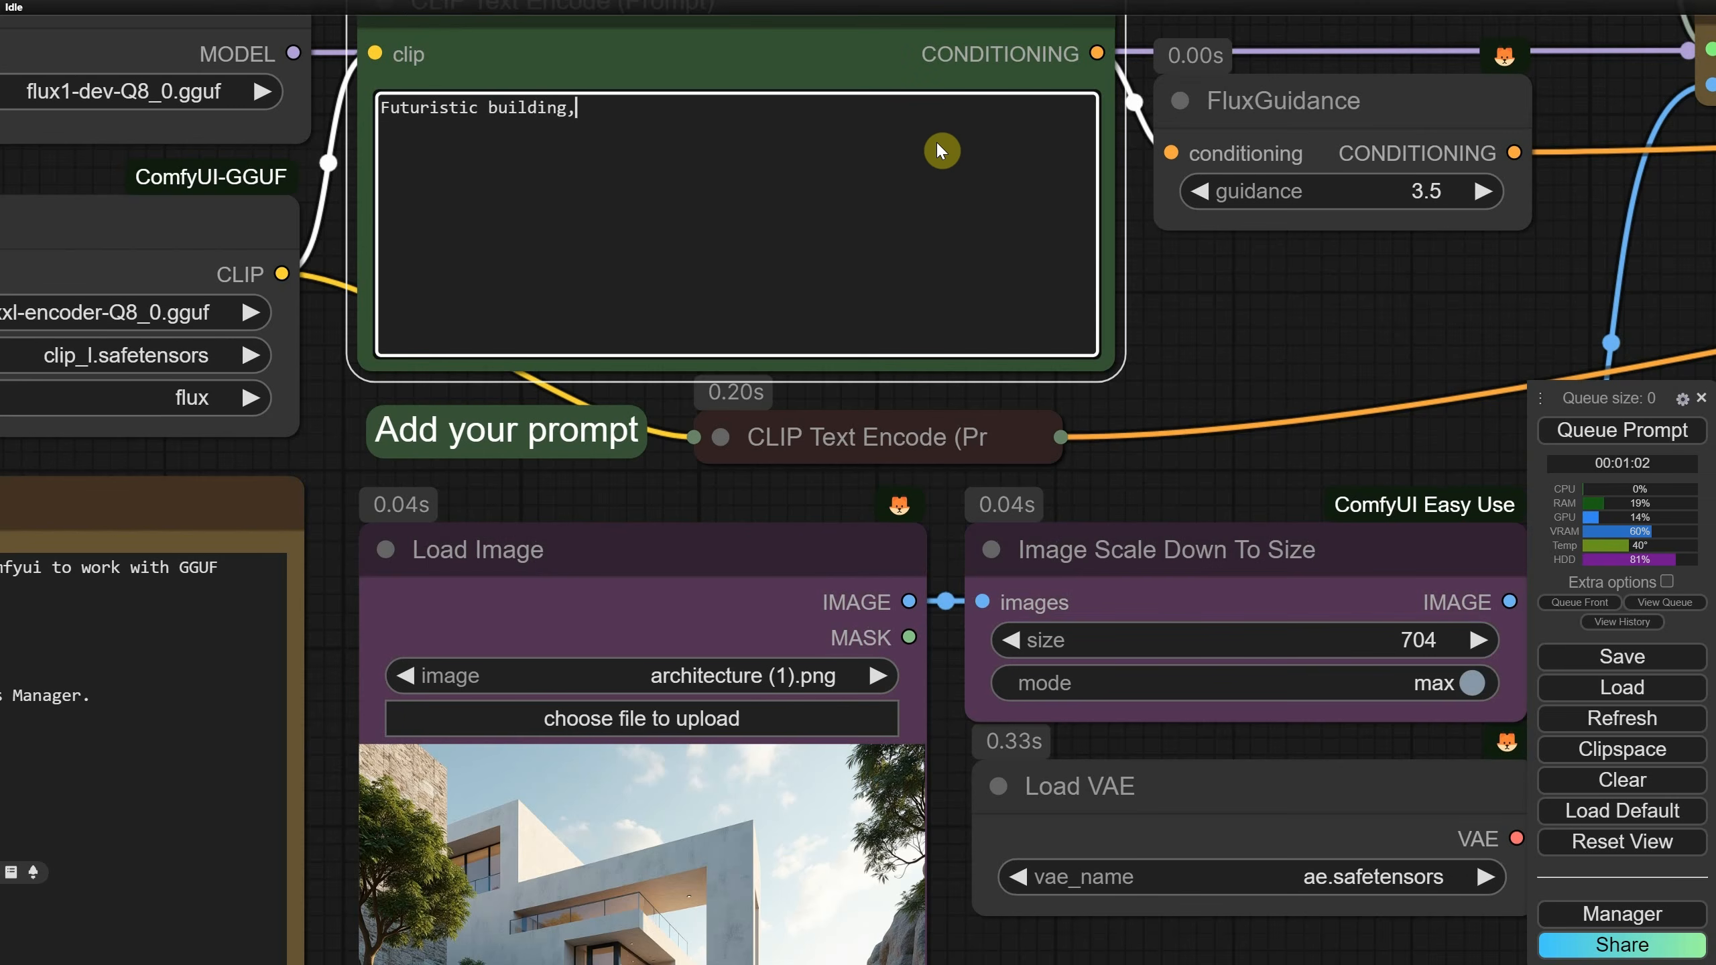
# Step: Check the run time in the ComfyUI console and compare the building before and after upscaling in the Image Comparer
pyautogui.scroll(-5, 1206, 329)
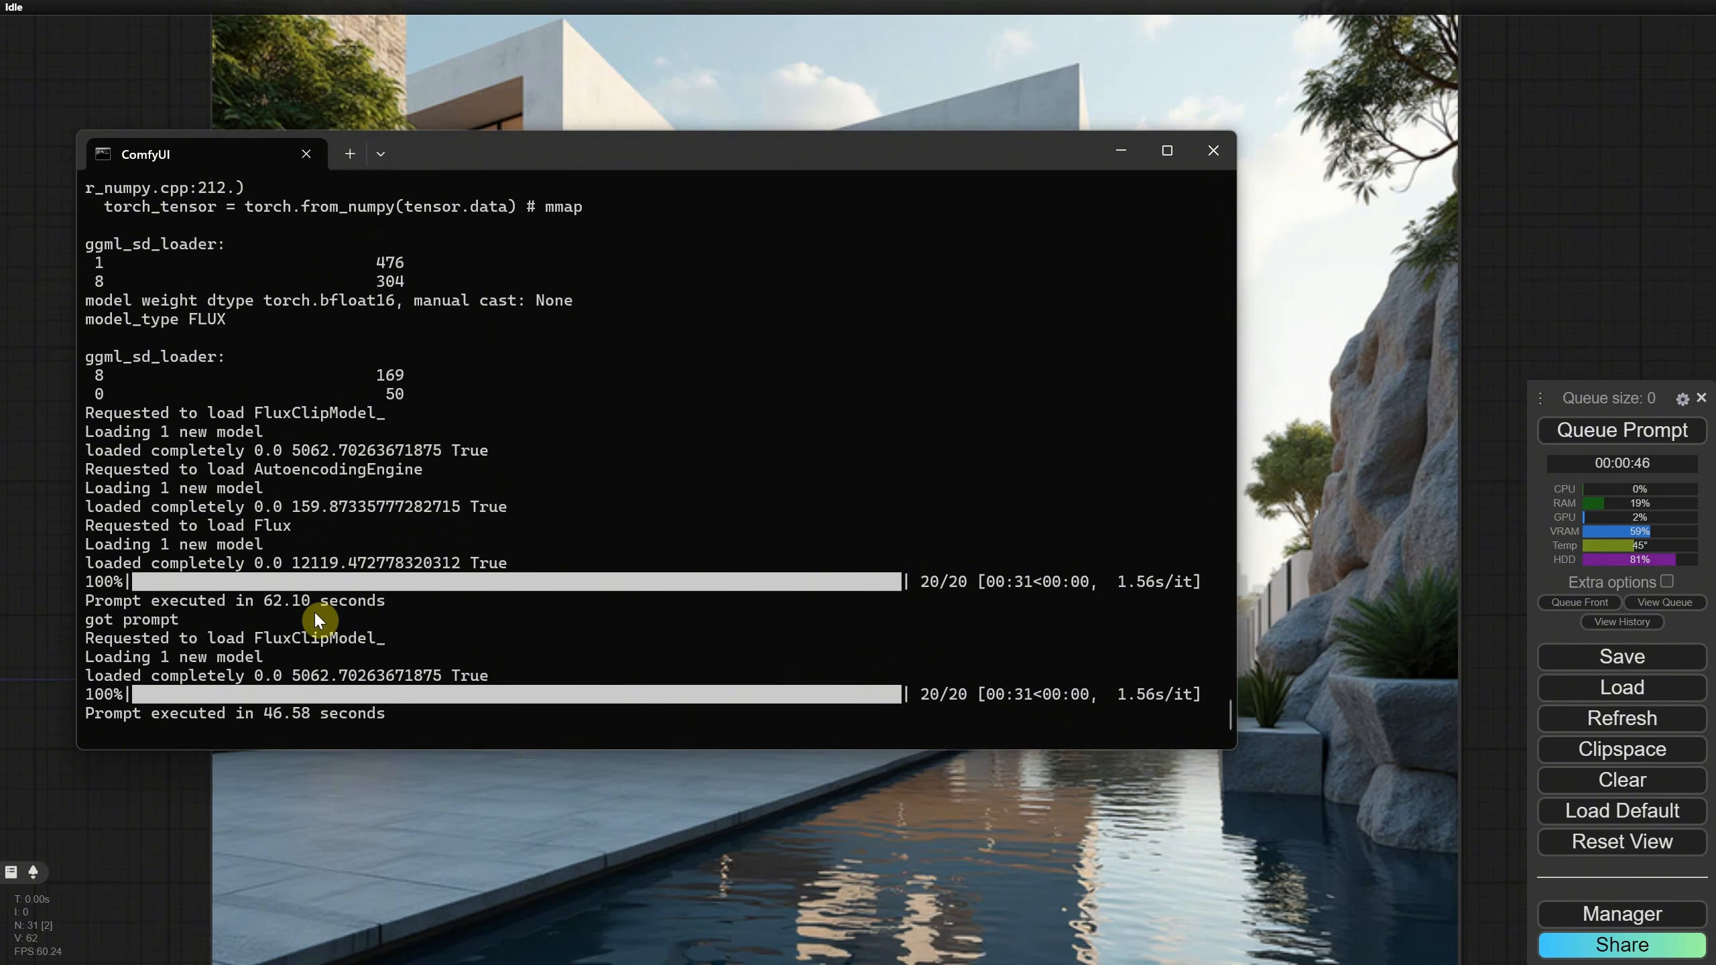
pyautogui.click(169, 819)
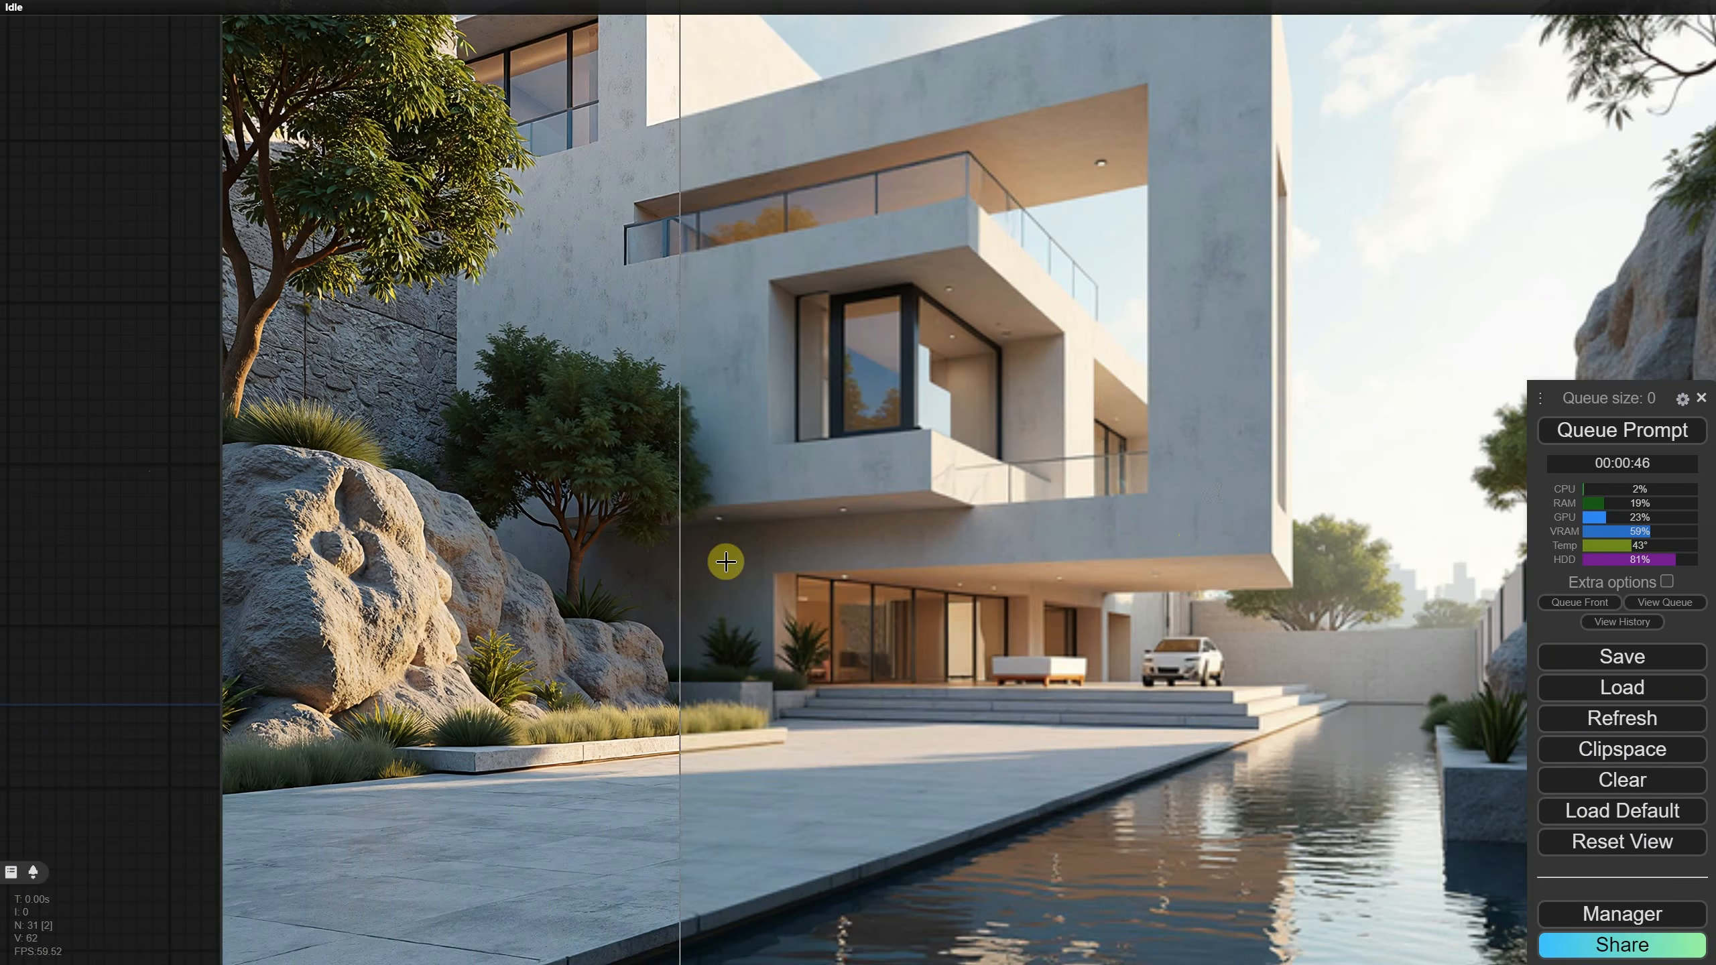
pyautogui.scroll(-2, 1314, 540)
# Step: Set the KSampler denoise to 0.95 and queue the workflow for the architecture image
pyautogui.moveTo(395, 519); pyautogui.dragTo(12, 433)
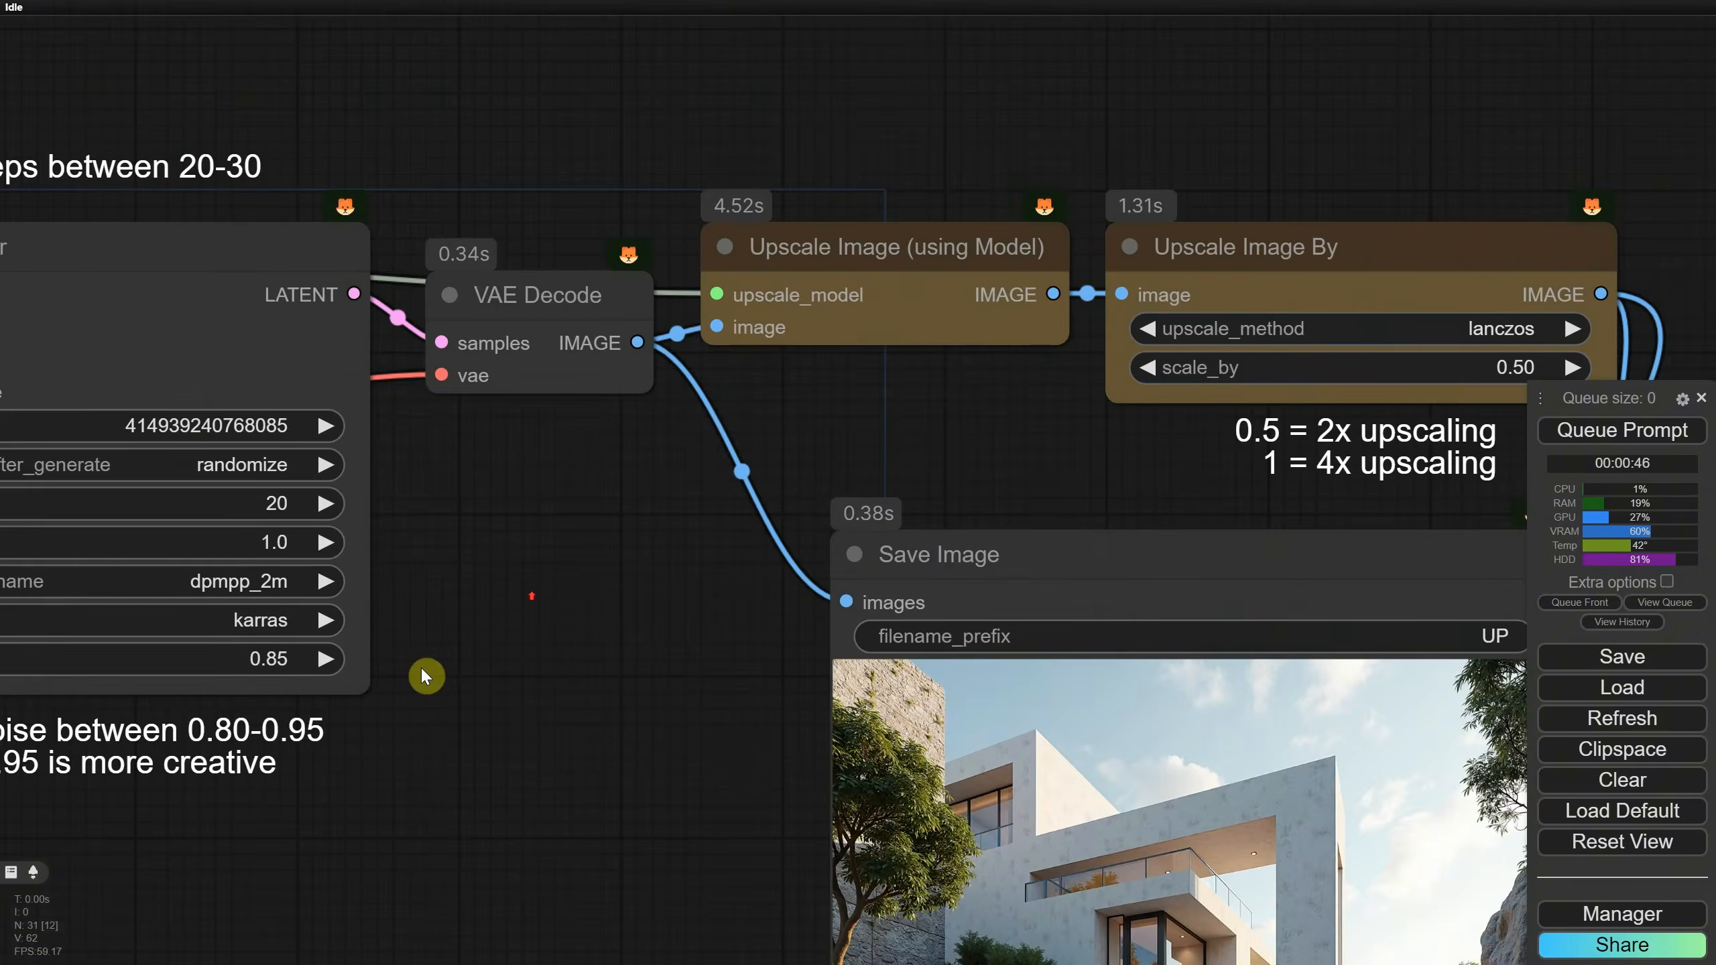
pyautogui.click(702, 552)
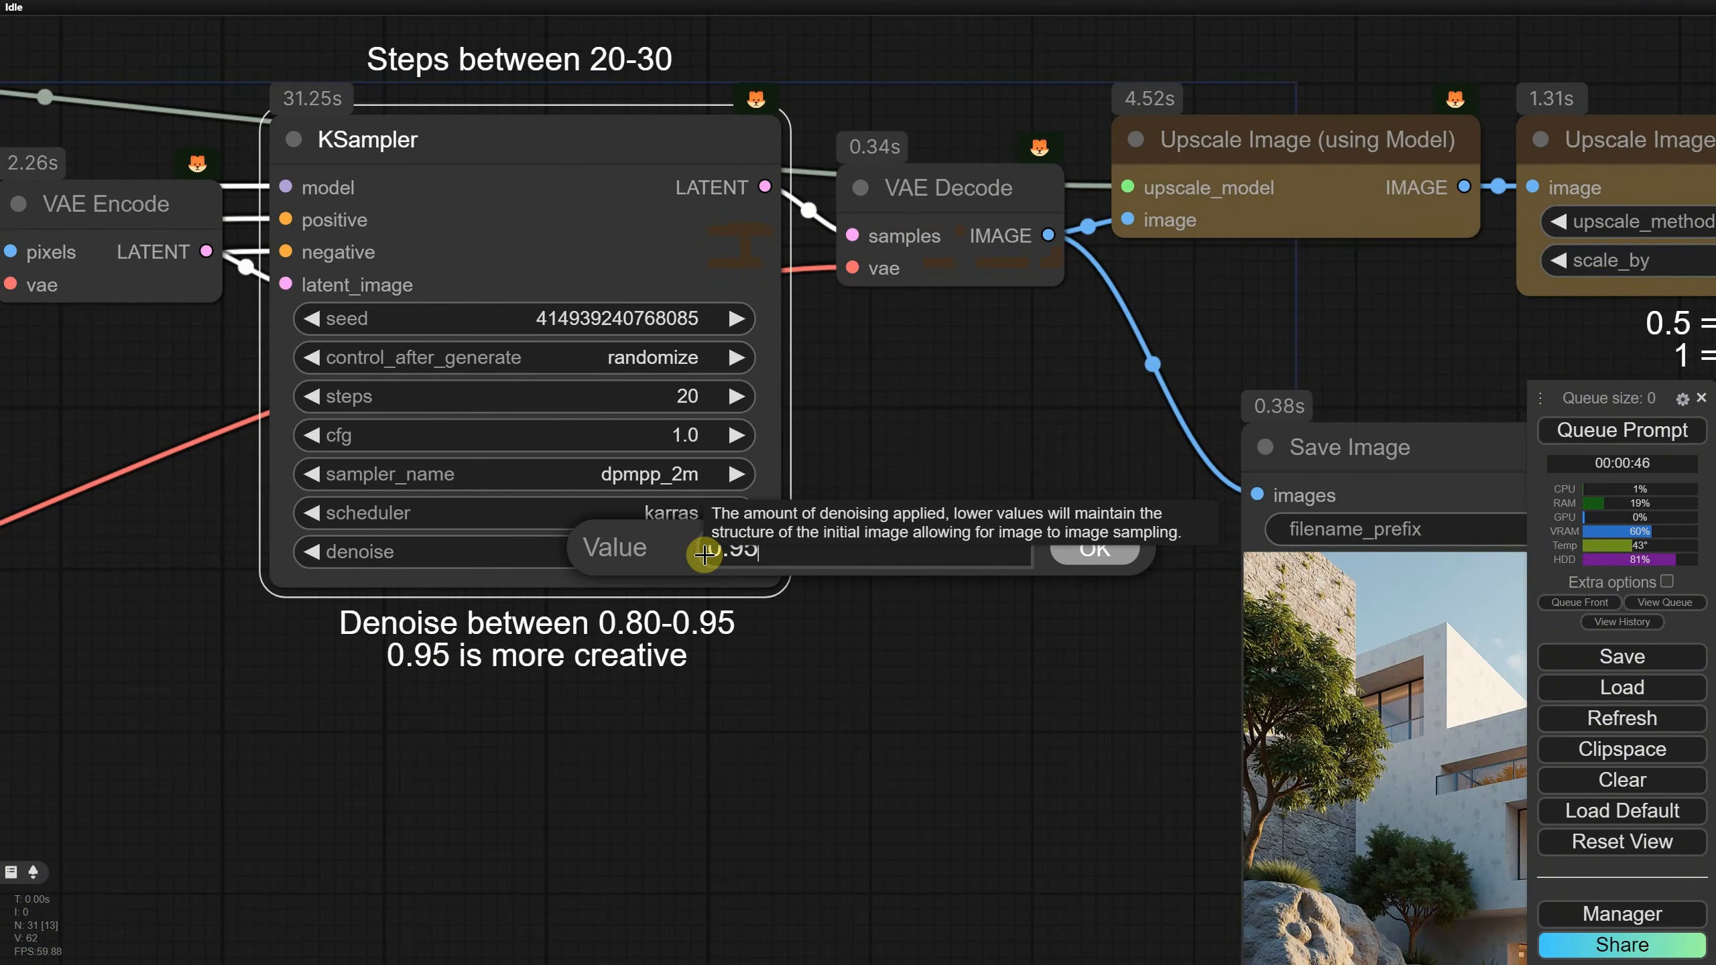
pyautogui.press('Return')
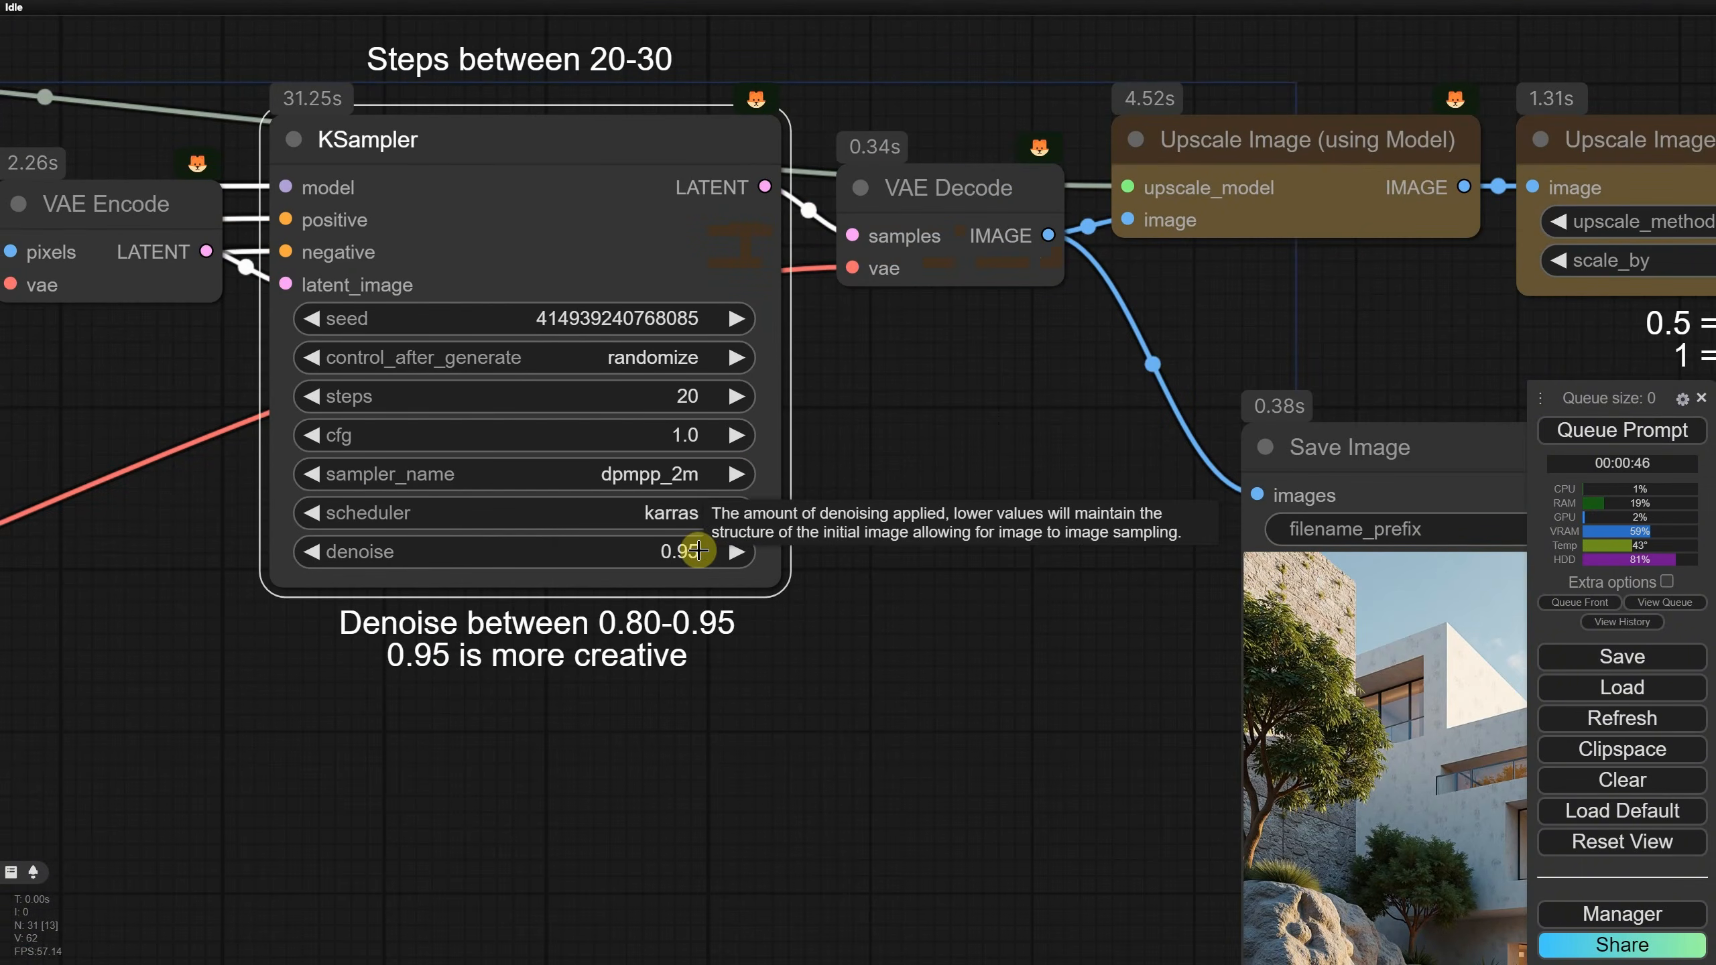
pyautogui.click(1619, 429)
# Step: Compare the architecture result generated at 0.95 denoise with the original in the Image Comparer
pyautogui.scroll(-6, 973, 670)
pyautogui.scroll(-5, 973, 671)
pyautogui.hscroll(3, 709, 585)
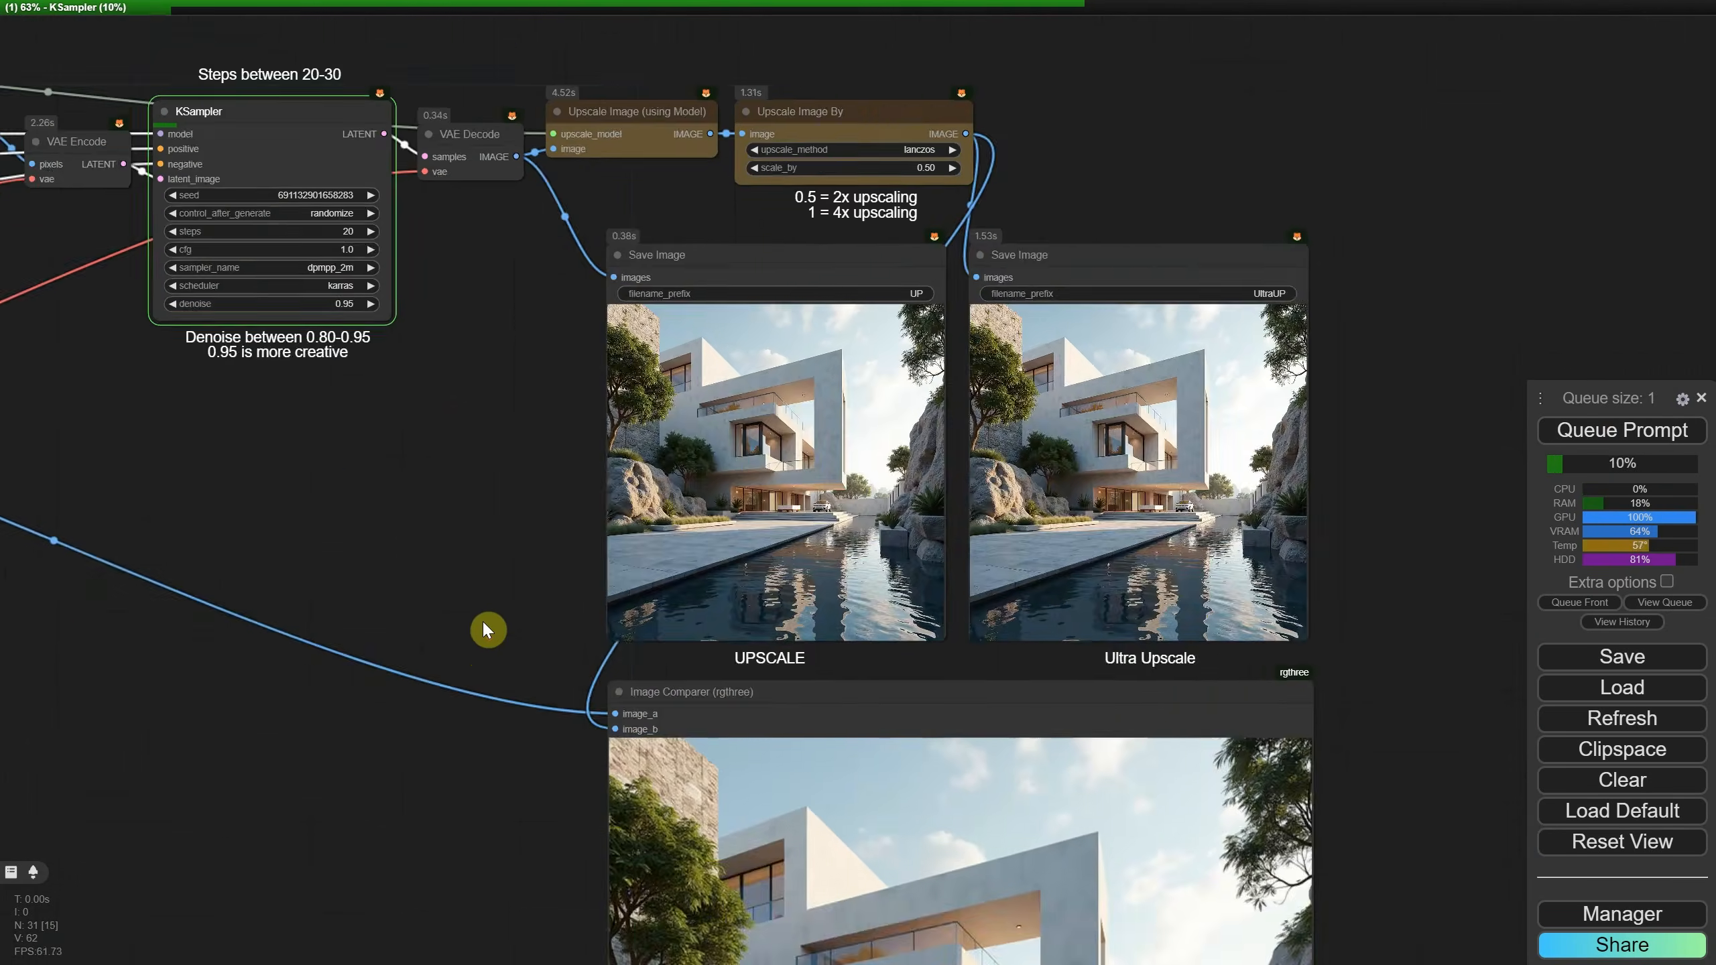
pyautogui.scroll(-10, 482, 620)
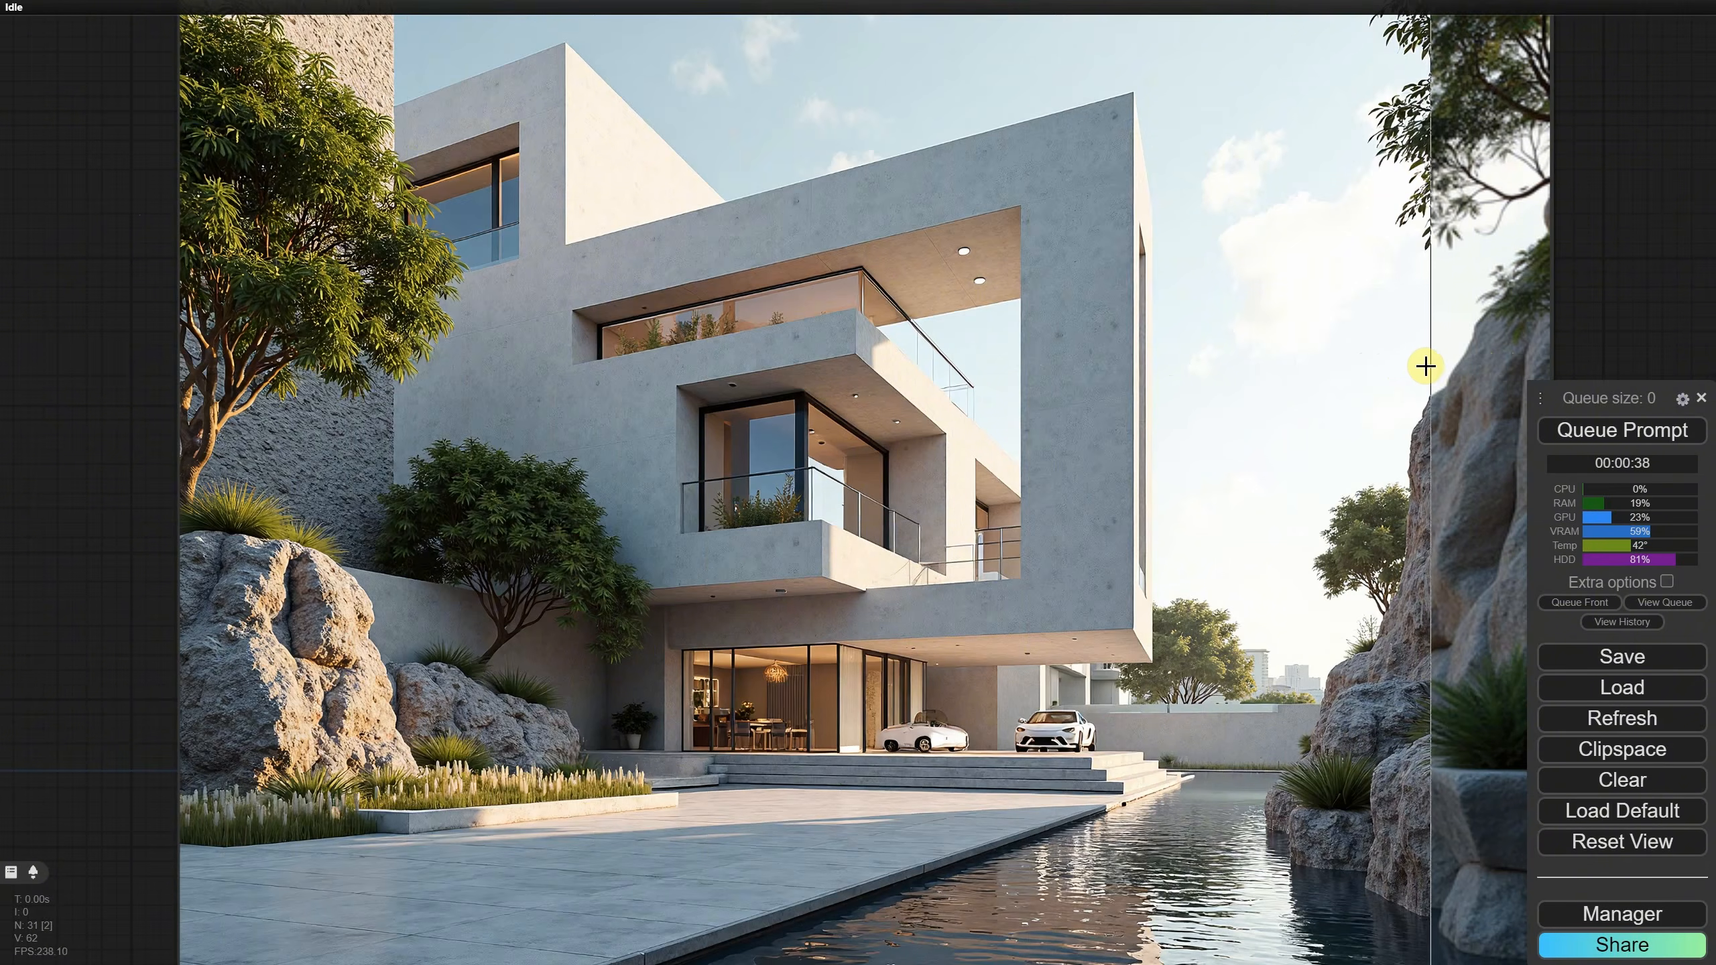
pyautogui.scroll(-5, 1425, 368)
pyautogui.scroll(6, 555, 608)
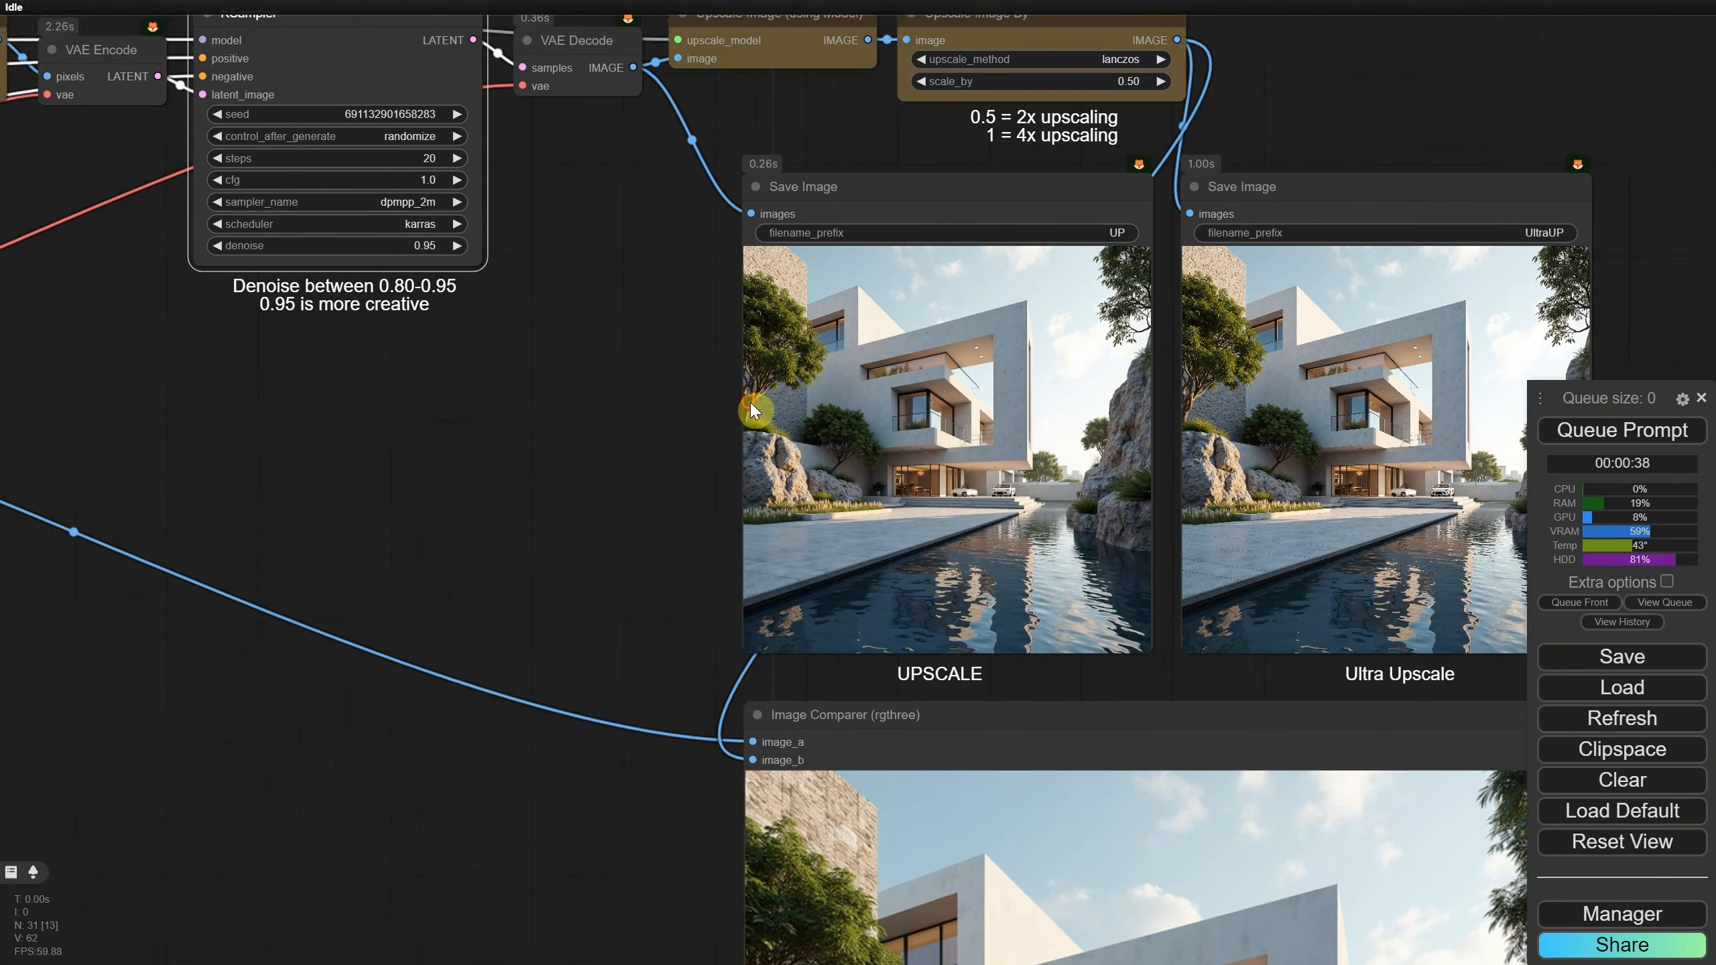
# Step: Open the UPSCALE output of the building in its own browser window to view it, and close it again
pyautogui.moveTo(753, 407); pyautogui.dragTo(519, 448)
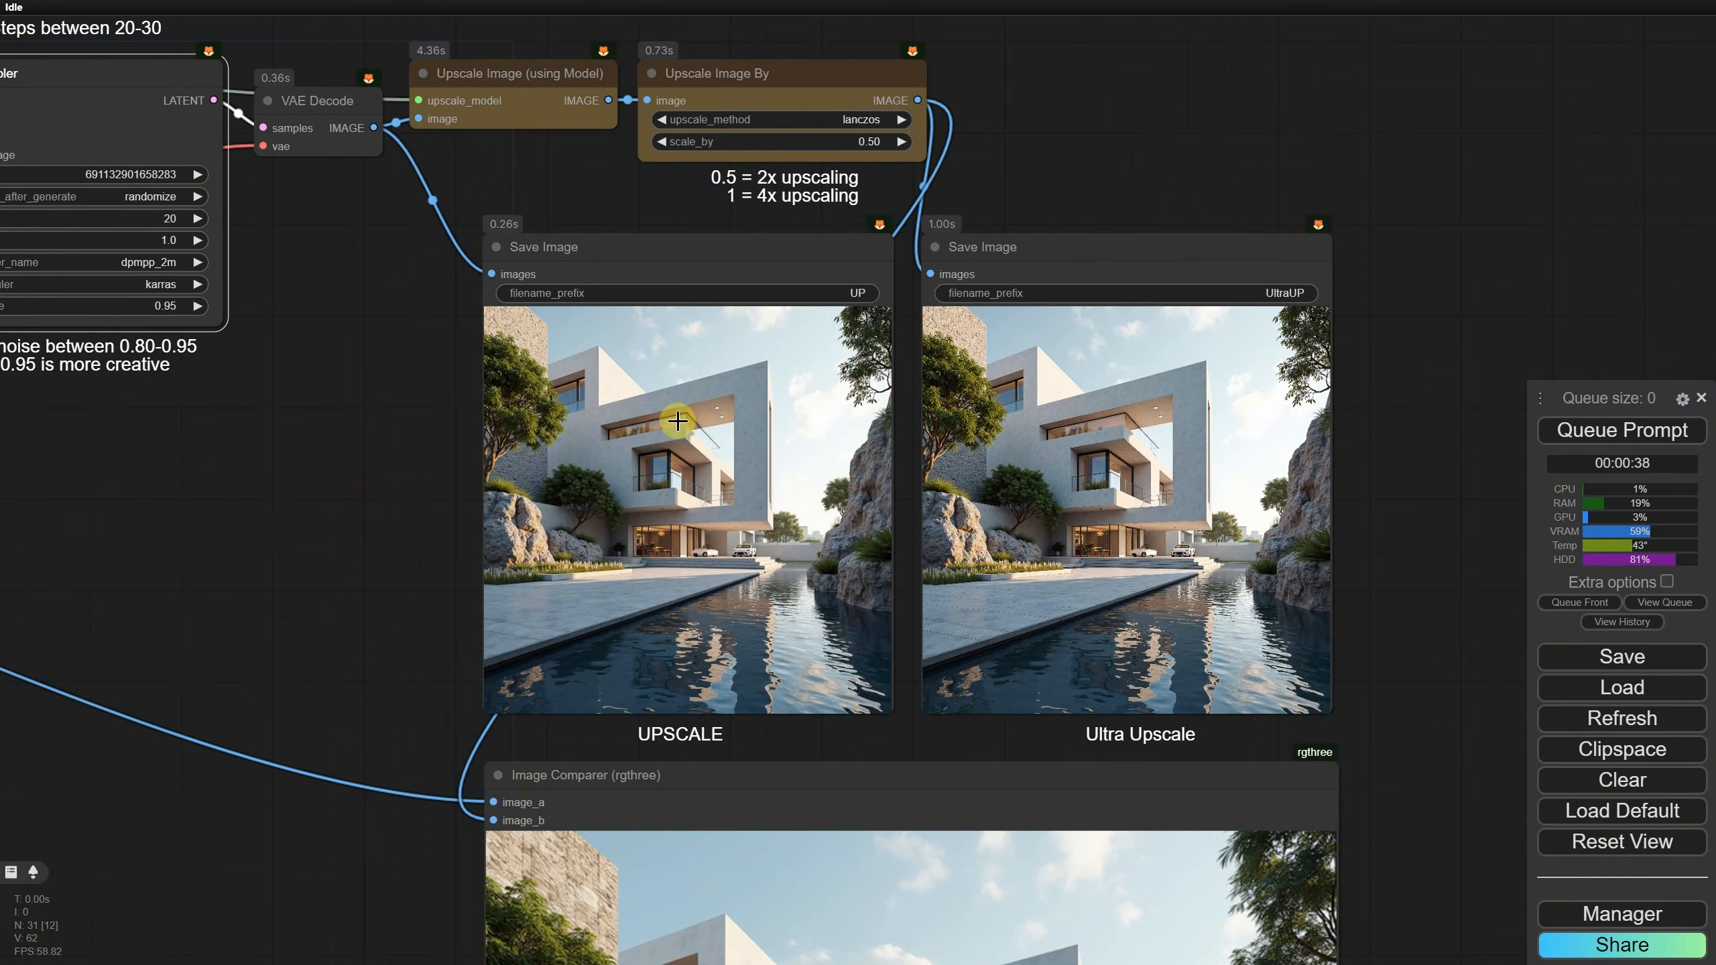
pyautogui.rightClick(651, 426)
pyautogui.click(679, 422)
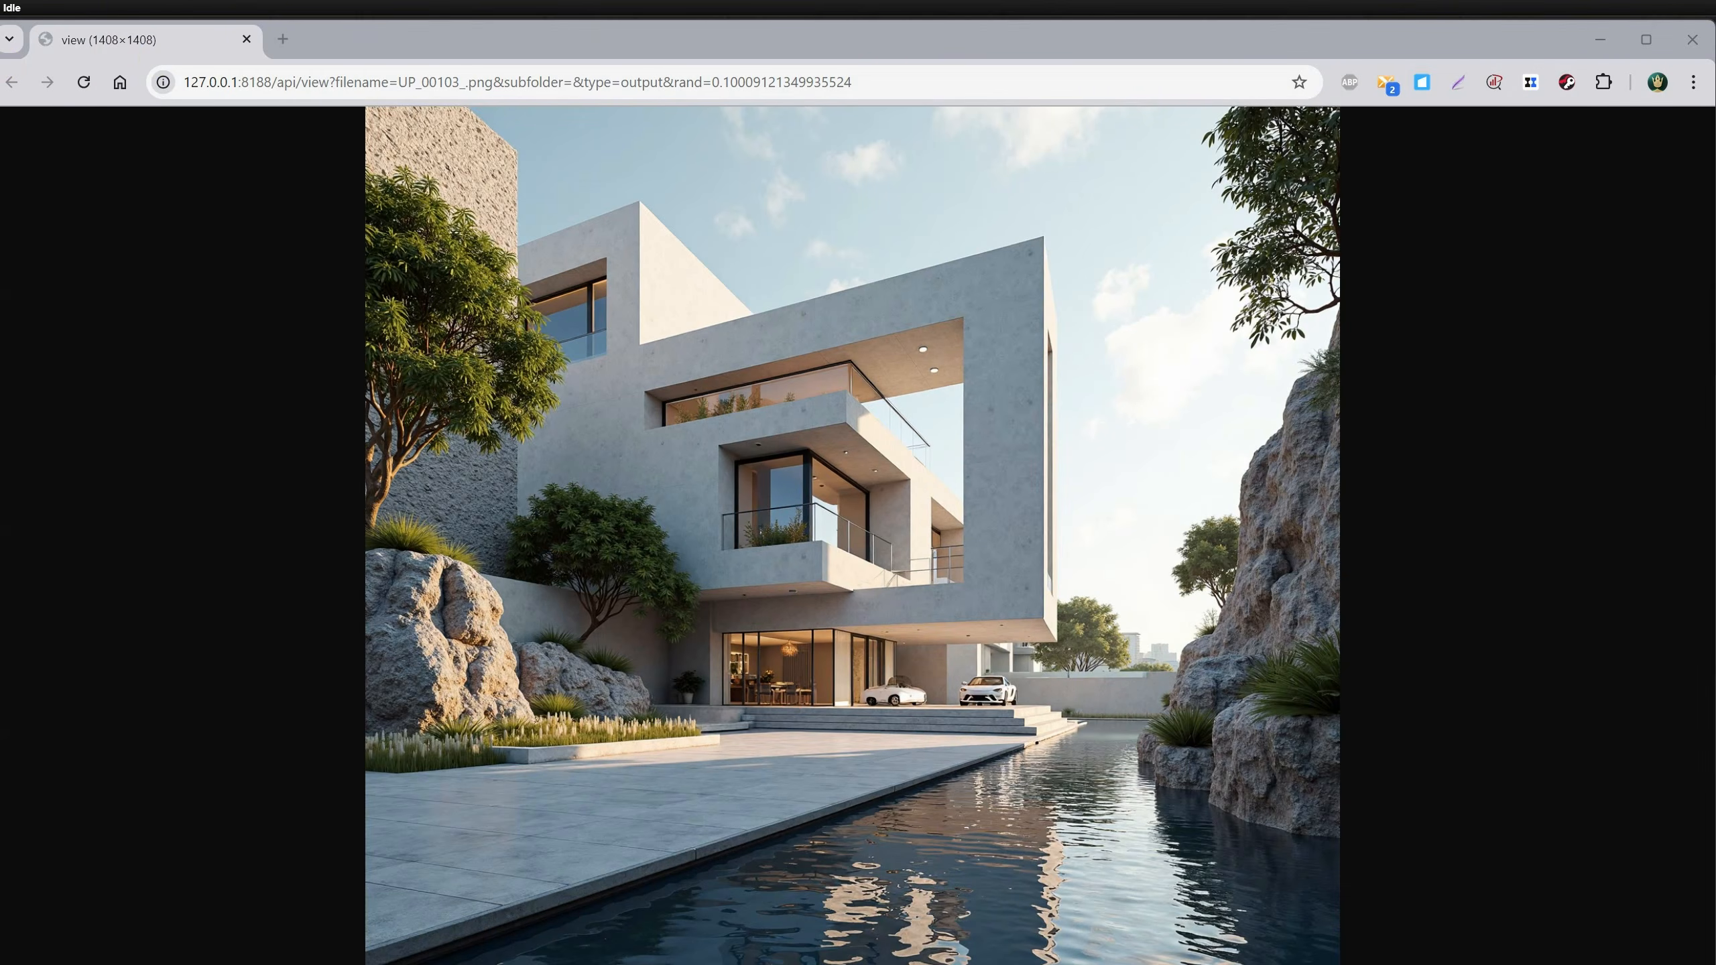
pyautogui.click(247, 39)
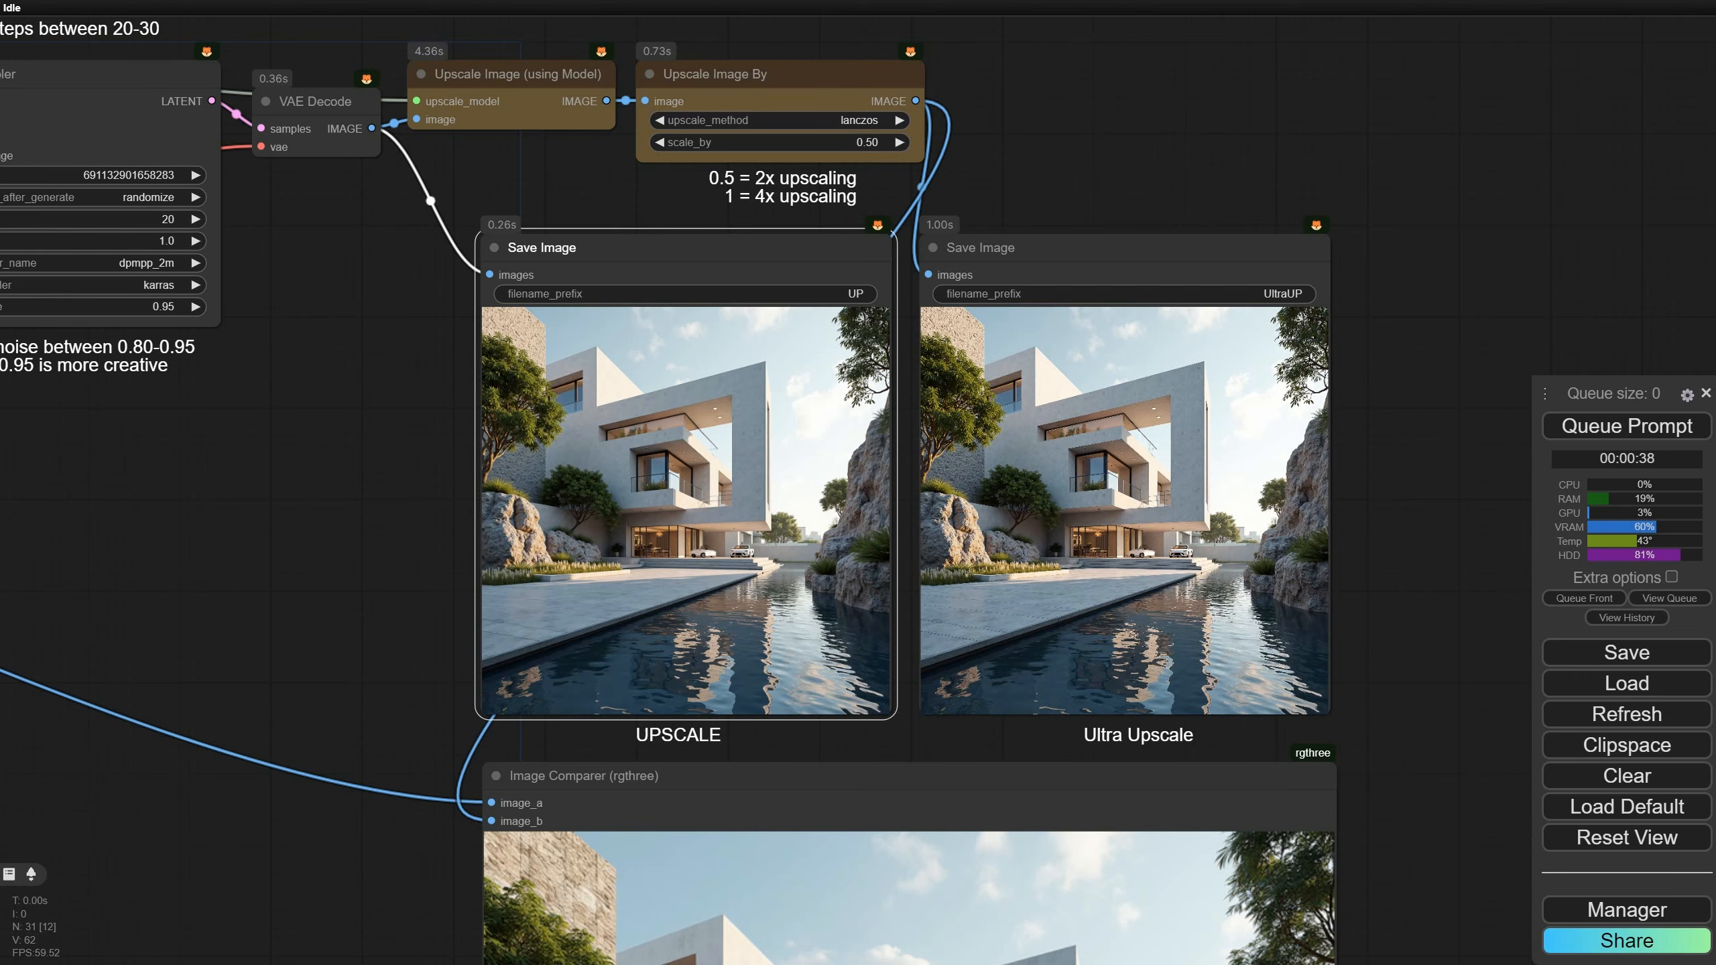
# Step: Open the Ultra Upscale output of the building in its own browser window and inspect its details at full size
pyautogui.rightClick(1104, 408)
pyautogui.click(1145, 439)
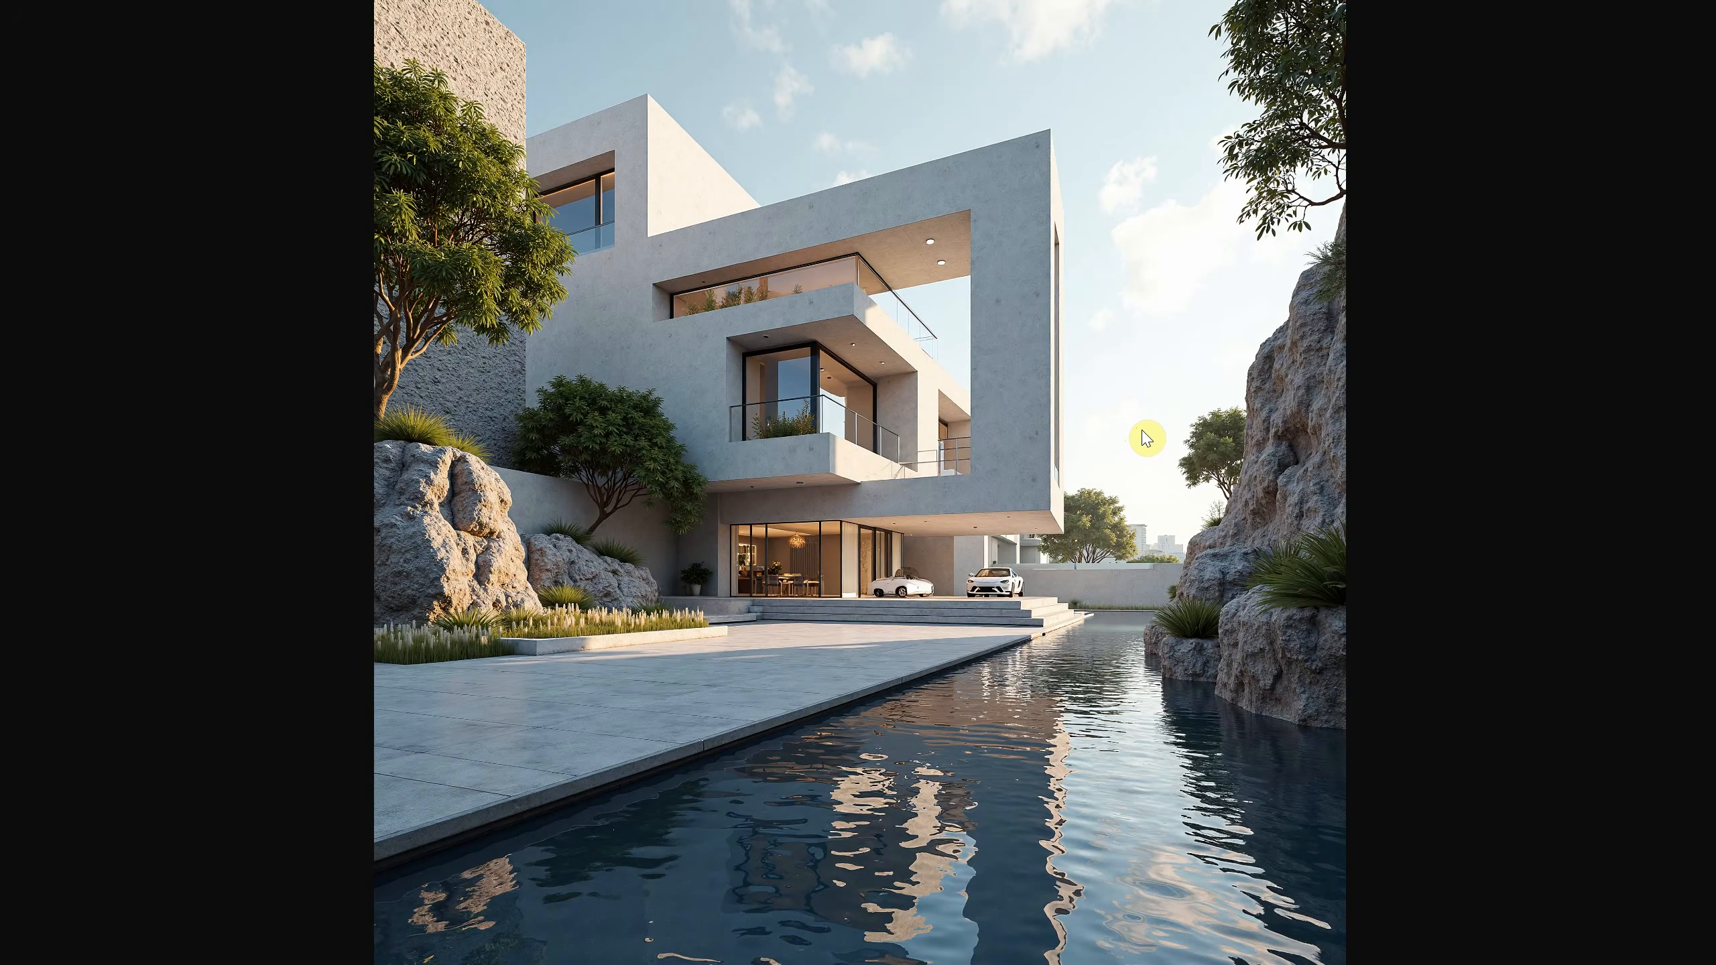
pyautogui.moveTo(1068, 0); pyautogui.dragTo(1067, 84)
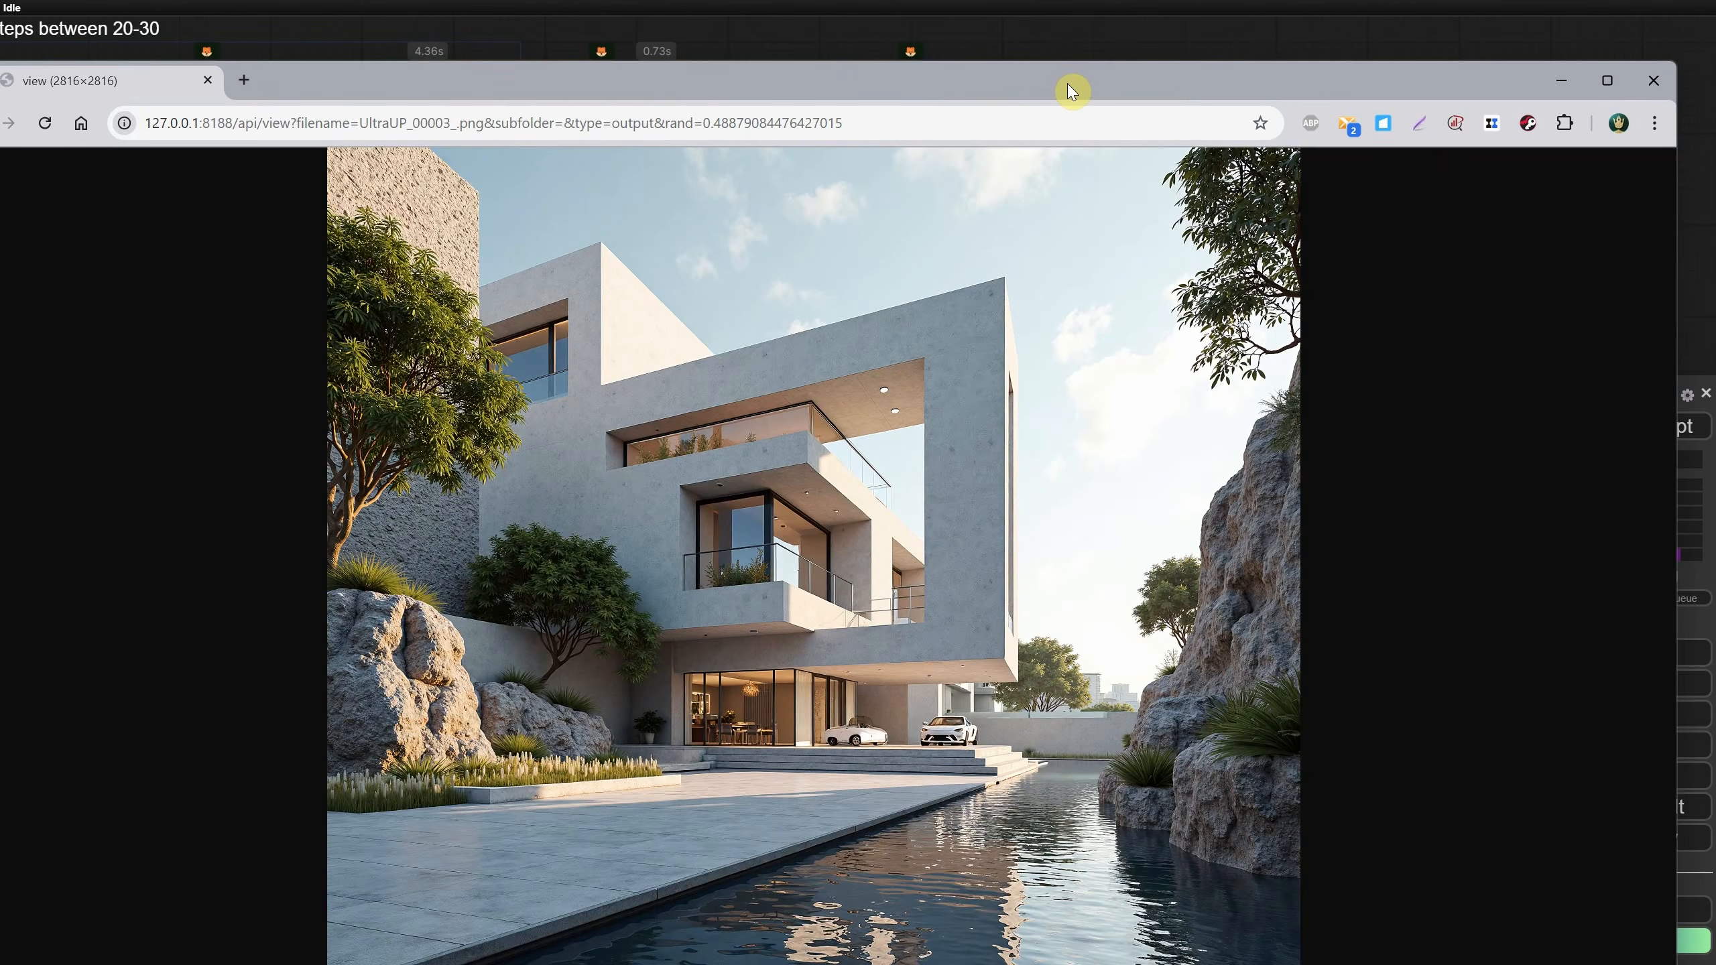
pyautogui.moveTo(393, 81); pyautogui.dragTo(631, 96)
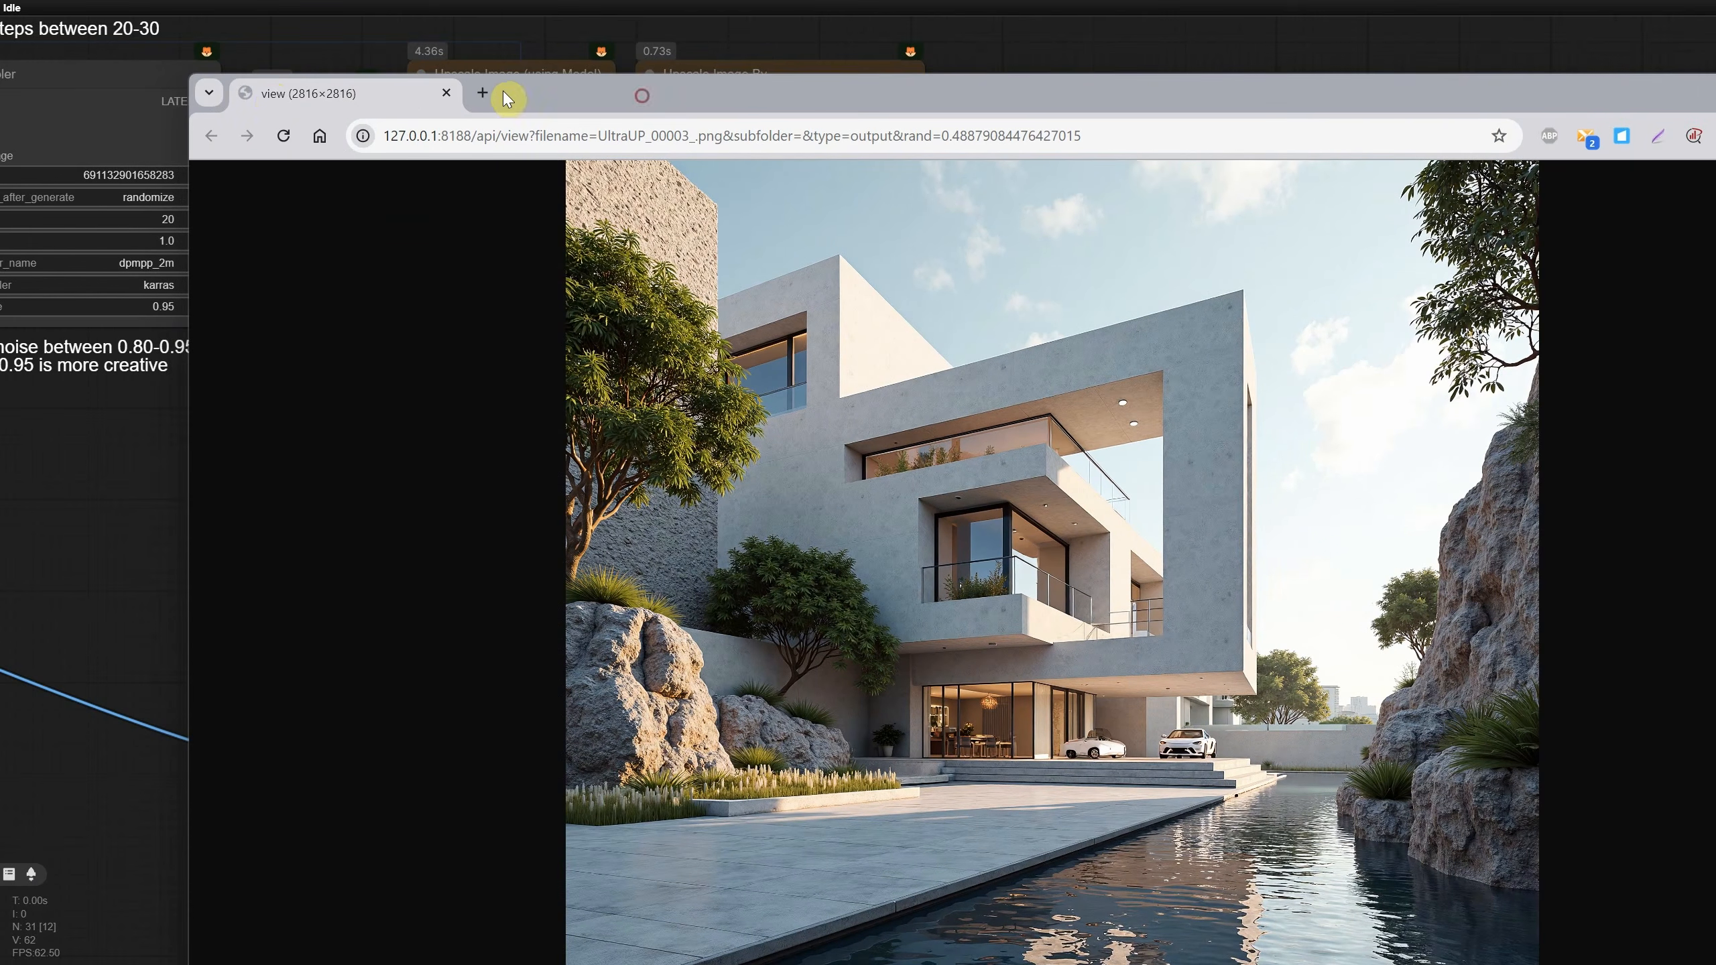
pyautogui.click(932, 470)
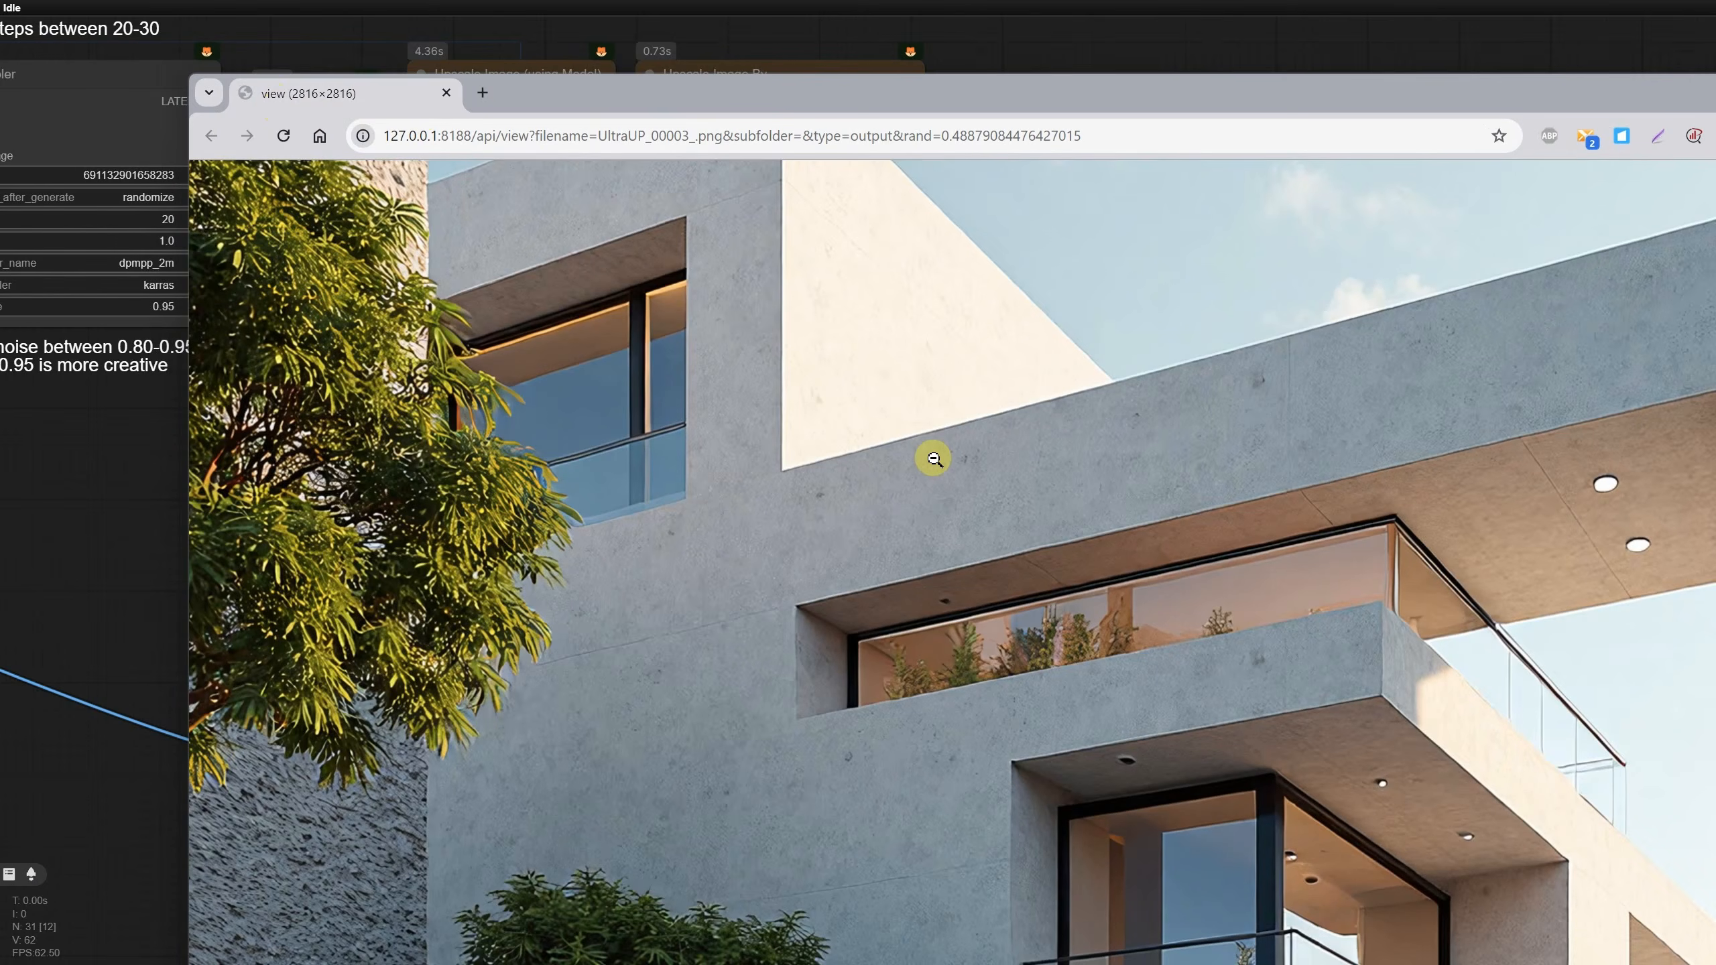
pyautogui.scroll(-2, 936, 446)
pyautogui.scroll(-10, 934, 435)
pyautogui.scroll(2, 926, 409)
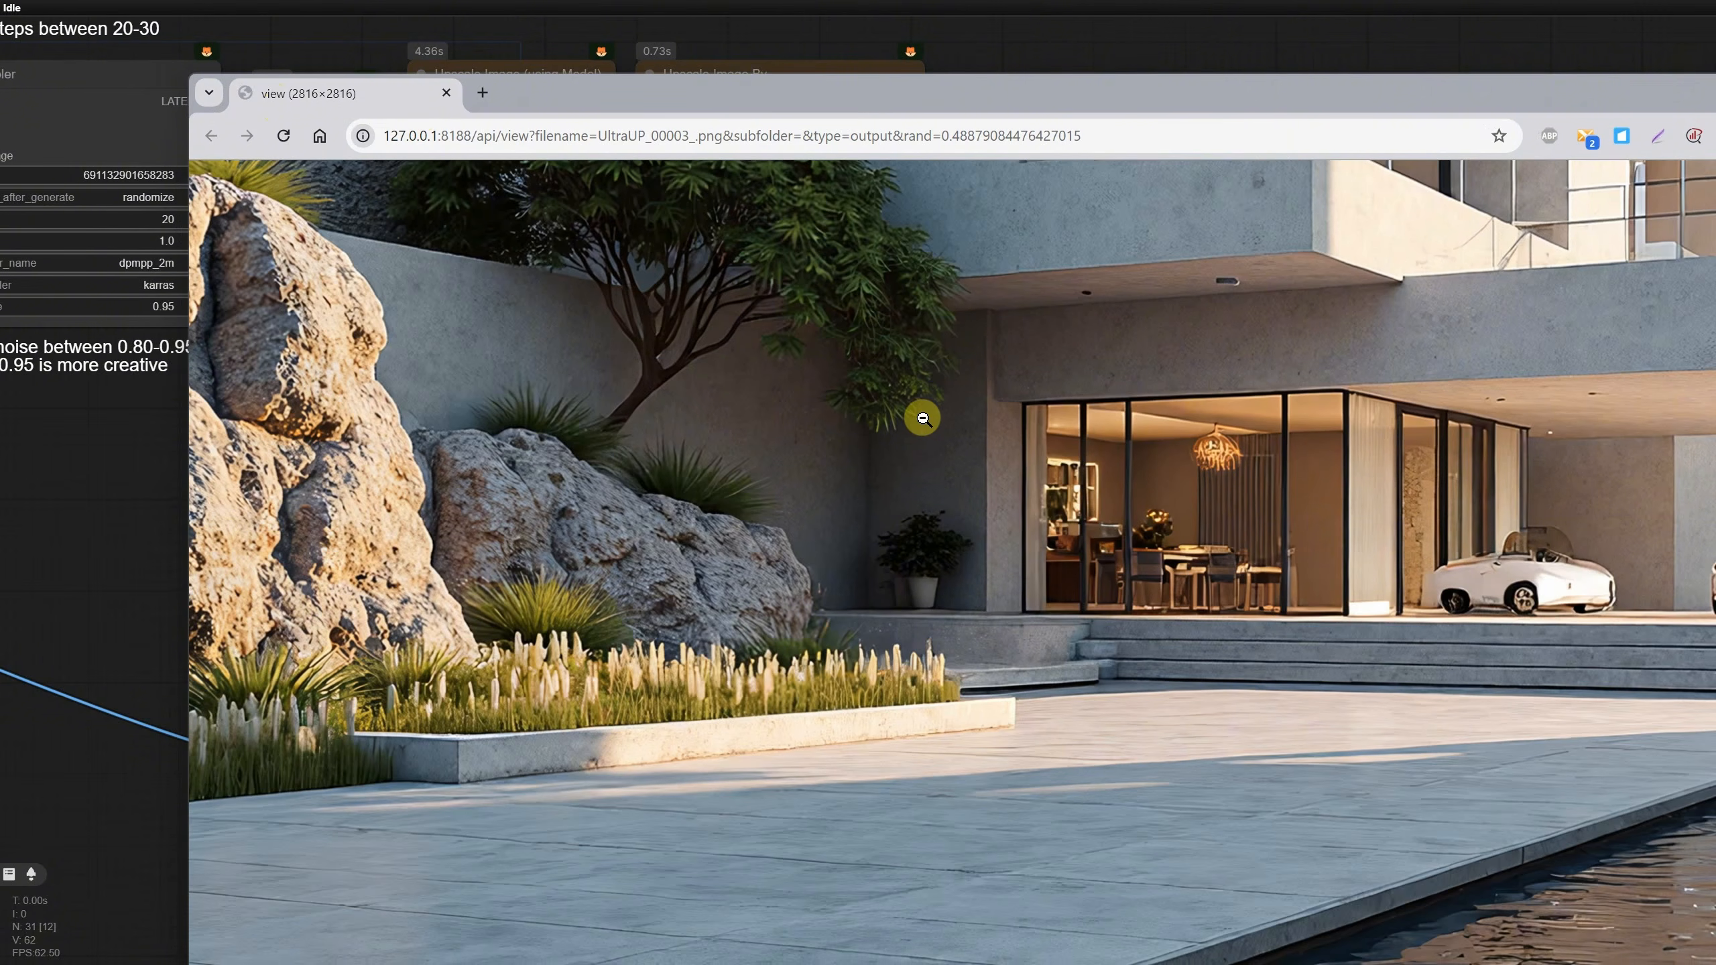
# Step: Look over the upper facade in the full-size Ultra Upscale image and close its window
pyautogui.scroll(8, 925, 404)
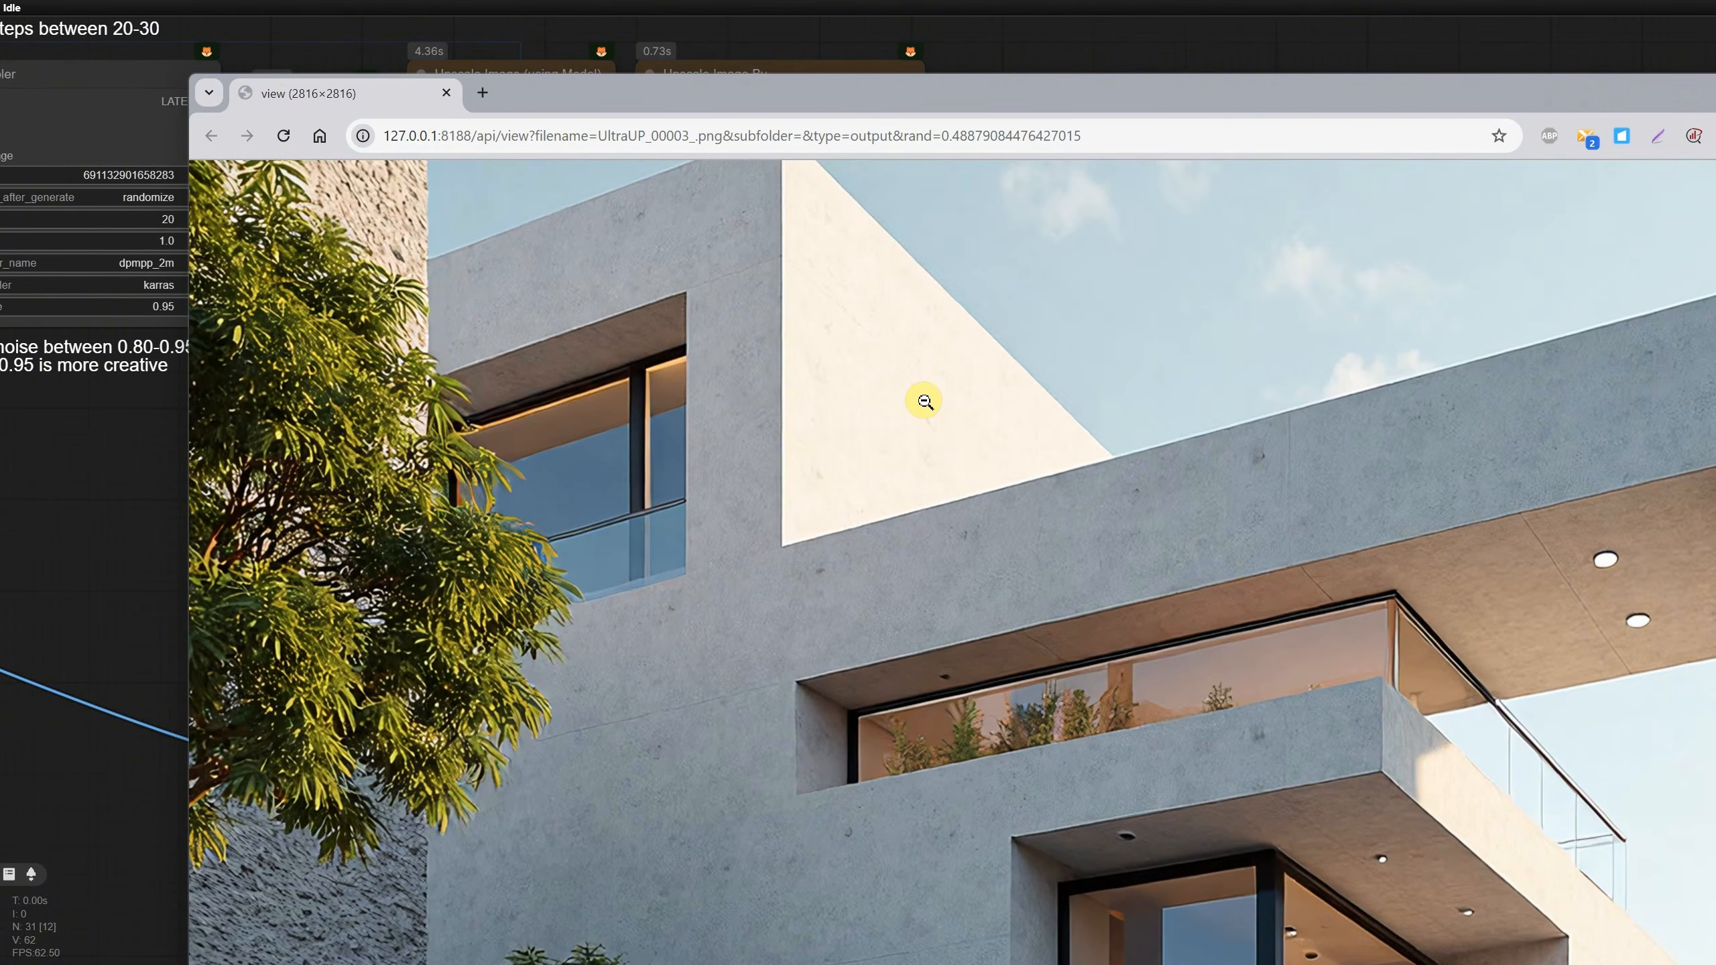
pyautogui.click(925, 402)
pyautogui.hotkey('ctrl', 'w')
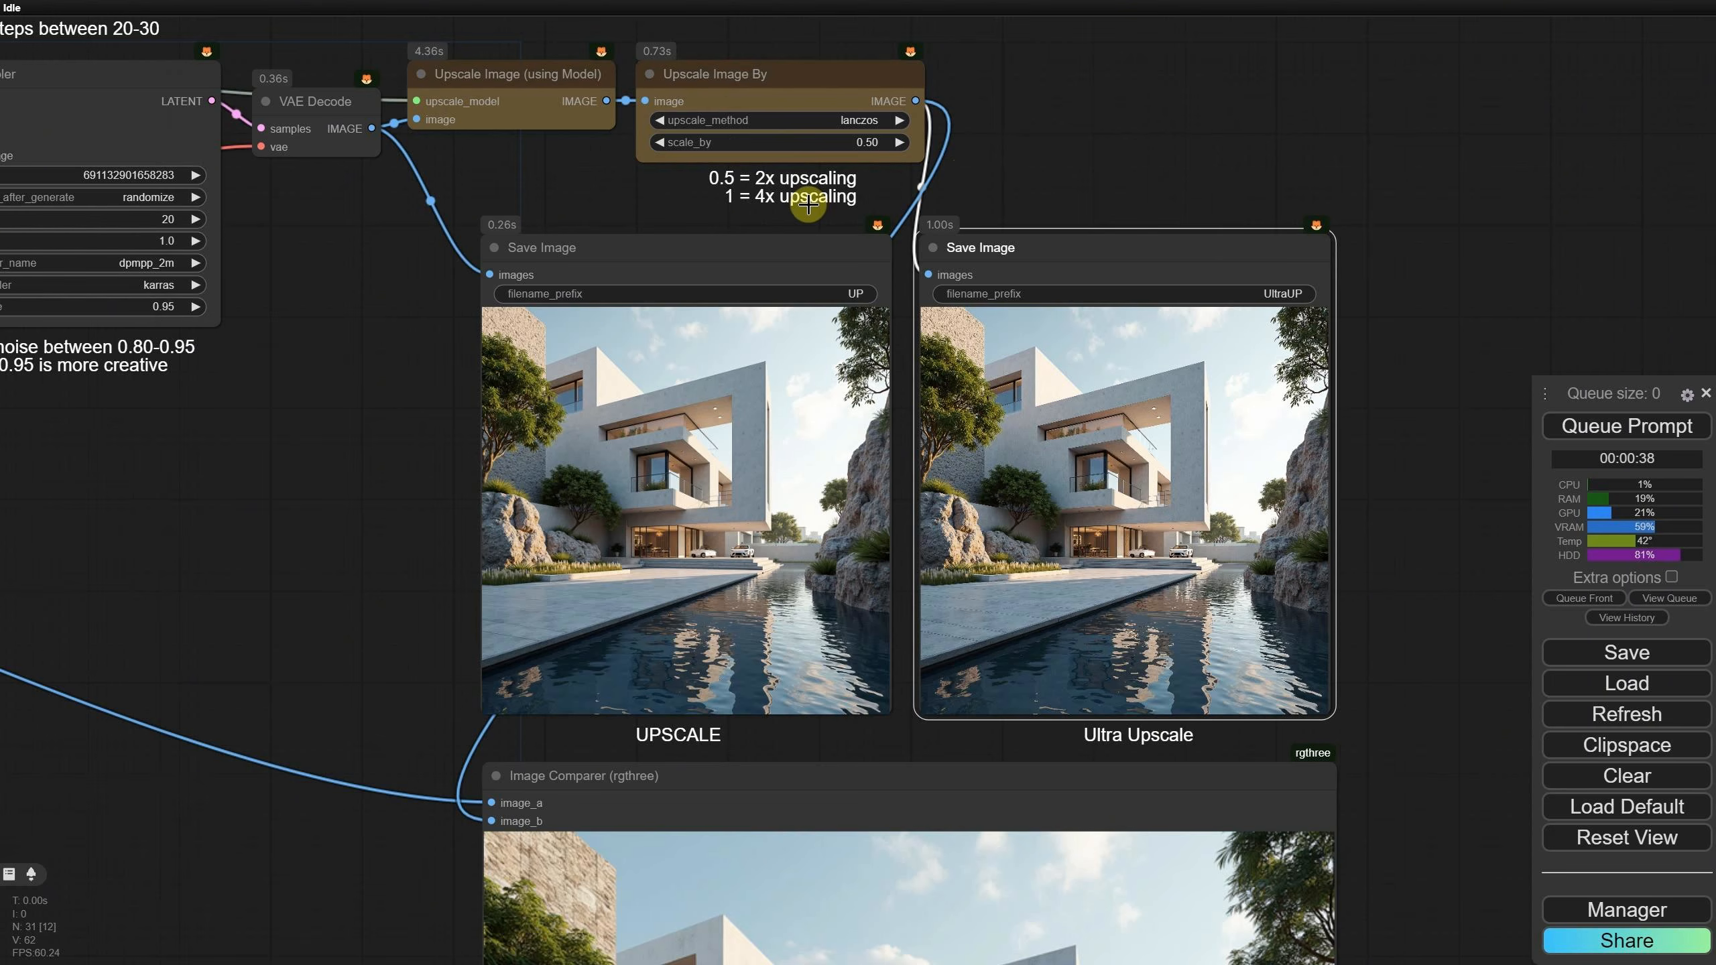
# Step: Set scale_by to 1.00 in the Upscale Image By node before the Save Image outputs and queue the workflow
pyautogui.click(871, 143)
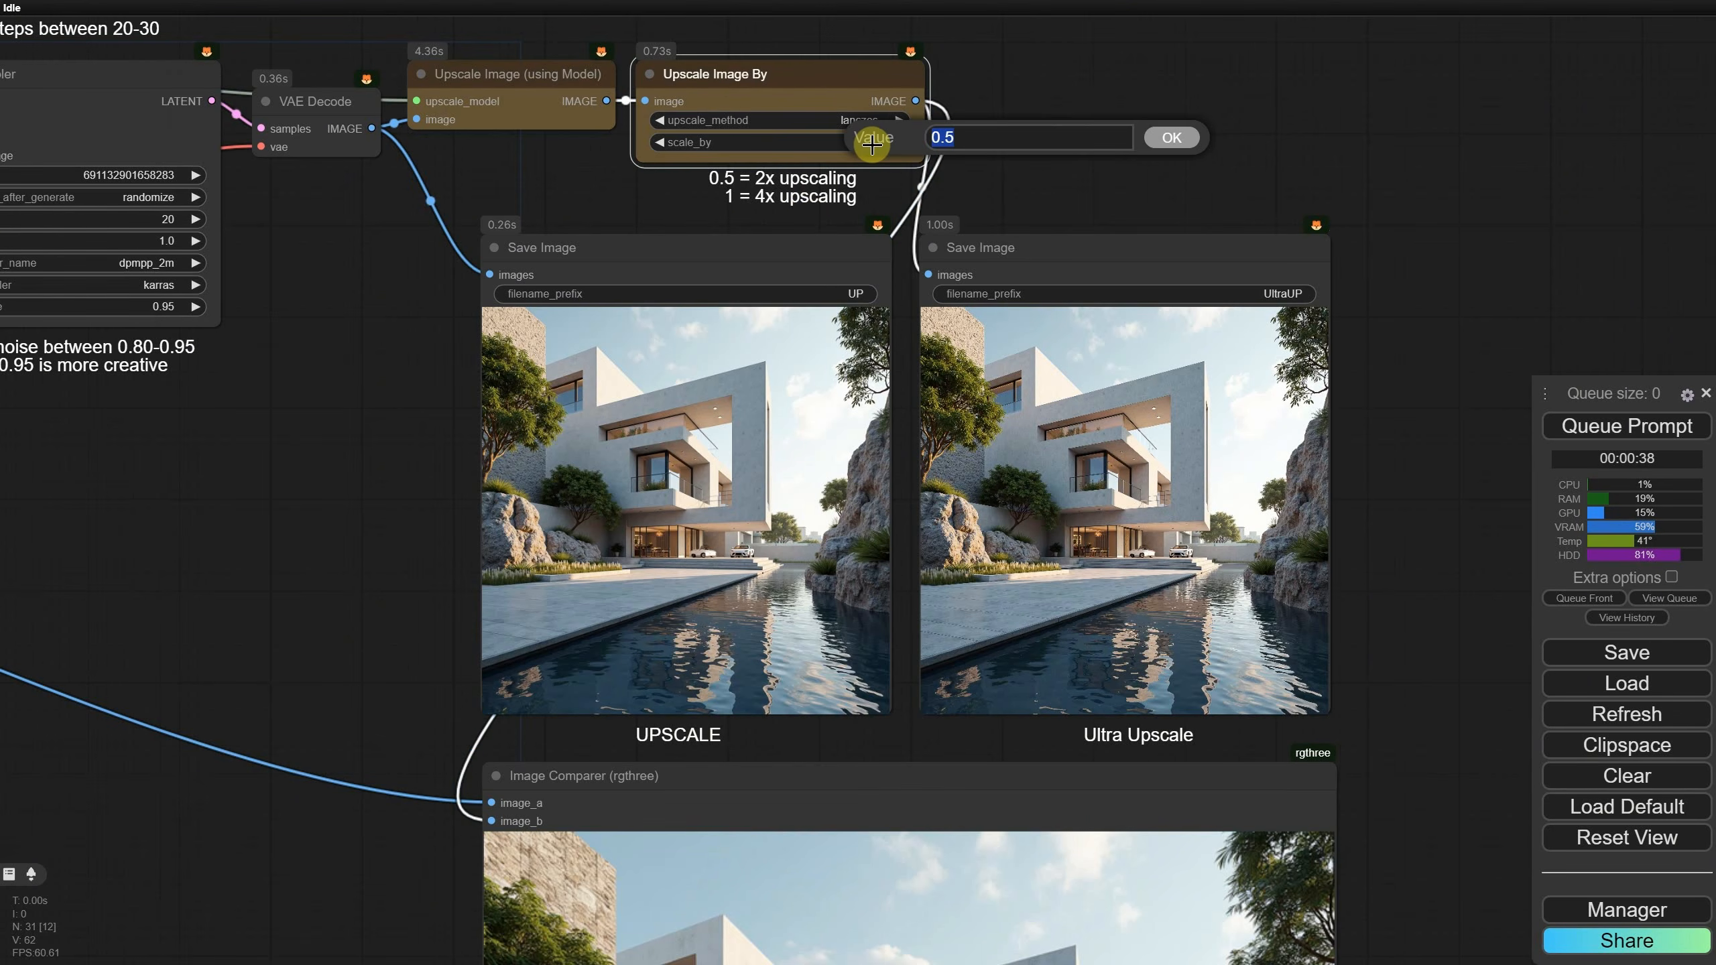
pyautogui.press('Escape')
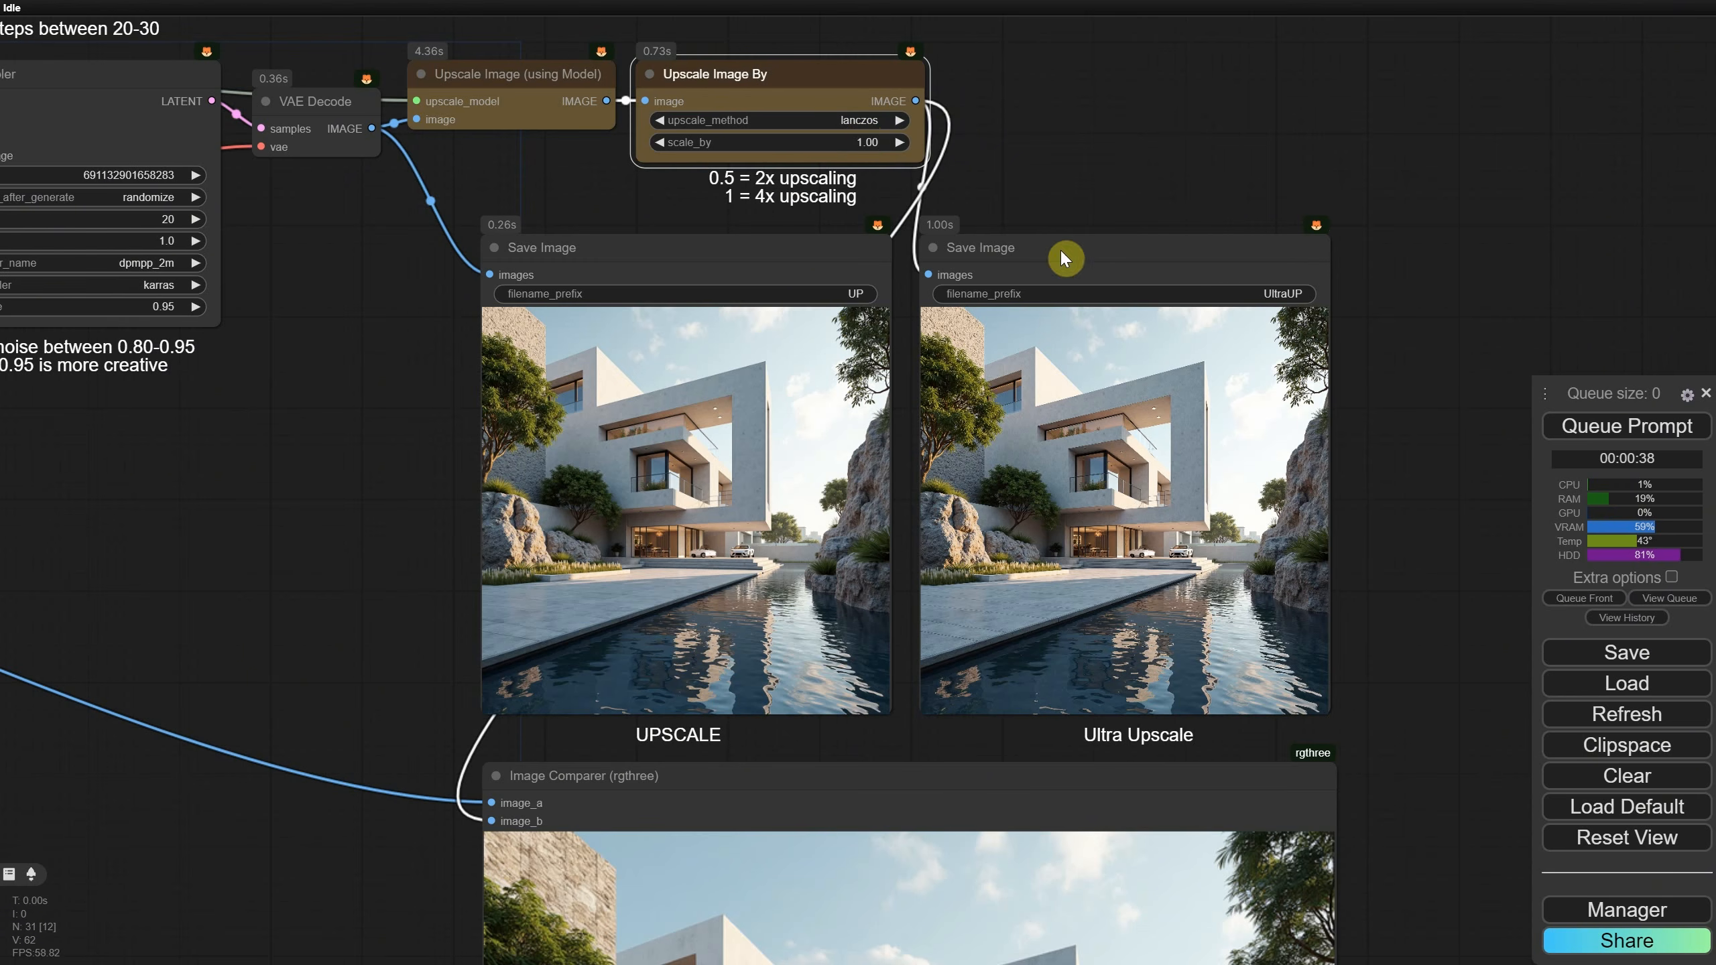
pyautogui.click(1595, 432)
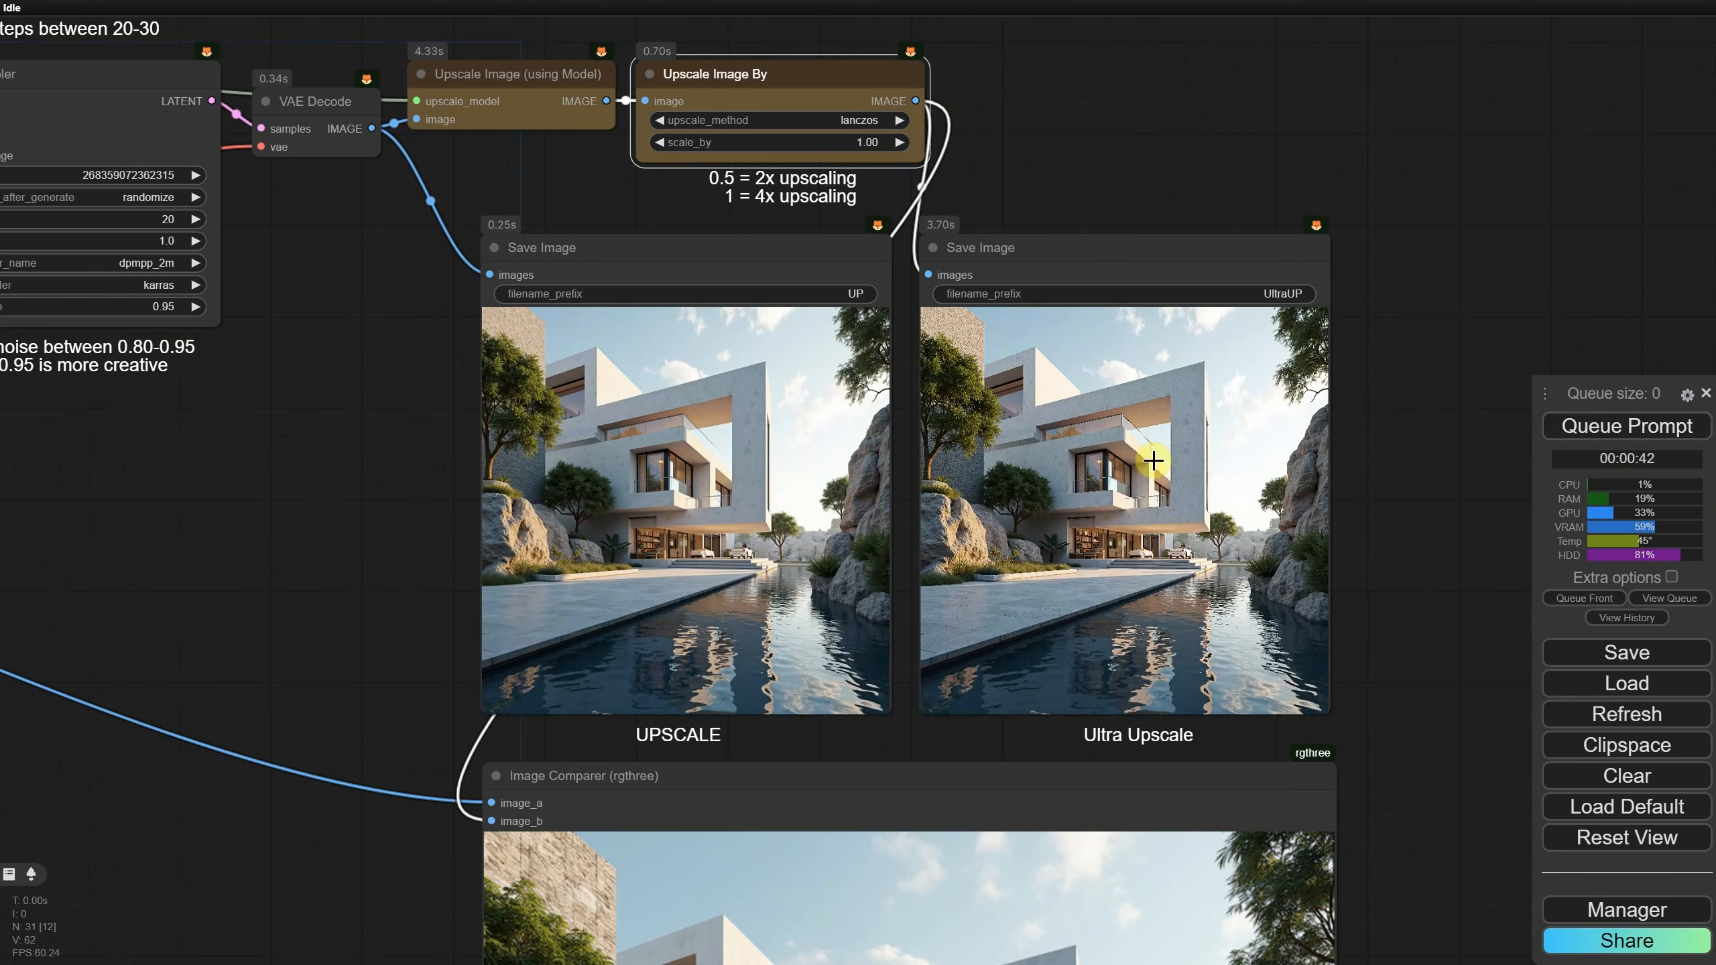
# Step: Open the new Ultra Upscale output in its own browser window, view it, and close the window
pyautogui.rightClick(1152, 463)
pyautogui.click(1191, 426)
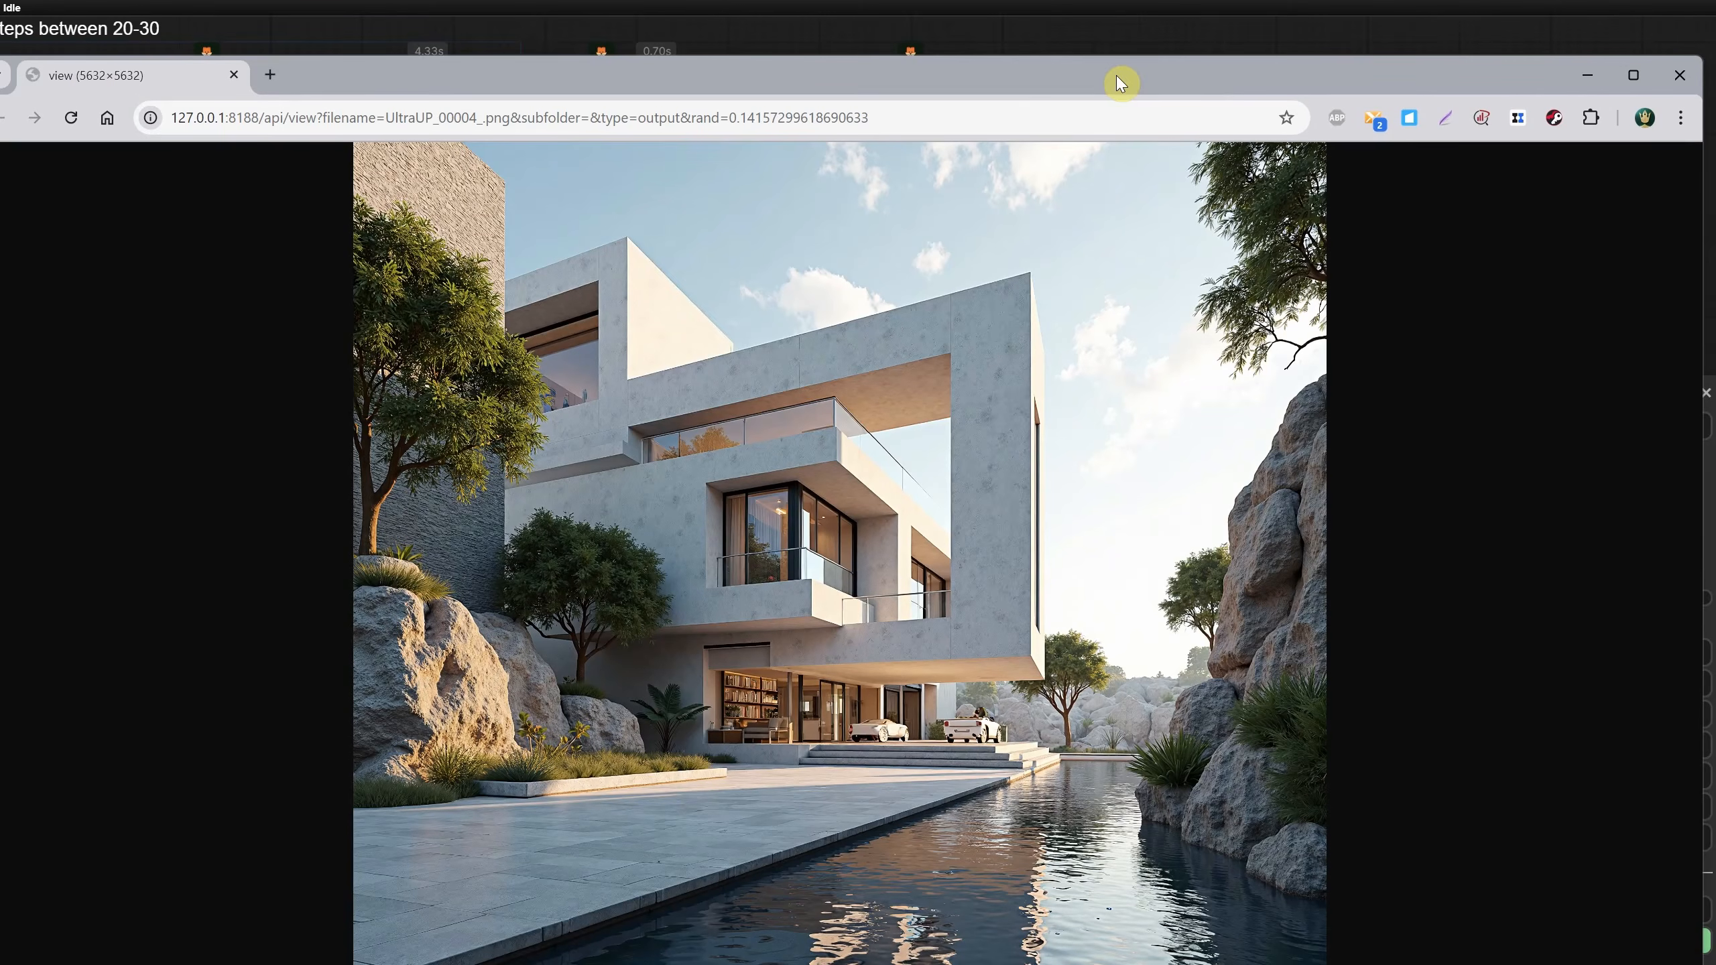
pyautogui.click(733, 534)
pyautogui.click(461, 610)
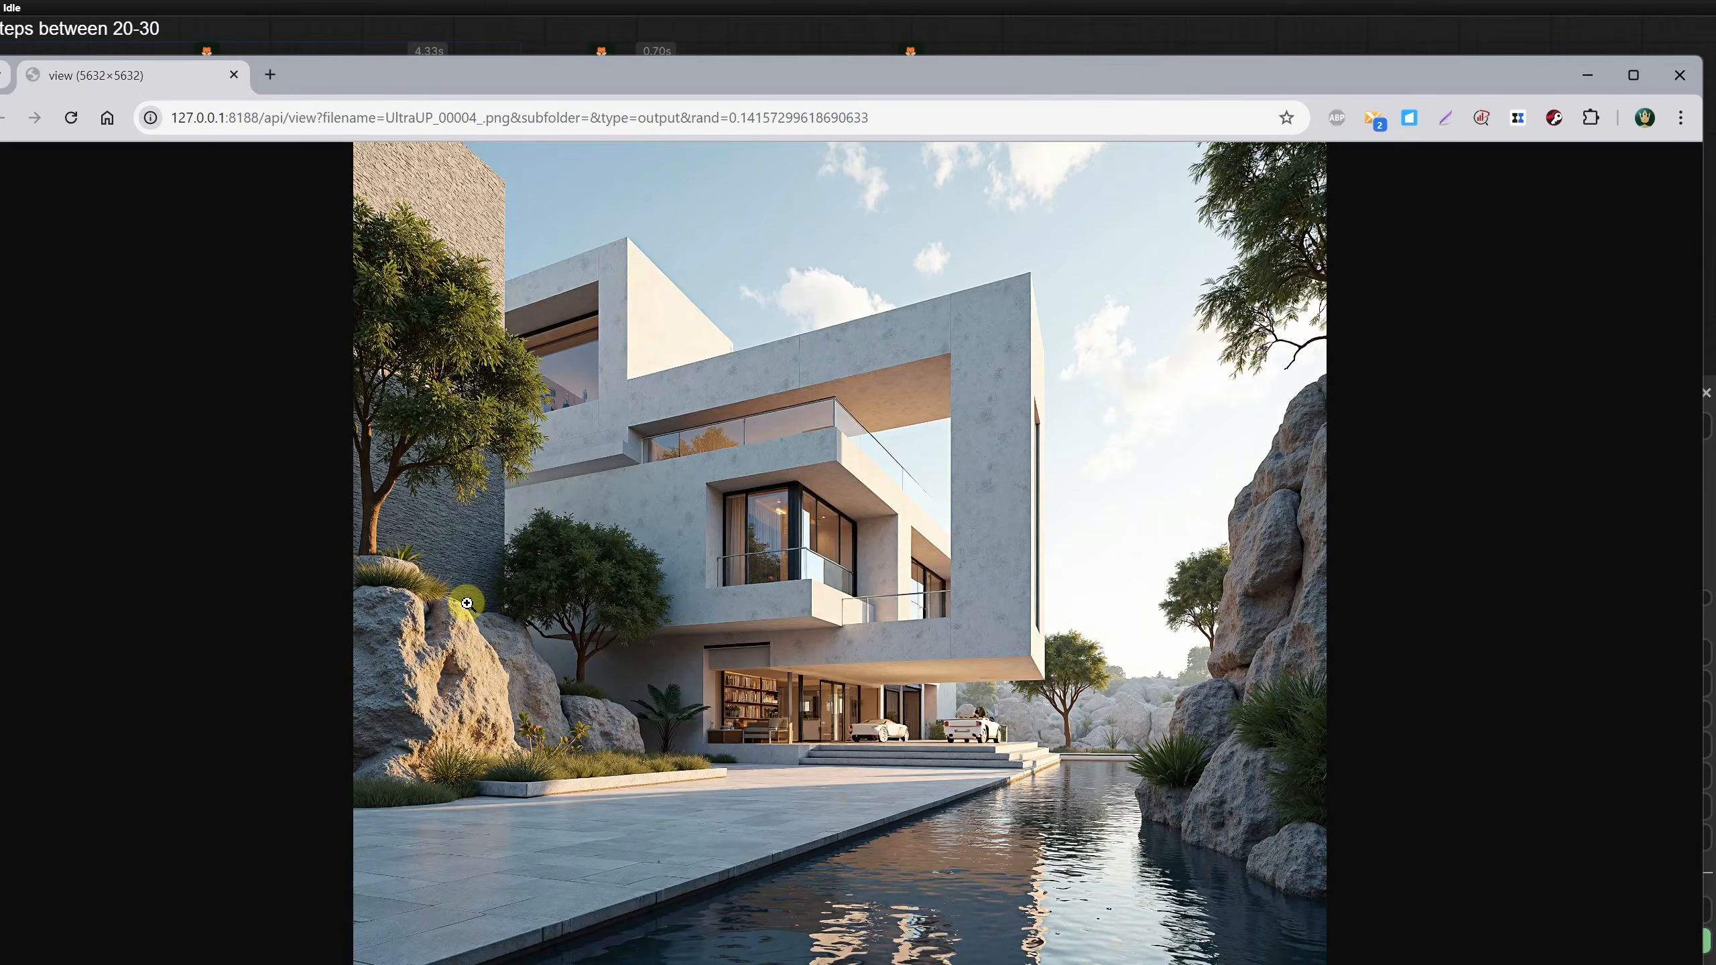
pyautogui.click(390, 615)
pyautogui.click(389, 576)
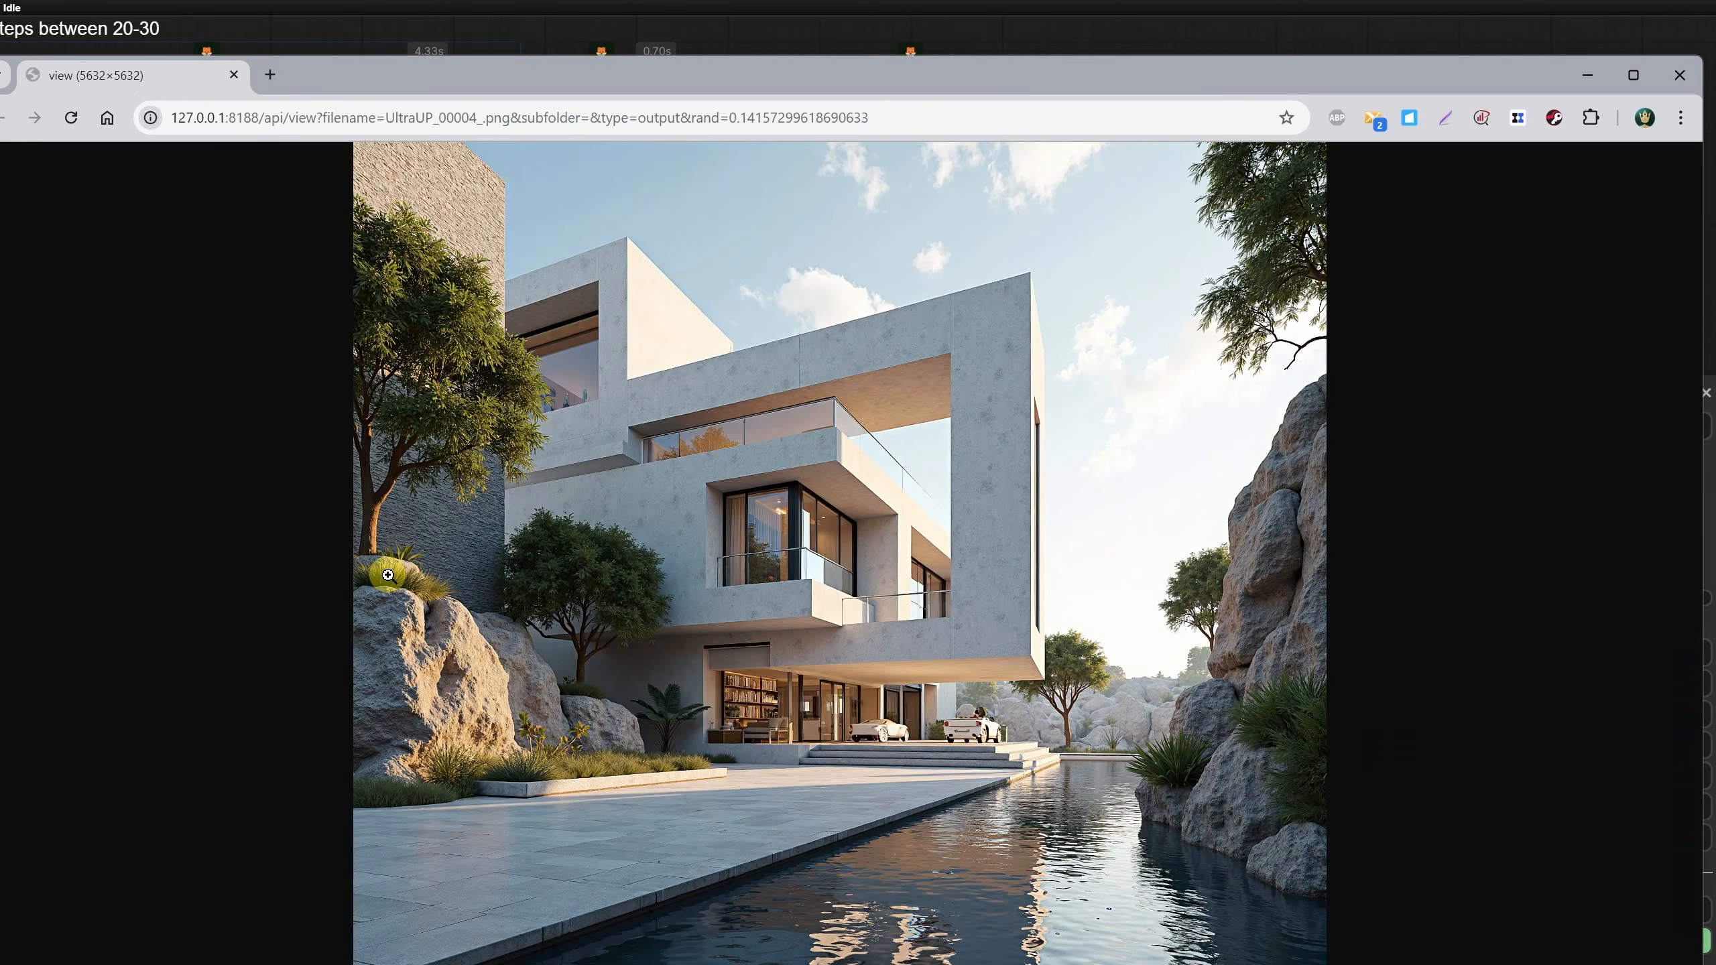
pyautogui.click(1680, 75)
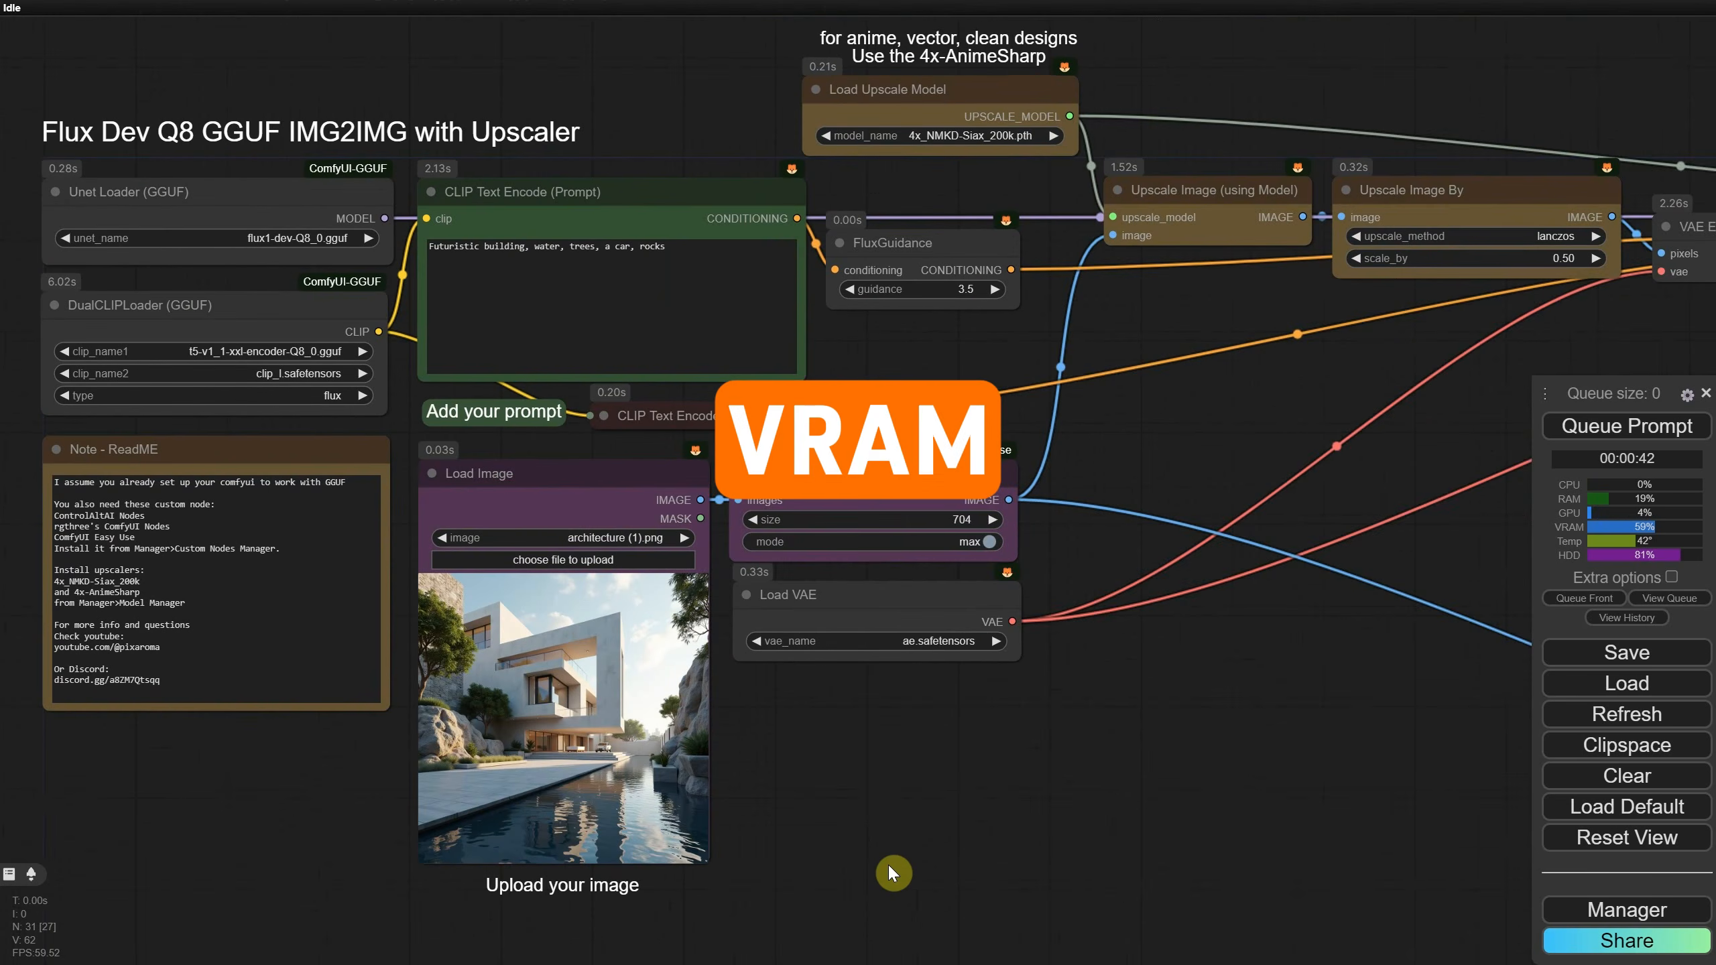
# Step: Set the size in the Image Scale Down To Size node to 1024
pyautogui.scroll(3, 935, 745)
pyautogui.scroll(4, 935, 748)
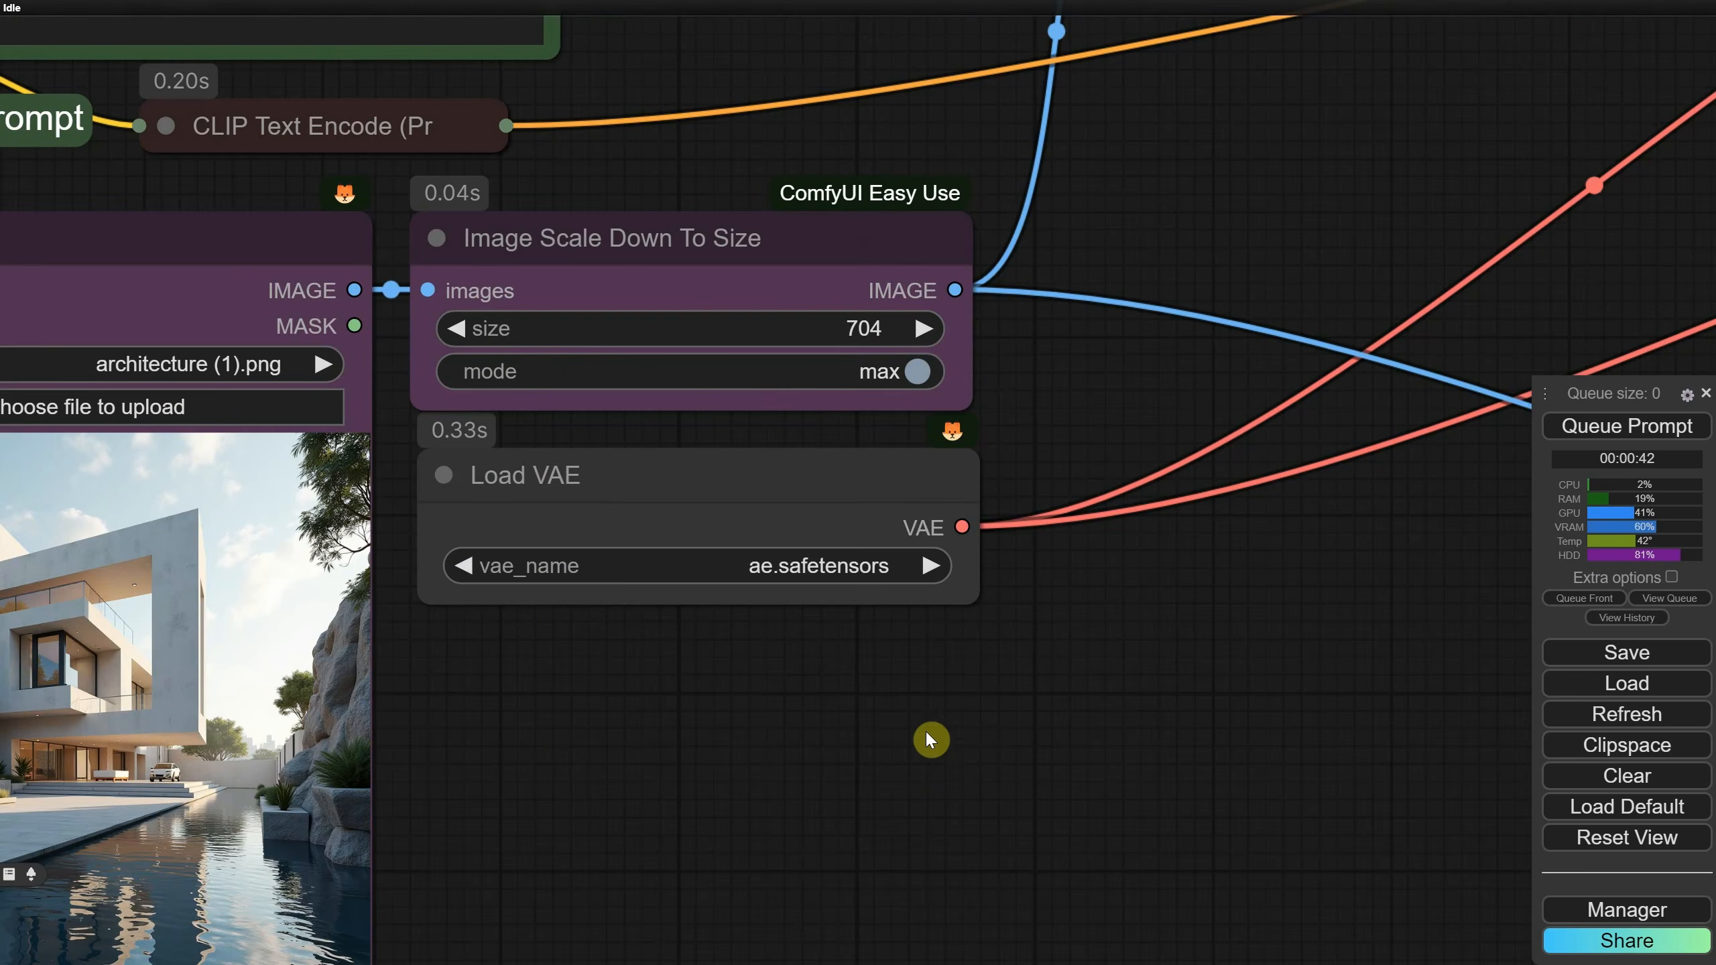
pyautogui.moveTo(925, 731); pyautogui.dragTo(1139, 783)
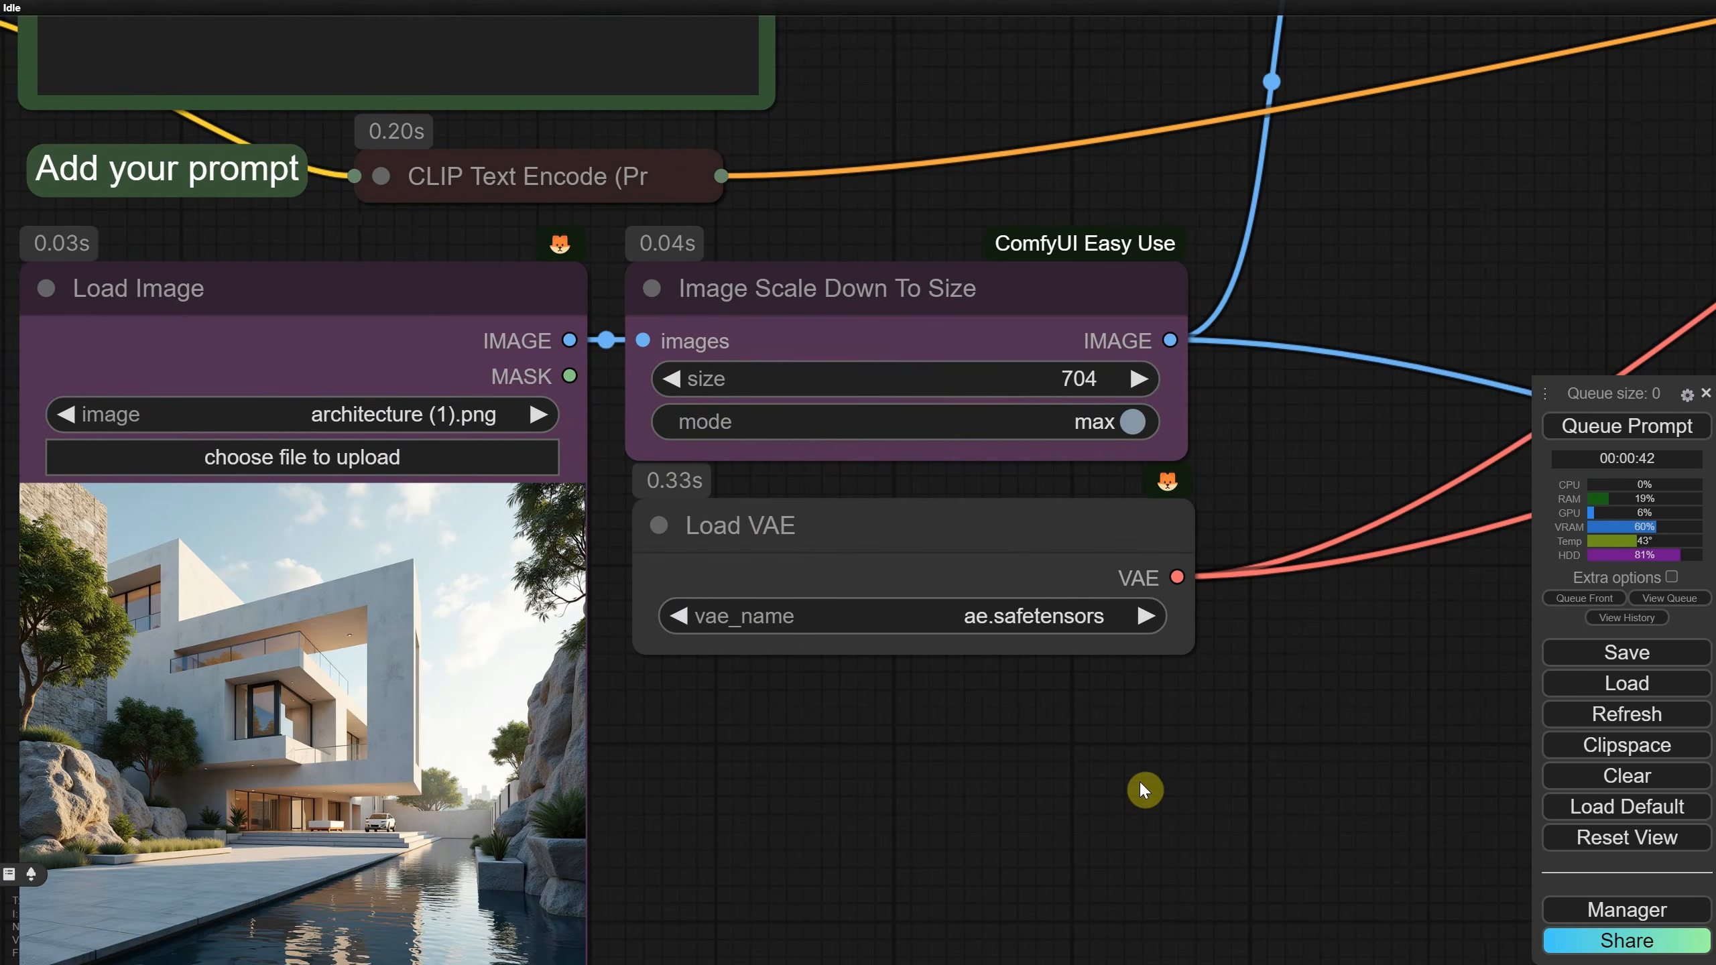
pyautogui.click(1067, 376)
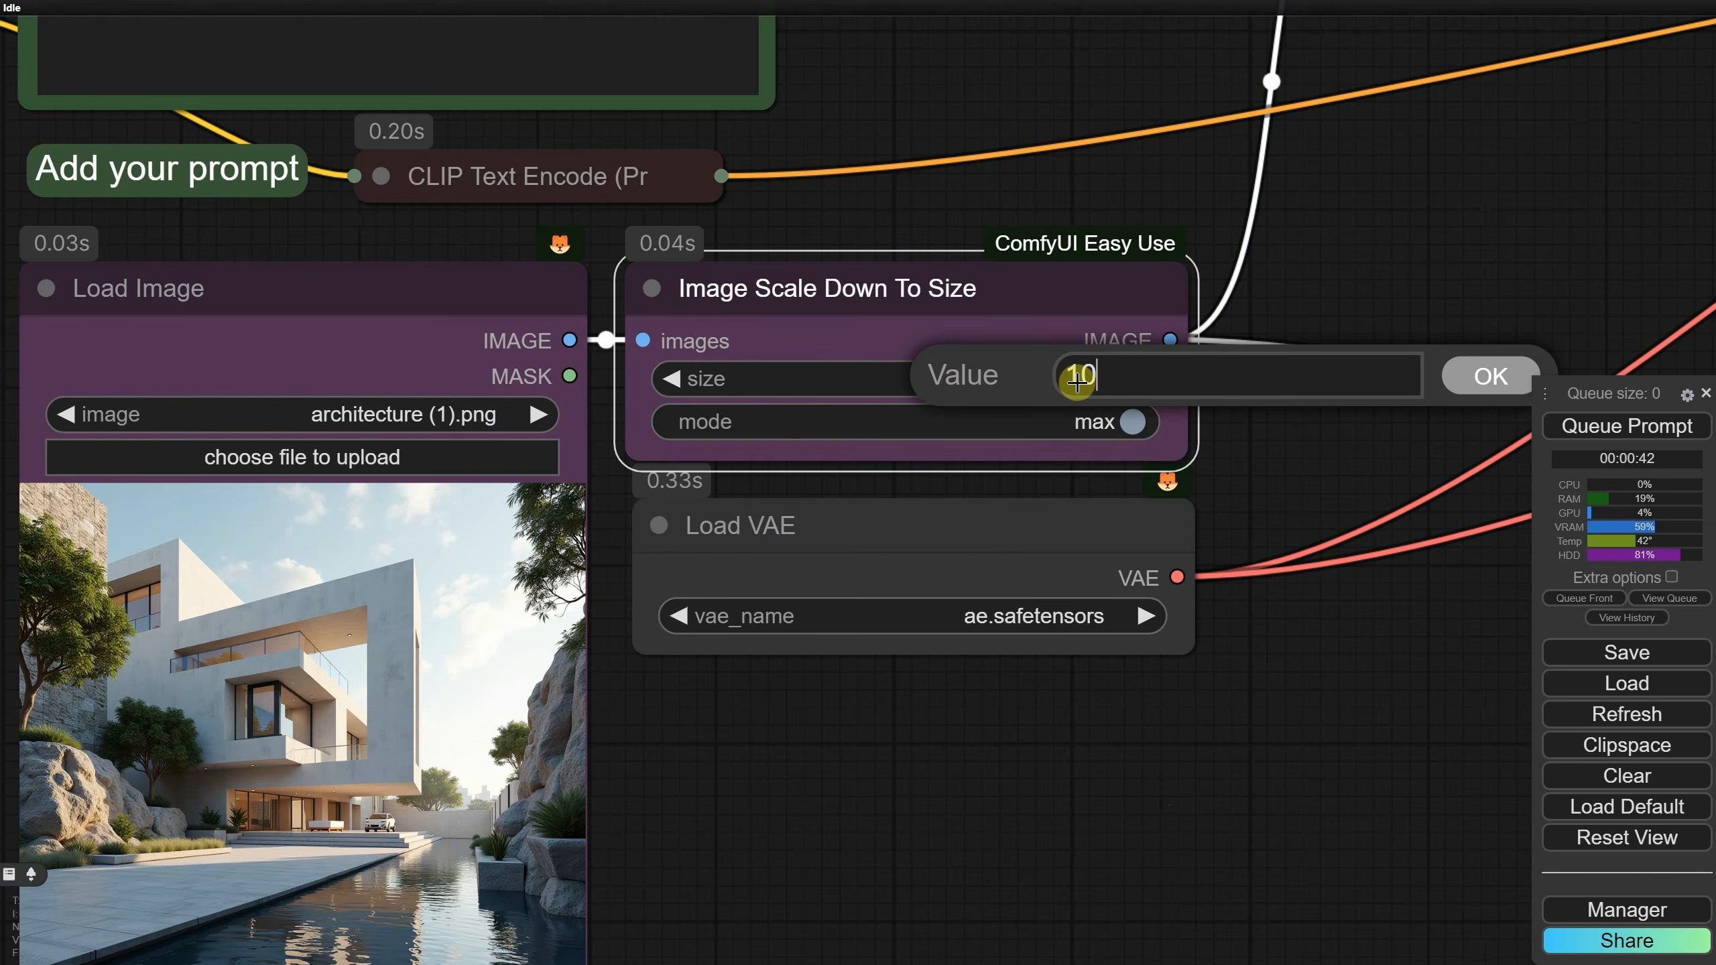
pyautogui.write('1024')
pyautogui.press('Escape')
pyautogui.scroll(-6, 1416, 325)
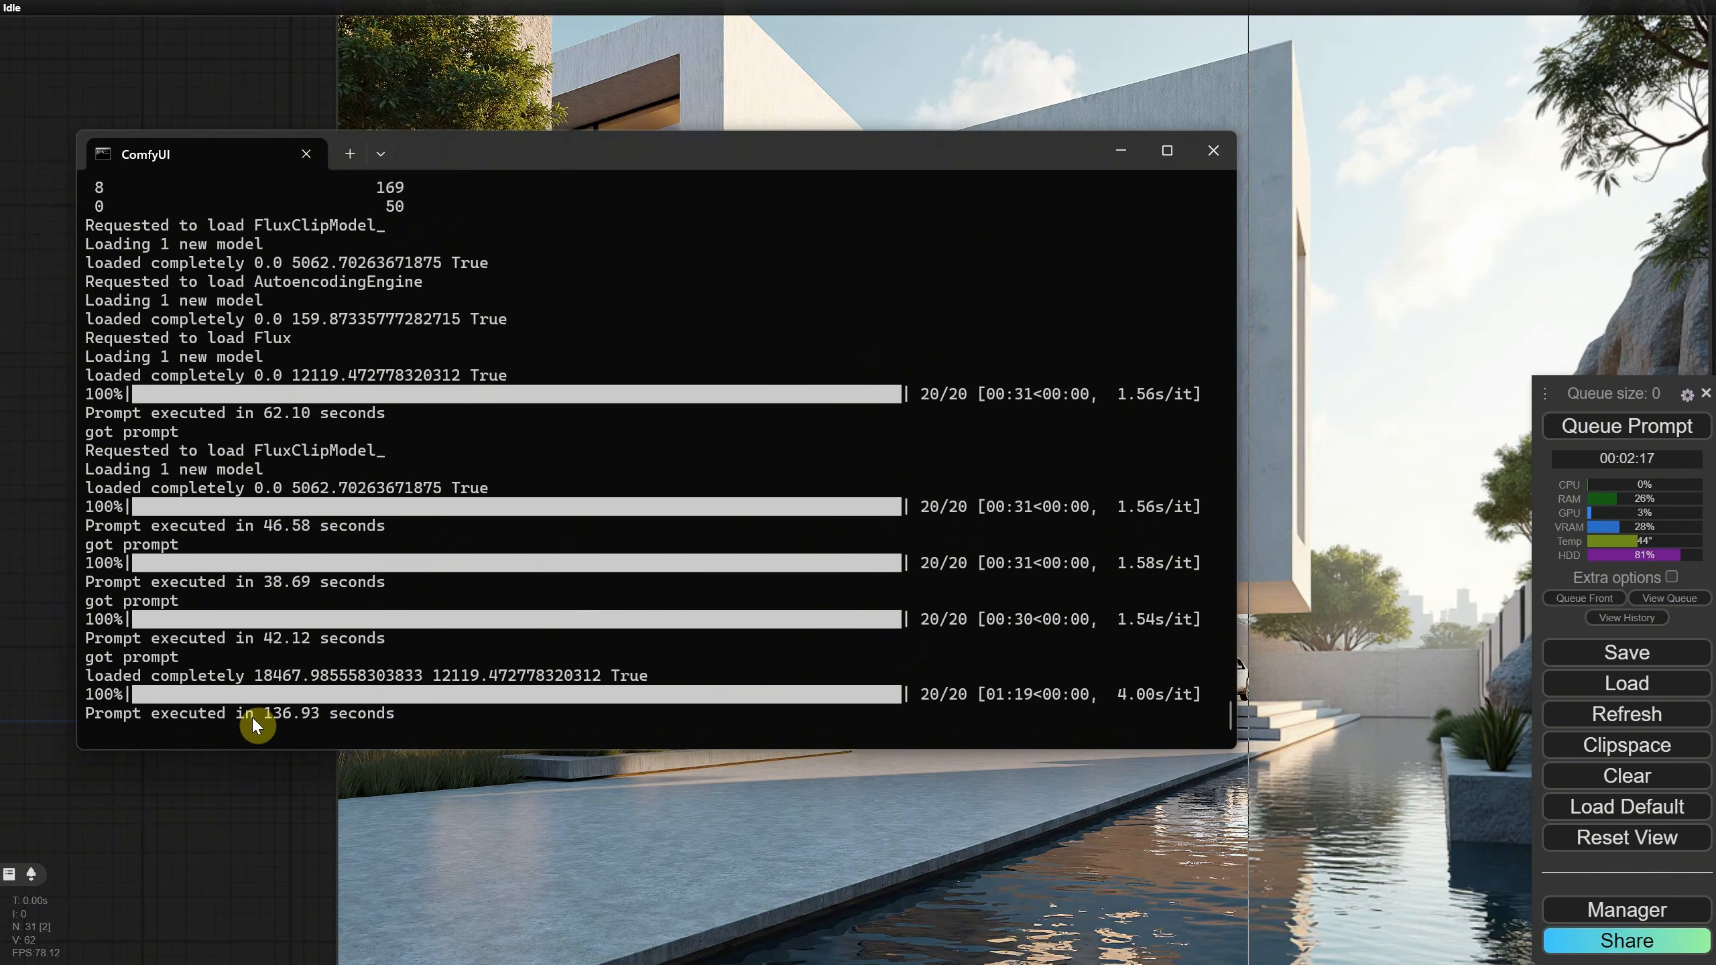
# Step: Check the last prompt's execution time in the ComfyUI console and inspect the building's details in the Image Comparer
pyautogui.moveTo(254, 713); pyautogui.dragTo(319, 714)
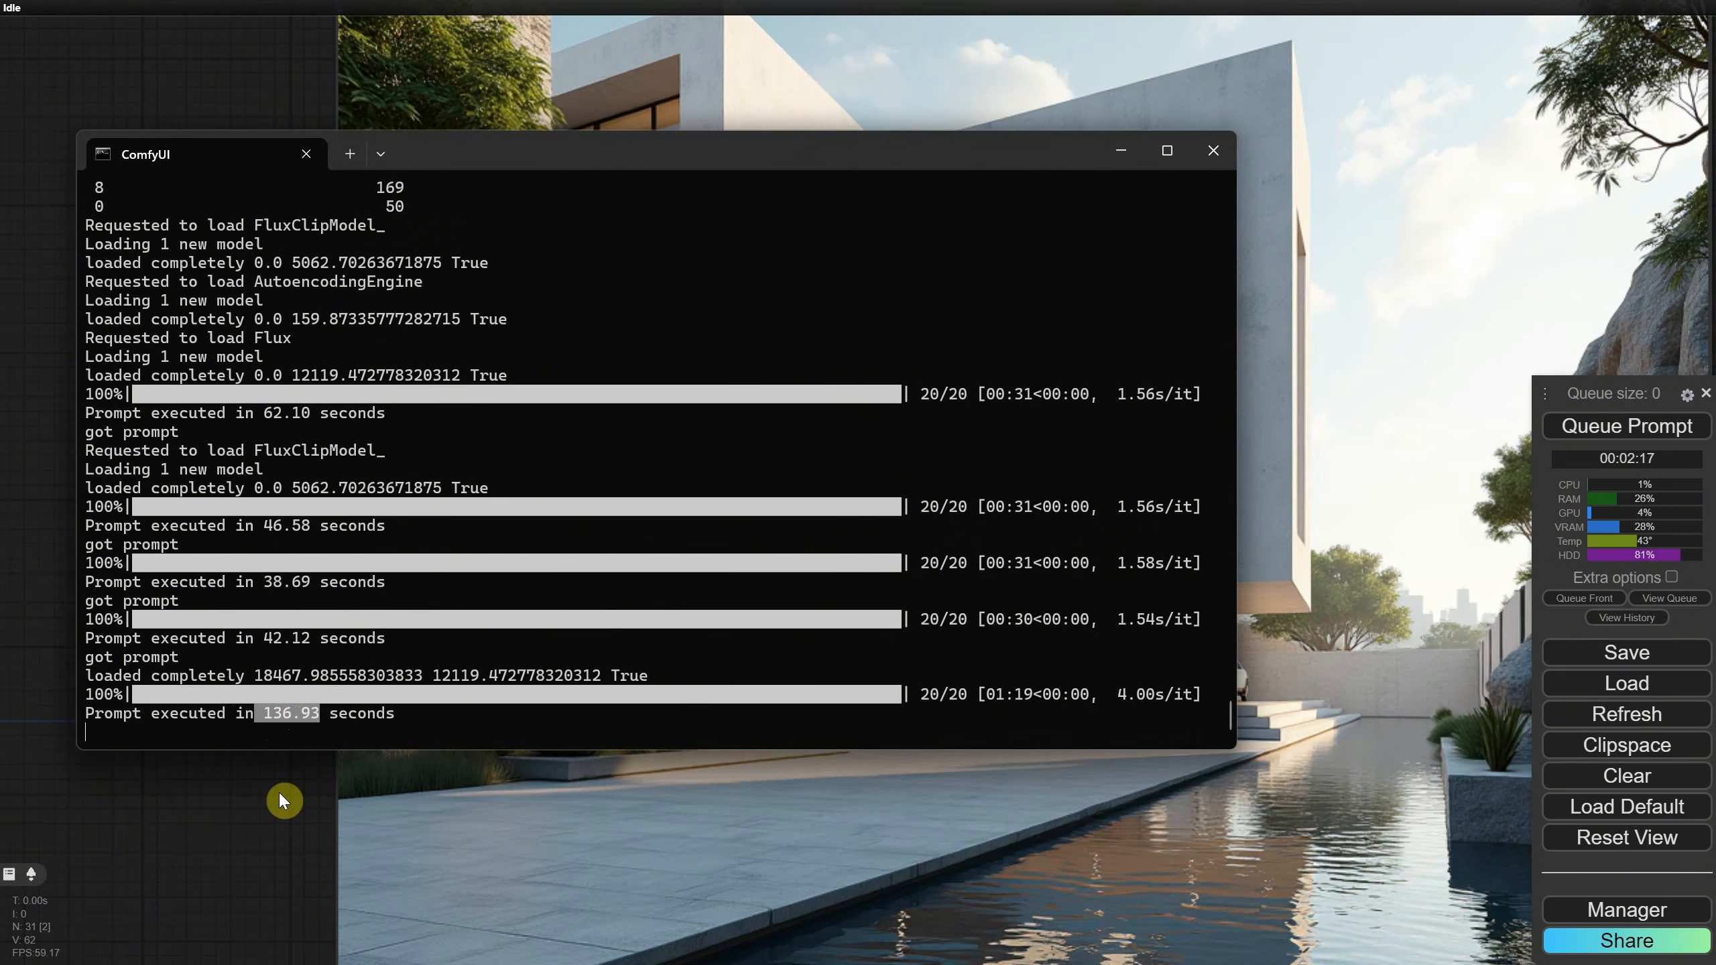
pyautogui.click(279, 791)
pyautogui.scroll(6, 244, 473)
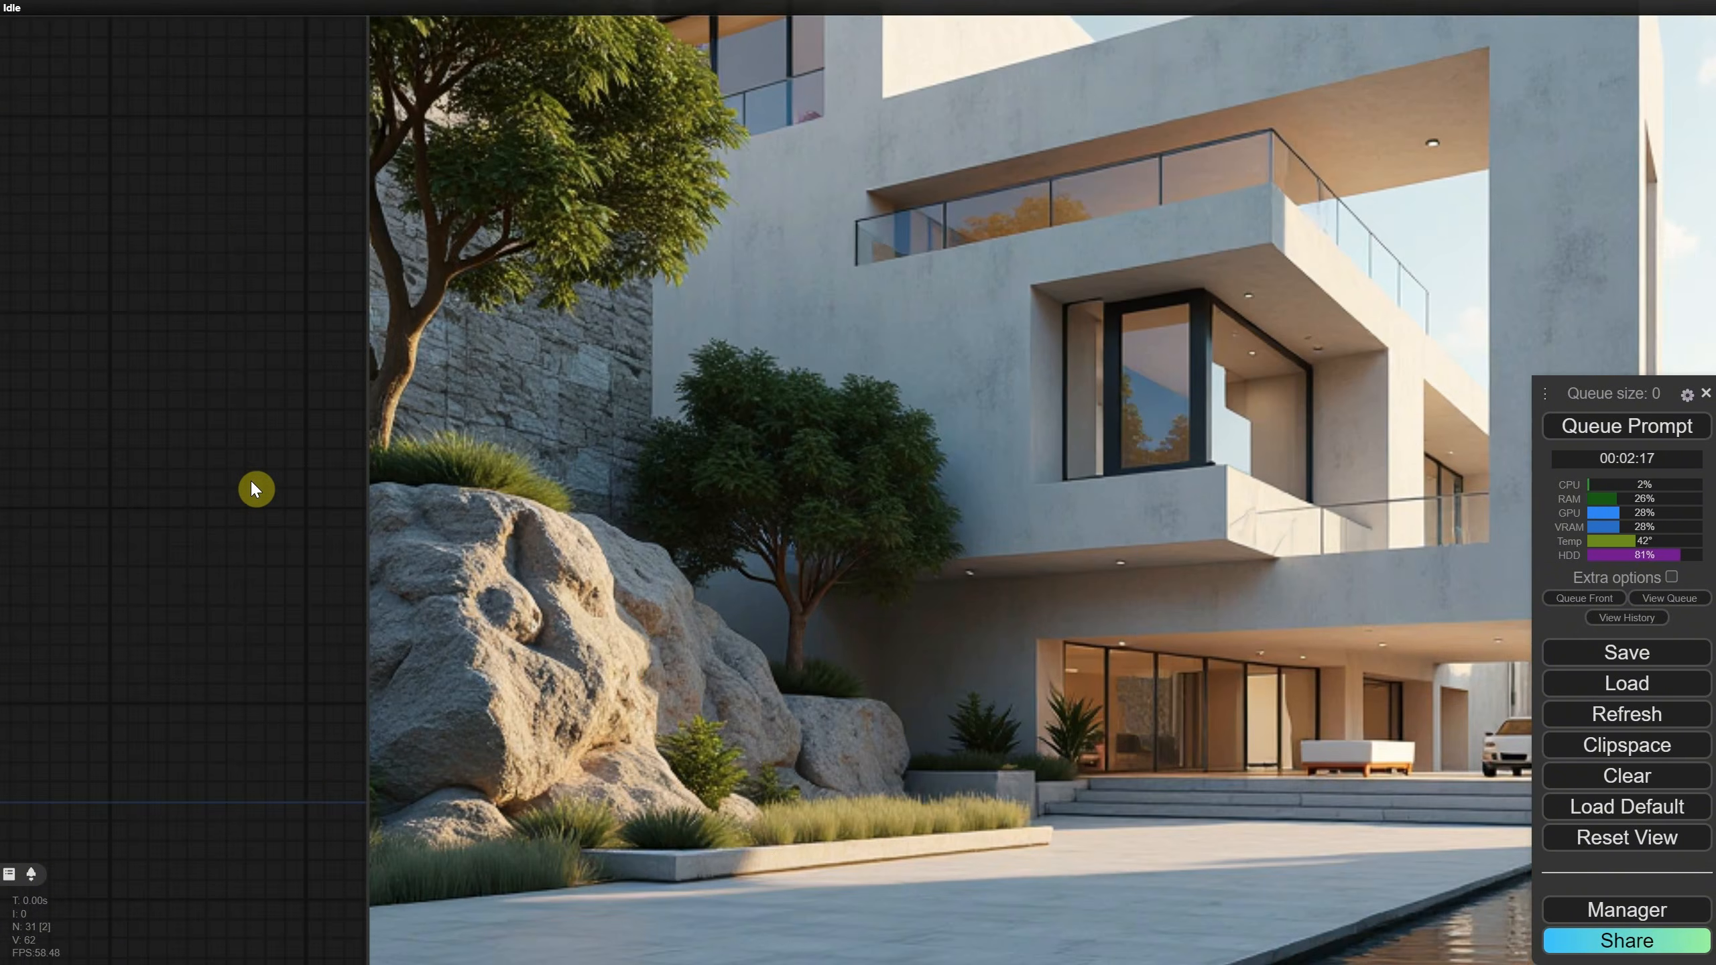
pyautogui.scroll(4, 202, 447)
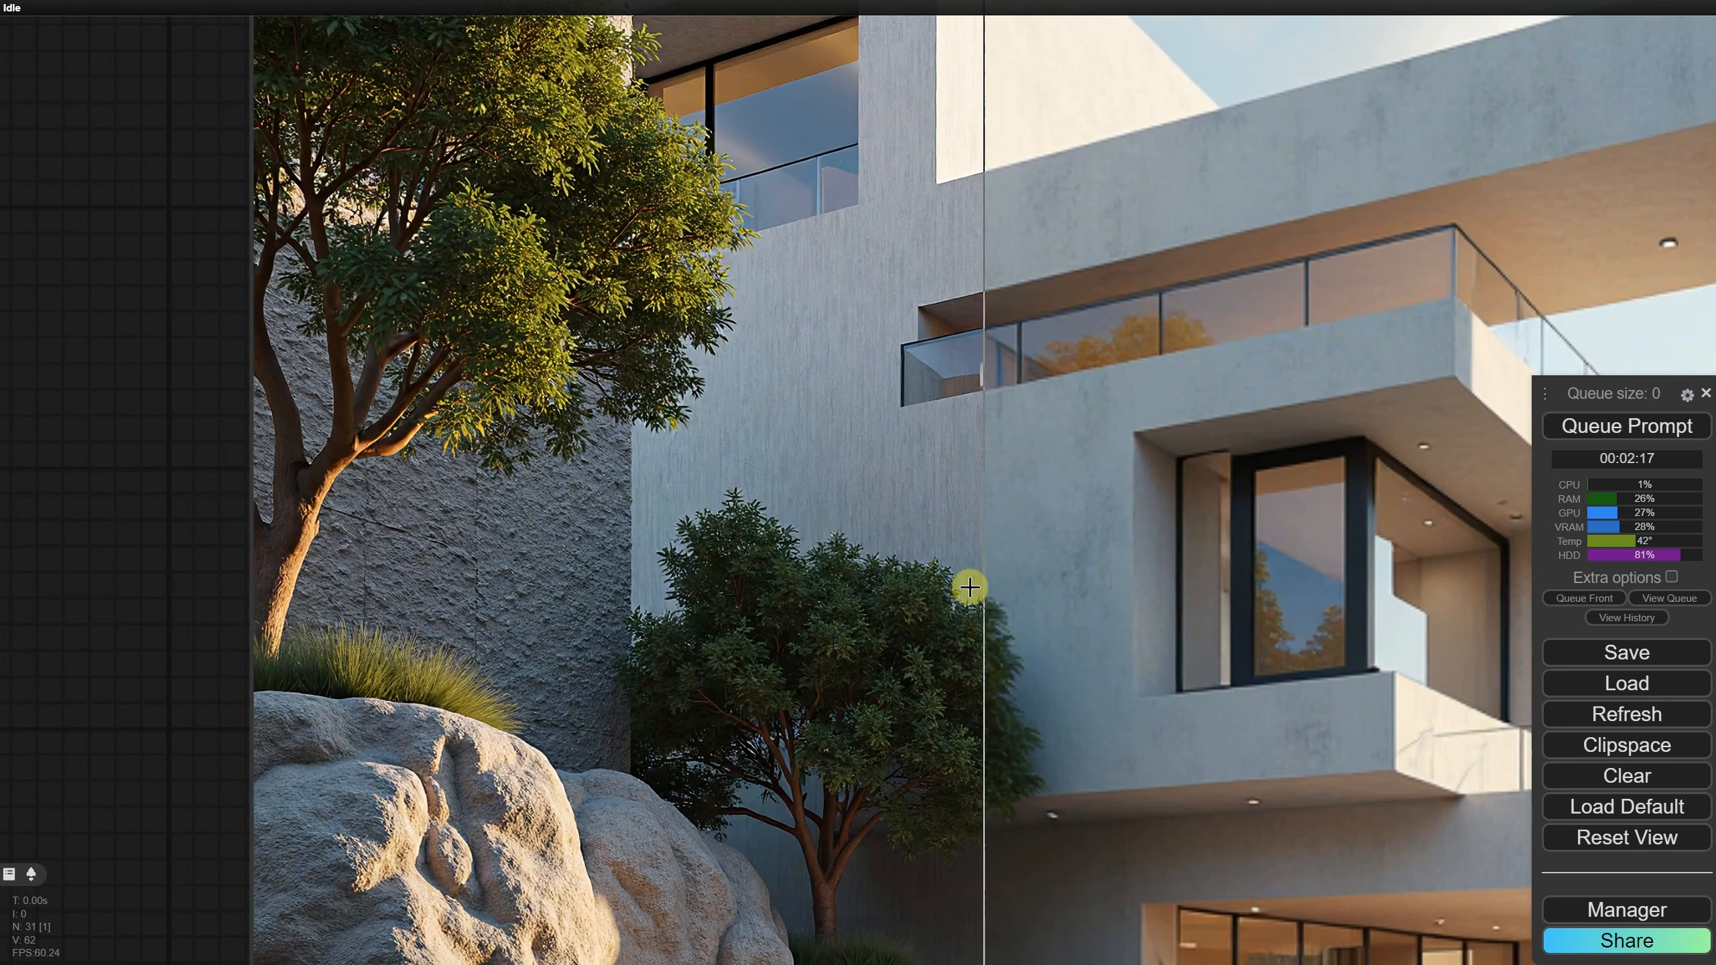
pyautogui.scroll(-8, 1216, 540)
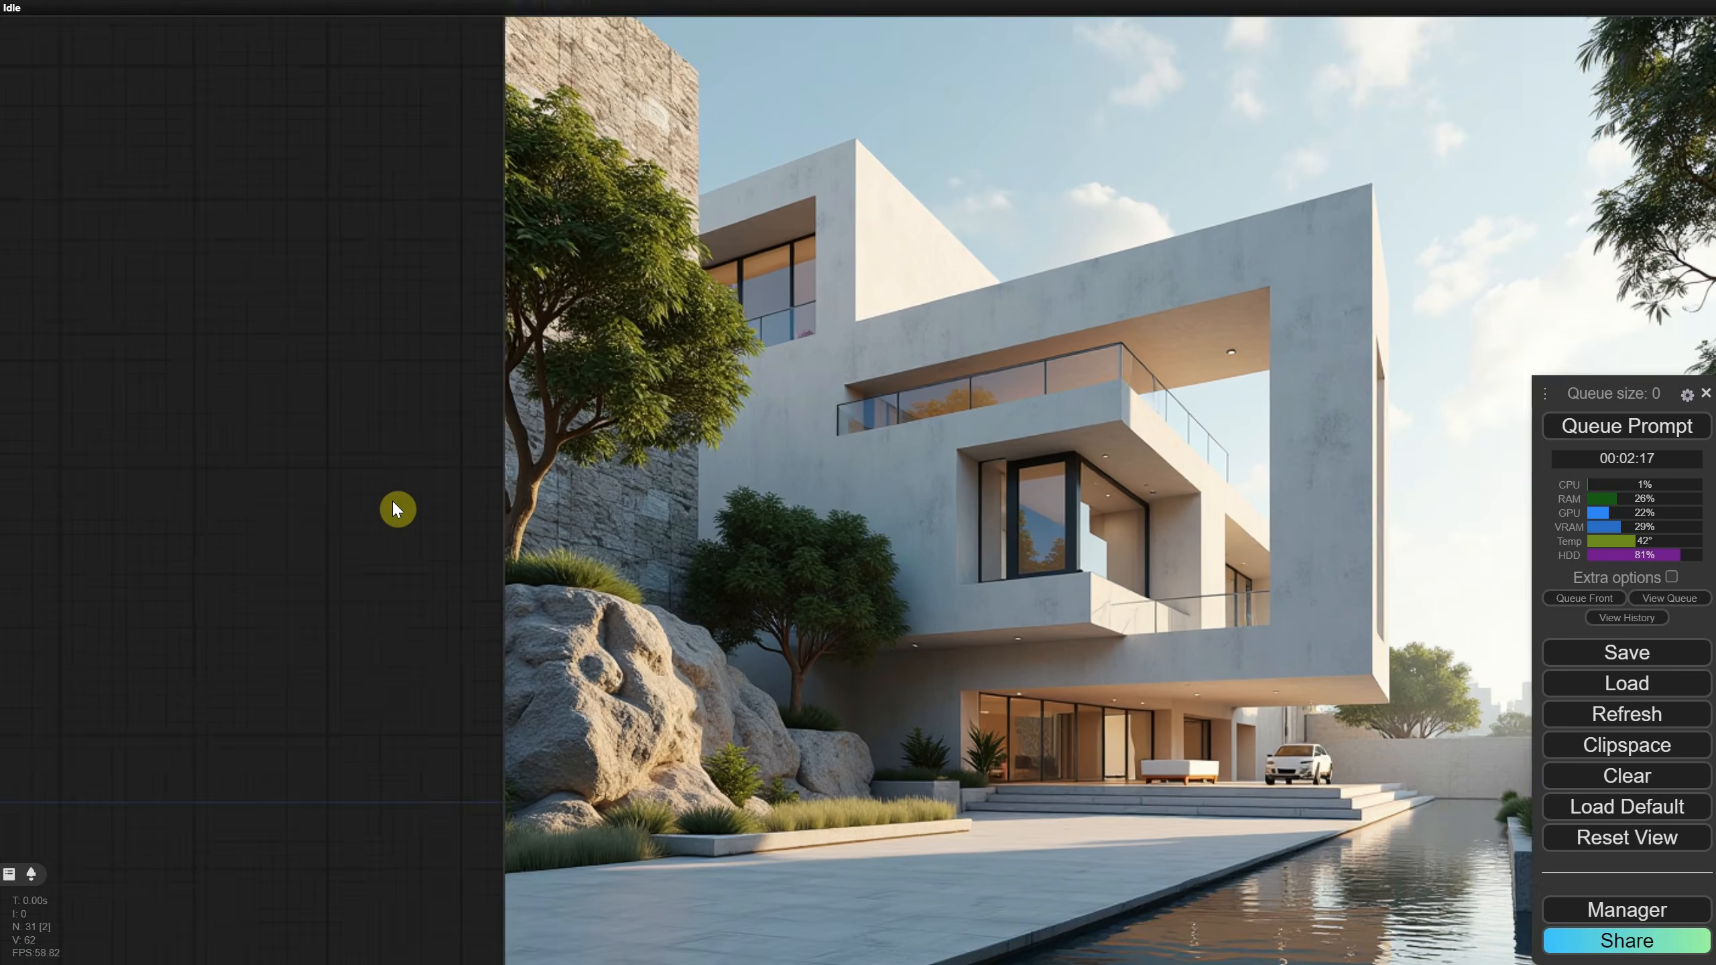
pyautogui.scroll(5, 1111, 537)
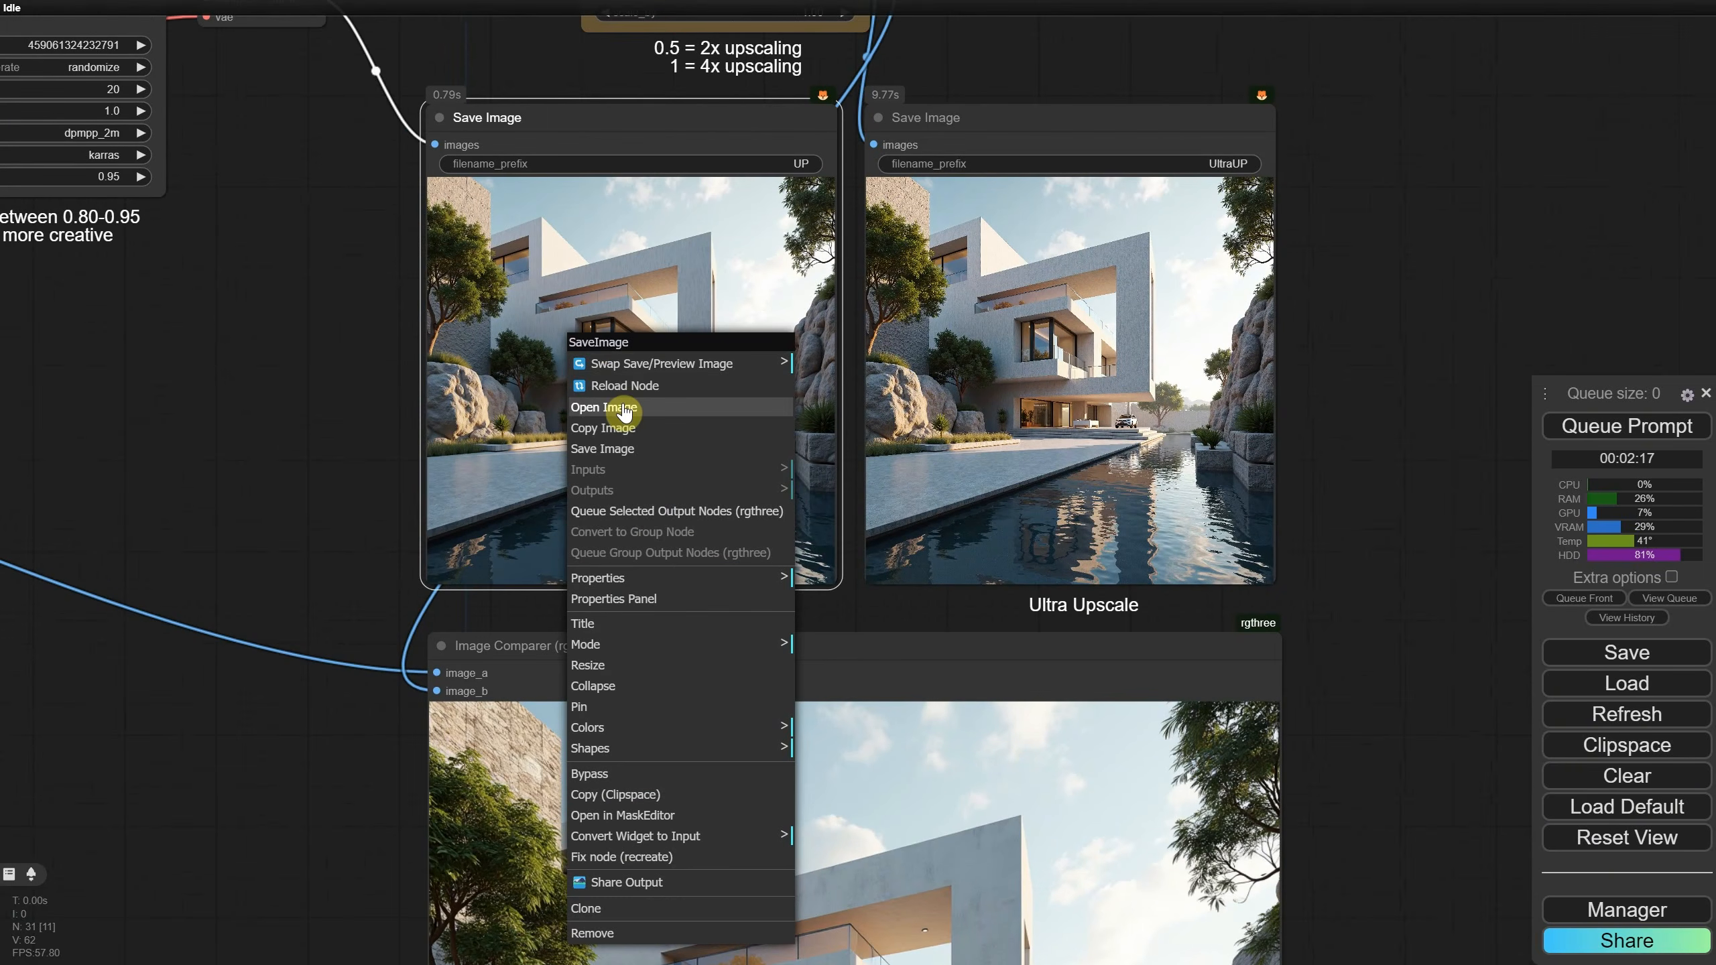
# Step: View the UPSCALE output of the building in its own browser window, close it, and open the Ultra Upscale output
pyautogui.click(627, 406)
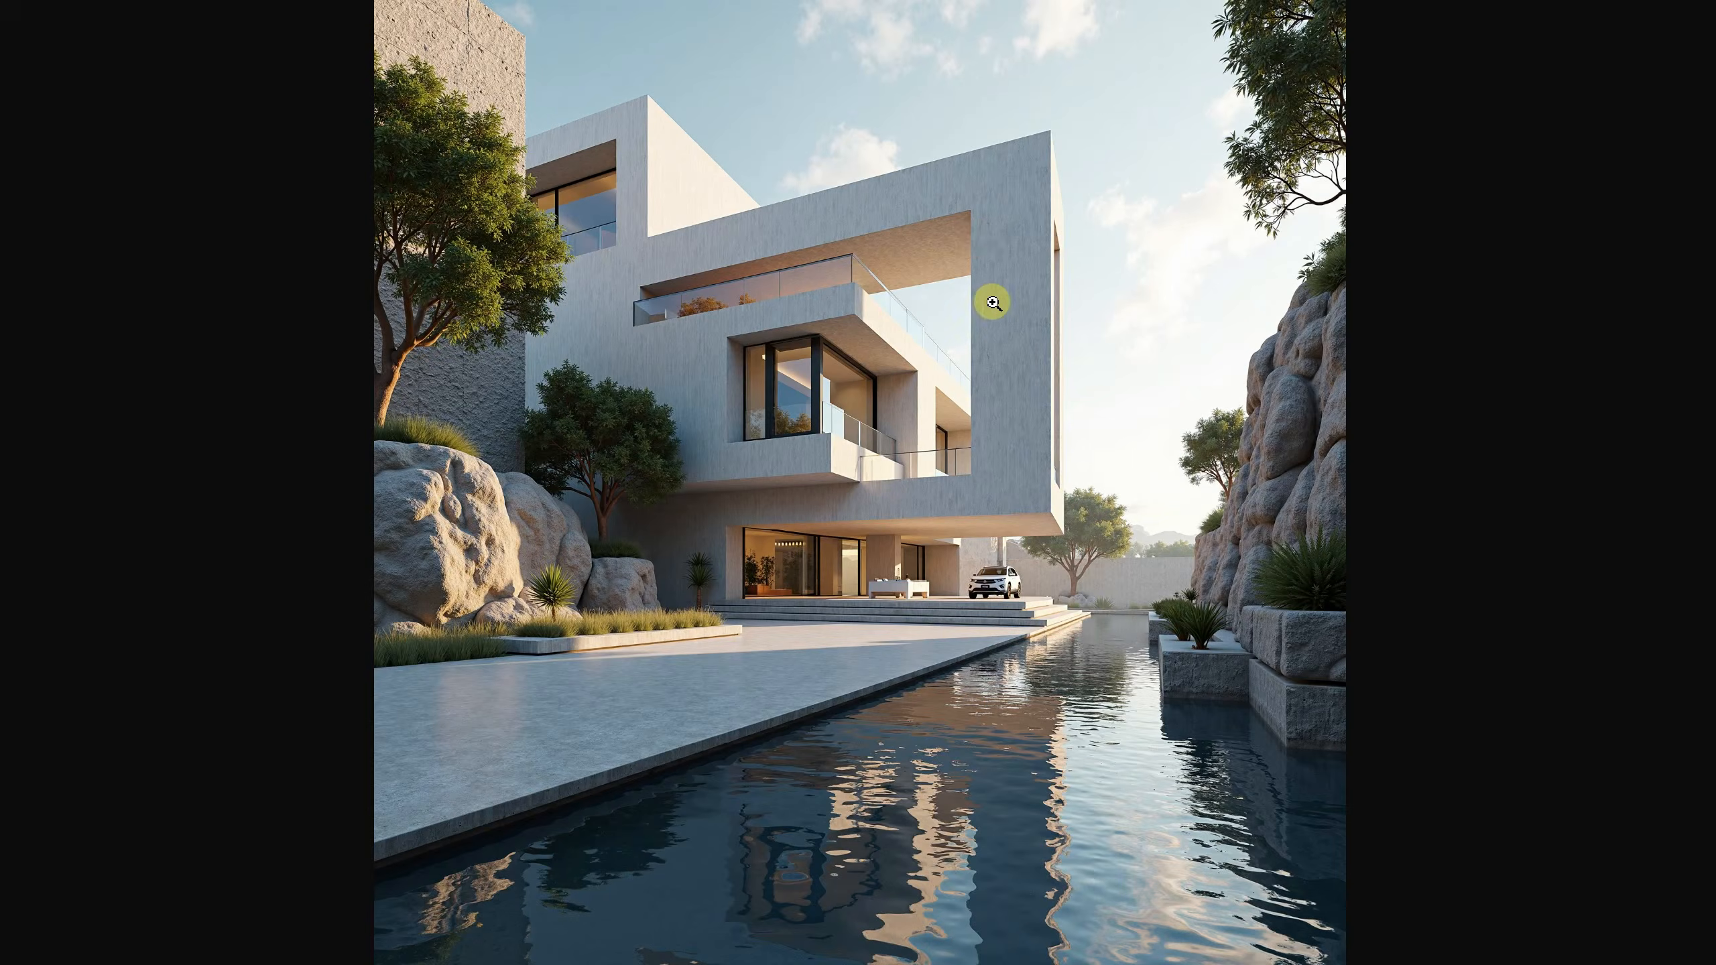
pyautogui.moveTo(959, 273); pyautogui.dragTo(1152, 228)
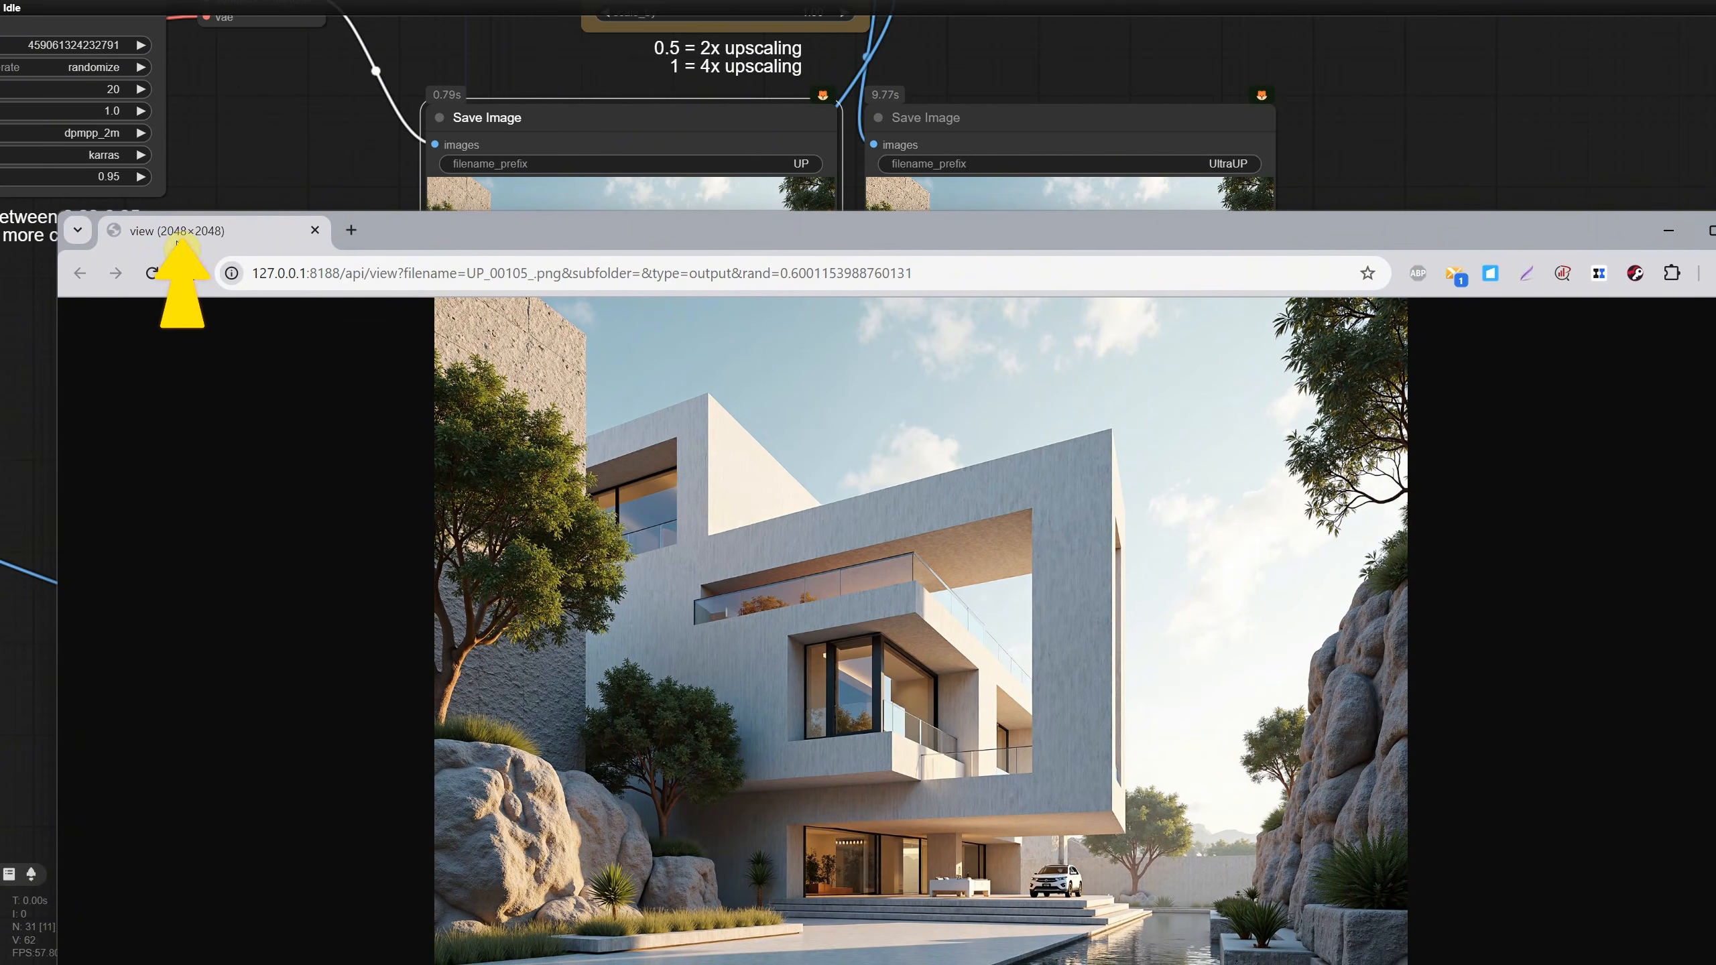
pyautogui.click(1714, 231)
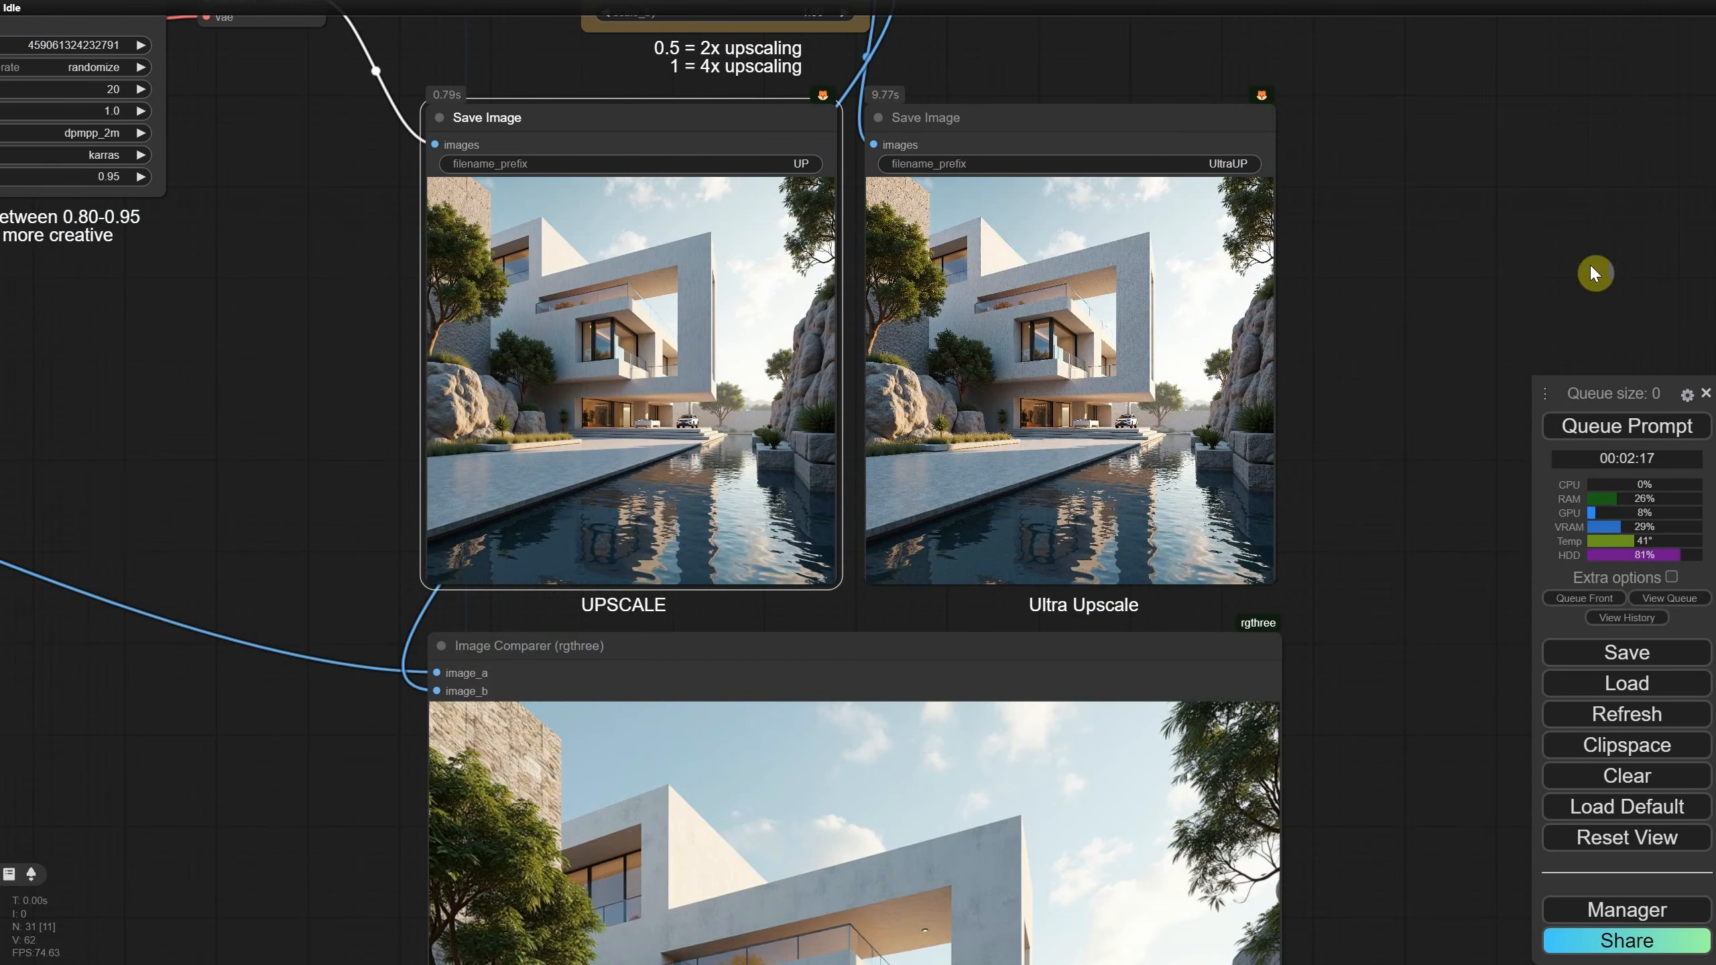
pyautogui.moveTo(1066, 45); pyautogui.dragTo(1045, 168)
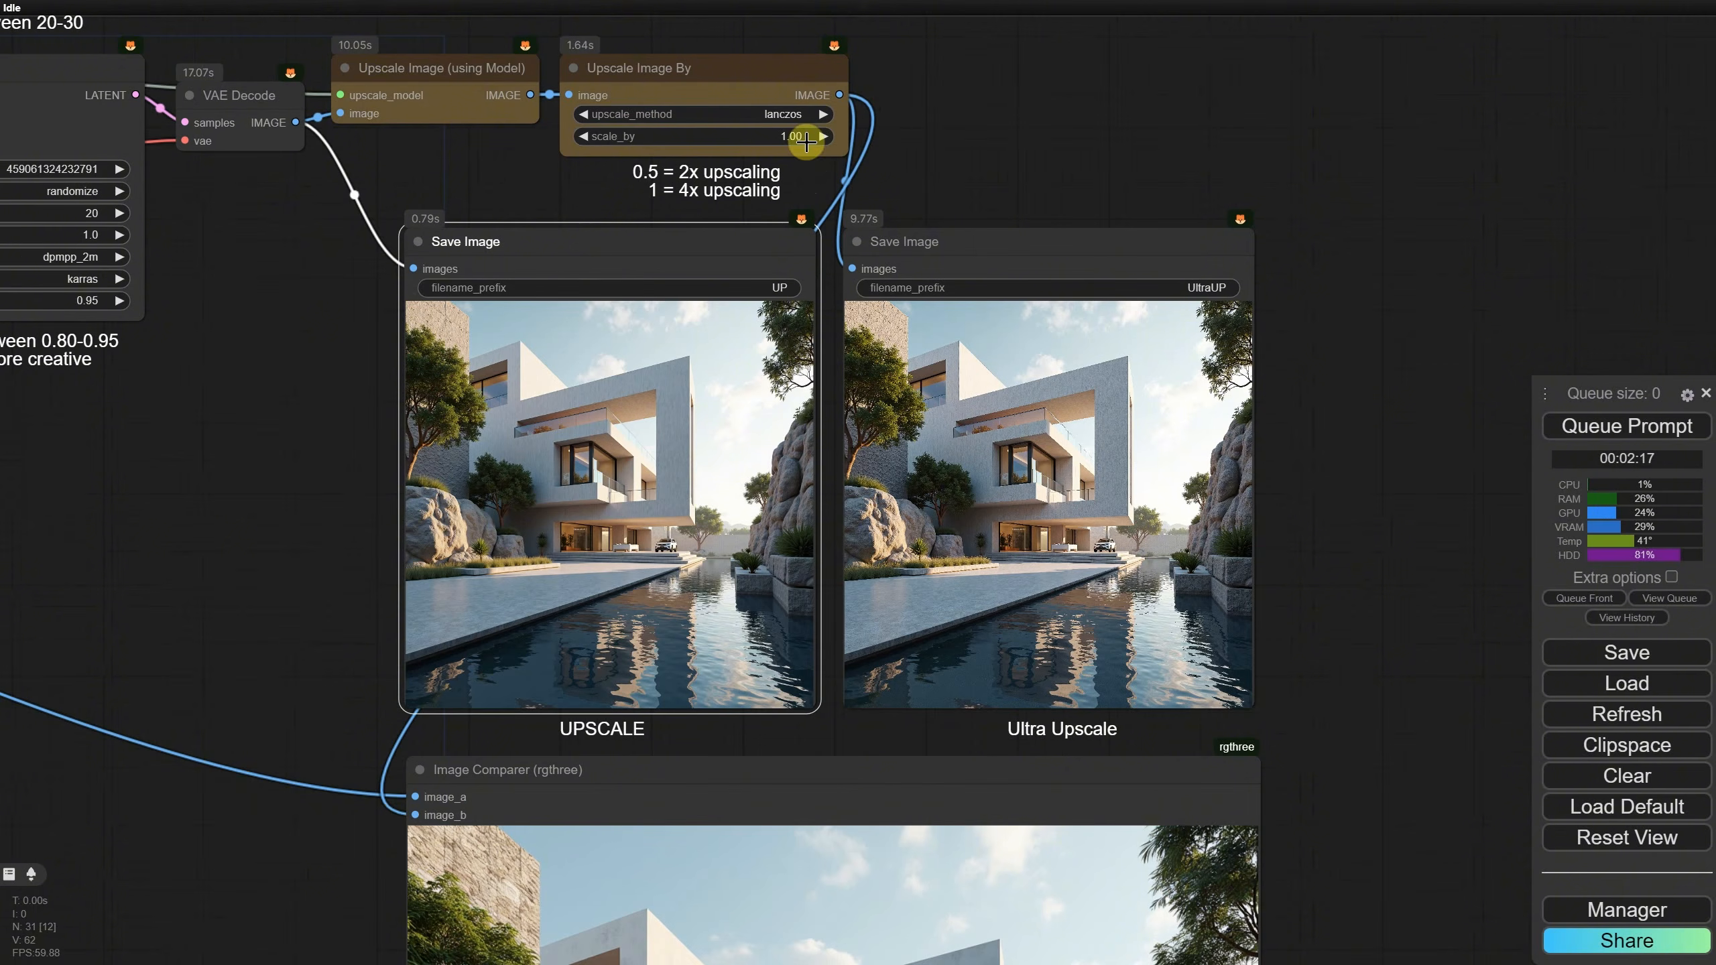
pyautogui.rightClick(952, 366)
pyautogui.click(992, 426)
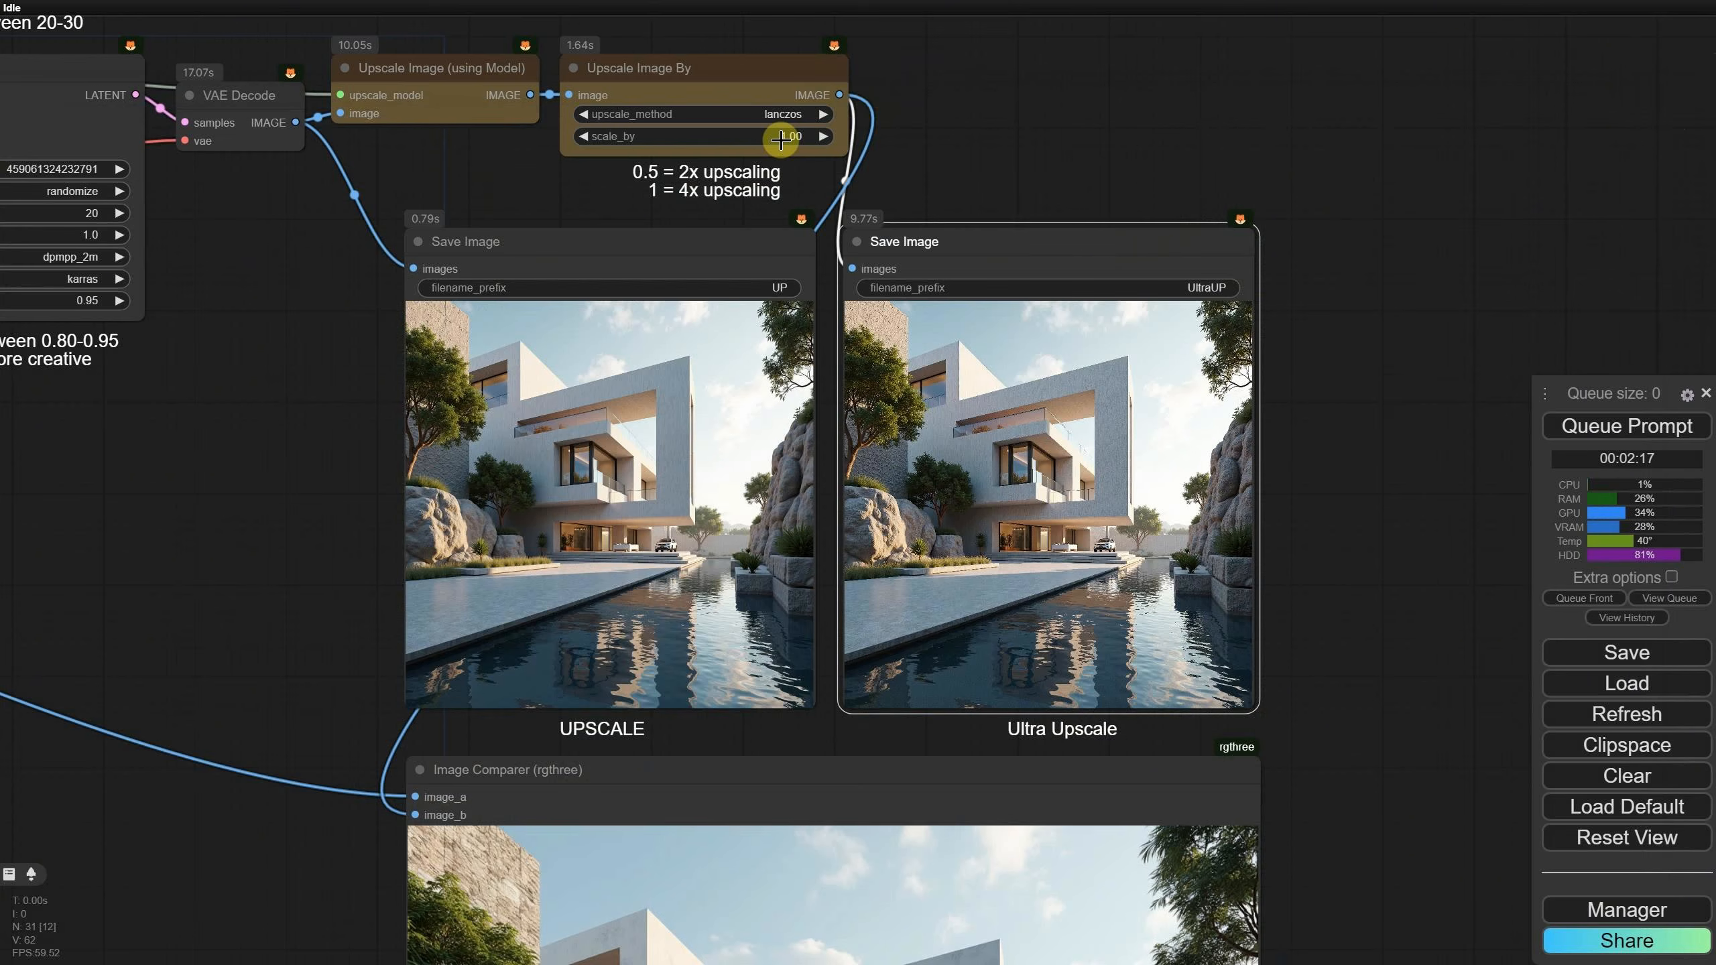
# Step: Set scale_by in the final Upscale Image By node to 0.50 and the Image Scale Down To Size size to 704
pyautogui.click(784, 138)
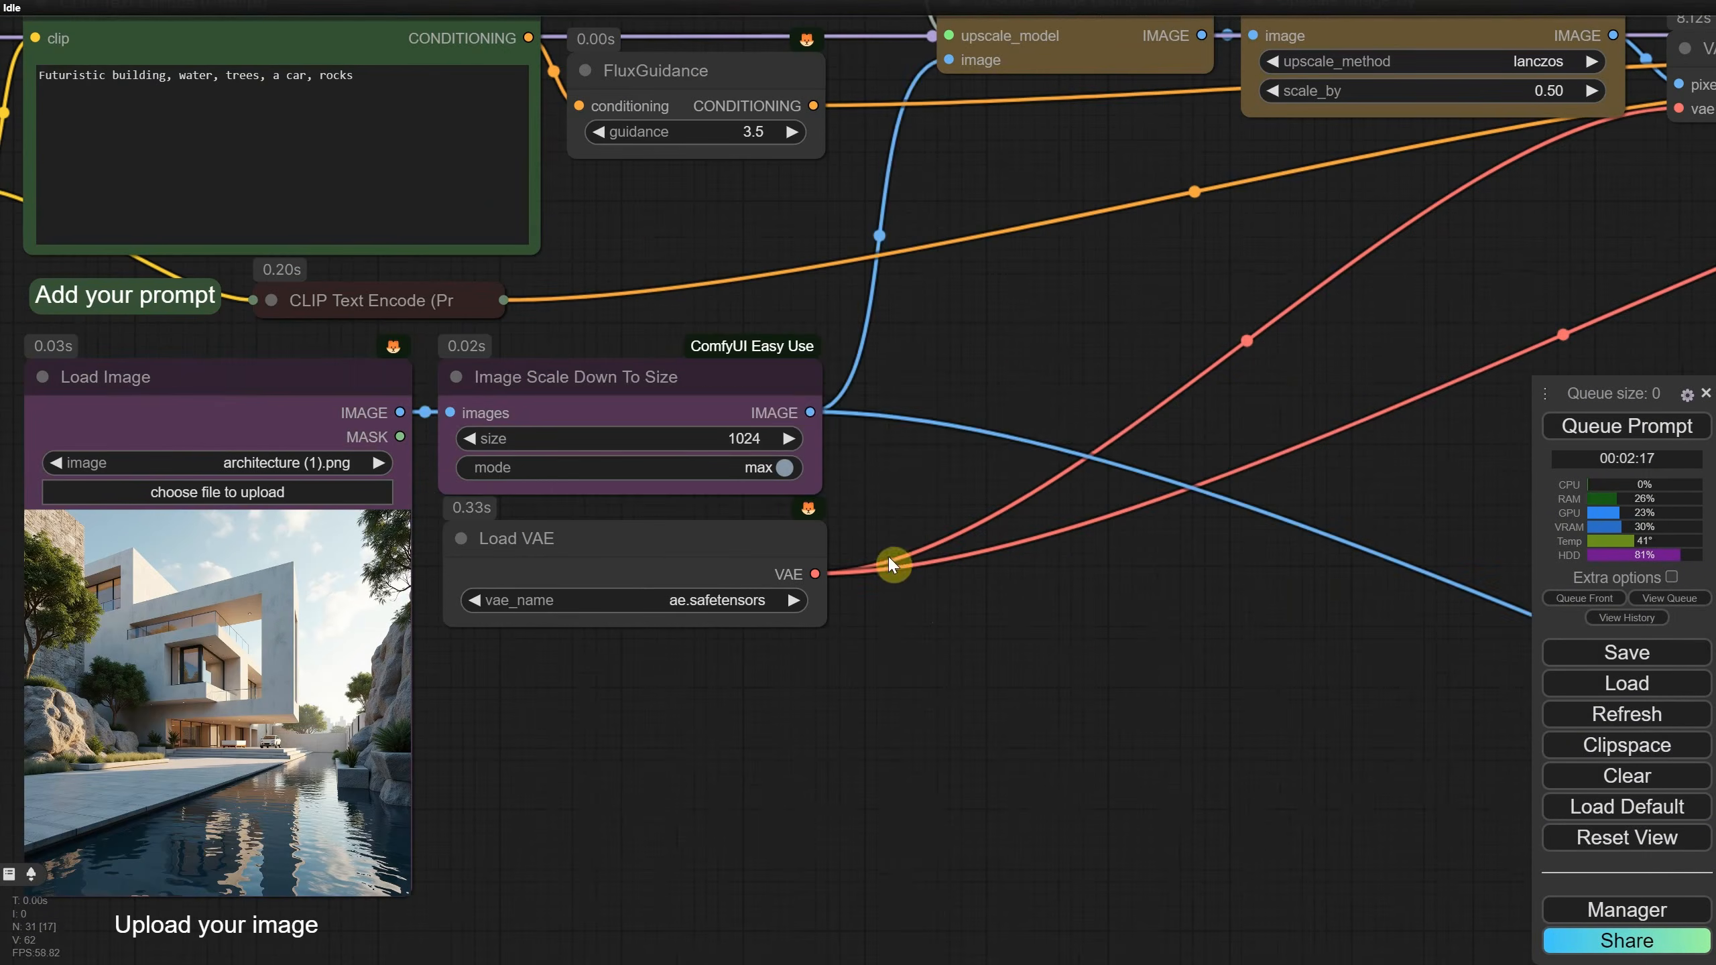
pyautogui.click(746, 438)
pyautogui.write('704')
pyautogui.press('Return')
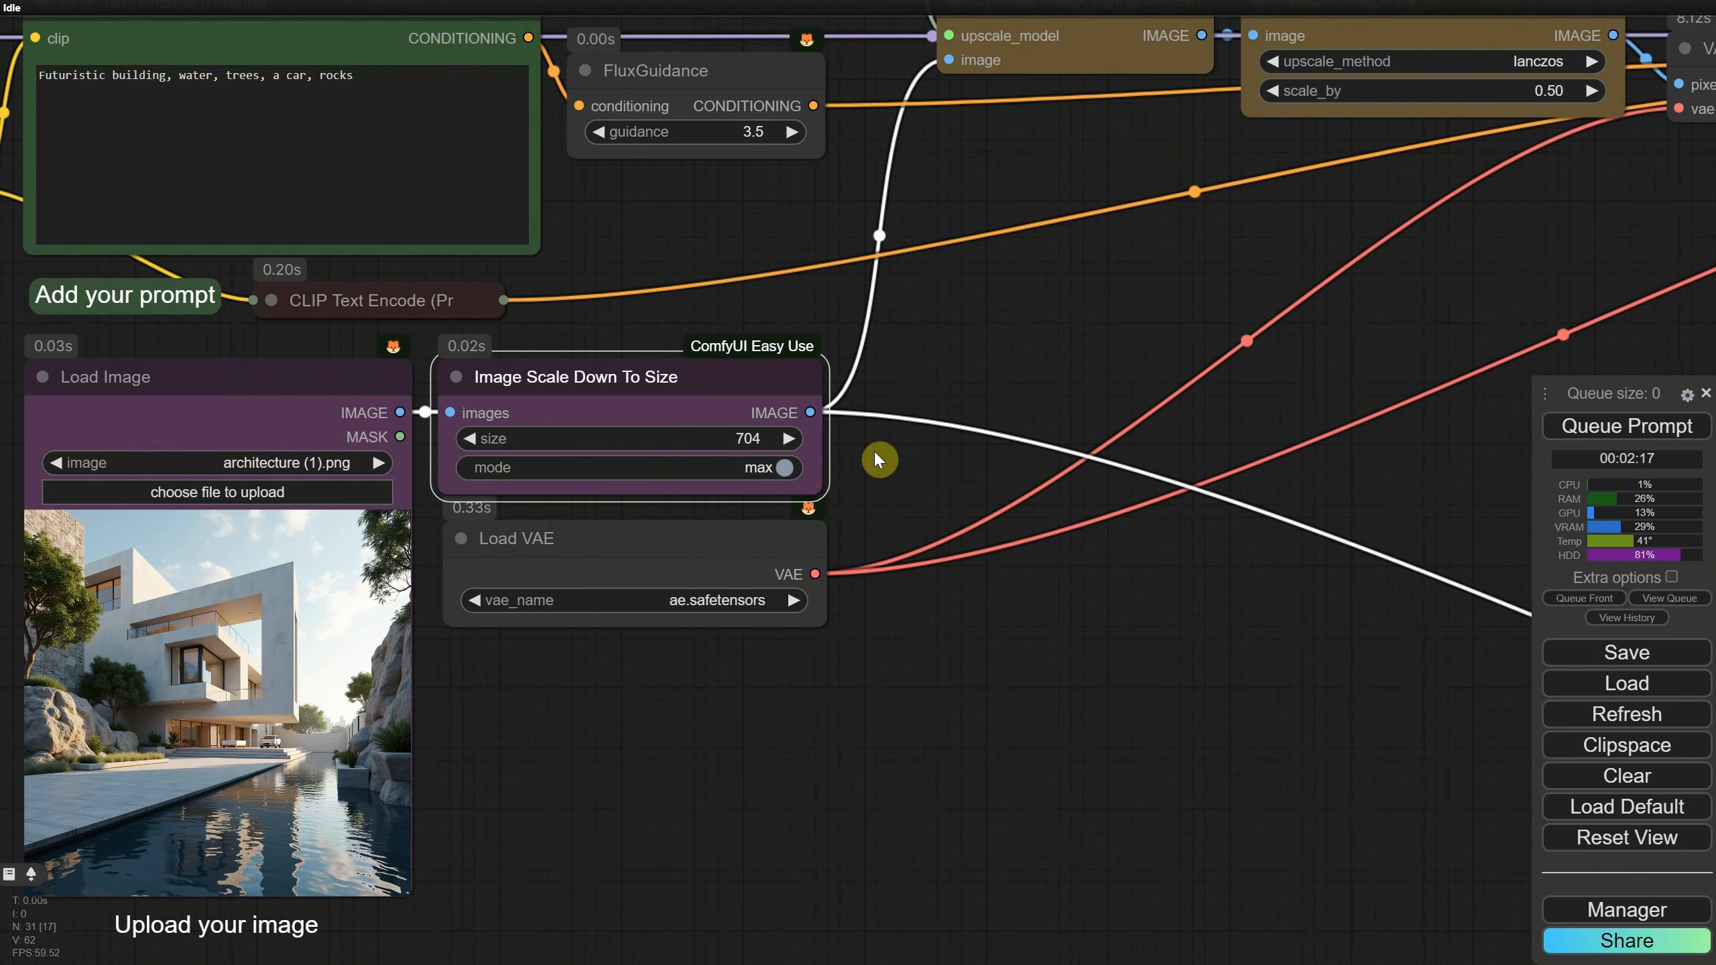
# Step: Set the KSampler denoise to 0.8
pyautogui.scroll(-4, 925, 527)
pyautogui.moveTo(1317, 621); pyautogui.dragTo(527, 541)
pyautogui.scroll(-5, 561, 520)
pyautogui.scroll(5, 851, 463)
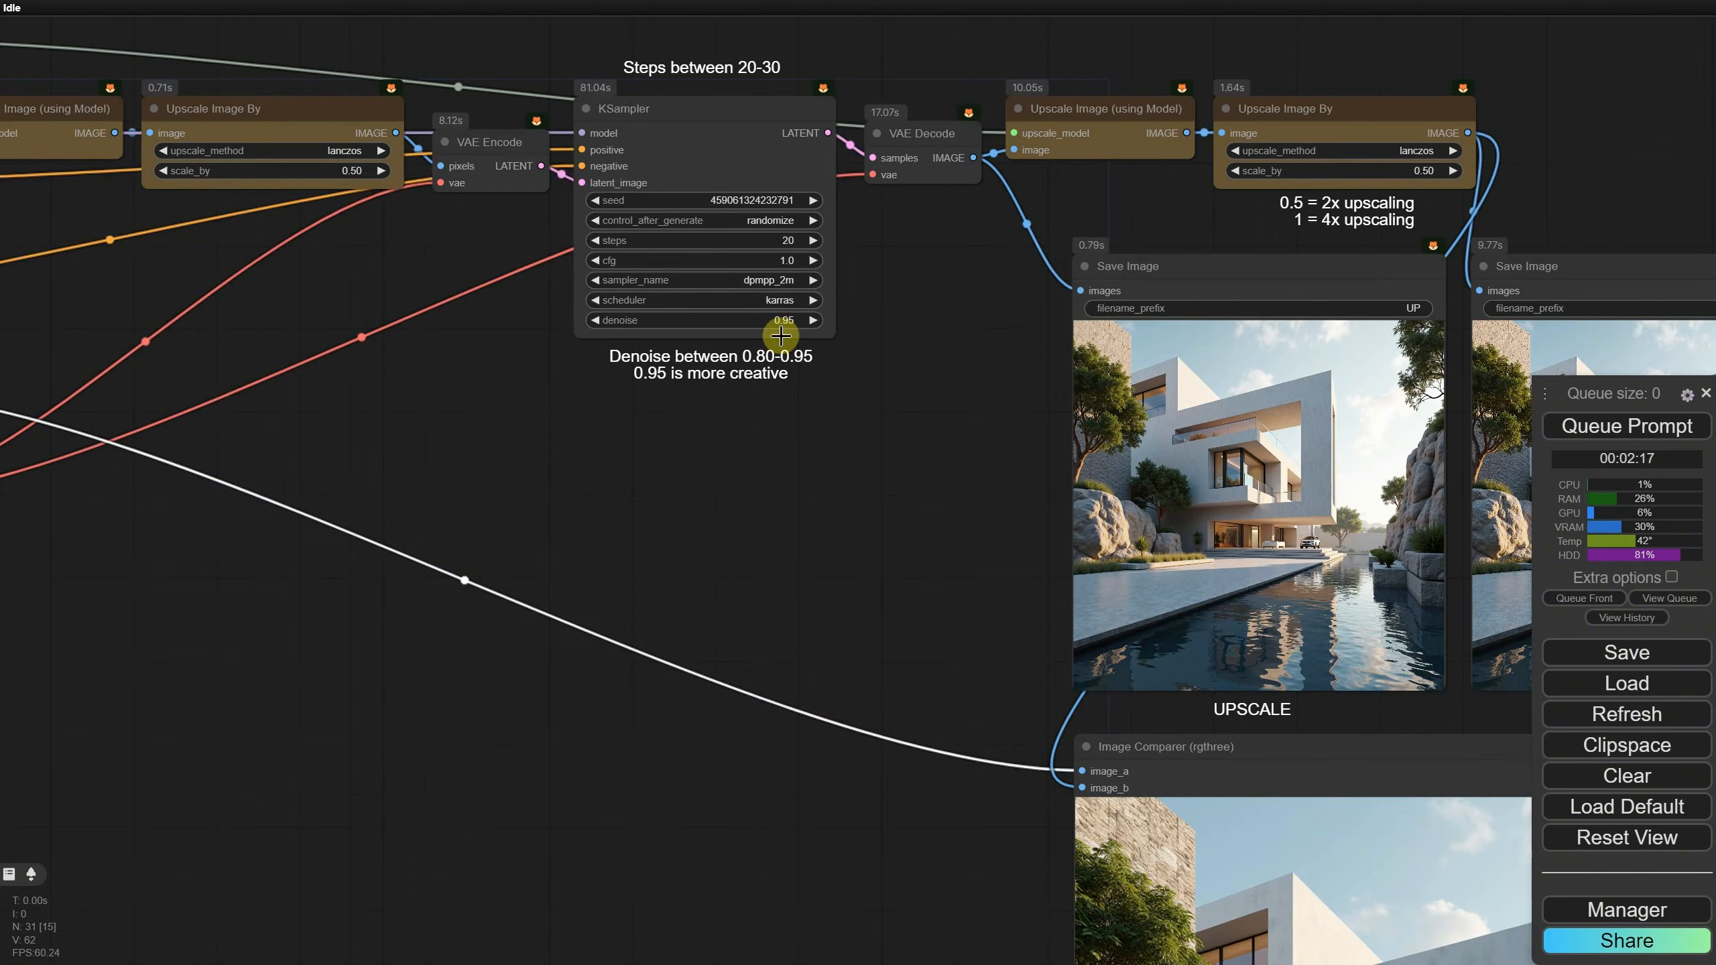
pyautogui.click(782, 318)
pyautogui.write('0.8')
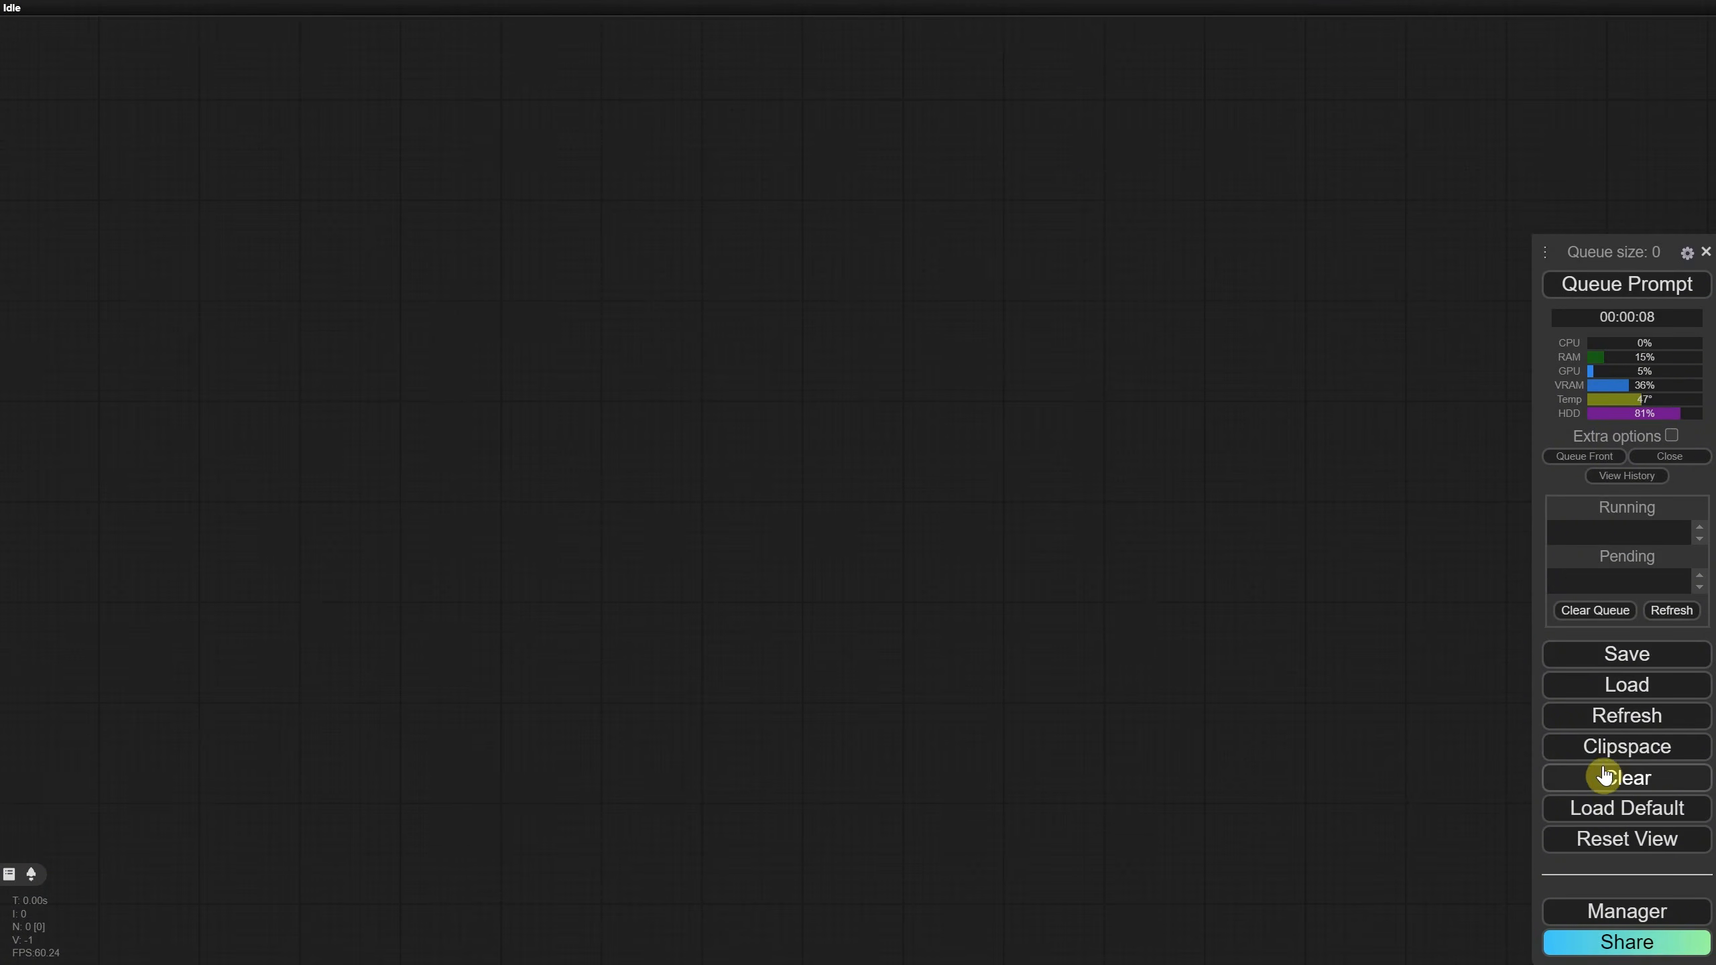
# Step: Clear the workflow and place an Upscale Image (using Model) node on the empty canvas
pyautogui.click(1602, 781)
pyautogui.click(952, 98)
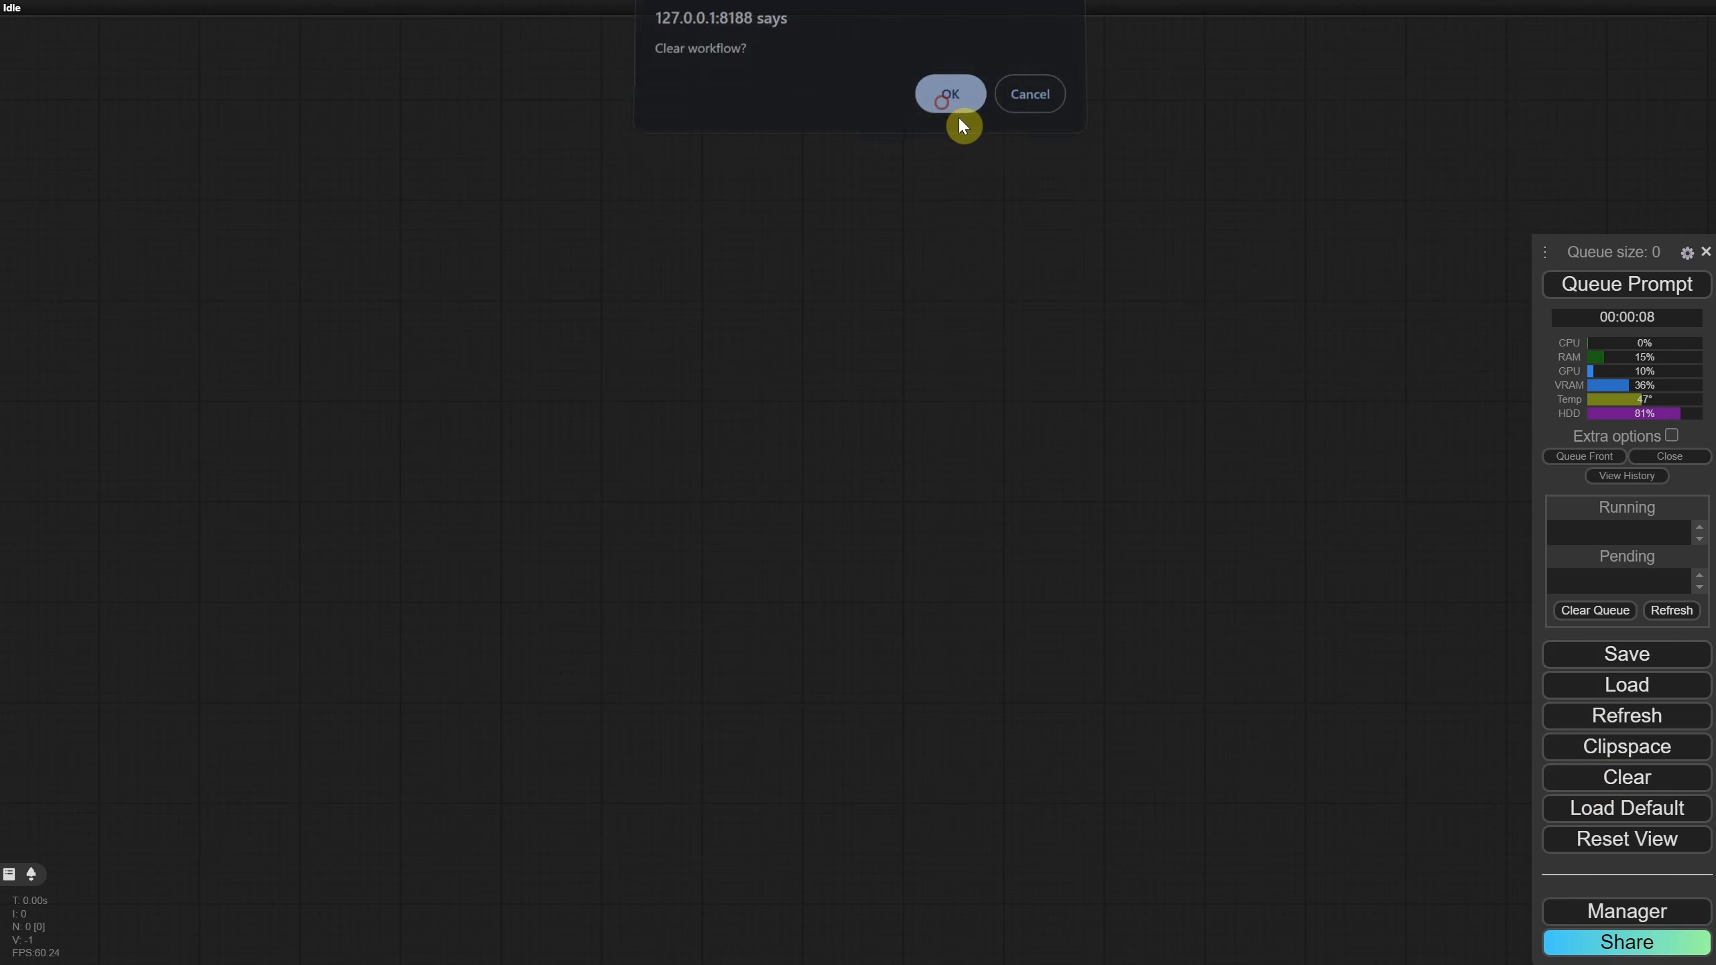
pyautogui.doubleClick(919, 242)
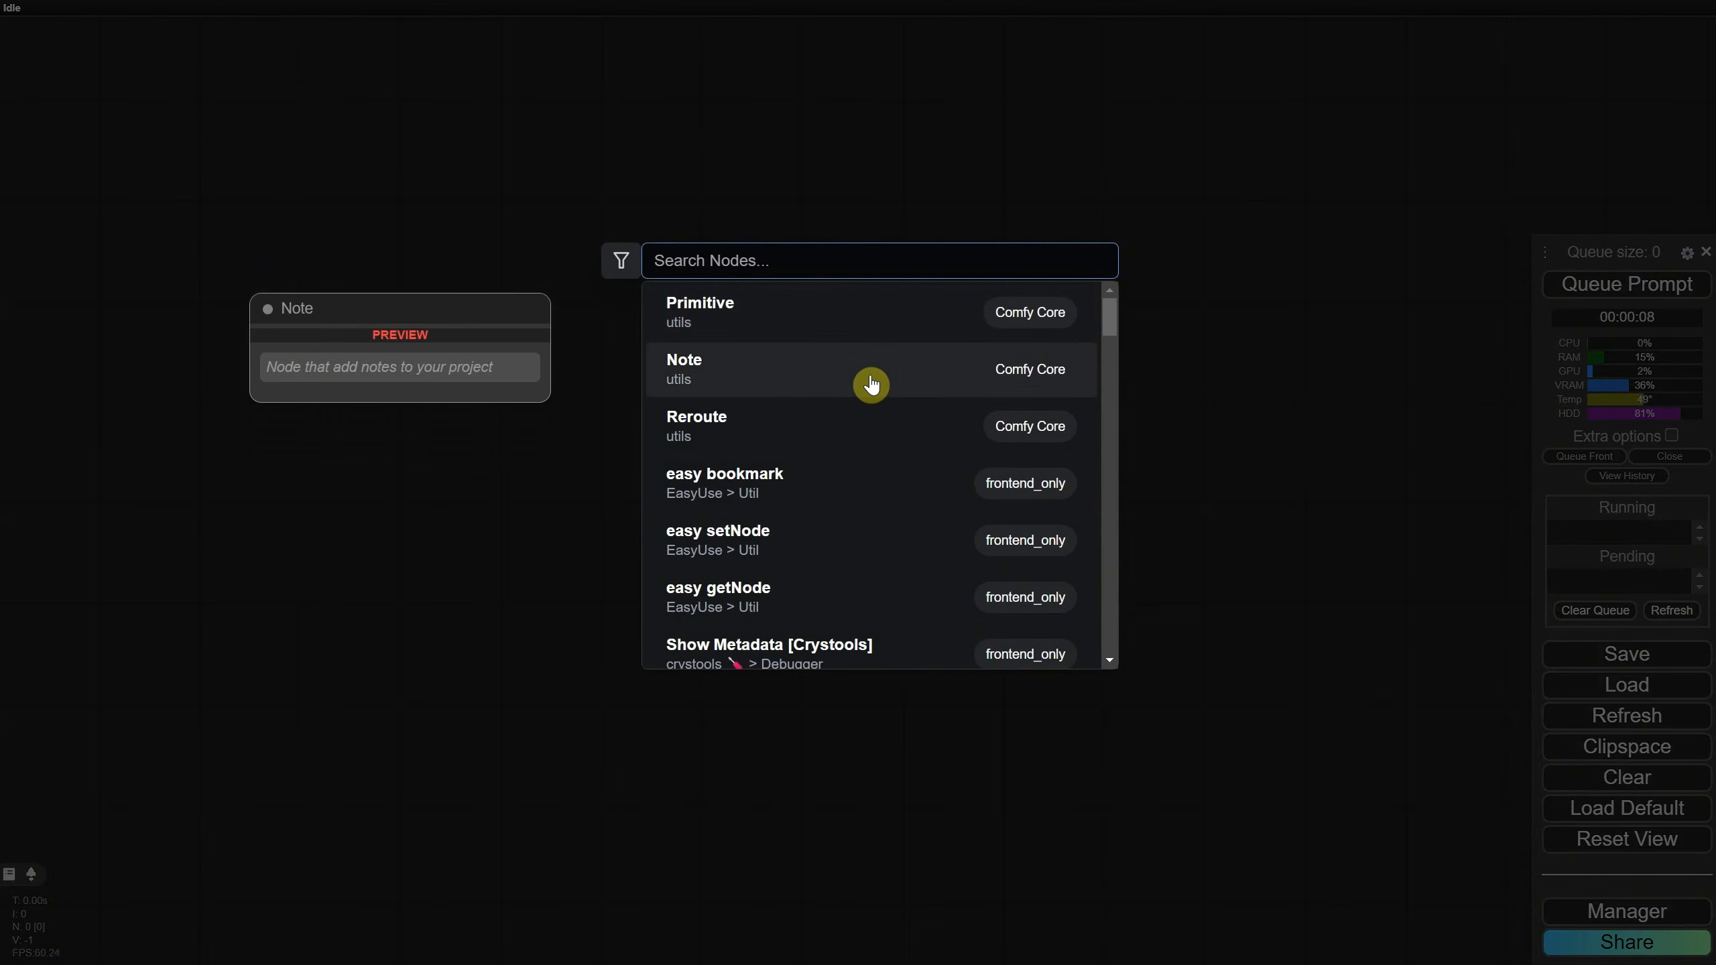
pyautogui.write('upscale ')
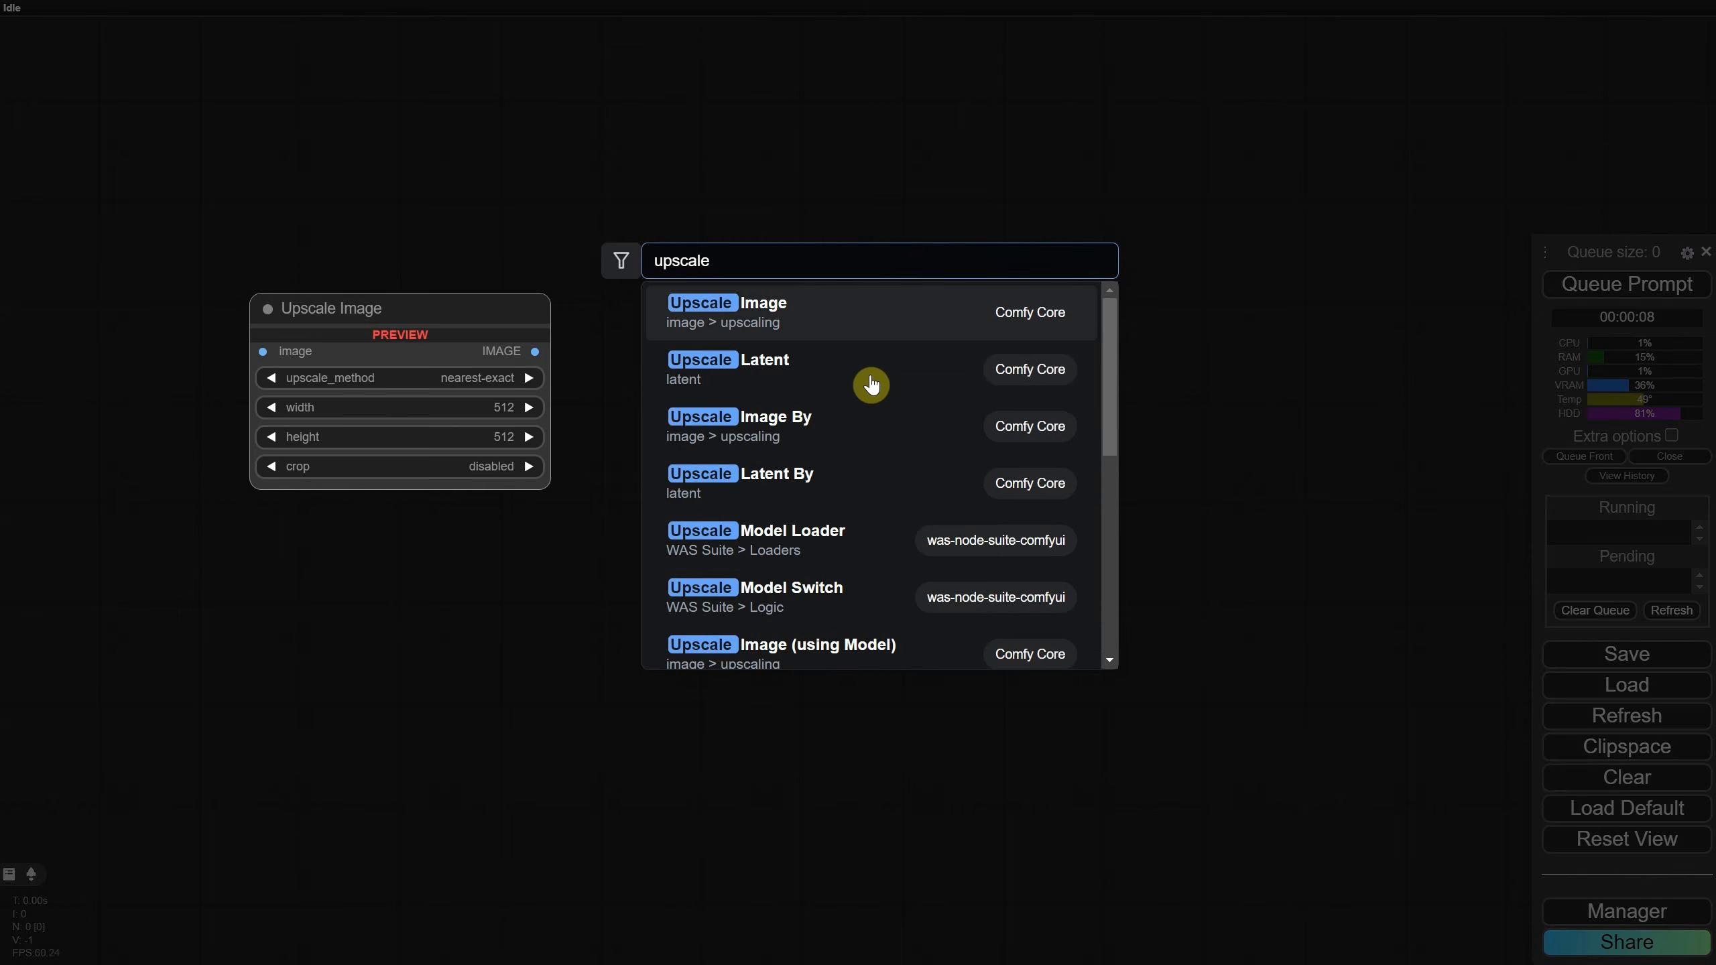
pyautogui.write('wi')
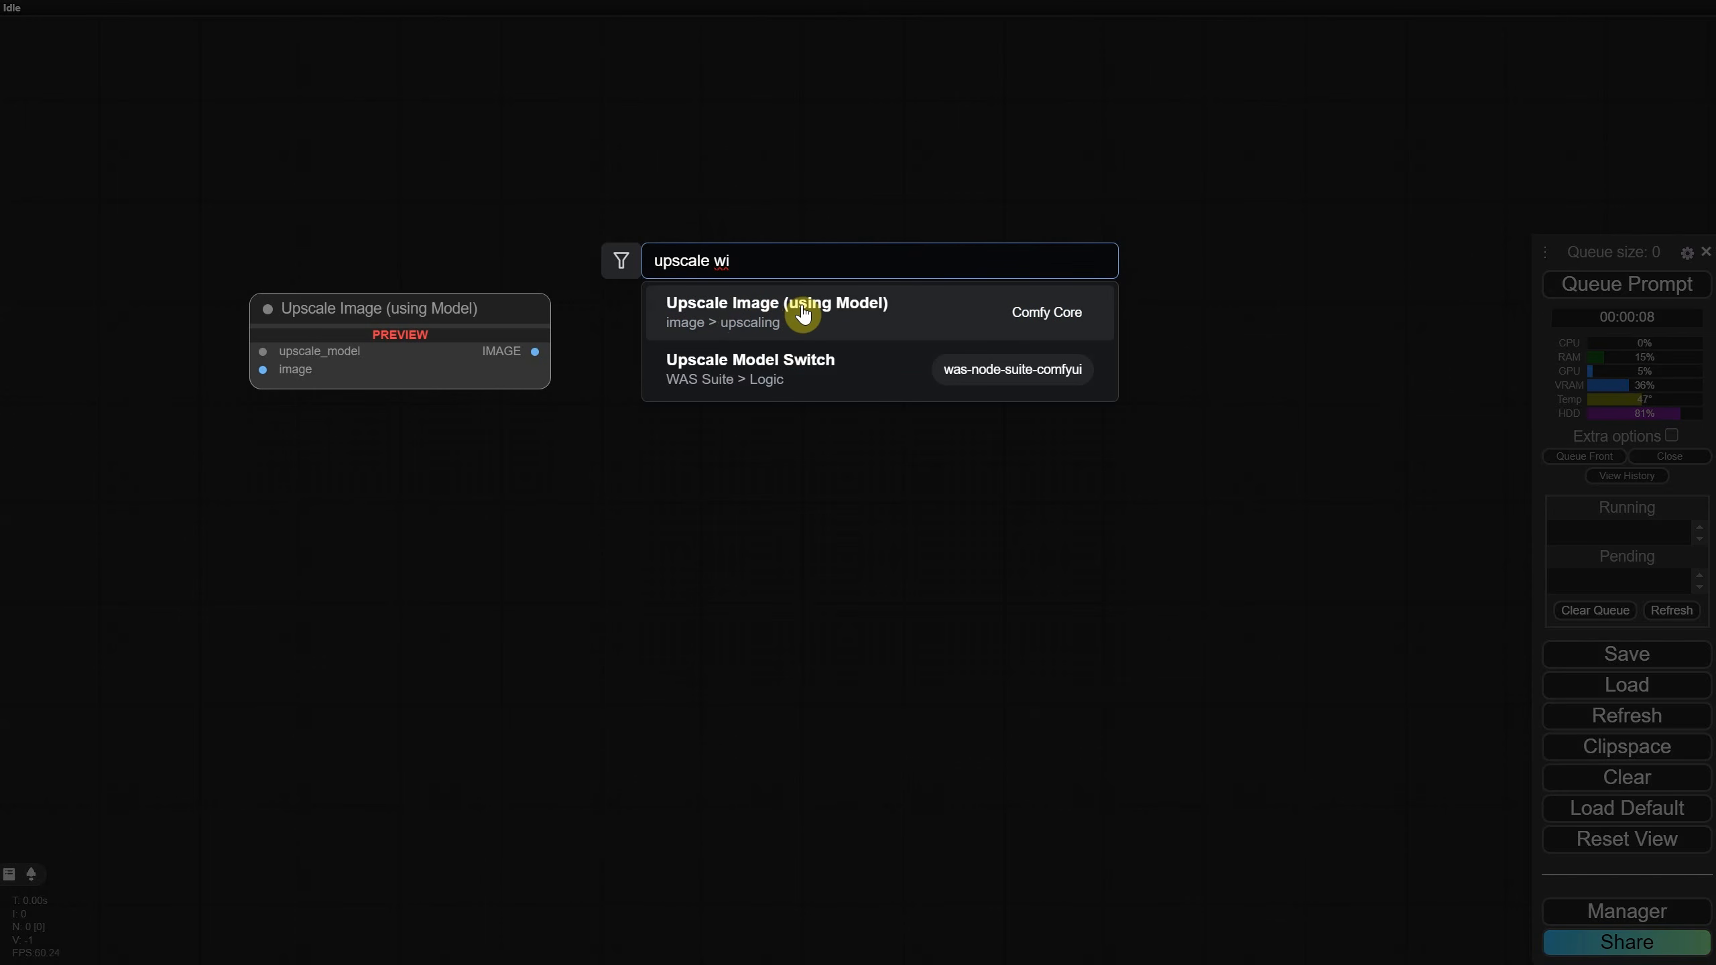
pyautogui.click(803, 315)
pyautogui.moveTo(1011, 368); pyautogui.dragTo(732, 336)
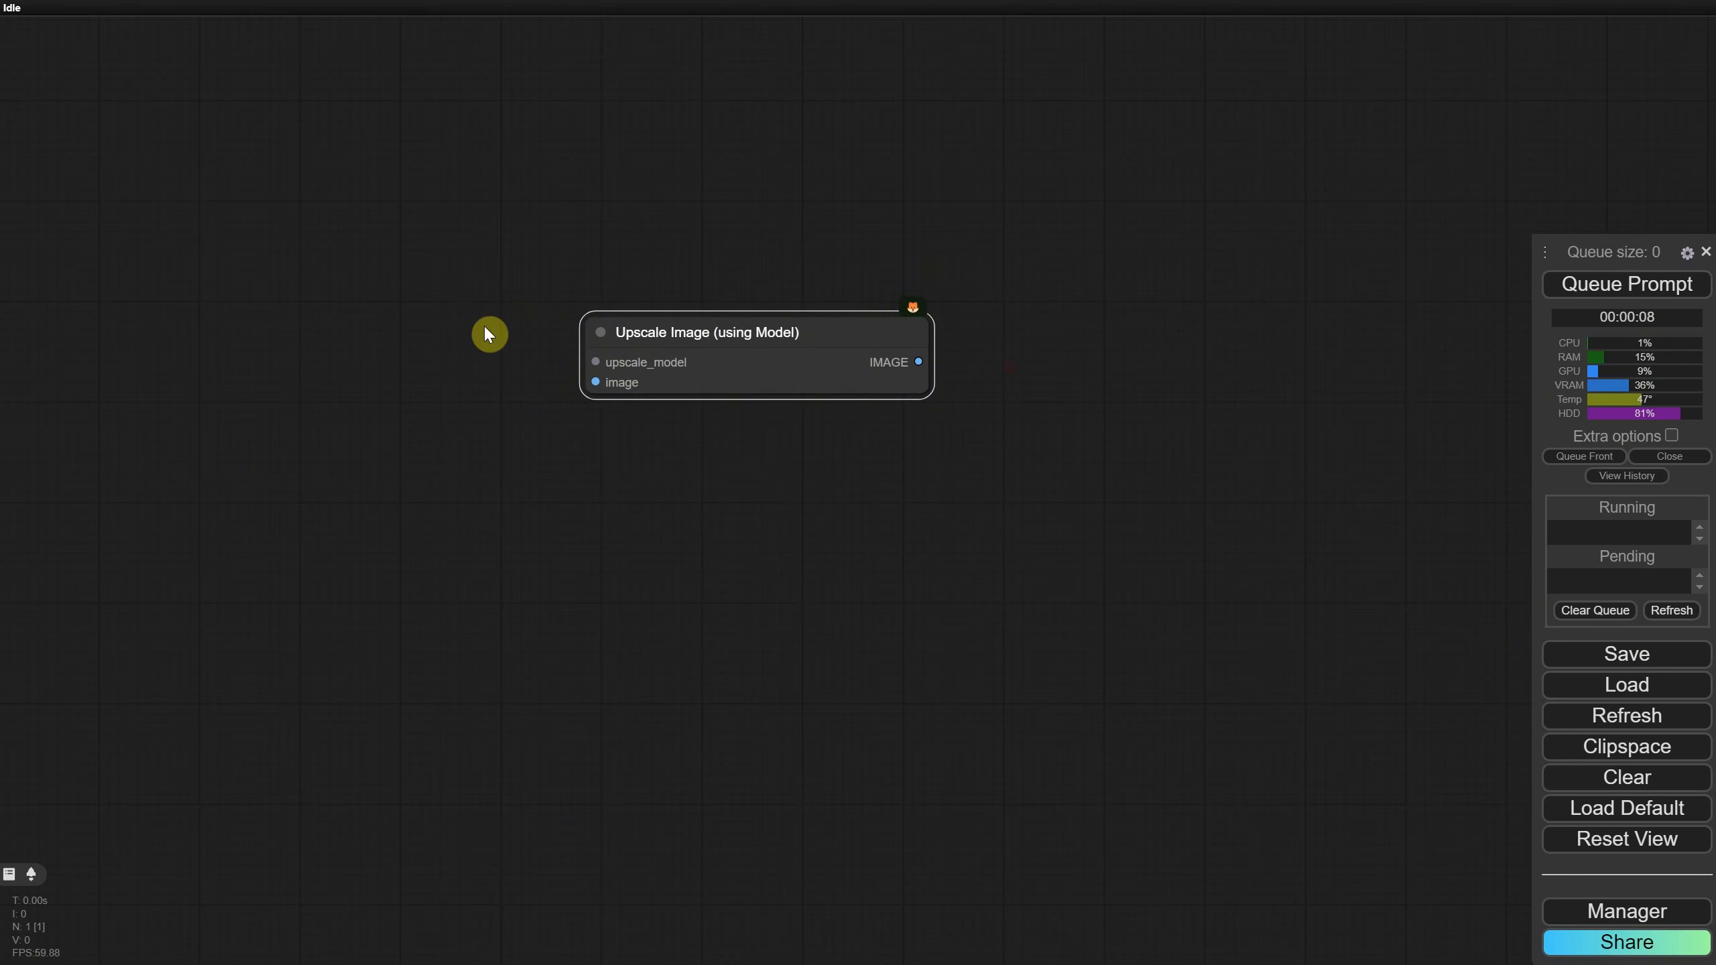
# Step: Add a Load Upscale Model node feeding the upscale_model input and select the 4x_NMKD-Siax_200k.pth model
pyautogui.moveTo(595, 363); pyautogui.dragTo(429, 348)
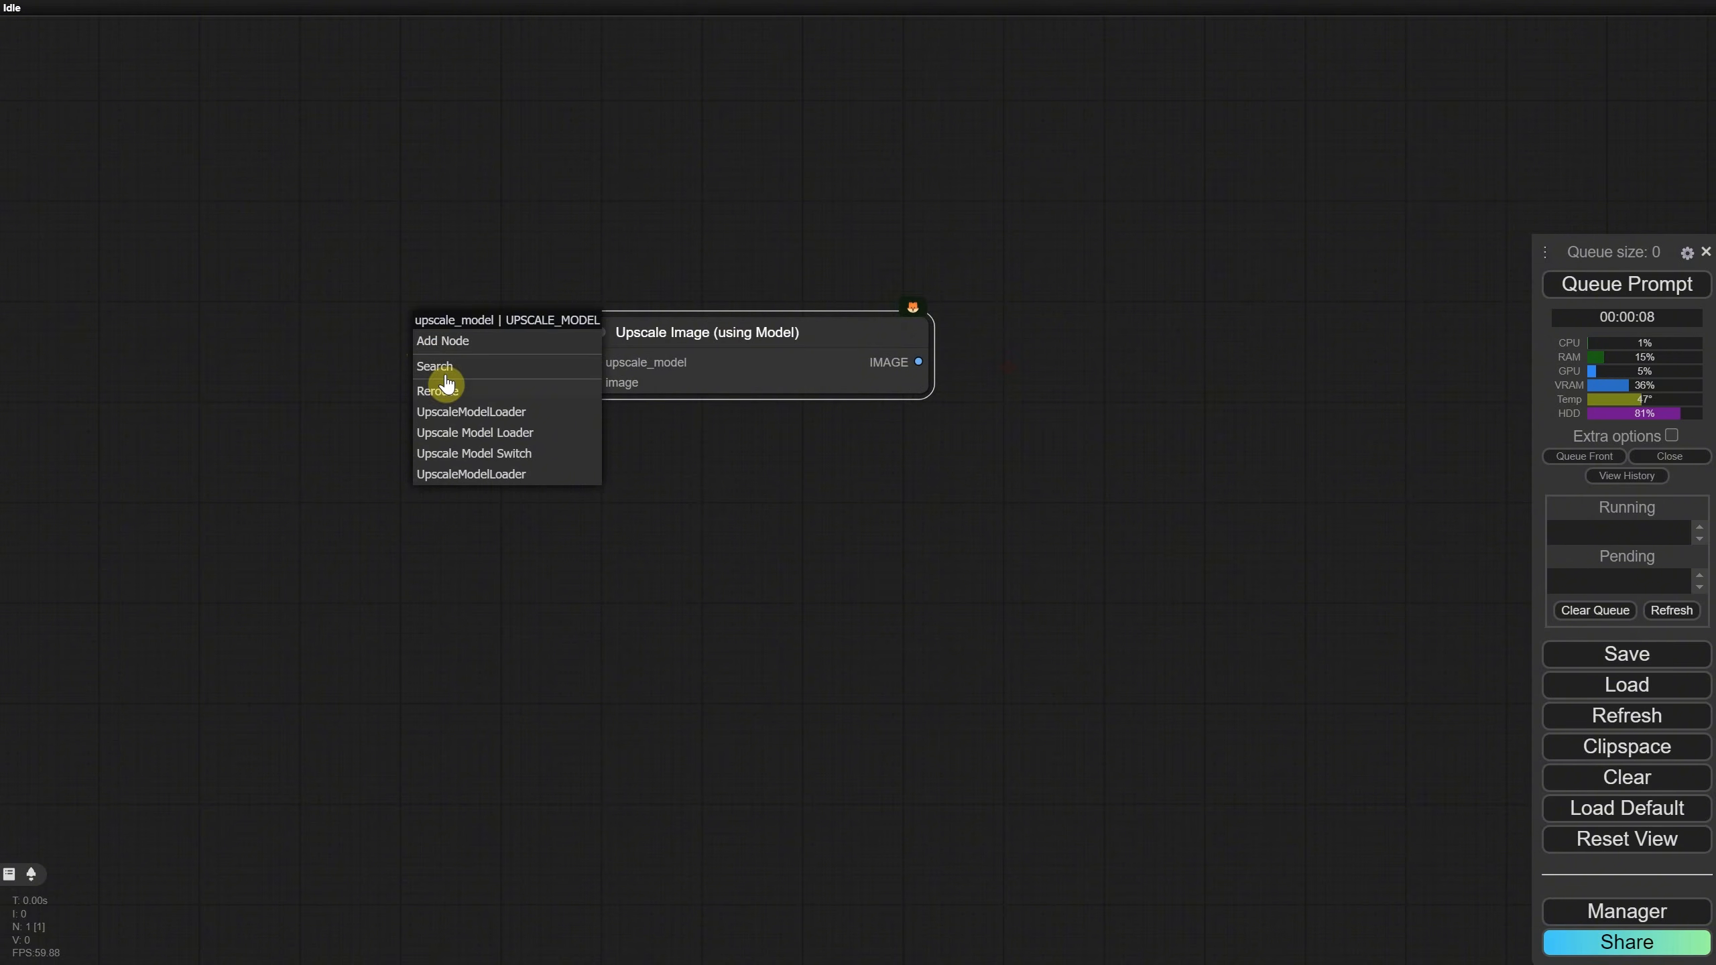
pyautogui.click(442, 411)
pyautogui.moveTo(526, 354); pyautogui.dragTo(358, 318)
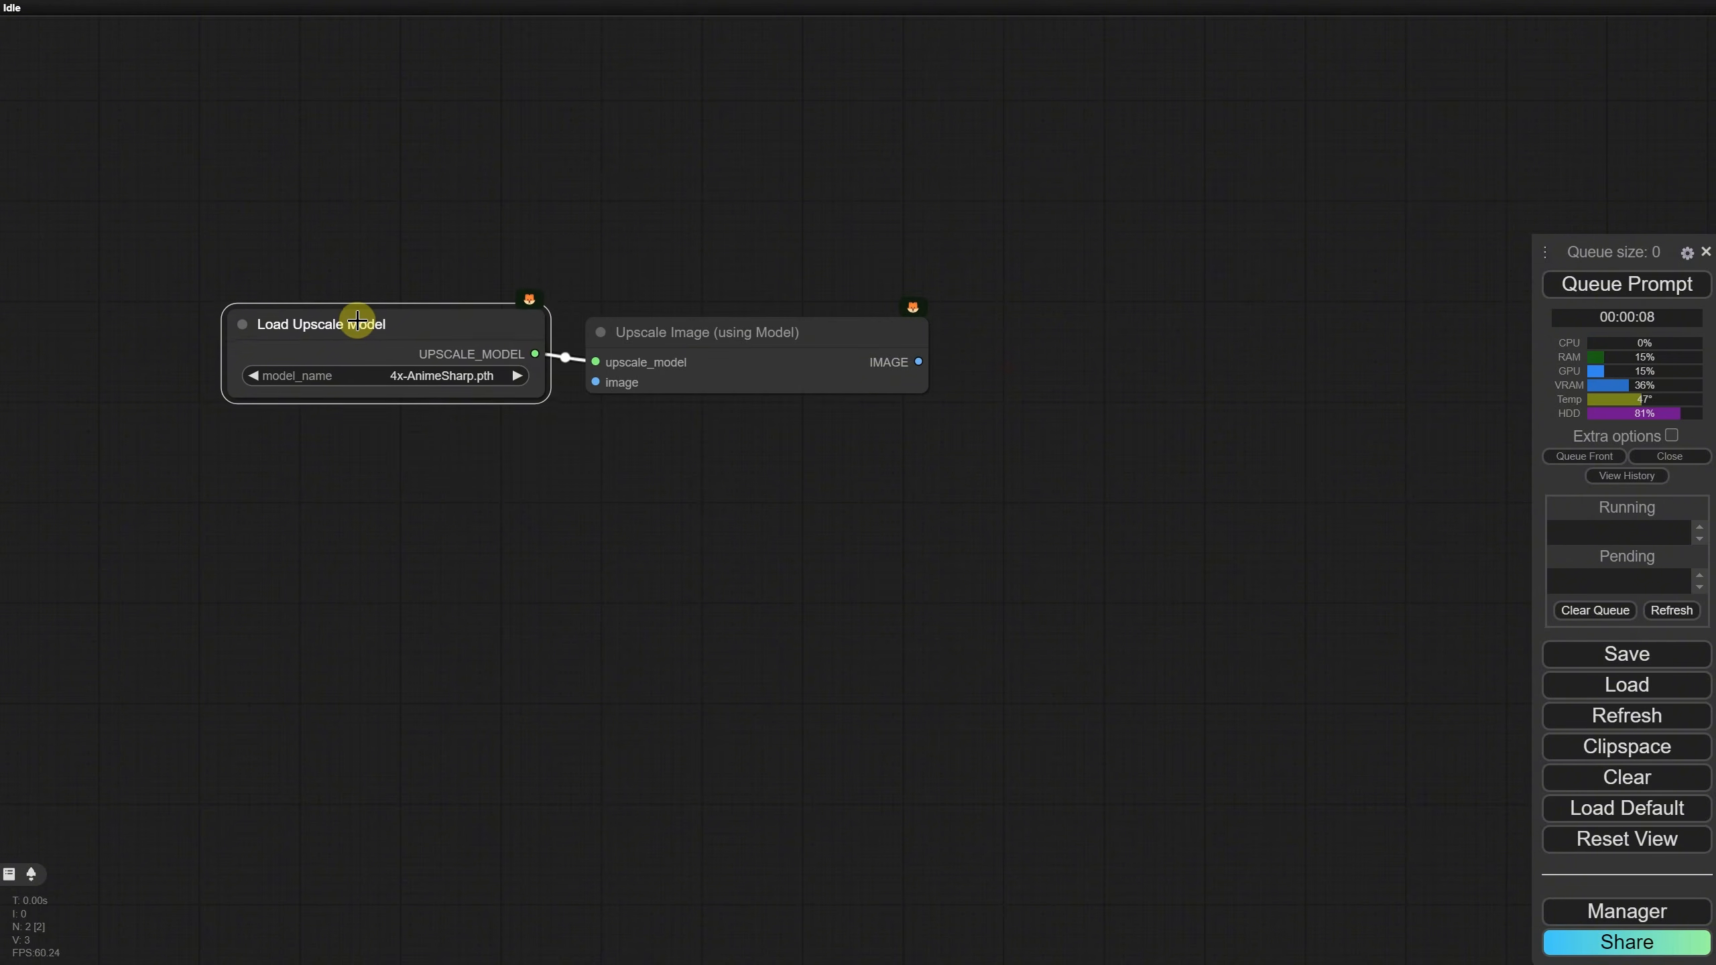
pyautogui.click(385, 376)
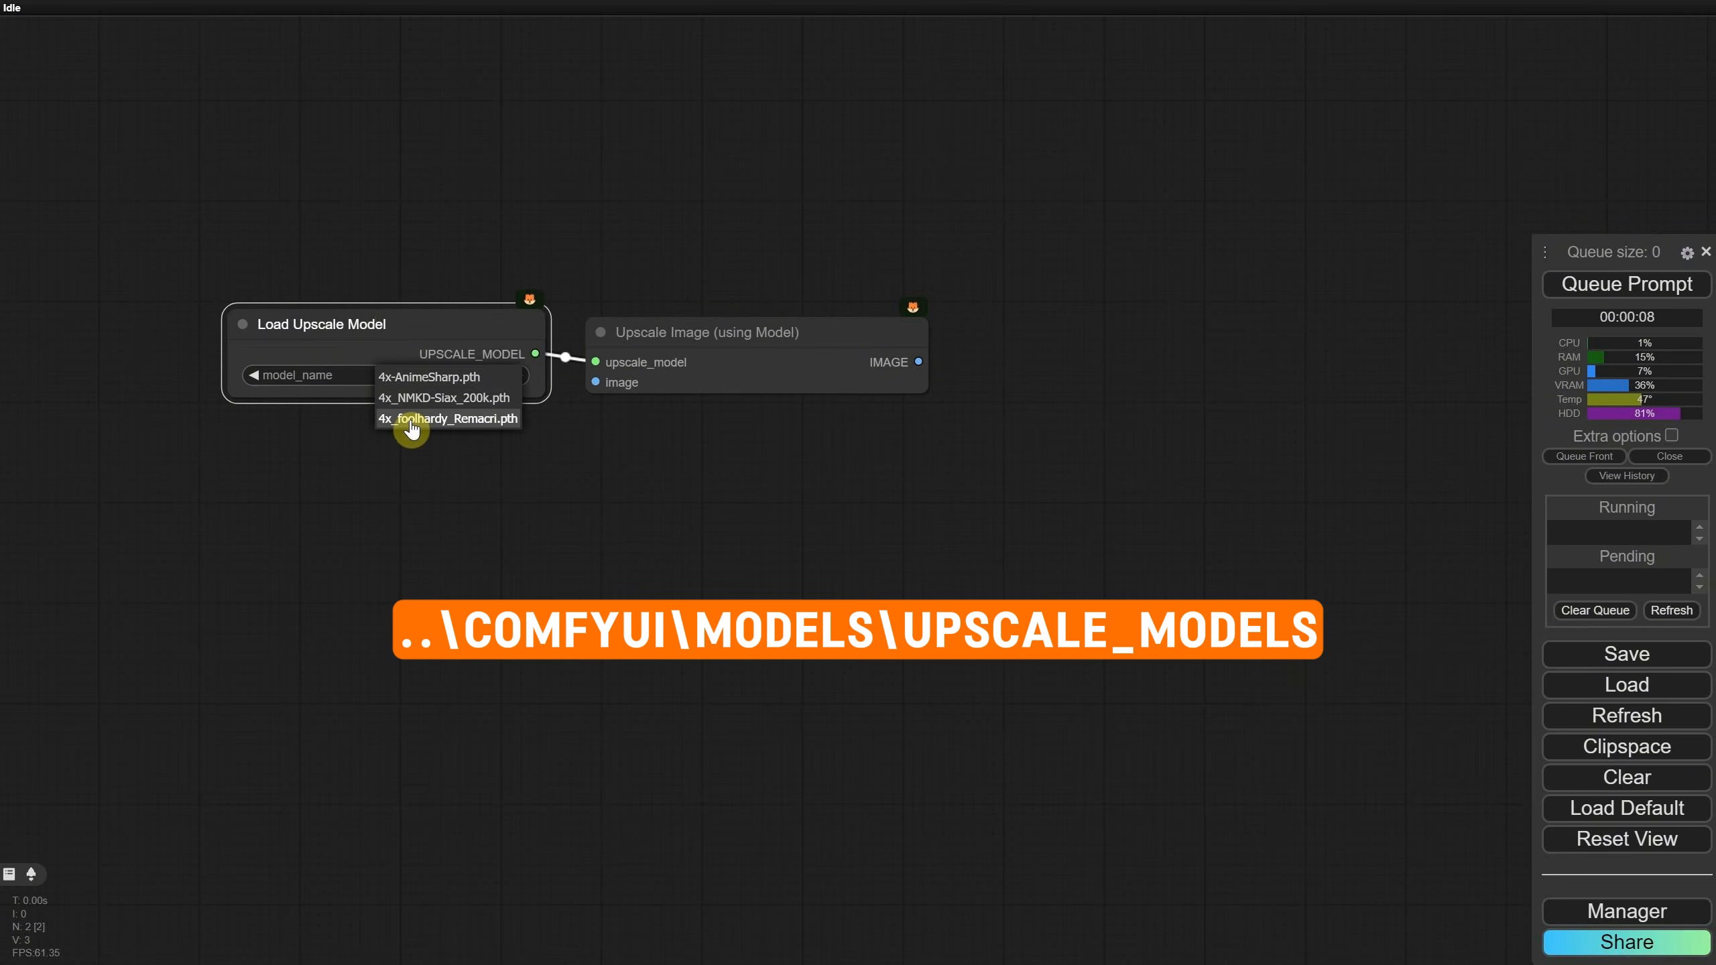
pyautogui.click(419, 397)
pyautogui.moveTo(437, 333); pyautogui.dragTo(438, 336)
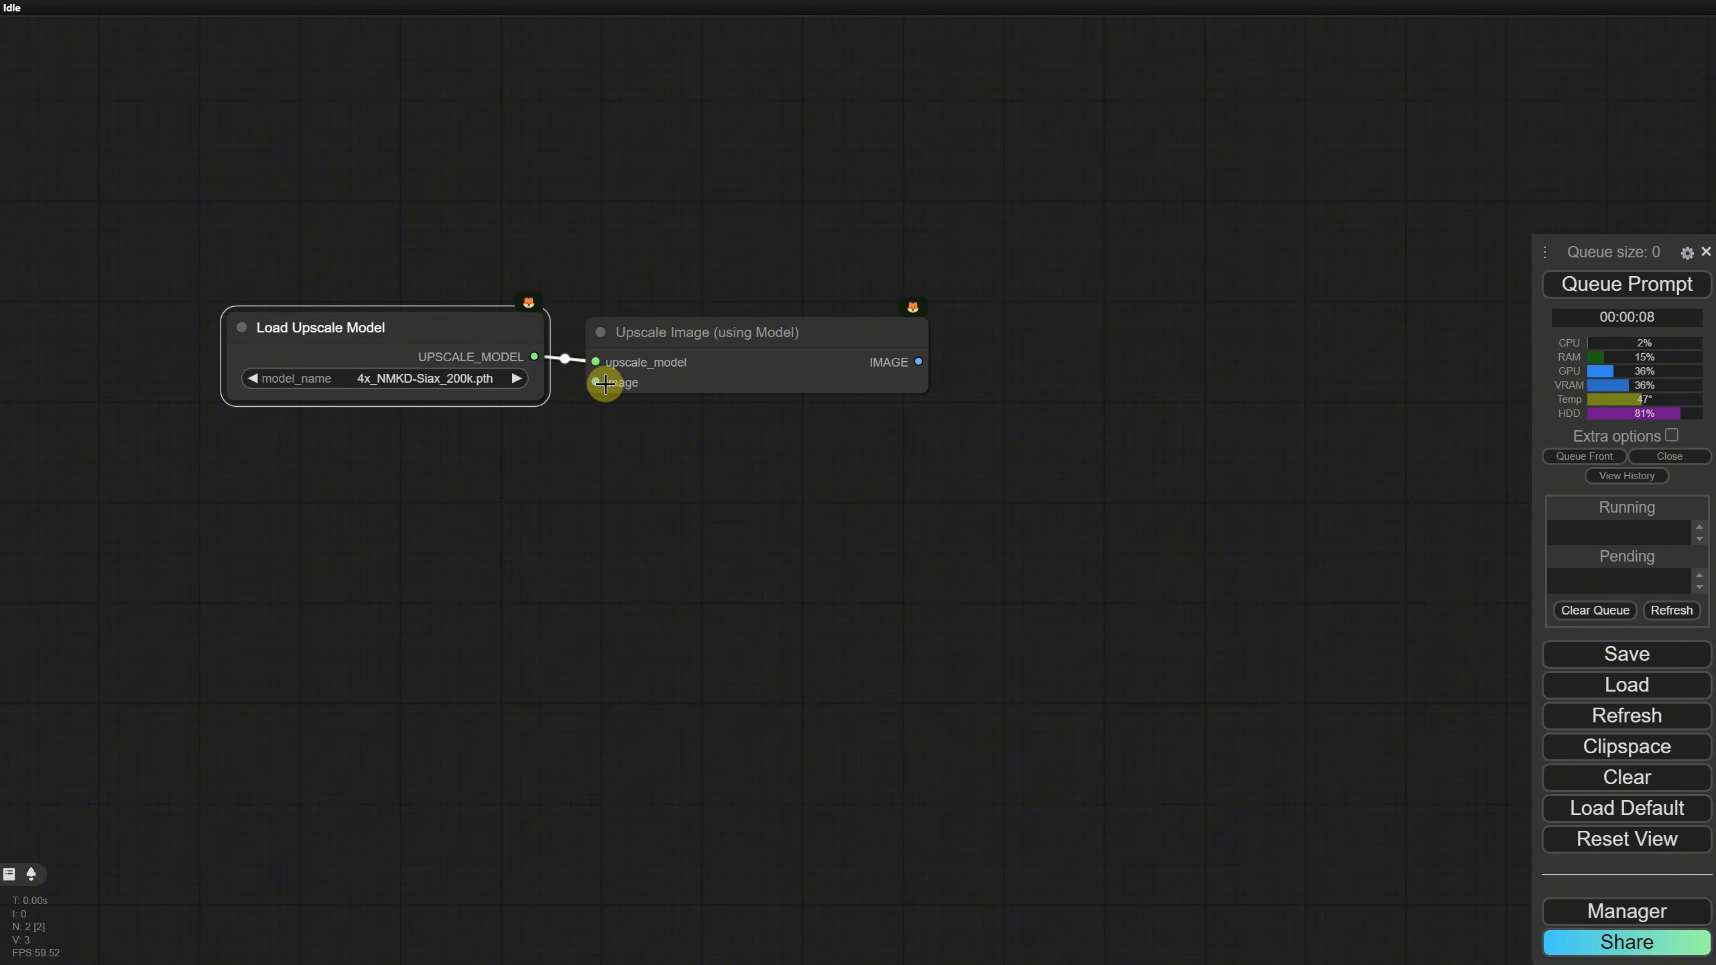
# Step: Add a Load Image node feeding the image input, place it below Load Upscale Model, and load PortraitWoman.png
pyautogui.moveTo(517, 486); pyautogui.dragTo(518, 489)
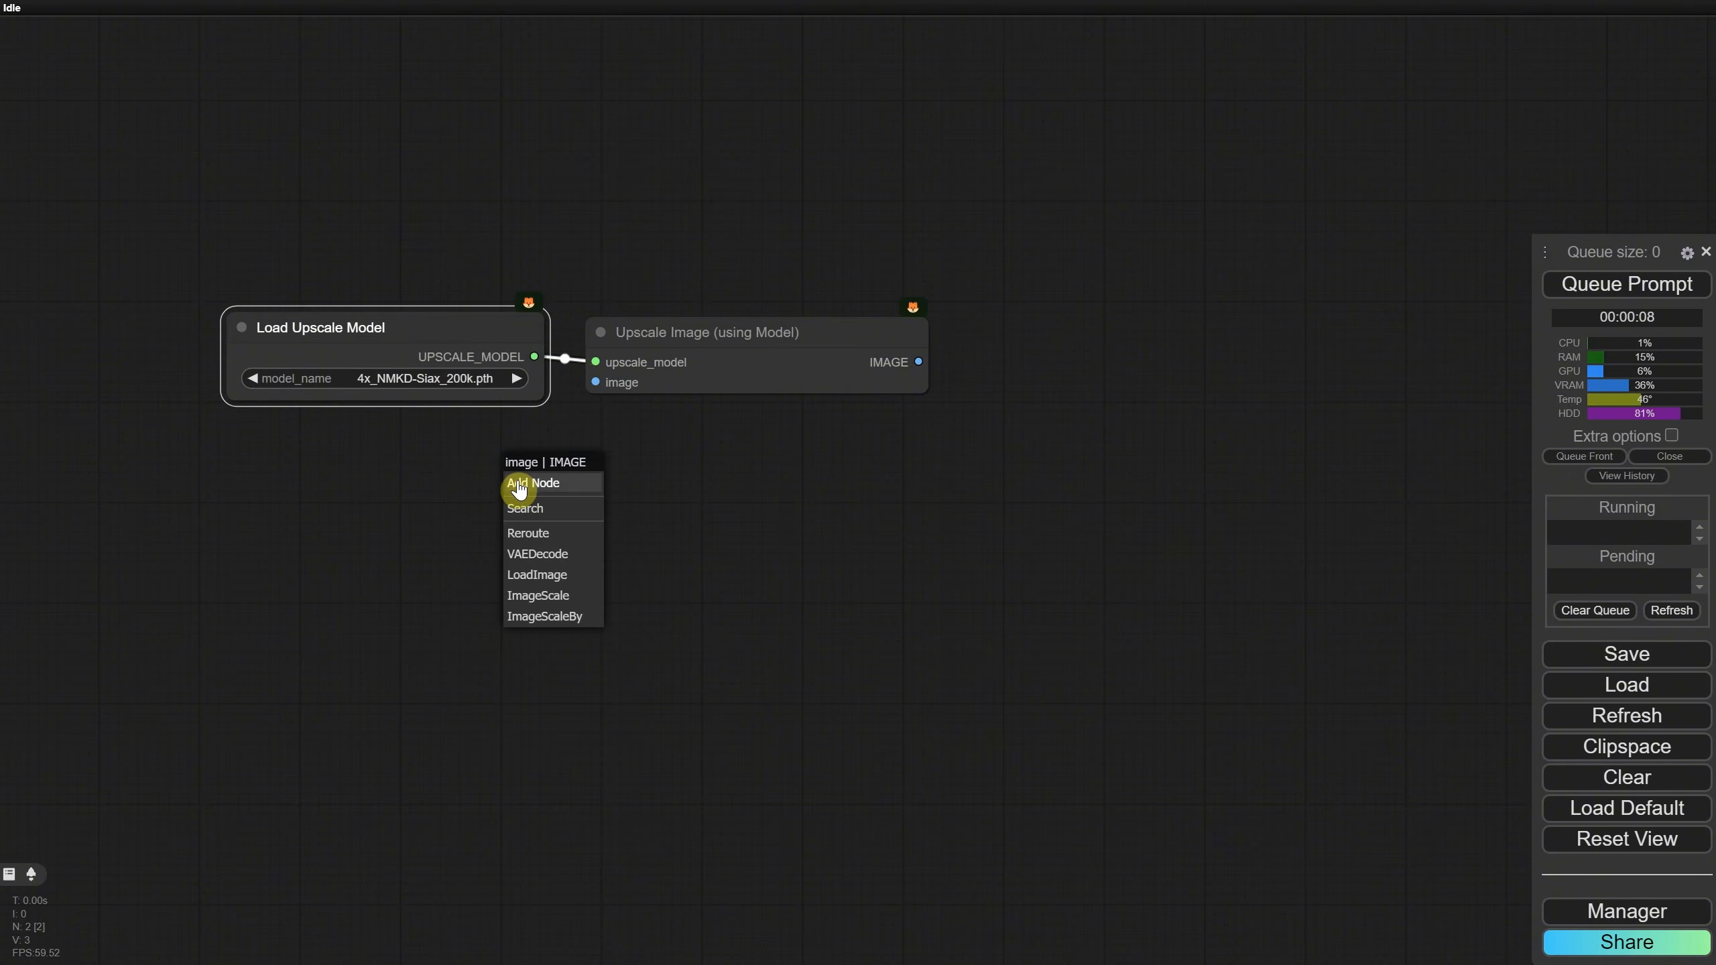
pyautogui.click(530, 574)
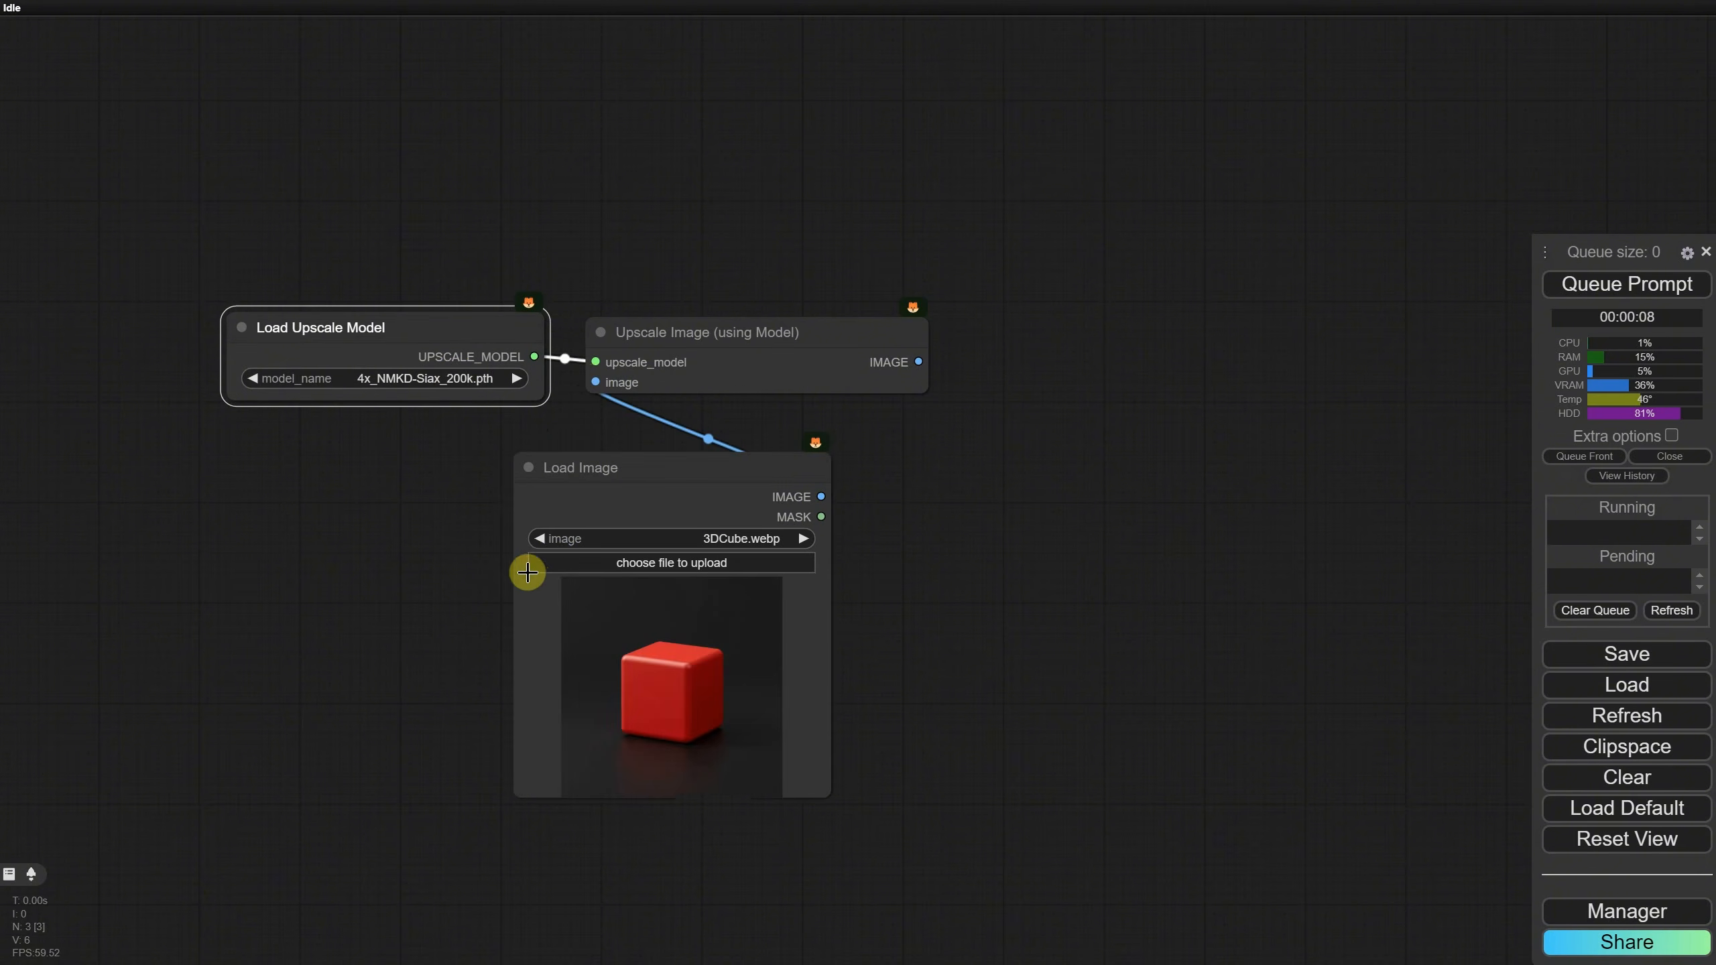
pyautogui.moveTo(662, 460); pyautogui.dragTo(375, 429)
pyautogui.click(443, 531)
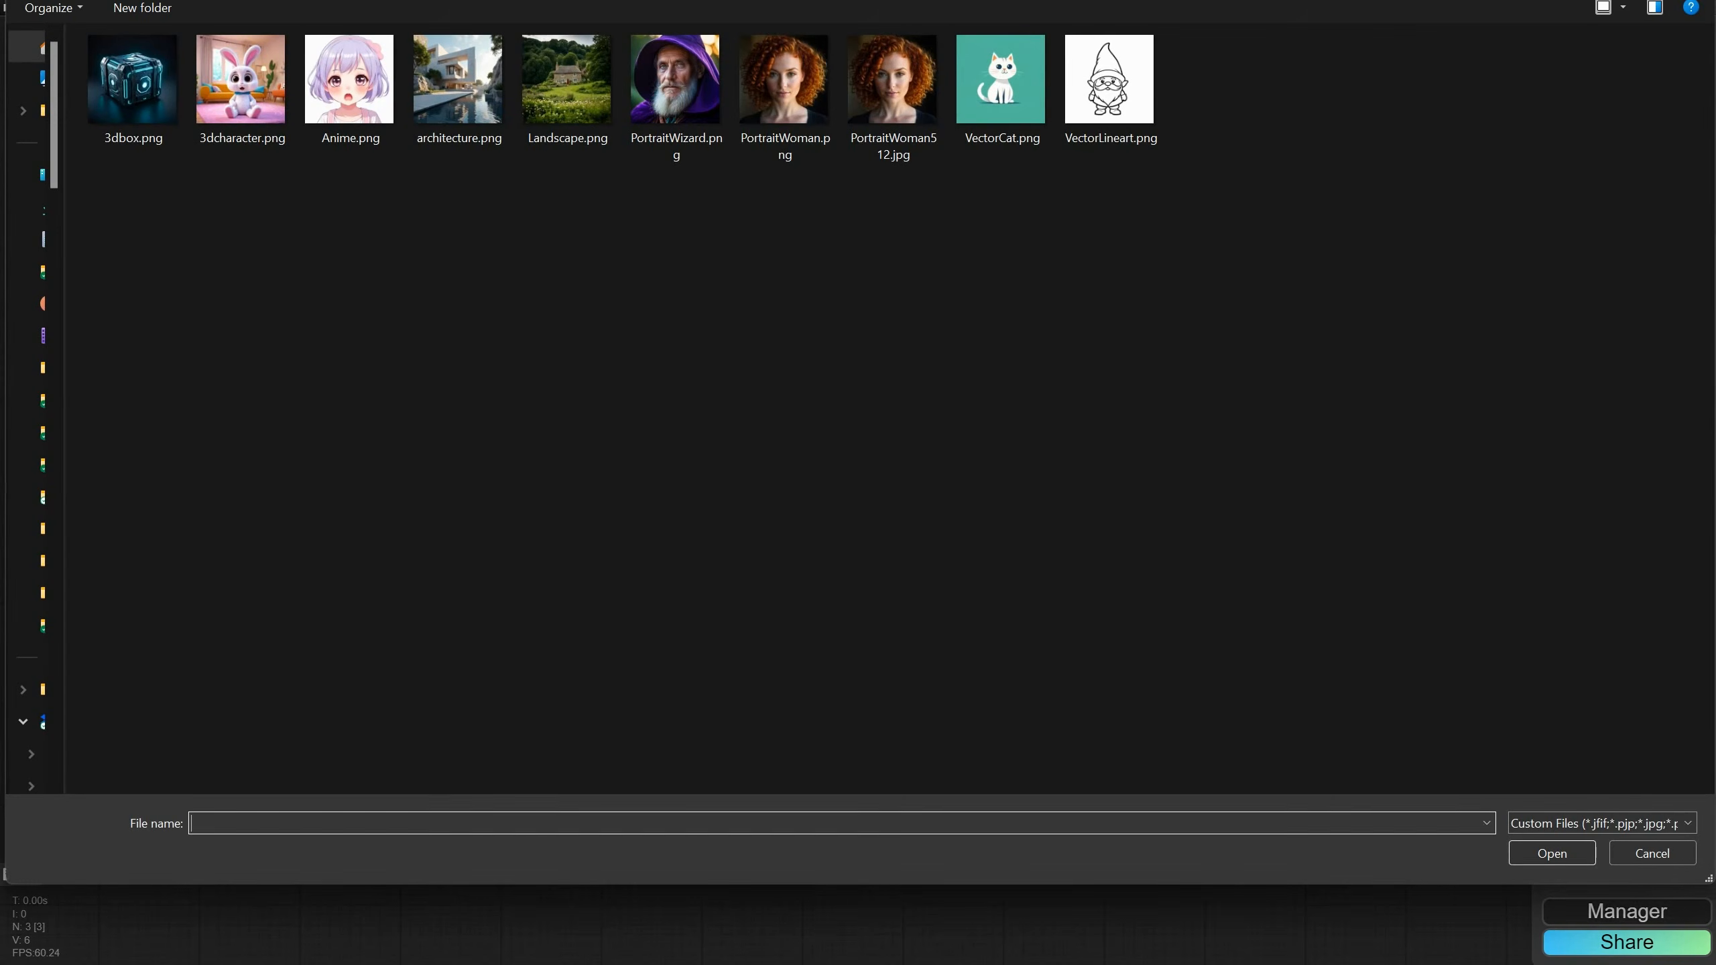
pyautogui.doubleClick(770, 115)
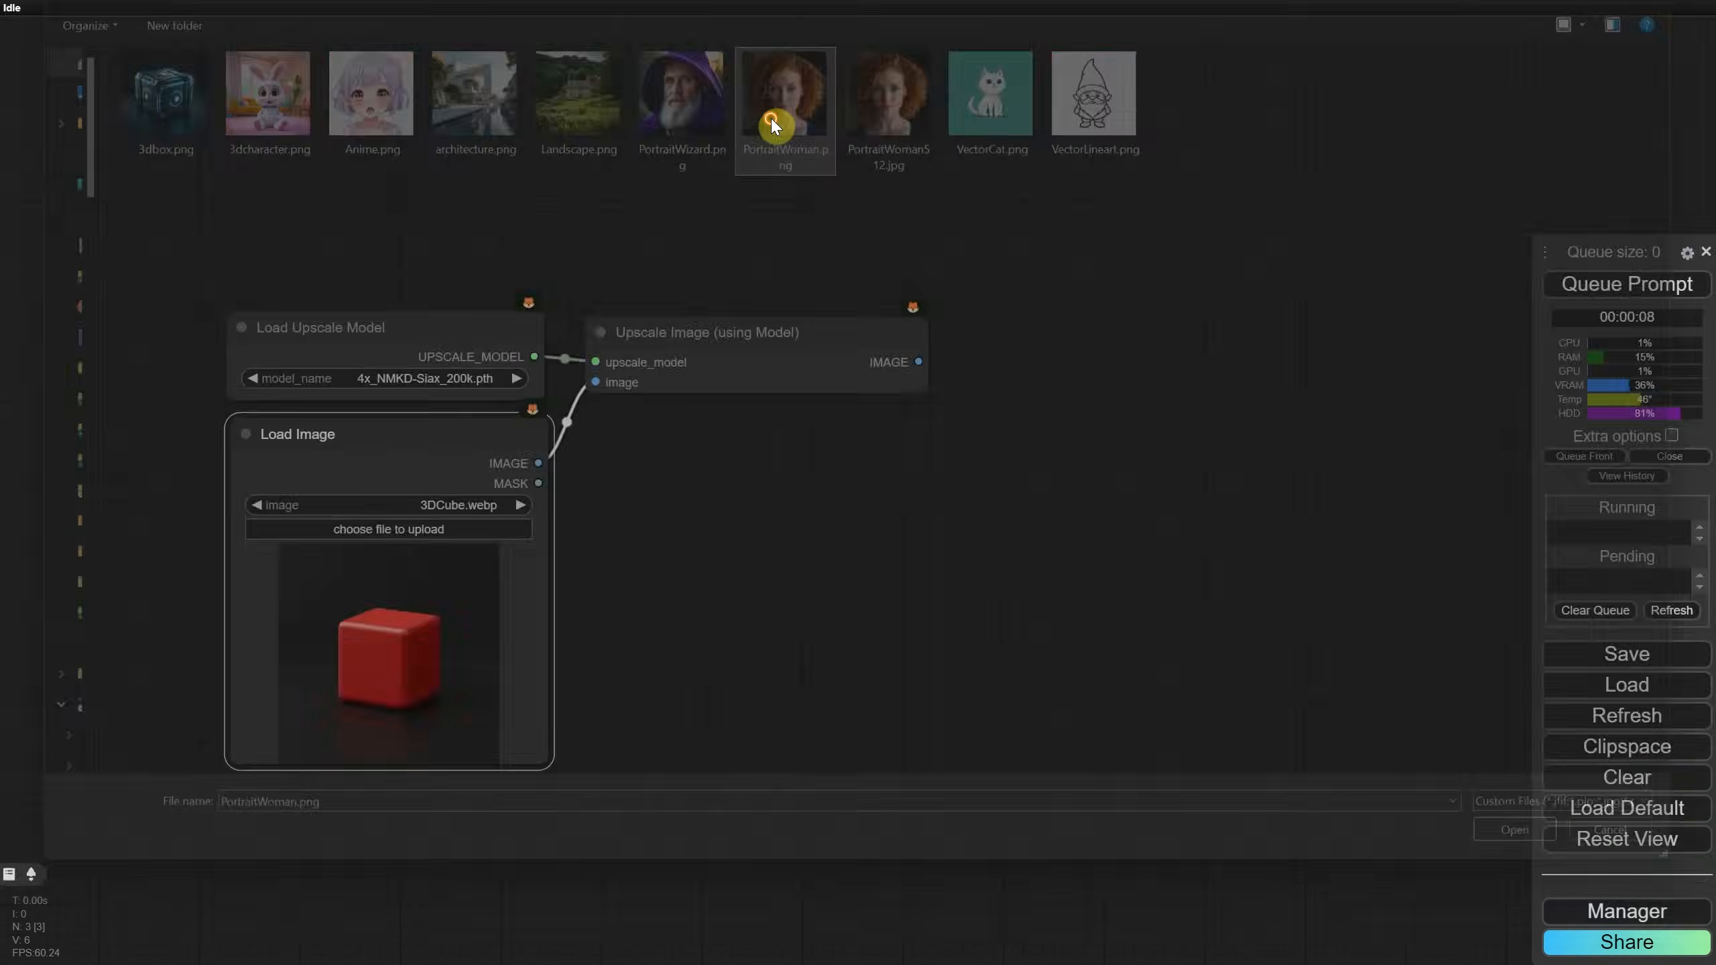
# Step: Add a Save Image node on the IMAGE output of Upscale Image (using Model) and run the workflow
pyautogui.scroll(3, 737, 437)
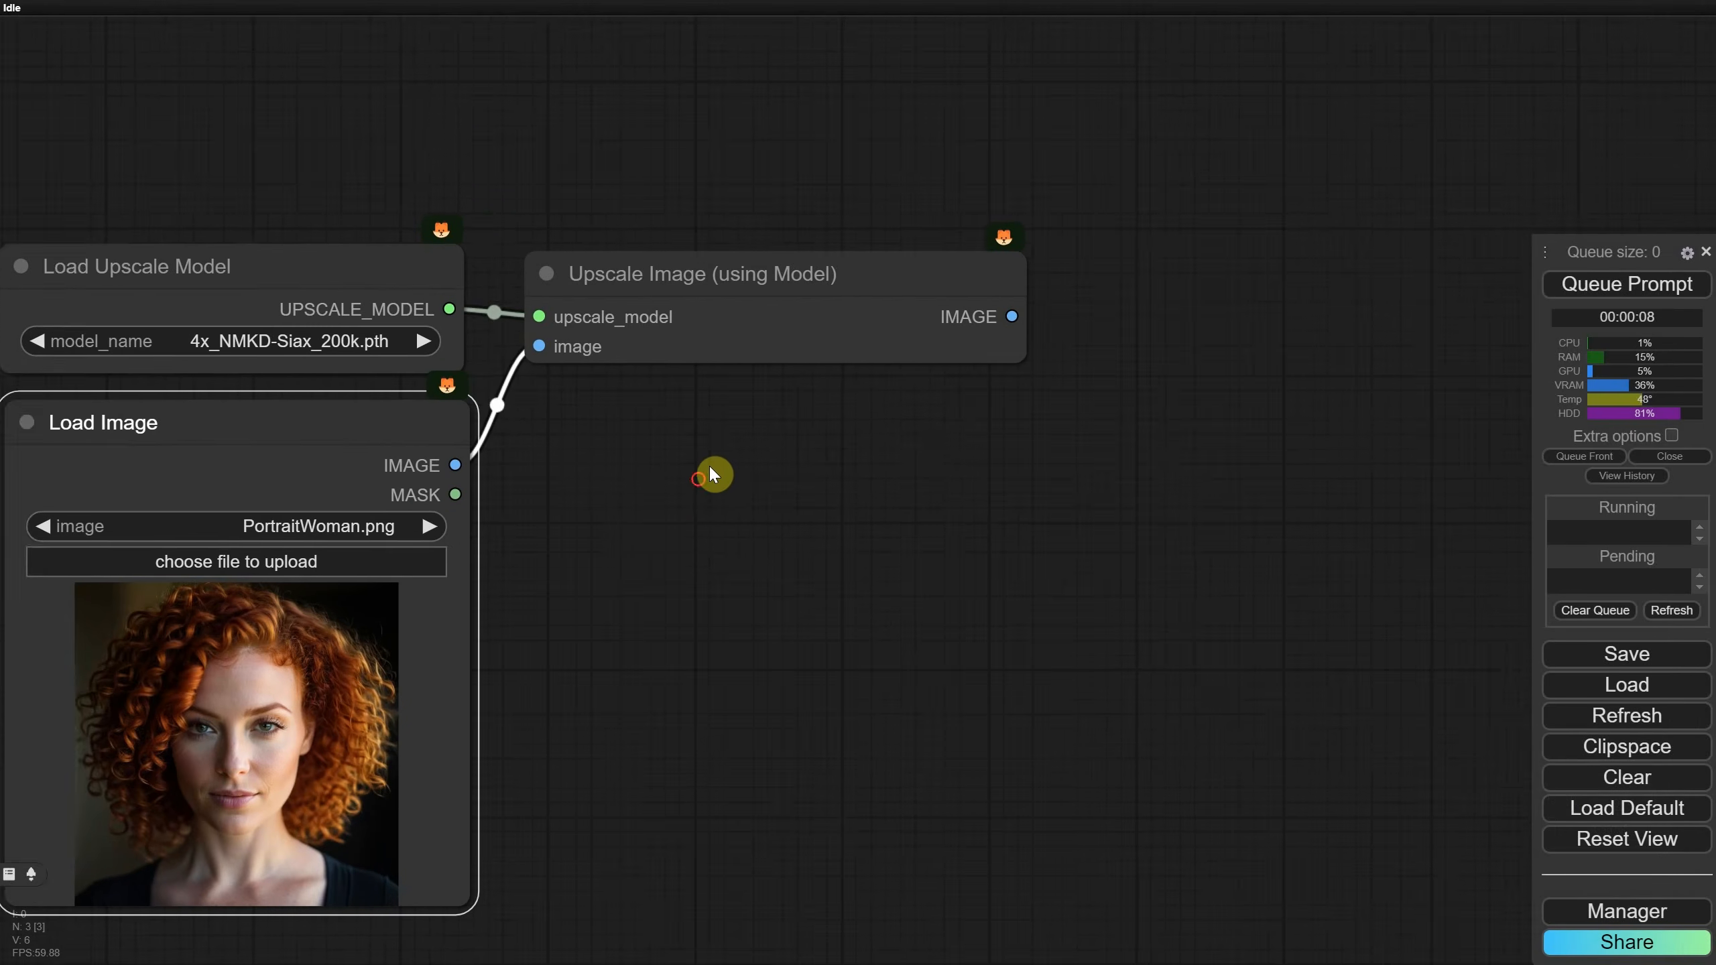
pyautogui.moveTo(711, 475); pyautogui.dragTo(737, 341)
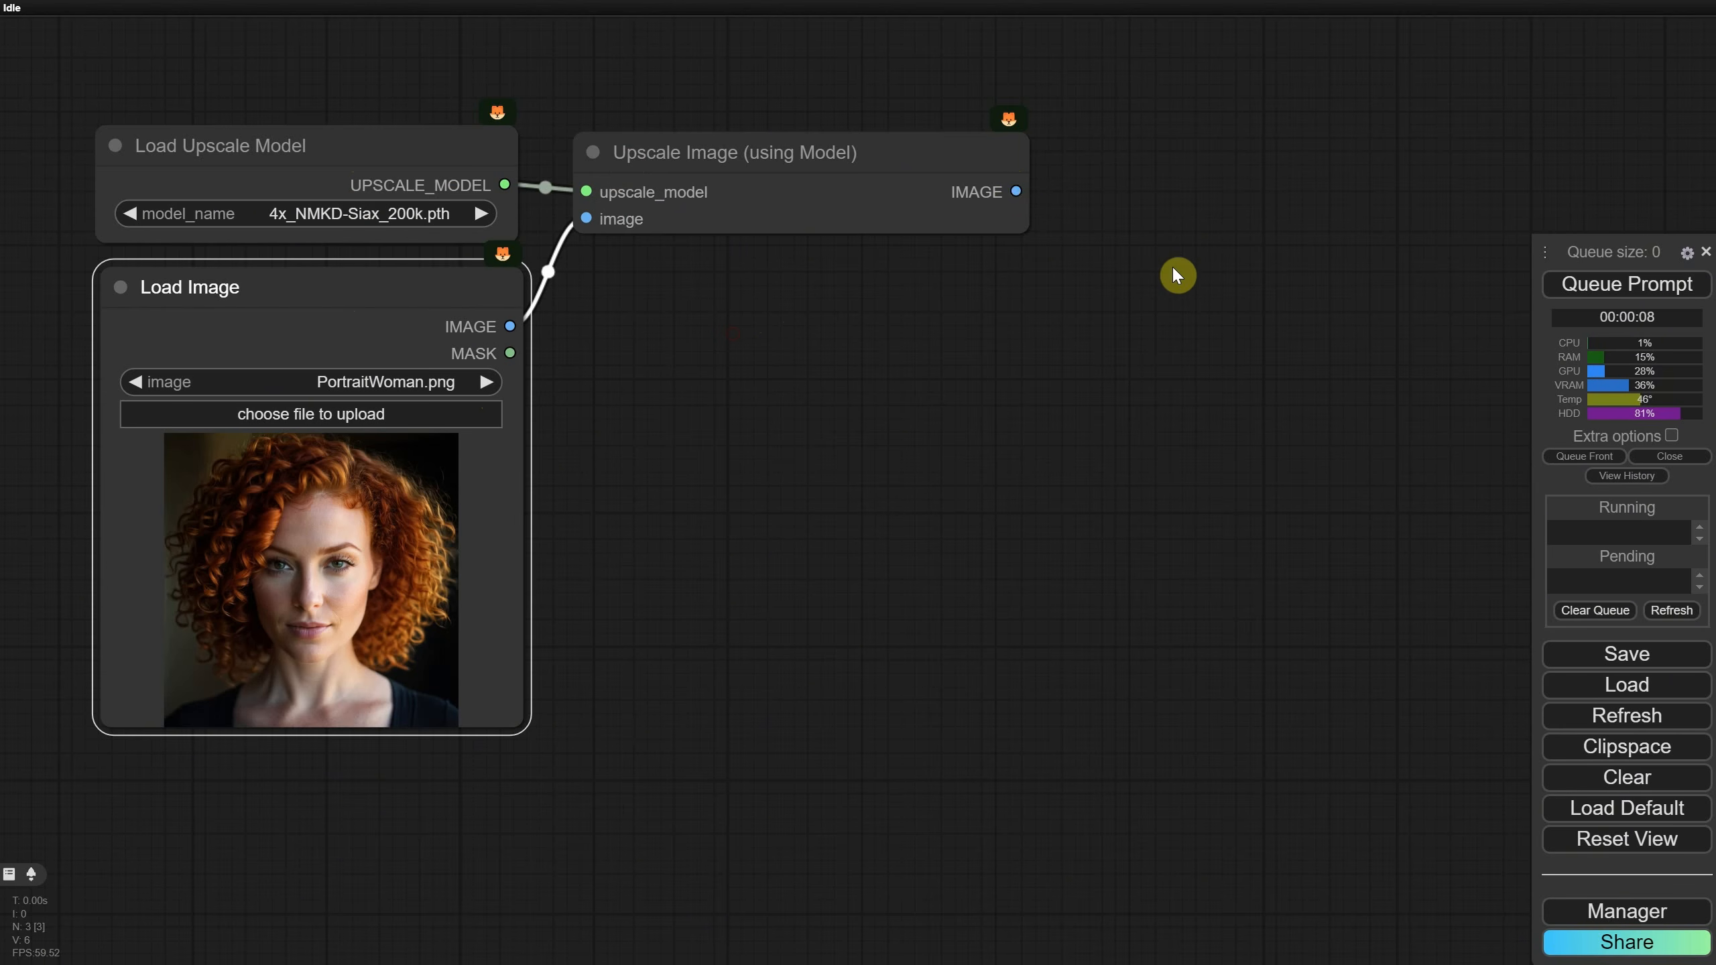
pyautogui.moveTo(1146, 223); pyautogui.dragTo(1148, 225)
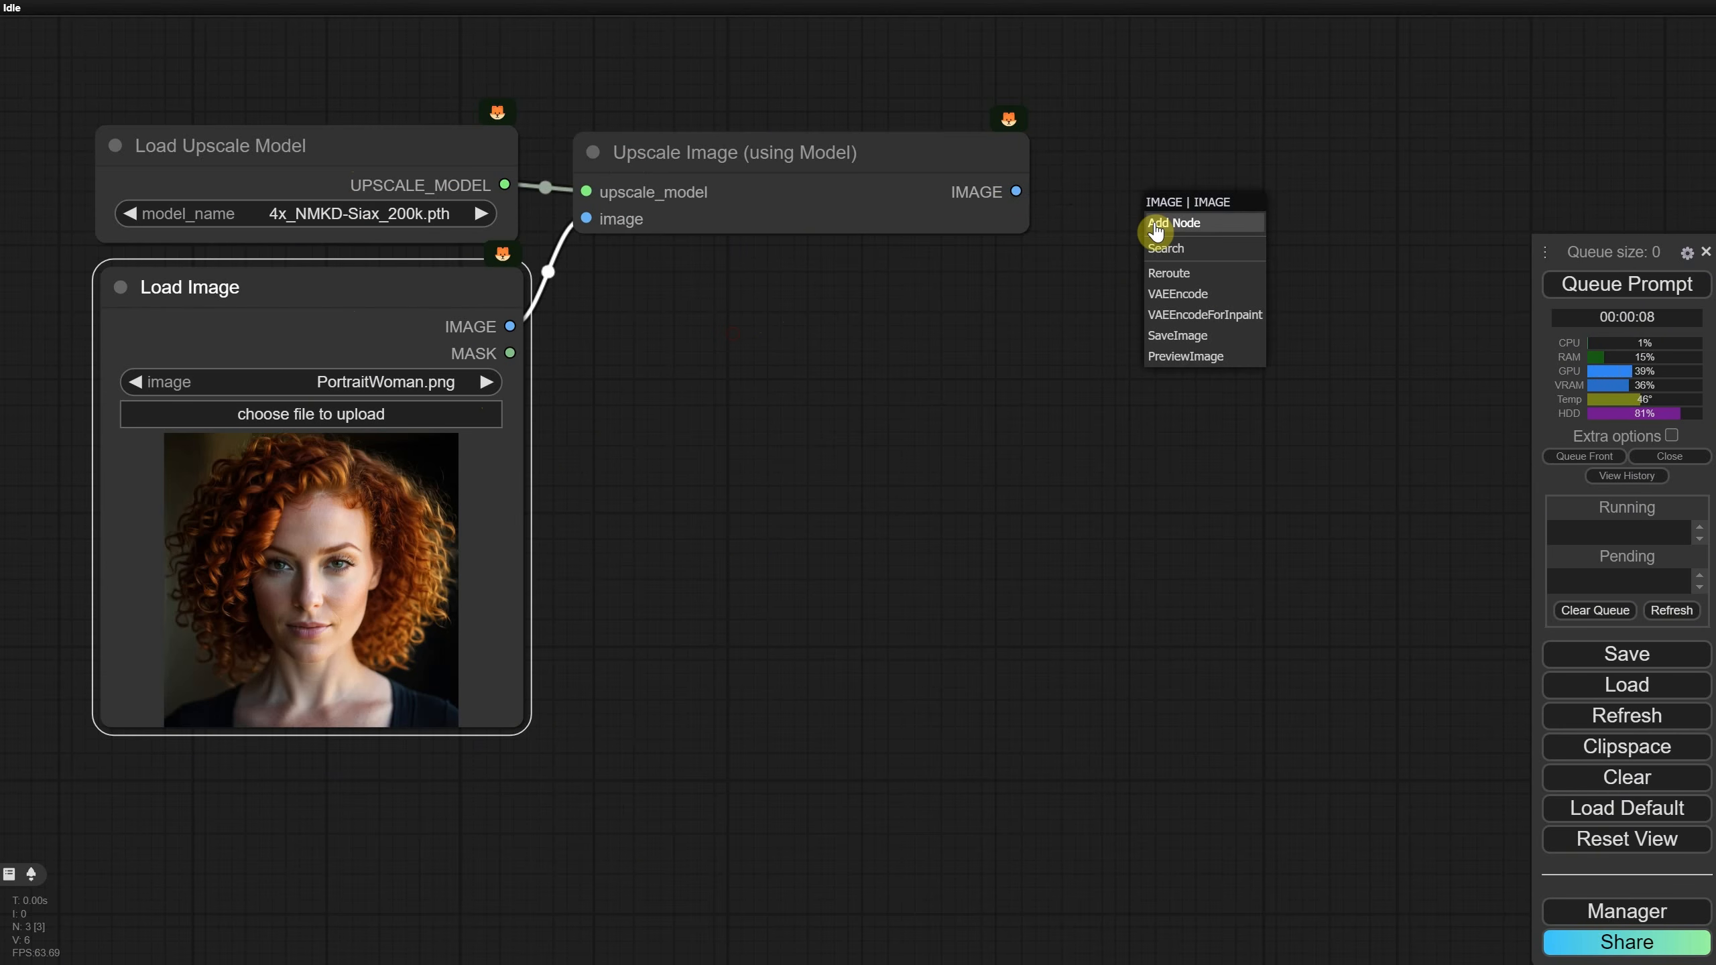
pyautogui.click(1194, 338)
pyautogui.moveTo(1236, 205); pyautogui.dragTo(1148, 153)
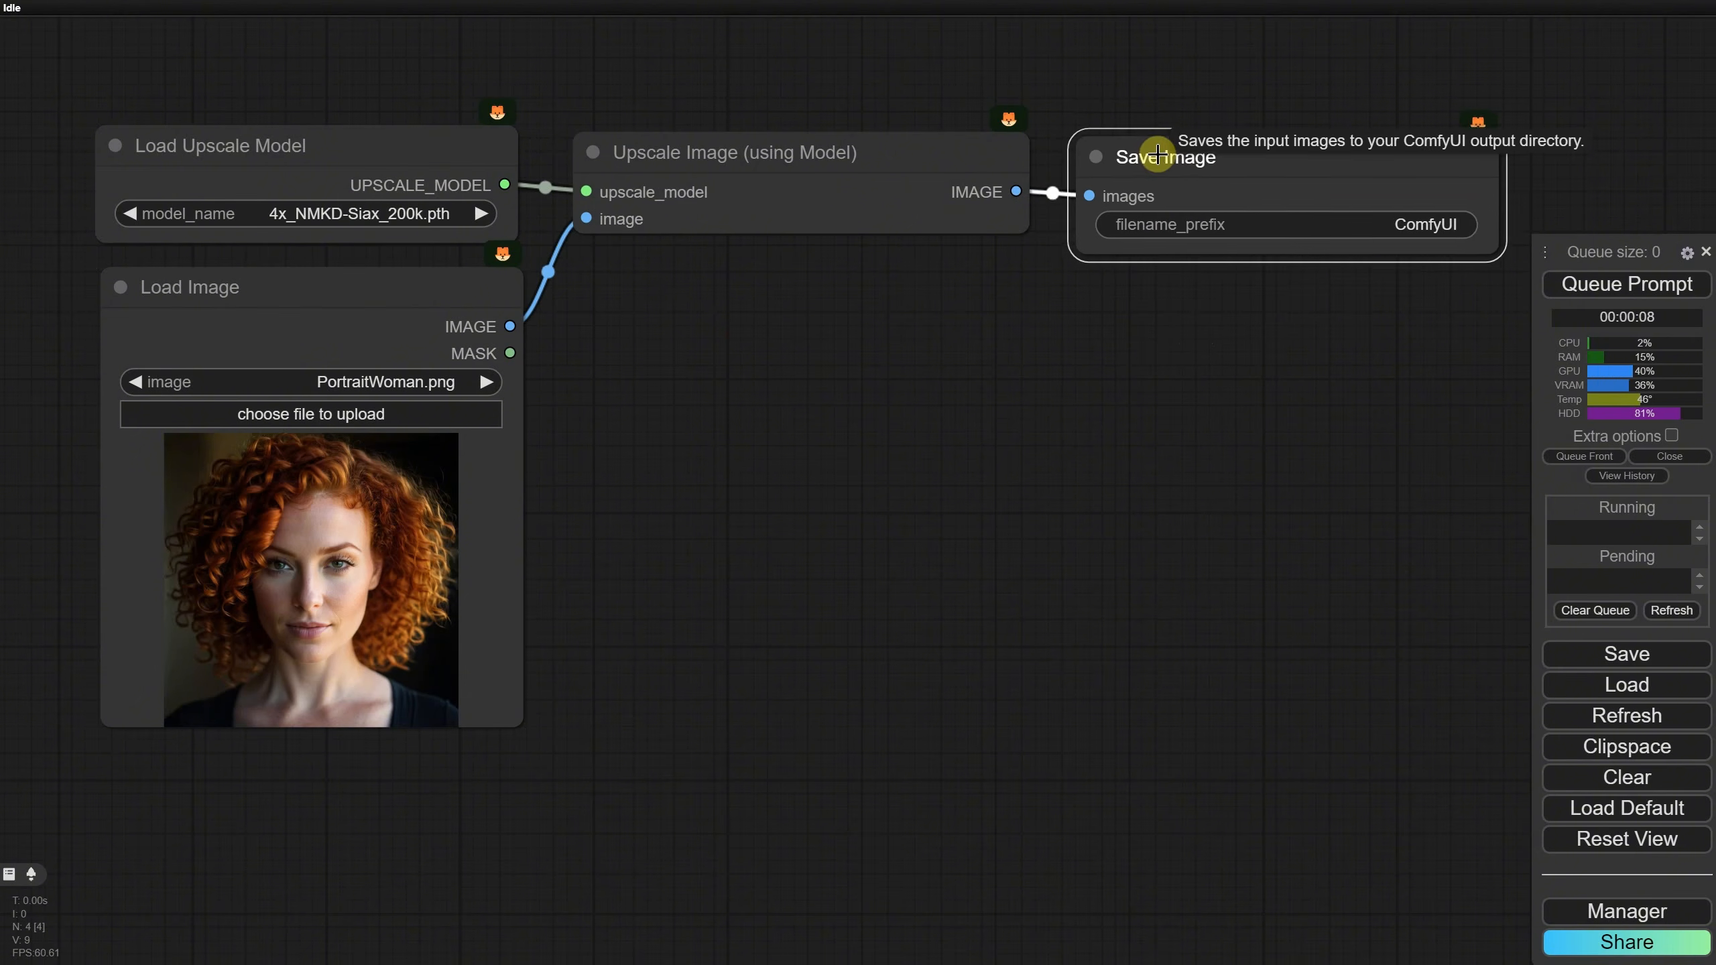
pyautogui.click(1624, 288)
pyautogui.scroll(-1, 801, 410)
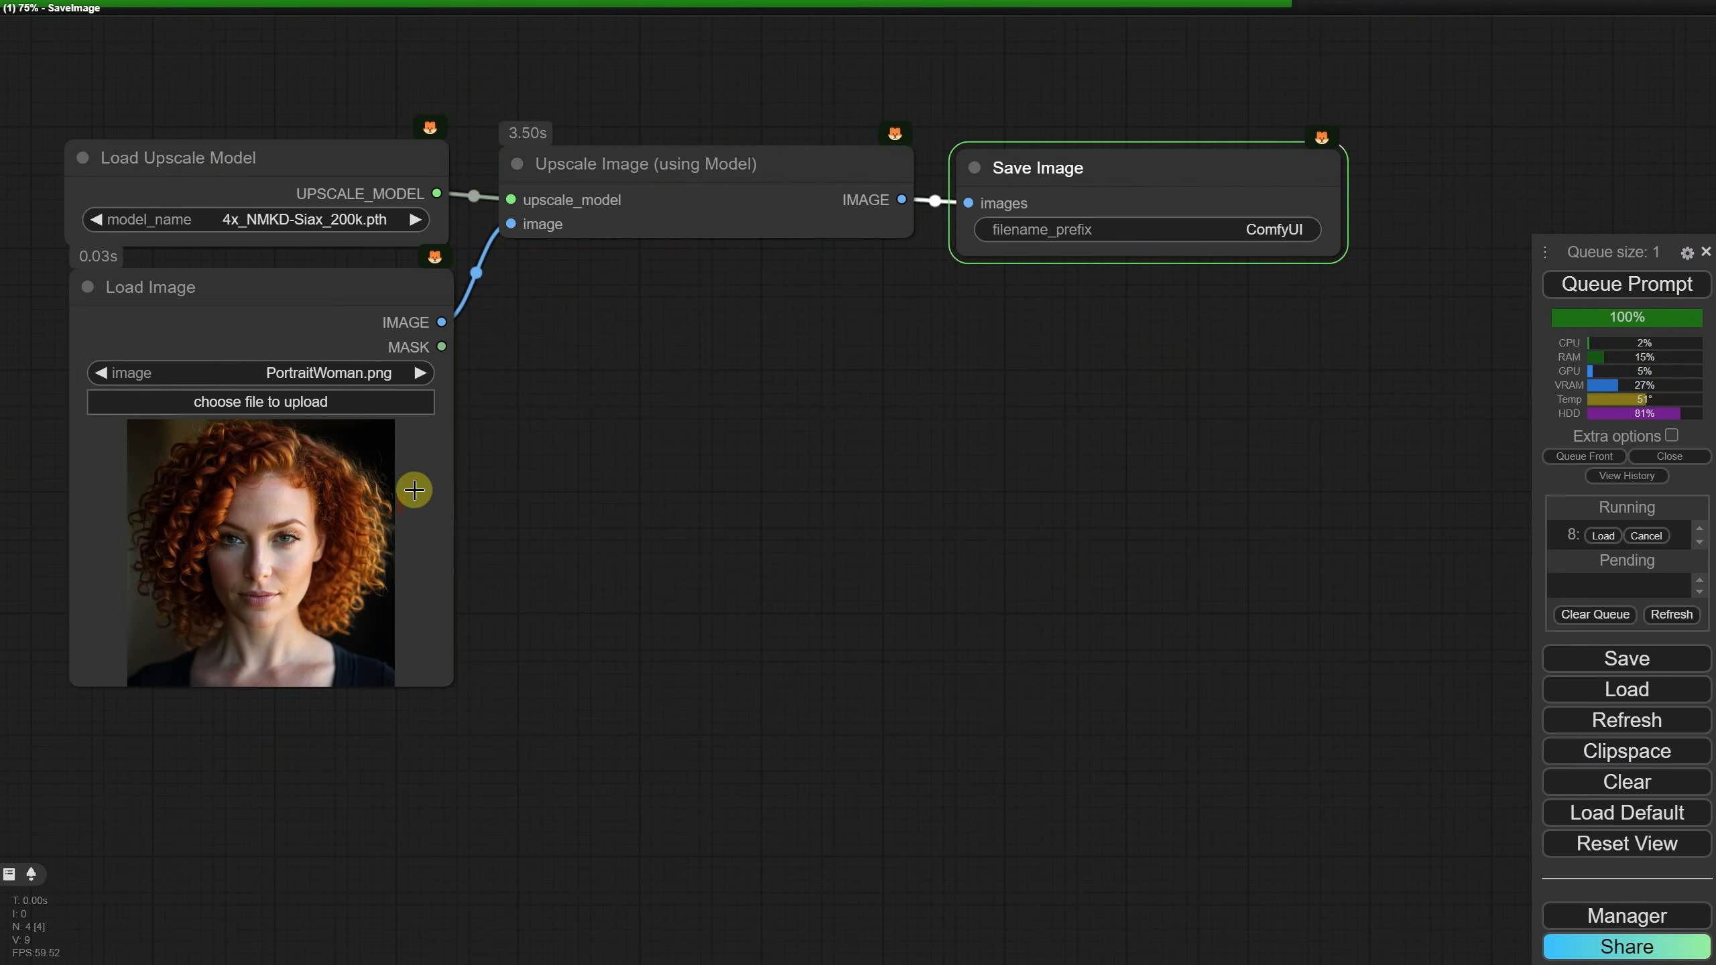
# Step: View the original portrait from the Load Image node in its own browser window and close it
pyautogui.rightClick(256, 473)
pyautogui.click(318, 463)
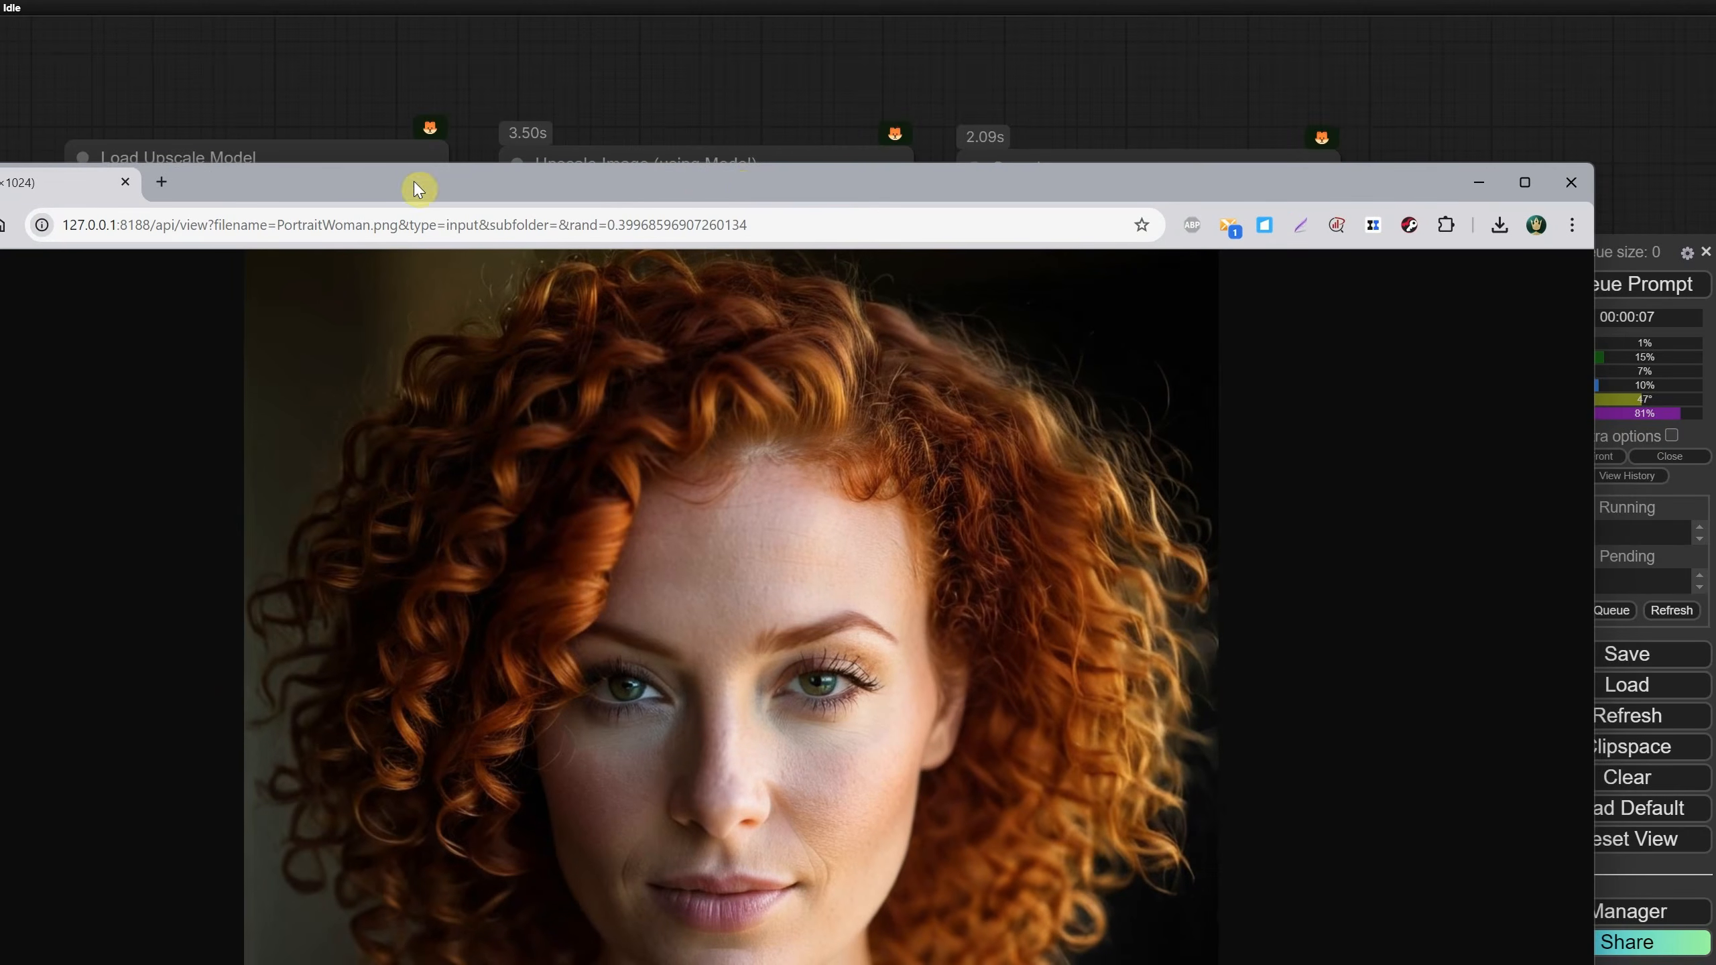
pyautogui.moveTo(278, 194); pyautogui.dragTo(581, 166)
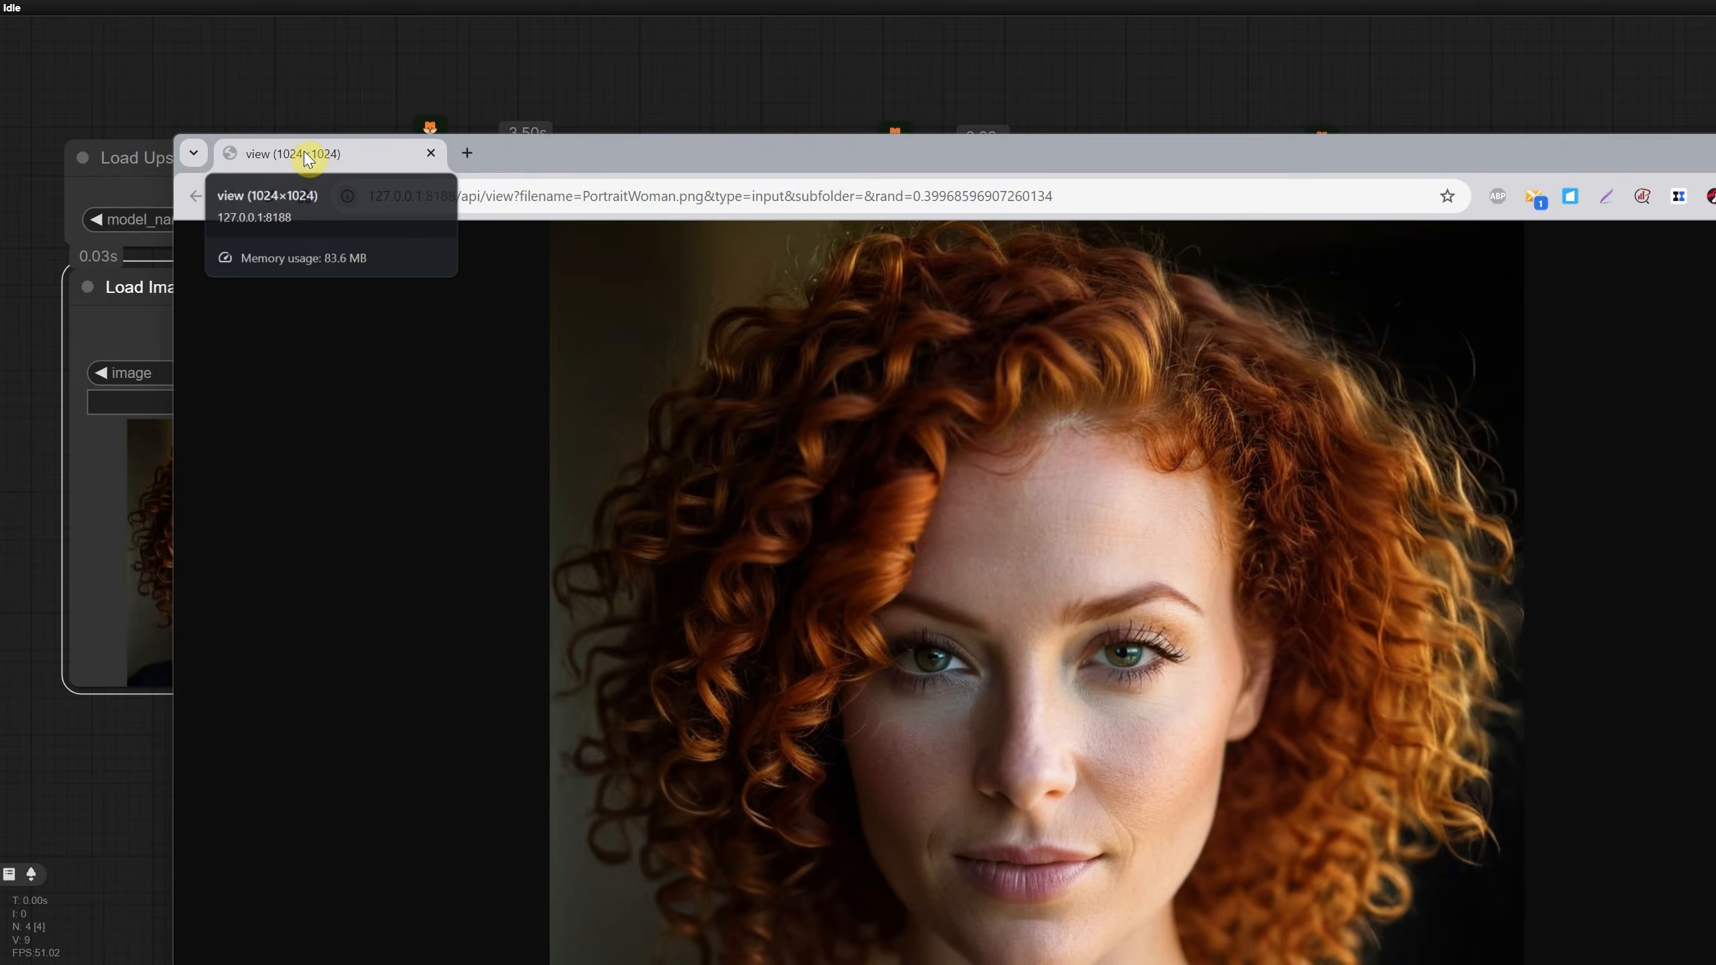
pyautogui.hotkey('ctrl', 'w')
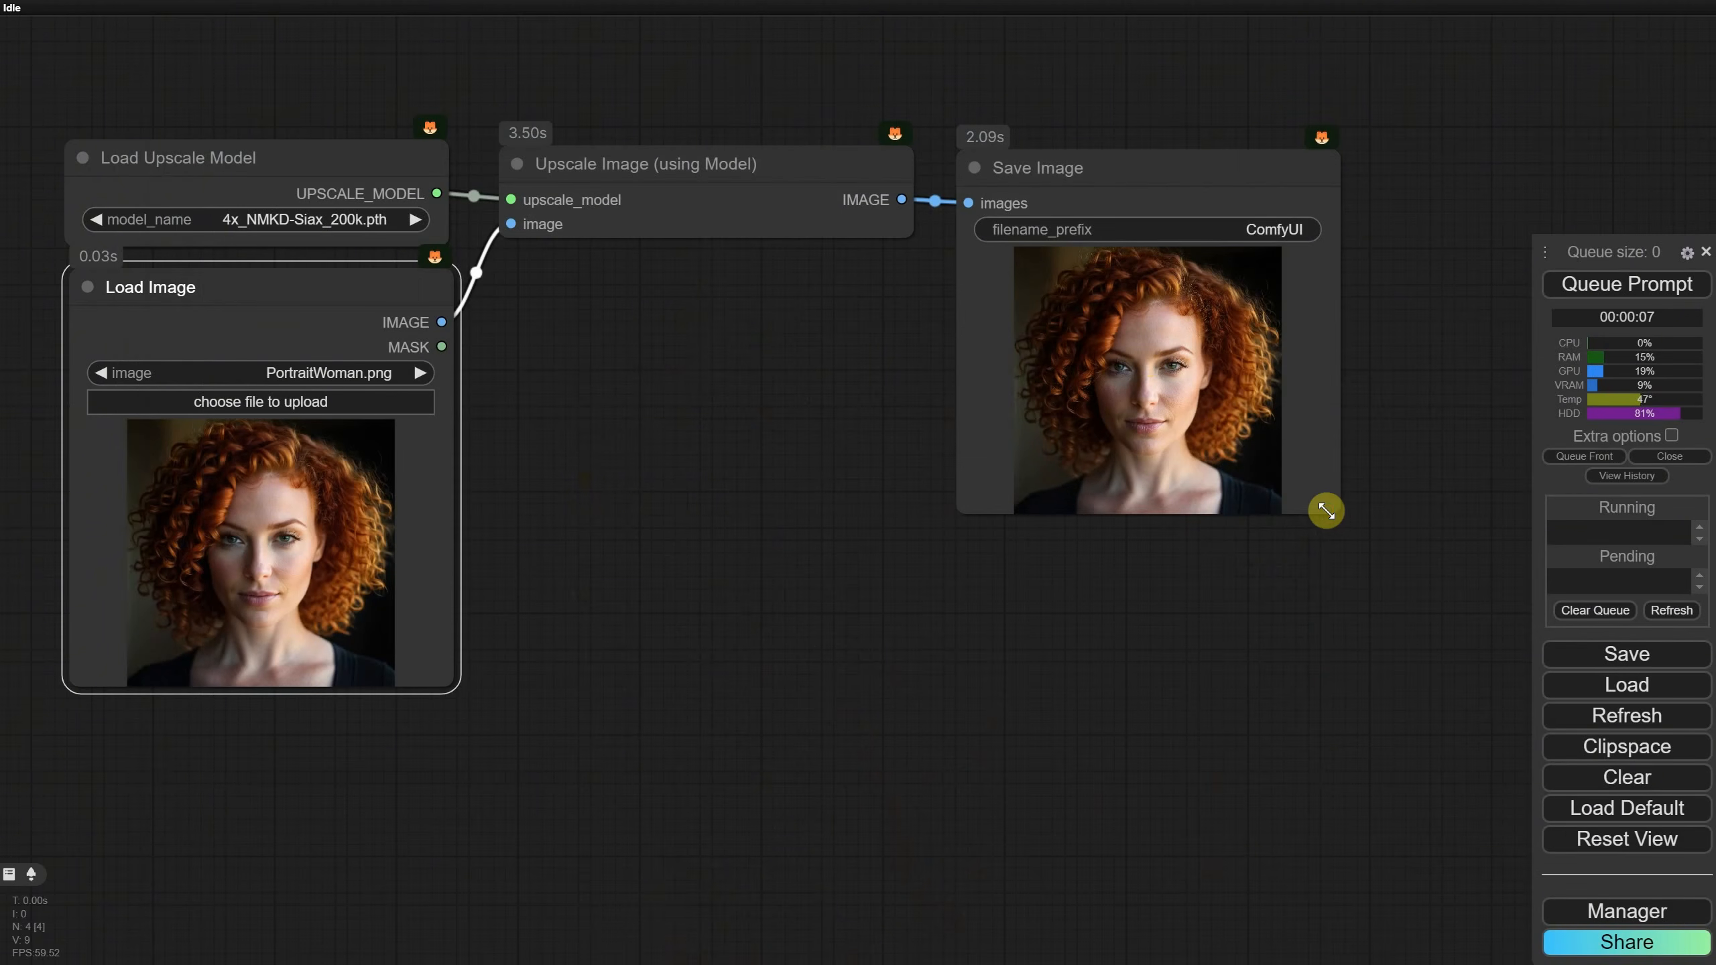
# Step: Enlarge the Save Image node and view its upscaled portrait in a separate browser window
pyautogui.moveTo(1325, 511); pyautogui.dragTo(1441, 747)
pyautogui.rightClick(1151, 406)
pyautogui.click(1175, 417)
pyautogui.moveTo(864, 1); pyautogui.dragTo(864, 145)
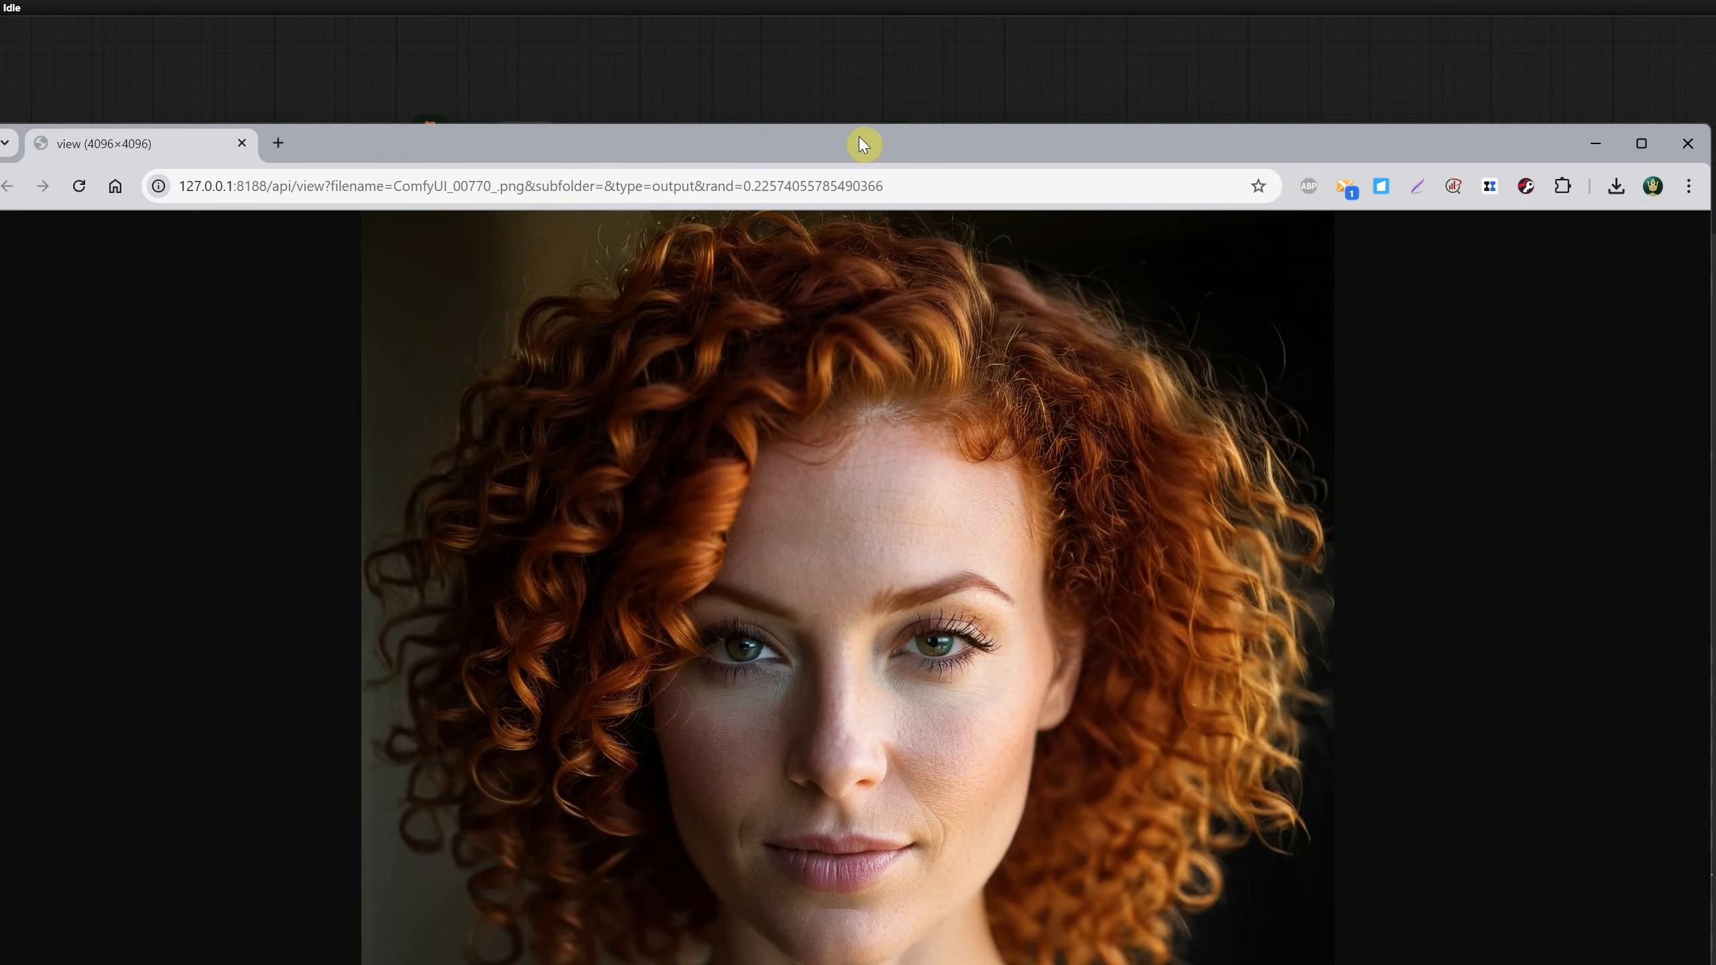
pyautogui.moveTo(289, 162); pyautogui.dragTo(409, 134)
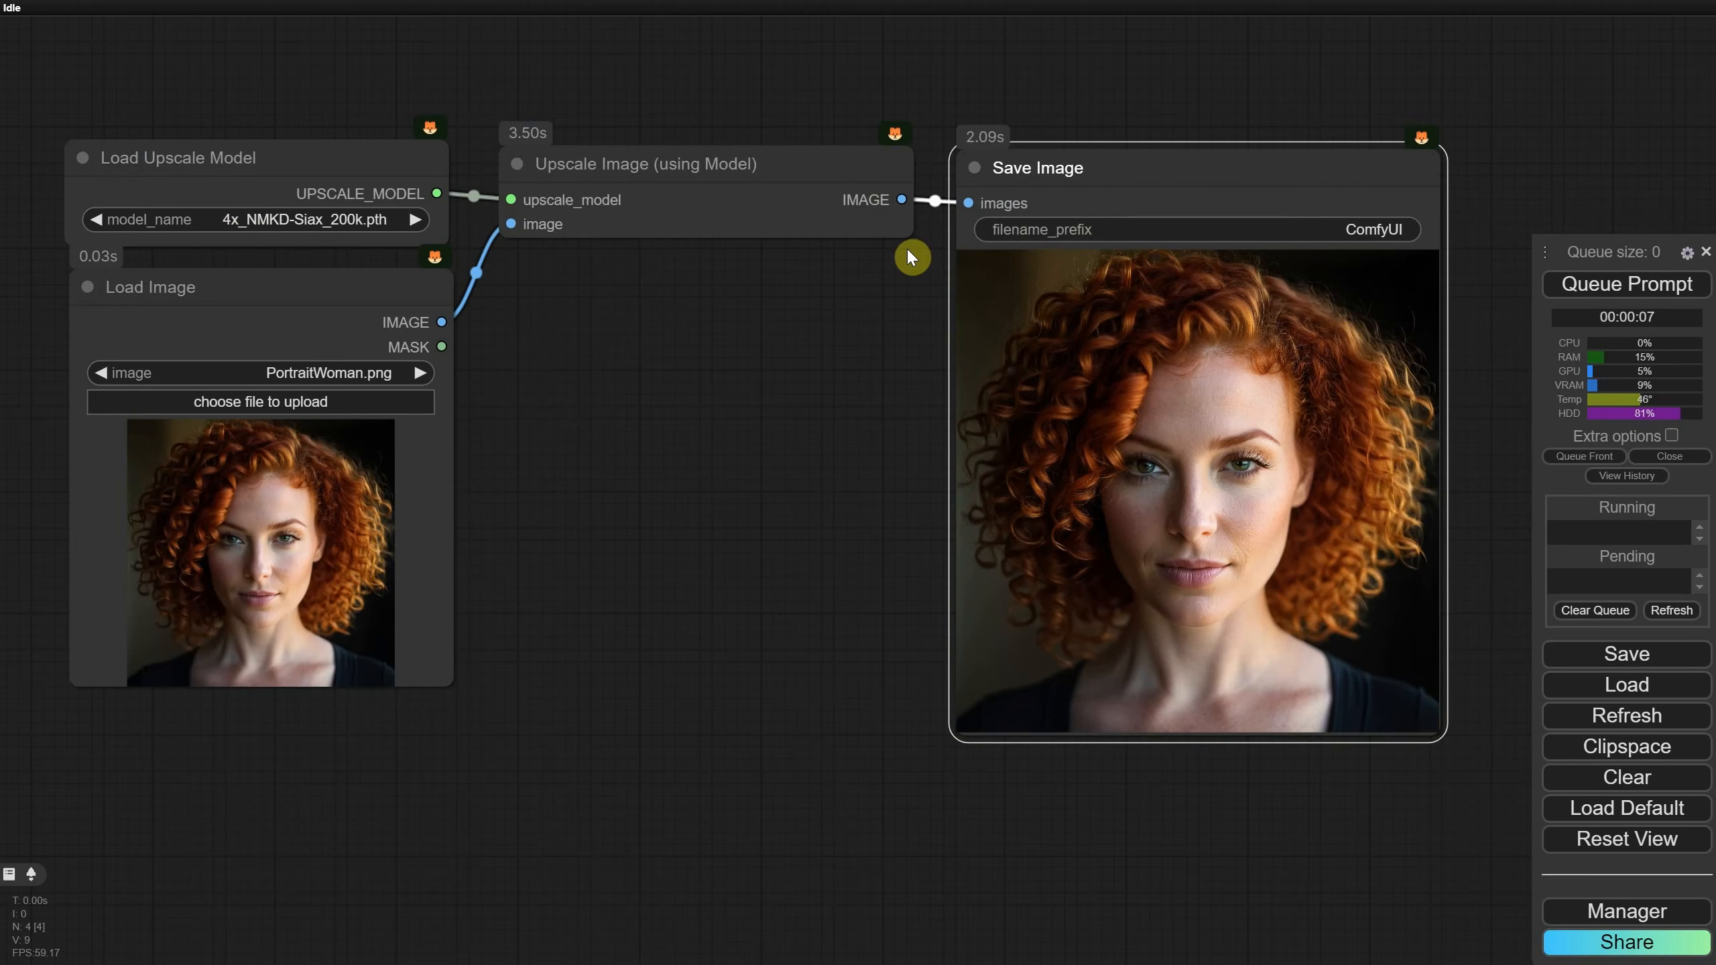
# Step: Move the Save Image node away from Upscale Image (using Model) and delete the link between them
pyautogui.scroll(-4, 720, 429)
pyautogui.moveTo(720, 429); pyautogui.dragTo(568, 413)
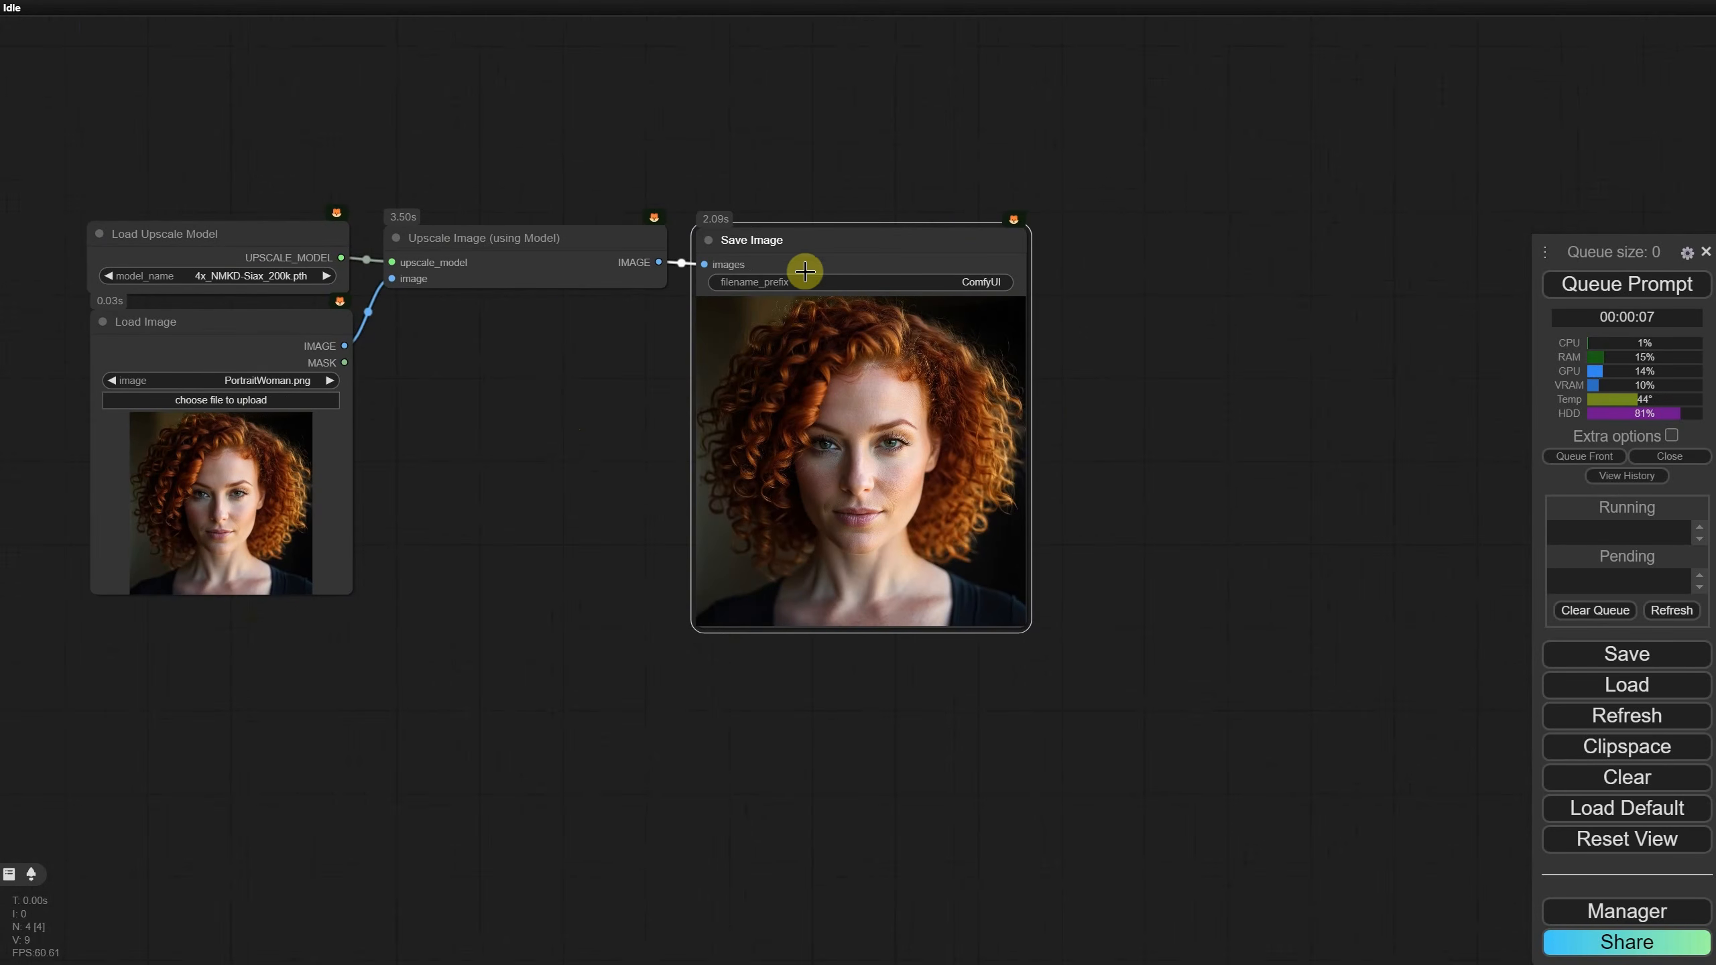
pyautogui.moveTo(804, 271); pyautogui.dragTo(1122, 256)
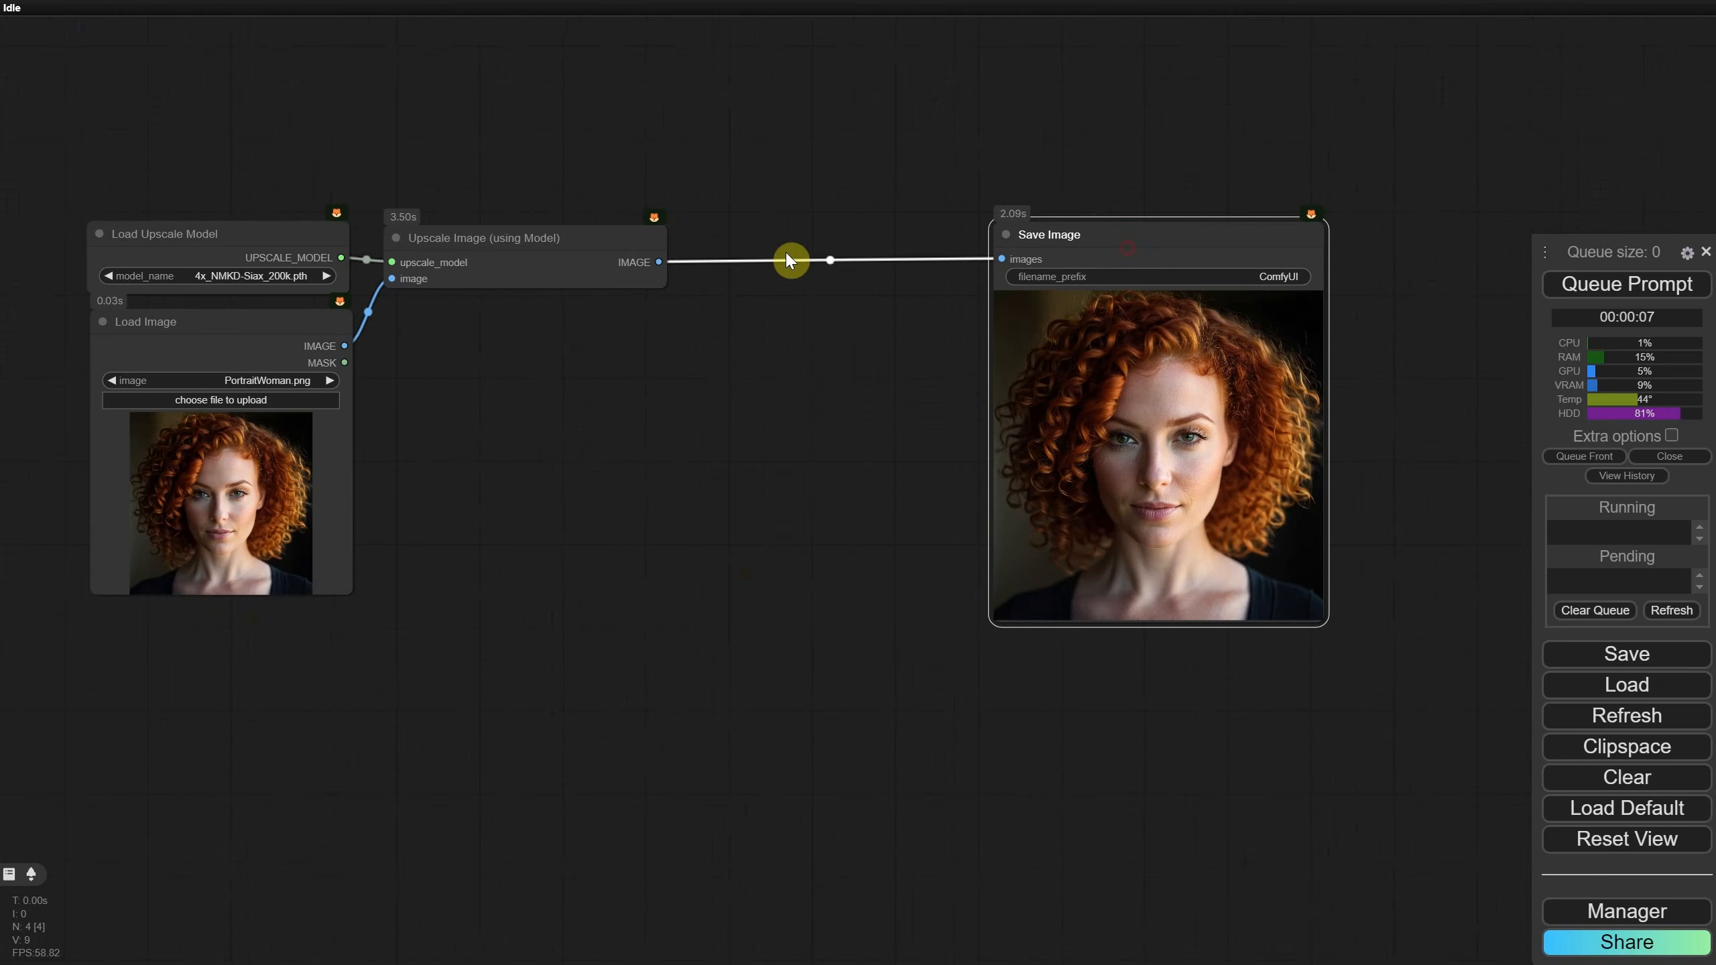
pyautogui.click(828, 261)
pyautogui.click(840, 290)
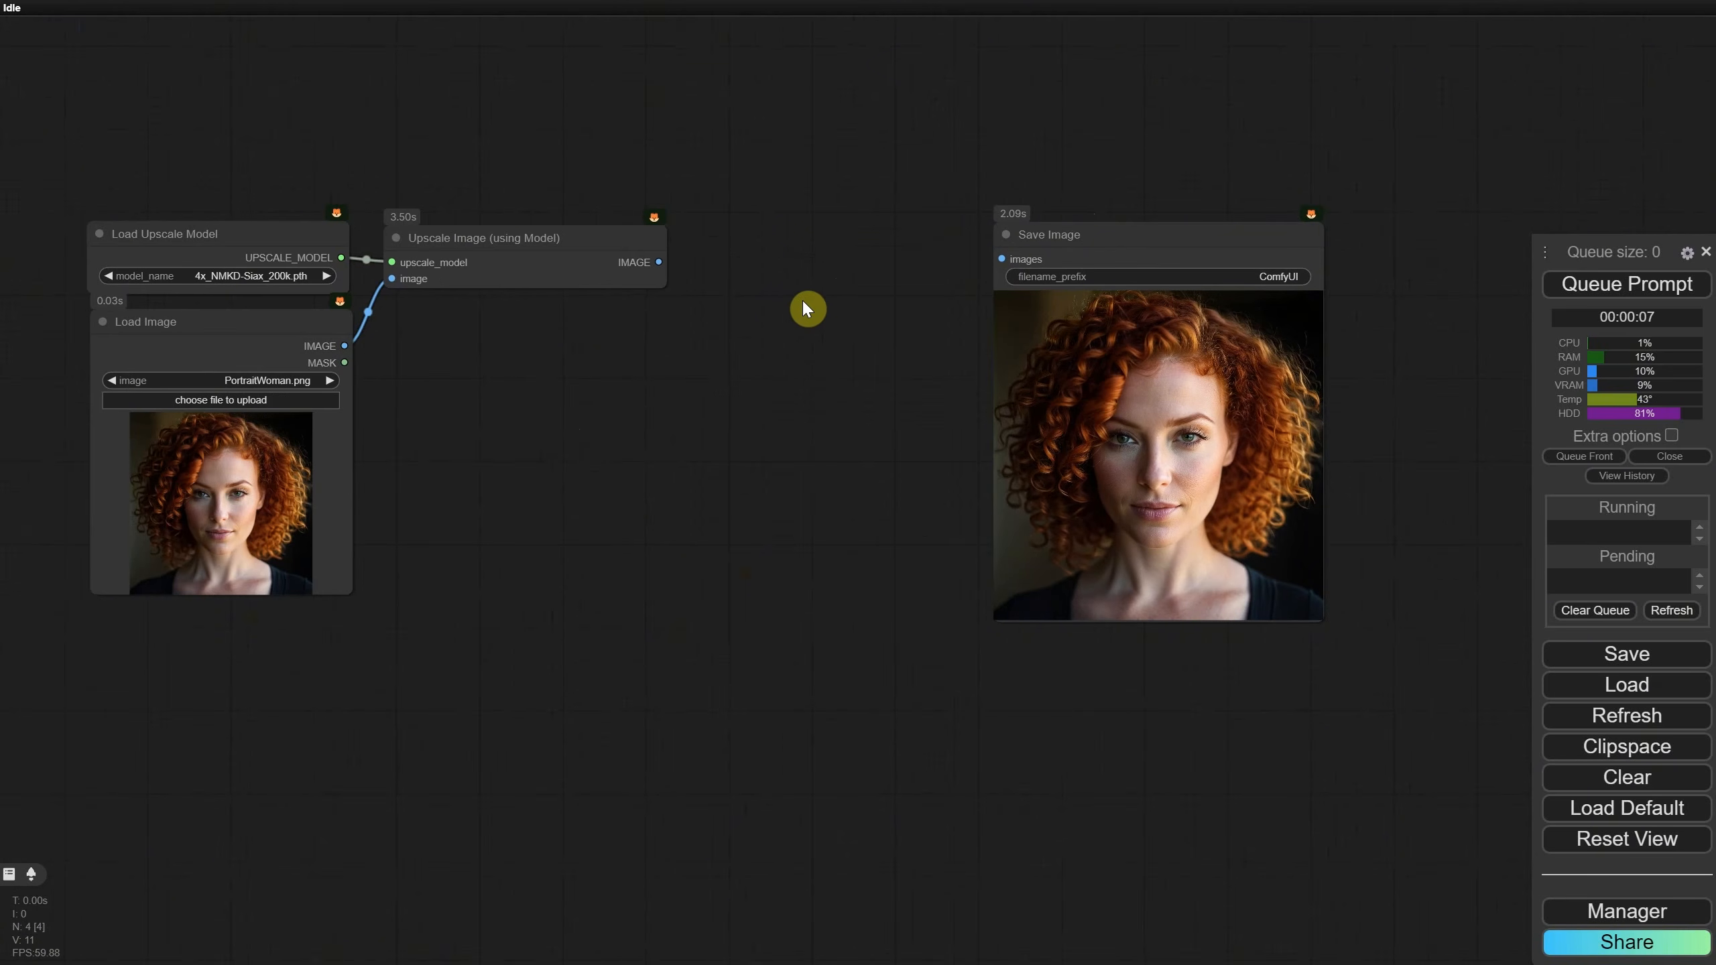
# Step: Insert an Upscale Image By node between Upscale Image (using Model) and Save Image, linking its input and output
pyautogui.doubleClick(796, 308)
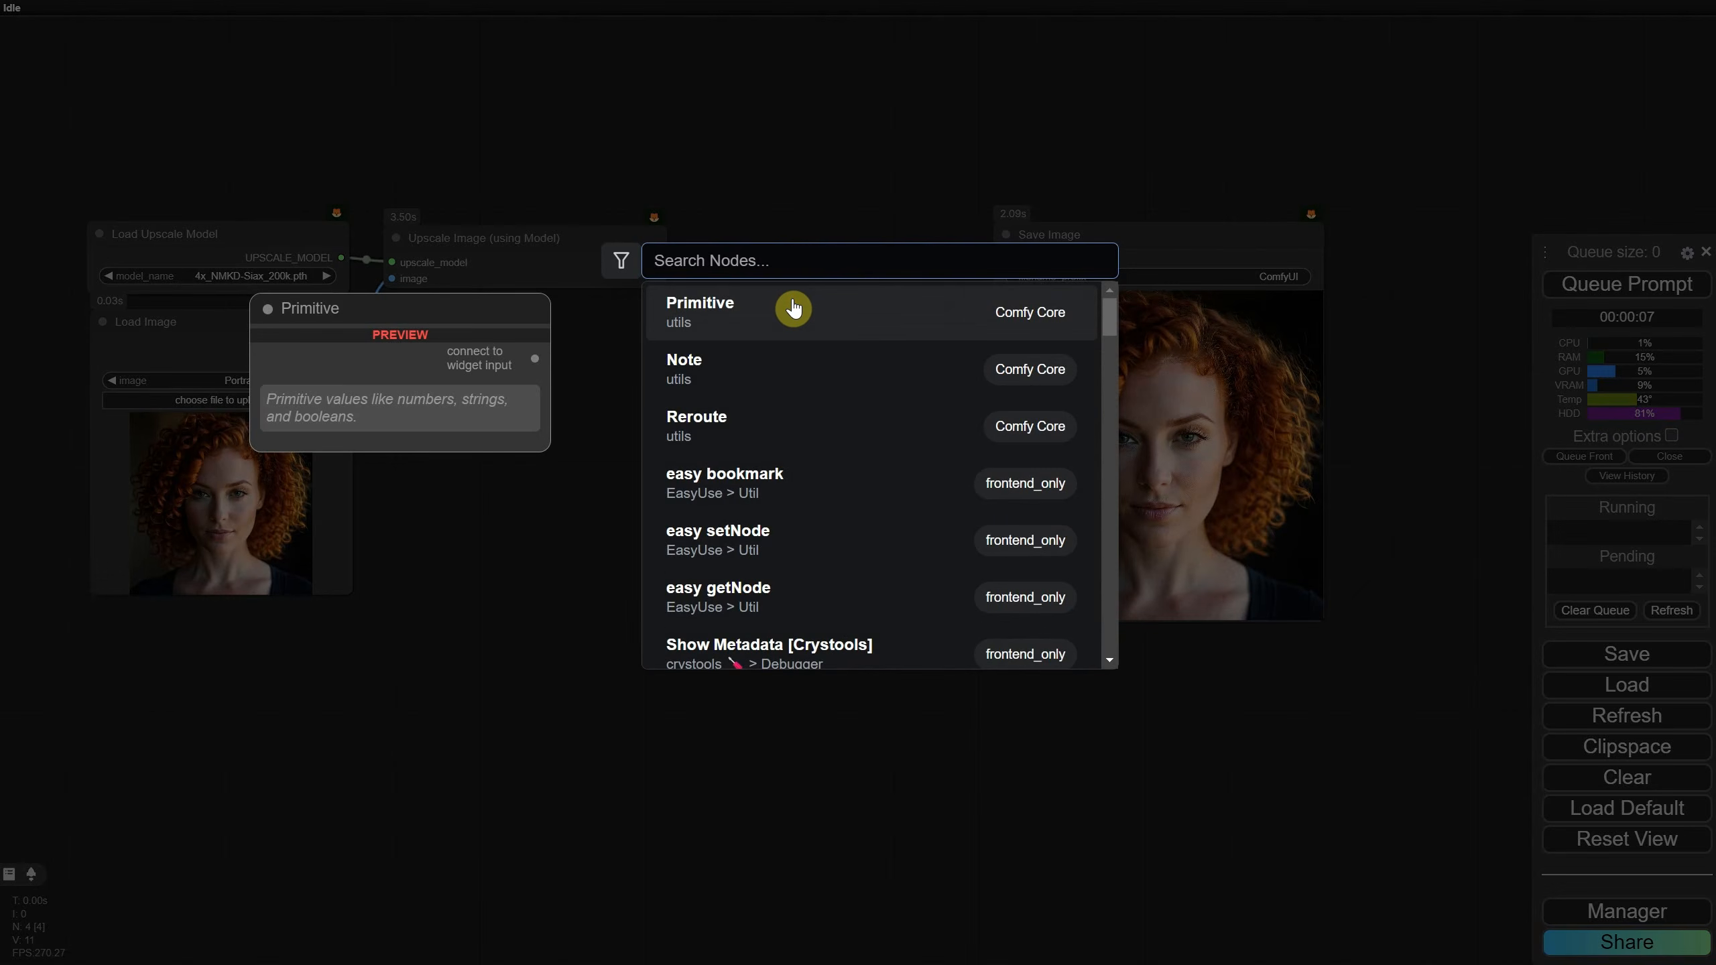
pyautogui.write('upscale')
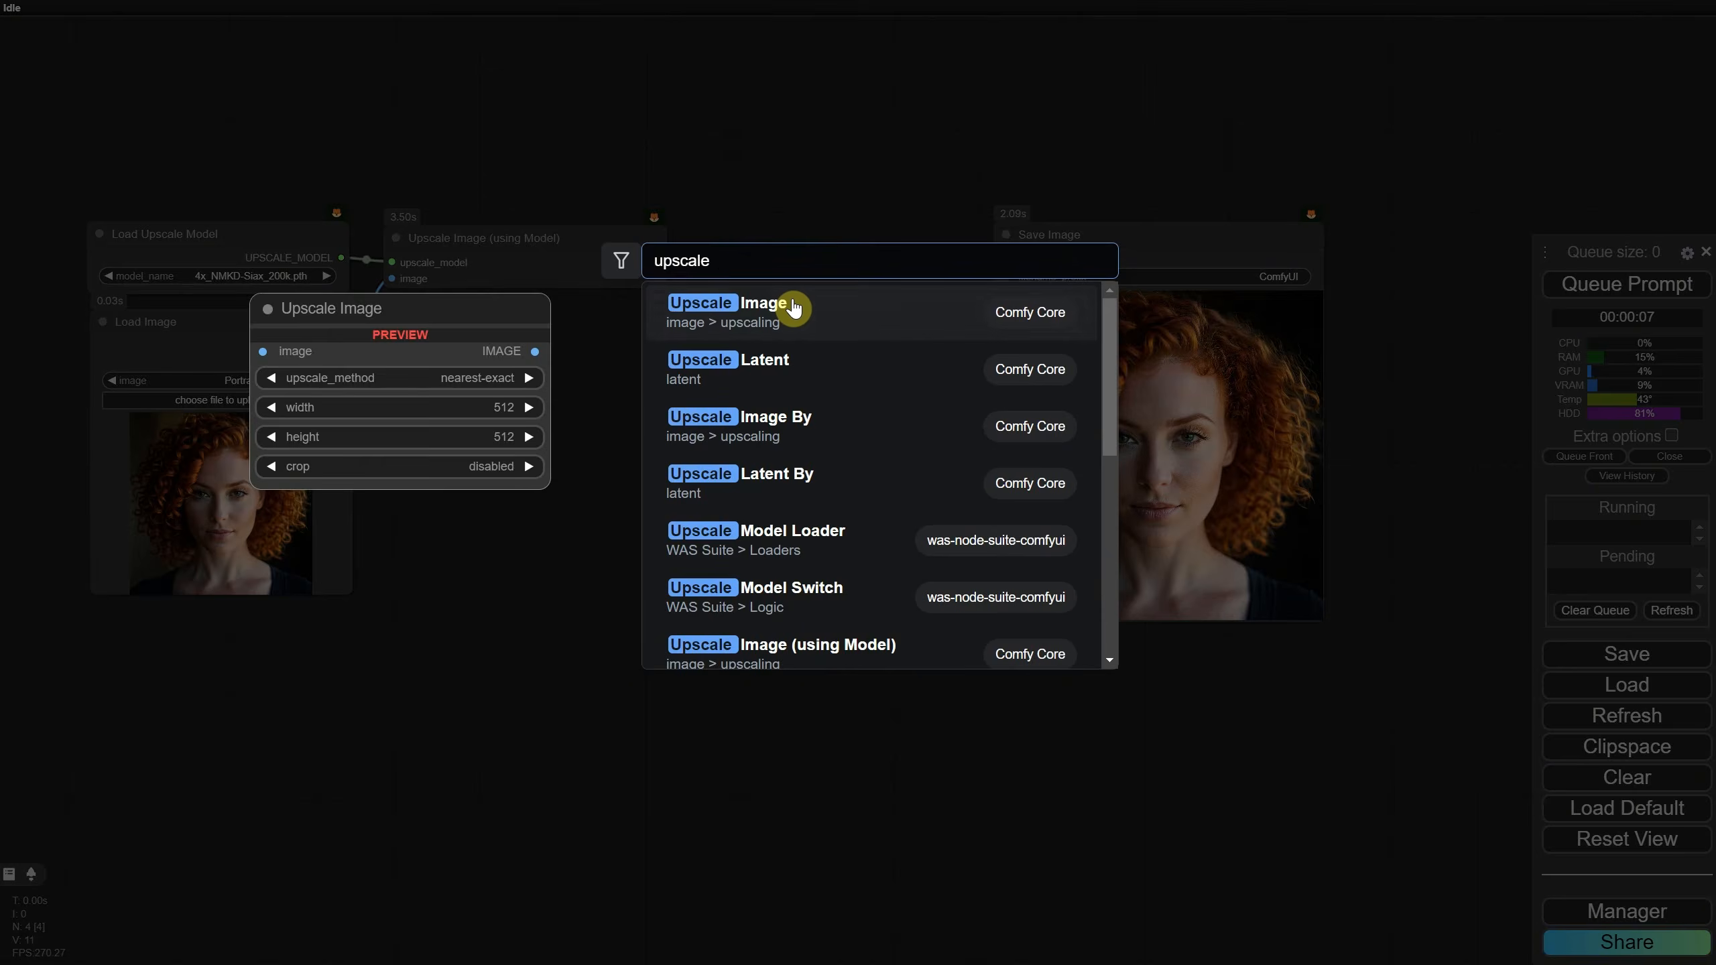
pyautogui.write(' image b')
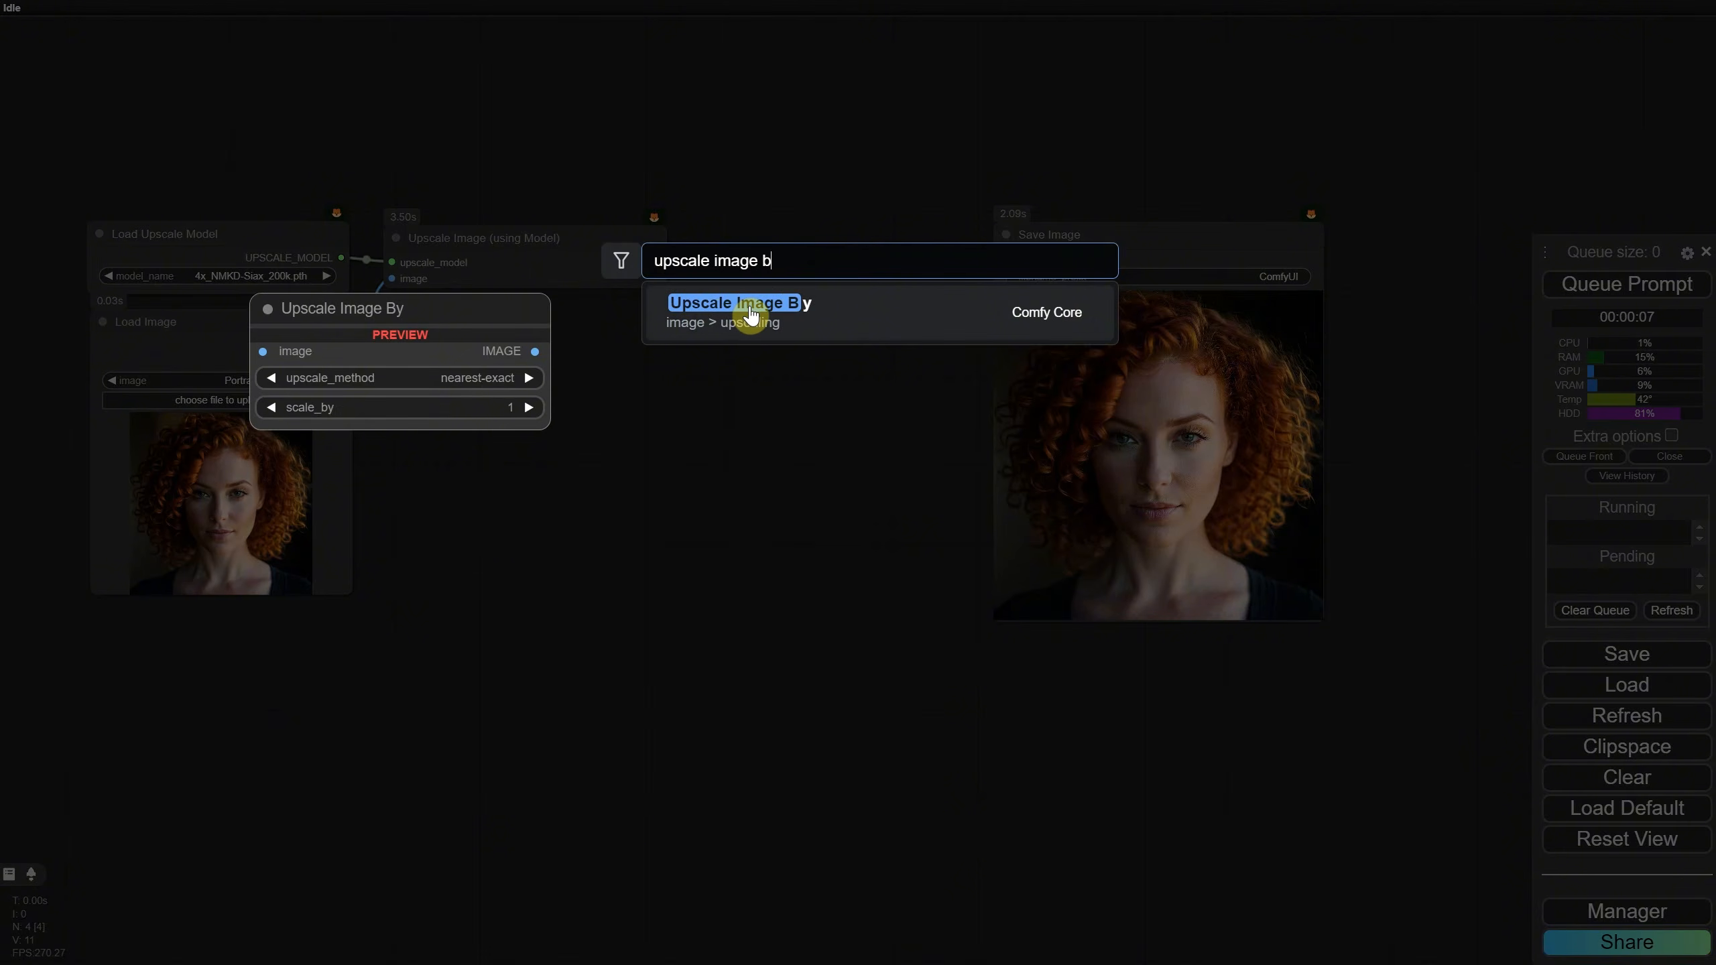
pyautogui.click(752, 315)
pyautogui.moveTo(890, 296); pyautogui.dragTo(794, 242)
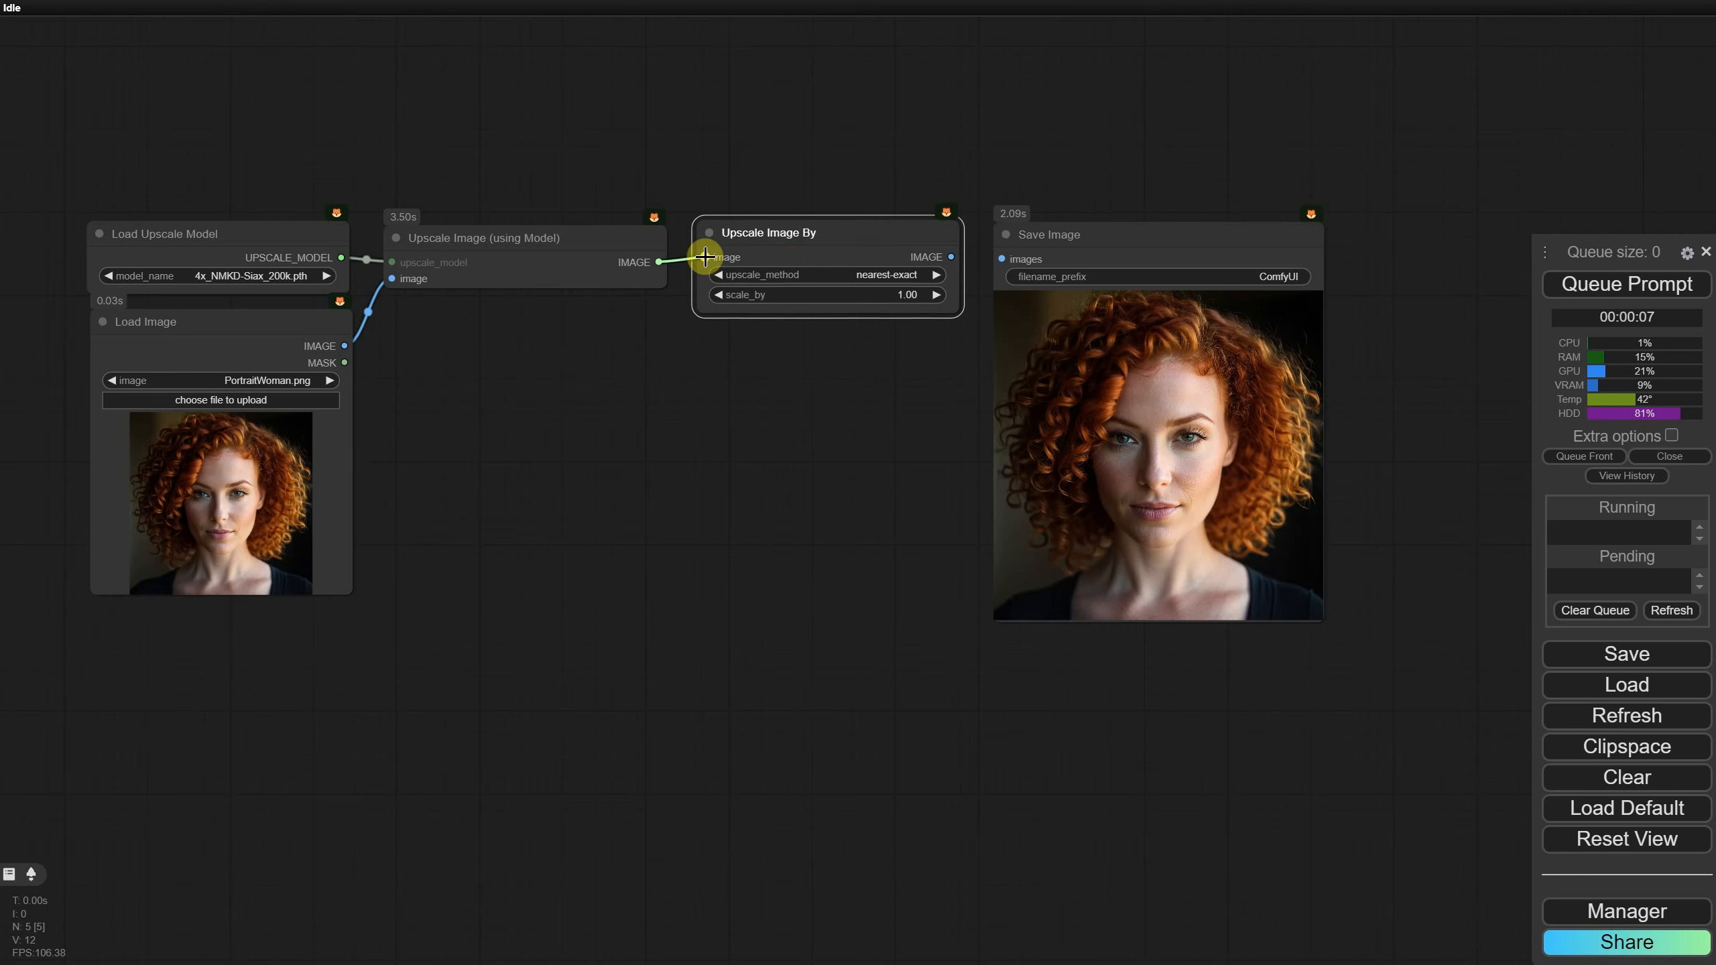
pyautogui.moveTo(1002, 258); pyautogui.dragTo(1001, 257)
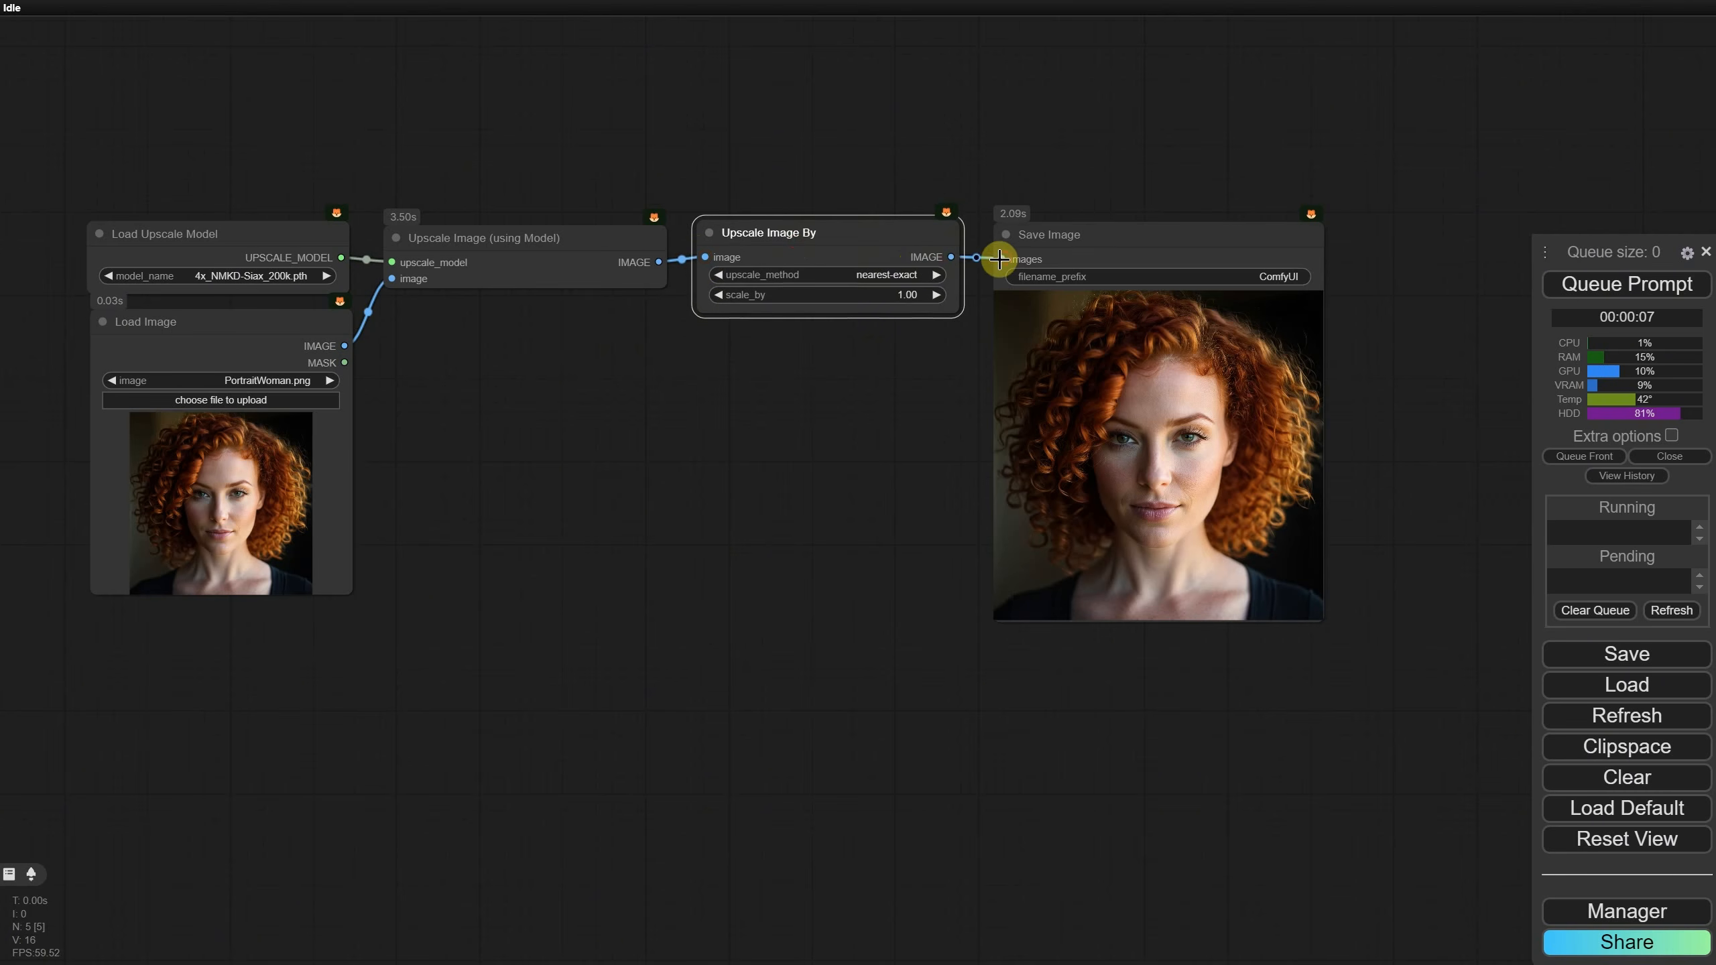
pyautogui.moveTo(882, 231); pyautogui.dragTo(877, 237)
# Step: Set the Upscale Image By node's upscale_method to lanczos and its scale_by to 0.5
pyautogui.click(882, 280)
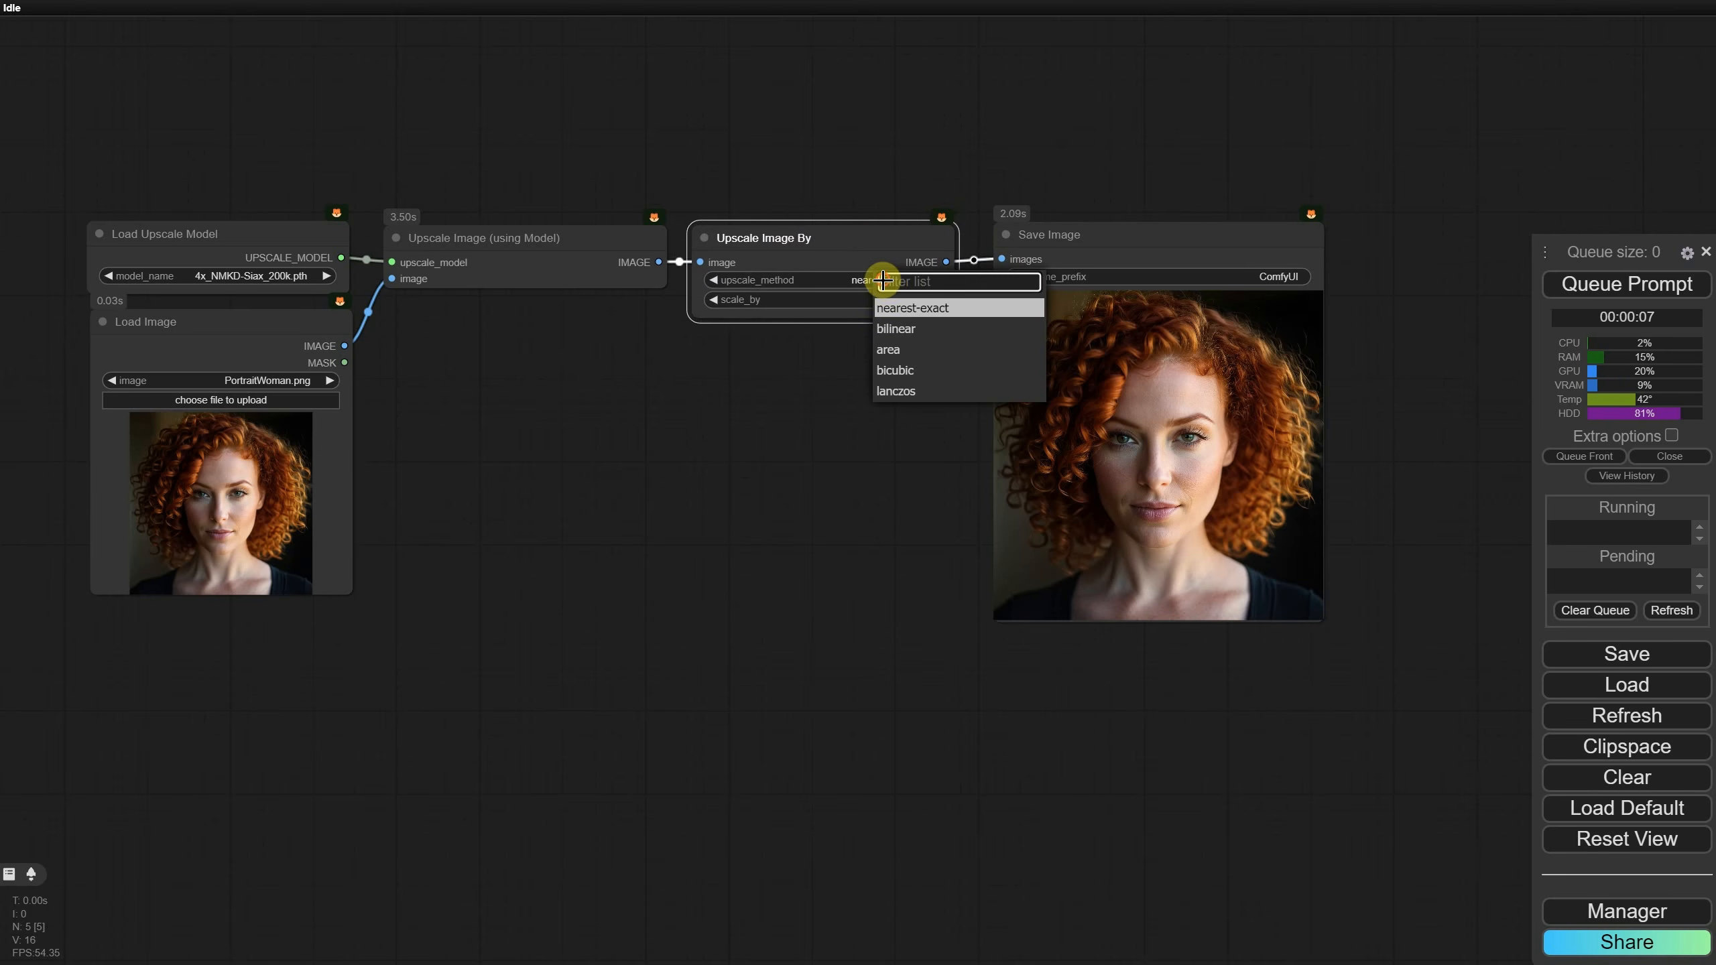
pyautogui.click(919, 392)
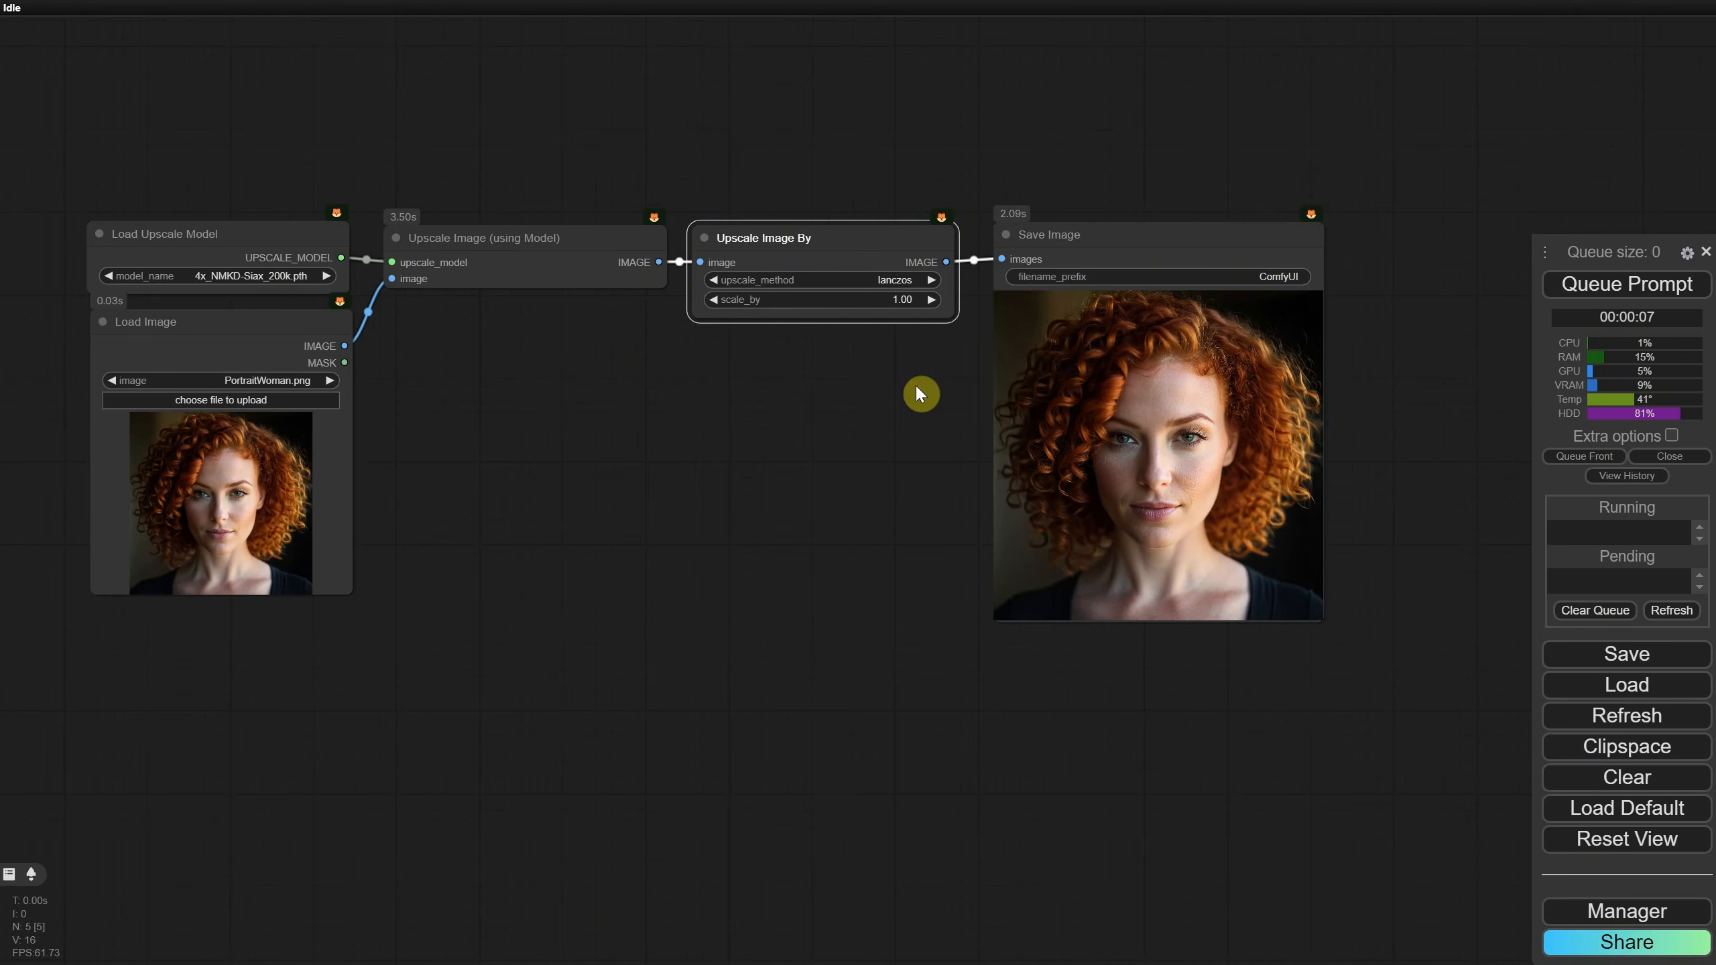
pyautogui.click(896, 301)
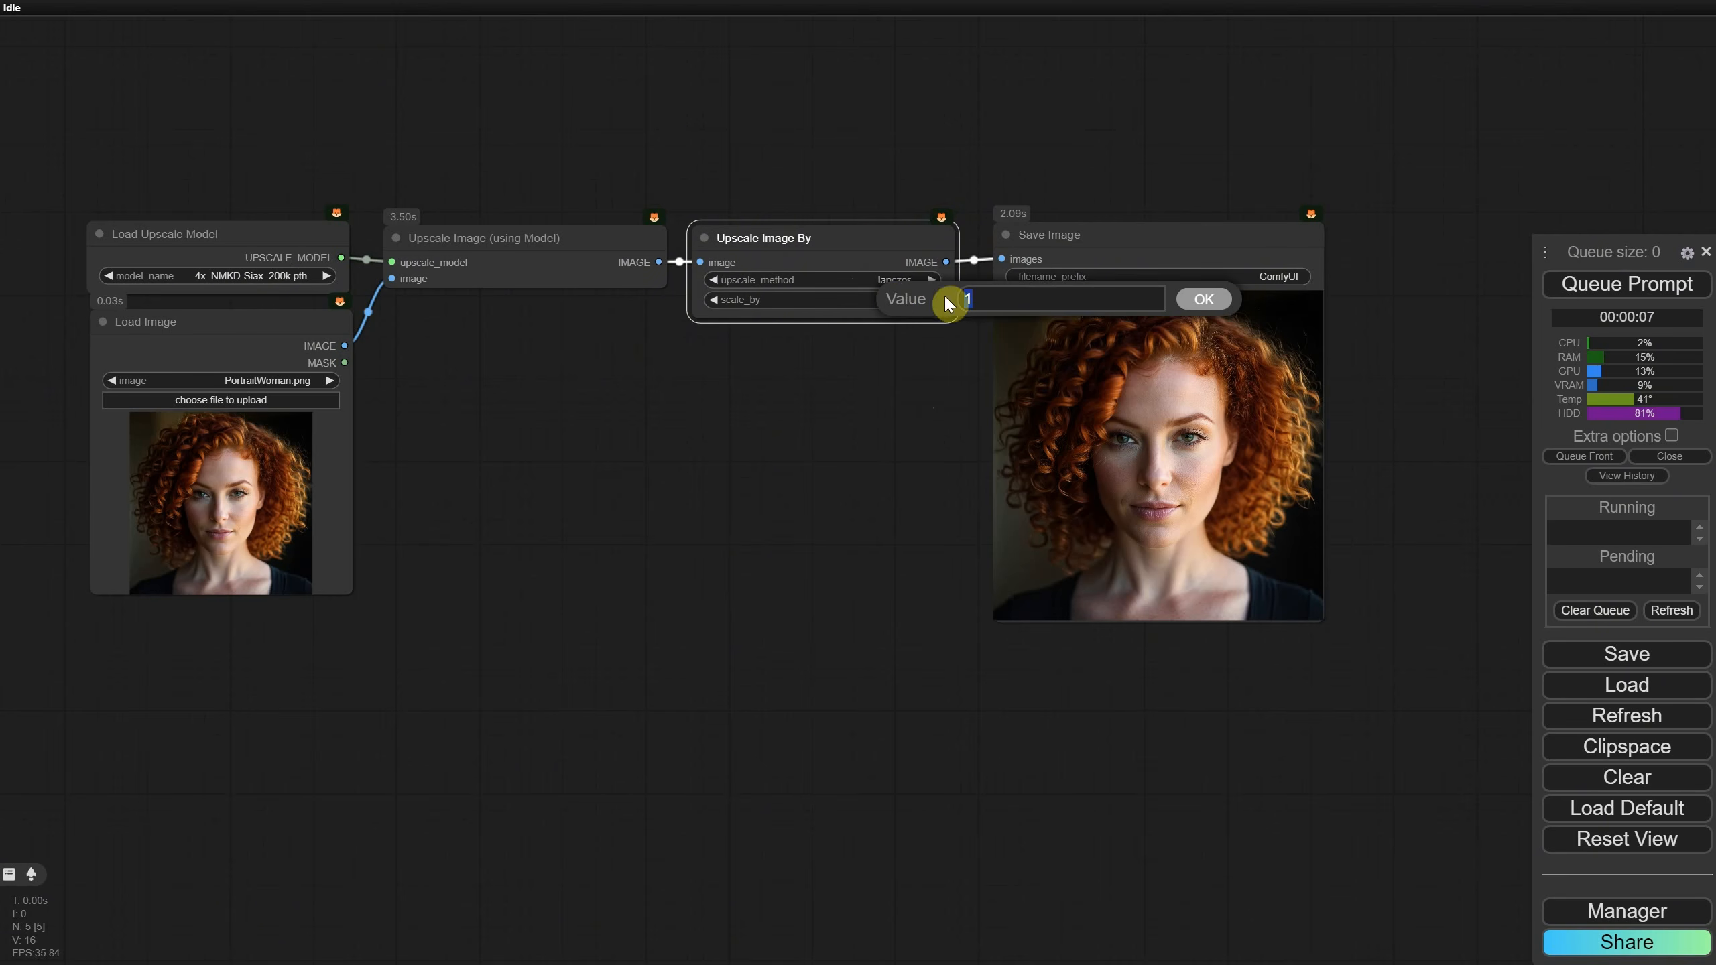
pyautogui.write('0.5')
pyautogui.press('Return')
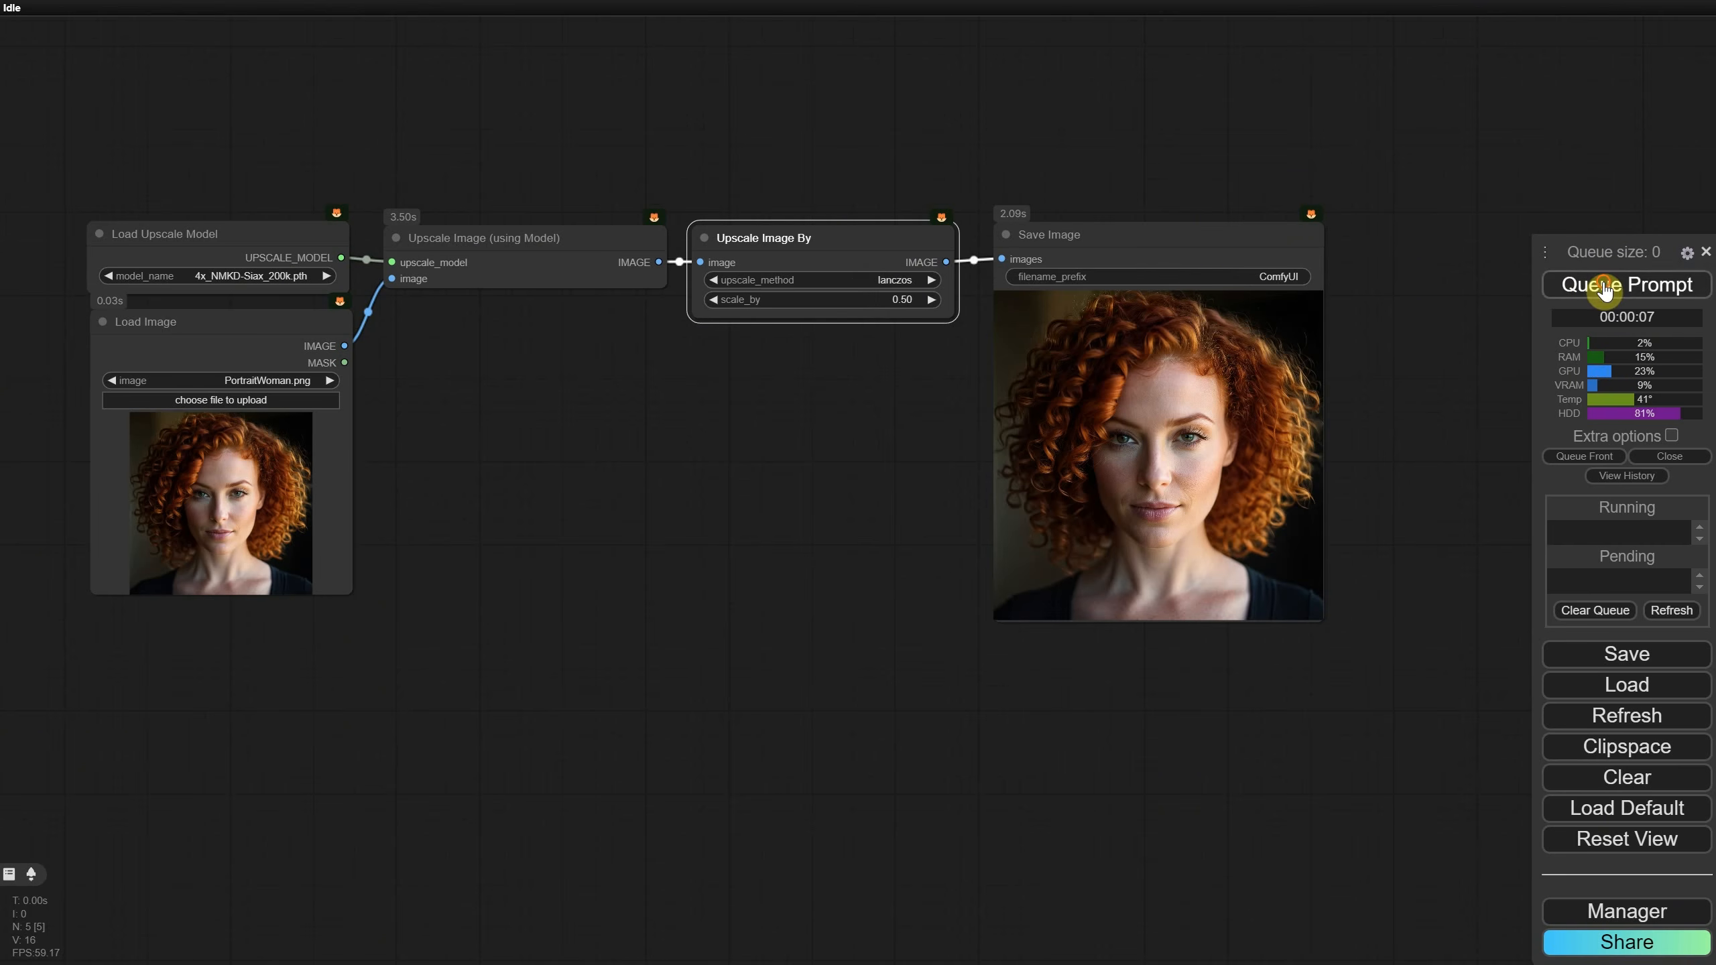
# Step: Run the workflow and view the rescaled portrait from the Save Image node in its own browser window
pyautogui.click(1605, 289)
pyautogui.rightClick(1114, 365)
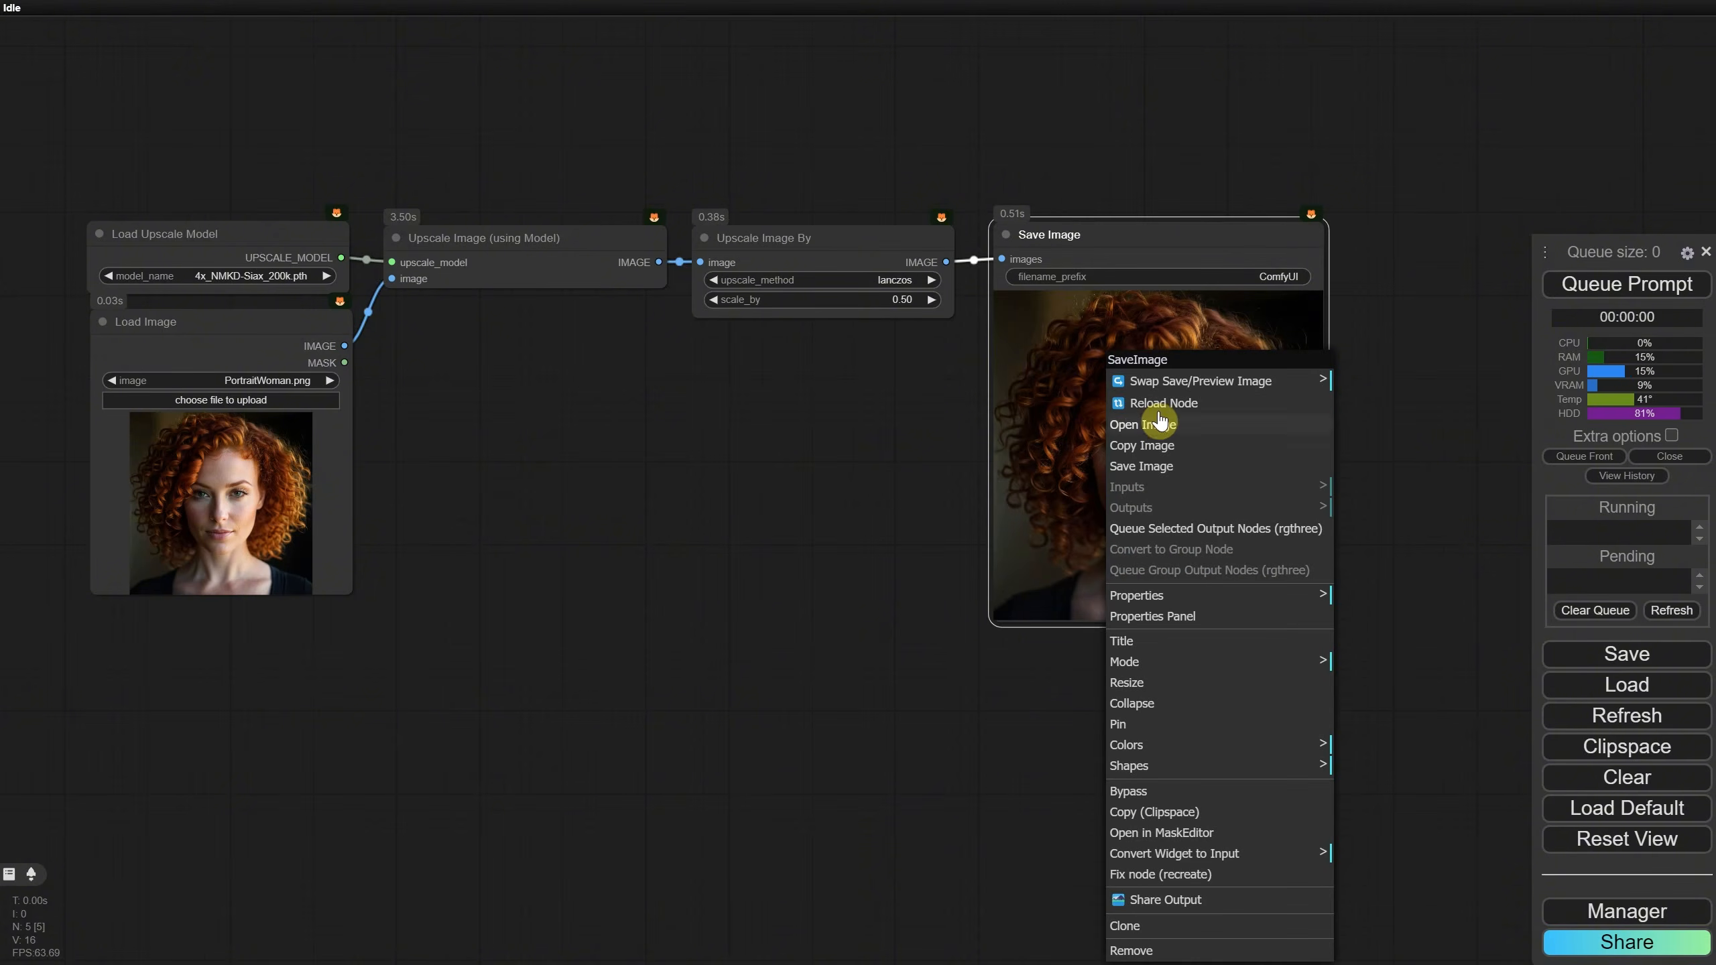
pyautogui.click(1160, 423)
pyautogui.moveTo(873, 1); pyautogui.dragTo(865, 156)
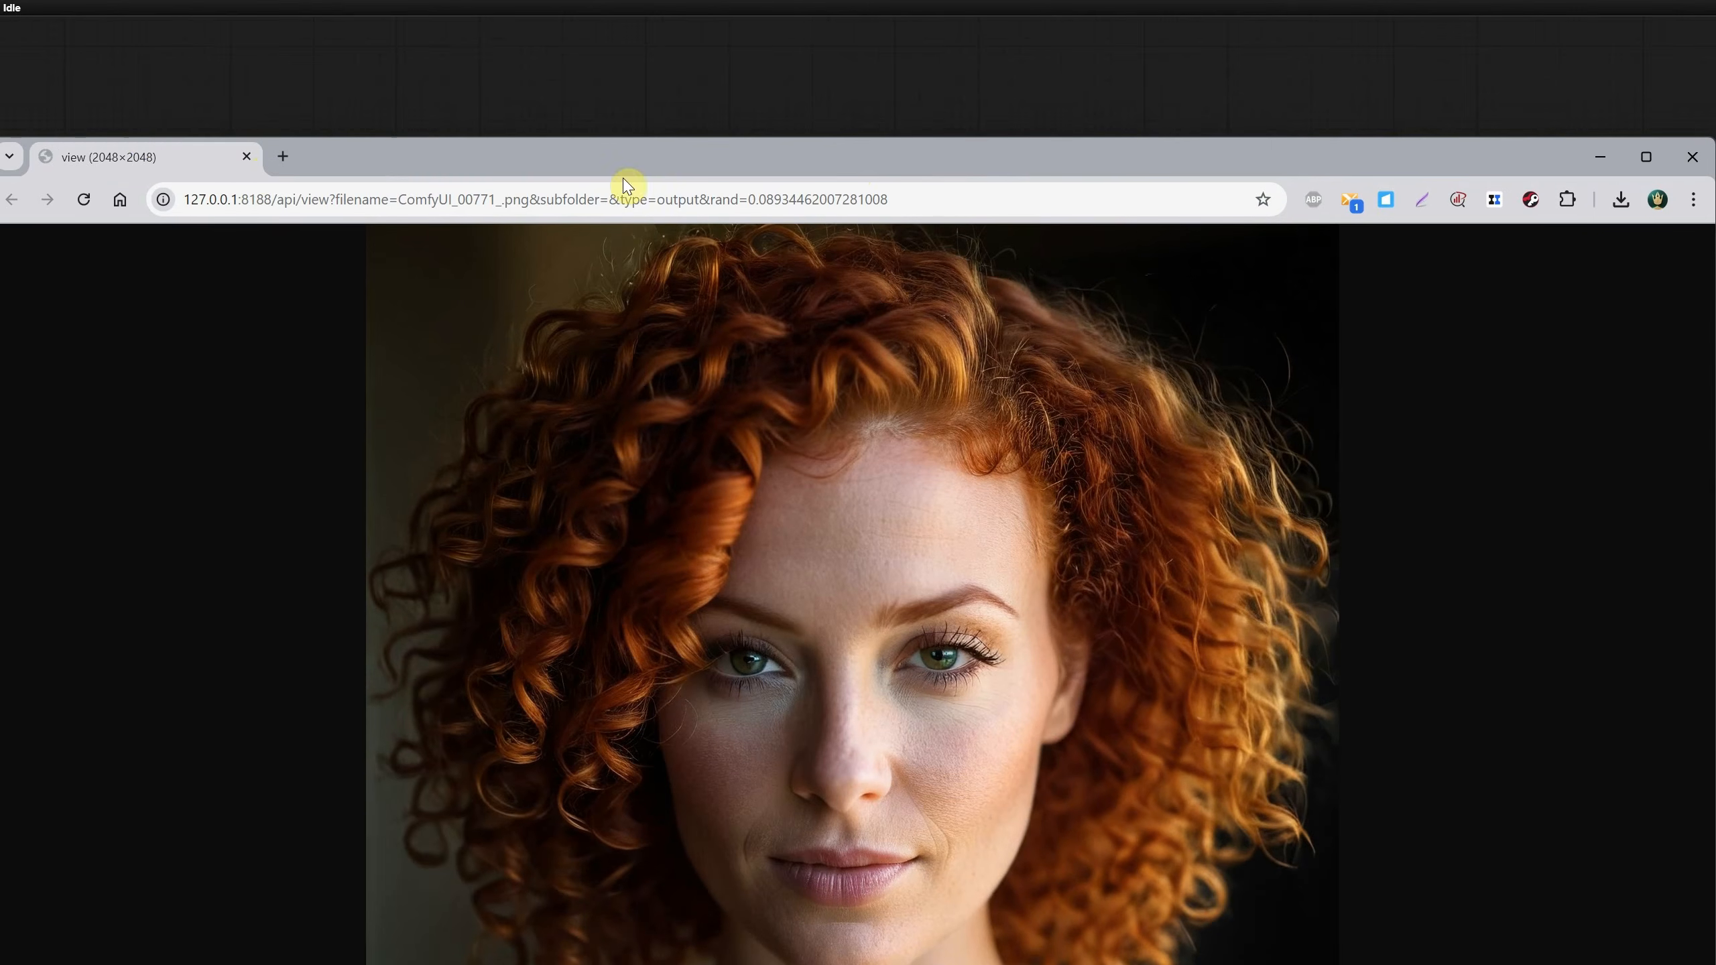
pyautogui.moveTo(342, 151); pyautogui.dragTo(441, 130)
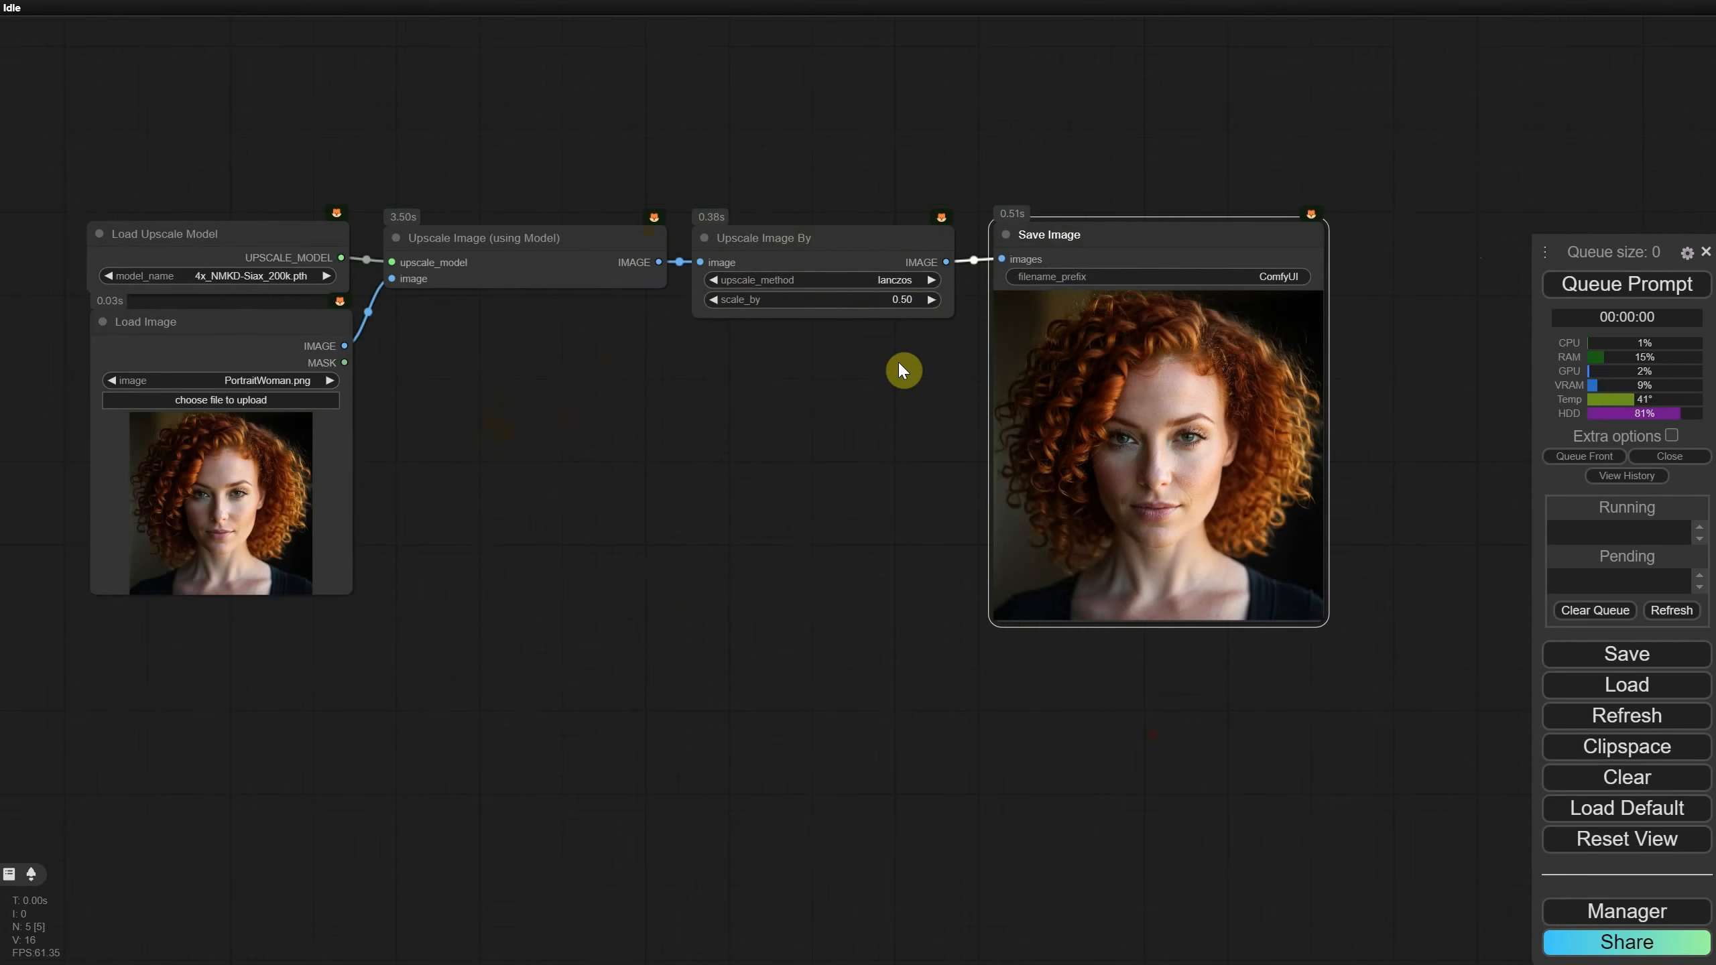
# Step: Add an Image Comparer (rgthree) node in the empty area below the Upscale Image (using Model) and Upscale Image By nodes
pyautogui.scroll(2, 713, 390)
pyautogui.moveTo(709, 387); pyautogui.dragTo(731, 351)
pyautogui.click(685, 409)
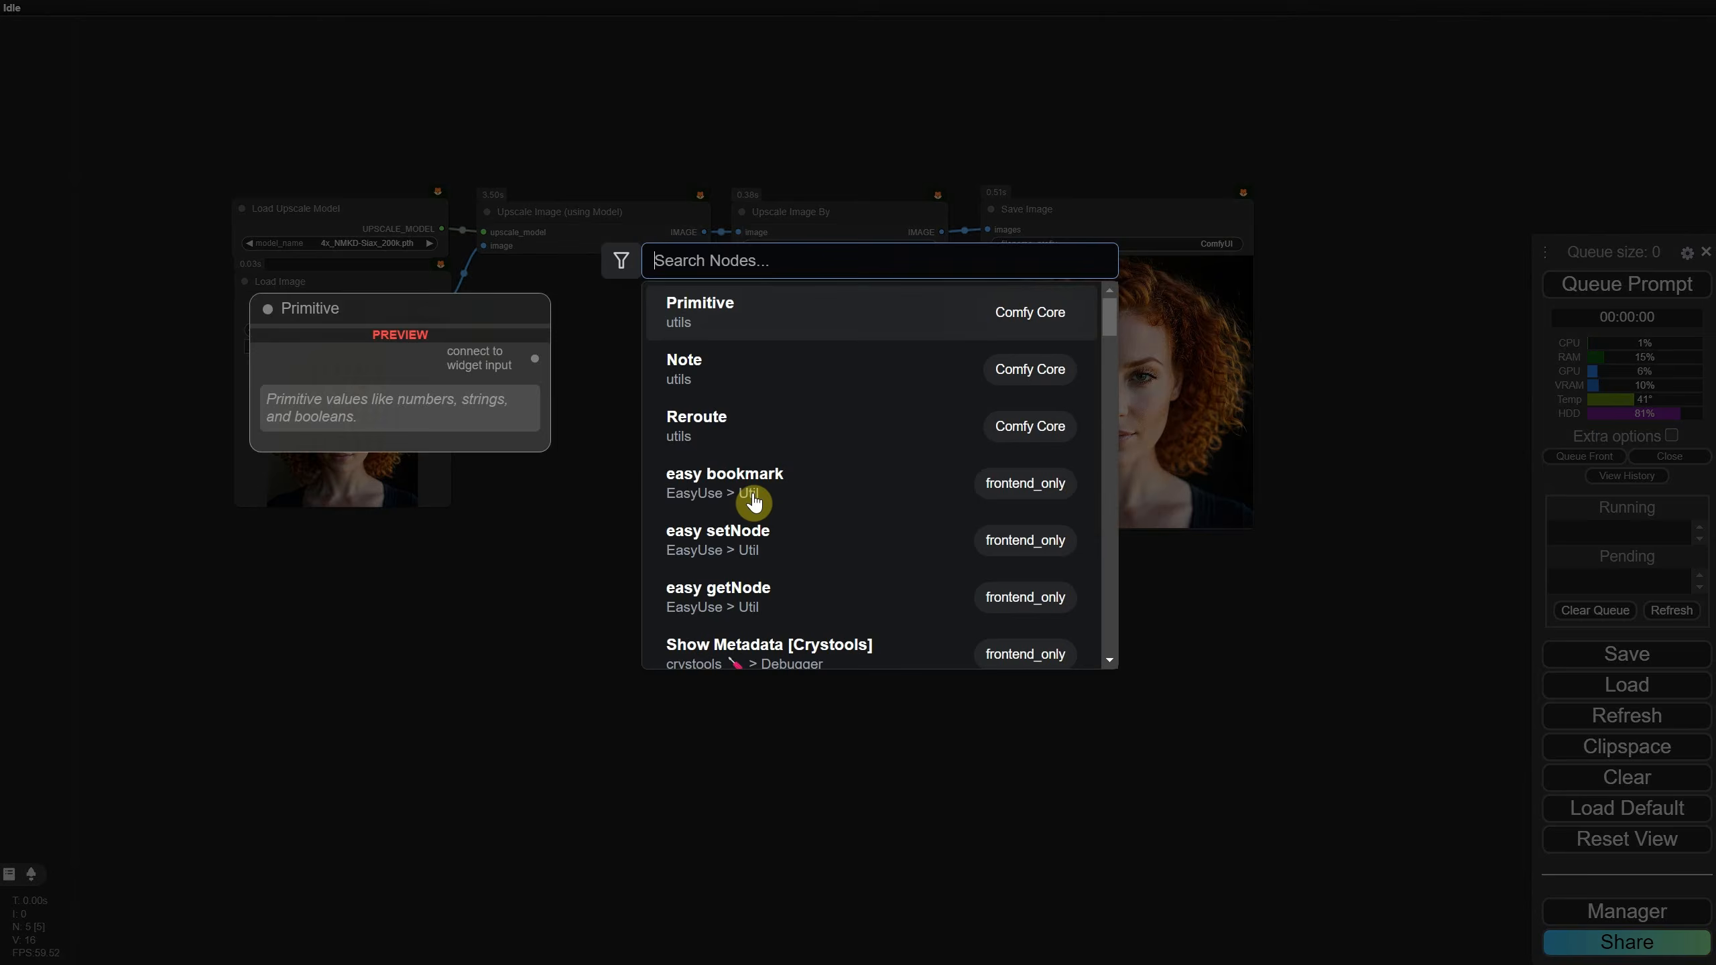
pyautogui.write('image comp')
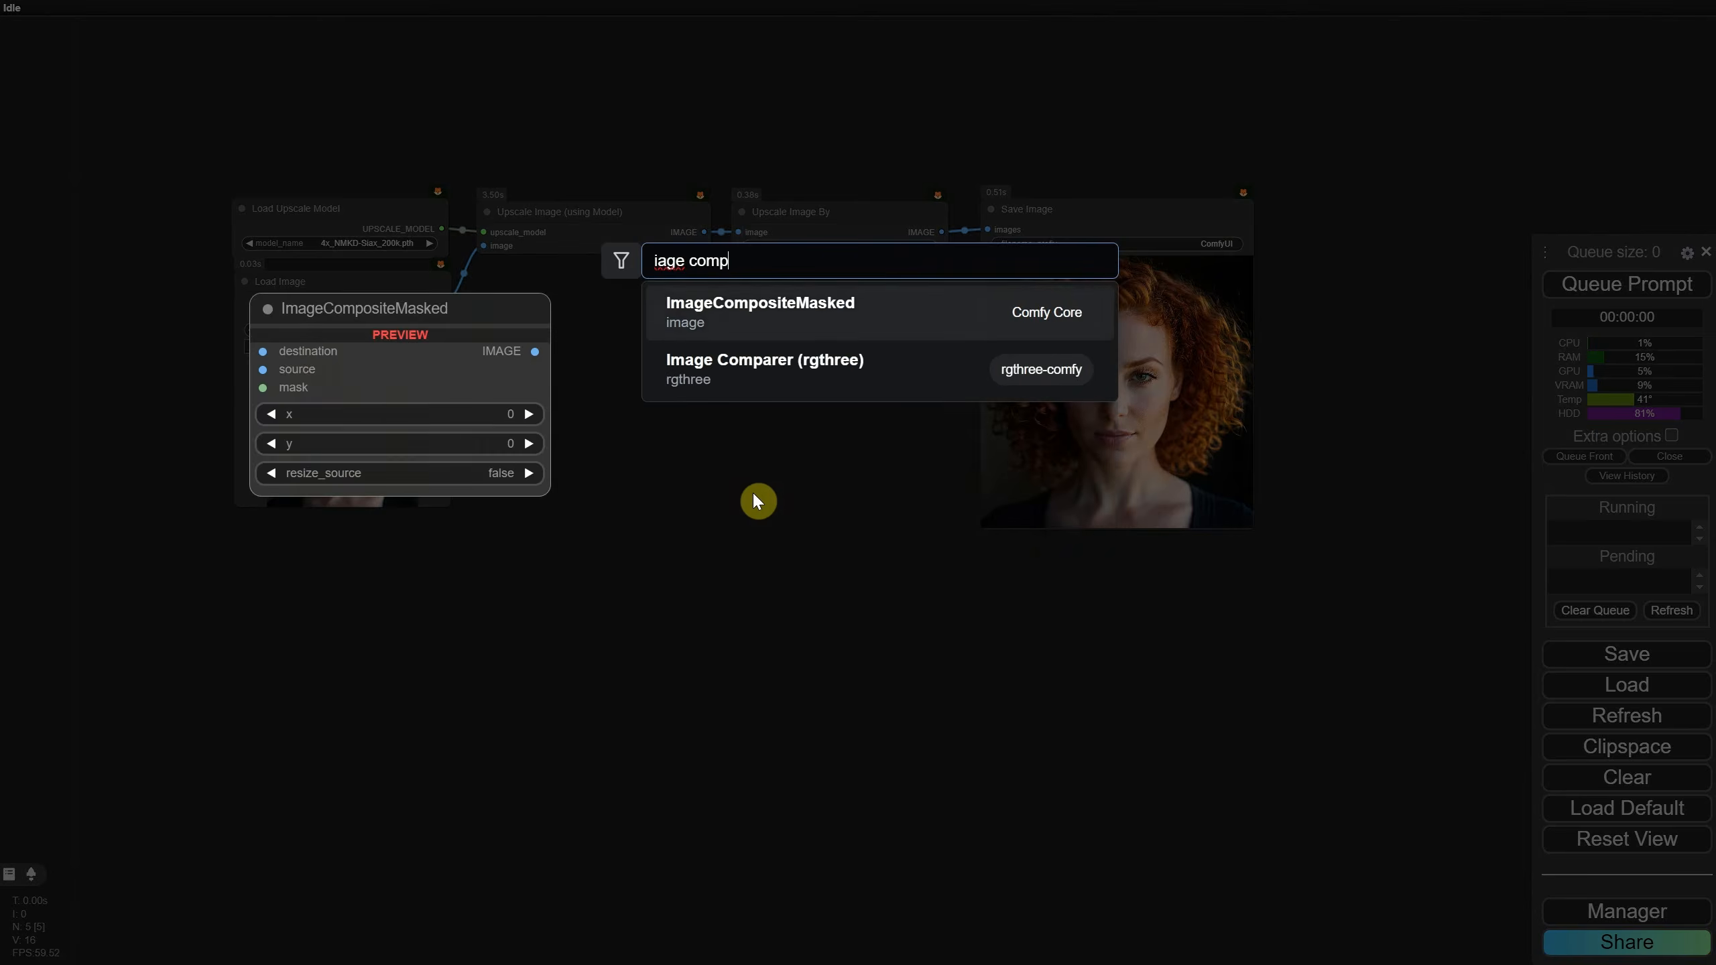
pyautogui.click(866, 313)
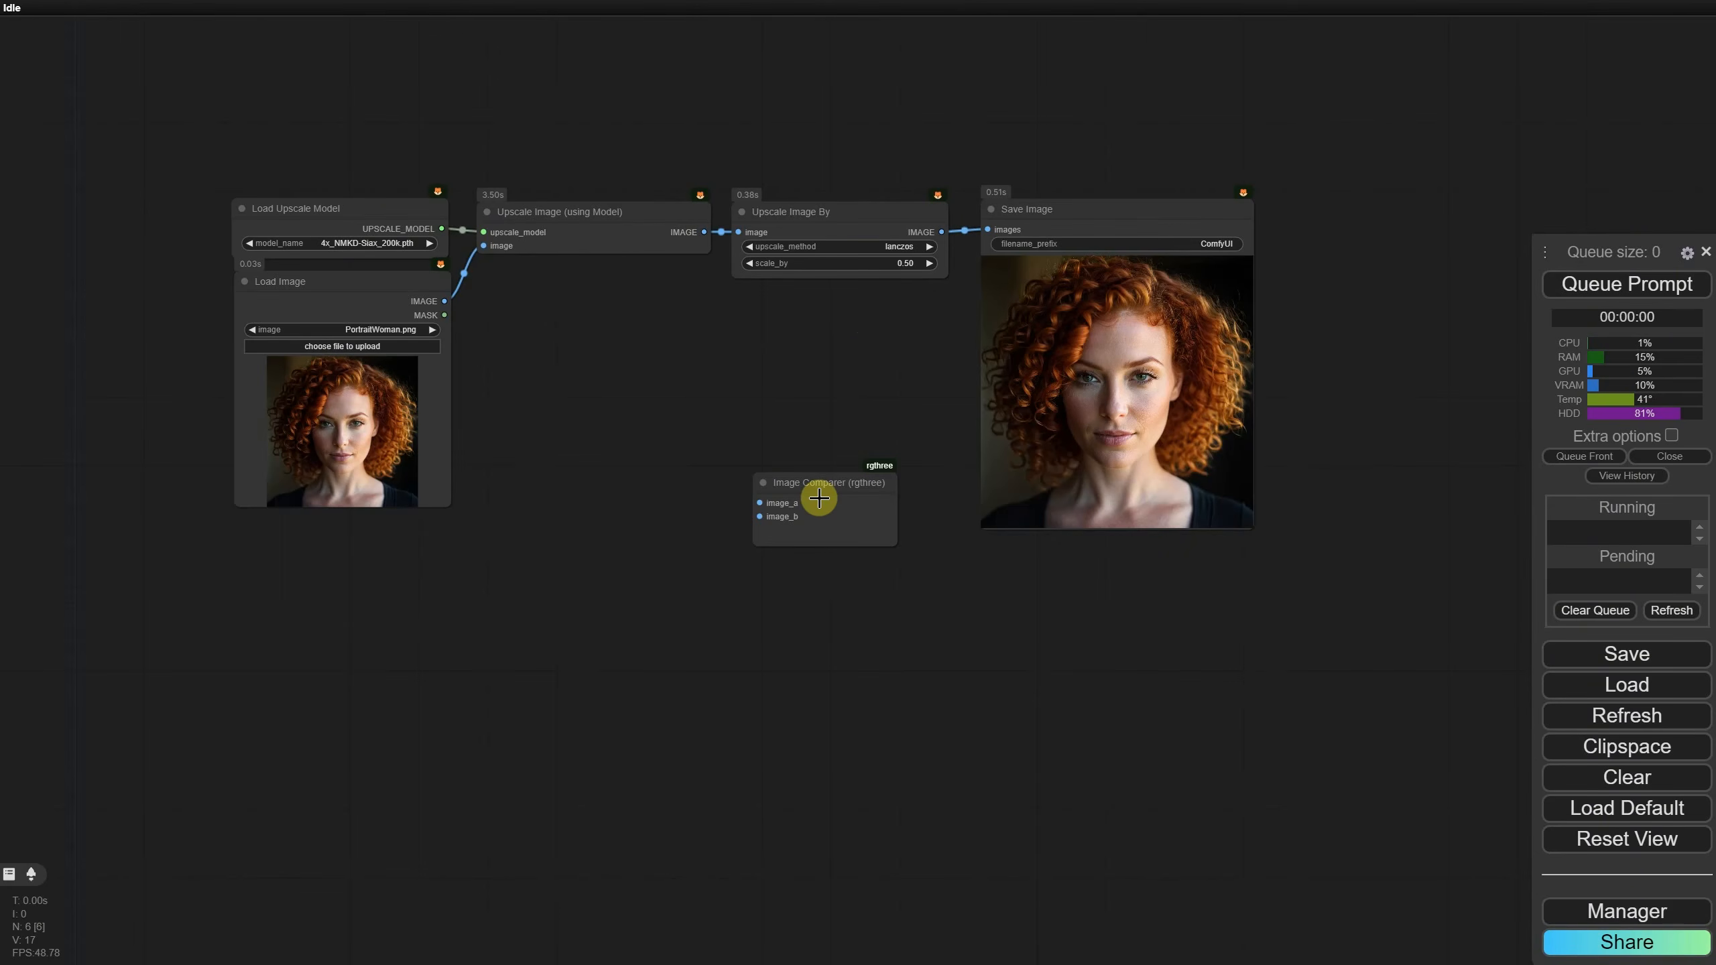
pyautogui.moveTo(816, 494); pyautogui.dragTo(678, 443)
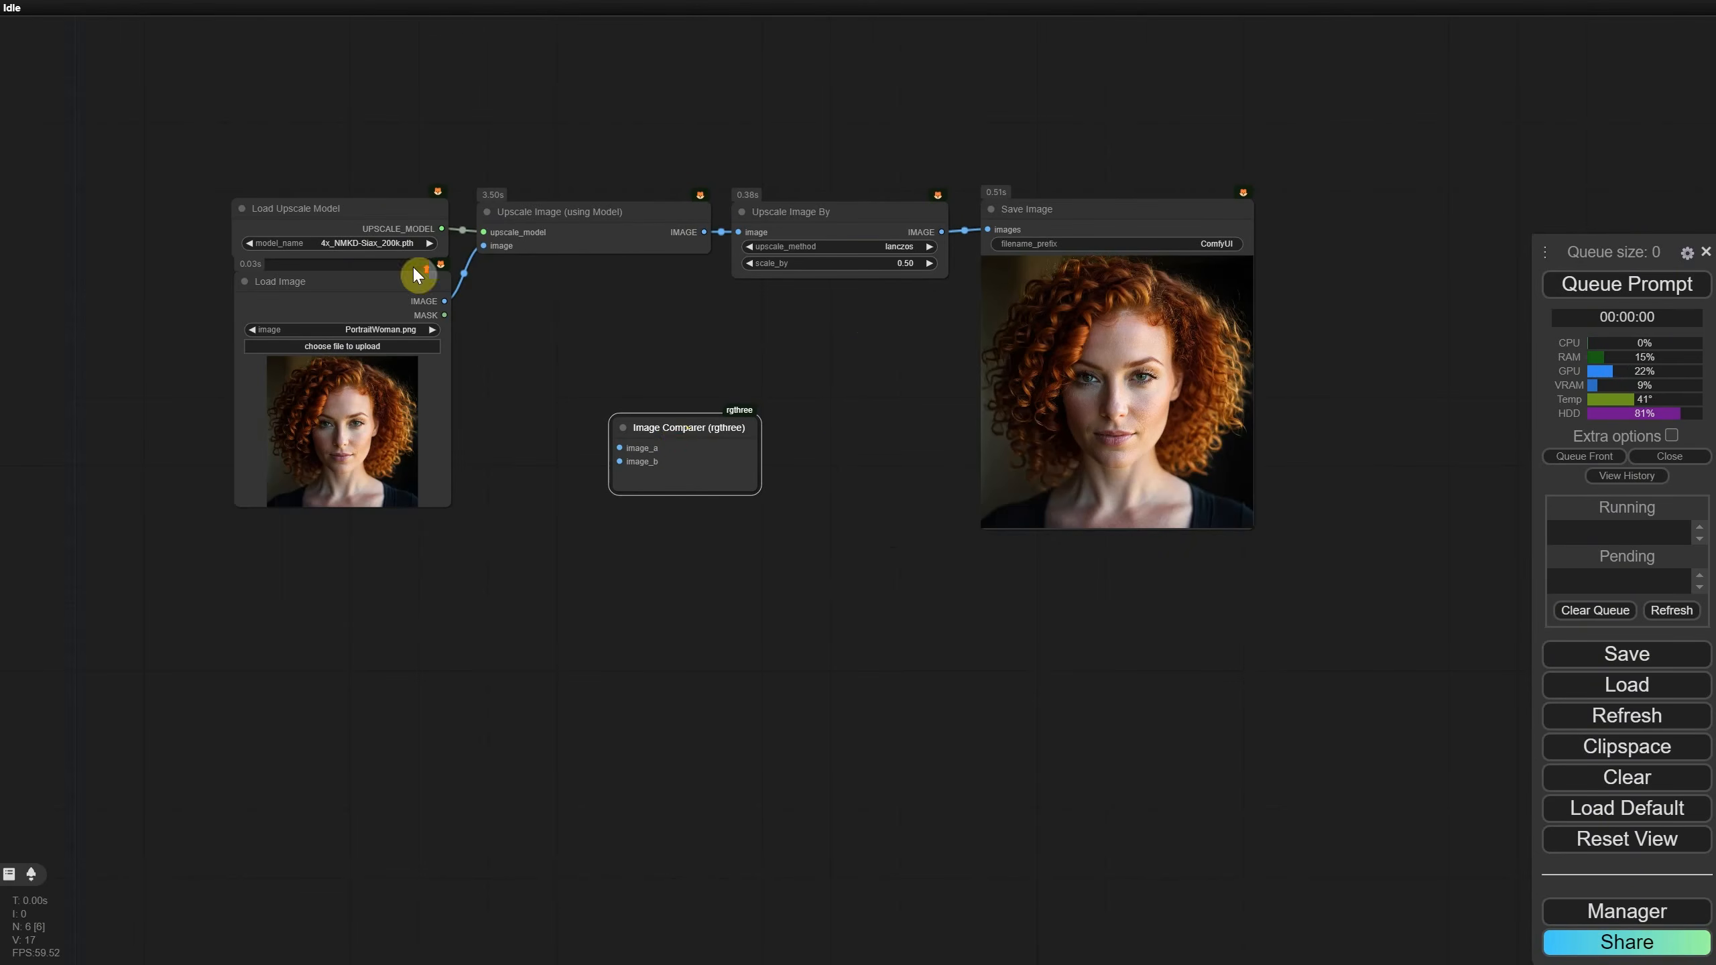
# Step: Link the Load Image output to the Image Comparer's image_a and the Upscale Image By output to its image_b
pyautogui.scroll(5, 432, 291)
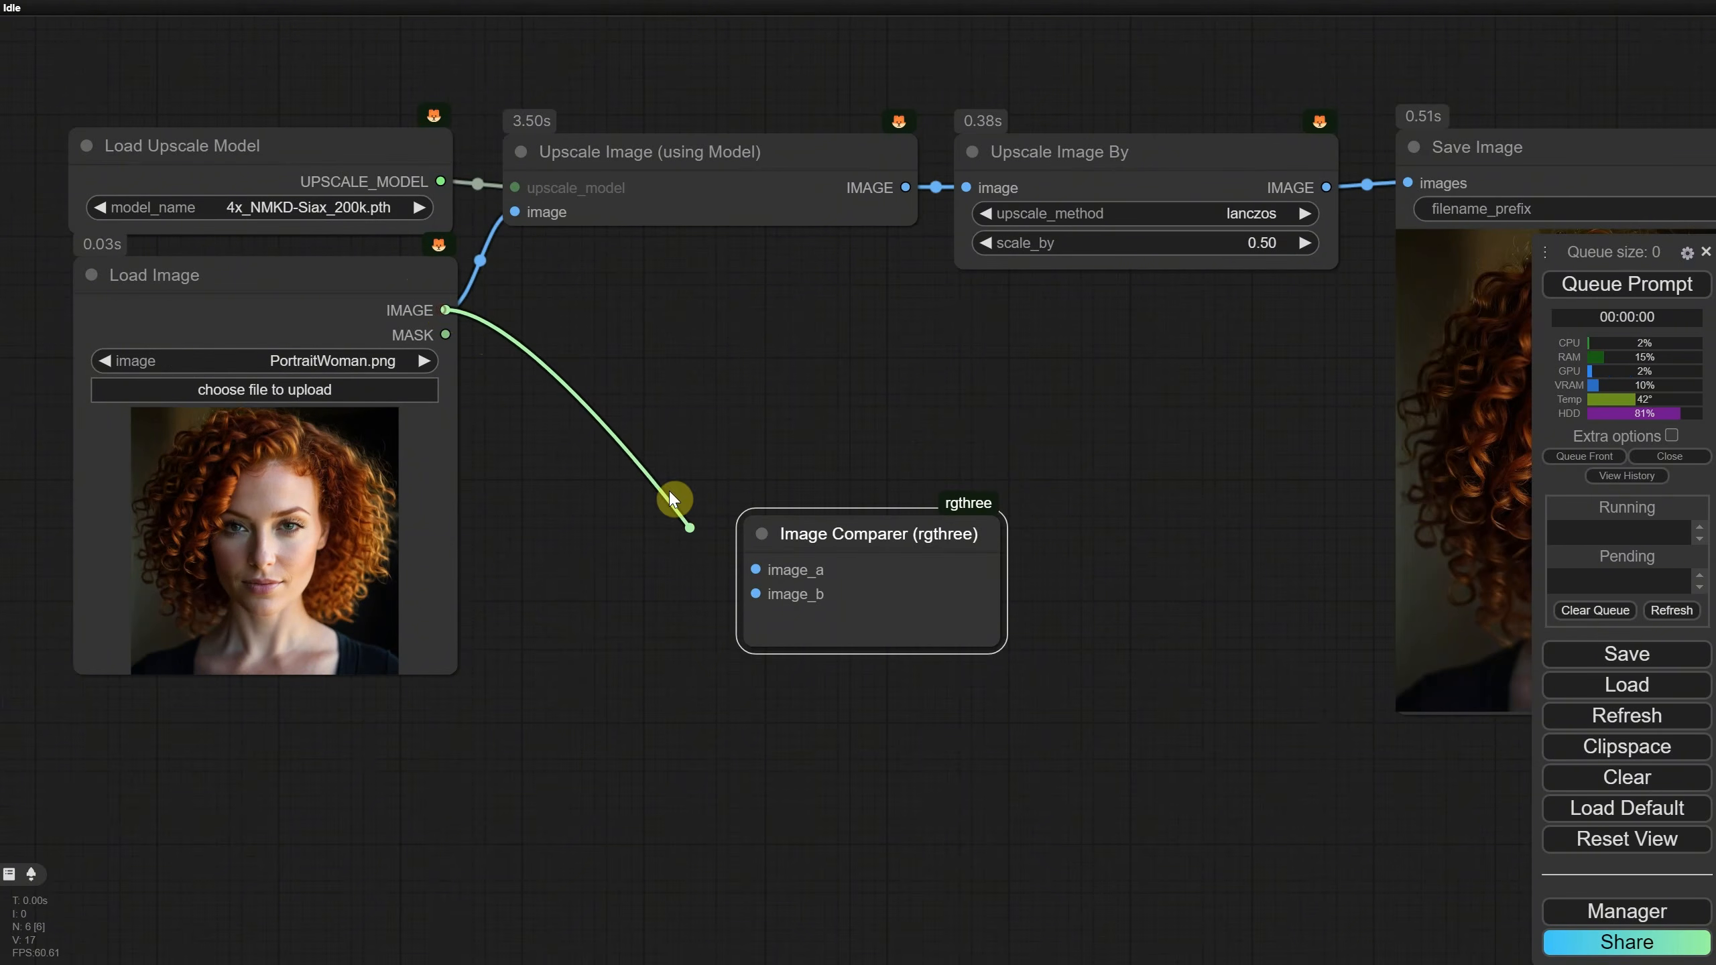
pyautogui.moveTo(670, 495); pyautogui.dragTo(940, 544)
pyautogui.moveTo(1175, 399); pyautogui.dragTo(1003, 408)
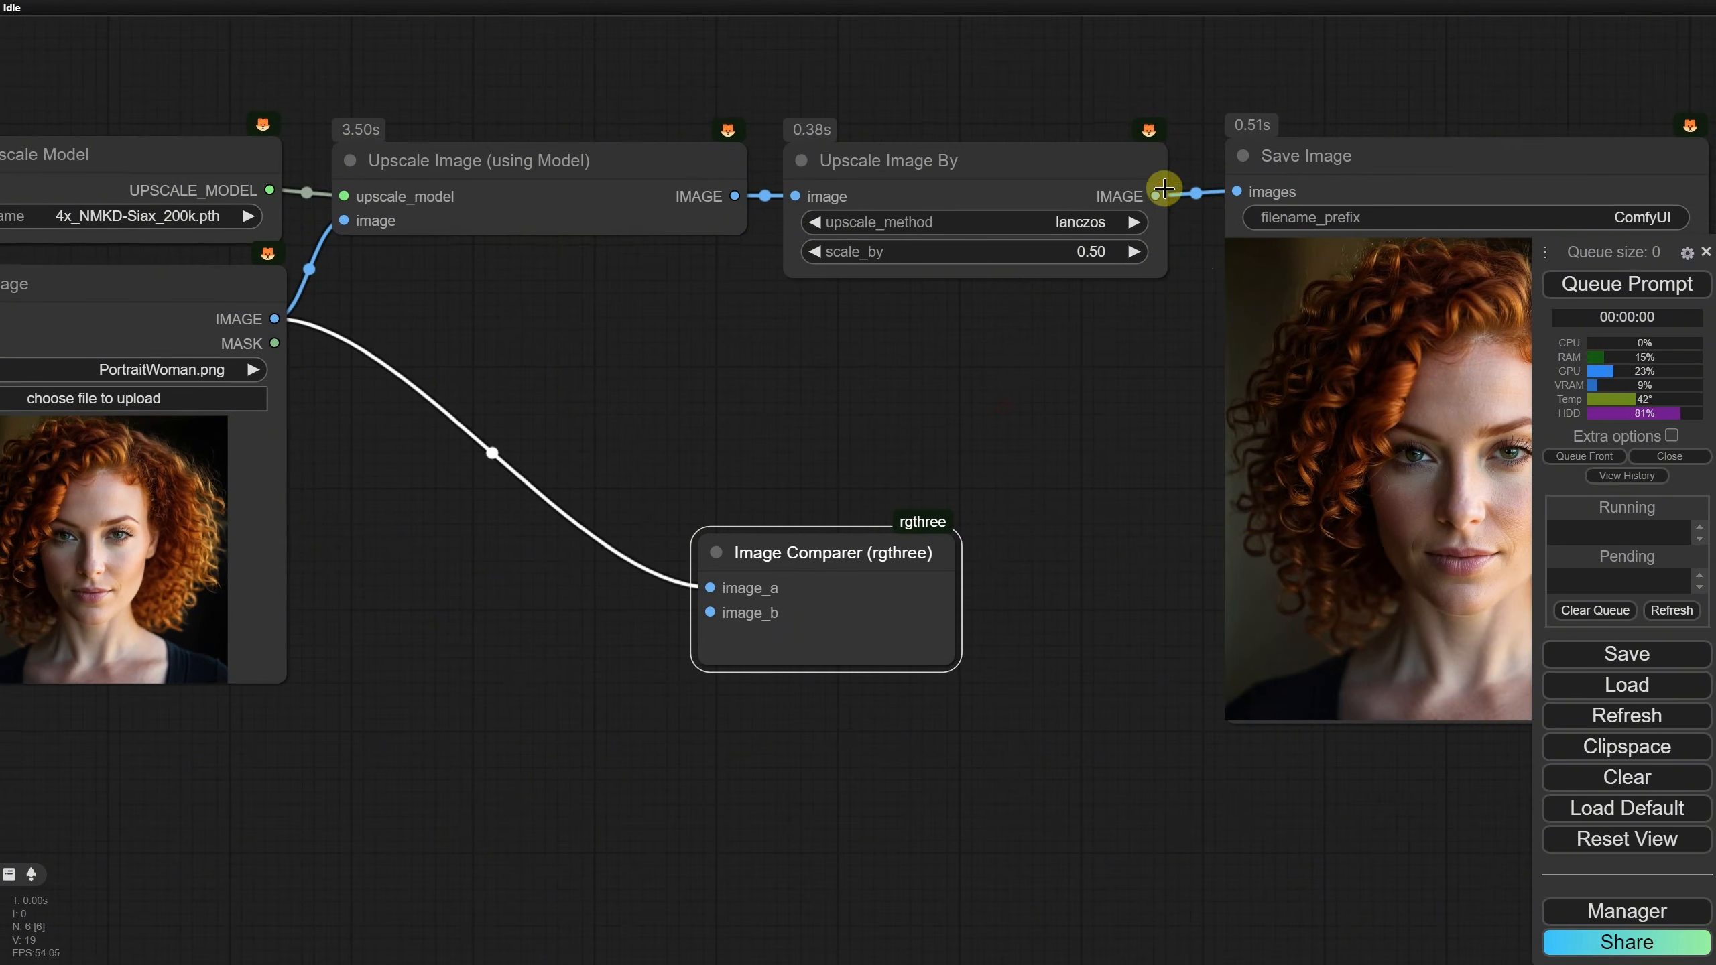
pyautogui.moveTo(1164, 188); pyautogui.dragTo(723, 600)
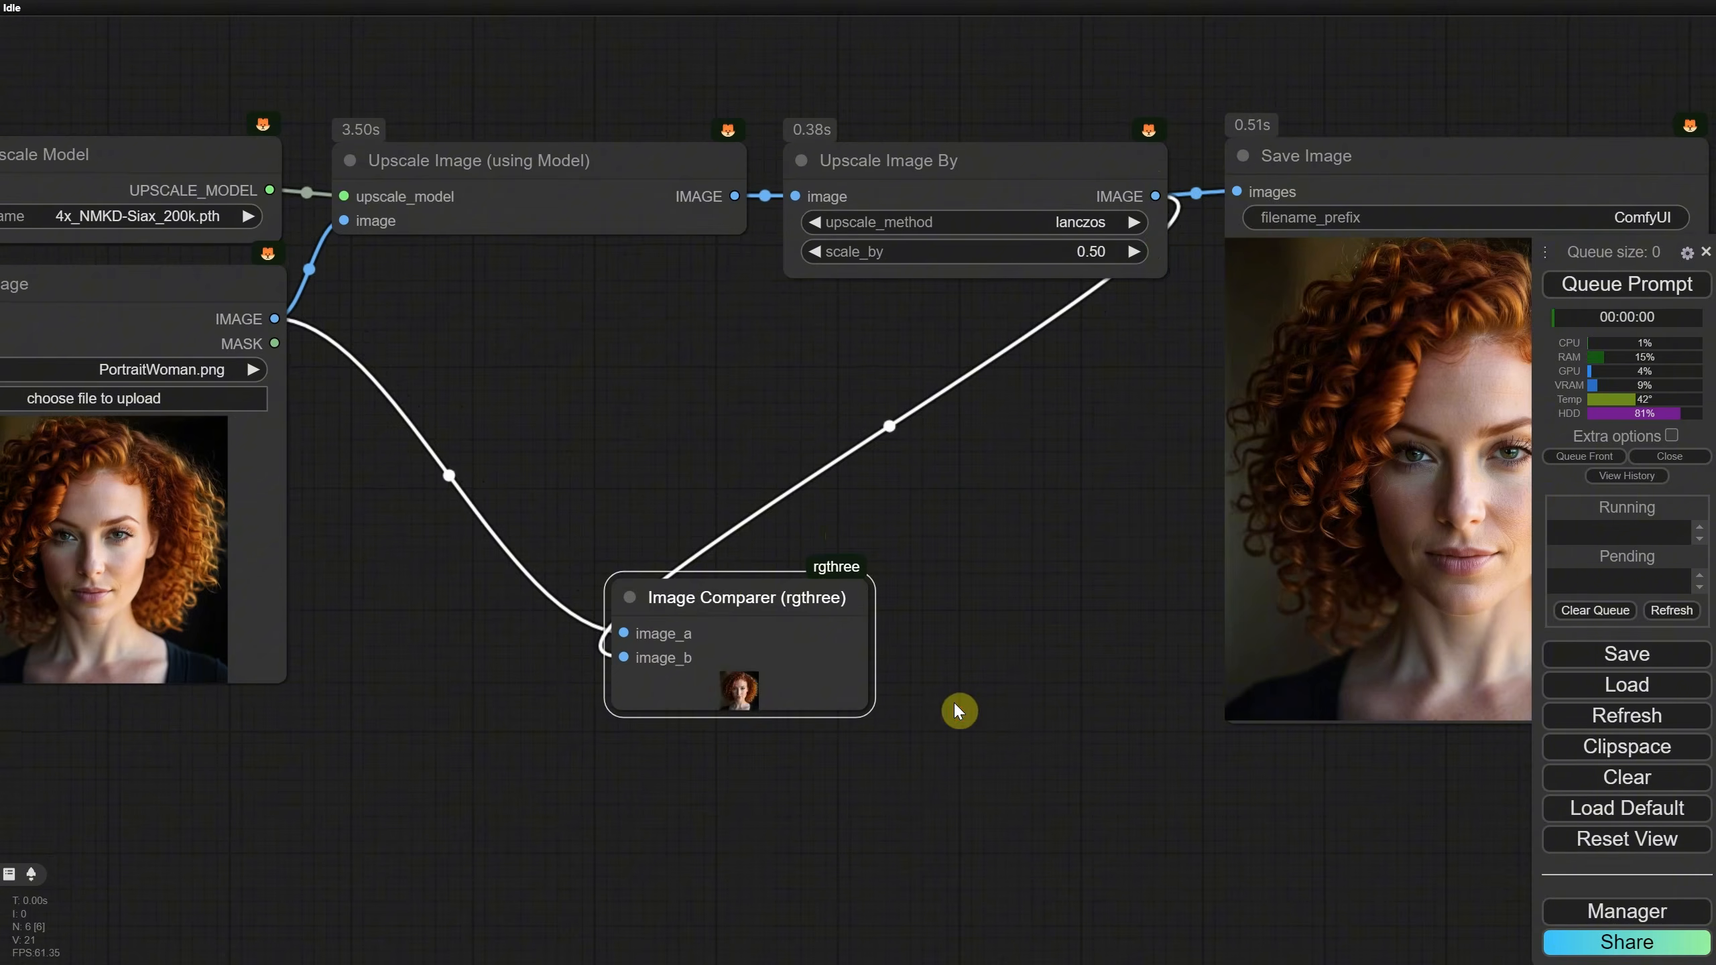
# Step: Enlarge the Image Comparer node below the upscale nodes and inspect the original portrait against the upscaled one up close
pyautogui.scroll(-4, 864, 350)
pyautogui.moveTo(954, 703); pyautogui.dragTo(1164, 901)
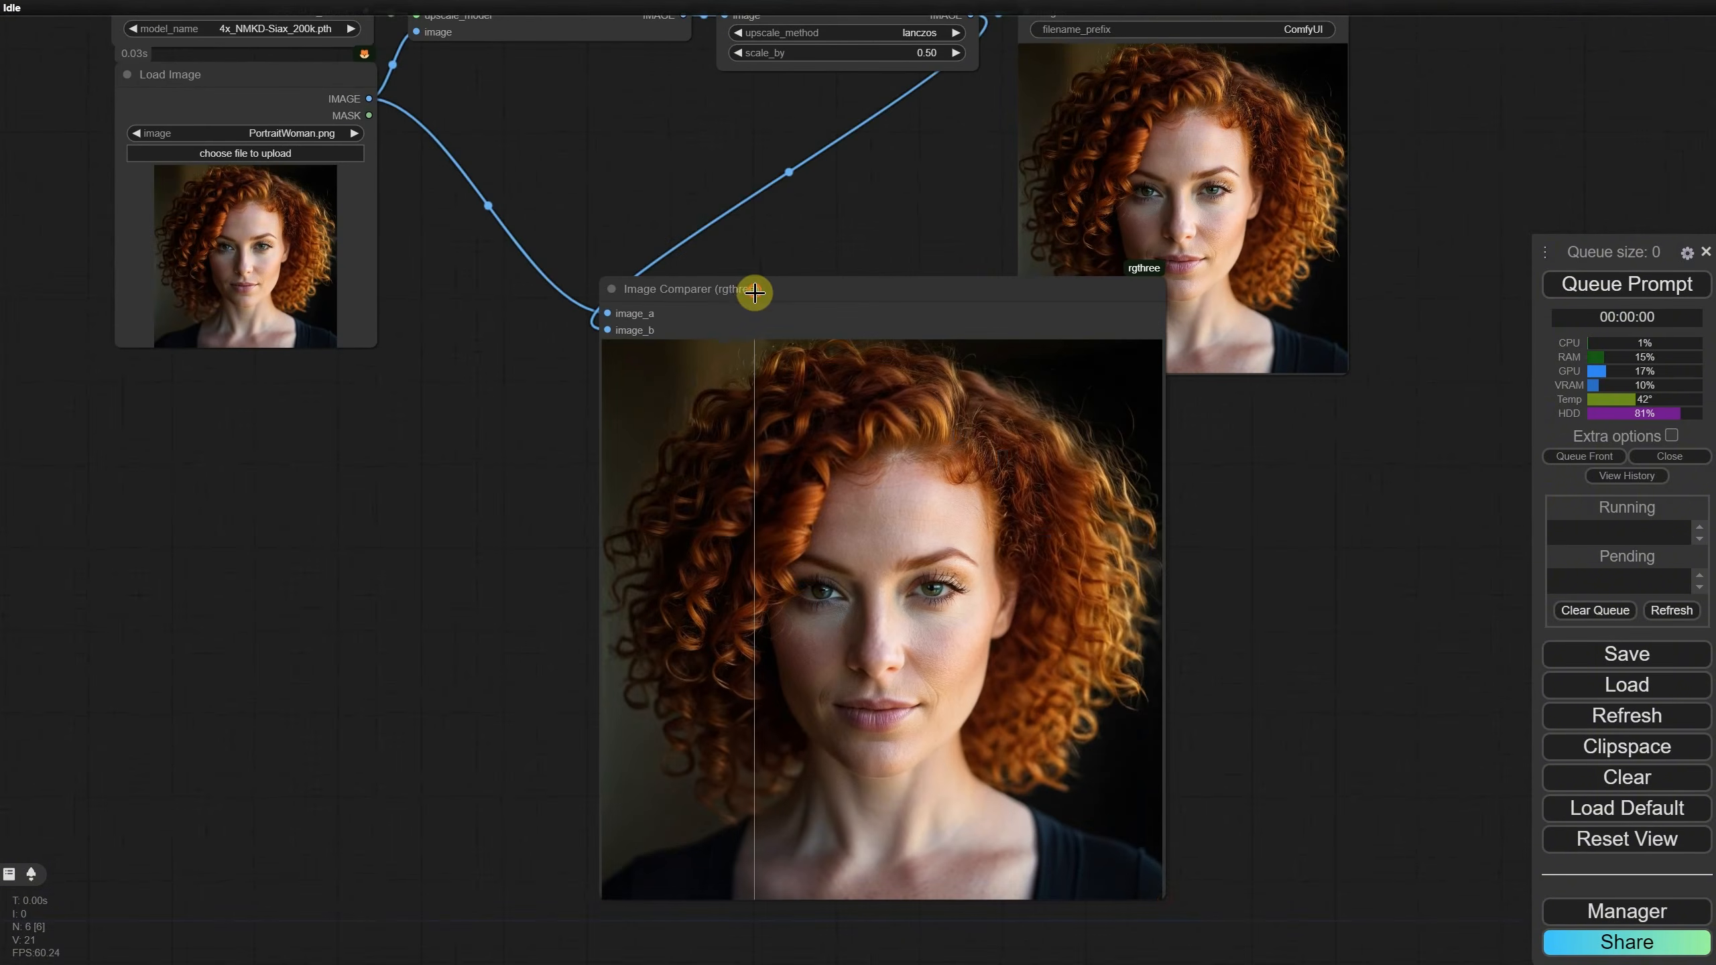
pyautogui.moveTo(755, 293); pyautogui.dragTo(593, 159)
pyautogui.scroll(10, 407, 507)
pyautogui.moveTo(388, 353); pyautogui.dragTo(9, 345)
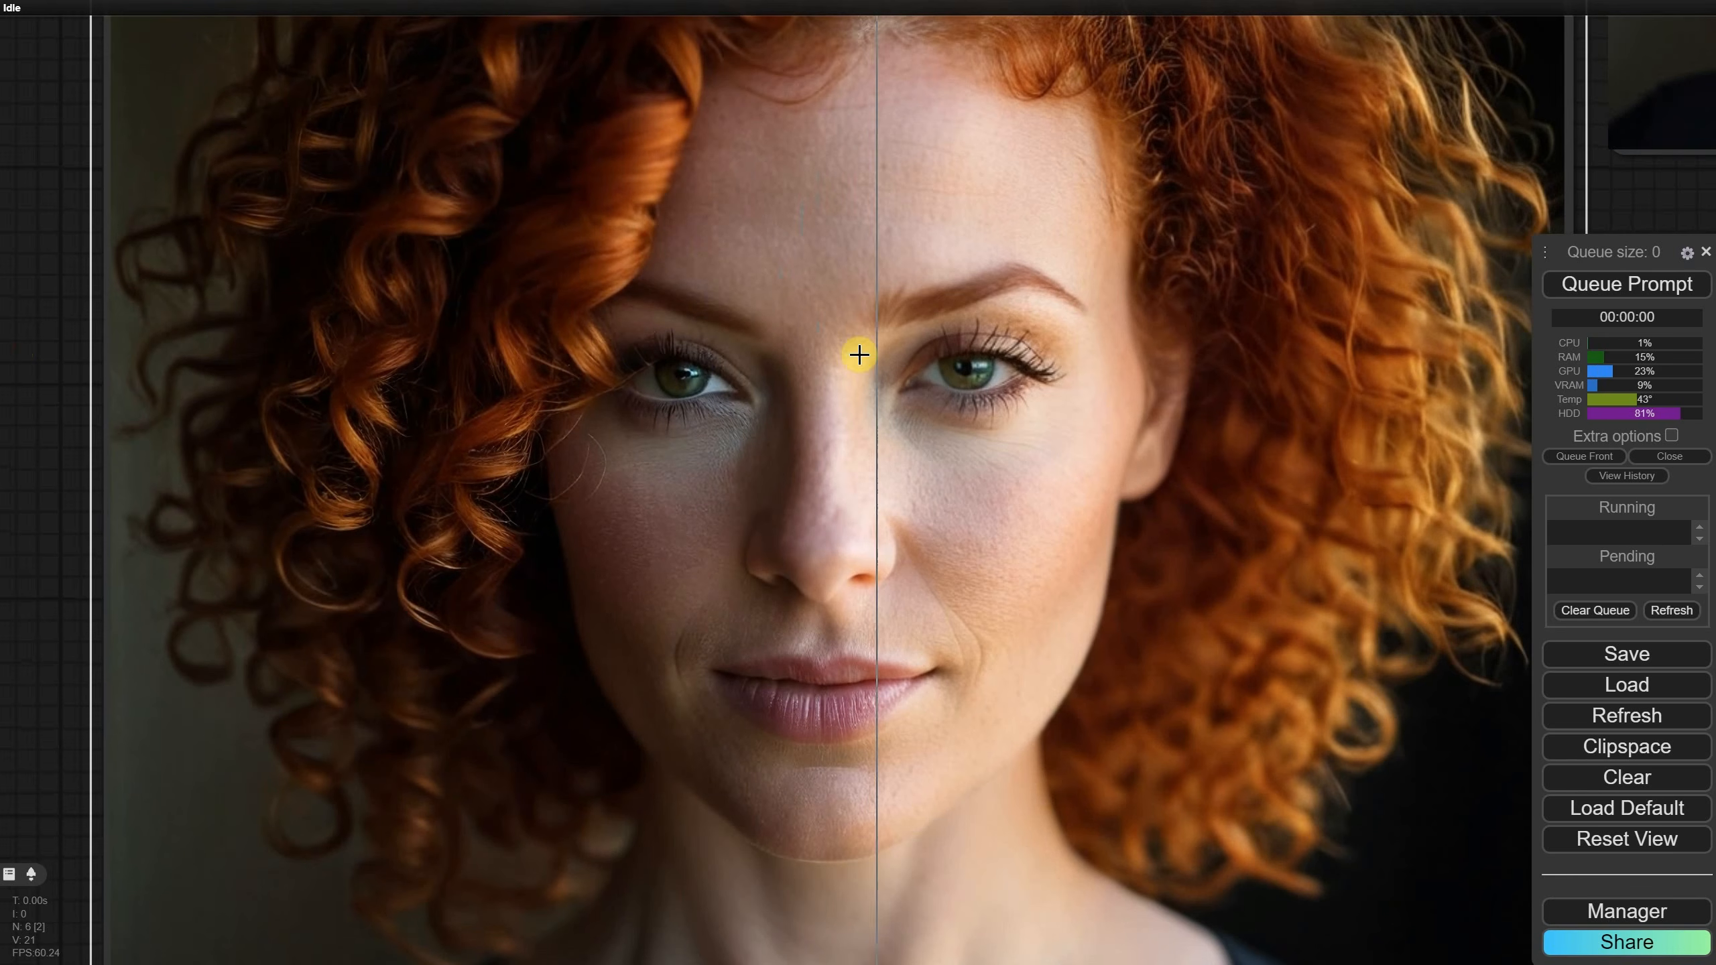
pyautogui.scroll(6, 1189, 322)
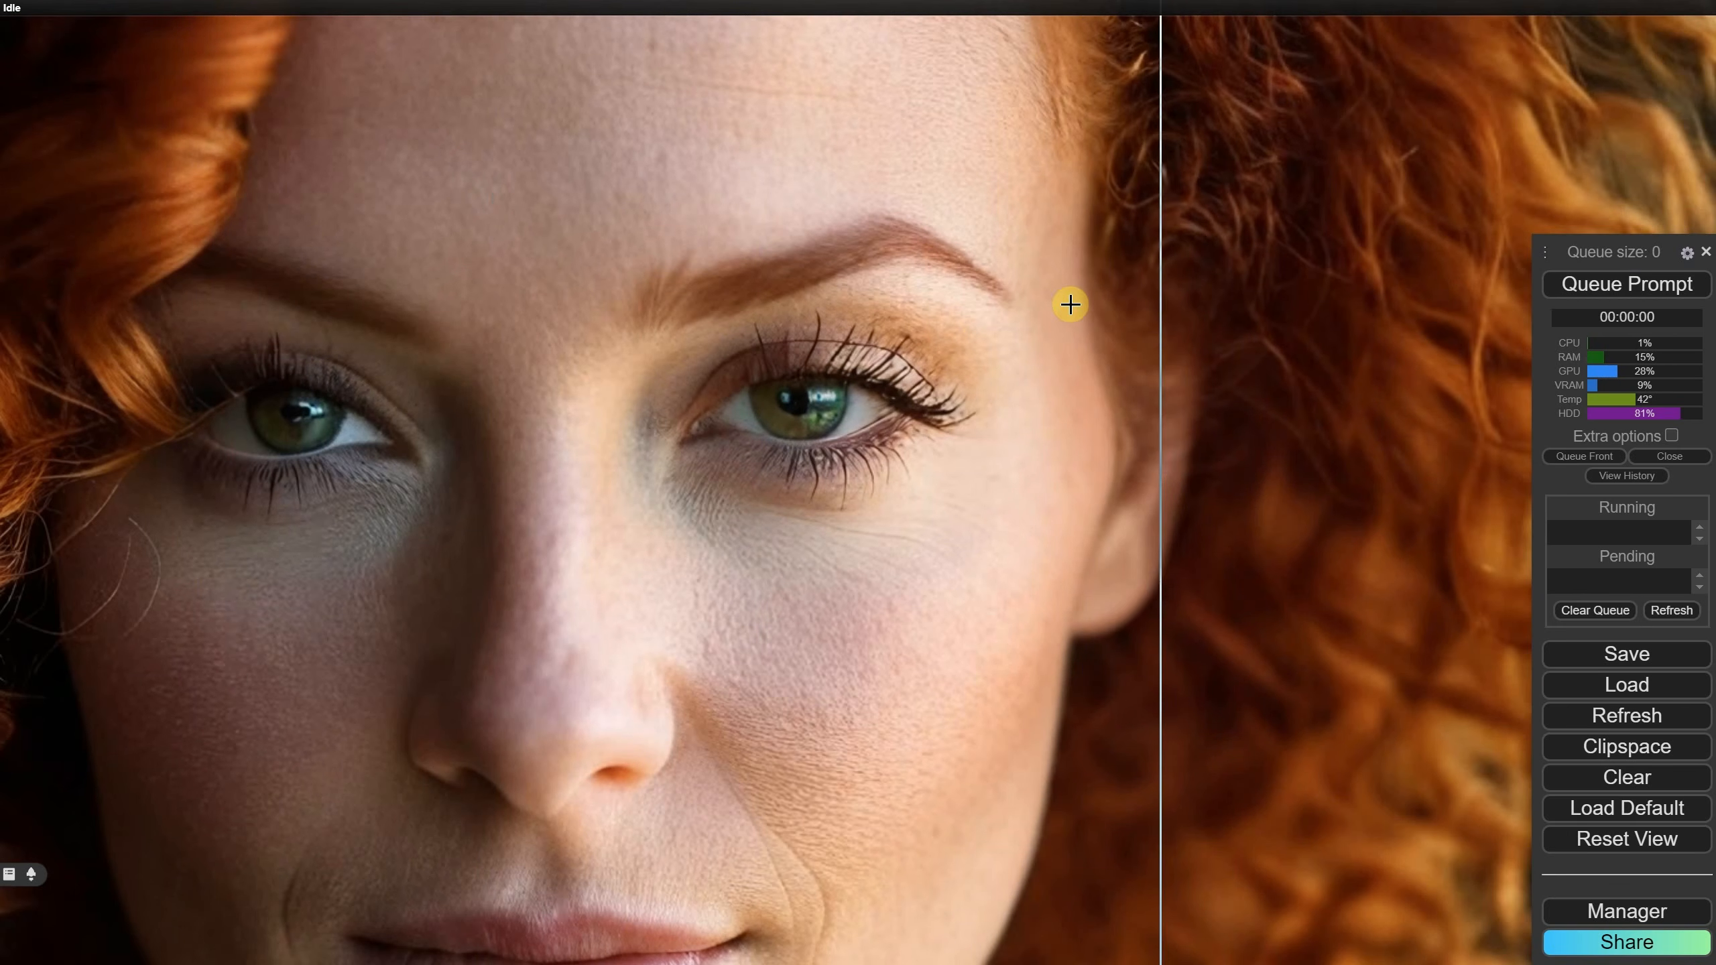
pyautogui.scroll(-3, 1142, 334)
# Step: Load VectorCat.png into the Load Image node, run the workflow and inspect the original against the upscaled cat
pyautogui.scroll(-12, 1142, 334)
pyautogui.moveTo(432, 372); pyautogui.dragTo(468, 741)
pyautogui.moveTo(640, 224); pyautogui.dragTo(608, 246)
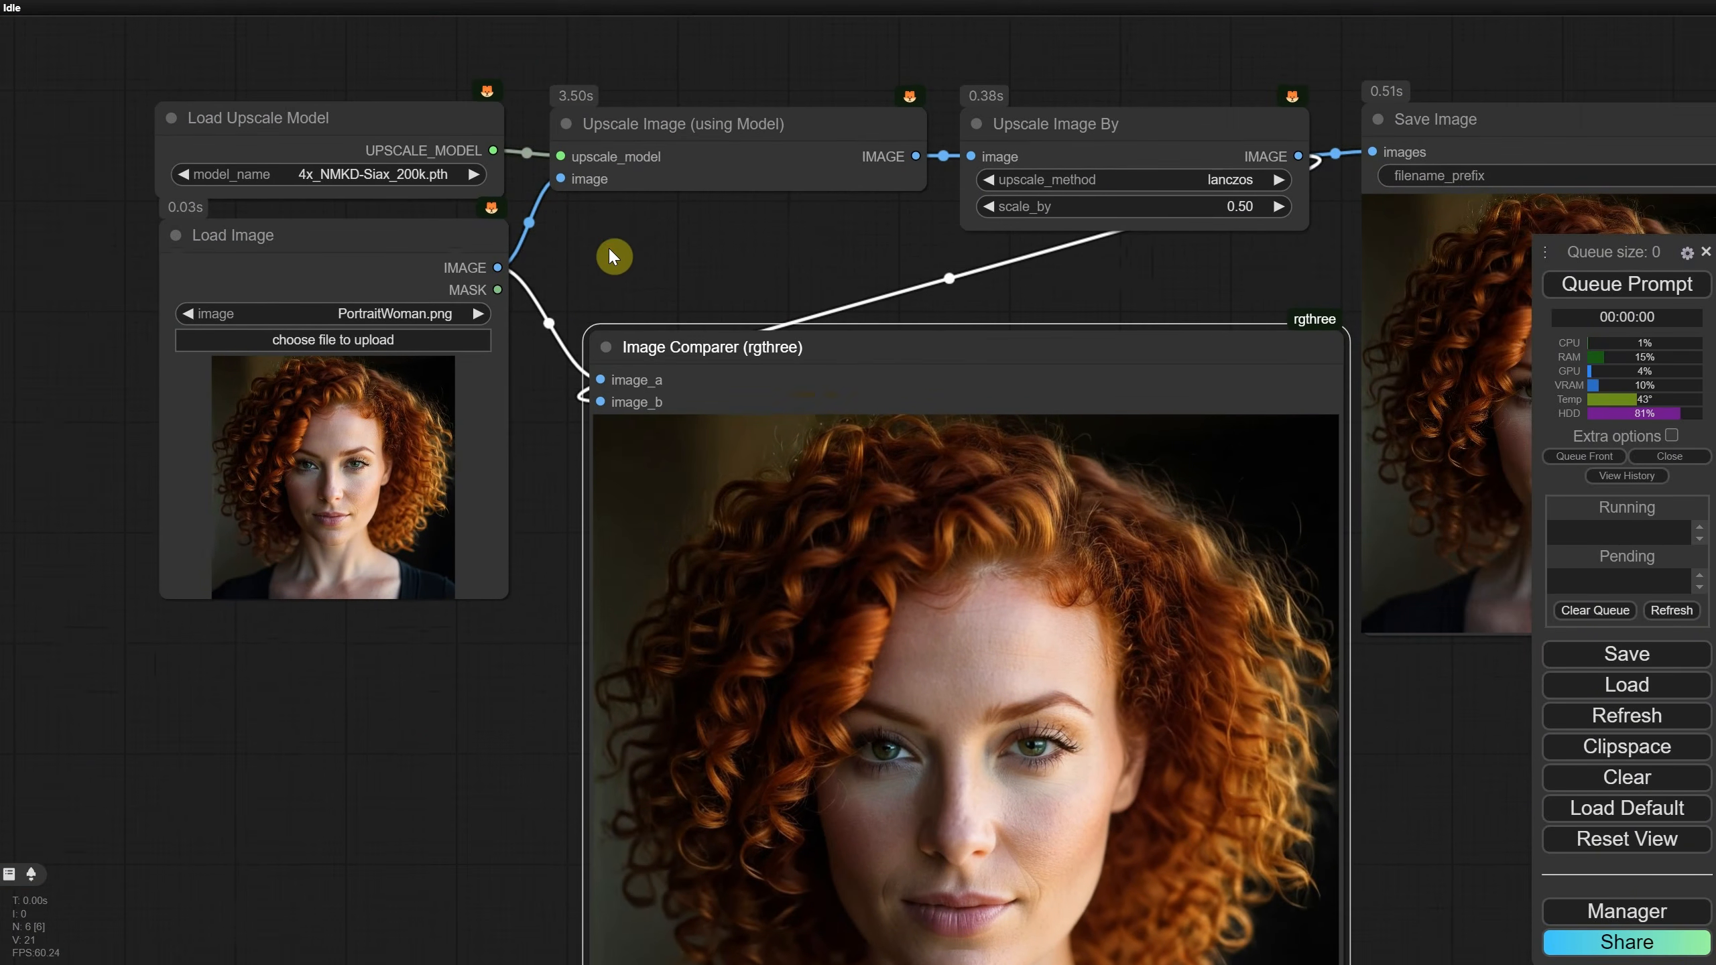
pyautogui.click(355, 340)
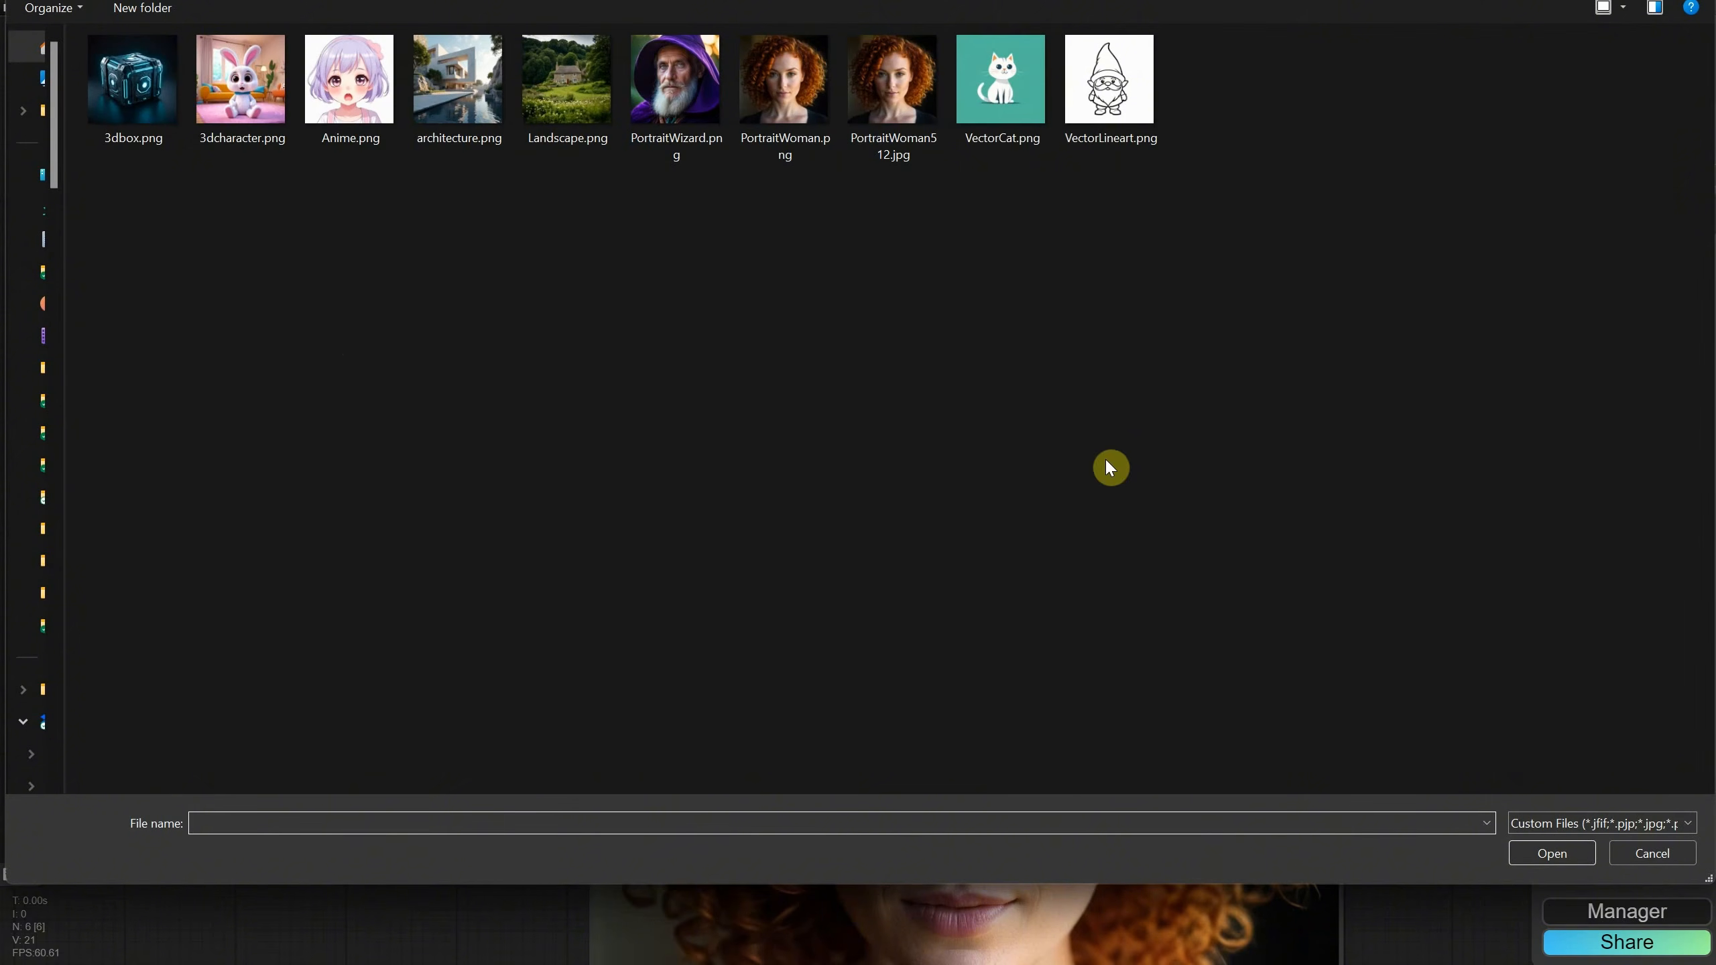
pyautogui.doubleClick(1002, 101)
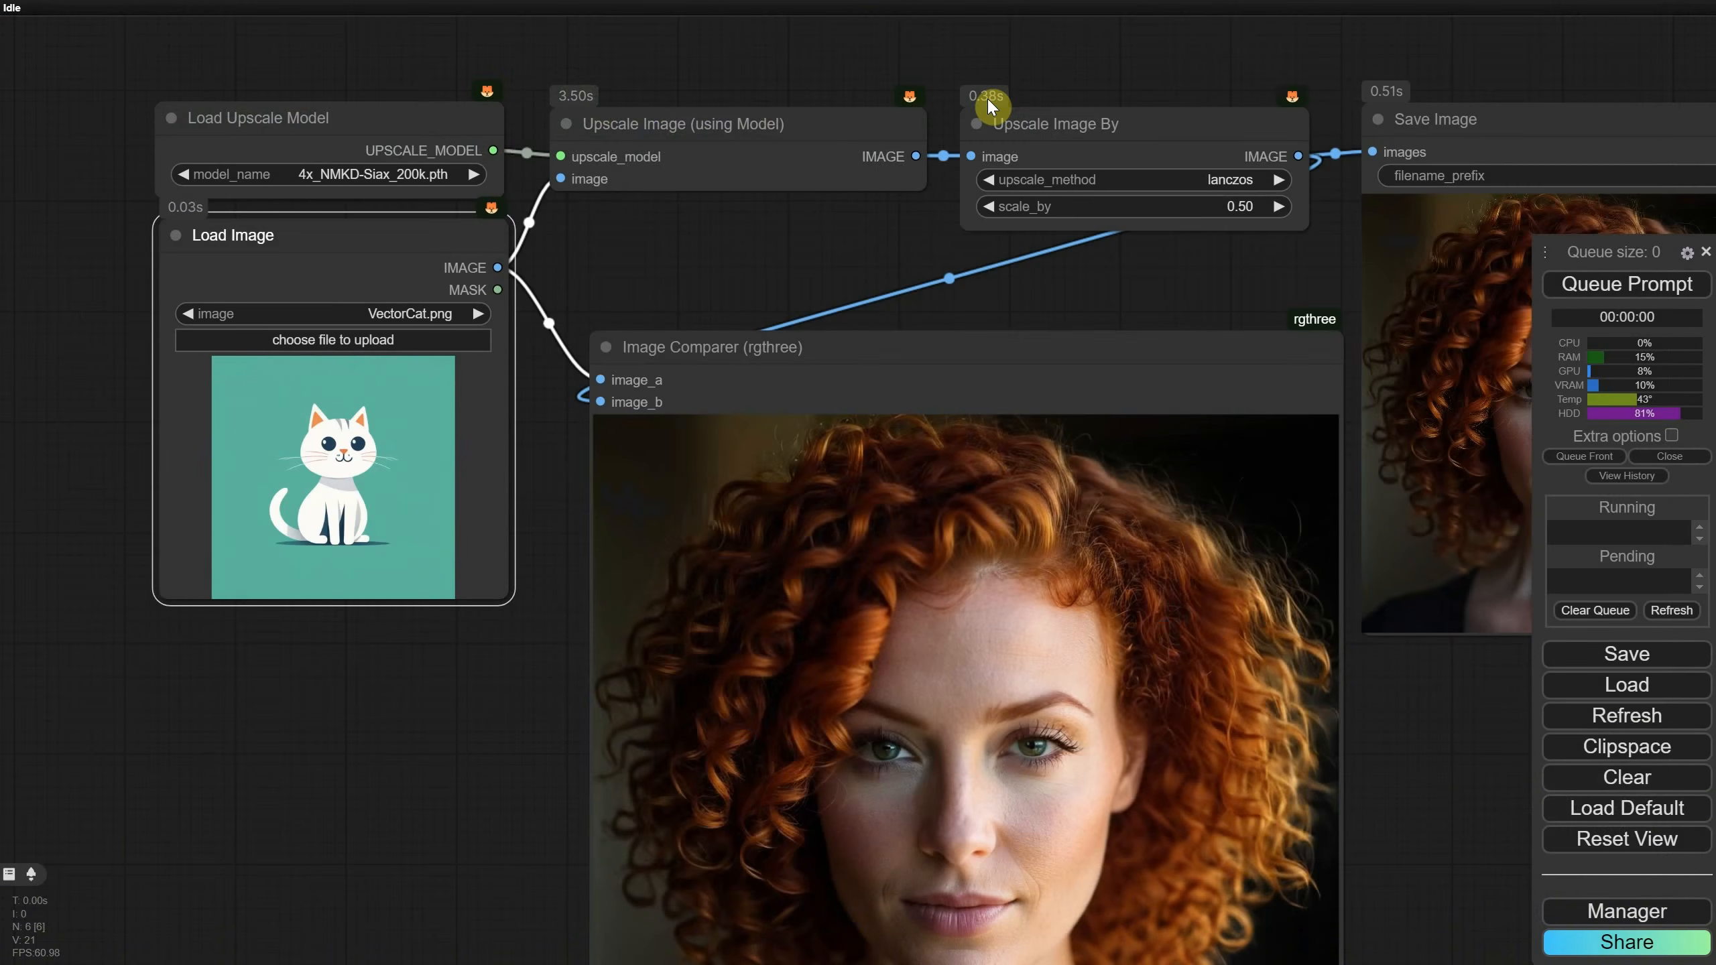
pyautogui.click(1609, 288)
pyautogui.scroll(6, 276, 457)
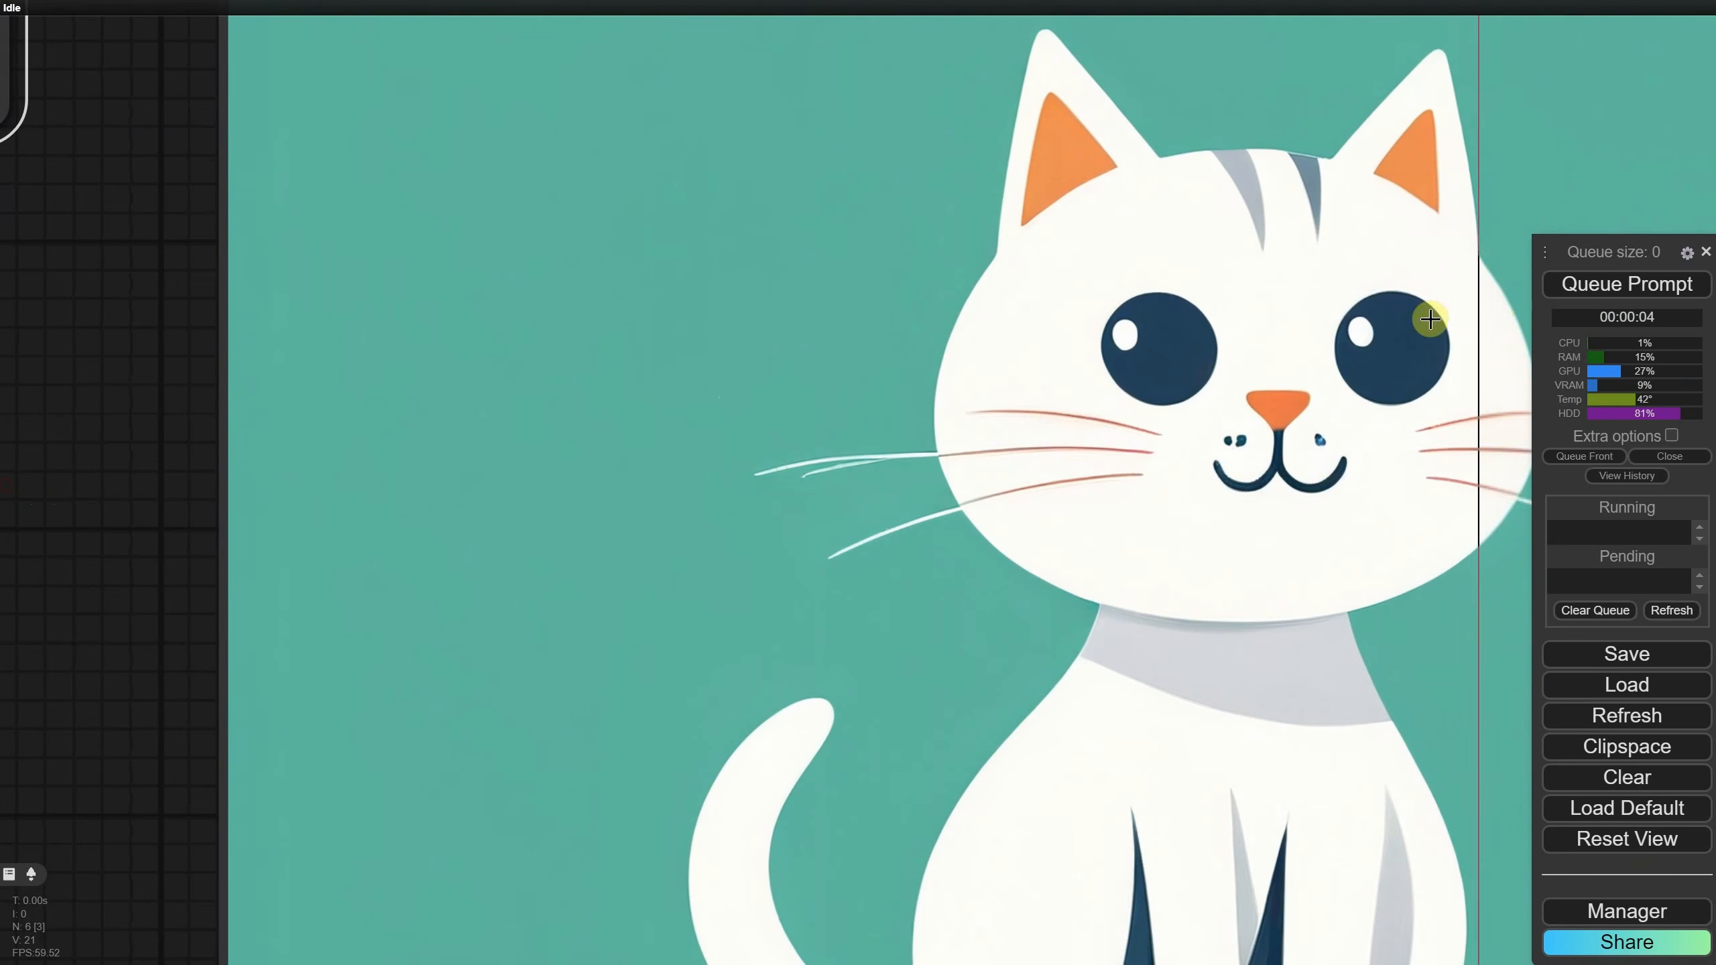
pyautogui.scroll(-5, 949, 390)
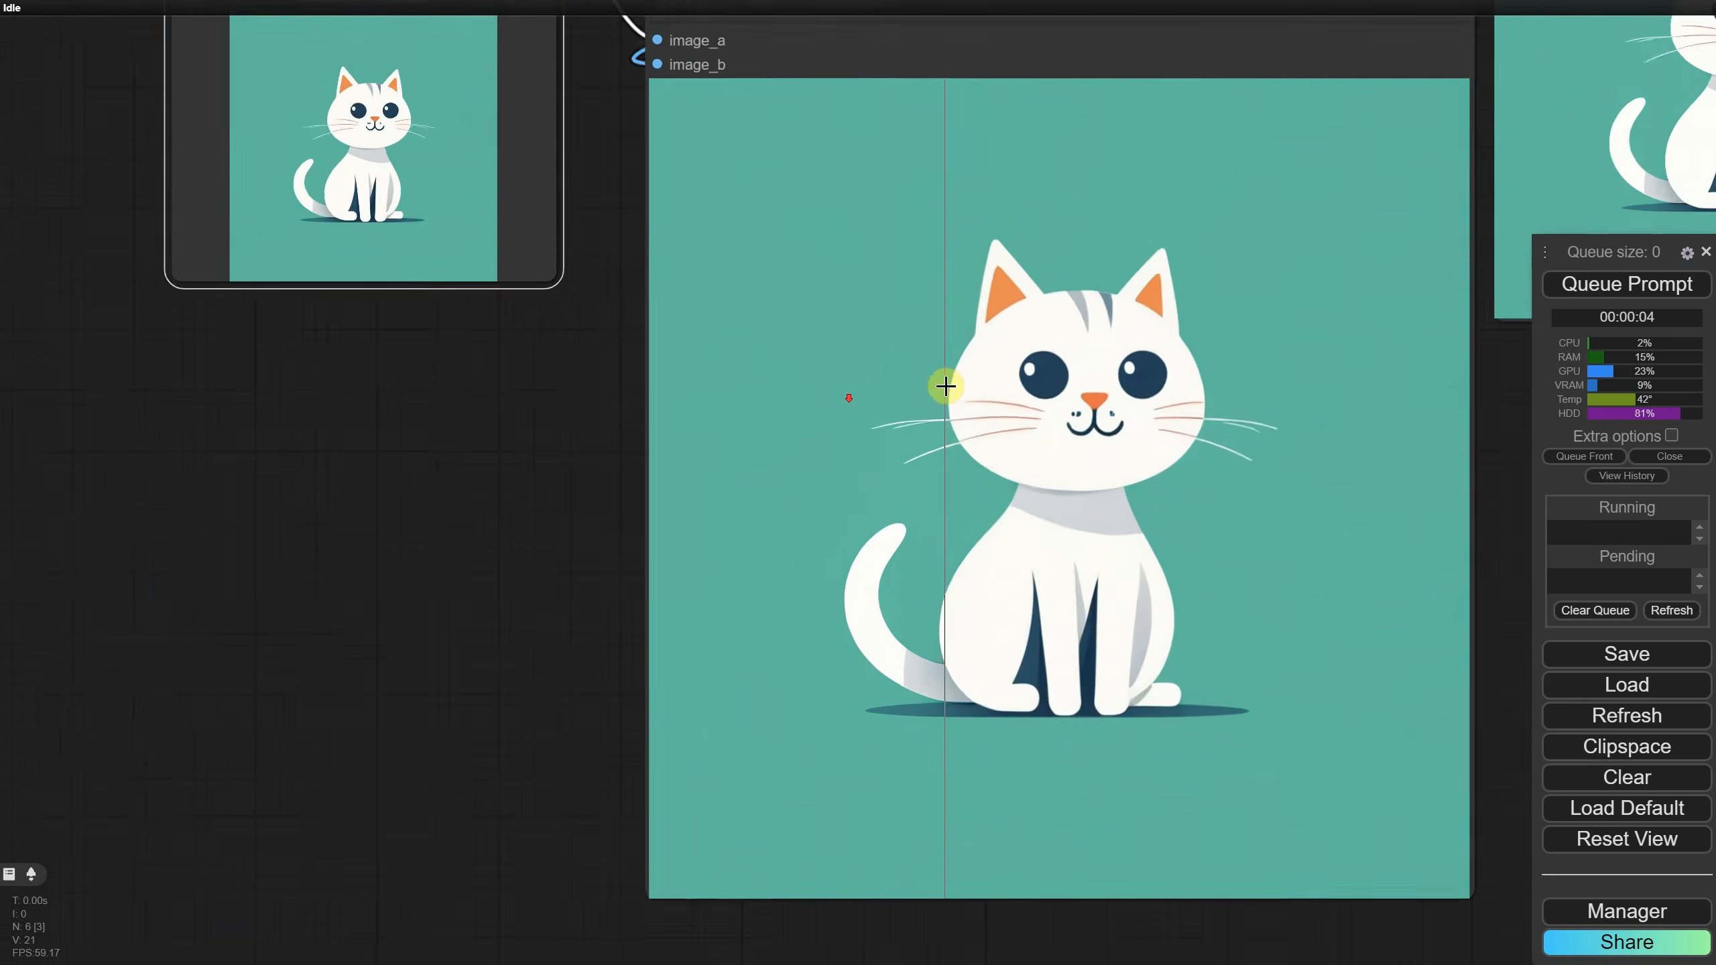
# Step: Duplicate all the workflow's nodes together with their links and place the copy directly below the original workflow
pyautogui.scroll(-10, 795, 399)
pyautogui.moveTo(532, 527); pyautogui.dragTo(452, 479)
pyautogui.scroll(3, 494, 430)
pyautogui.scroll(-3, 493, 429)
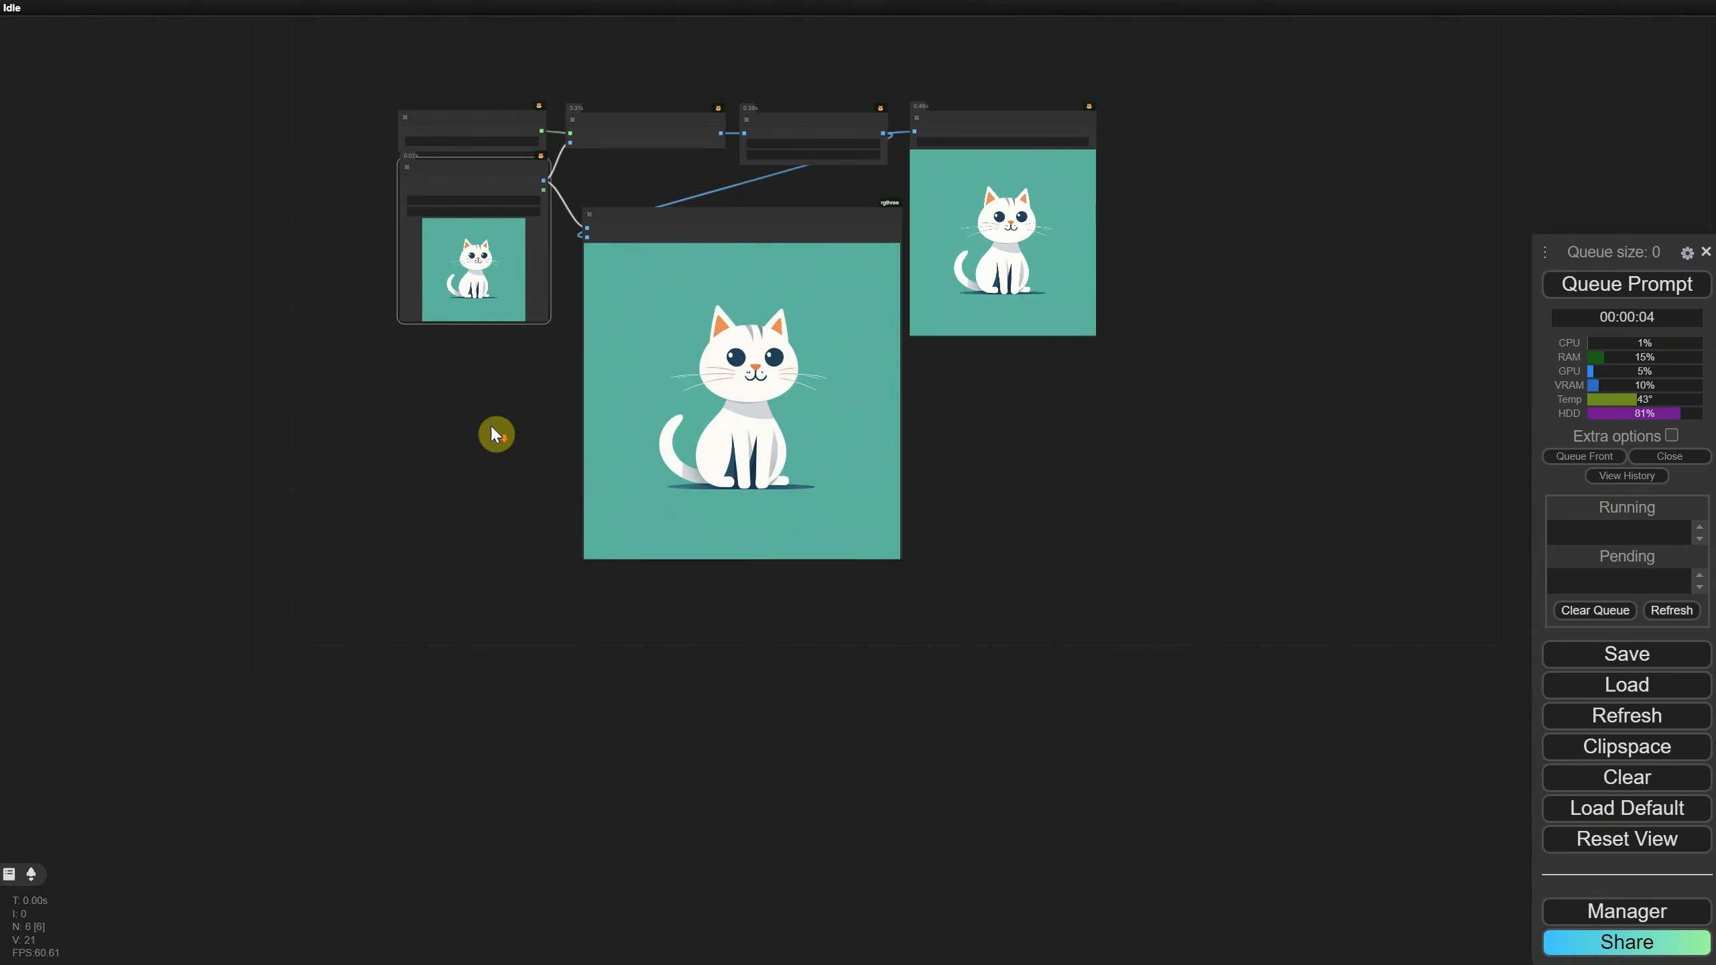
pyautogui.moveTo(388, 173); pyautogui.dragTo(1215, 651)
pyautogui.hotkey('ctrl', 'c')
pyautogui.hotkey('ctrl', 'v')
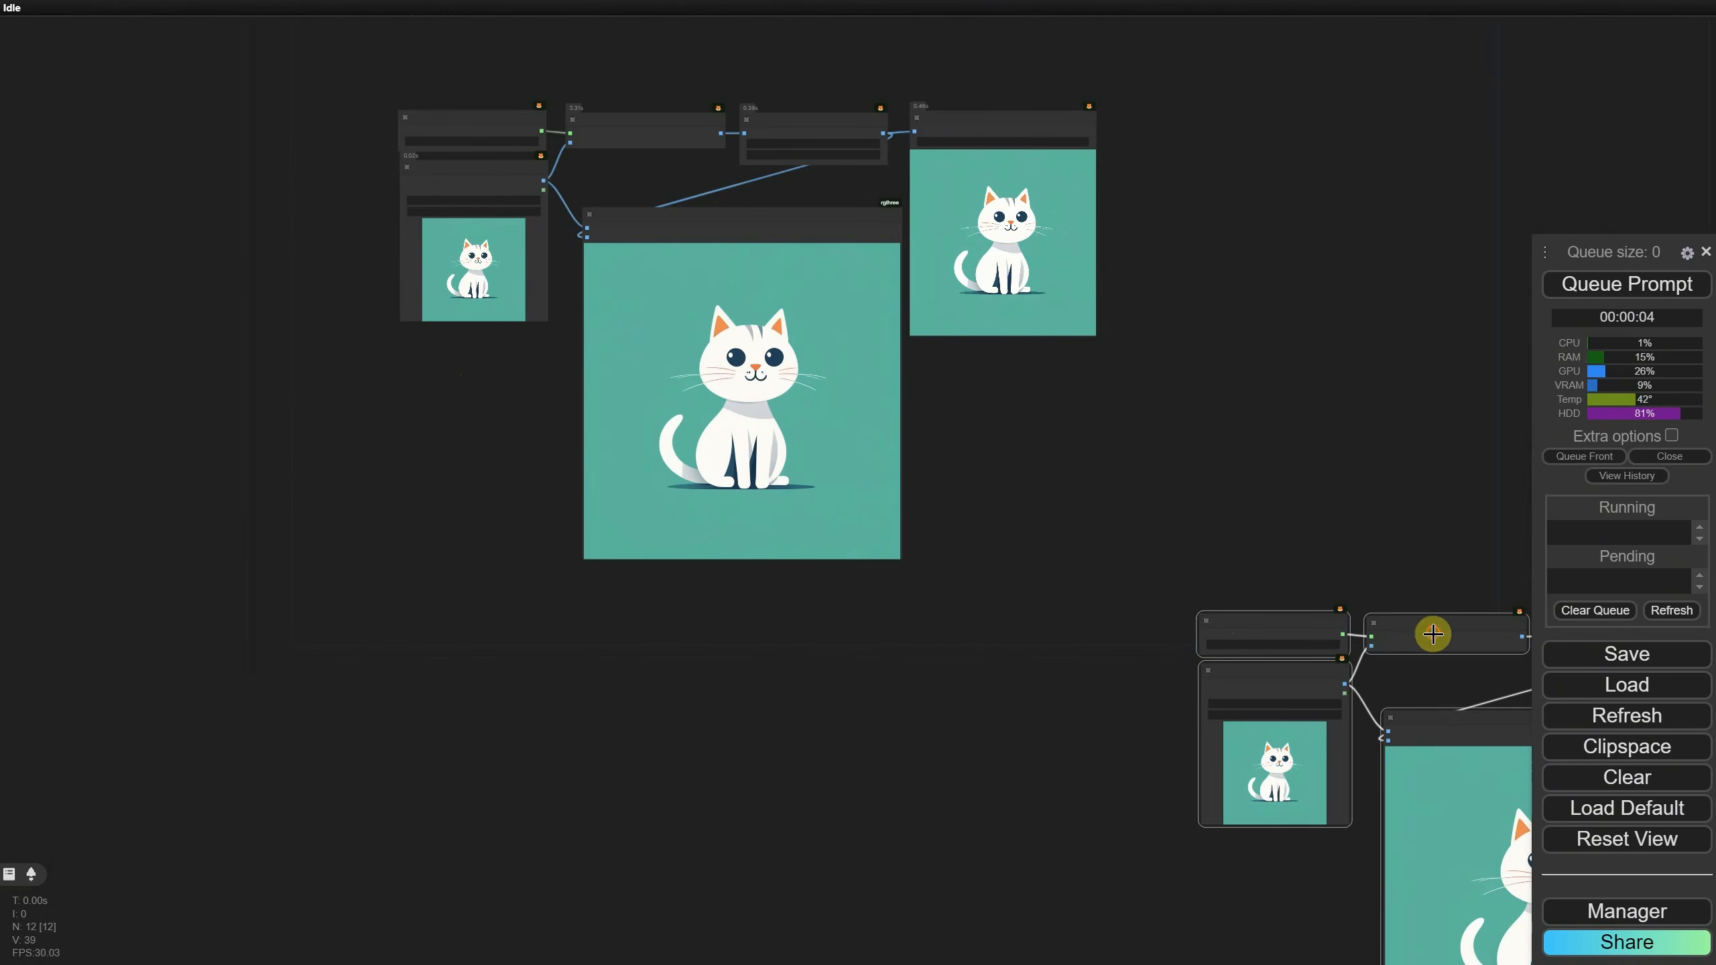
pyautogui.moveTo(1432, 632); pyautogui.dragTo(612, 621)
# Step: Set the model_name of the copied workflow's Load Upscale Model node to 4x-AnimeSharp.pth
pyautogui.scroll(10, 573, 538)
pyautogui.moveTo(573, 539); pyautogui.dragTo(624, 257)
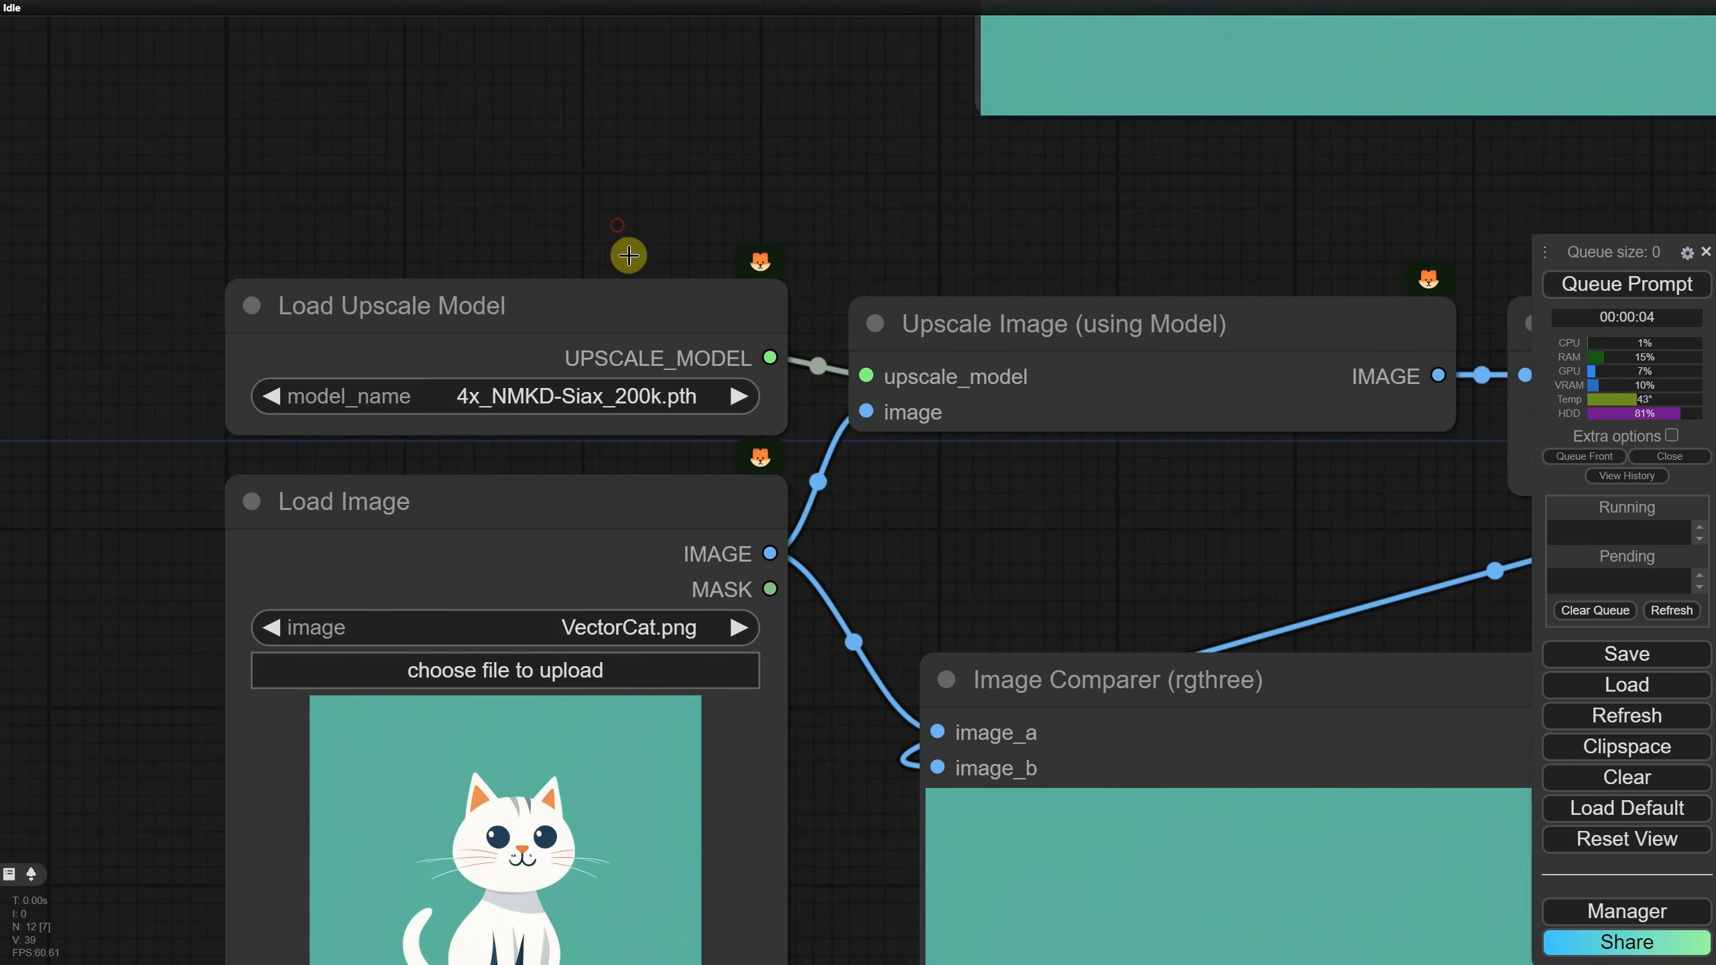
pyautogui.click(544, 399)
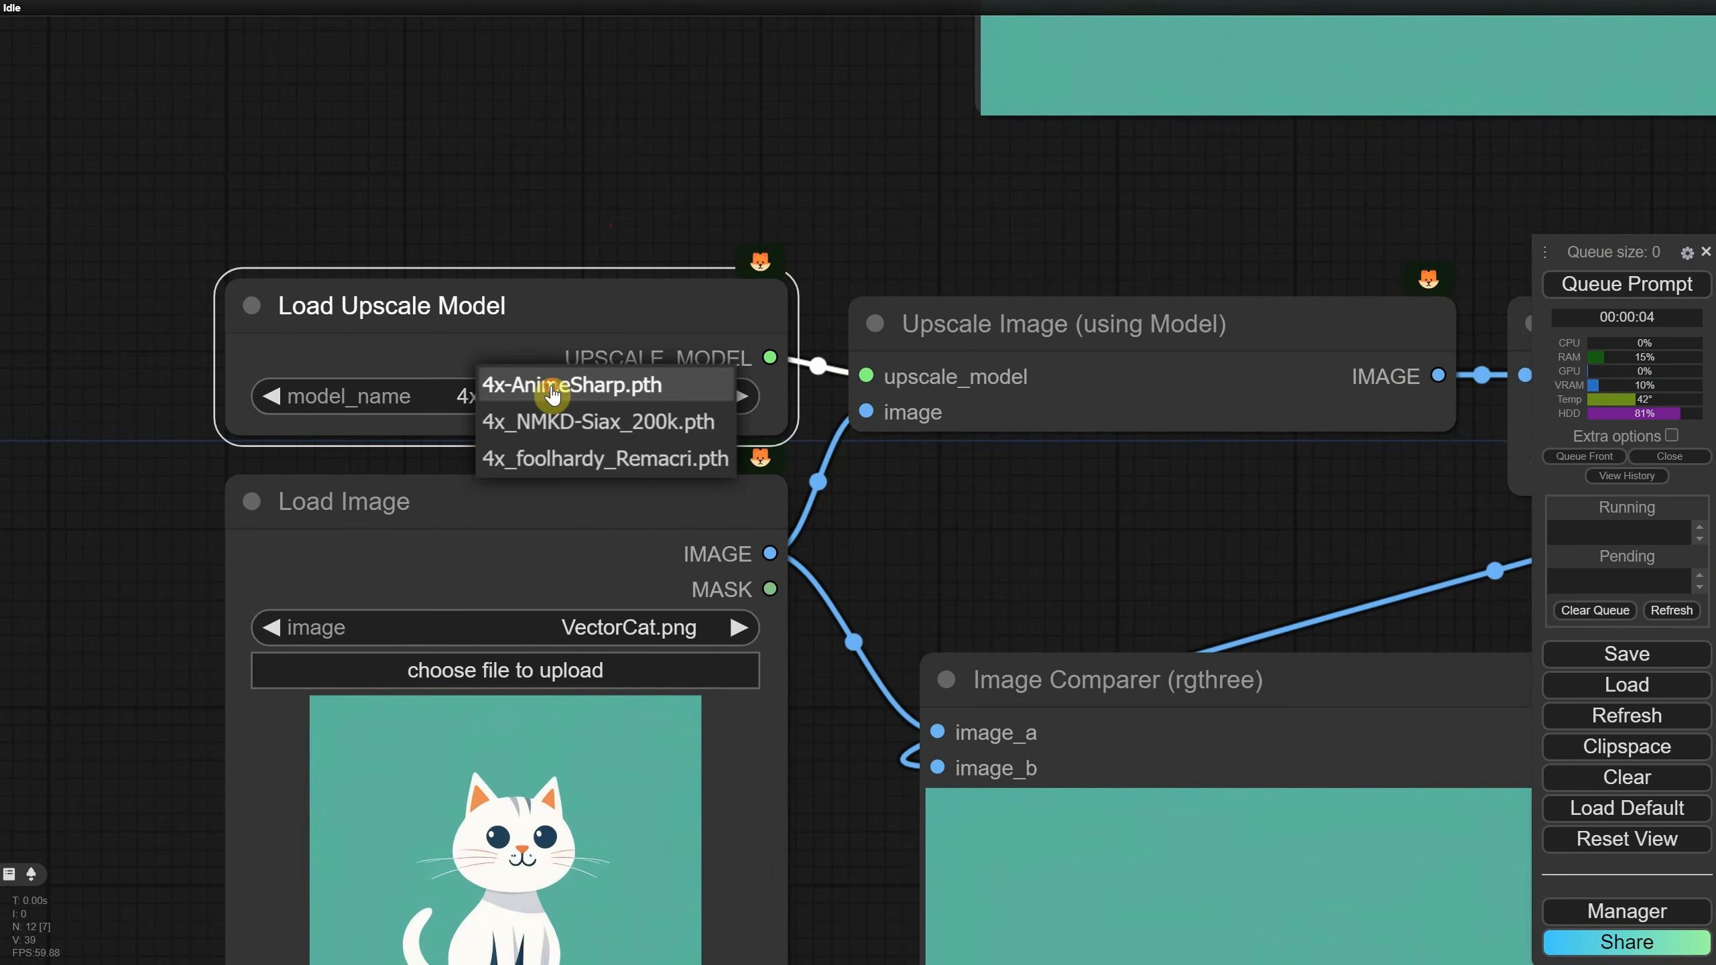
pyautogui.click(552, 388)
# Step: Add another Image Comparer (rgthree) node in the empty space to the right of the two workflows
pyautogui.scroll(-6, 871, 534)
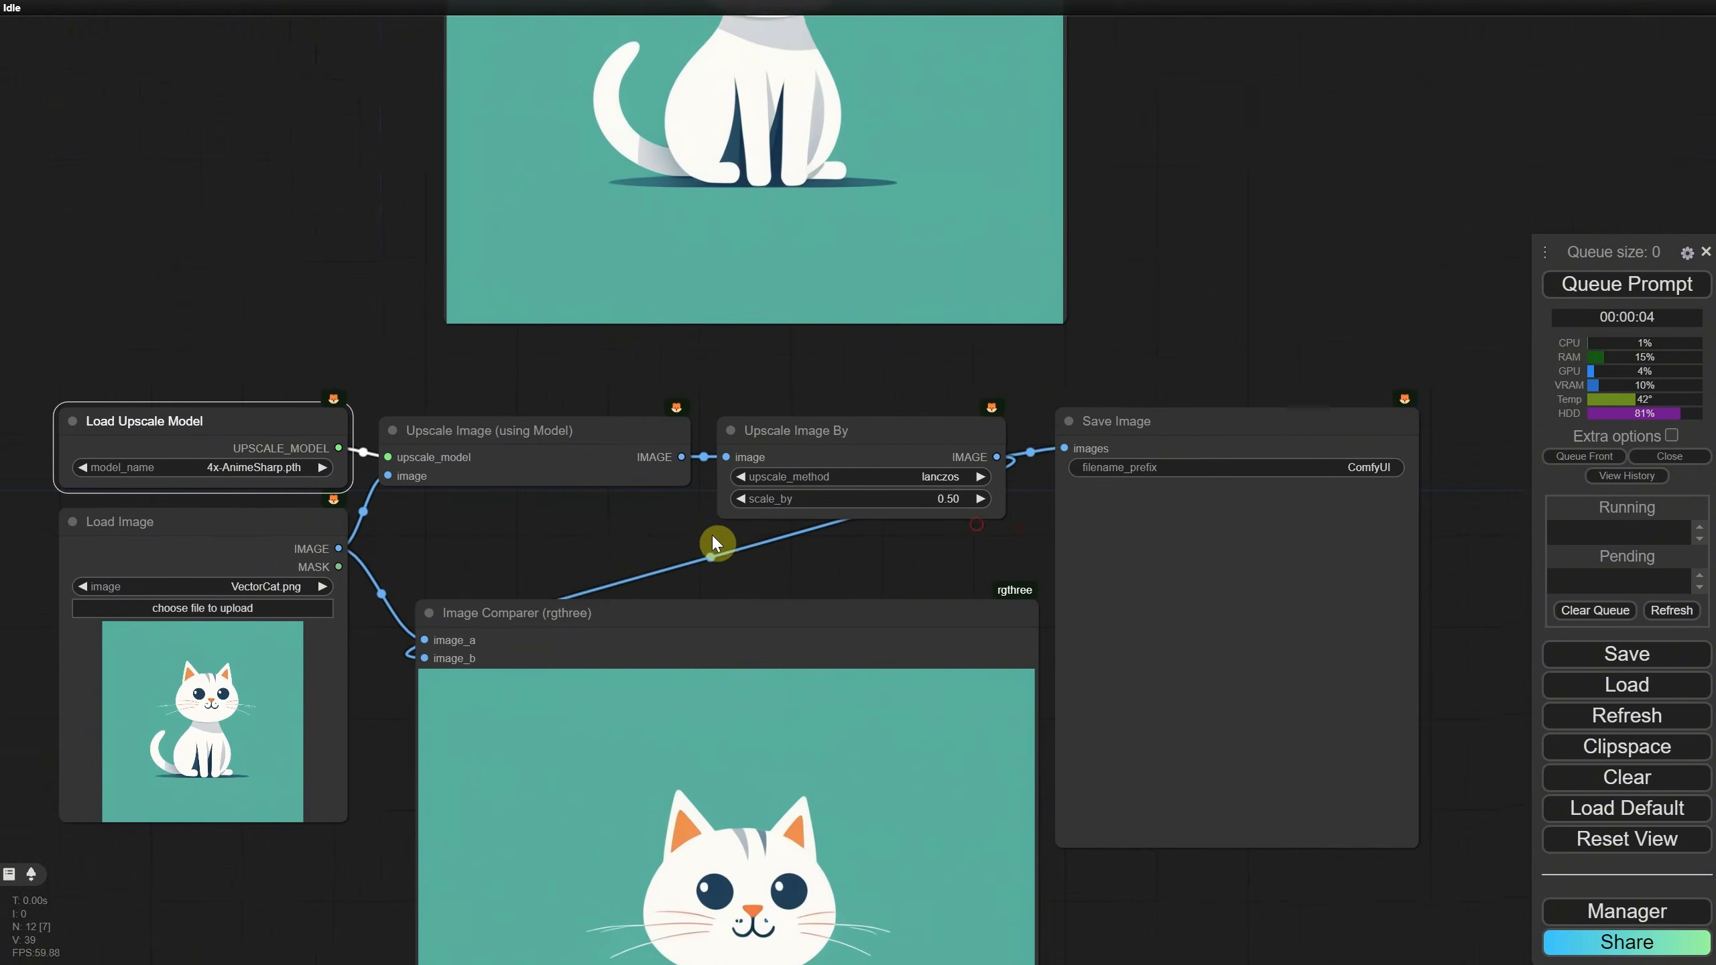
pyautogui.scroll(-8, 814, 534)
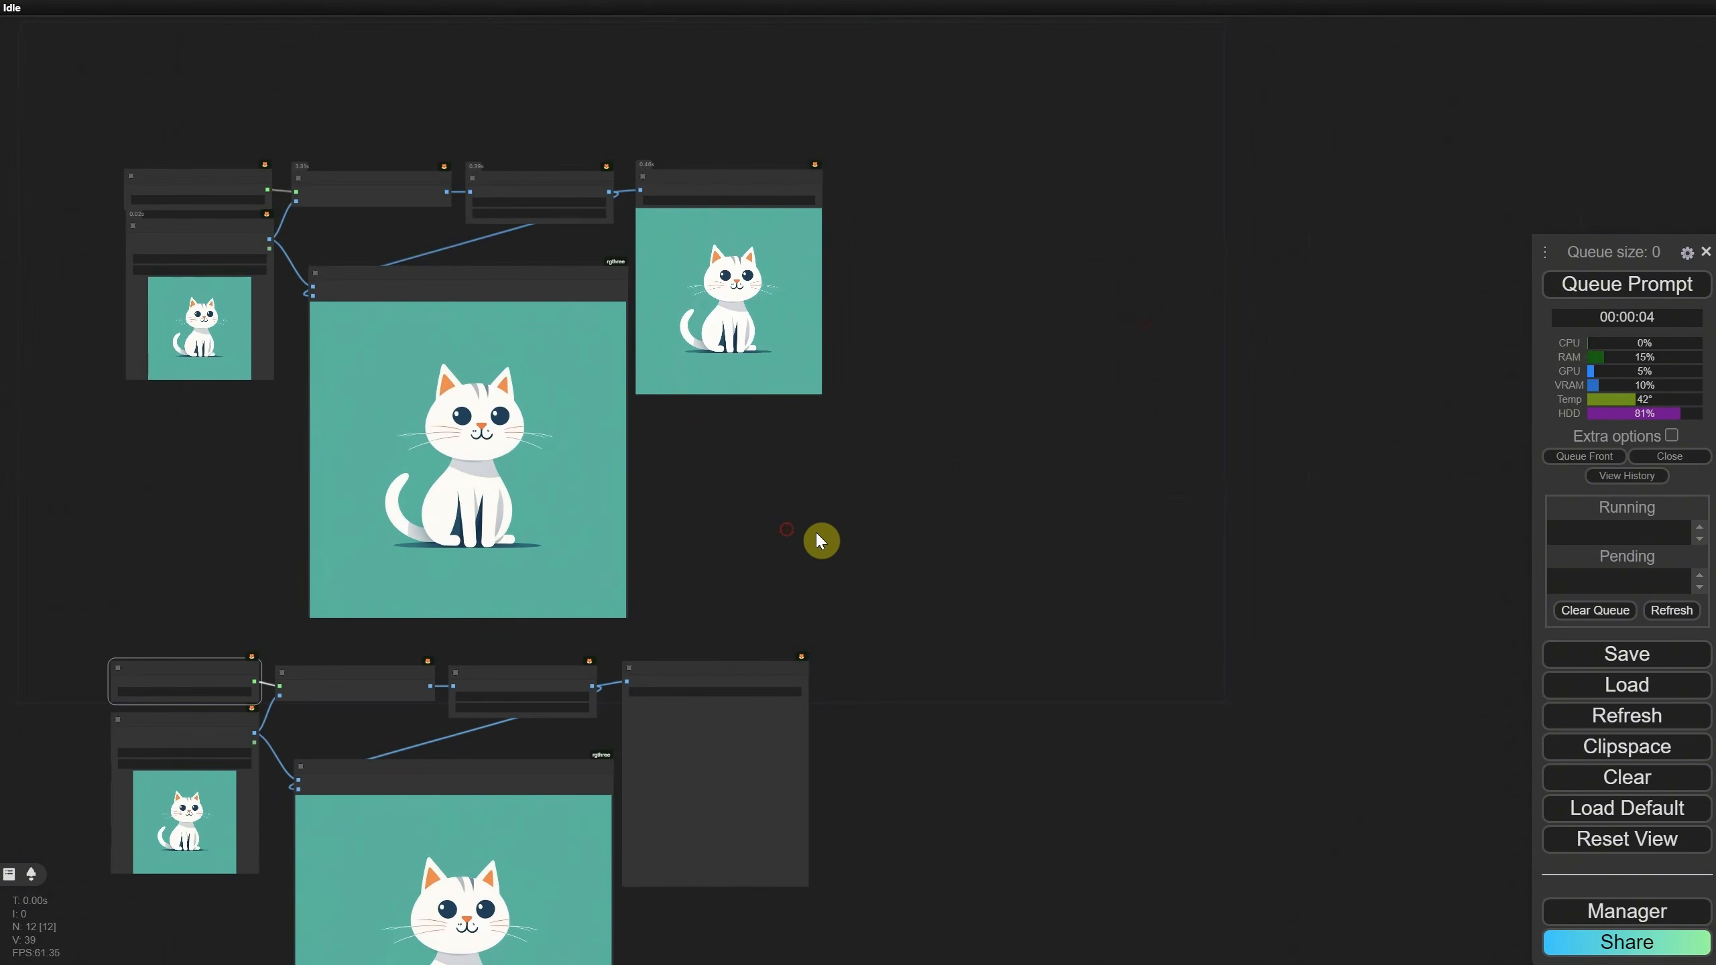
pyautogui.doubleClick(985, 503)
pyautogui.write('ima')
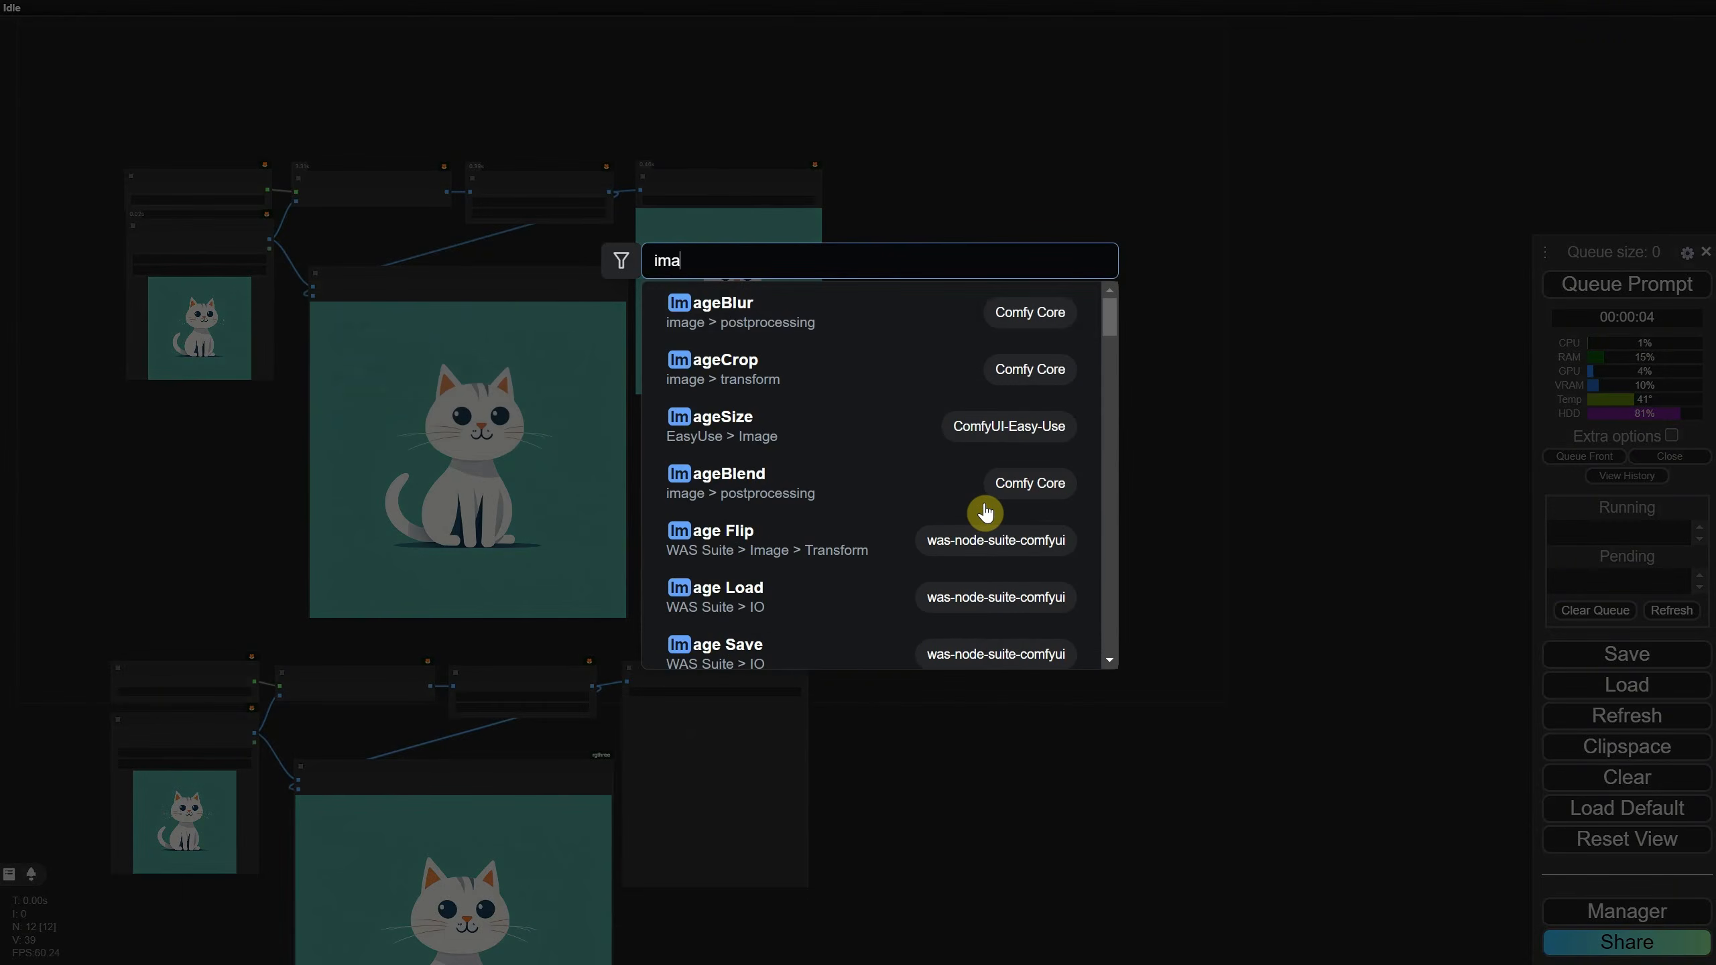
pyautogui.write('ge comp')
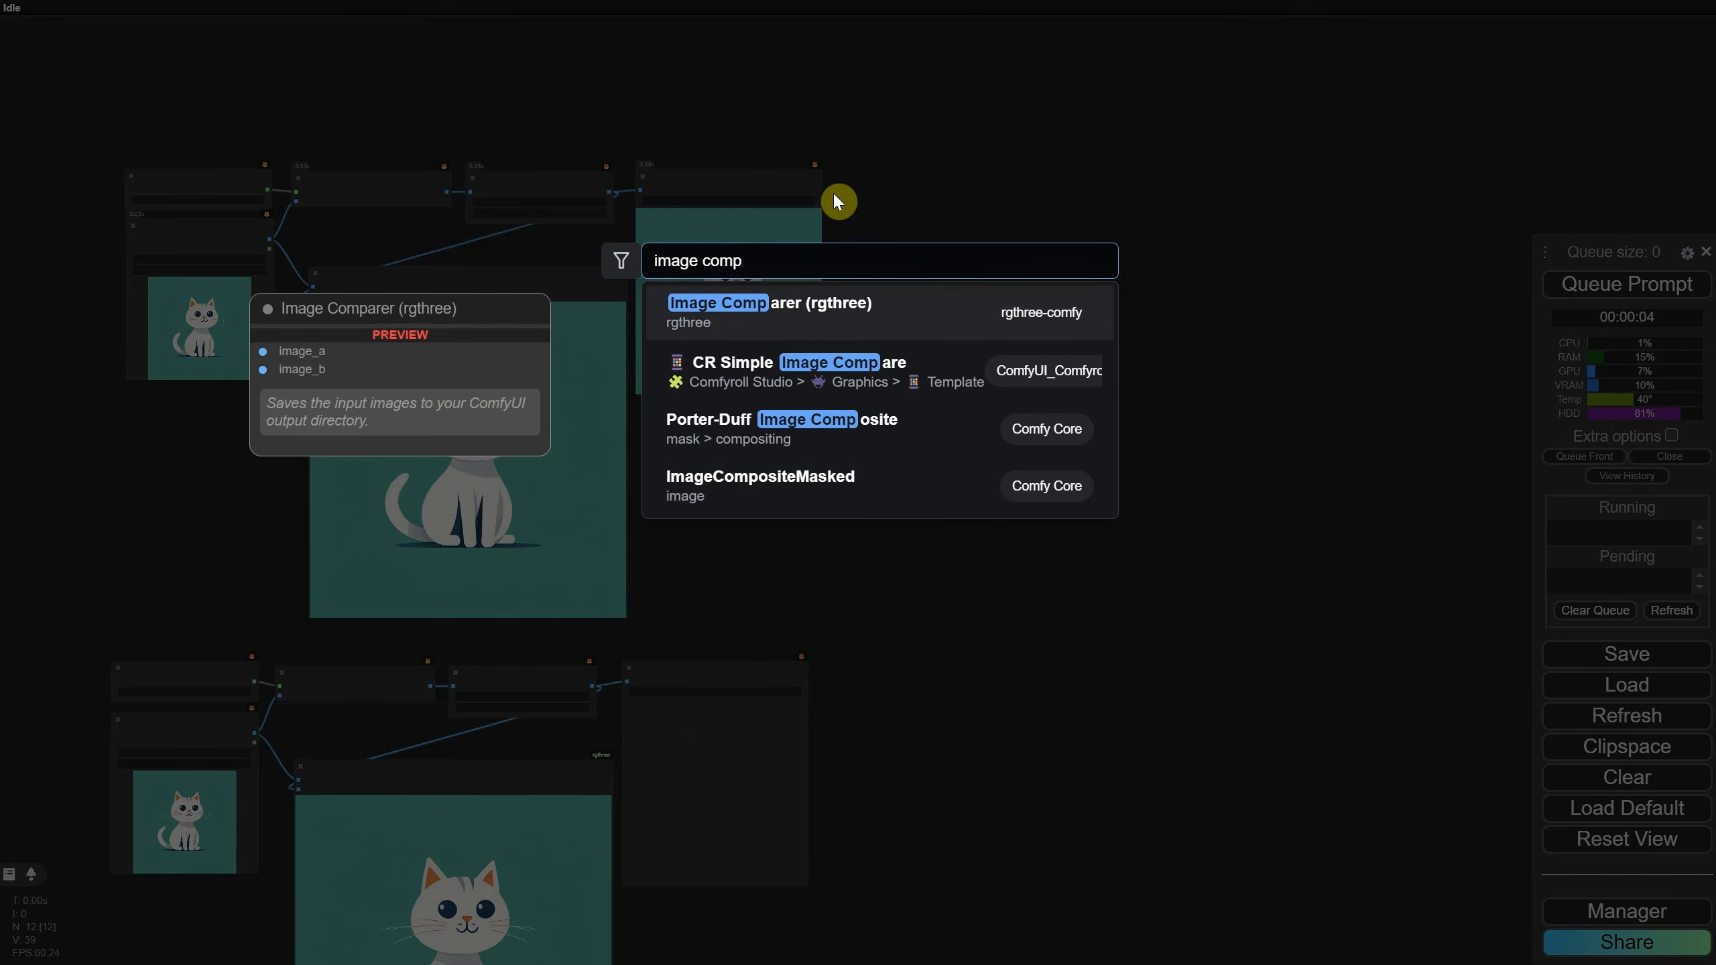
pyautogui.click(854, 329)
pyautogui.moveTo(1005, 502); pyautogui.dragTo(1004, 549)
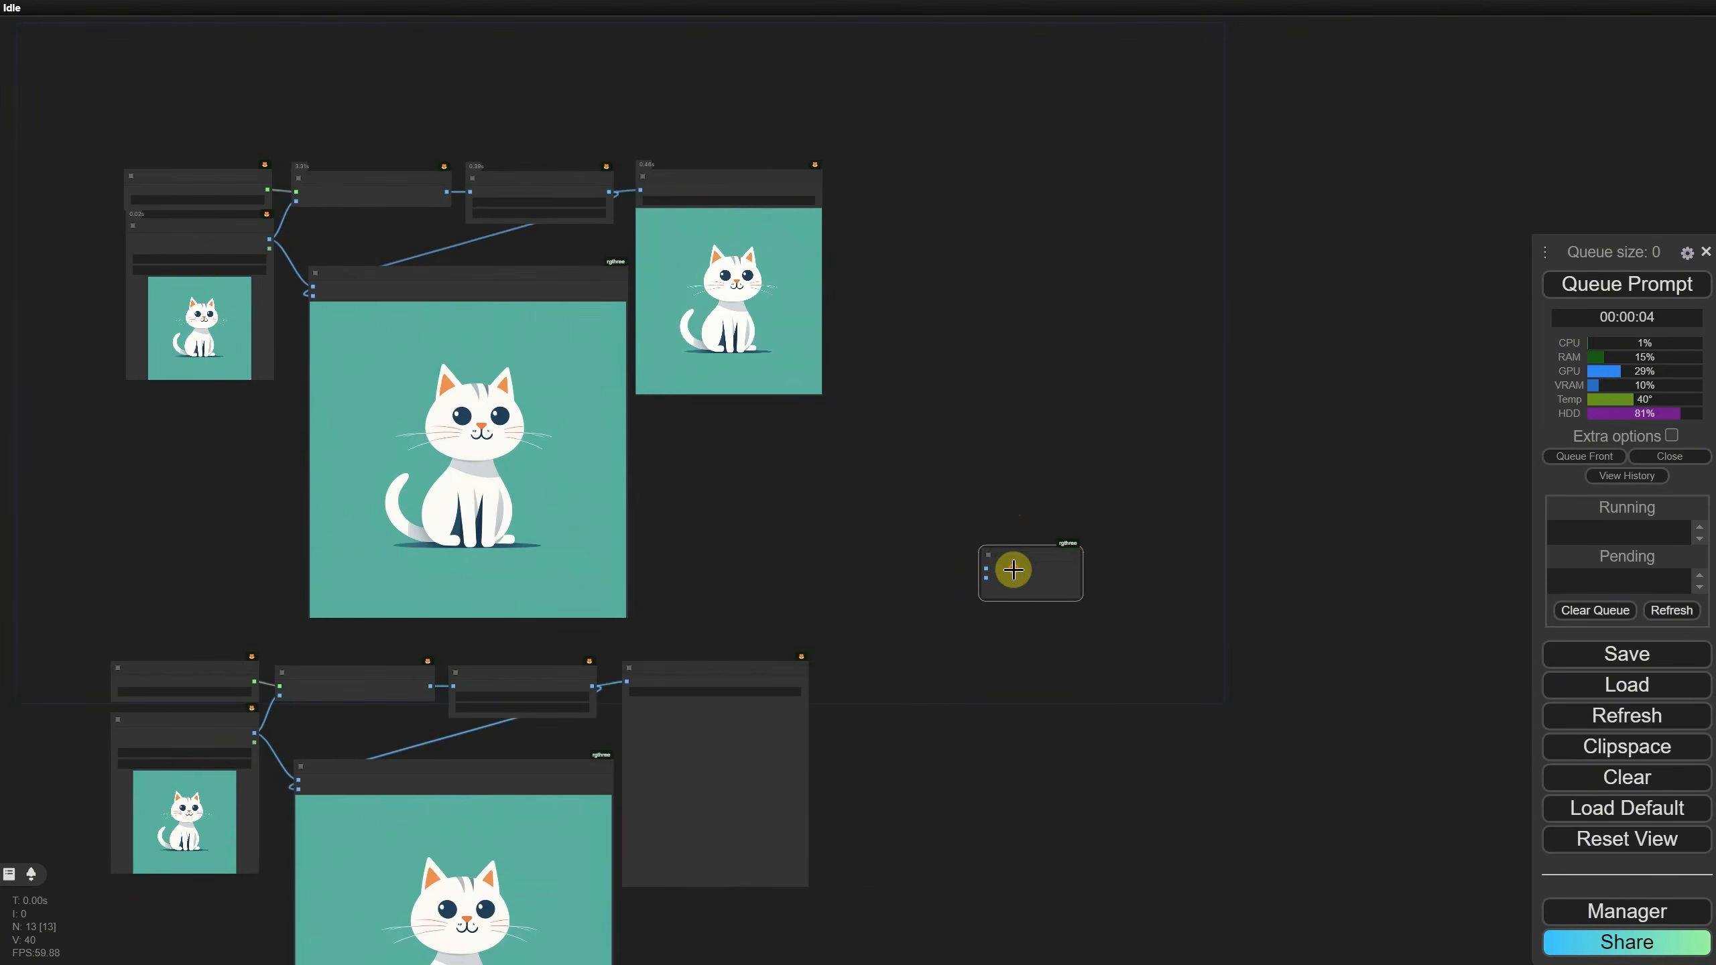
# Step: Link the original workflow's upscaled image to the new Image Comparer's image_a and the copy's Upscale Image By output to image_b
pyautogui.scroll(6, 911, 355)
pyautogui.moveTo(364, 45); pyautogui.dragTo(1039, 711)
pyautogui.moveTo(846, 884); pyautogui.dragTo(1000, 345)
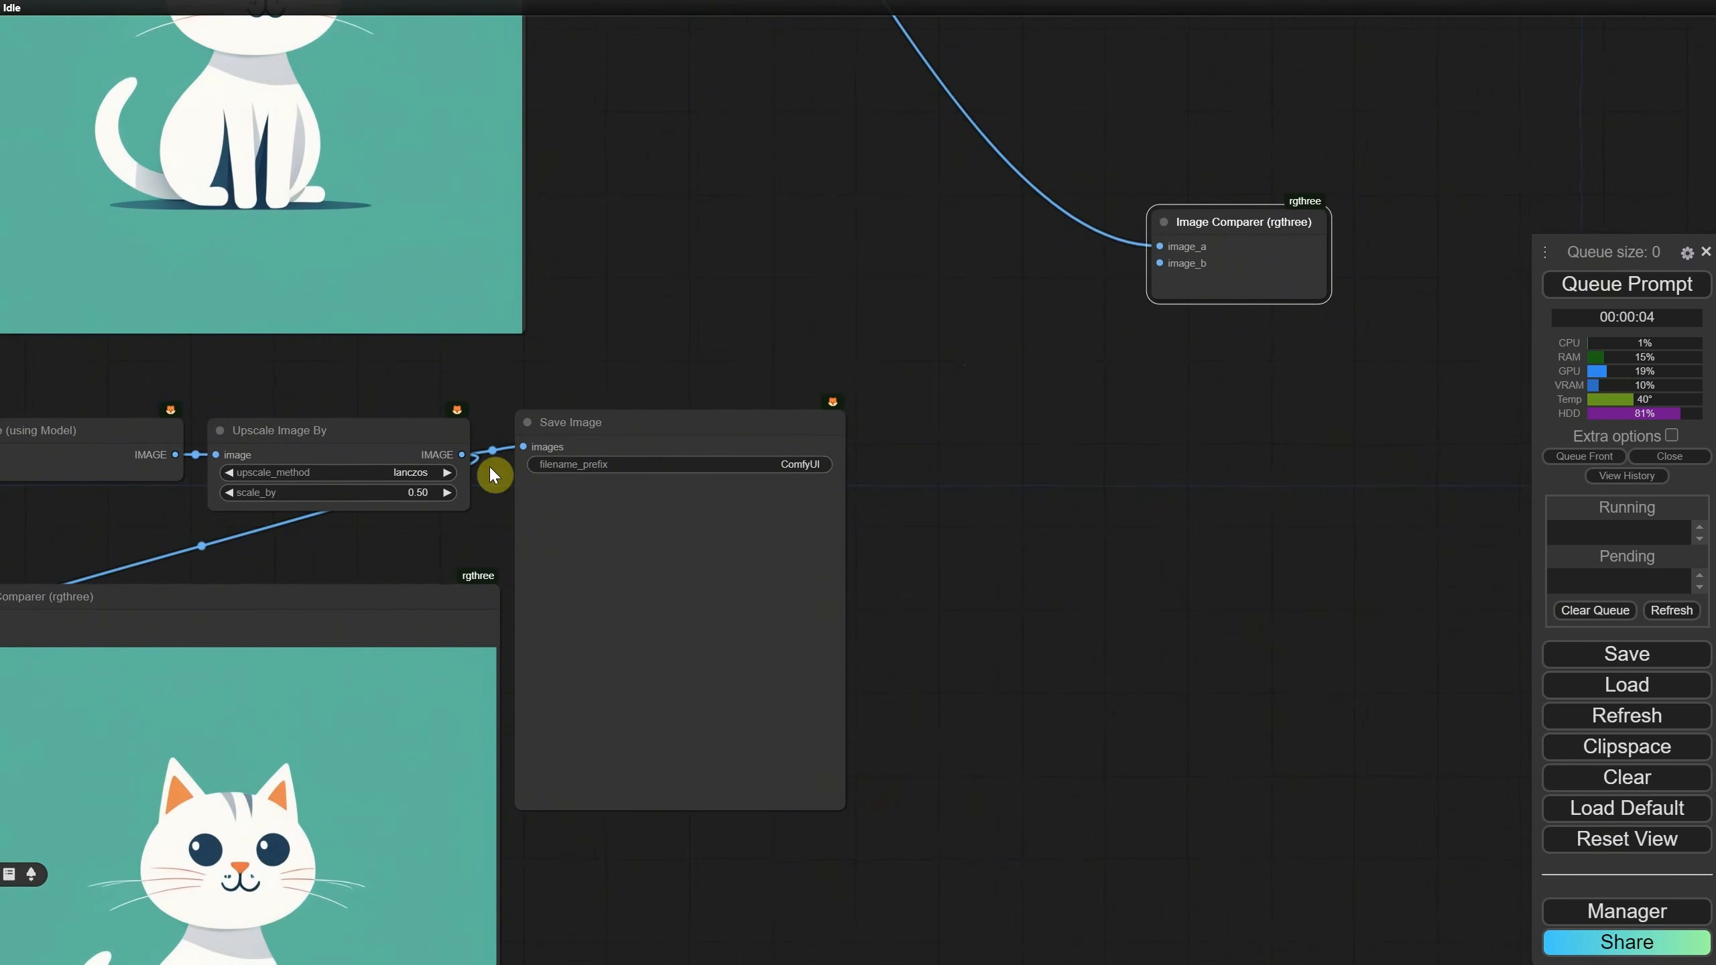
pyautogui.moveTo(462, 455); pyautogui.dragTo(1164, 266)
pyautogui.scroll(-5, 1118, 435)
pyautogui.moveTo(1160, 477); pyautogui.dragTo(1274, 622)
# Step: Run both upscaling workflows to generate the 4x_NMKD-Siax_200k and 4x-AnimeSharp versions of the cat
pyautogui.scroll(6, 398, 288)
pyautogui.moveTo(416, 282); pyautogui.dragTo(417, 686)
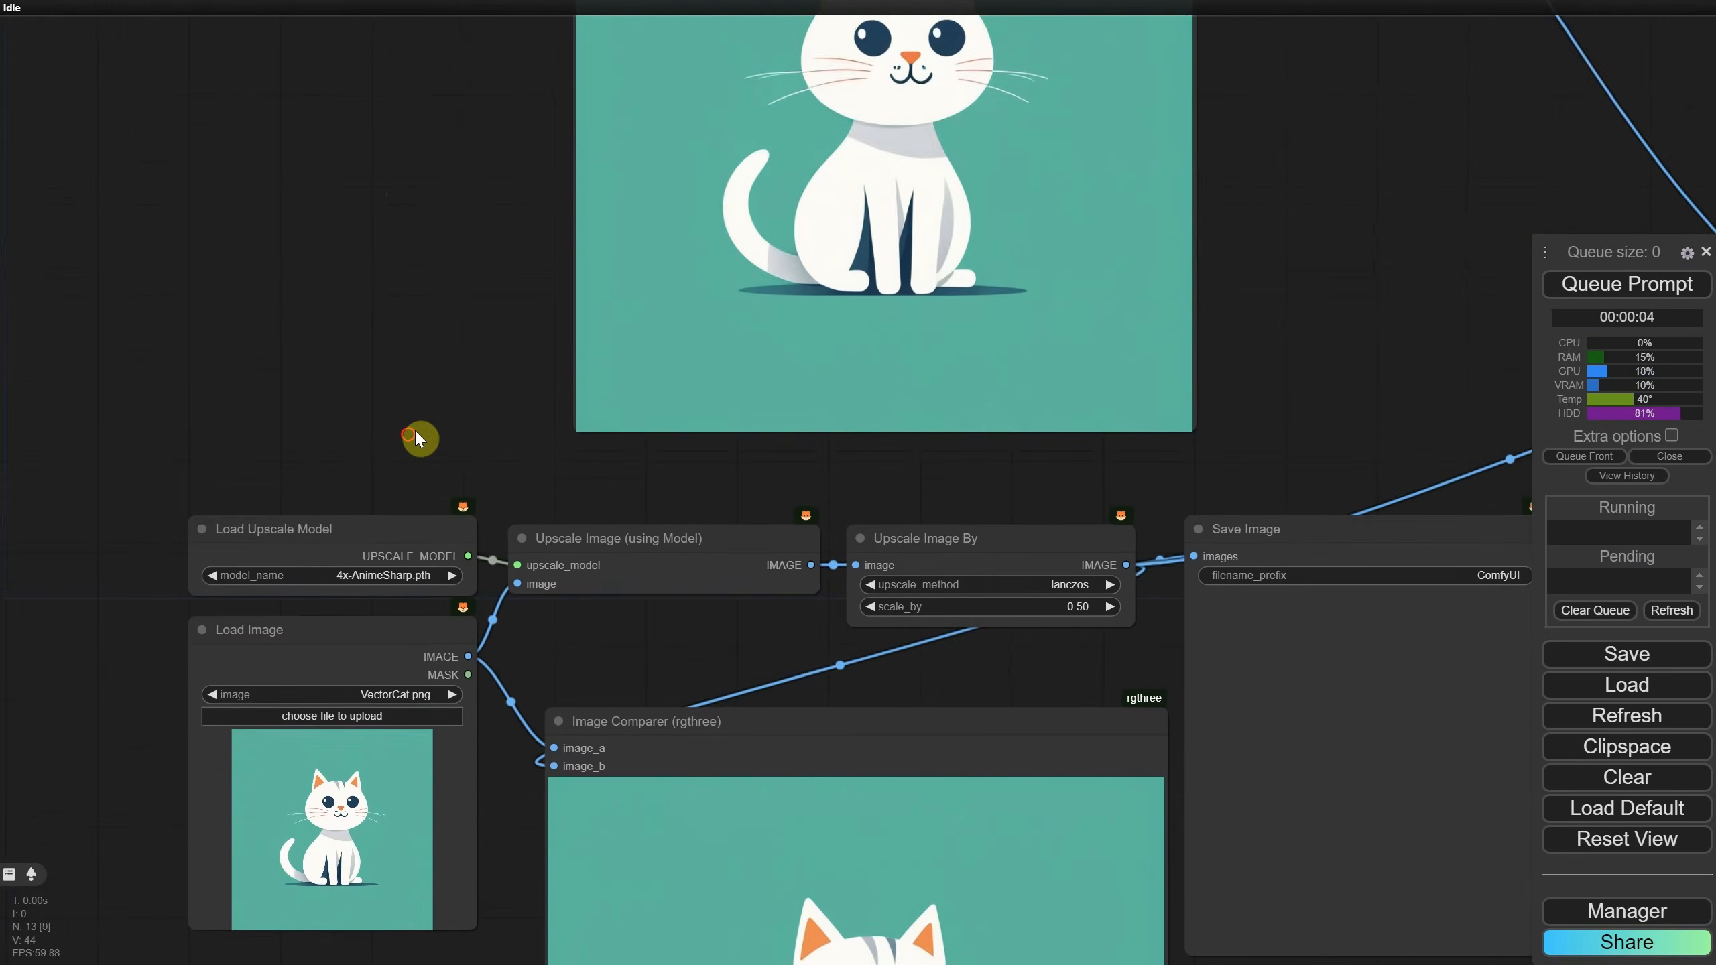
pyautogui.moveTo(414, 429); pyautogui.dragTo(413, 238)
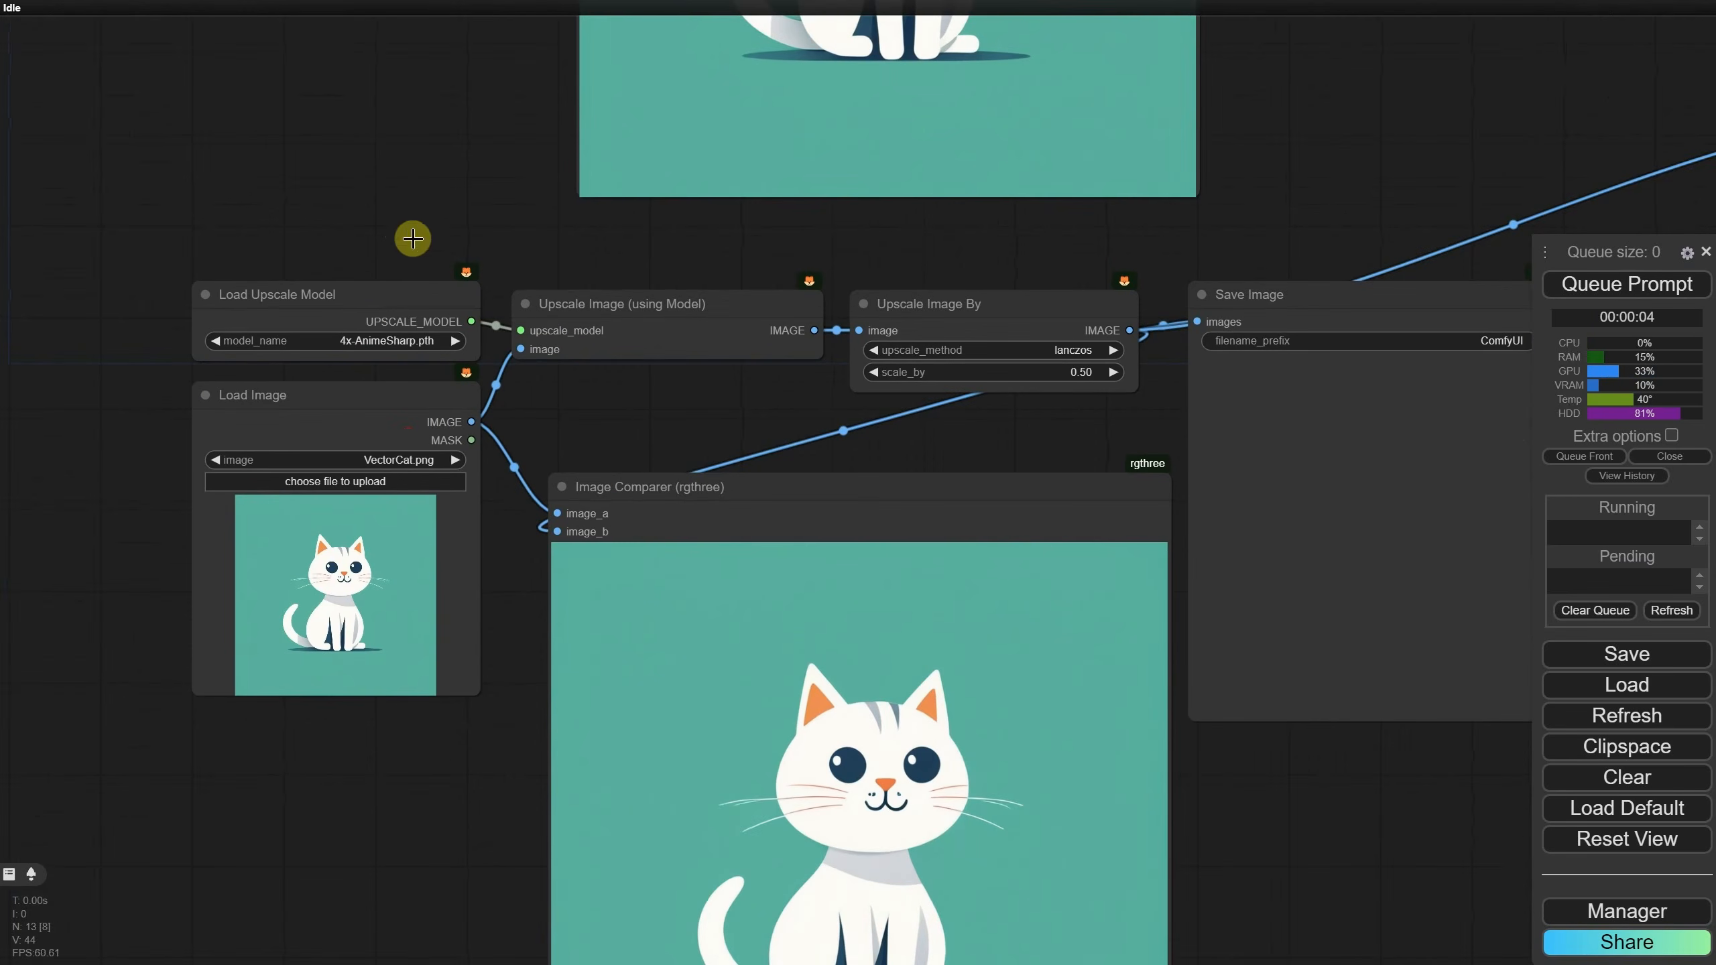
pyautogui.scroll(-5, 960, 296)
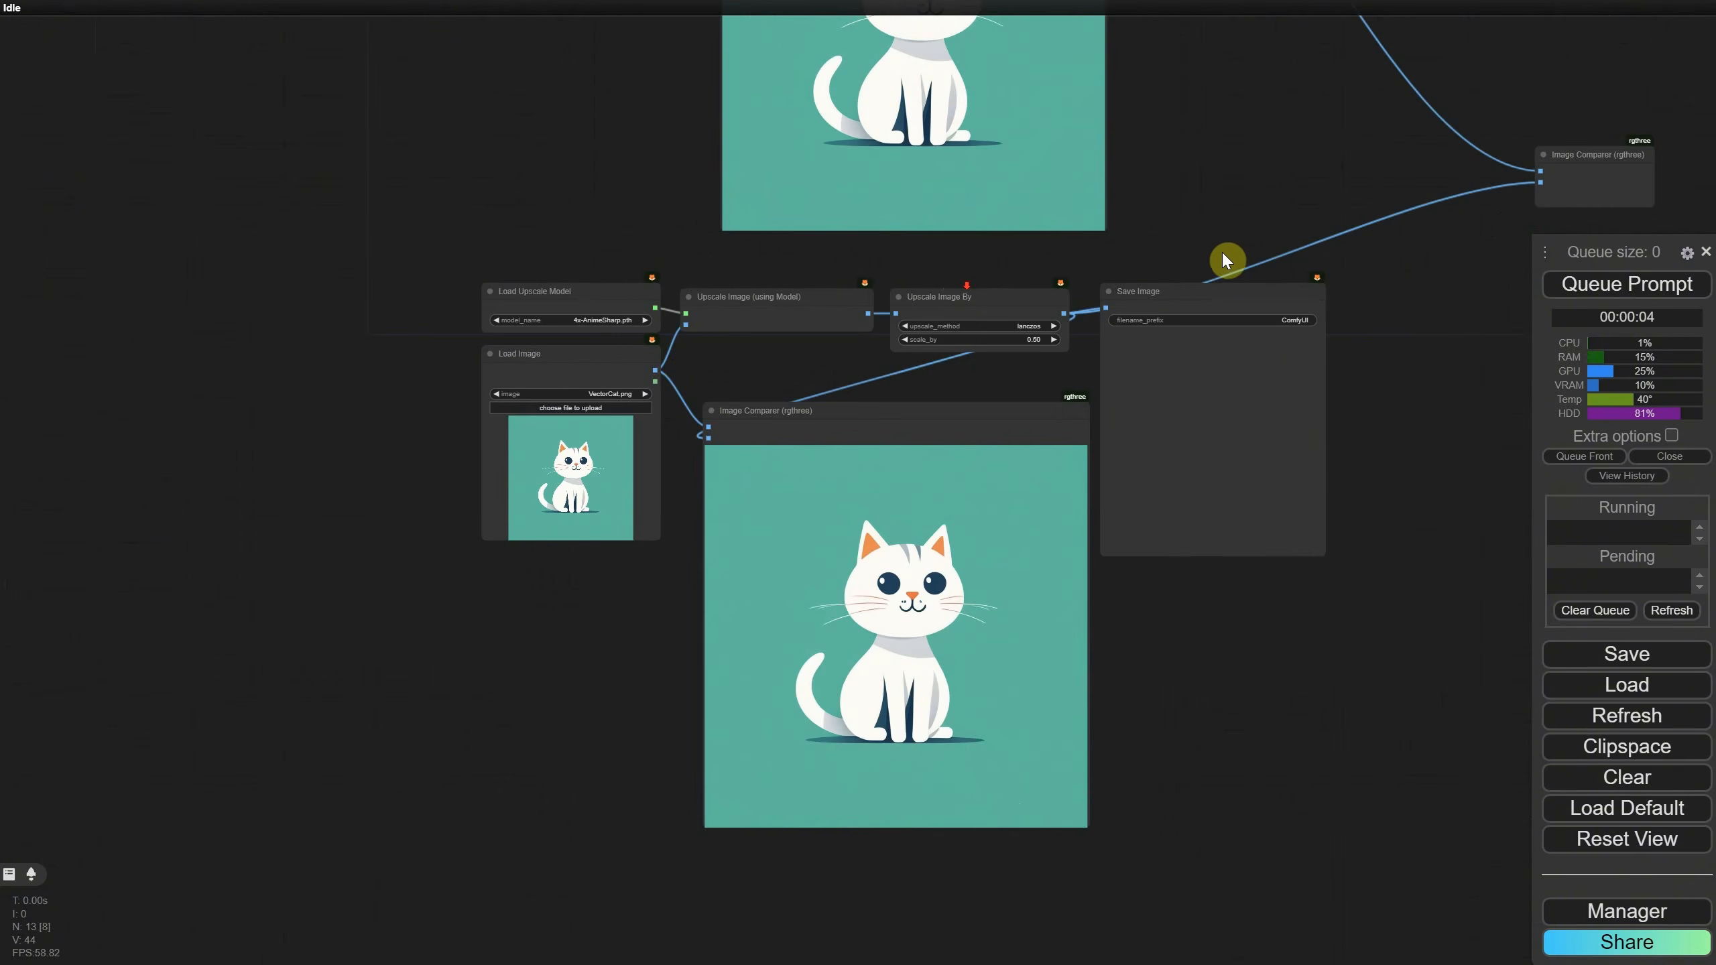
pyautogui.moveTo(1240, 167); pyautogui.dragTo(524, 323)
pyautogui.click(1585, 288)
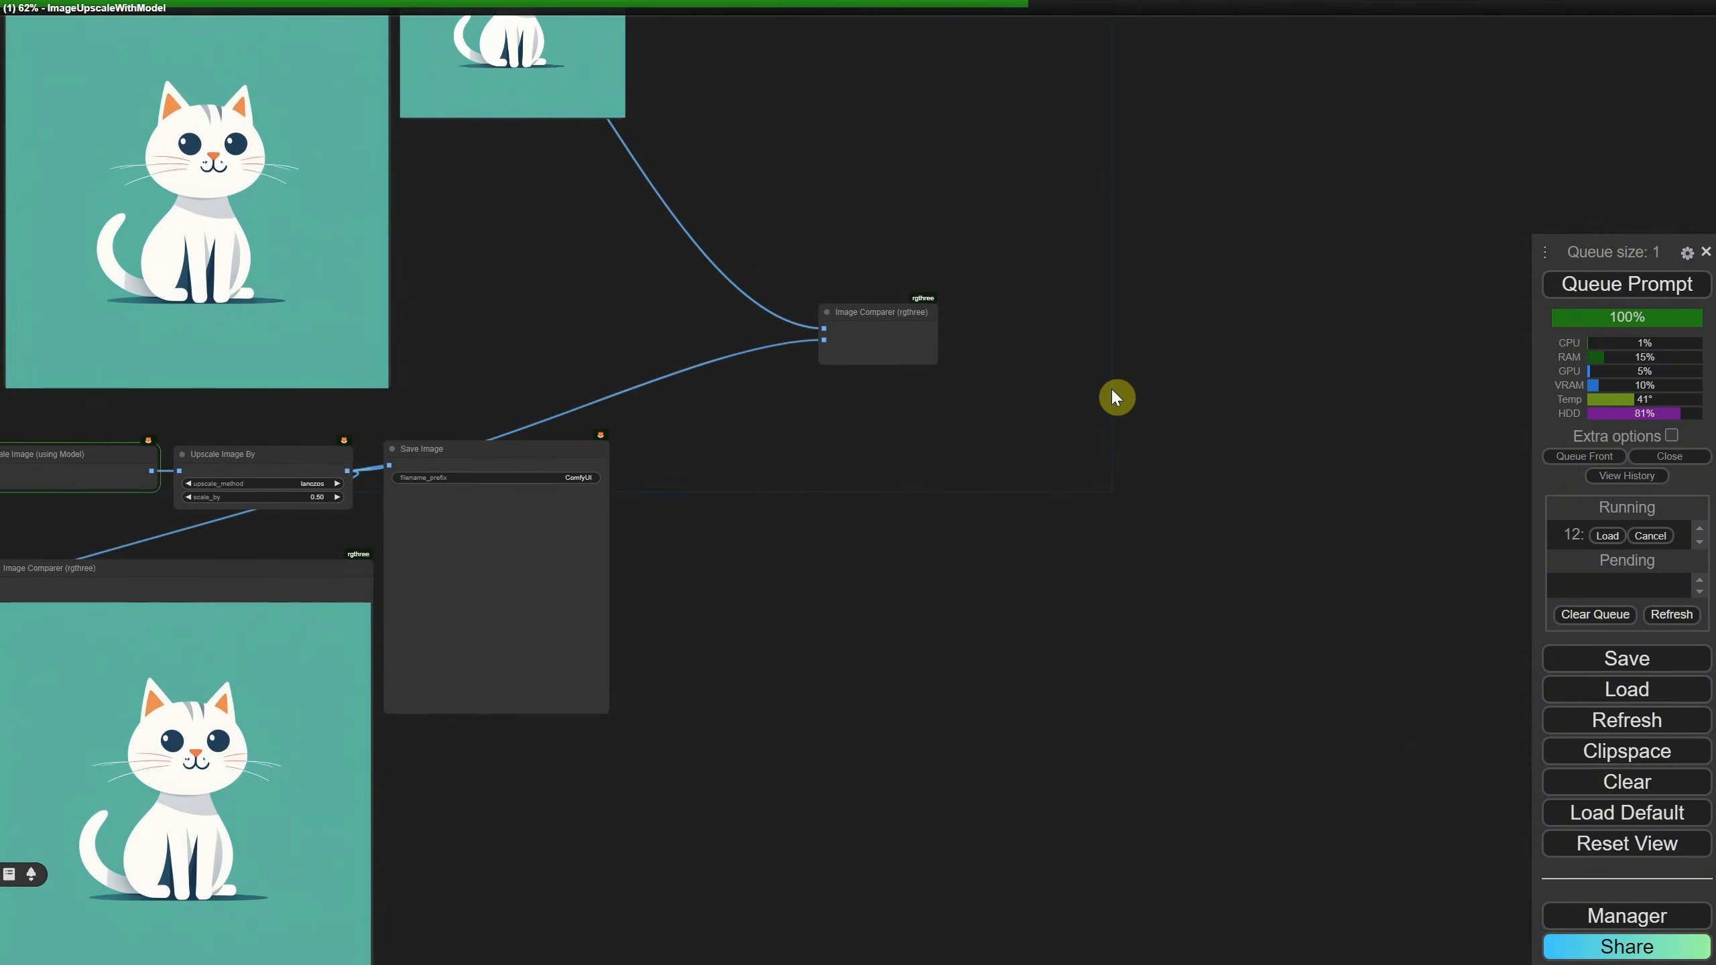
# Step: Enlarge the new Image Comparer node and inspect the 4x_NMKD-Siax_200k cat against the 4x-AnimeSharp cat up close
pyautogui.scroll(4, 1031, 404)
pyautogui.moveTo(888, 341); pyautogui.dragTo(1366, 923)
pyautogui.moveTo(1512, 757); pyautogui.dragTo(1203, 520)
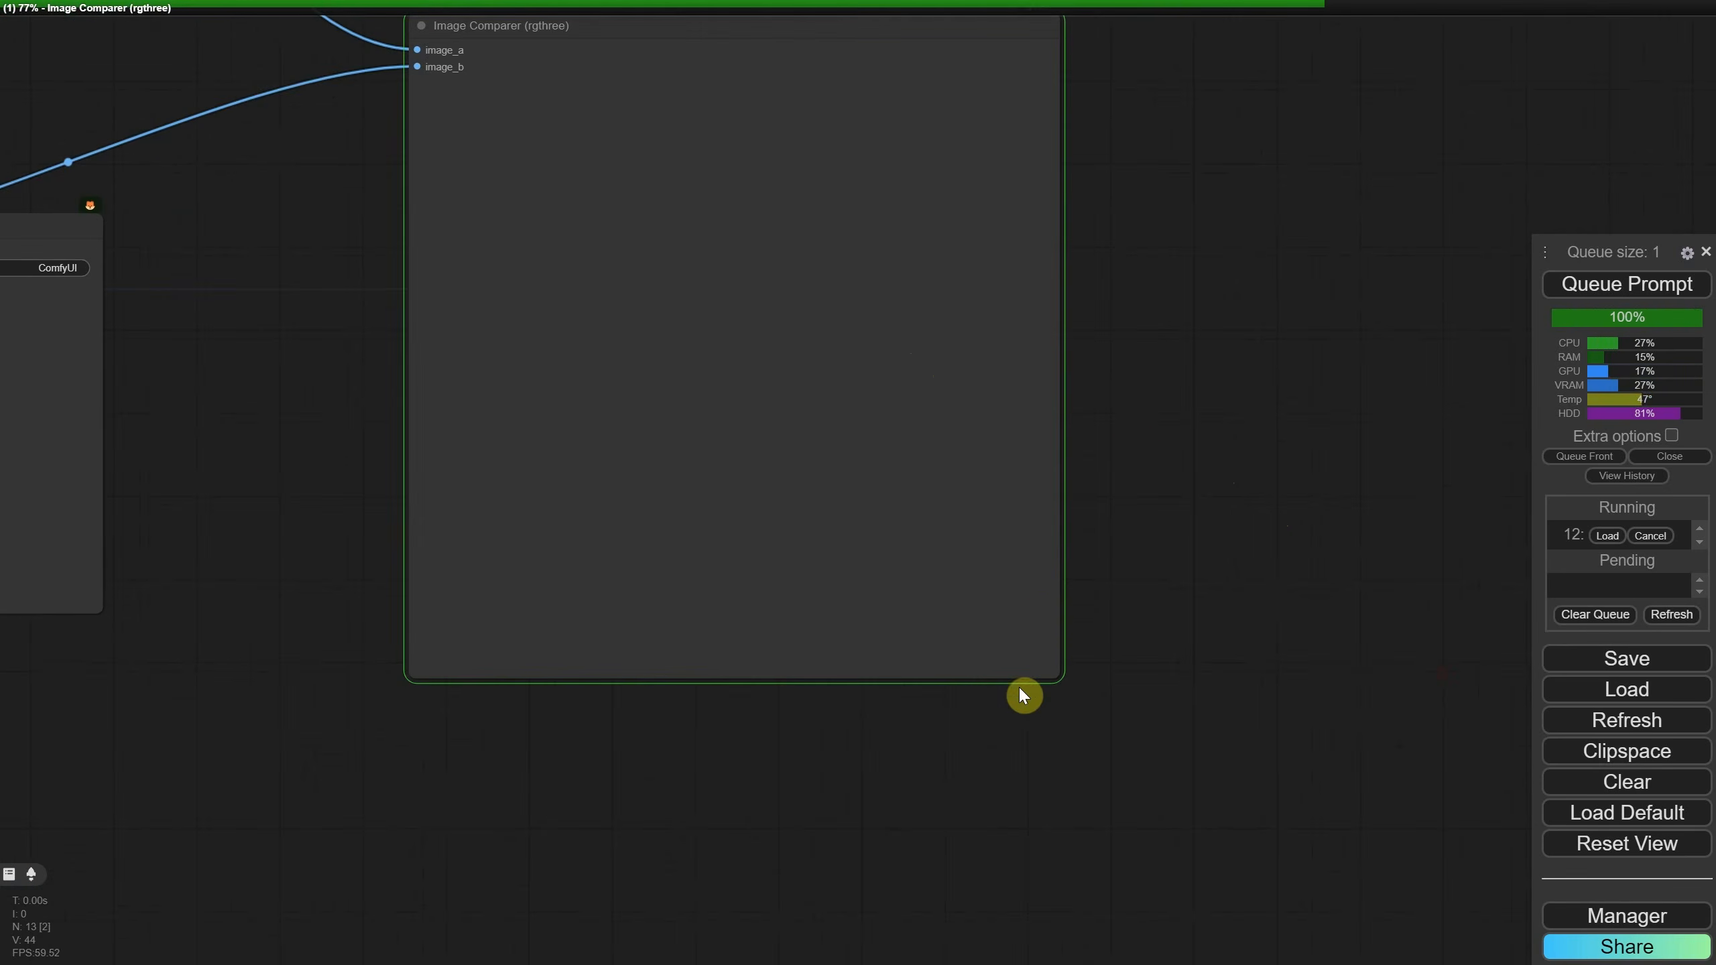
pyautogui.moveTo(1042, 671); pyautogui.dragTo(1307, 923)
pyautogui.scroll(6, 296, 311)
pyautogui.moveTo(415, 368); pyautogui.dragTo(47, 283)
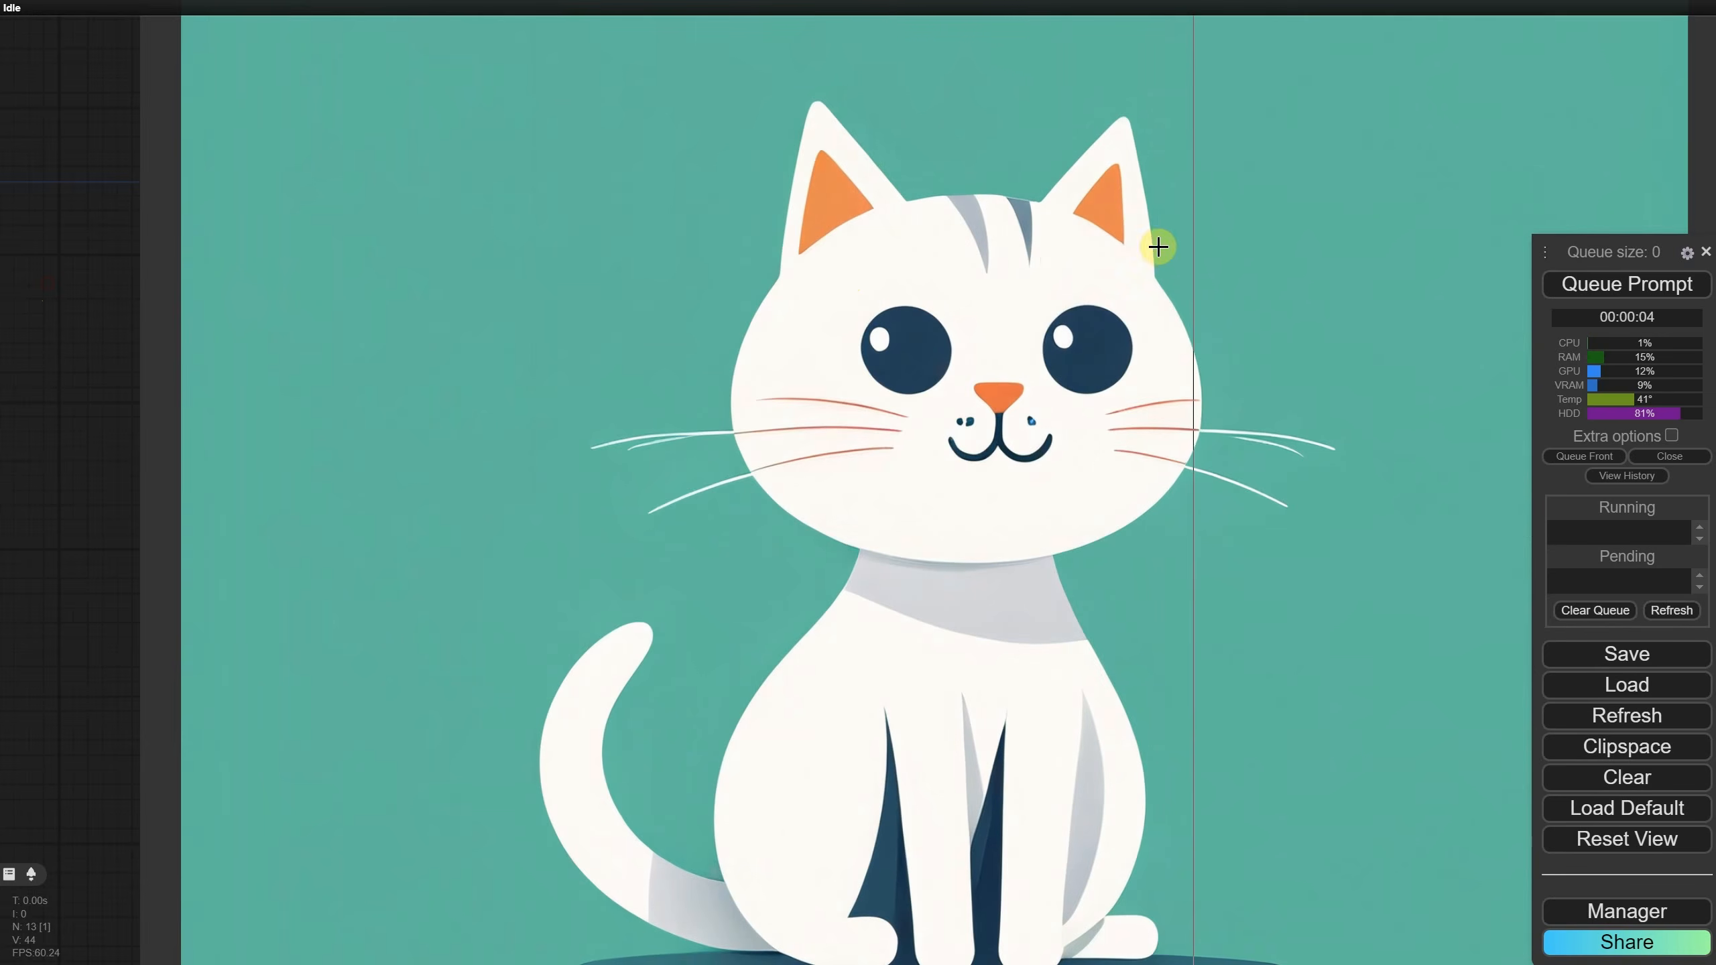
pyautogui.scroll(6, 1172, 250)
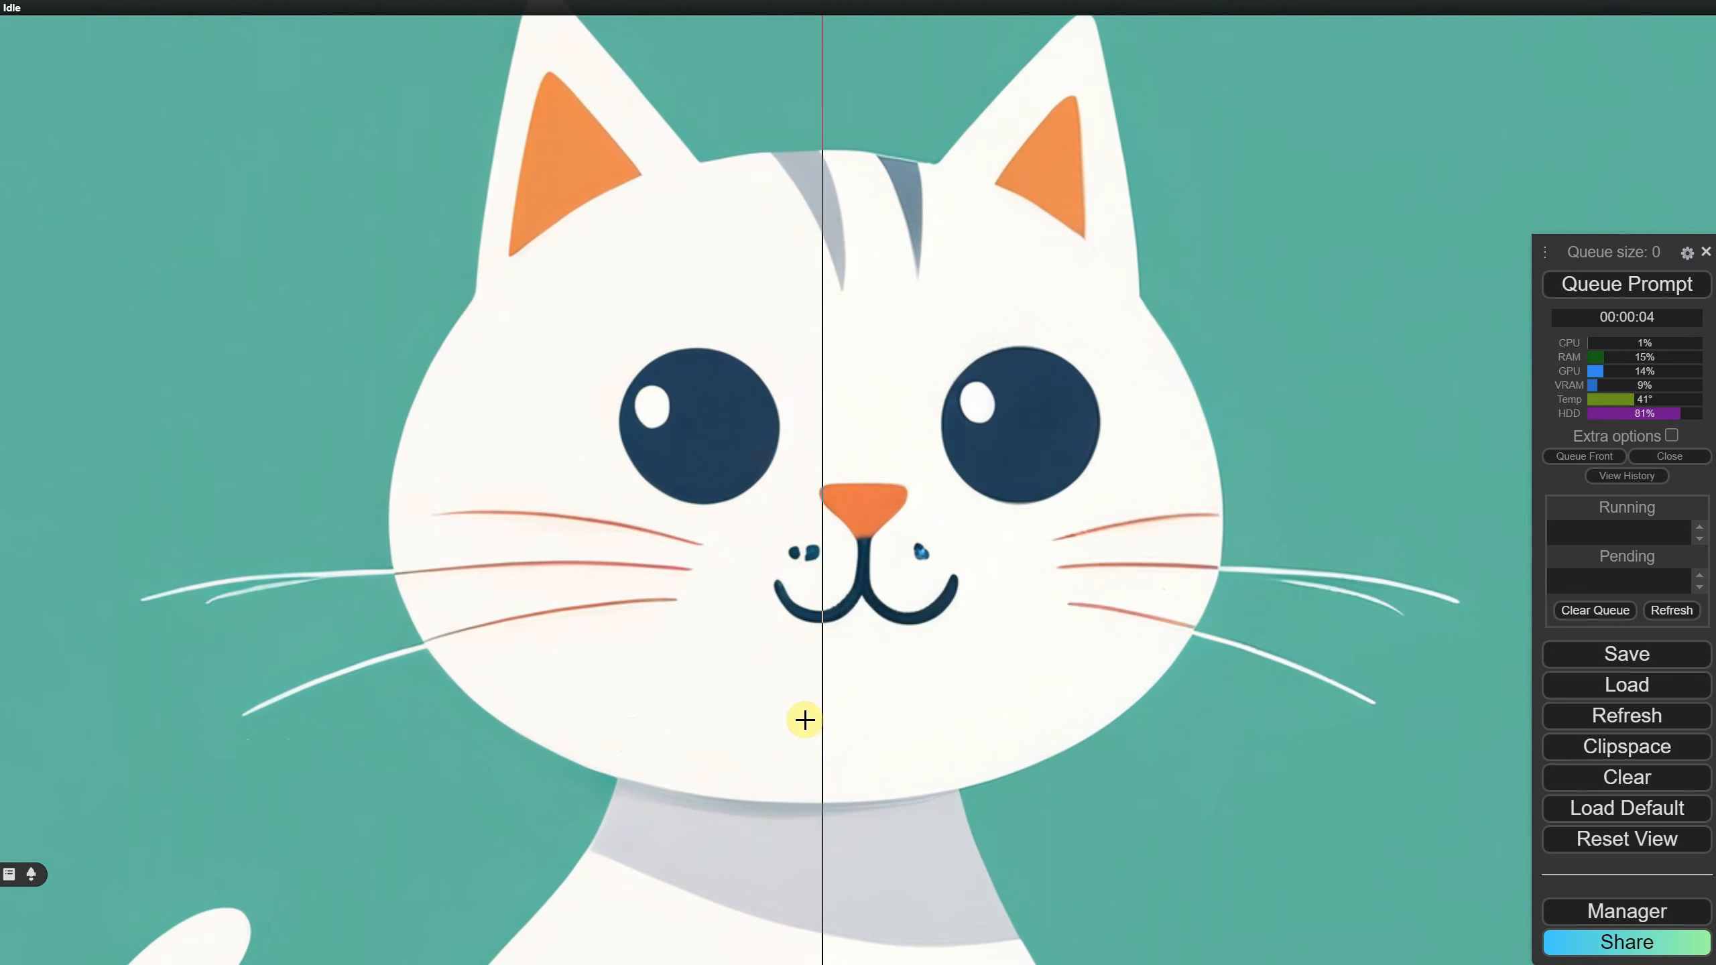
# Step: Load the workflow file EP10 Flux 1 Dev GGUF TXT2IMG Workflow.json from the Ep10 folder
pyautogui.scroll(-15, 824, 676)
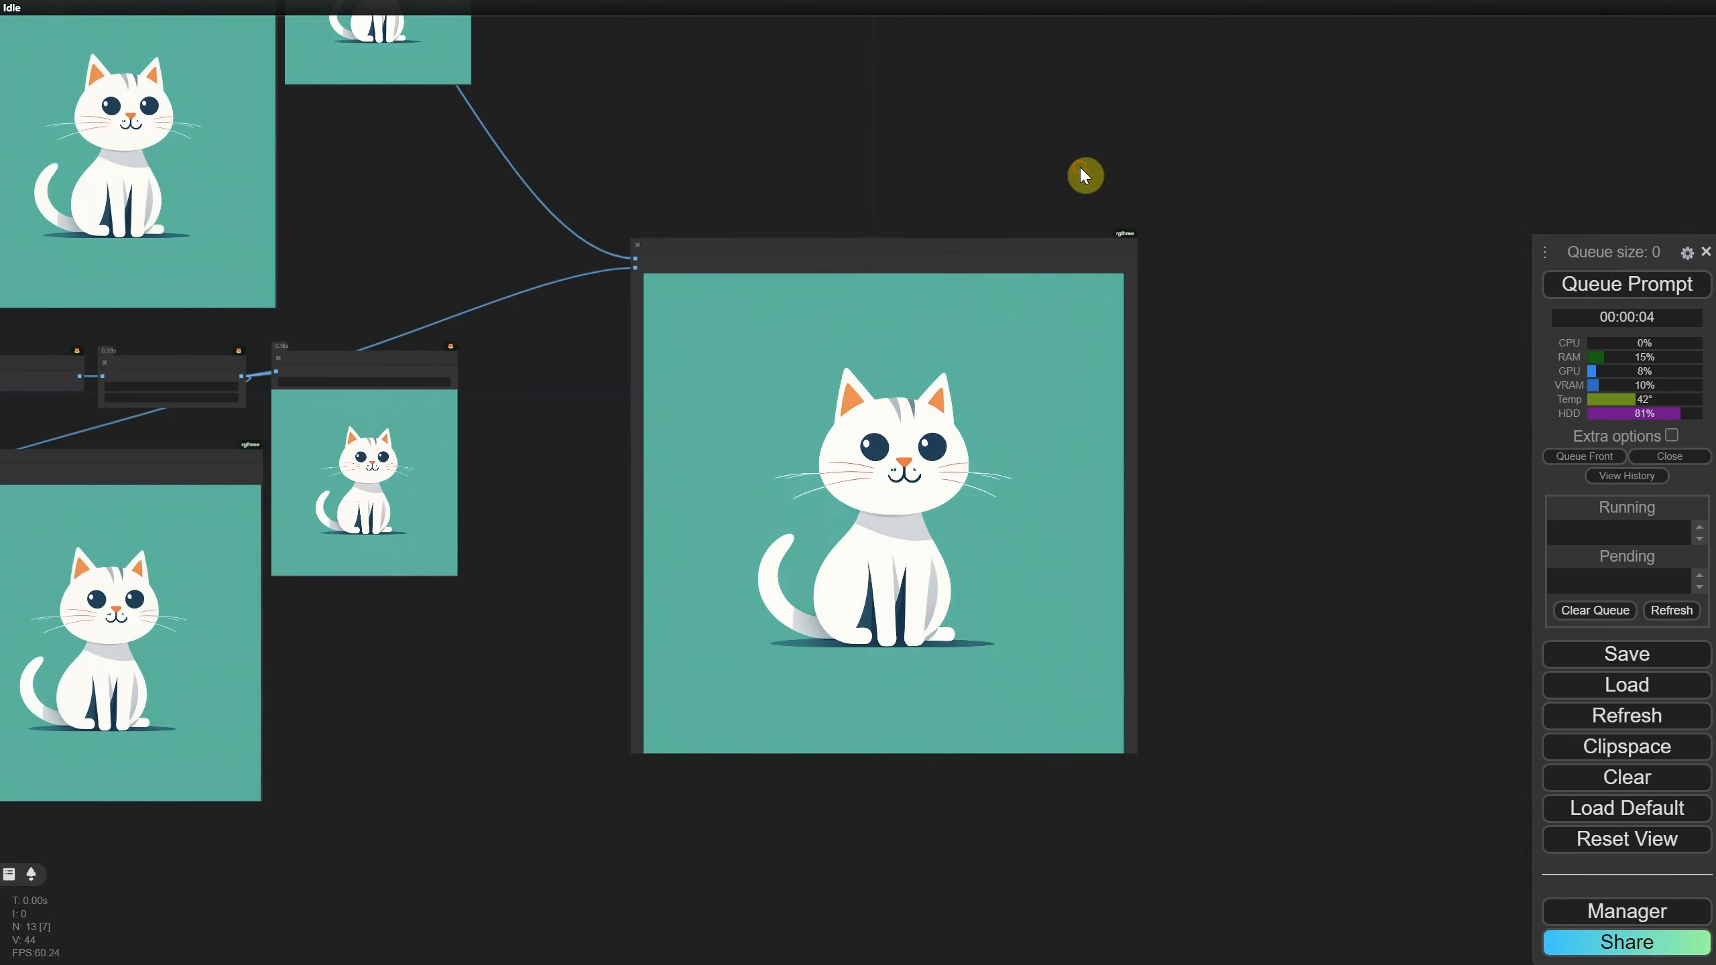
pyautogui.click(1593, 687)
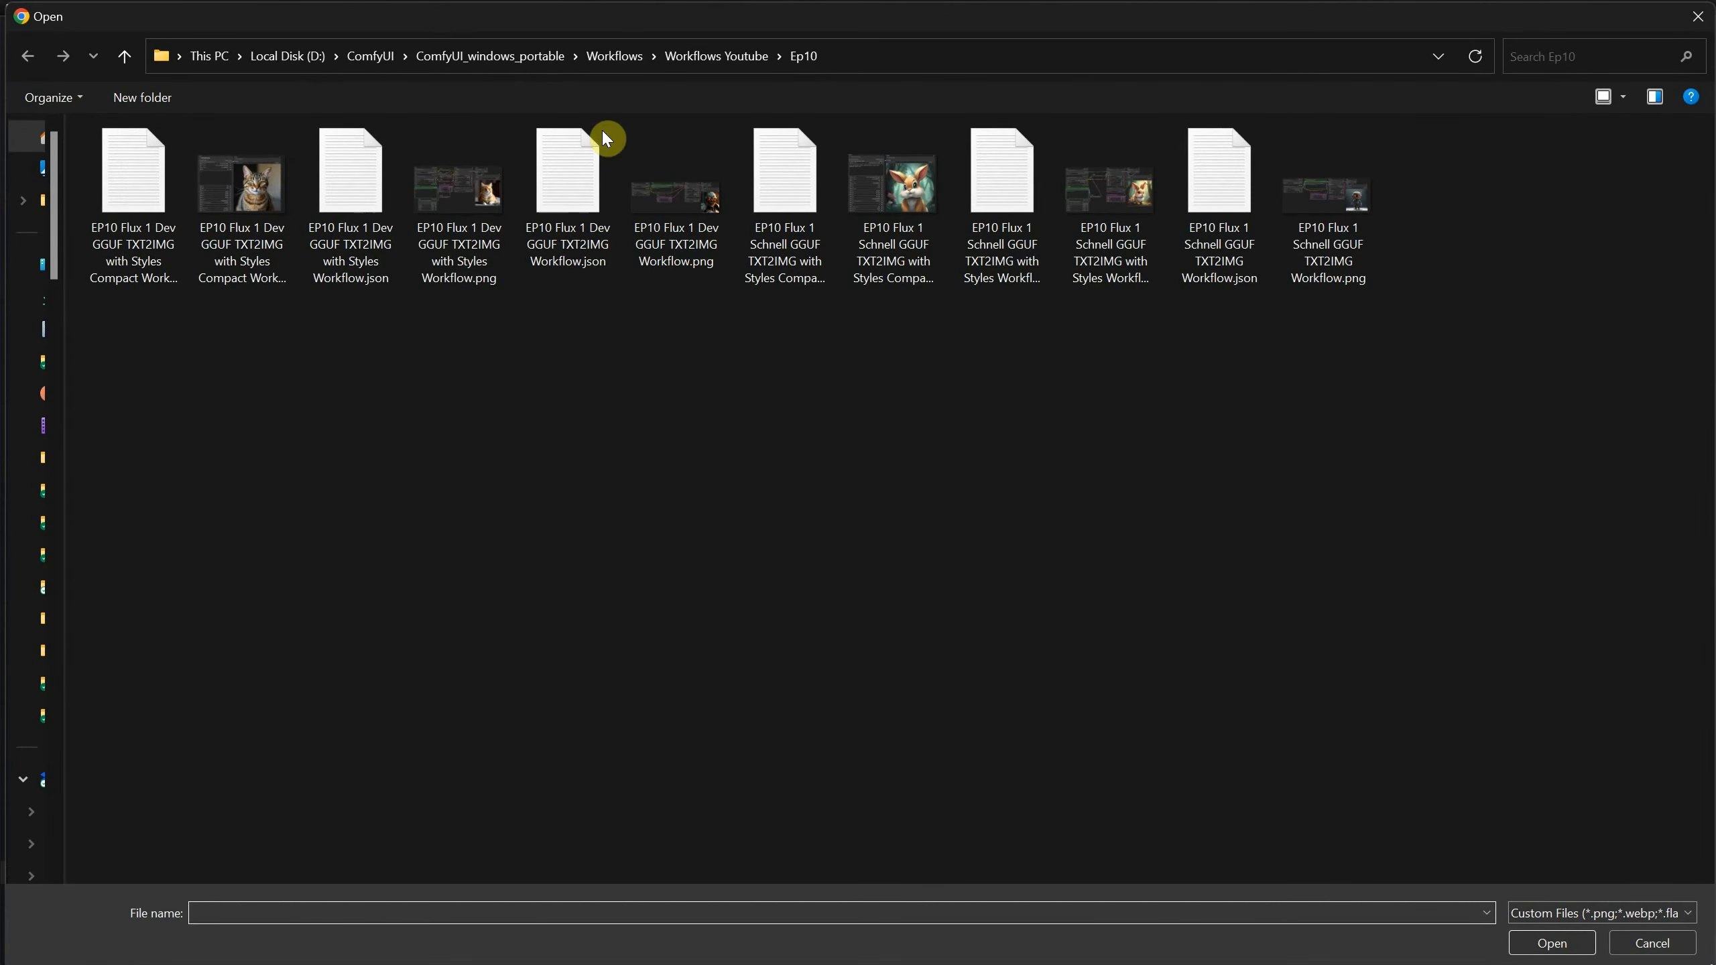
pyautogui.doubleClick(558, 230)
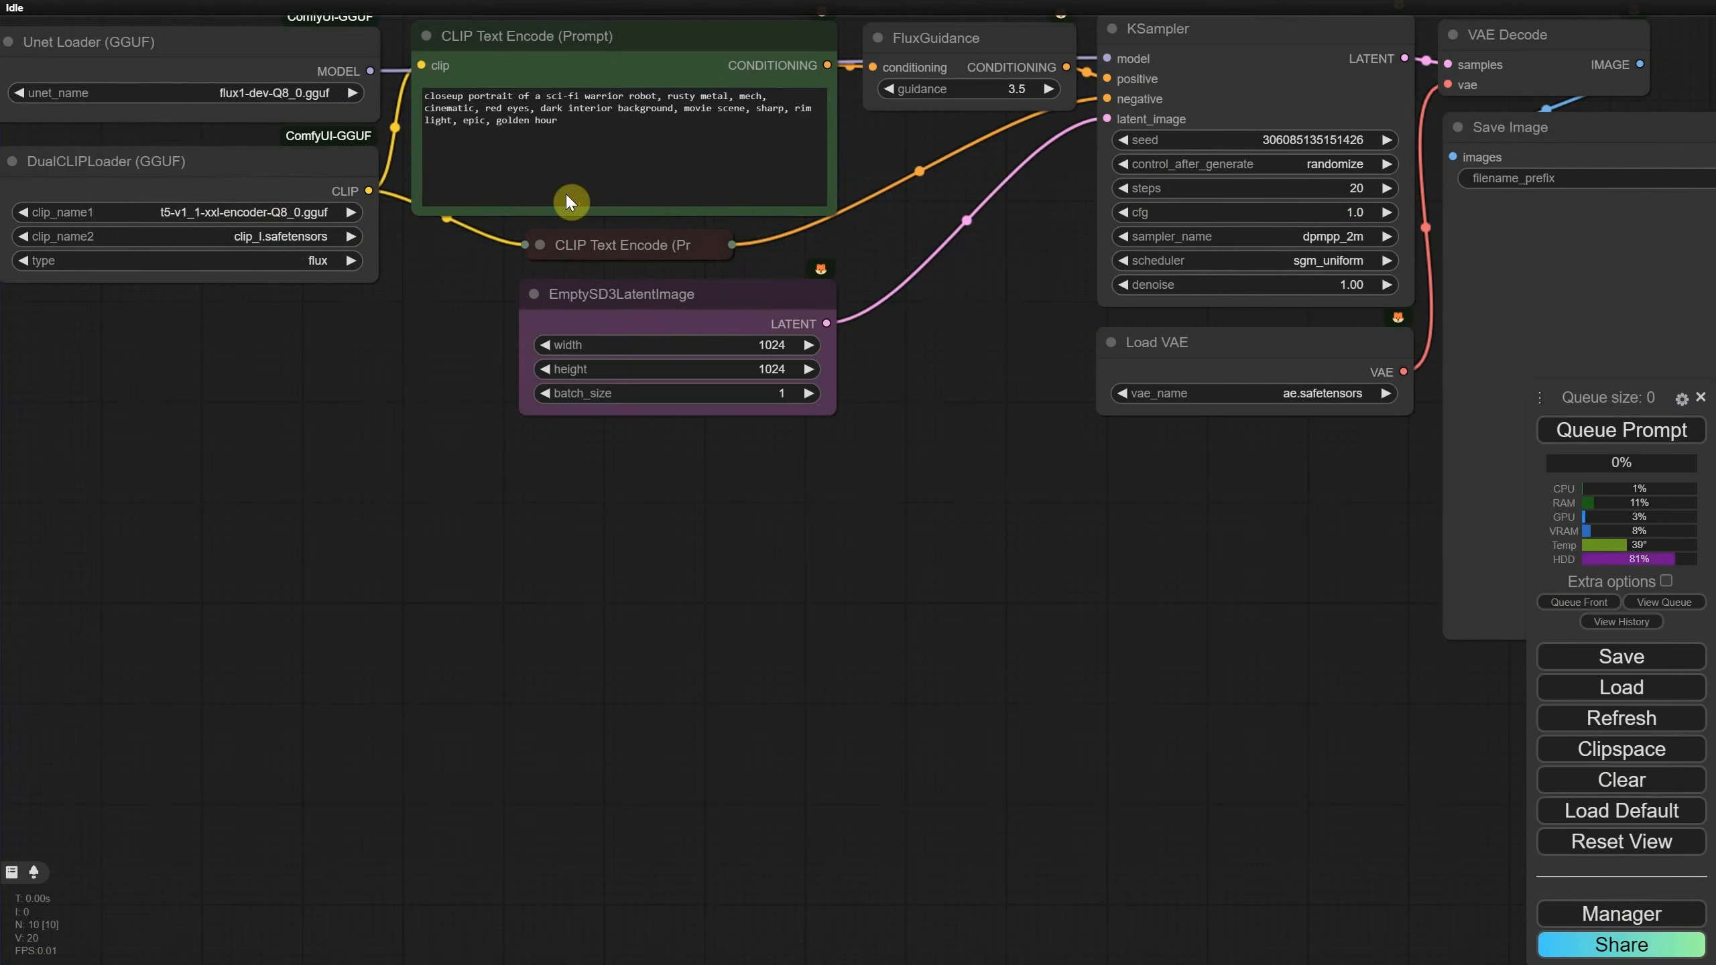
# Step: Run the Flux Dev GGUF workflow to generate the sci-fi warrior robot image
pyautogui.scroll(-3, 994, 545)
pyautogui.moveTo(1101, 514); pyautogui.dragTo(980, 489)
pyautogui.click(1594, 429)
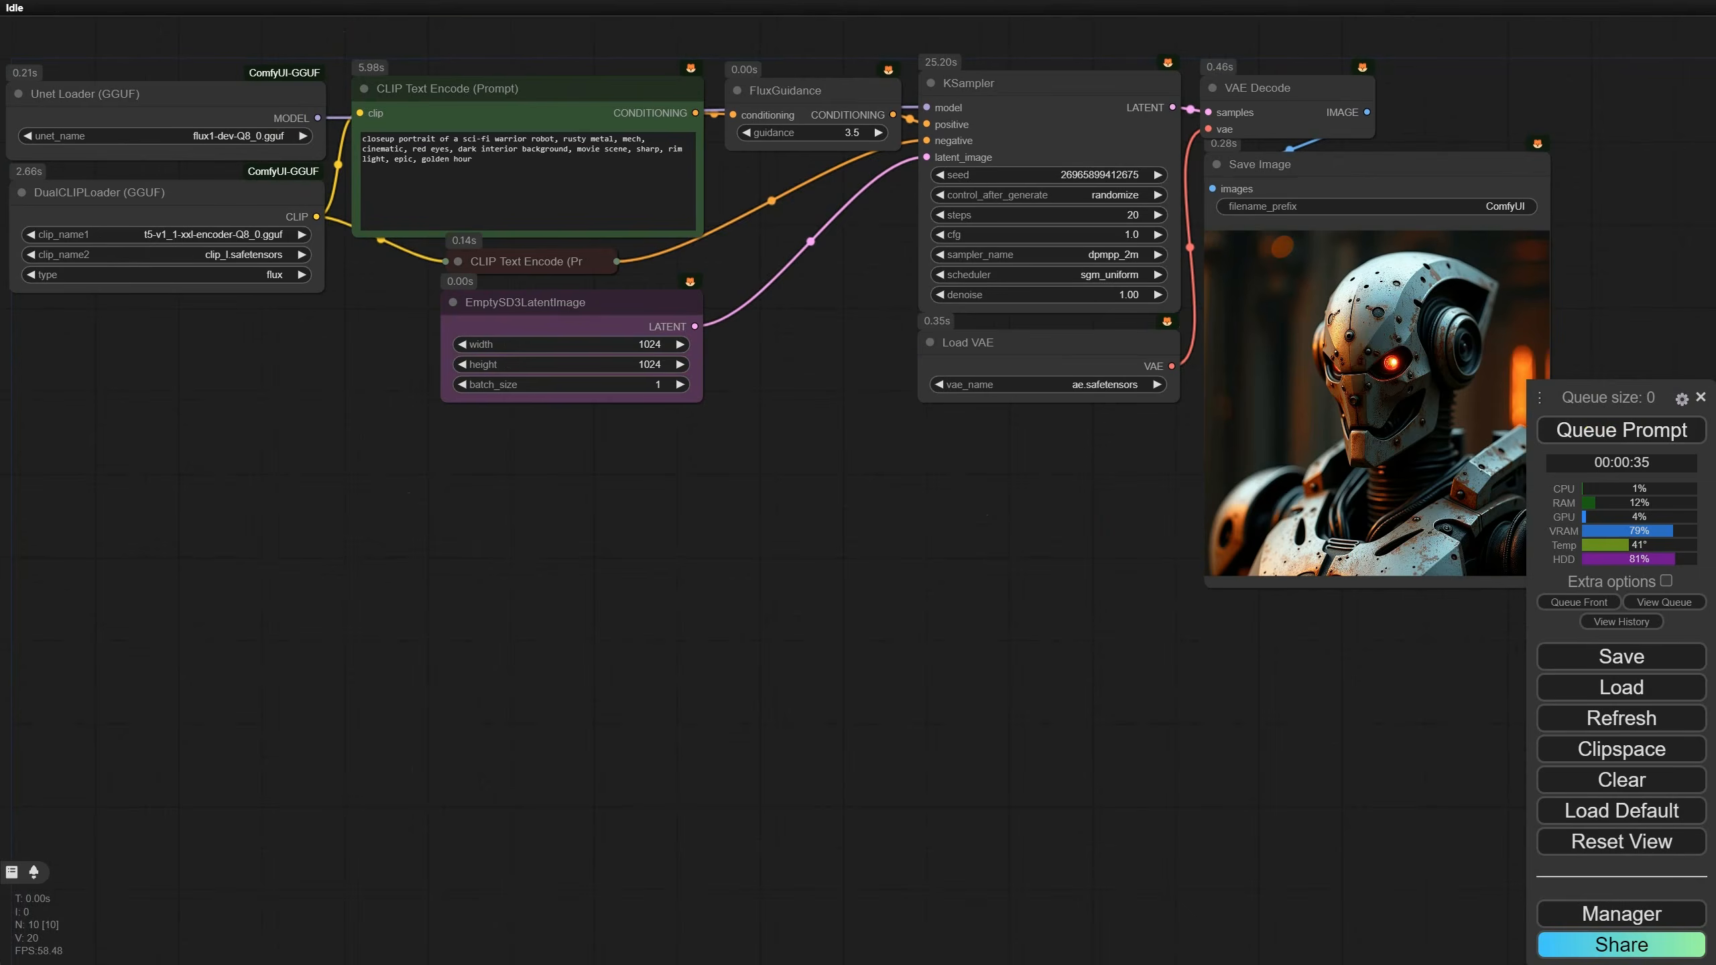
# Step: Add a Flux Resolution Calculator node and place it below DualCLIPLoader, beside the EmptySD3LatentImage node
pyautogui.scroll(1, 710, 422)
pyautogui.moveTo(649, 454); pyautogui.dragTo(1297, 630)
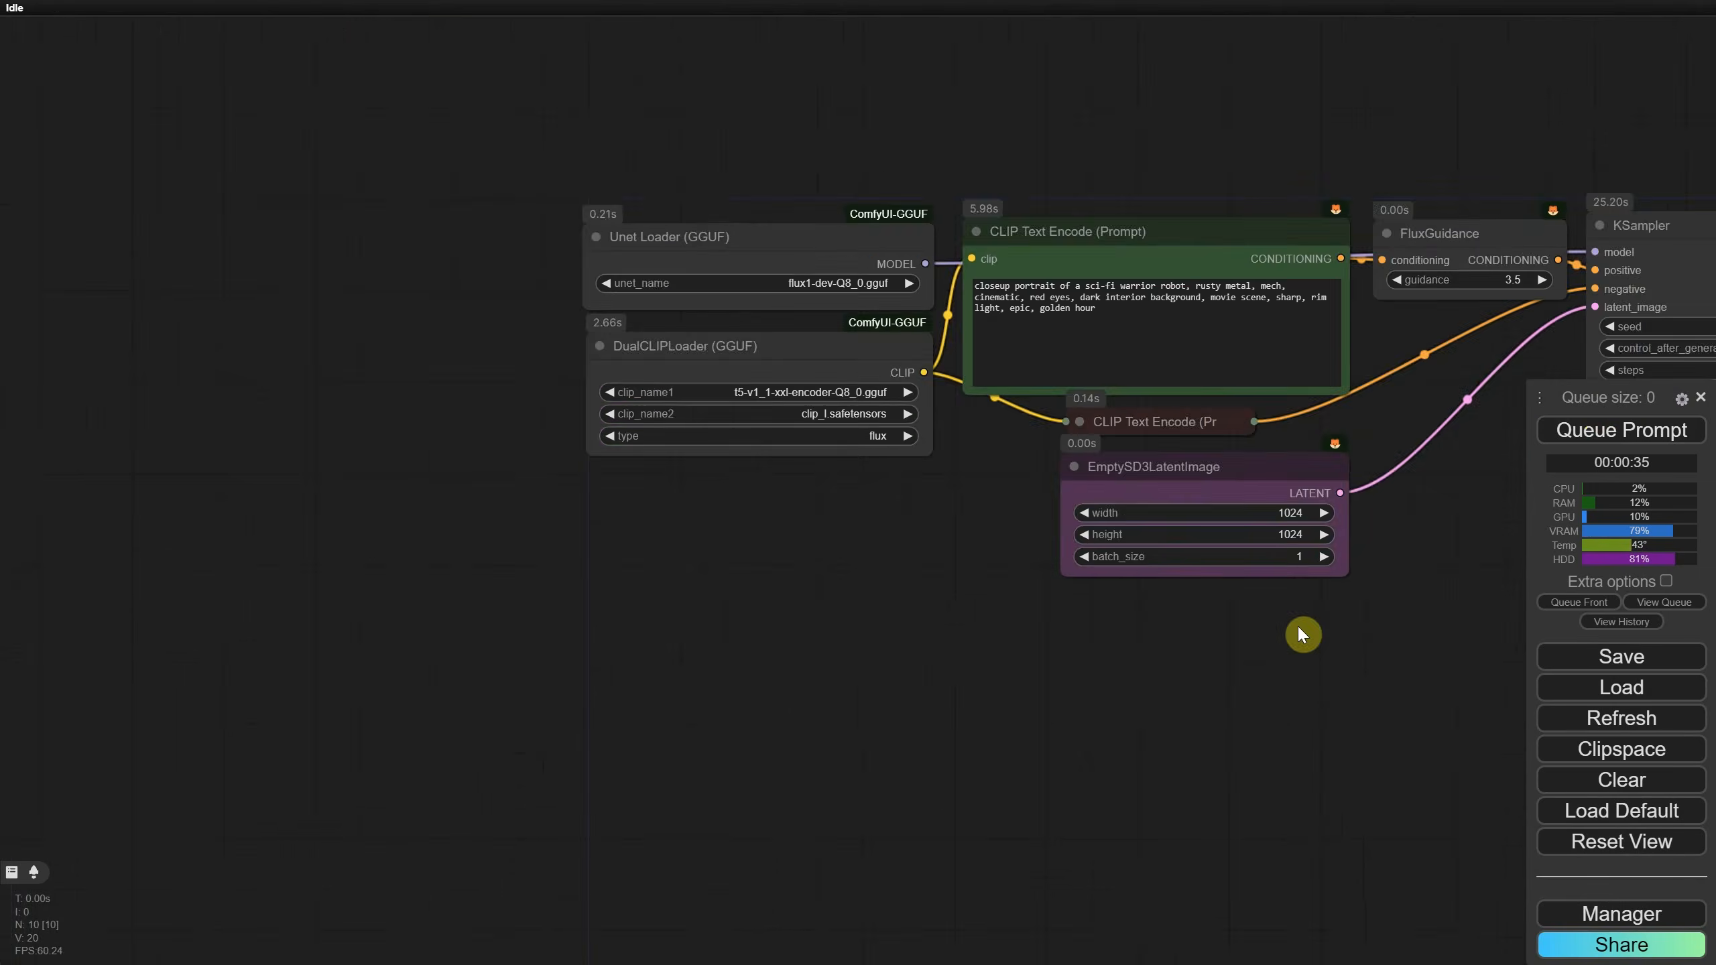
pyautogui.scroll(5, 1297, 630)
pyautogui.moveTo(837, 539); pyautogui.dragTo(534, 659)
pyautogui.moveTo(488, 754); pyautogui.dragTo(981, 652)
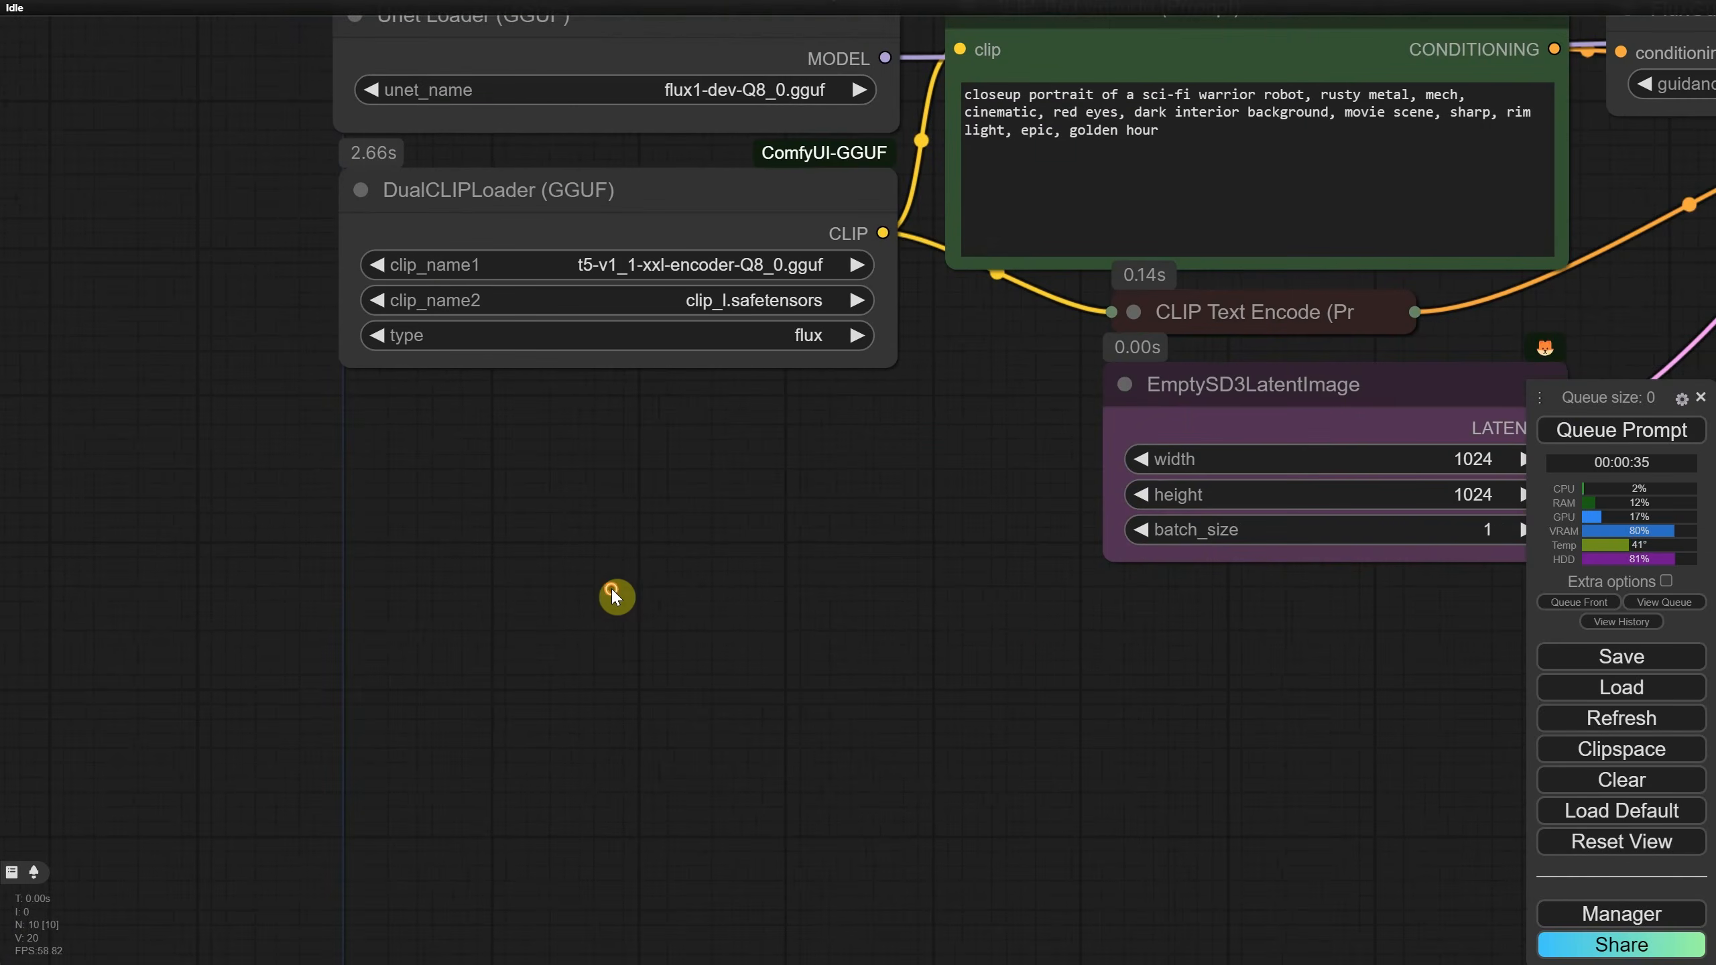
pyautogui.doubleClick(611, 589)
pyautogui.write('flux reso')
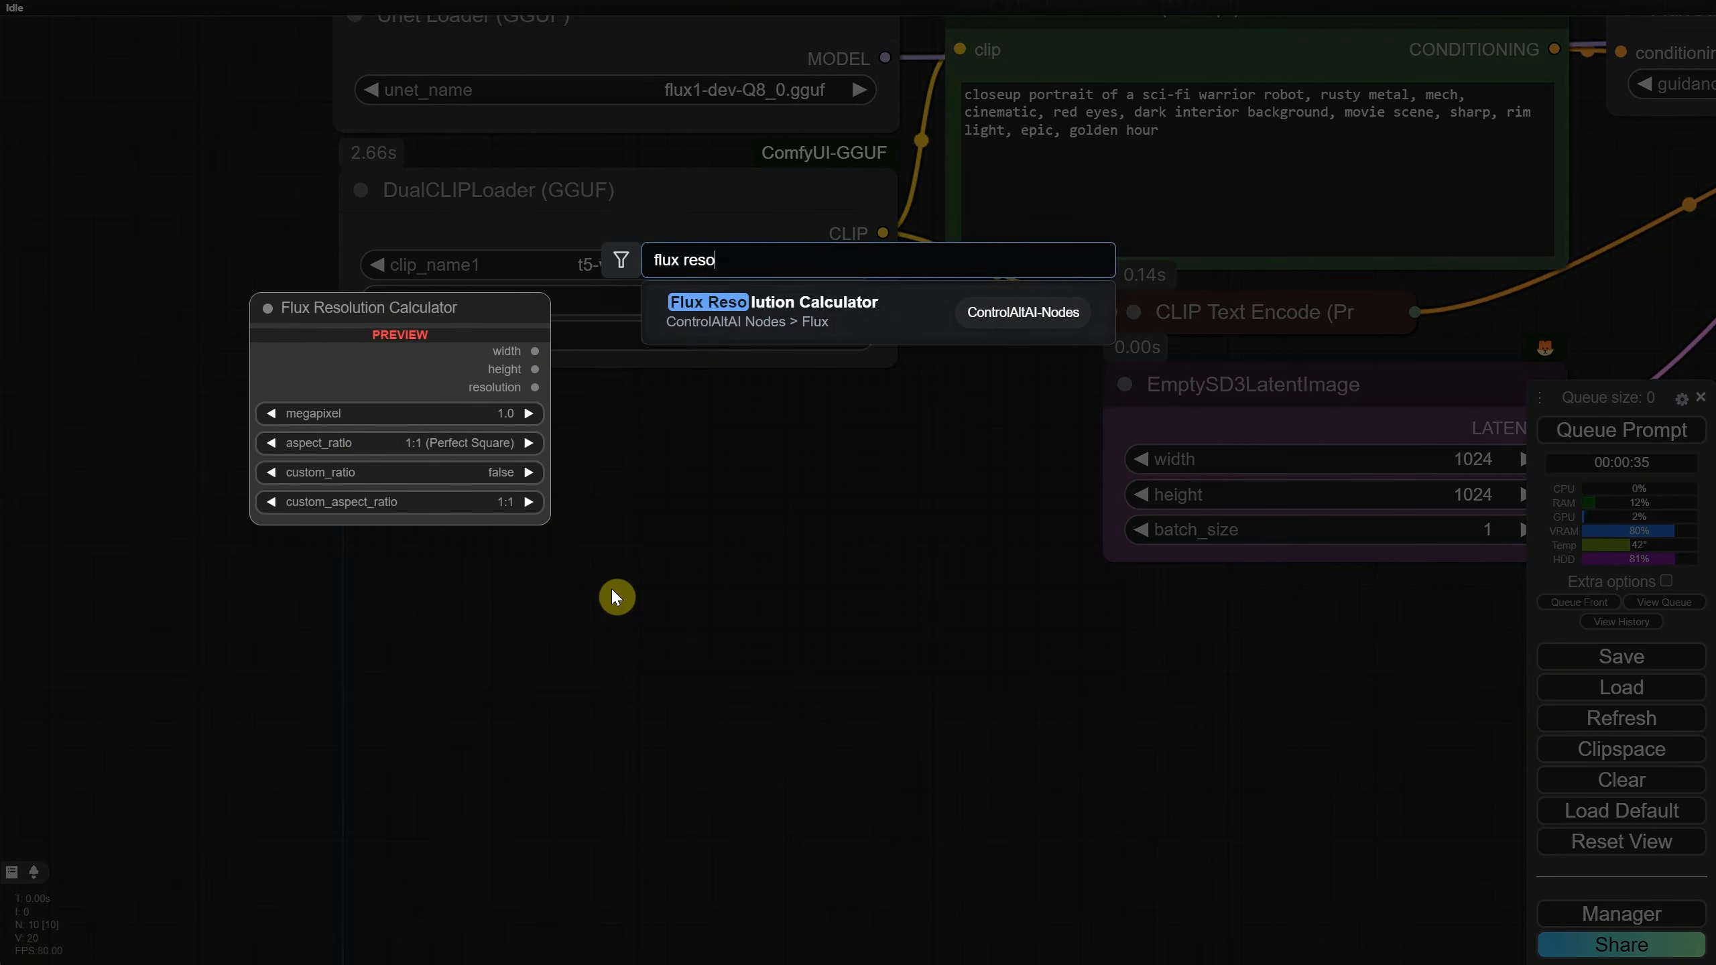
pyautogui.click(777, 323)
pyautogui.moveTo(873, 583); pyautogui.dragTo(748, 447)
pyautogui.moveTo(1236, 657); pyautogui.dragTo(892, 620)
pyautogui.moveTo(787, 606); pyautogui.dragTo(778, 621)
pyautogui.moveTo(380, 397); pyautogui.dragTo(437, 387)
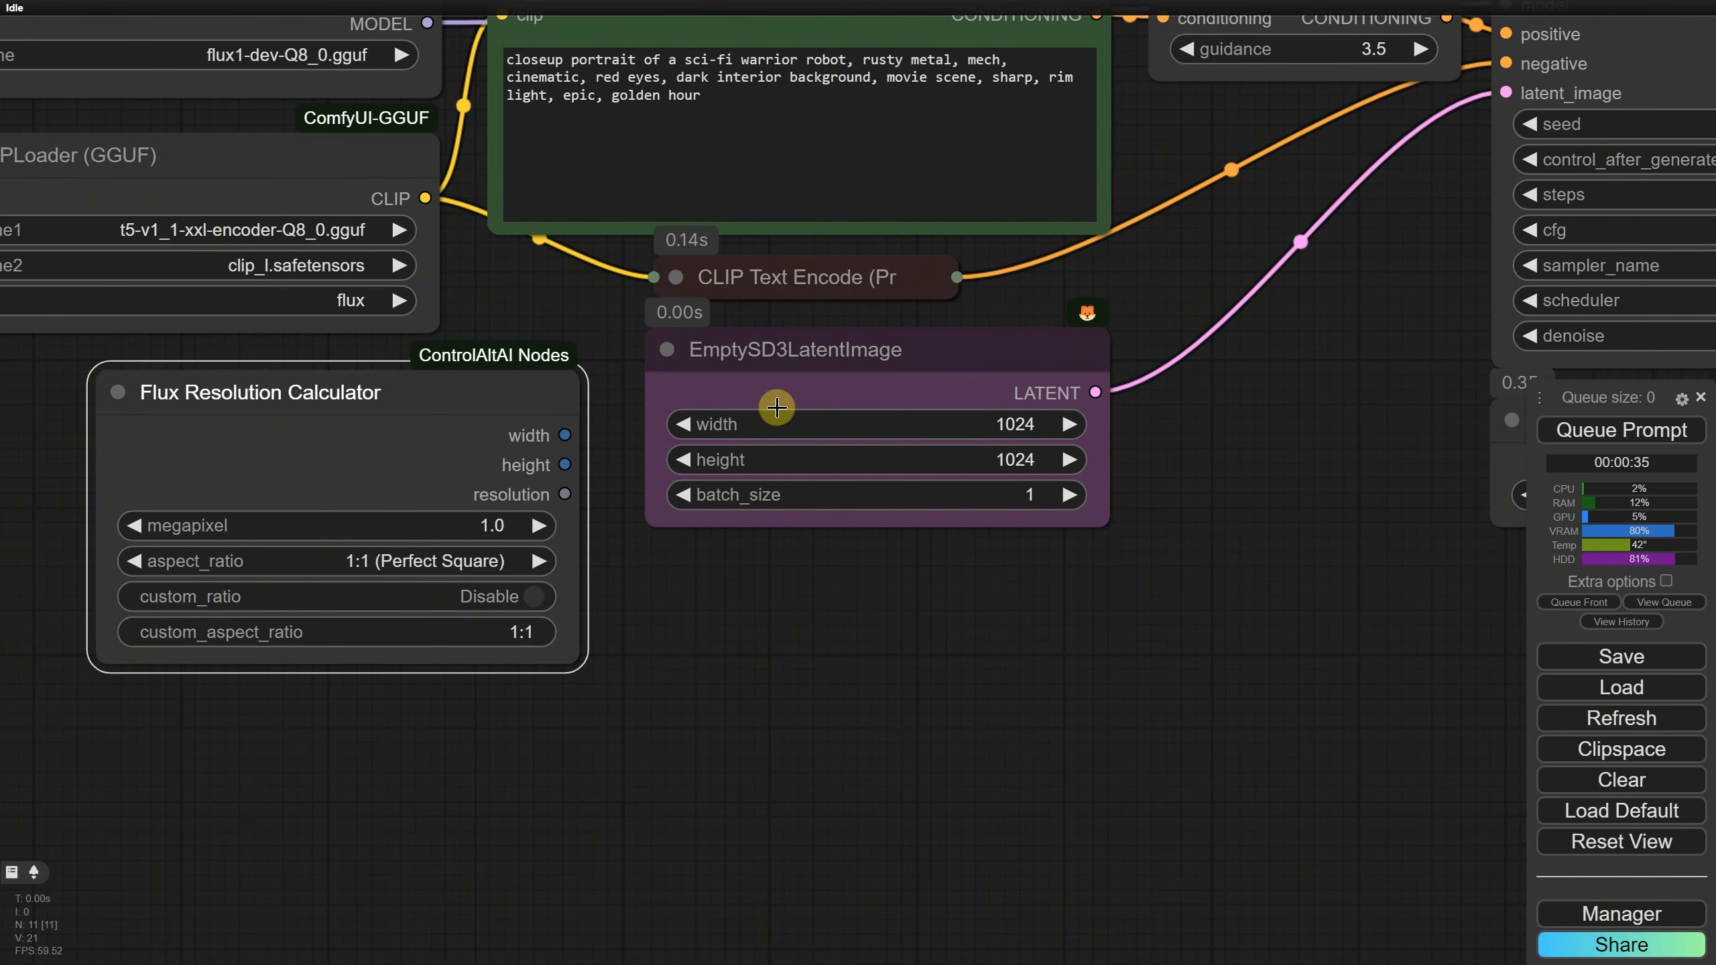
# Step: Convert the width and height widgets of EmptySD3LatentImage to inputs
pyautogui.rightClick(810, 378)
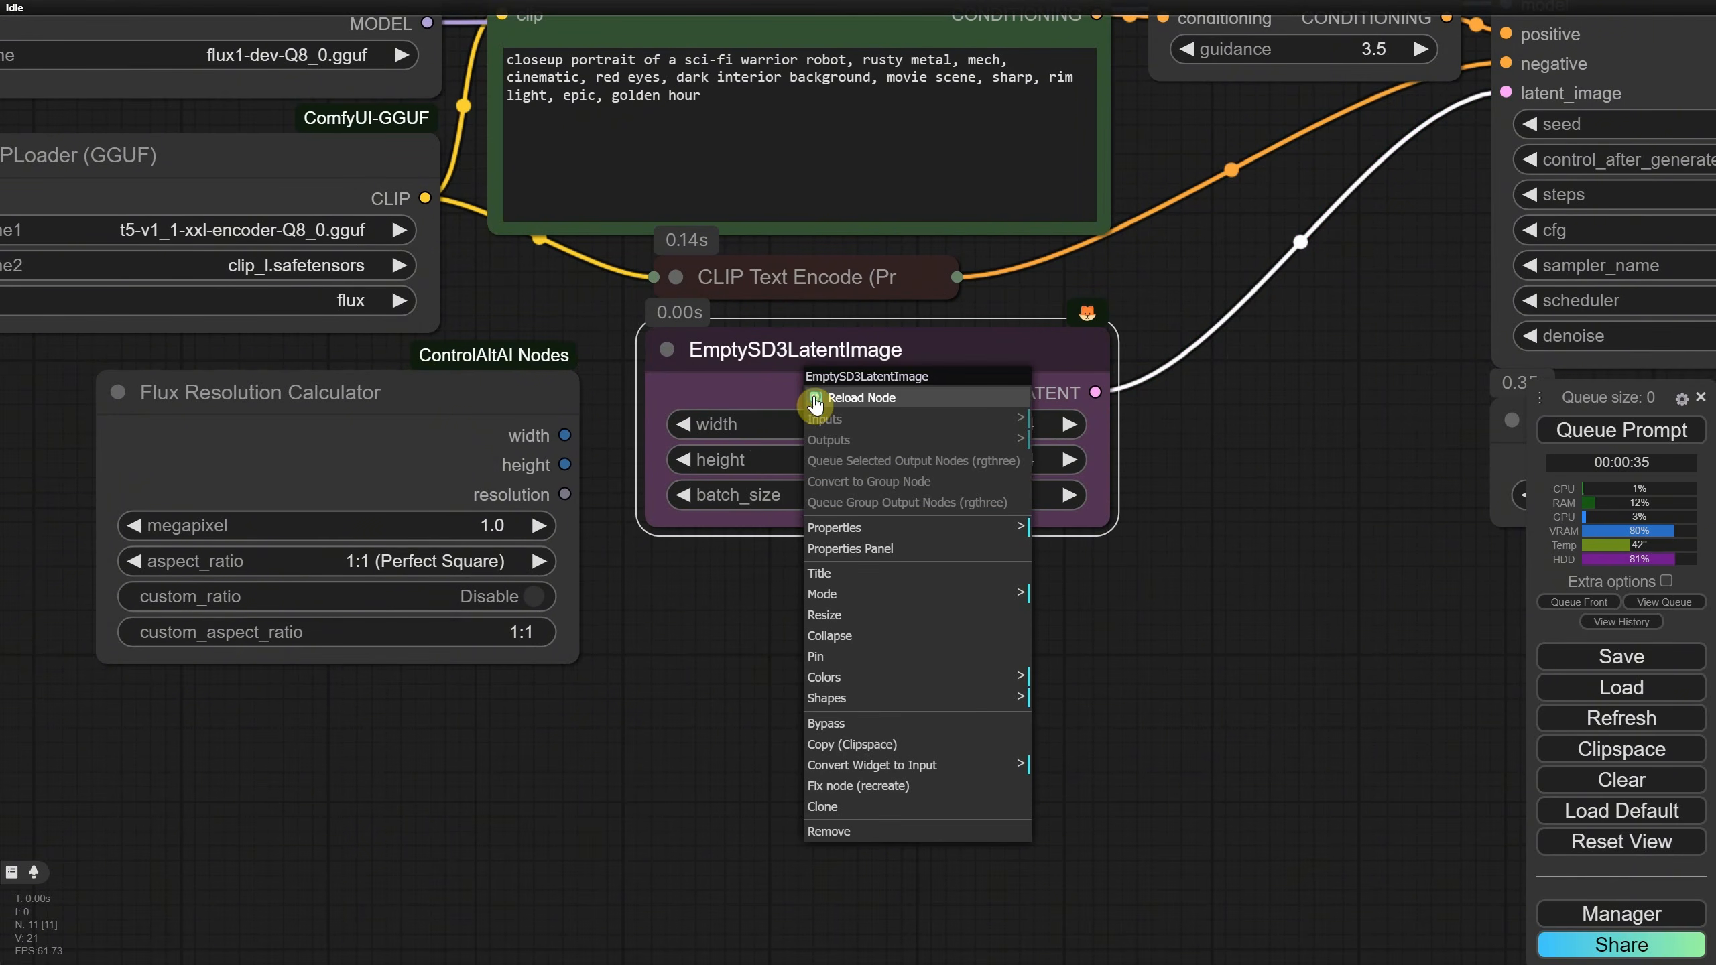
pyautogui.click(951, 769)
pyautogui.click(1067, 762)
pyautogui.rightClick(886, 376)
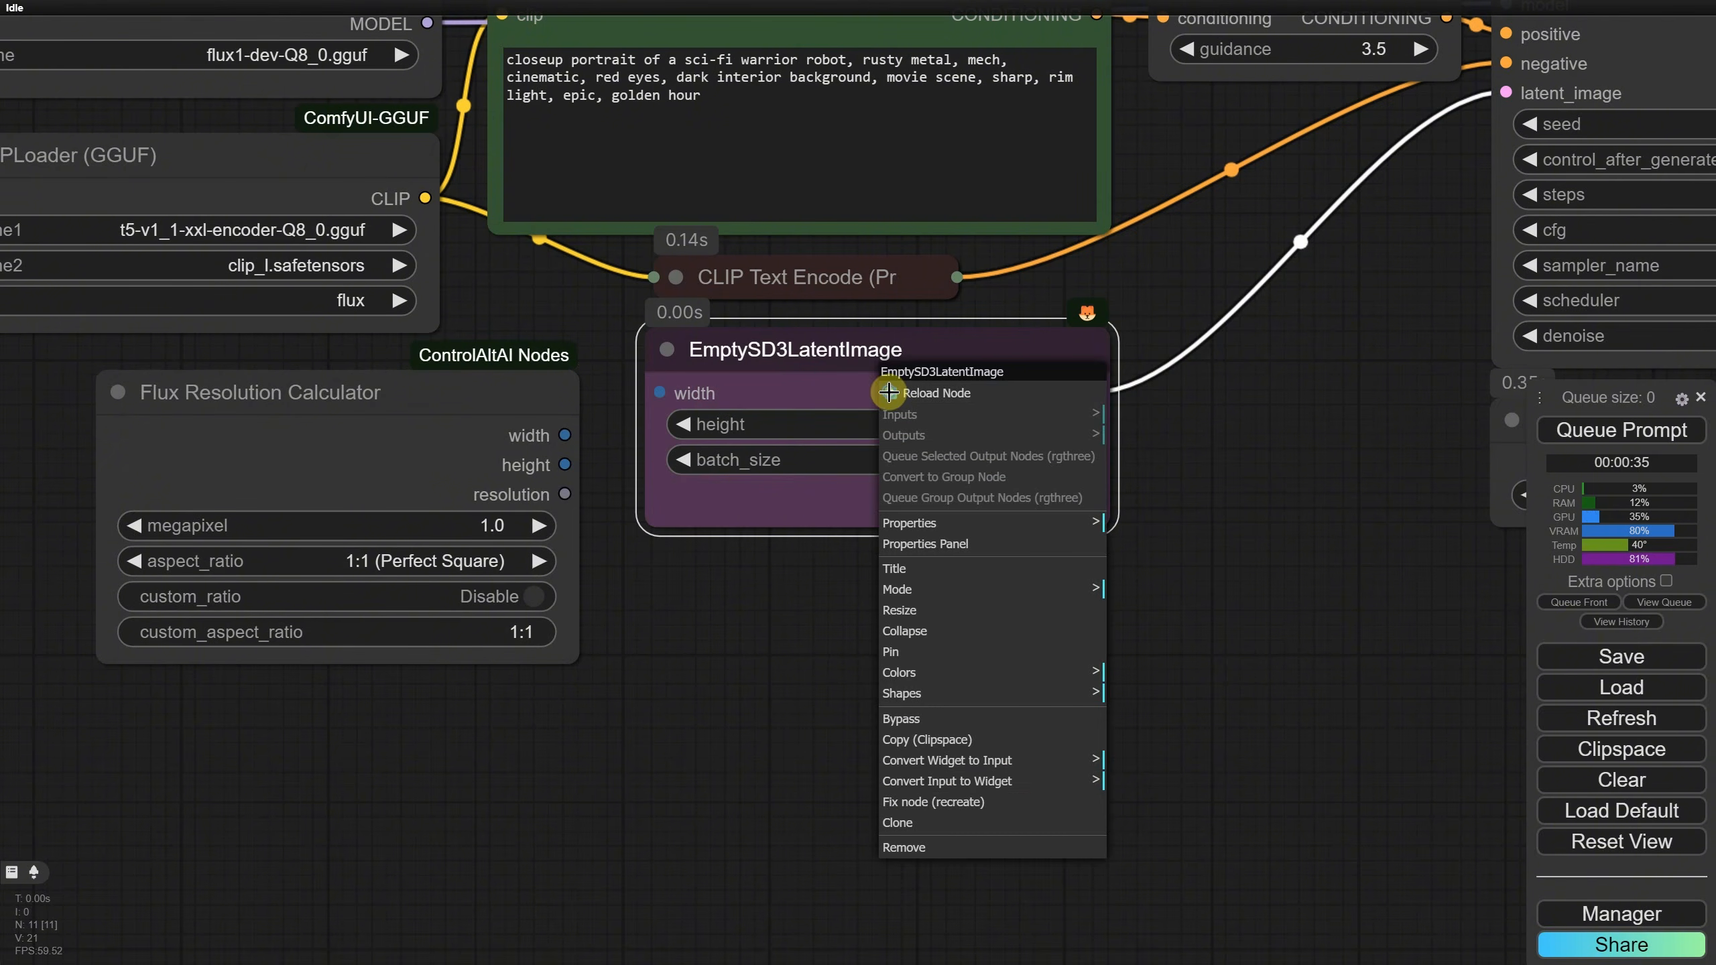
pyautogui.click(1044, 761)
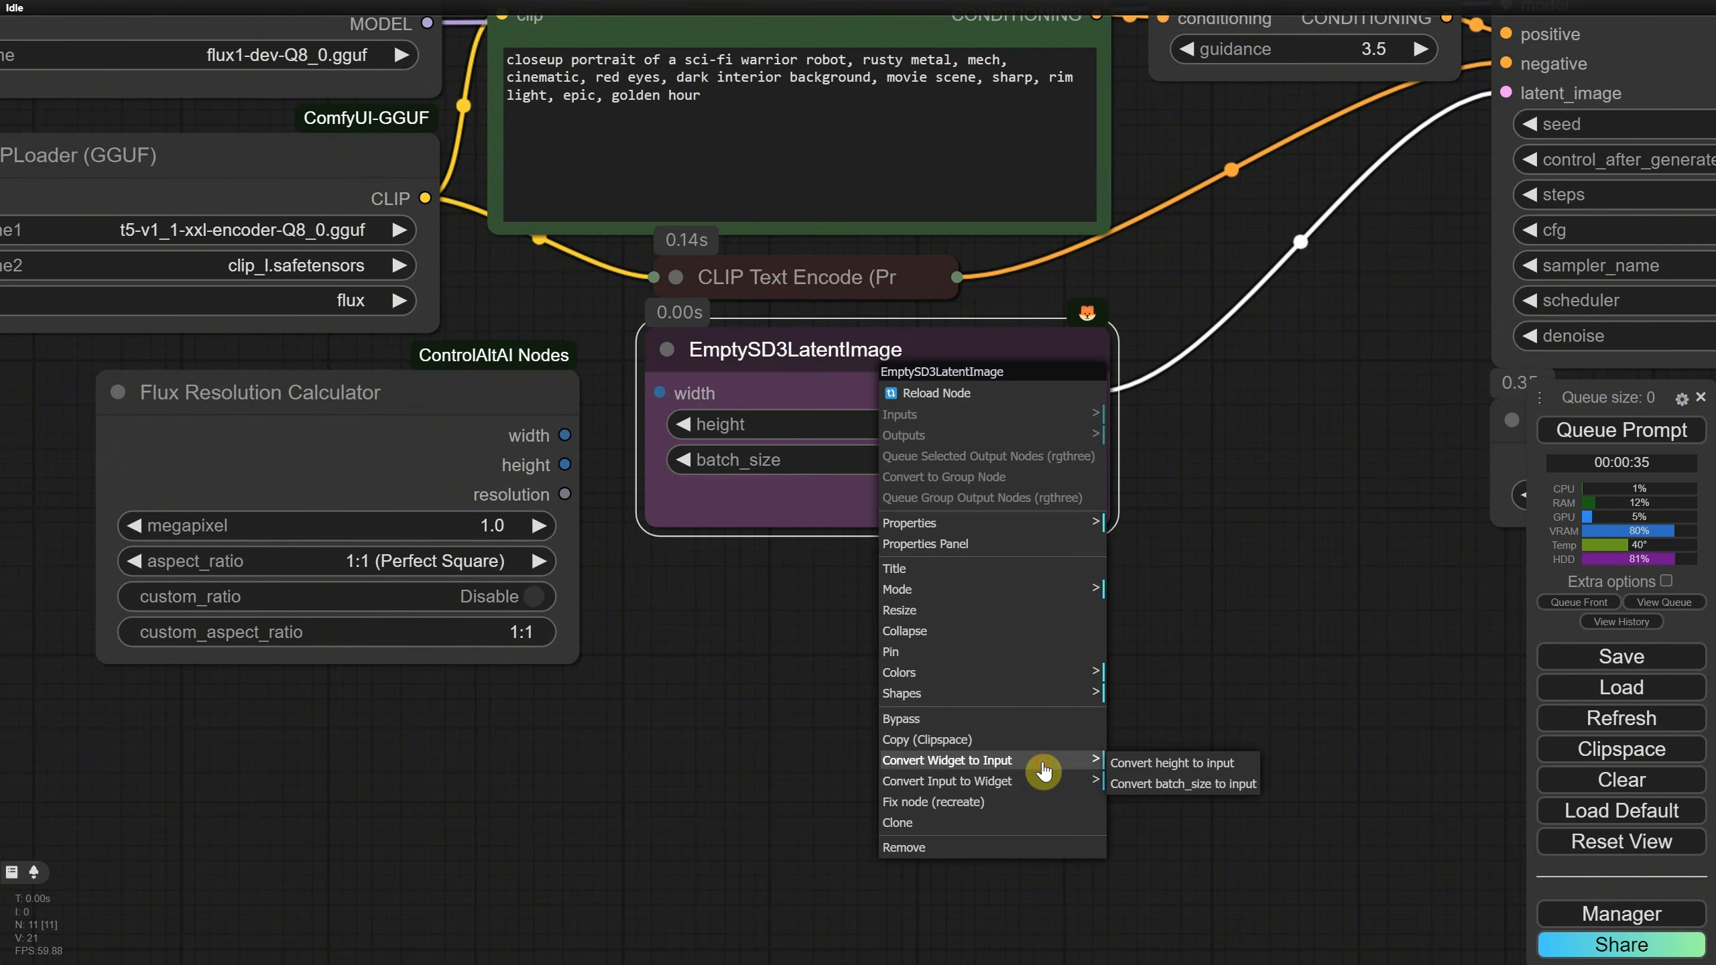
pyautogui.click(1134, 764)
# Step: Align EmptySD3LatentImage with the Flux Resolution Calculator and link the calculator's width and height outputs to its matching inputs
pyautogui.moveTo(817, 329); pyautogui.dragTo(796, 370)
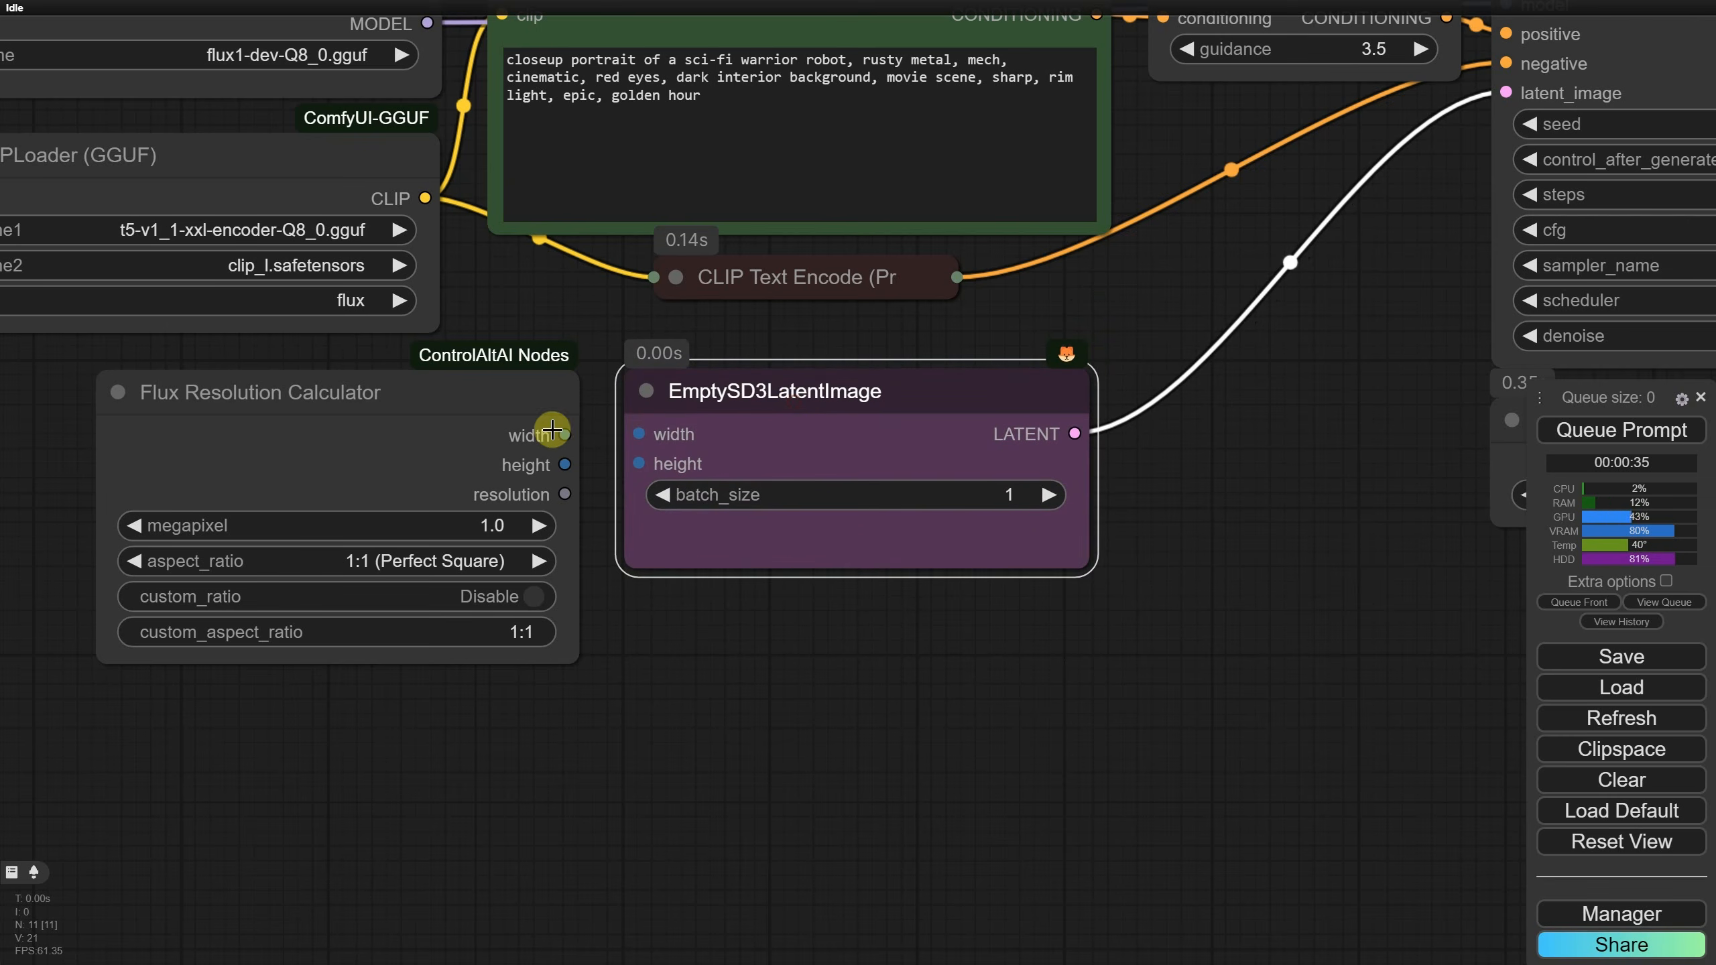
pyautogui.moveTo(552, 429); pyautogui.dragTo(656, 439)
pyautogui.moveTo(567, 473); pyautogui.dragTo(640, 464)
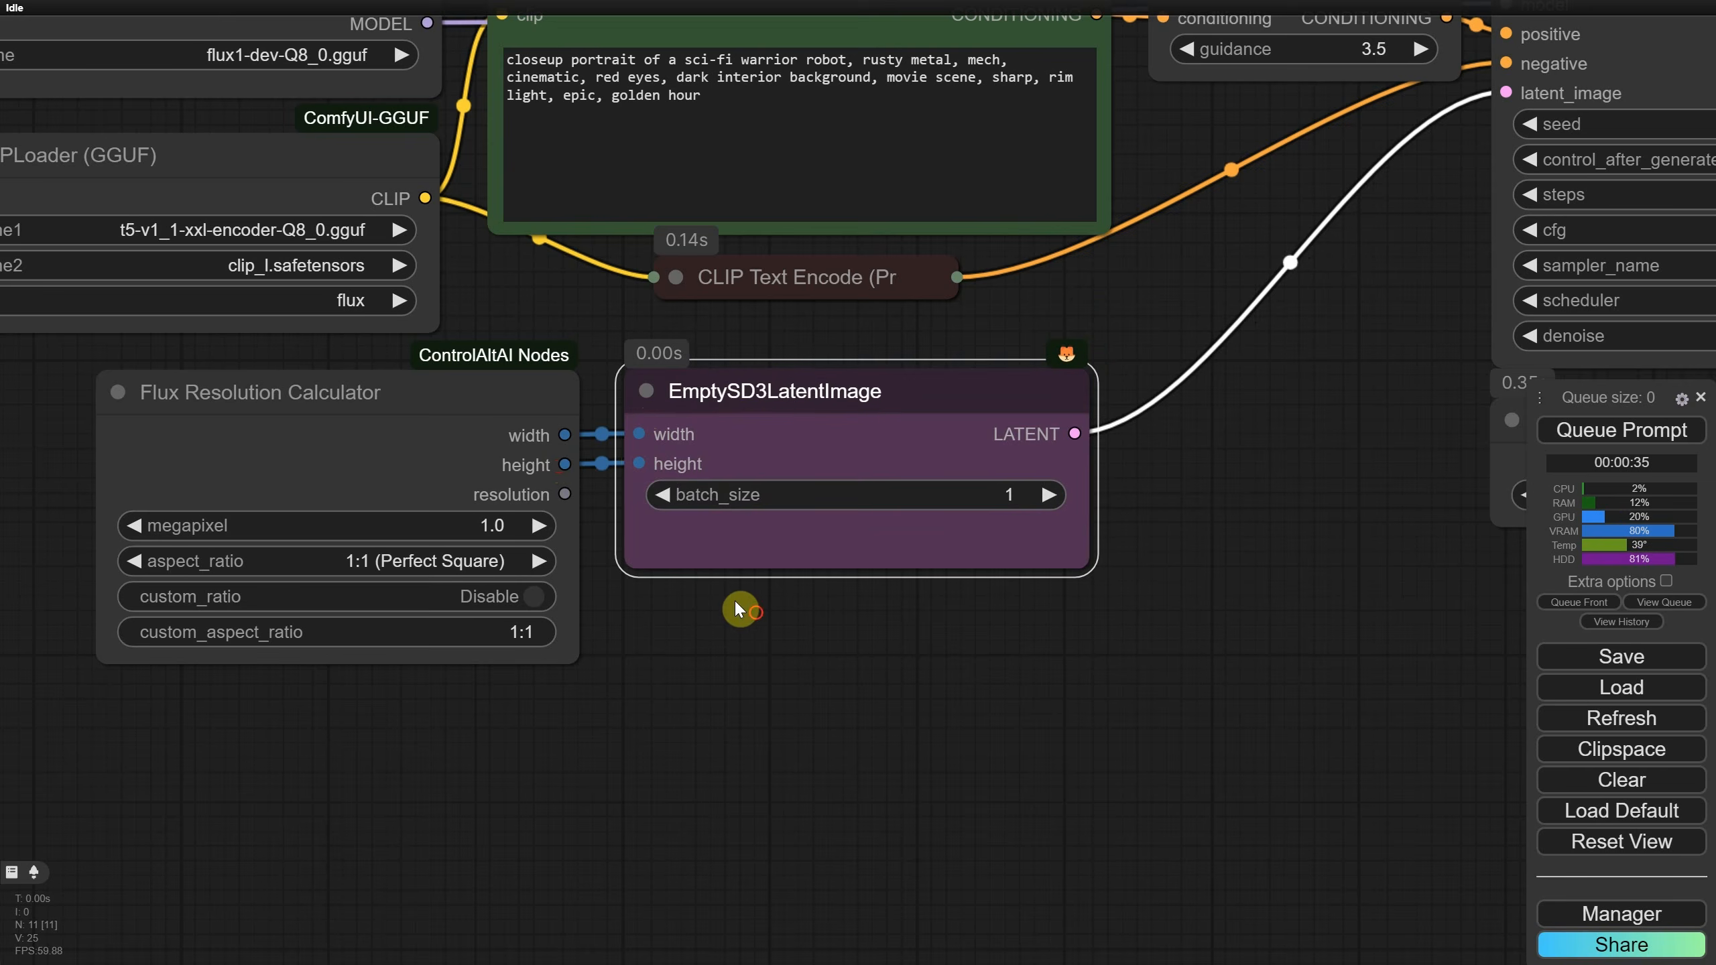
# Step: Colour the Flux Resolution Calculator node purple and nudge EmptySD3LatentImage closer to it
pyautogui.moveTo(736, 605); pyautogui.dragTo(906, 663)
pyautogui.rightClick(630, 487)
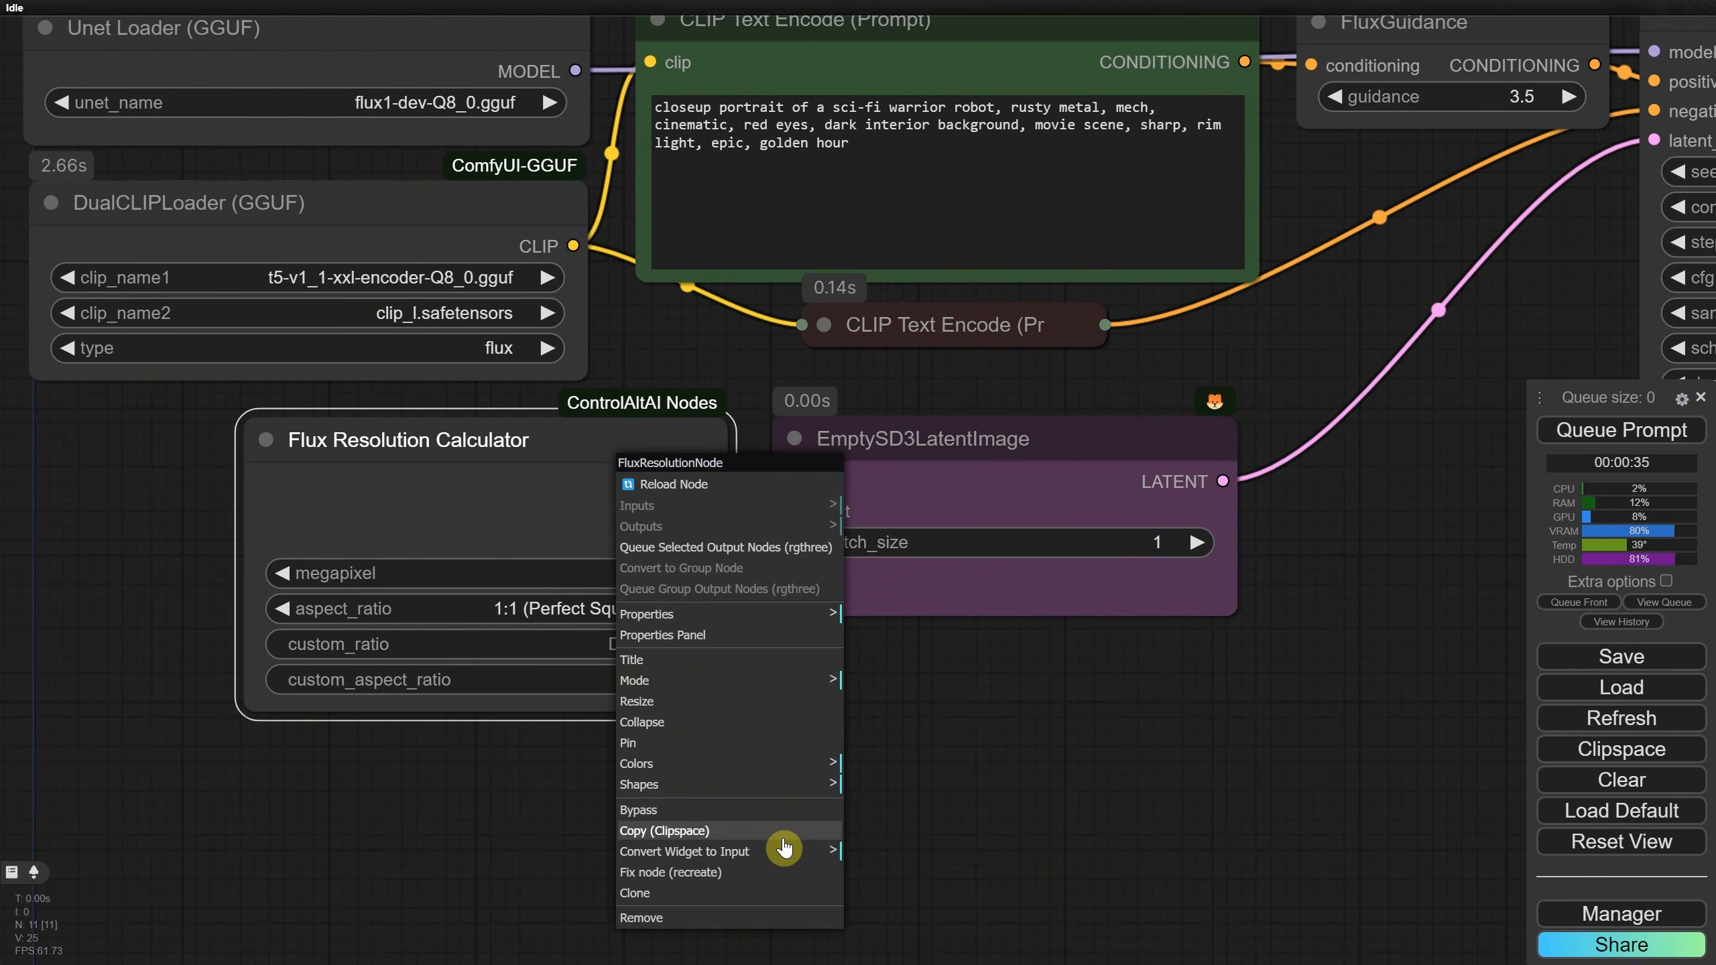
pyautogui.moveTo(829, 768)
pyautogui.click(905, 907)
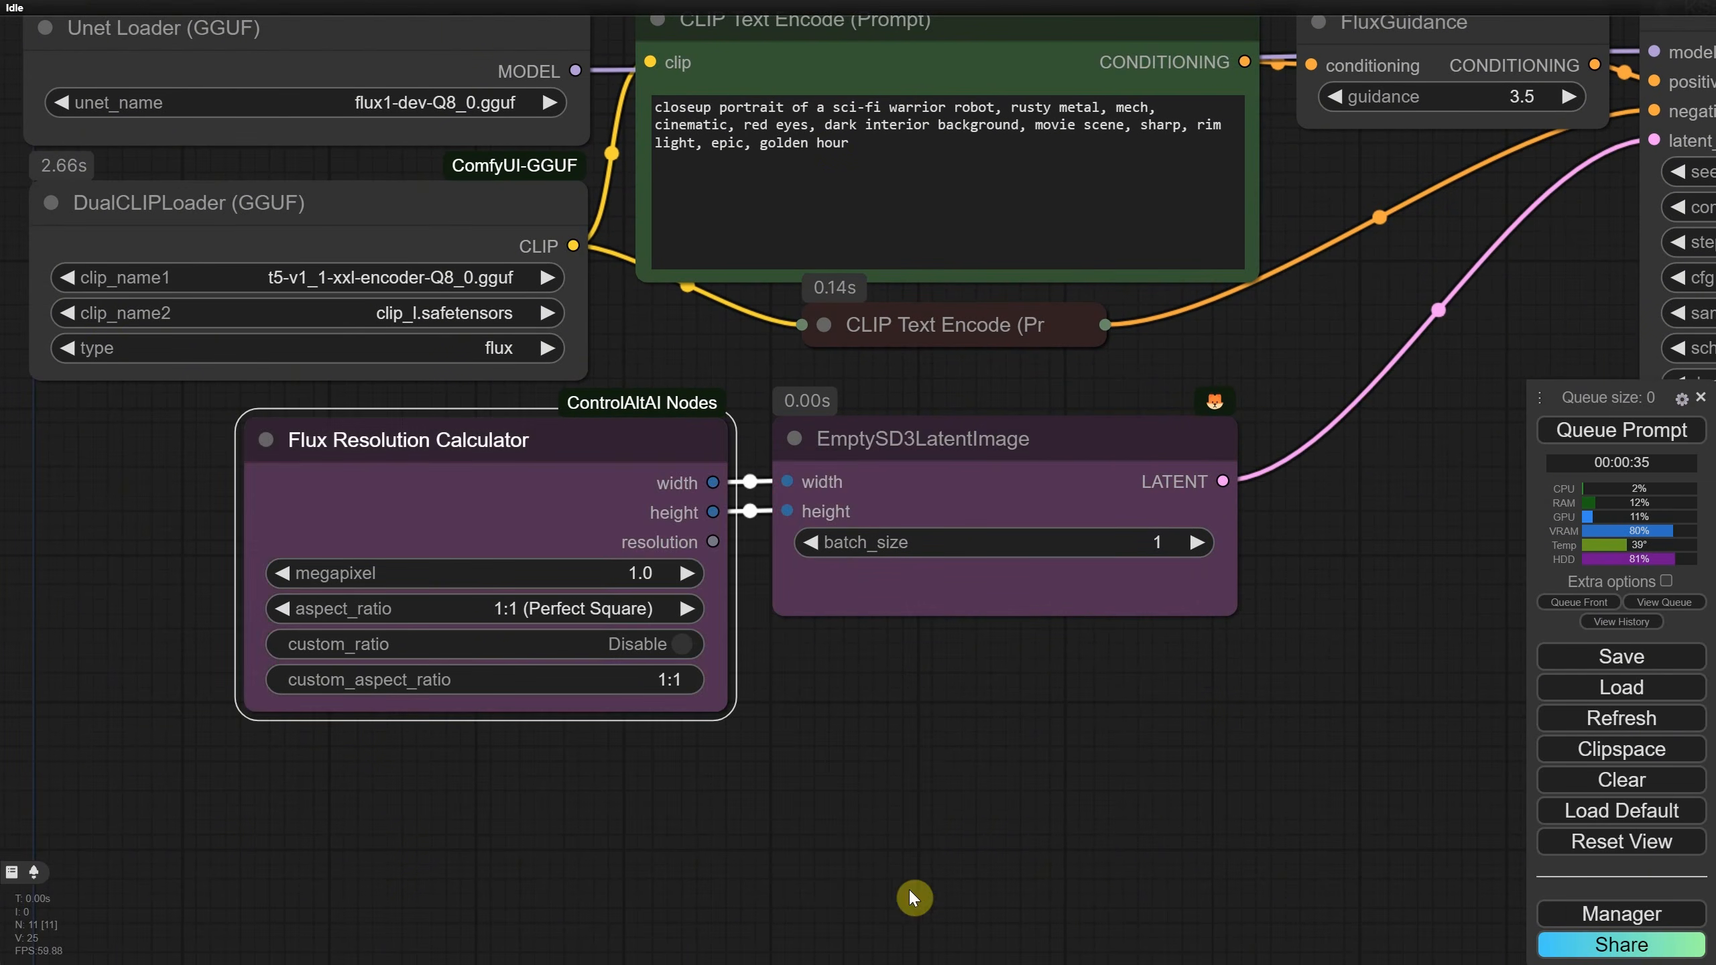
pyautogui.moveTo(926, 476); pyautogui.dragTo(914, 459)
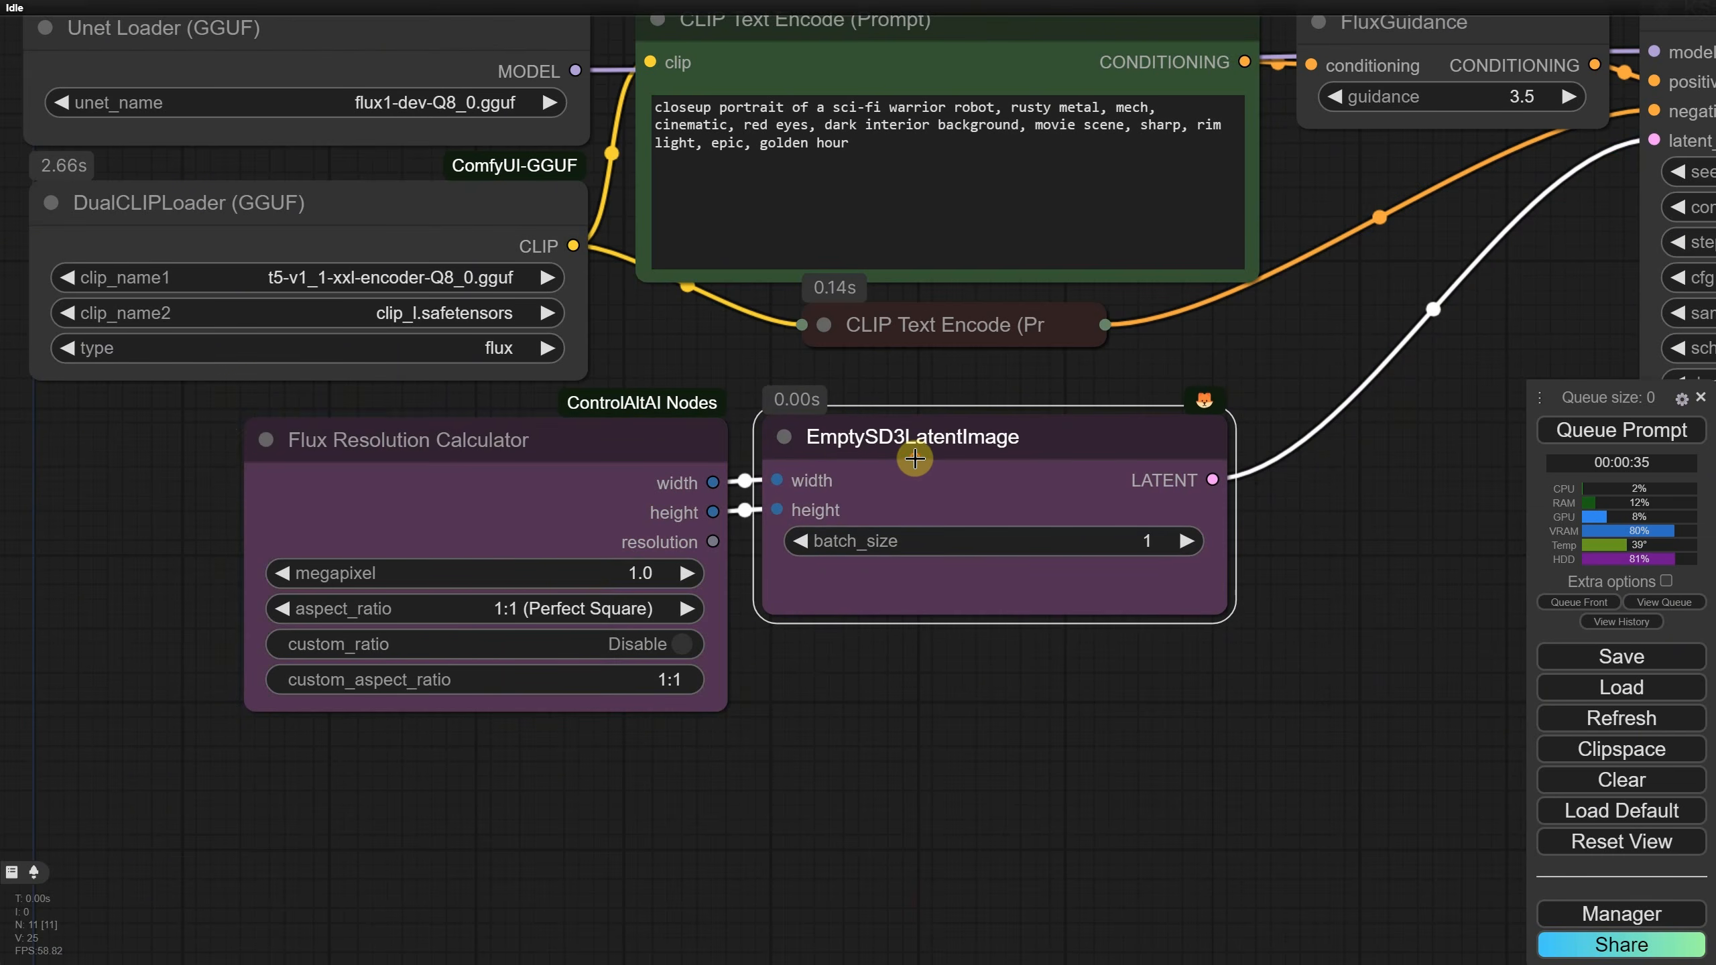
# Step: Review the calculator's megapixel options without changing them and set its aspect_ratio to 9:16 (Slim Vertical)
pyautogui.click(584, 571)
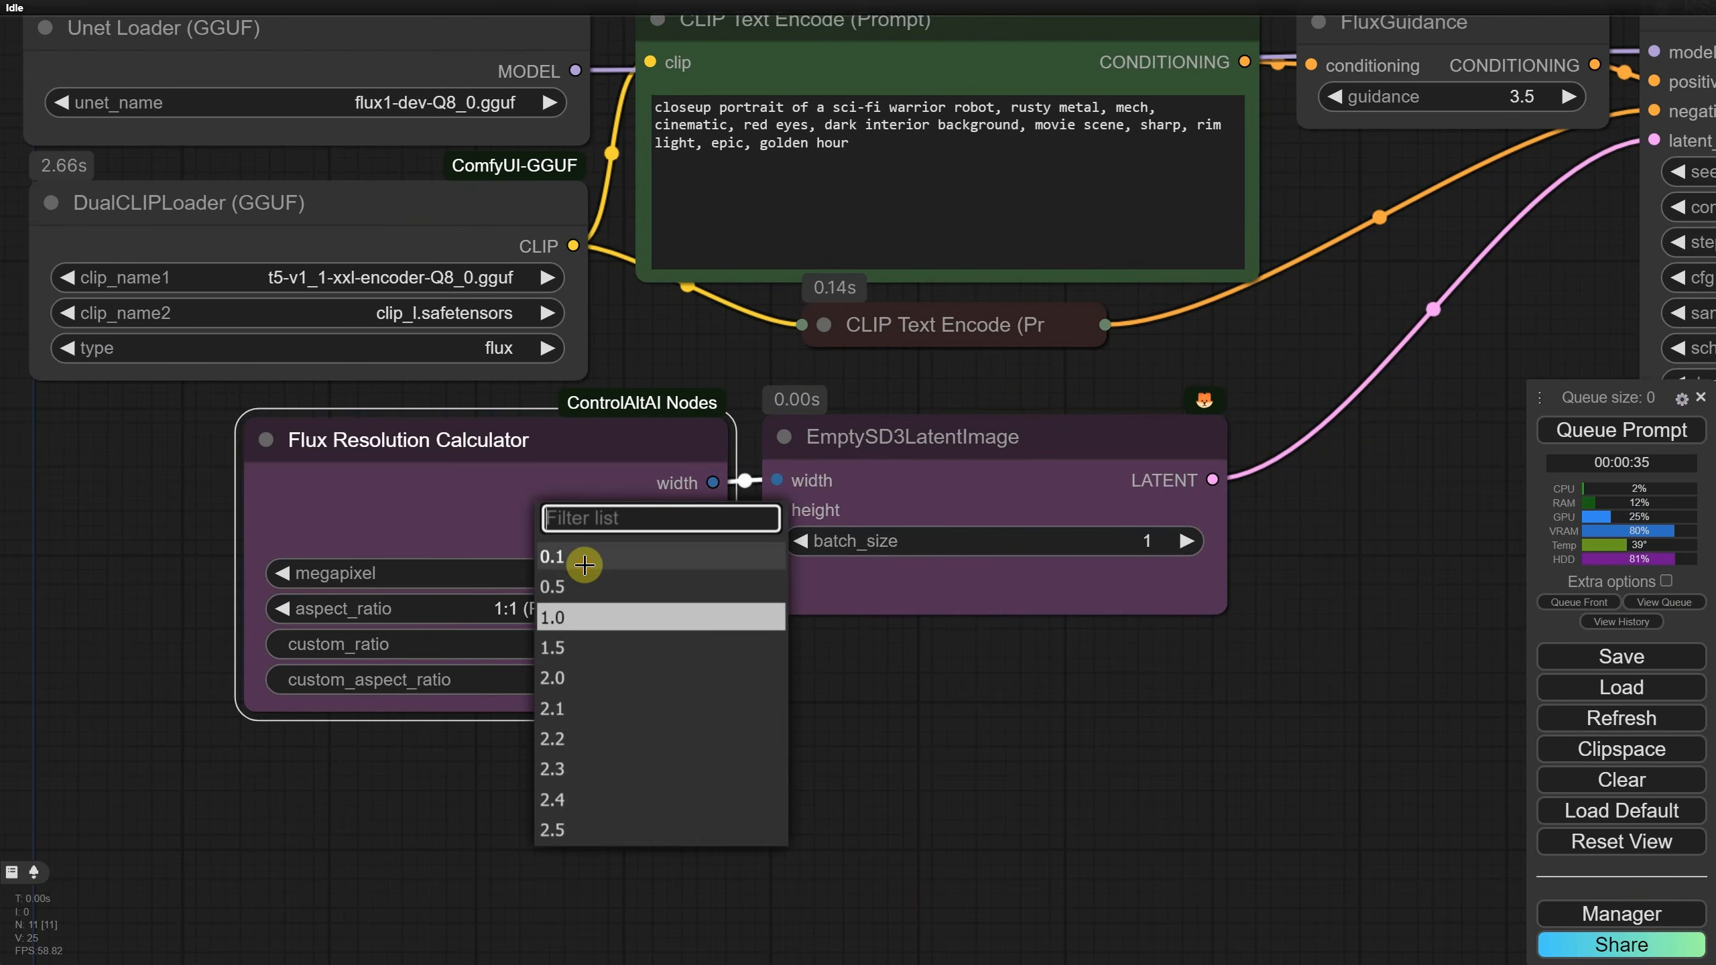
pyautogui.click(882, 714)
pyautogui.click(601, 612)
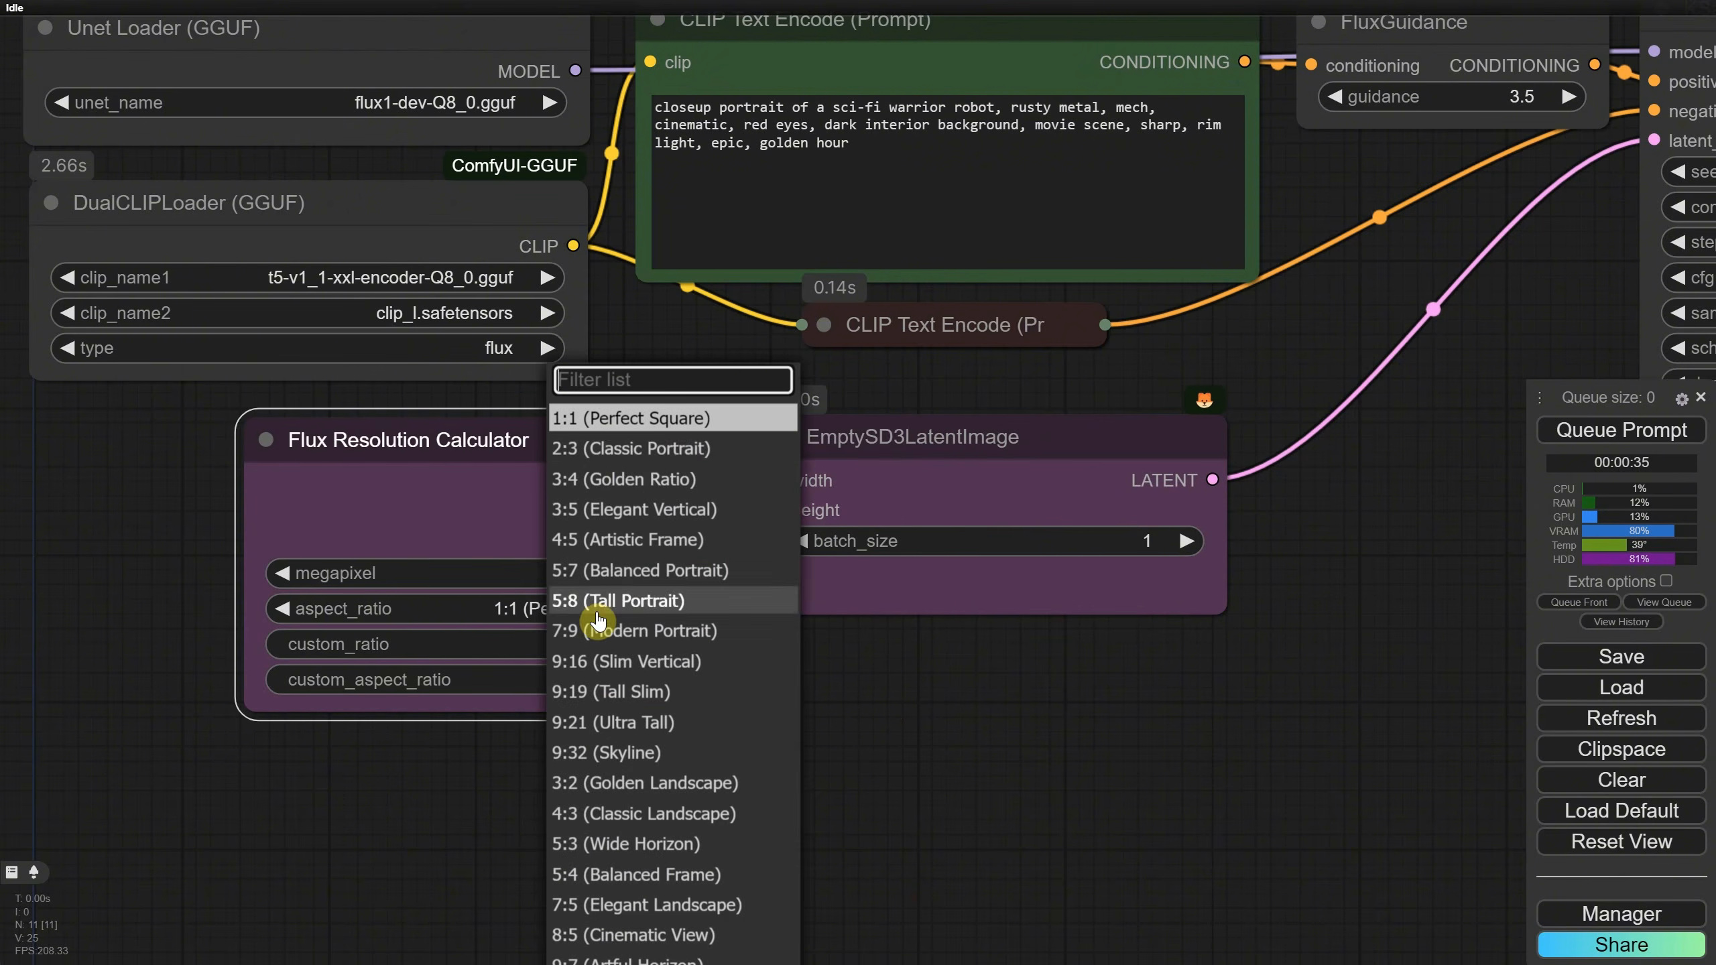
pyautogui.scroll(-3, 640, 471)
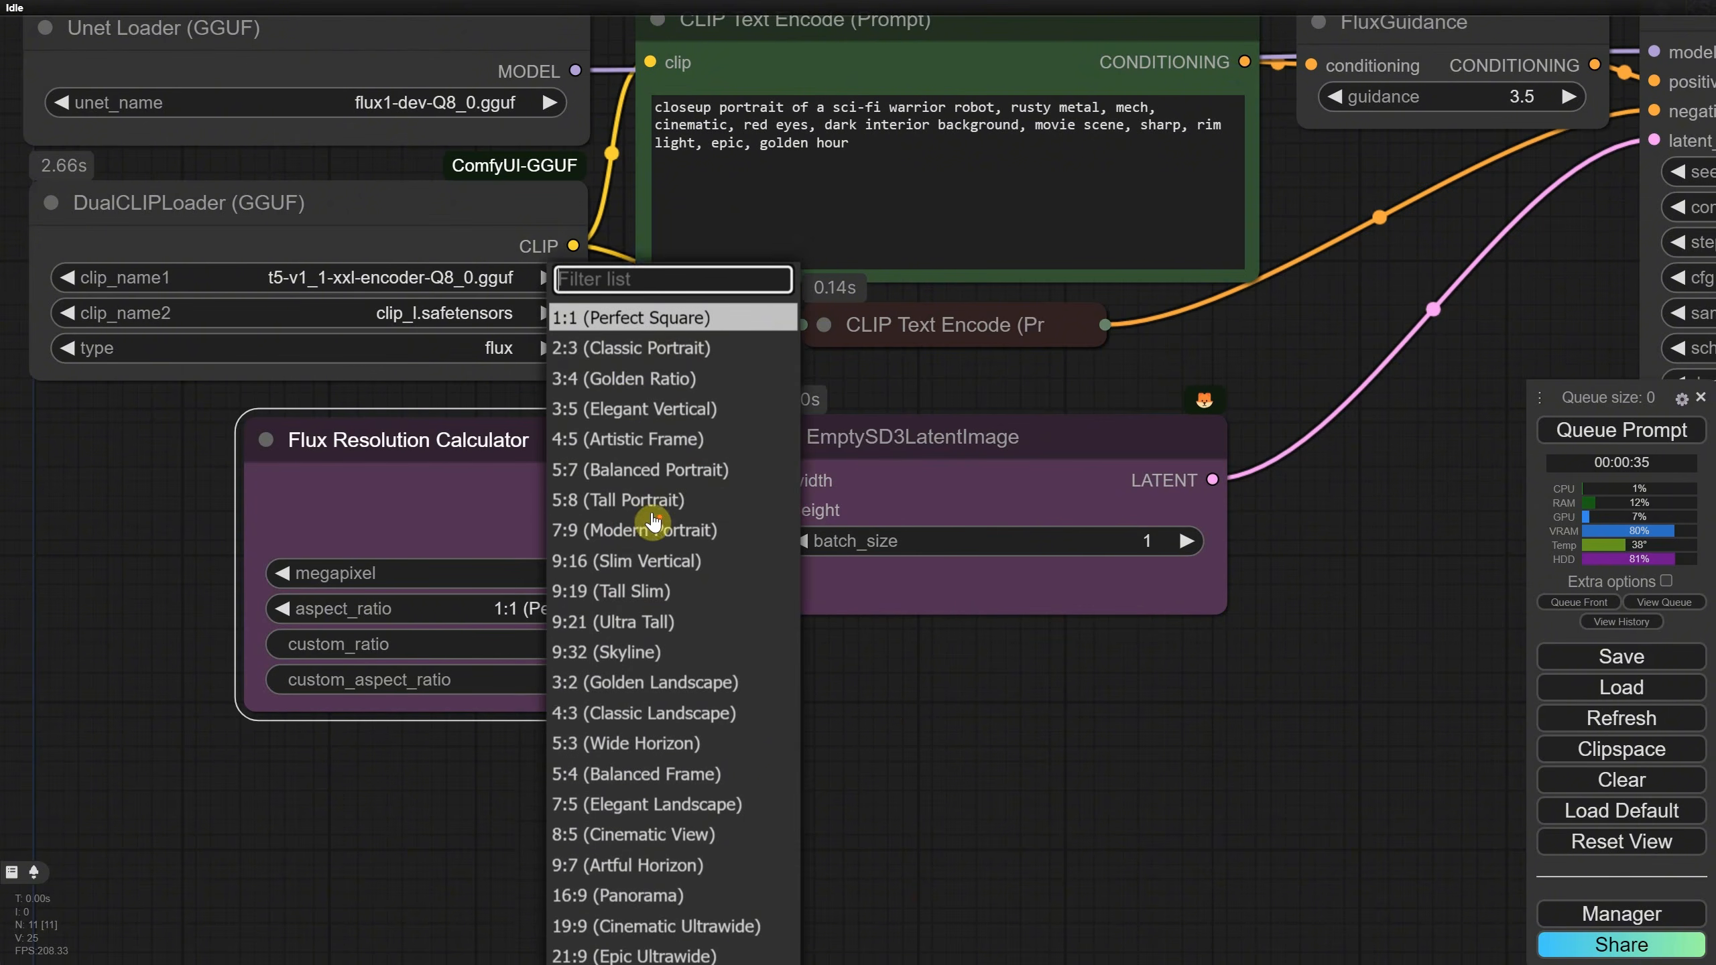
pyautogui.scroll(-3, 654, 527)
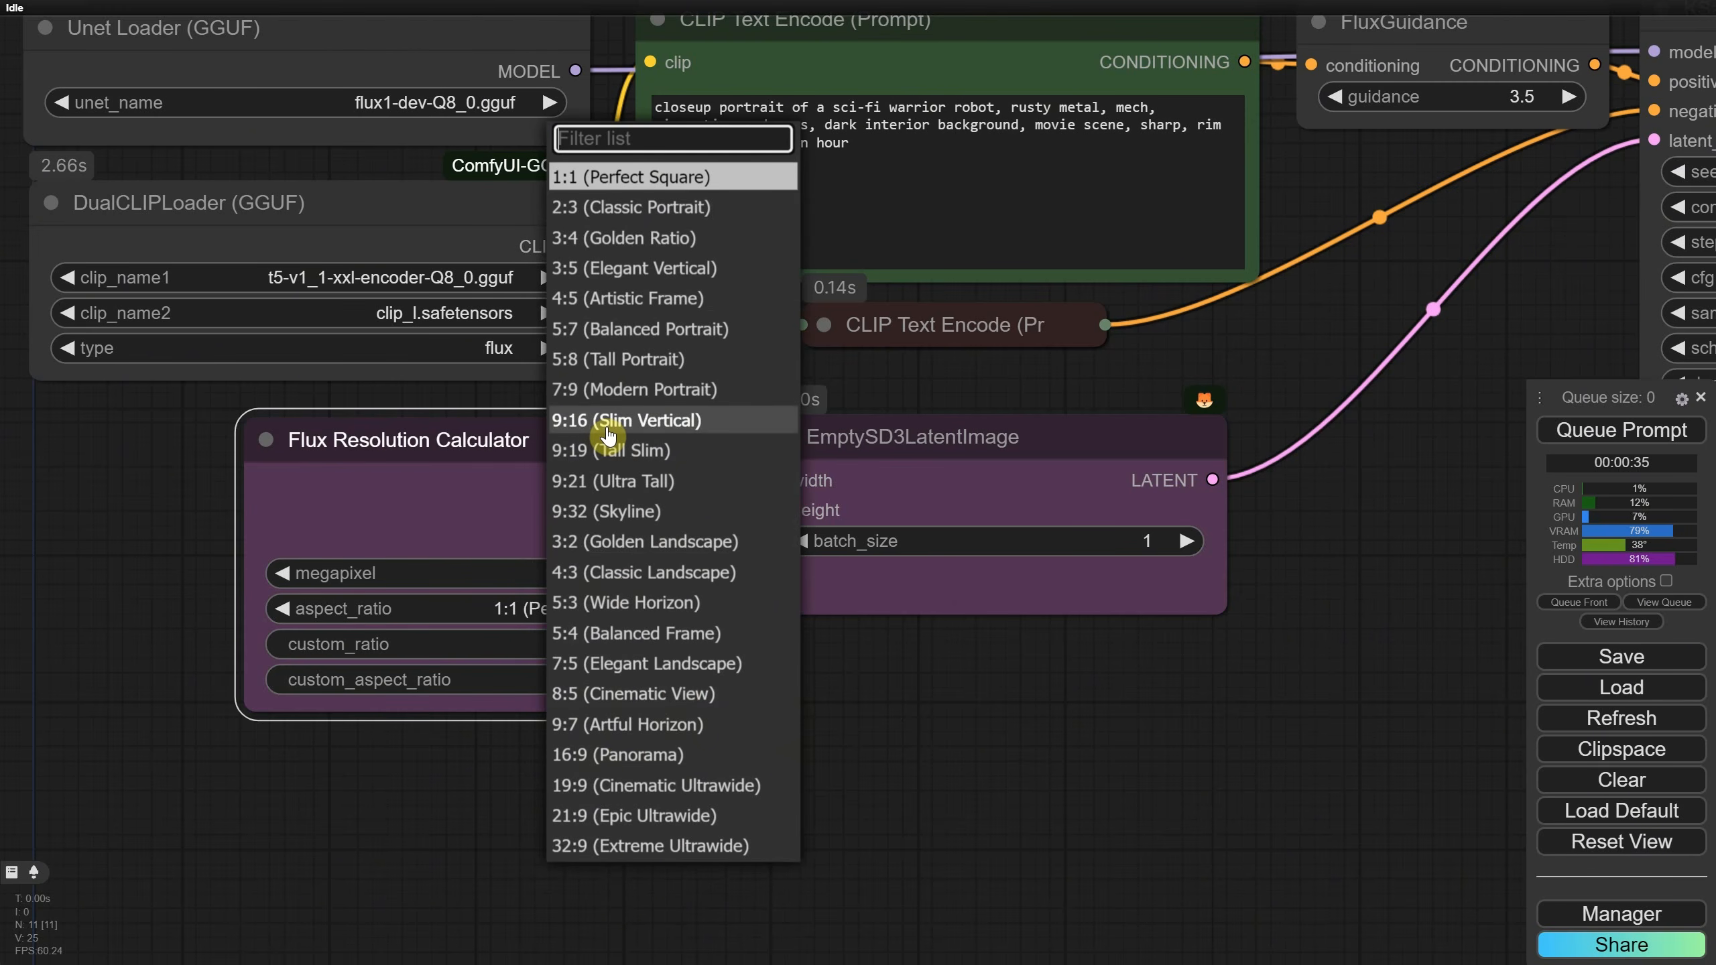
pyautogui.click(608, 420)
# Step: Run the workflow to generate the robot portrait in the 9:16 ratio
pyautogui.scroll(-5, 730, 743)
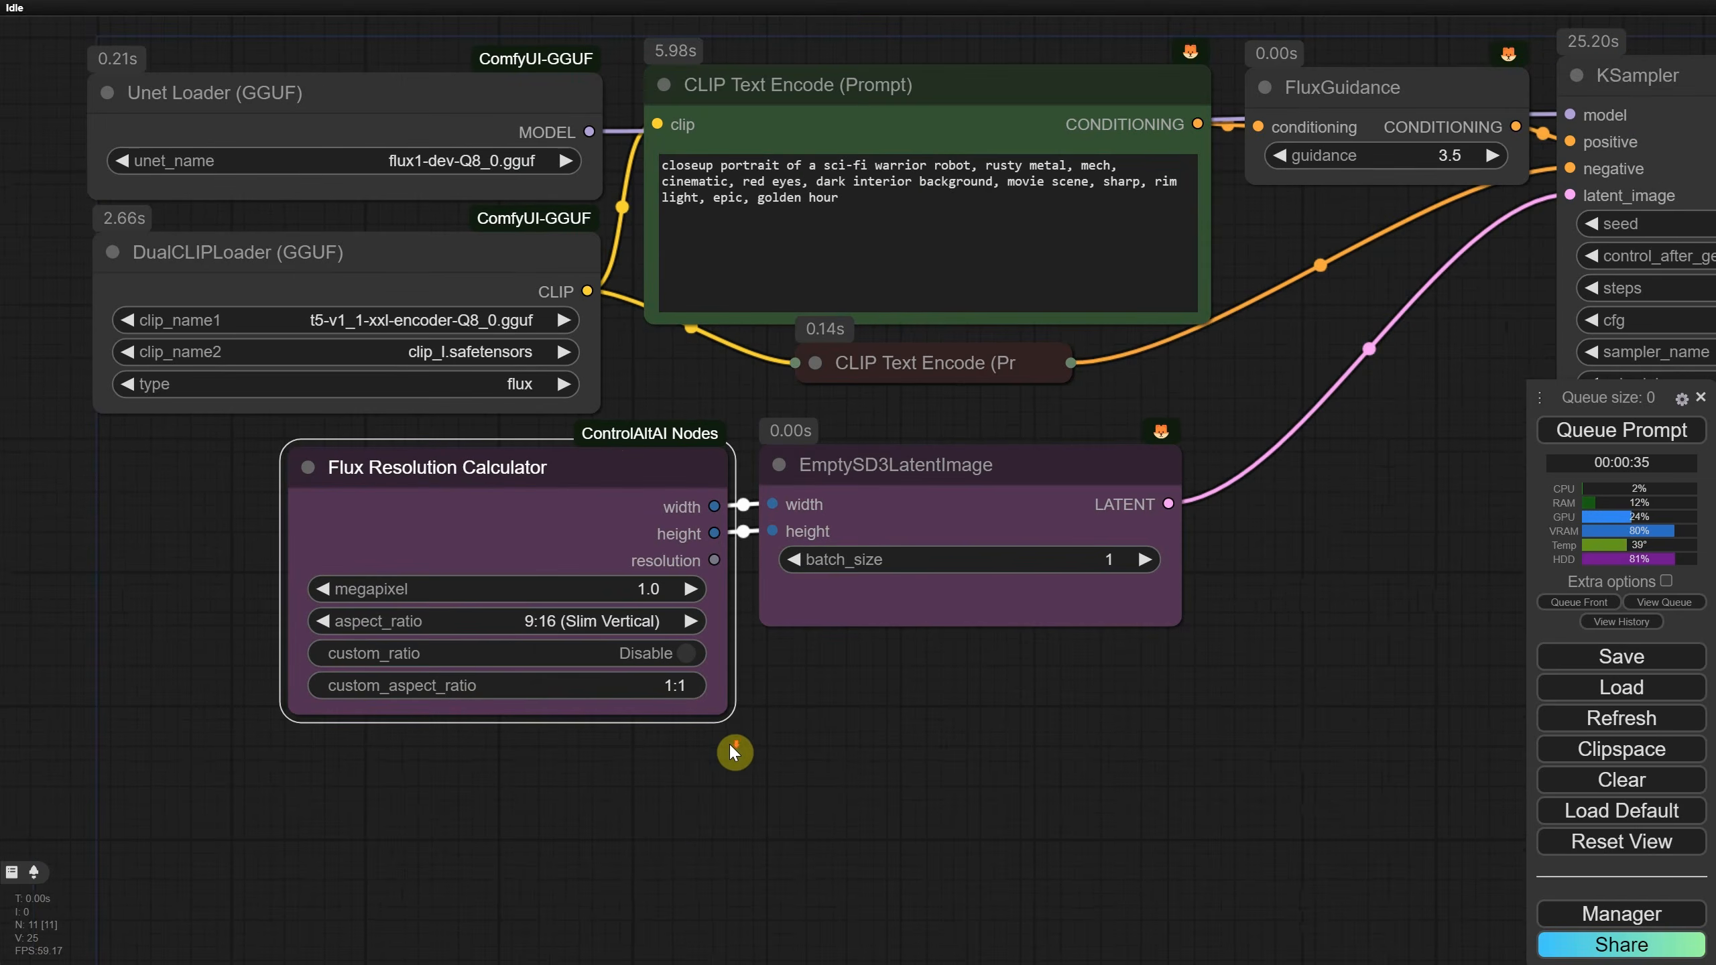
pyautogui.moveTo(1312, 659); pyautogui.dragTo(807, 629)
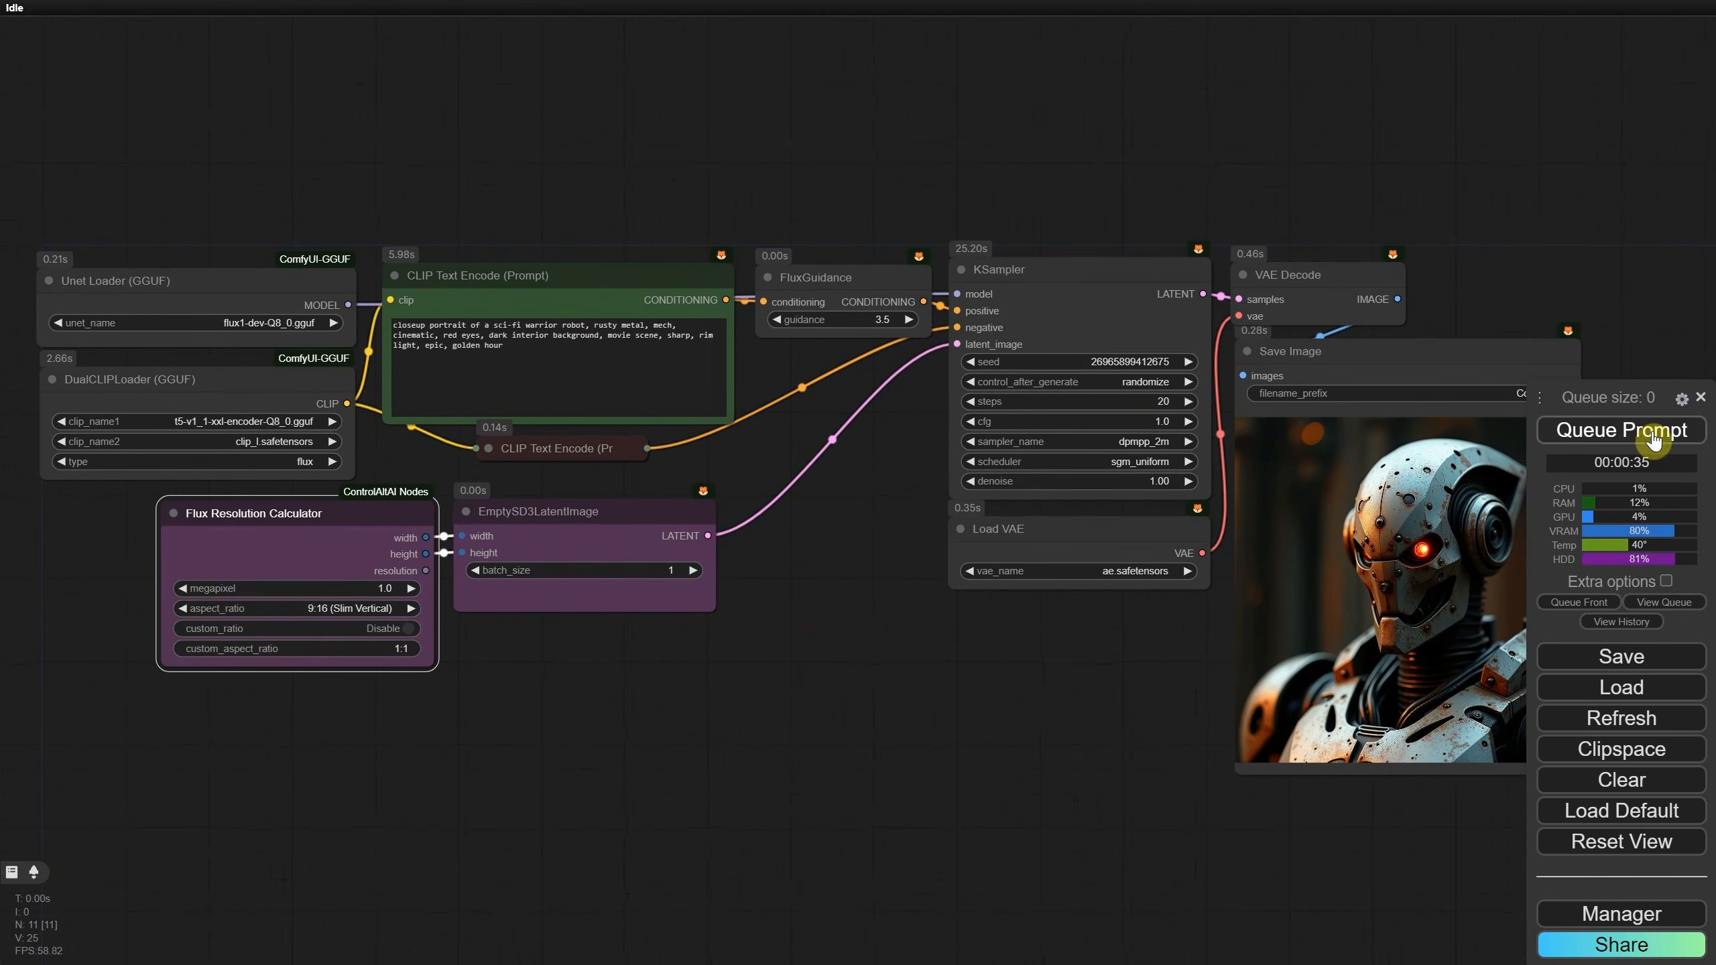
pyautogui.click(1629, 446)
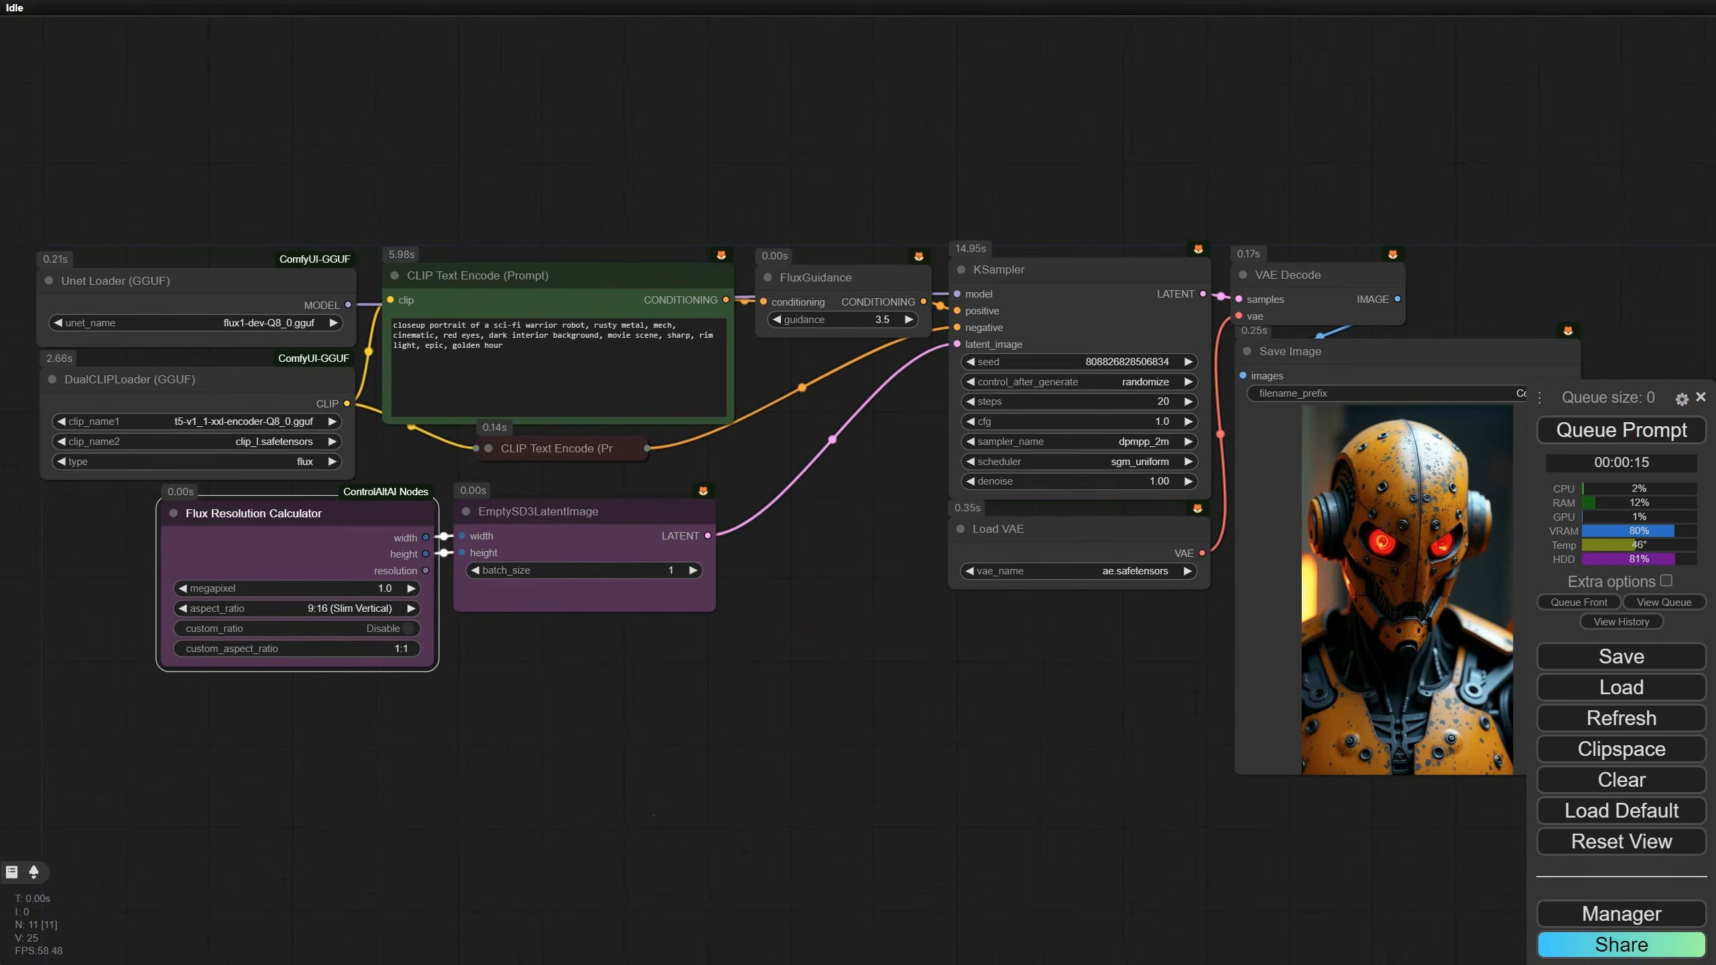
# Step: Set the Flux Resolution Calculator's aspect_ratio to 19:9 (Cinematic Ultrawide) and generate the robot image again
pyautogui.scroll(1, 1039, 626)
pyautogui.moveTo(1110, 731); pyautogui.dragTo(867, 573)
pyautogui.moveTo(445, 674); pyautogui.dragTo(788, 732)
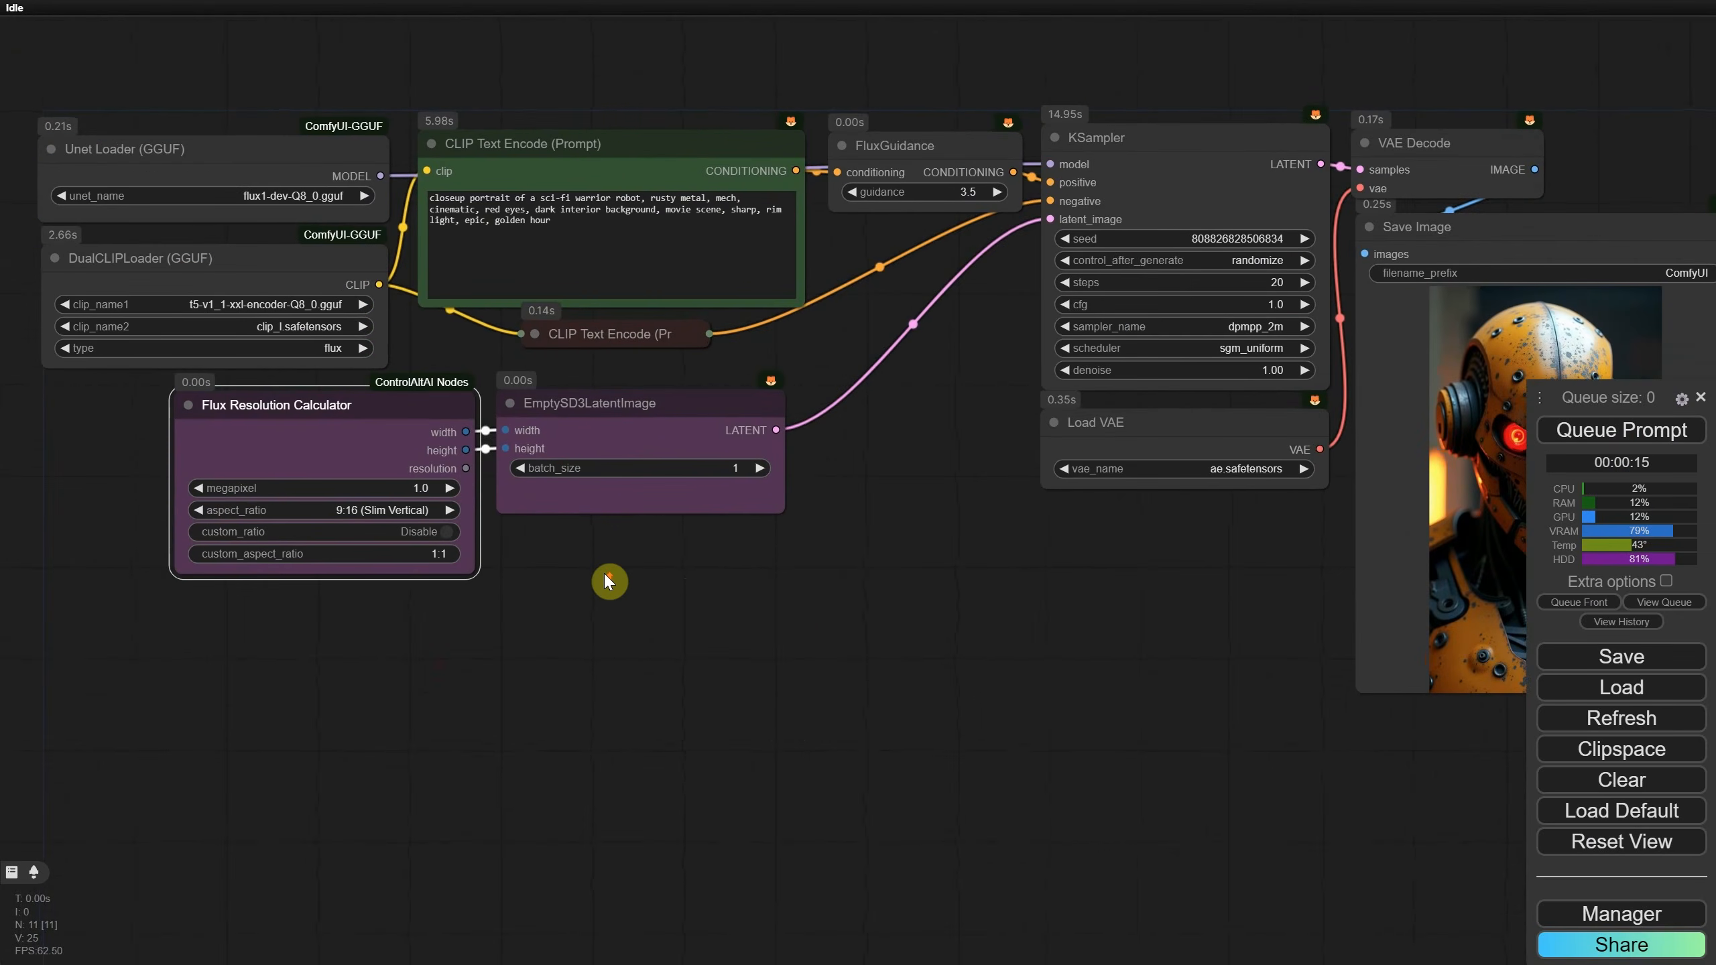
pyautogui.scroll(1, 601, 580)
pyautogui.click(309, 497)
pyautogui.scroll(-1, 382, 893)
pyautogui.click(383, 893)
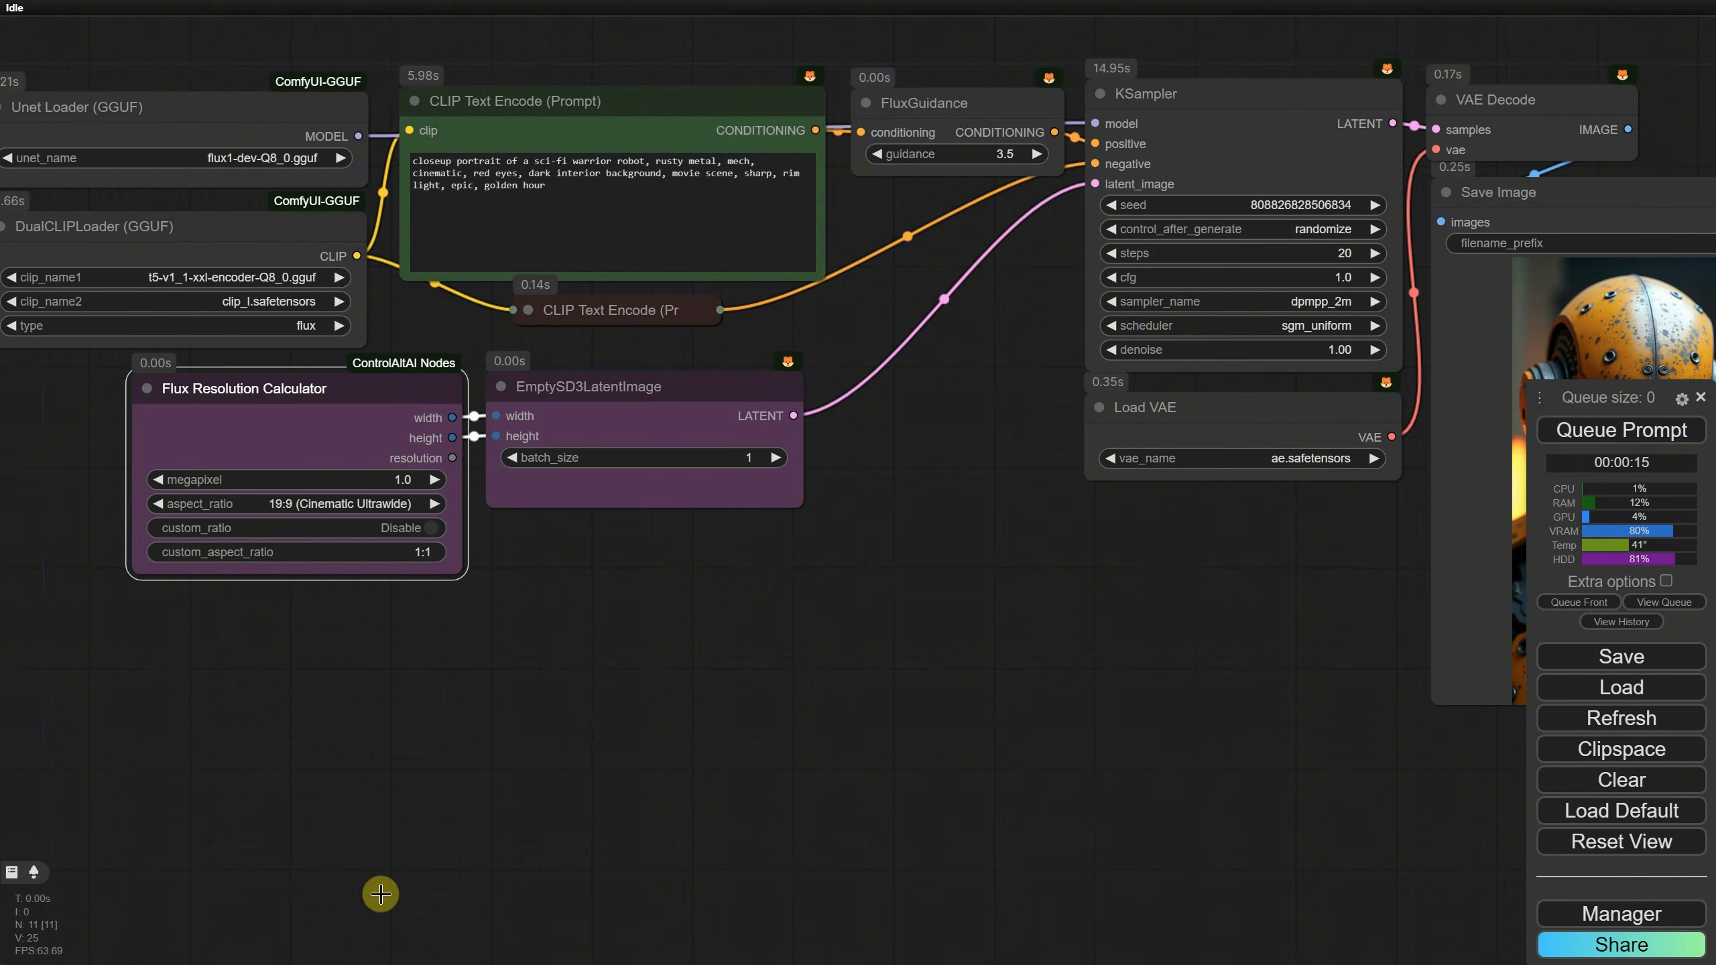
pyautogui.click(1621, 430)
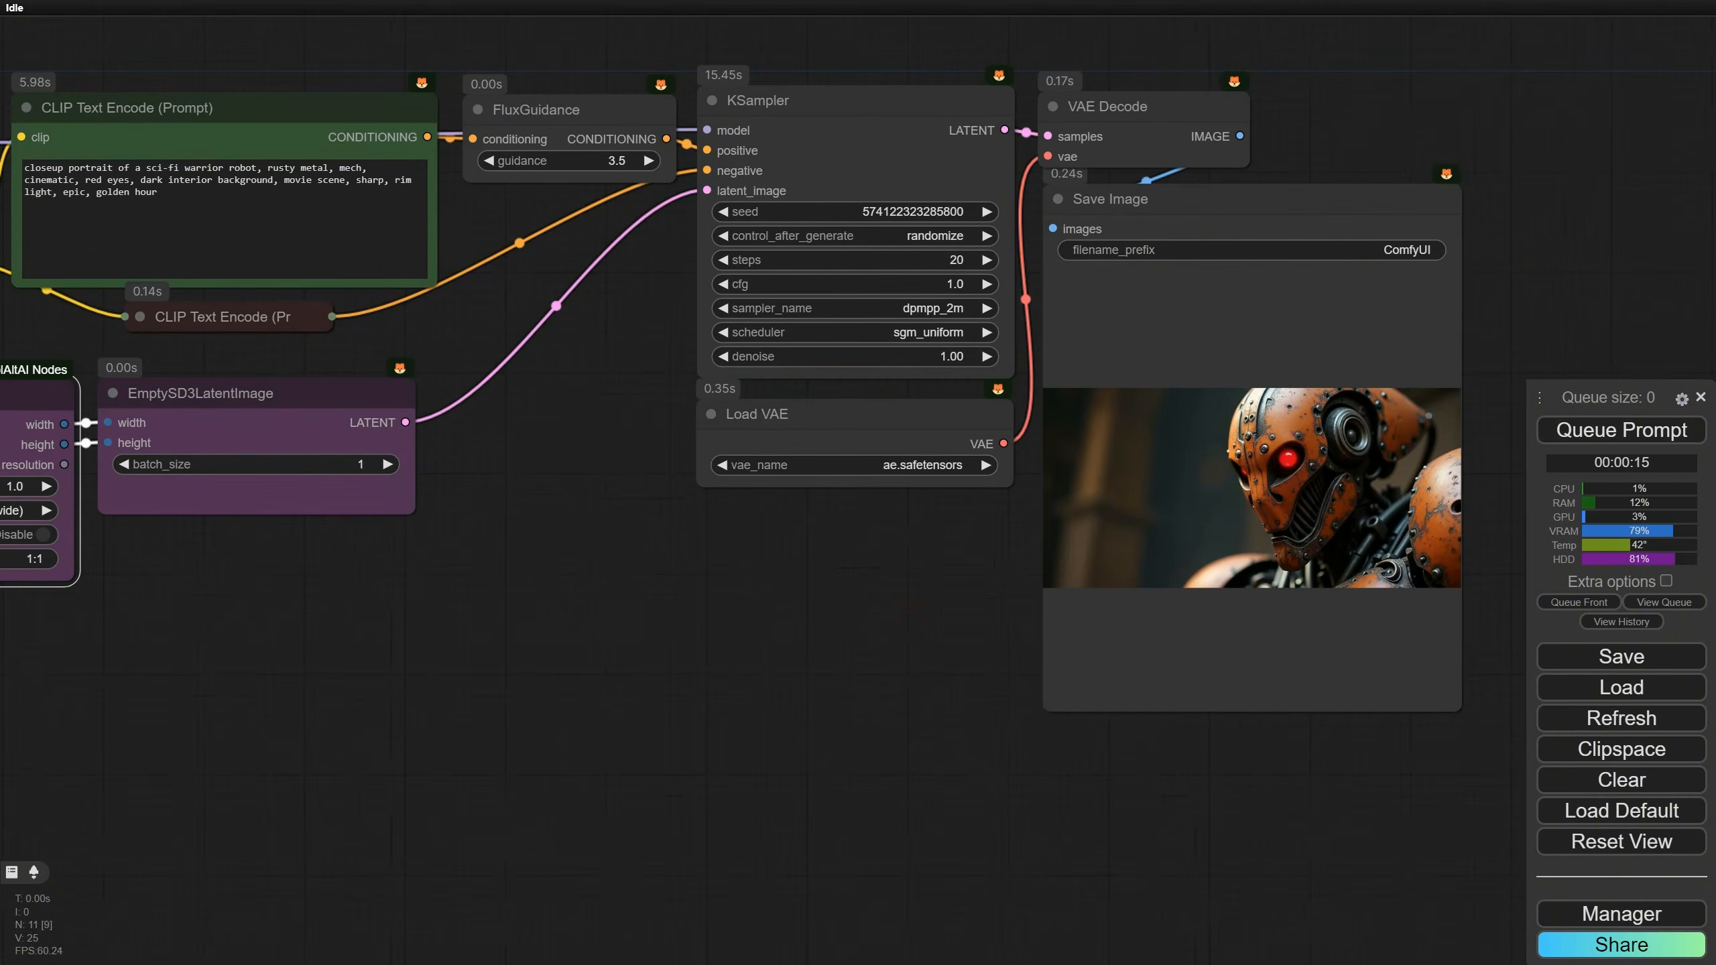
# Step: Move the Save Image node down and away from VAE Decode to free space for upscaling nodes
pyautogui.moveTo(530, 544); pyautogui.dragTo(697, 536)
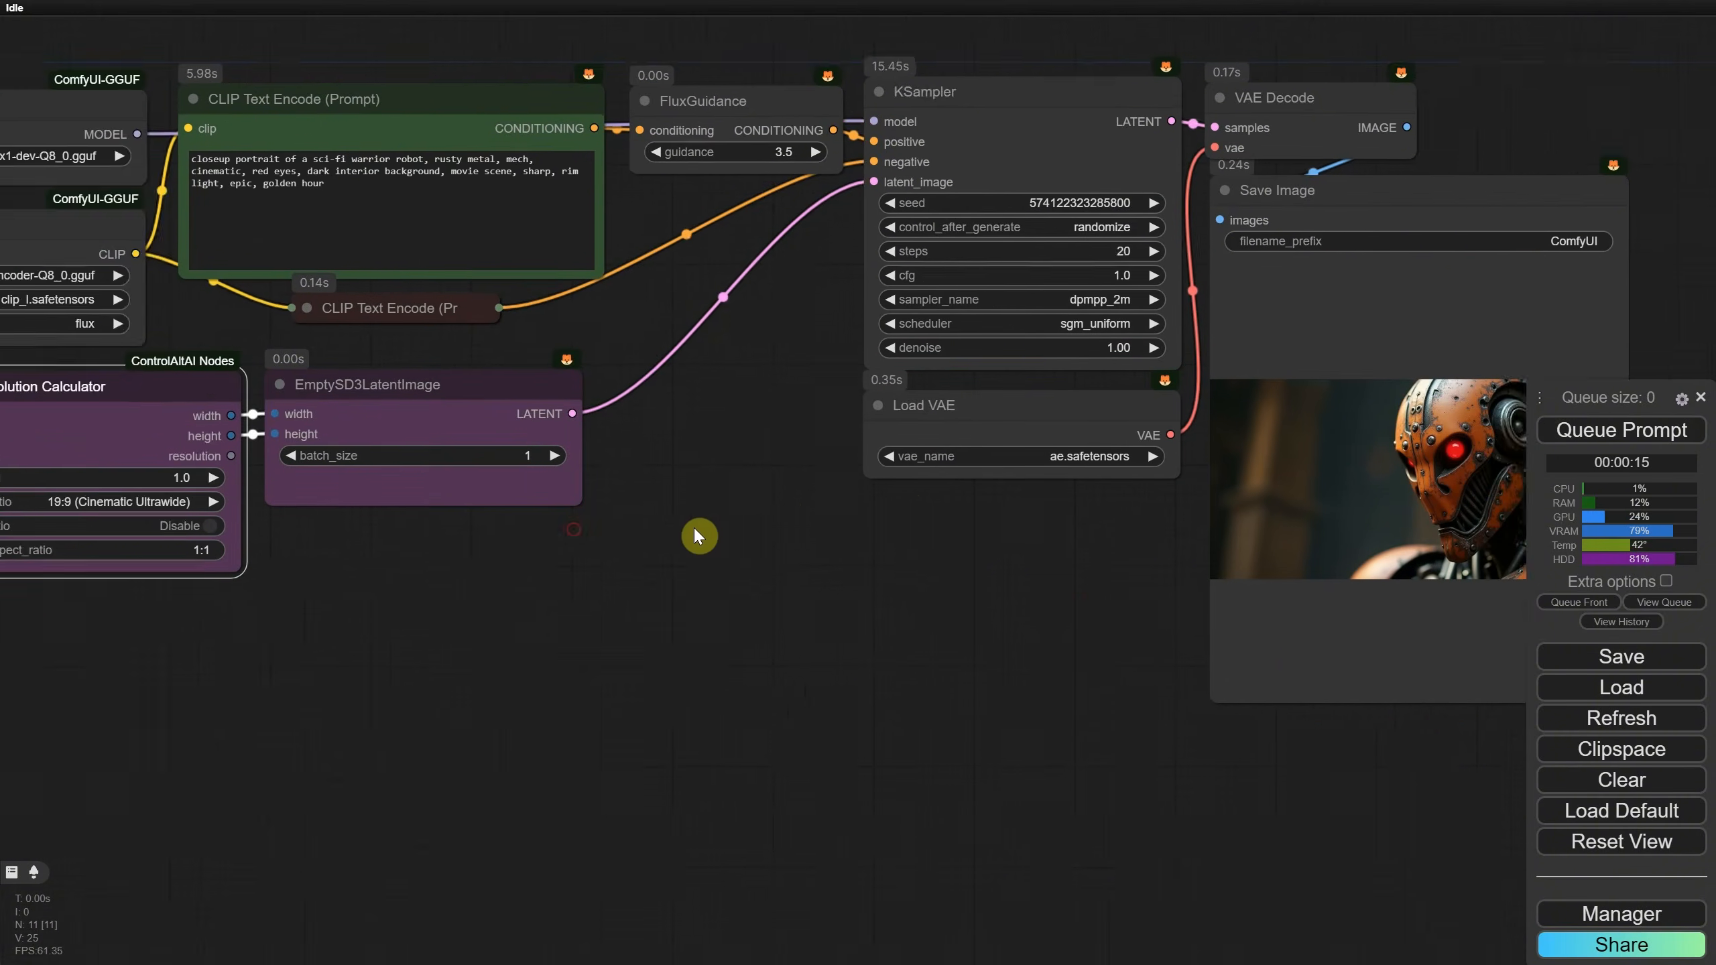
pyautogui.moveTo(1143, 567); pyautogui.dragTo(534, 681)
pyautogui.moveTo(753, 300); pyautogui.dragTo(1019, 372)
pyautogui.scroll(-2, 859, 297)
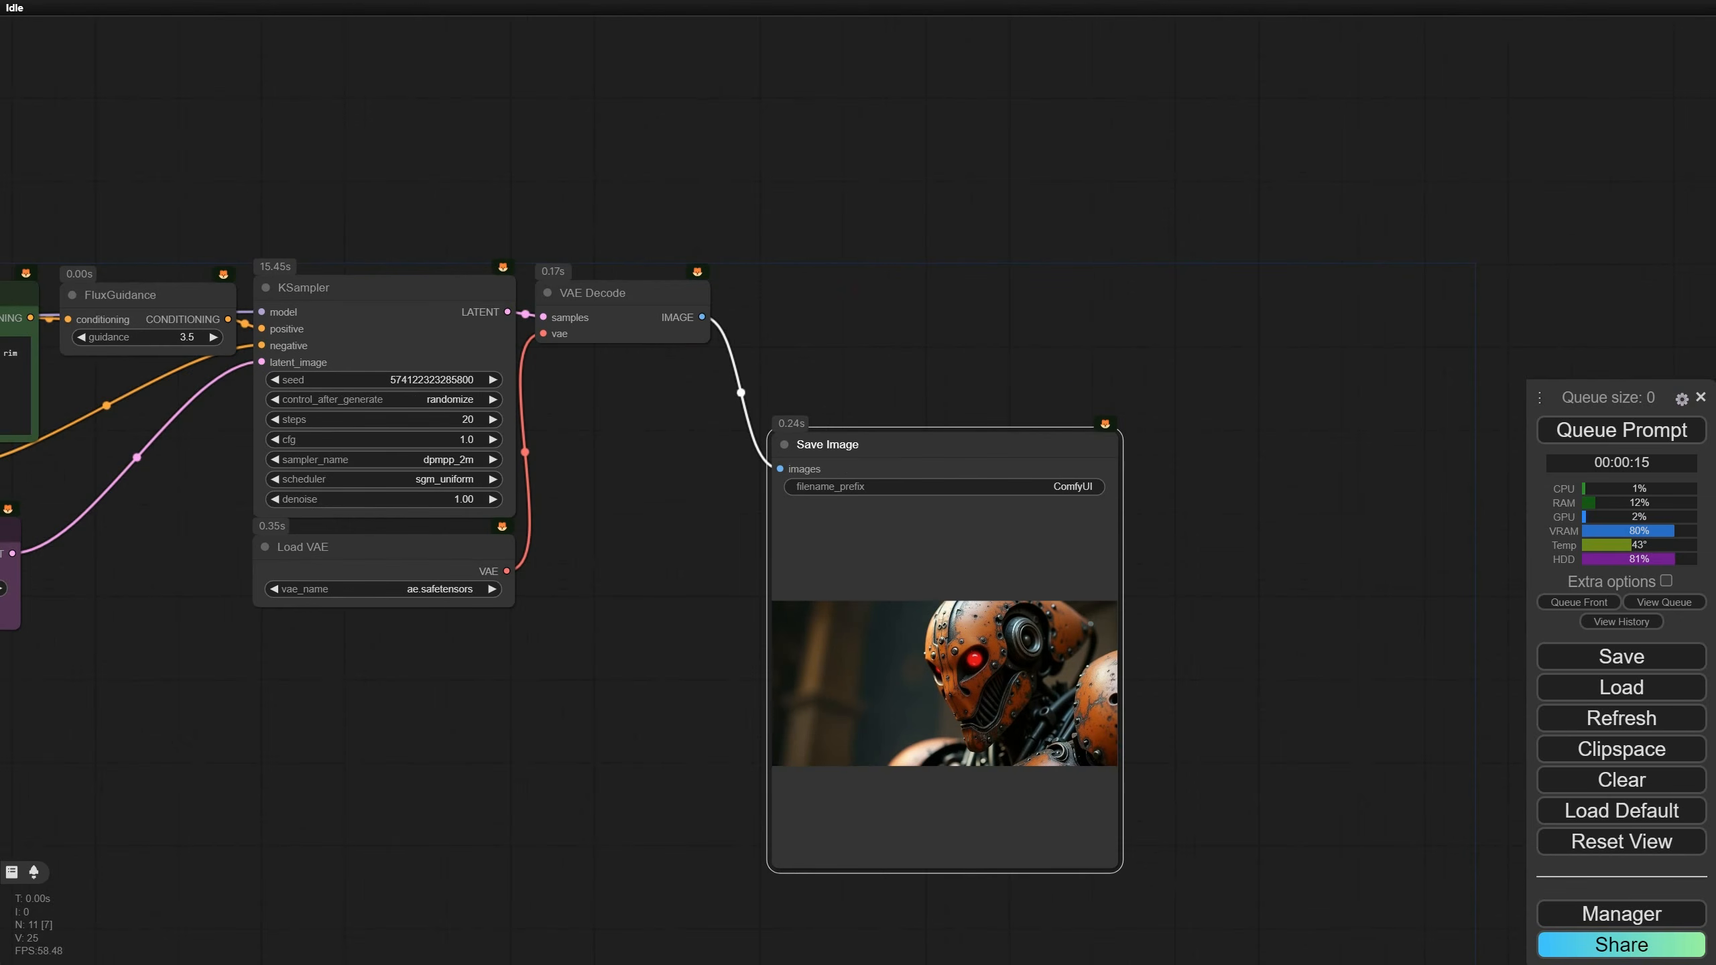
pyautogui.moveTo(789, 291); pyautogui.dragTo(778, 279)
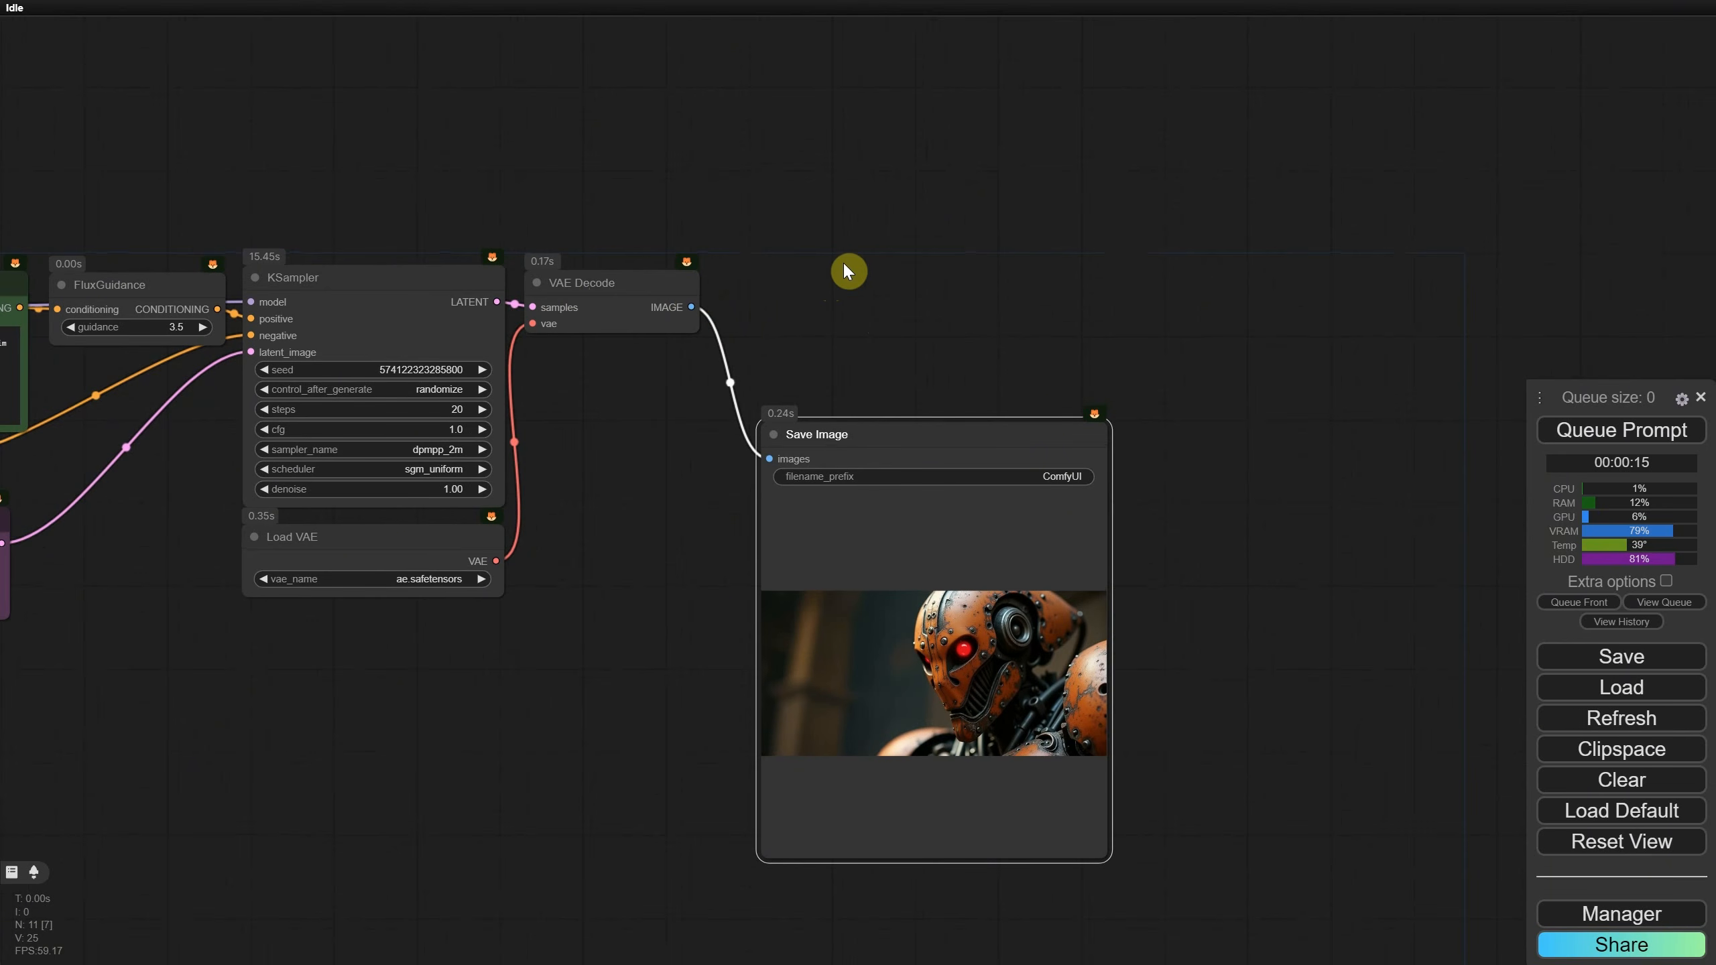
# Step: Add an Upscale Image By node and place it above Save Image, next to VAE Decode
pyautogui.doubleClick(897, 230)
pyautogui.write('upscale')
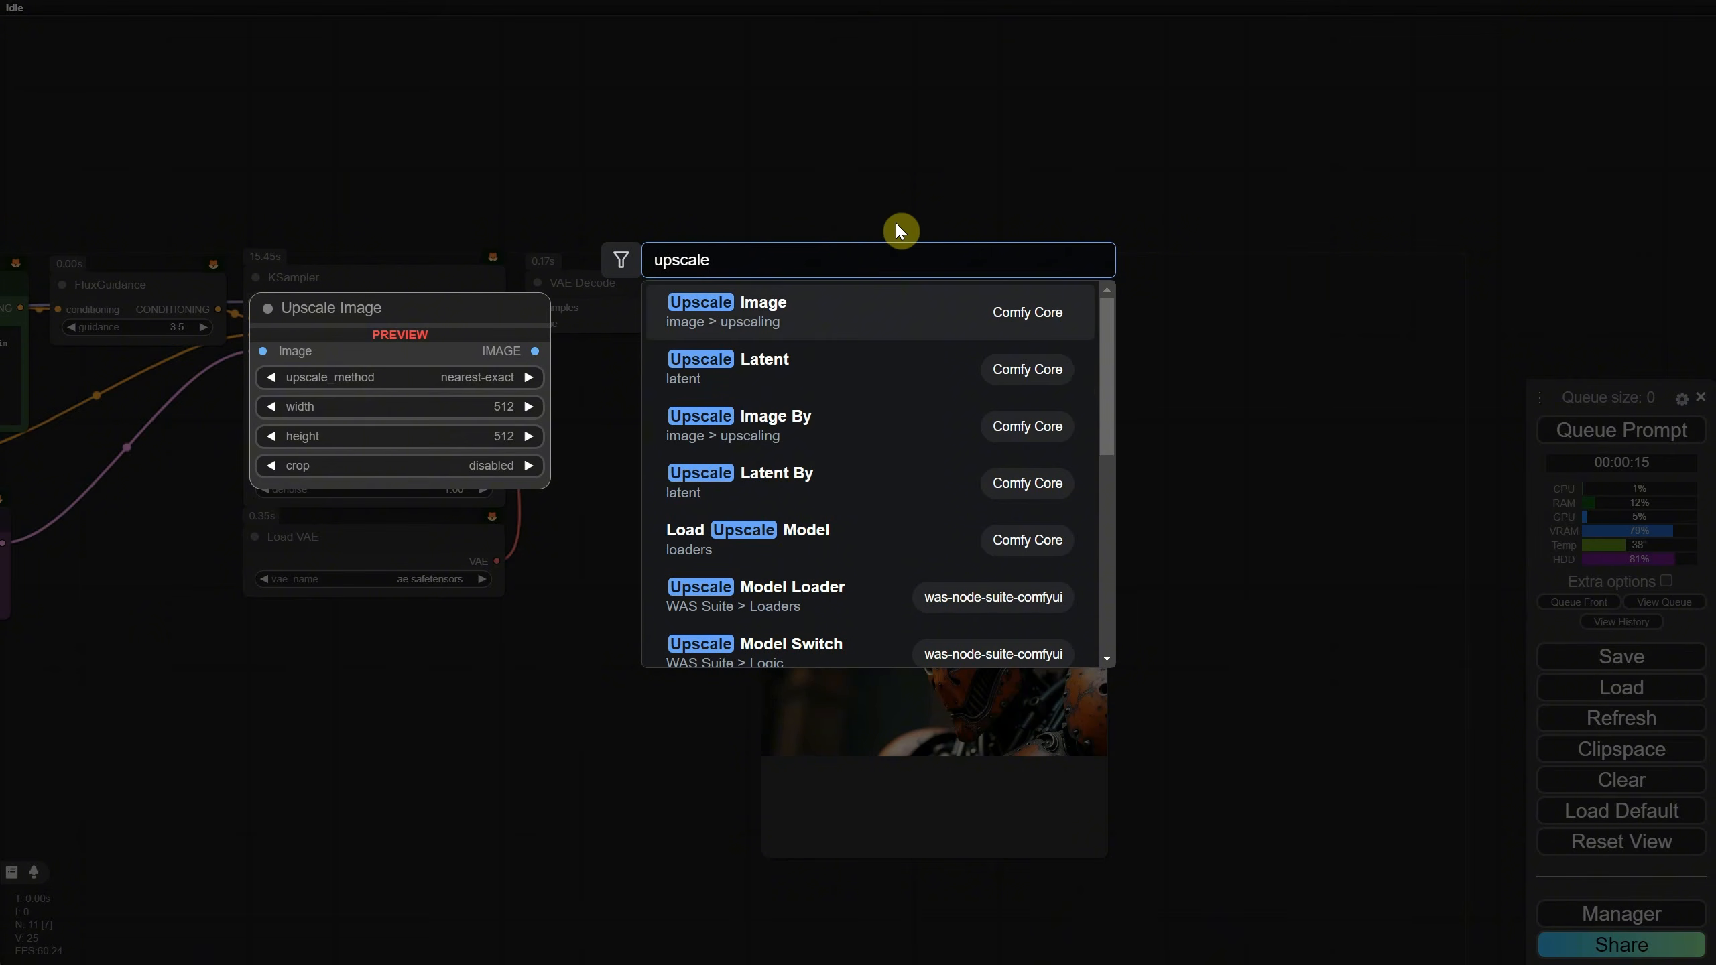
pyautogui.click(809, 428)
pyautogui.moveTo(1037, 210); pyautogui.dragTo(946, 264)
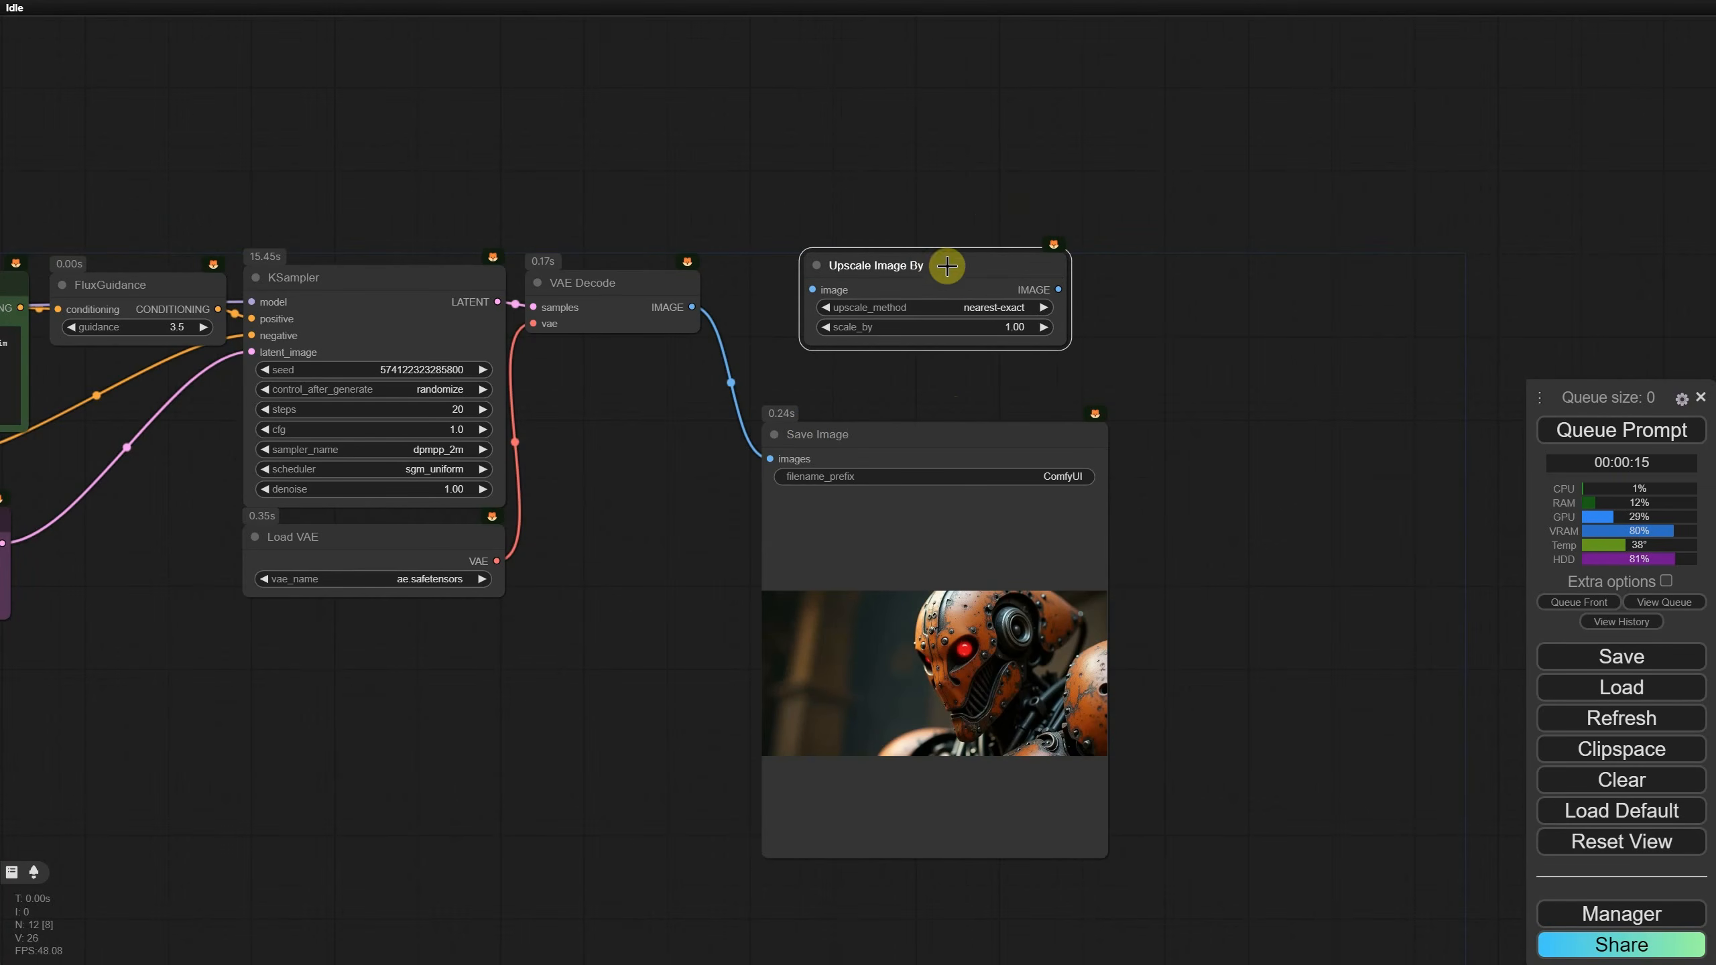
# Step: Set the Upscale Image By node's upscale_method to lanczos and scale_by to 2
pyautogui.click(976, 307)
pyautogui.click(1014, 418)
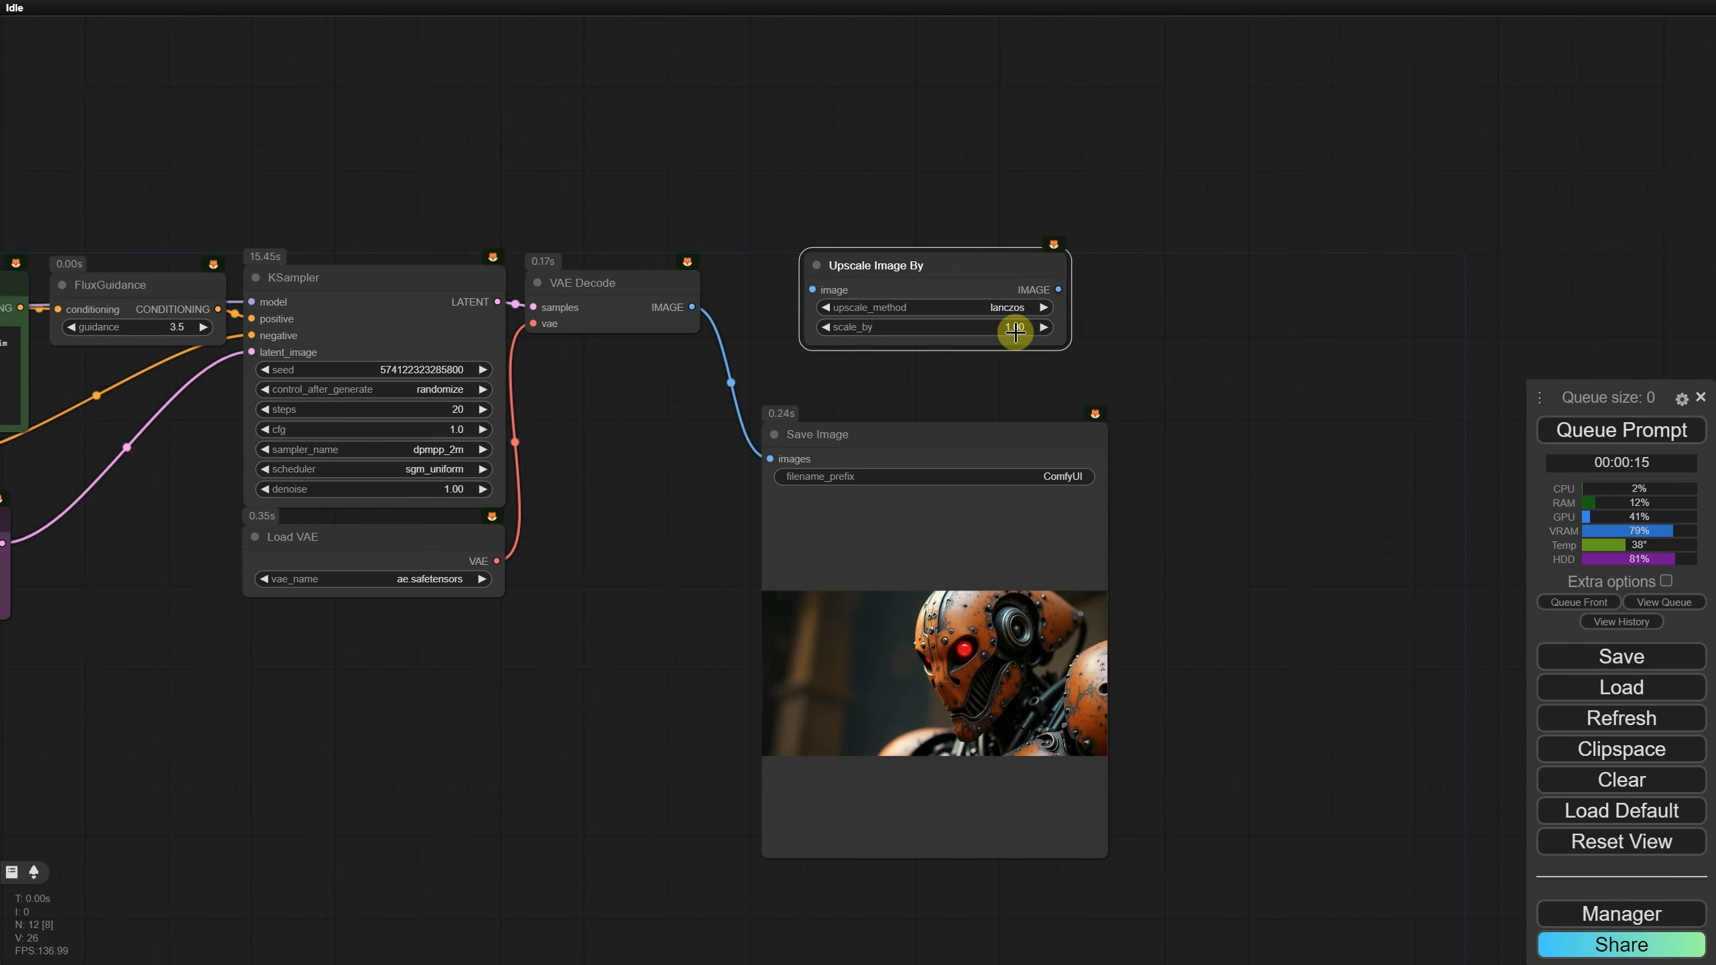
pyautogui.click(1015, 327)
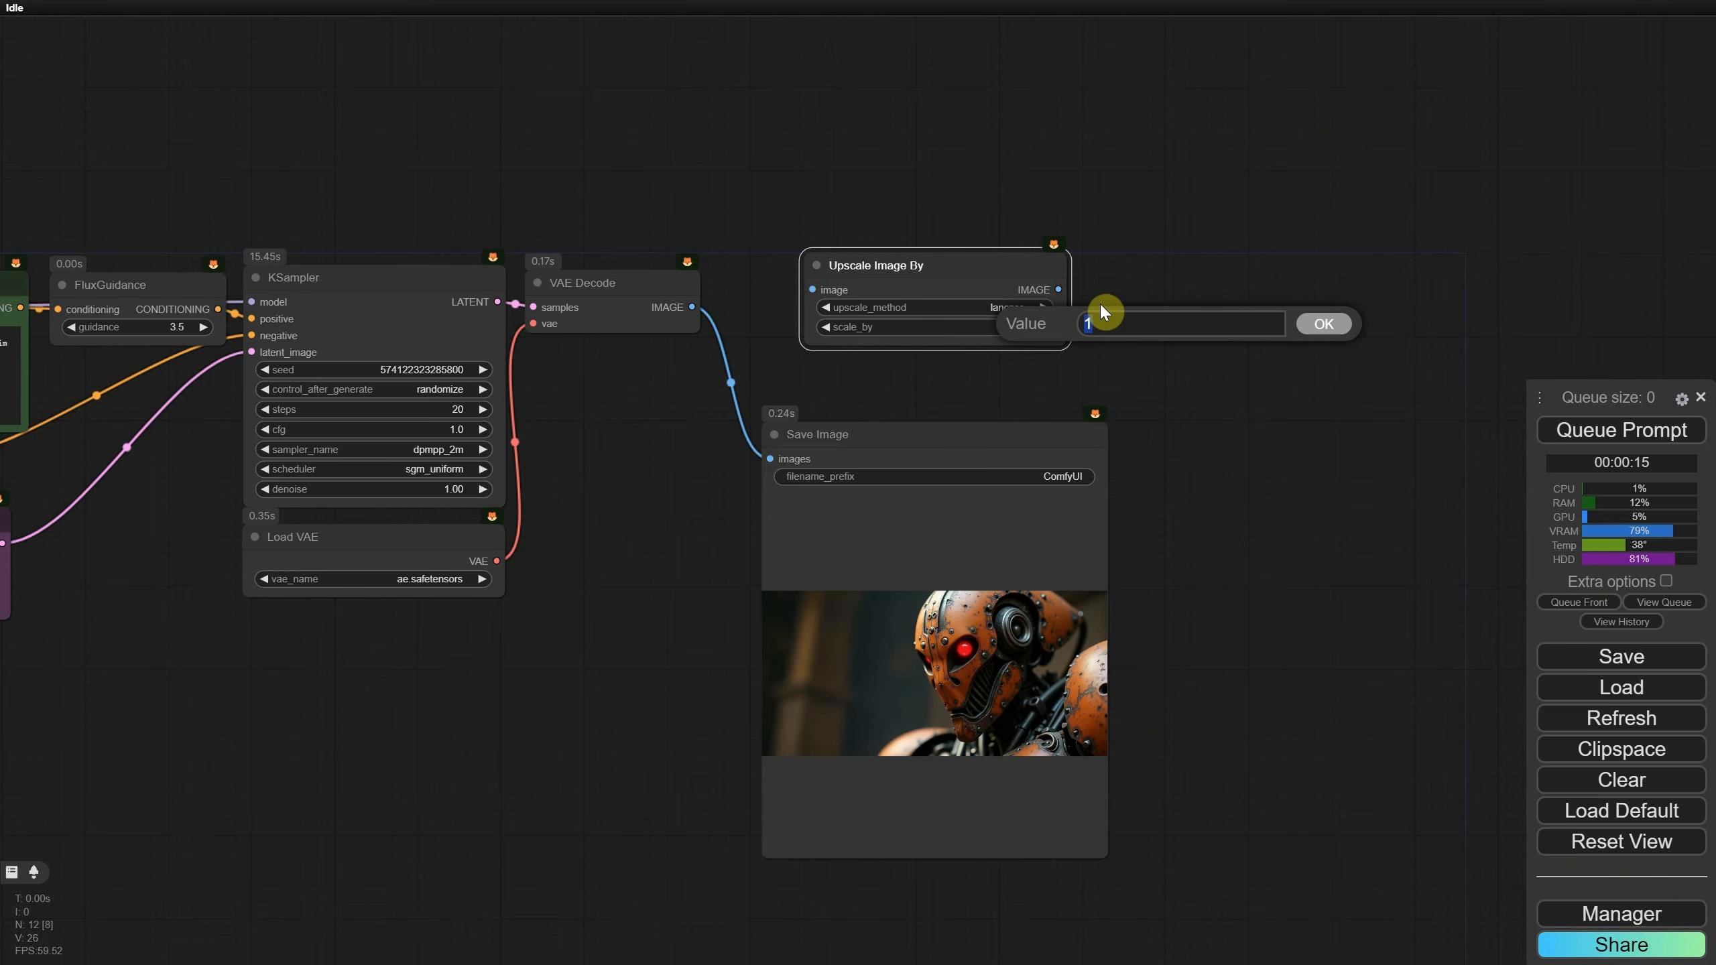
pyautogui.write('2')
pyautogui.press('Return')
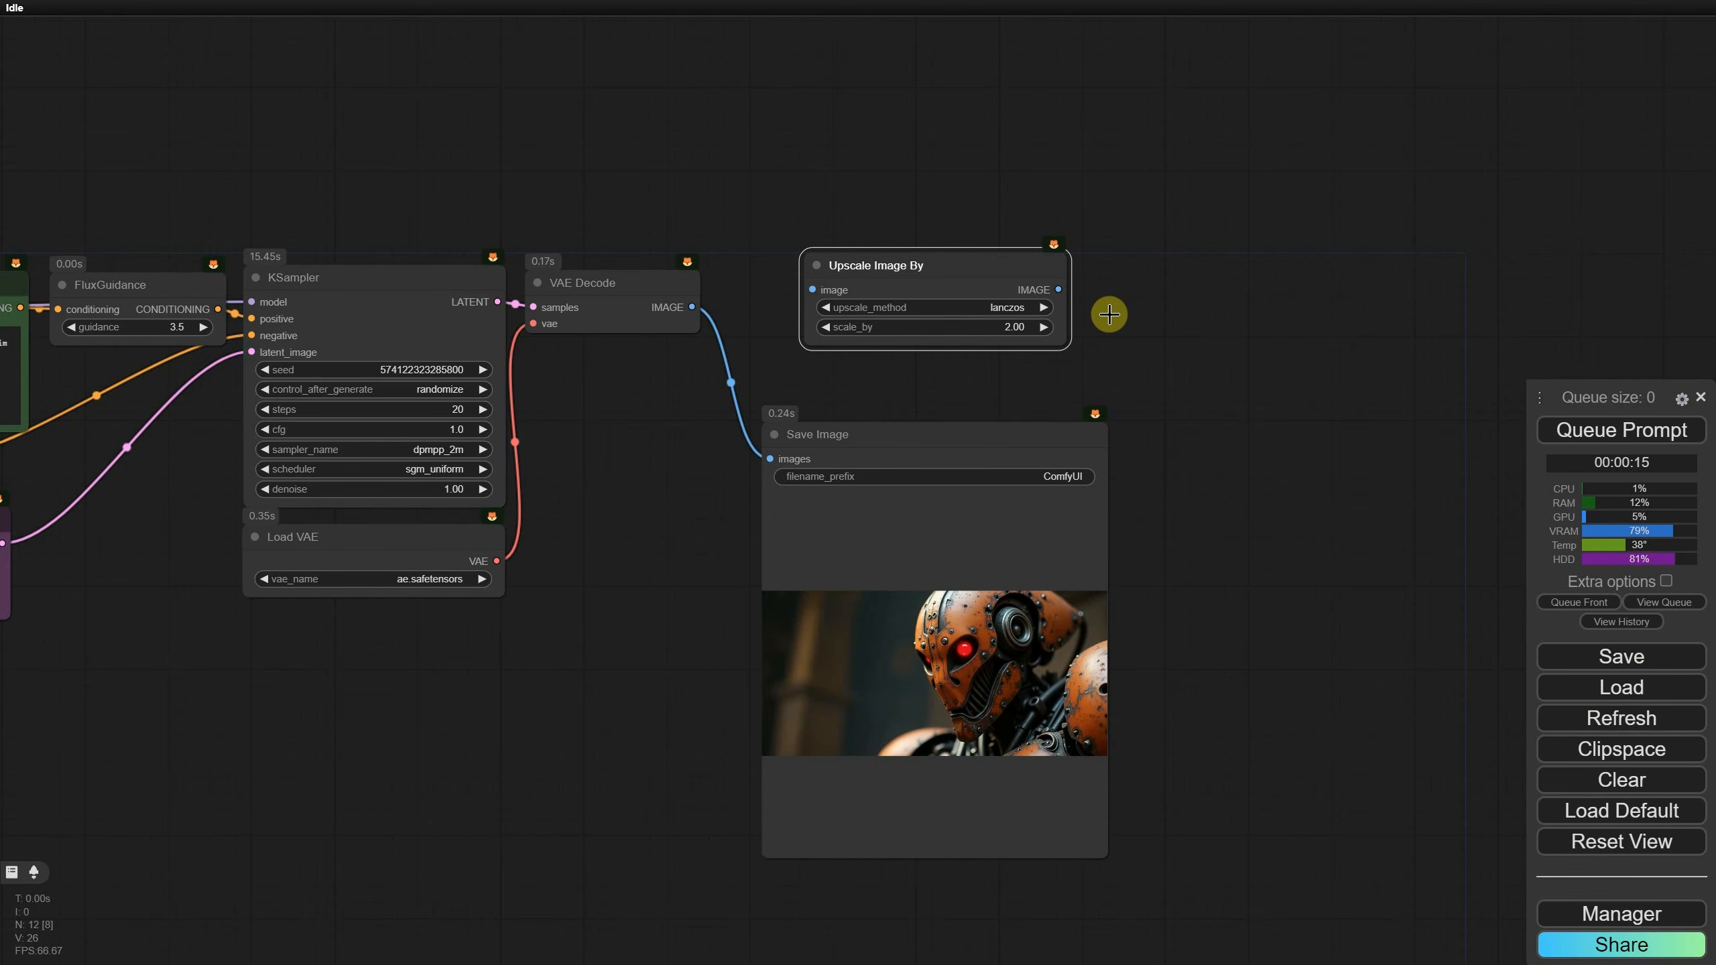
# Step: Link VAE Decode's image to Upscale Image By and add a second Save Image node on the upscaler's output
pyautogui.moveTo(692, 307); pyautogui.dragTo(814, 291)
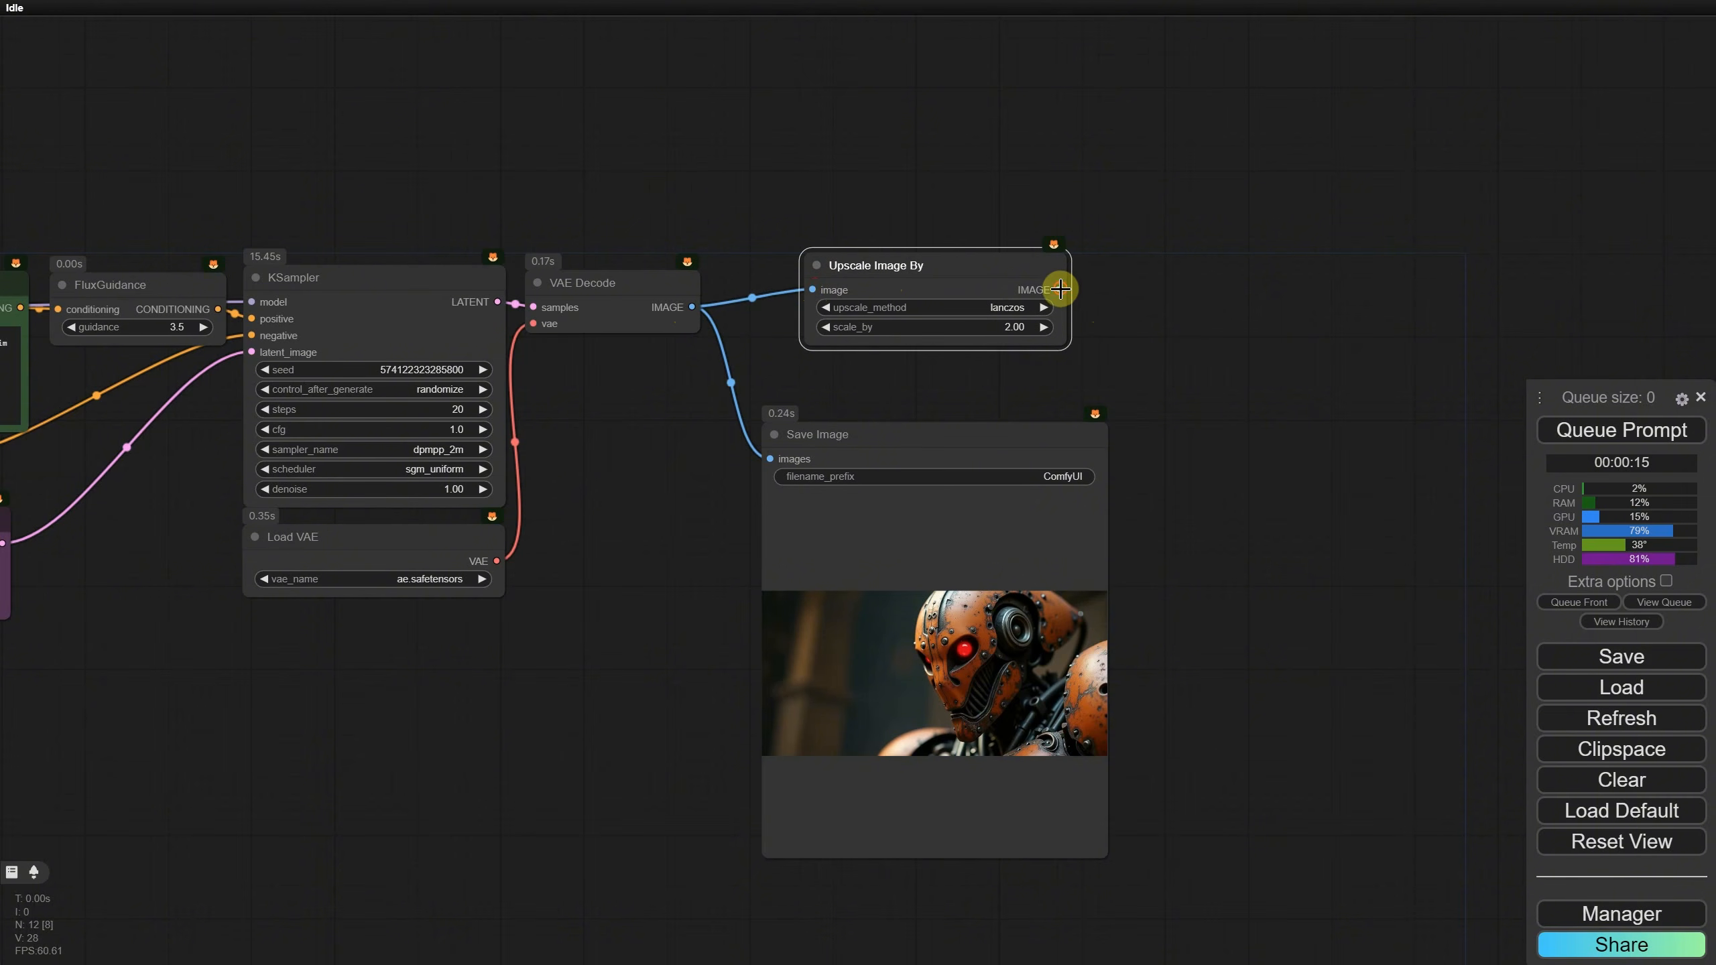
pyautogui.moveTo(1060, 289); pyautogui.dragTo(1238, 339)
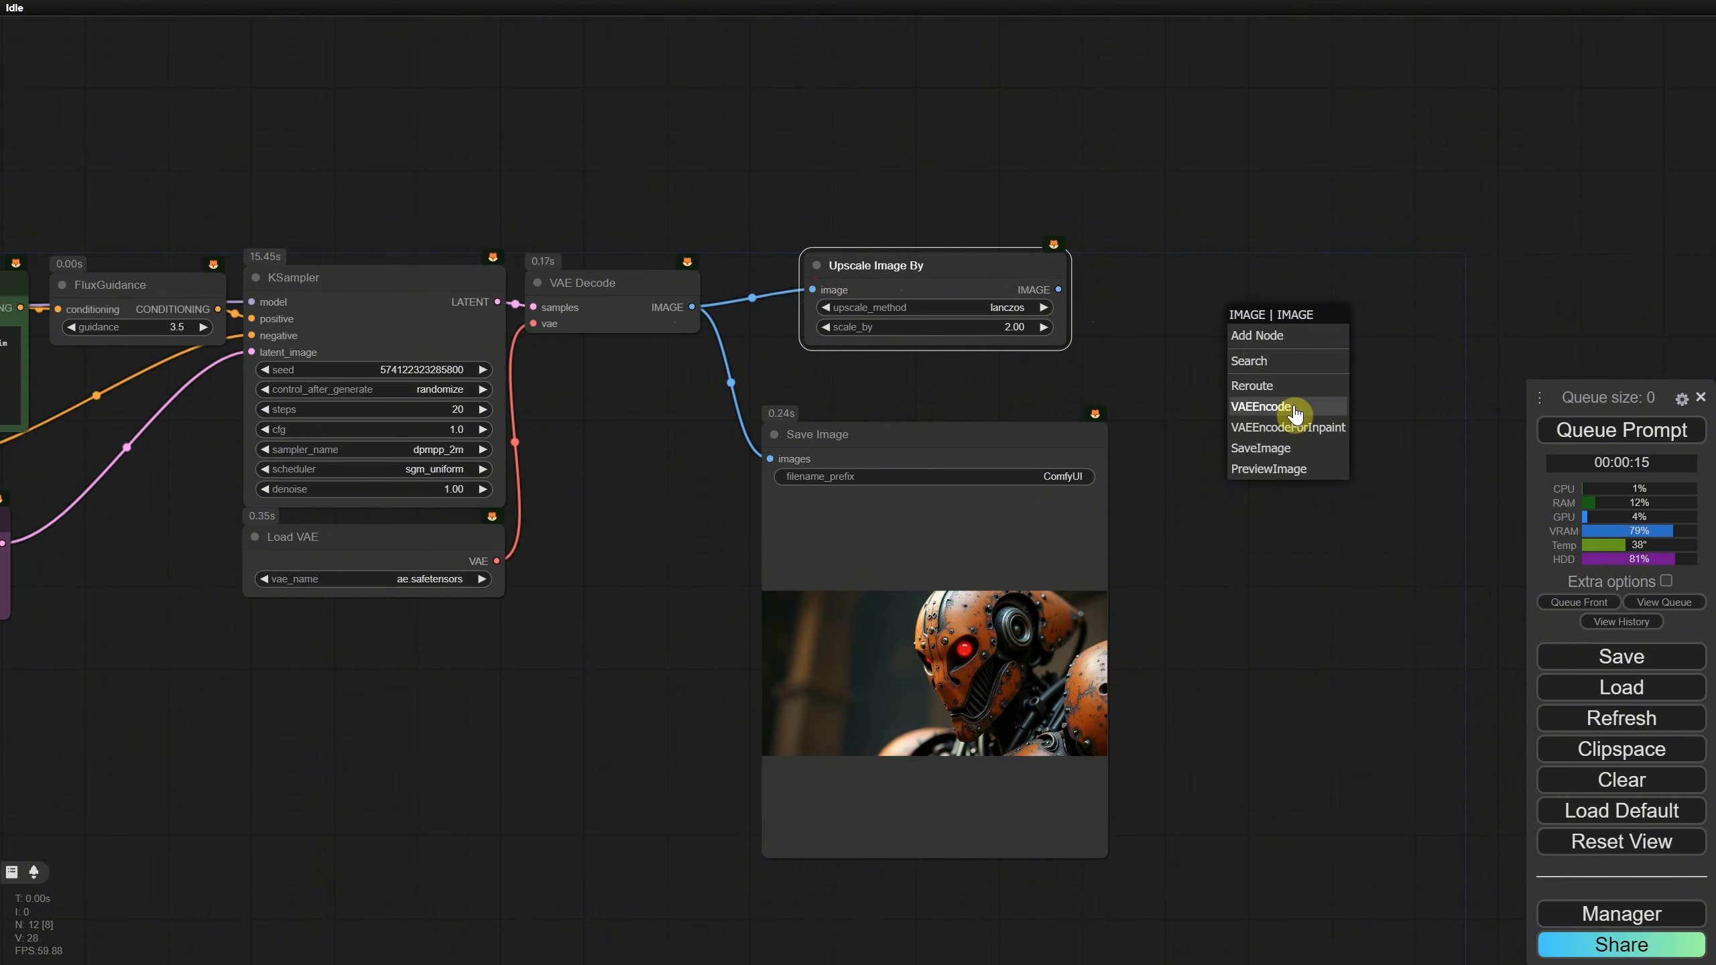
pyautogui.click(1261, 449)
pyautogui.click(1298, 317)
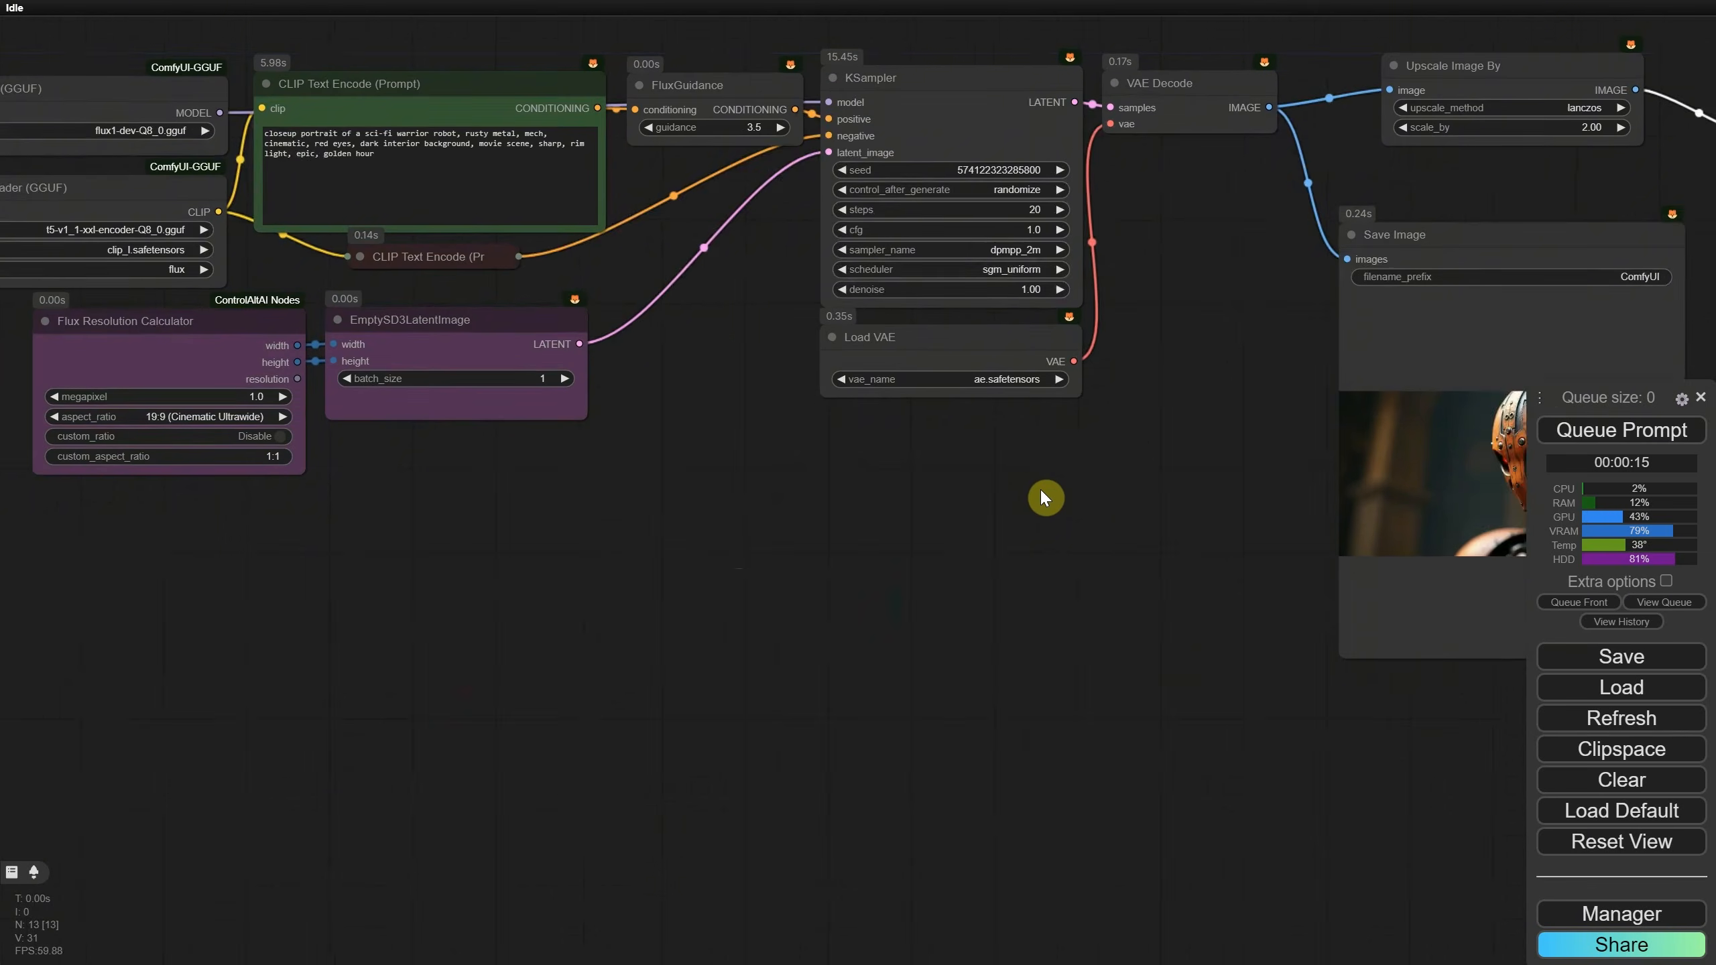
pyautogui.moveTo(1041, 492); pyautogui.dragTo(1079, 527)
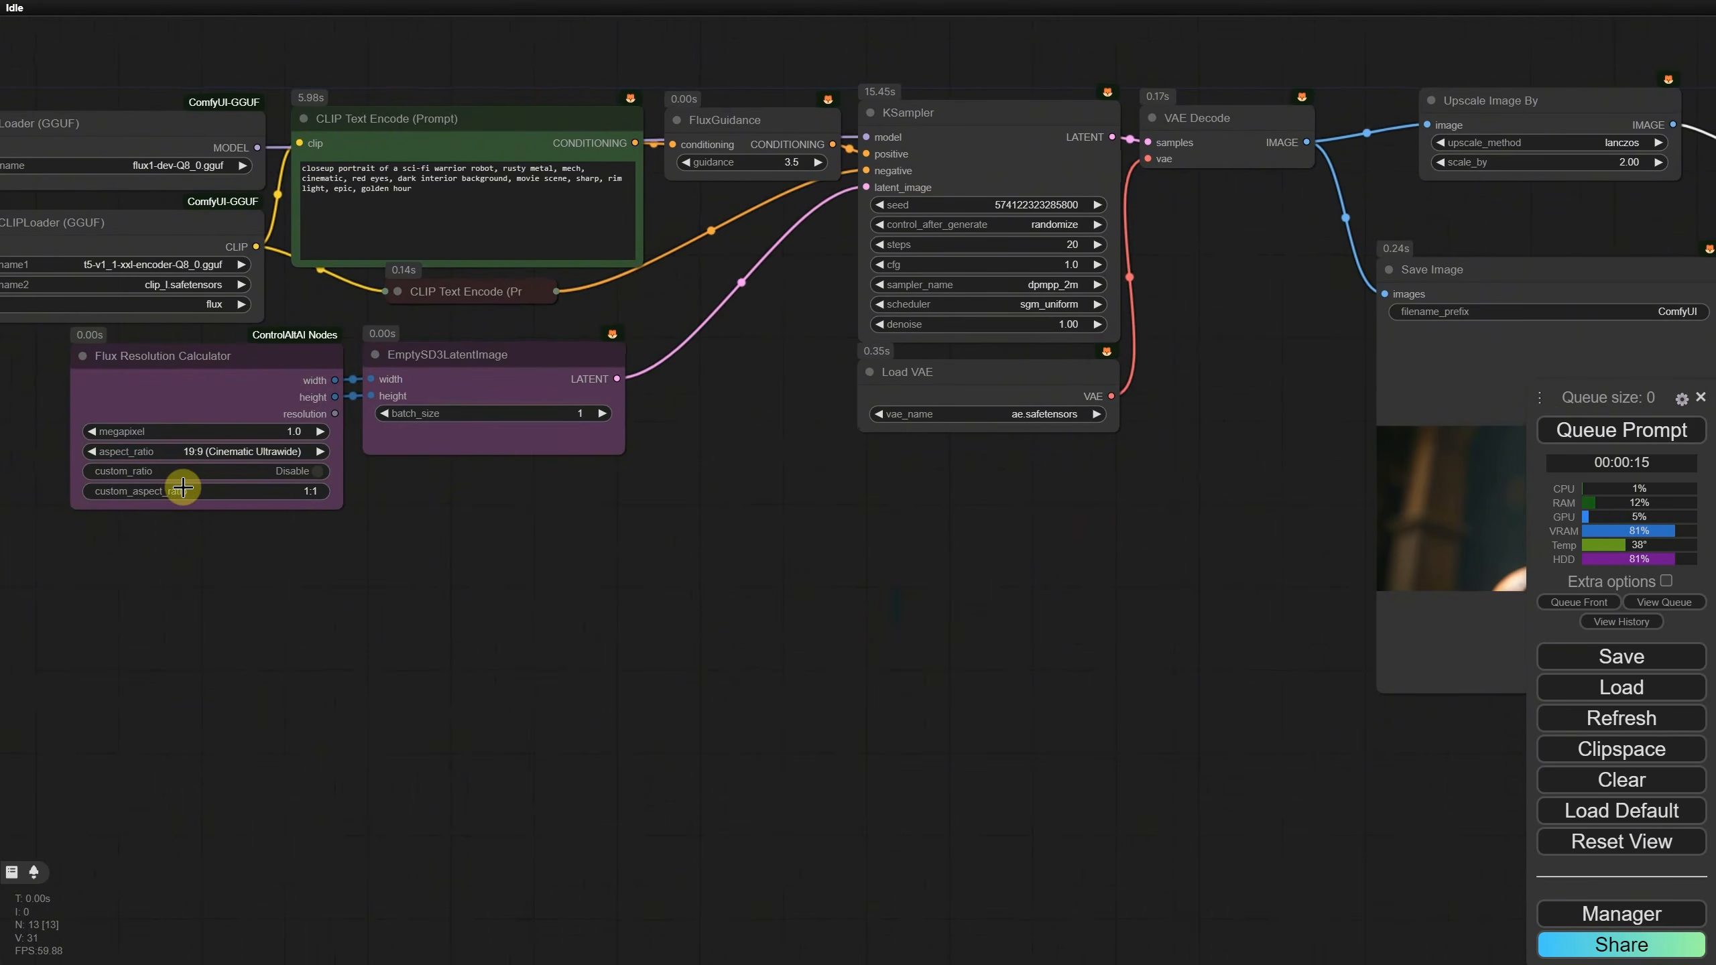
# Step: Set the Flux Resolution Calculator's aspect ratio to square 1:1 and queue the prompt to generate a new image
pyautogui.click(203, 452)
pyautogui.click(227, 467)
pyautogui.moveTo(1166, 559); pyautogui.dragTo(1162, 560)
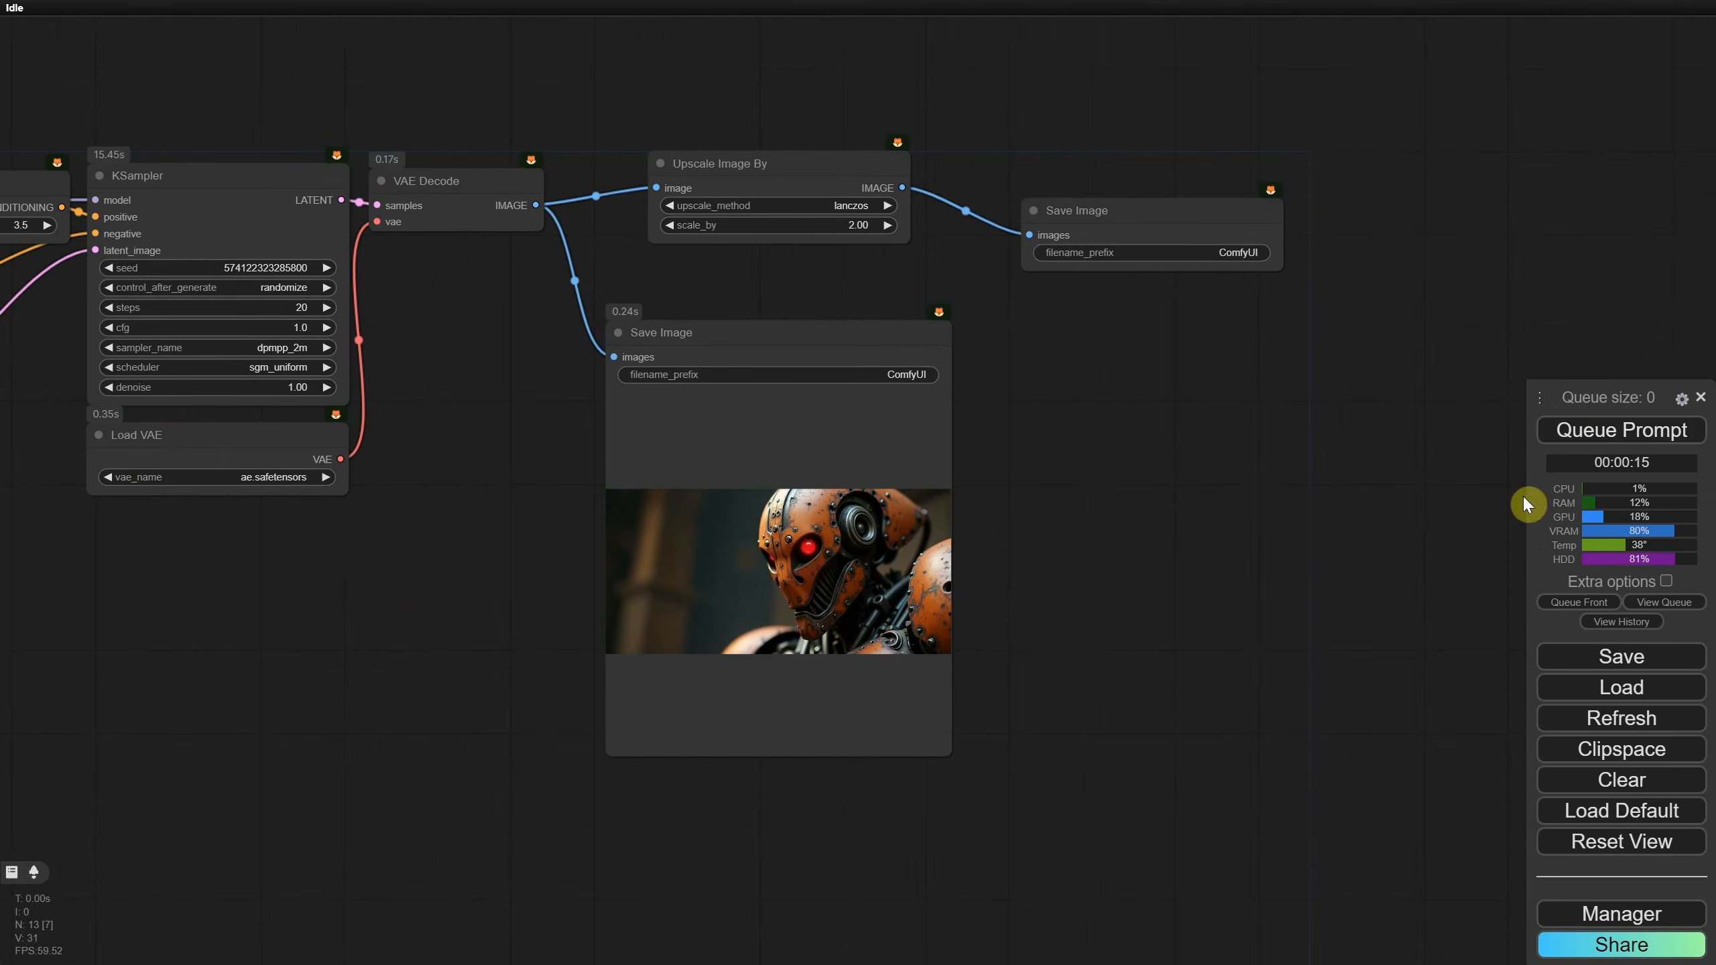
pyautogui.click(1622, 430)
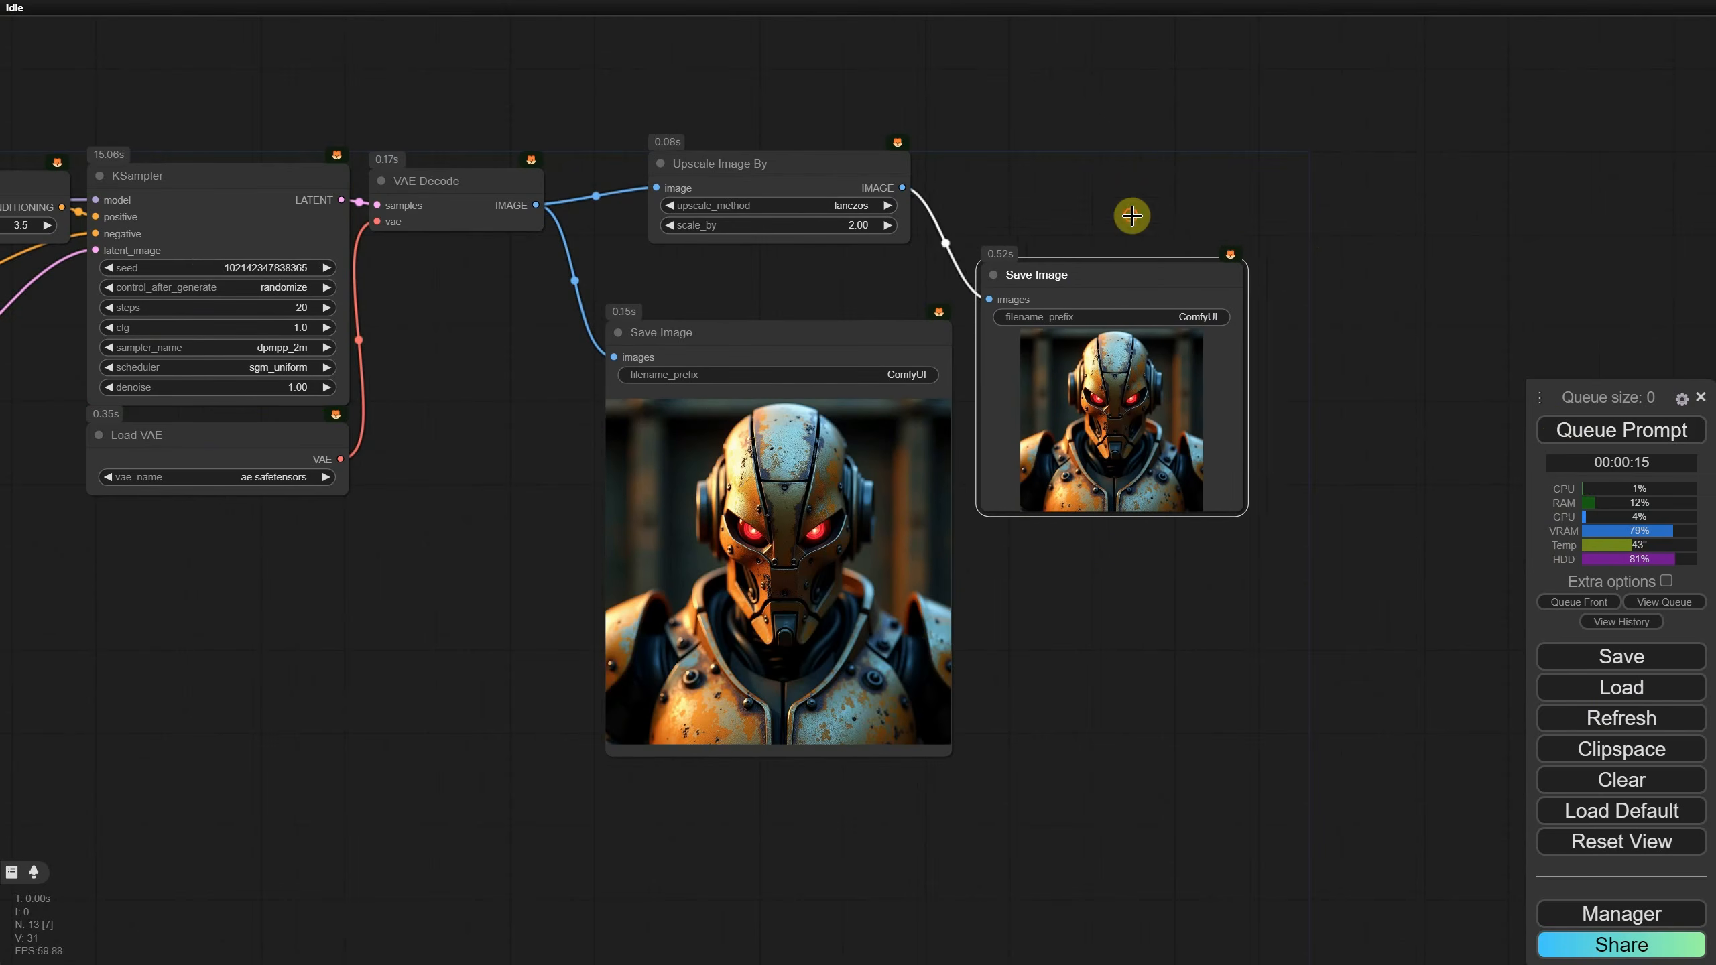
# Step: Move the upscaled Save Image node beside the original one and enlarge it for a side-by-side comparison
pyautogui.moveTo(1113, 298); pyautogui.dragTo(1099, 325)
pyautogui.moveTo(1226, 535); pyautogui.dragTo(1413, 743)
pyautogui.scroll(7, 1185, 729)
pyautogui.scroll(-1, 1099, 874)
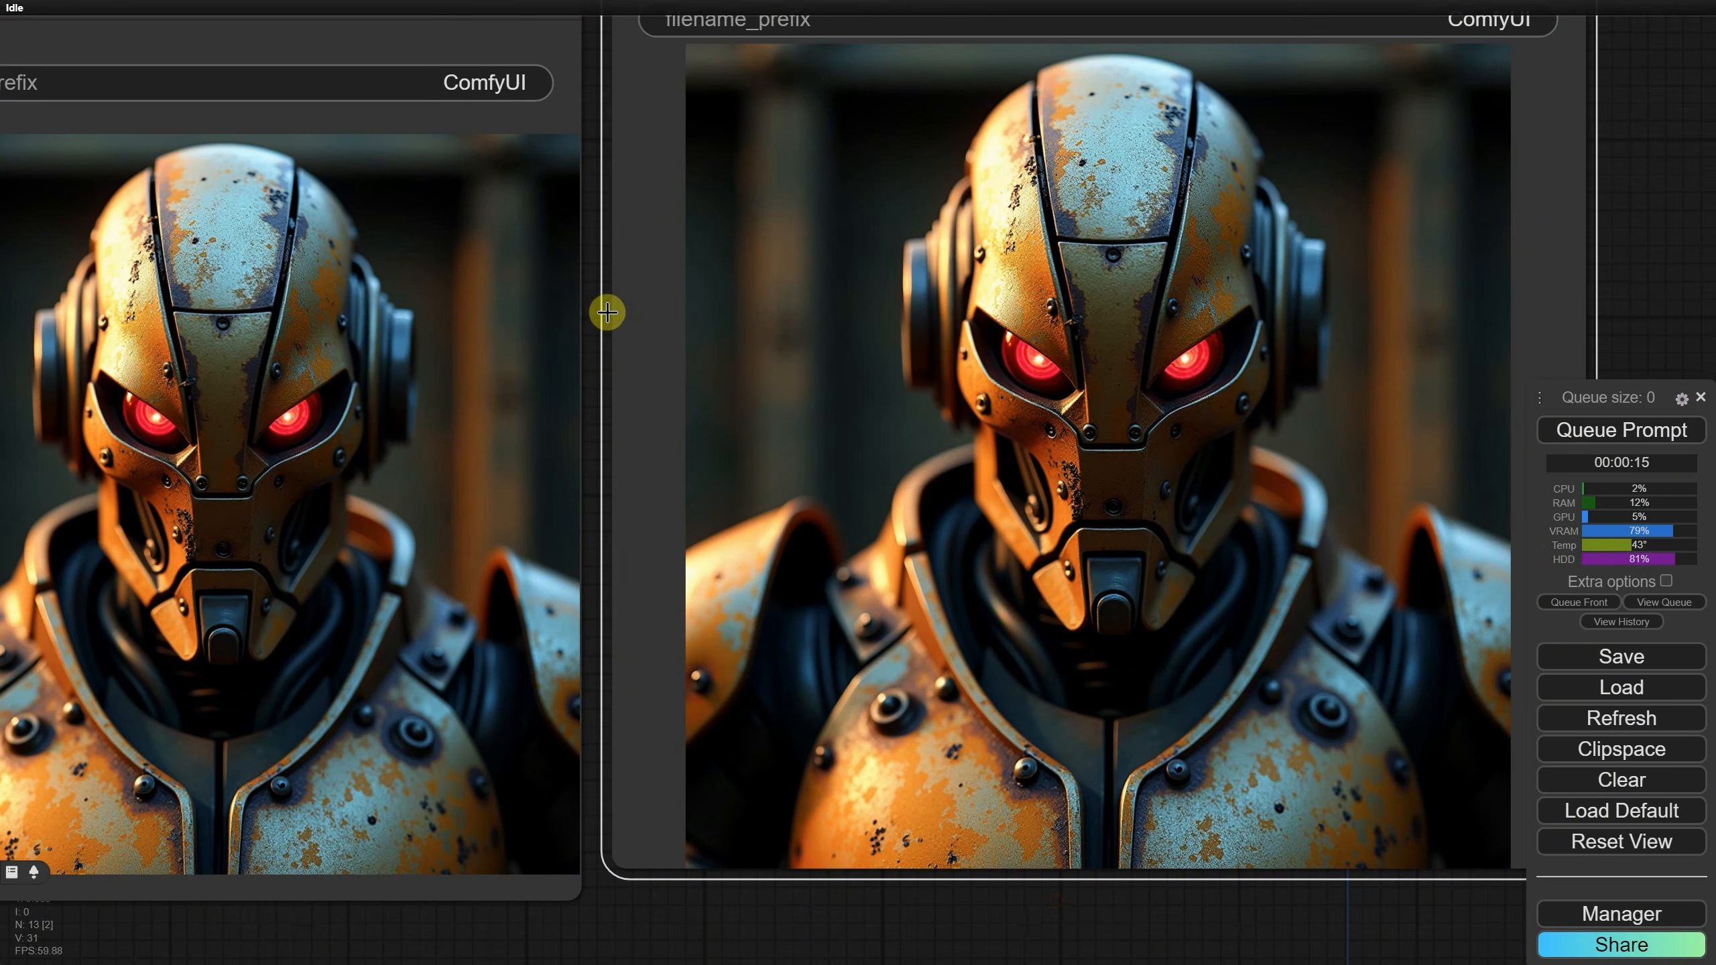
# Step: Open the original and the upscaled saved images in turn to check their resolutions, closing each window
pyautogui.rightClick(483, 270)
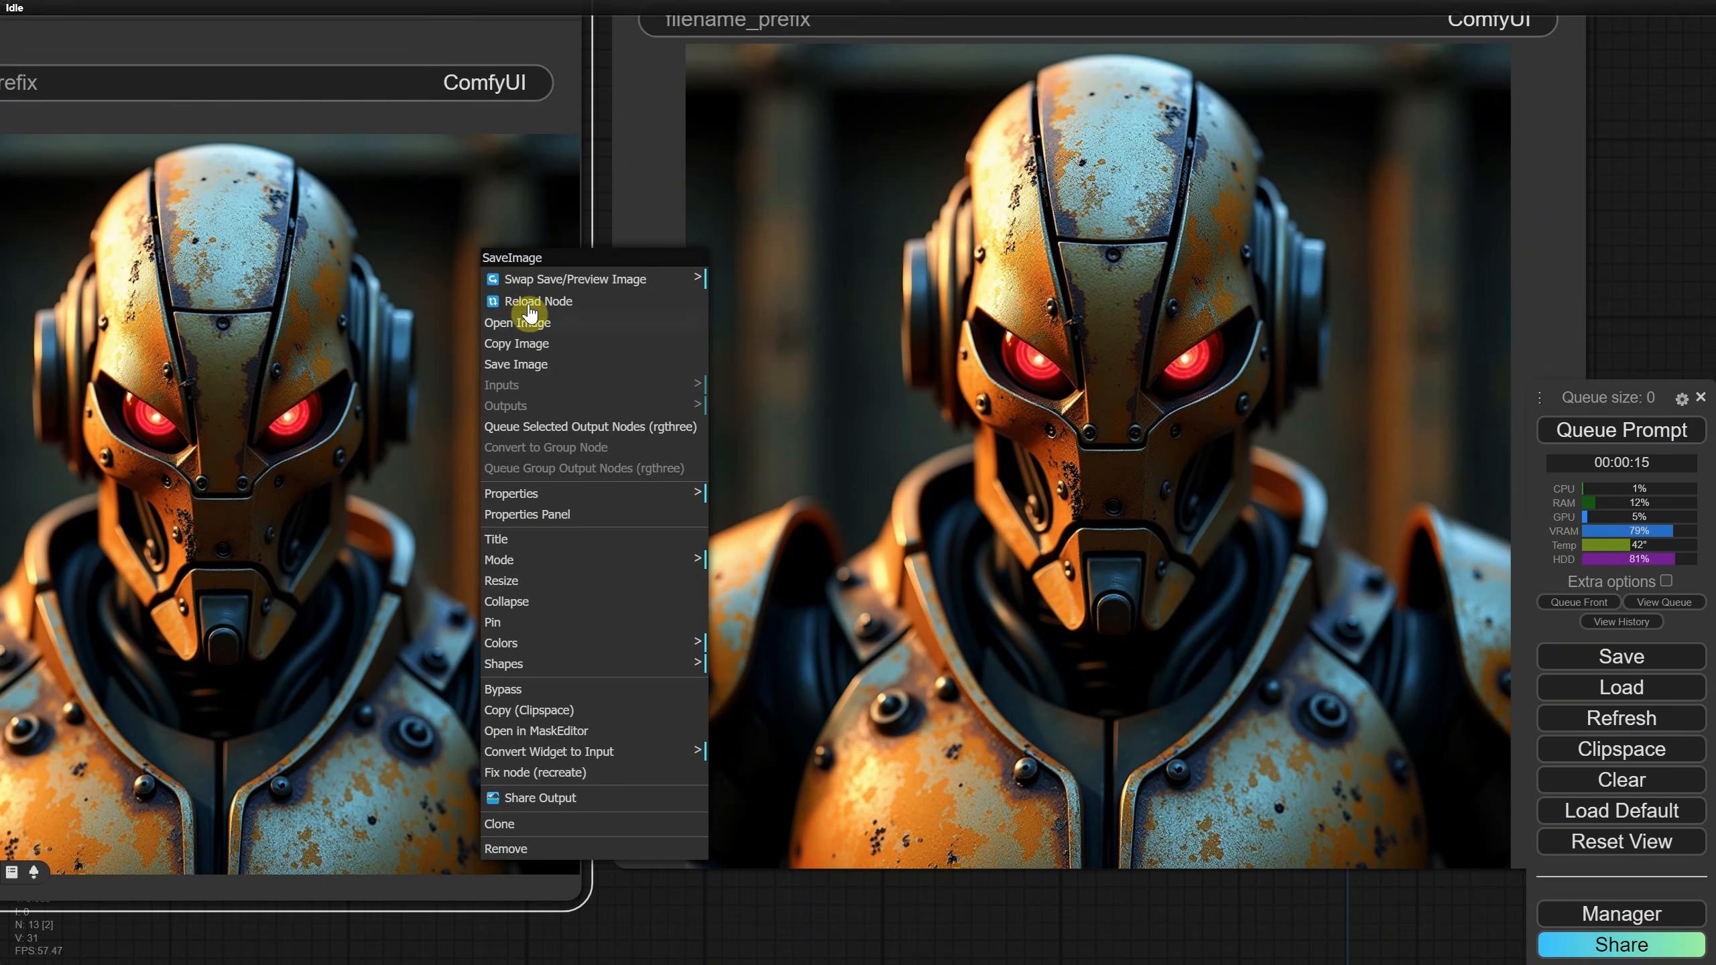
pyautogui.click(517, 323)
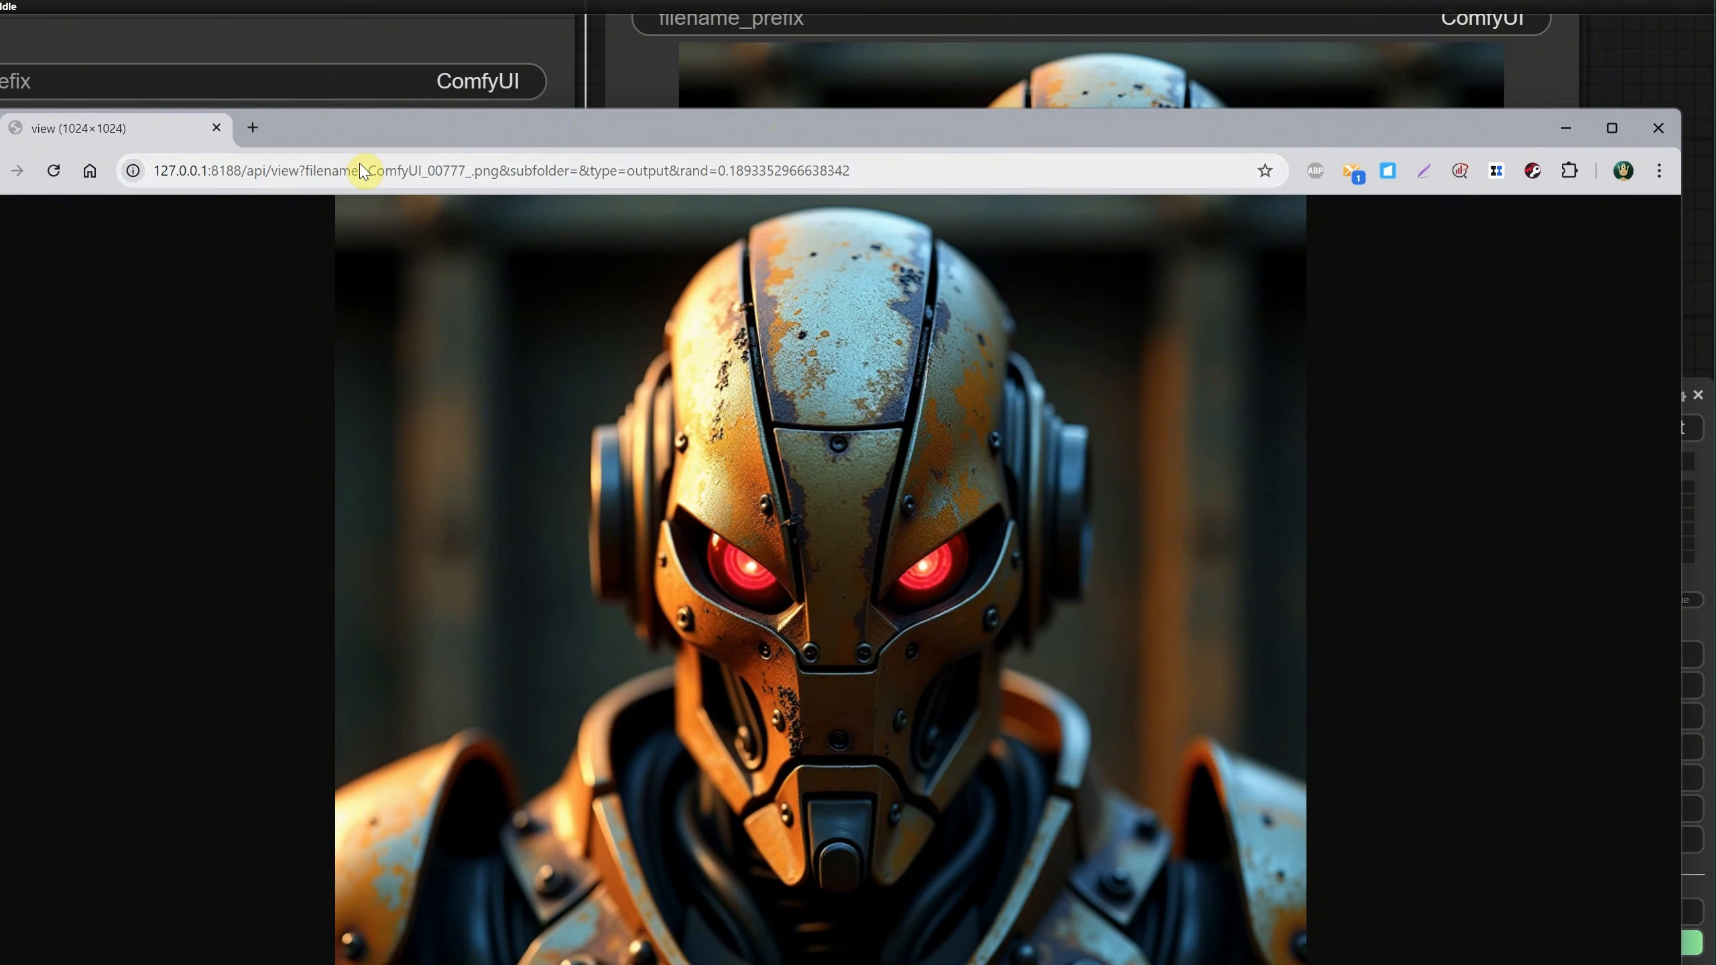
pyautogui.click(1657, 128)
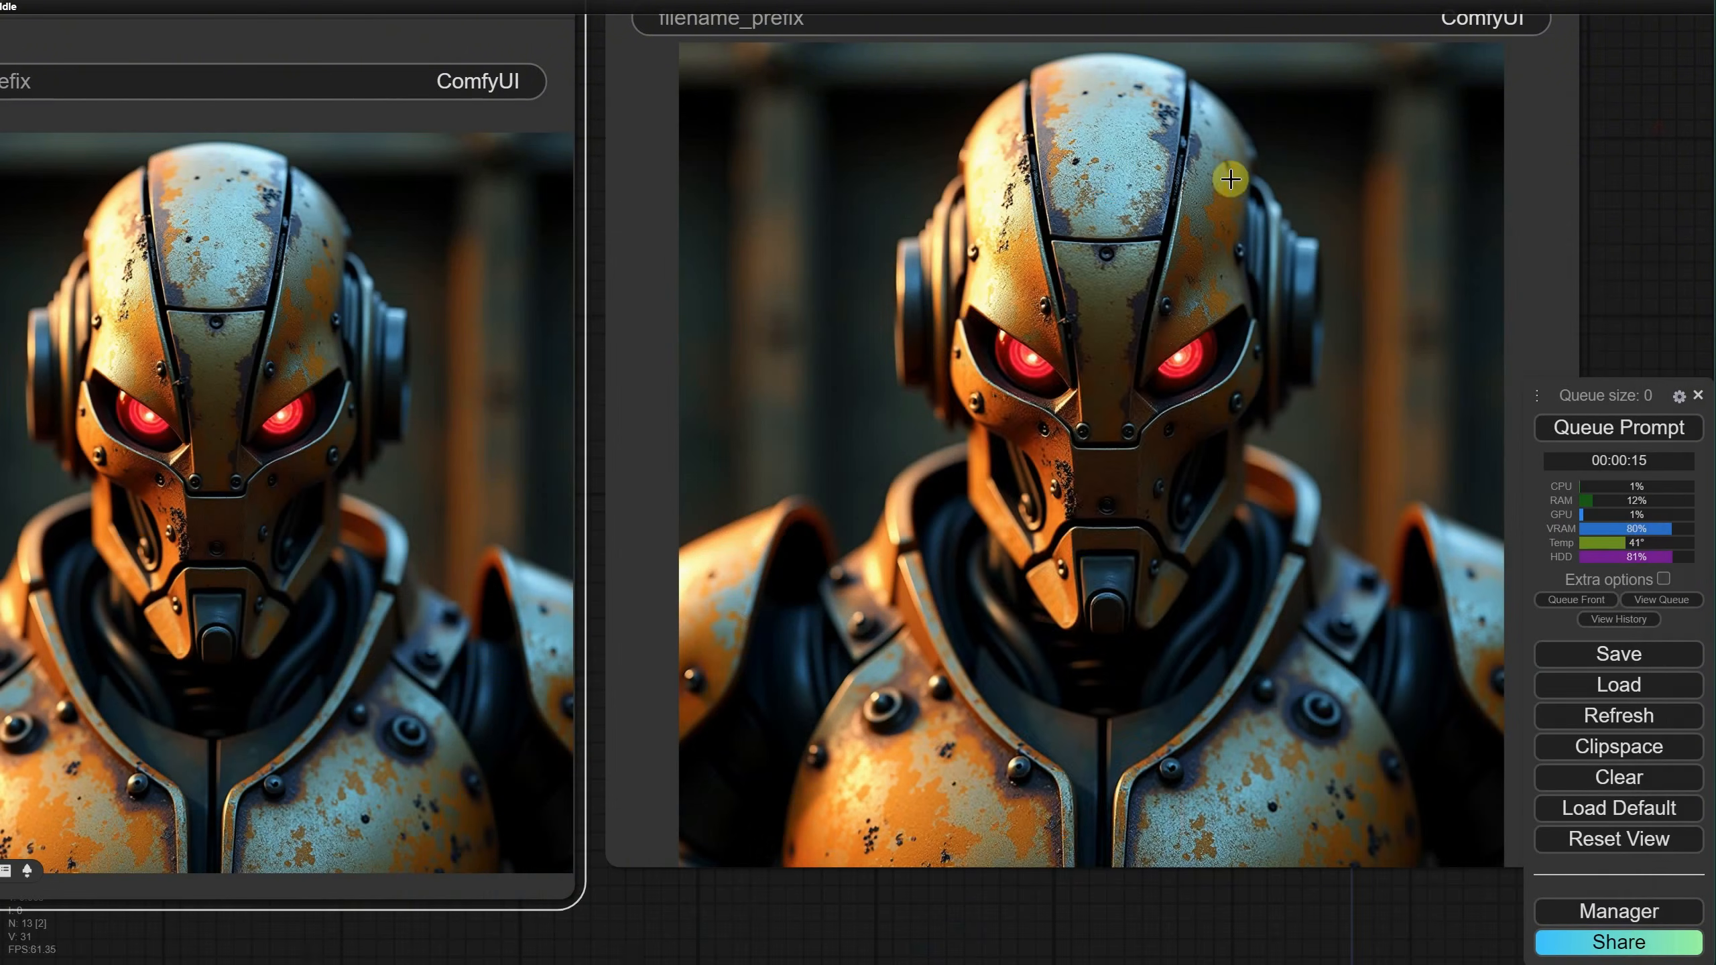
pyautogui.rightClick(958, 276)
pyautogui.click(1014, 341)
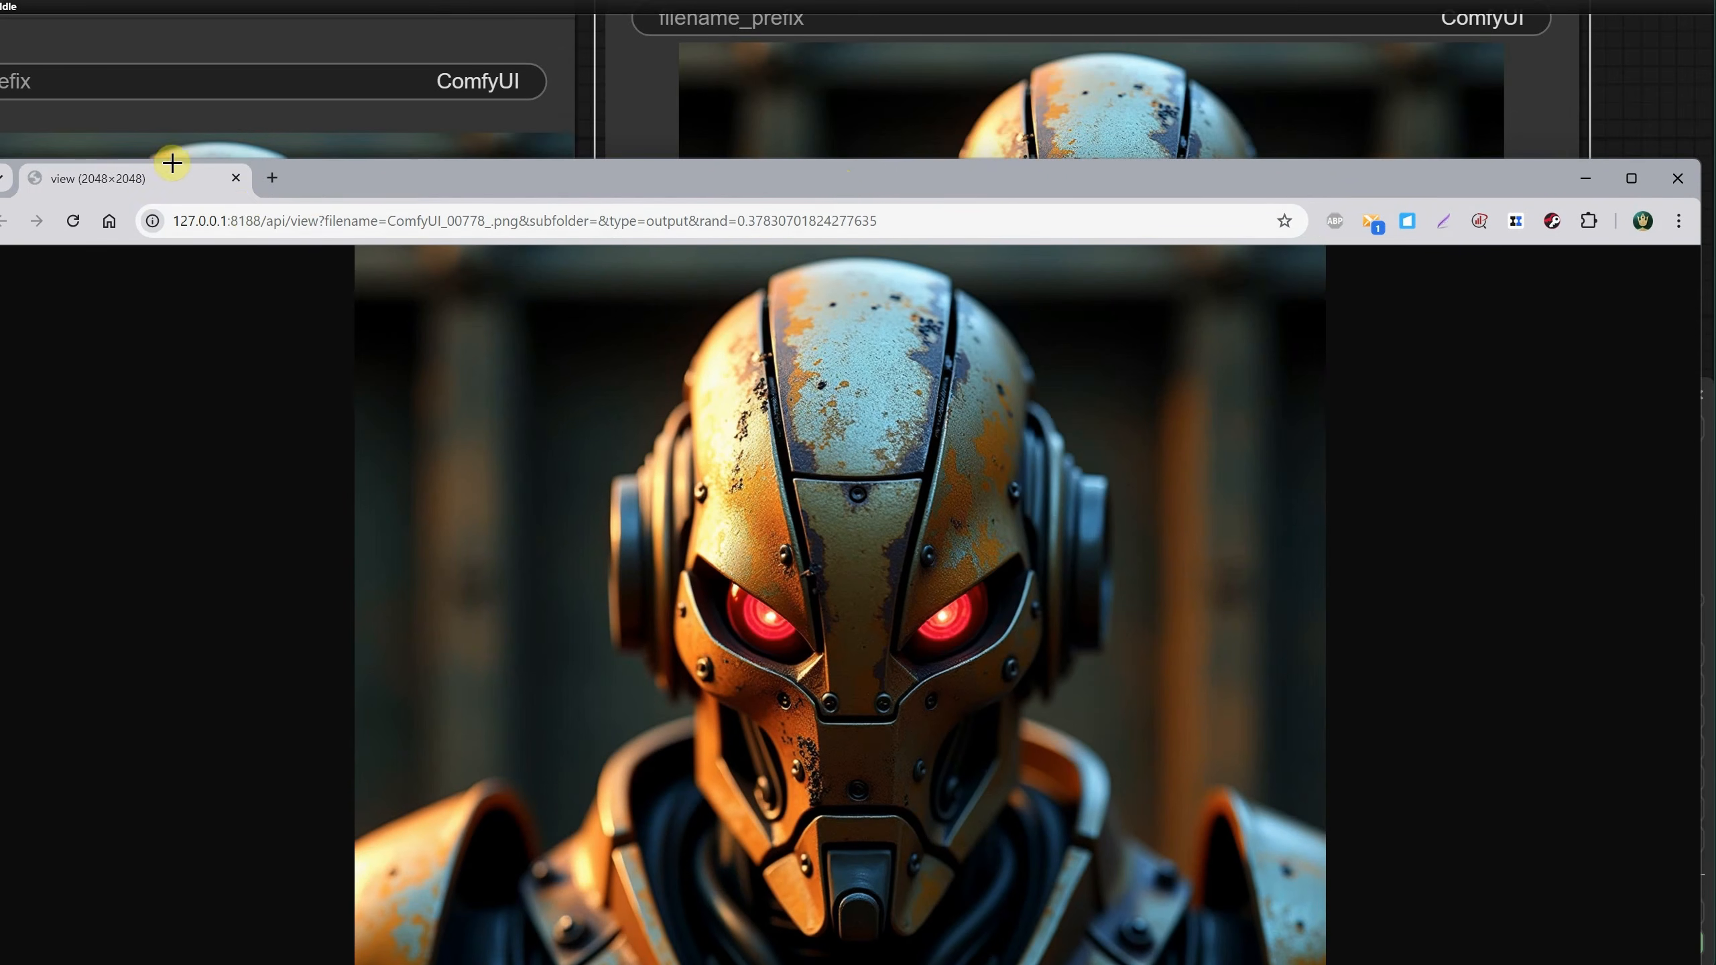
pyautogui.click(1677, 178)
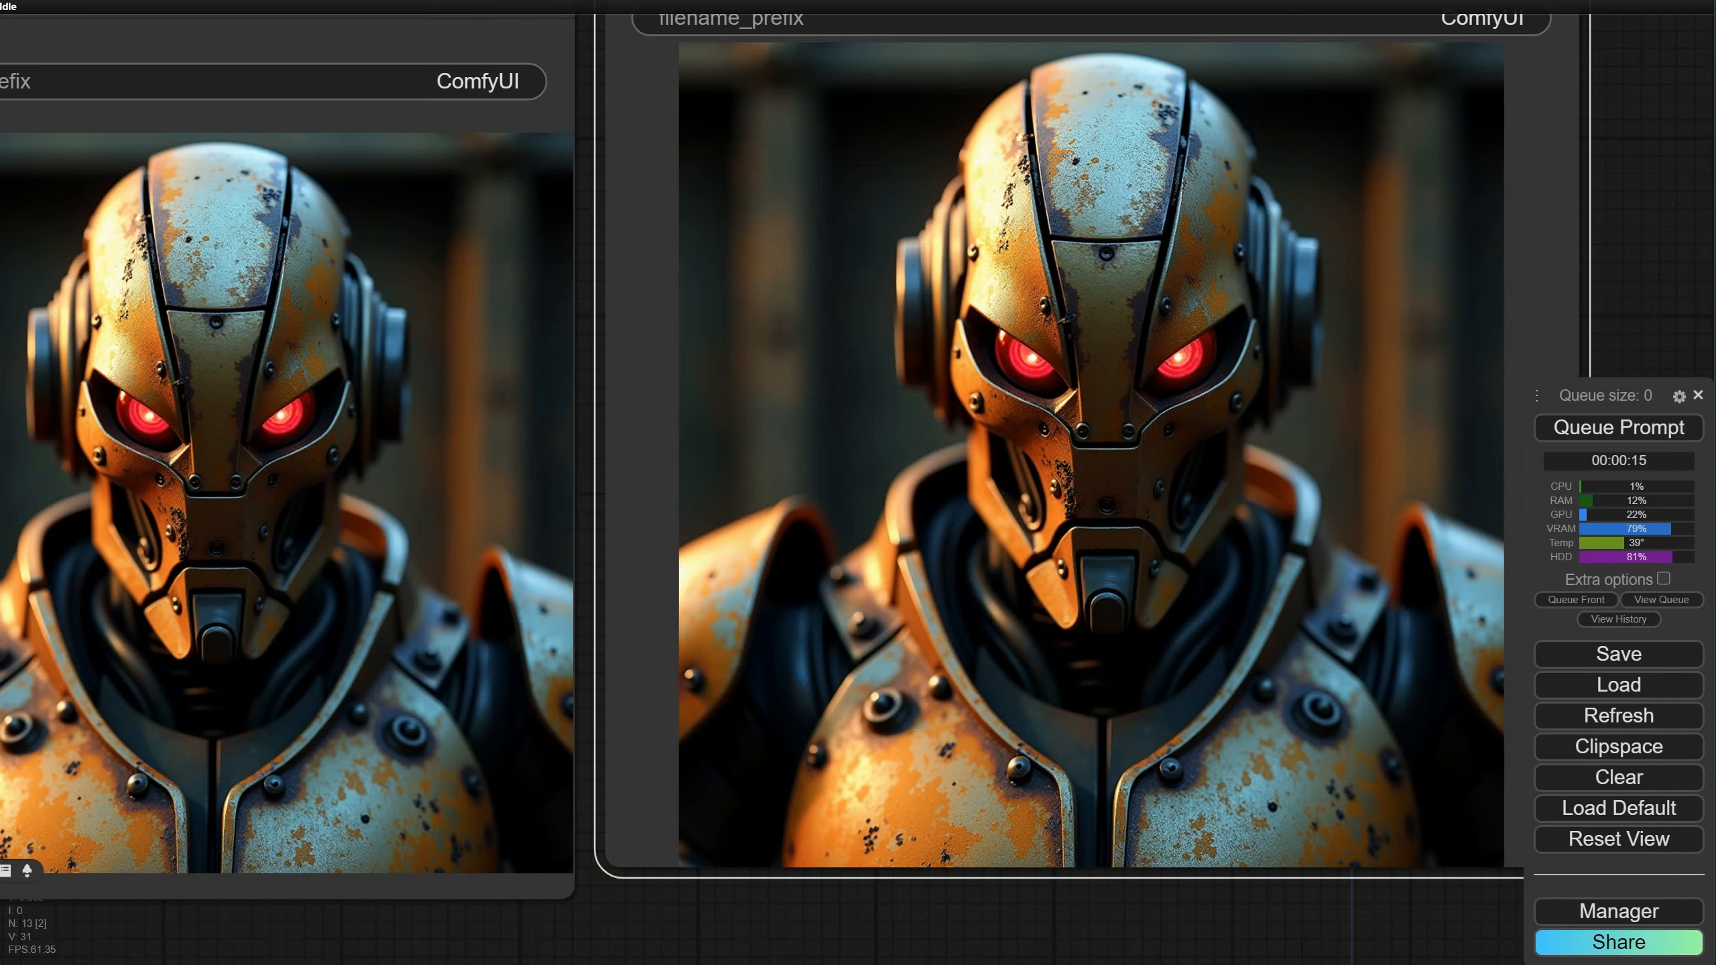
# Step: Shift the second Save Image node slightly away from the first and delete the Upscale Image By node
pyautogui.scroll(-8, 1053, 412)
pyautogui.moveTo(722, 151); pyautogui.dragTo(691, 303)
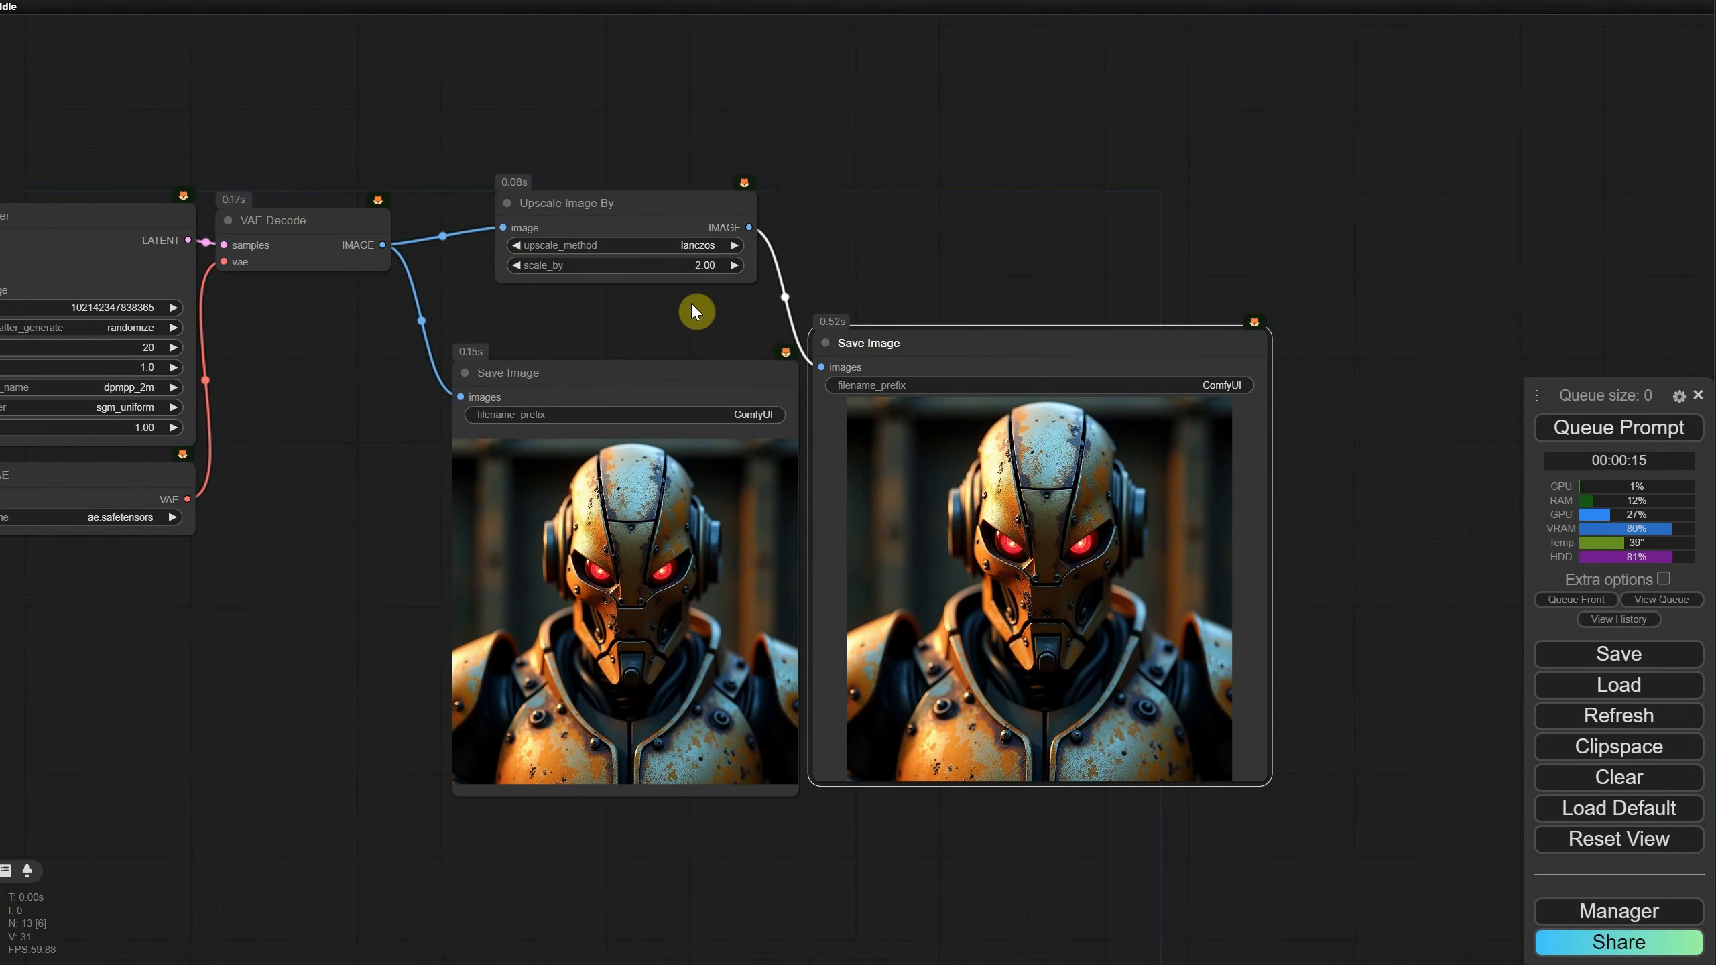
pyautogui.scroll(3, 880, 296)
pyautogui.moveTo(879, 295); pyautogui.dragTo(920, 211)
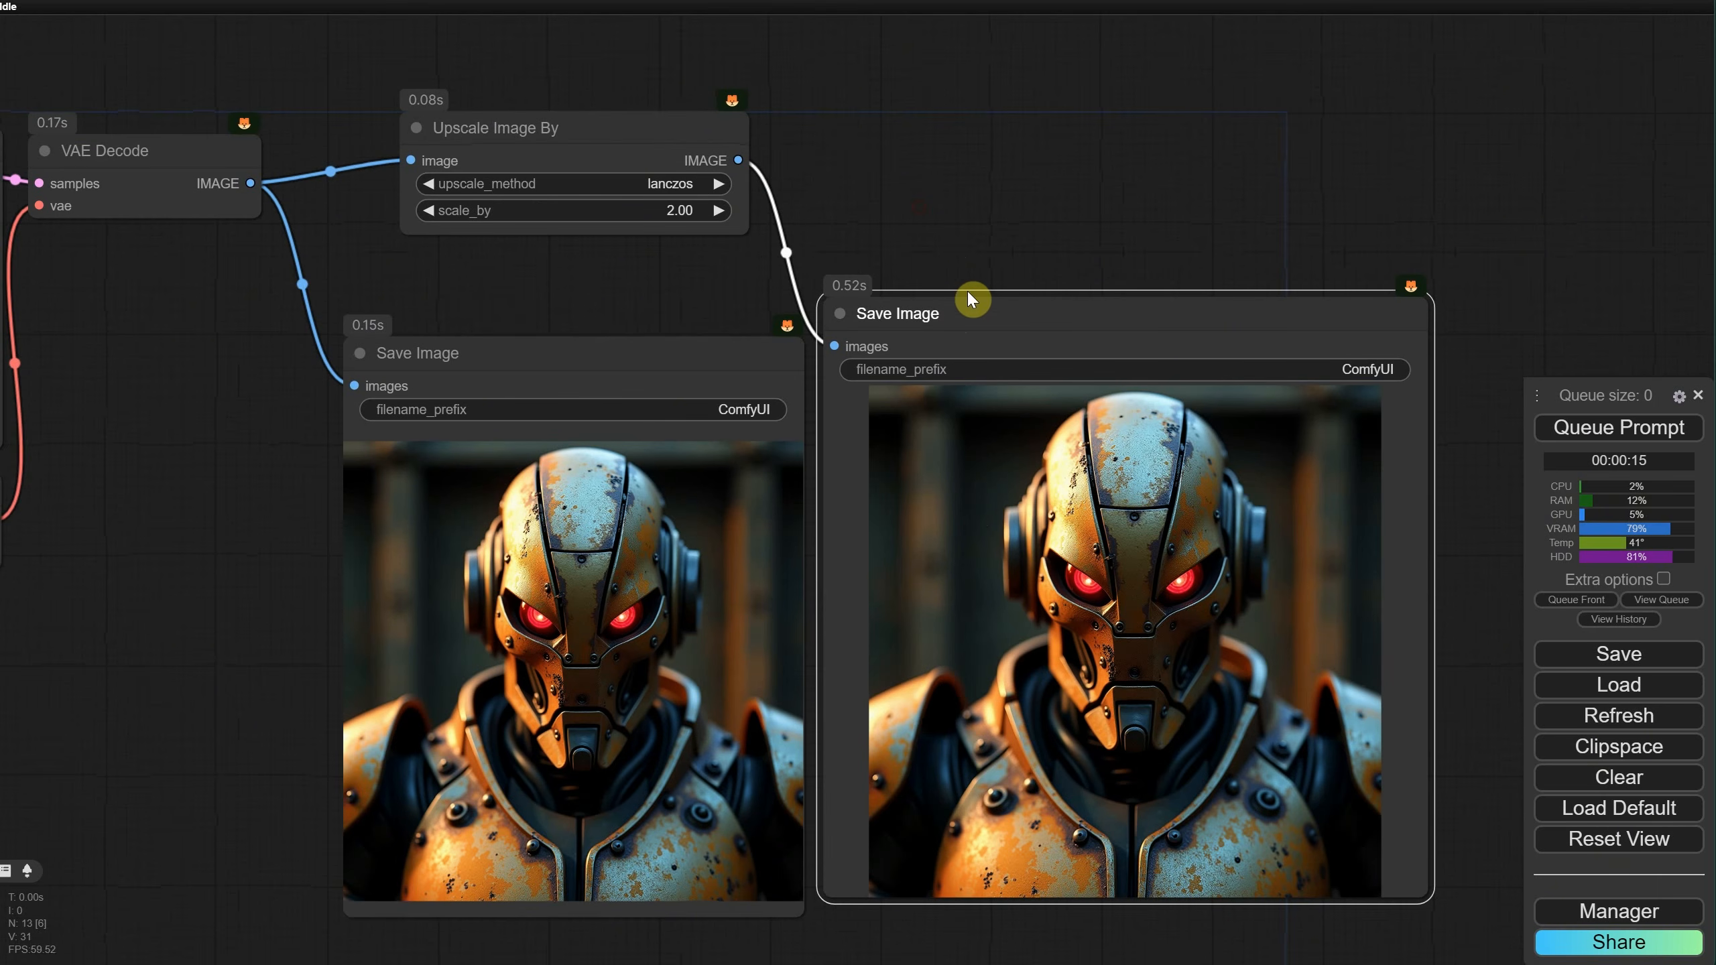
pyautogui.moveTo(967, 317); pyautogui.dragTo(984, 322)
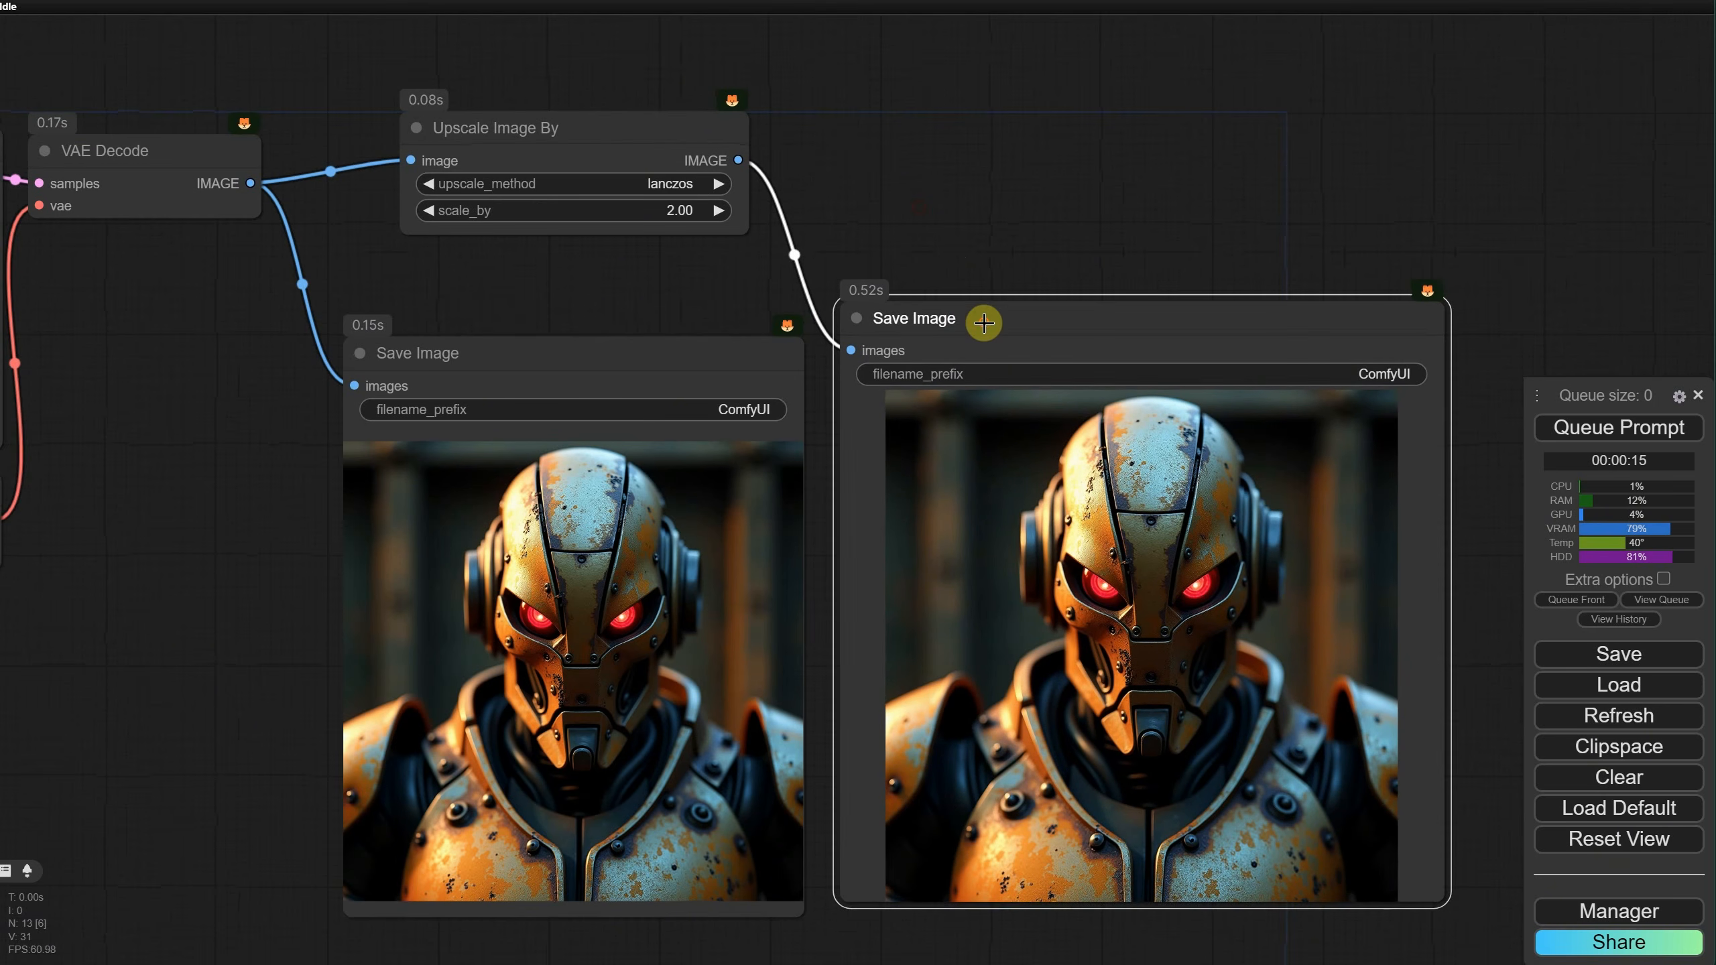
pyautogui.click(569, 132)
pyautogui.press('Delete')
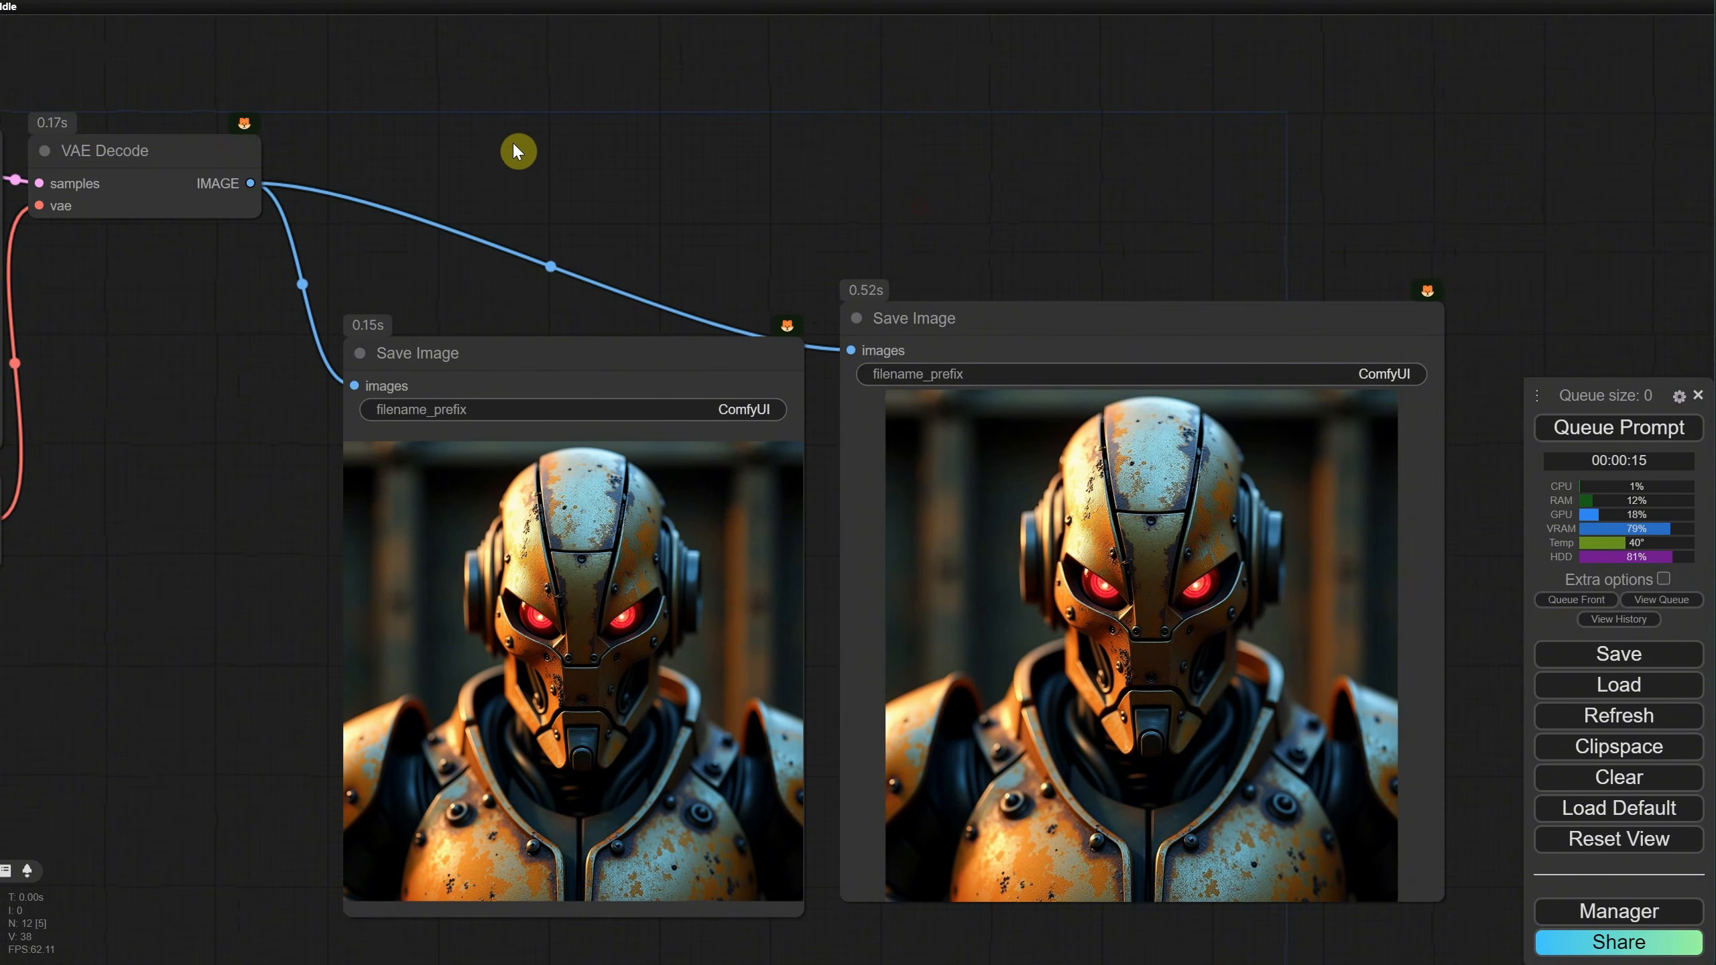
# Step: Add an Upscale Image (using Model) node in the gap between VAE Decode and the second Save Image
pyautogui.doubleClick(513, 147)
pyautogui.write('up')
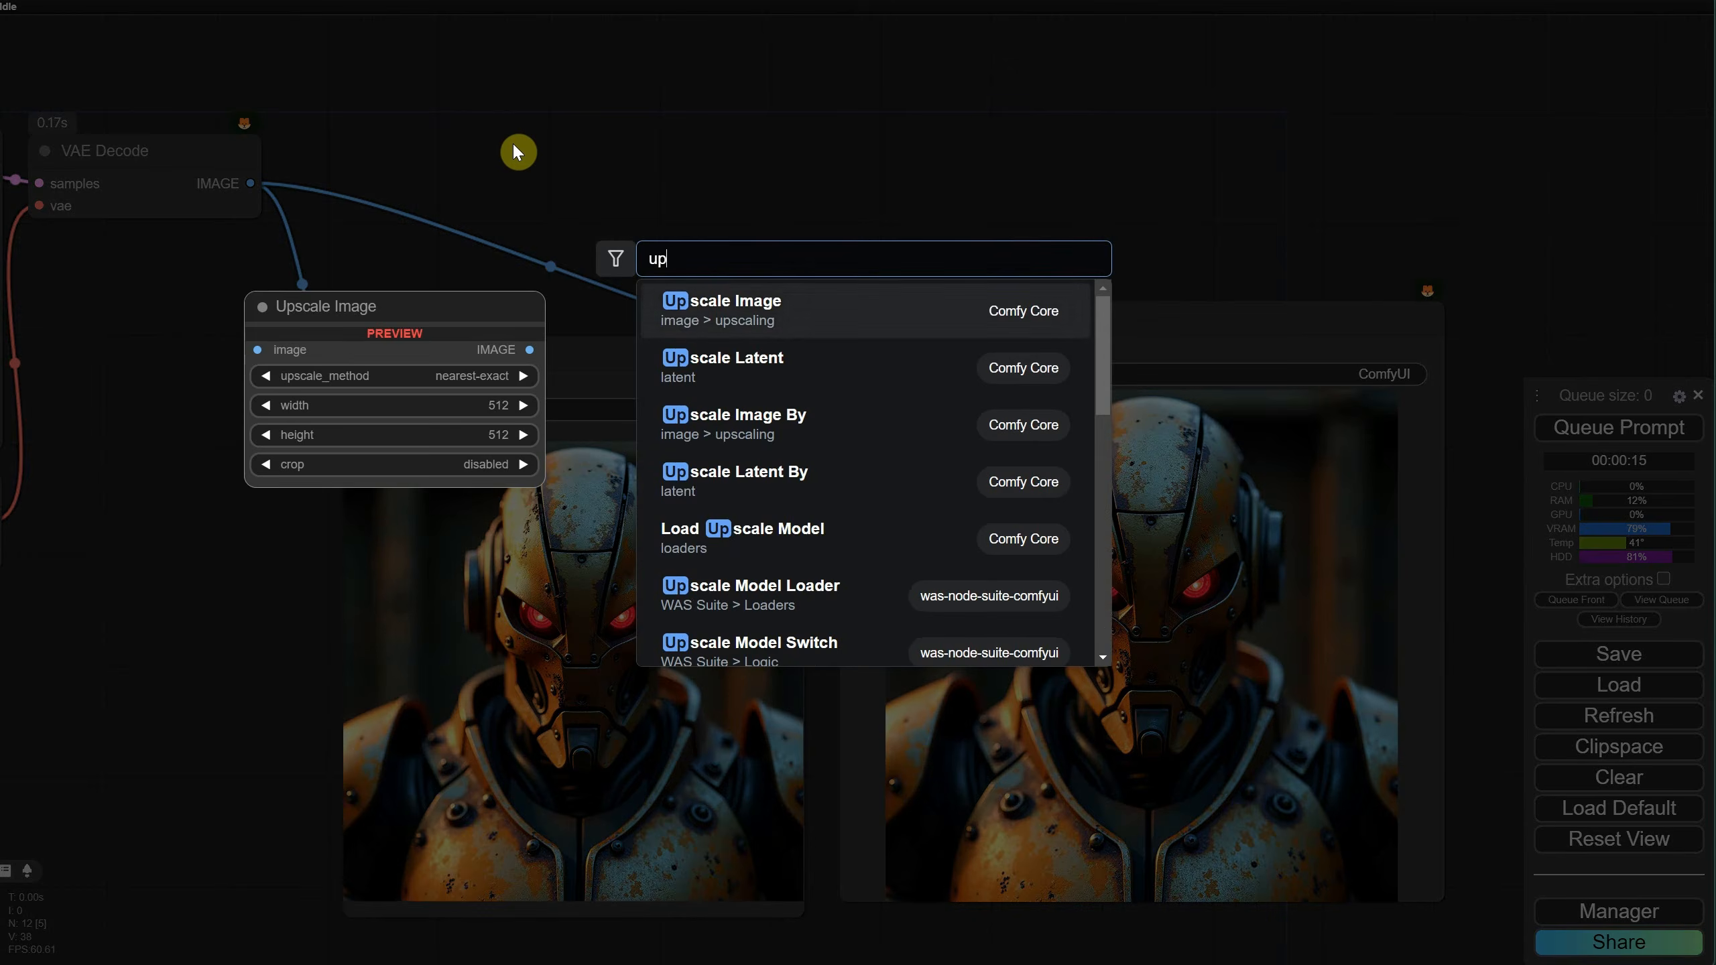
pyautogui.write('scale us')
pyautogui.press('Return')
pyautogui.click(695, 129)
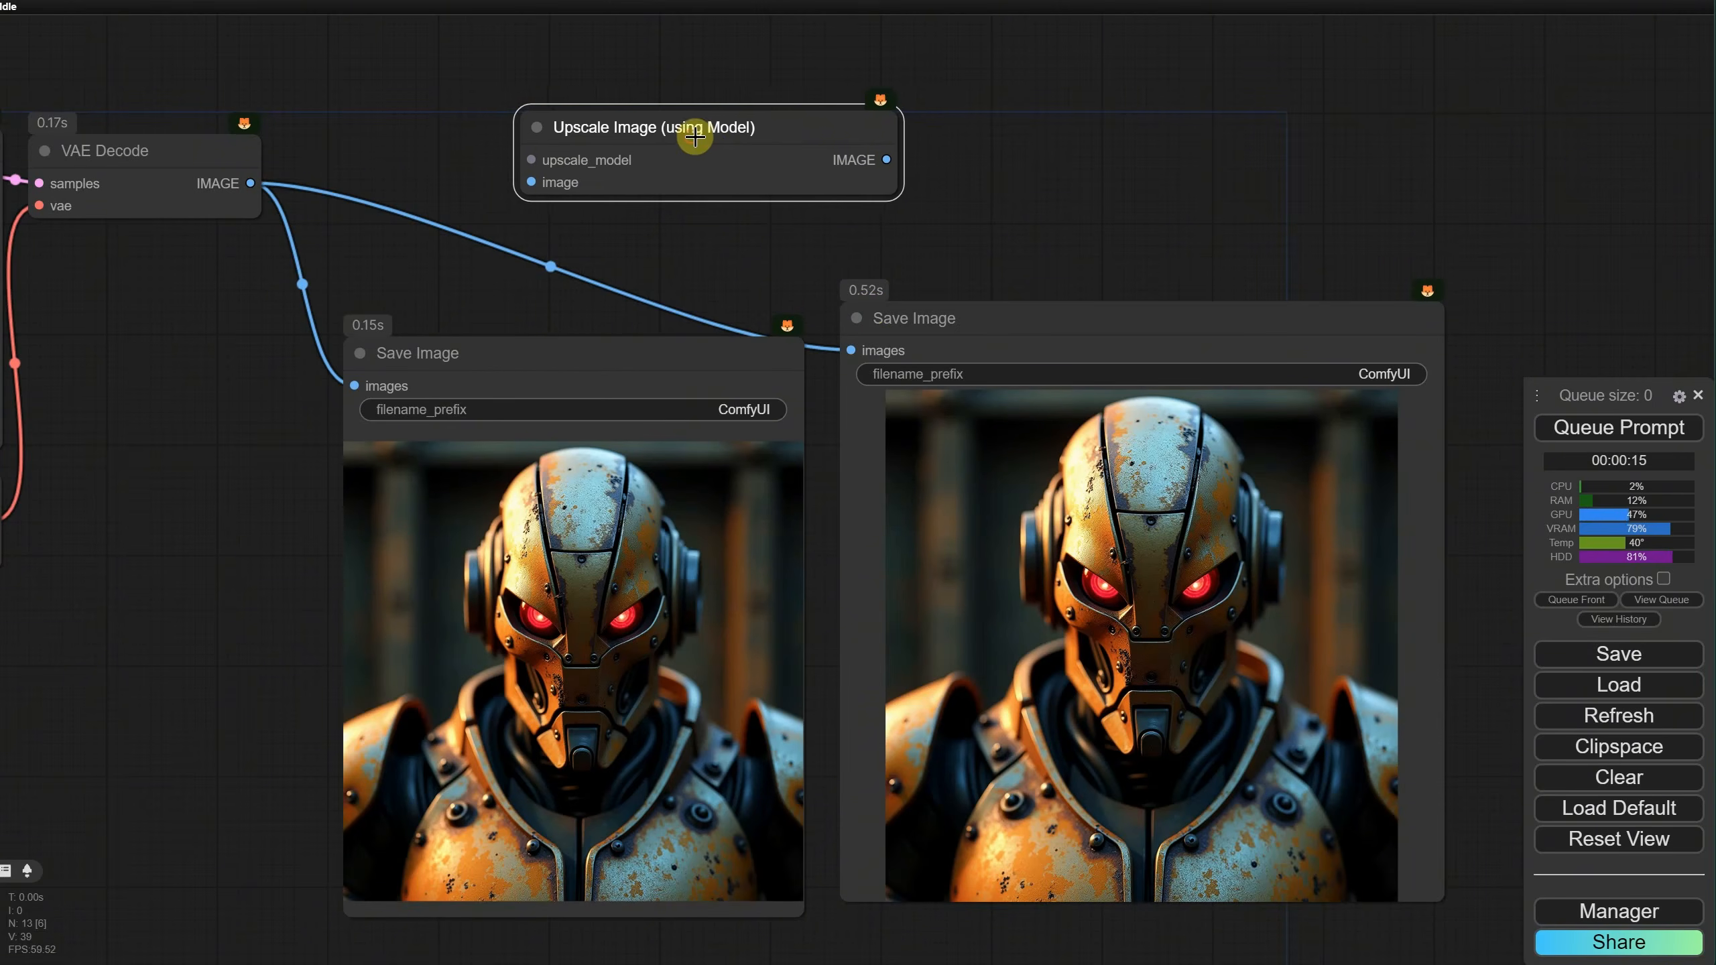
pyautogui.moveTo(703, 138); pyautogui.dragTo(703, 139)
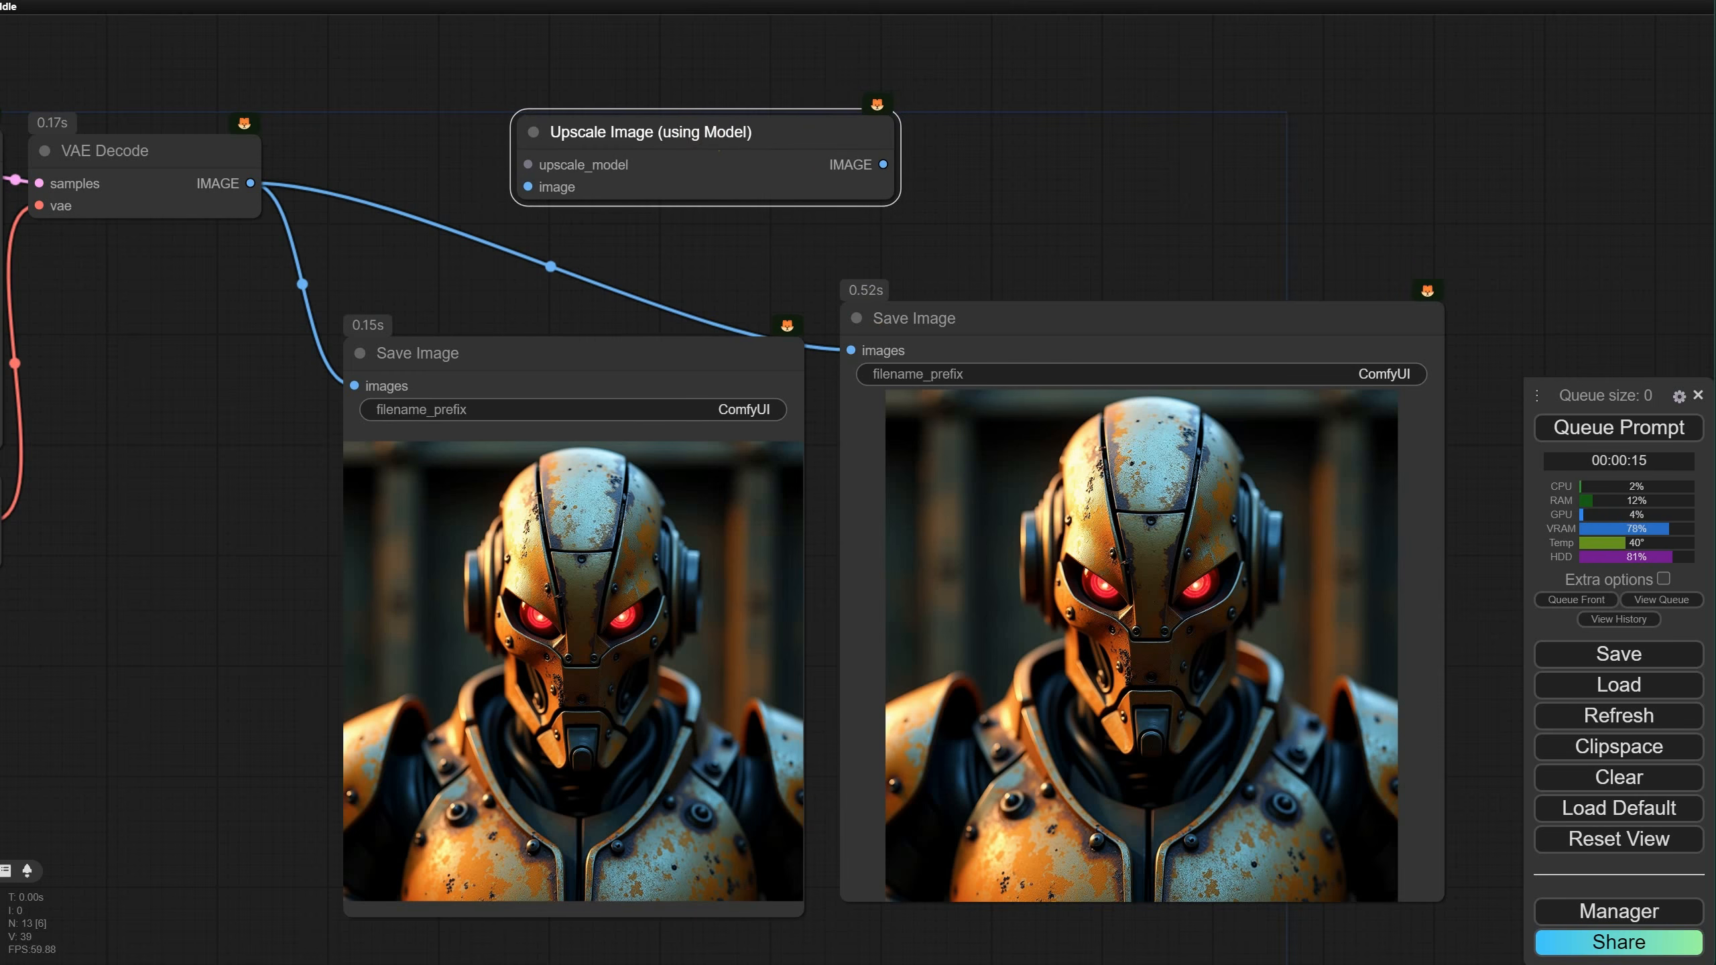
# Step: Add a Load Upscale Model node on the upscale_model input, place it above VAE Decode, and choose 4x_NMKD-Siax_200k.pth
pyautogui.moveTo(433, 134); pyautogui.dragTo(644, 261)
pyautogui.moveTo(735, 291); pyautogui.dragTo(634, 162)
pyautogui.click(652, 256)
pyautogui.moveTo(777, 168); pyautogui.dragTo(467, 103)
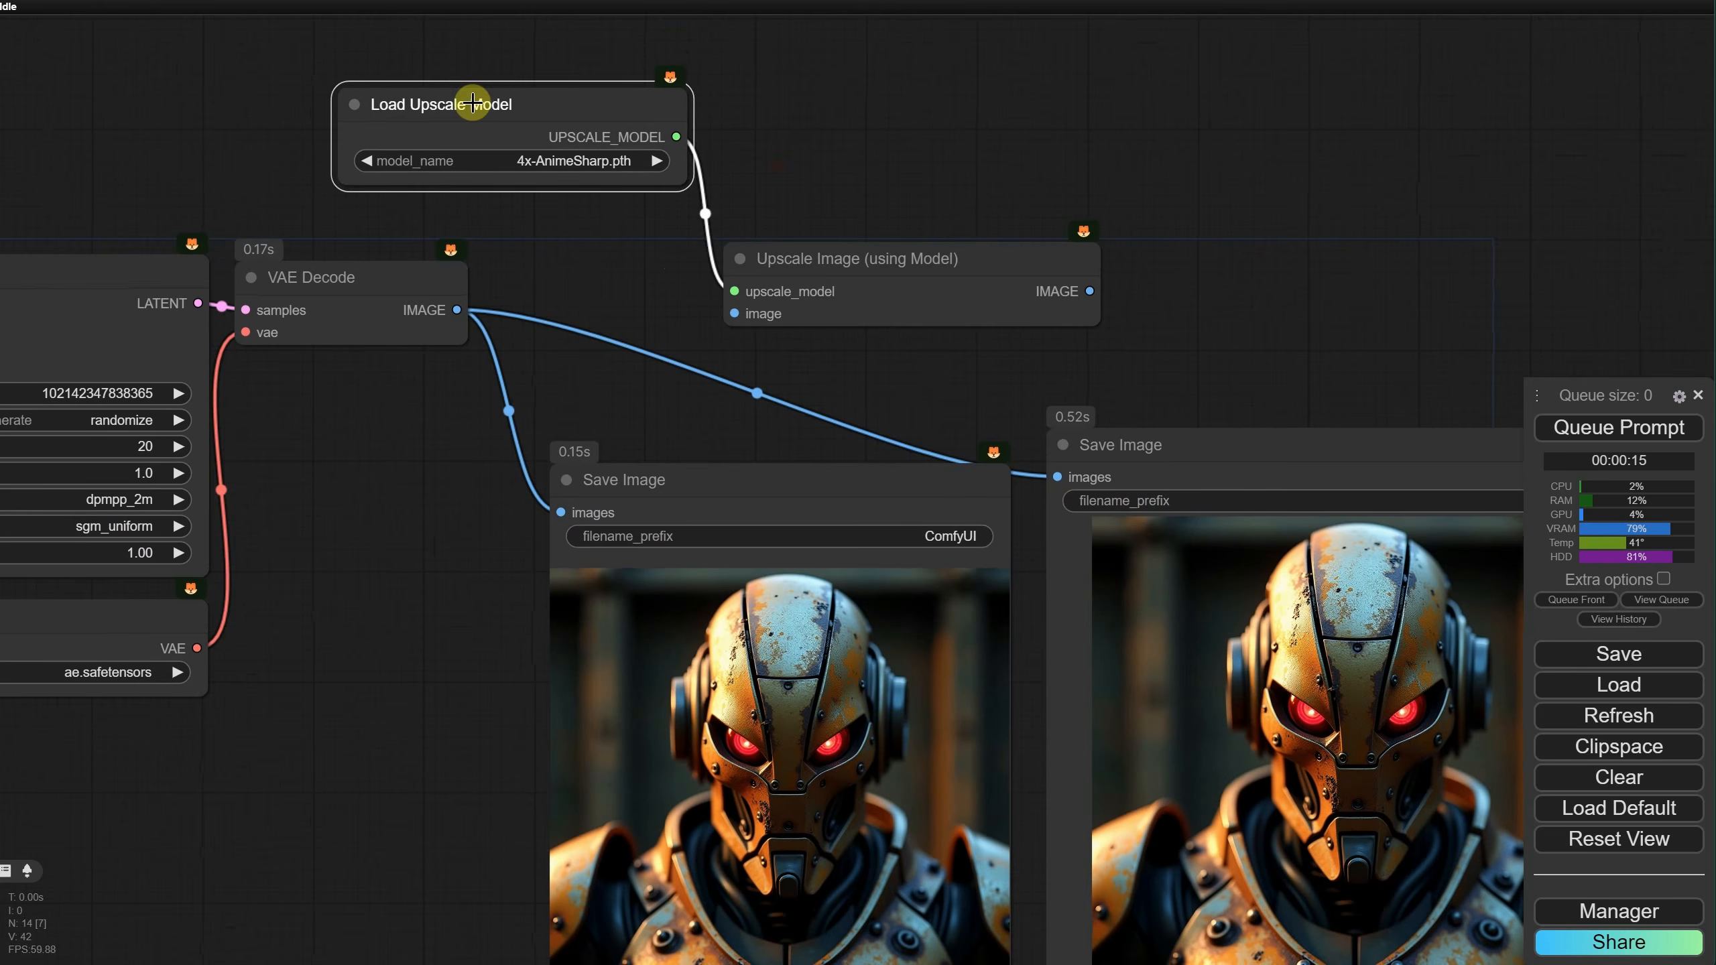
pyautogui.click(539, 163)
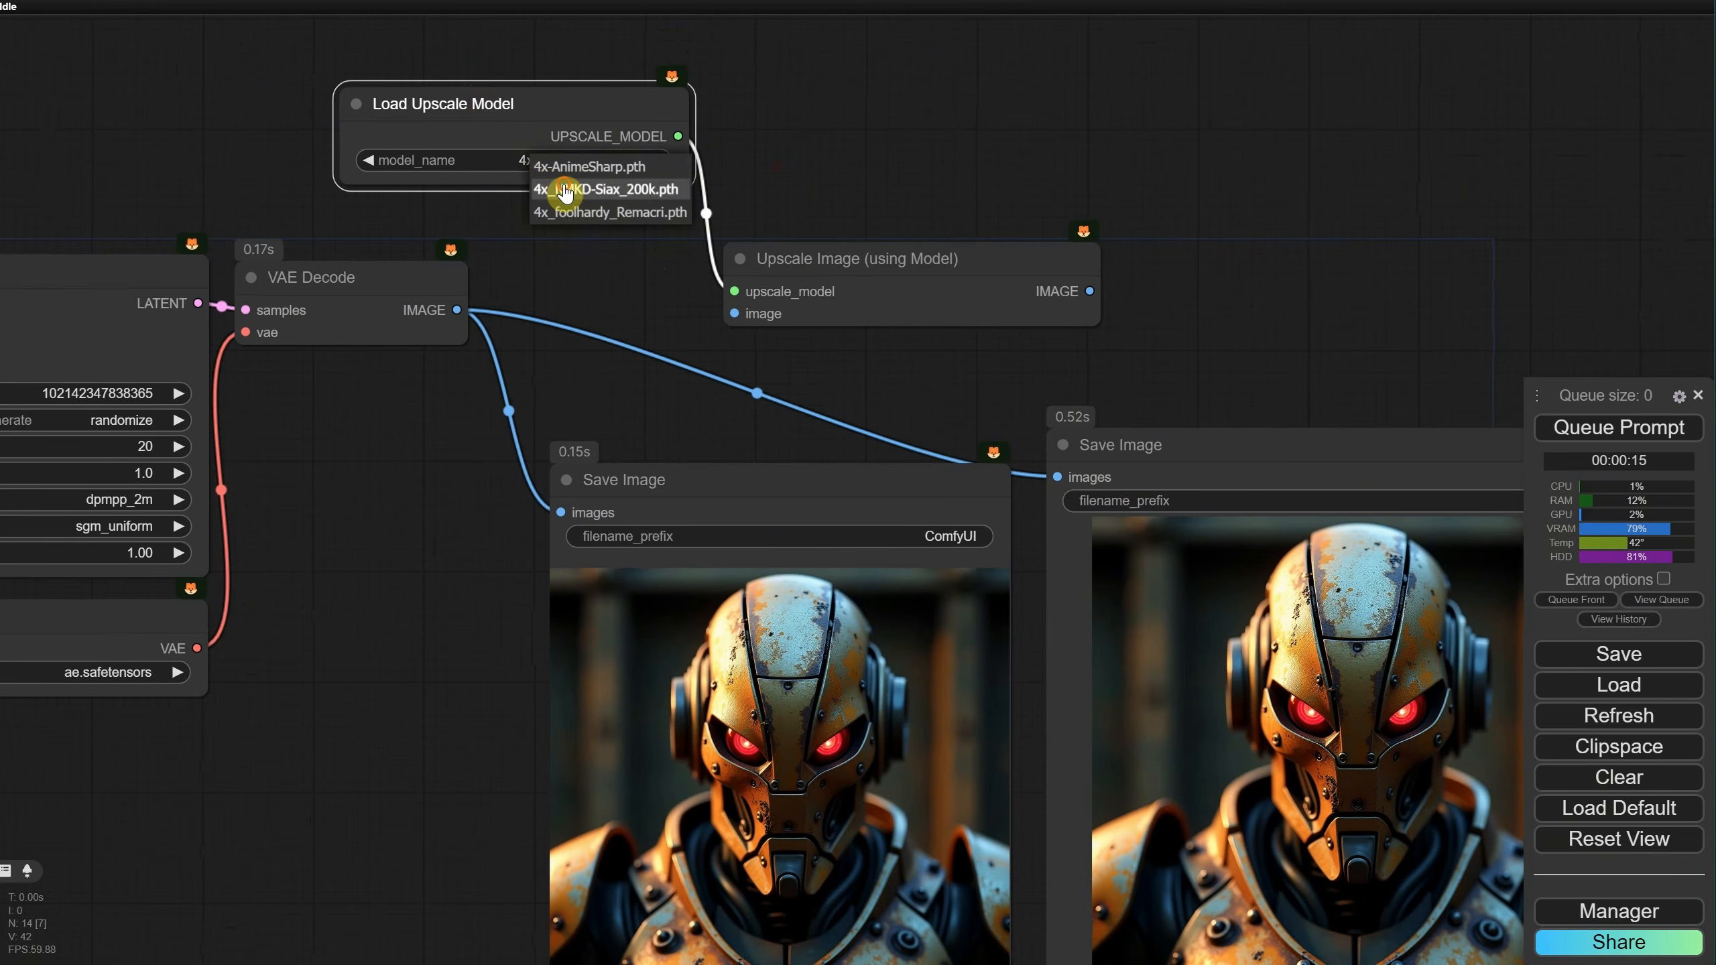
pyautogui.click(565, 183)
pyautogui.moveTo(560, 98); pyautogui.dragTo(561, 124)
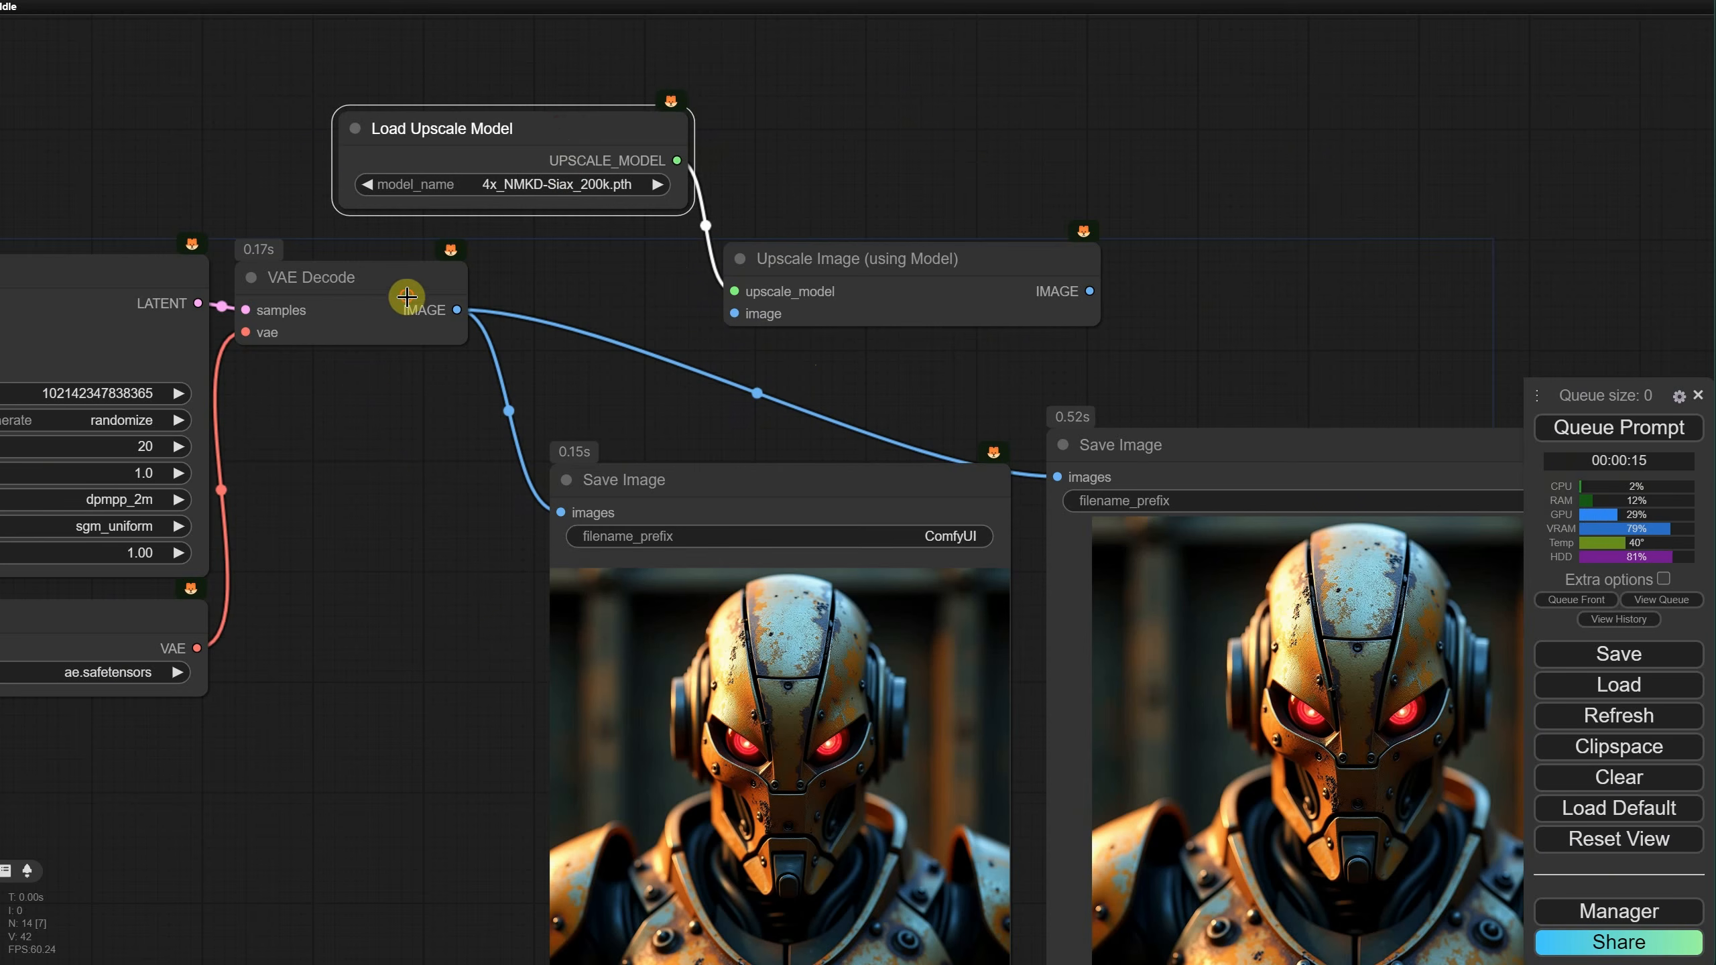
# Step: Route VAE Decode's image through Upscale Image (using Model) into the second Save Image and queue the prompt
pyautogui.moveTo(409, 305); pyautogui.dragTo(738, 314)
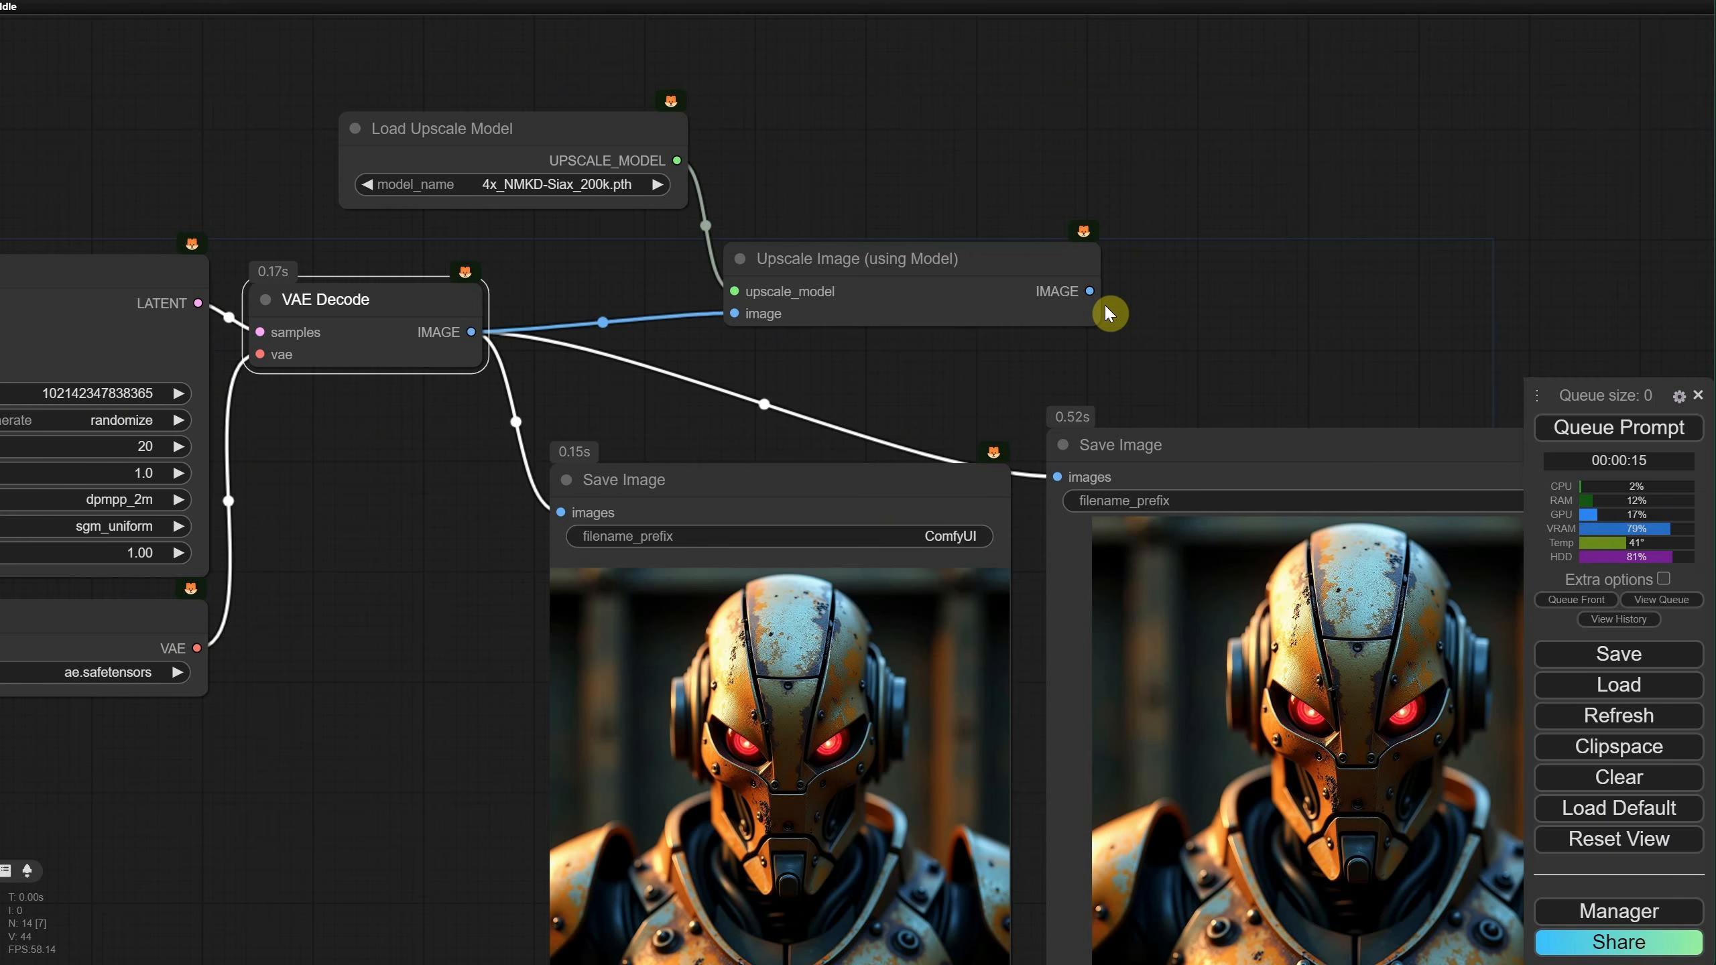
pyautogui.moveTo(1089, 291); pyautogui.dragTo(1126, 458)
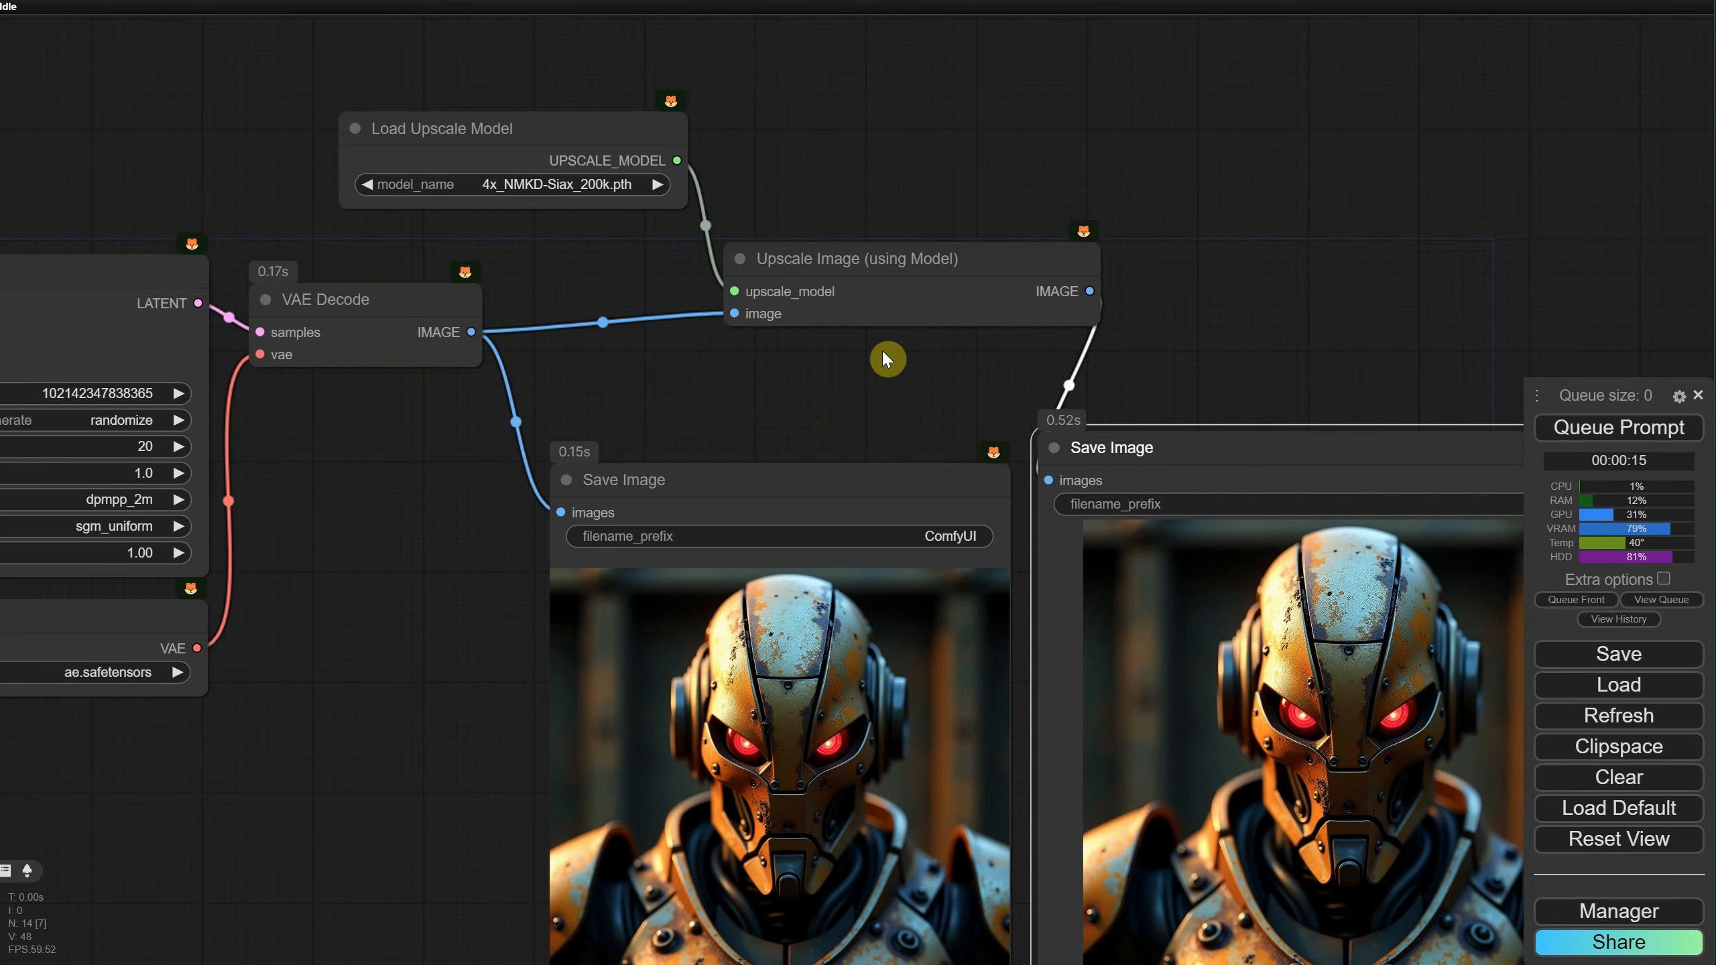
pyautogui.click(1608, 431)
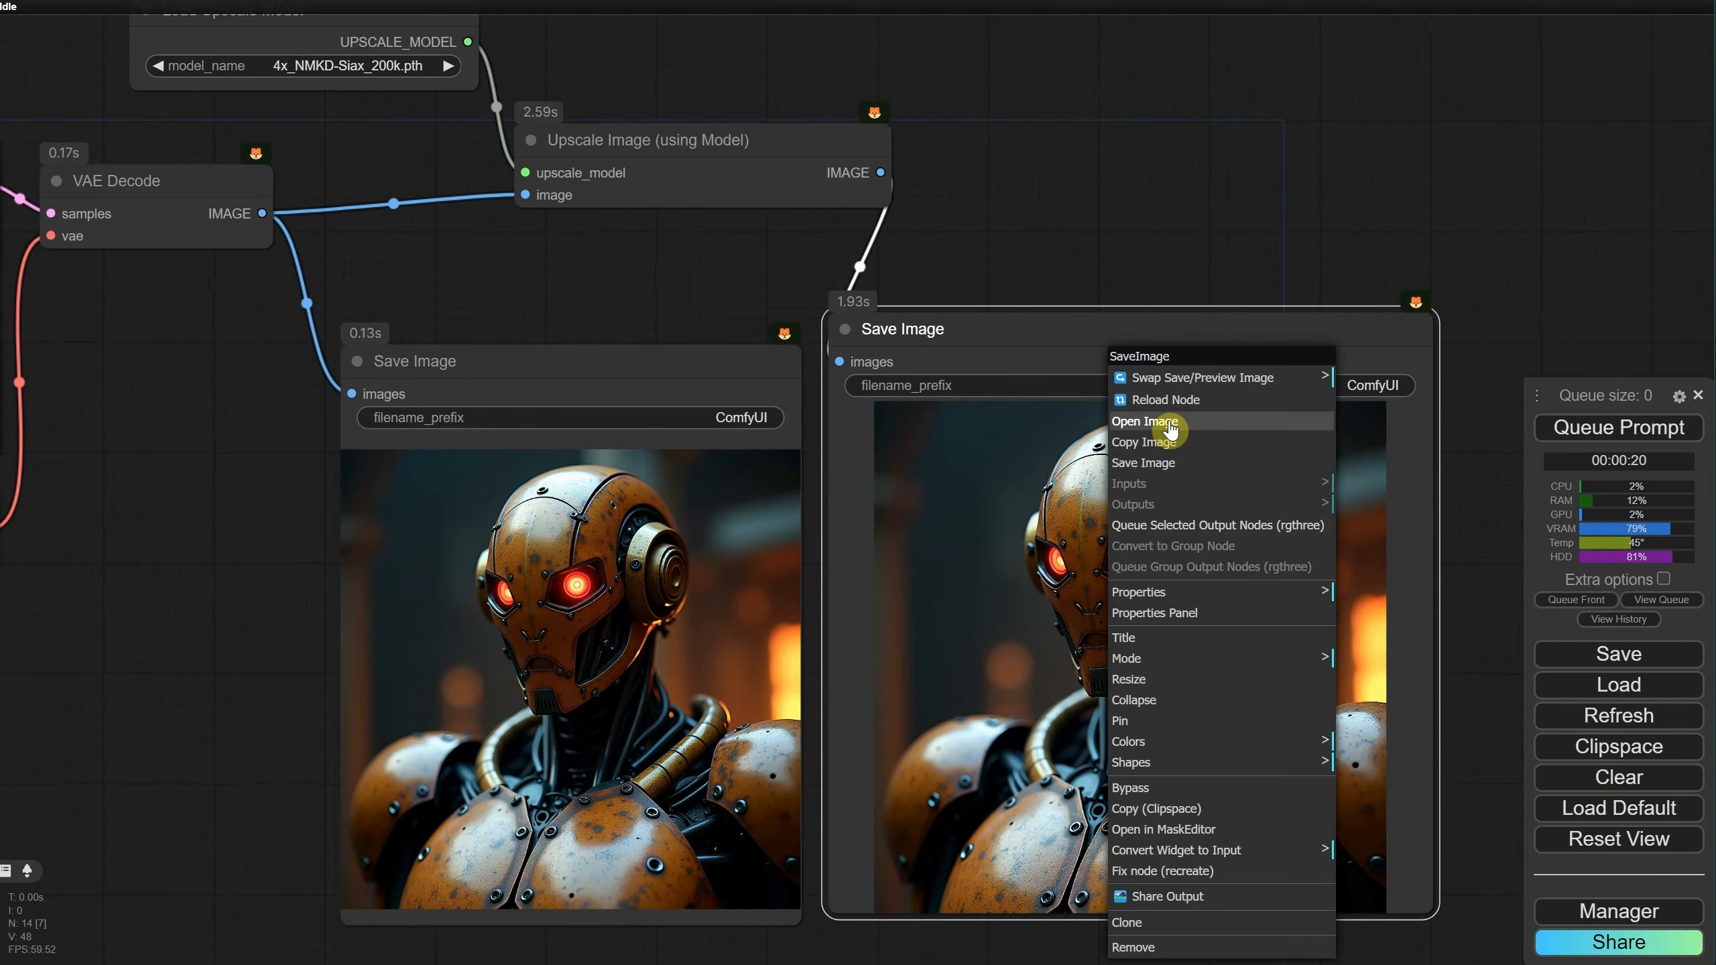
# Step: Open the model-upscaled image in its own window to check its resolution, and close it again
pyautogui.click(1172, 429)
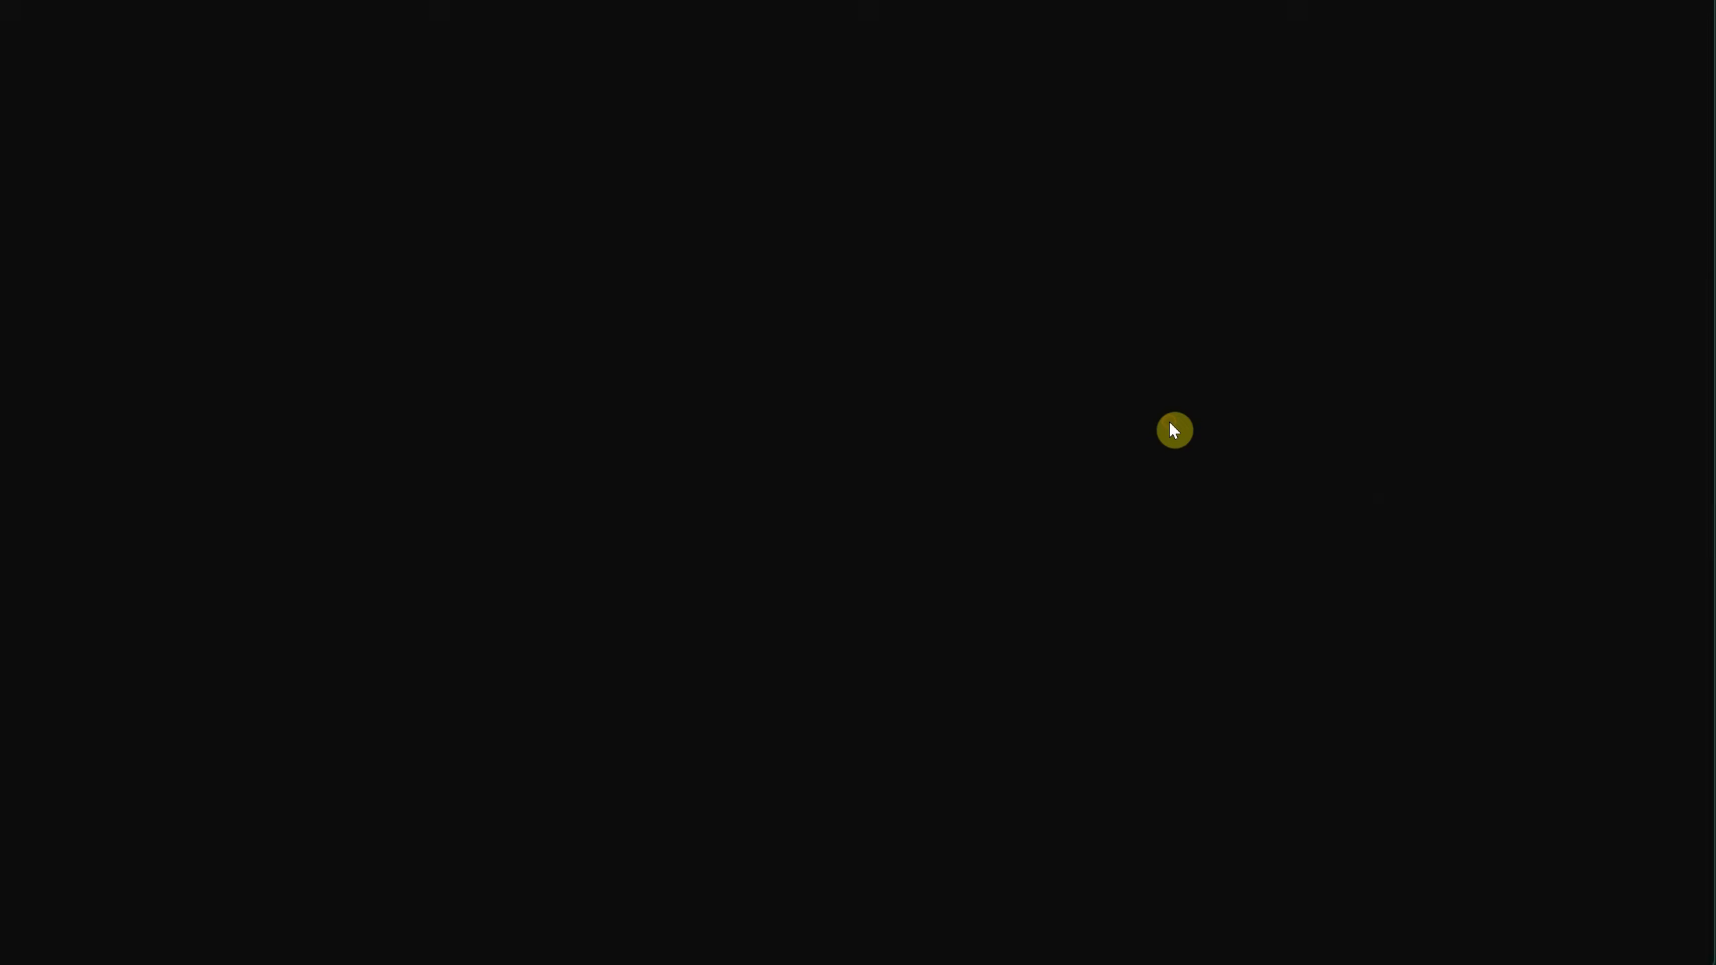
pyautogui.moveTo(828, 0); pyautogui.dragTo(812, 195)
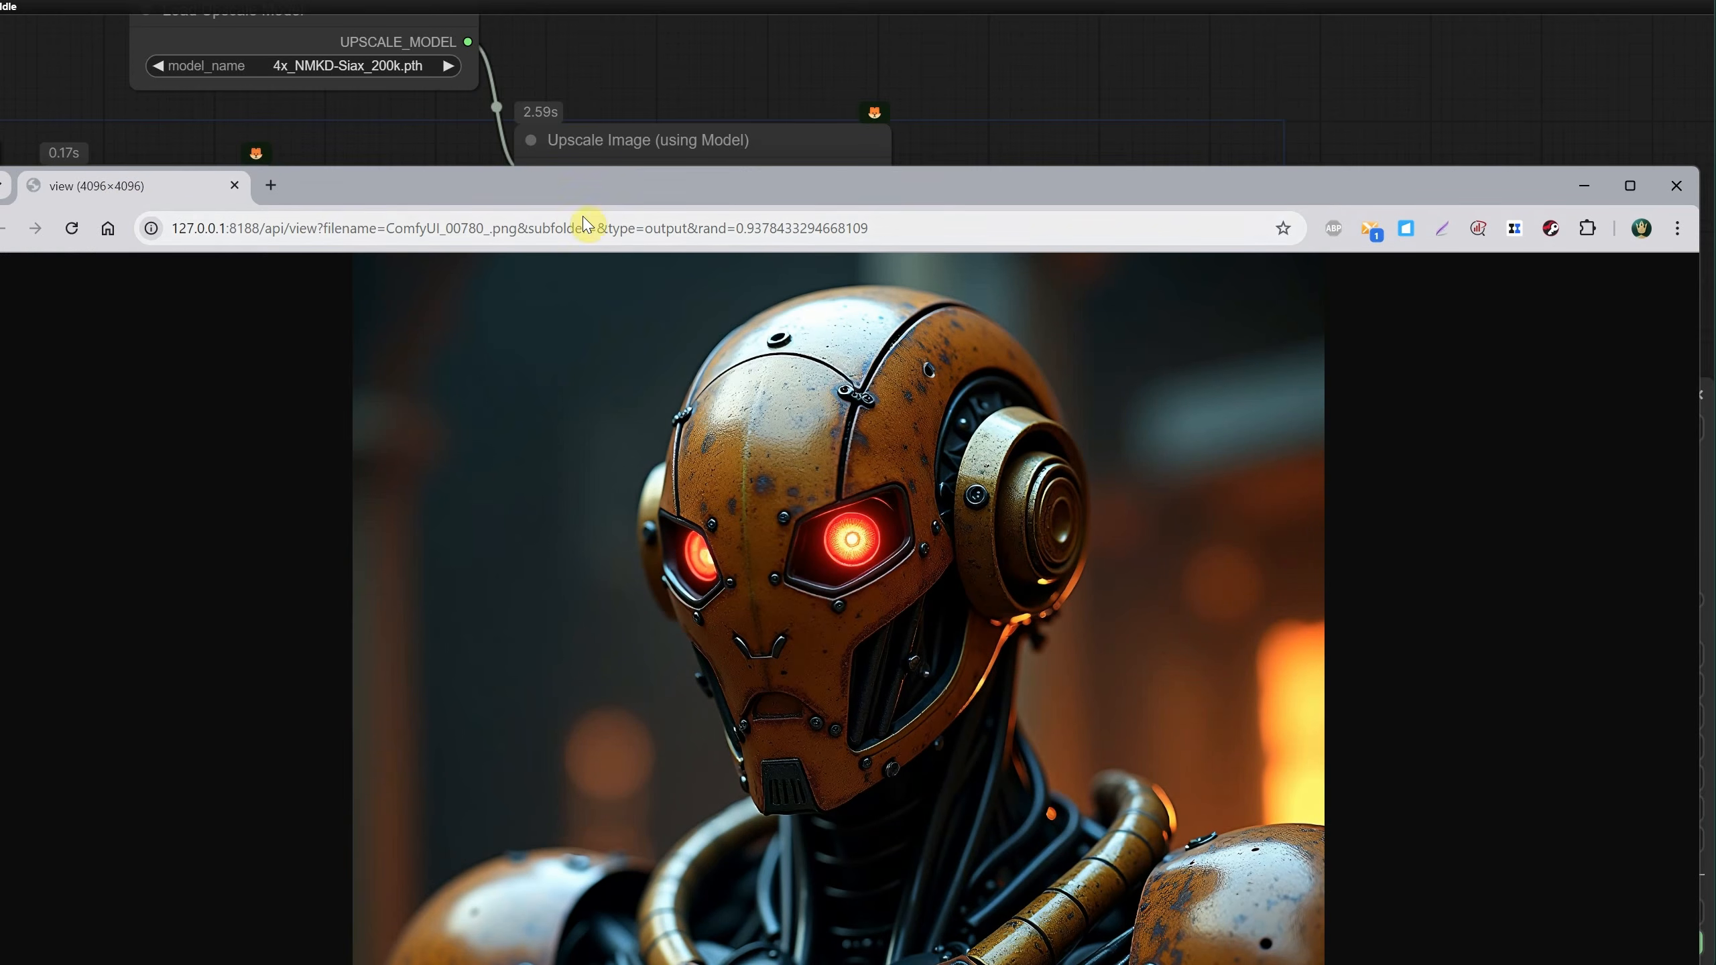
pyautogui.click(1671, 193)
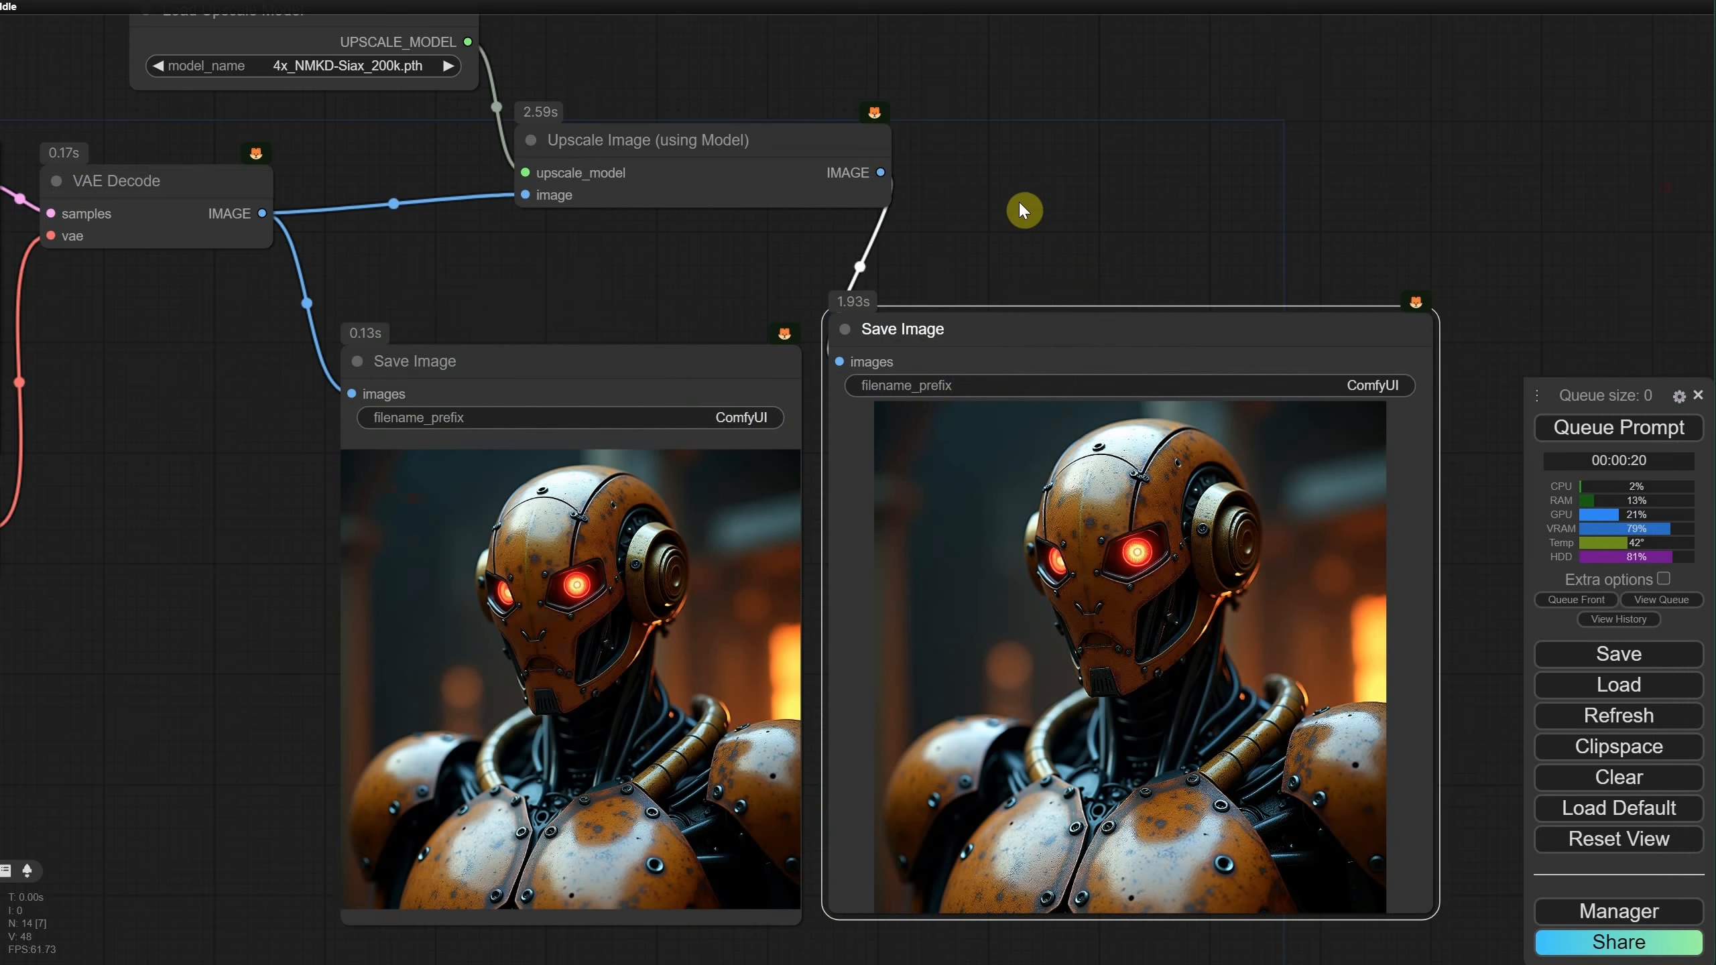
# Step: Add an Upscale Image By node next to Upscale Image (using Model)
pyautogui.moveTo(966, 179); pyautogui.dragTo(943, 222)
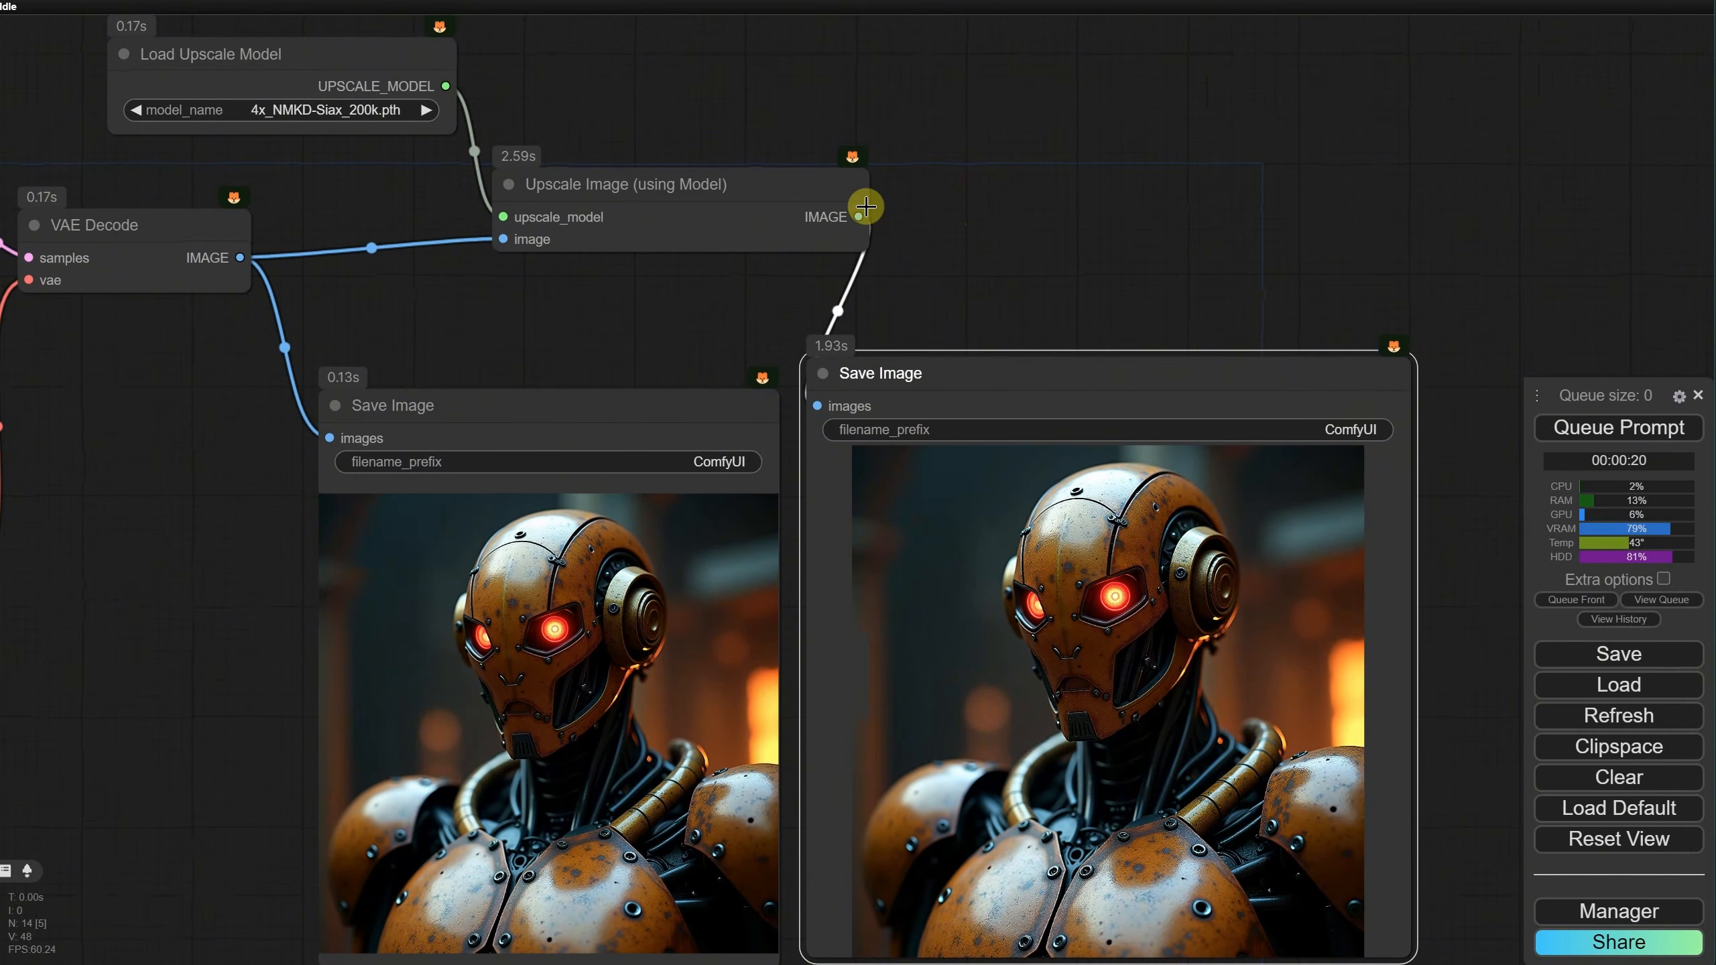
pyautogui.doubleClick(944, 214)
pyautogui.write('ups')
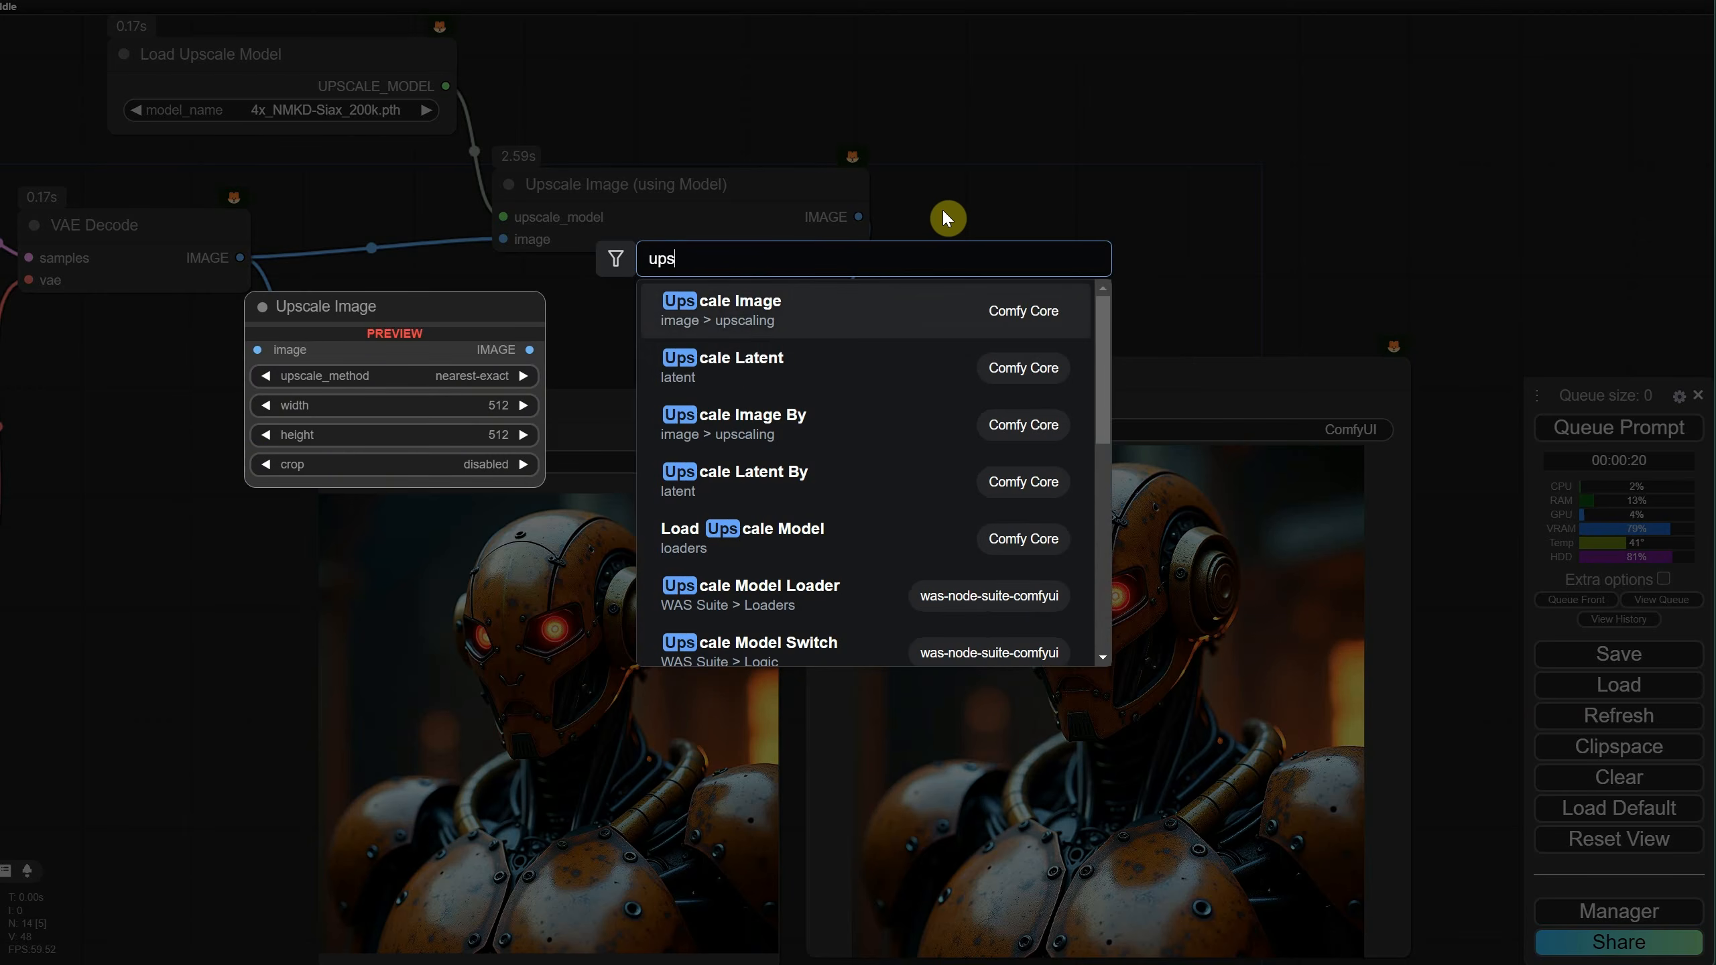
pyautogui.click(807, 433)
# Step: Set Upscale Image By's upscale_method to lanczos and scale_by to 0.5, and move the node up above Save Image
pyautogui.click(1095, 251)
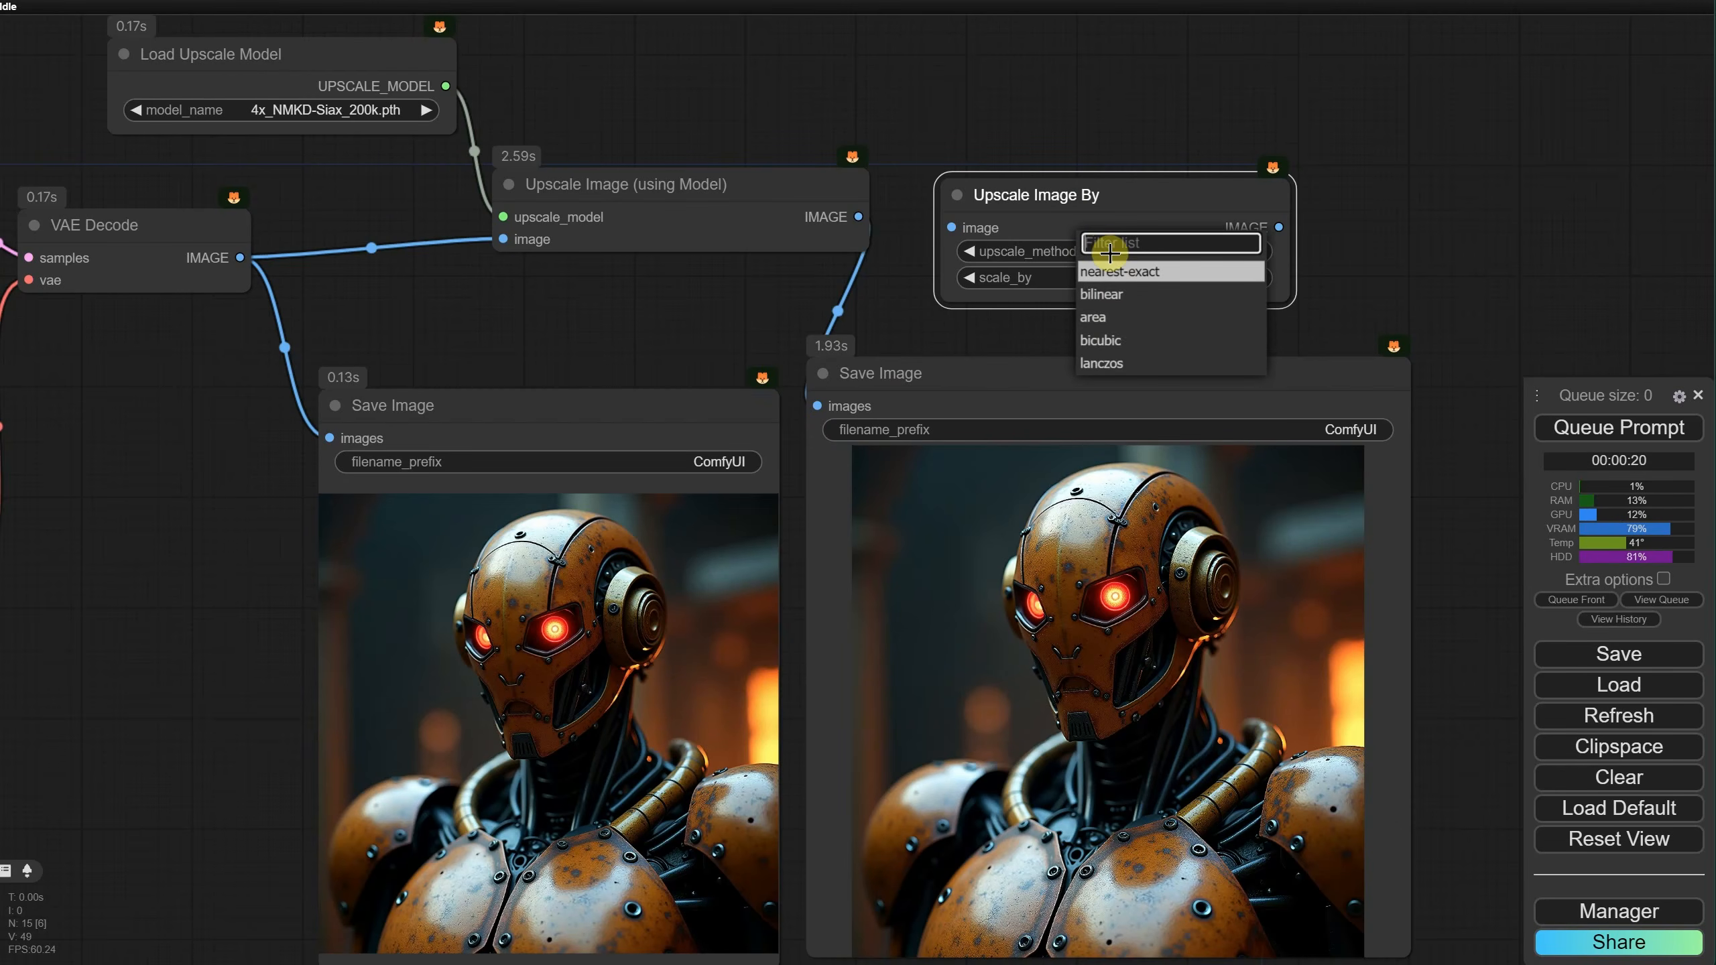
pyautogui.click(1117, 363)
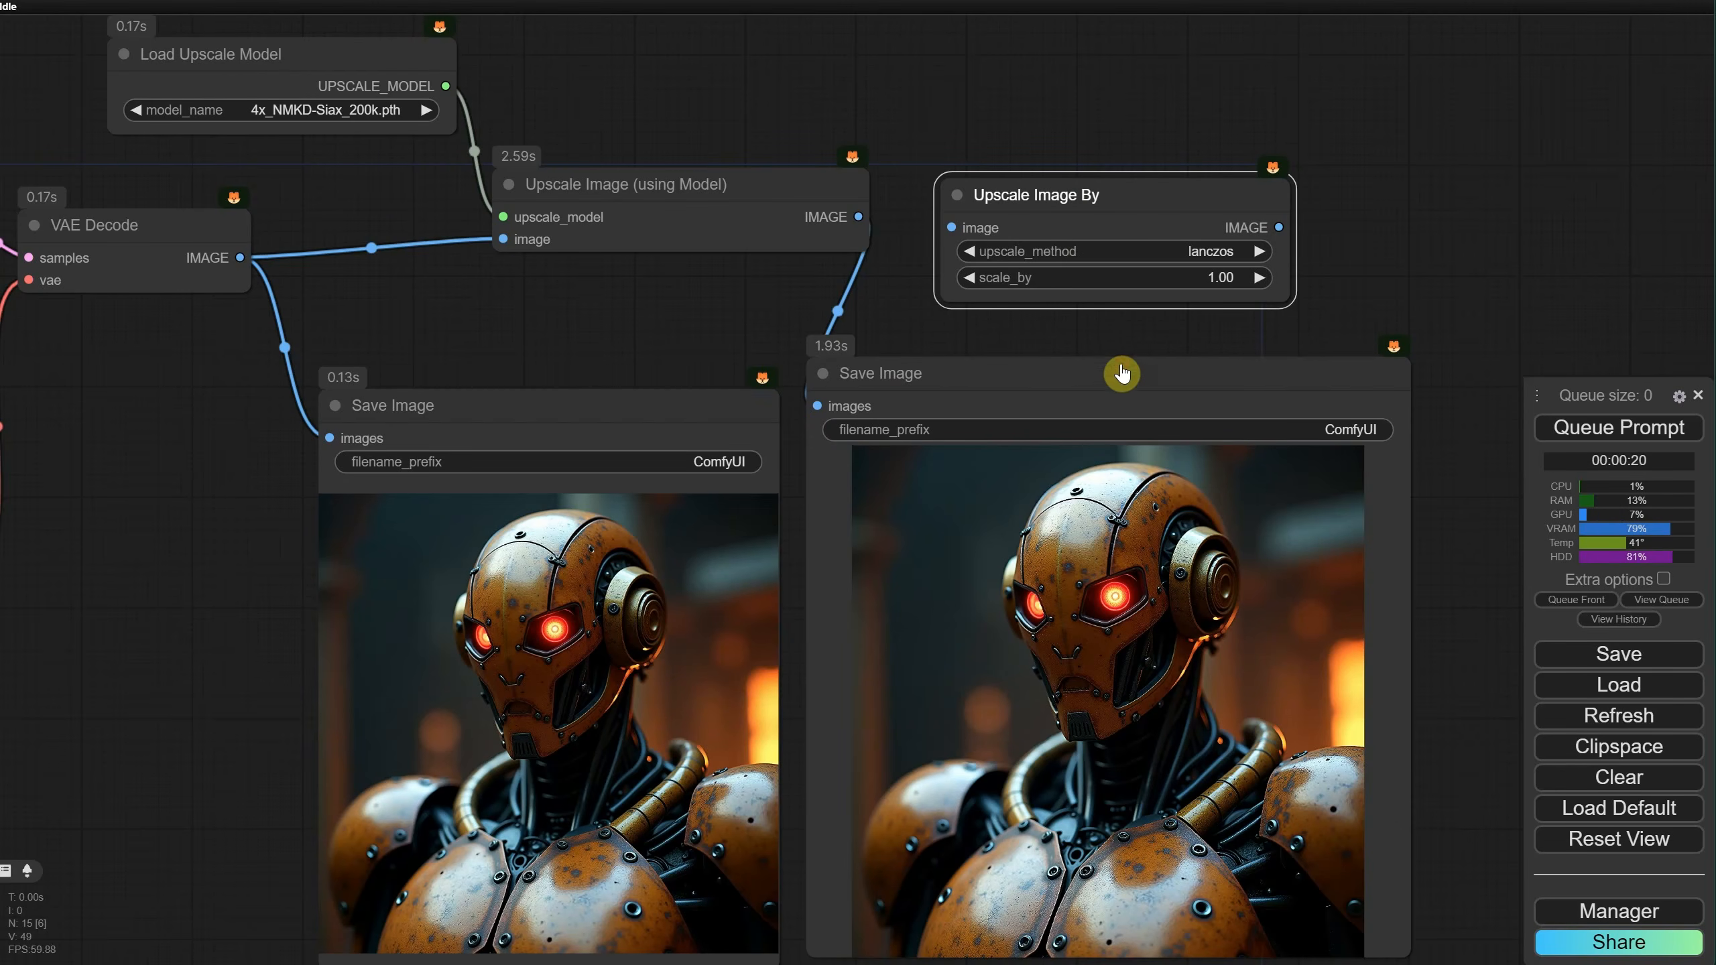
pyautogui.click(1217, 280)
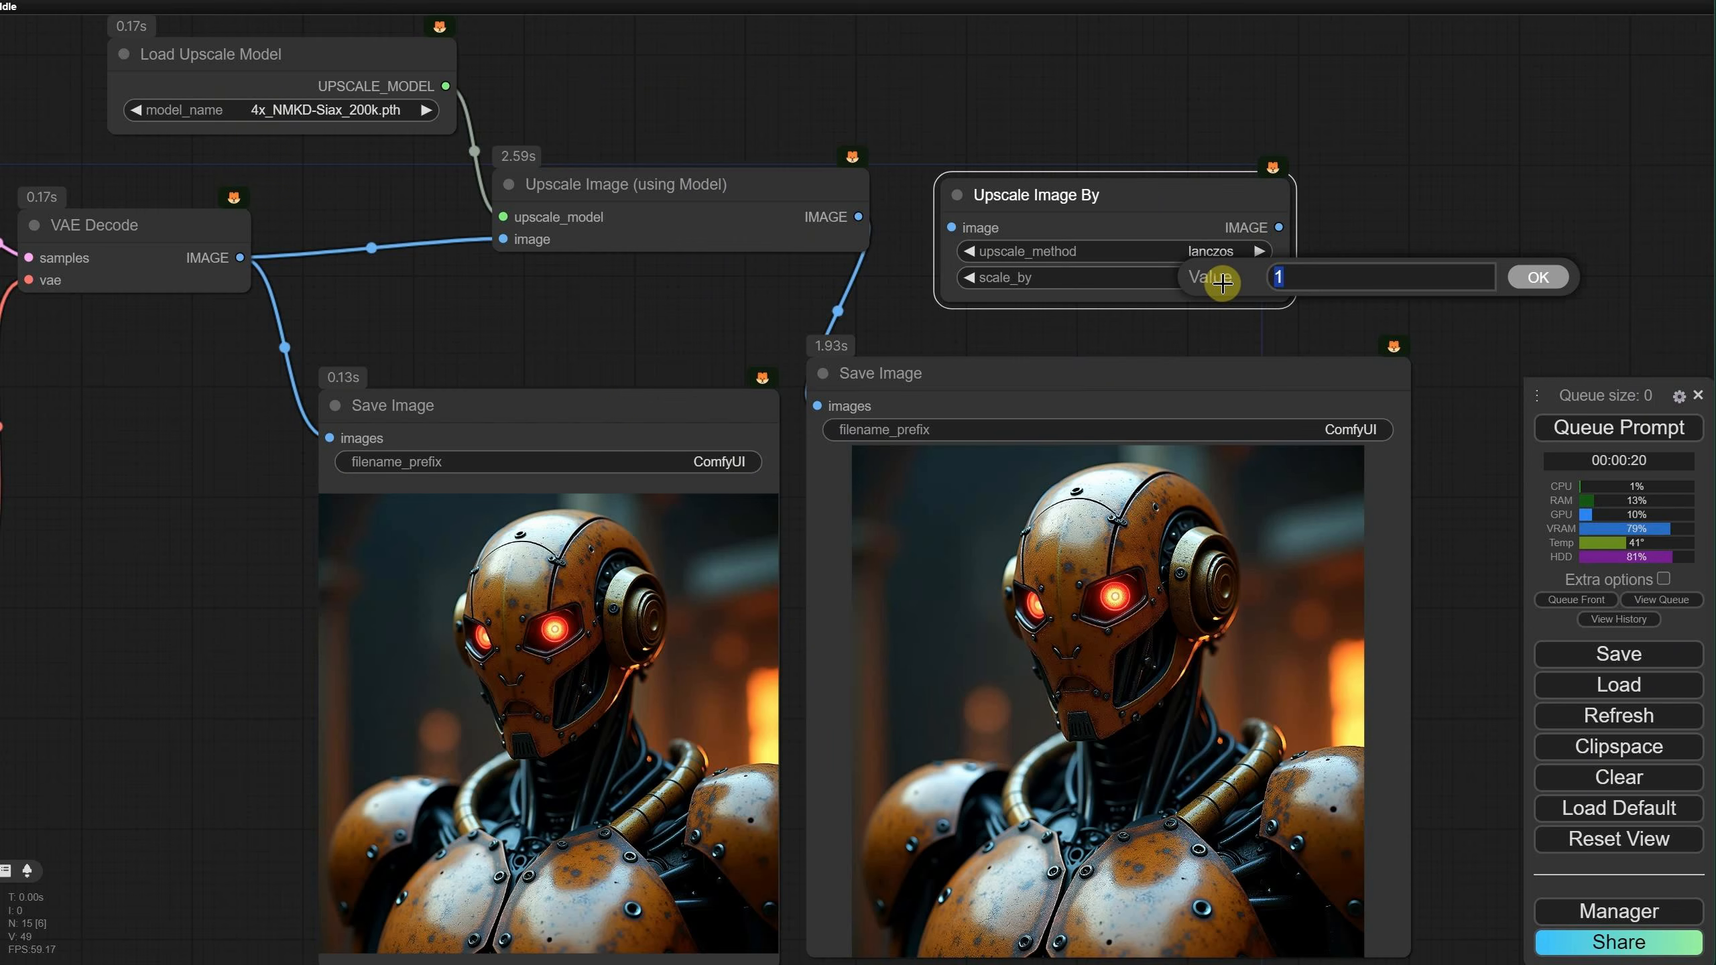
pyautogui.write('0.5')
pyautogui.press('Return')
pyautogui.moveTo(1103, 184); pyautogui.dragTo(1084, 140)
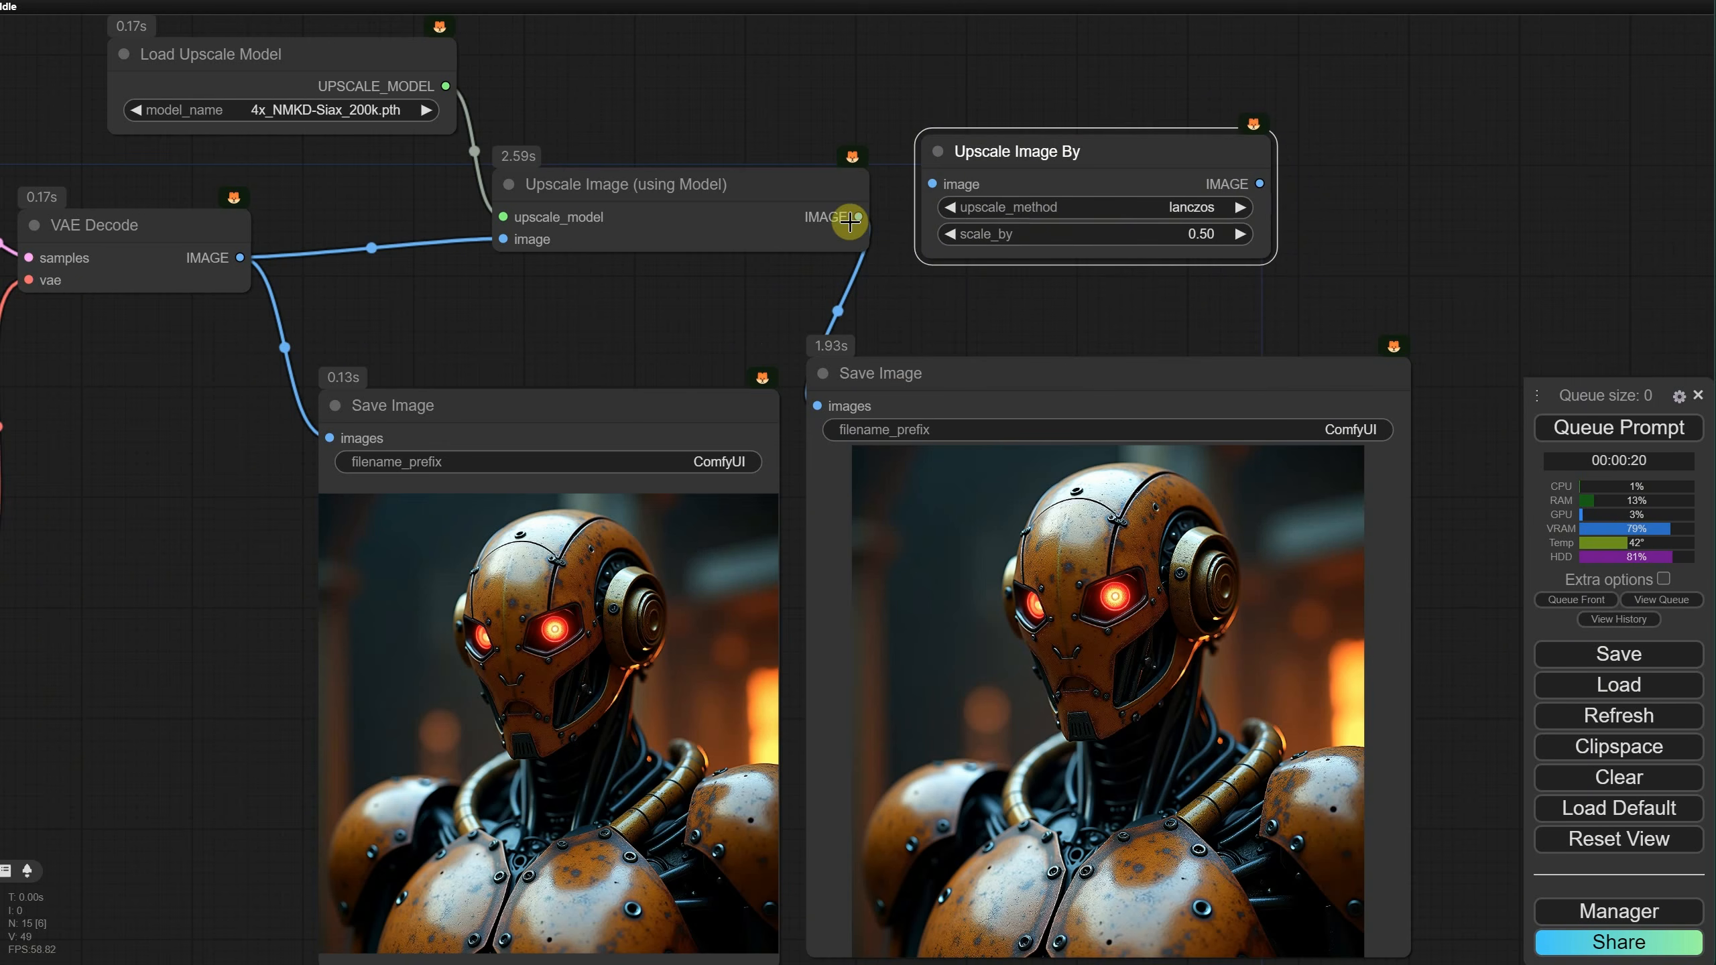
# Step: Link the model upscaler's image to Upscale Image By and its output to the second Save Image
pyautogui.moveTo(849, 222); pyautogui.dragTo(927, 182)
pyautogui.moveTo(1258, 185); pyautogui.dragTo(1386, 235)
pyautogui.scroll(-6, 1083, 321)
pyautogui.moveTo(727, 362); pyautogui.dragTo(712, 319)
pyautogui.scroll(3, 894, 357)
pyautogui.moveTo(1025, 334); pyautogui.dragTo(884, 454)
# Step: Tidy the upscaling branch by aligning its three upscale nodes and moving the second Save Image closer to them
pyautogui.moveTo(429, 242); pyautogui.dragTo(432, 255)
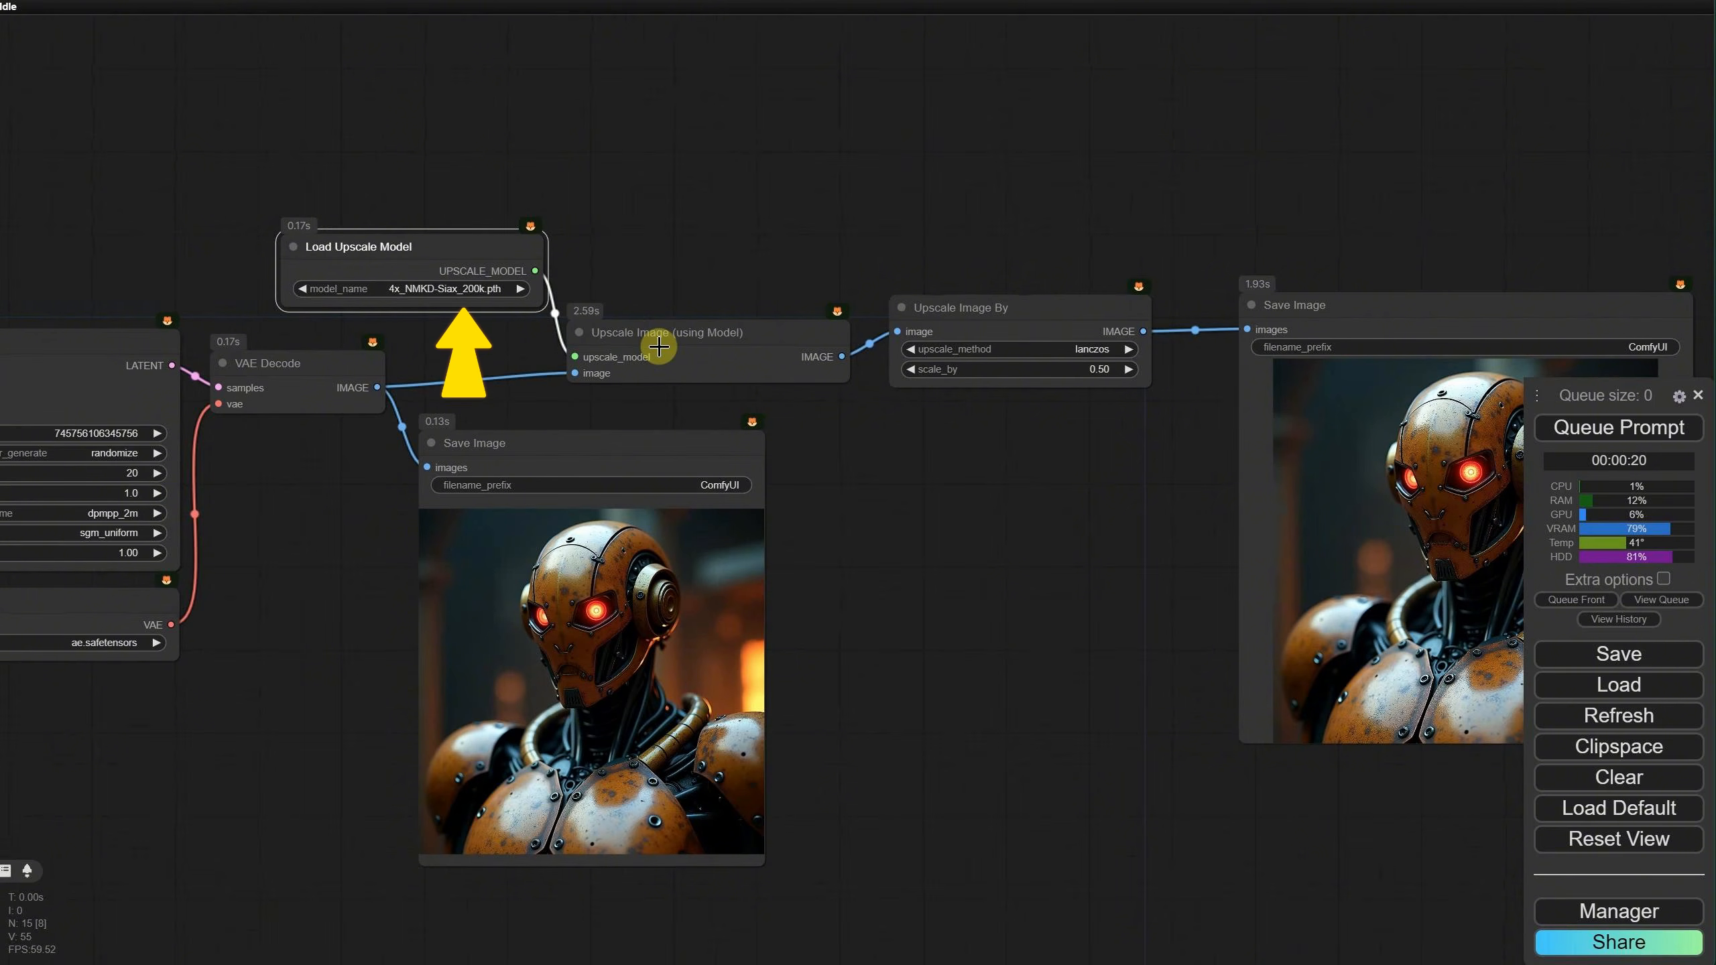
pyautogui.moveTo(659, 347); pyautogui.dragTo(661, 339)
pyautogui.moveTo(961, 319); pyautogui.dragTo(950, 329)
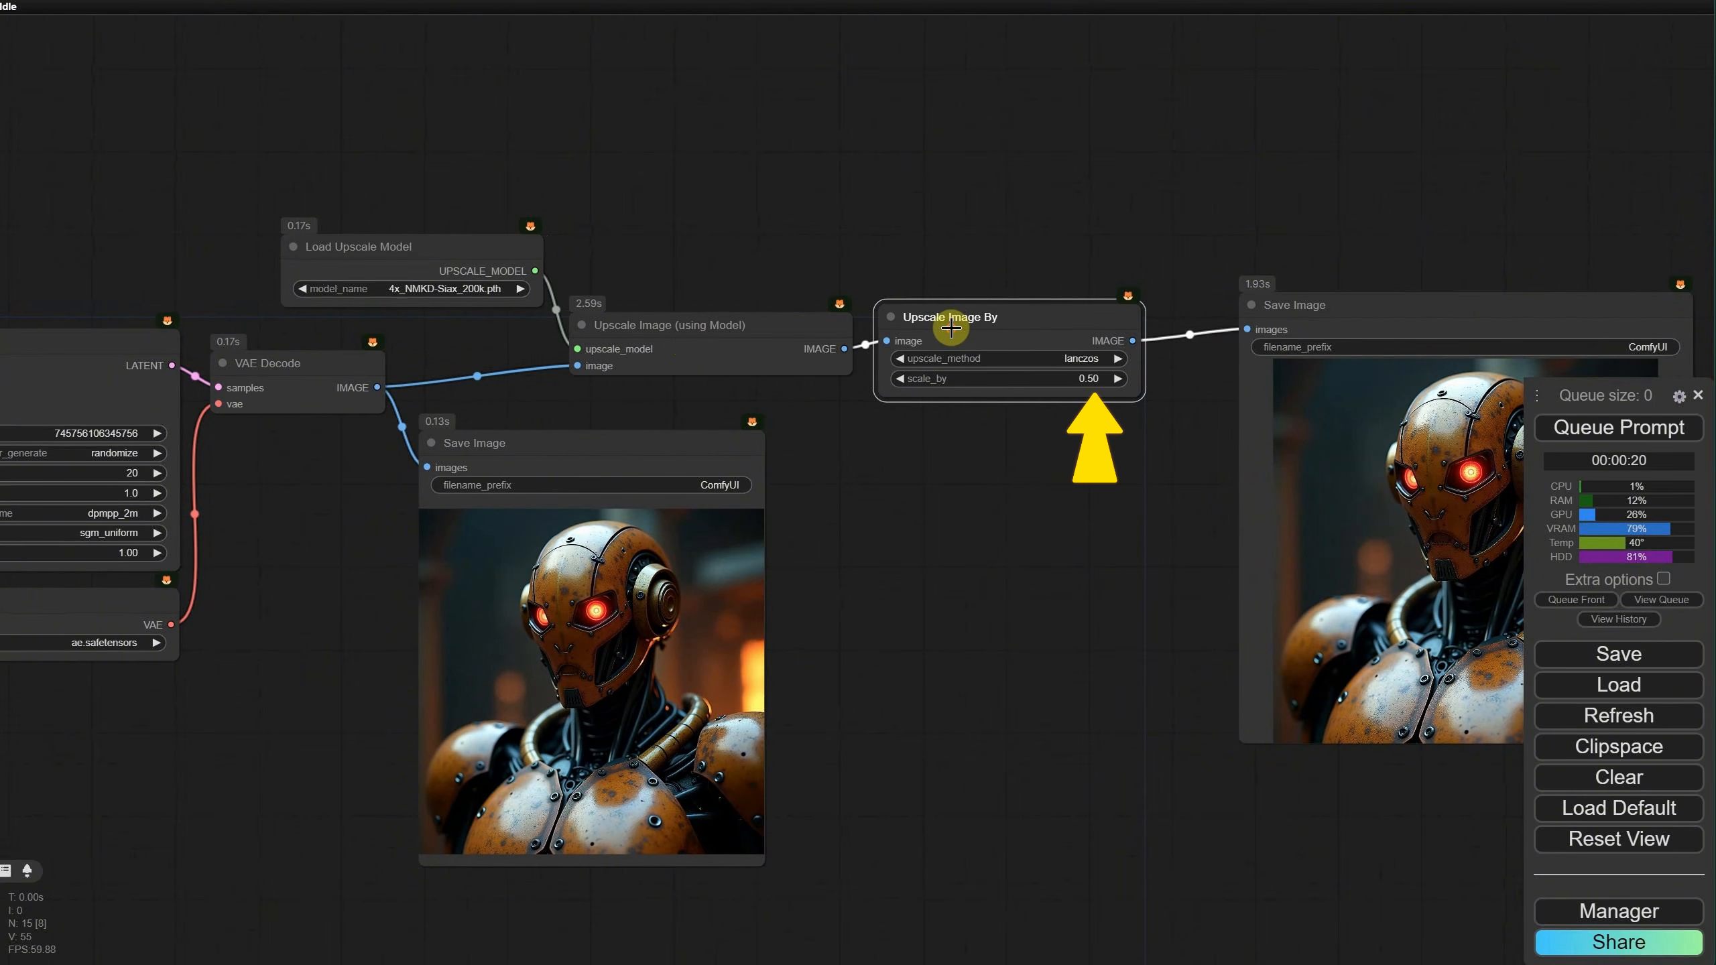
pyautogui.moveTo(1306, 312); pyautogui.dragTo(1229, 330)
# Step: Color the Load Upscale Model, Upscale Image (using Model) and Upscale Image By nodes yellow
pyautogui.rightClick(448, 242)
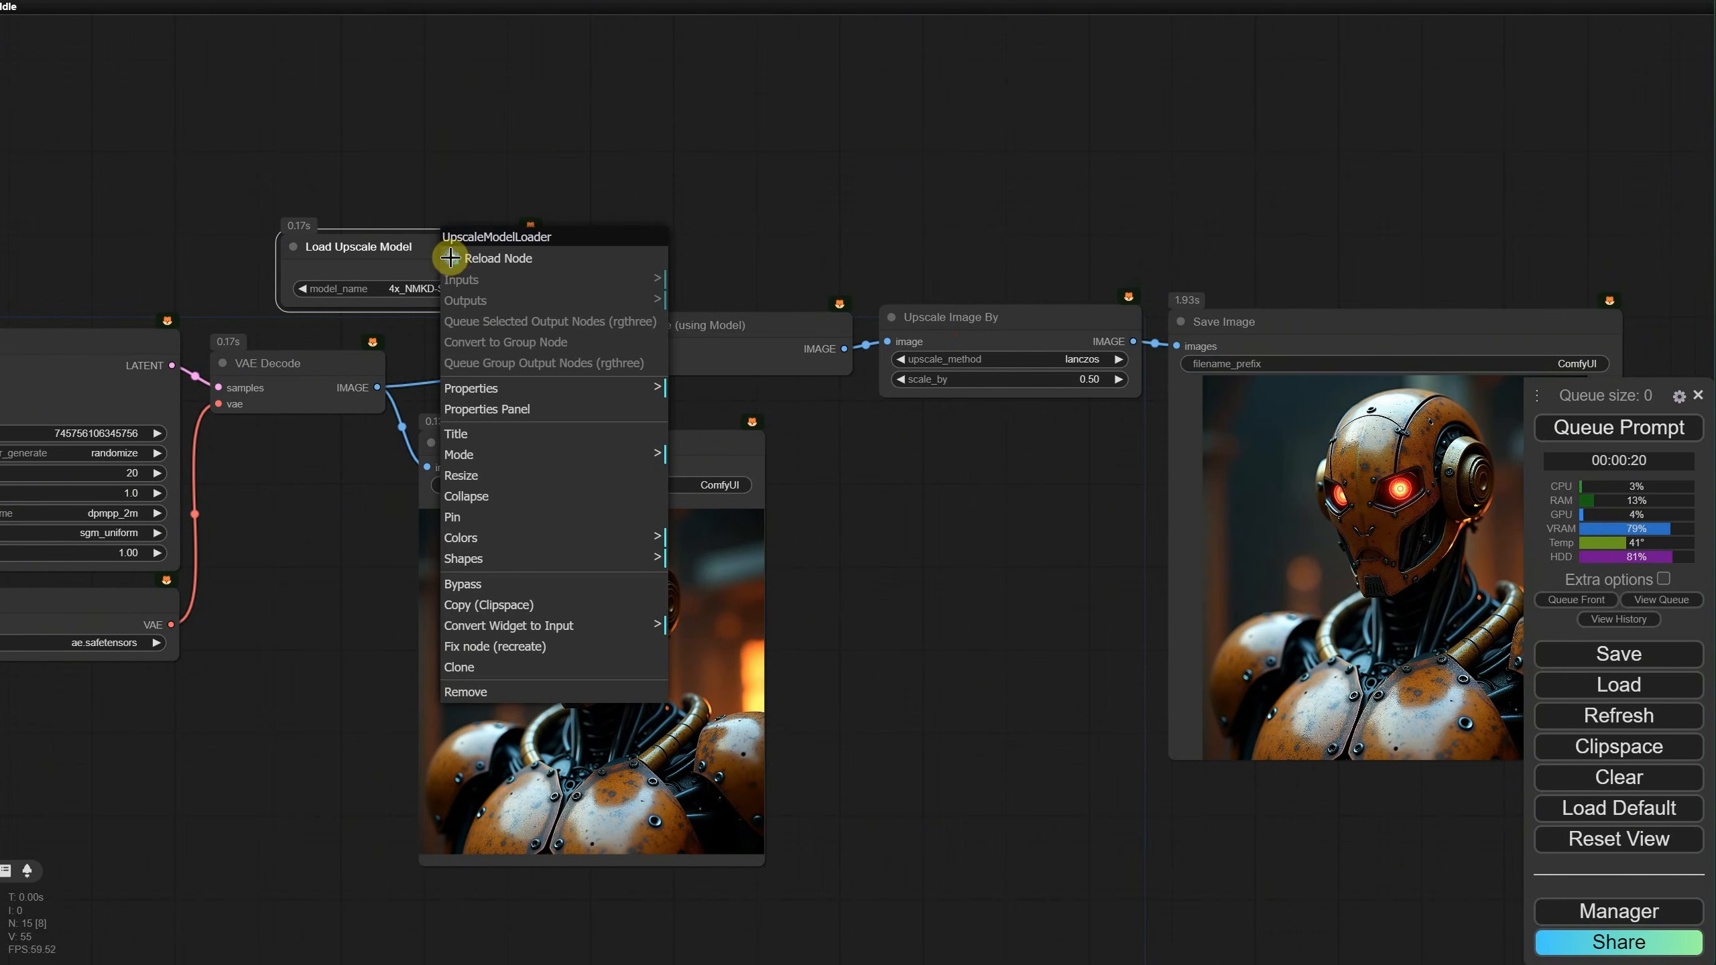
pyautogui.click(611, 538)
pyautogui.click(720, 706)
pyautogui.rightClick(716, 323)
pyautogui.click(848, 637)
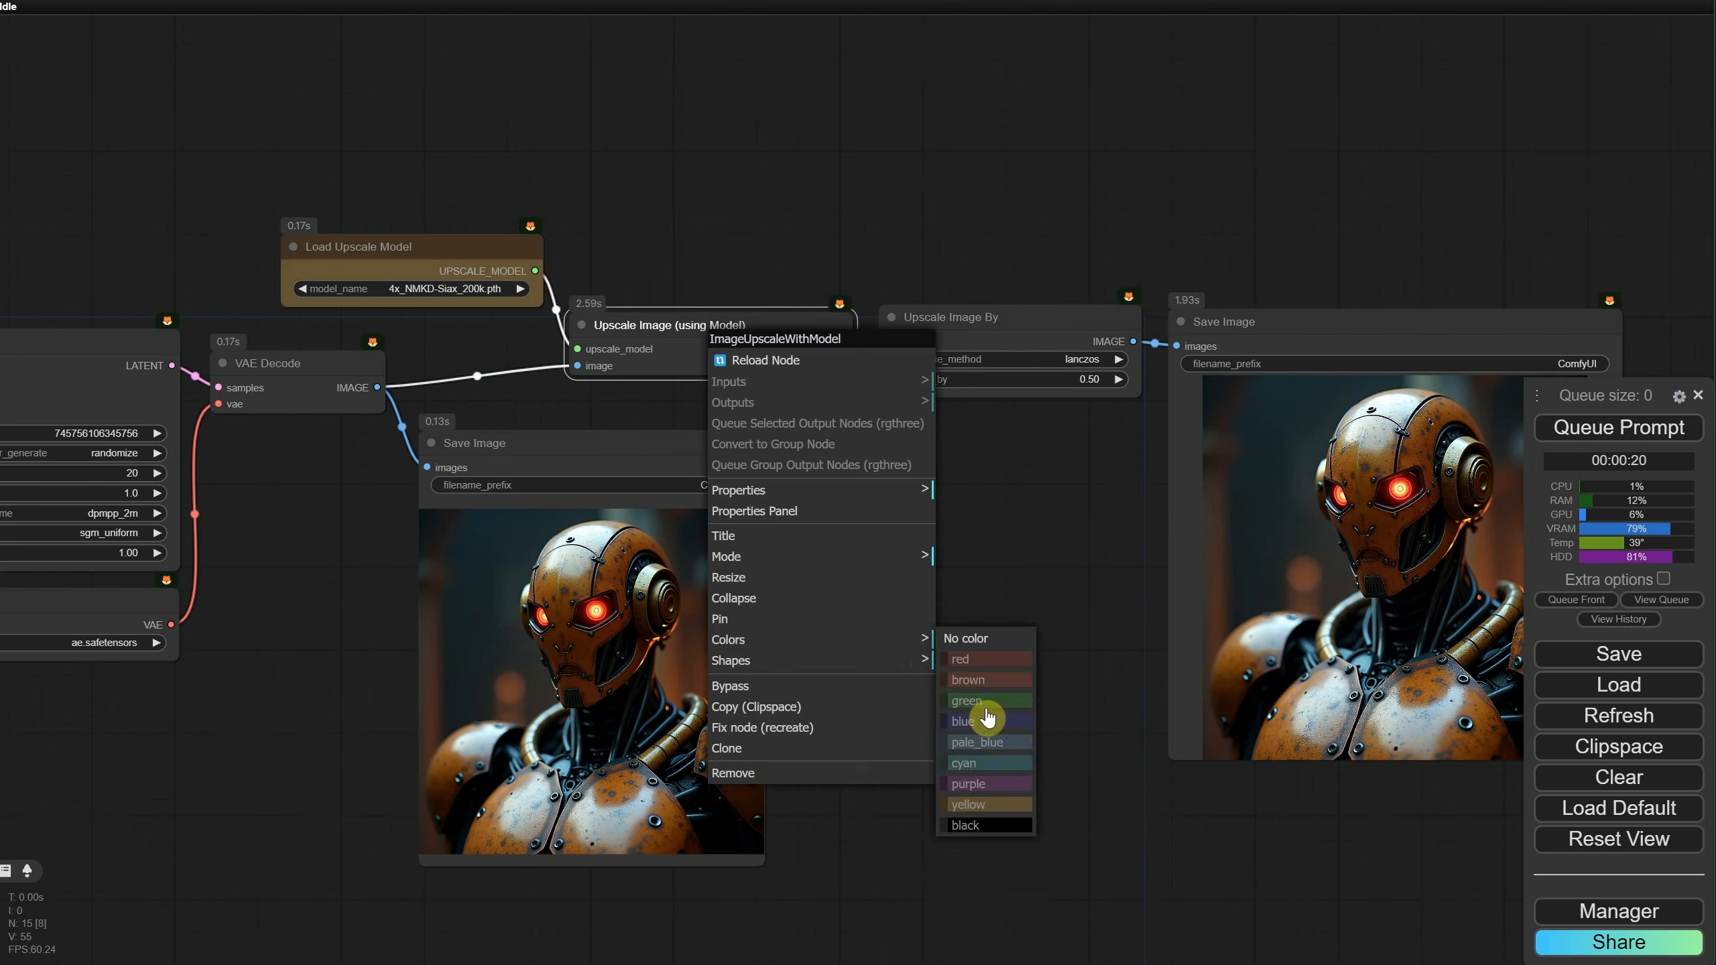
pyautogui.click(989, 797)
pyautogui.rightClick(988, 323)
pyautogui.click(1115, 619)
pyautogui.click(1264, 774)
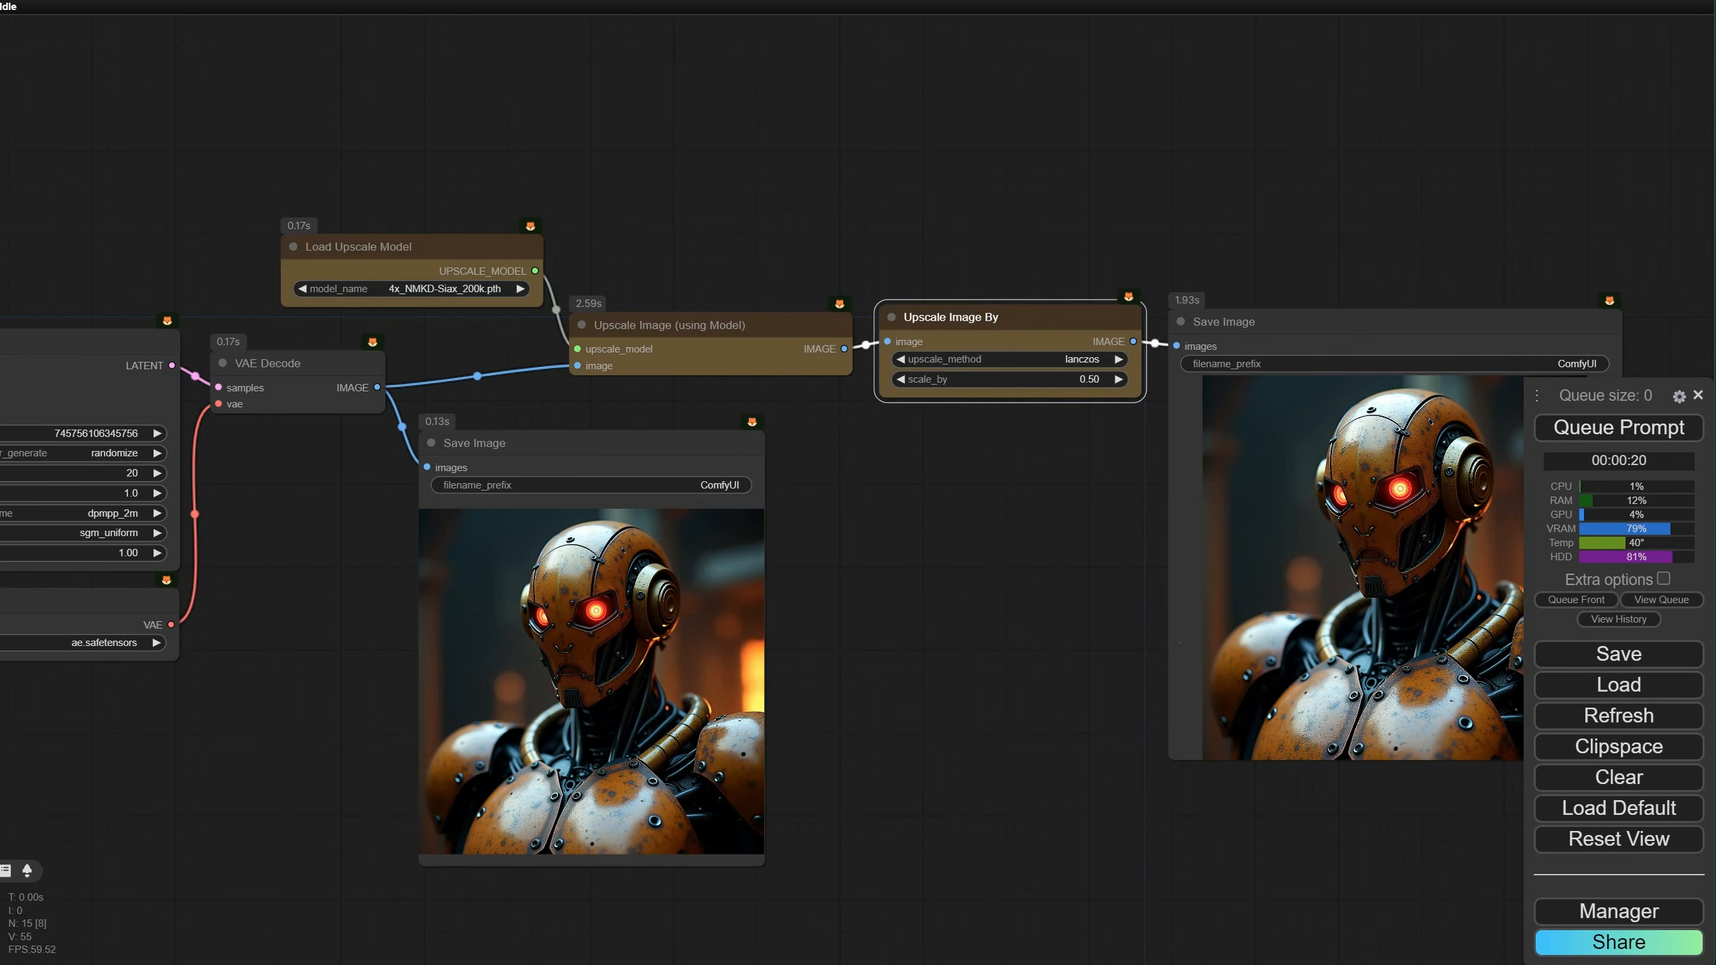
# Step: Run the workflow, view the upscaled result from the second Save Image at full size in its own window, and close that window
pyautogui.click(1608, 439)
pyautogui.rightClick(1301, 516)
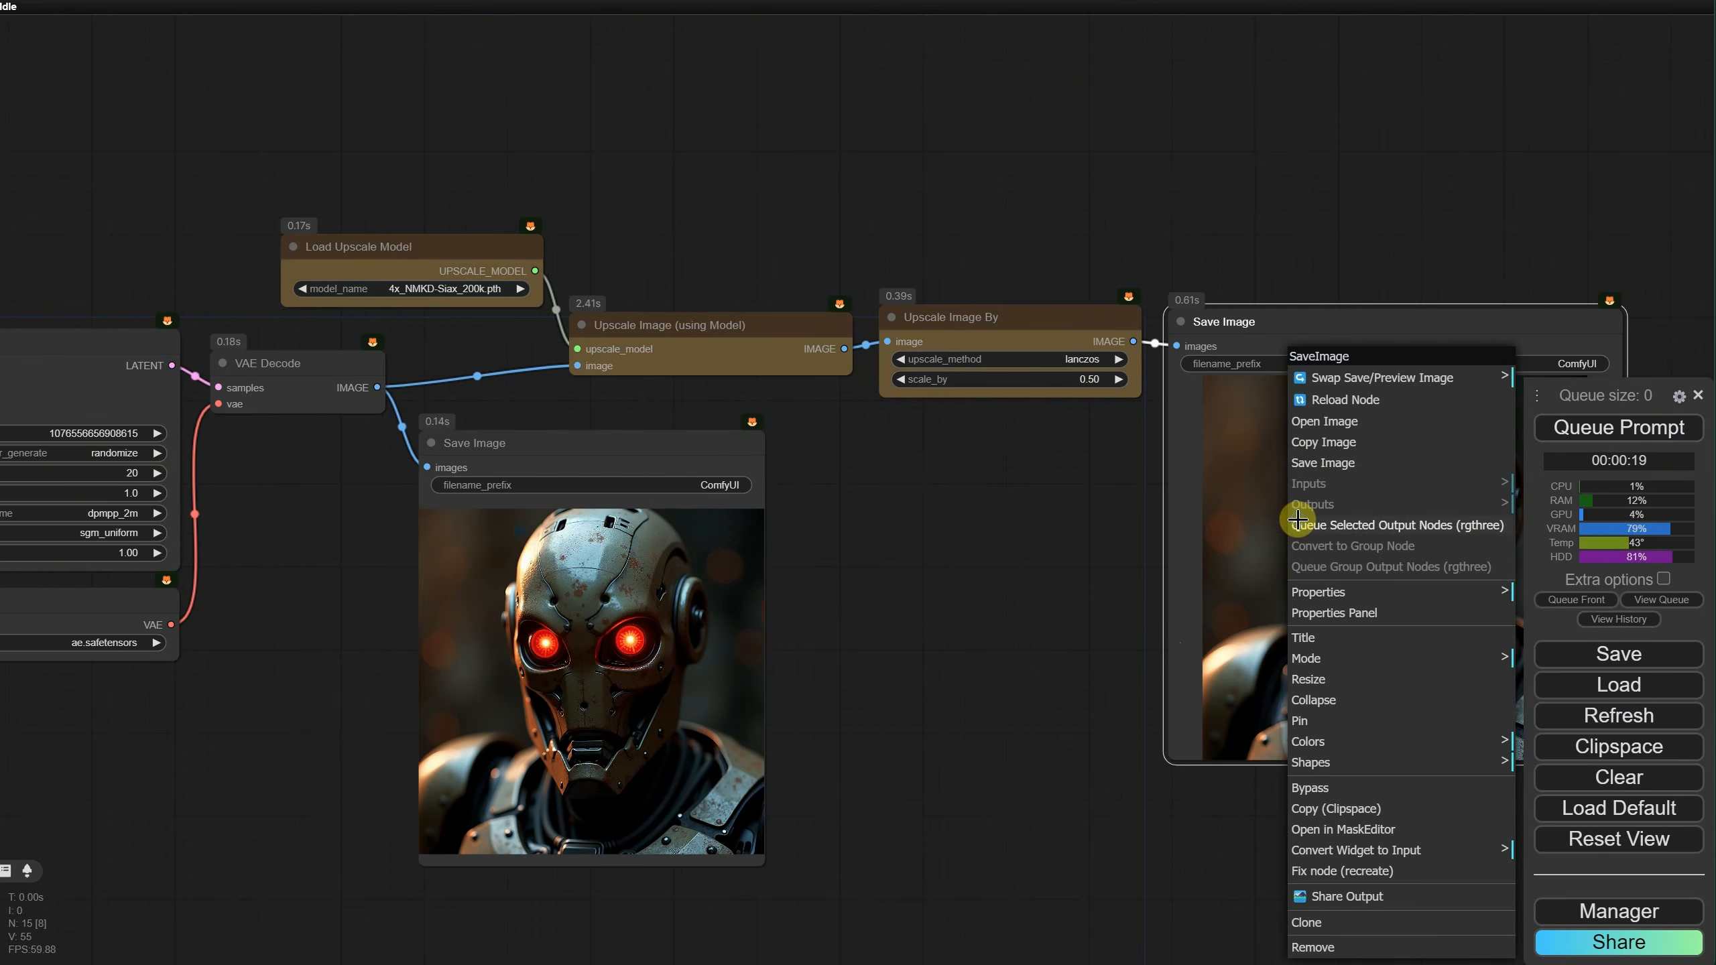
pyautogui.click(1330, 421)
pyautogui.moveTo(845, 1); pyautogui.dragTo(867, 158)
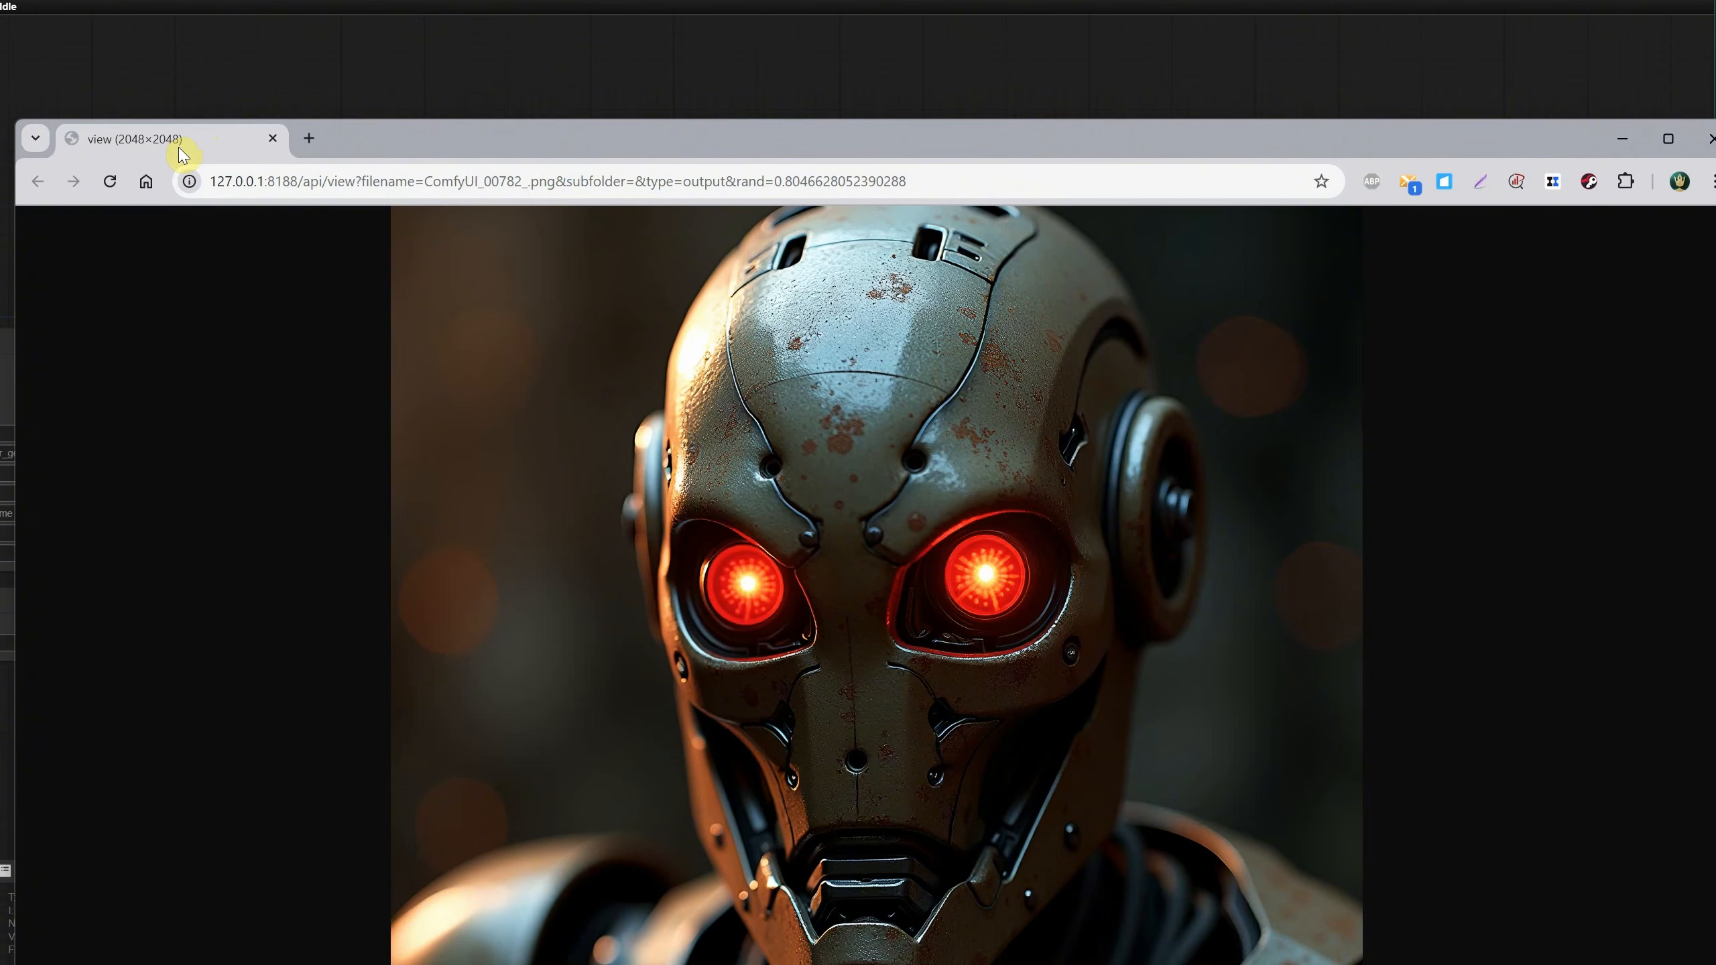
pyautogui.click(1707, 139)
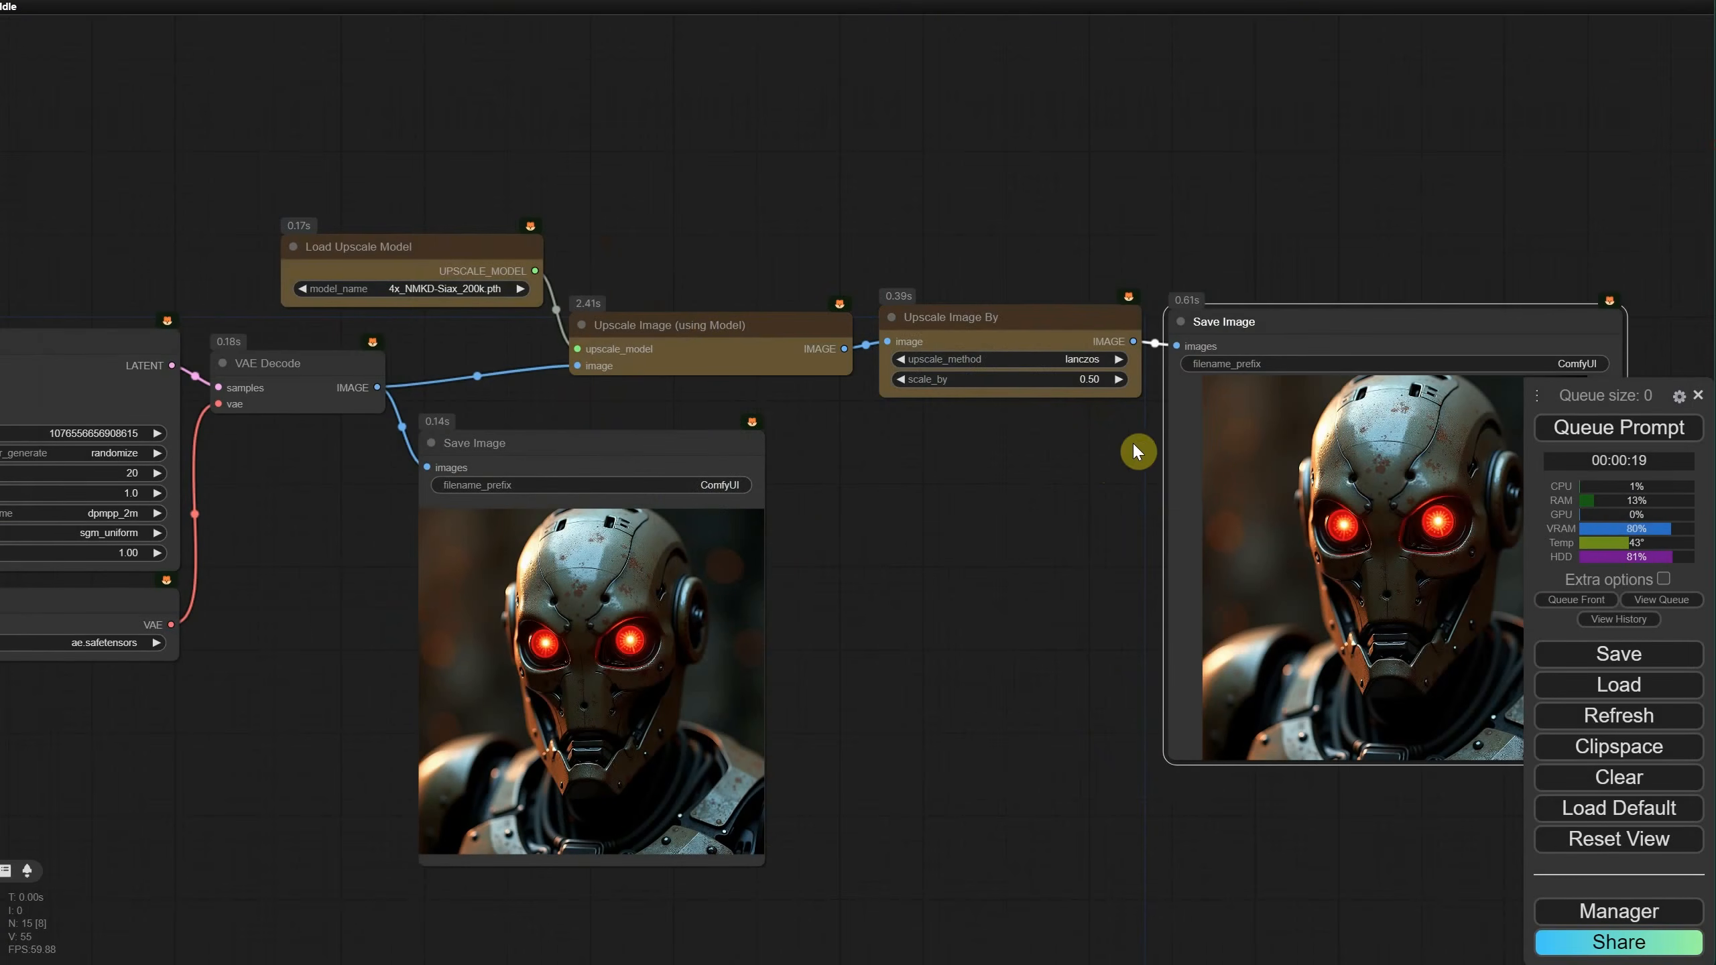
# Step: Add a KSampler node beyond Upscale Image By and move the second Save Image down to make room for it
pyautogui.scroll(-5, 952, 362)
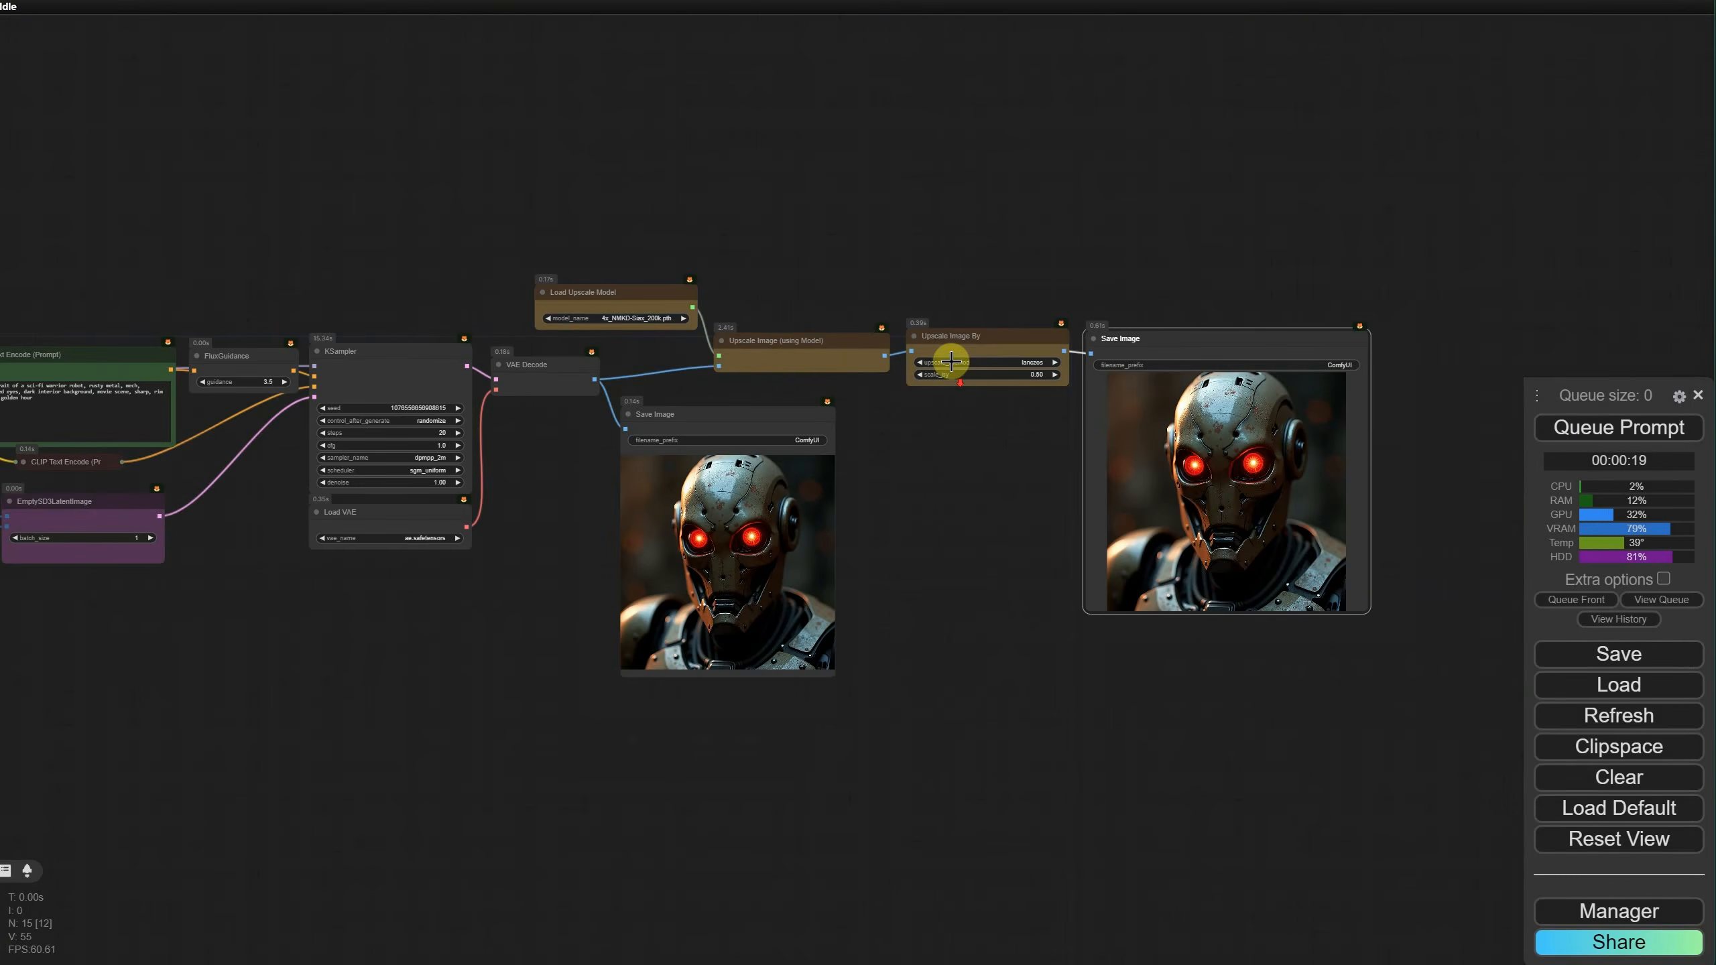
pyautogui.moveTo(968, 467); pyautogui.dragTo(861, 497)
pyautogui.moveTo(1052, 367); pyautogui.dragTo(1060, 467)
pyautogui.scroll(2, 955, 295)
pyautogui.moveTo(1041, 332); pyautogui.dragTo(1052, 268)
pyautogui.doubleClick(1100, 292)
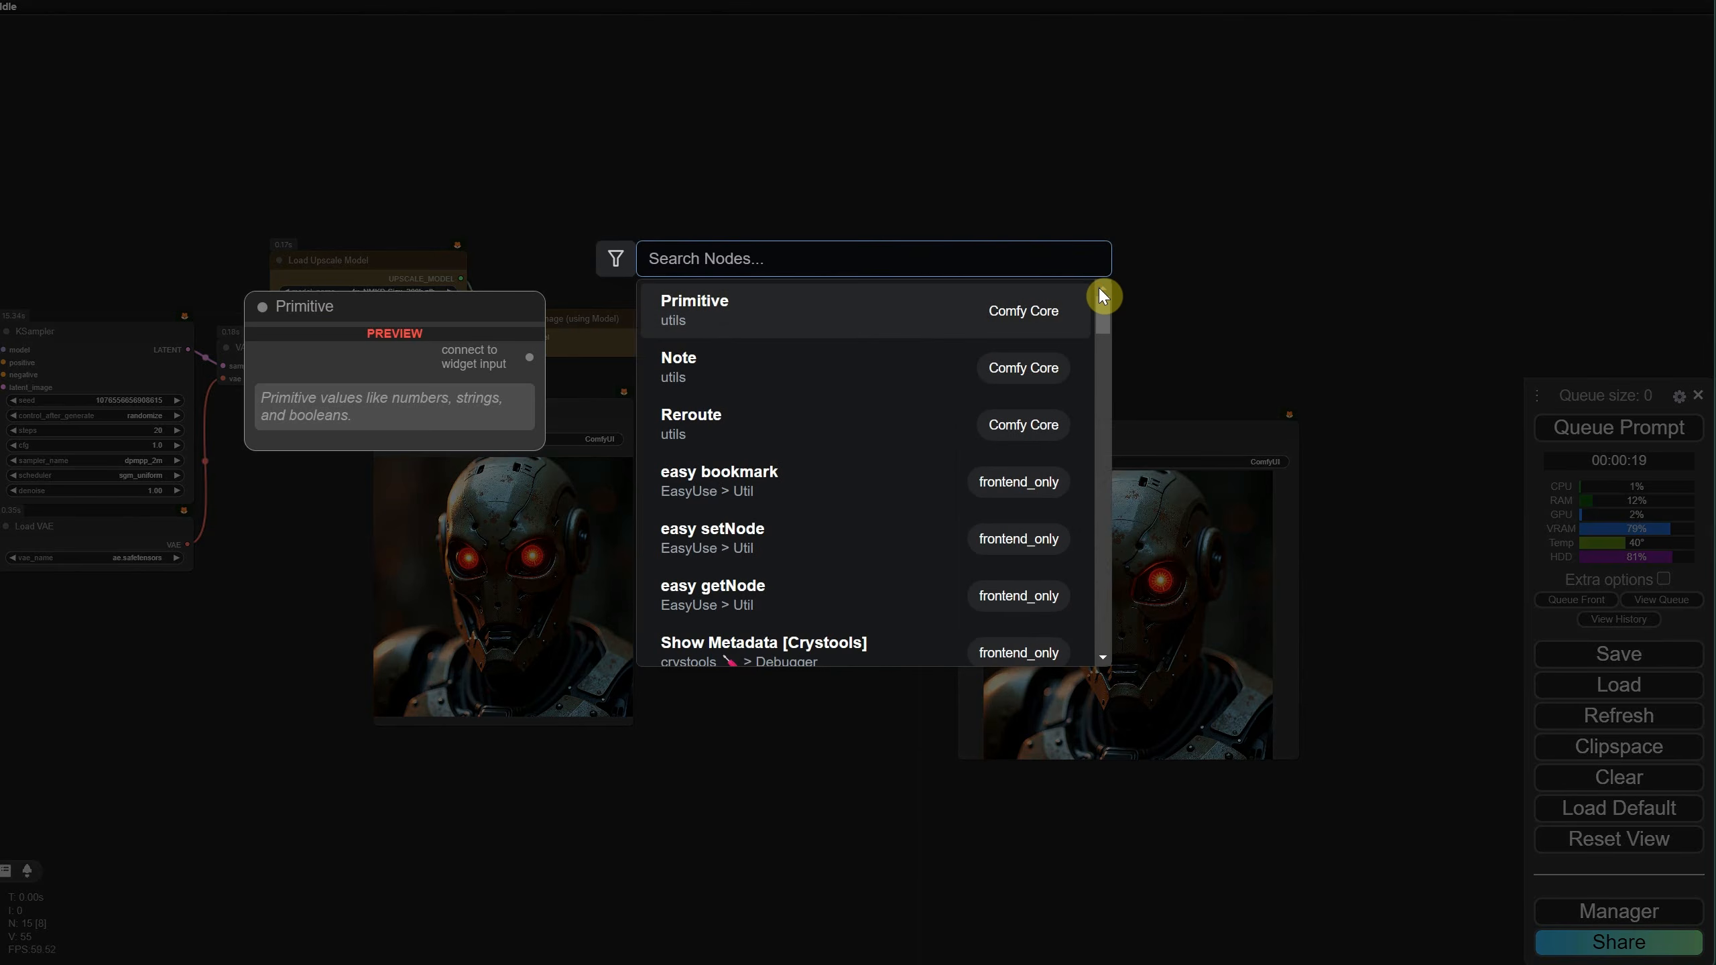
pyautogui.write('ksa')
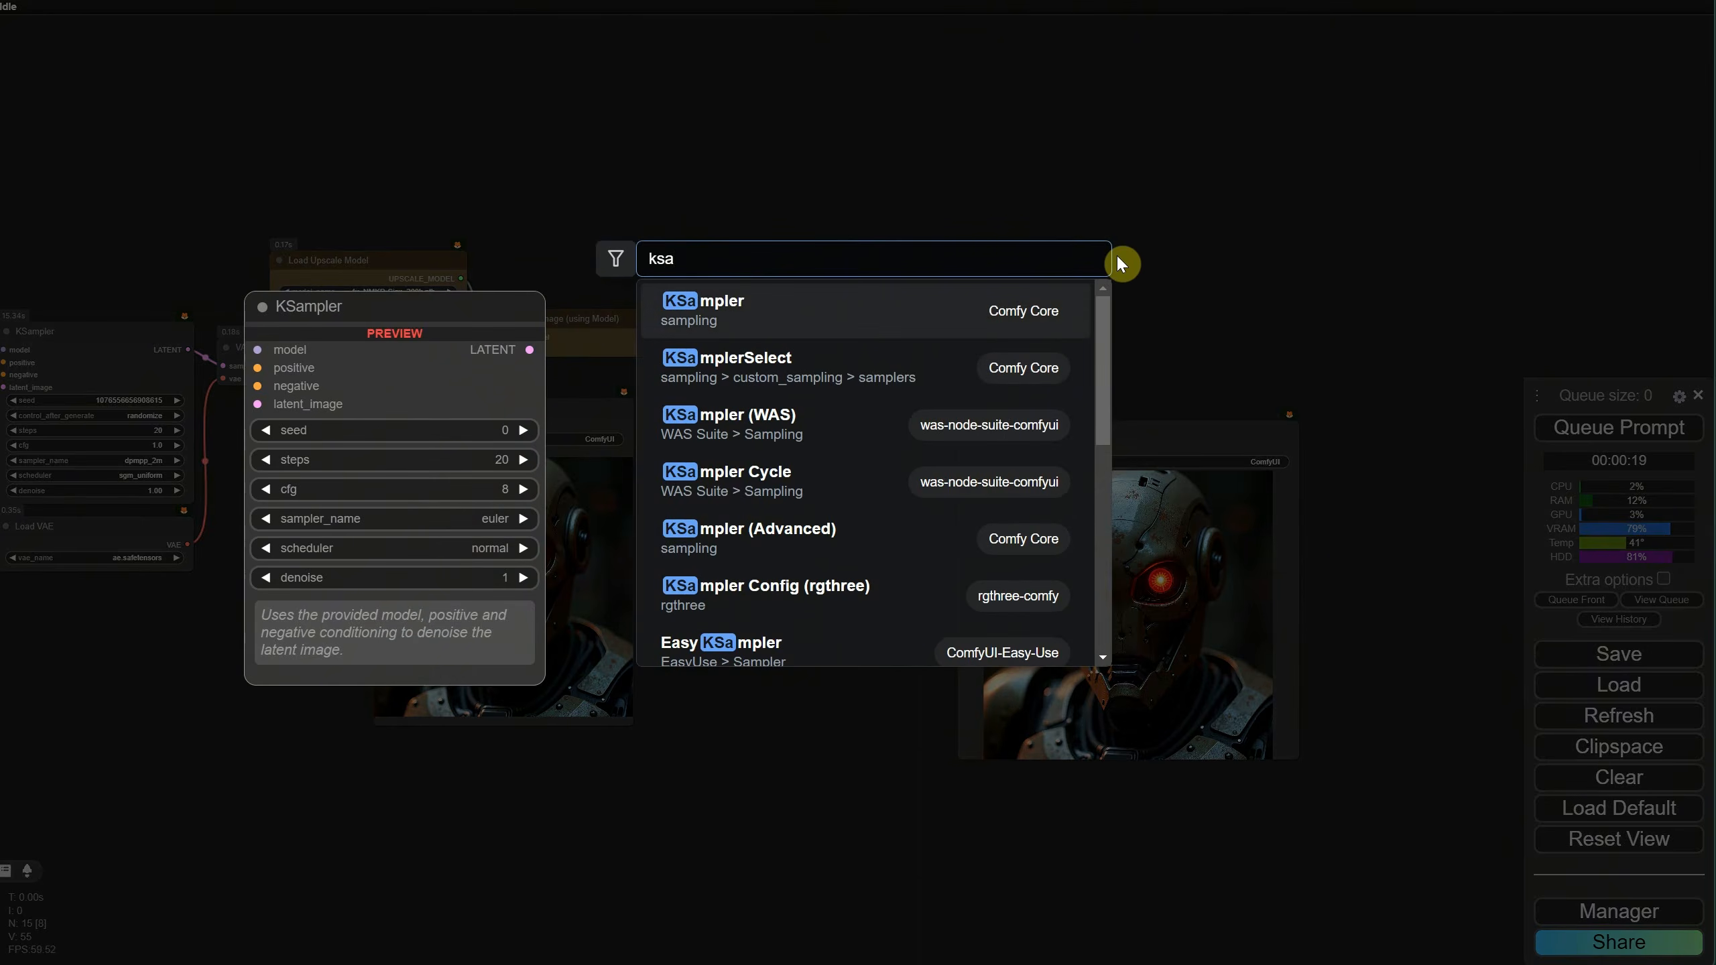
pyautogui.click(835, 318)
pyautogui.moveTo(1161, 291); pyautogui.dragTo(1036, 300)
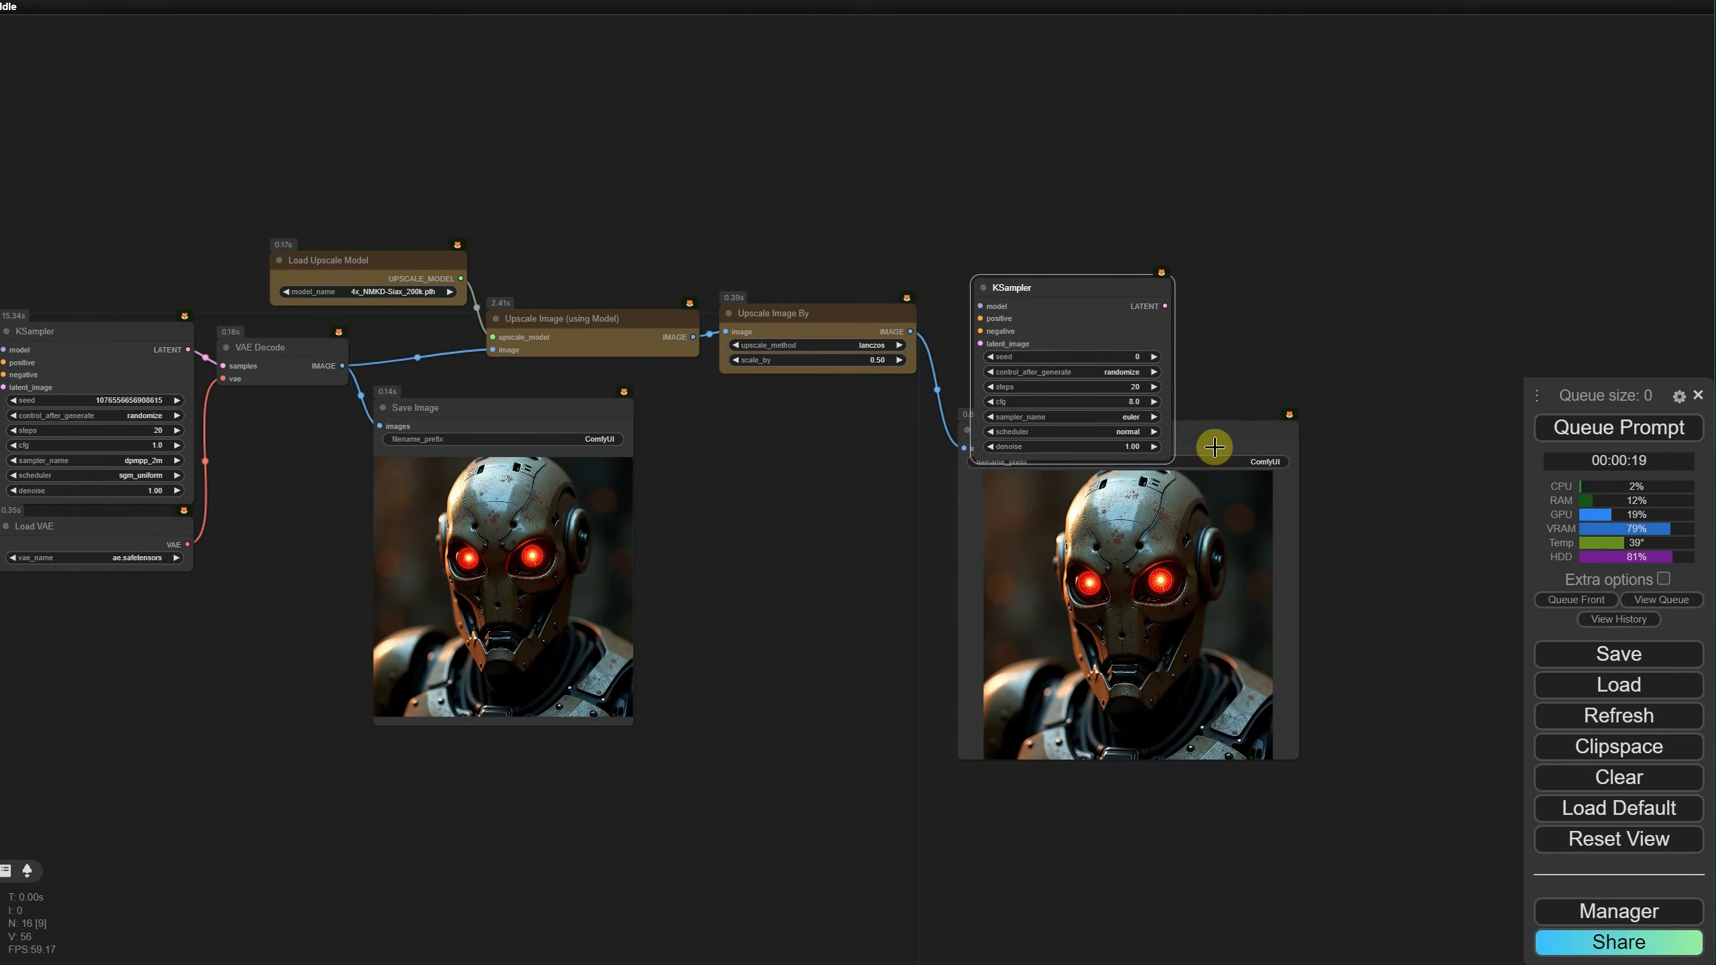
pyautogui.moveTo(1214, 445); pyautogui.dragTo(1142, 583)
# Step: Review the first KSampler's settings and move the new KSampler closer to Upscale Image By
pyautogui.moveTo(745, 431); pyautogui.dragTo(980, 405)
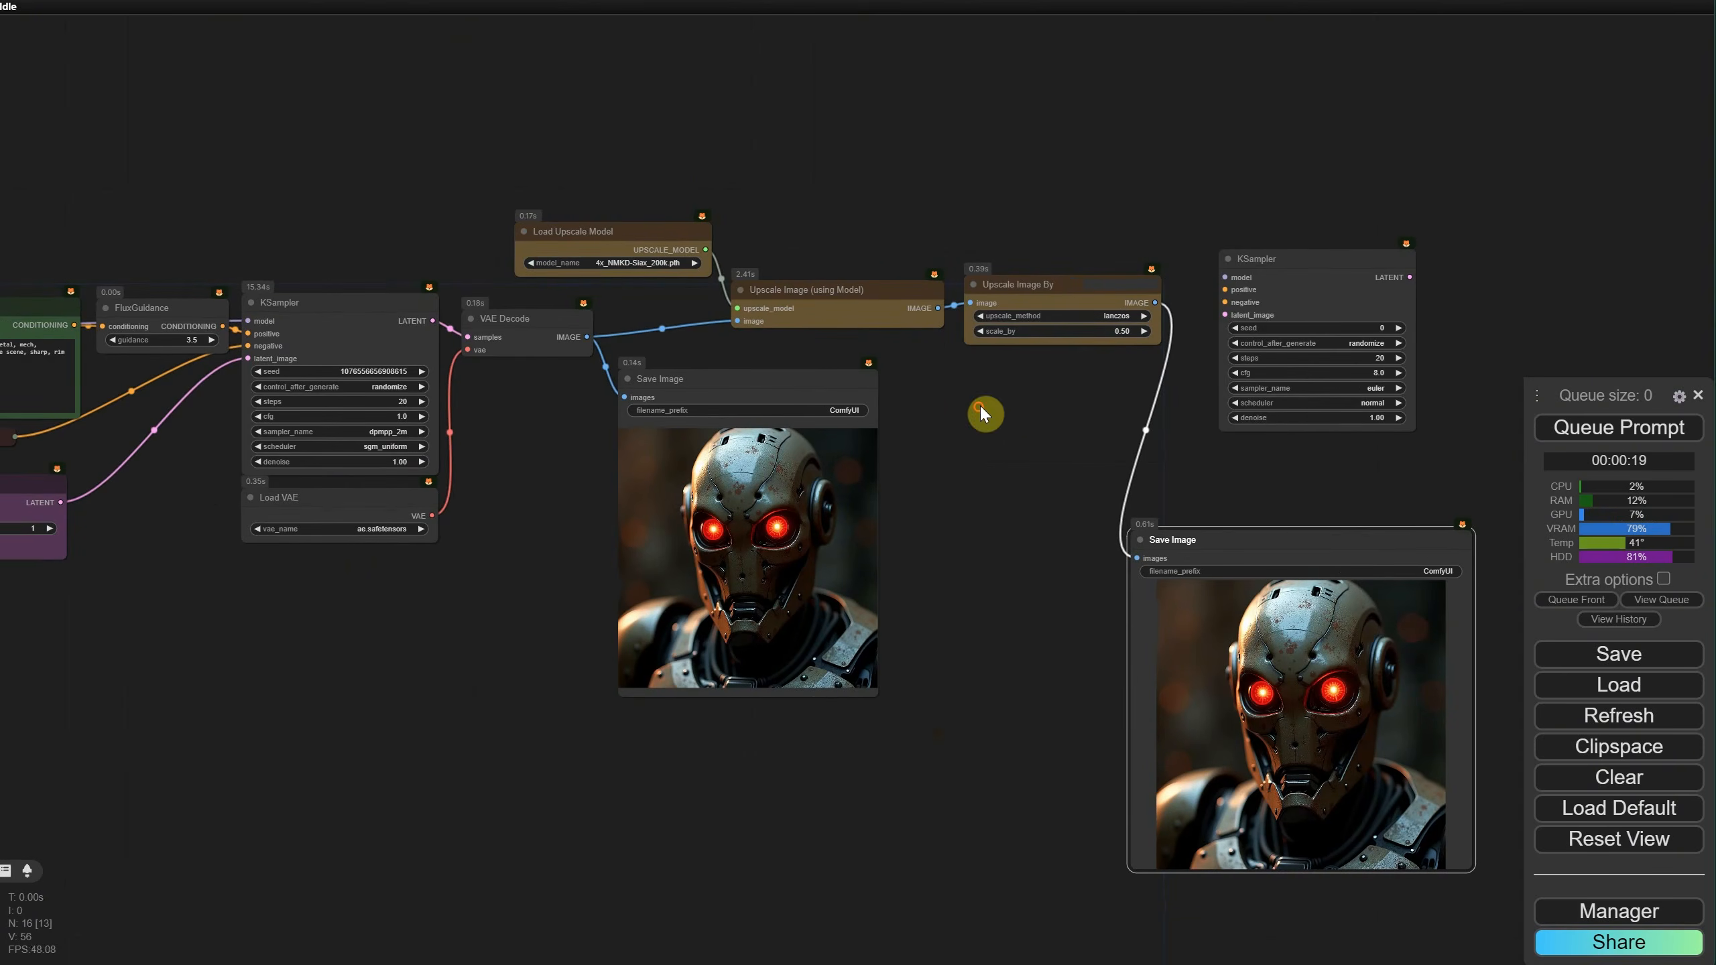
pyautogui.scroll(5, 395, 471)
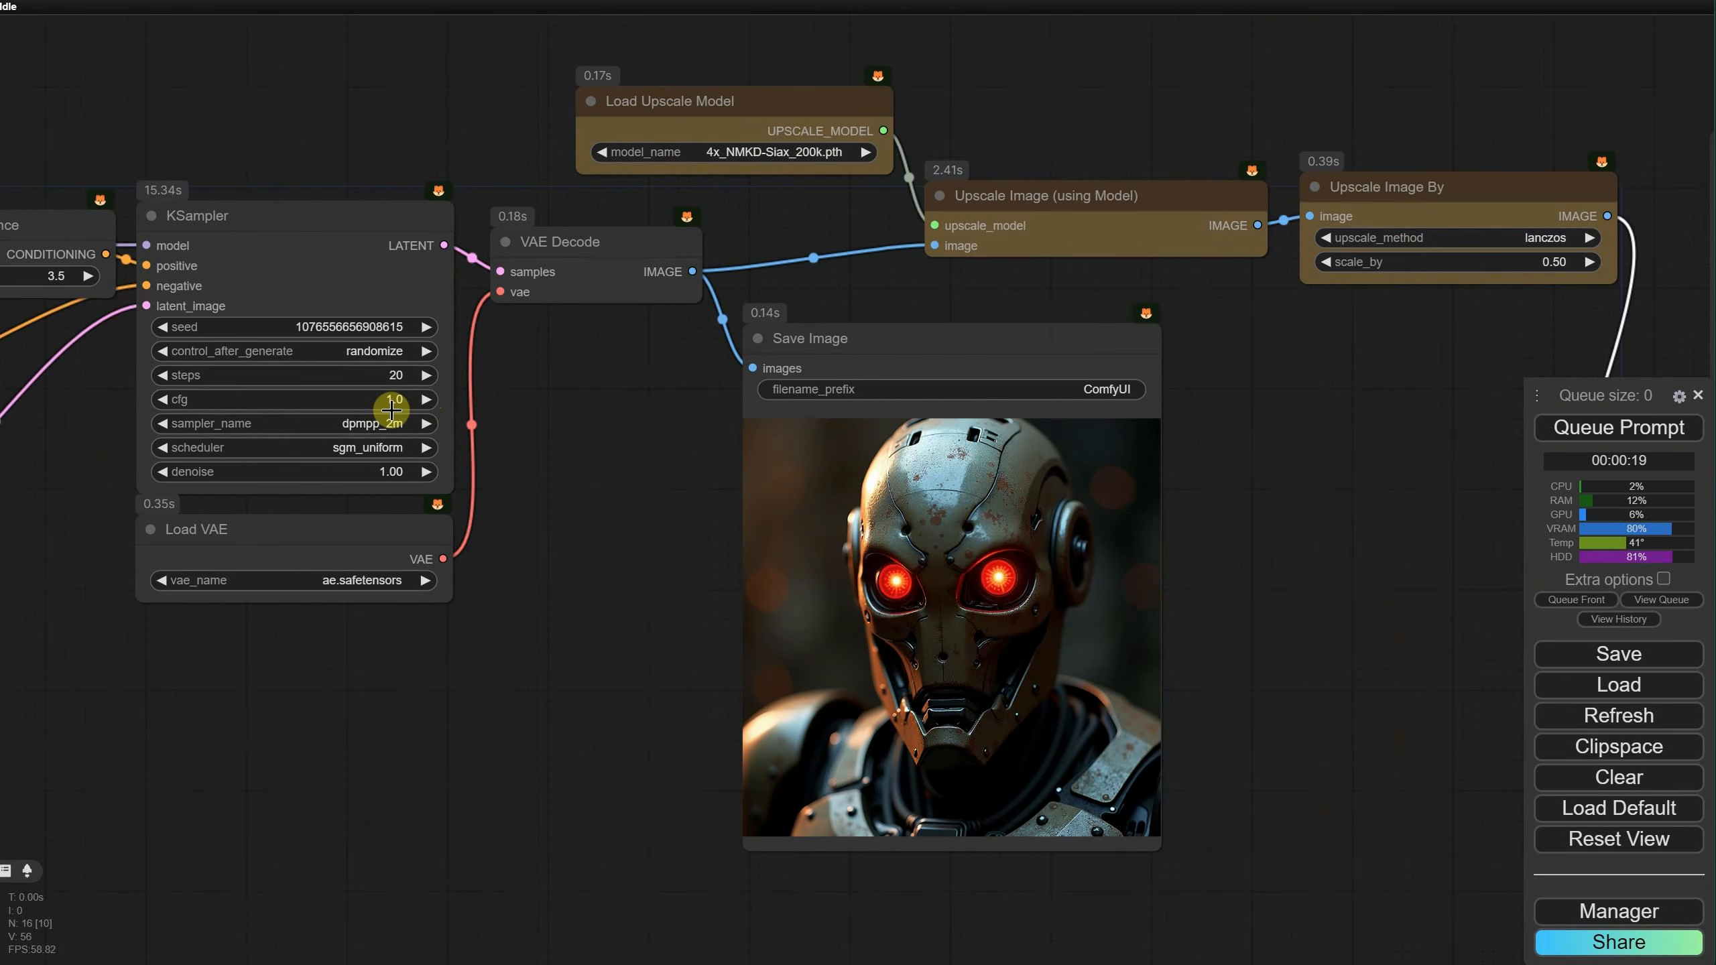
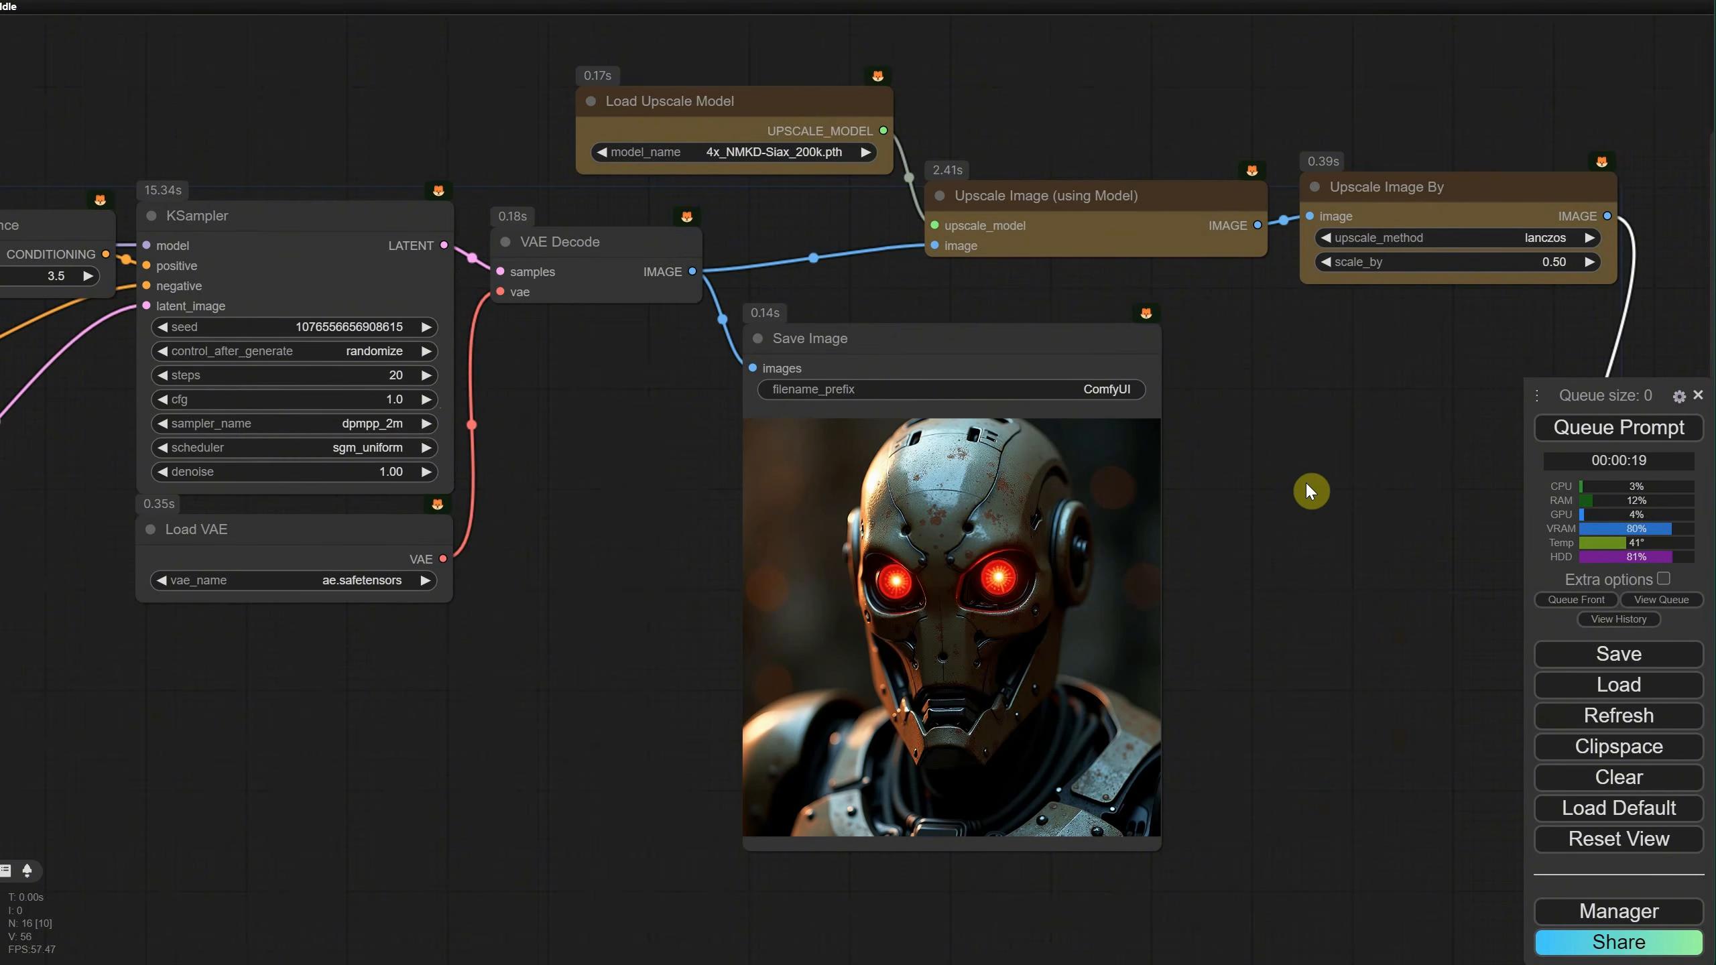
pyautogui.moveTo(1292, 467); pyautogui.dragTo(591, 530)
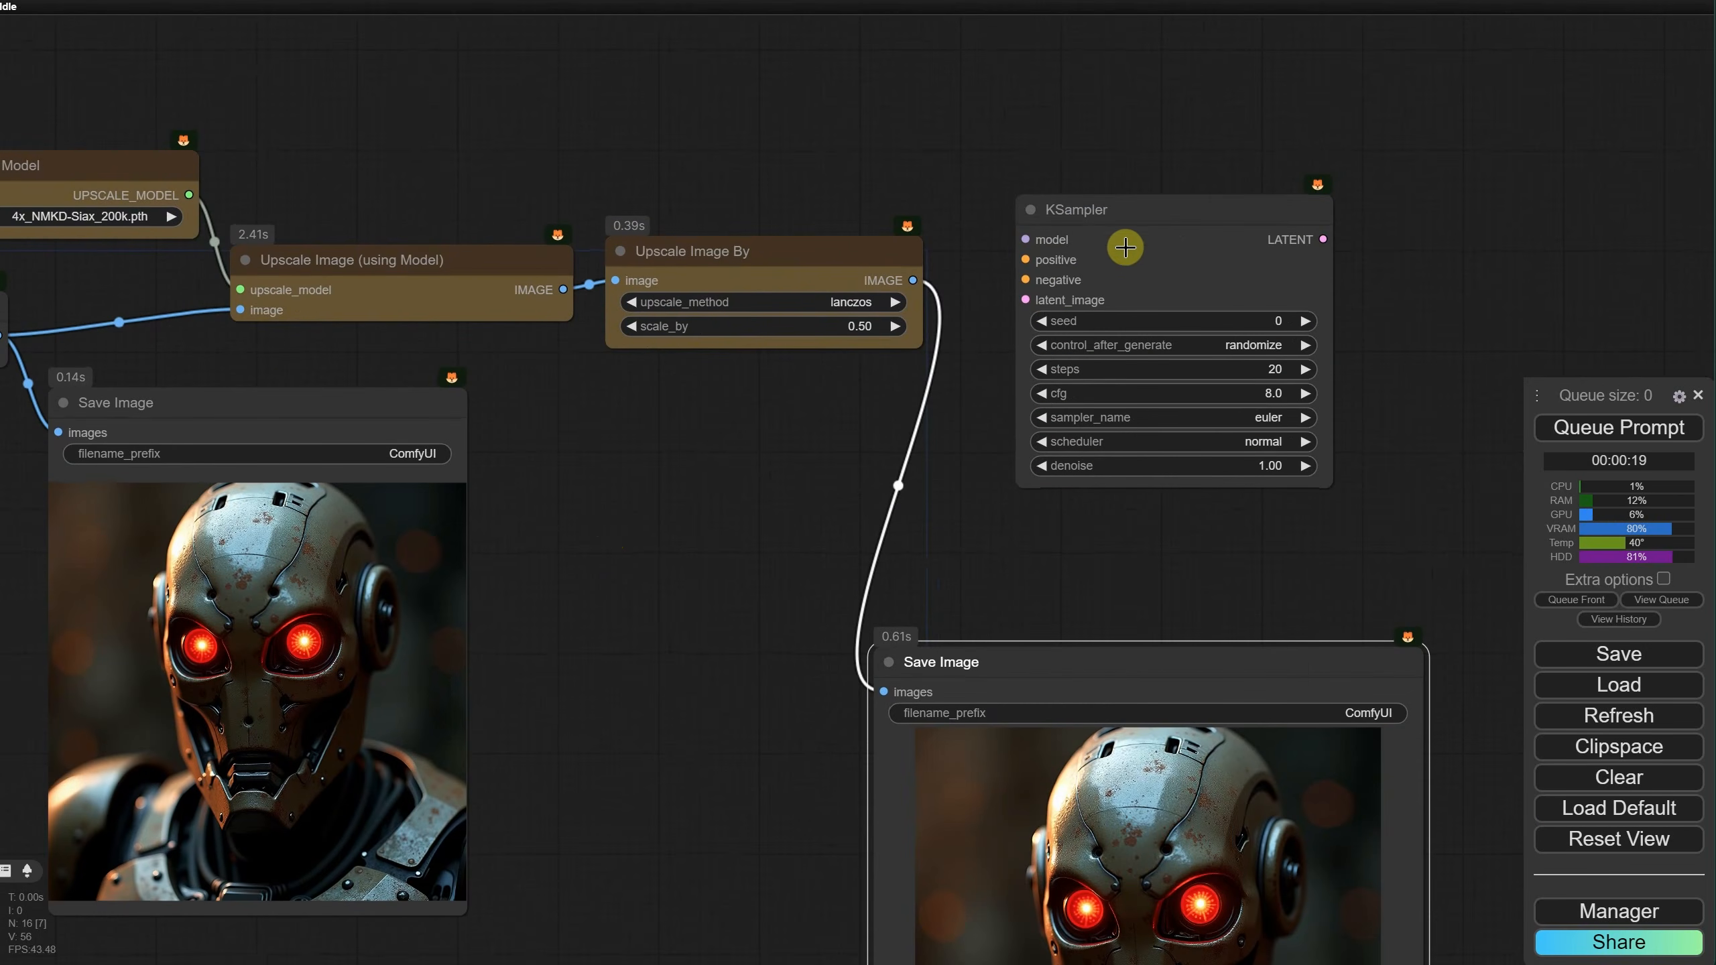
pyautogui.moveTo(1125, 247); pyautogui.dragTo(1100, 270)
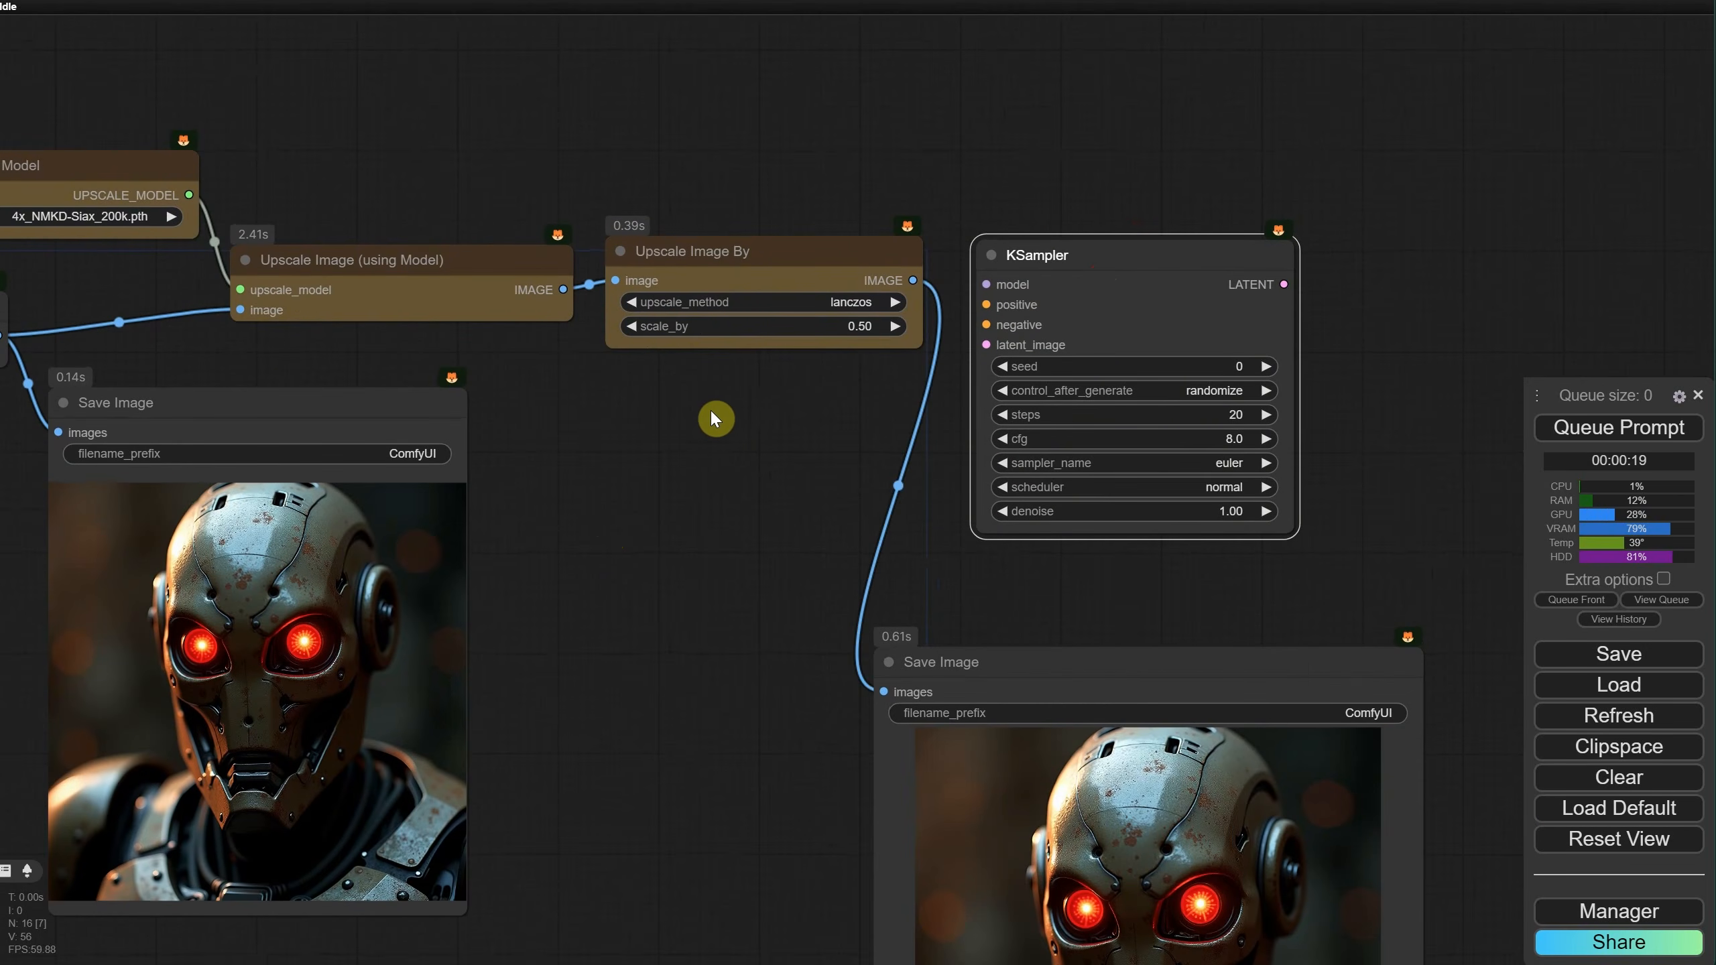
# Step: Link the Unet Loader (GGUF) model output to the new KSampler's model input
pyautogui.moveTo(712, 412); pyautogui.dragTo(1221, 503)
pyautogui.scroll(-5, 817, 460)
pyautogui.scroll(-4, 441, 666)
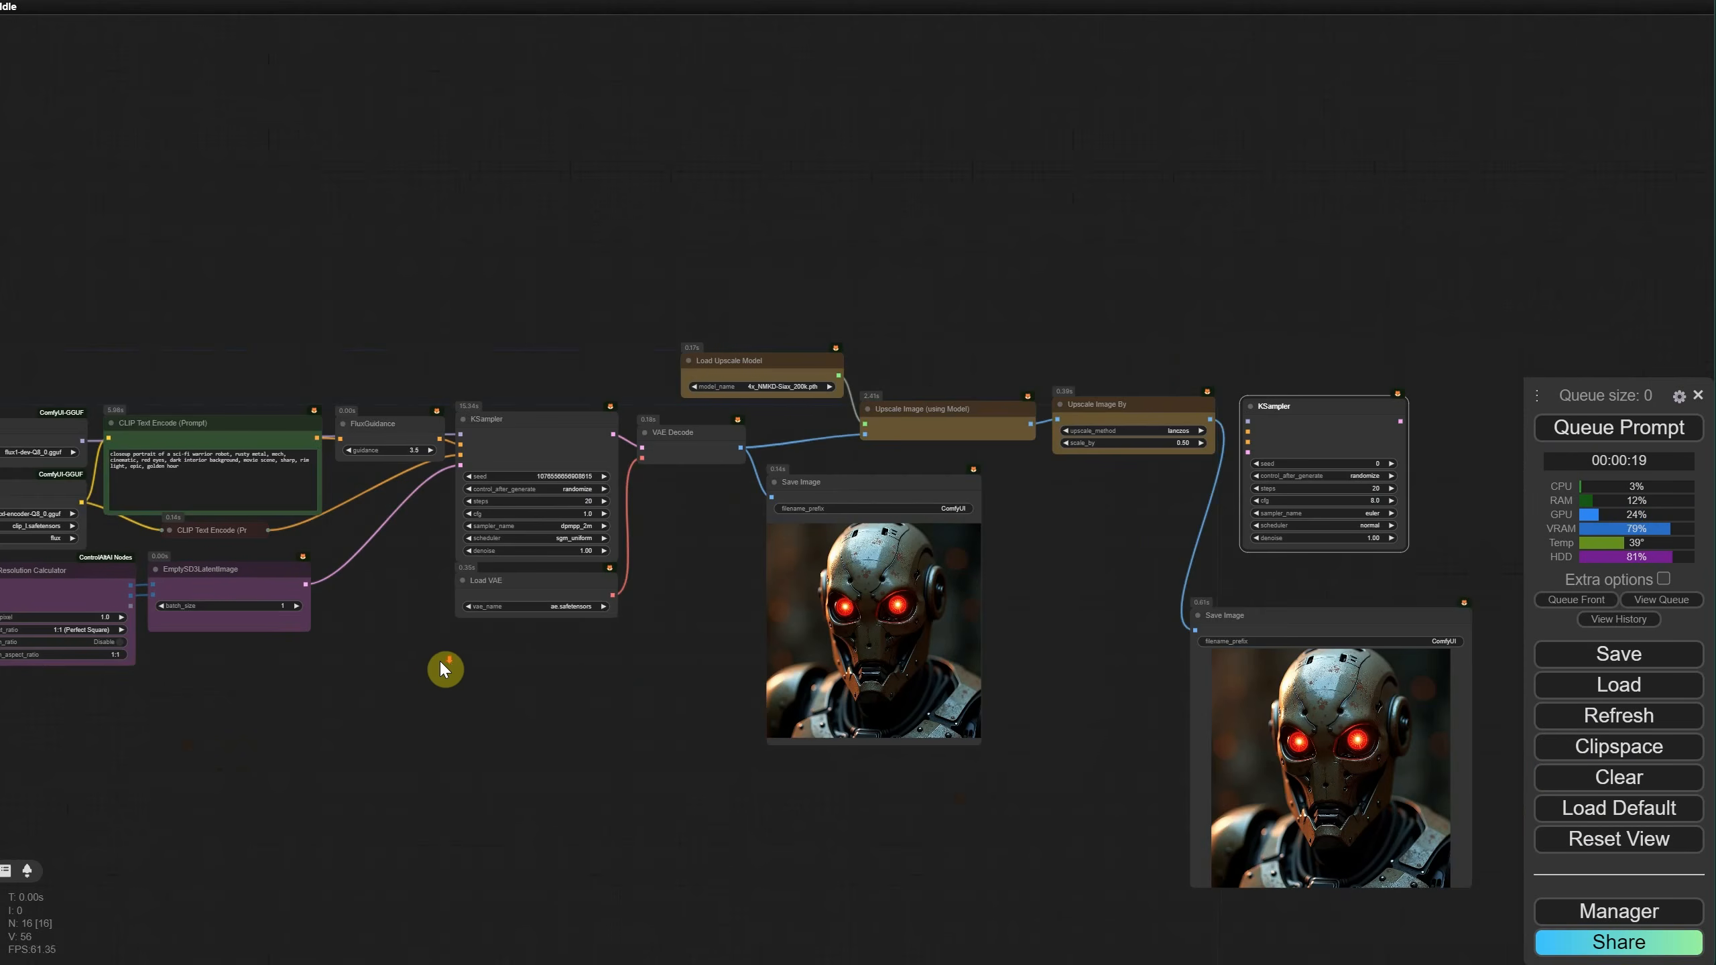
pyautogui.moveTo(500, 639); pyautogui.dragTo(443, 637)
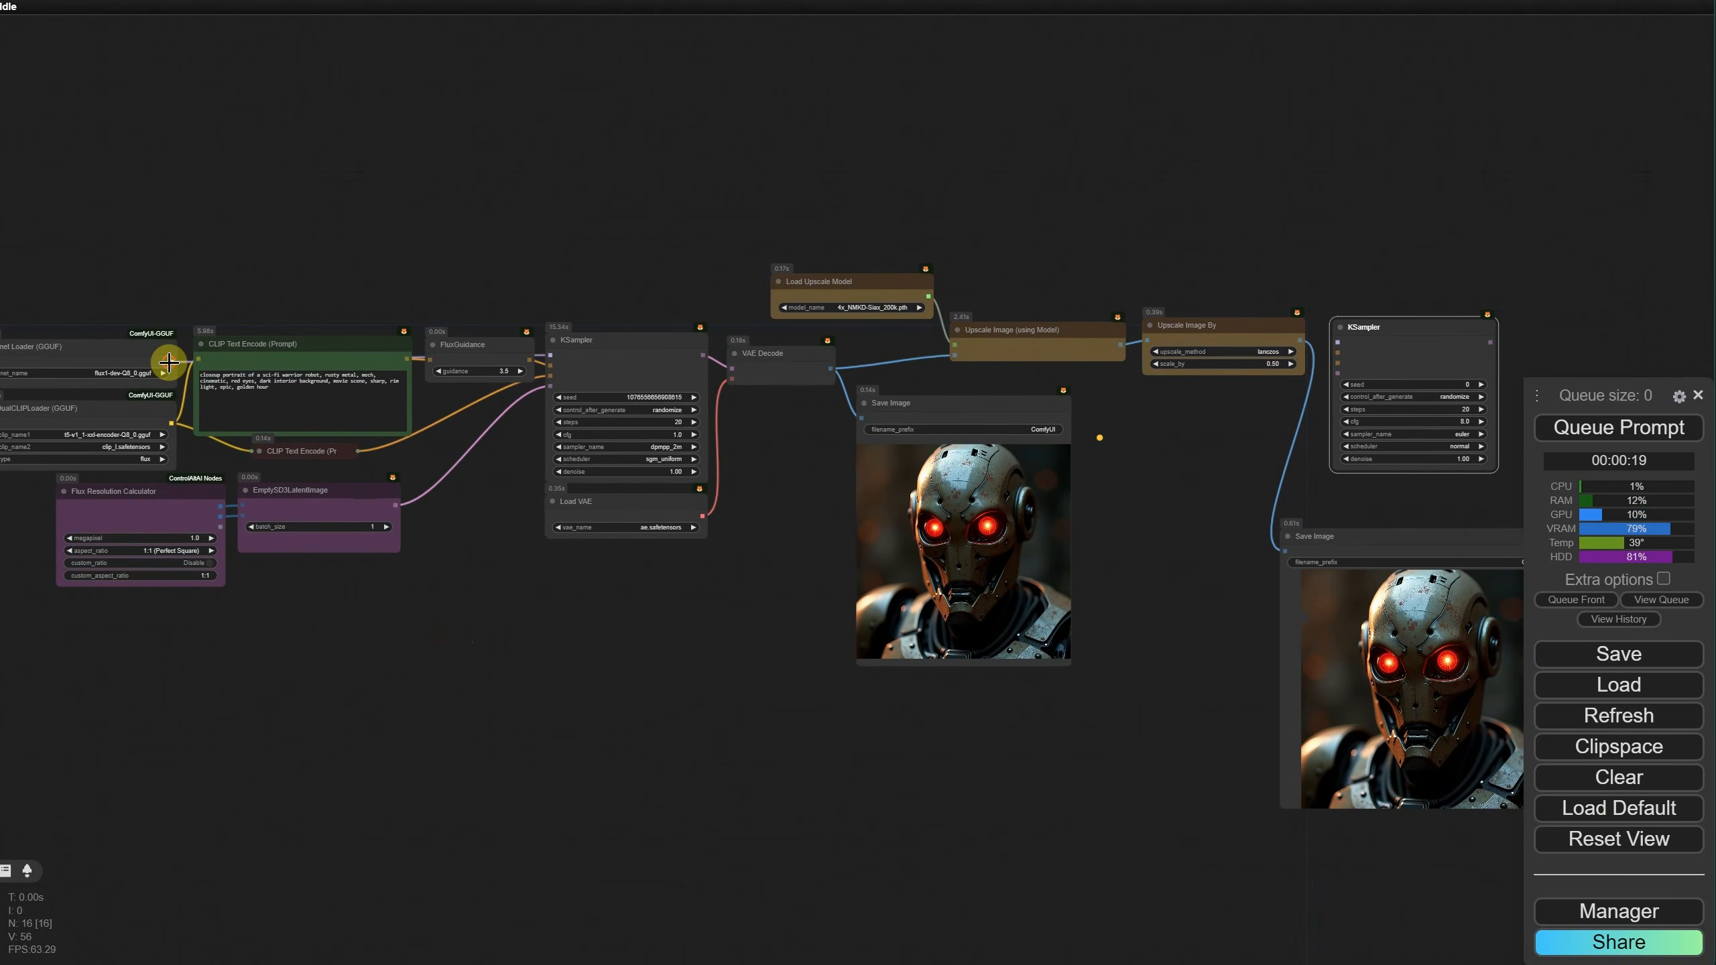
pyautogui.moveTo(169, 363); pyautogui.dragTo(1337, 346)
# Step: Link the green CLIP Text Encode prompt's conditioning directly to the new KSampler's positive input
pyautogui.scroll(6, 1264, 460)
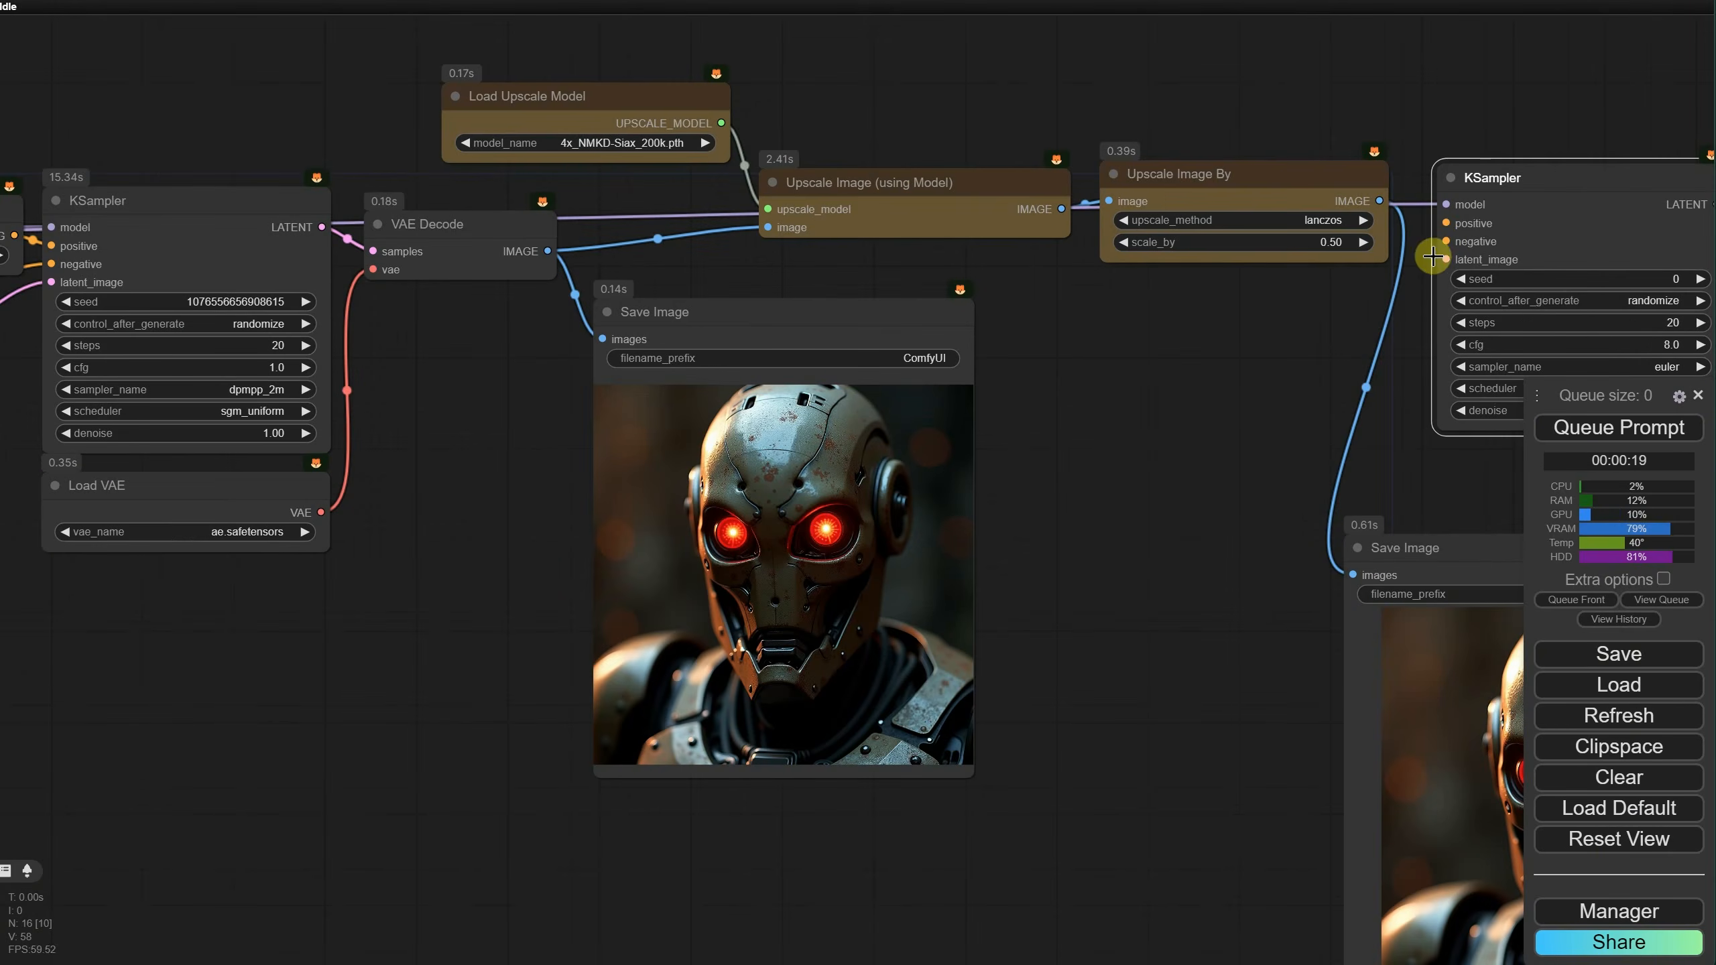
pyautogui.scroll(-1, 1239, 403)
pyautogui.moveTo(539, 397); pyautogui.dragTo(769, 424)
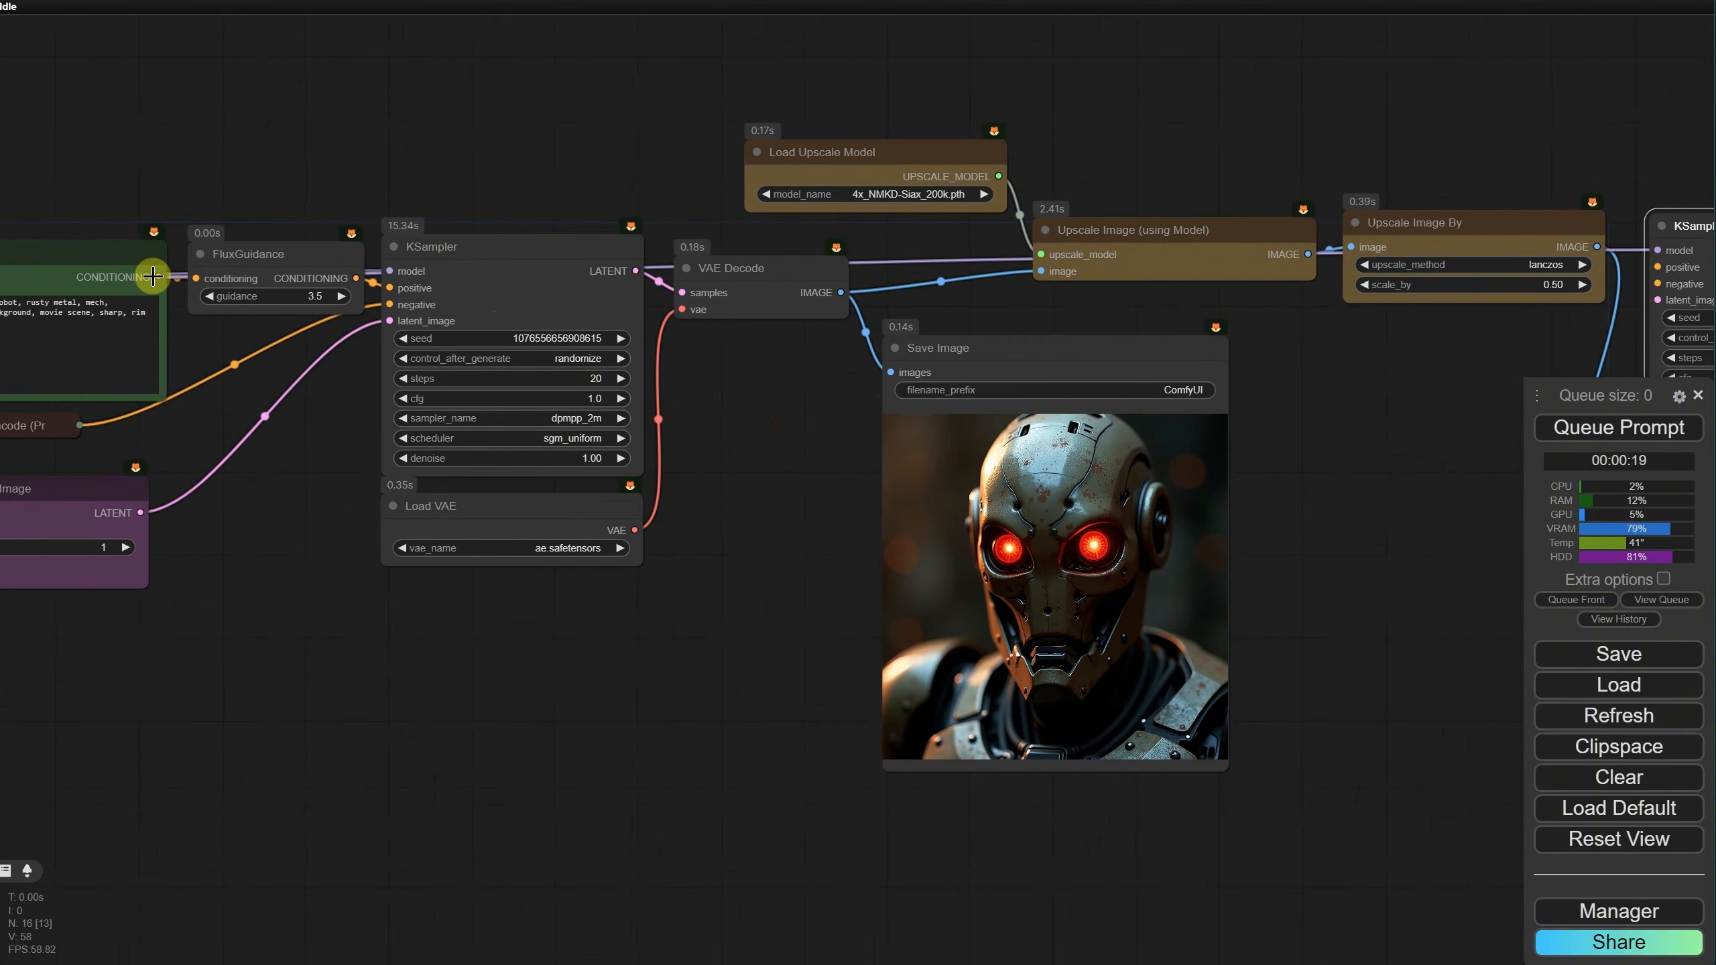
pyautogui.moveTo(154, 275); pyautogui.dragTo(1660, 267)
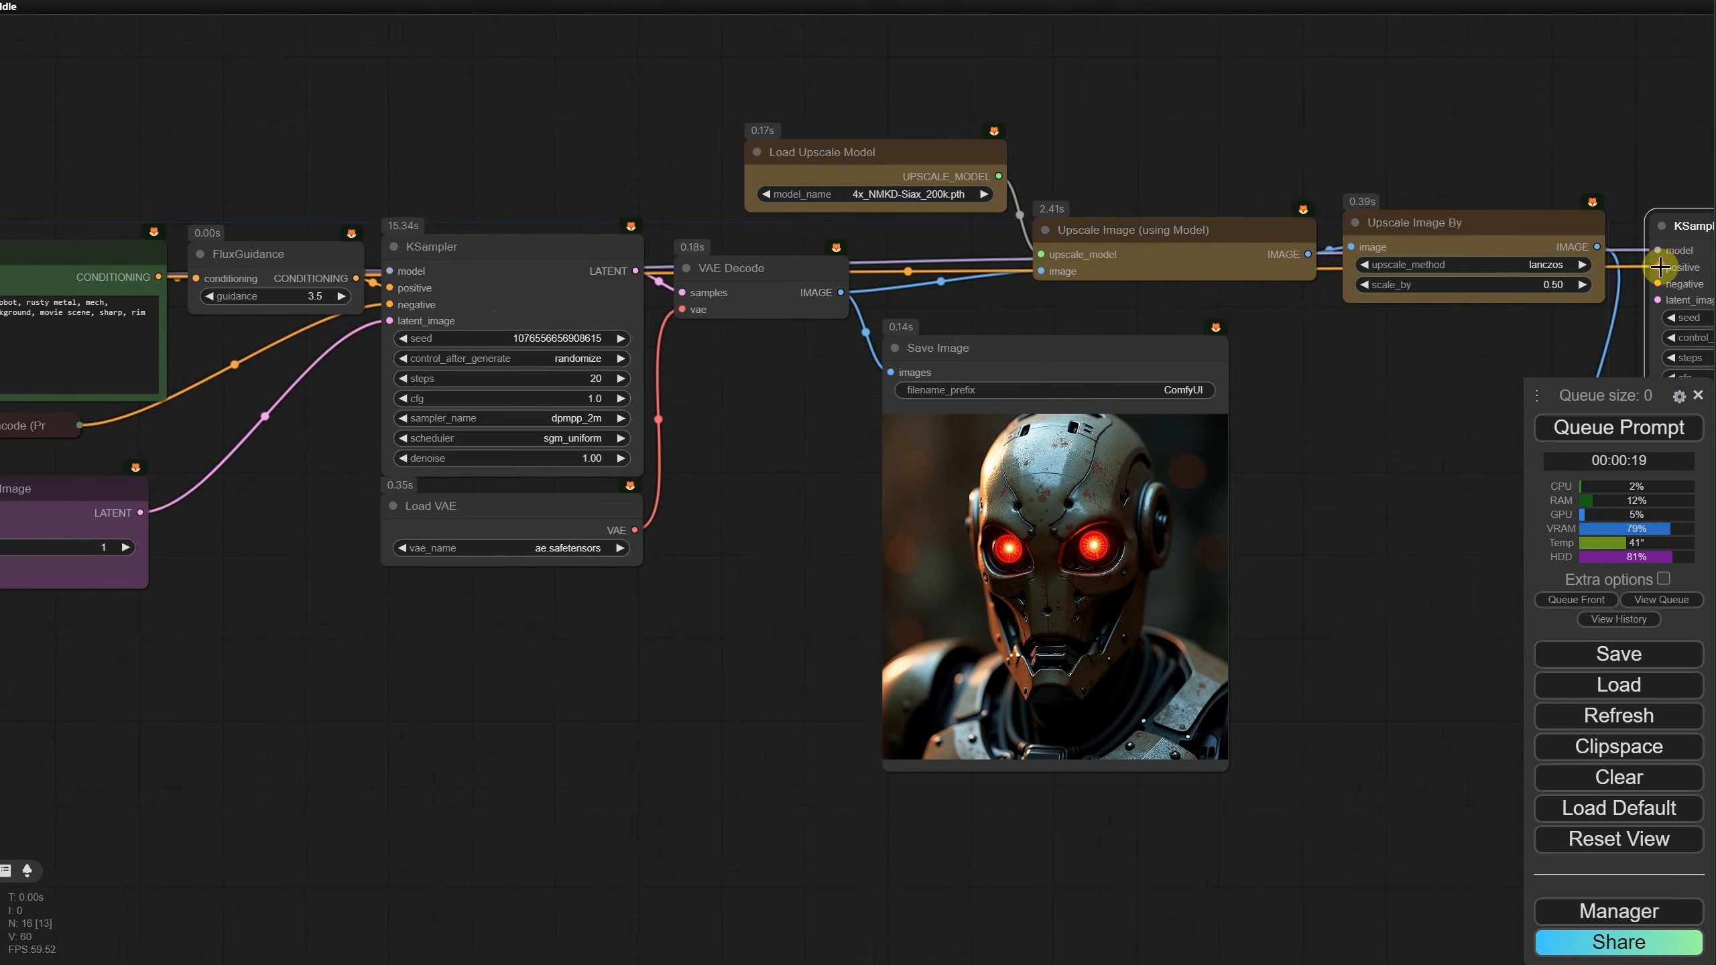
# Step: Expand the collapsed negative CLIP Text Encode node to inspect its text and conditioning output, and collapse it again
pyautogui.scroll(1, 287, 543)
pyautogui.moveTo(301, 541); pyautogui.dragTo(531, 494)
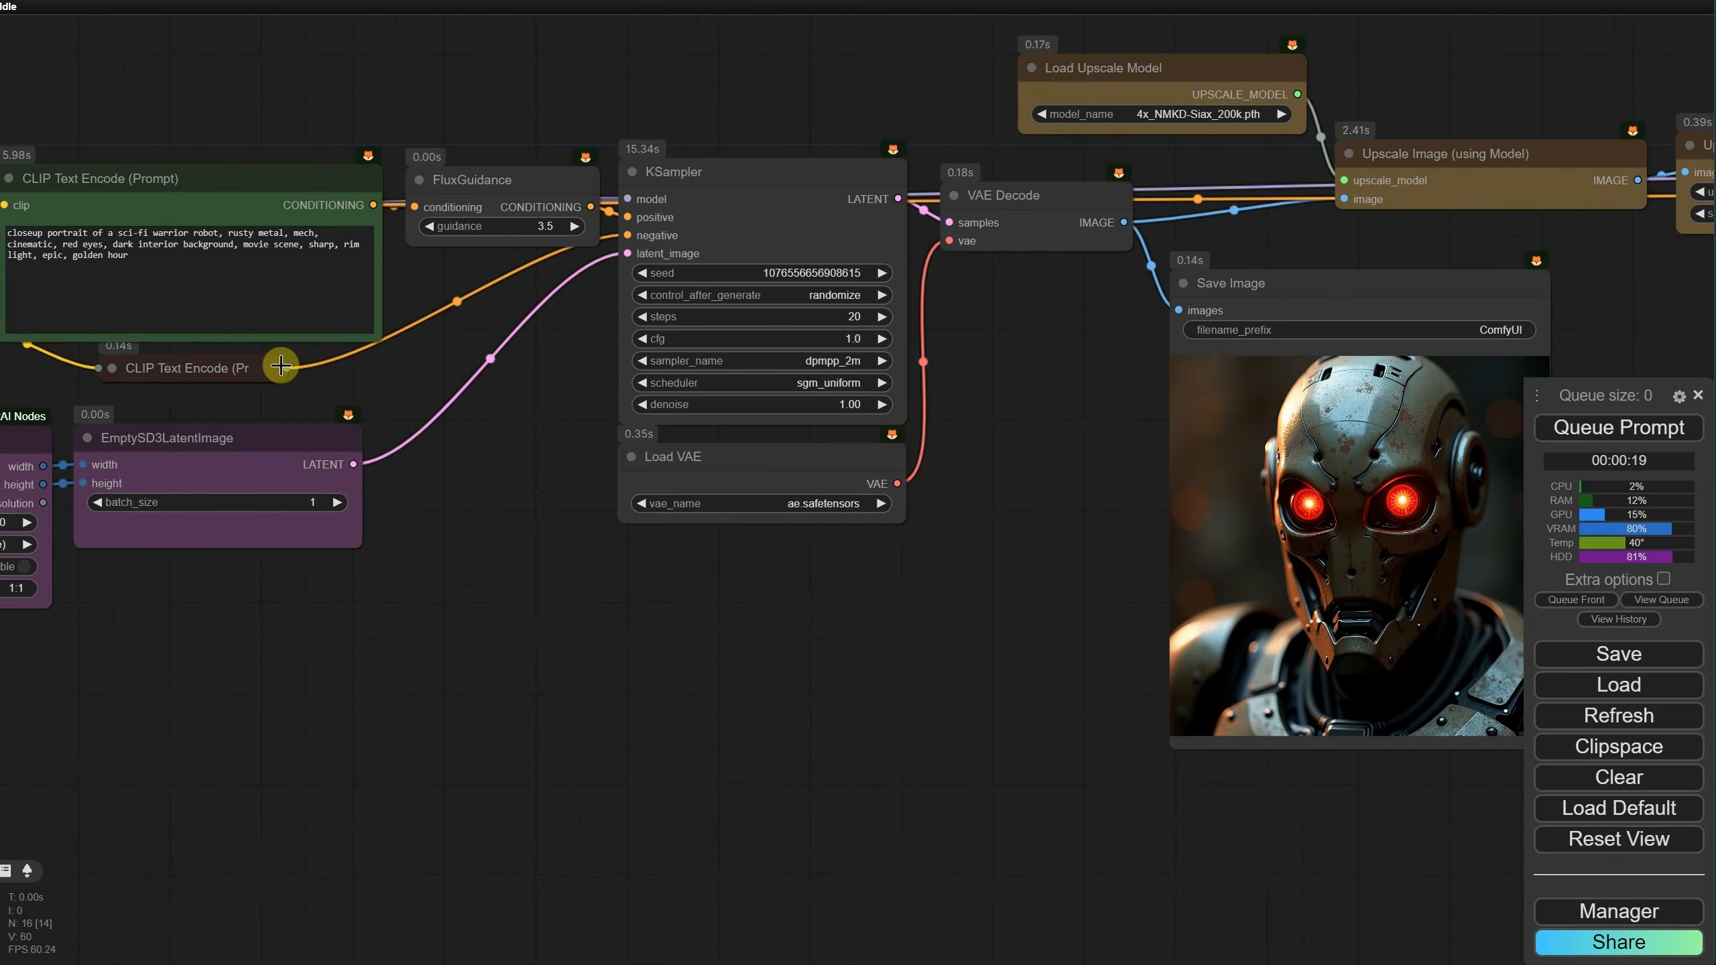
pyautogui.moveTo(121, 385); pyautogui.dragTo(116, 387)
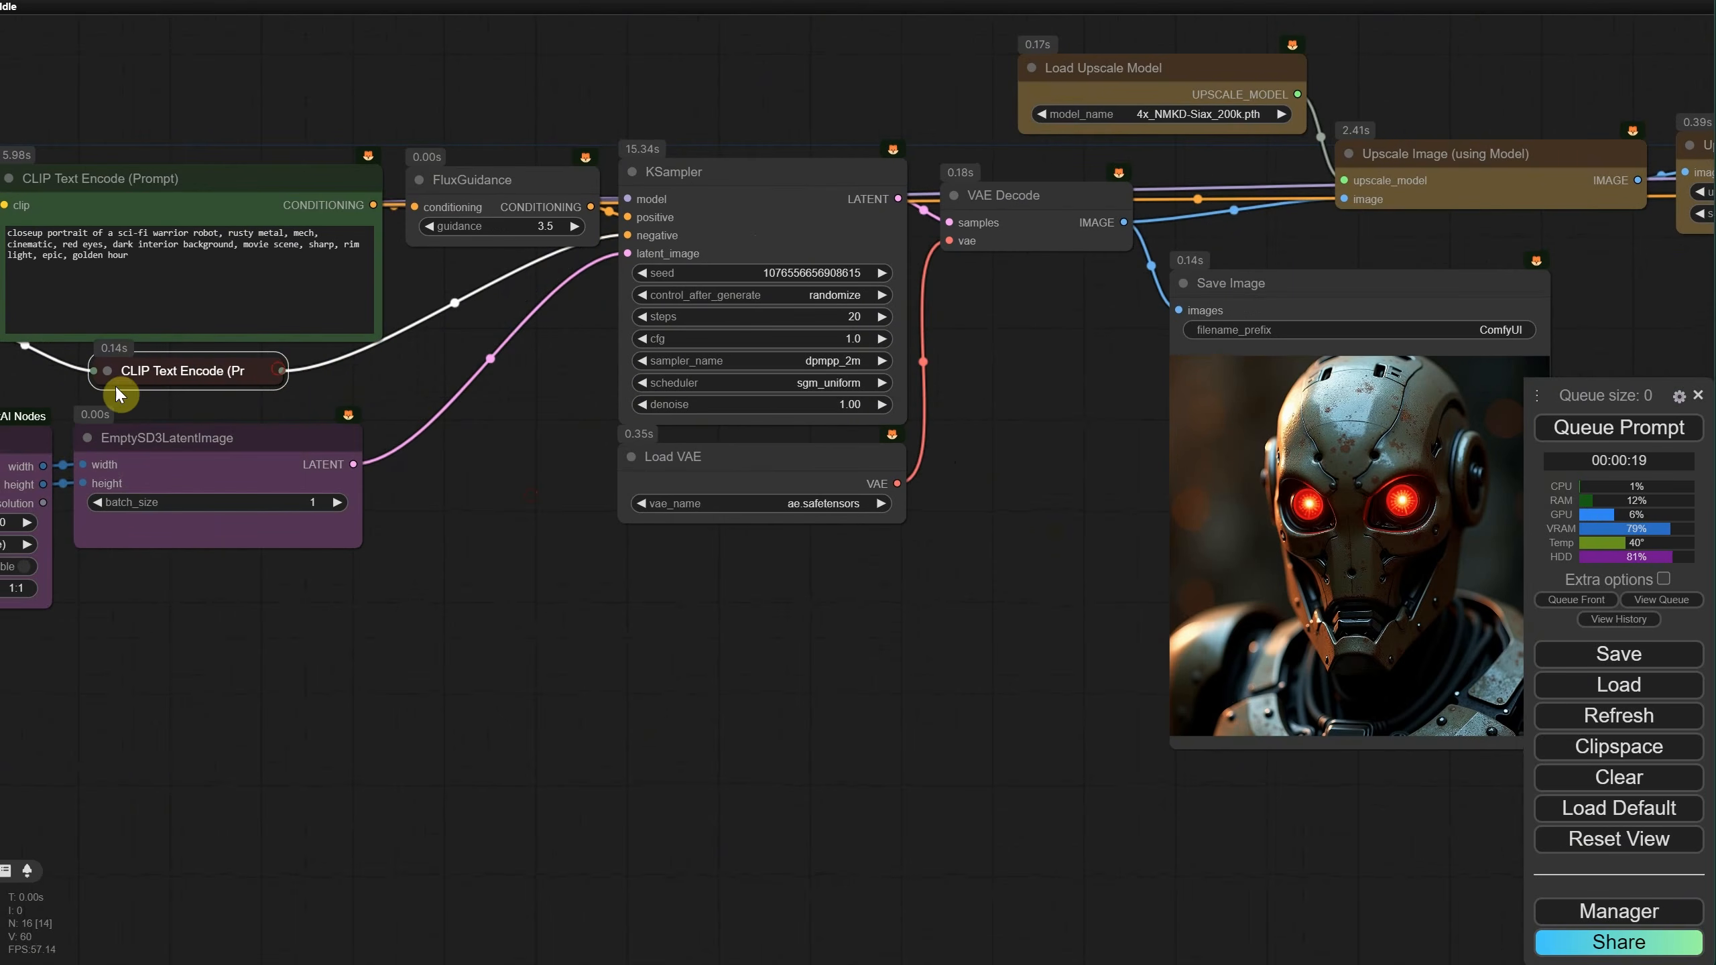
pyautogui.click(106, 369)
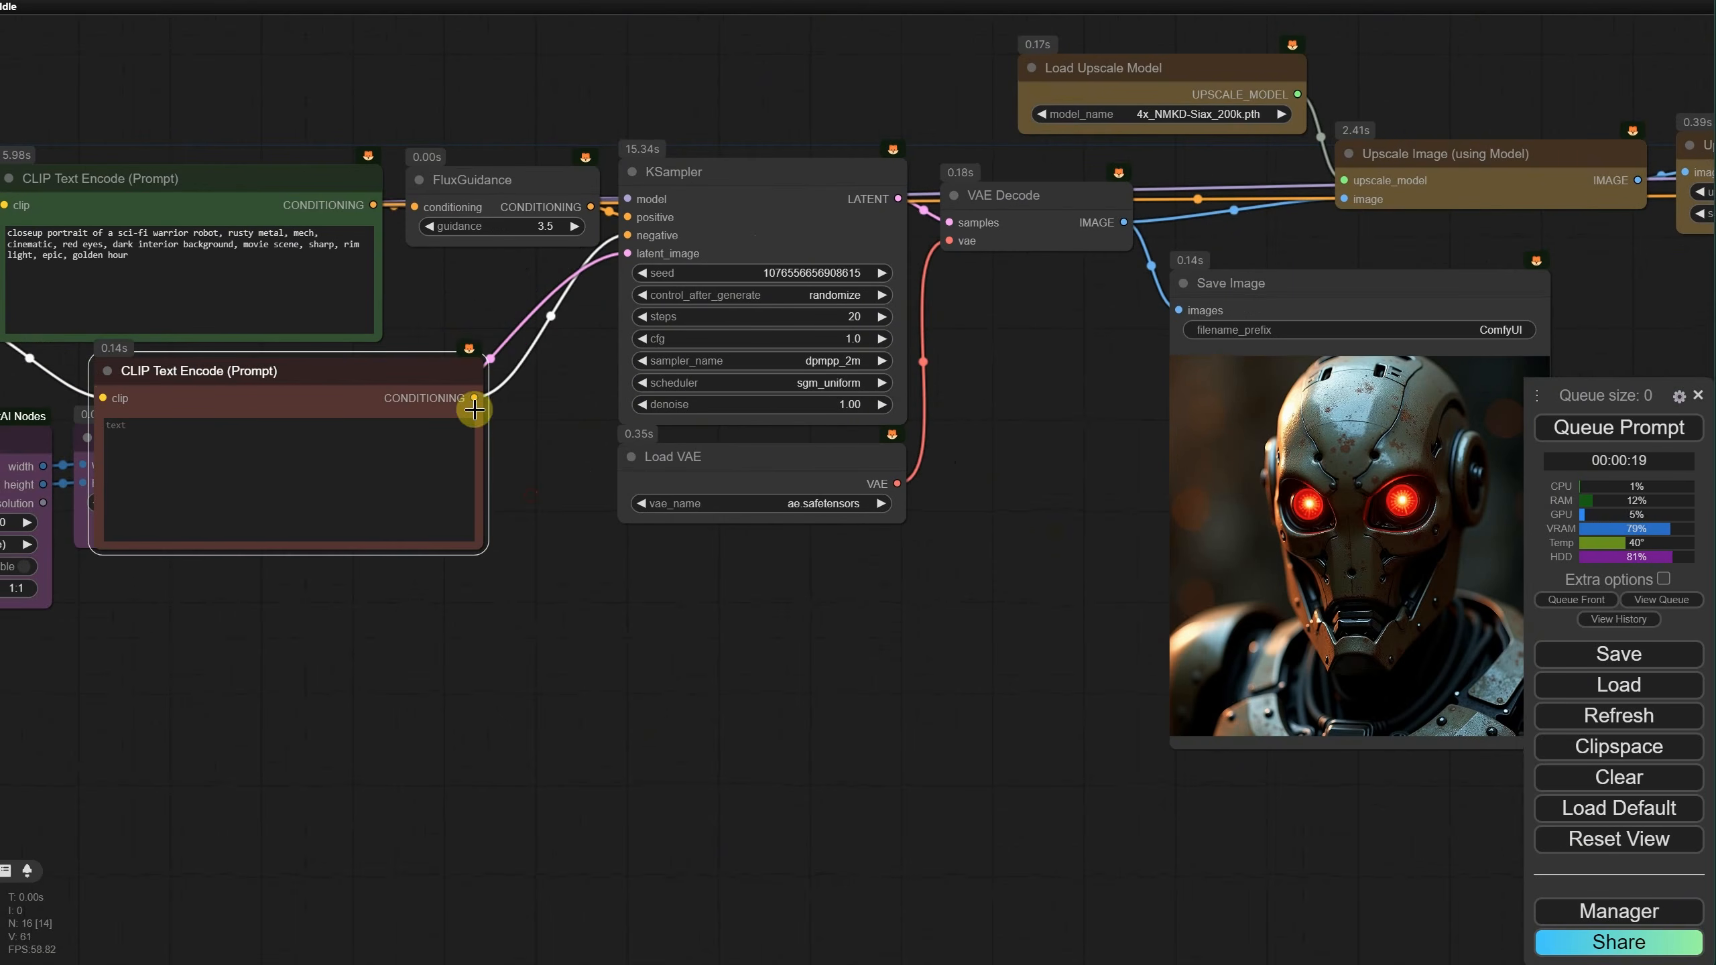
pyautogui.click(106, 371)
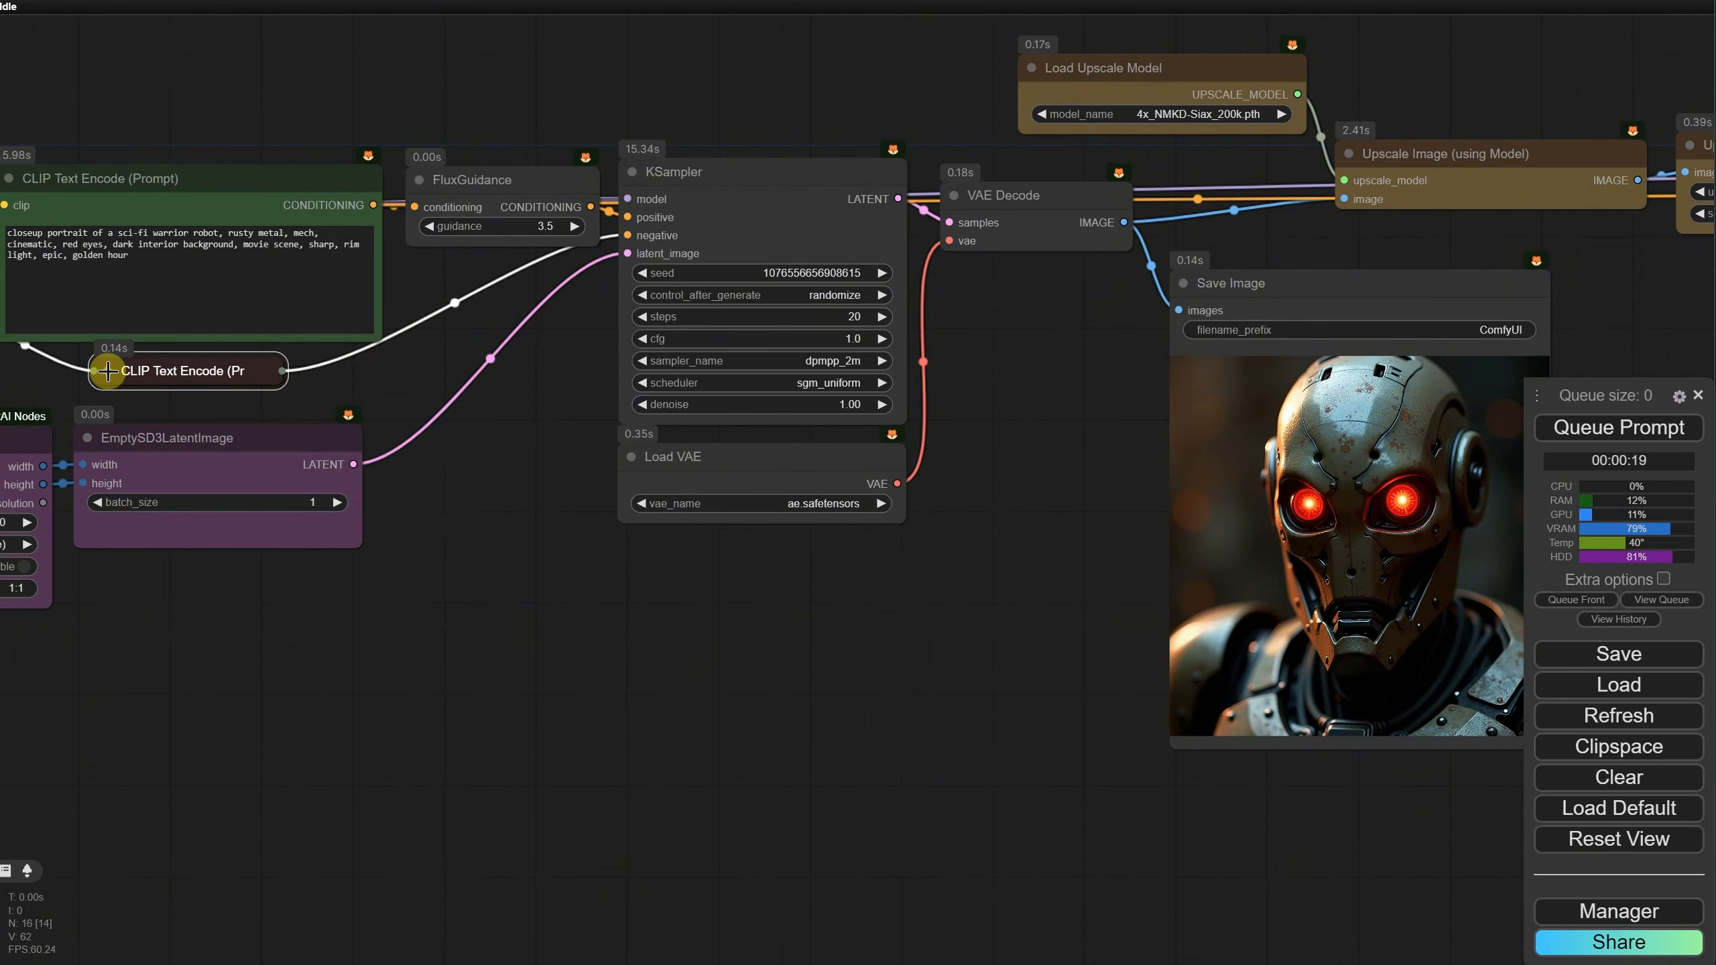
# Step: Connect the second KSampler's negative input to the conditioning output of the collapsed CLIP Text Encode node
pyautogui.scroll(-3, 892, 605)
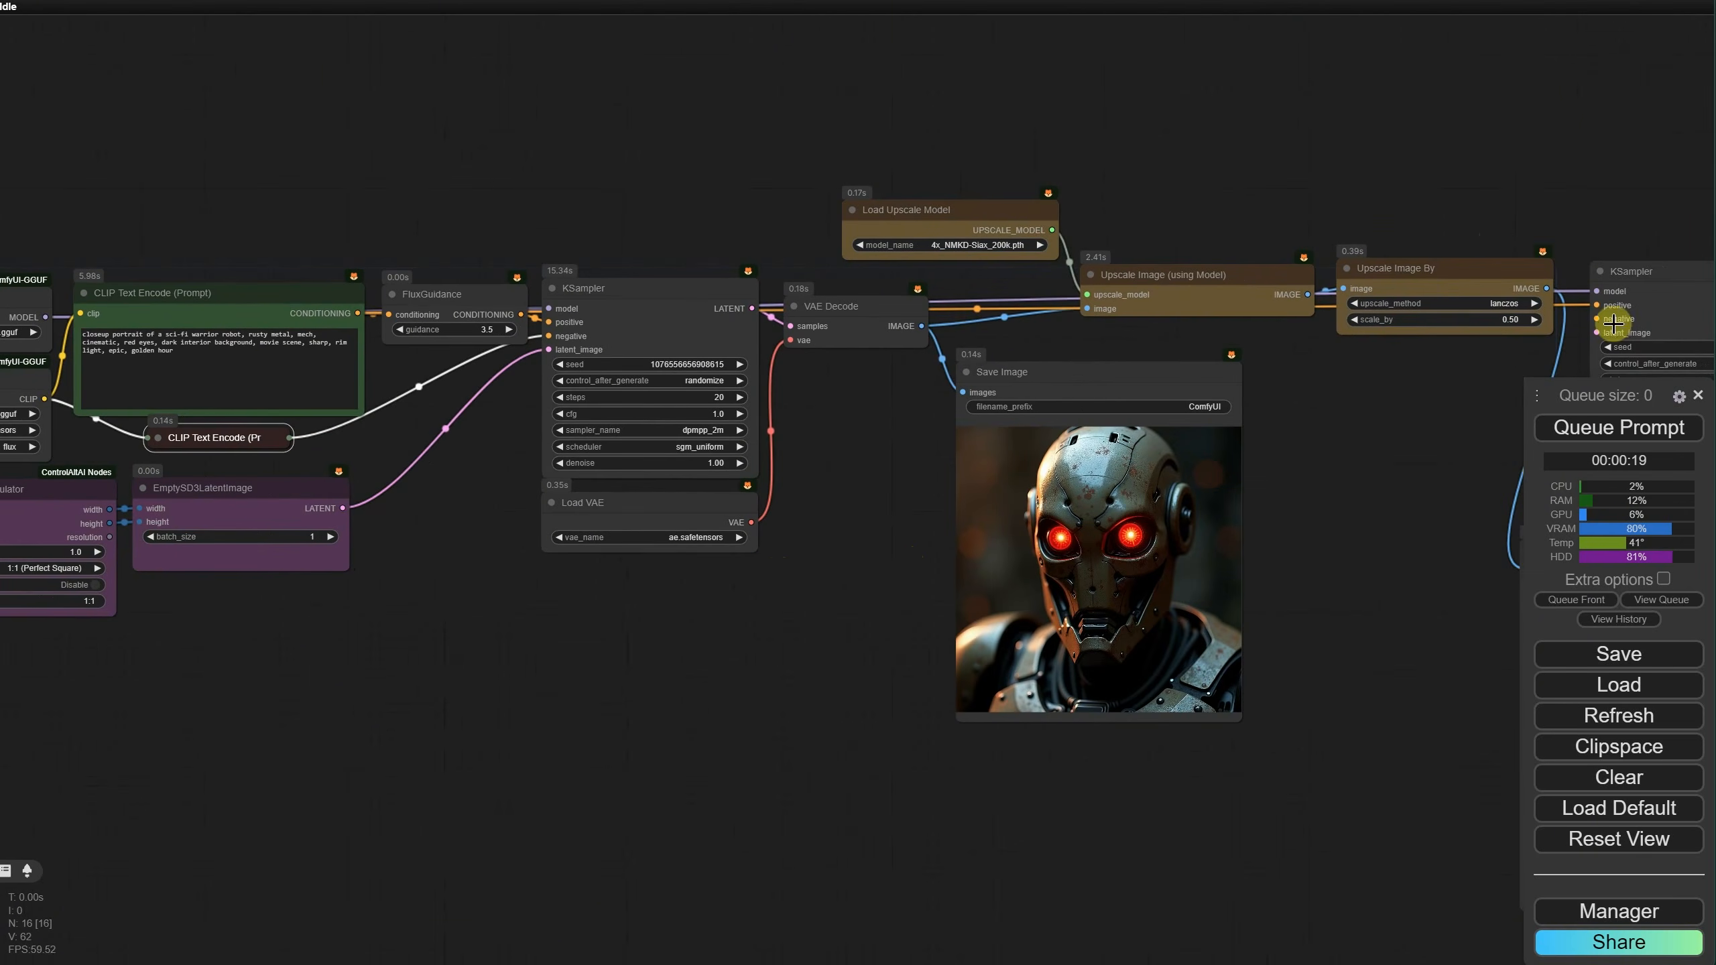
pyautogui.moveTo(1595, 319); pyautogui.dragTo(287, 439)
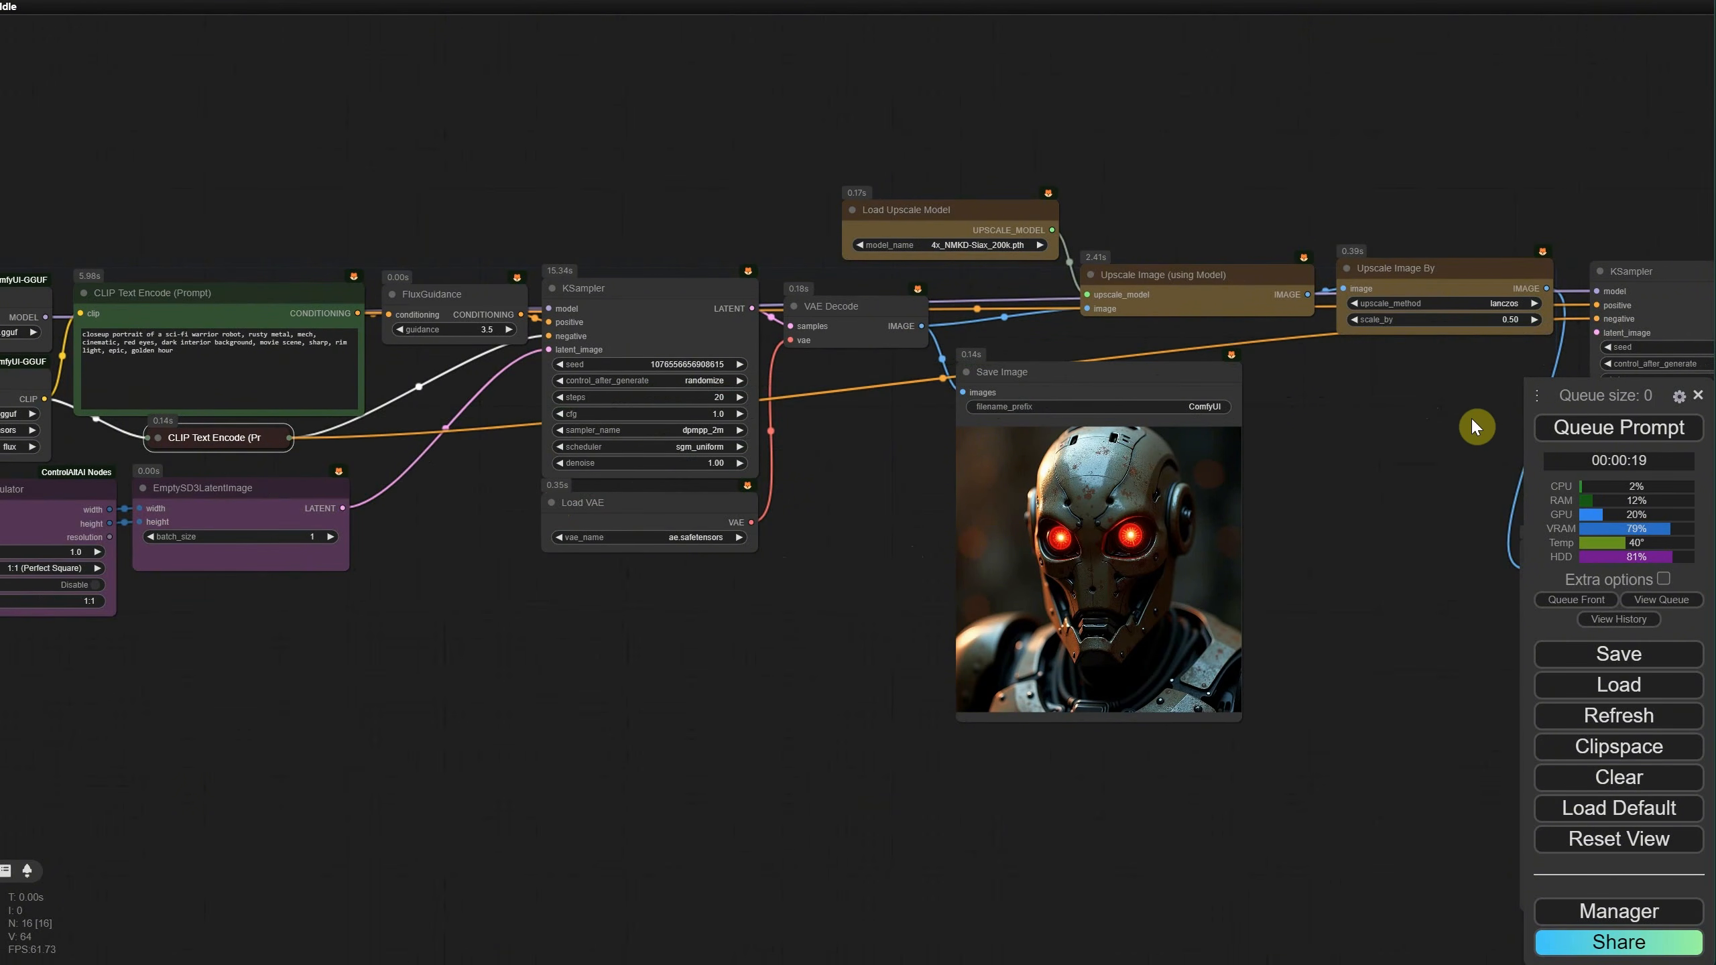
# Step: Move the first Save Image node lower to free space beneath the Upscale Image (using Model) node
pyautogui.moveTo(1476, 427); pyautogui.dragTo(1001, 424)
pyautogui.scroll(8, 1055, 392)
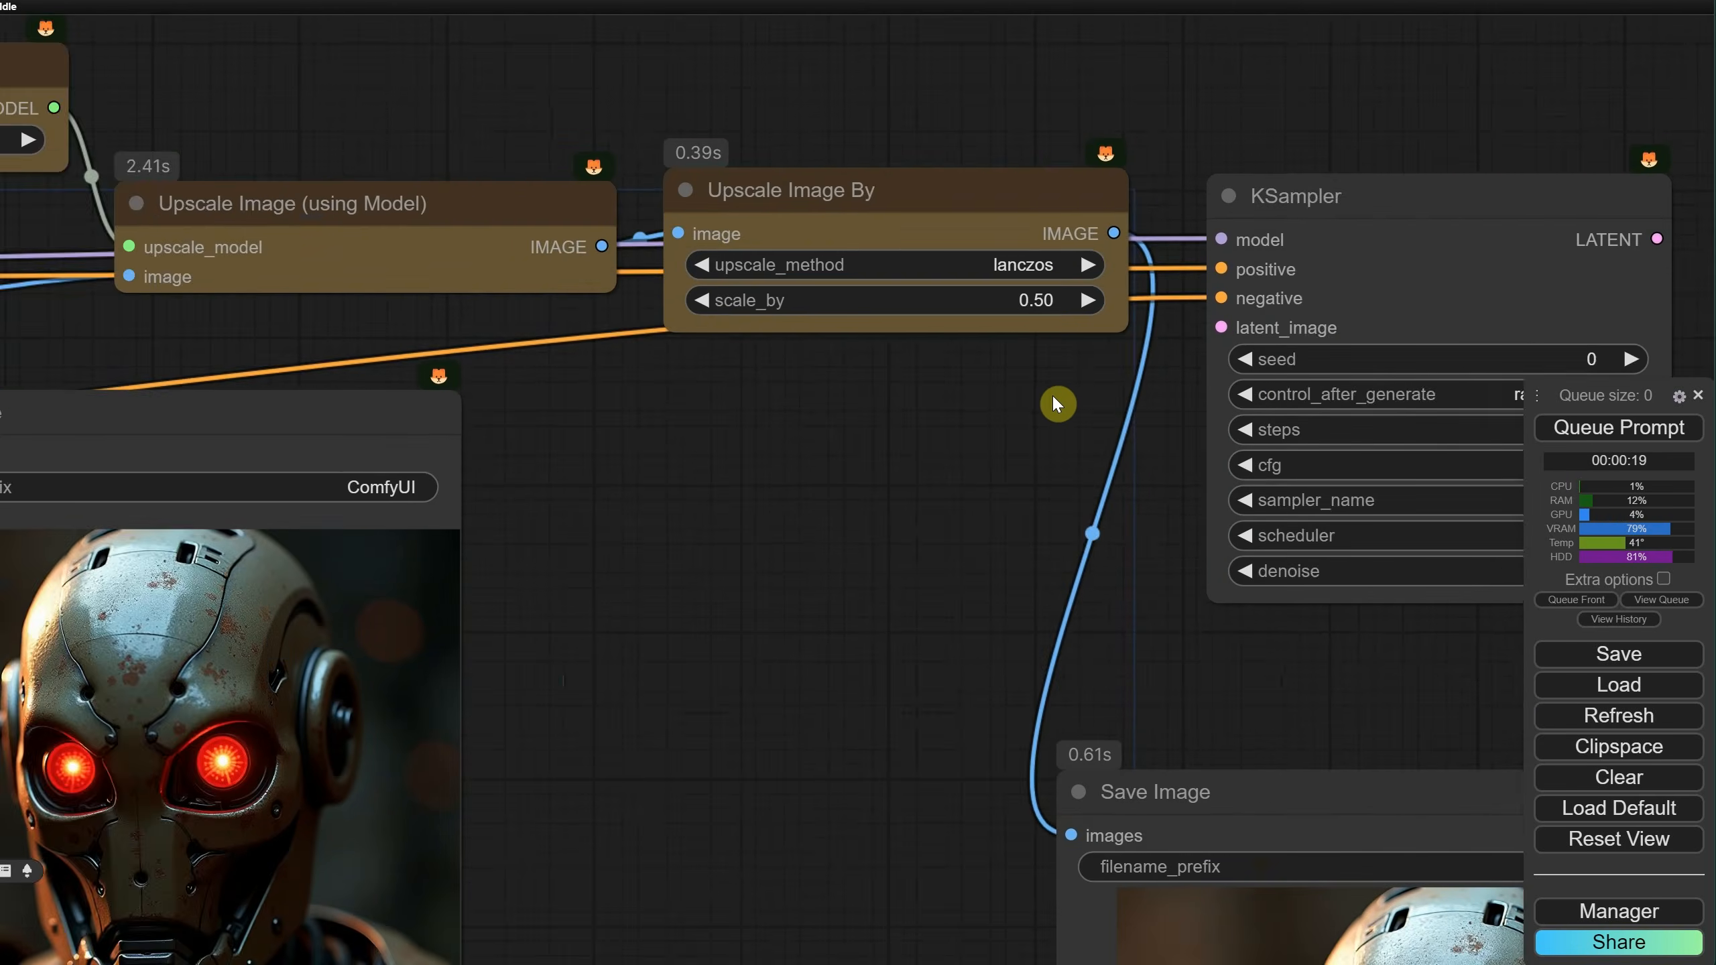
pyautogui.scroll(-6, 1050, 396)
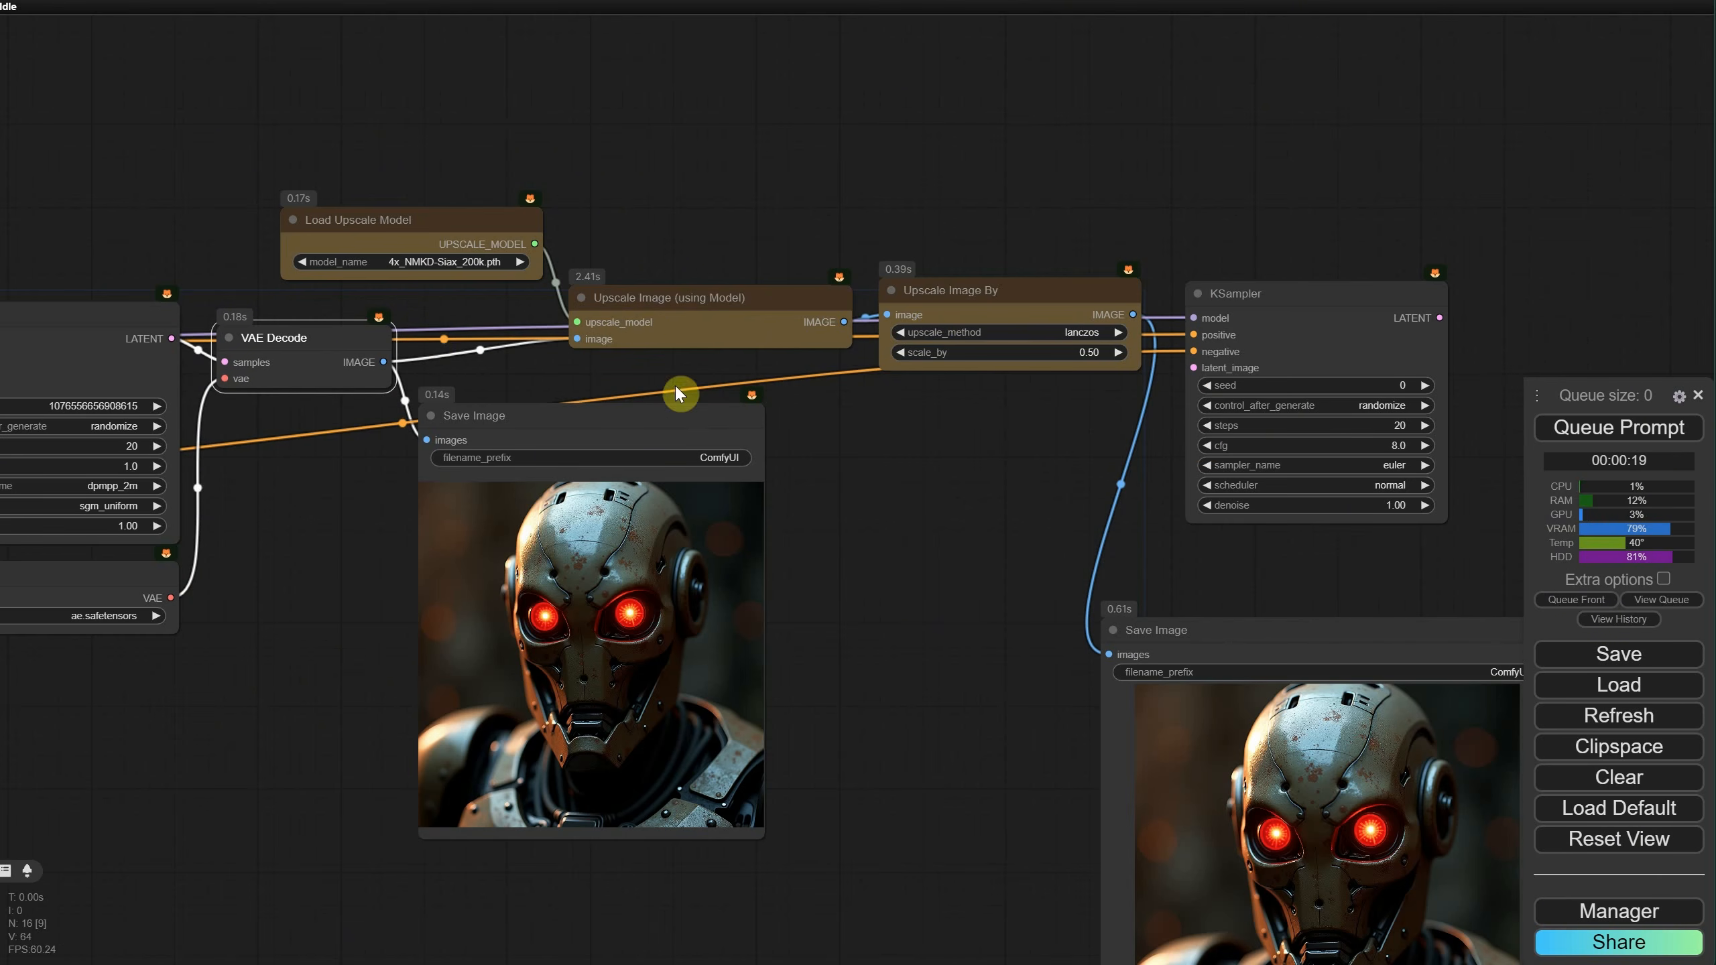
pyautogui.moveTo(541, 452); pyautogui.dragTo(511, 541)
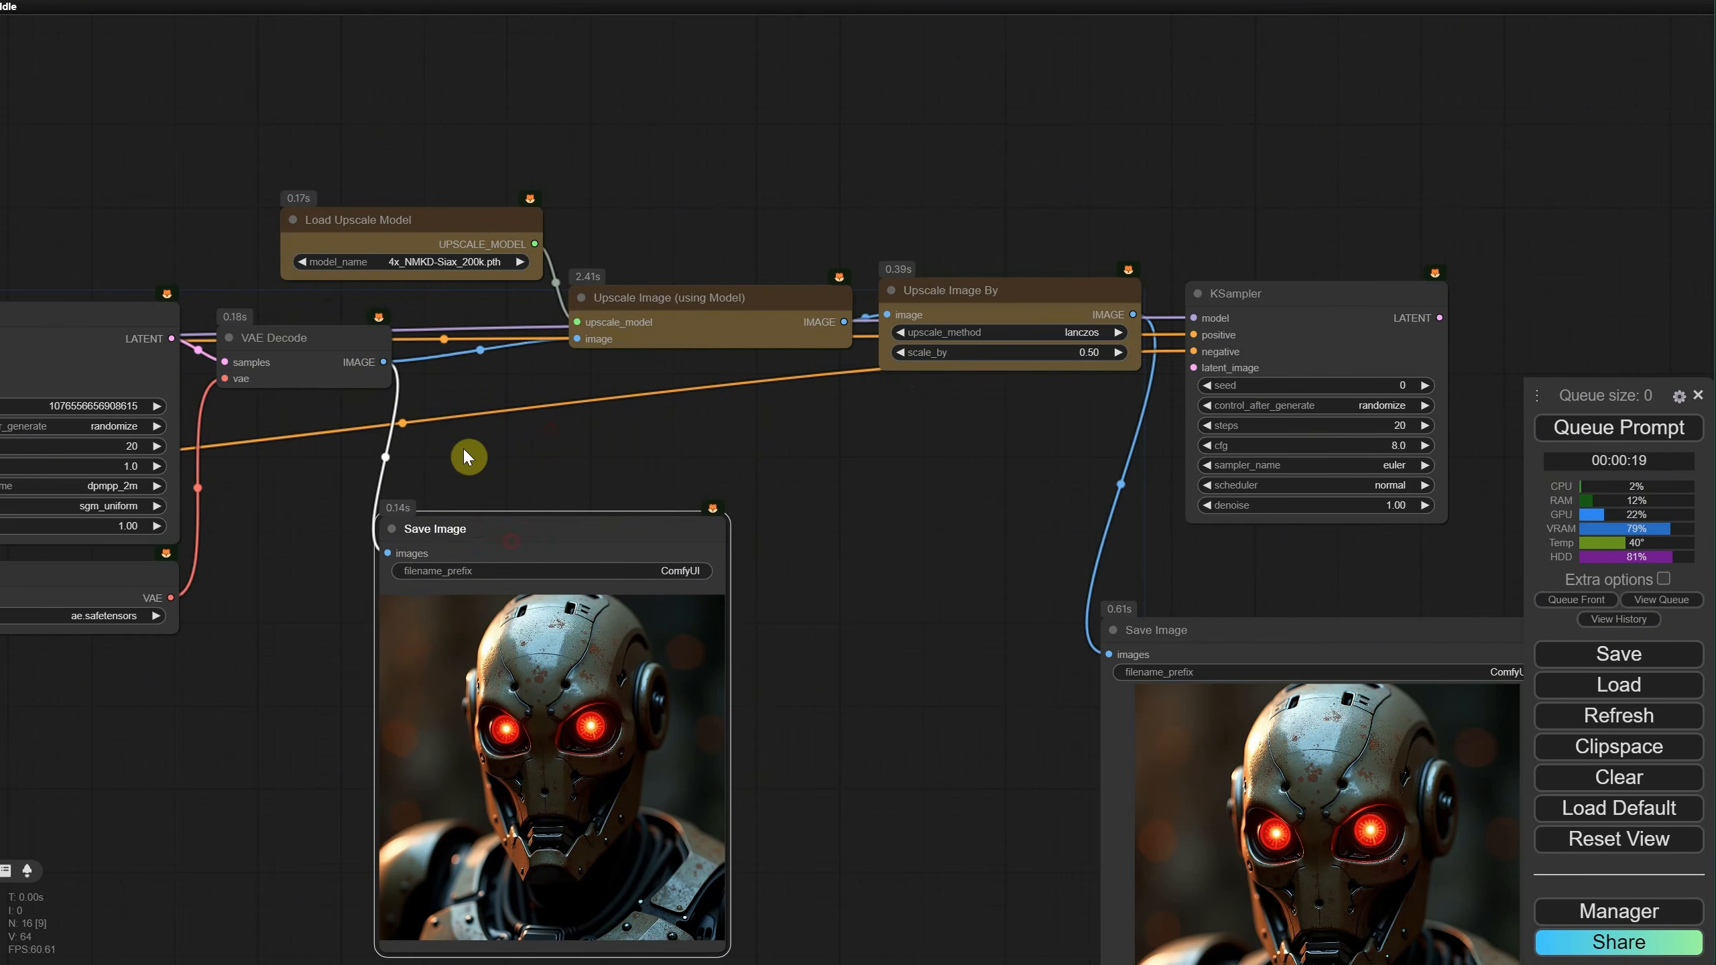
pyautogui.moveTo(382, 361); pyautogui.dragTo(885, 469)
pyautogui.click(871, 541)
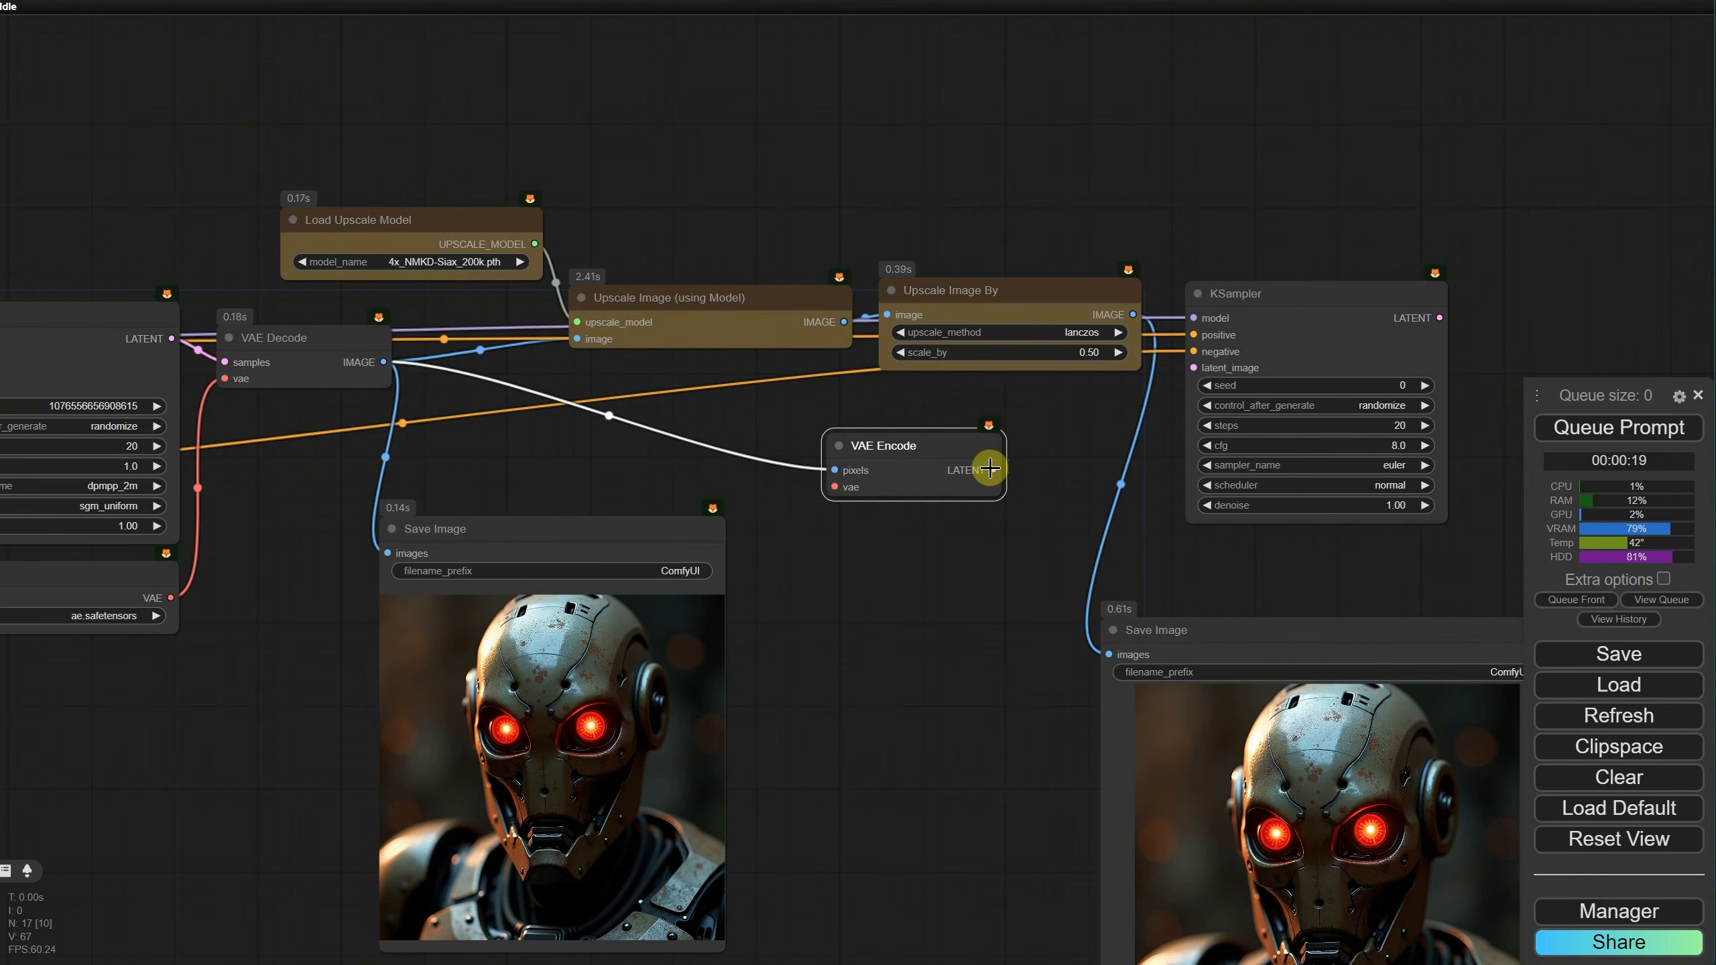
pyautogui.moveTo(992, 469); pyautogui.dragTo(908, 448)
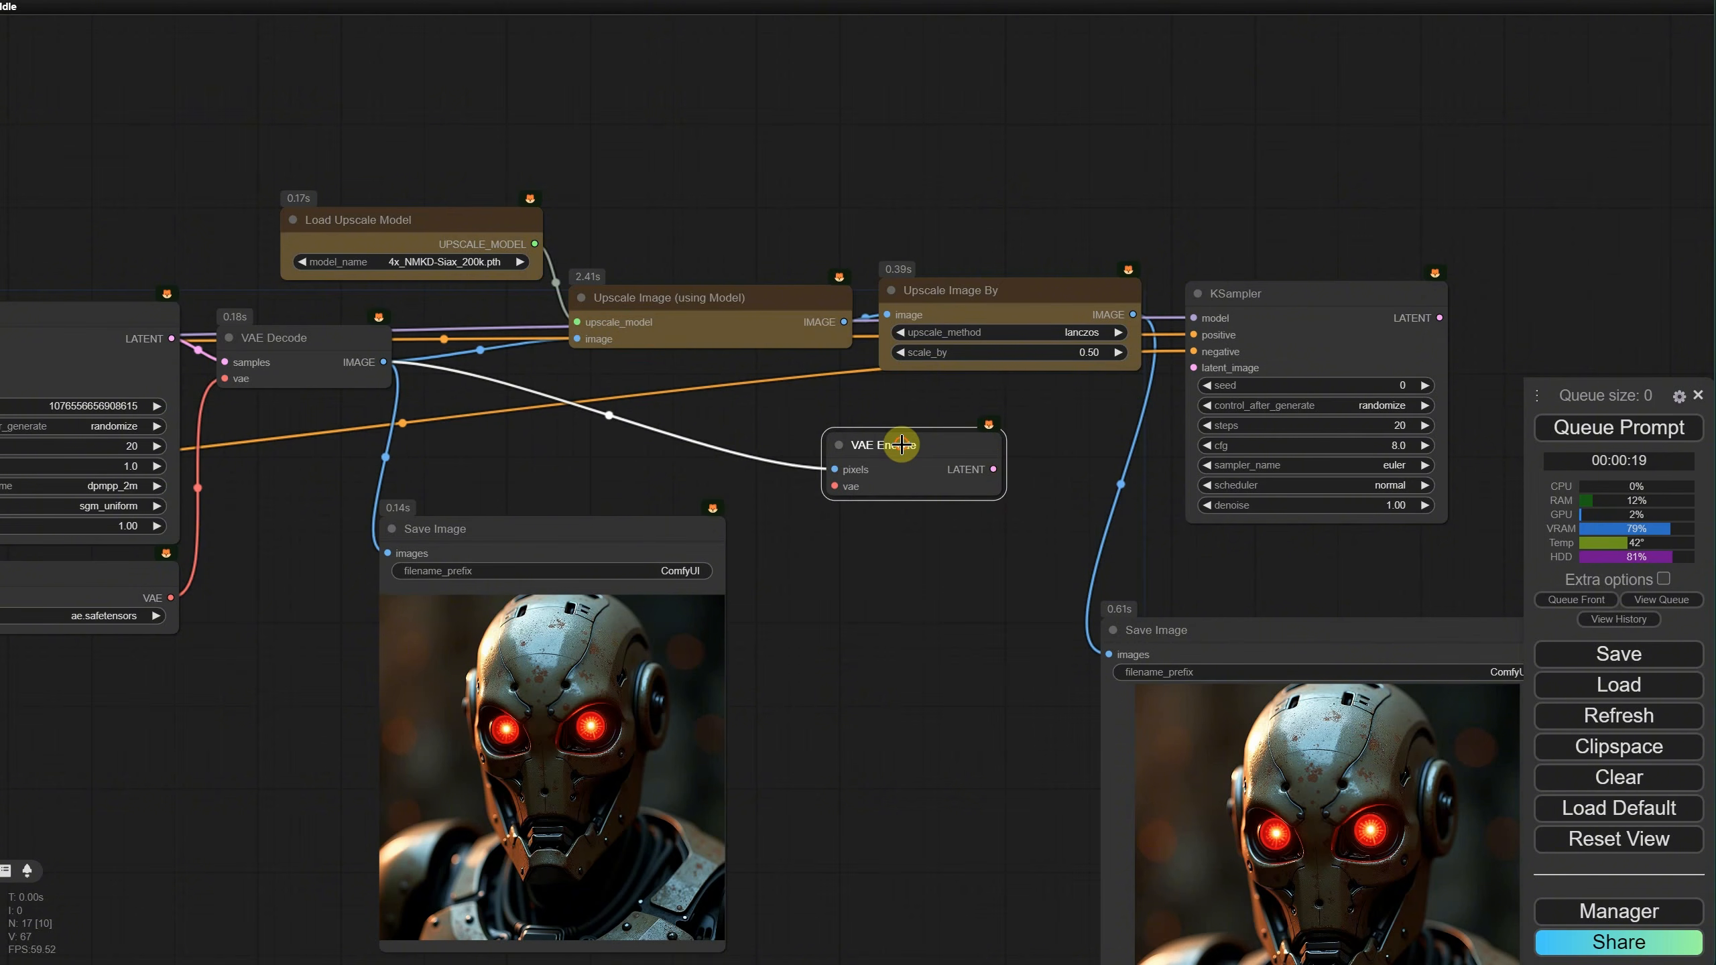
pyautogui.press('Delete')
# Step: Add a VAE Encode node from the Upscale Image By output and connect its latent to the second KSampler's latent_image
pyautogui.moveTo(1282, 299); pyautogui.dragTo(1321, 299)
pyautogui.click(1003, 300)
pyautogui.moveTo(1003, 299); pyautogui.dragTo(1001, 302)
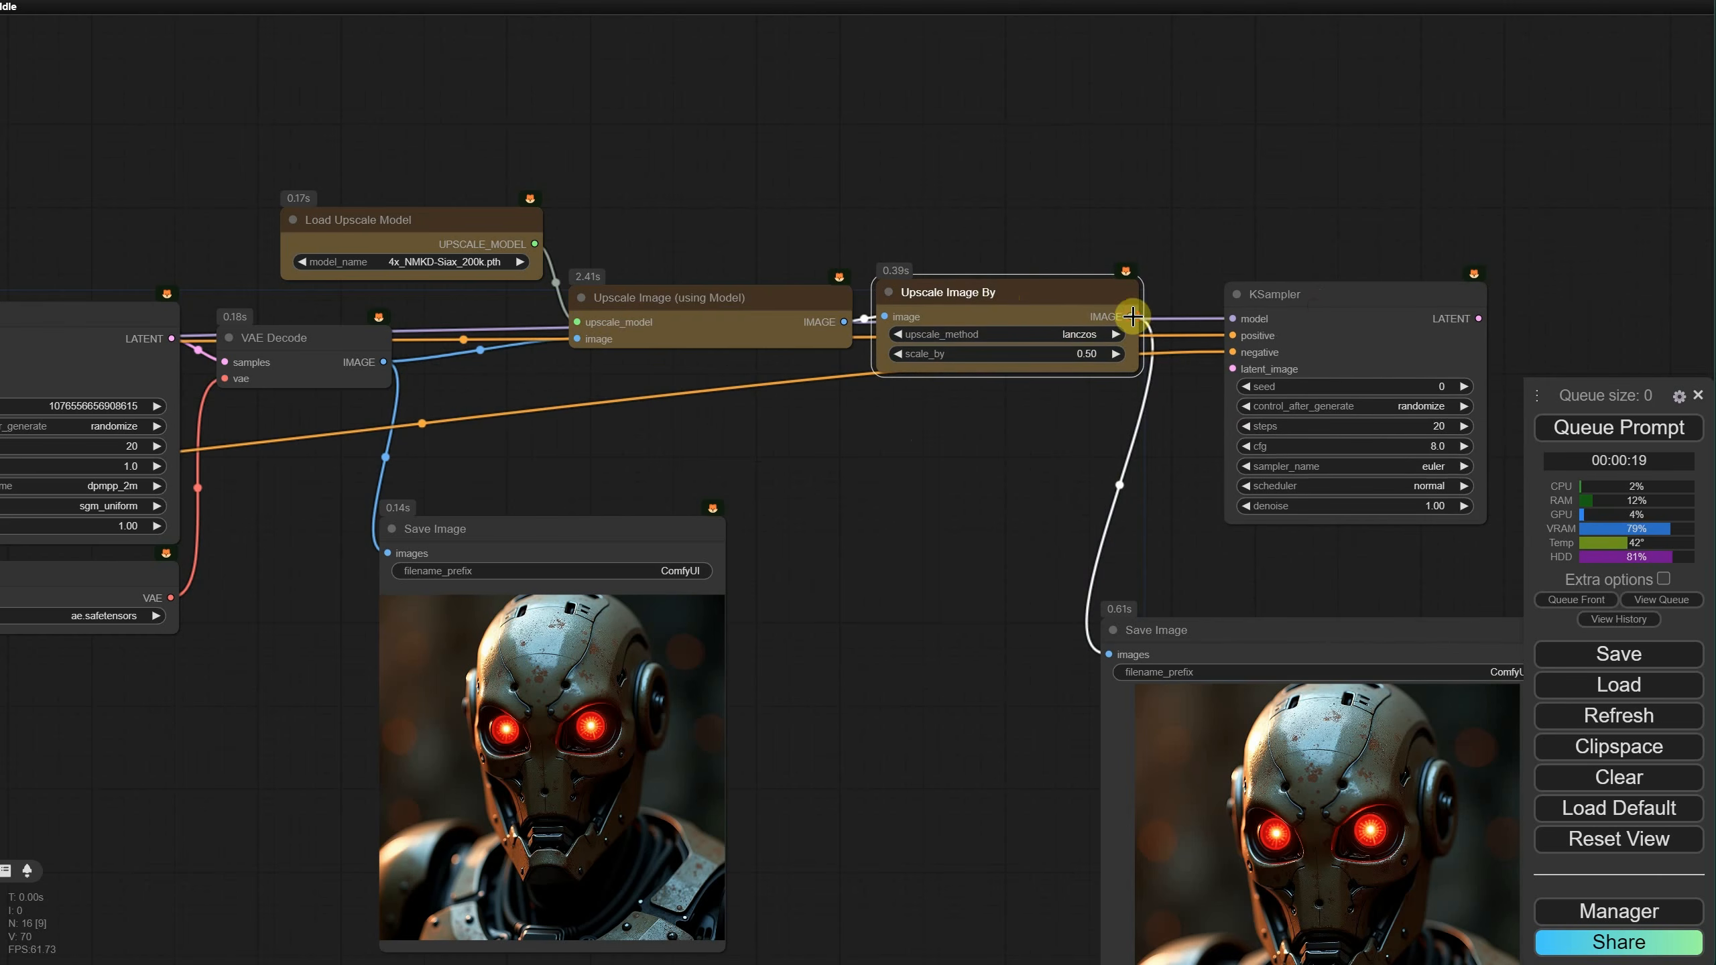
pyautogui.moveTo(1132, 316); pyautogui.dragTo(979, 488)
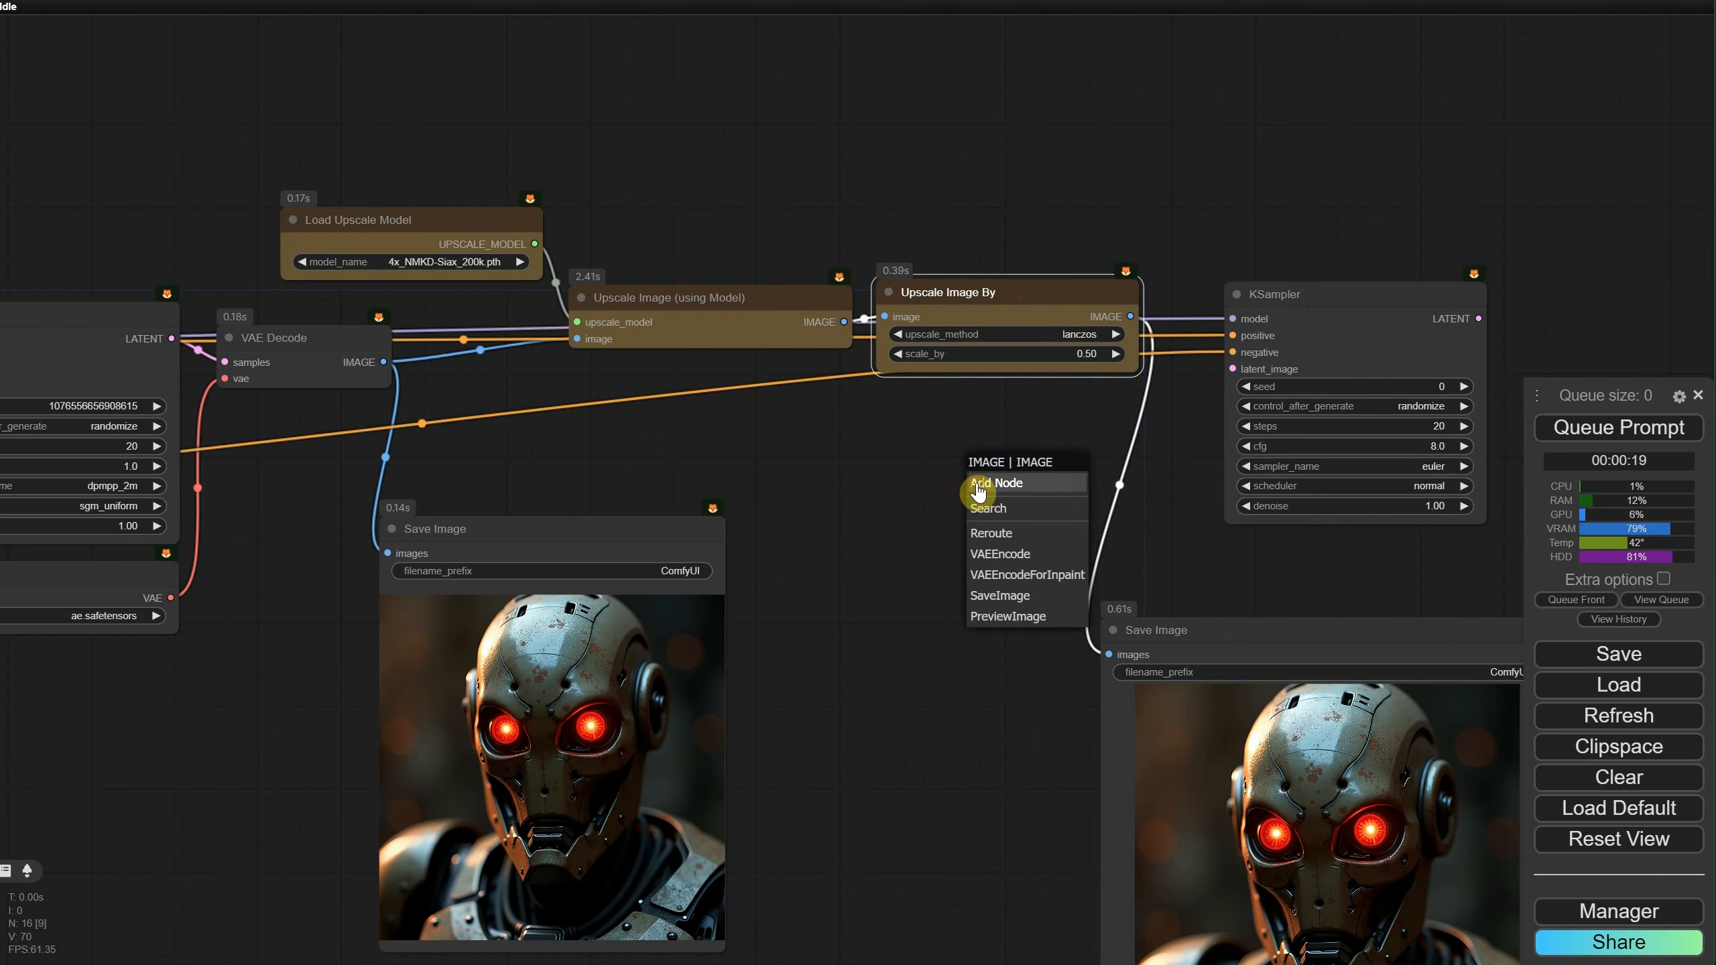
pyautogui.click(980, 555)
pyautogui.moveTo(1143, 494); pyautogui.dragTo(1229, 369)
# Step: Rearrange the nodes so VAE Encode sits between Upscale Image By and the second KSampler, with the second Save Image below
pyautogui.scroll(-4, 1228, 500)
pyautogui.moveTo(1246, 563); pyautogui.dragTo(832, 551)
pyautogui.click(889, 363)
pyautogui.moveTo(888, 363); pyautogui.dragTo(1023, 352)
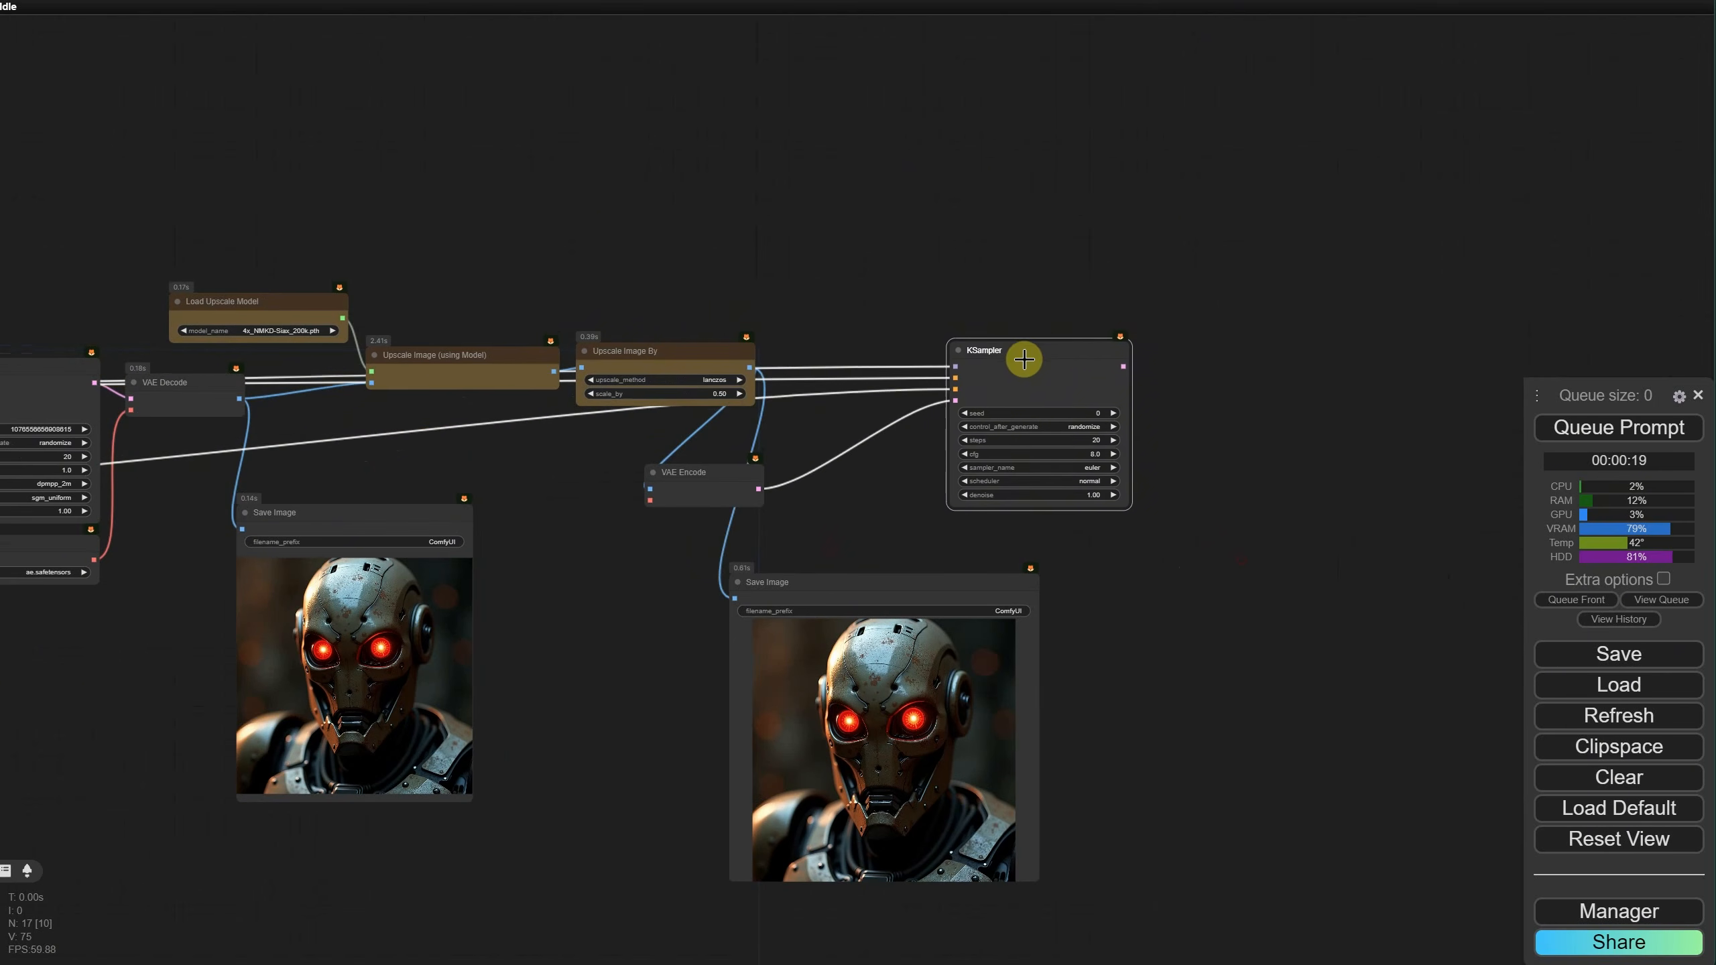
pyautogui.moveTo(699, 472); pyautogui.dragTo(836, 376)
pyautogui.moveTo(845, 584); pyautogui.dragTo(867, 560)
# Step: Add a VAE Decode node connected to the second KSampler's latent output
pyautogui.scroll(1, 671, 495)
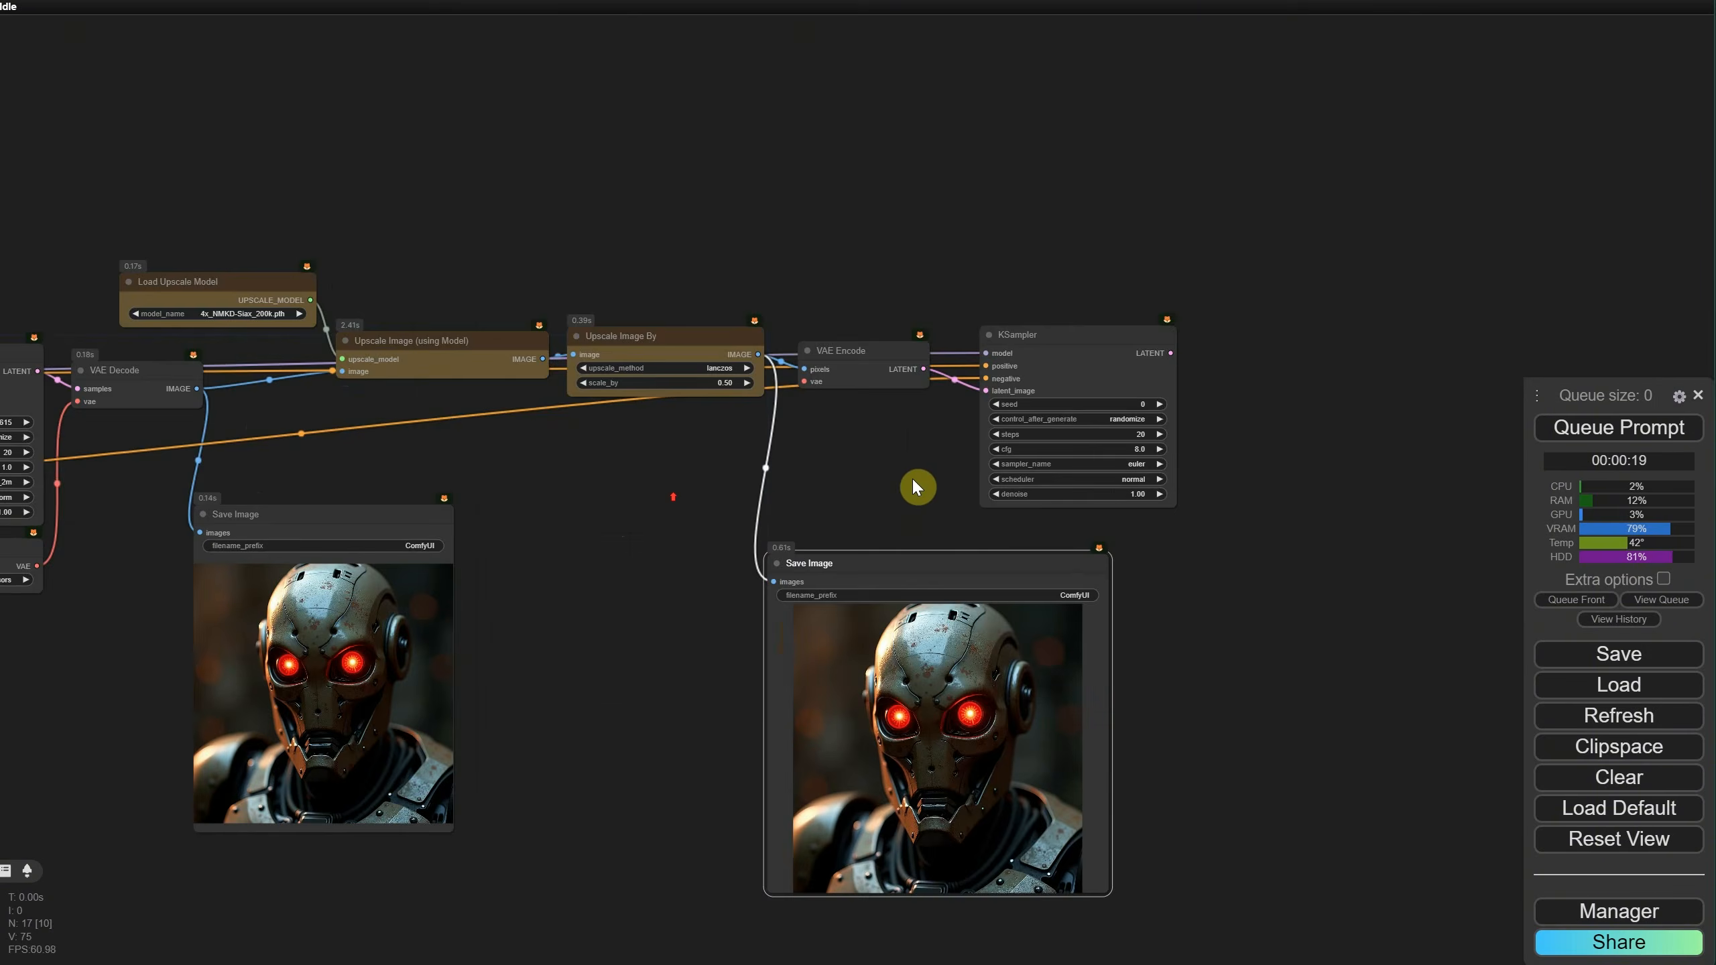
pyautogui.scroll(4, 931, 475)
pyautogui.scroll(-2, 929, 475)
pyautogui.moveTo(477, 510); pyautogui.dragTo(479, 559)
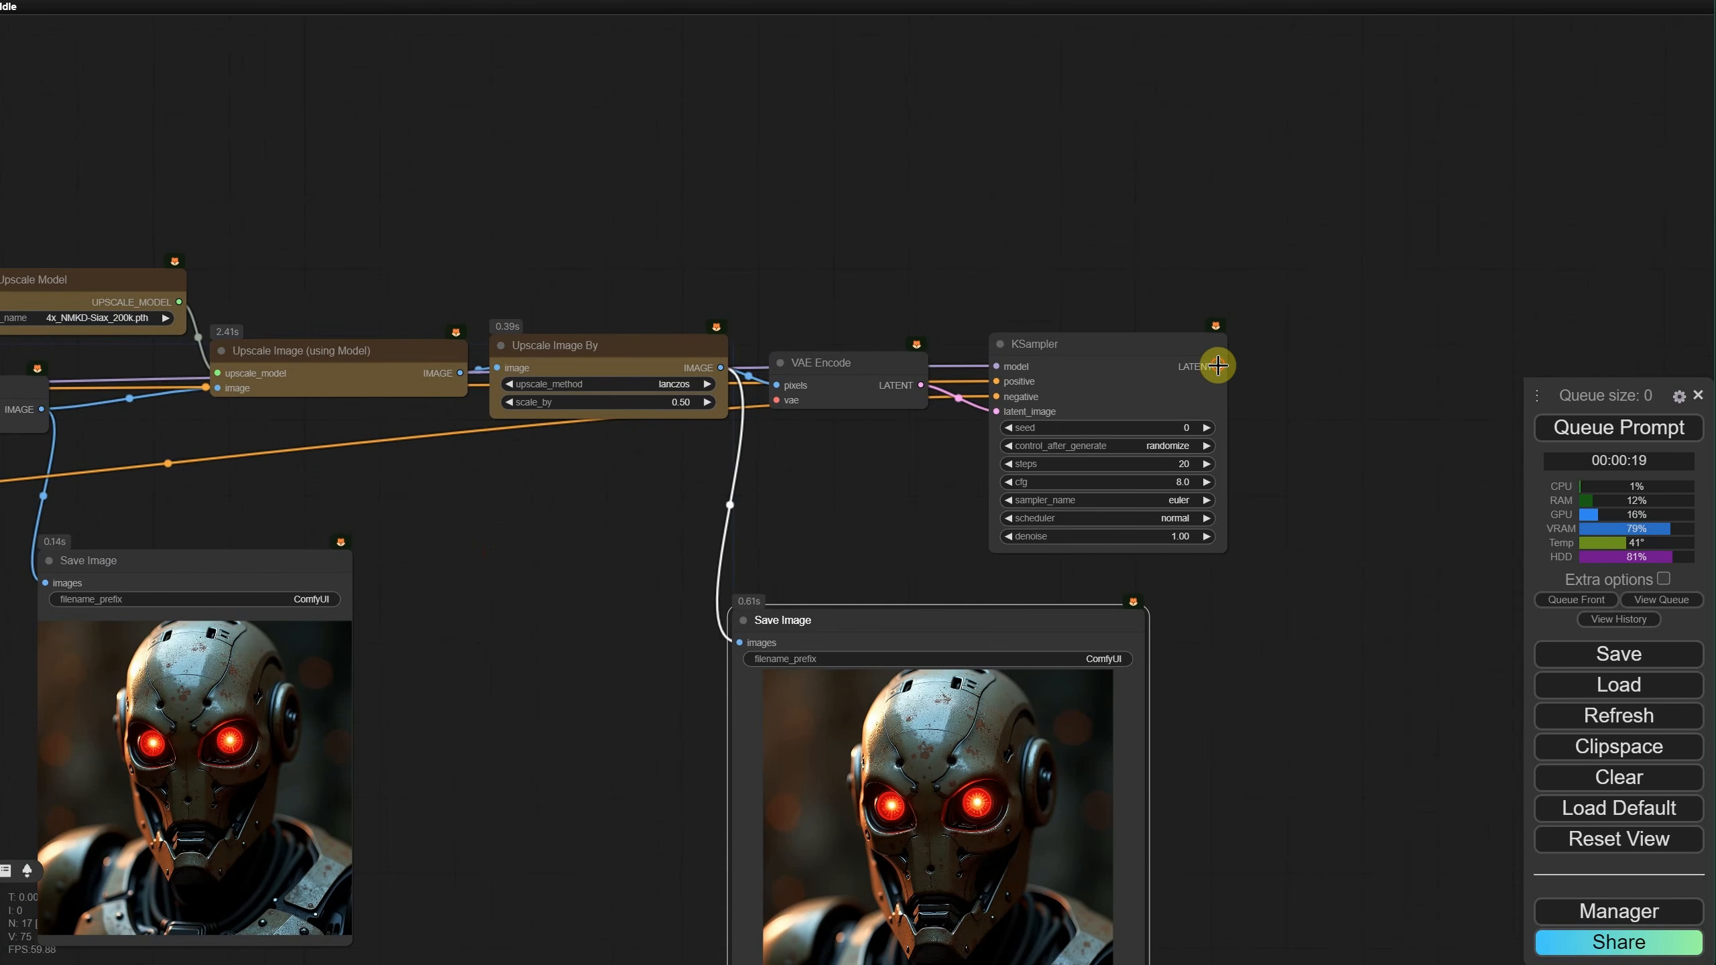
pyautogui.moveTo(1218, 366); pyautogui.dragTo(1298, 394)
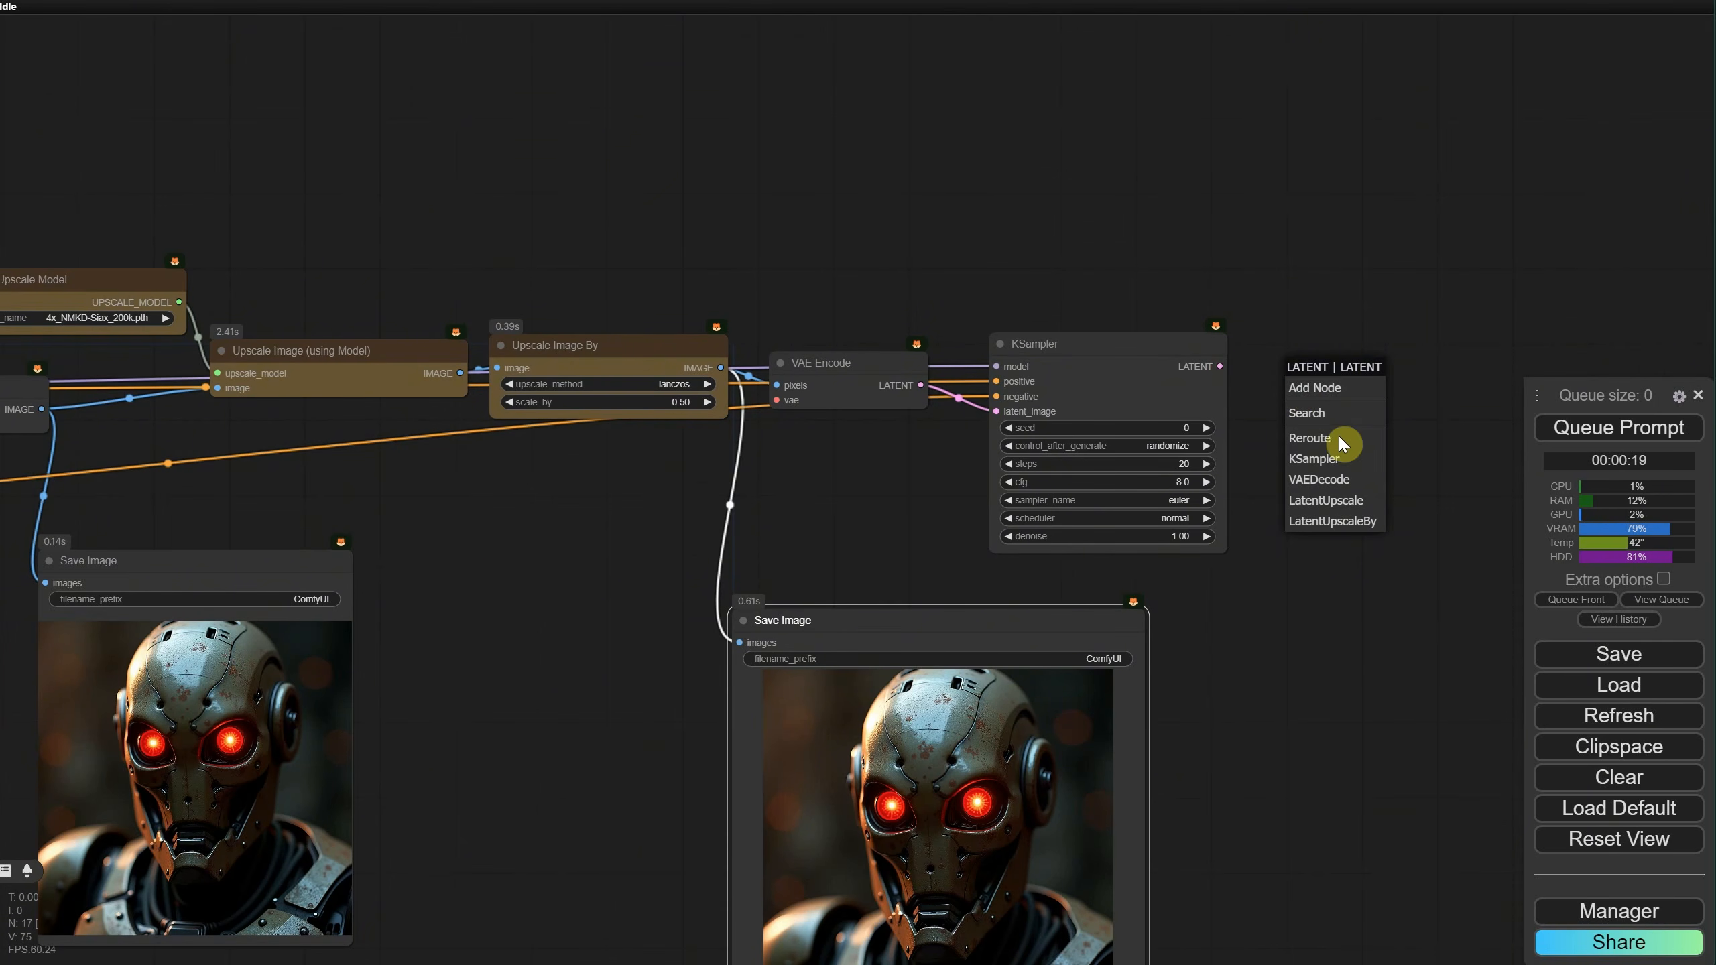
pyautogui.click(1324, 480)
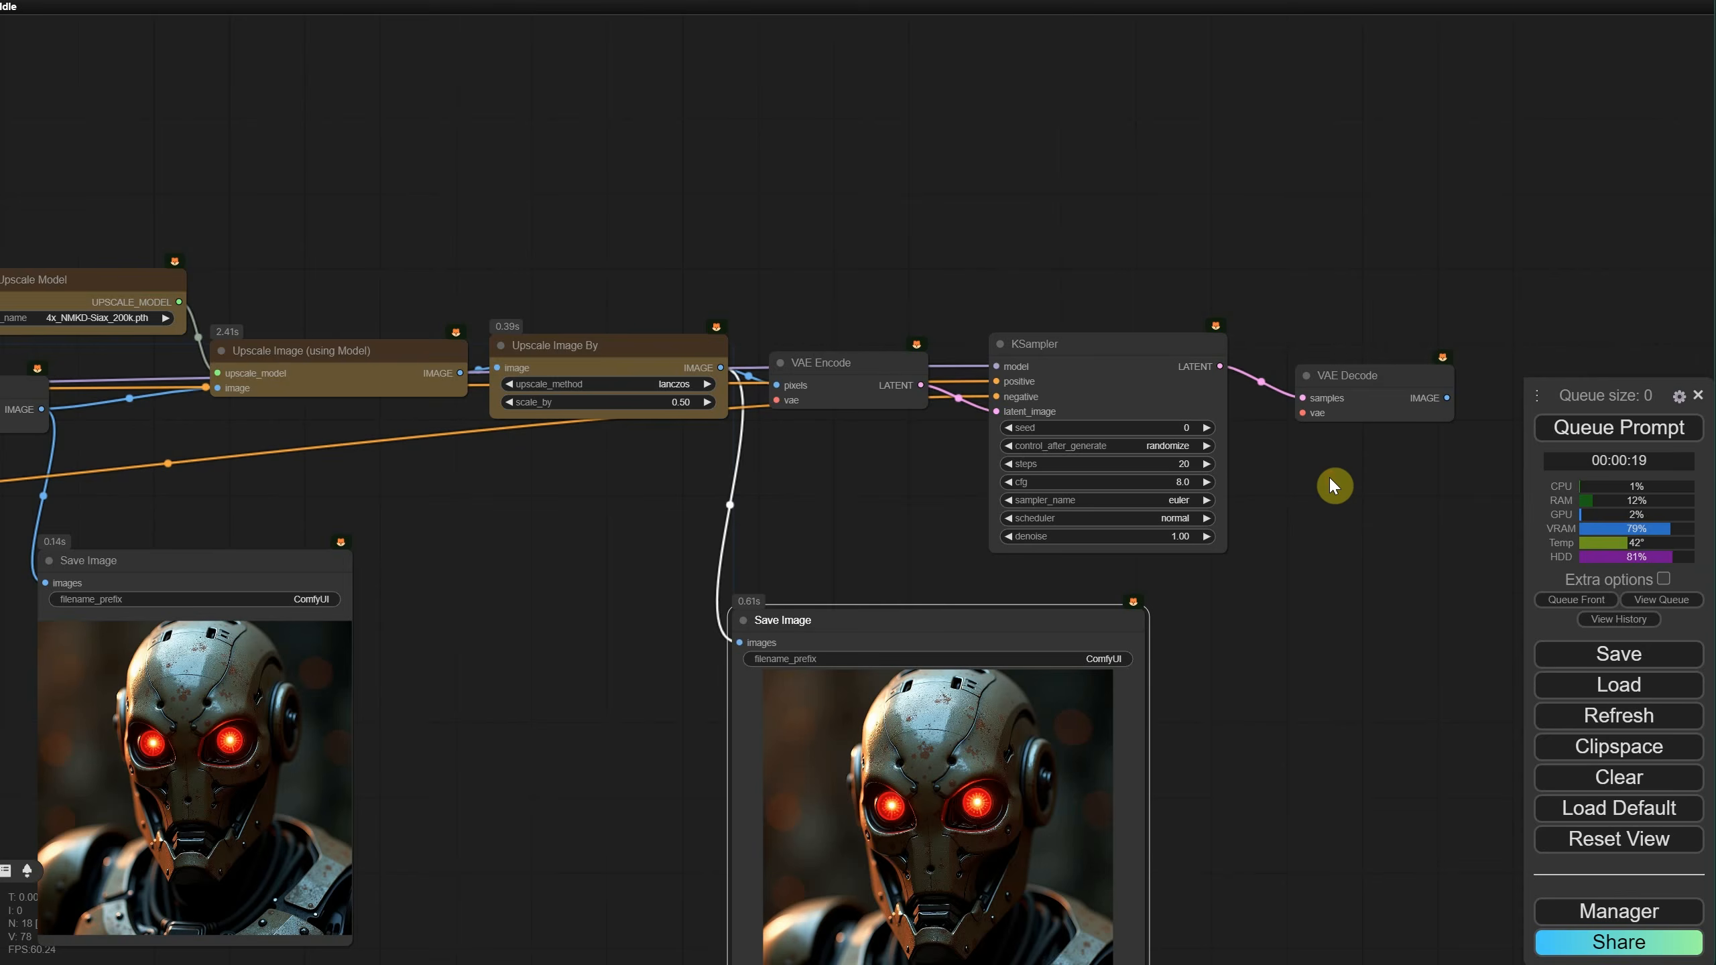
# Step: Add a Save Image node fed by the new VAE Decode's image output, position it beside that node and enlarge it
pyautogui.scroll(-3, 1328, 475)
pyautogui.moveTo(1326, 475); pyautogui.dragTo(1121, 444)
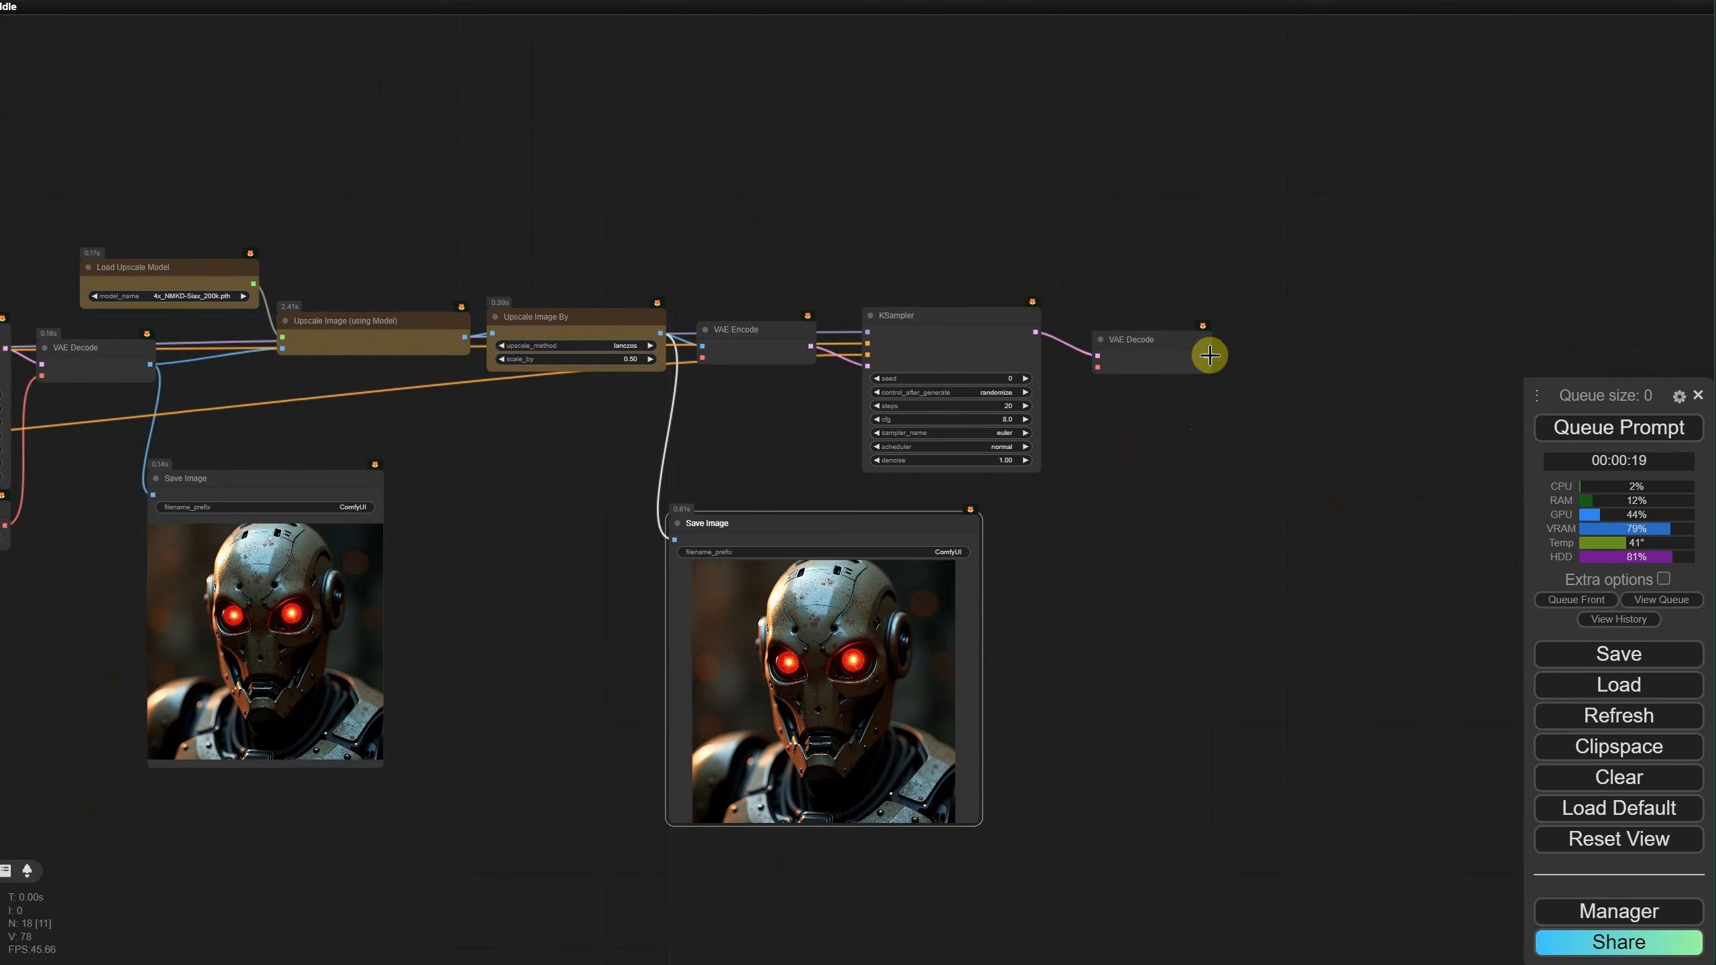
pyautogui.moveTo(1206, 355); pyautogui.dragTo(1257, 400)
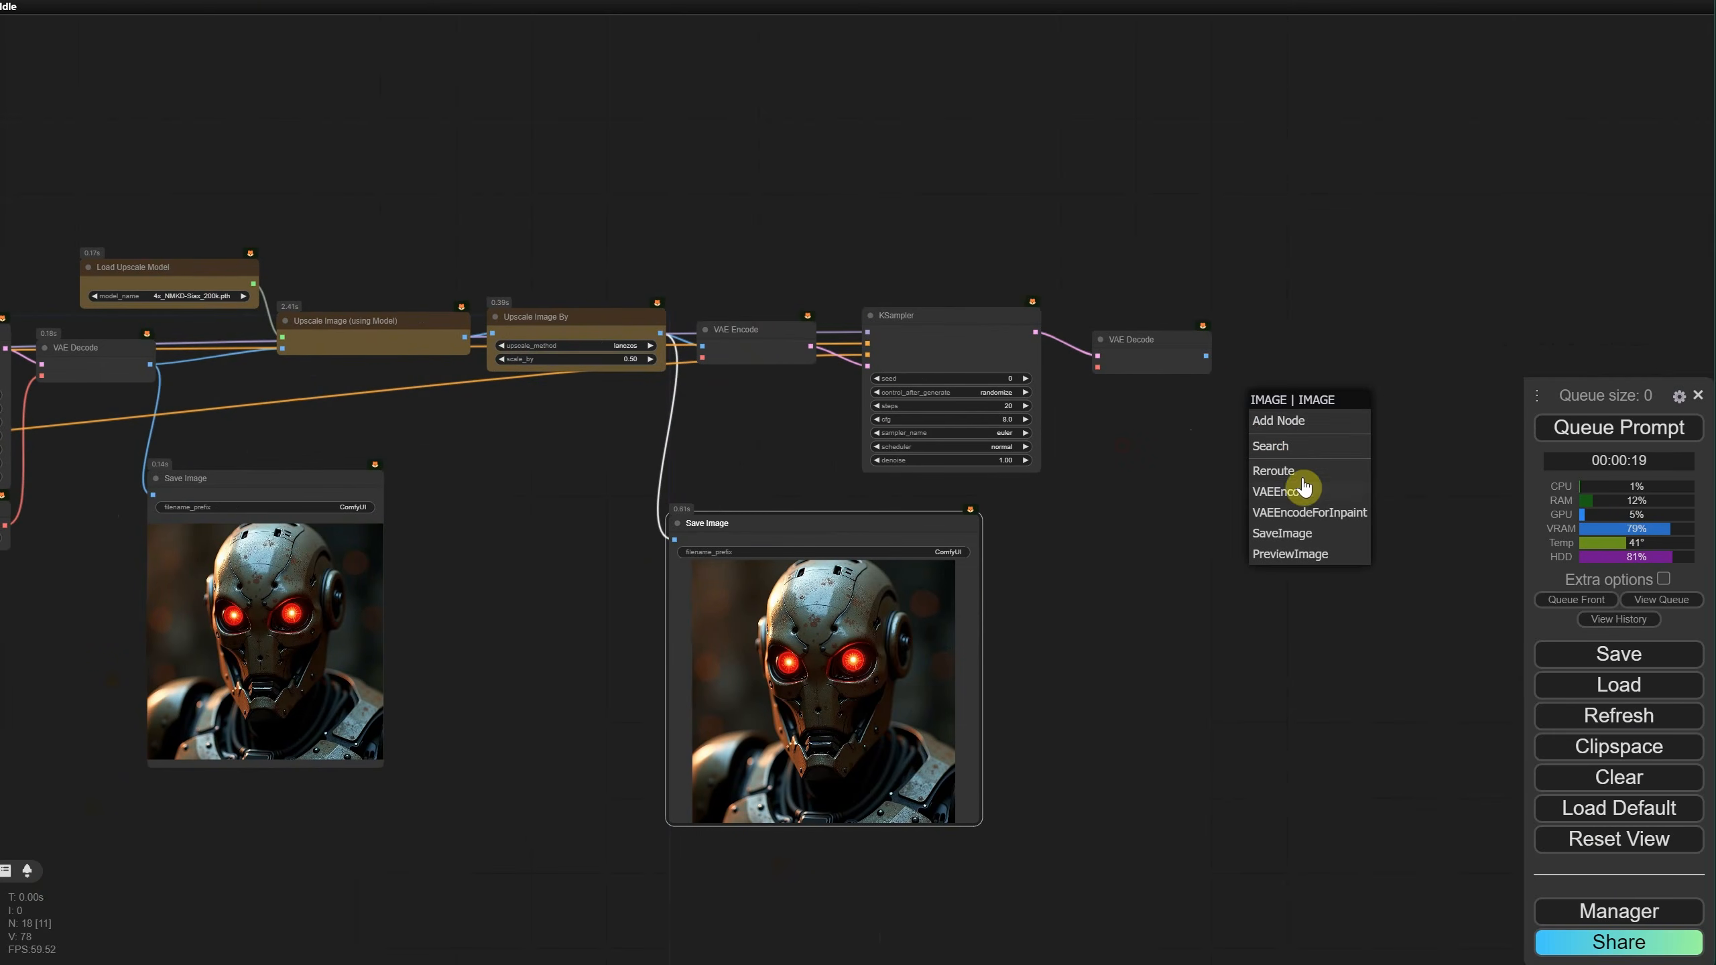
pyautogui.click(1300, 533)
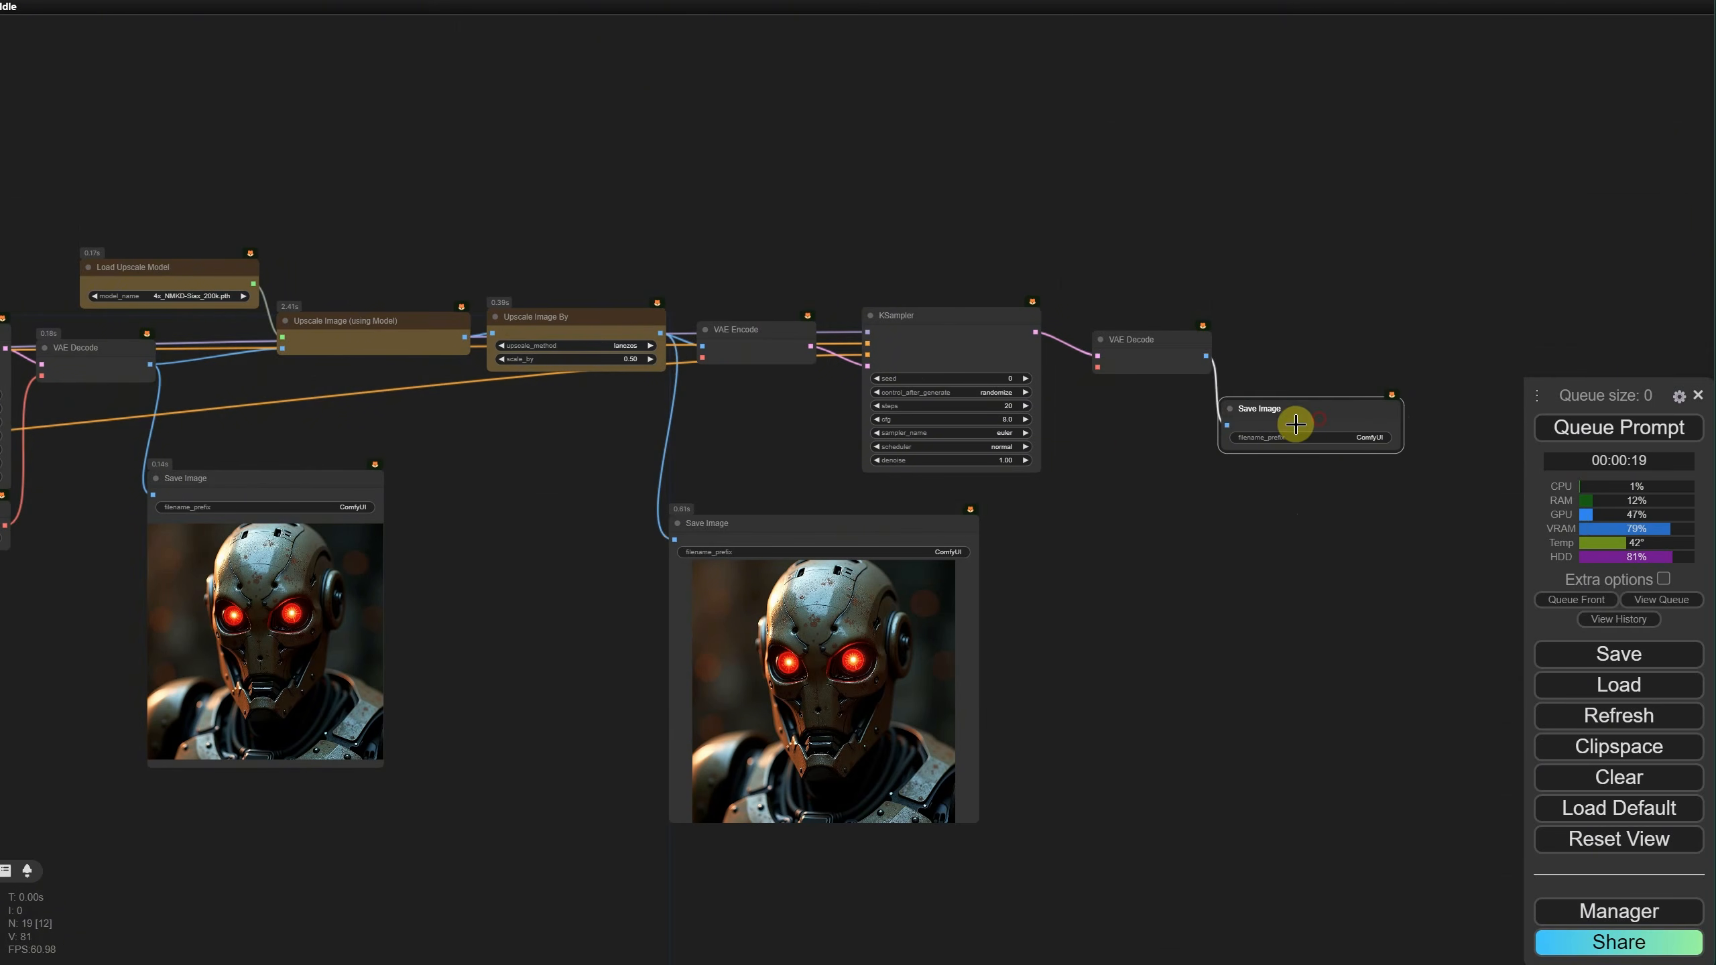
pyautogui.moveTo(1300, 408); pyautogui.dragTo(1334, 386)
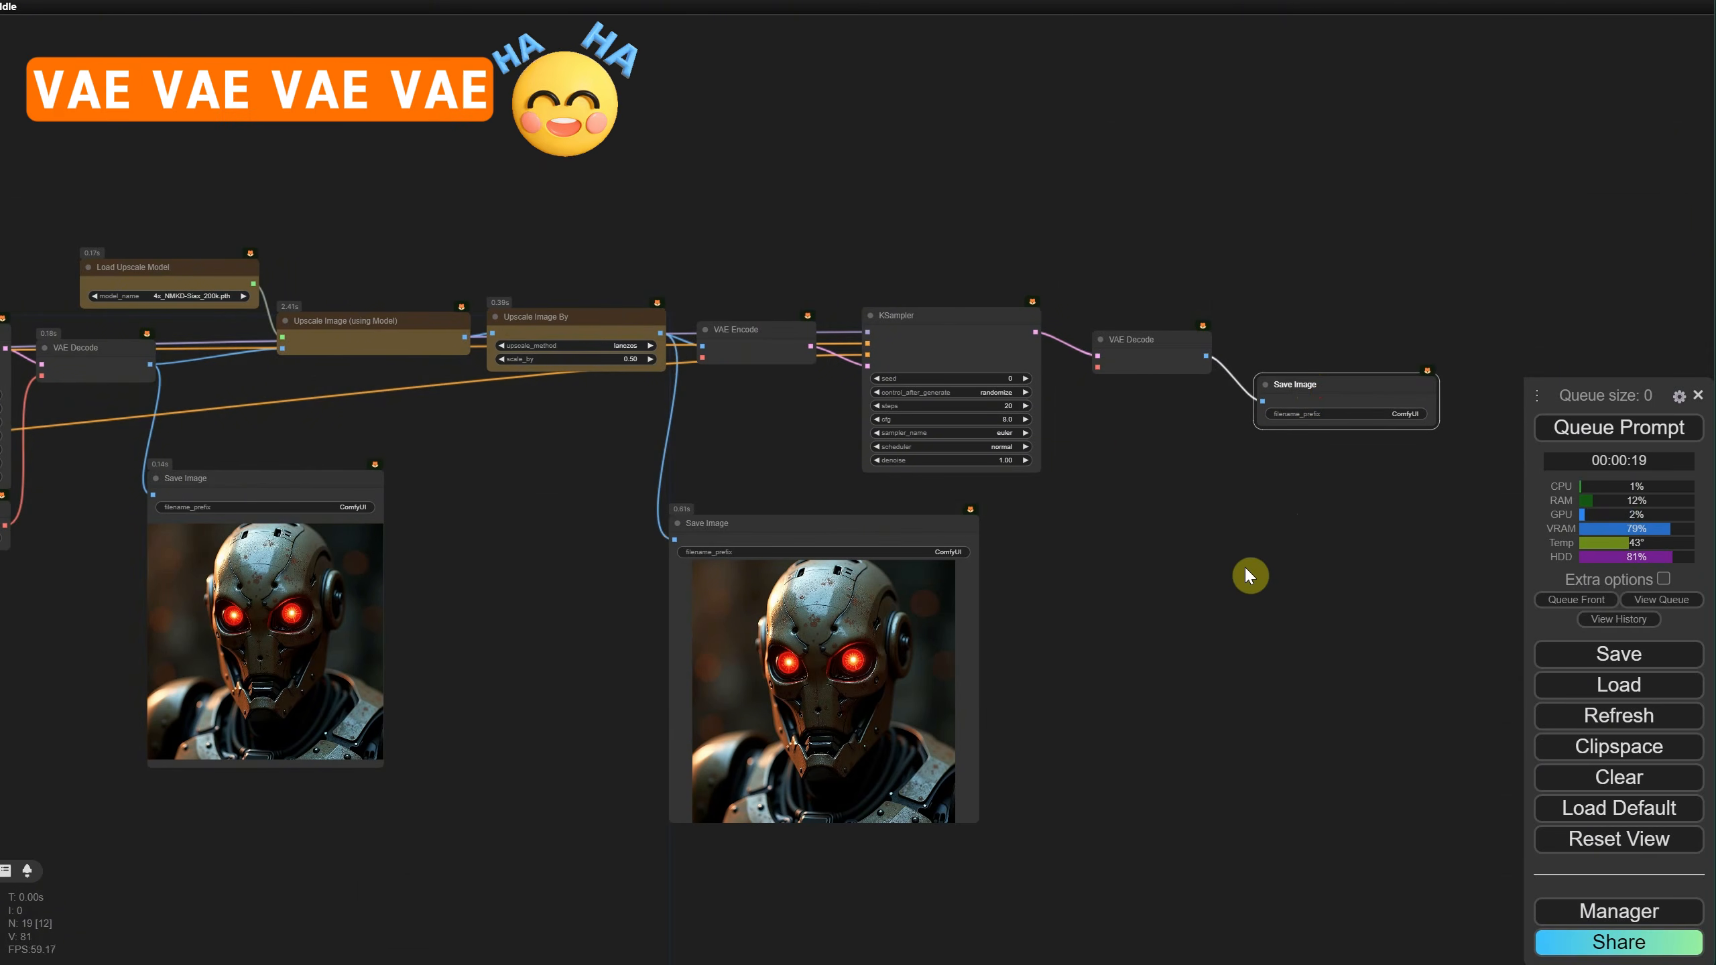
pyautogui.moveTo(1437, 428); pyautogui.dragTo(1503, 740)
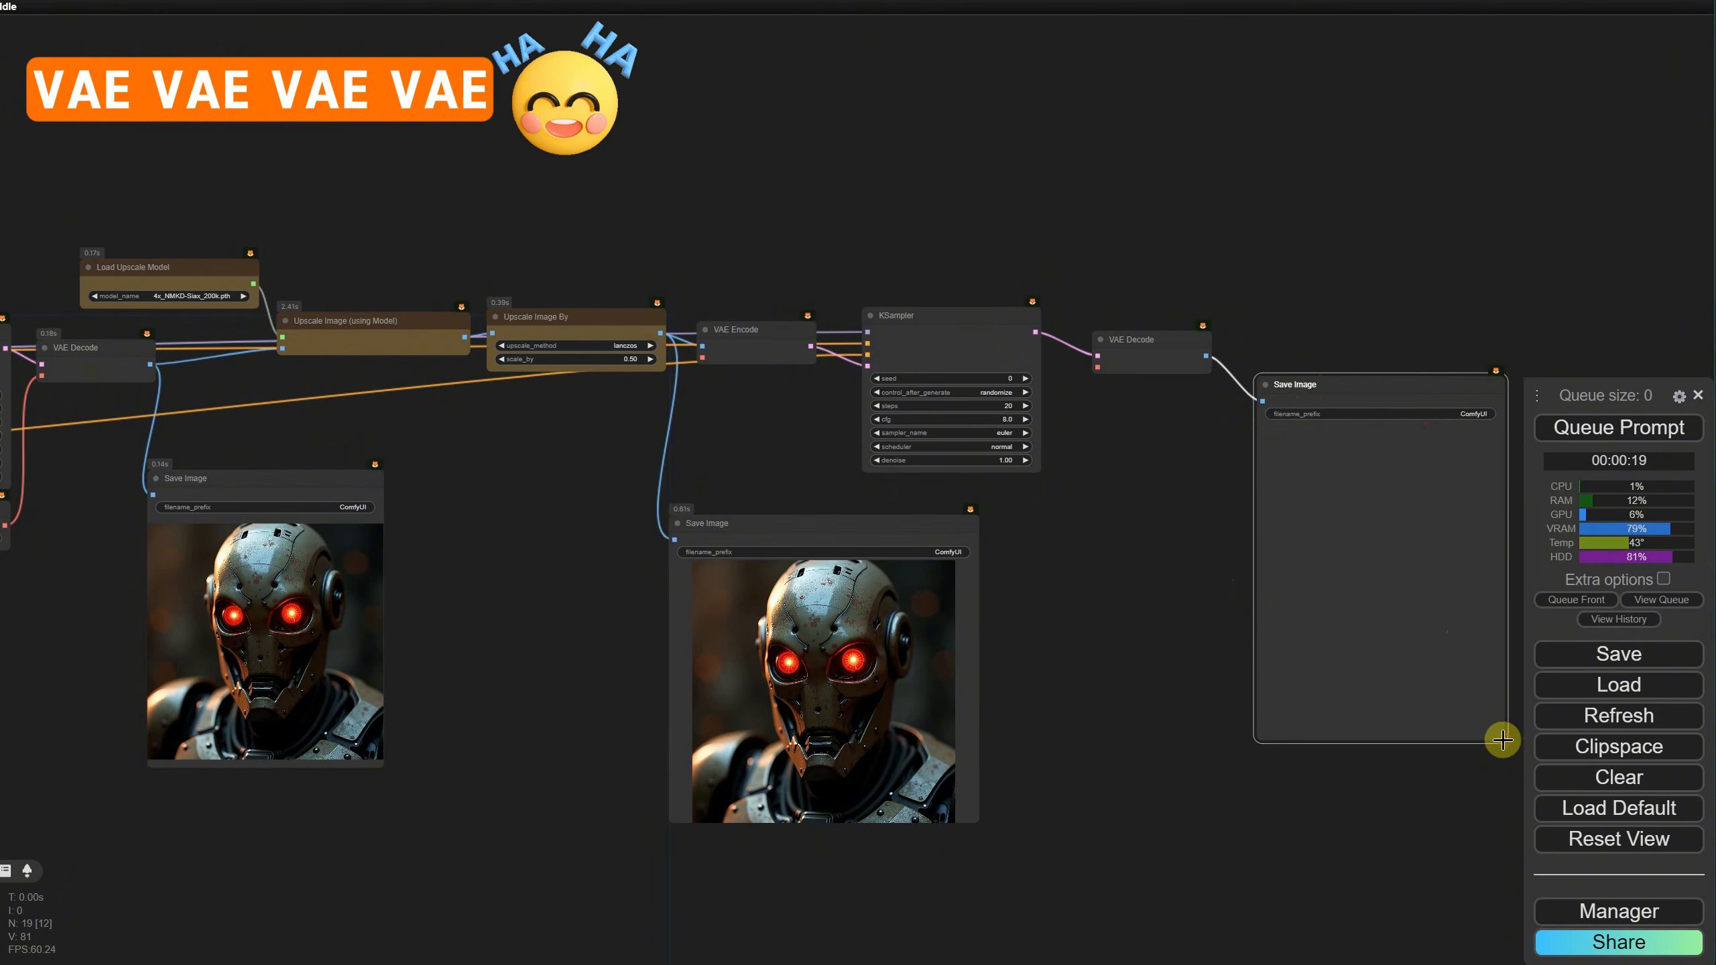
# Step: Connect the VAE Encode node's vae input to the Load VAE node's output
pyautogui.scroll(8, 1115, 420)
pyautogui.scroll(-3, 620, 405)
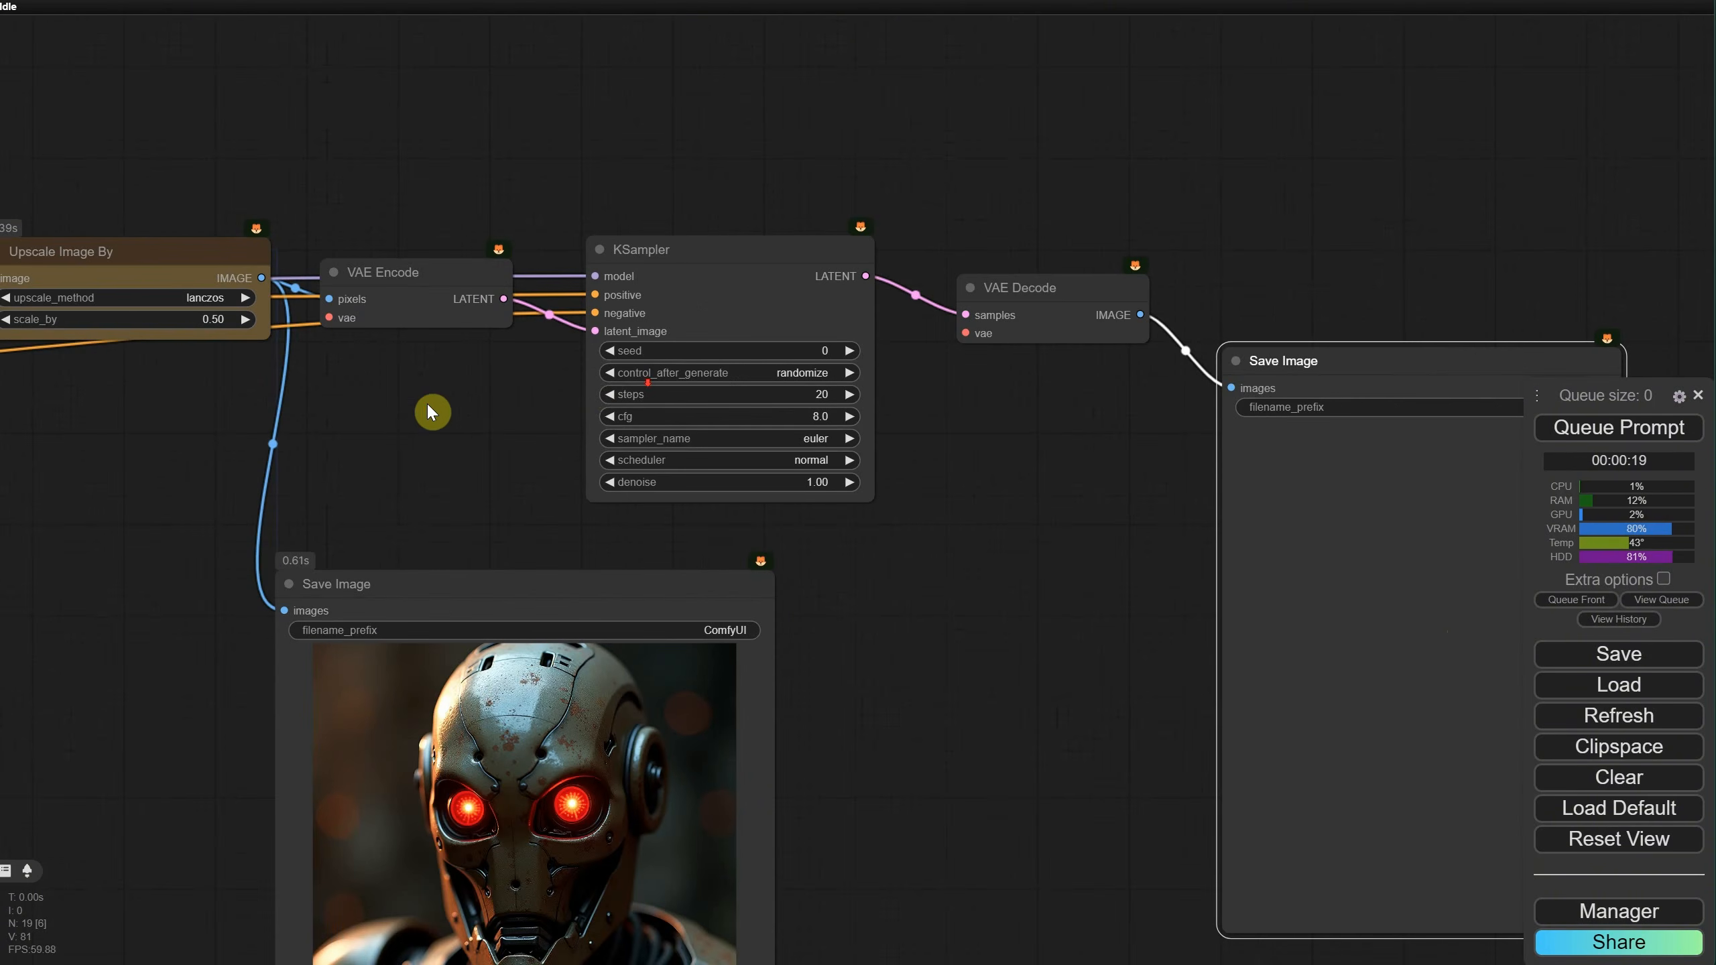
pyautogui.moveTo(359, 426); pyautogui.dragTo(1310, 481)
pyautogui.scroll(-6, 433, 408)
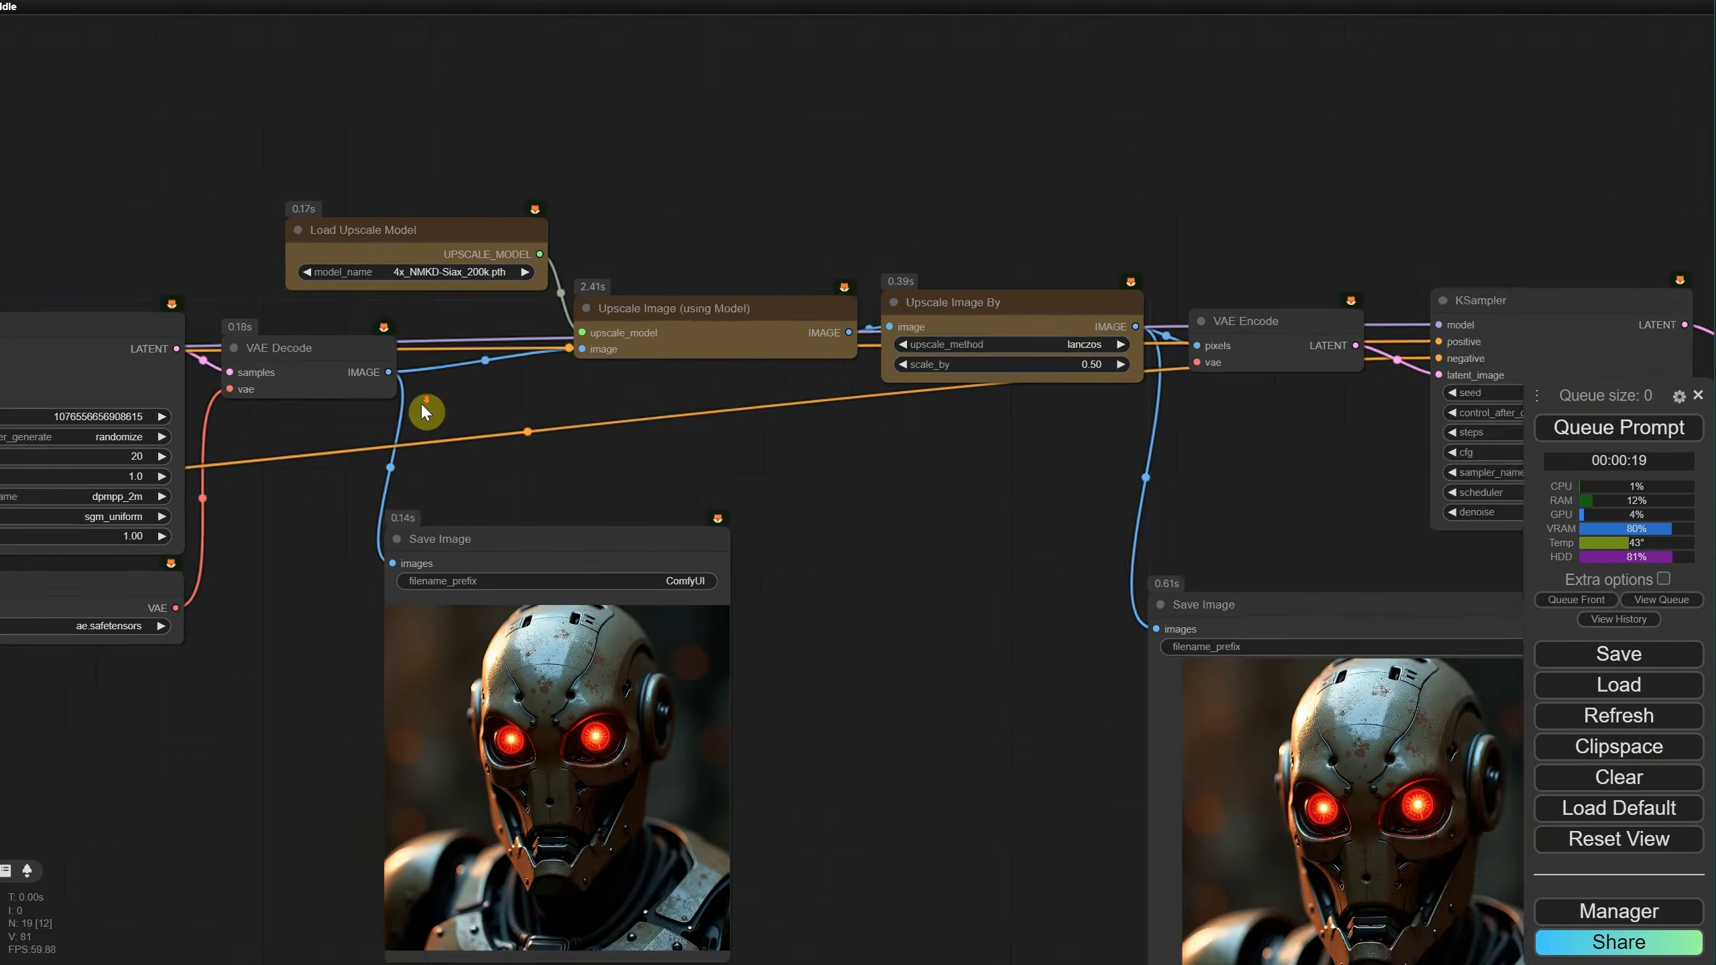
pyautogui.moveTo(679, 464); pyautogui.dragTo(851, 387)
pyautogui.scroll(6, 461, 500)
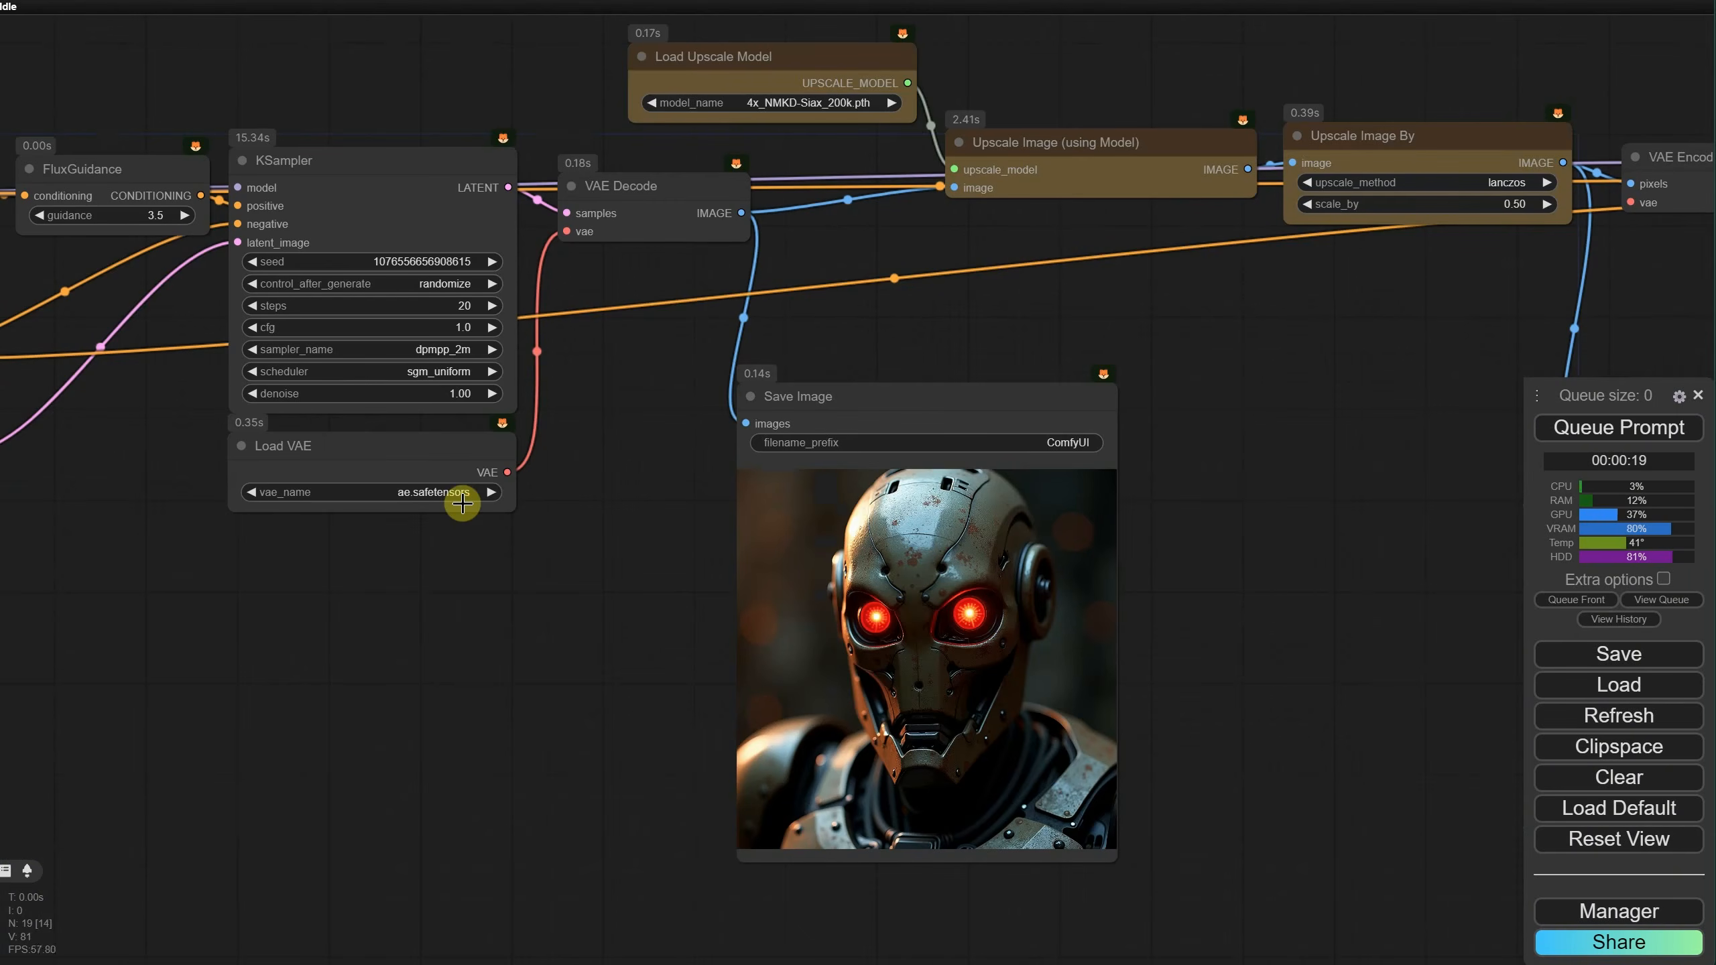
pyautogui.scroll(-3, 585, 513)
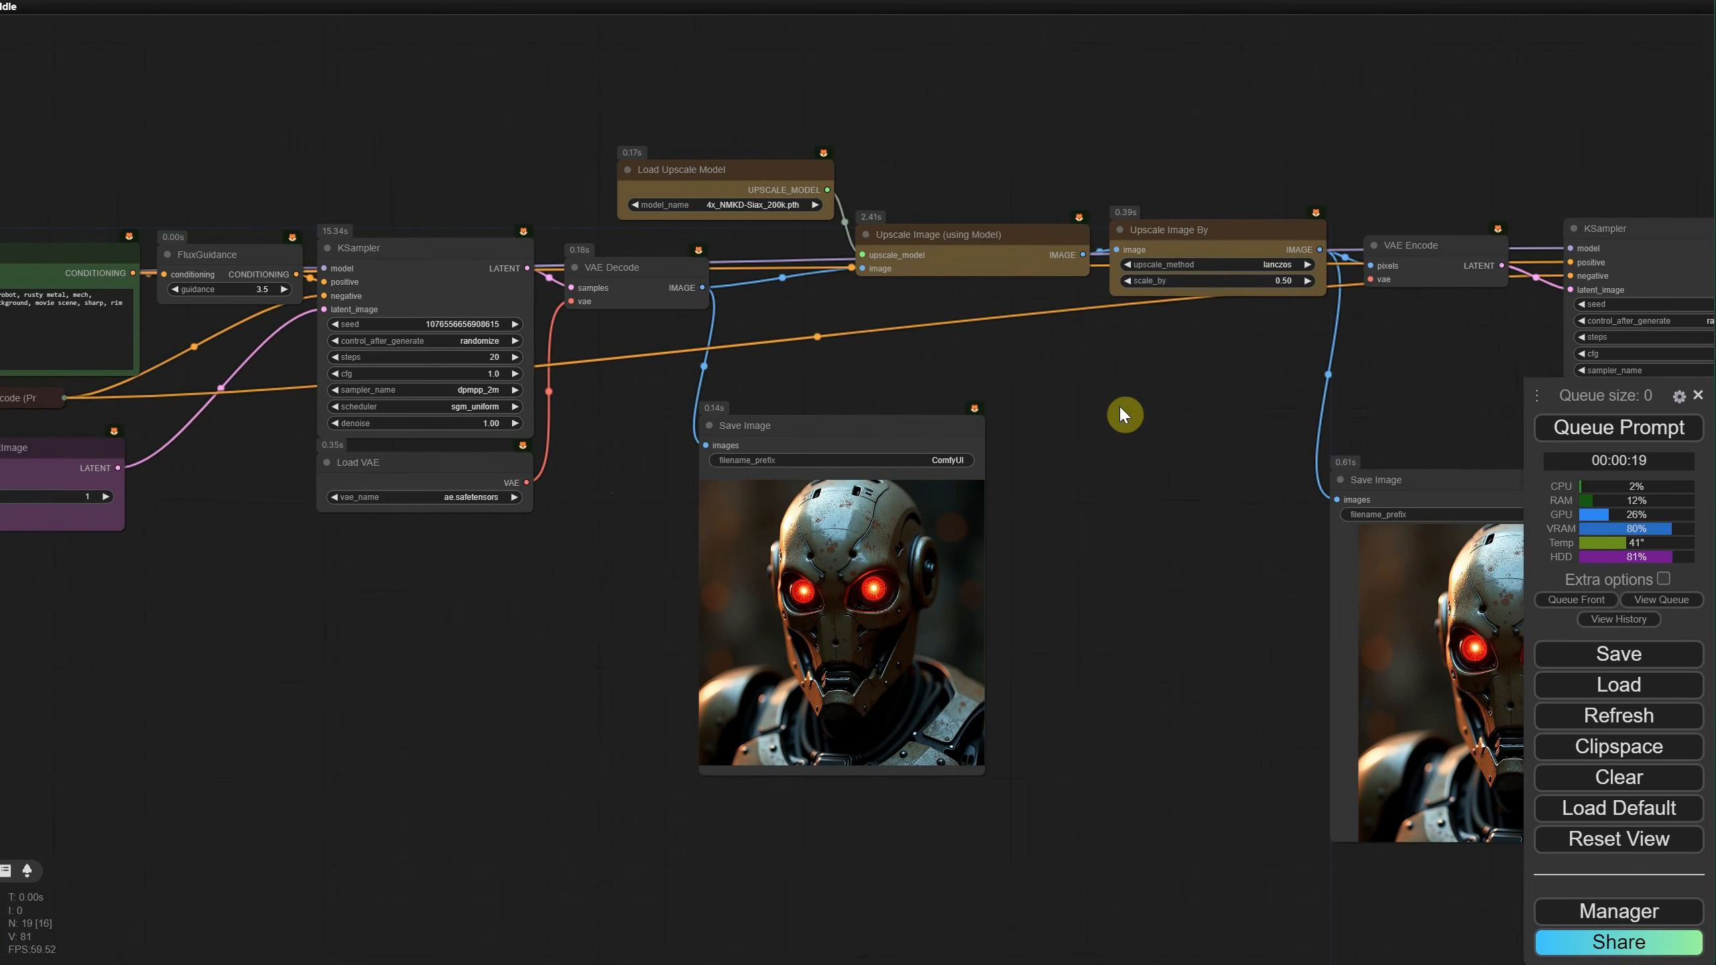
pyautogui.moveTo(1368, 279); pyautogui.dragTo(526, 482)
pyautogui.scroll(-2, 718, 487)
pyautogui.moveTo(1124, 462); pyautogui.dragTo(761, 448)
pyautogui.click(1602, 435)
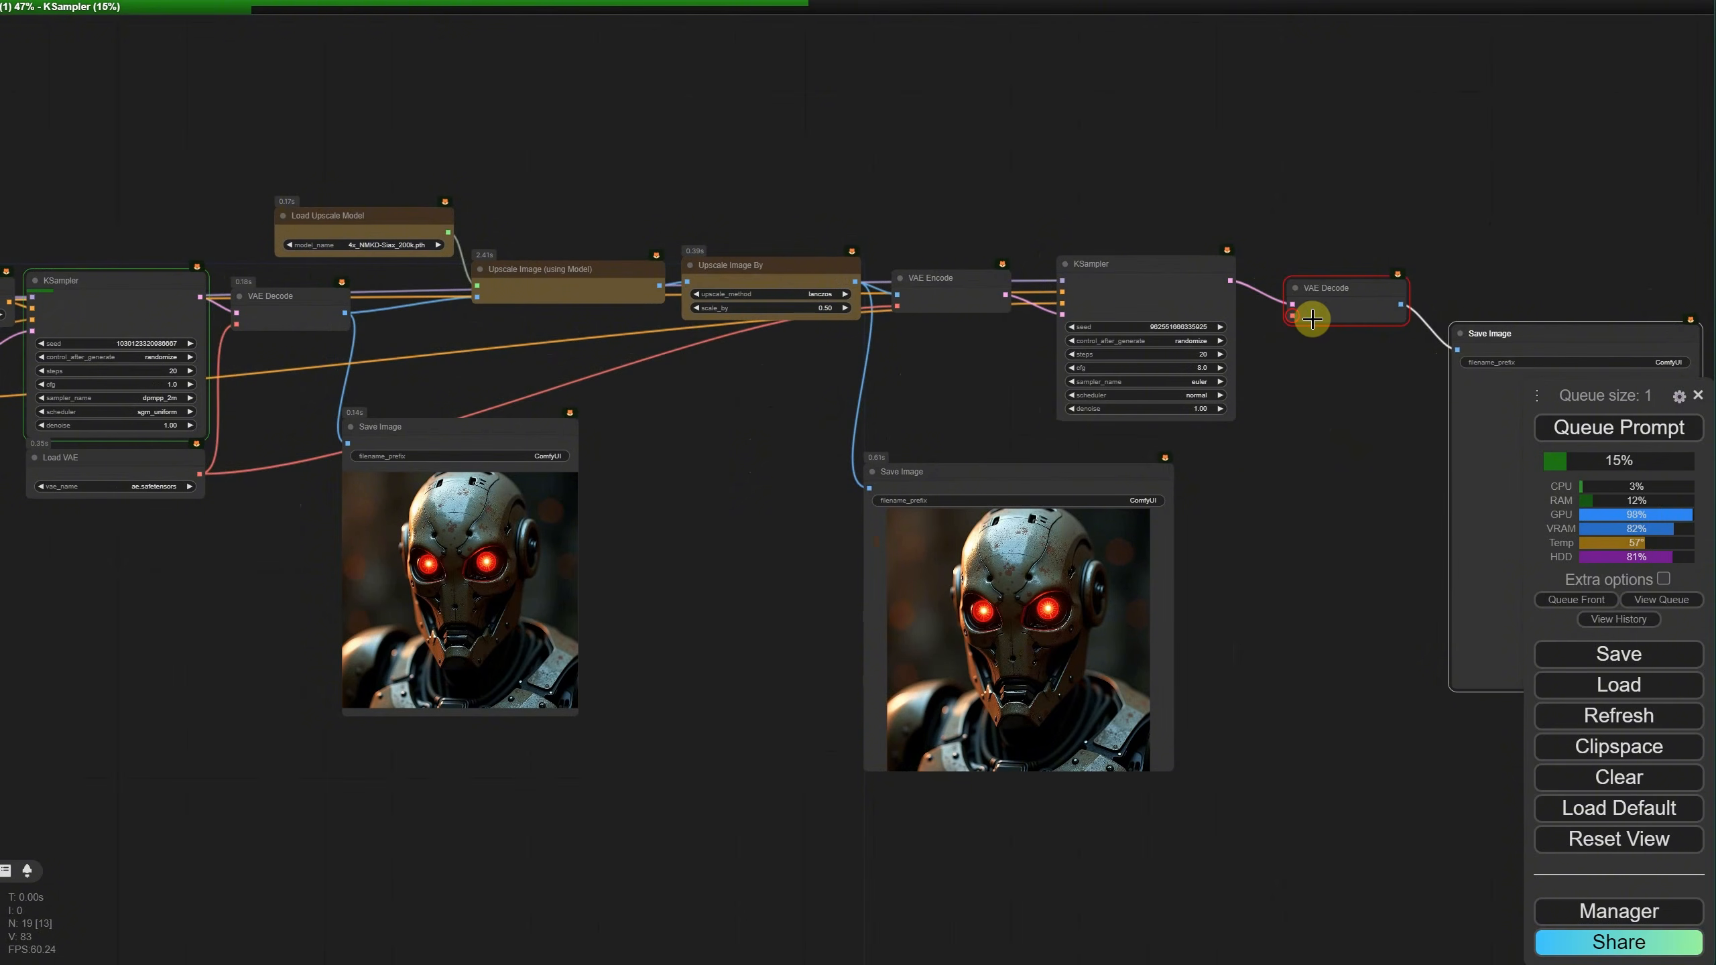
pyautogui.click(1648, 601)
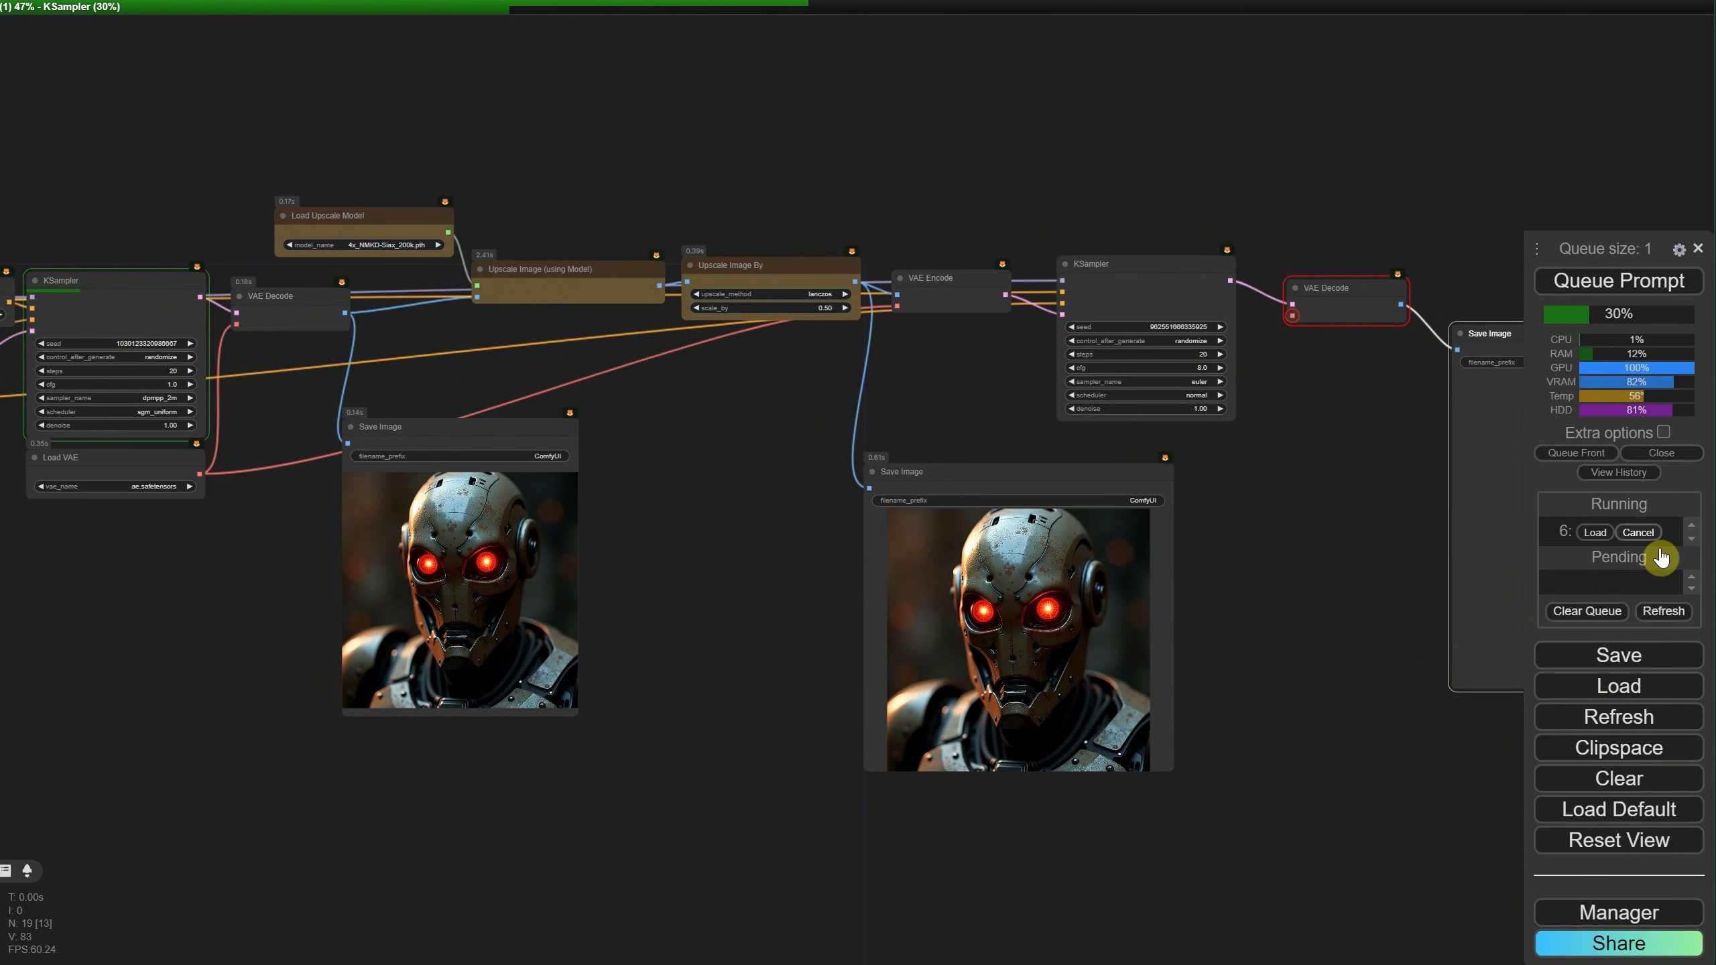
pyautogui.click(1638, 533)
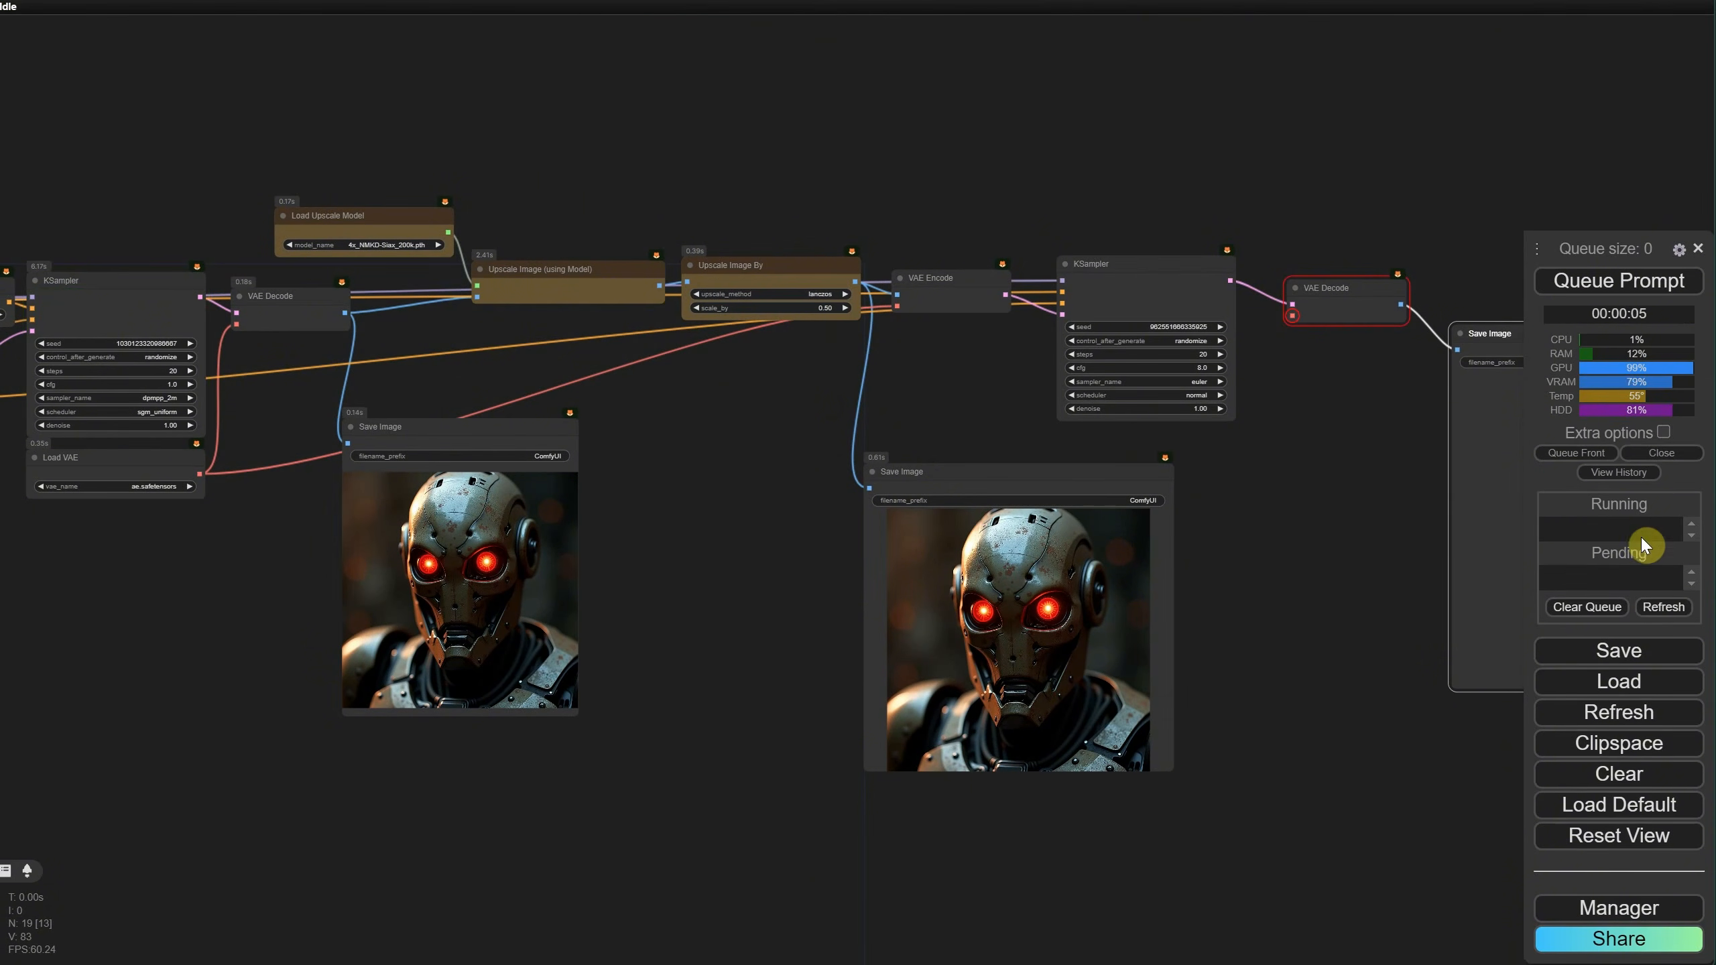
# Step: Connect the second VAE Decode node's vae input to the Load VAE node's output
pyautogui.moveTo(1421, 622); pyautogui.dragTo(1356, 540)
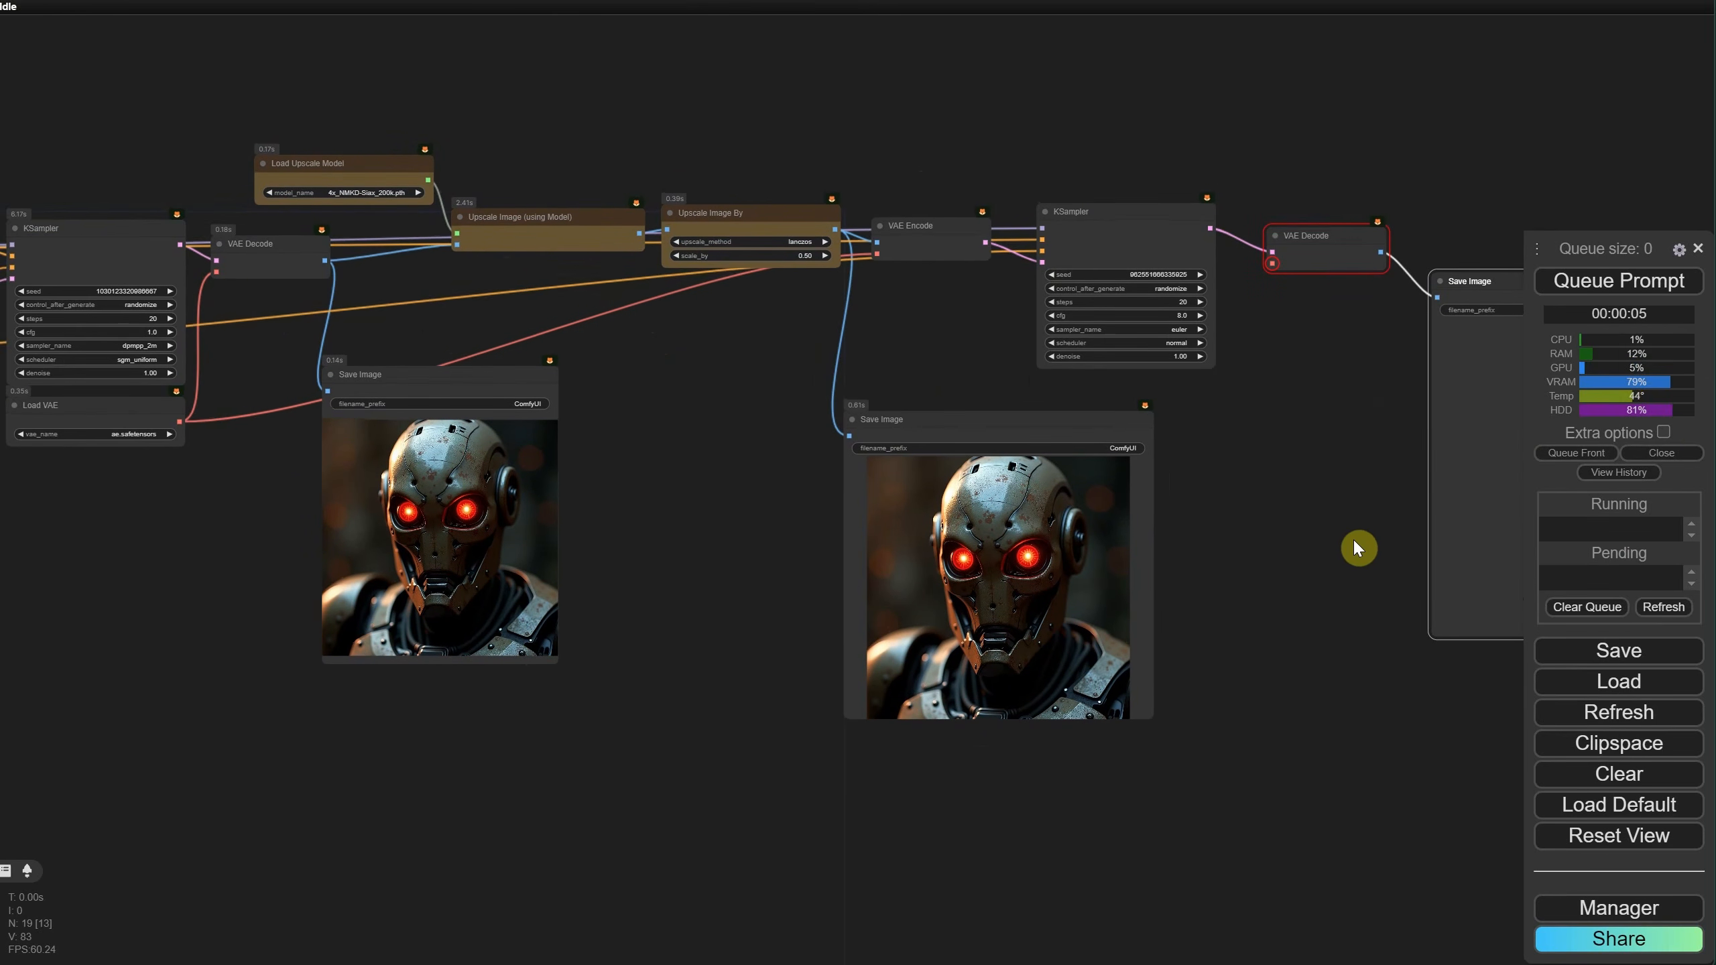
pyautogui.moveTo(1274, 264); pyautogui.dragTo(175, 421)
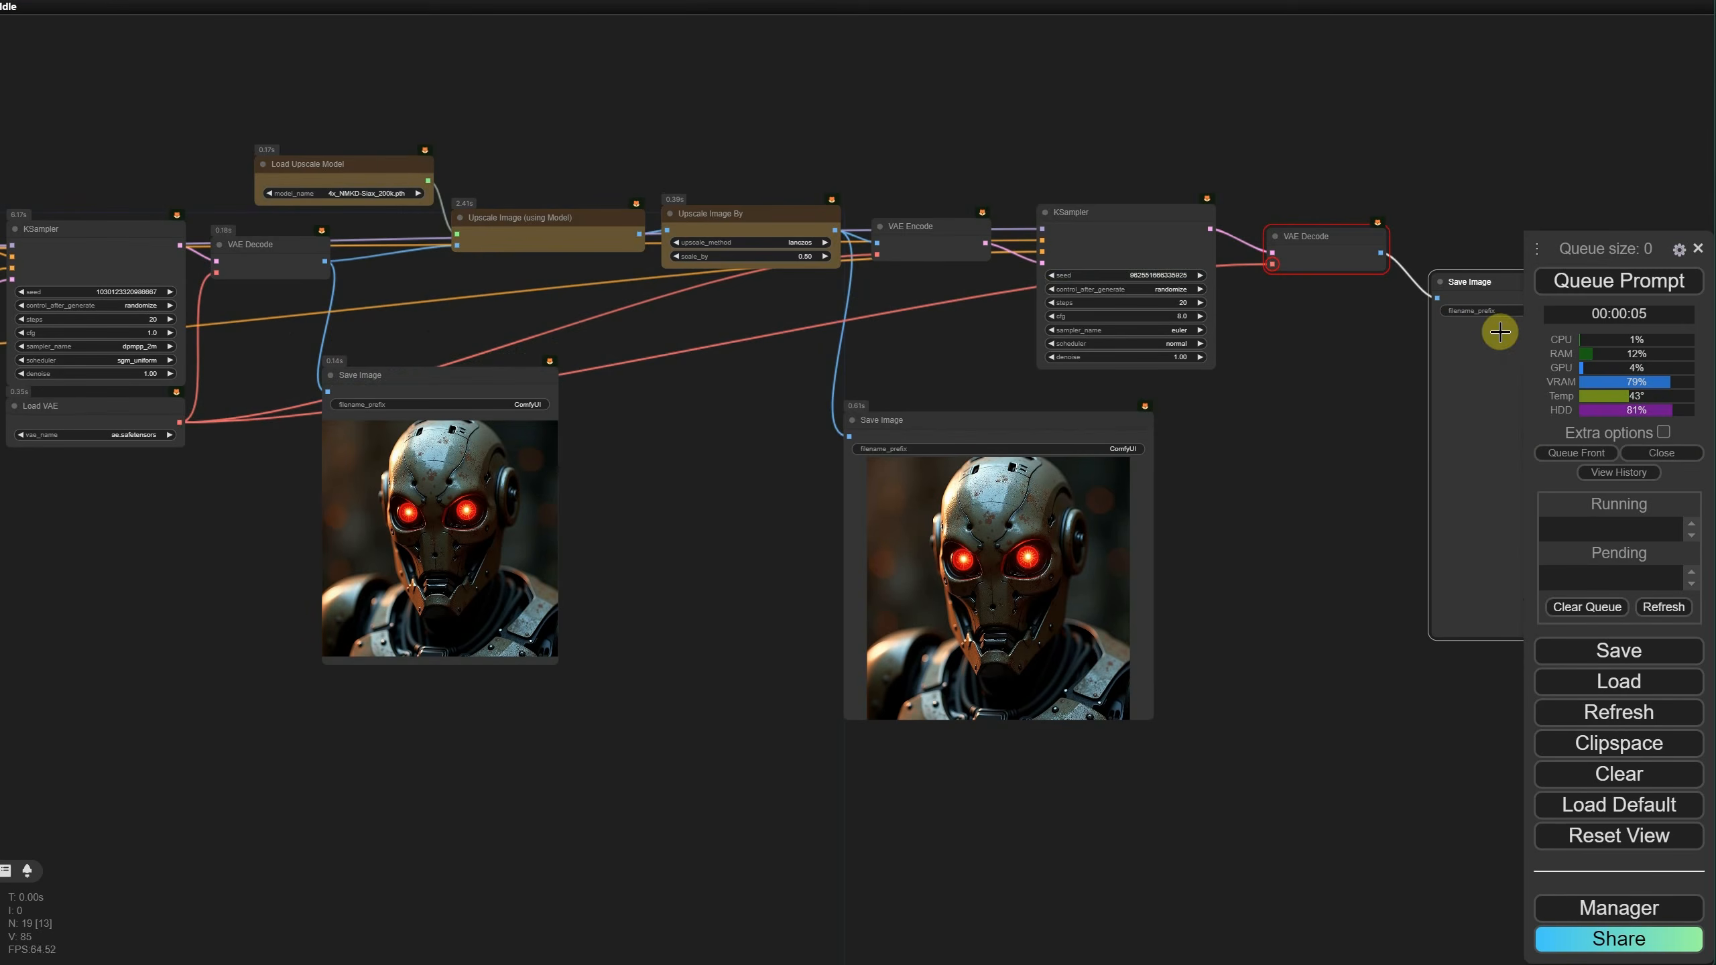
# Step: Set the second KSampler's cfg to 1.0
pyautogui.scroll(9, 1027, 321)
pyautogui.moveTo(997, 307); pyautogui.dragTo(883, 373)
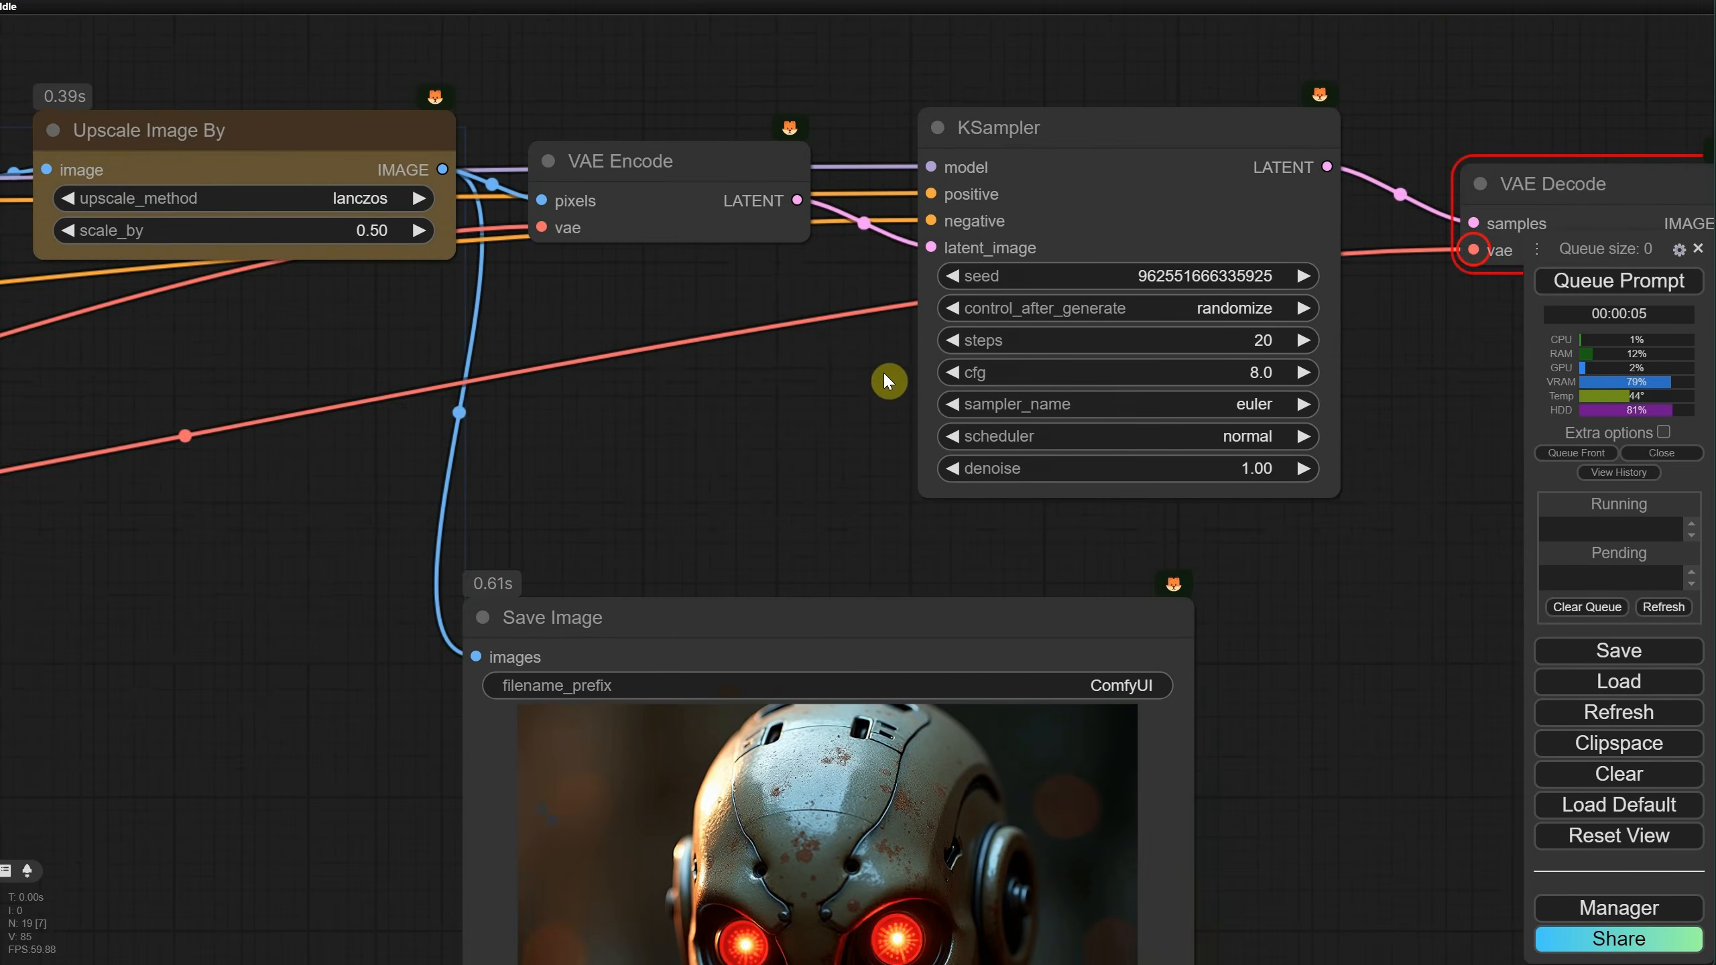
pyautogui.click(1258, 372)
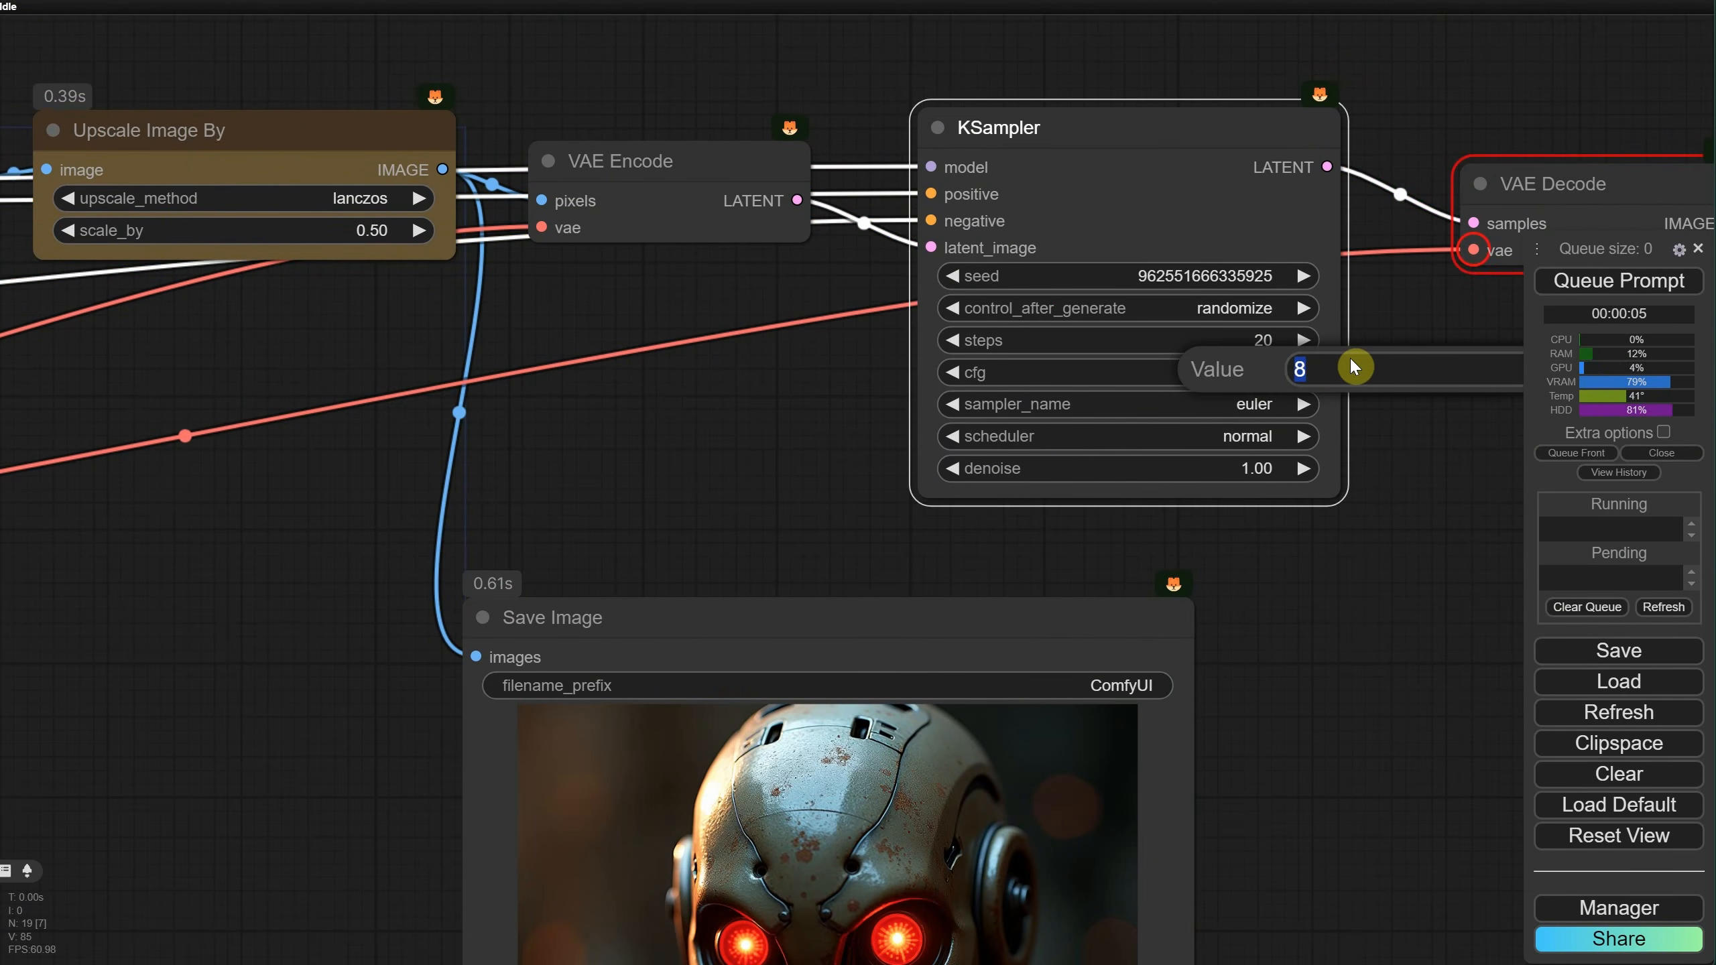
pyautogui.write('1')
pyautogui.press('Return')
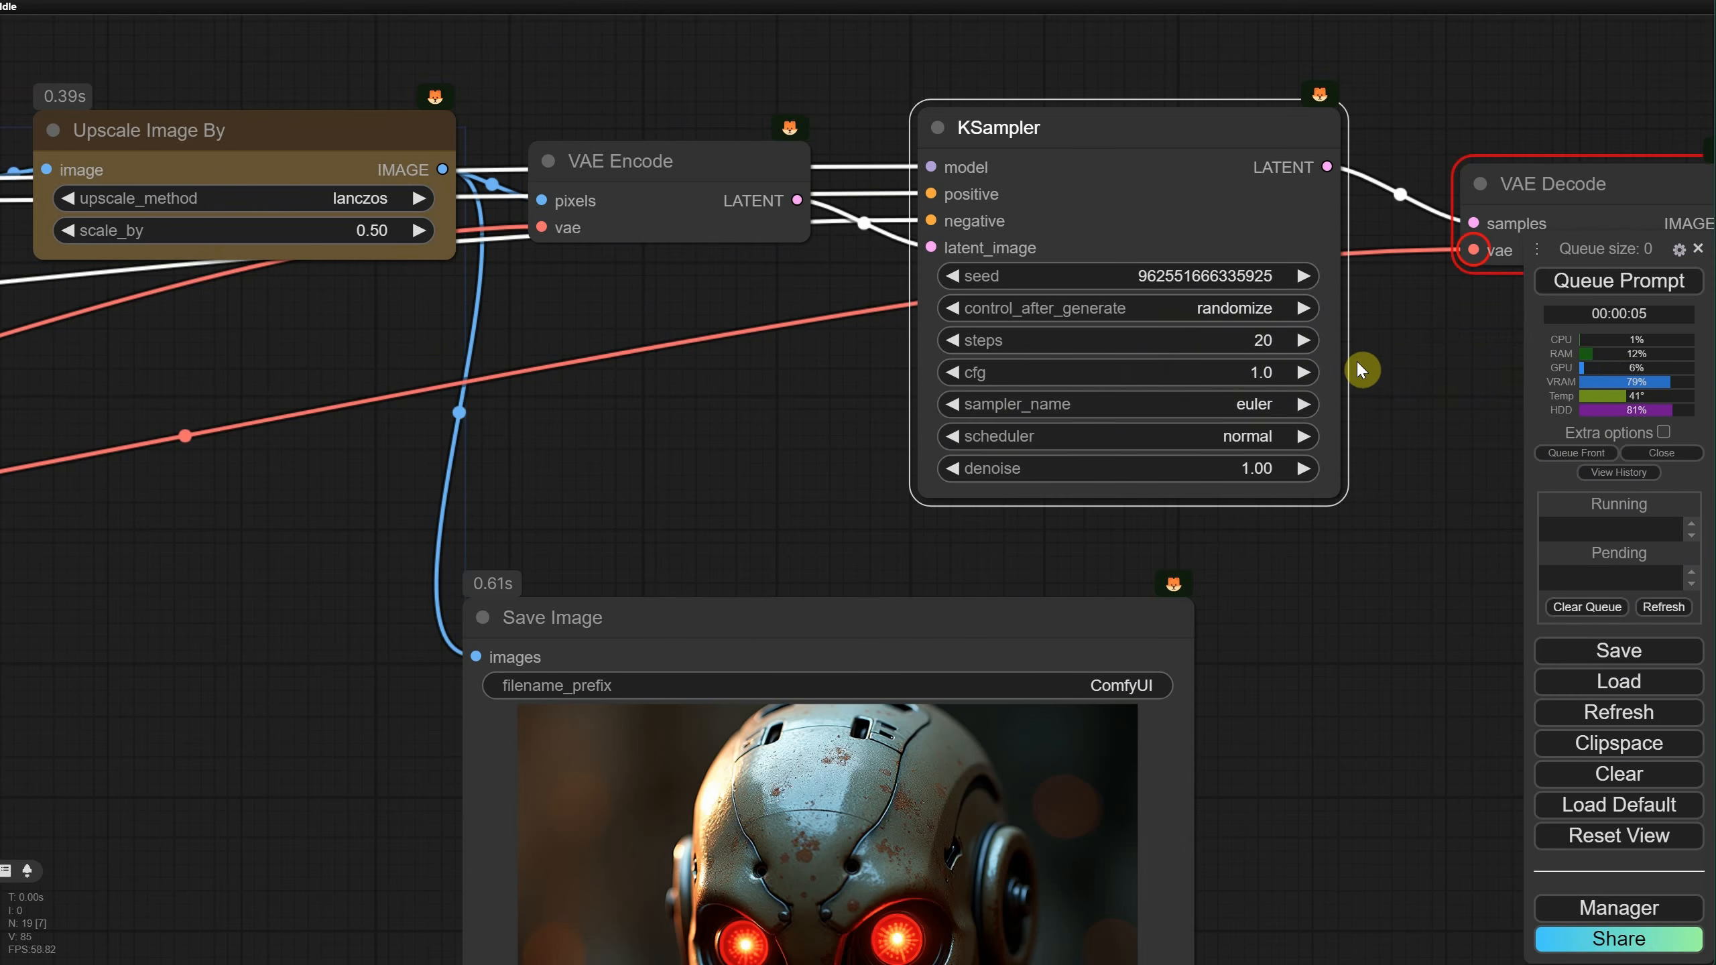
# Step: Set the second KSampler's sampler_name to dpmpp_2m, matching the first KSampler
pyautogui.scroll(-1, 750, 465)
pyautogui.moveTo(263, 645); pyautogui.dragTo(1436, 690)
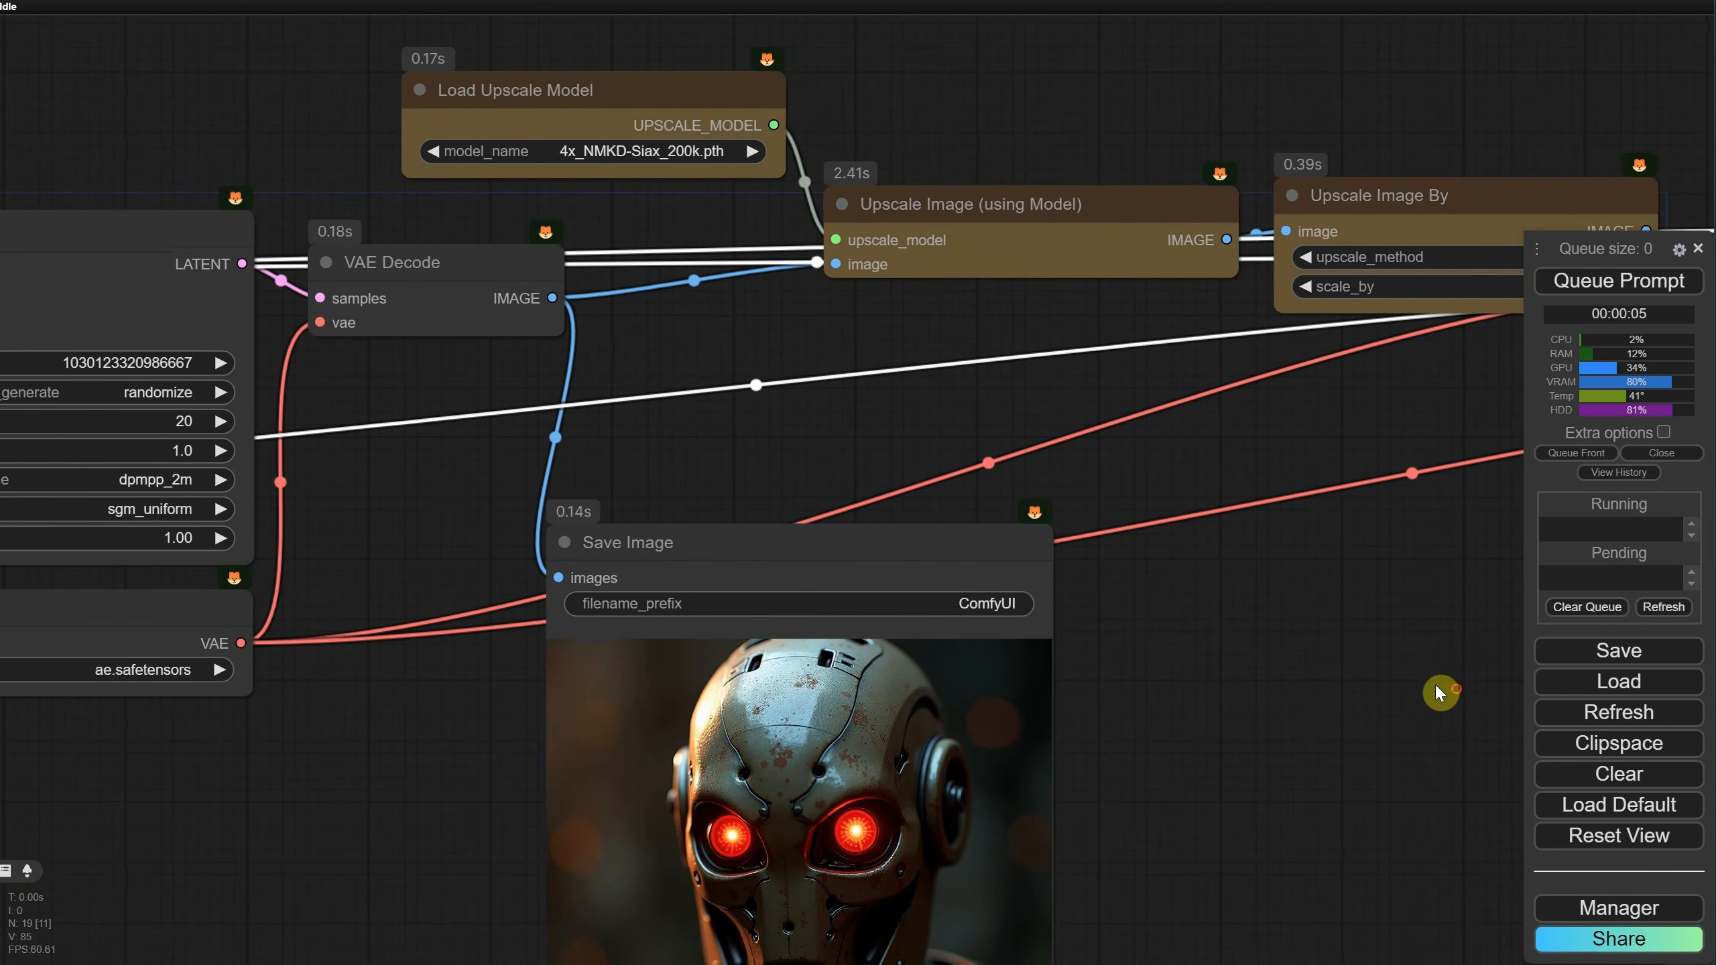
pyautogui.moveTo(354, 487); pyautogui.dragTo(539, 394)
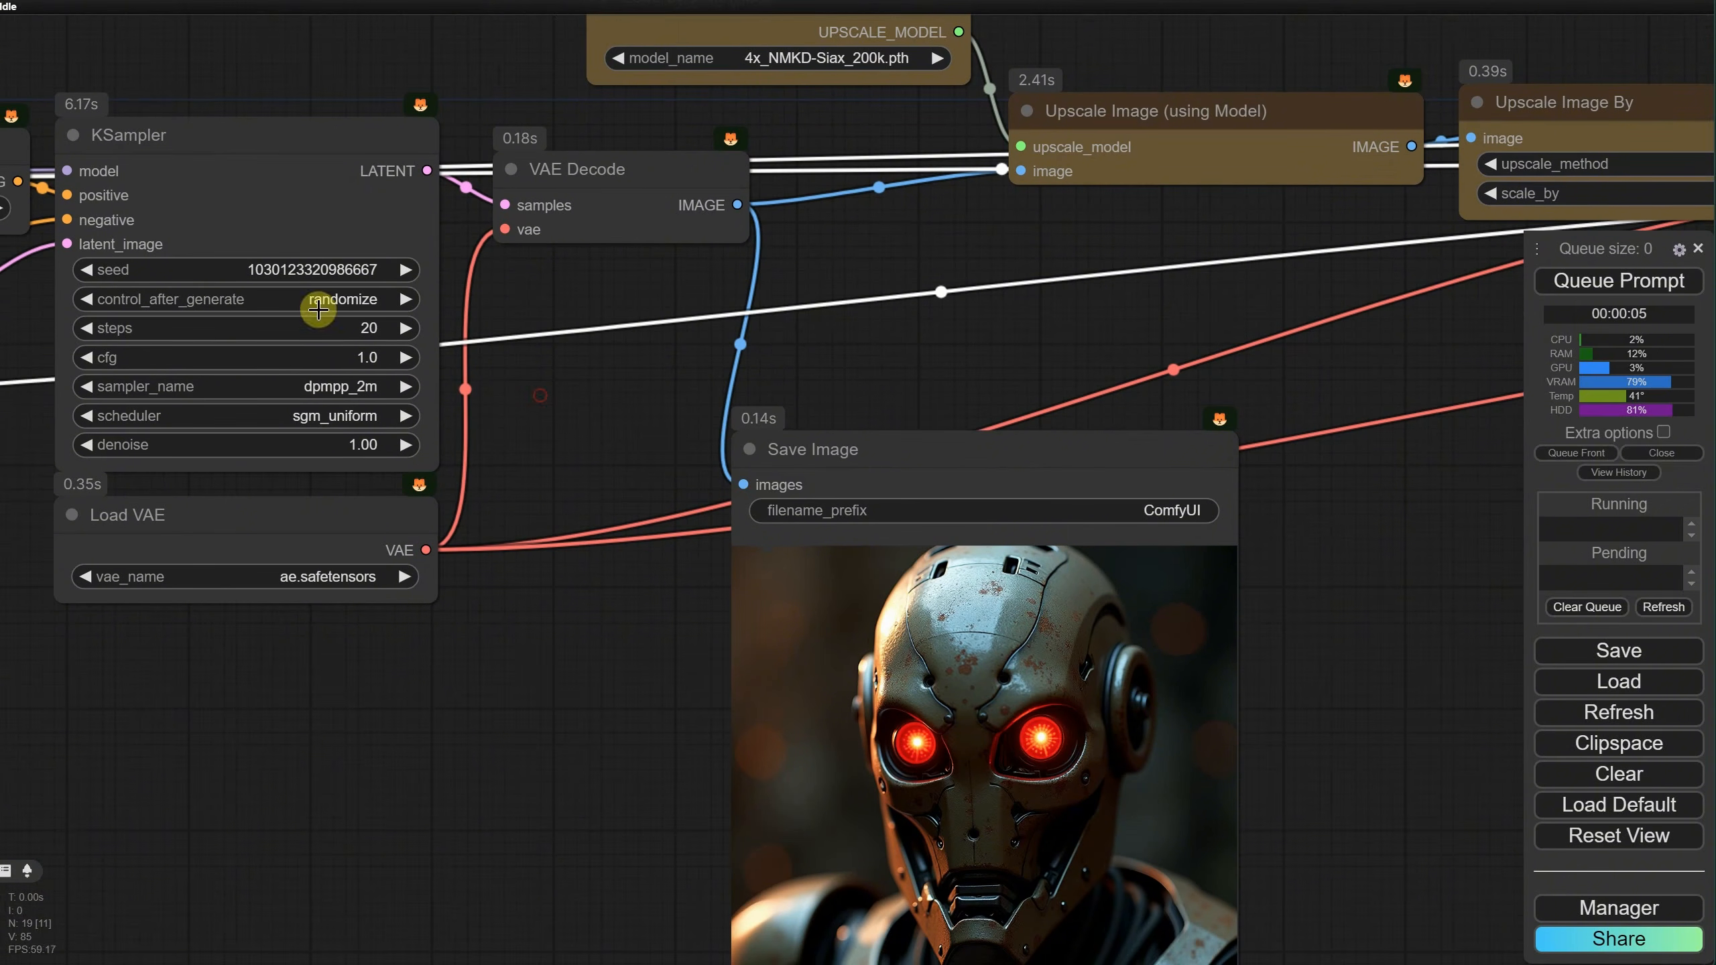
pyautogui.moveTo(1391, 354); pyautogui.dragTo(315, 387)
pyautogui.moveTo(1115, 403); pyautogui.dragTo(601, 434)
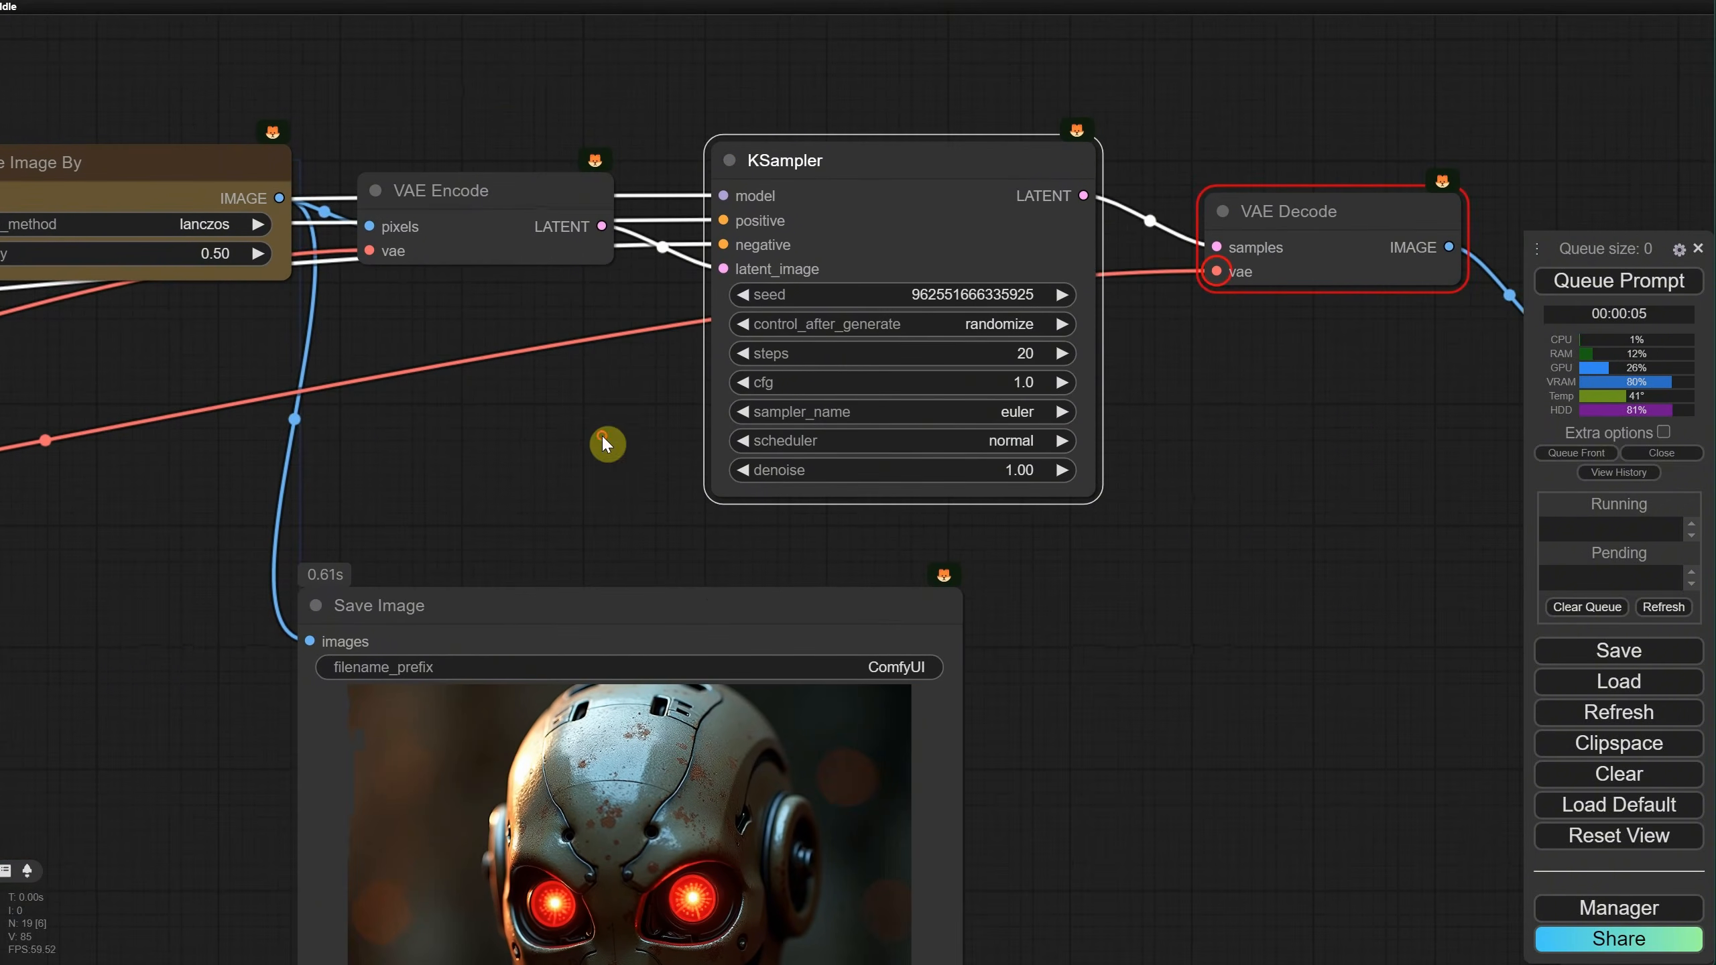
pyautogui.scroll(2, 744, 402)
pyautogui.scroll(1, 744, 402)
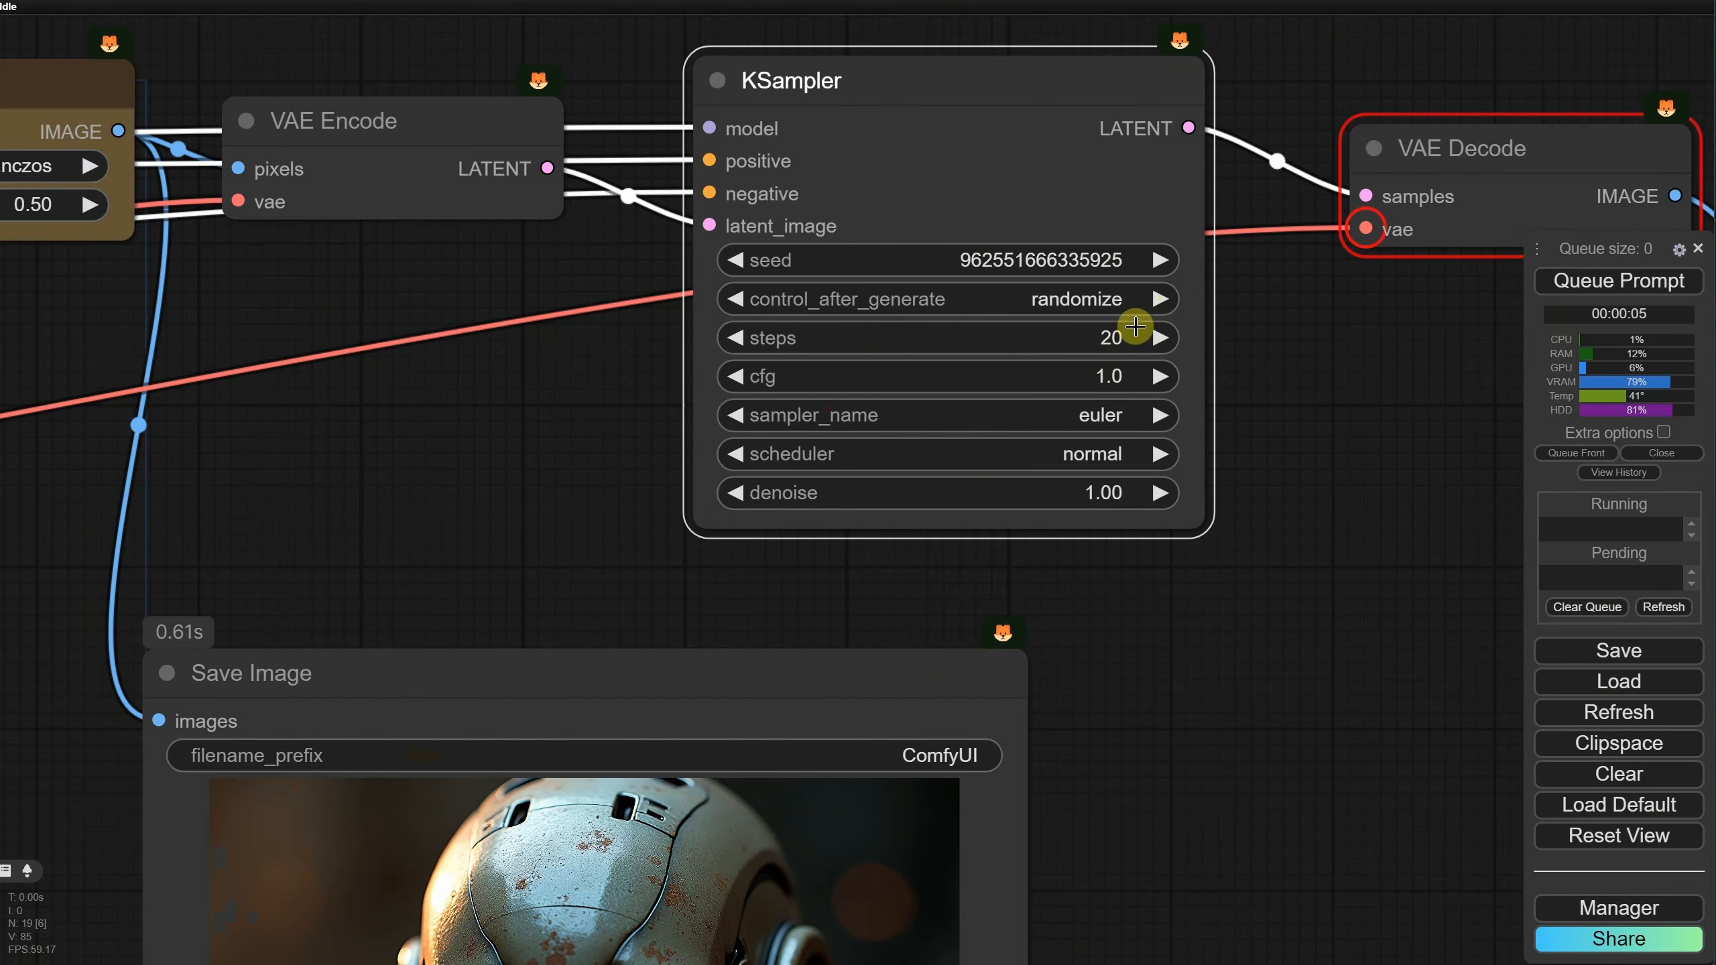
pyautogui.click(1114, 412)
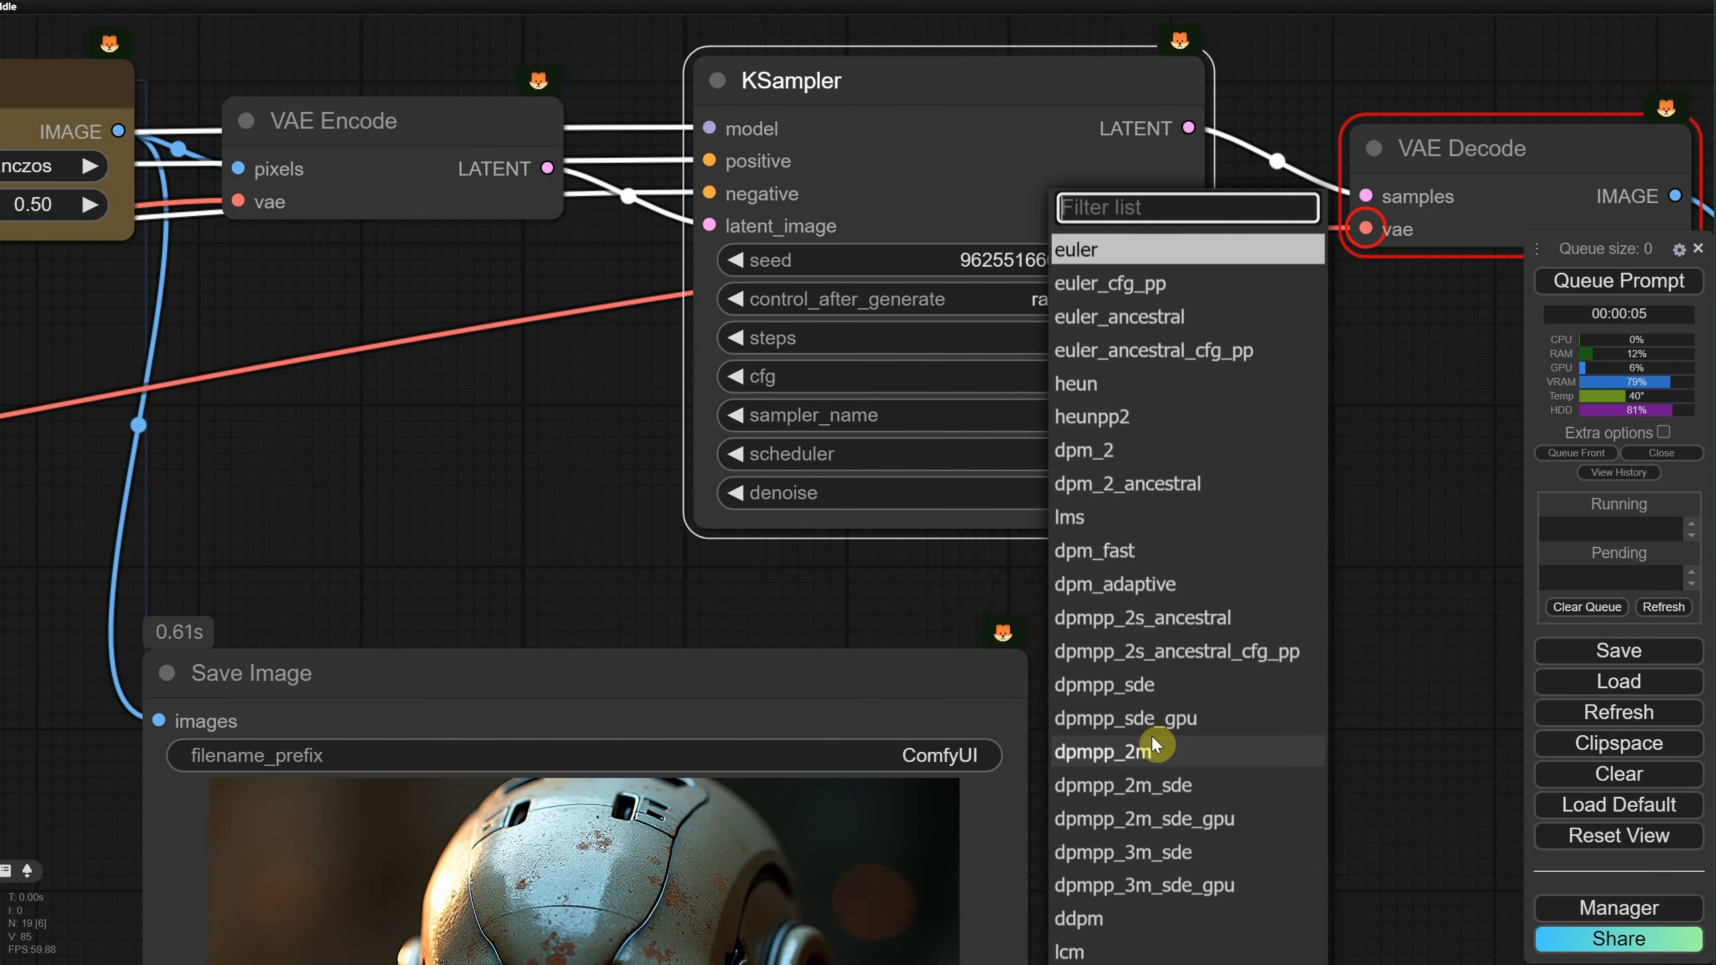
pyautogui.click(1127, 755)
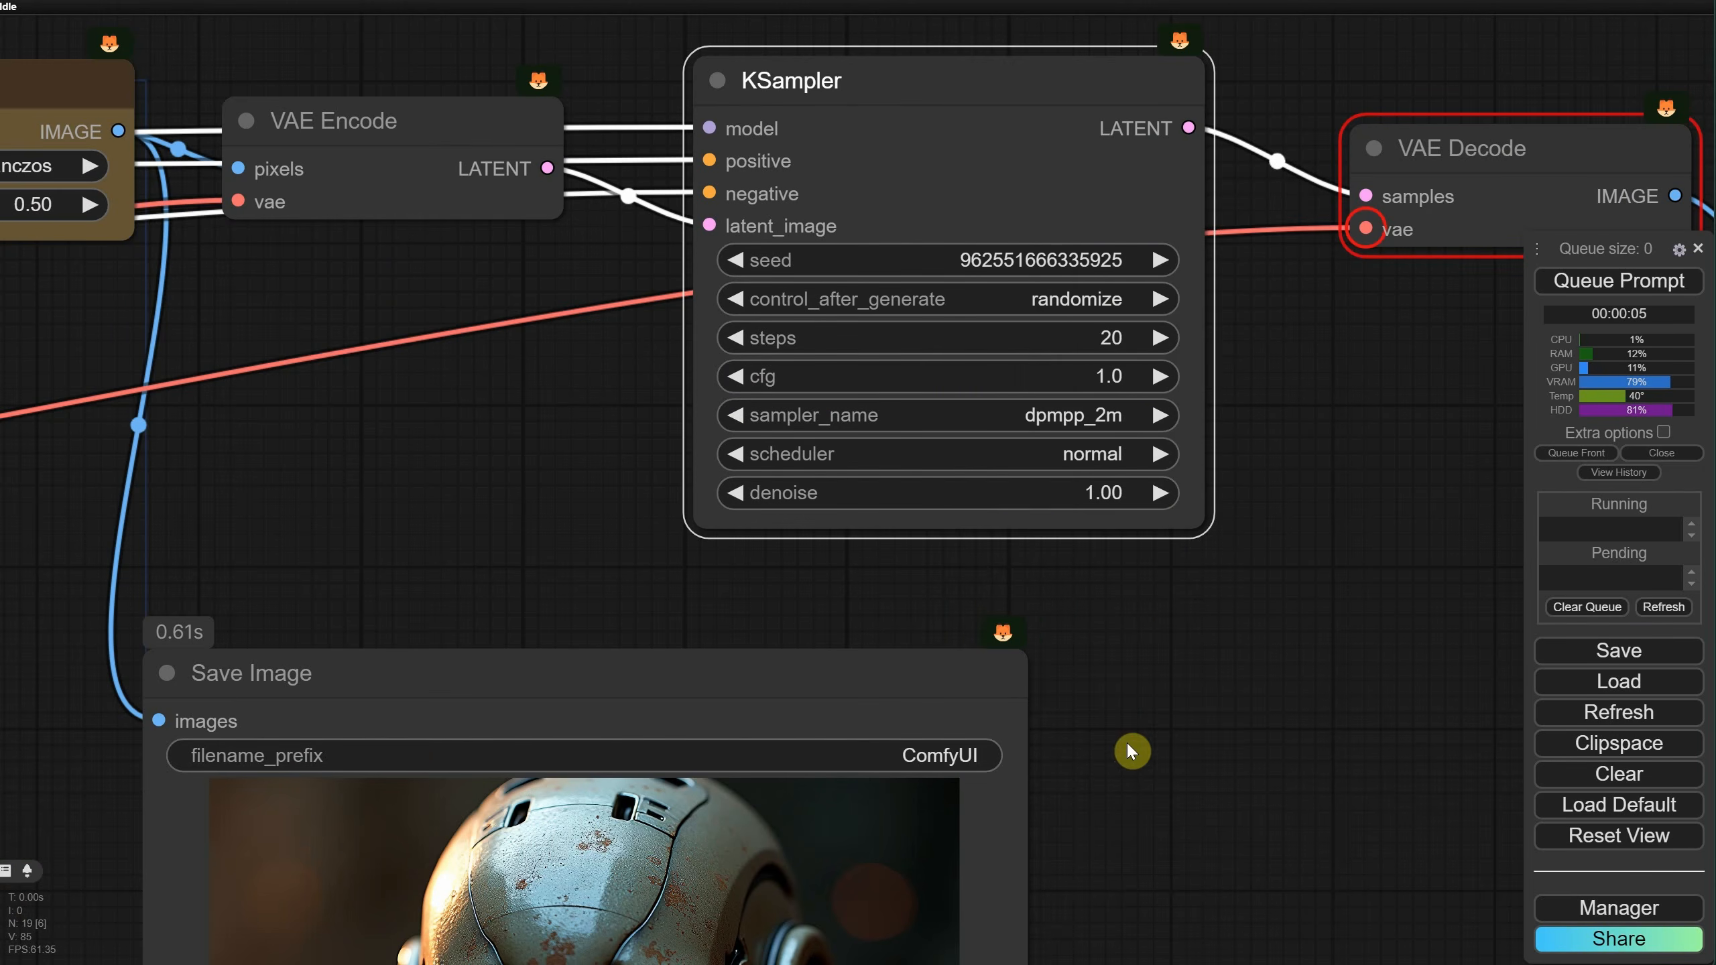
# Step: Set the second KSampler's scheduler to karras and queue the prompt
pyautogui.click(1115, 458)
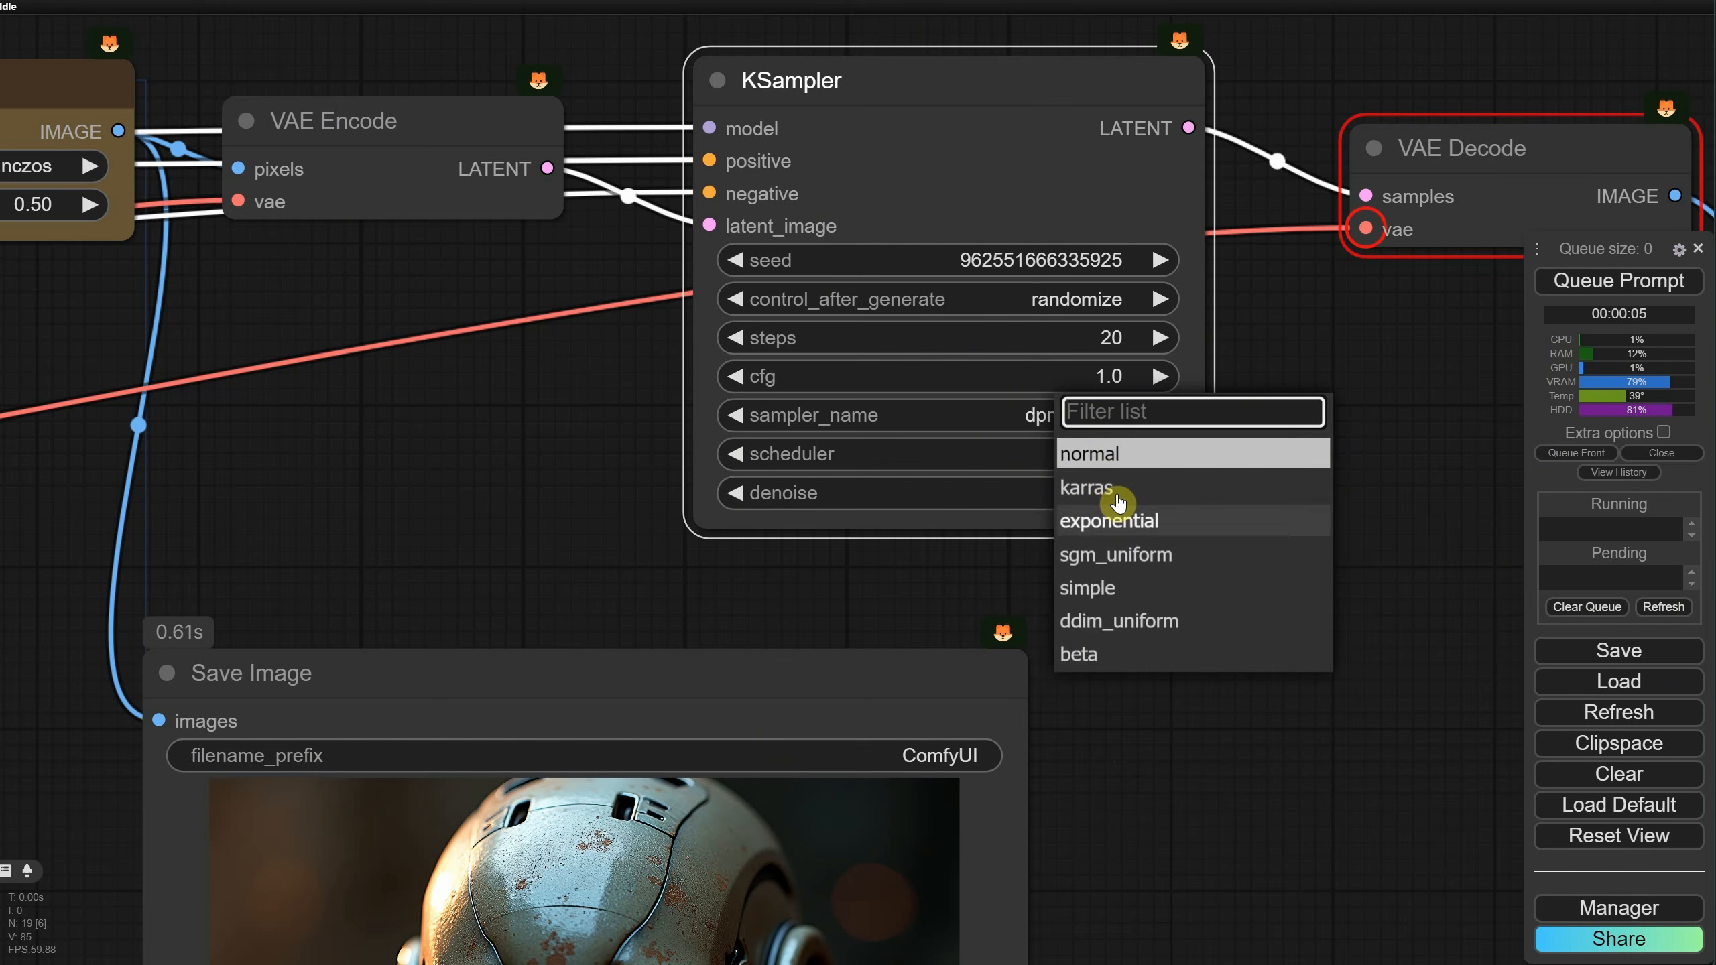
pyautogui.click(1093, 489)
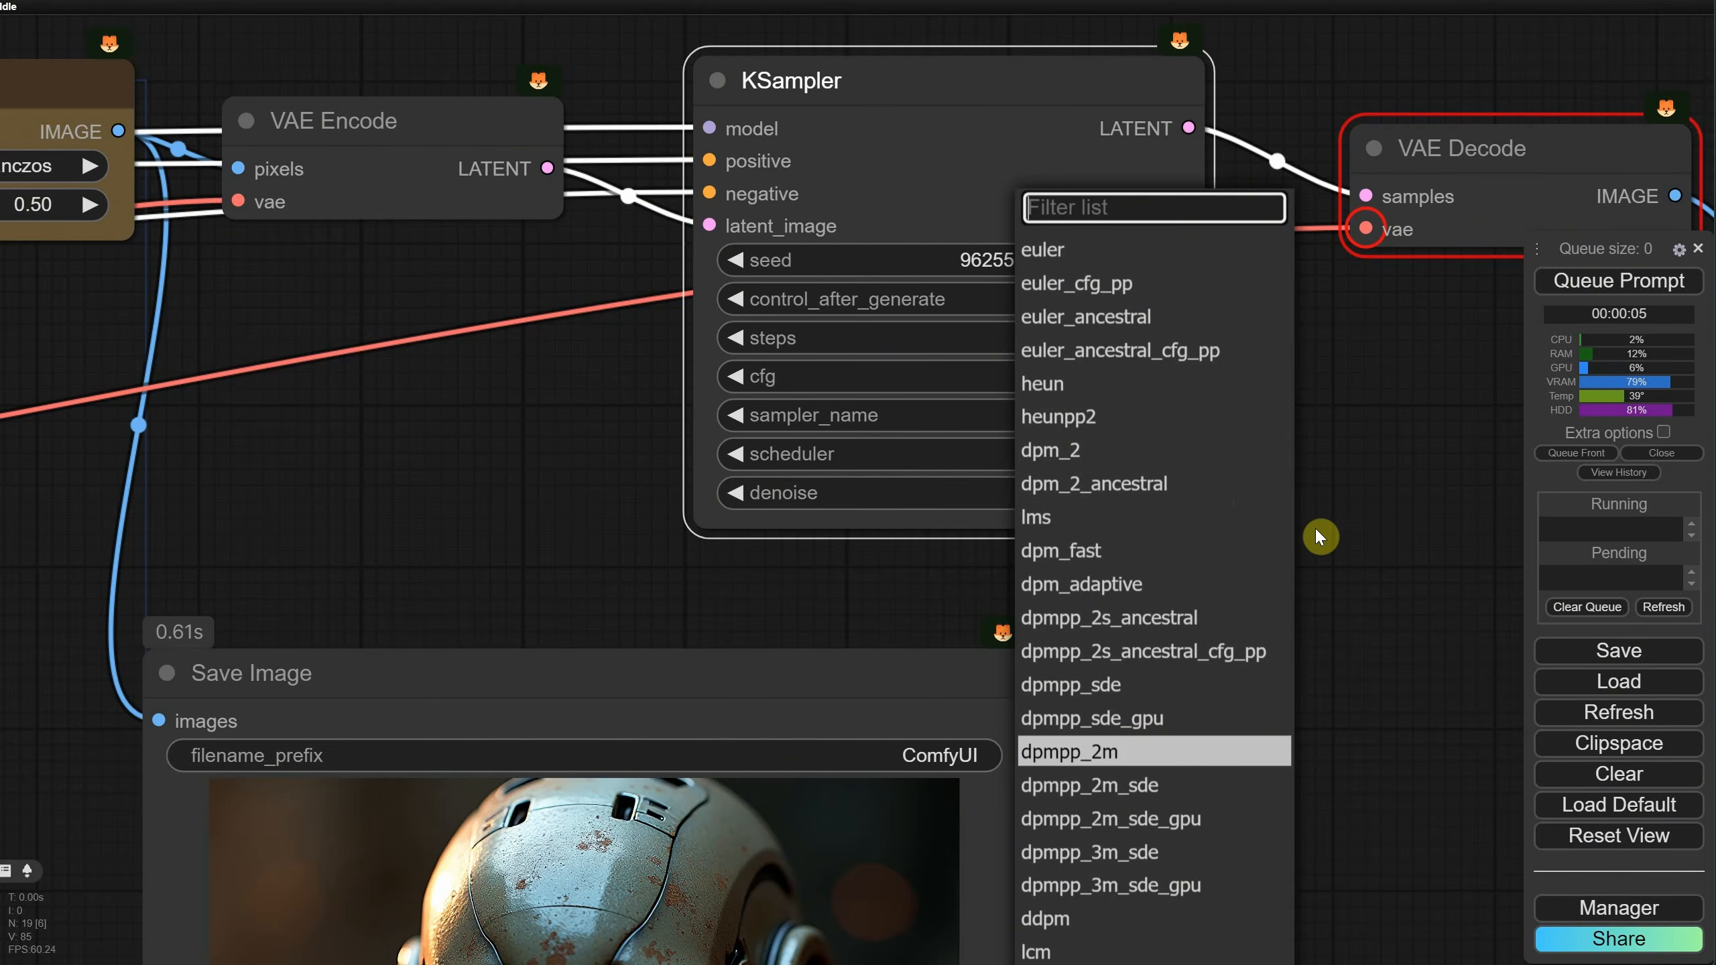
pyautogui.scroll(-5, 1346, 500)
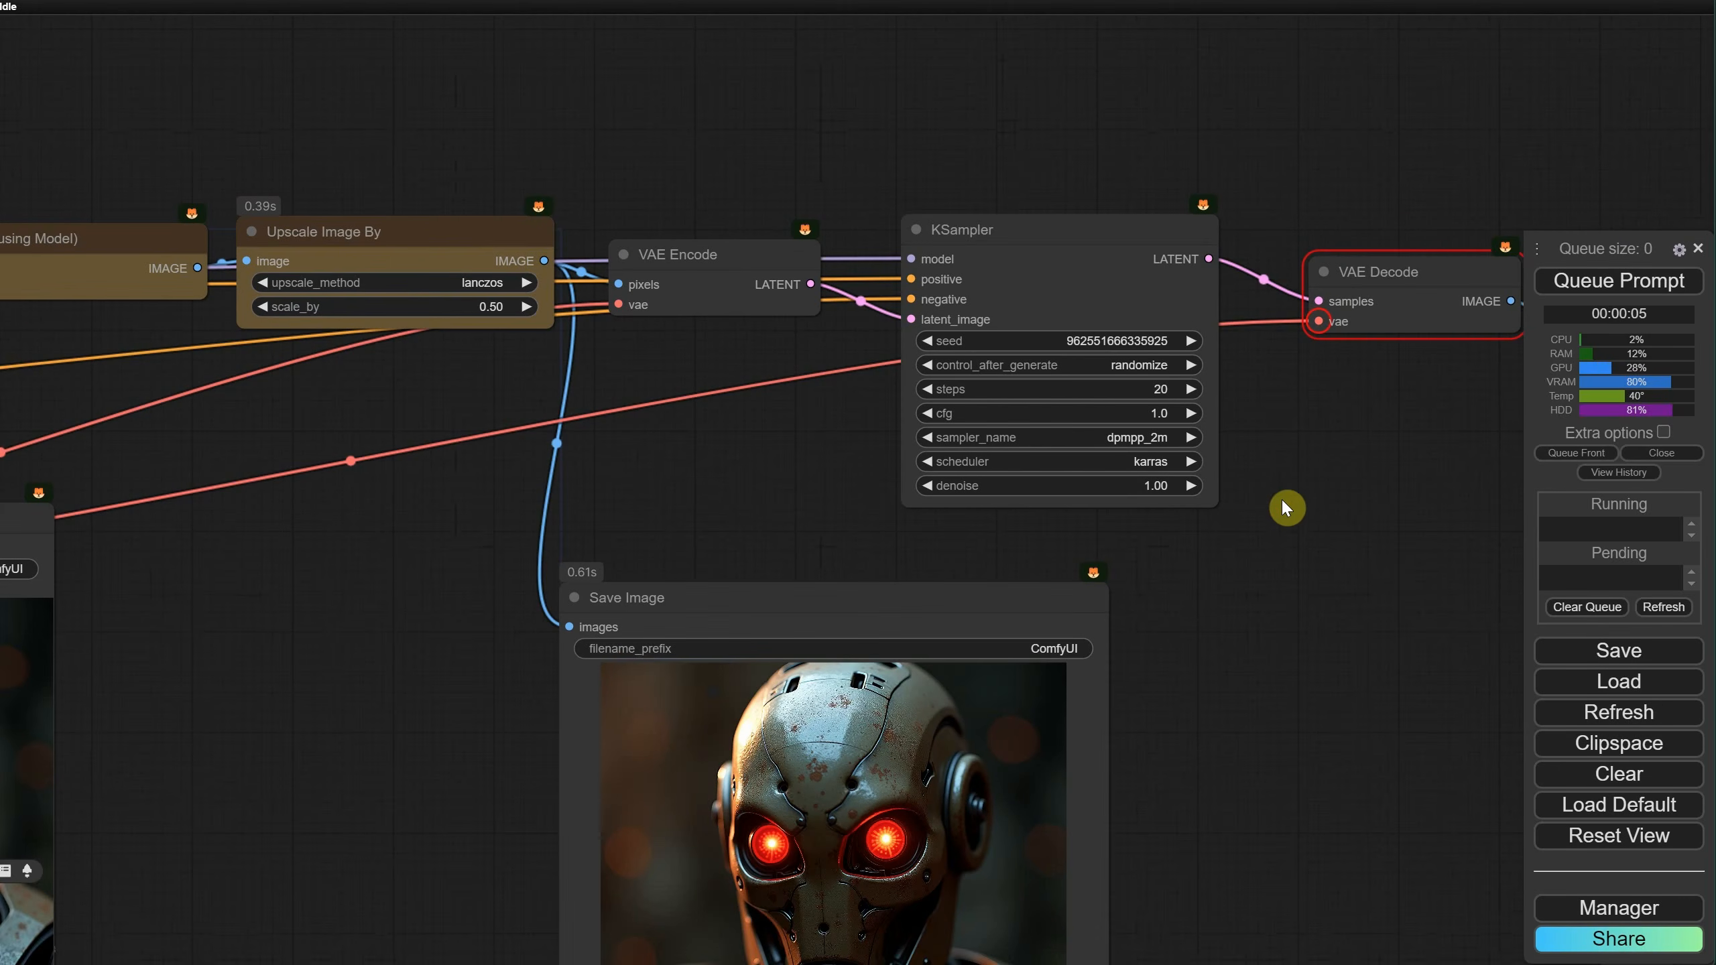
pyautogui.click(1625, 289)
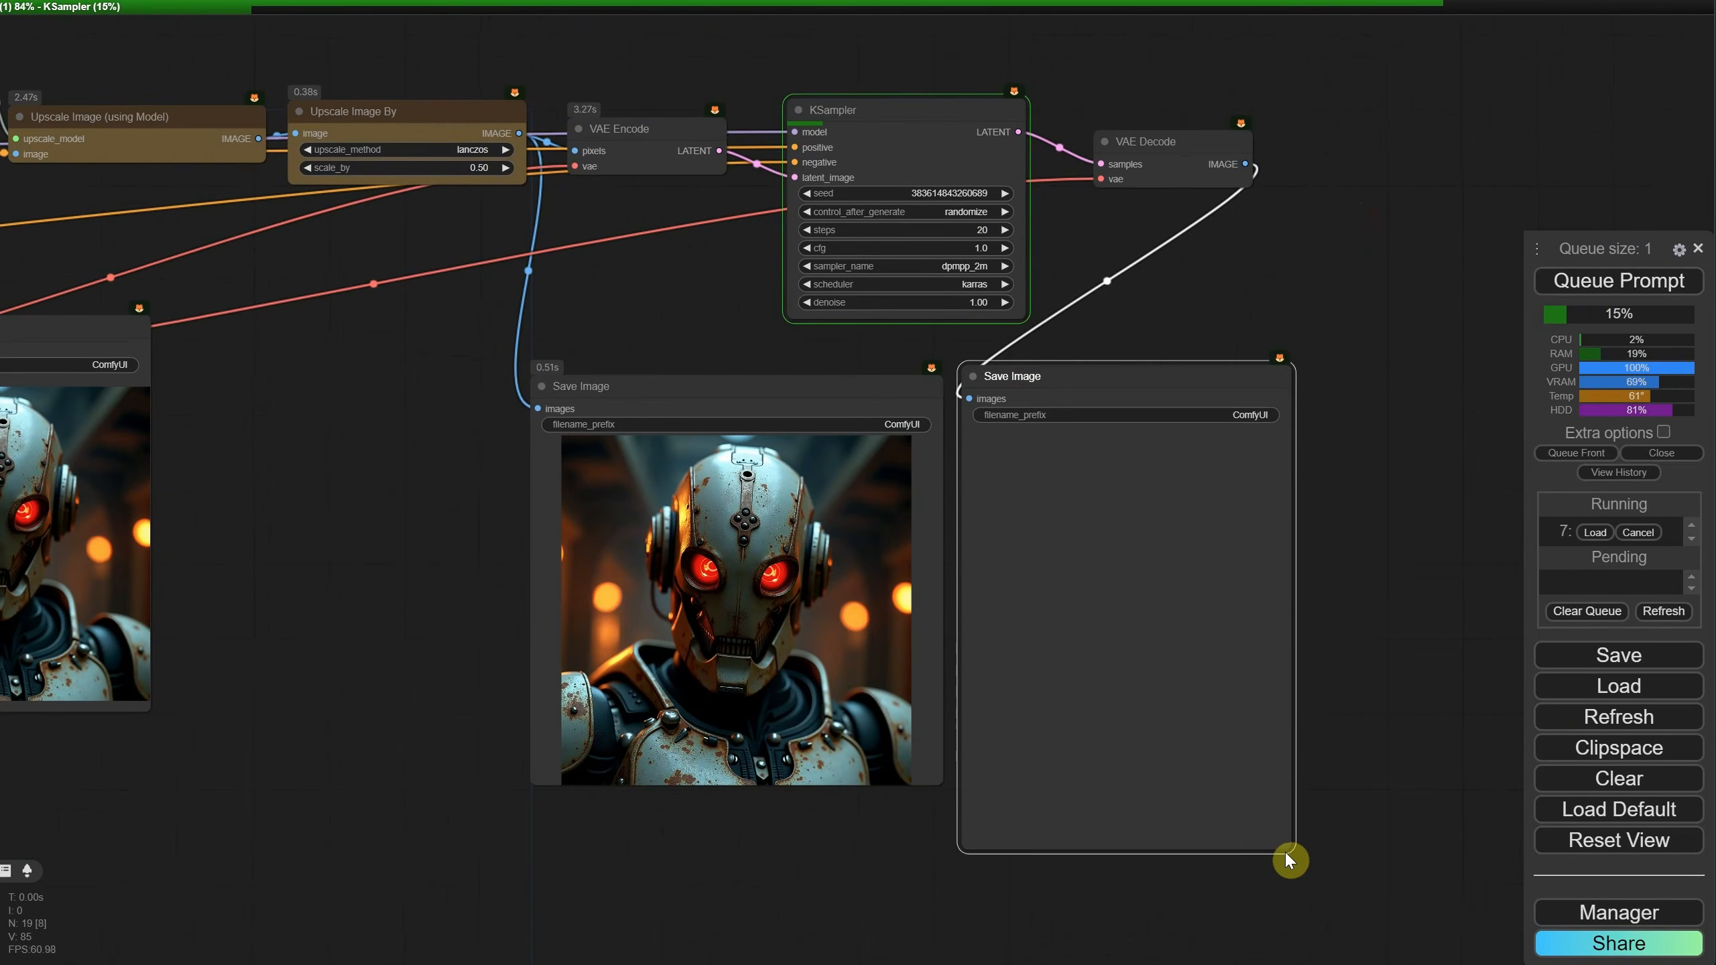
# Step: Make the last Save Image node wider and shorter, and move the first Save Image node close beside the middle one
pyautogui.moveTo(1283, 862); pyautogui.dragTo(1431, 803)
pyautogui.moveTo(352, 513); pyautogui.dragTo(576, 403)
pyautogui.moveTo(203, 216); pyautogui.dragTo(518, 284)
# Step: Set the filename_prefix of the middle Save Image node, fed by Upscale Image By, to Upscale
pyautogui.scroll(3, 782, 709)
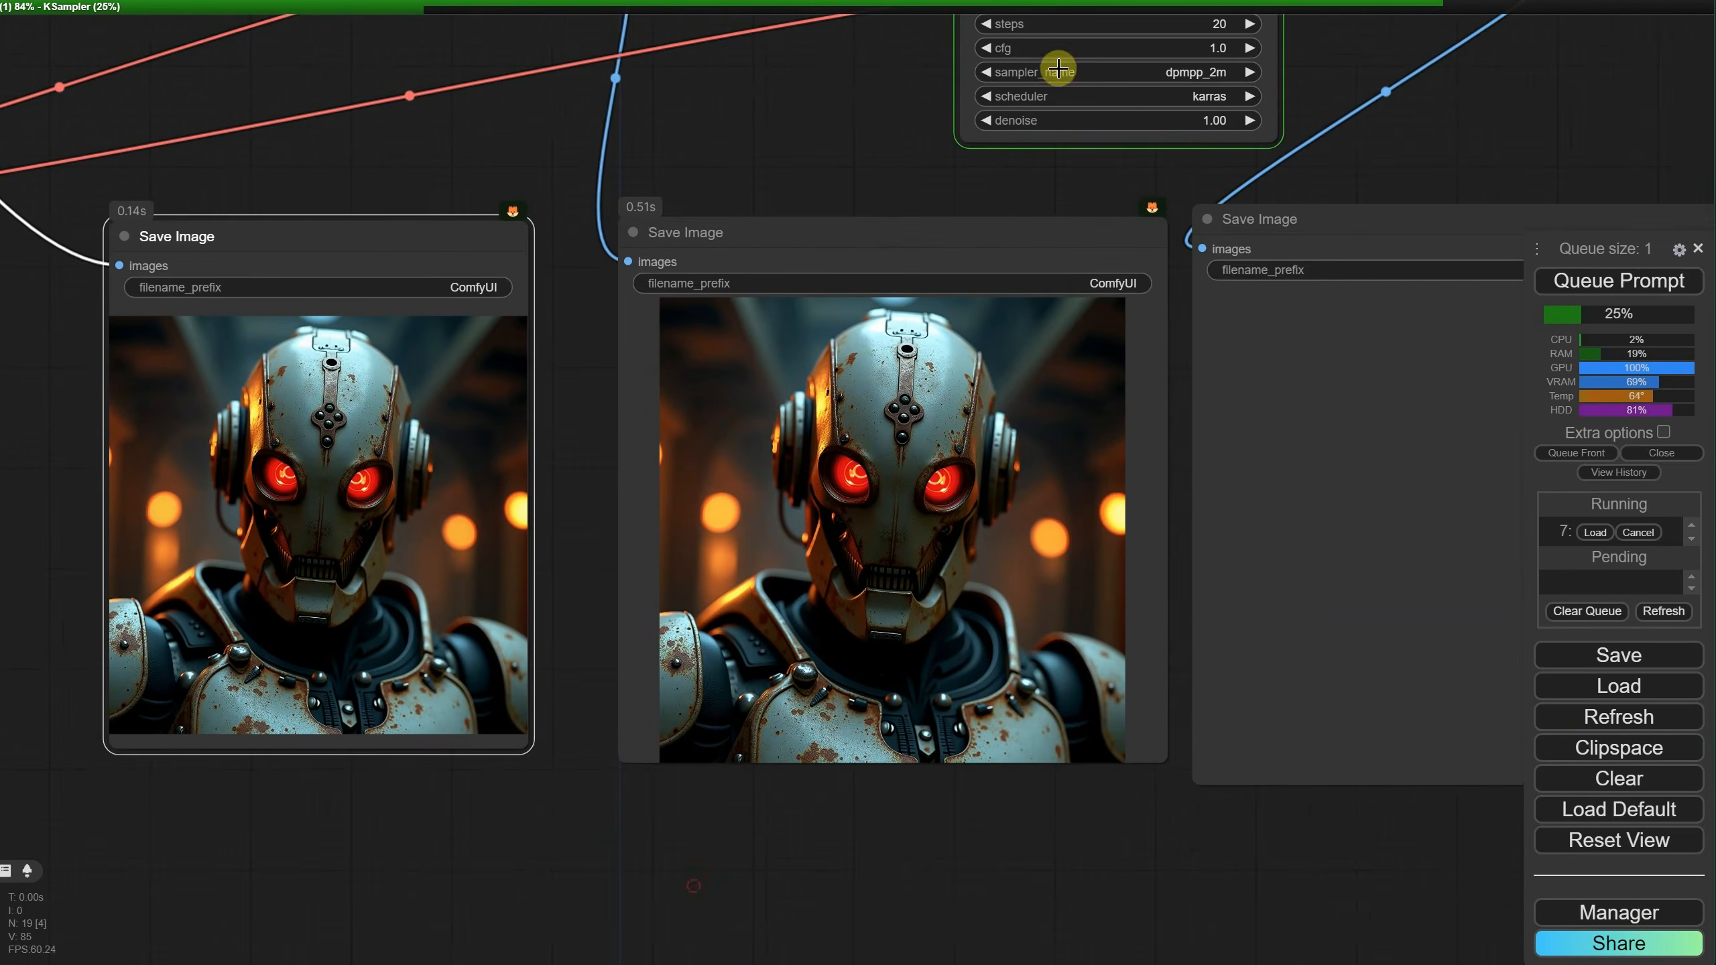
pyautogui.click(1107, 297)
pyautogui.write('Upscale')
pyautogui.press('Return')
# Step: Set the filename_prefix of the last Save Image node, fed by the second VAE Decode, to UltraUpscale
pyautogui.moveTo(1286, 831); pyautogui.dragTo(934, 853)
pyautogui.click(1404, 297)
pyautogui.write('ULtraUps')
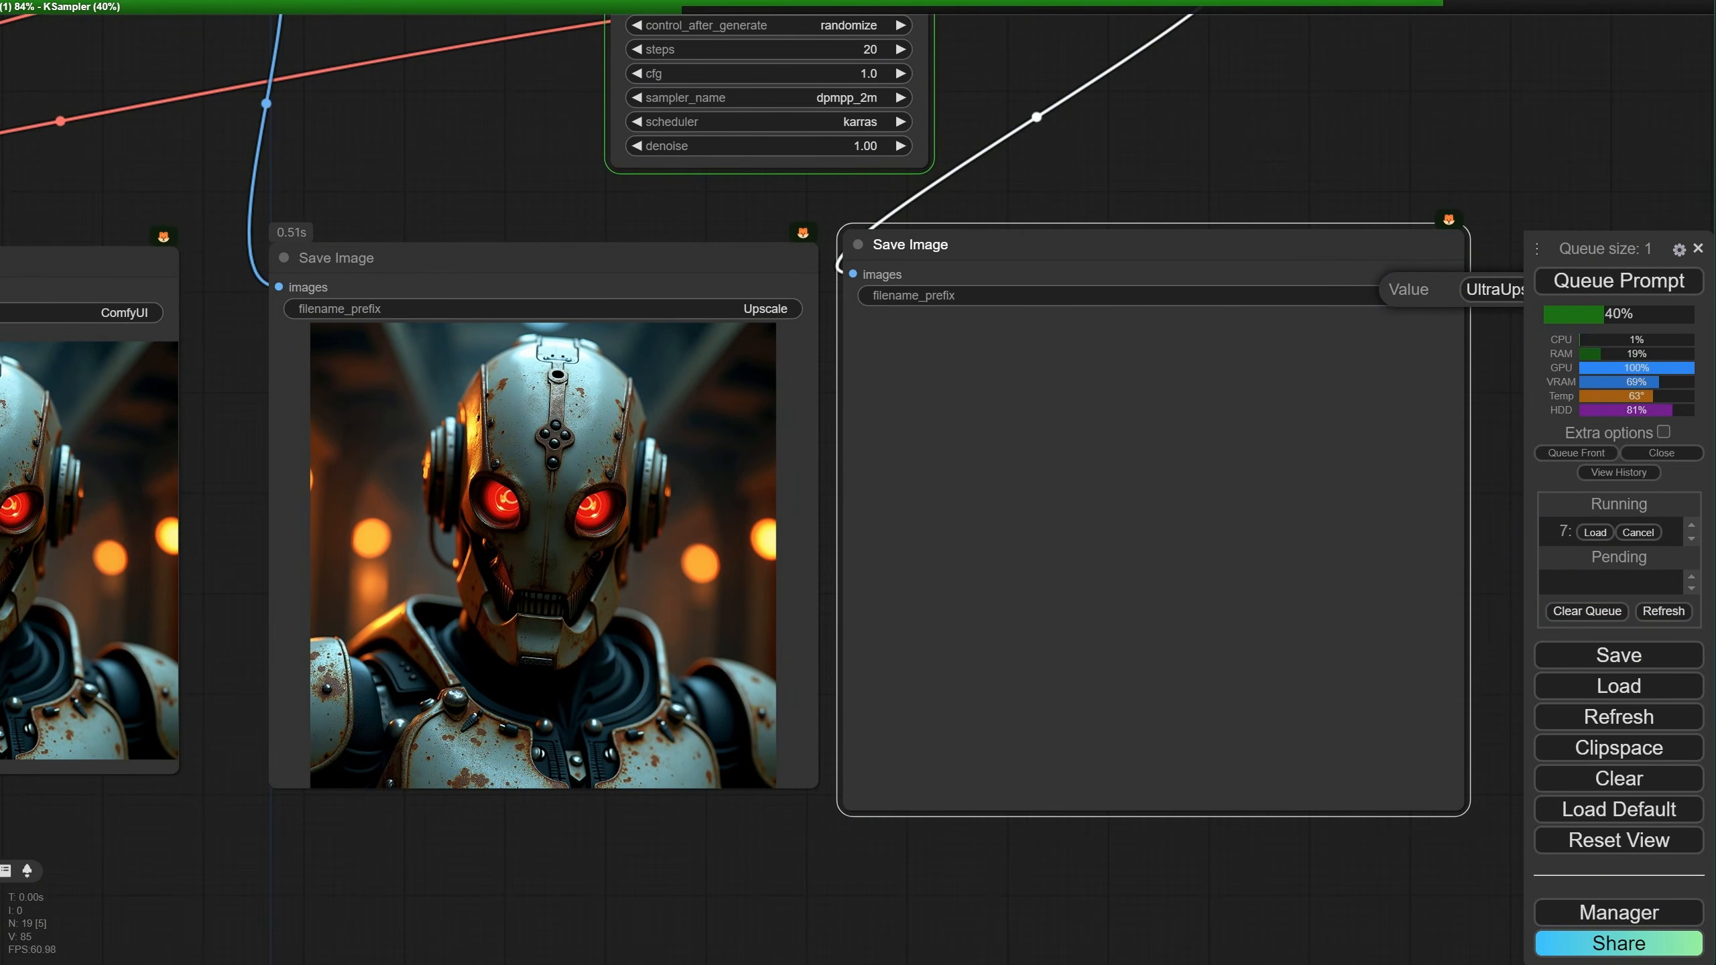
pyautogui.write('cale')
pyautogui.press('Return')
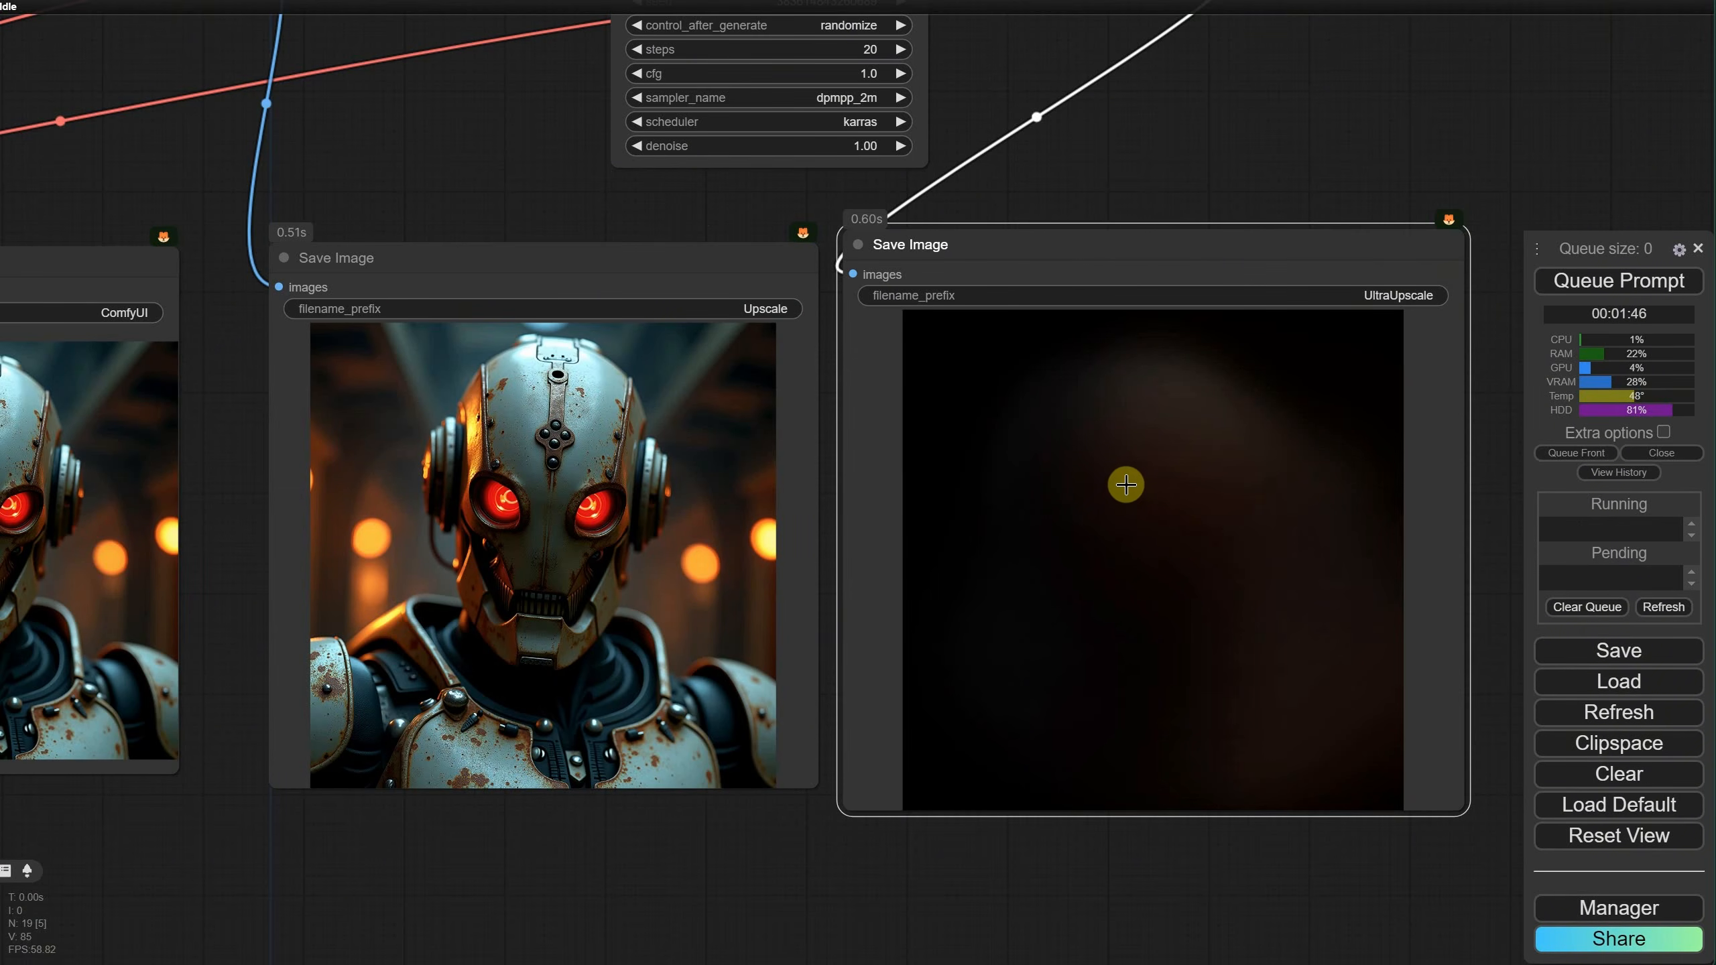
# Step: Set the second KSampler's denoise to 0.85 and queue the prompt again
pyautogui.click(831, 146)
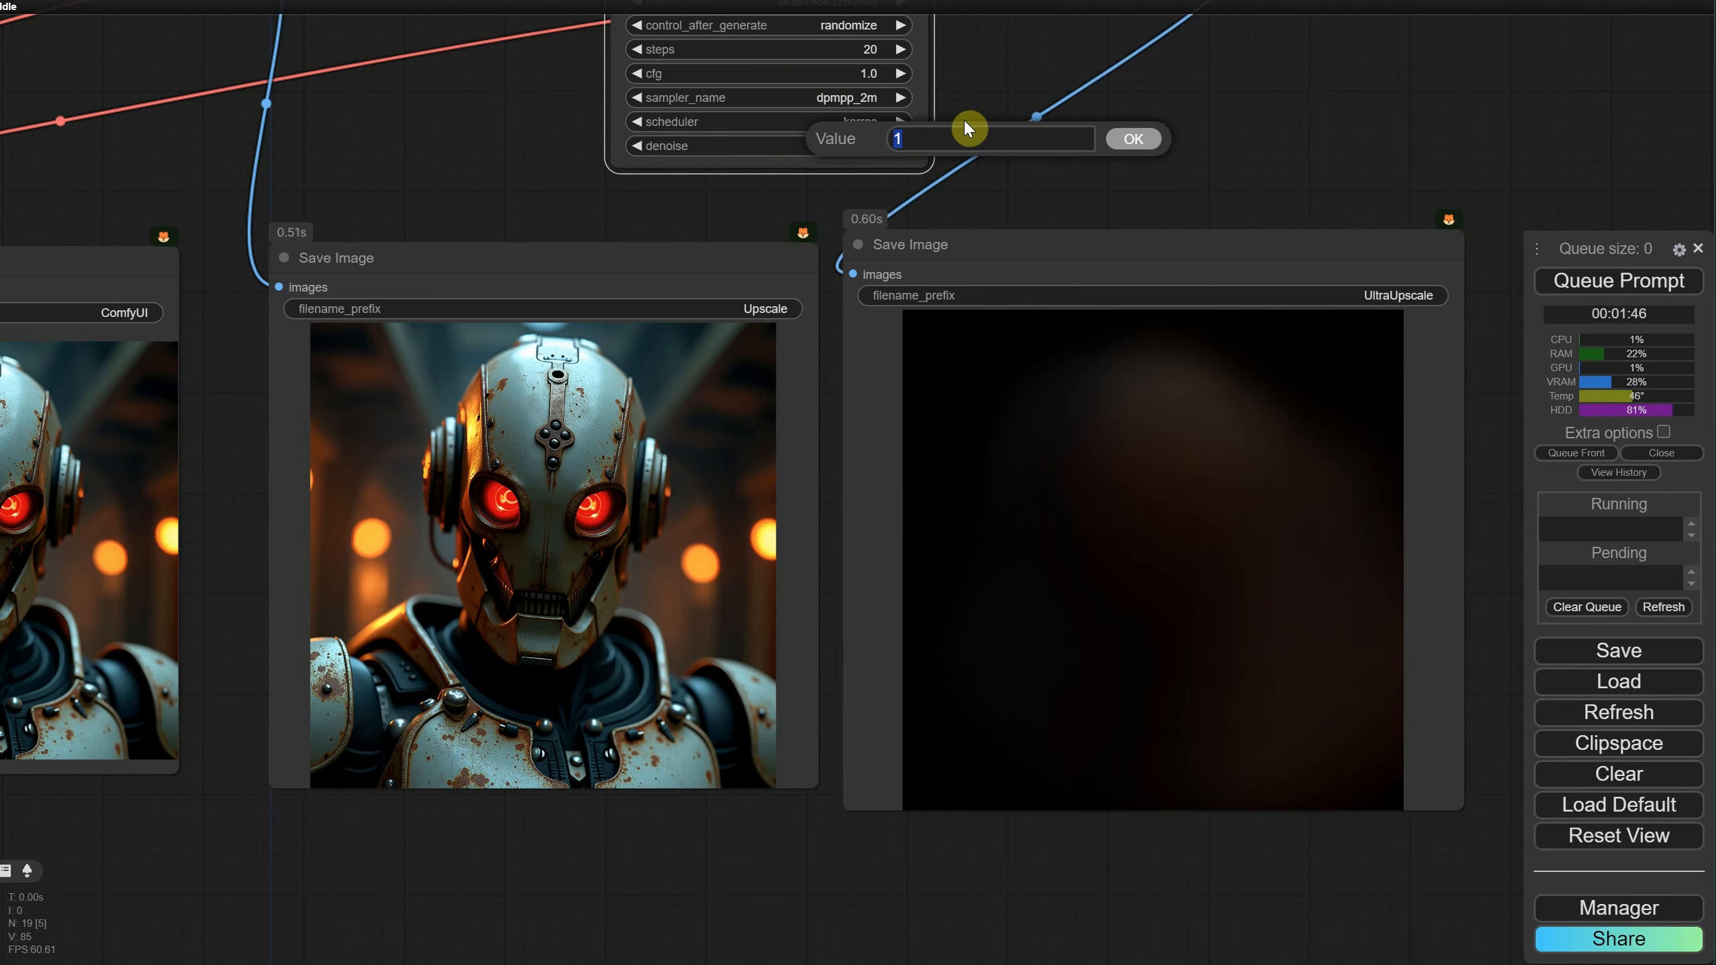
pyautogui.write('0.50.85')
pyautogui.press('Return')
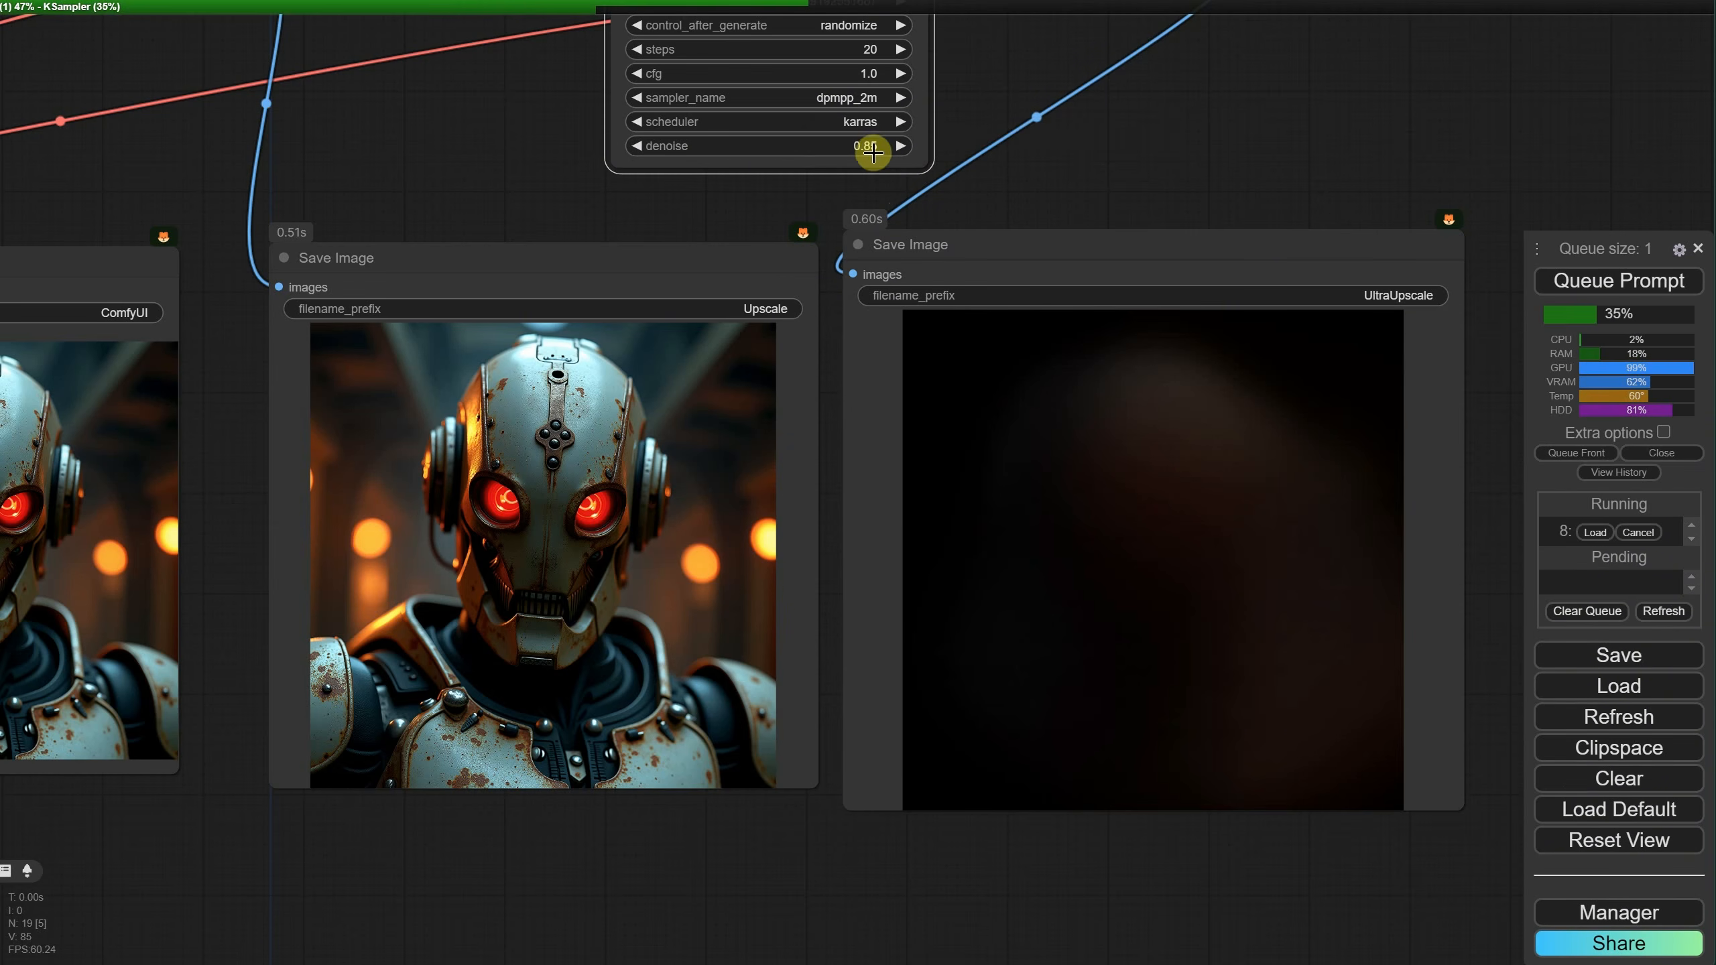
pyautogui.click(872, 153)
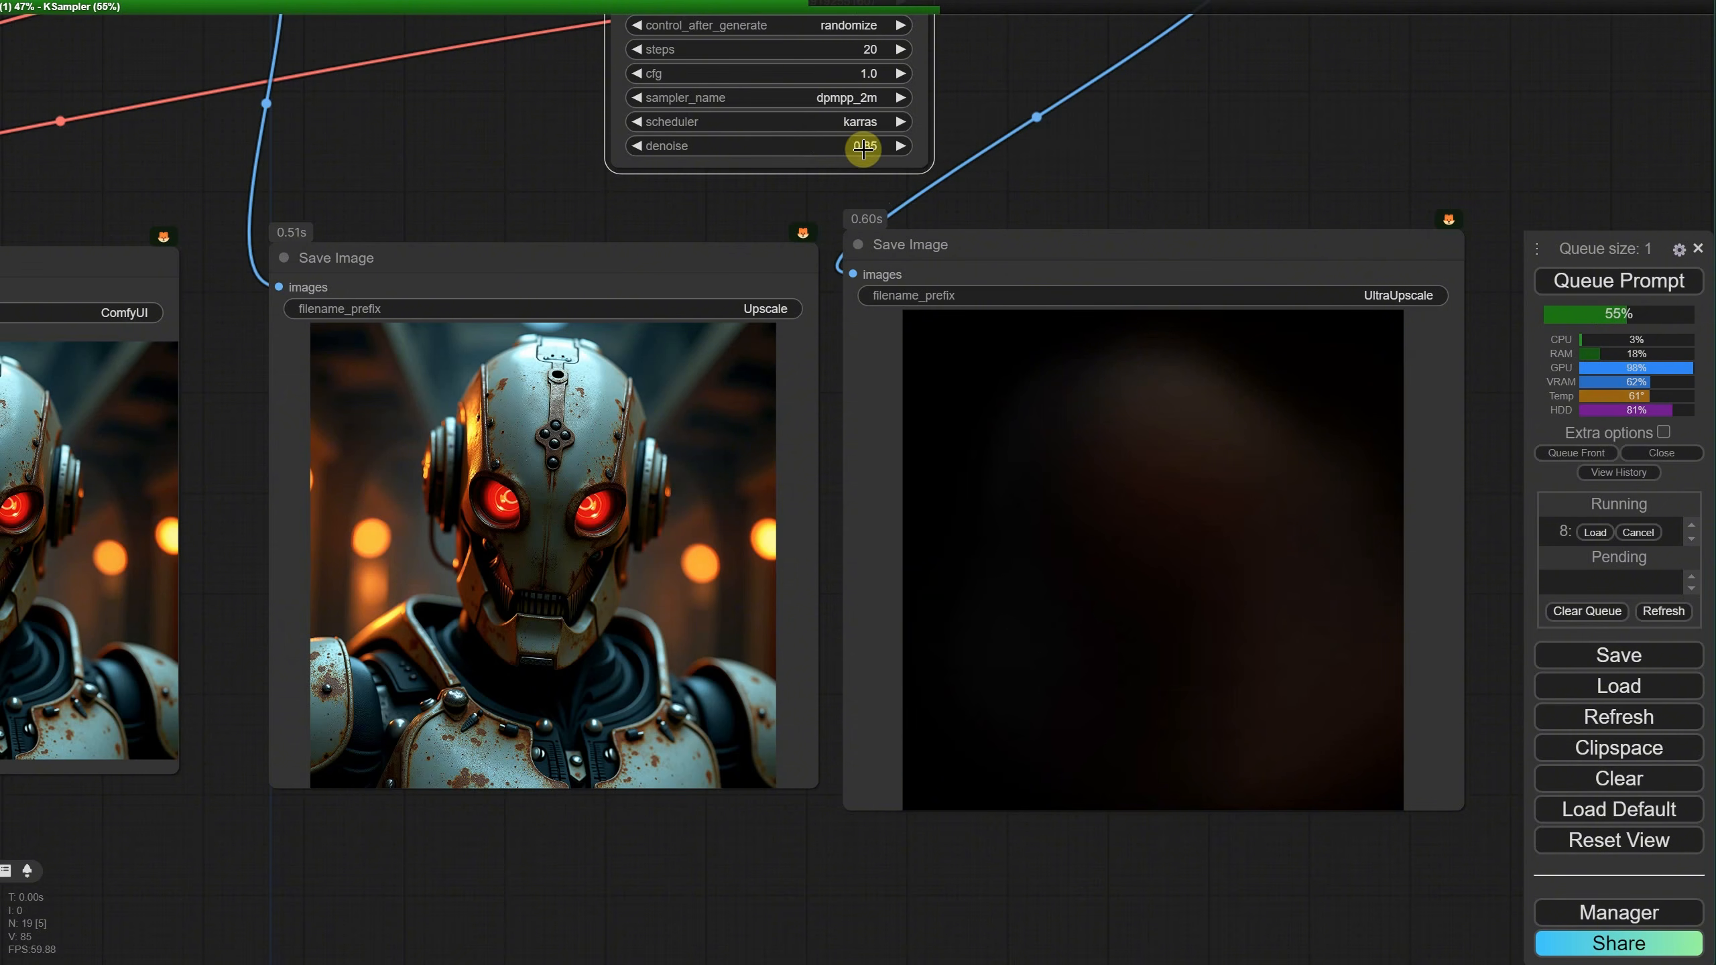
pyautogui.click(874, 152)
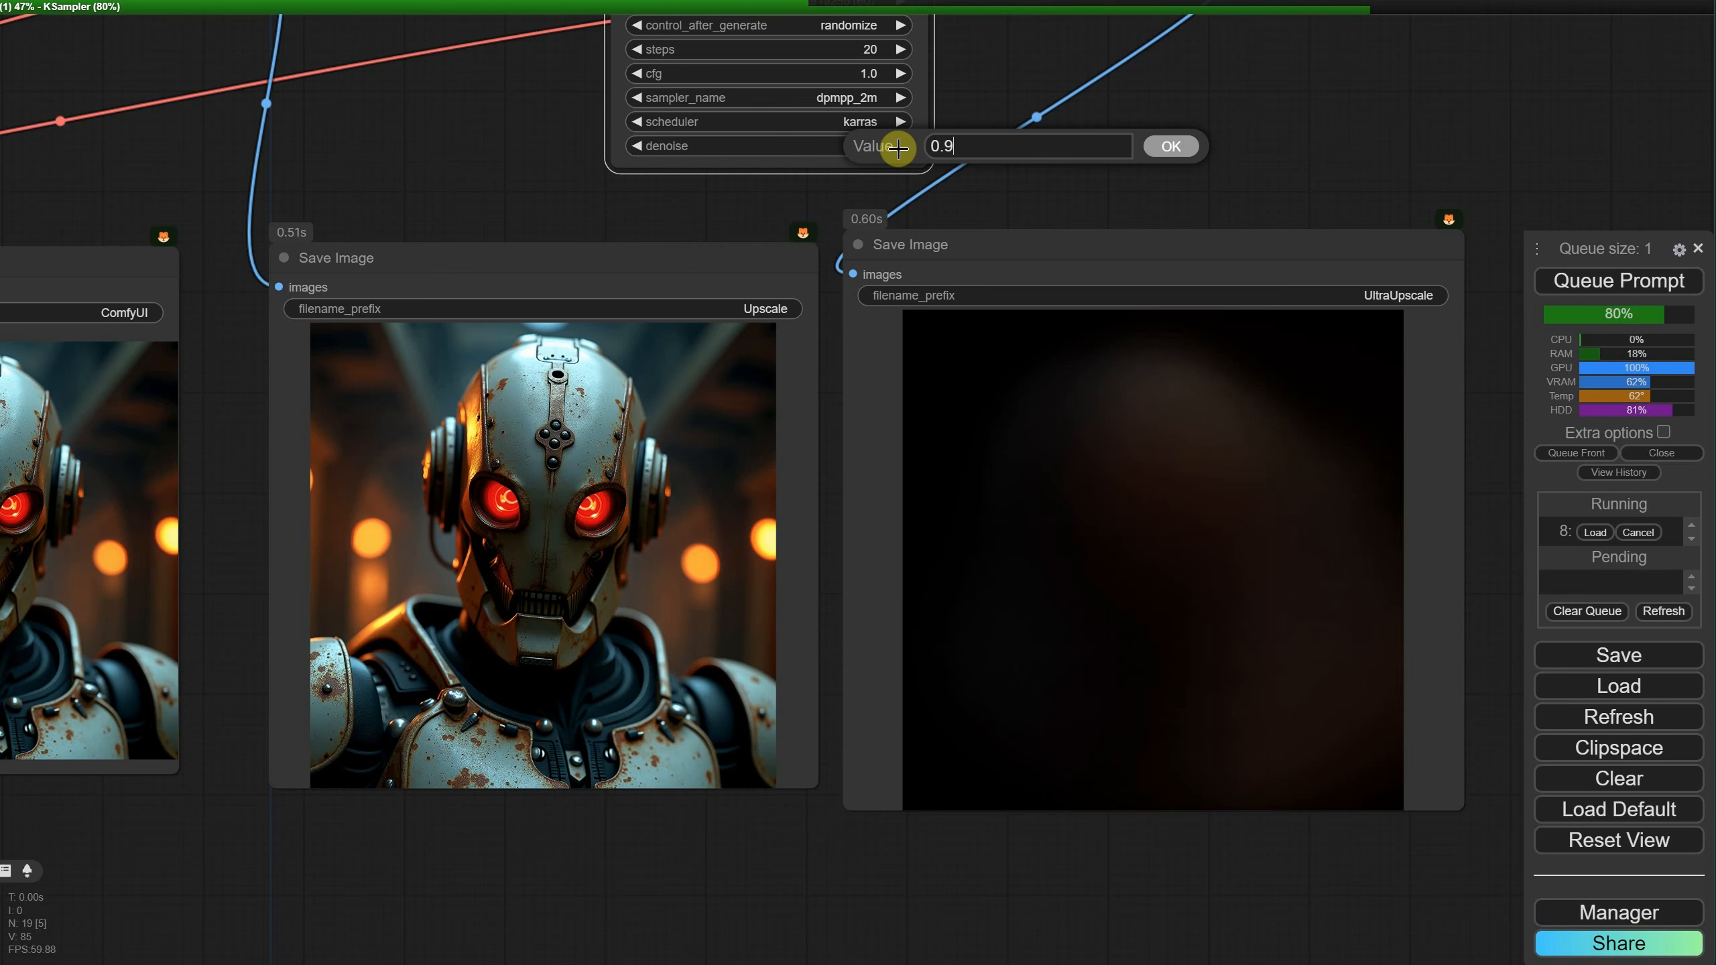
pyautogui.click(1187, 154)
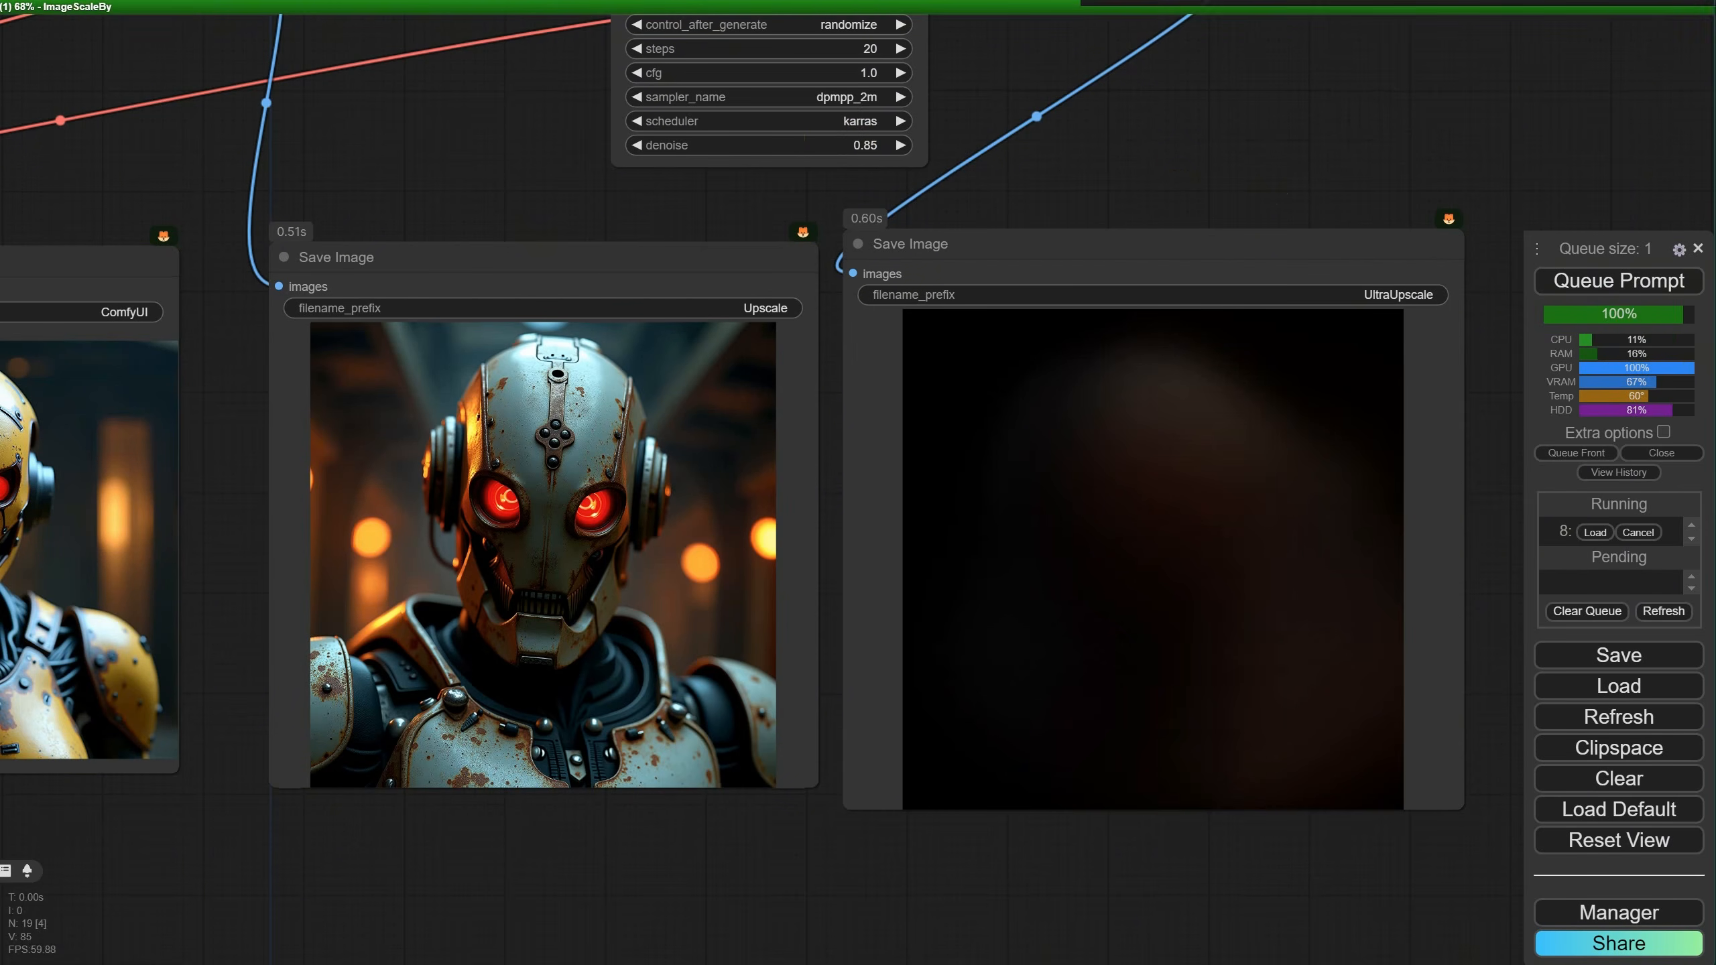
# Step: Open the Upscale and UltraUpscale output images in turn in their own windows to compare detail, closing each one
pyautogui.rightClick(358, 334)
pyautogui.click(599, 422)
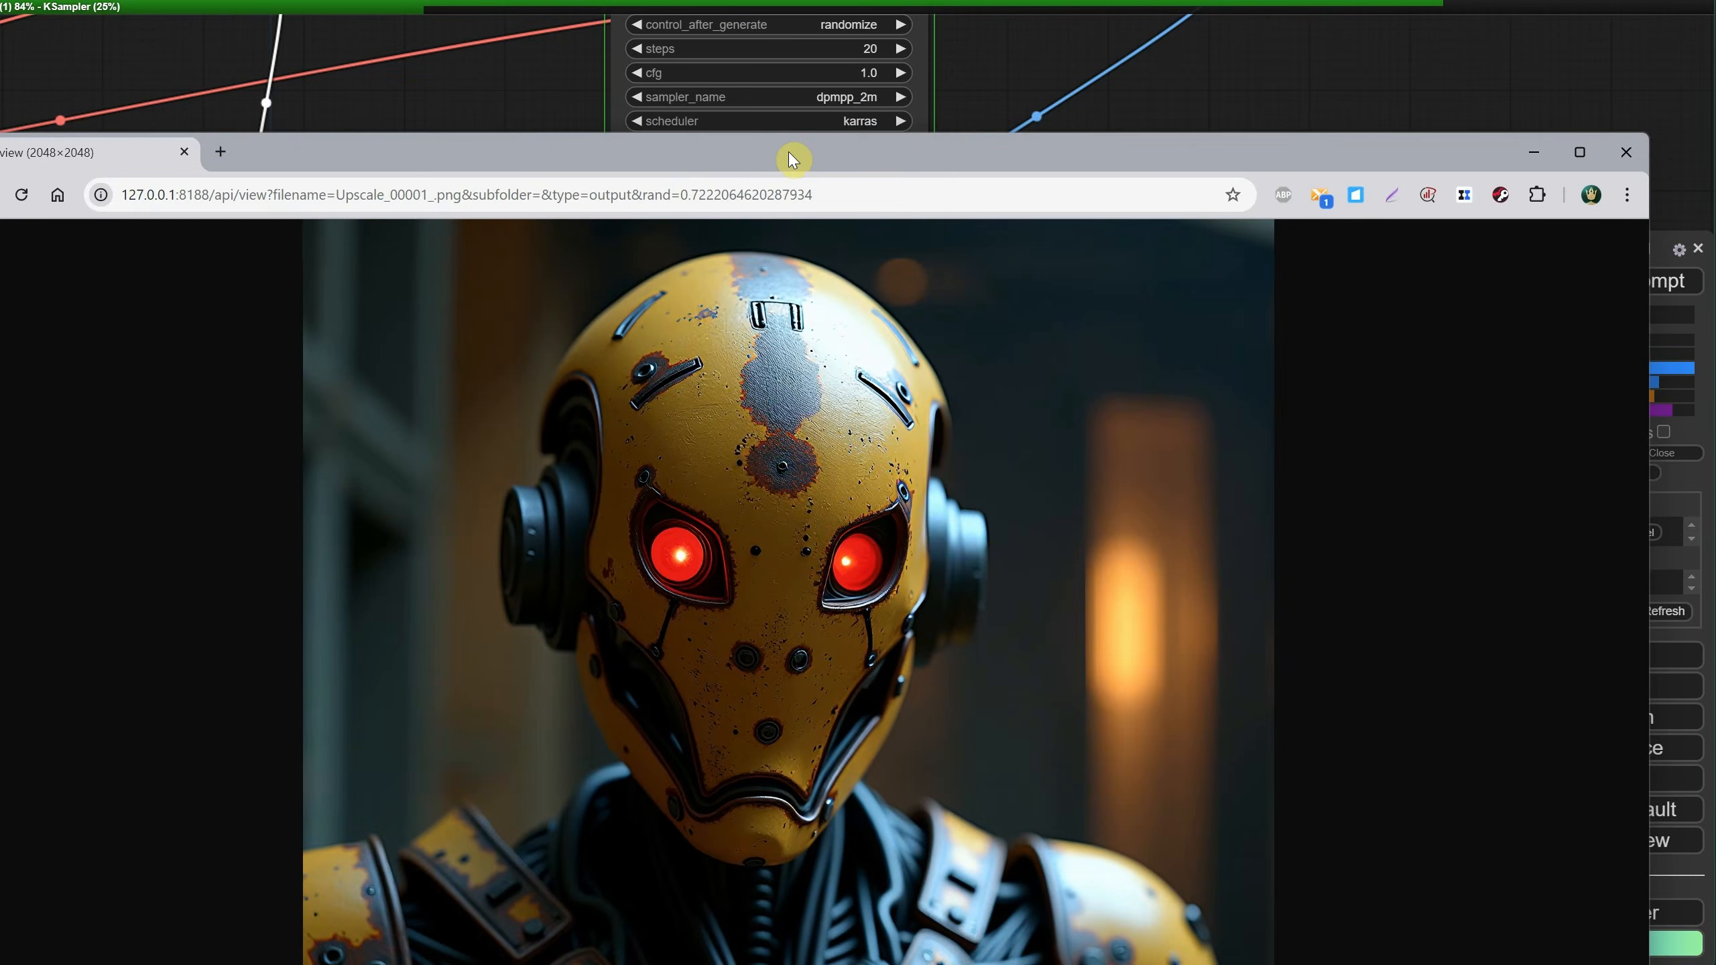
pyautogui.moveTo(307, 164); pyautogui.dragTo(645, 150)
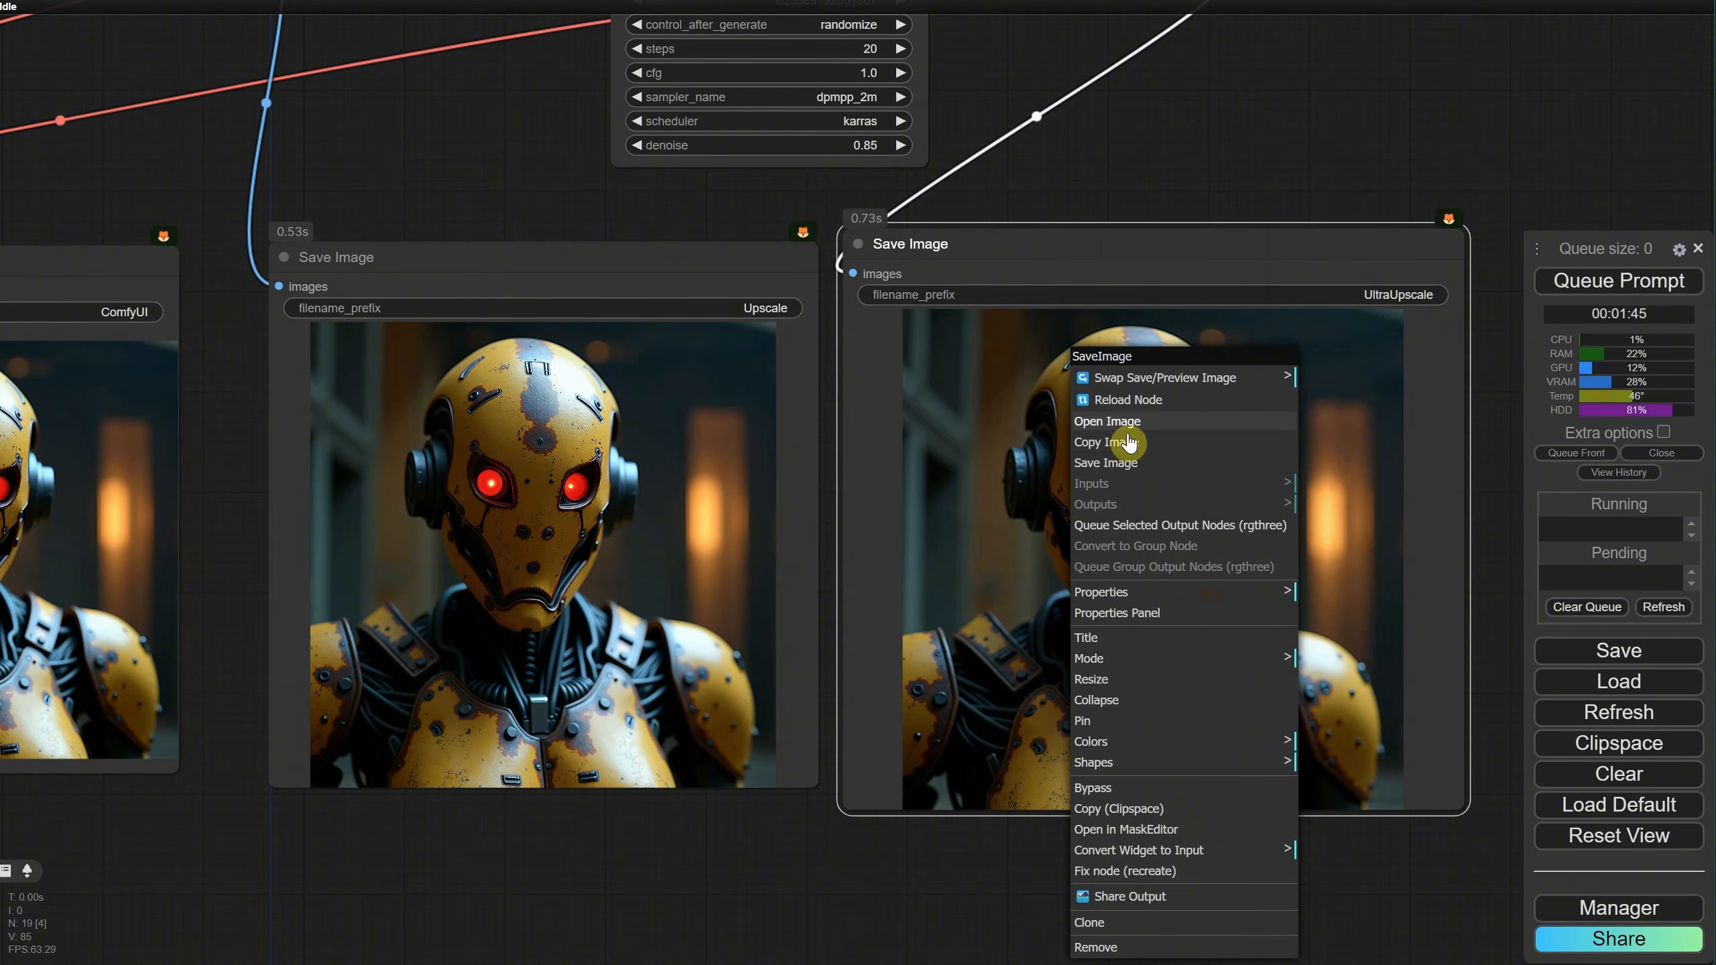
pyautogui.click(1076, 422)
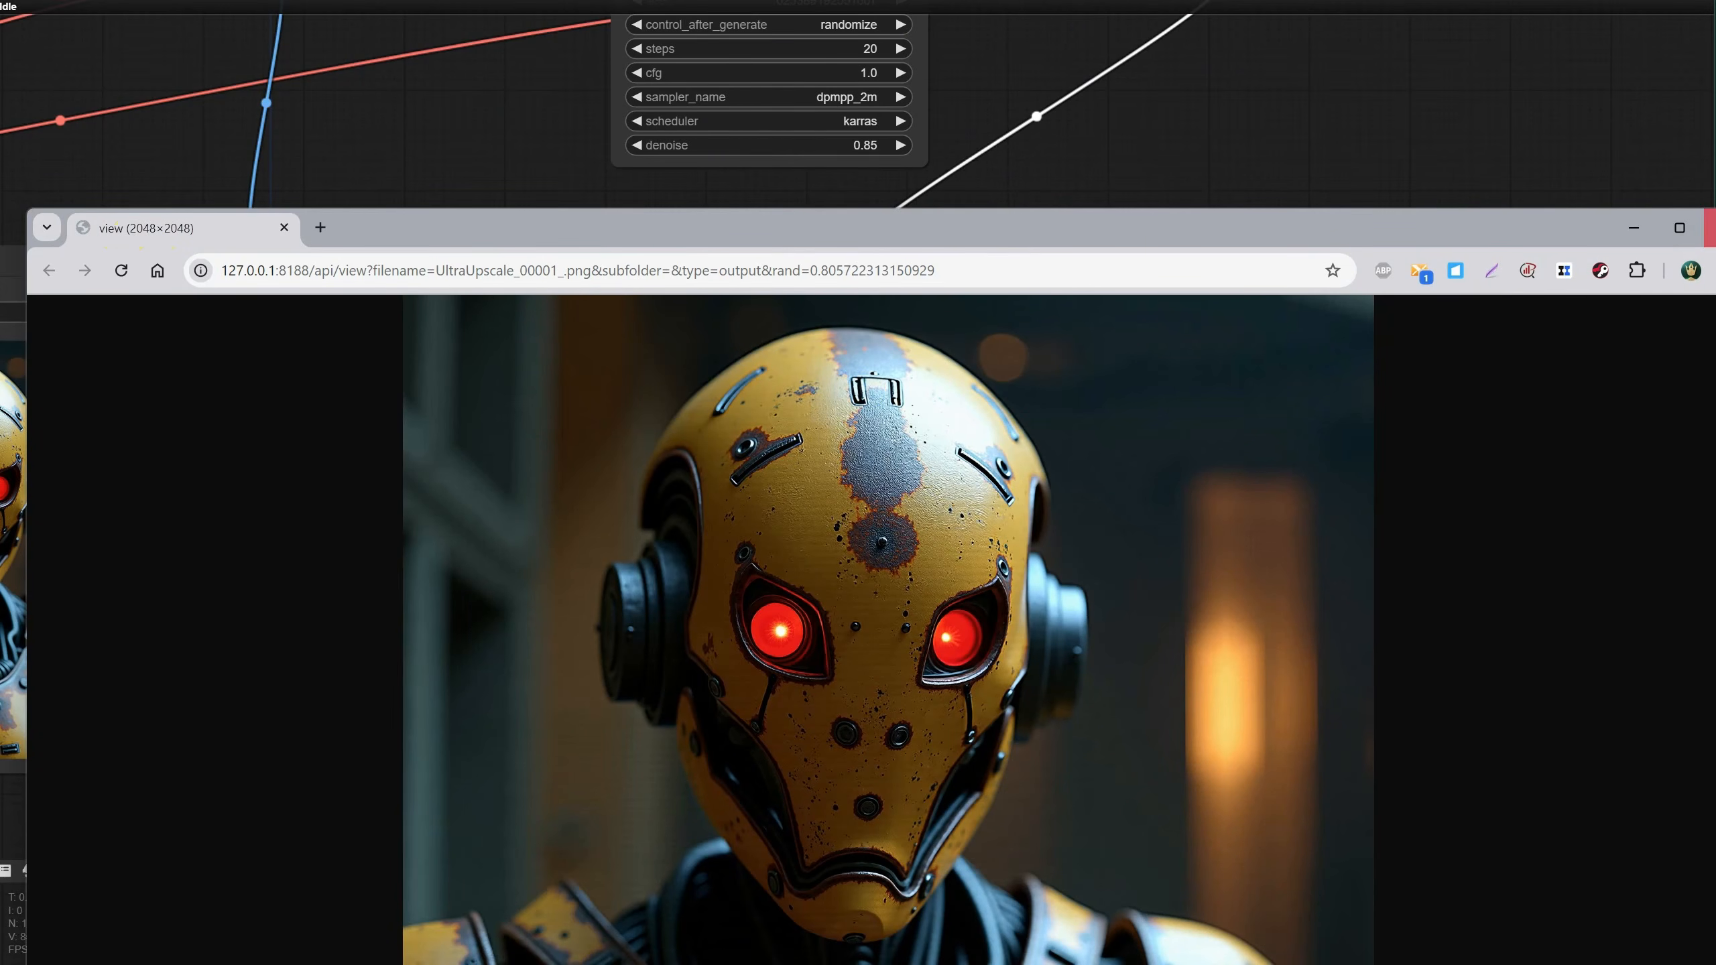
pyautogui.click(1710, 228)
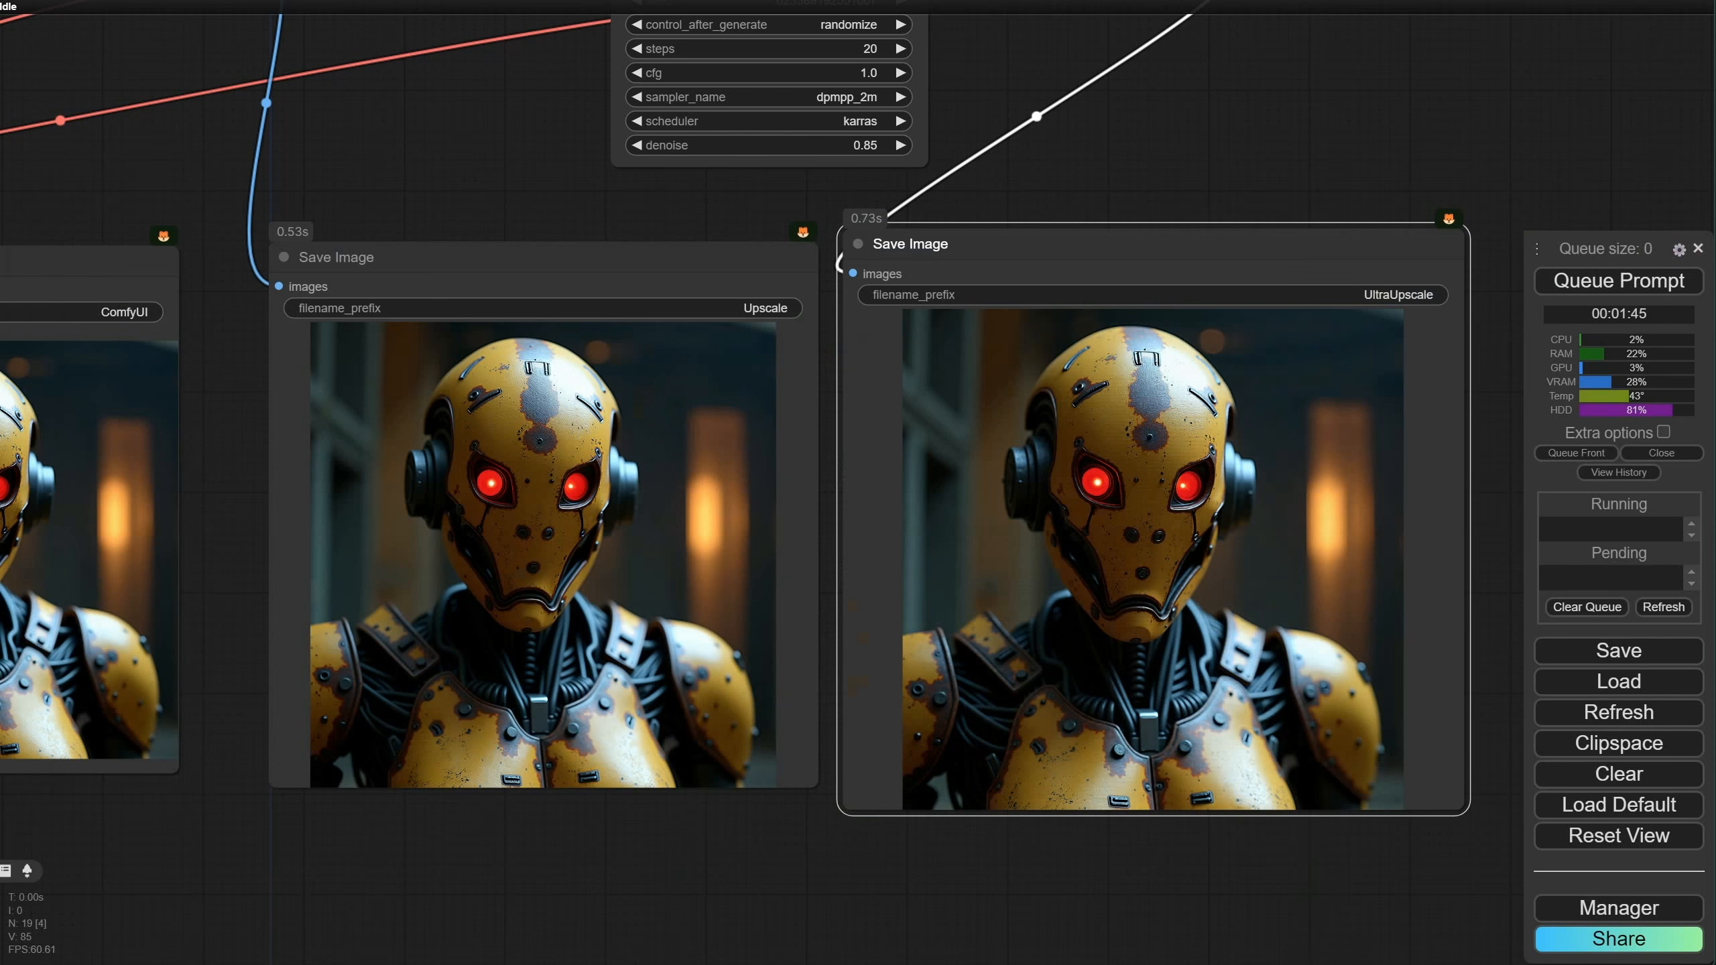
# Step: Set the Flux Resolution Calculator's megapixel value to 0.5
pyautogui.scroll(-3, 1112, 183)
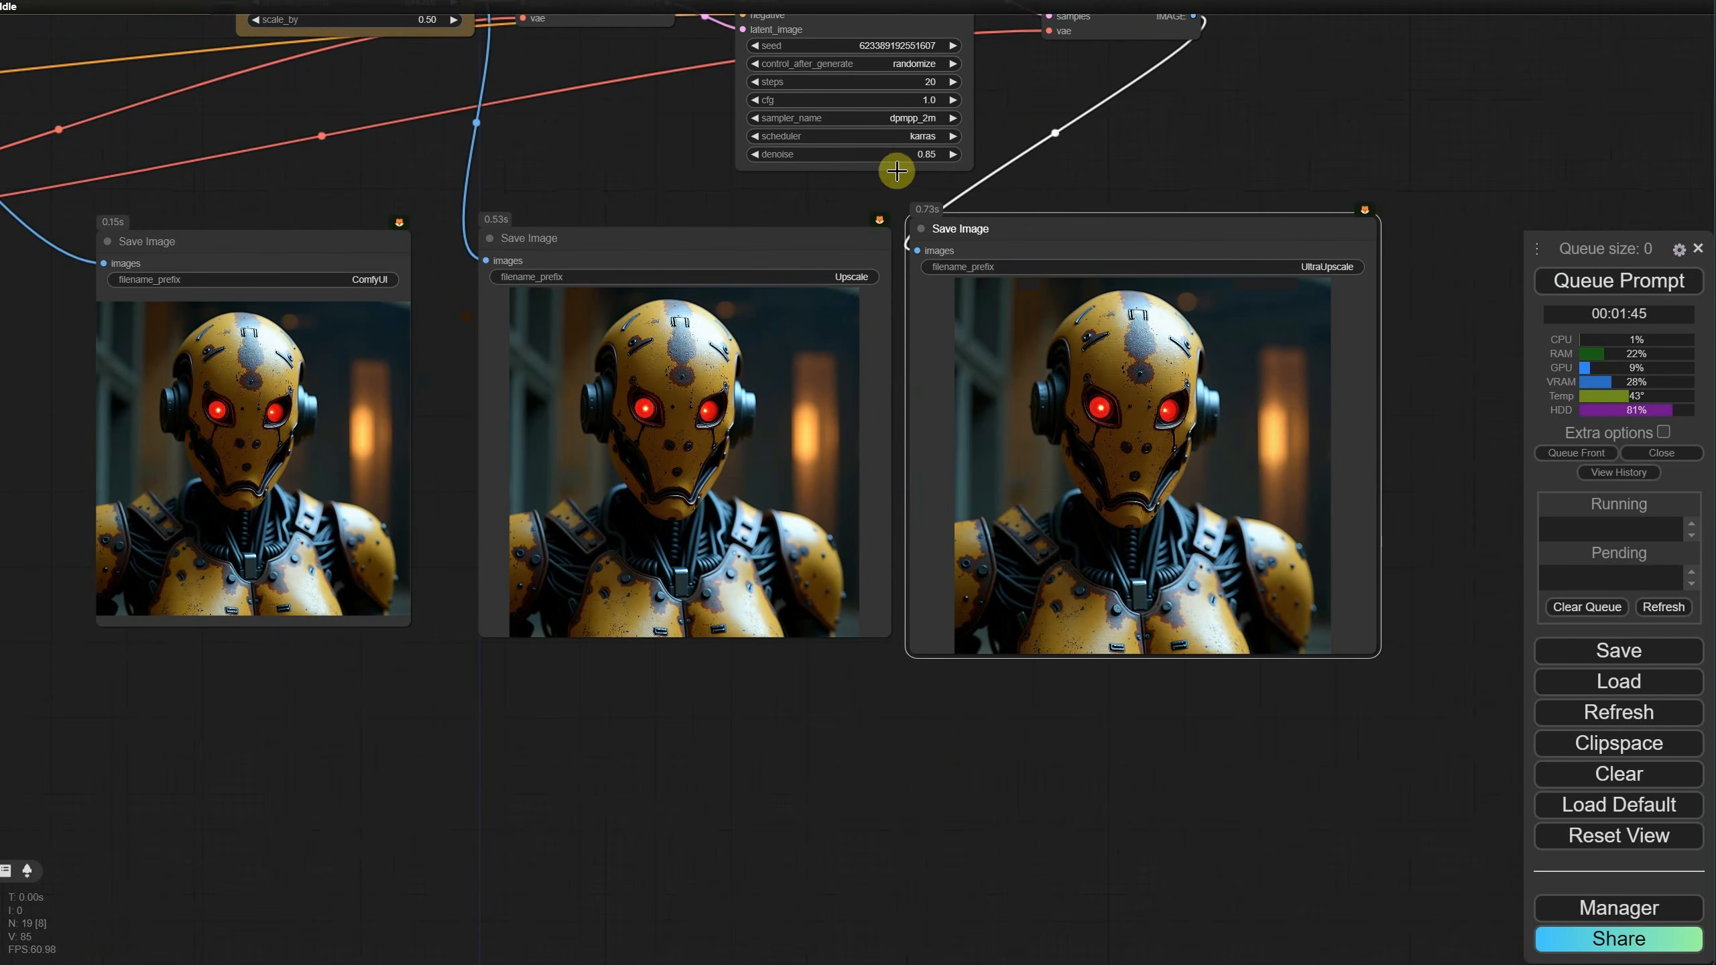
pyautogui.moveTo(582, 141); pyautogui.dragTo(1204, 272)
pyautogui.moveTo(234, 401); pyautogui.dragTo(1377, 479)
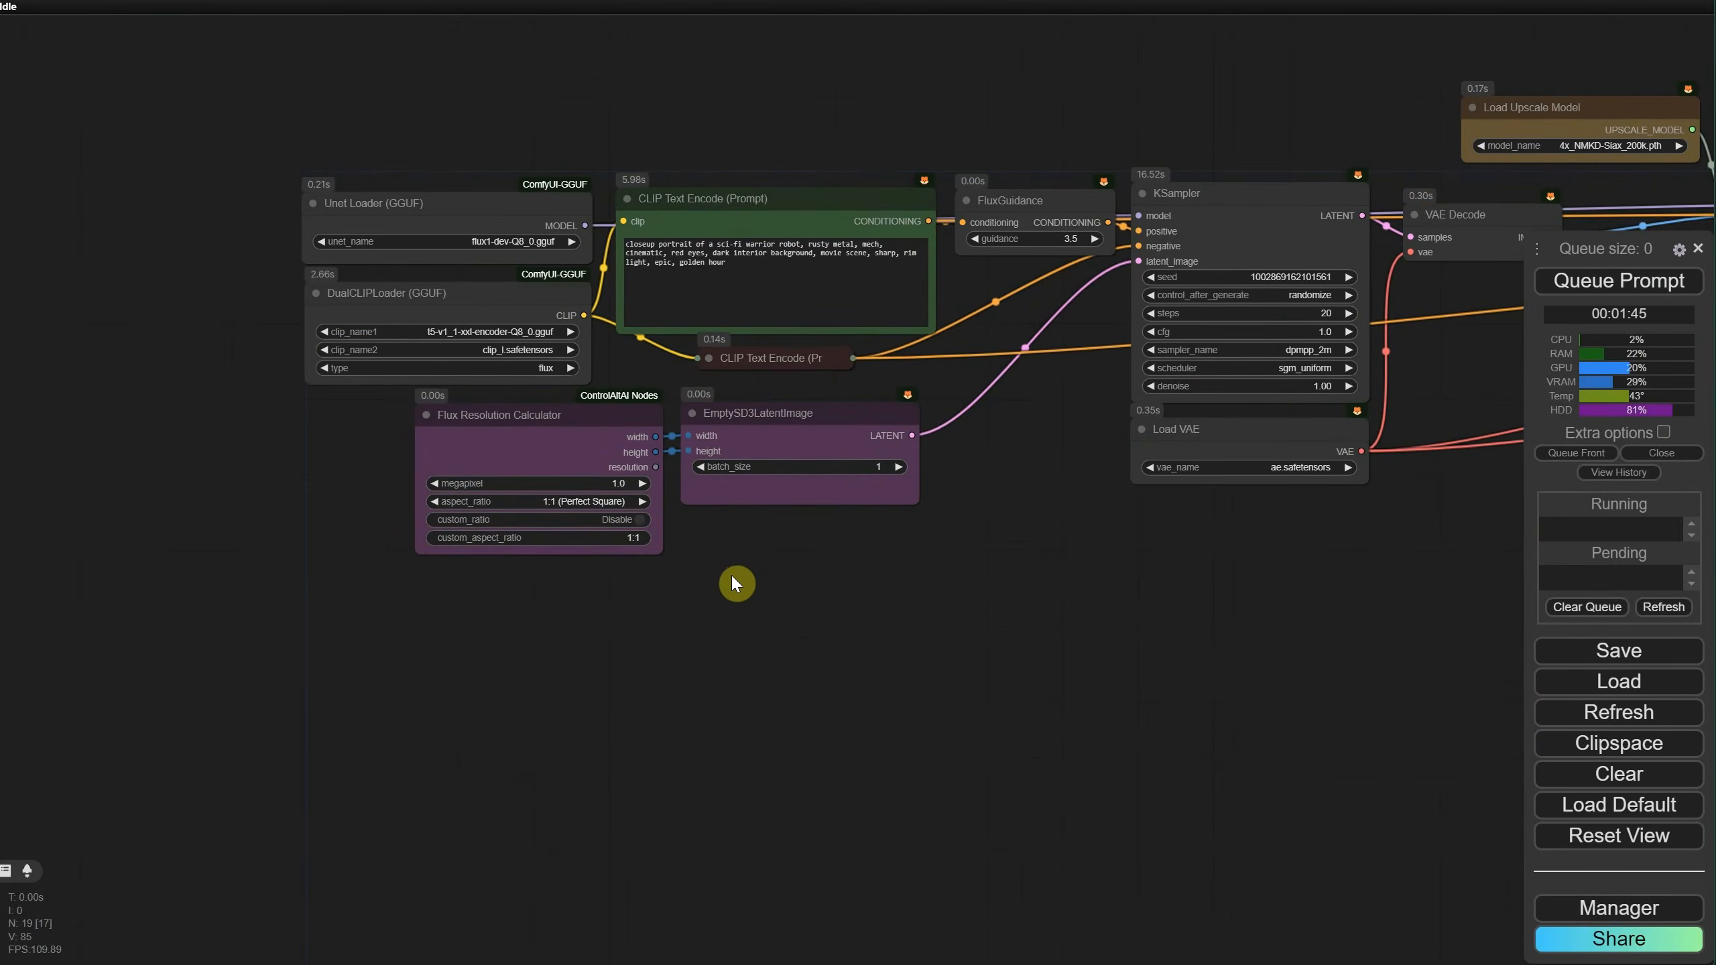
pyautogui.scroll(8, 627, 583)
pyautogui.moveTo(598, 542); pyautogui.dragTo(691, 695)
pyautogui.click(677, 508)
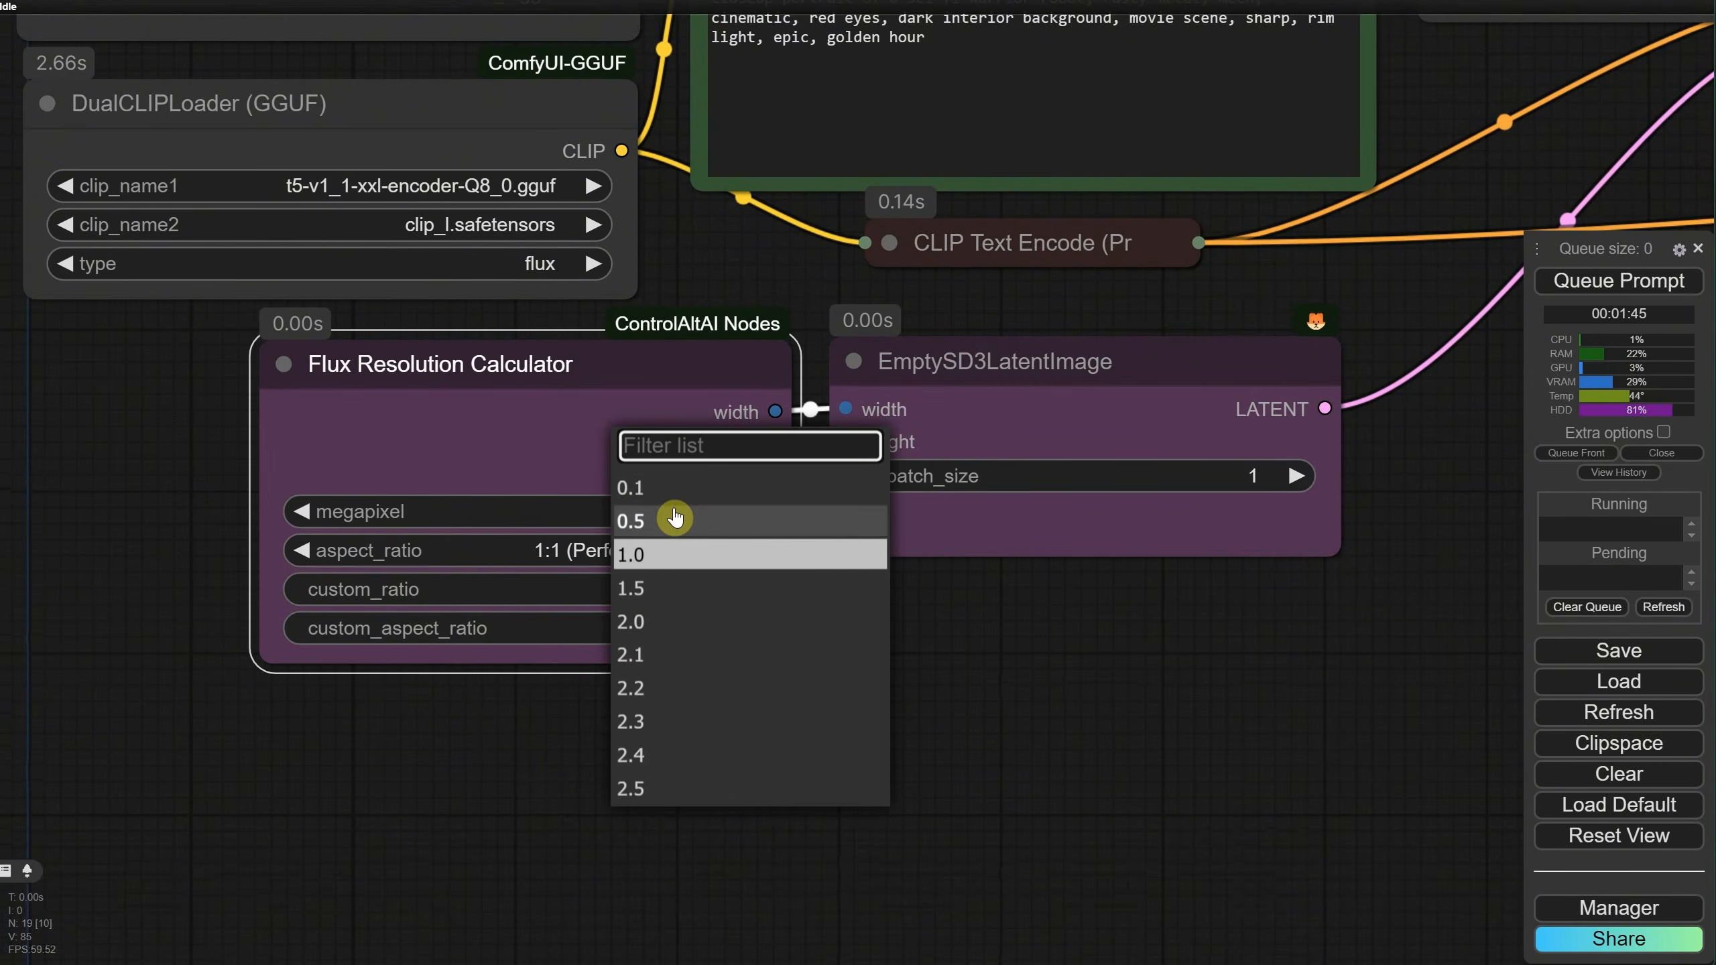
pyautogui.click(640, 526)
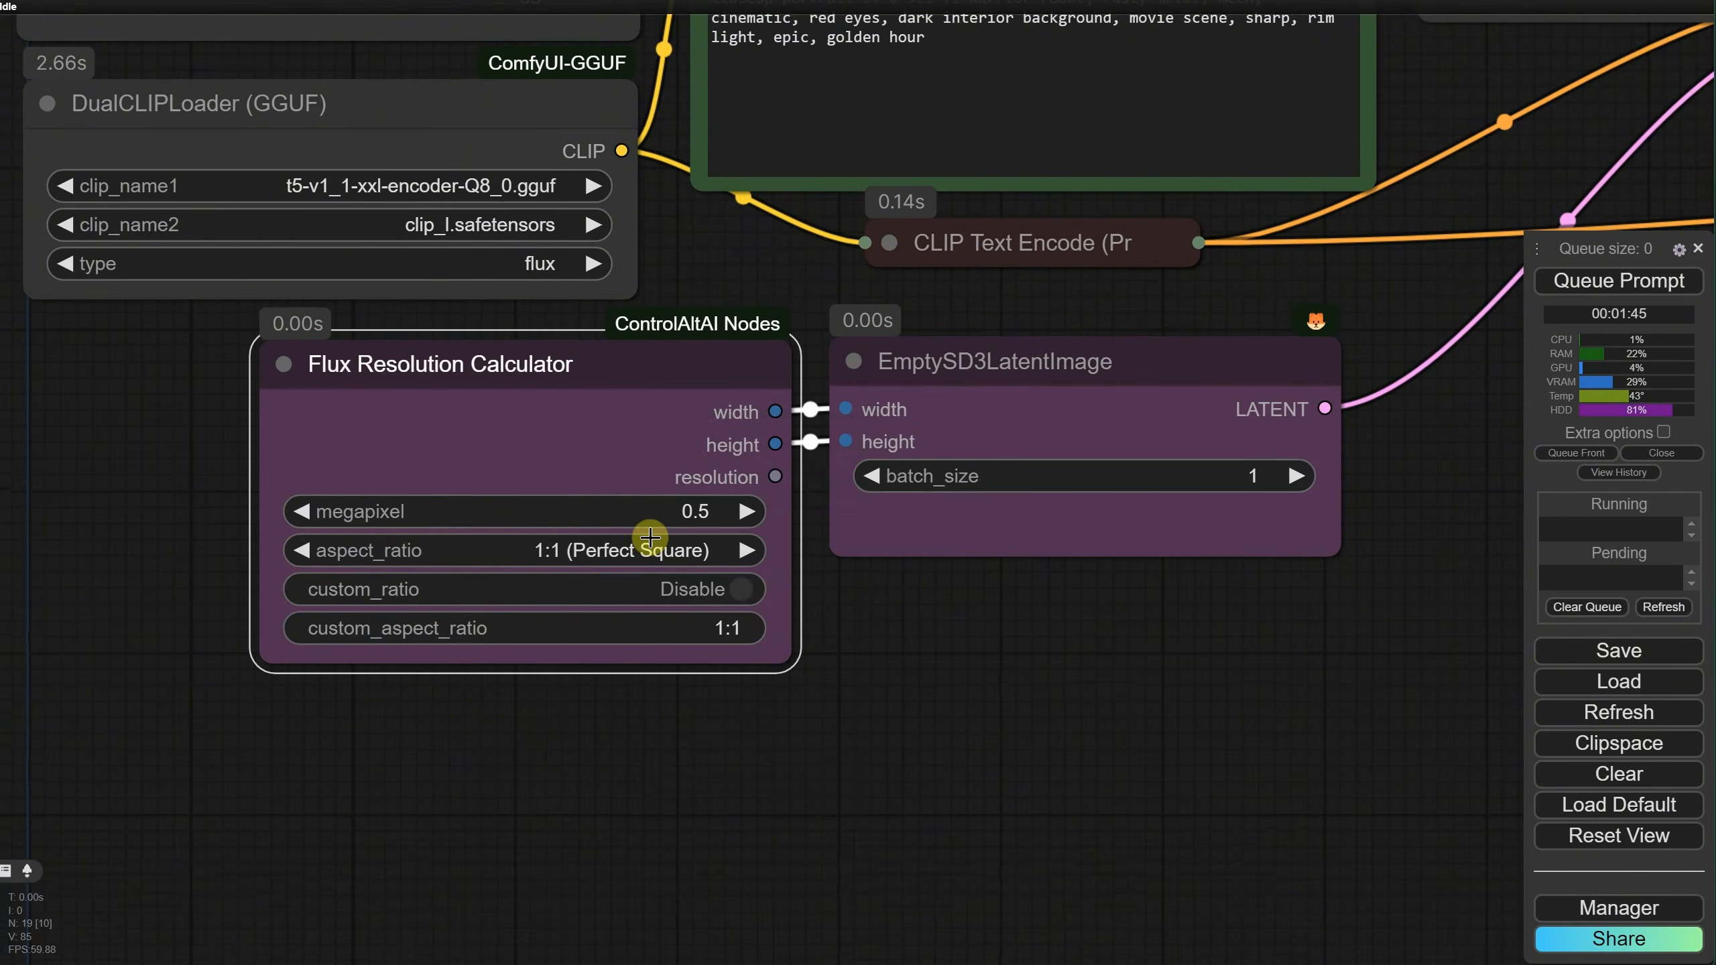
# Step: Queue the prompt to generate a new portrait at the reduced resolution
pyautogui.scroll(-4, 1067, 666)
pyautogui.moveTo(1209, 669); pyautogui.dragTo(620, 634)
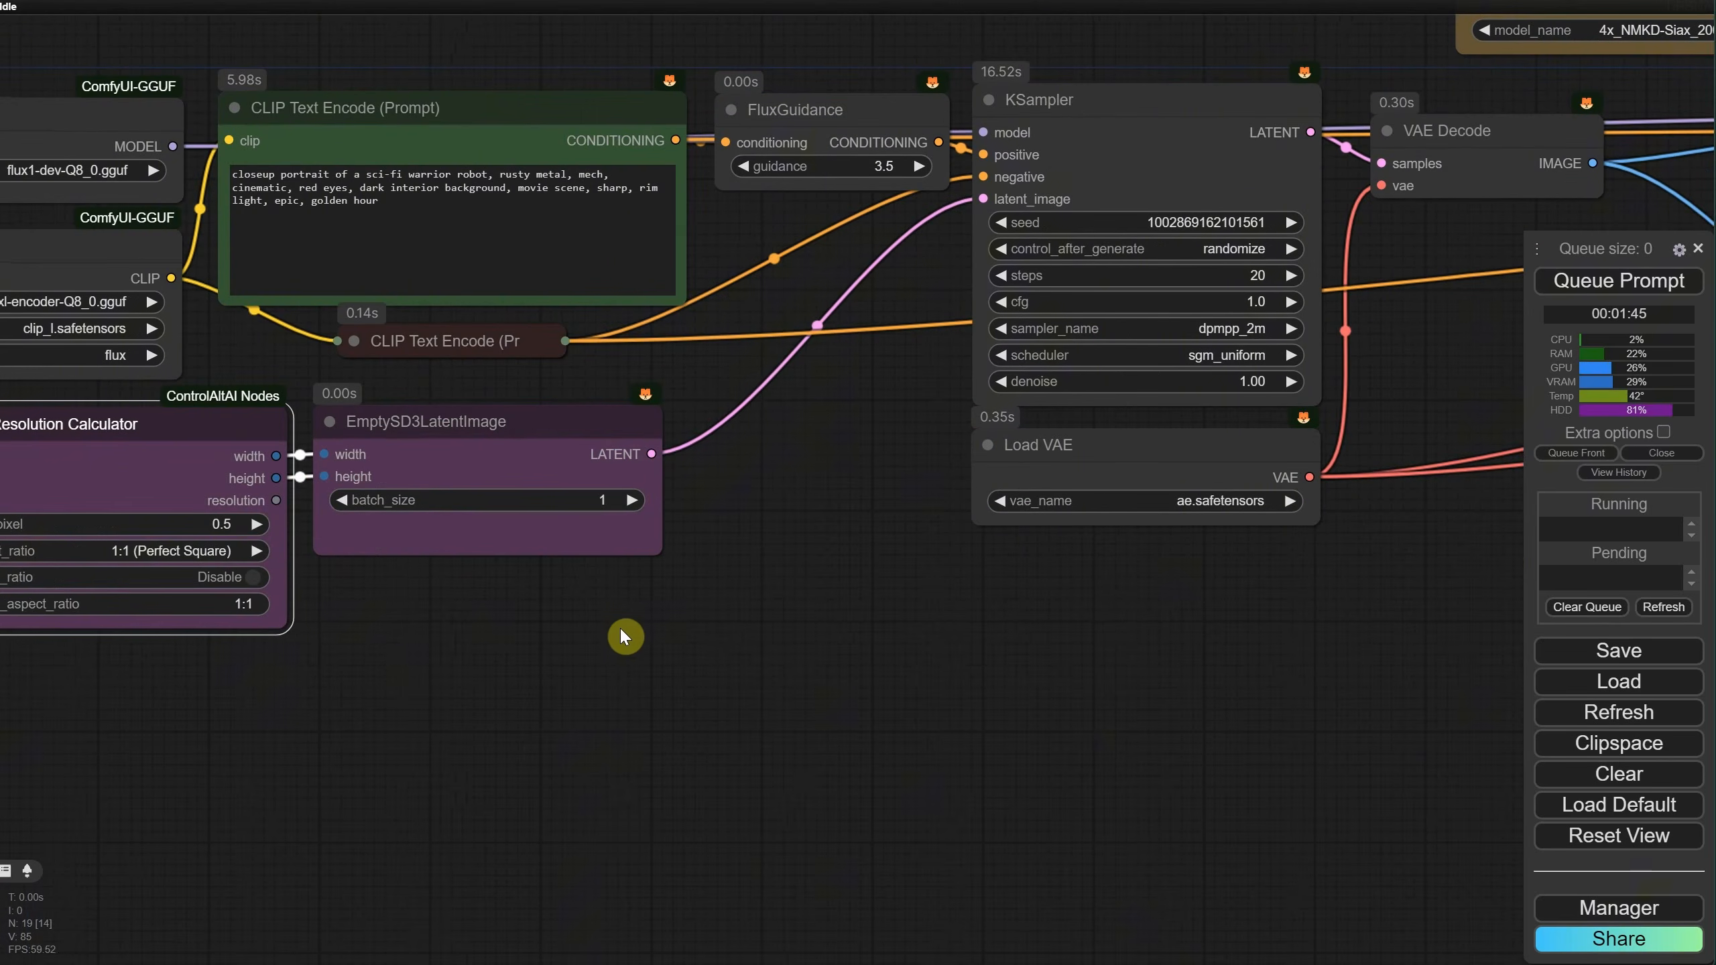
pyautogui.click(1612, 289)
# Step: Open the first Save Image node's output in its own window to check its resolution, and close it
pyautogui.moveTo(1336, 604); pyautogui.dragTo(675, 643)
pyautogui.moveTo(1165, 750); pyautogui.dragTo(337, 463)
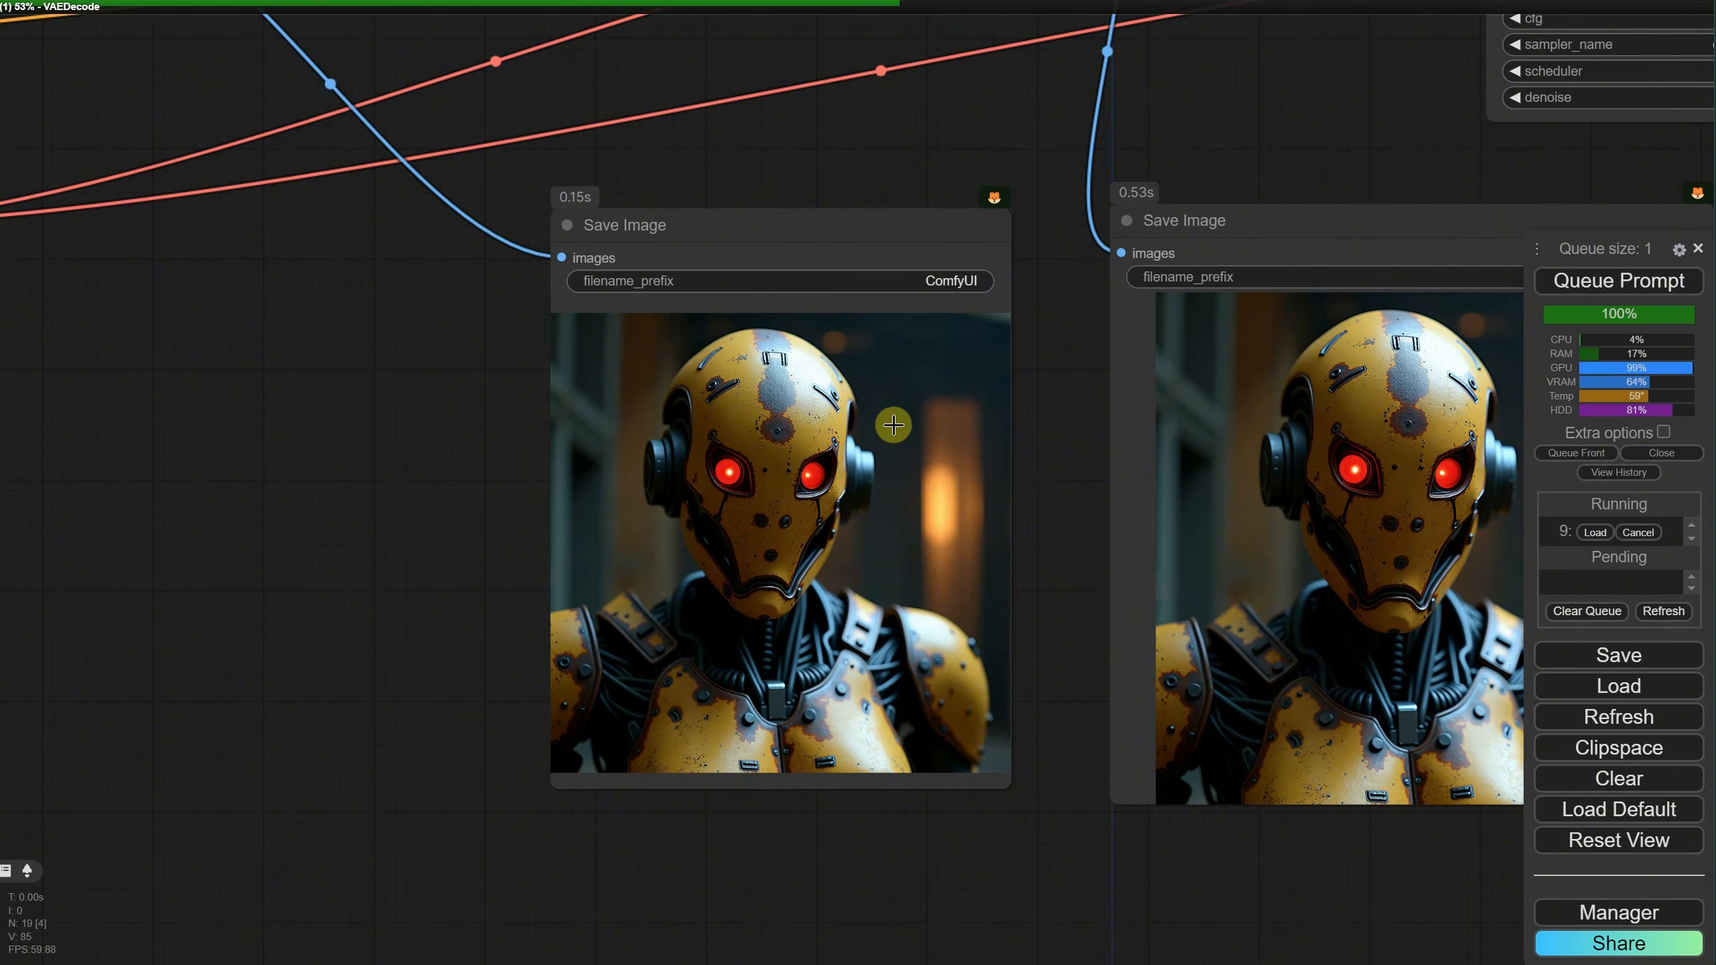
pyautogui.rightClick(833, 446)
pyautogui.click(873, 423)
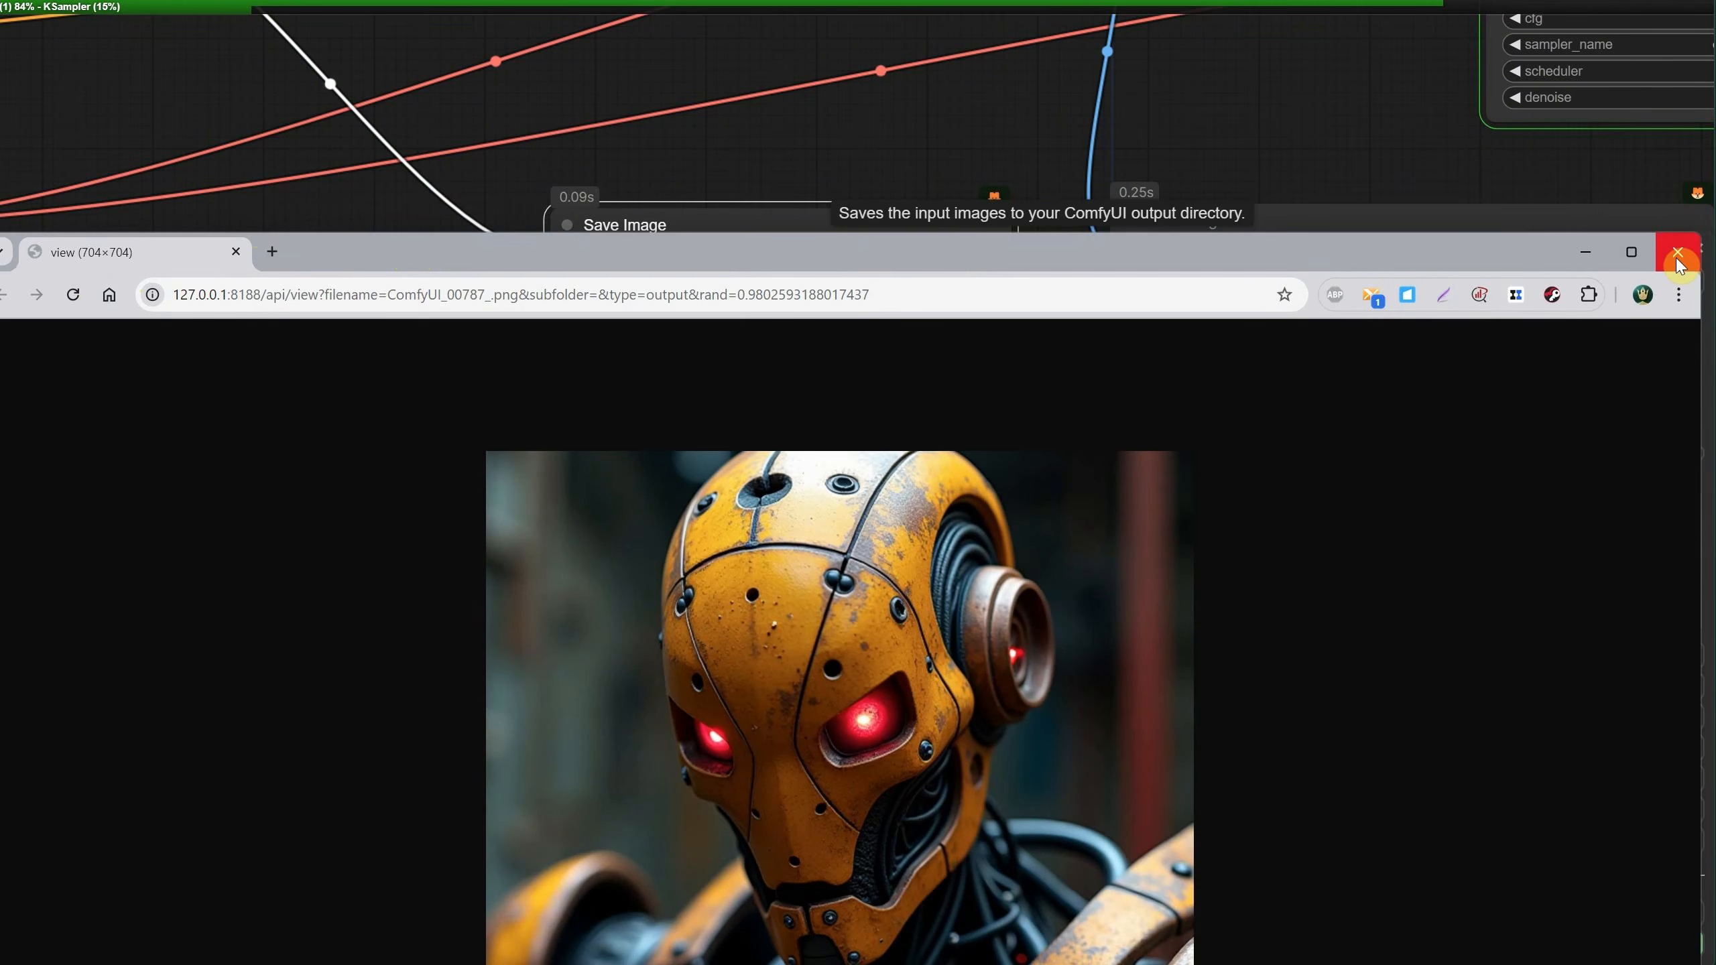
pyautogui.click(1678, 255)
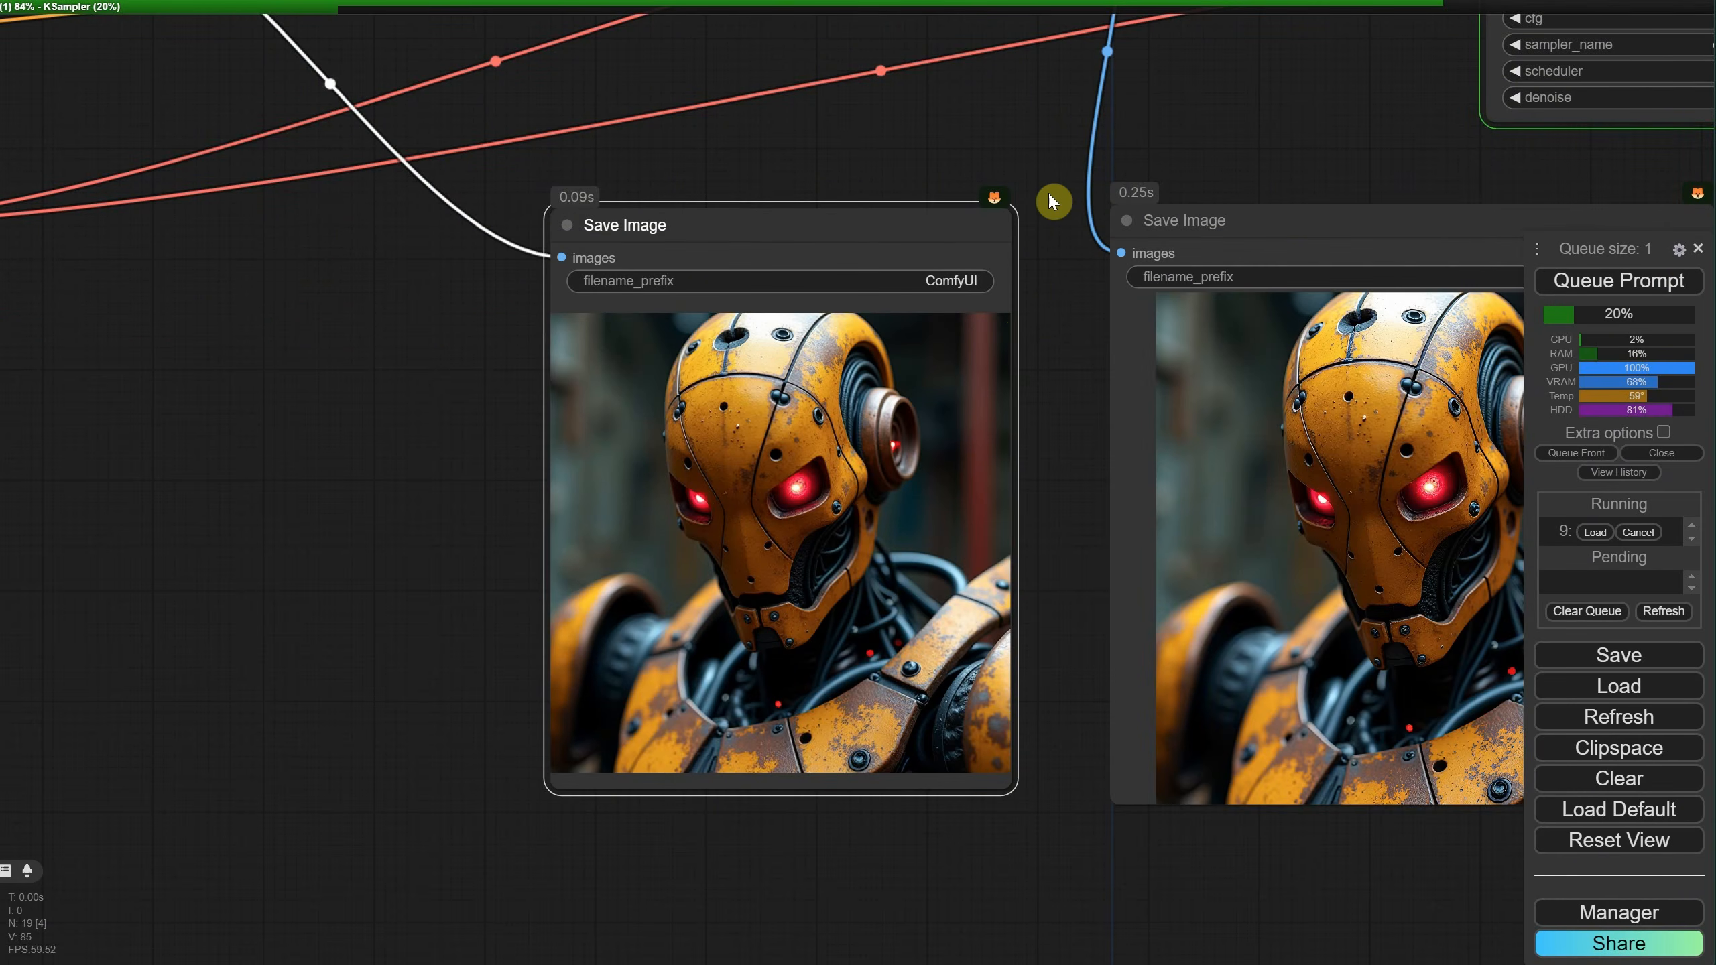
# Step: Open the Upscale node's output image in its own window to check its size and detail, and close it
pyautogui.moveTo(1315, 113); pyautogui.dragTo(877, 444)
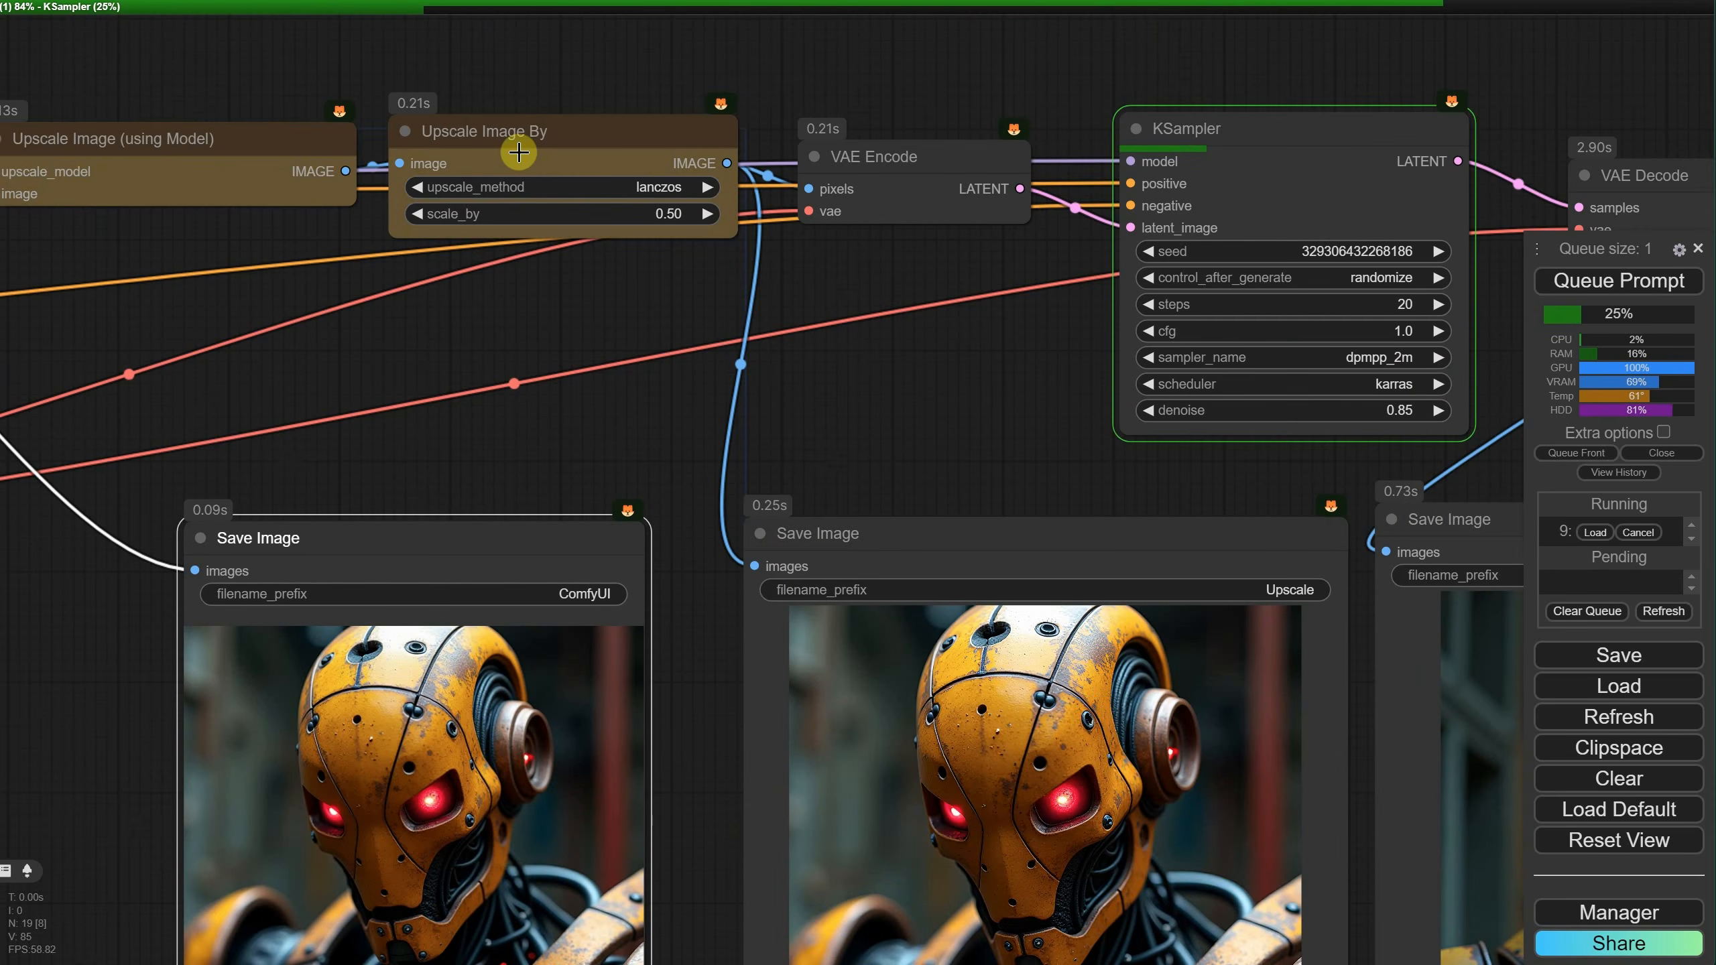
pyautogui.moveTo(1075, 466); pyautogui.dragTo(766, 138)
pyautogui.rightClick(701, 462)
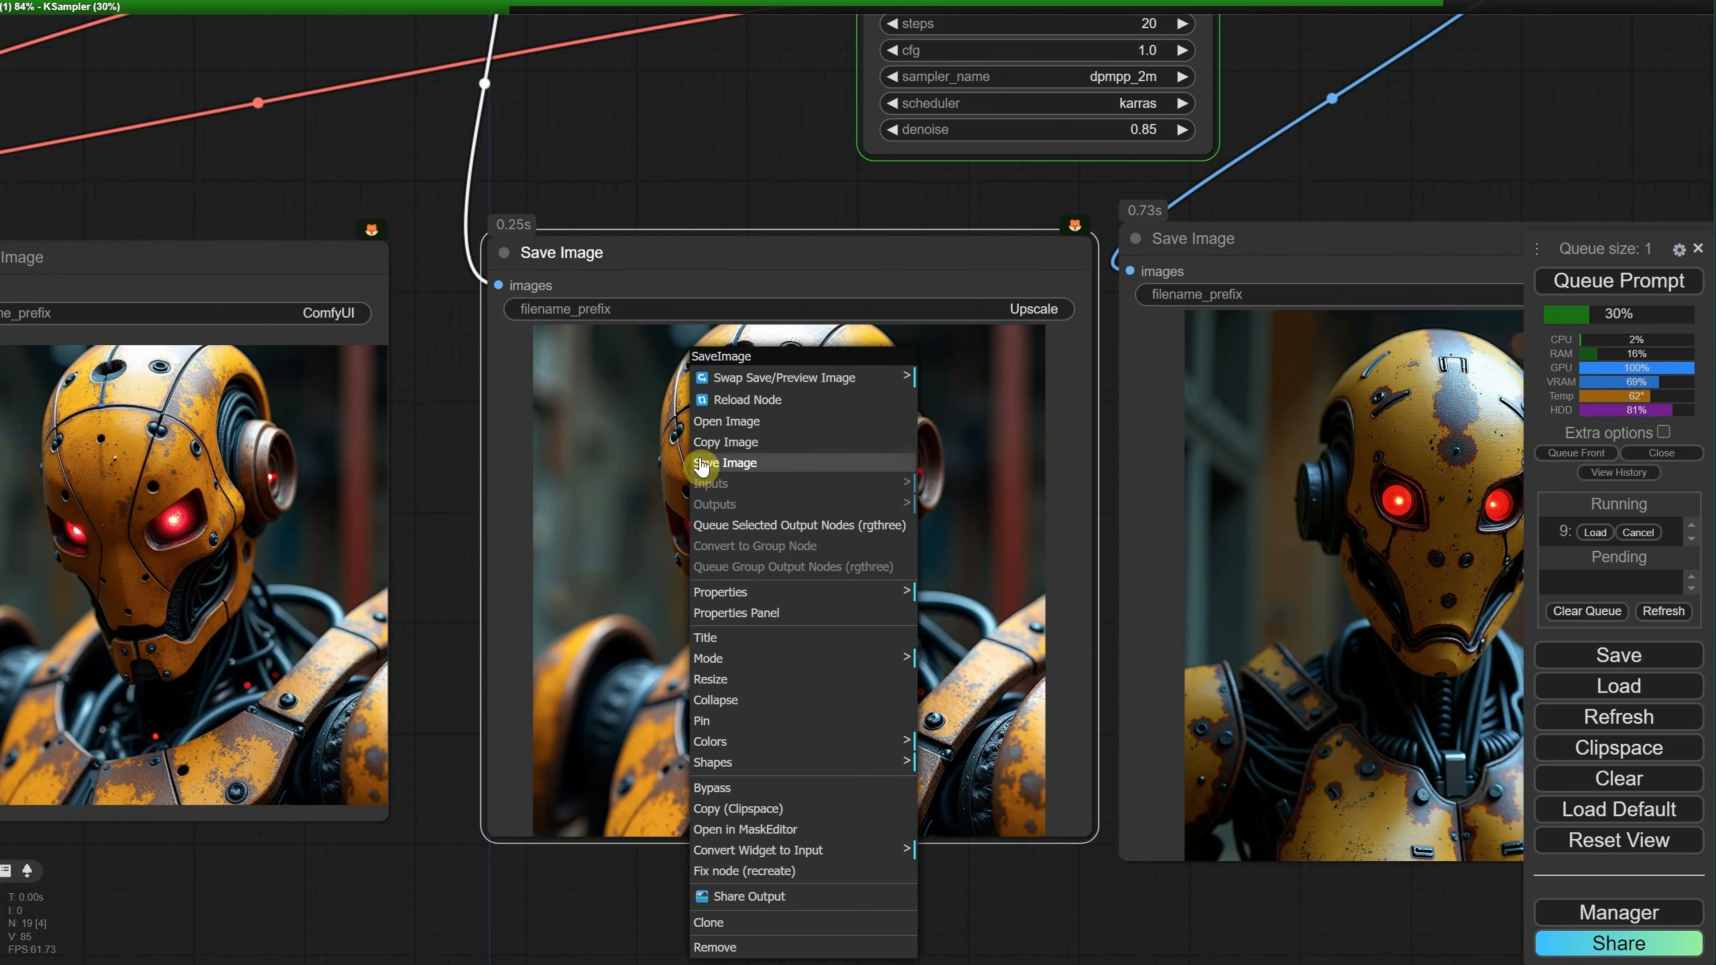
pyautogui.click(743, 420)
pyautogui.moveTo(871, 0); pyautogui.dragTo(849, 145)
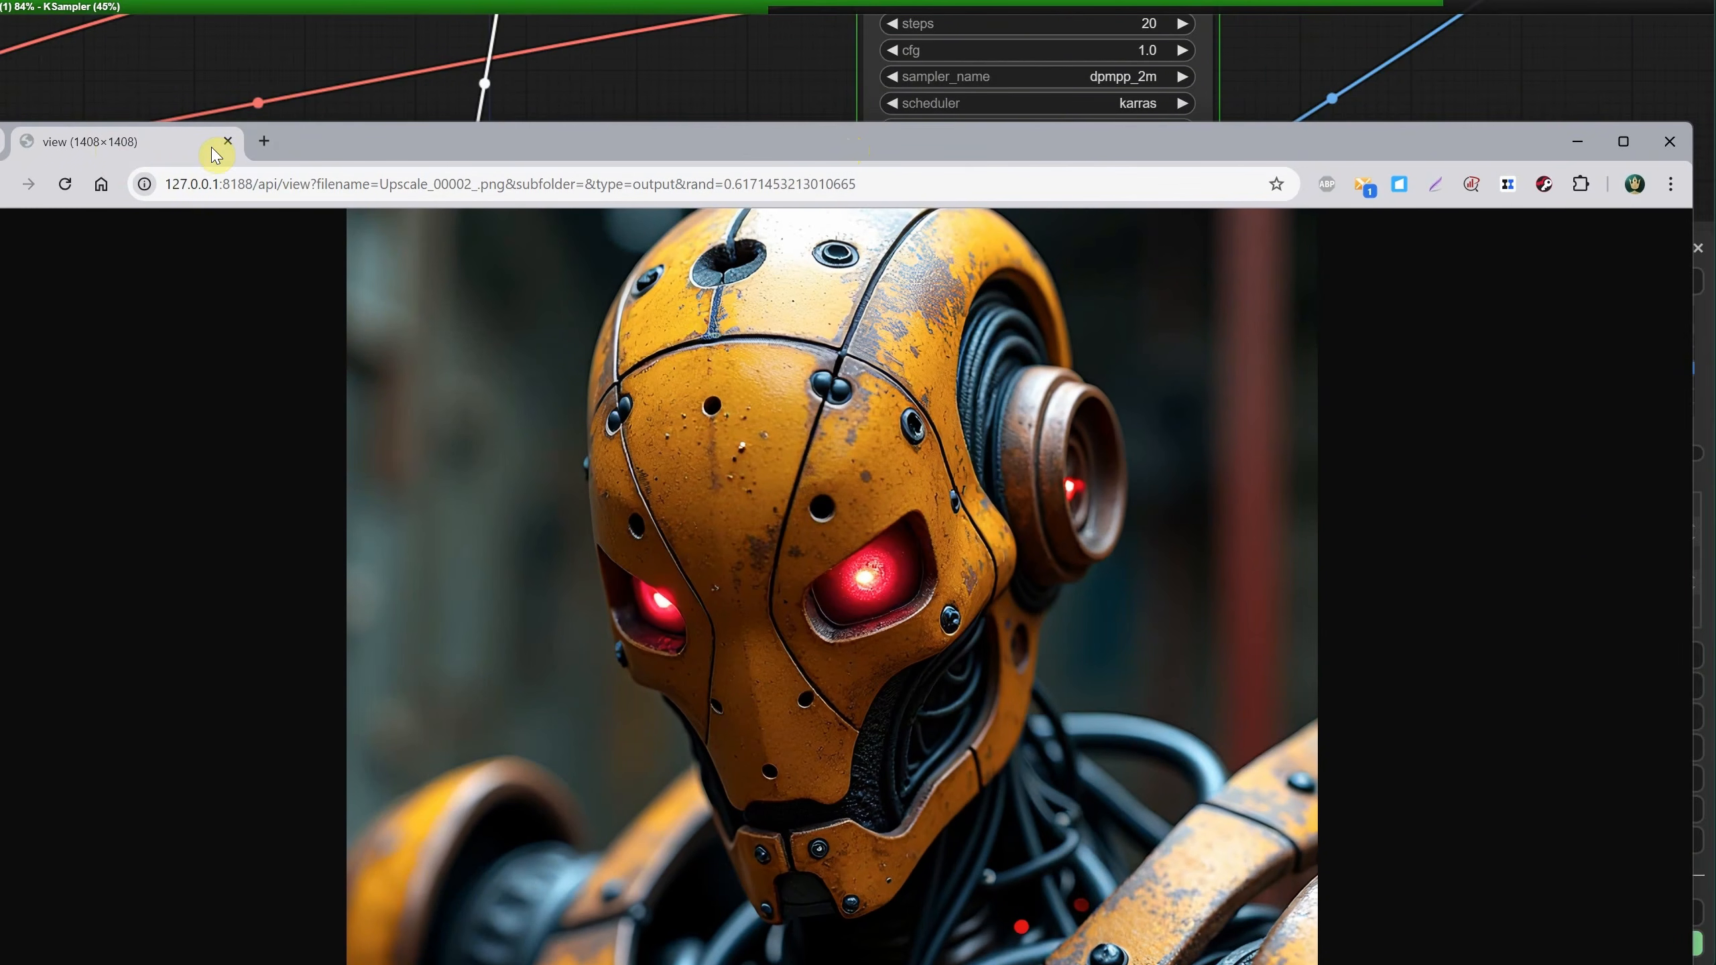
pyautogui.click(1669, 142)
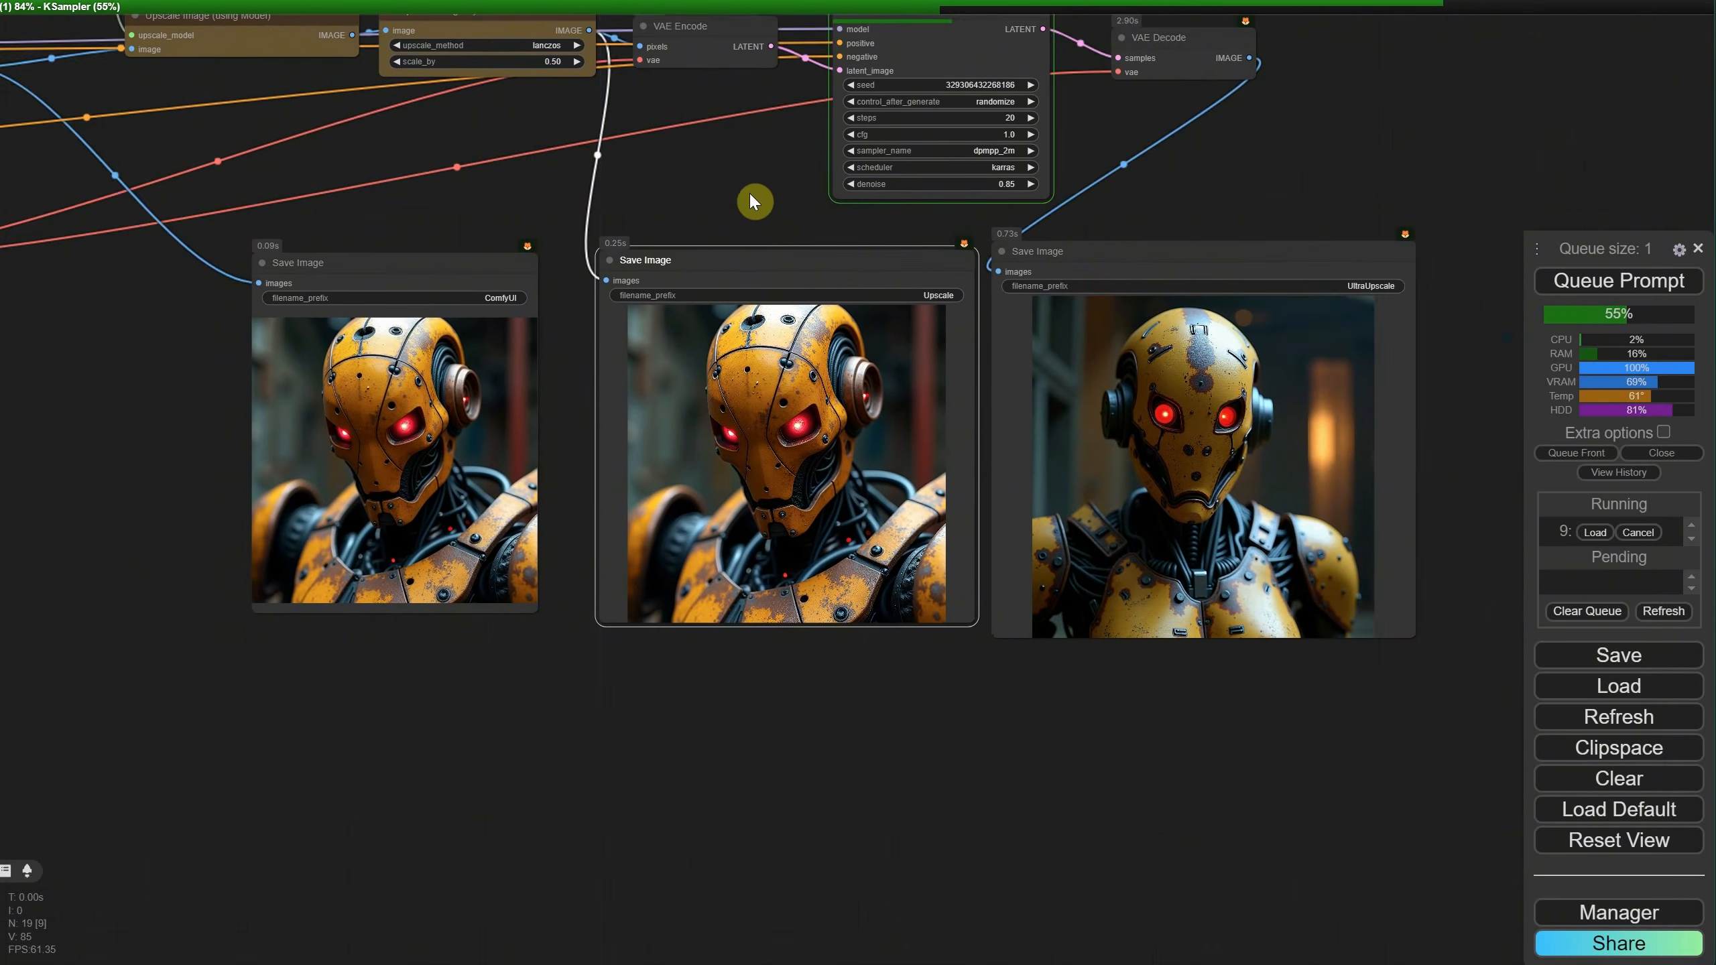
pyautogui.moveTo(751, 194); pyautogui.dragTo(743, 303)
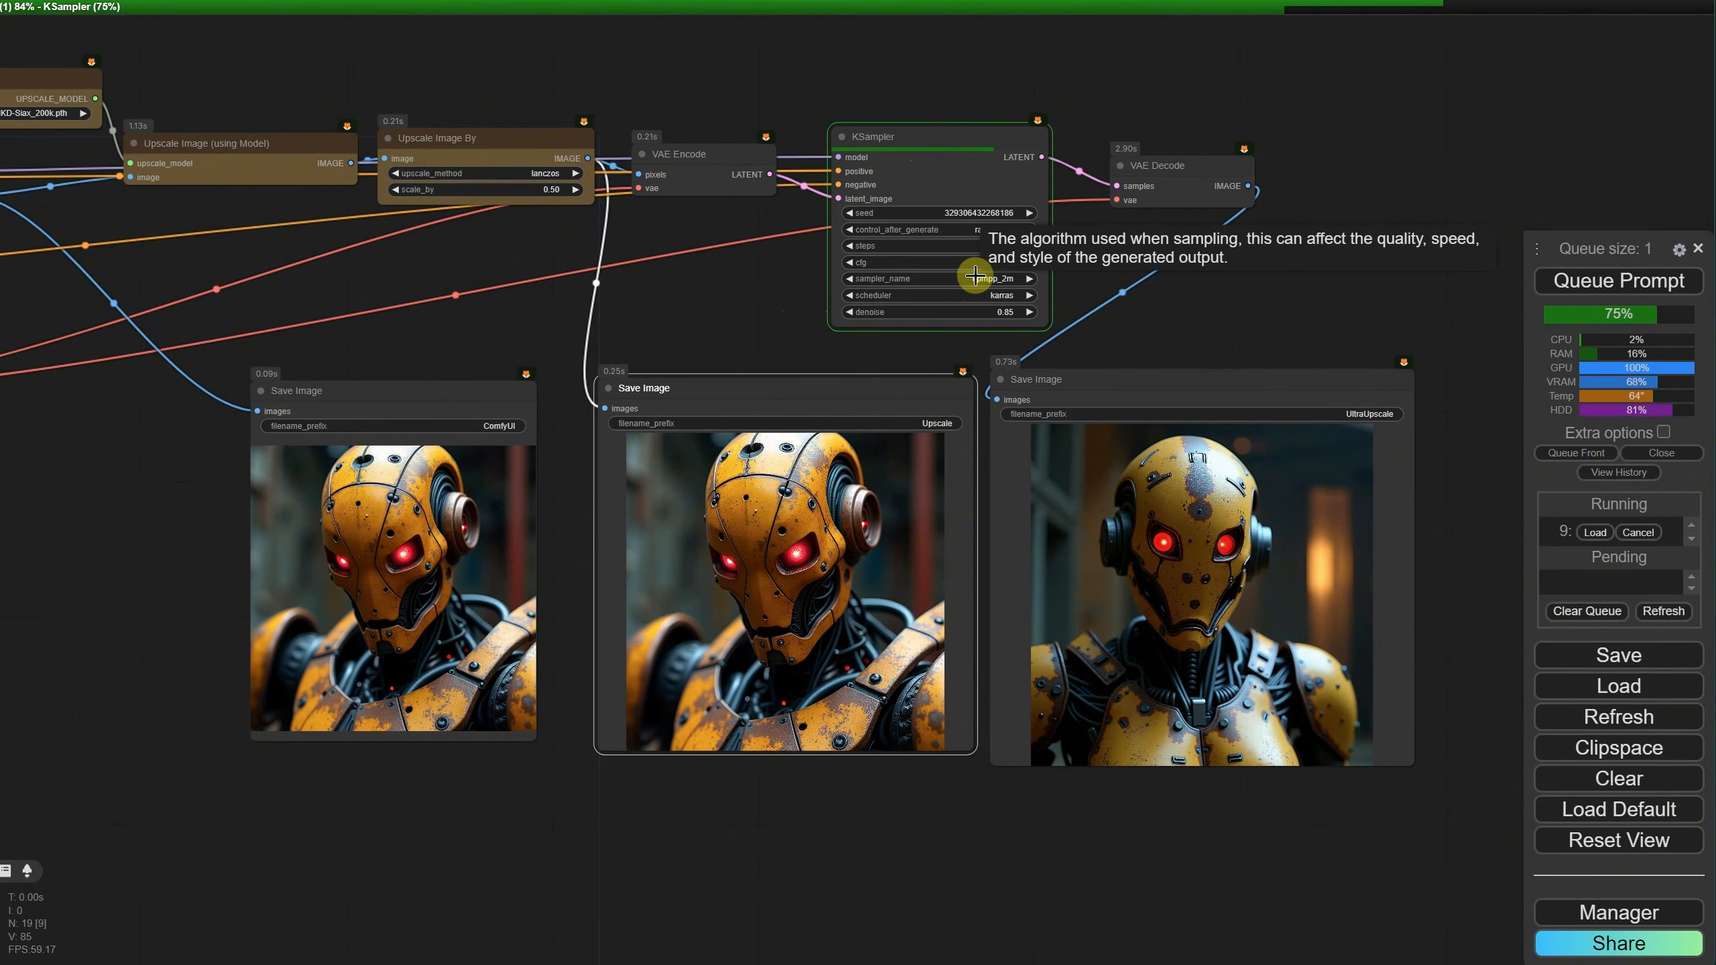
# Step: Open the UltraUpscale Save Image node's output in its own window to check its resolution and detail, and close it
pyautogui.moveTo(1274, 306); pyautogui.dragTo(1189, 287)
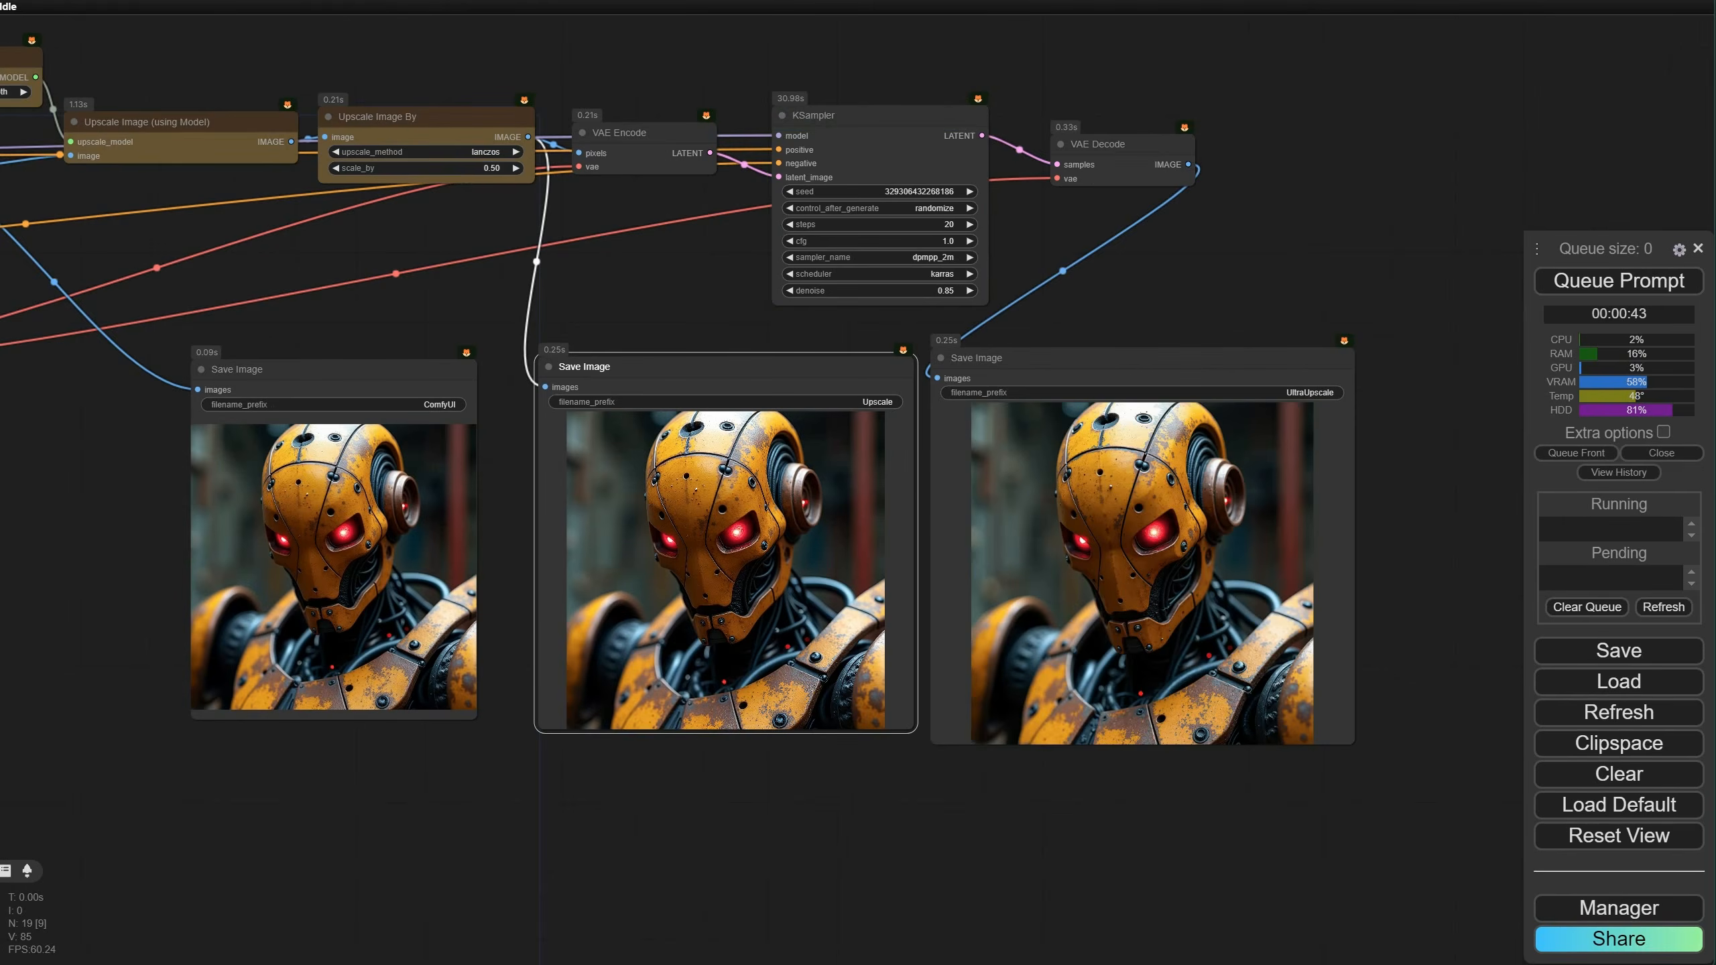
pyautogui.moveTo(1278, 392); pyautogui.dragTo(1193, 349)
pyautogui.rightClick(1081, 473)
pyautogui.click(1127, 422)
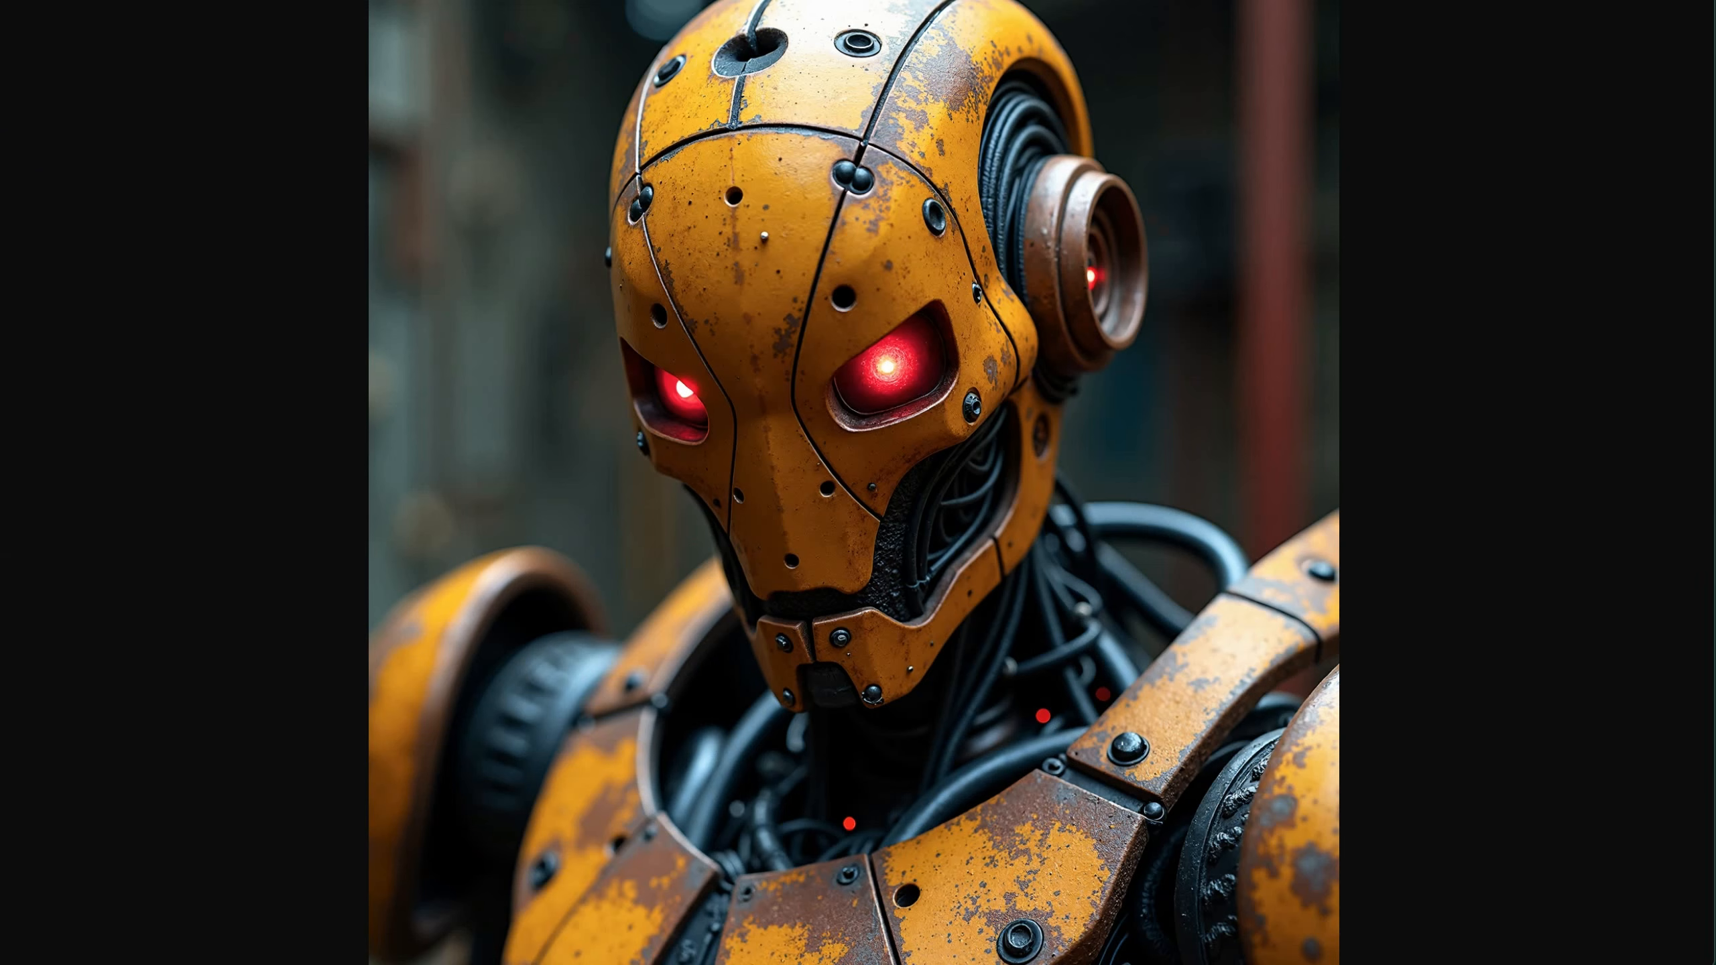
pyautogui.moveTo(898, 1); pyautogui.dragTo(909, 109)
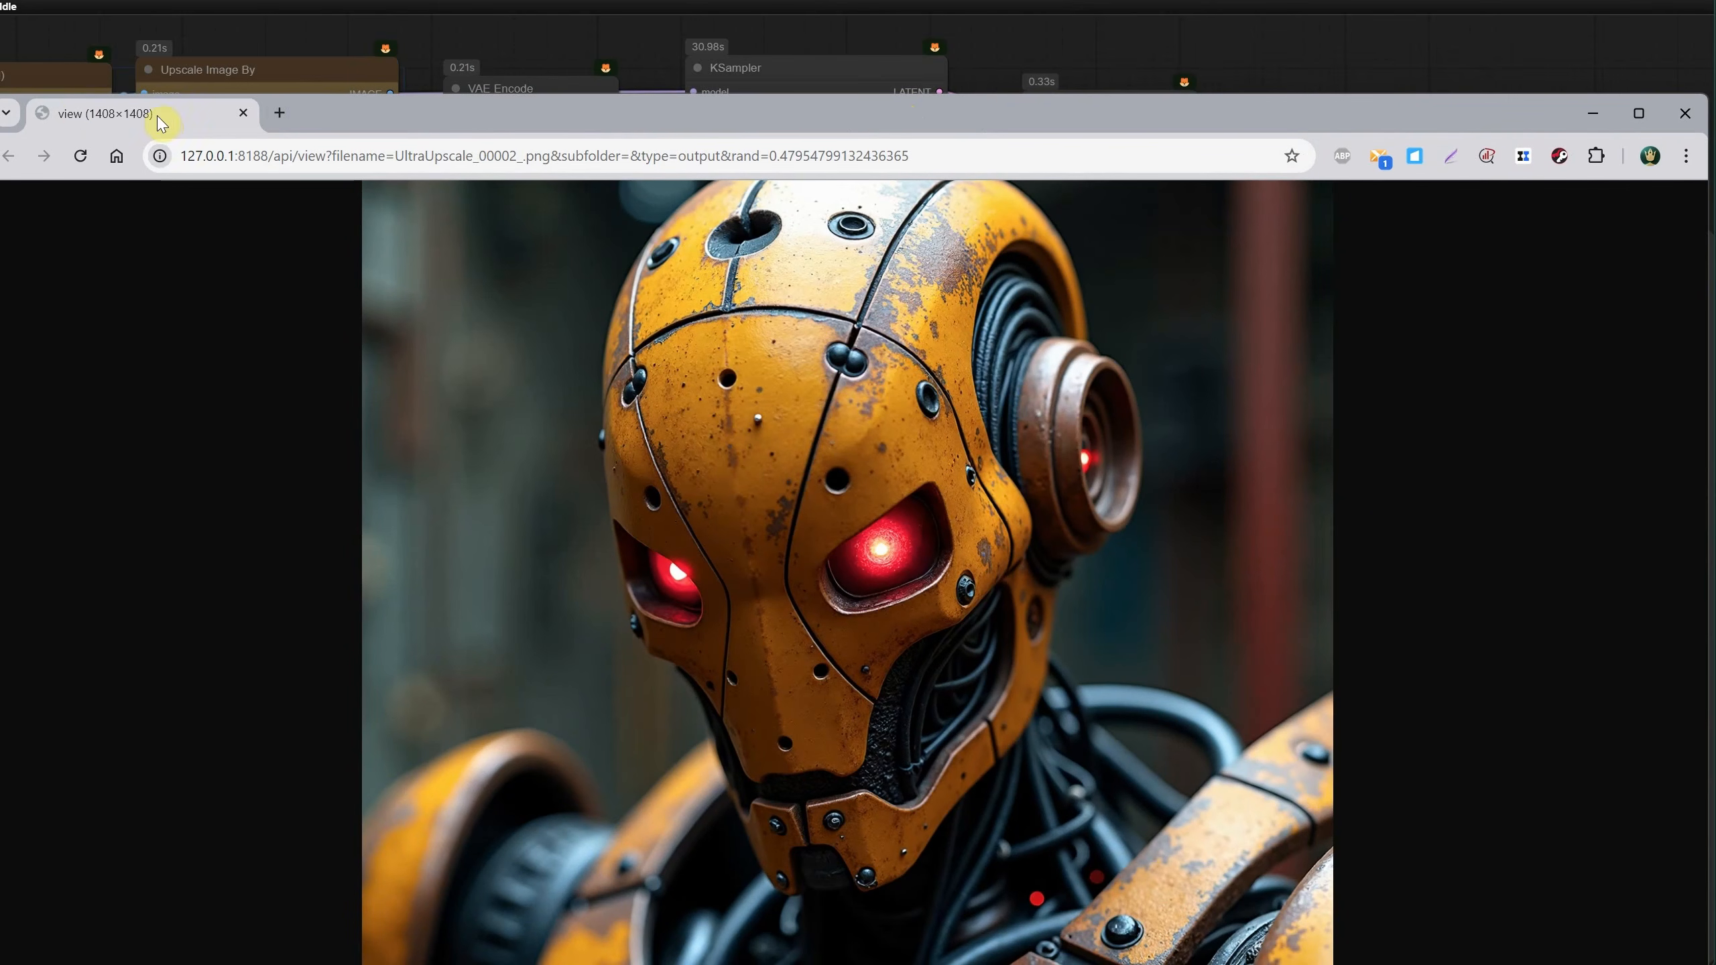
pyautogui.click(1684, 112)
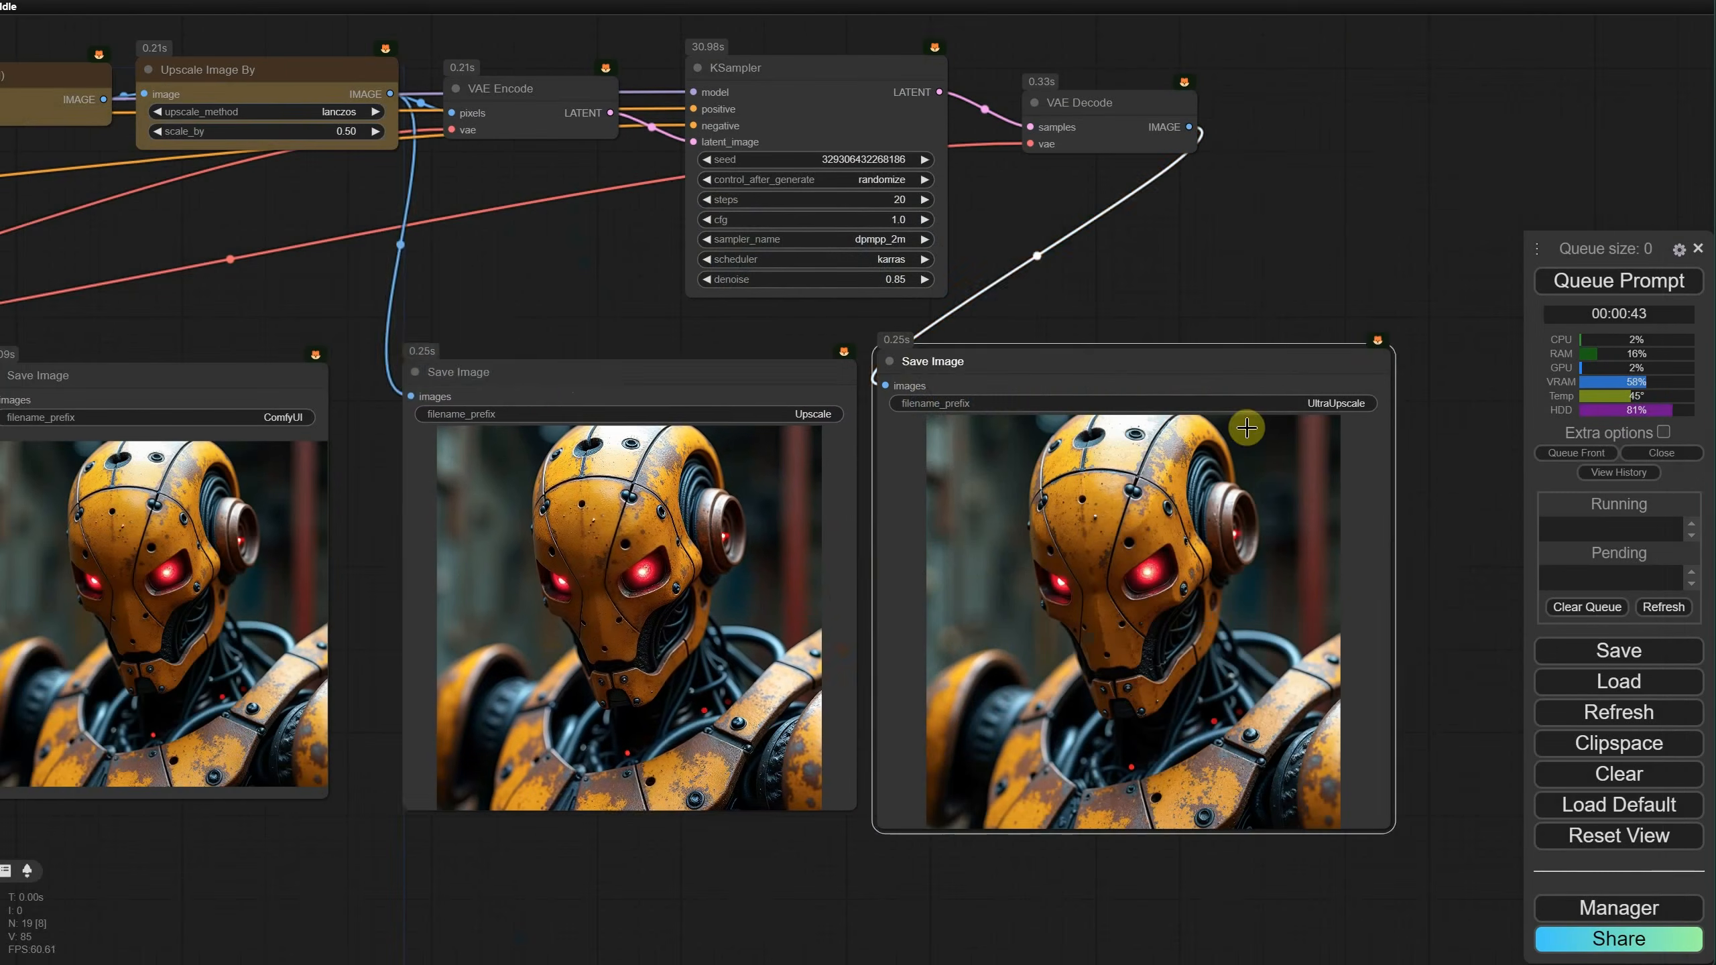
# Step: Delete the Save Image node prefixed Upscale and adjust the positions of the two remaining Save Image nodes
pyautogui.click(532, 373)
pyautogui.press('Delete')
pyautogui.scroll(-2, 563, 363)
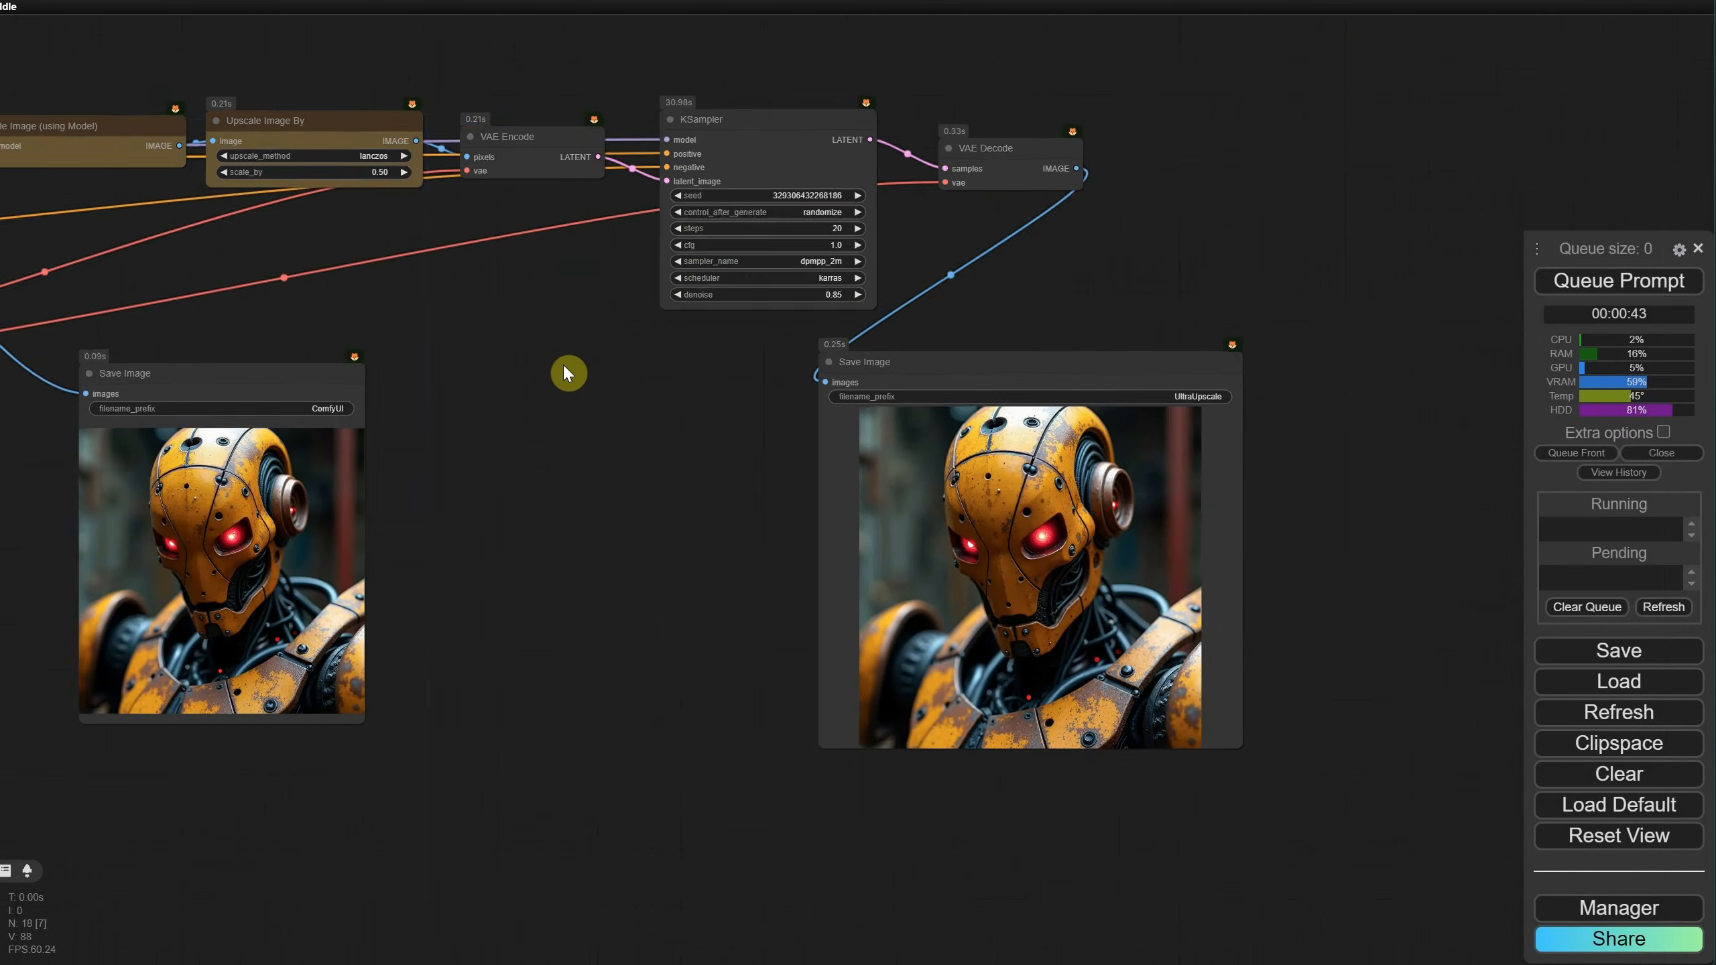
pyautogui.moveTo(563, 362); pyautogui.dragTo(791, 431)
pyautogui.moveTo(535, 409); pyautogui.dragTo(526, 376)
pyautogui.scroll(-6, 663, 334)
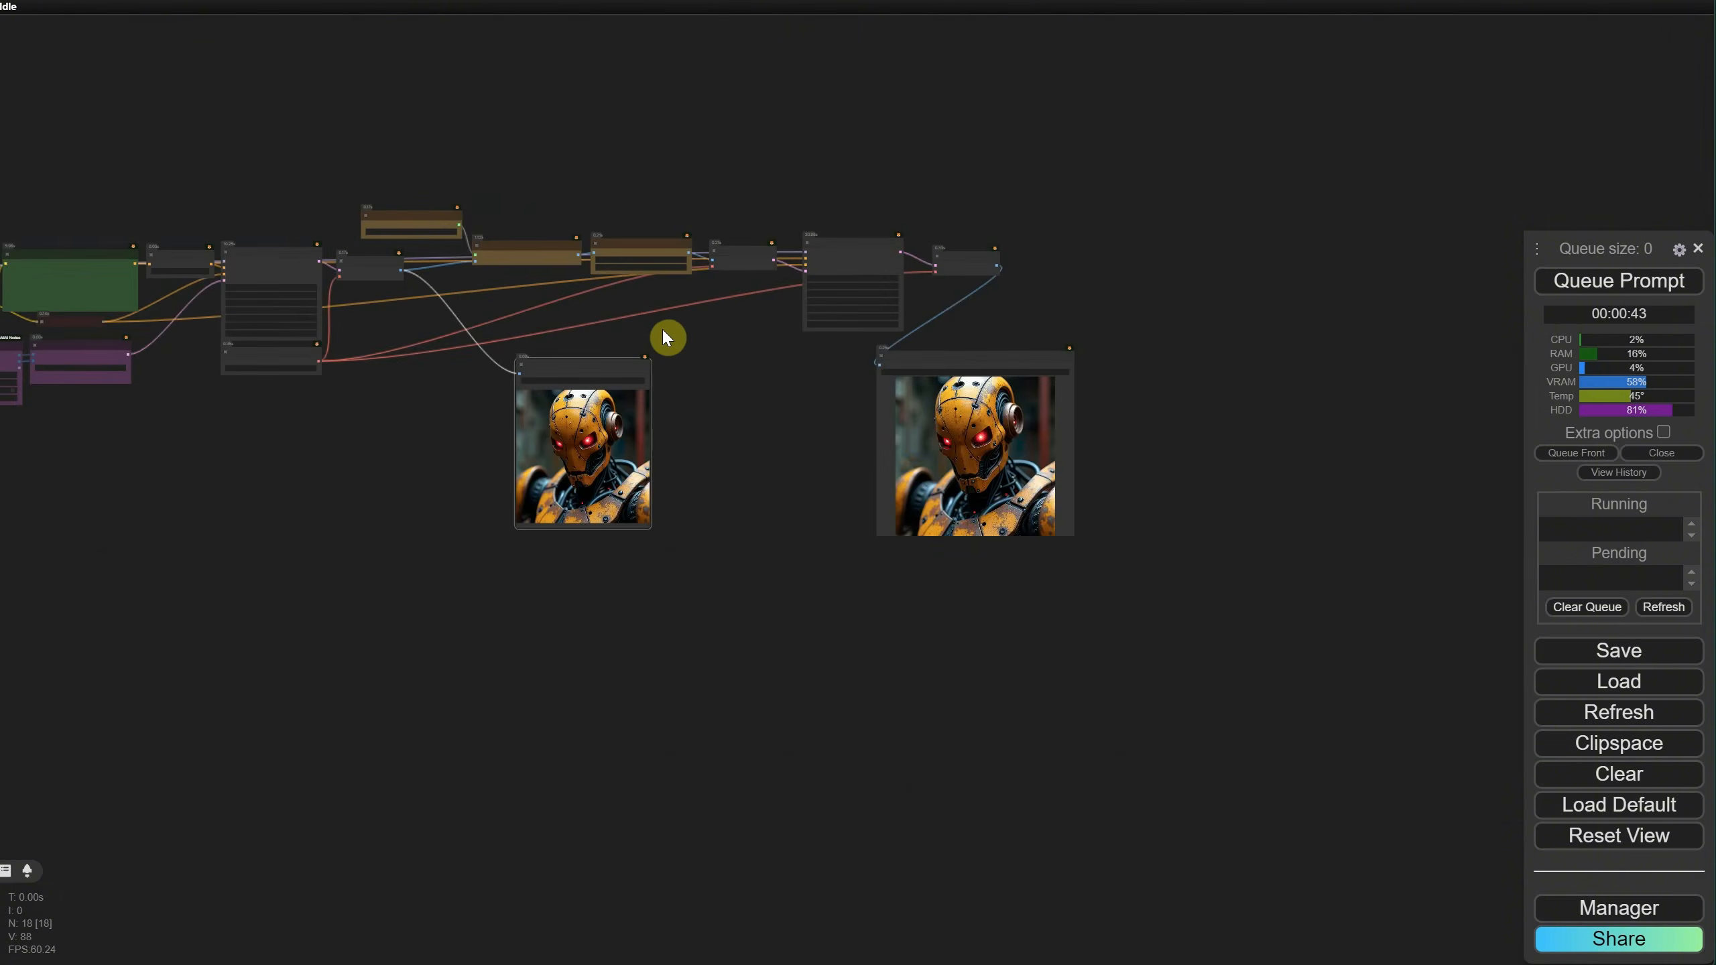
pyautogui.scroll(5, 717, 337)
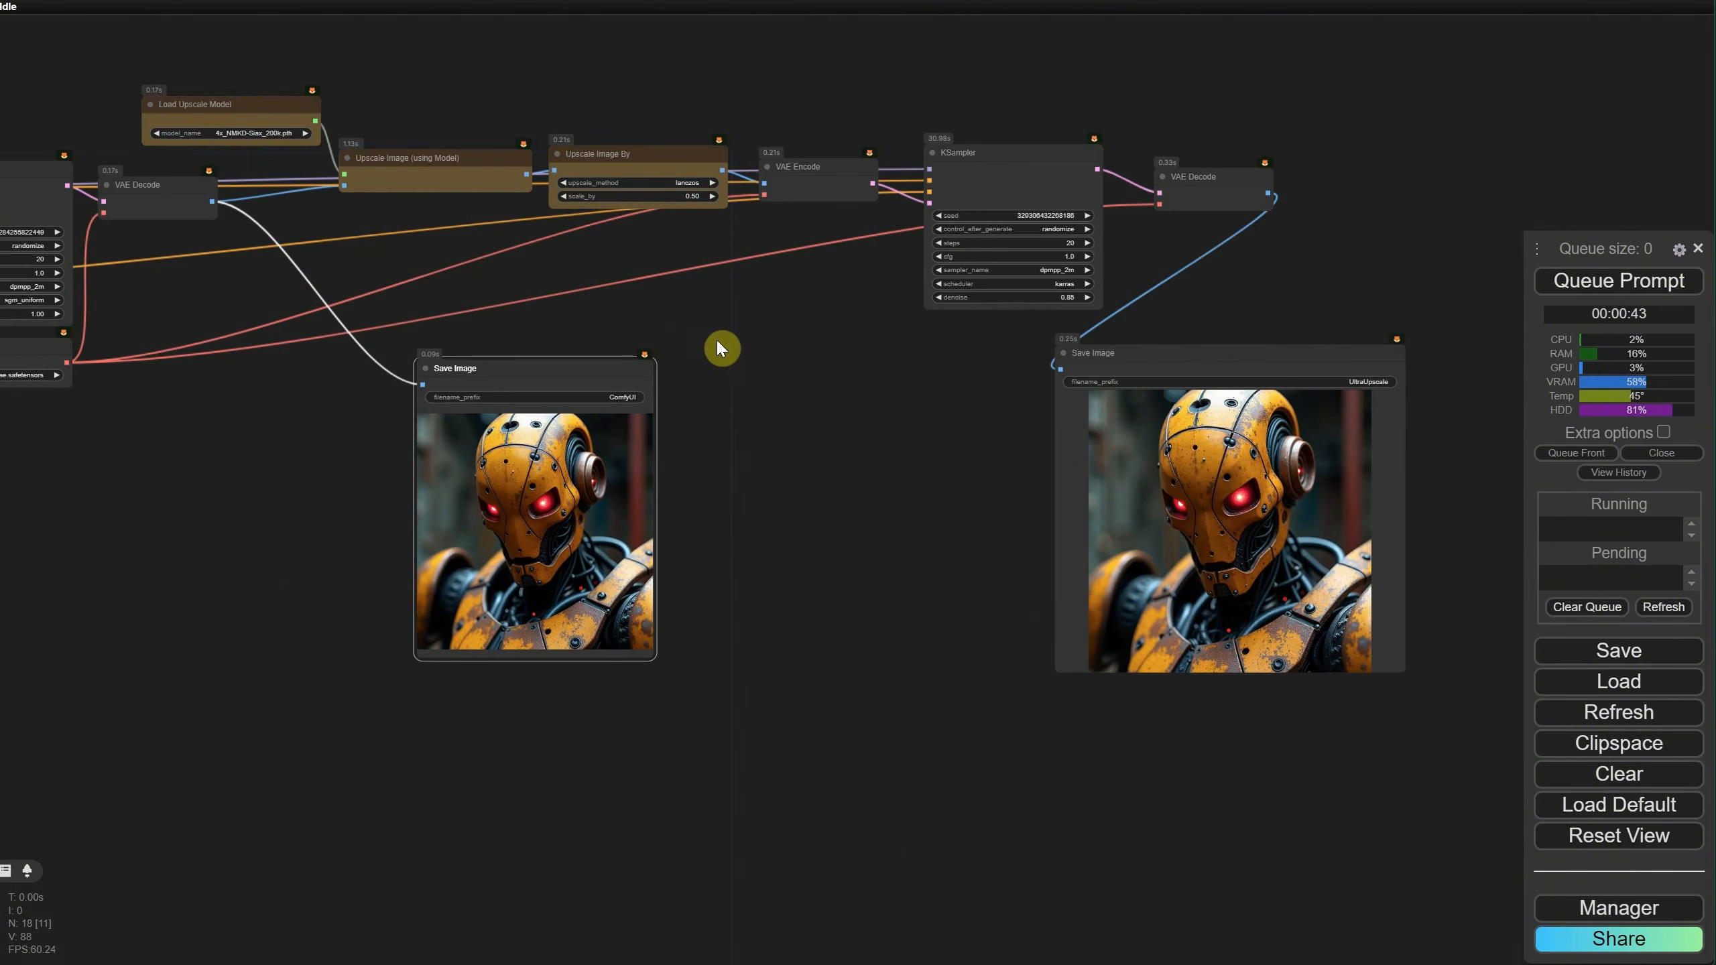
pyautogui.moveTo(1462, 257); pyautogui.dragTo(1077, 312)
pyautogui.moveTo(851, 418); pyautogui.dragTo(857, 421)
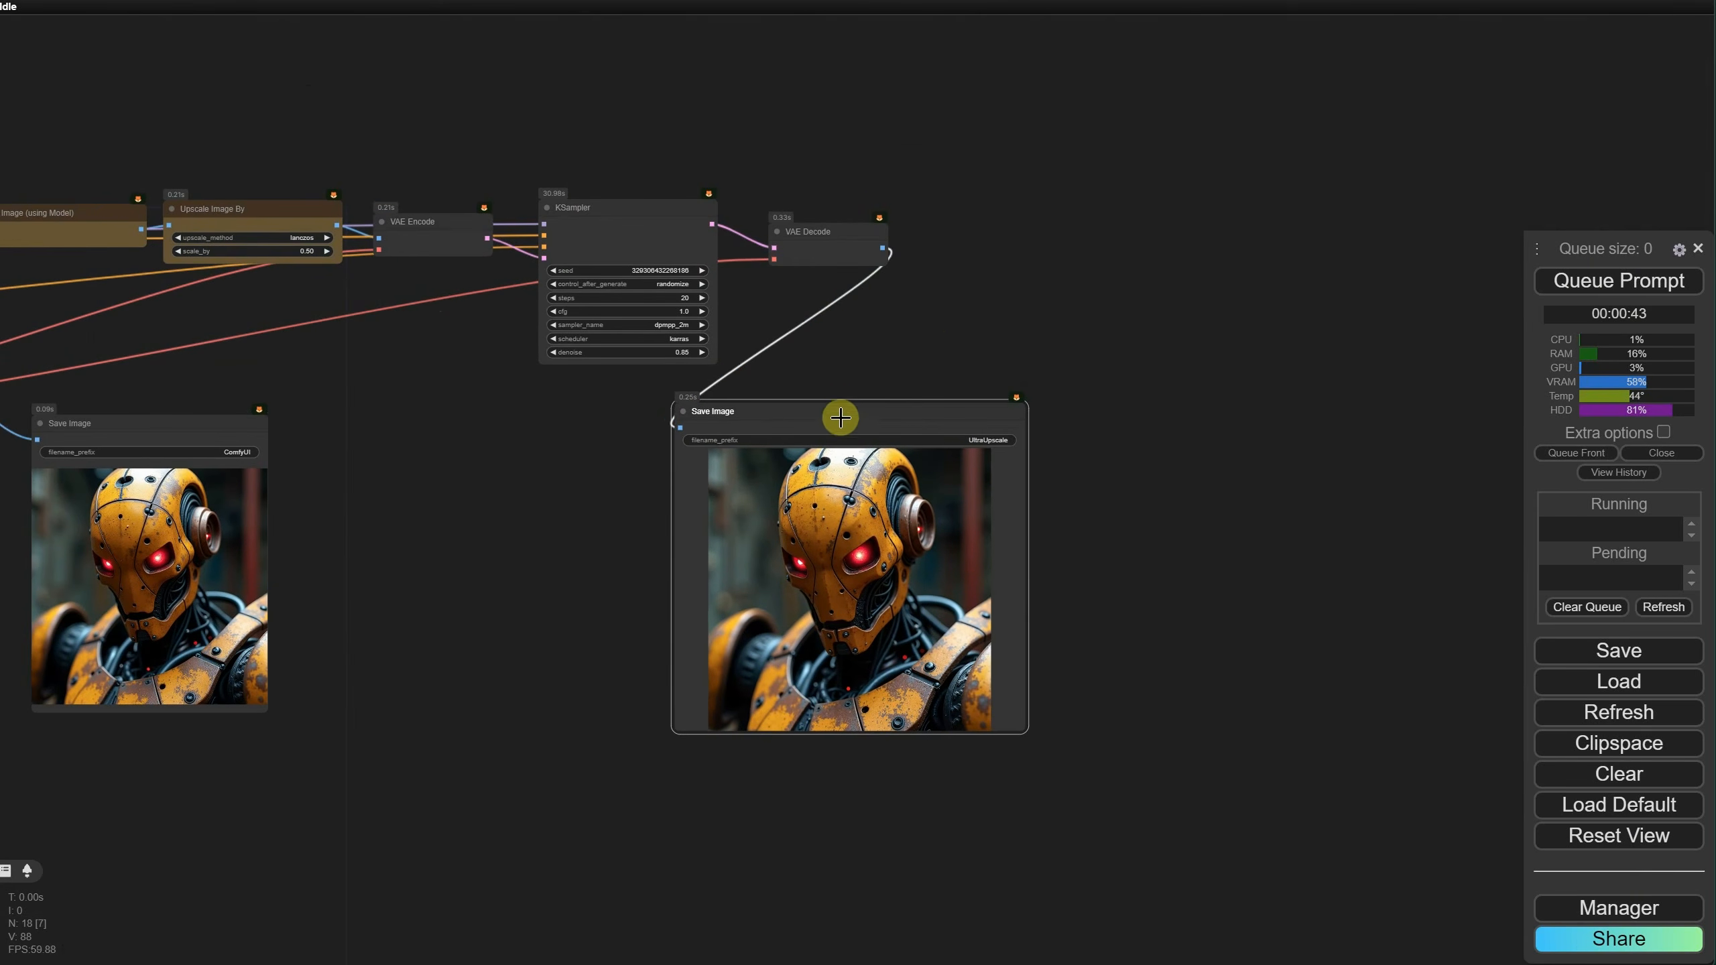
# Step: Set the filename prefix of the Save Image node after the second KSampler pass to Upscale
pyautogui.scroll(8, 910, 473)
pyautogui.click(1062, 403)
pyautogui.write('Upscale')
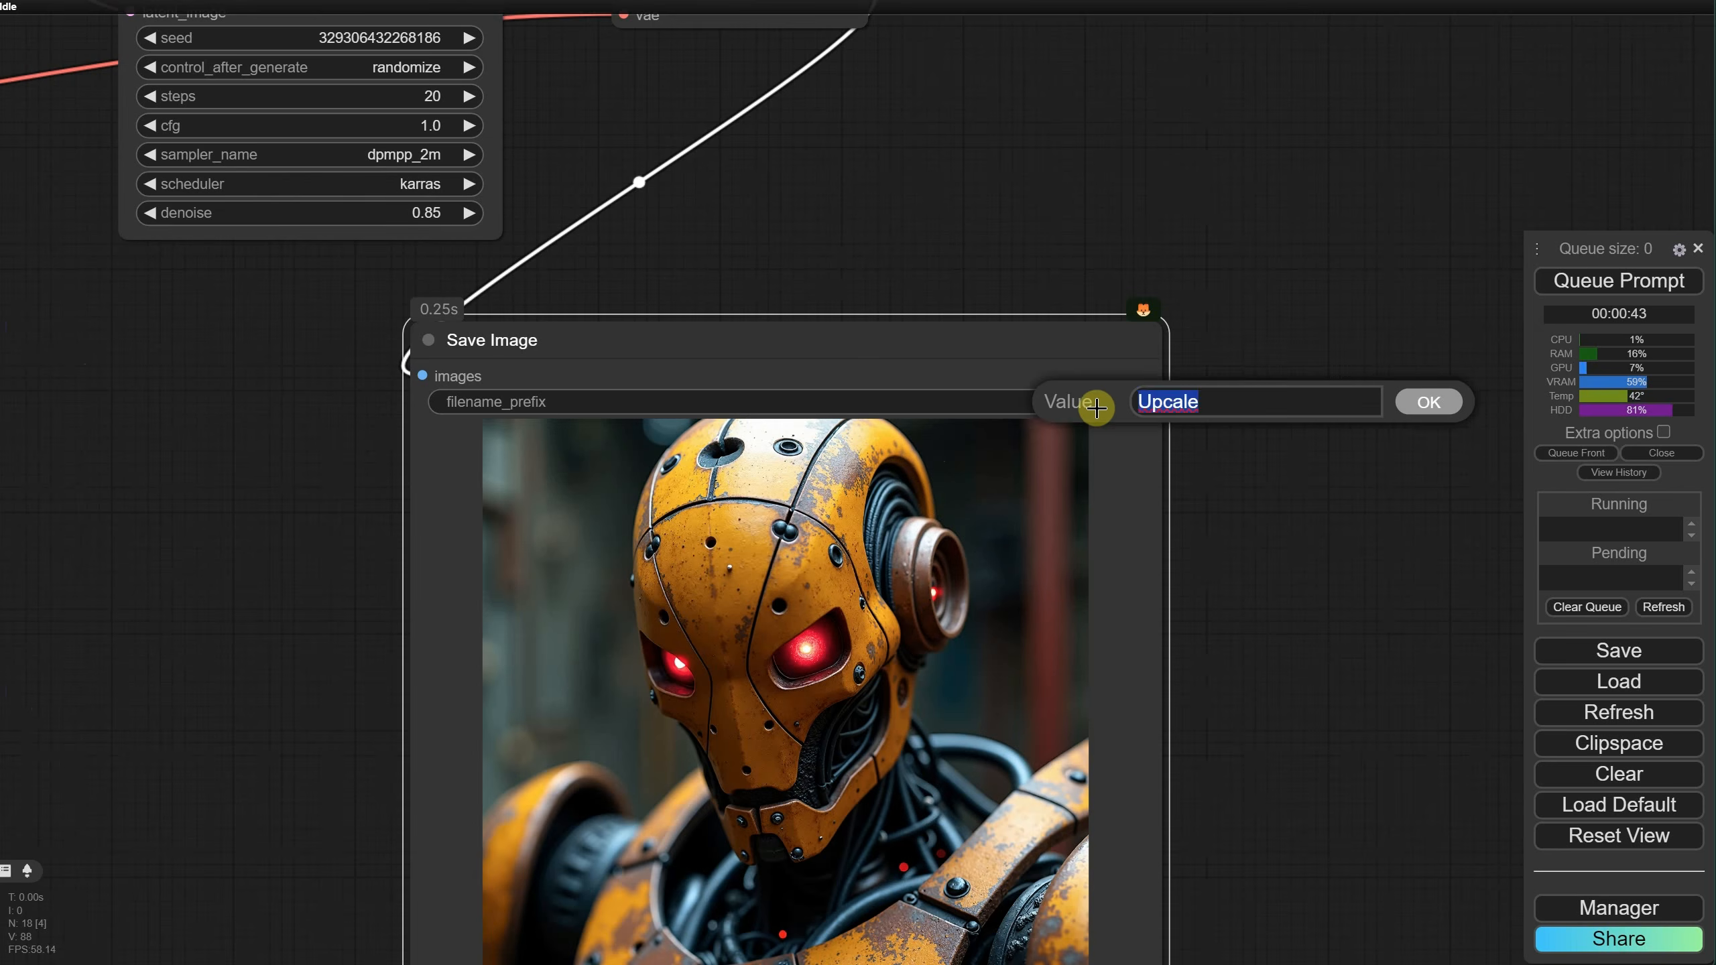
pyautogui.press('Return')
# Step: Duplicate the Upscale Image (using Model) and Upscale Image By nodes together into the empty area after the last VAE Decode
pyautogui.scroll(-4, 1092, 398)
pyautogui.moveTo(1101, 272); pyautogui.dragTo(1152, 394)
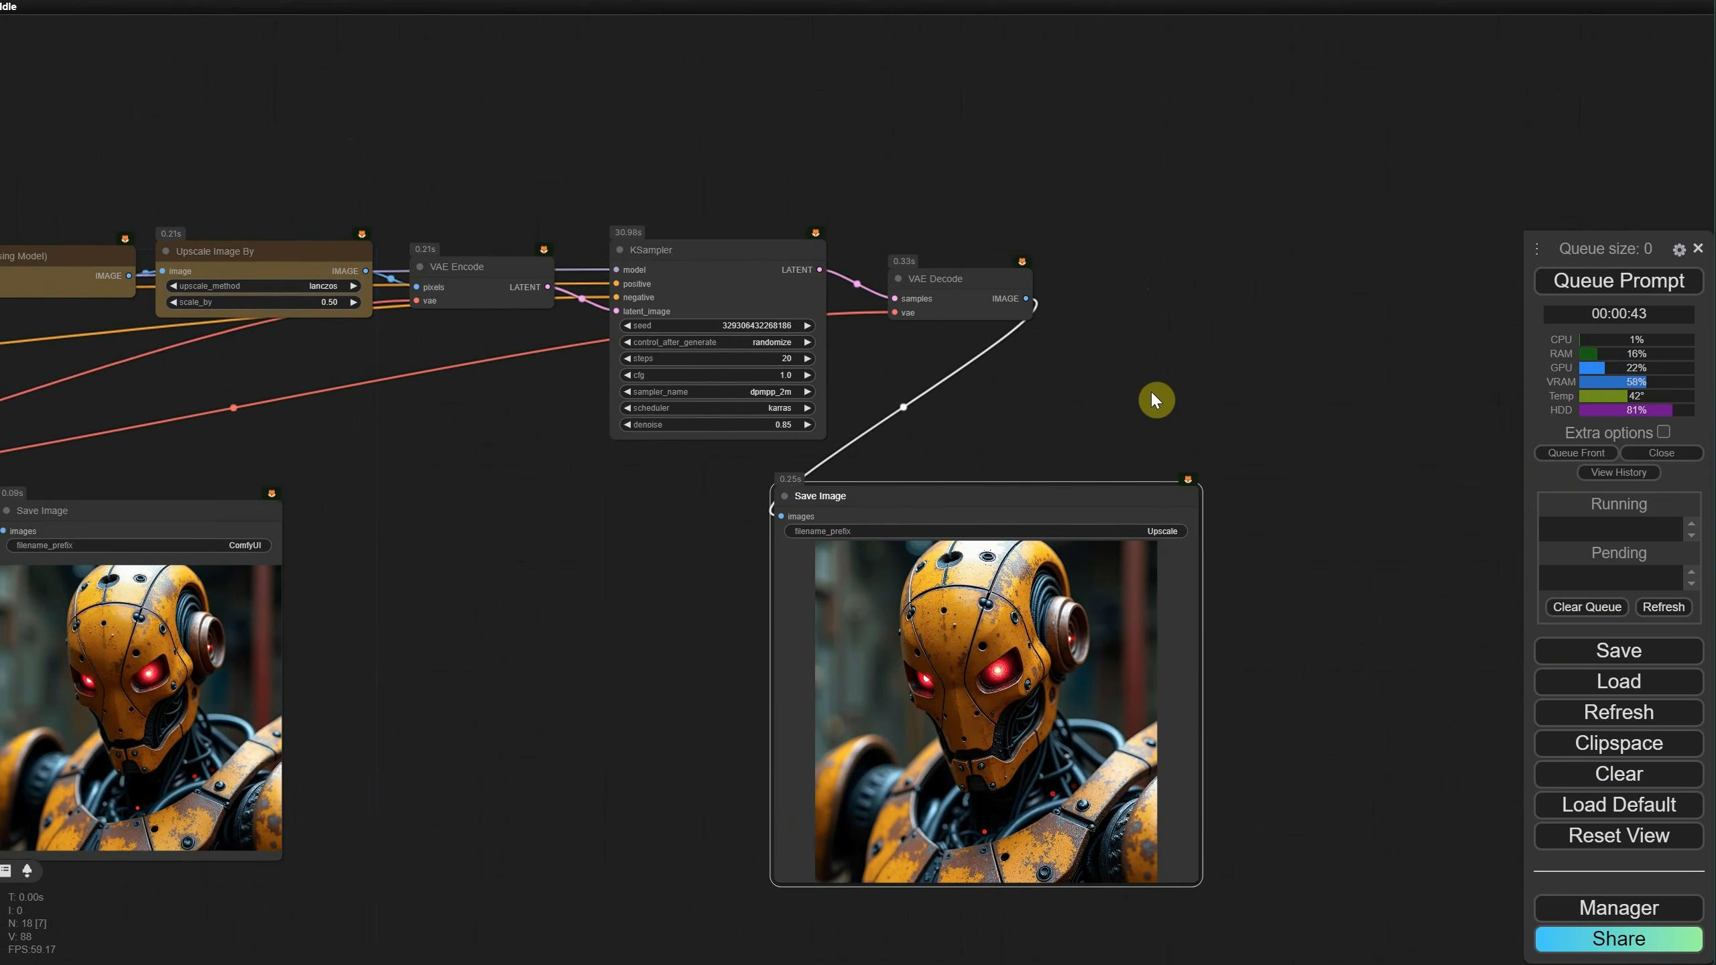
pyautogui.scroll(-3, 1145, 338)
pyautogui.scroll(3, 625, 265)
pyautogui.scroll(3, 627, 270)
pyautogui.moveTo(385, 205); pyautogui.dragTo(918, 204)
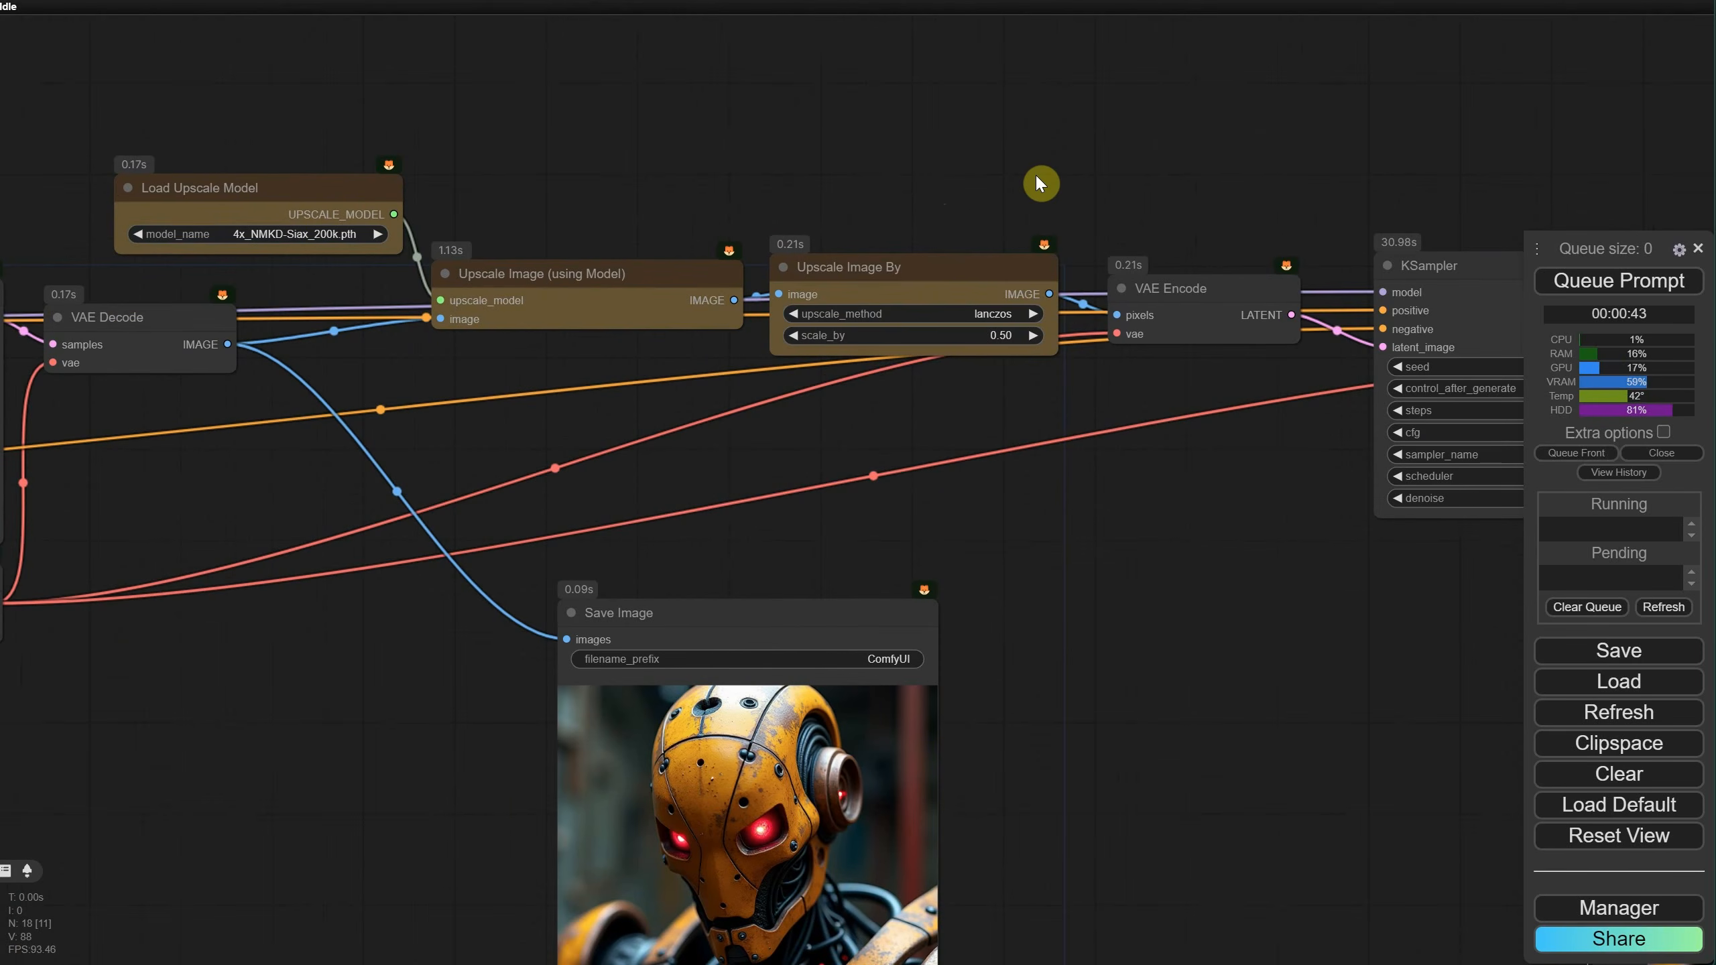
pyautogui.click(583, 291)
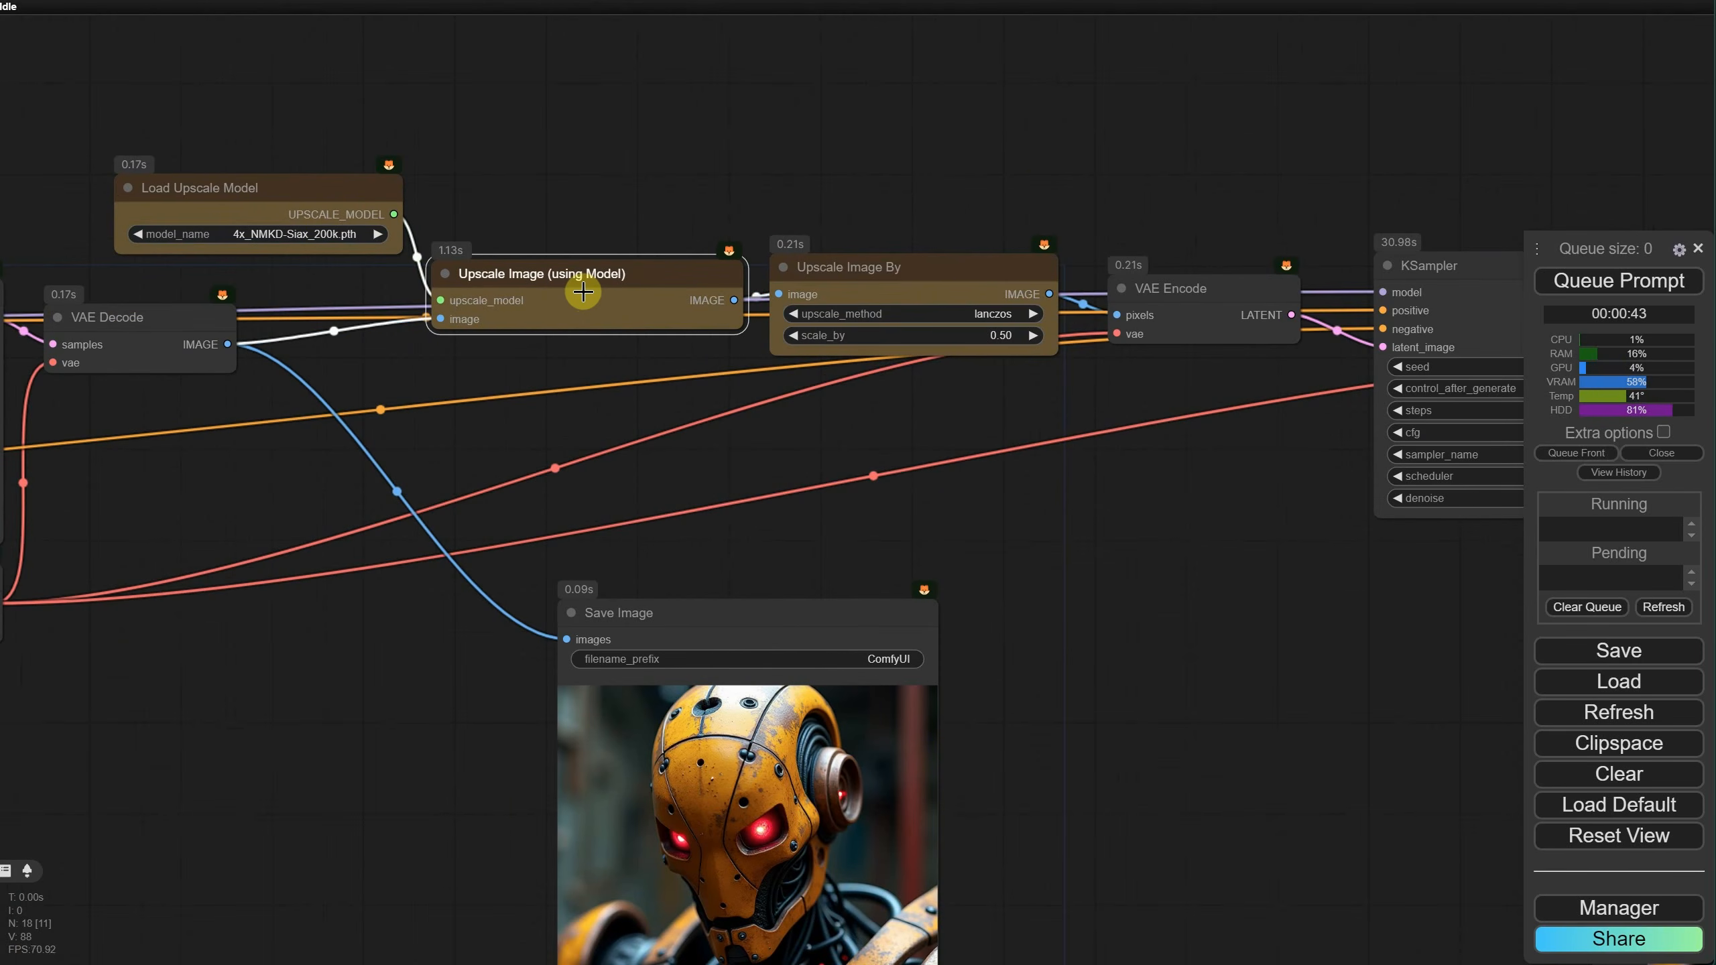
pyautogui.keyDown('shift'); pyautogui.click(884, 281); pyautogui.keyUp('shift')
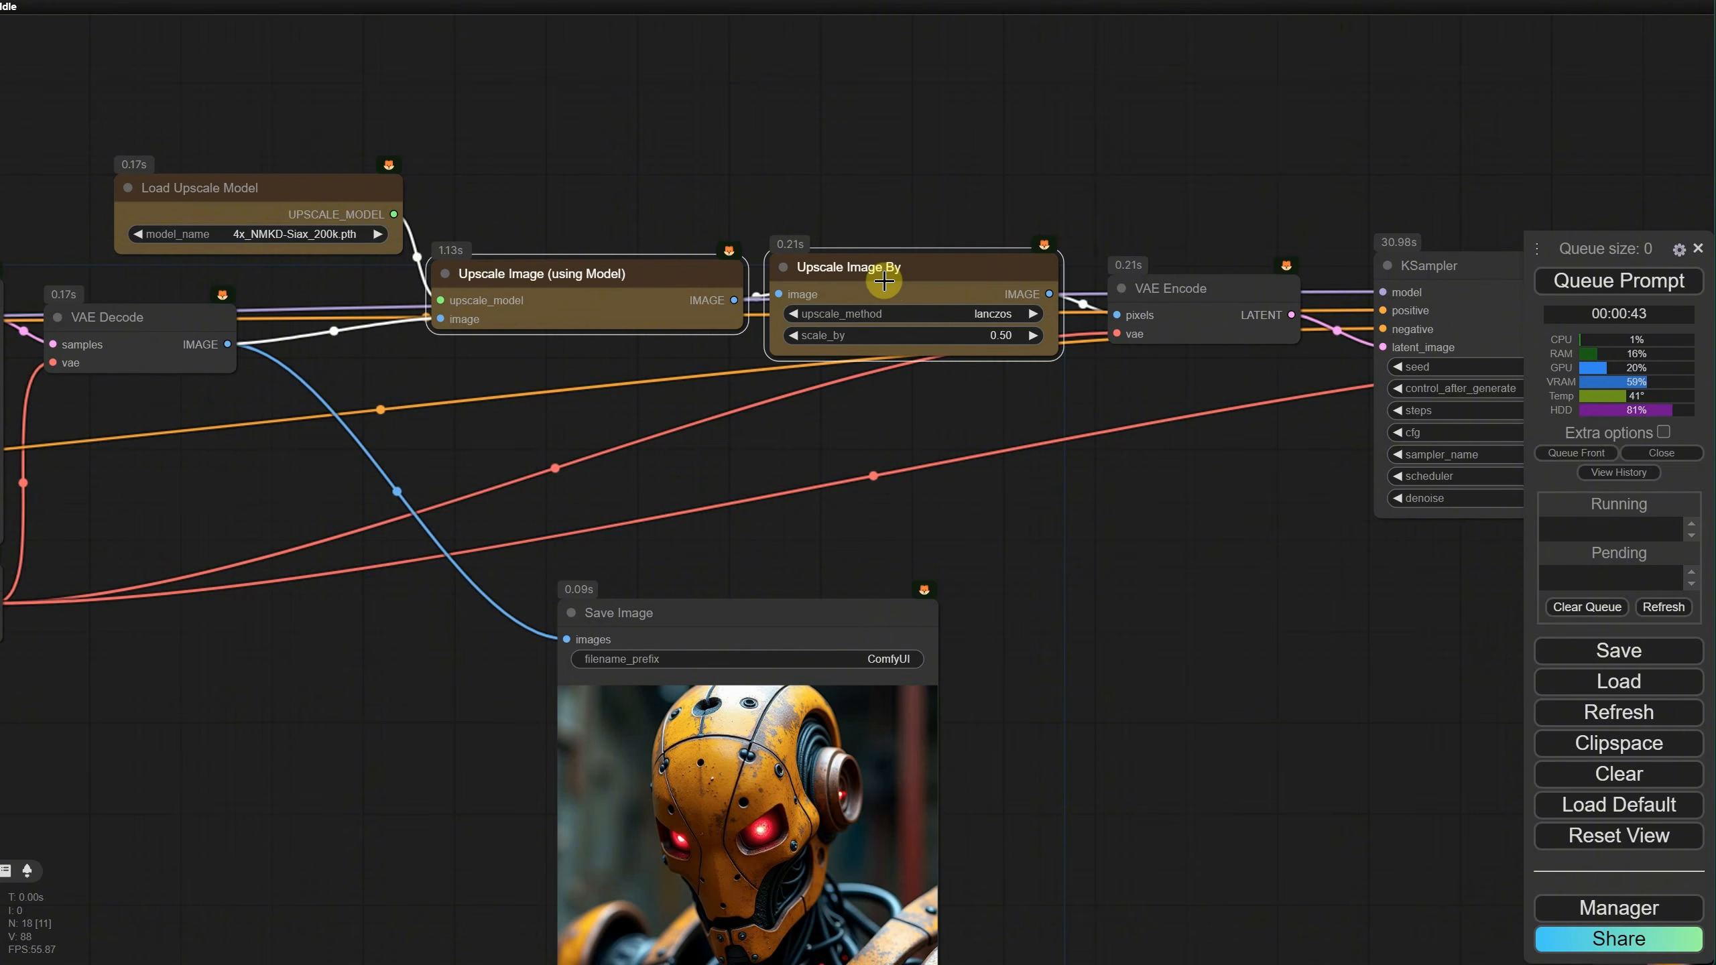
pyautogui.click(1150, 171)
pyautogui.moveTo(1466, 185); pyautogui.dragTo(485, 177)
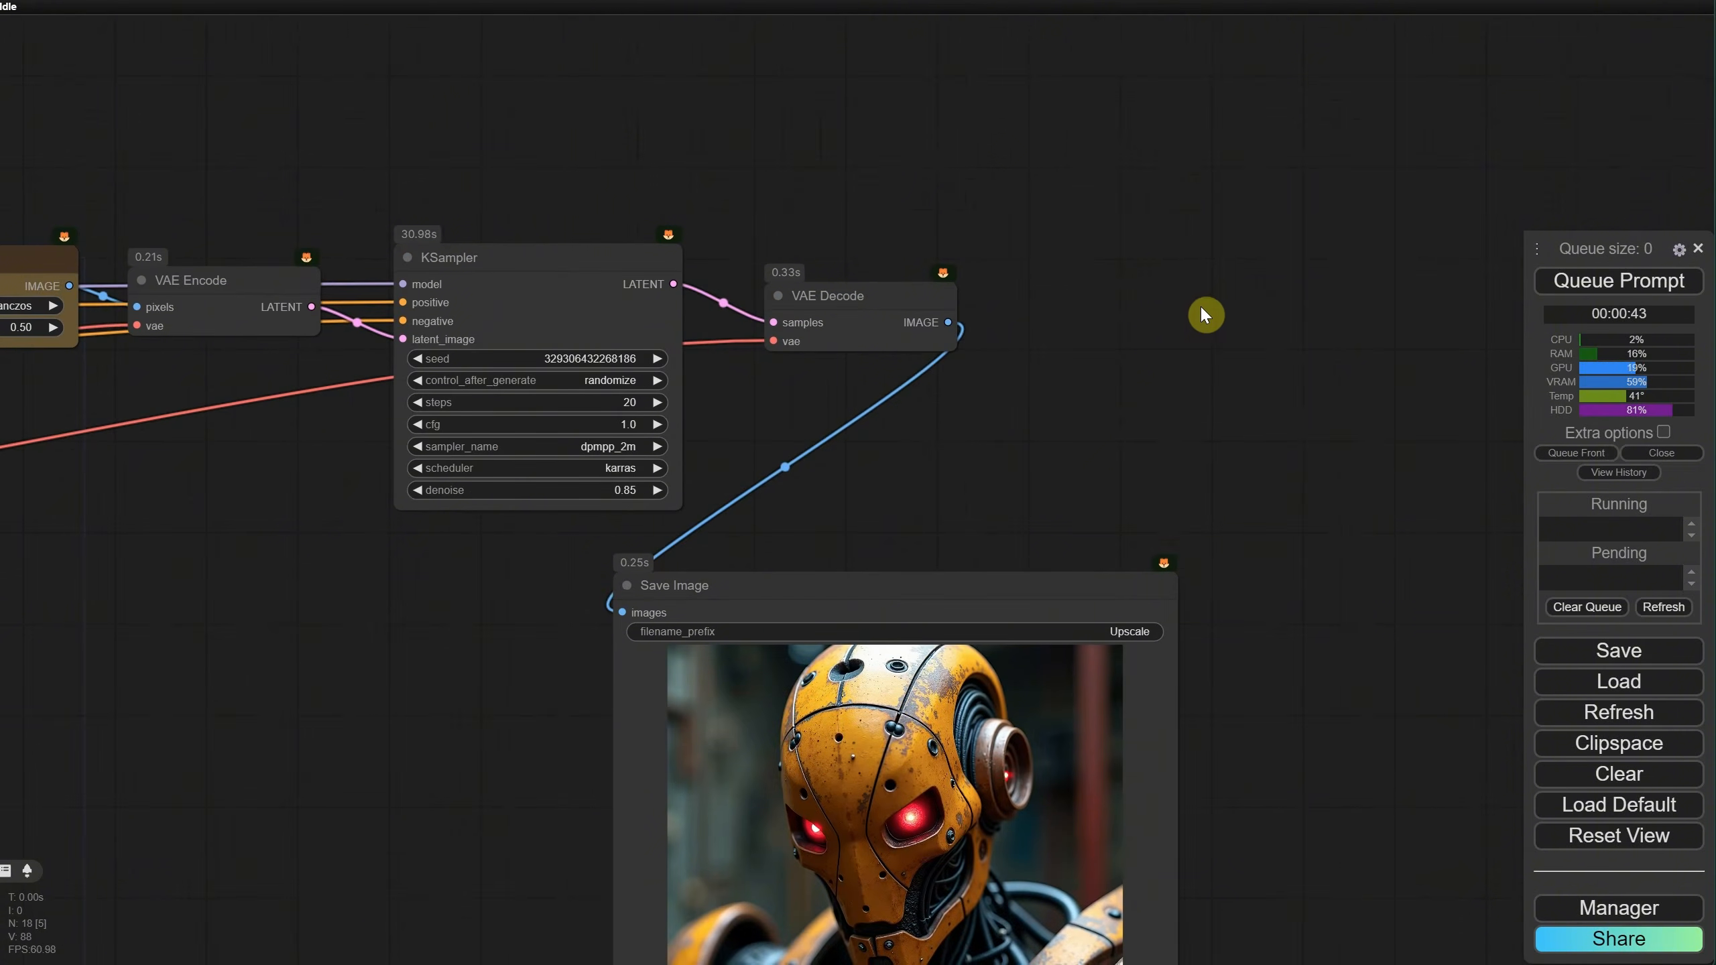
pyautogui.hotkey('ctrl', 'v')
# Step: Place the copied upscale nodes beside the last VAE Decode and connect its image output to the copied Upscale Image (using Model) node
pyautogui.moveTo(1302, 464); pyautogui.dragTo(909, 455)
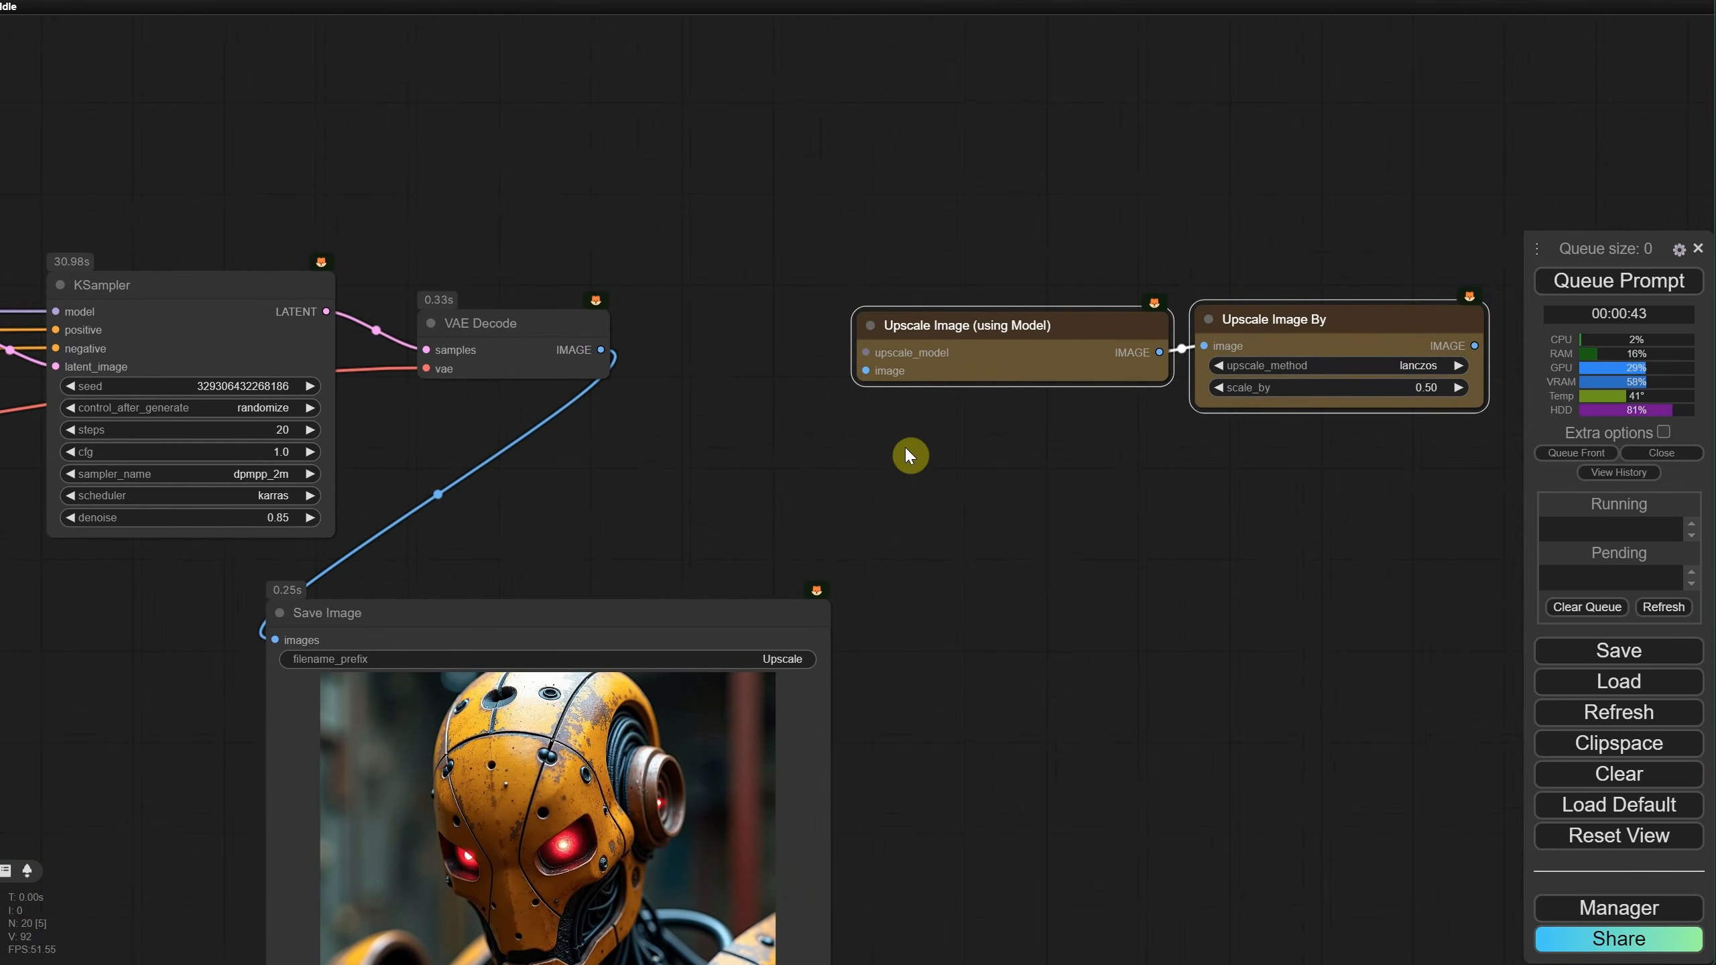
pyautogui.moveTo(1054, 329); pyautogui.dragTo(847, 318)
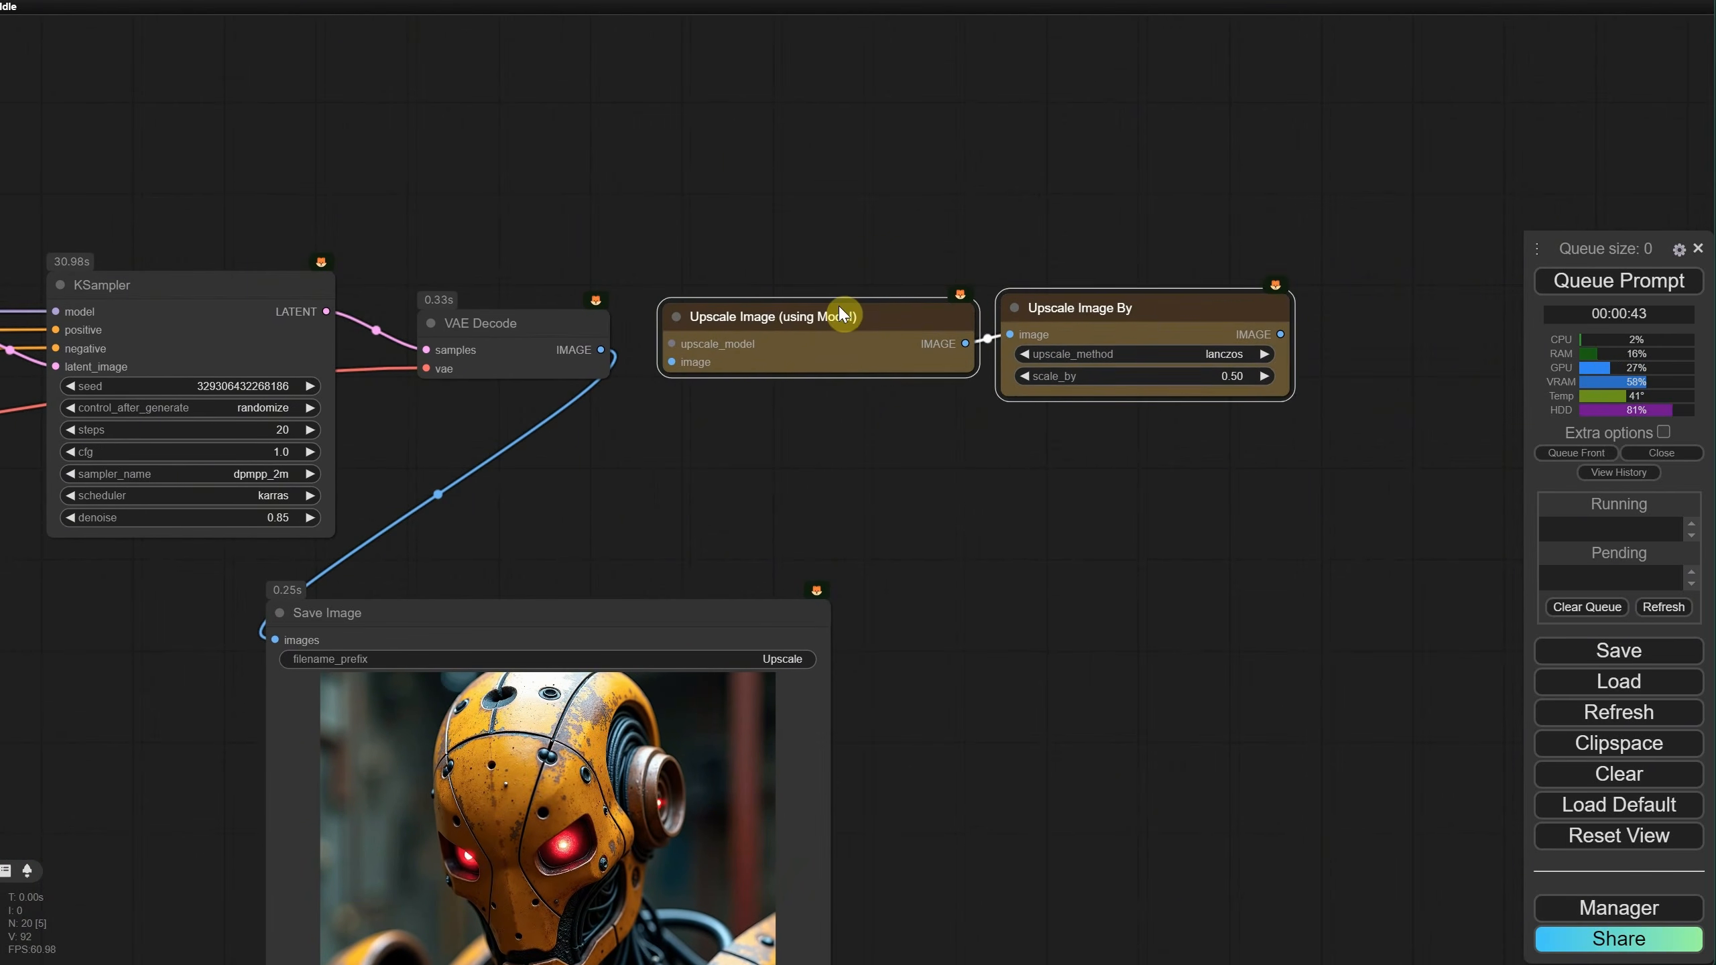
pyautogui.click(702, 389)
pyautogui.moveTo(600, 349); pyautogui.dragTo(675, 362)
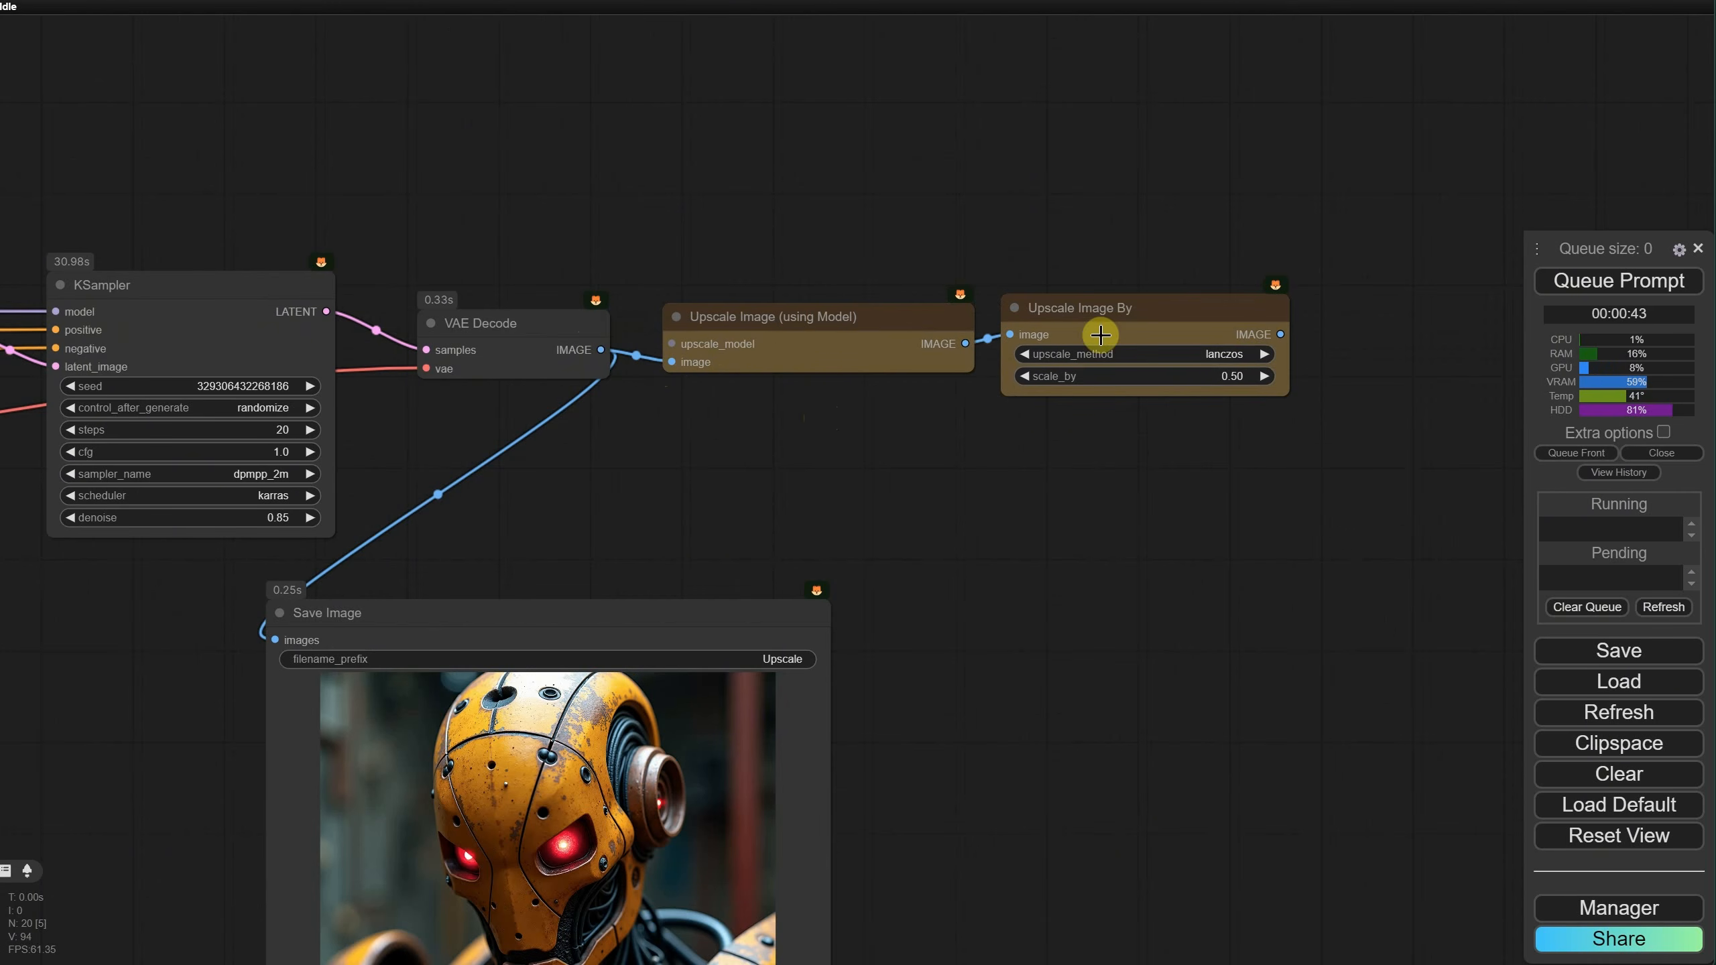
pyautogui.moveTo(1124, 315); pyautogui.dragTo(1133, 318)
# Step: Add a Save Image node fed by the second Upscale Image By node, place it beneath that node and enlarge it
pyautogui.moveTo(1290, 338); pyautogui.dragTo(1180, 628)
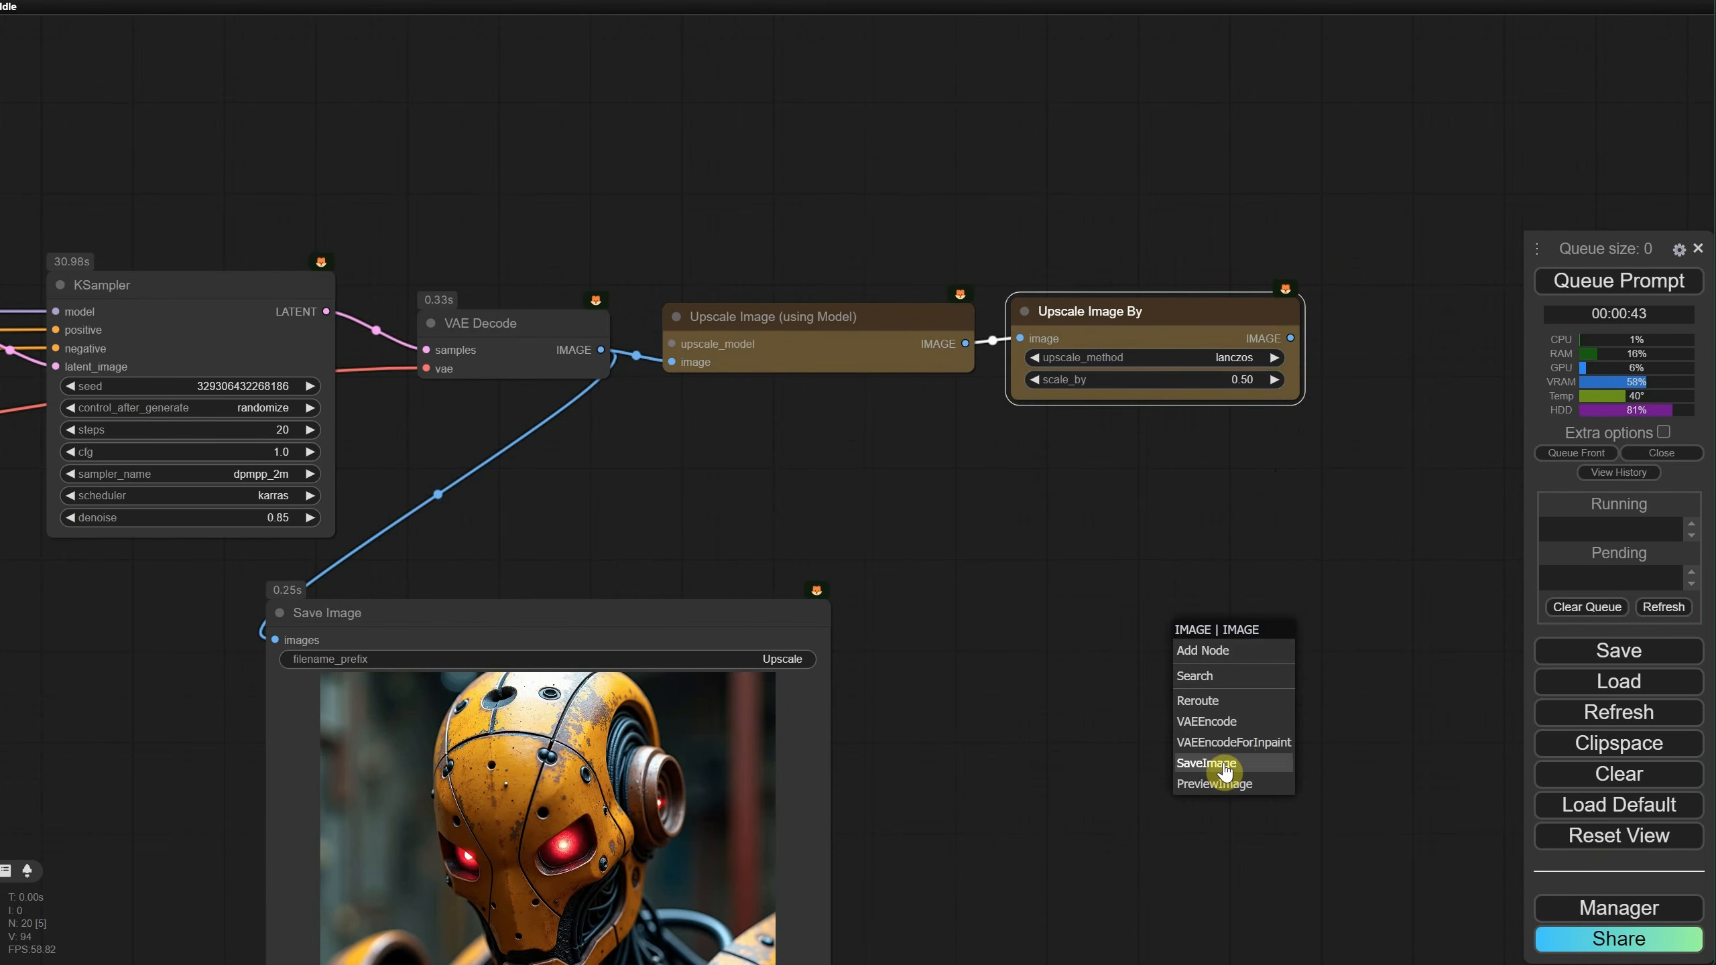
pyautogui.click(1215, 763)
pyautogui.moveTo(943, 643); pyautogui.dragTo(856, 408)
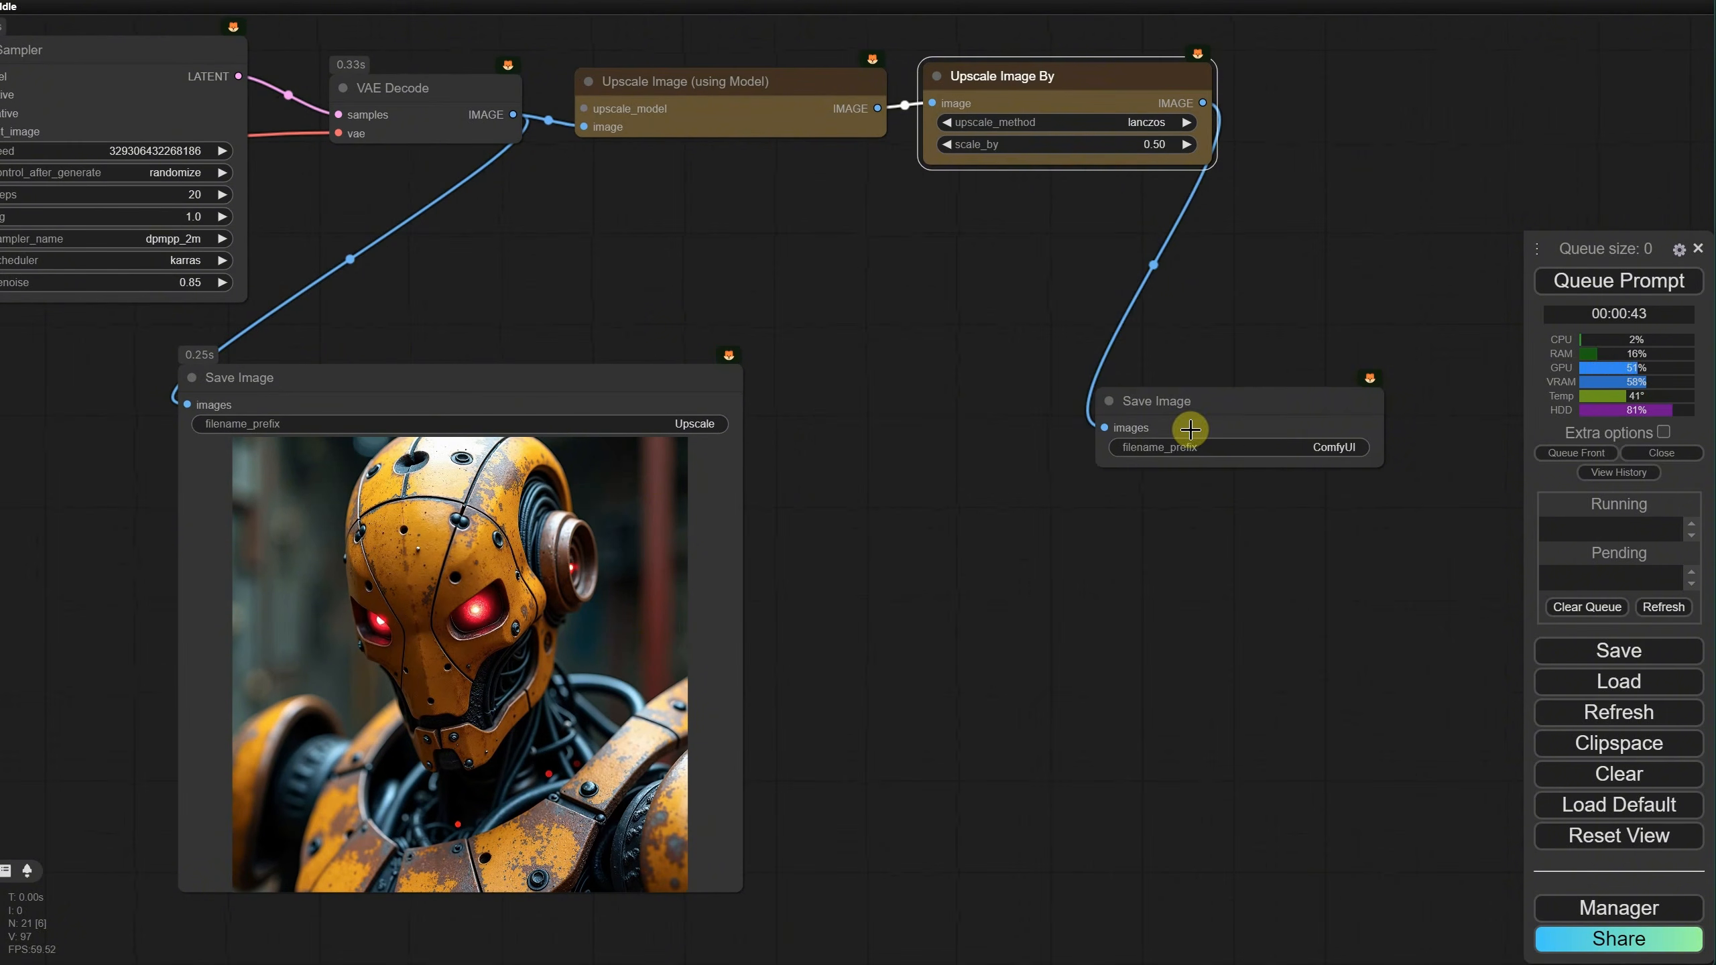
pyautogui.moveTo(1190, 429); pyautogui.dragTo(925, 406)
pyautogui.moveTo(1106, 454); pyautogui.dragTo(1369, 884)
# Step: Set the new Save Image node's filename prefix to UltraUpscale
pyautogui.click(1313, 439)
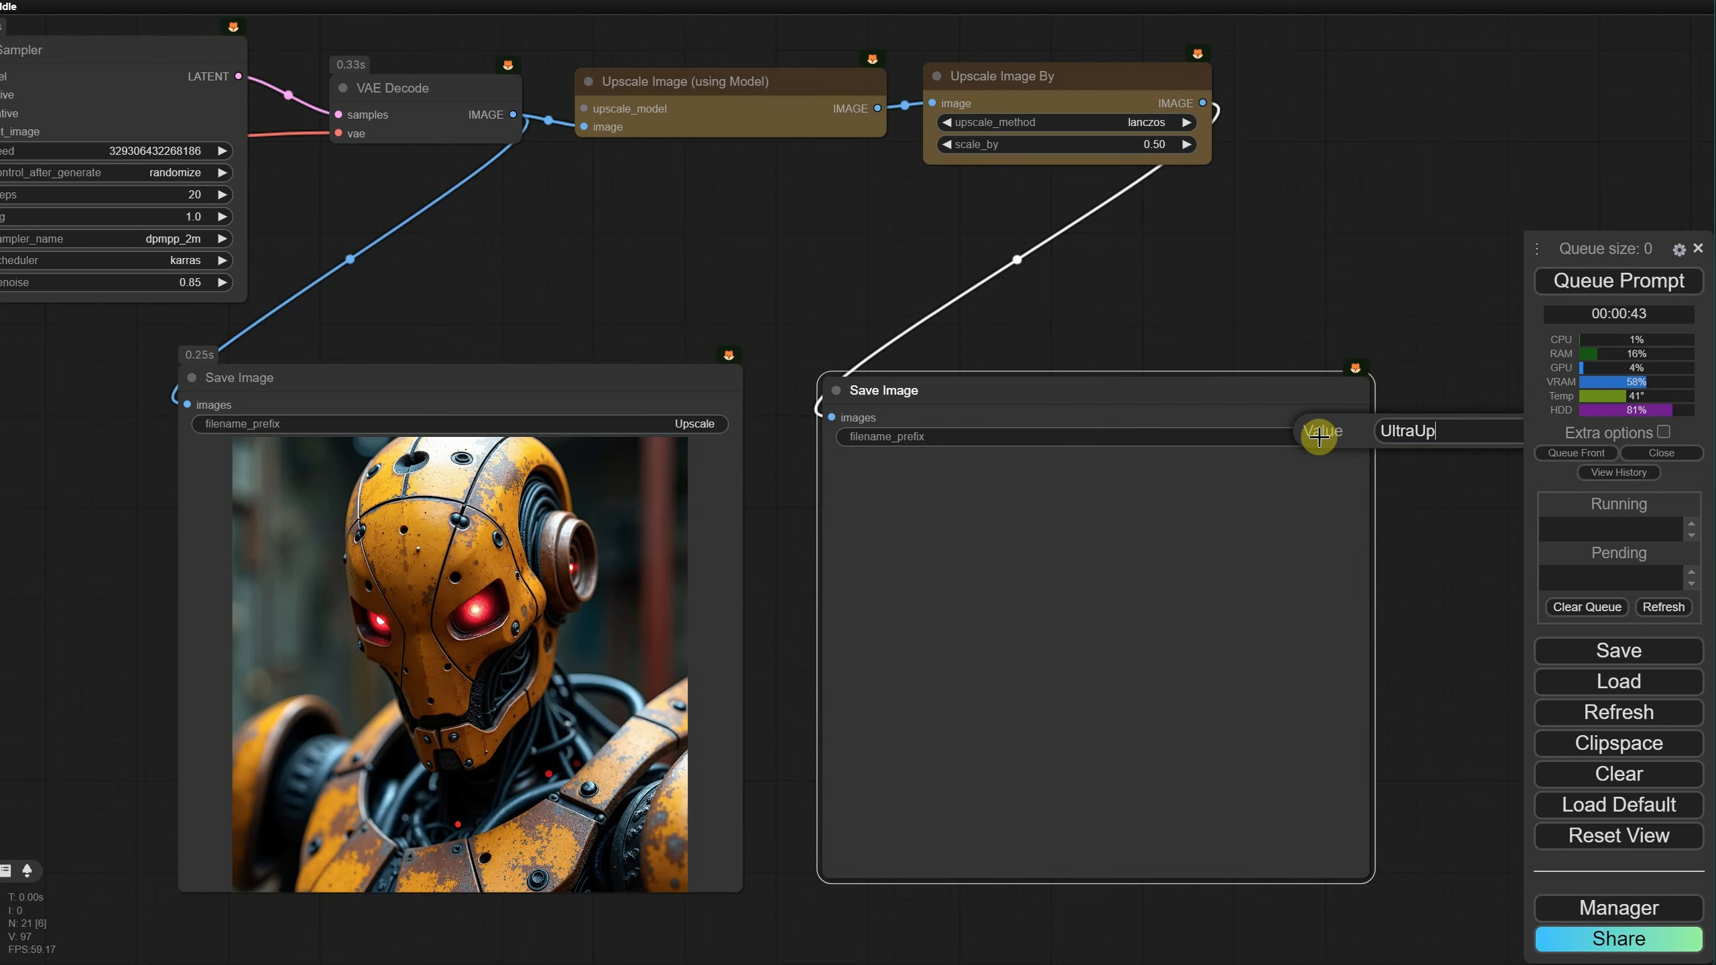
pyautogui.write('UltraUpscale')
pyautogui.press('Return')
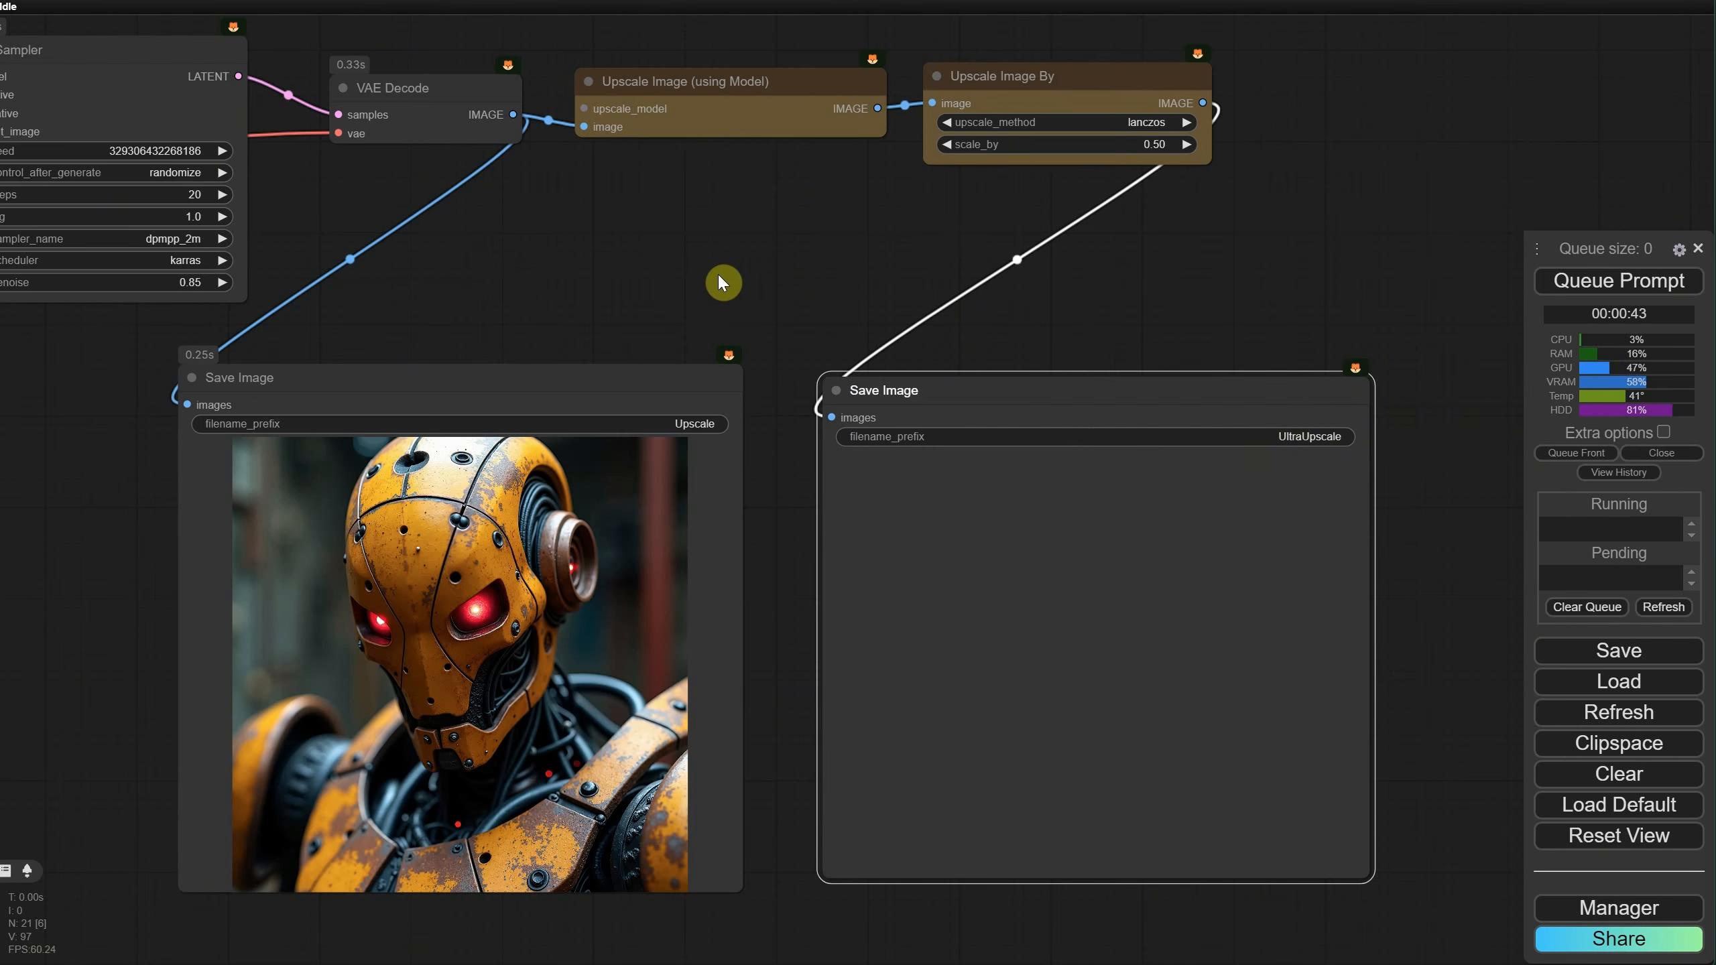
# Step: Connect the Load Upscale Model output to the upscale_model input of the second Upscale Image (using Model) node
pyautogui.moveTo(720, 276); pyautogui.dragTo(1375, 518)
pyautogui.scroll(-6, 1262, 356)
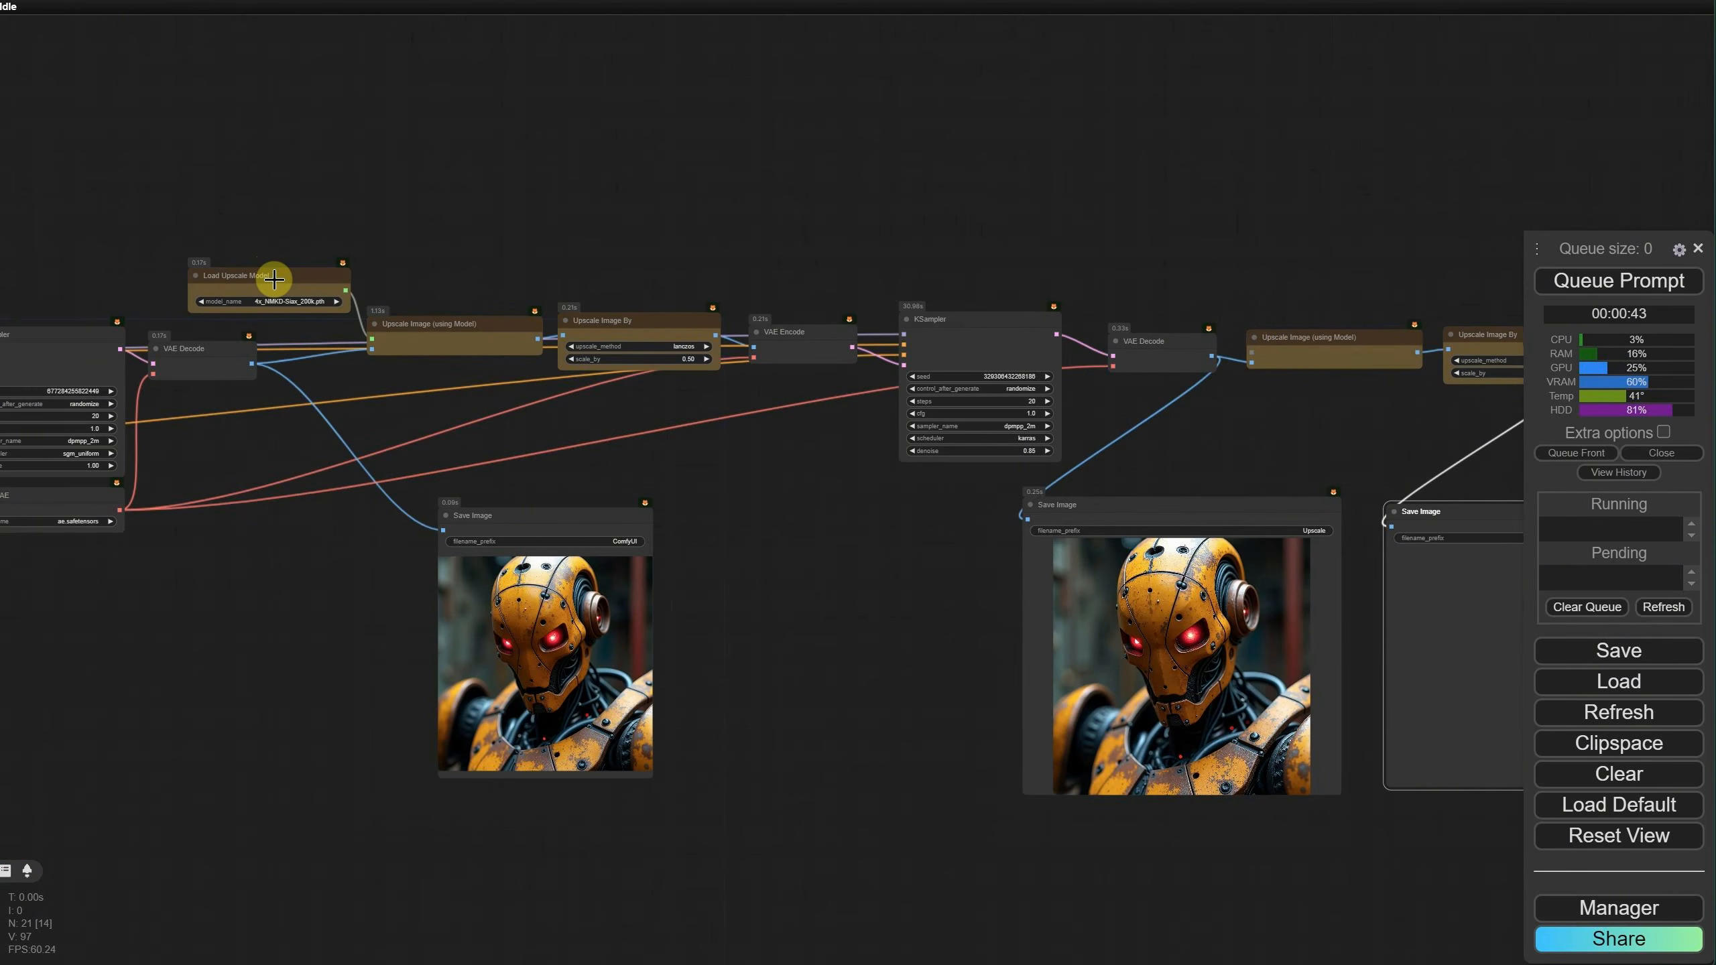
pyautogui.moveTo(345, 290); pyautogui.dragTo(1251, 351)
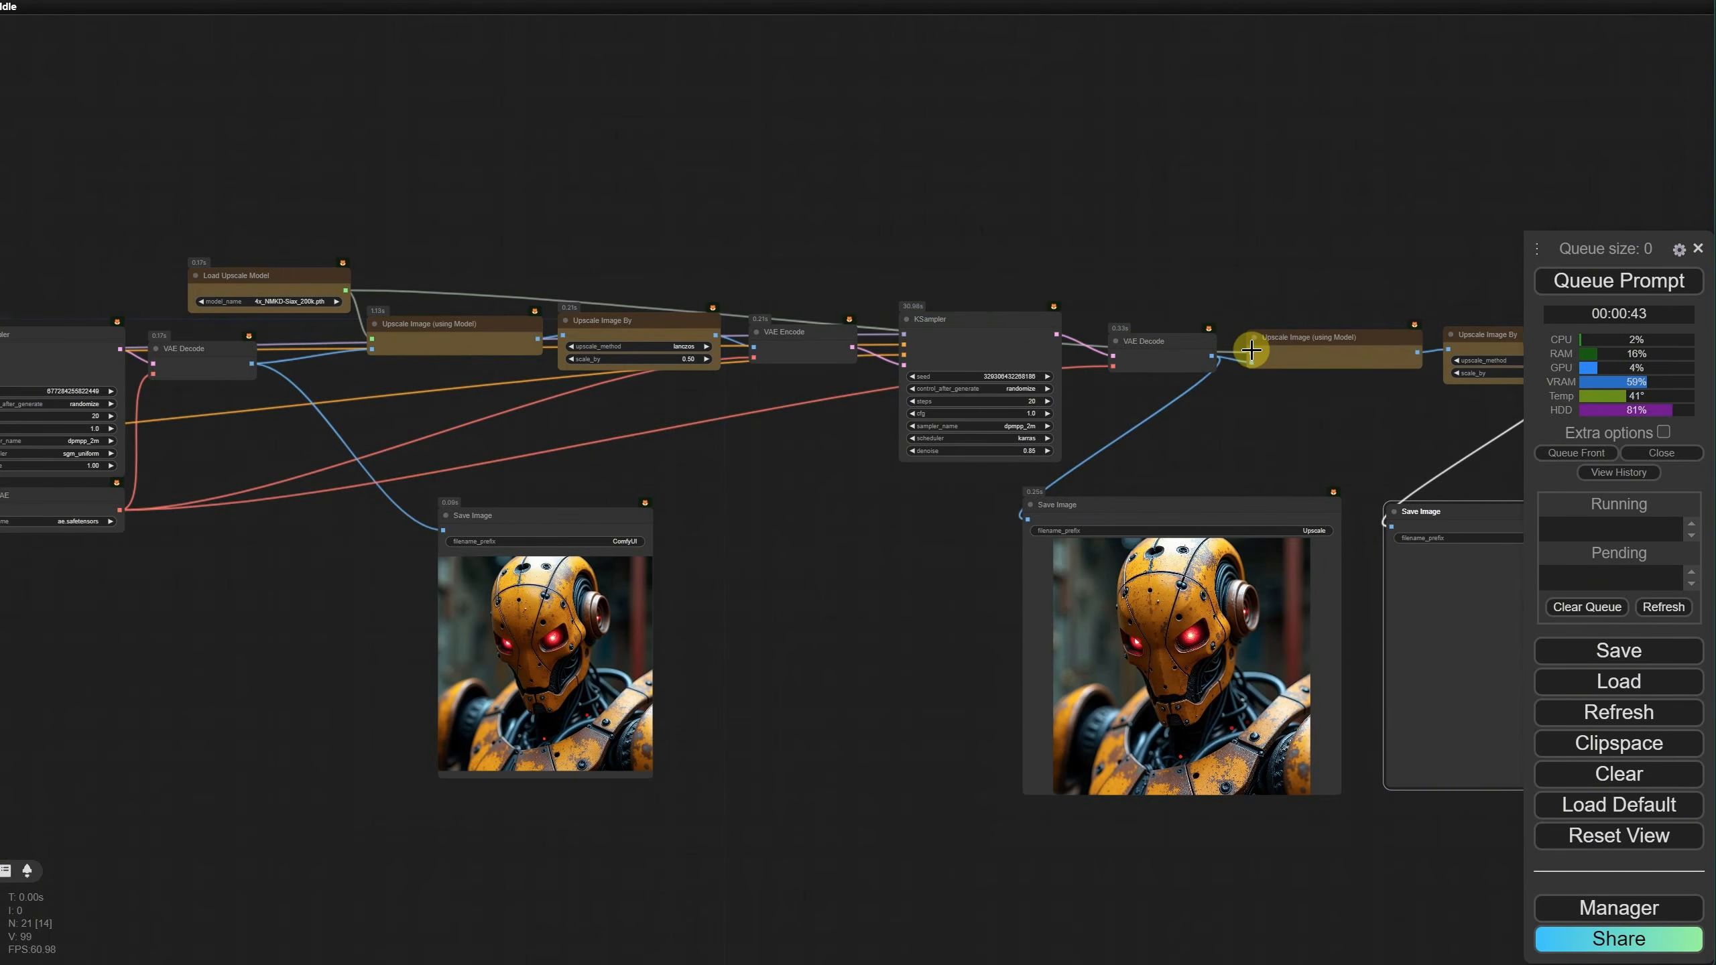
pyautogui.scroll(5, 297, 252)
pyautogui.scroll(4, 296, 254)
pyautogui.scroll(-4, 1051, 351)
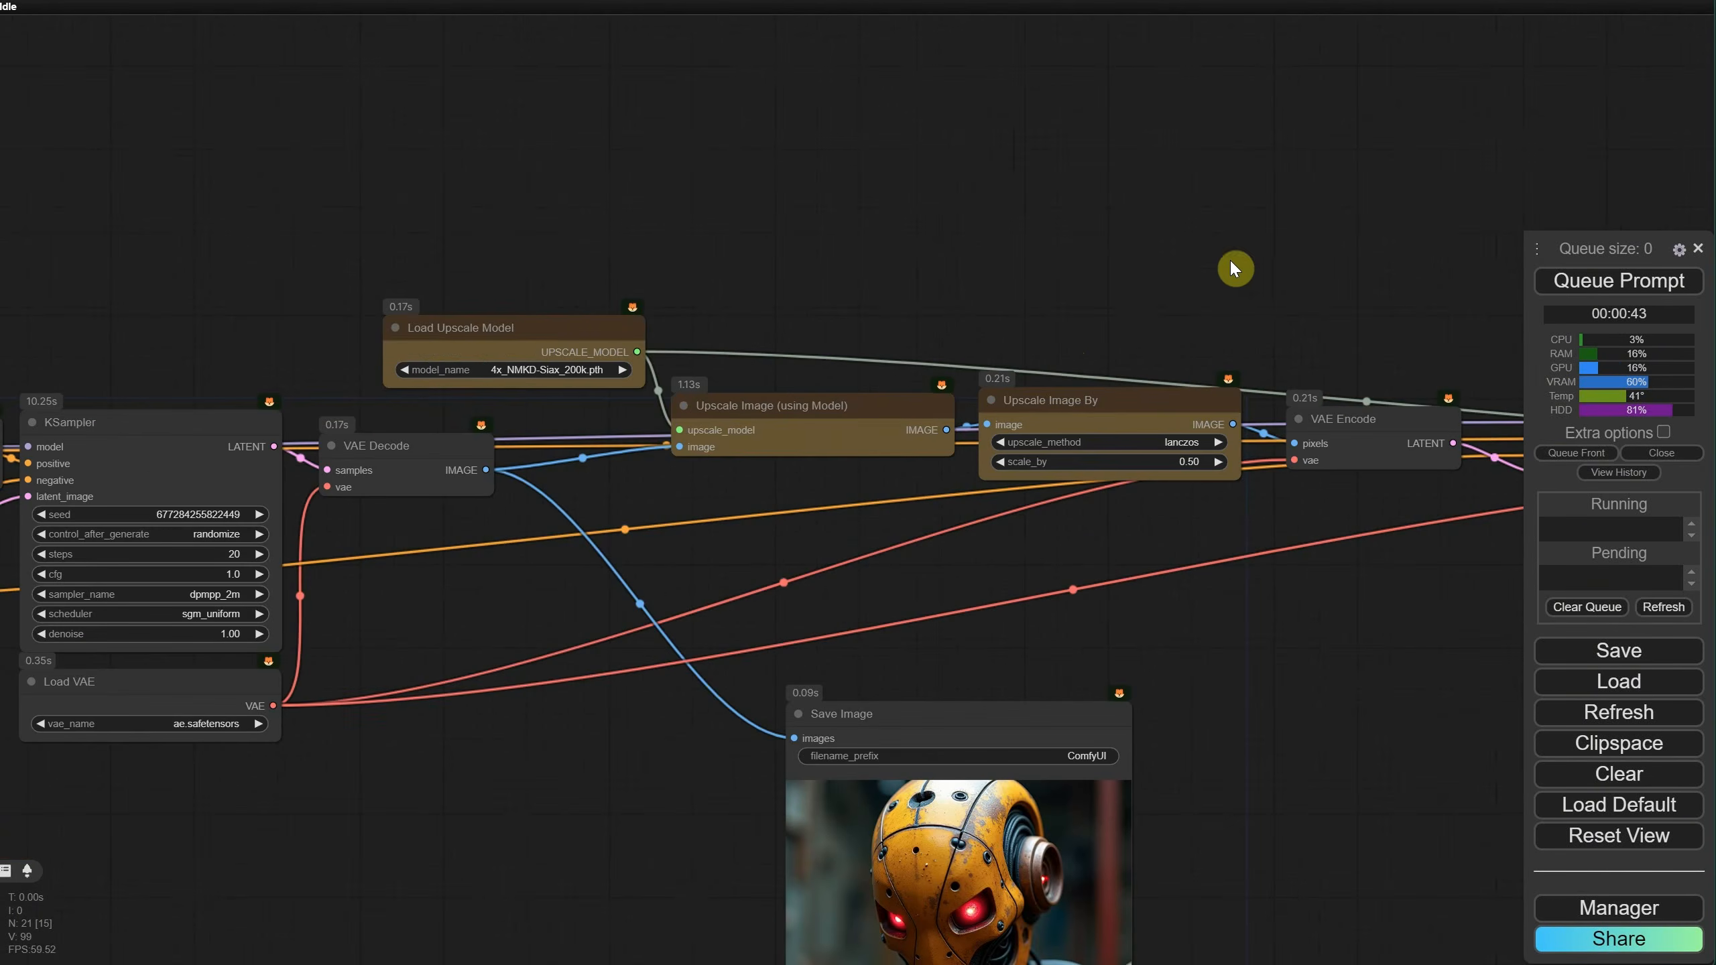
# Step: Queue the prompt to generate a portrait through the second upscale stage
pyautogui.moveTo(1388, 234); pyautogui.dragTo(606, 128)
pyautogui.moveTo(1391, 488); pyautogui.dragTo(797, 262)
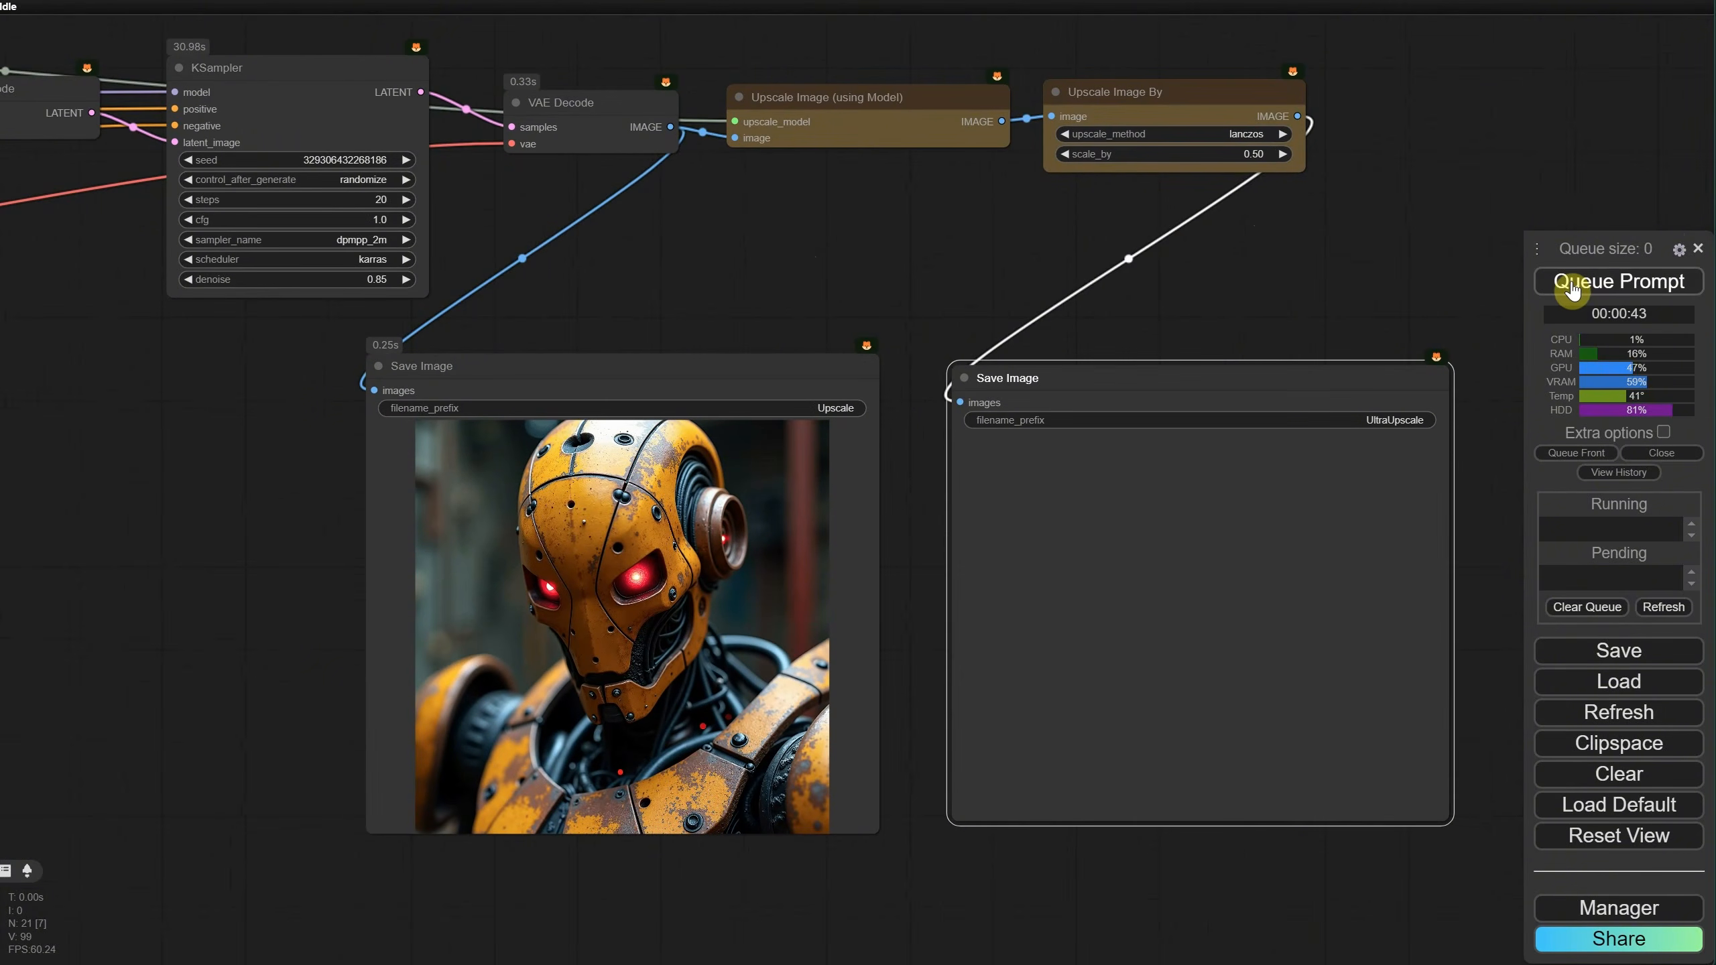
pyautogui.click(1576, 293)
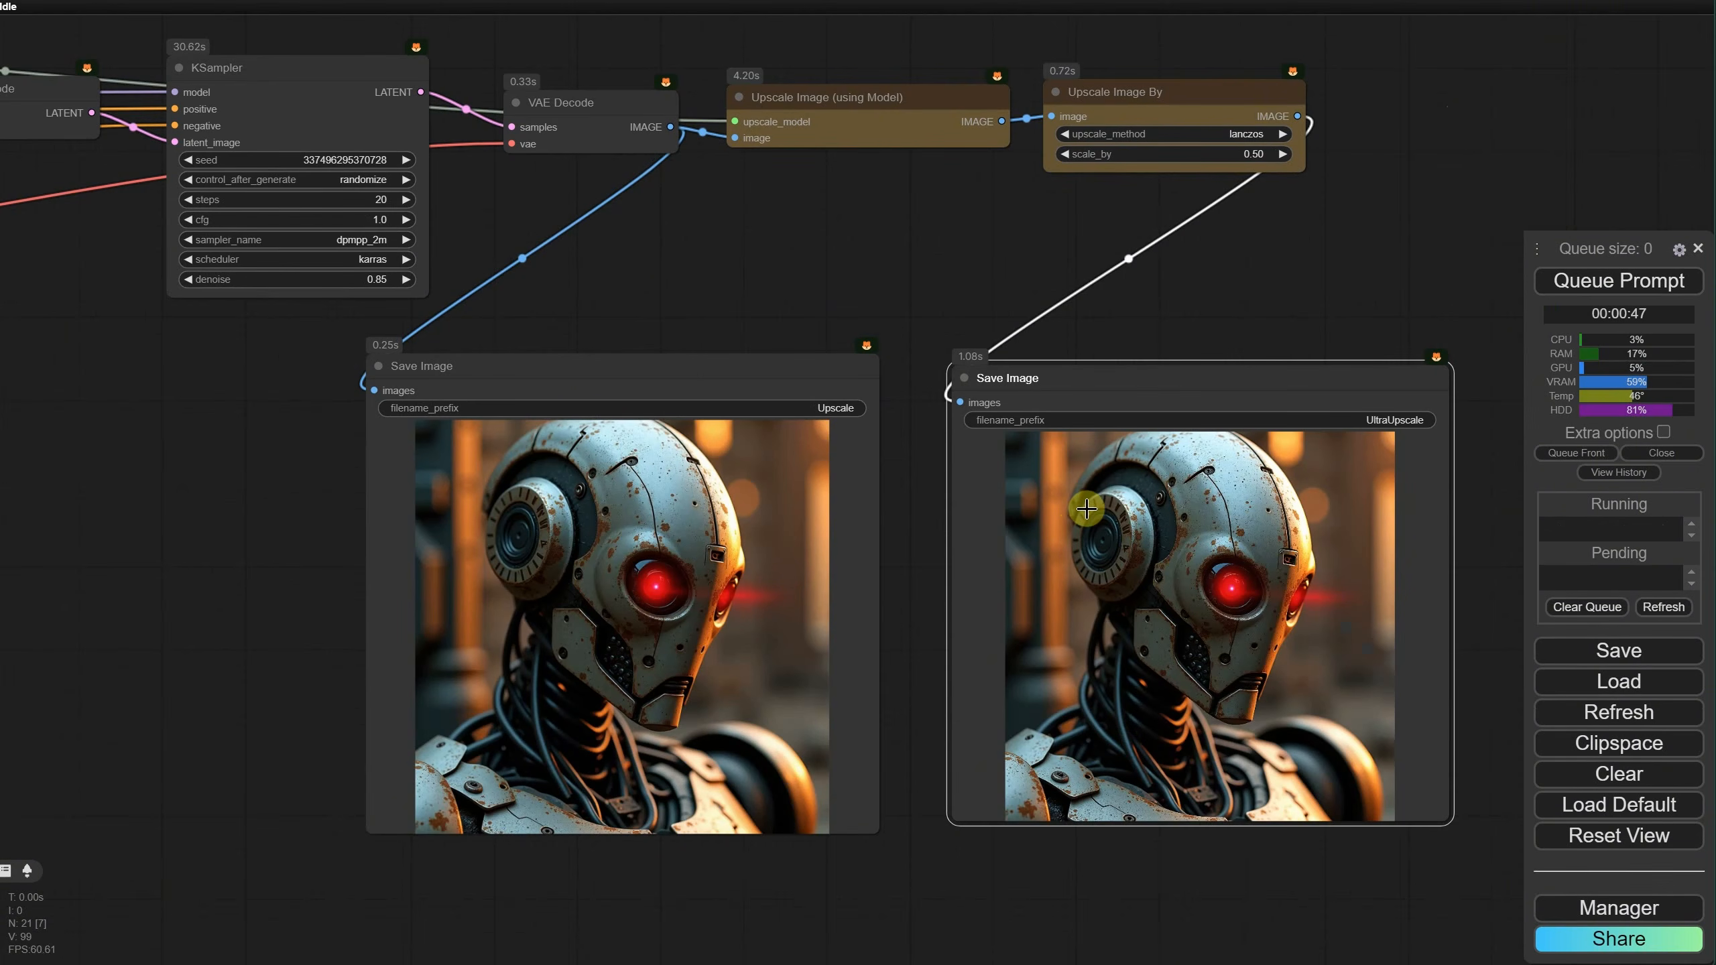
# Step: Open the new UltraUpscale output image in its own window to check its resolution, and close it
pyautogui.rightClick(1090, 508)
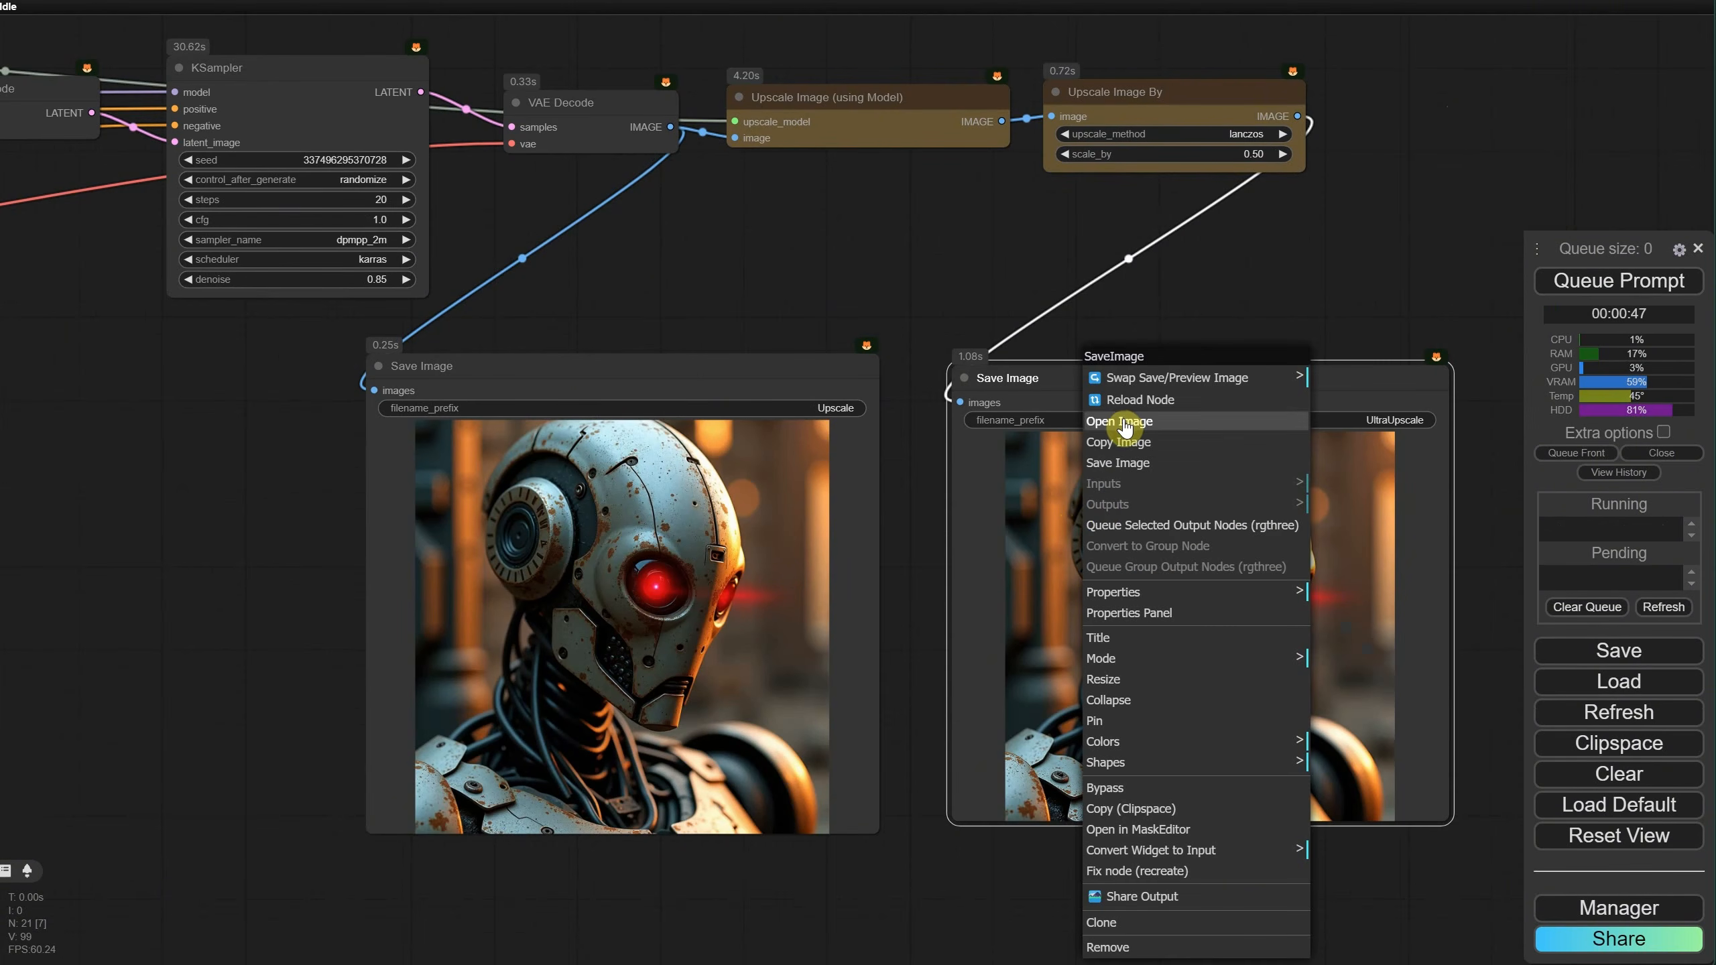
pyautogui.click(1124, 427)
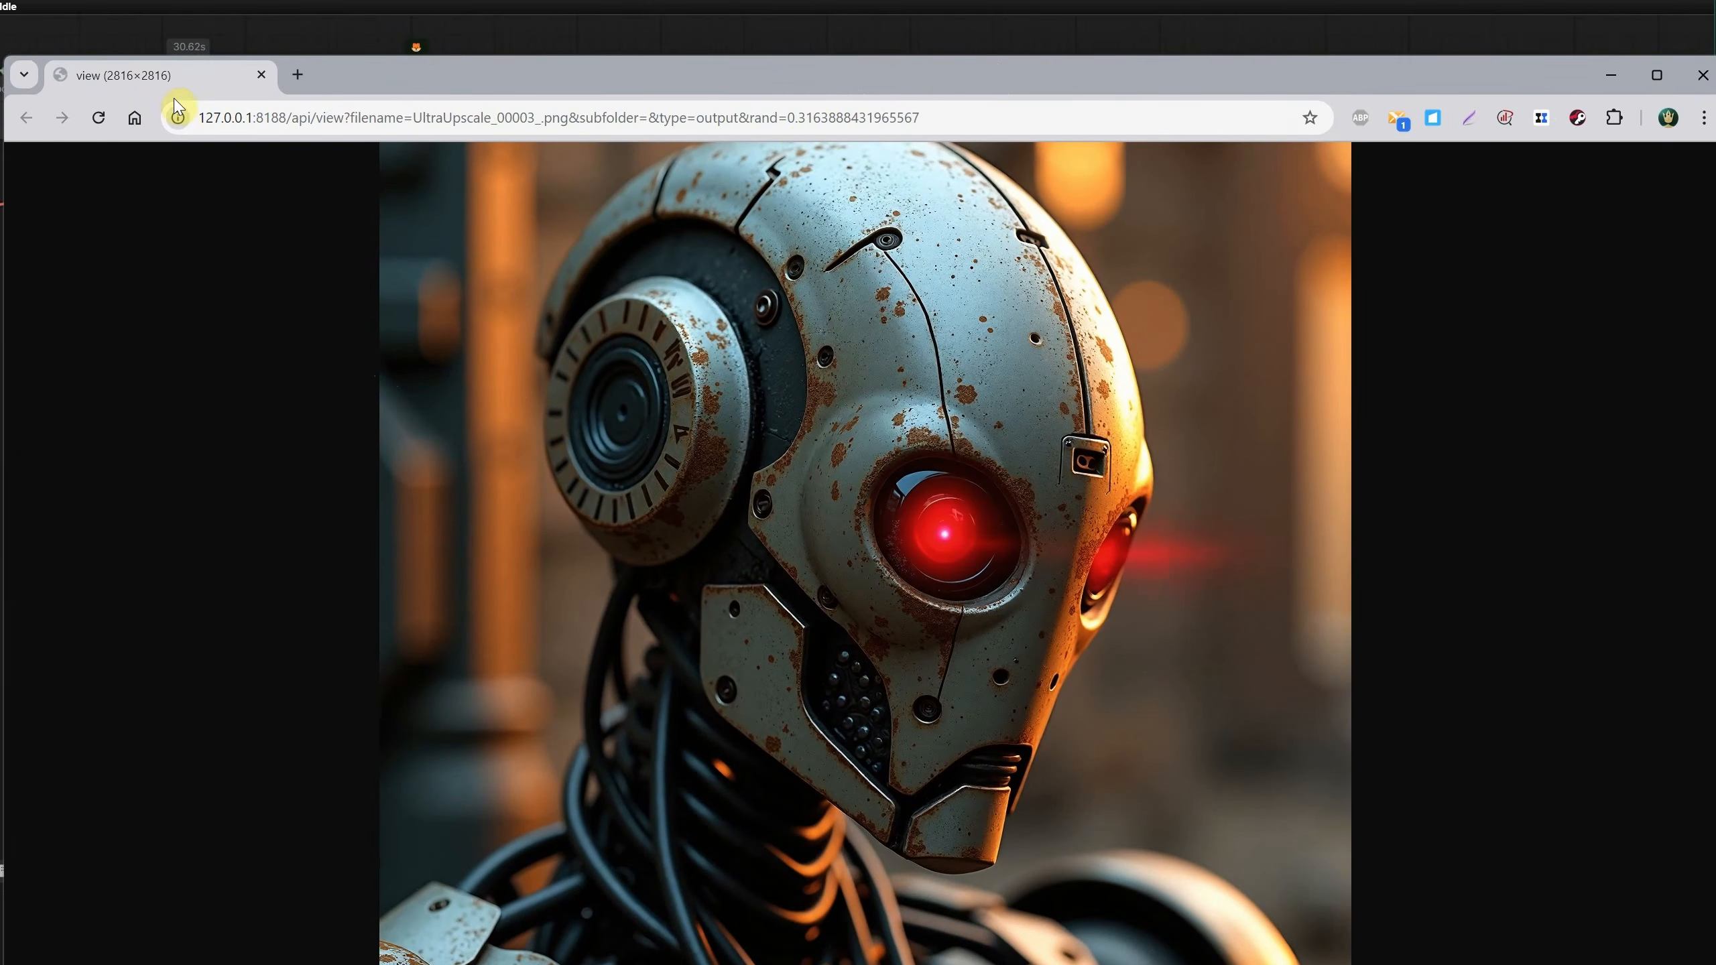
pyautogui.click(1703, 75)
# Step: Search the nodes for "image compa" and add an Image Comparer (rgthree) node below the Save Image nodes
pyautogui.scroll(-3, 928, 378)
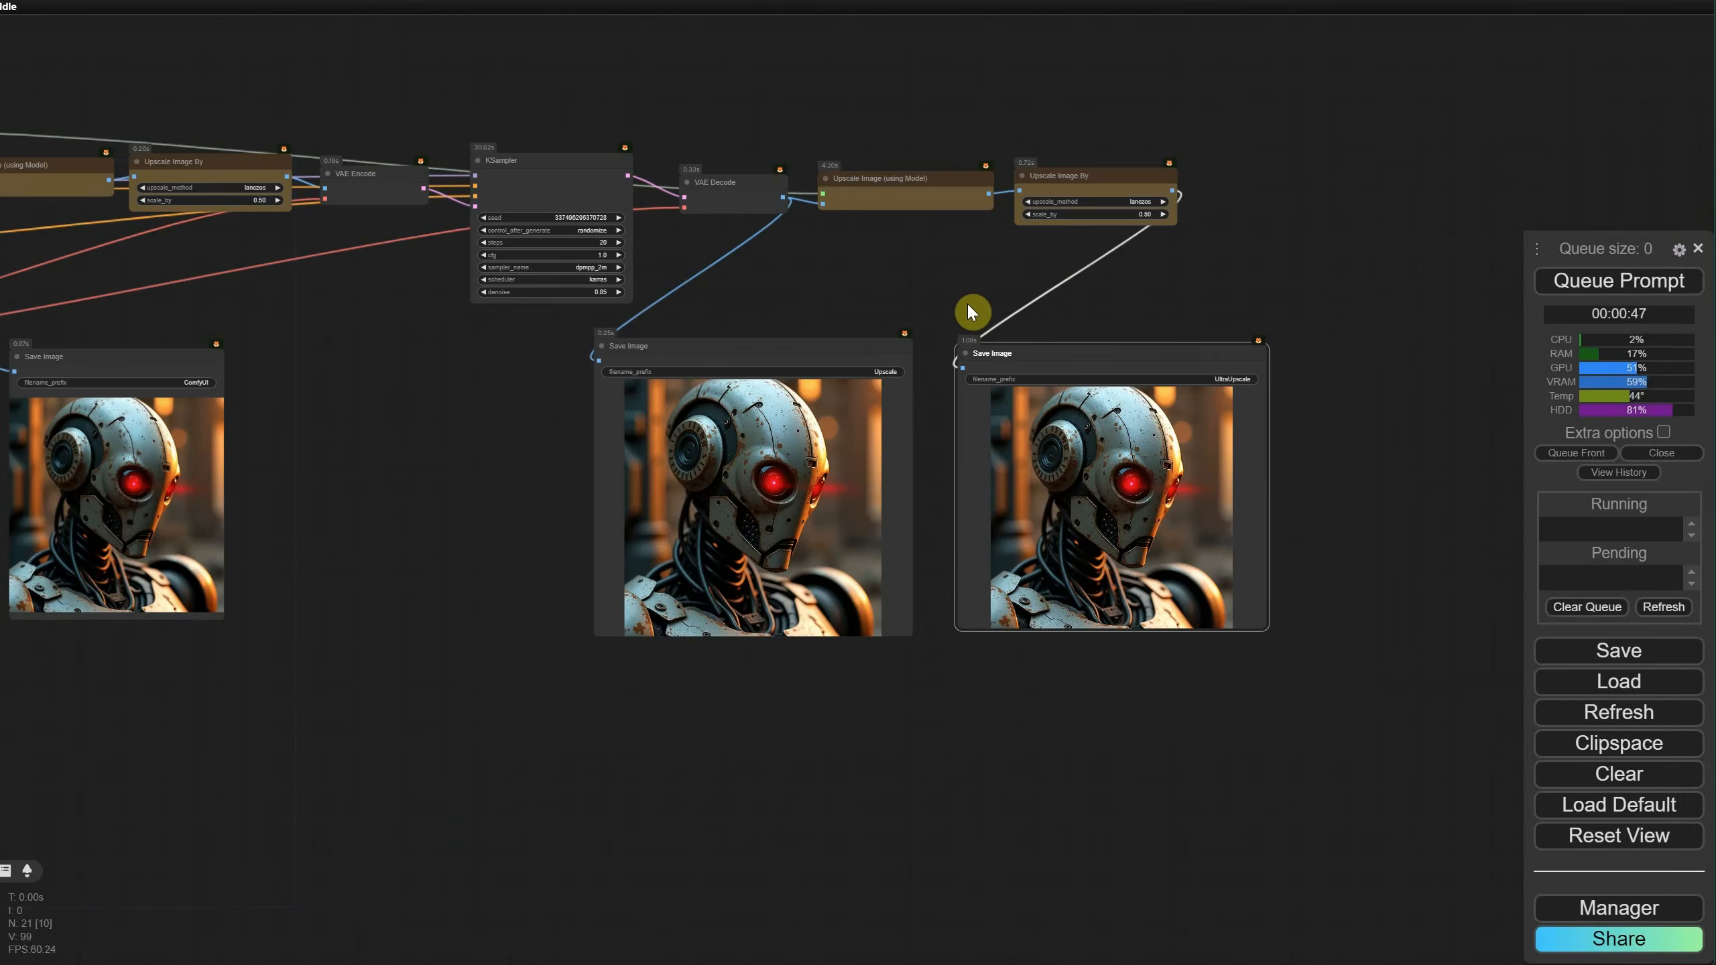
pyautogui.doubleClick(843, 685)
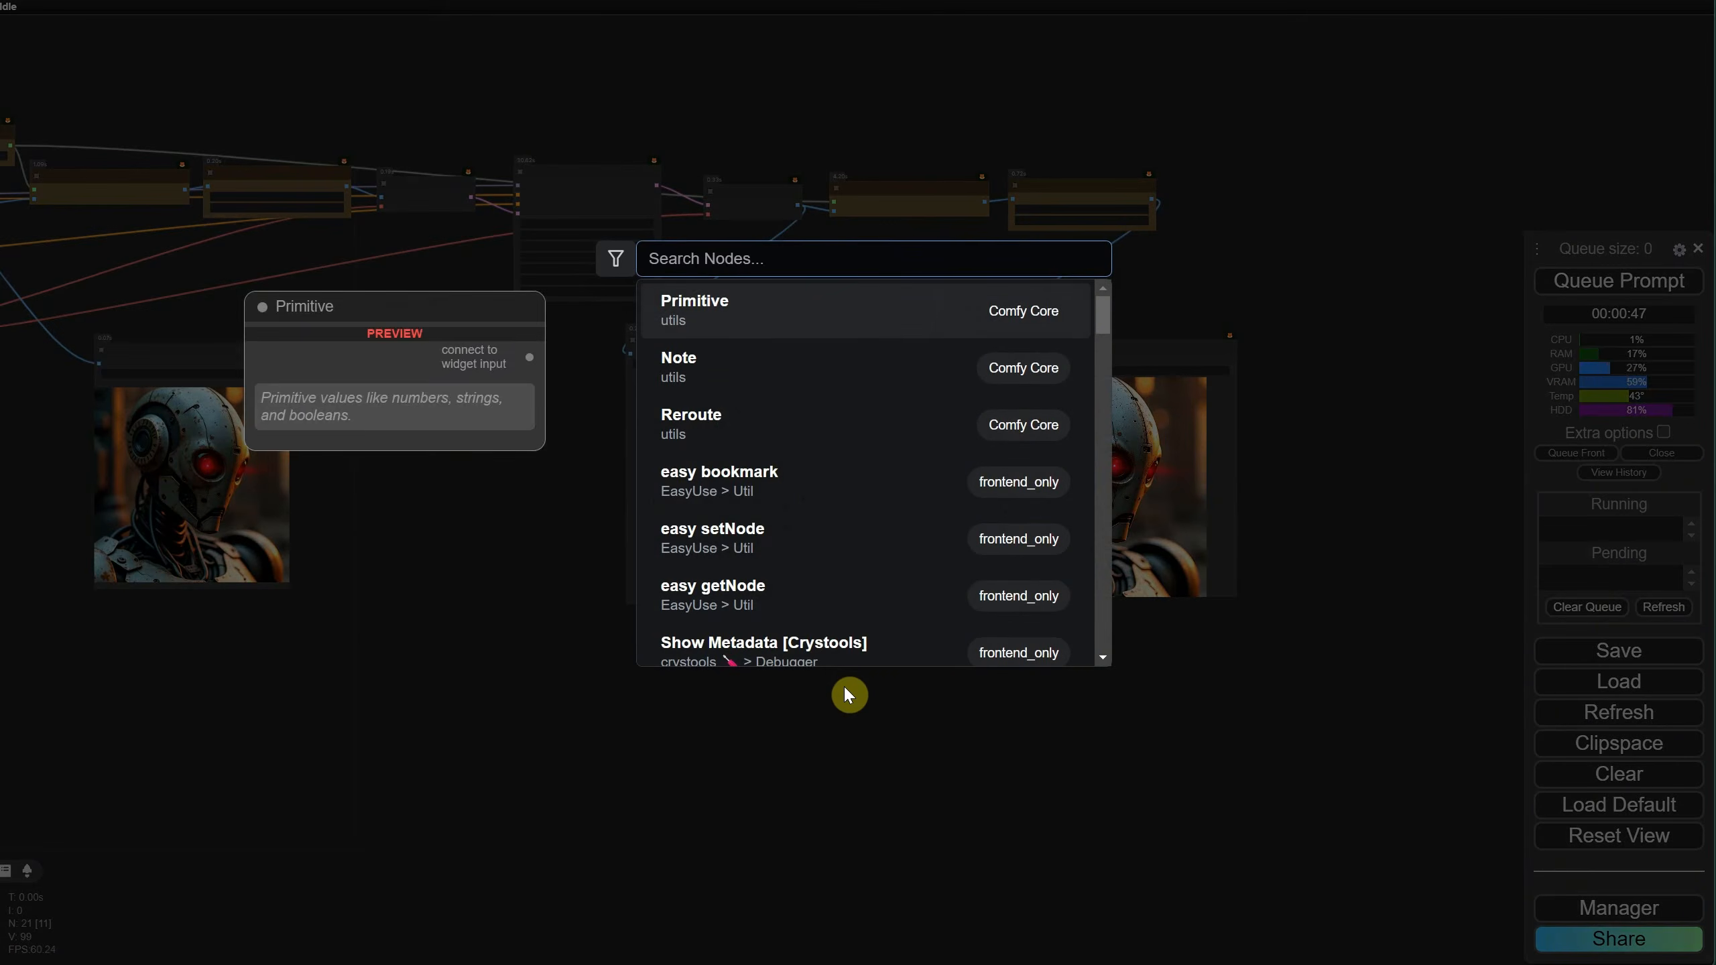
pyautogui.write('image compa')
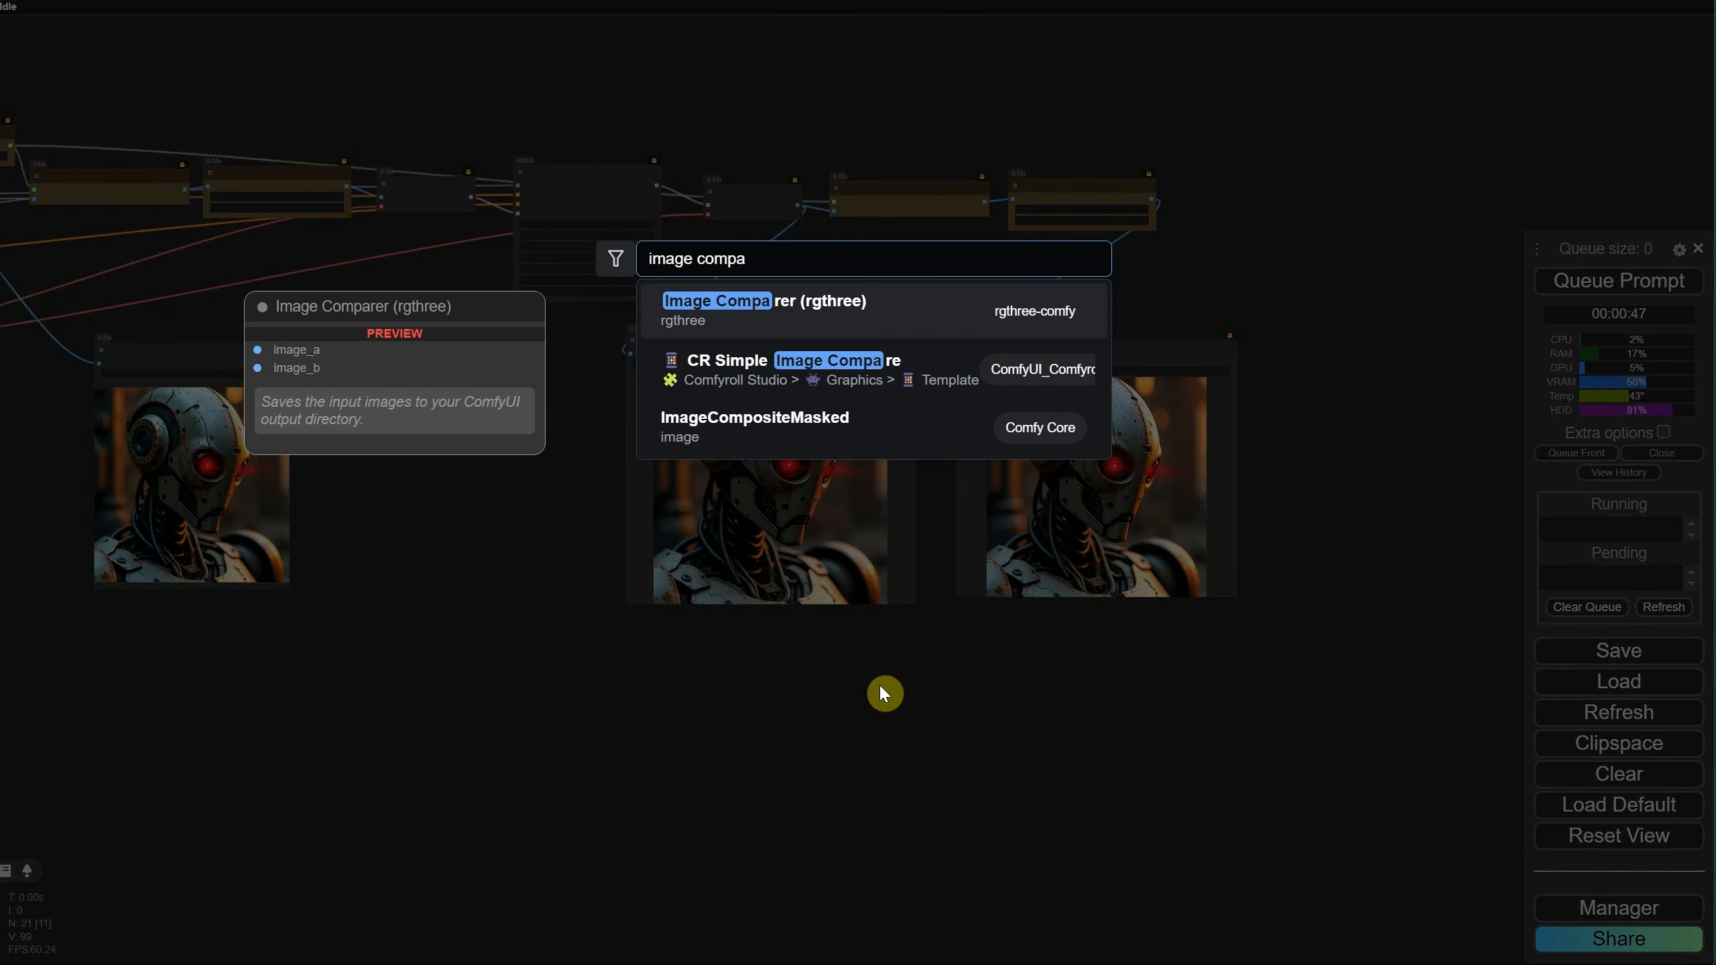
pyautogui.click(933, 313)
pyautogui.scroll(2, 922, 723)
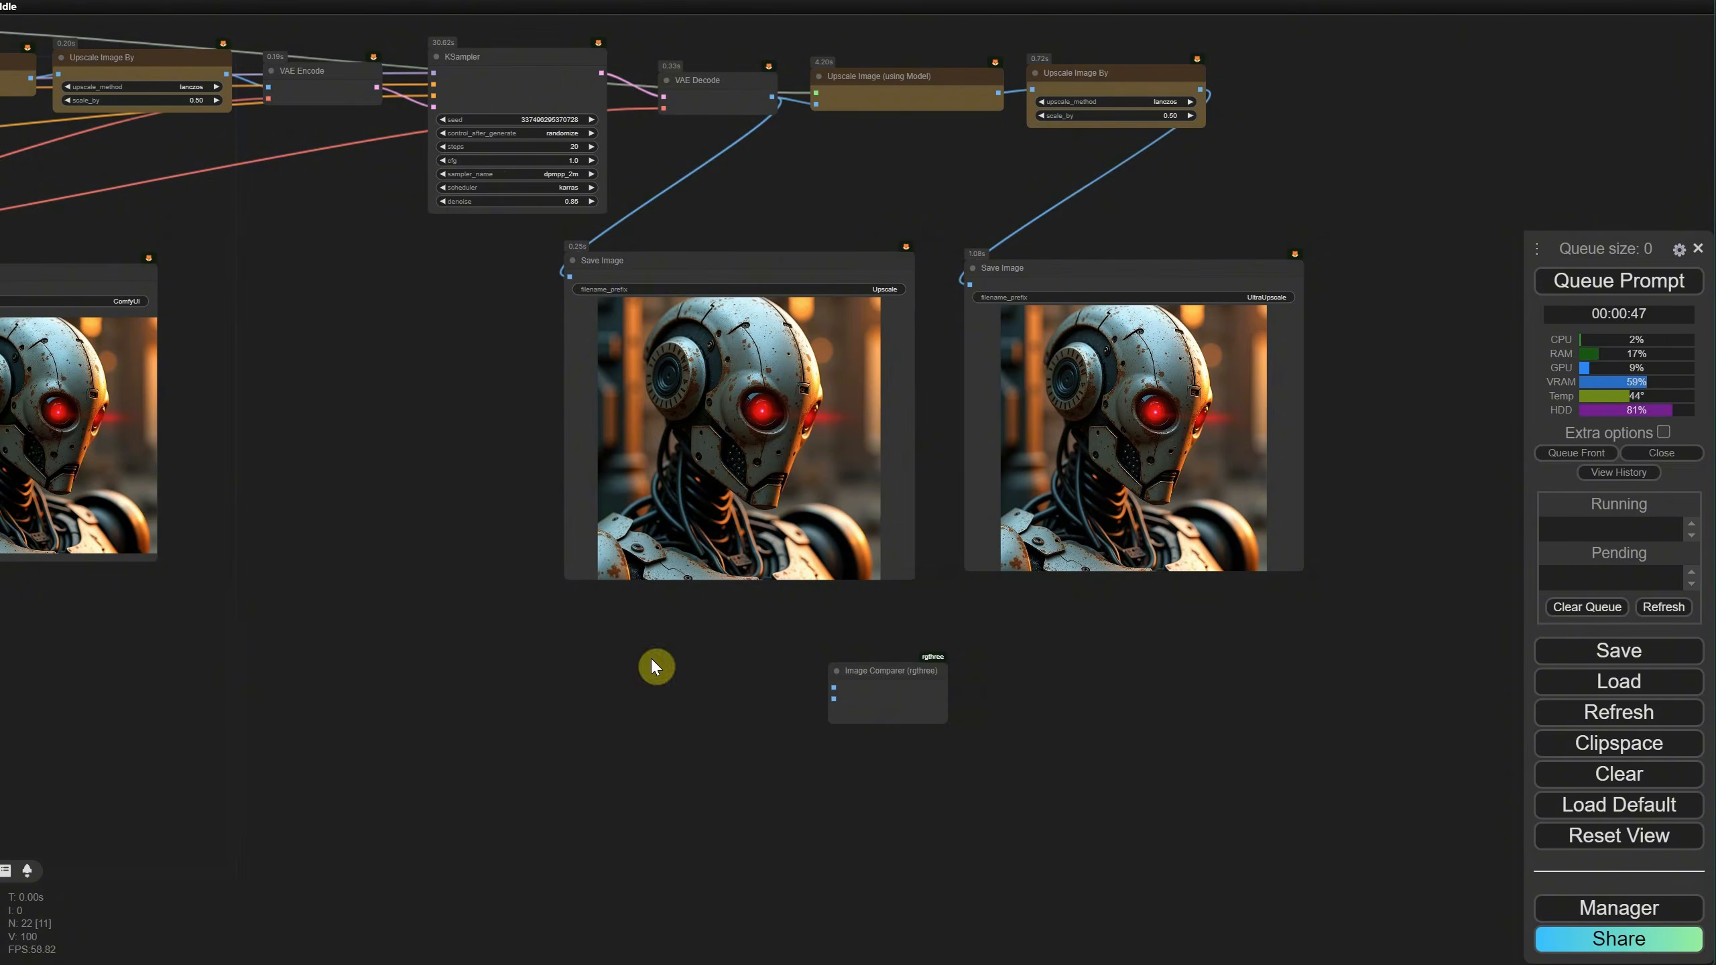
# Step: Connect the first VAE Decode's image output to the Image Comparer's image_a input
pyautogui.scroll(-5, 526, 659)
pyautogui.moveTo(517, 658); pyautogui.dragTo(792, 626)
pyautogui.scroll(7, 635, 432)
pyautogui.moveTo(637, 434); pyautogui.dragTo(980, 569)
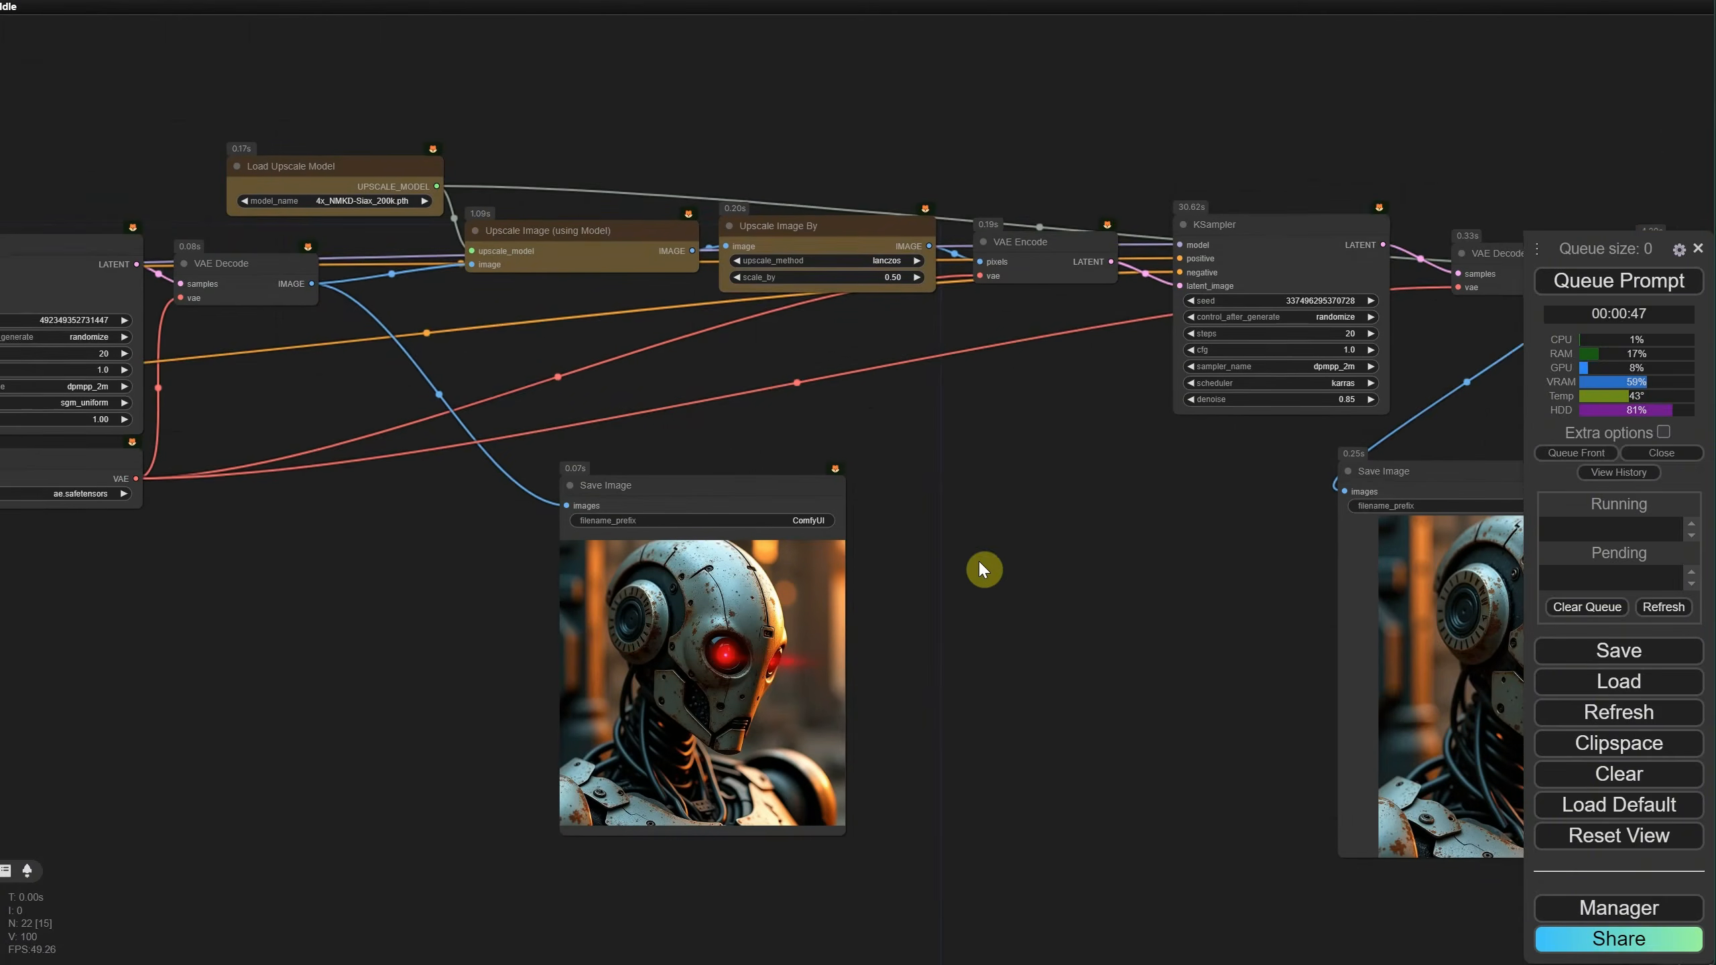
pyautogui.scroll(-2, 1051, 503)
pyautogui.moveTo(1052, 504); pyautogui.dragTo(791, 376)
pyautogui.moveTo(154, 182); pyautogui.dragTo(1271, 765)
# Step: Connect the final Upscale Image By node's image output to the Image Comparer's image_b input
pyautogui.scroll(1, 1328, 797)
pyautogui.moveTo(868, 323); pyautogui.dragTo(577, 399)
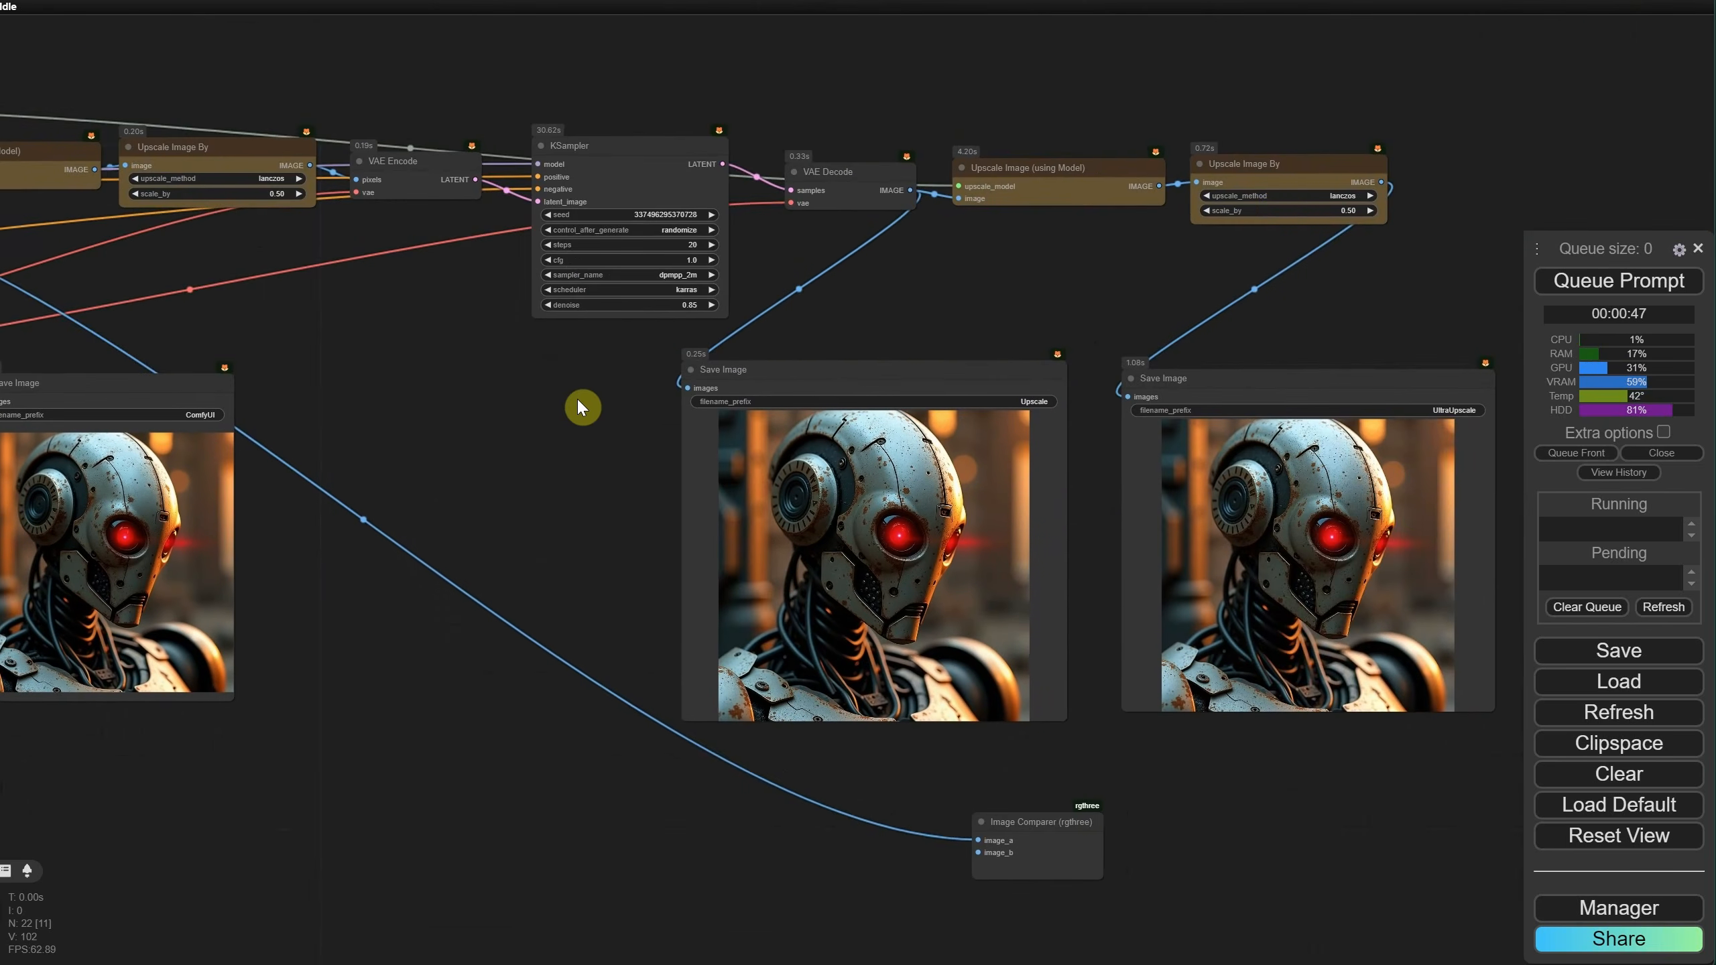
pyautogui.scroll(2, 1239, 221)
pyautogui.moveTo(879, 276); pyautogui.dragTo(942, 191)
pyautogui.moveTo(1471, 89); pyautogui.dragTo(984, 907)
# Step: Move the Image Comparer node beneath the Upscale Save Image node and enlarge it into a tall preview area
pyautogui.scroll(-4, 1005, 763)
pyautogui.moveTo(1007, 768); pyautogui.dragTo(817, 405)
pyautogui.moveTo(846, 483); pyautogui.dragTo(602, 444)
pyautogui.moveTo(660, 479); pyautogui.dragTo(890, 825)
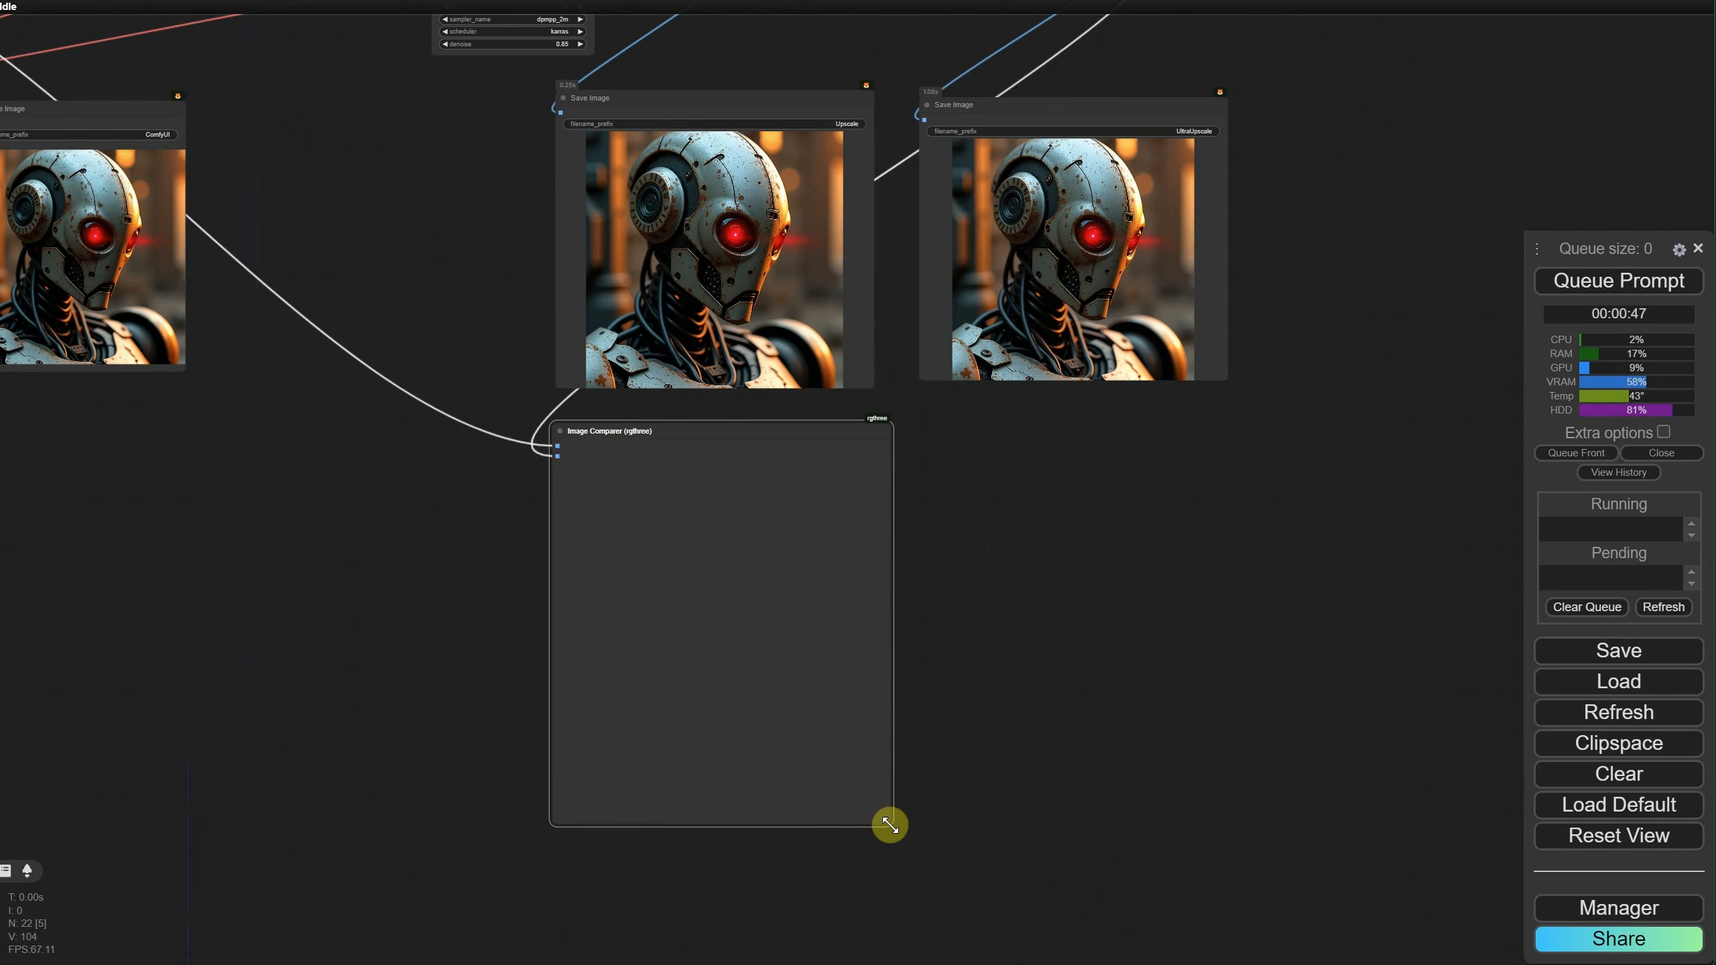
# Step: Duplicate the Image Comparer node and place the copy beside it, beneath the UltraUpscale Save Image node
pyautogui.hotkey('ctrl', 'c')
pyautogui.hotkey('ctrl', 'v')
pyautogui.moveTo(1471, 581); pyautogui.dragTo(1118, 431)
pyautogui.scroll(-6, 1310, 392)
pyautogui.moveTo(1385, 218); pyautogui.dragTo(1317, 324)
pyautogui.scroll(4, 1220, 359)
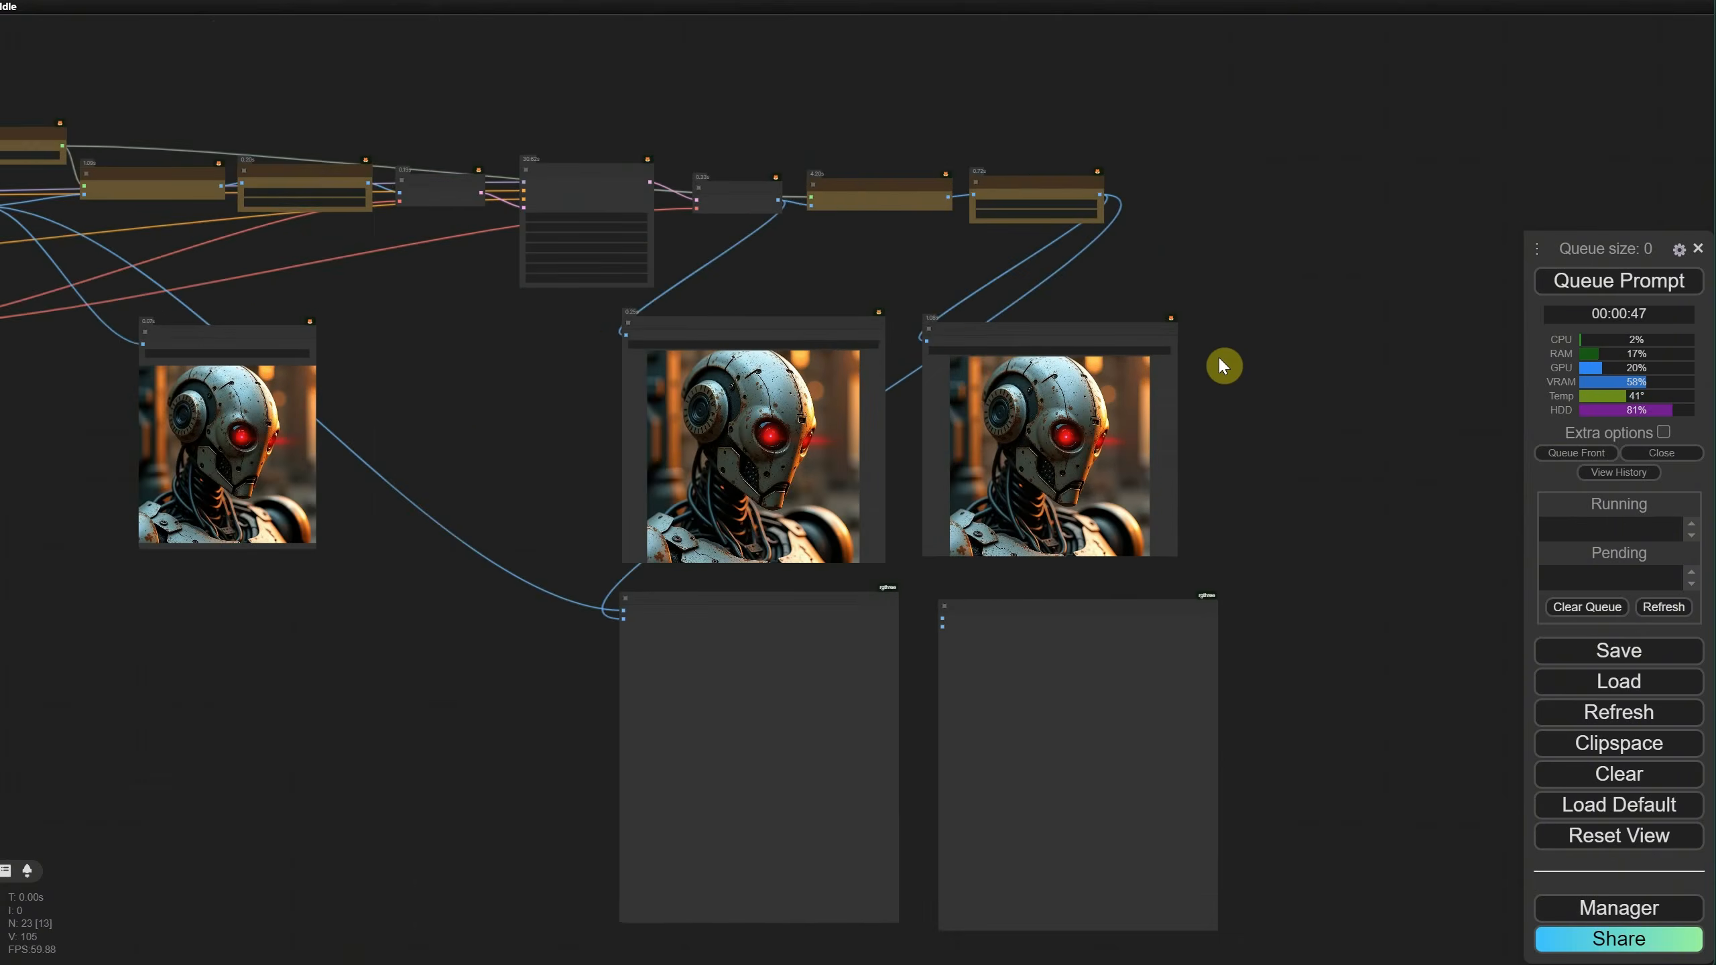
# Step: Connect the second VAE Decode to the copied comparer's image_a and the final Upscale Image By to its image_b, and queue the prompt
pyautogui.scroll(3, 1222, 366)
pyautogui.moveTo(642, 182); pyautogui.dragTo(921, 594)
pyautogui.moveTo(902, 107); pyautogui.dragTo(926, 146)
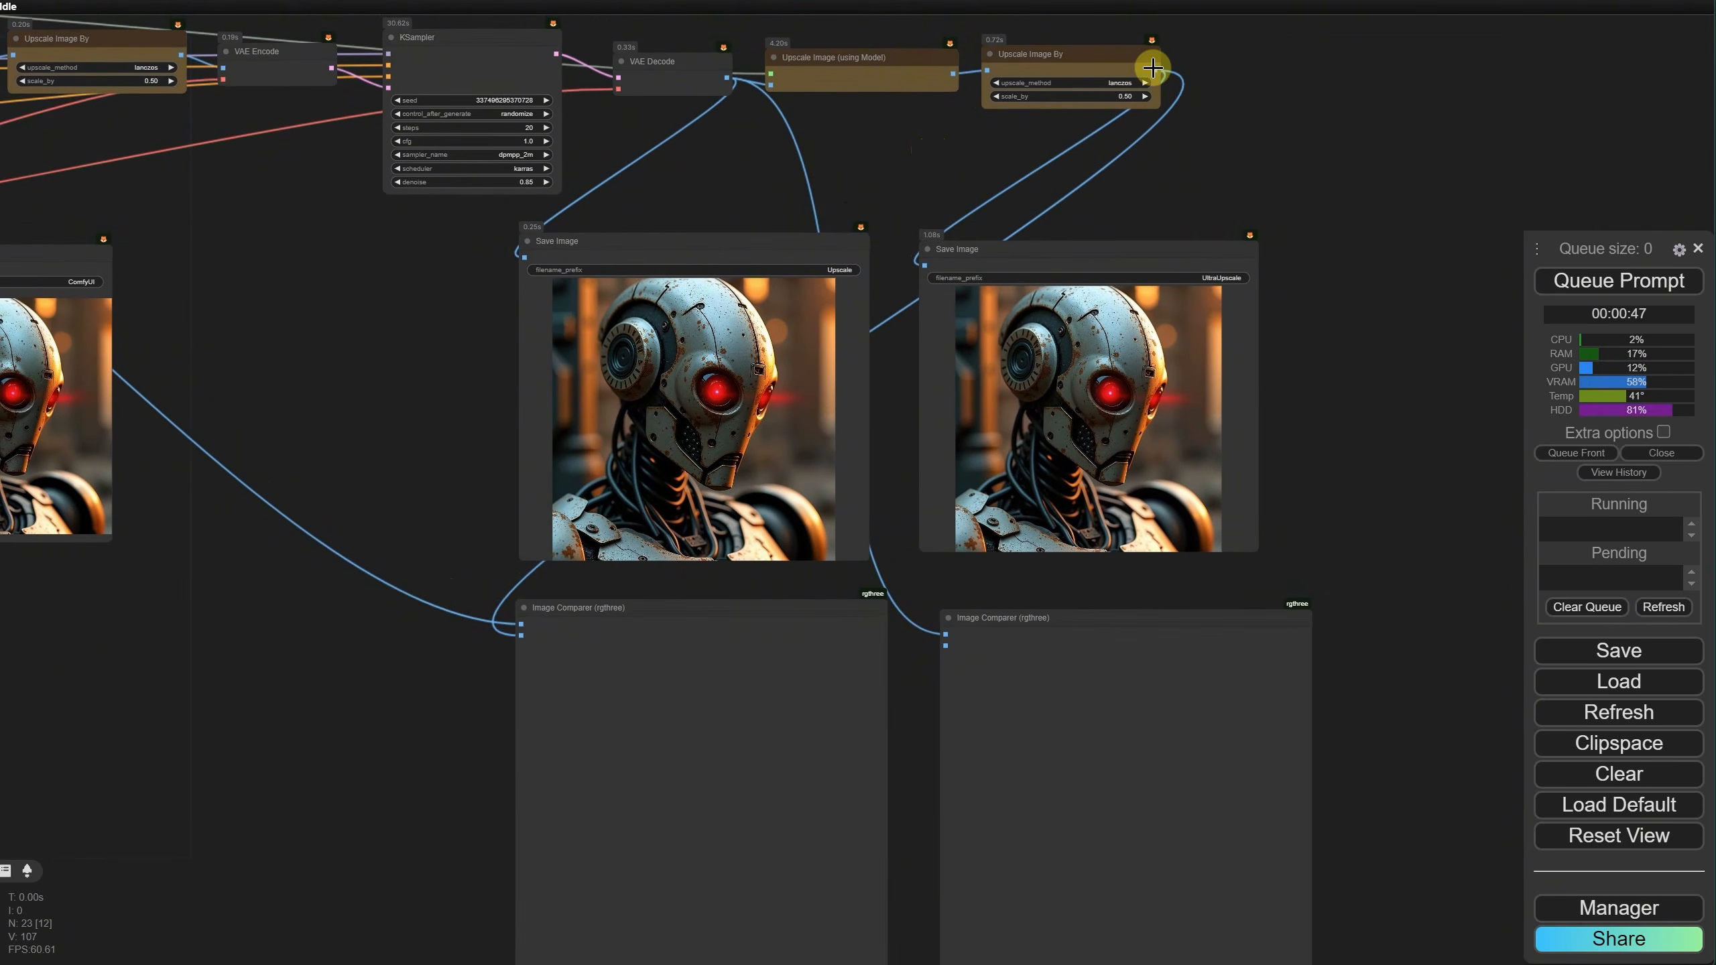
pyautogui.moveTo(1154, 69); pyautogui.dragTo(946, 645)
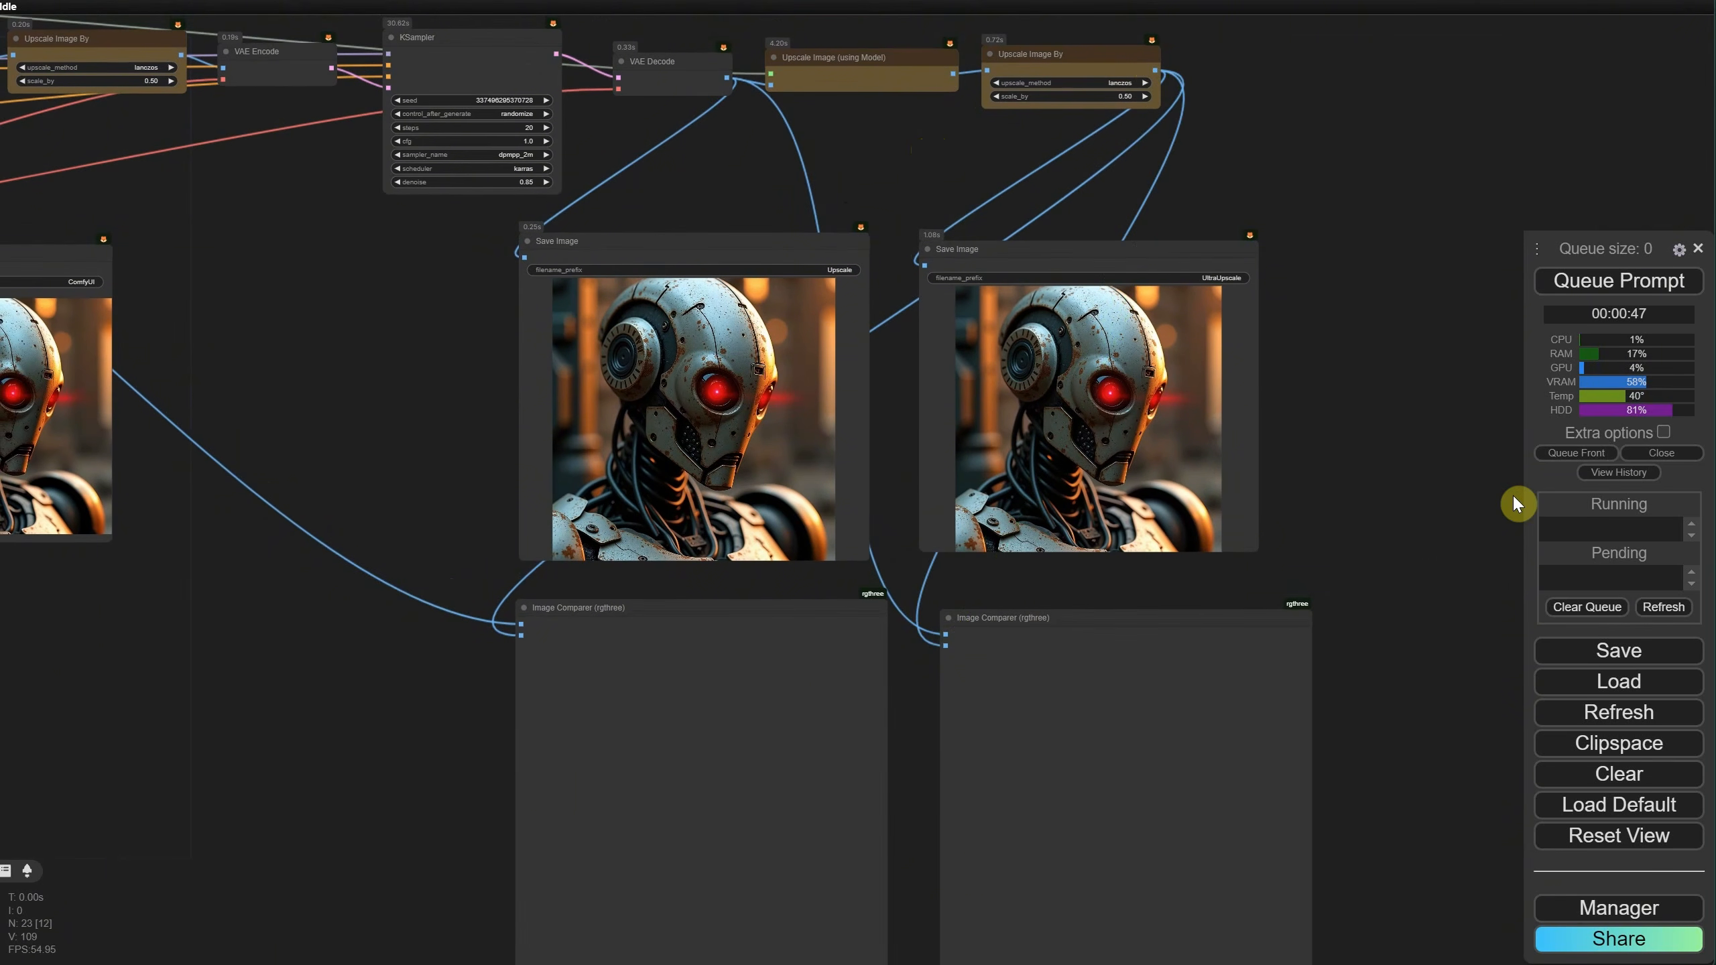
pyautogui.click(1617, 273)
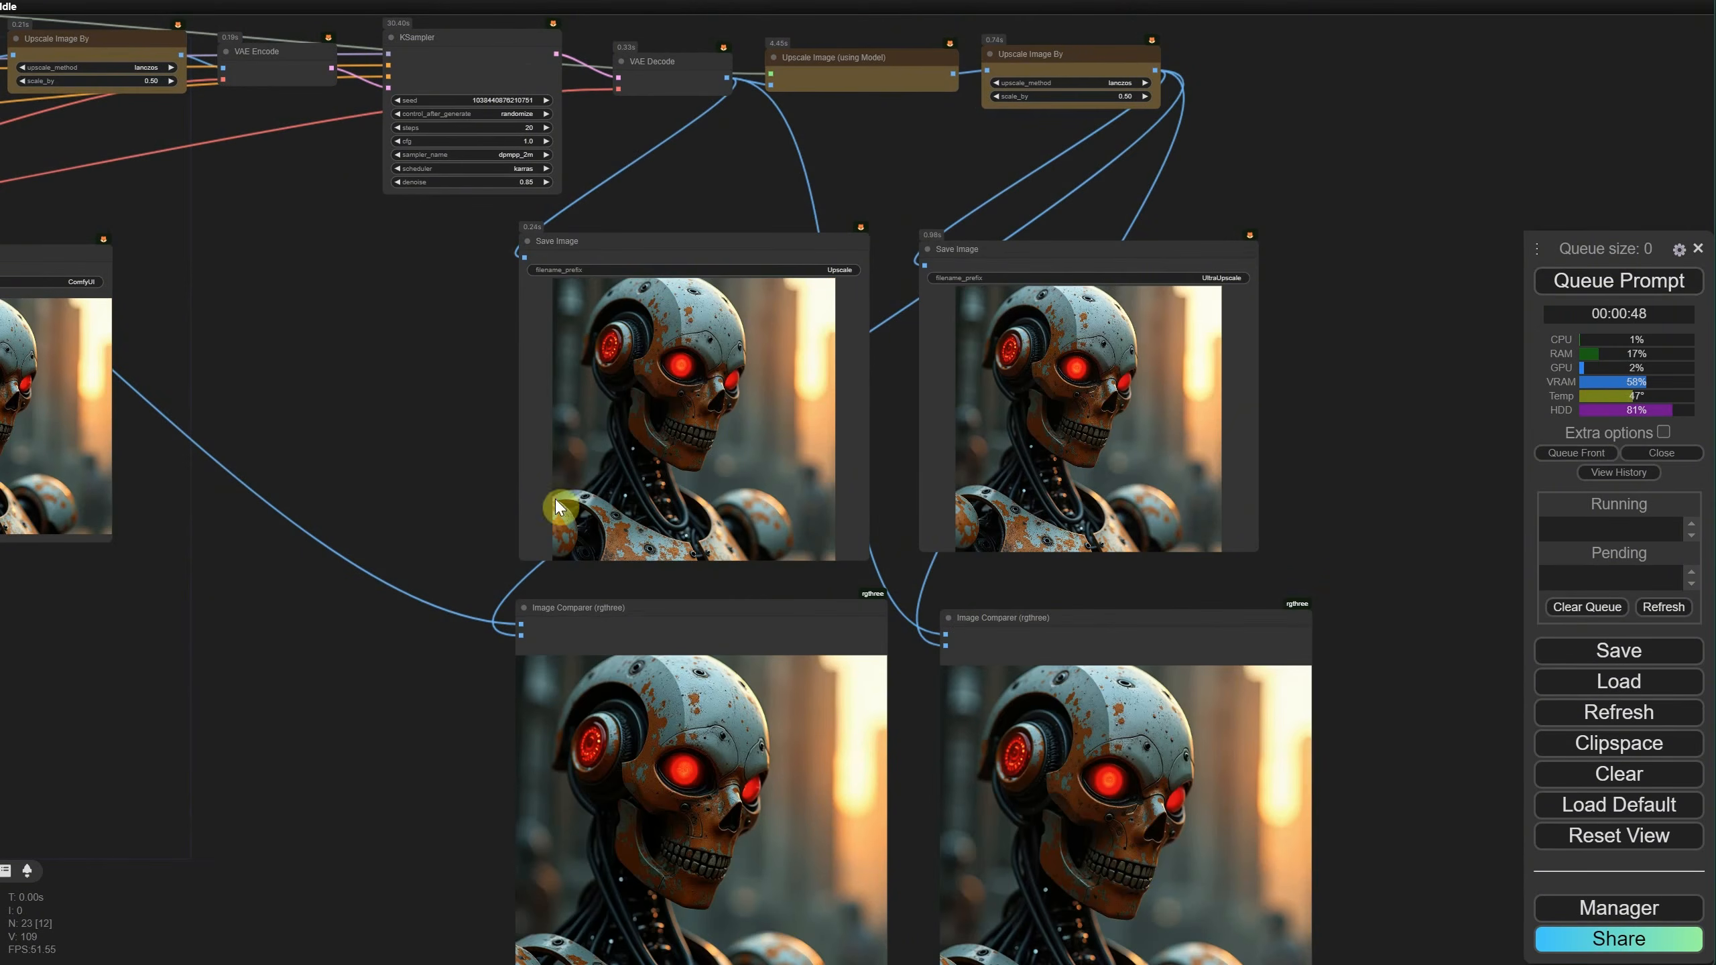
# Step: Examine the generated robot portrait in both Image Comparer nodes, comparing facial detail between the two images in each
pyautogui.scroll(10, 387, 647)
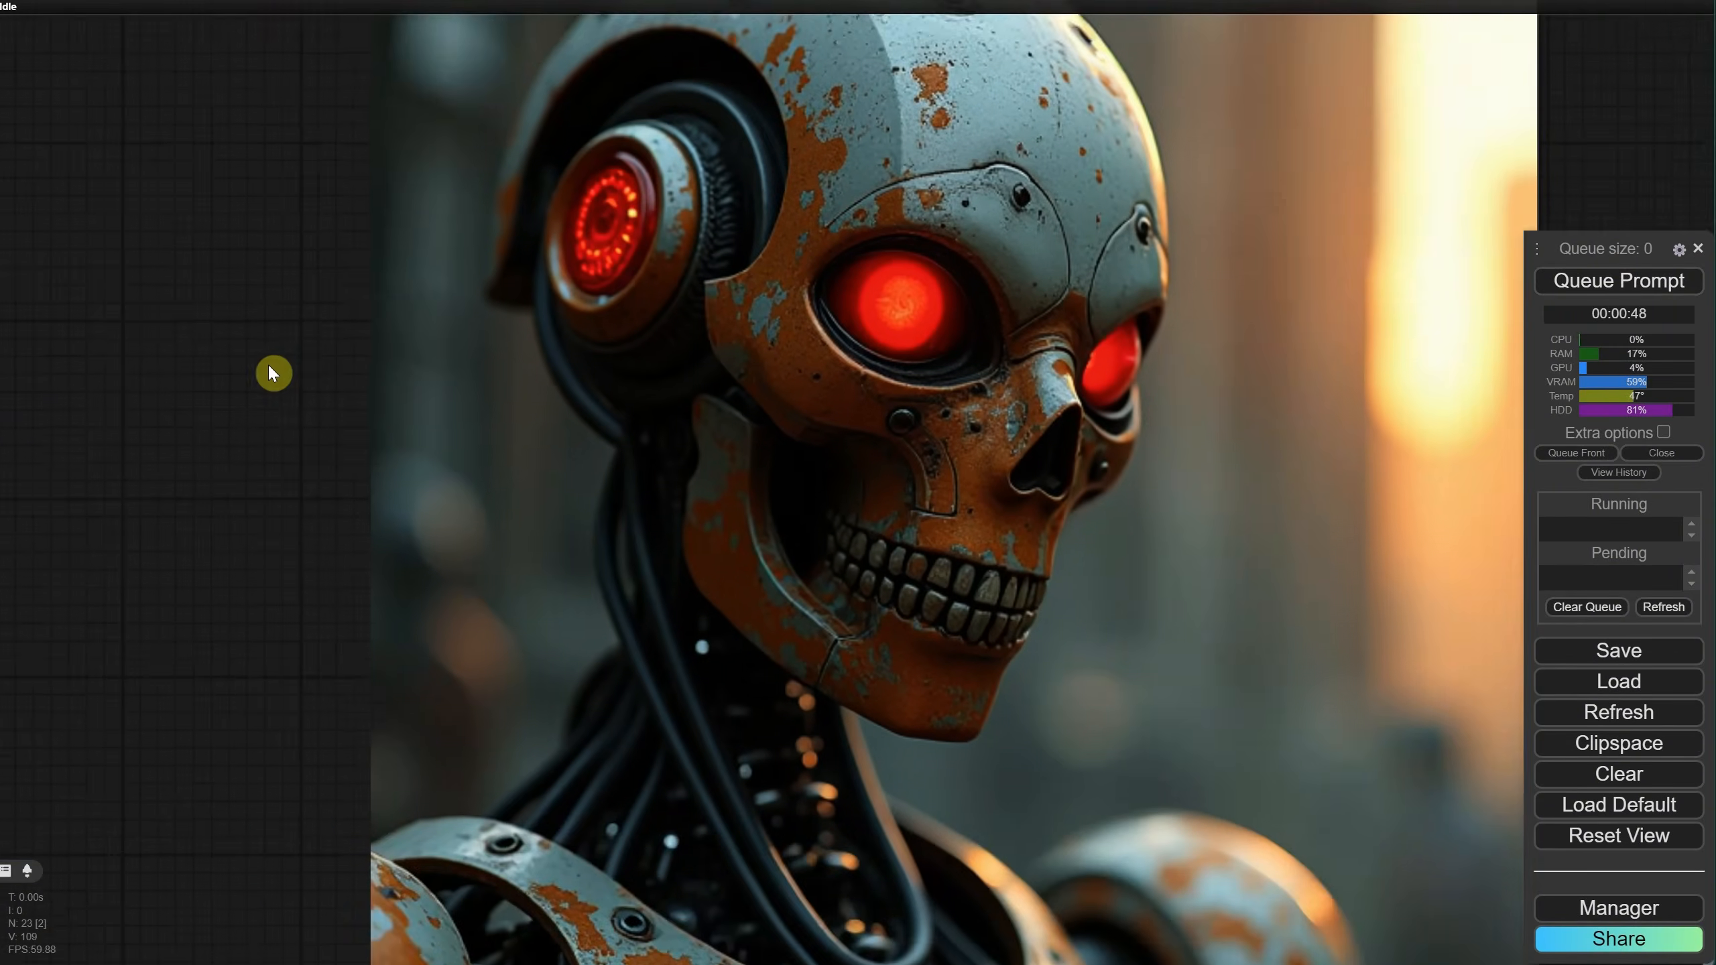
pyautogui.moveTo(272, 373); pyautogui.dragTo(142, 303)
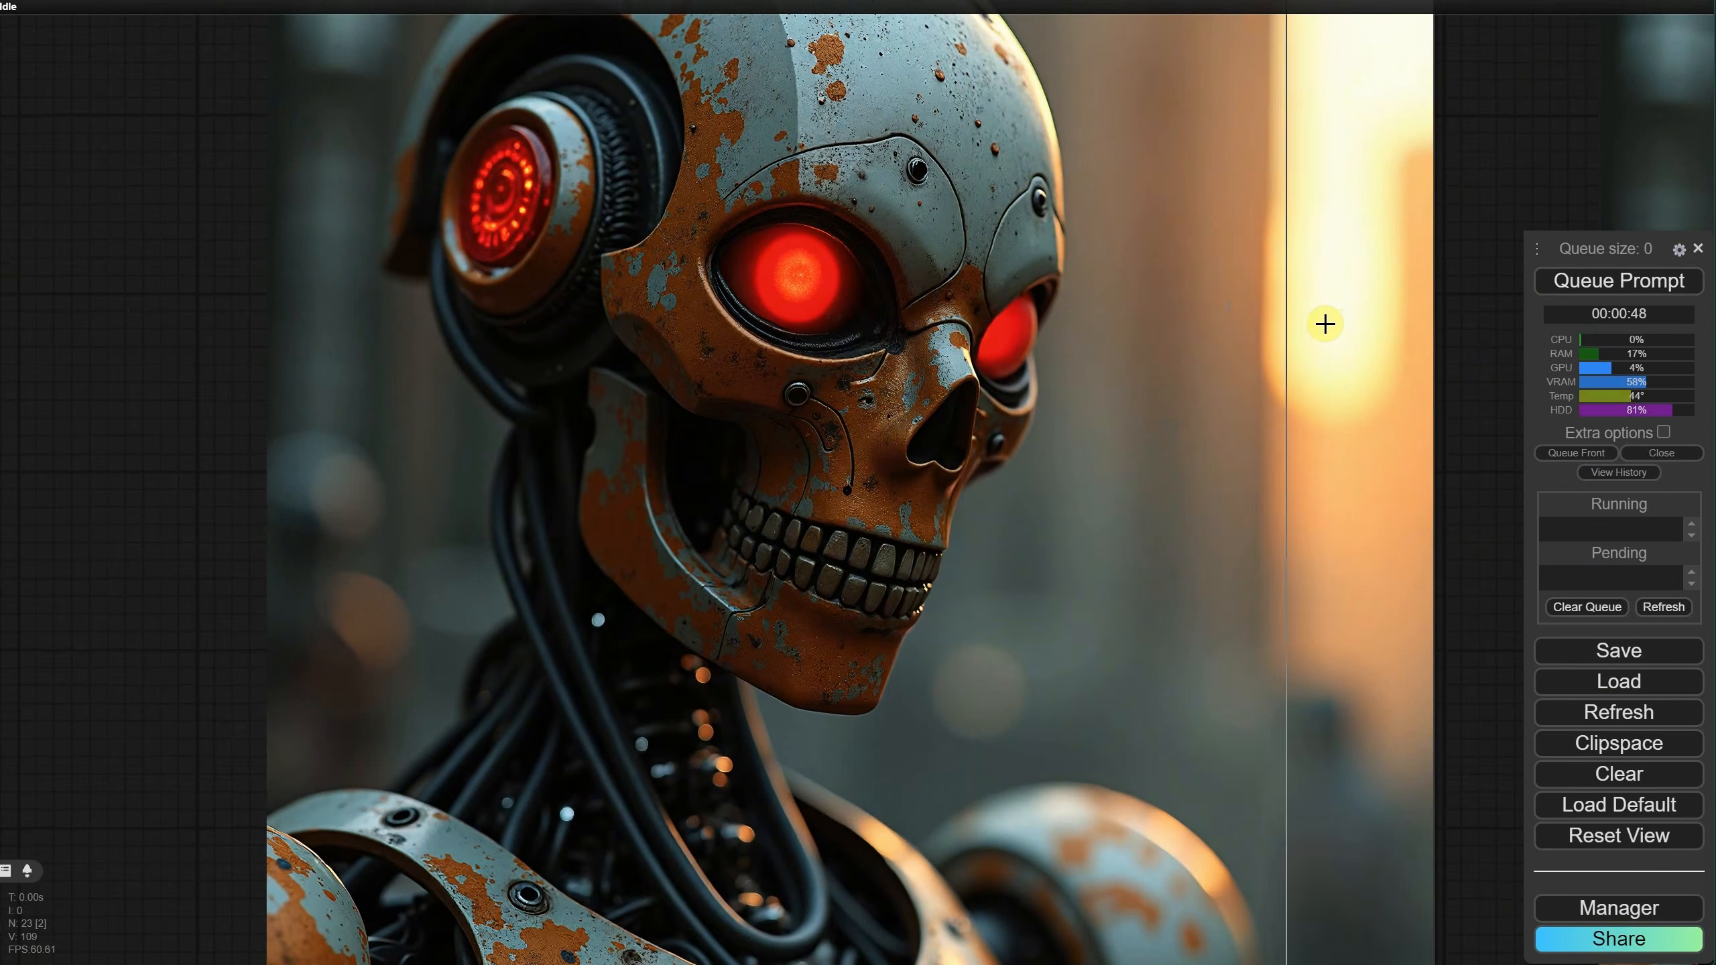
pyautogui.scroll(3, 1325, 324)
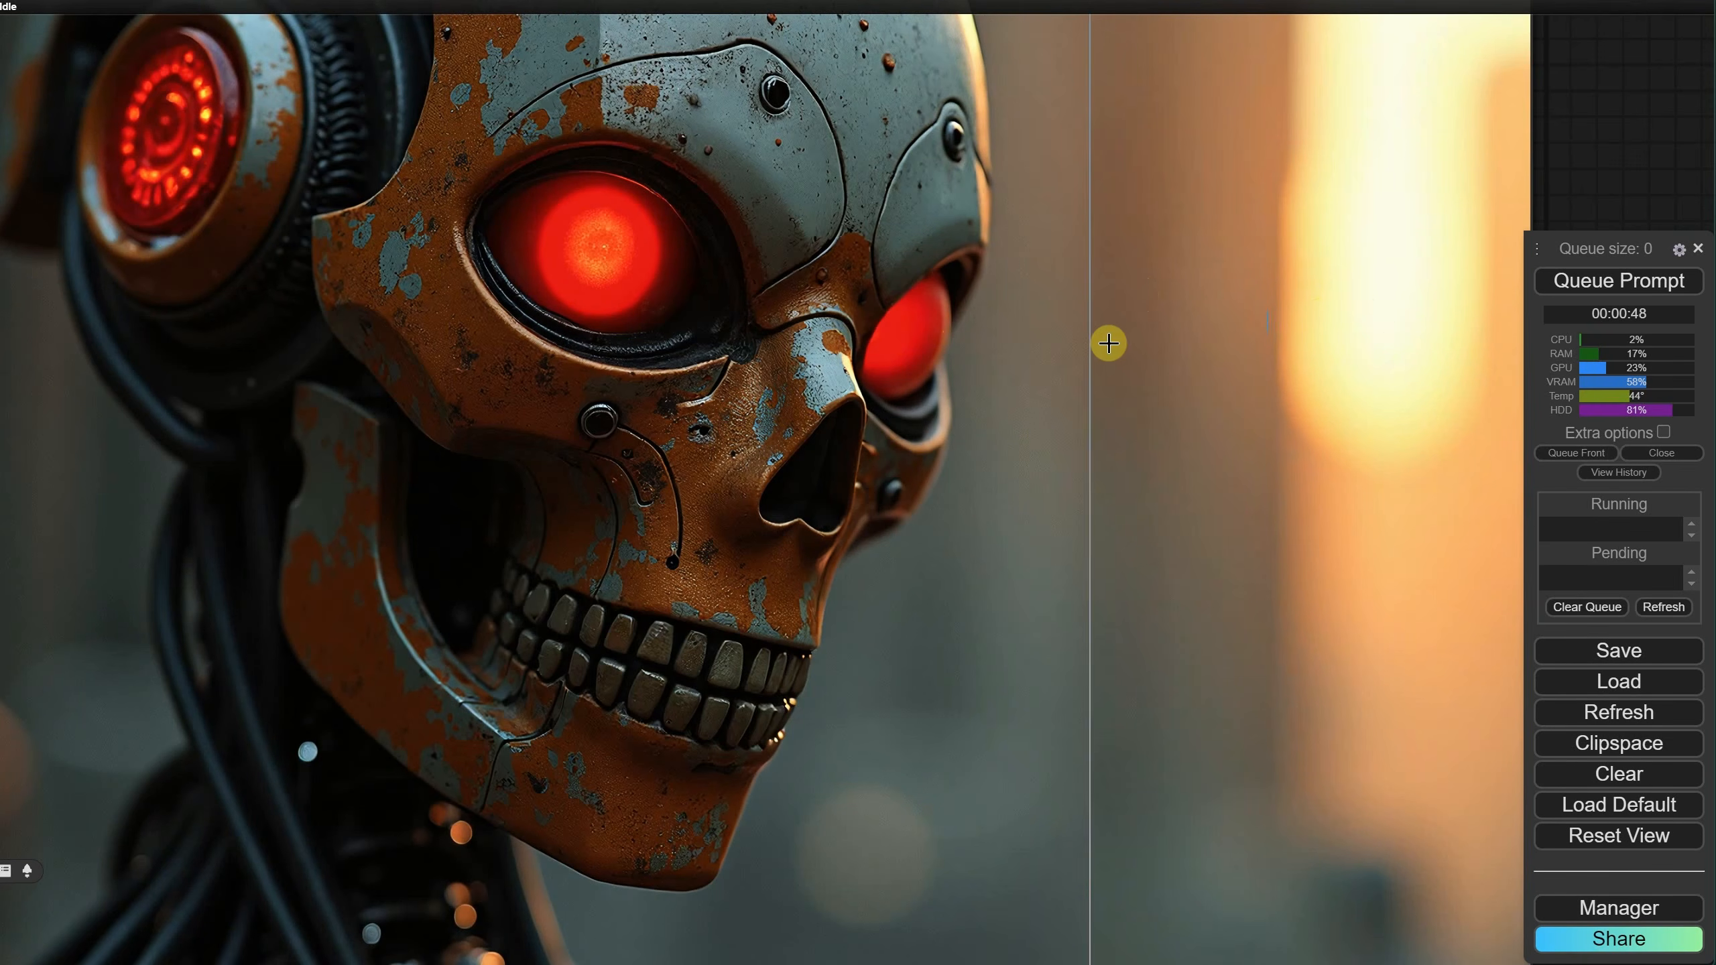
pyautogui.scroll(-5, 1108, 343)
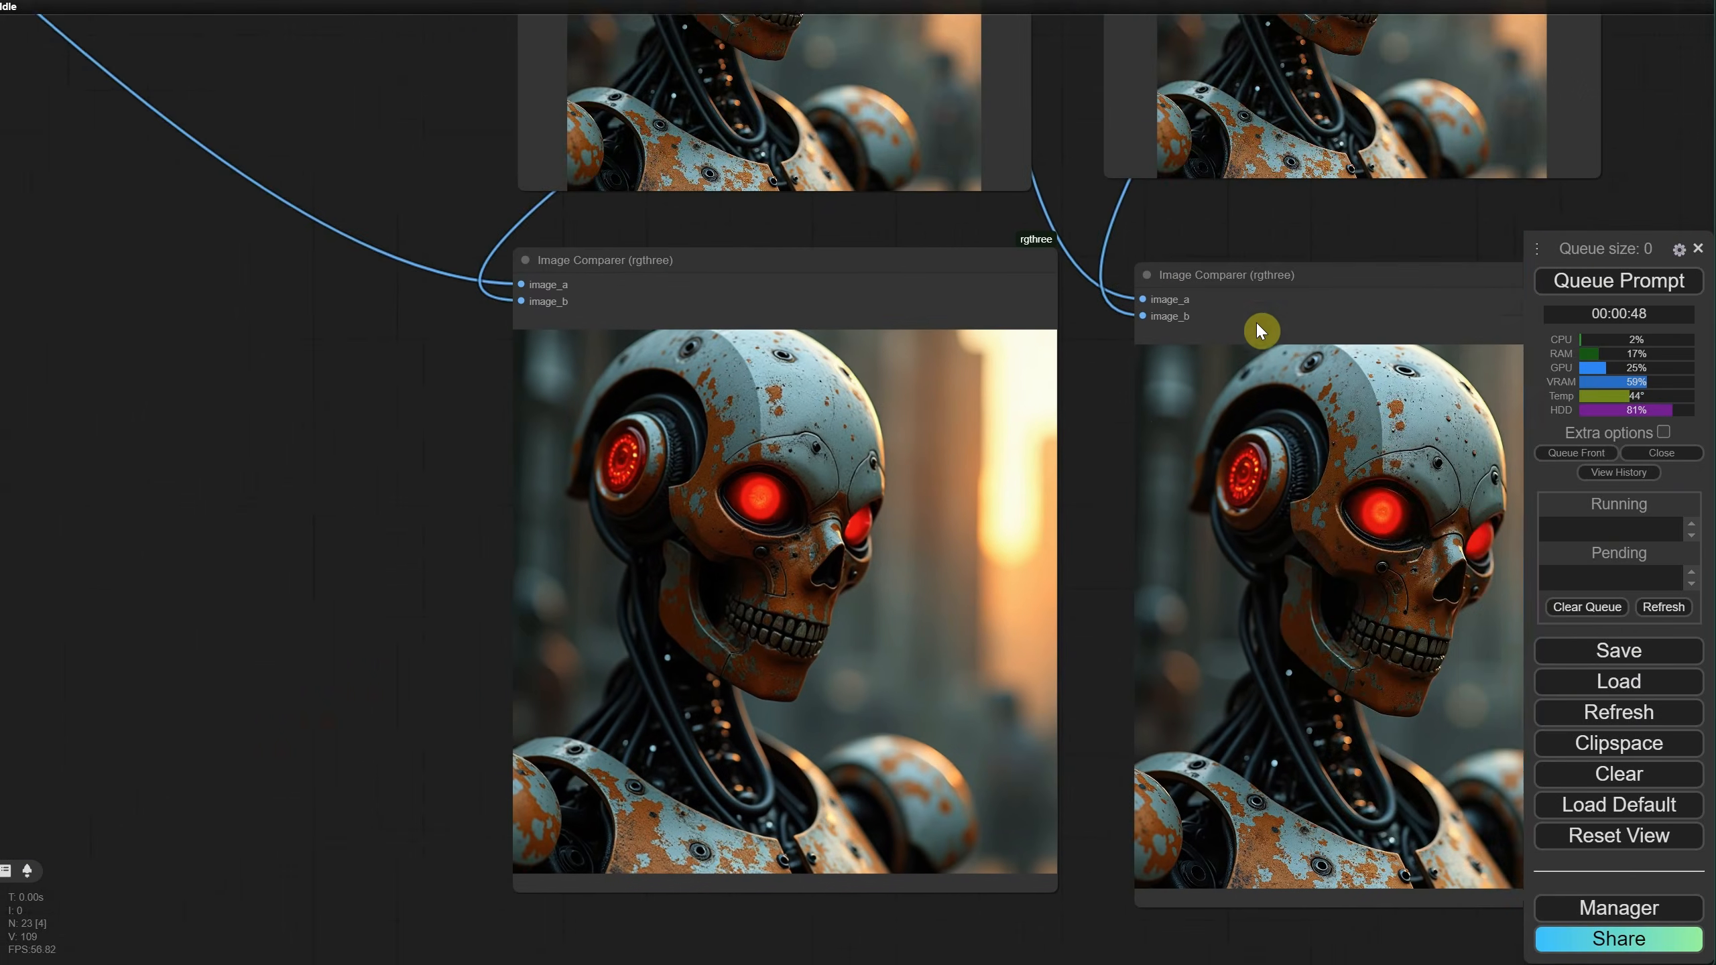
pyautogui.scroll(6, 599, 330)
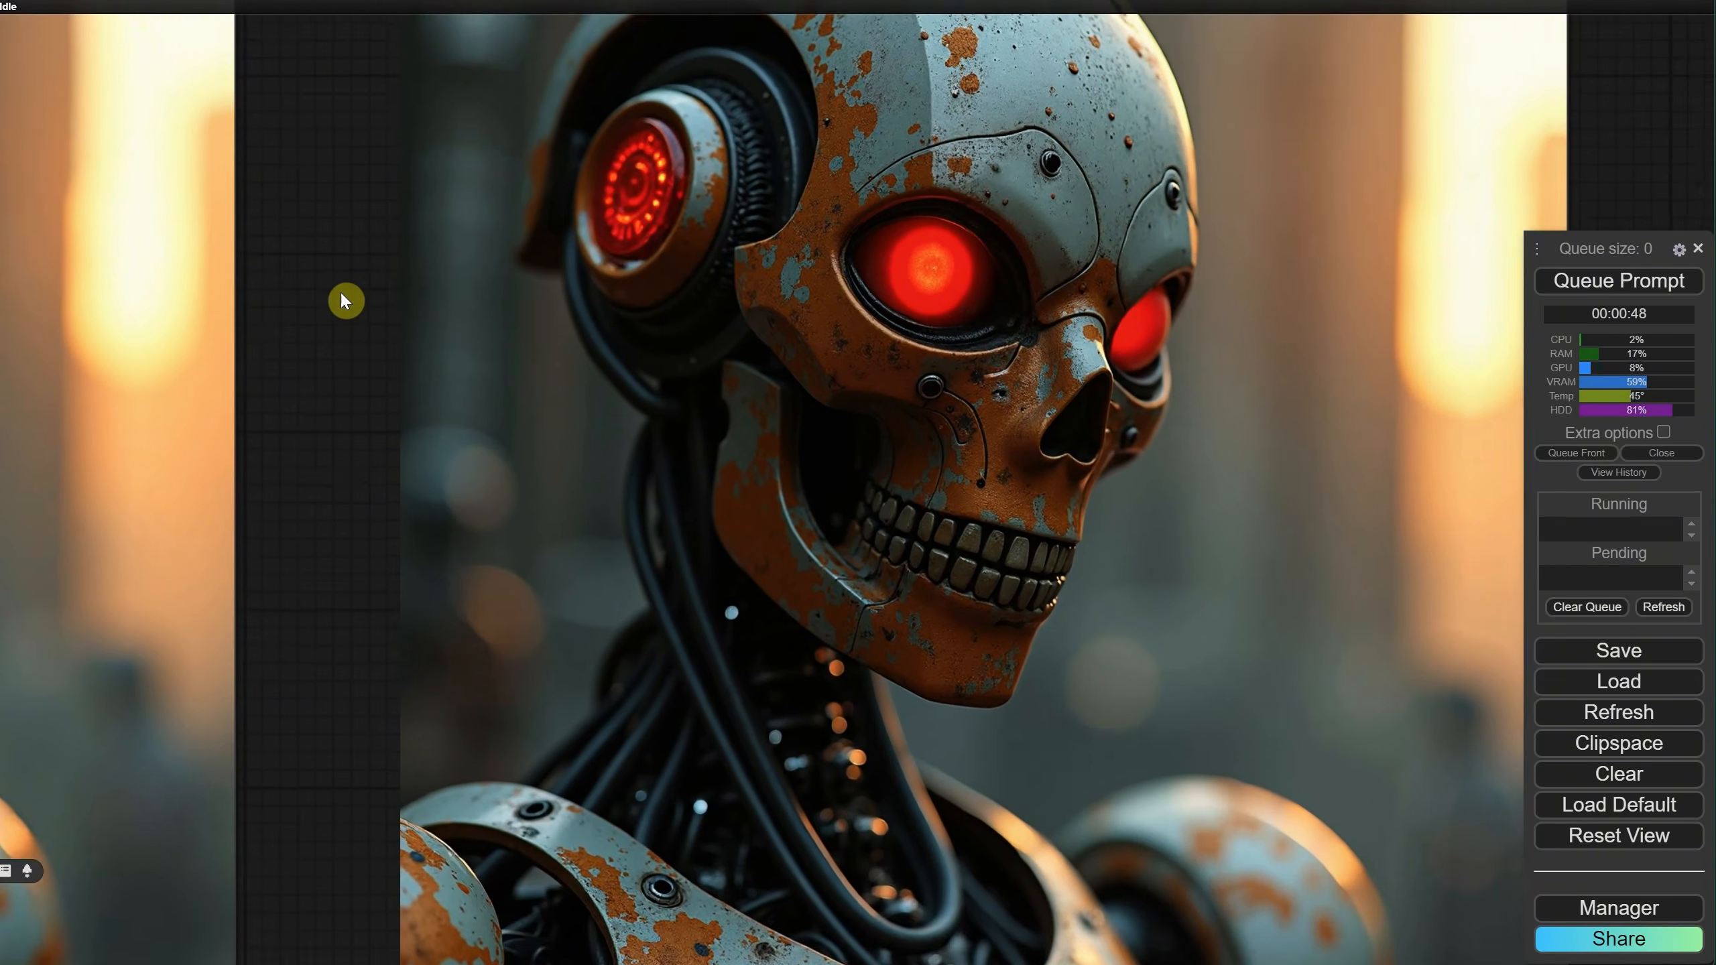
pyautogui.scroll(5, 1081, 392)
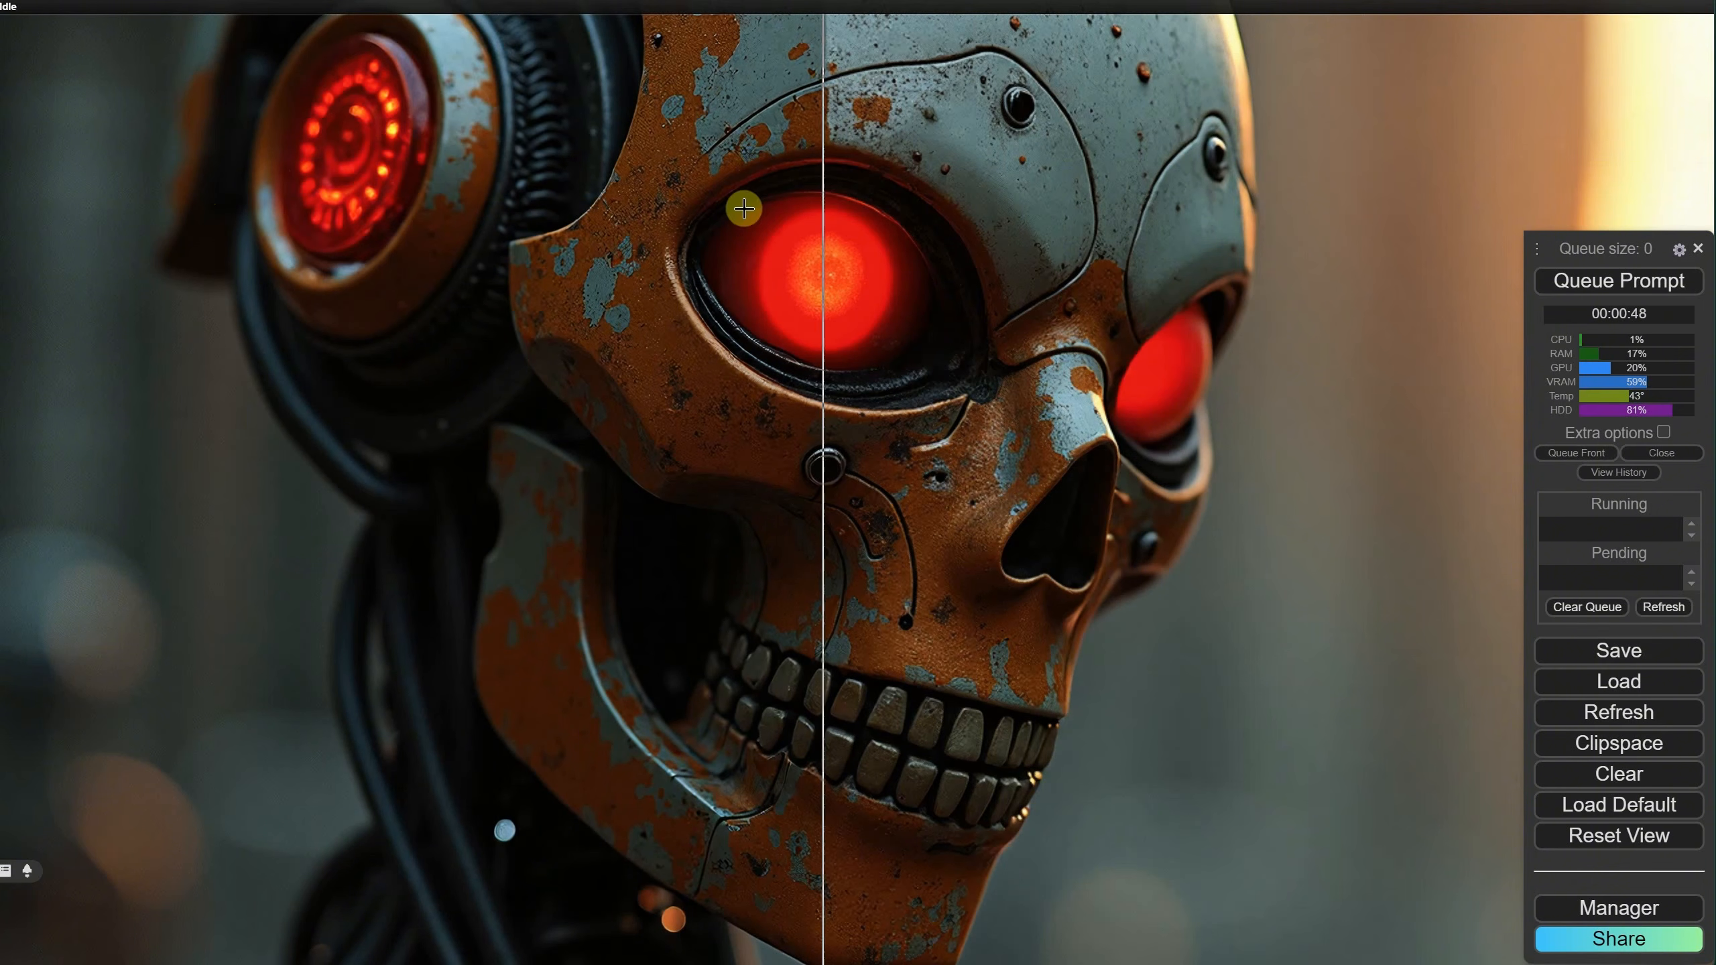
pyautogui.scroll(-5, 1138, 289)
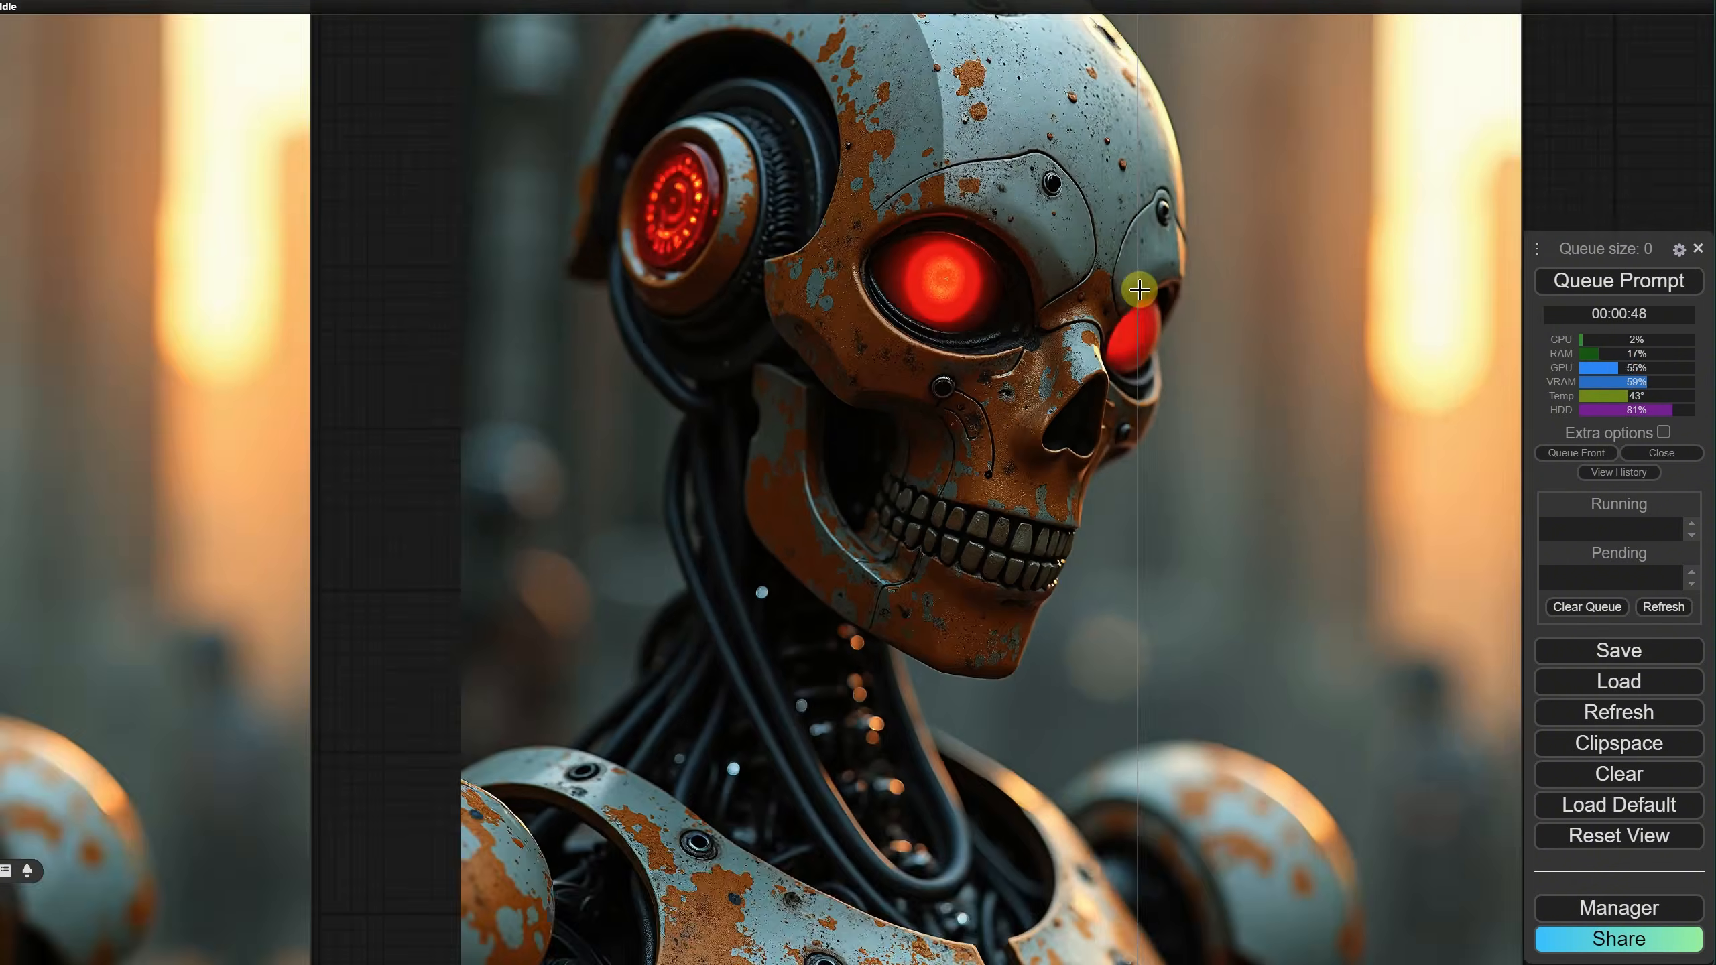
pyautogui.scroll(-6, 1138, 289)
pyautogui.scroll(3, 1191, 537)
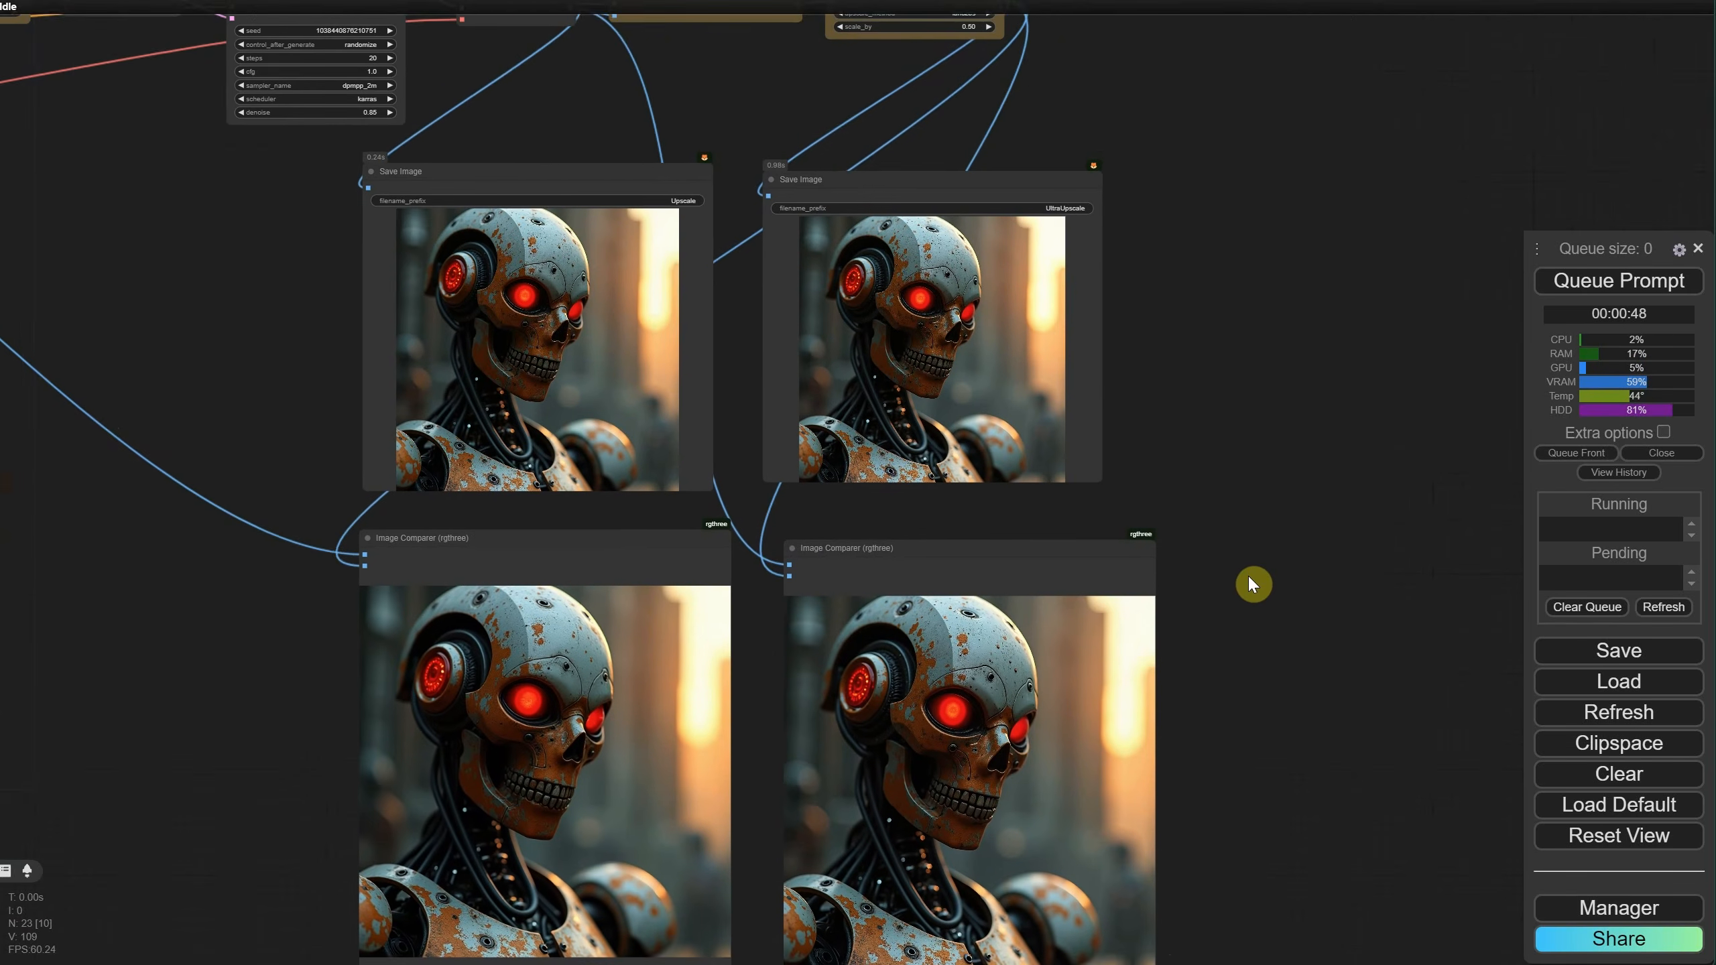
pyautogui.moveTo(1250, 580); pyautogui.dragTo(1247, 587)
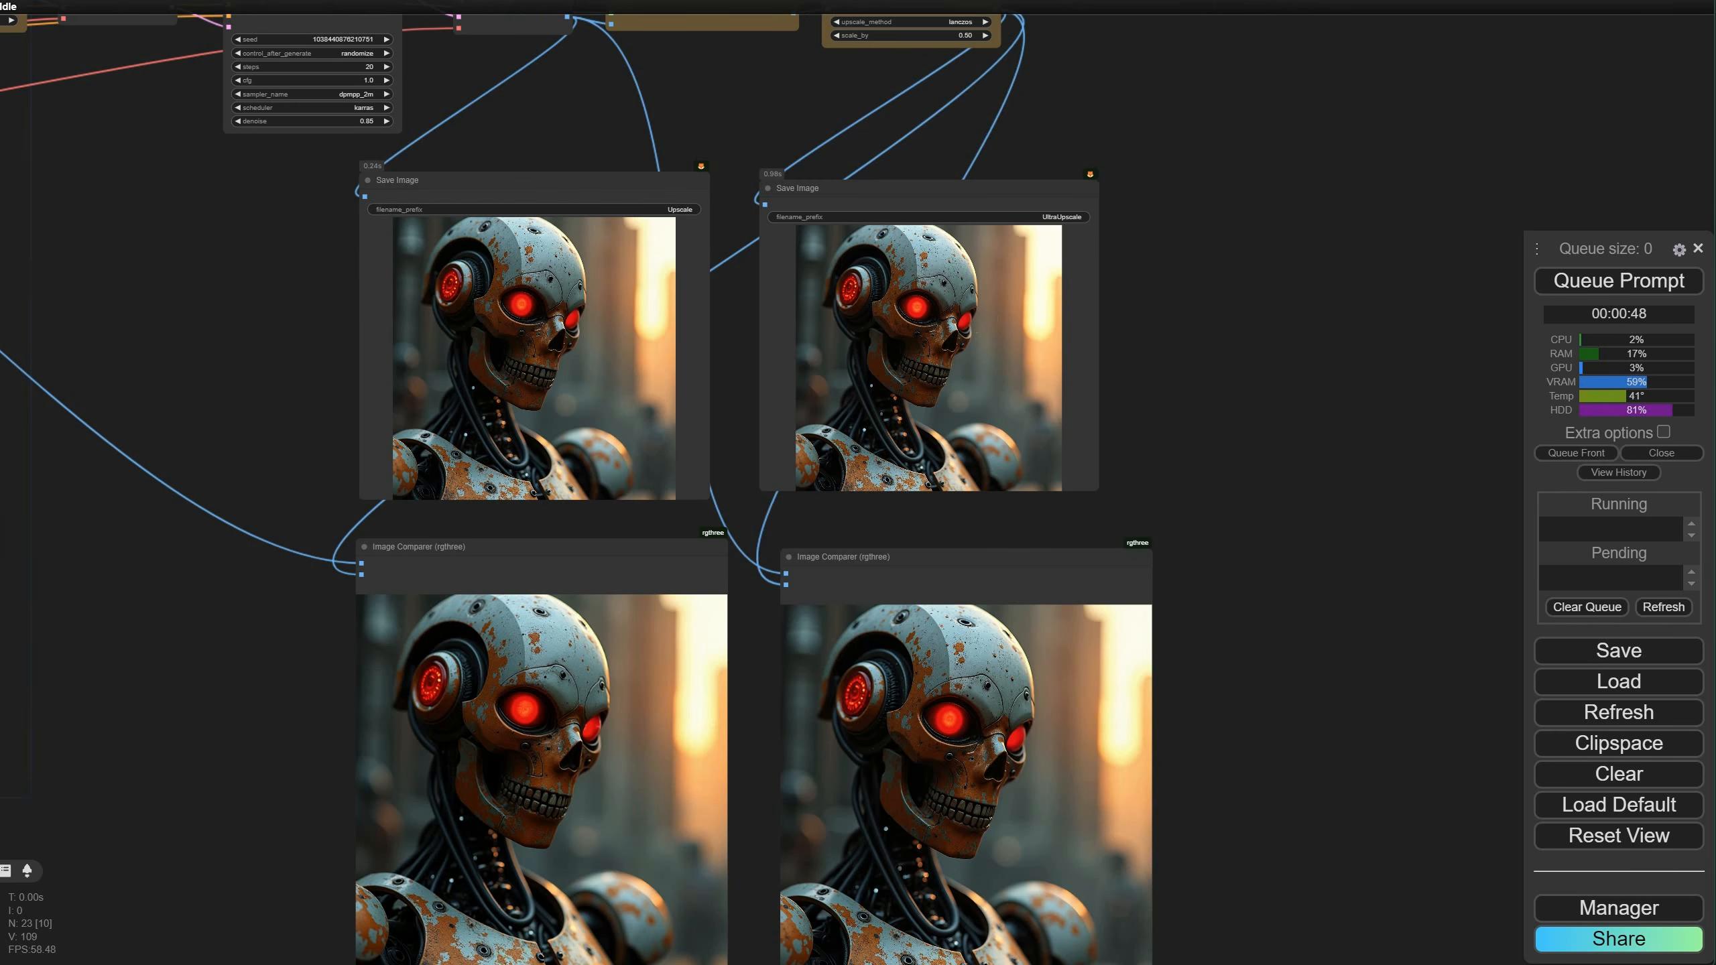
# Step: Load the workflow file Ep12 Flux Dev Q8 GGUF TXT2IMG with Upscaler.json
pyautogui.click(1591, 685)
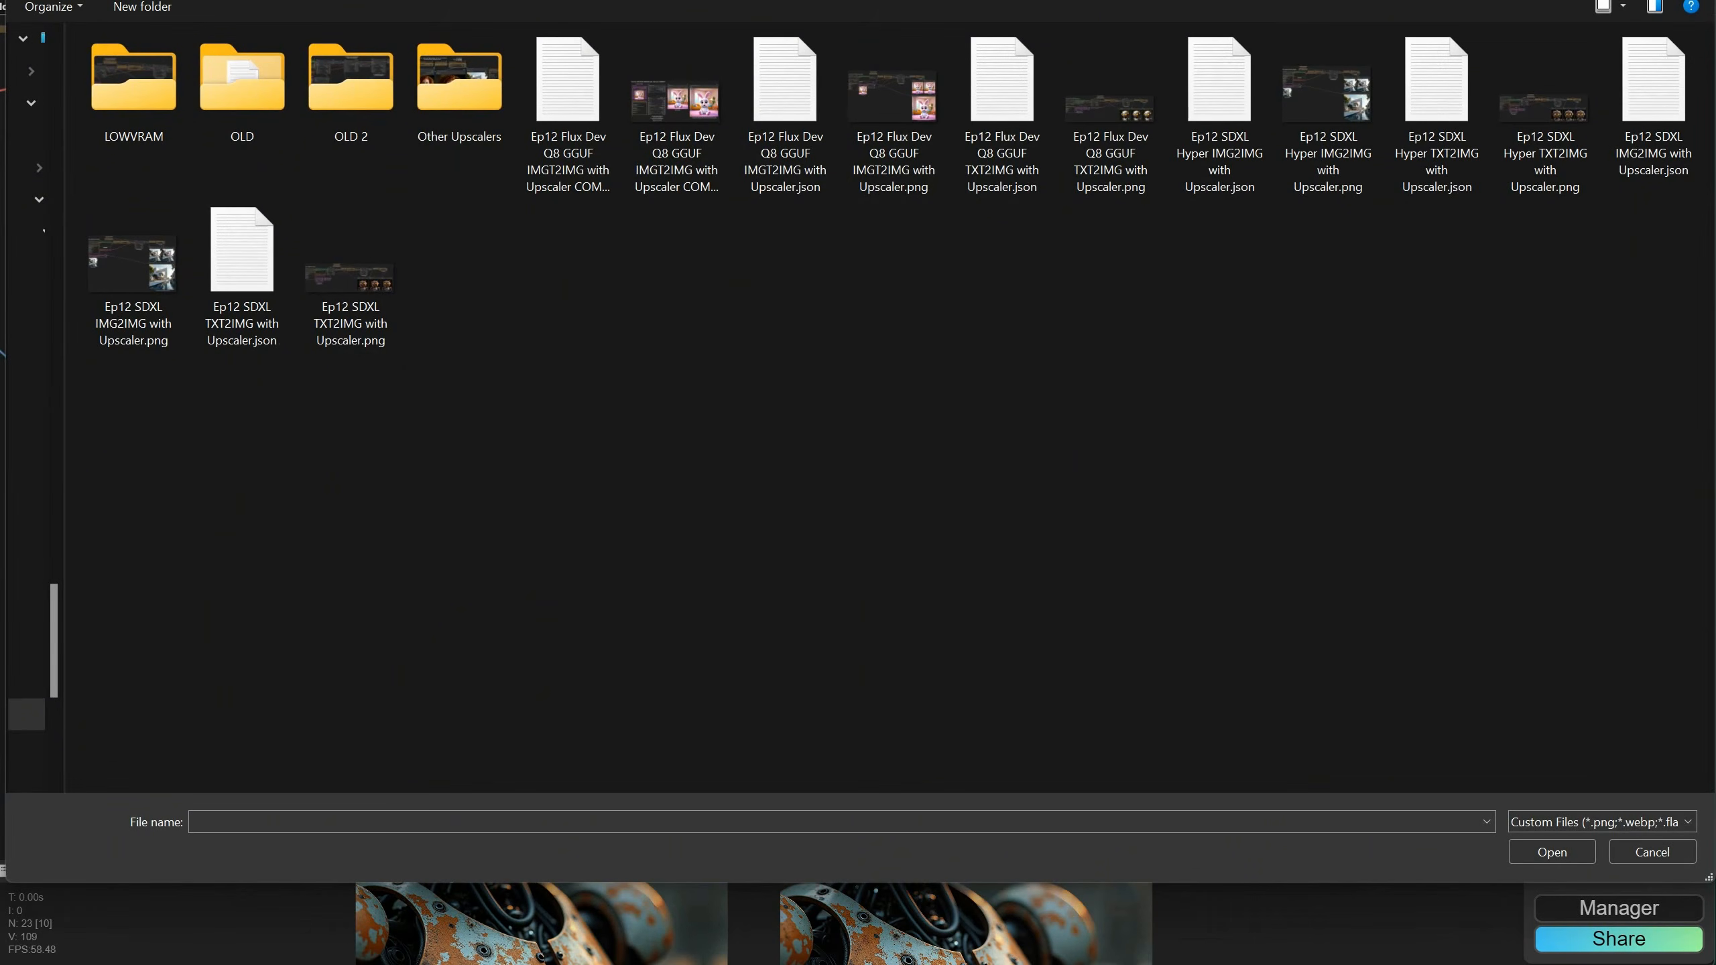
pyautogui.click(1013, 148)
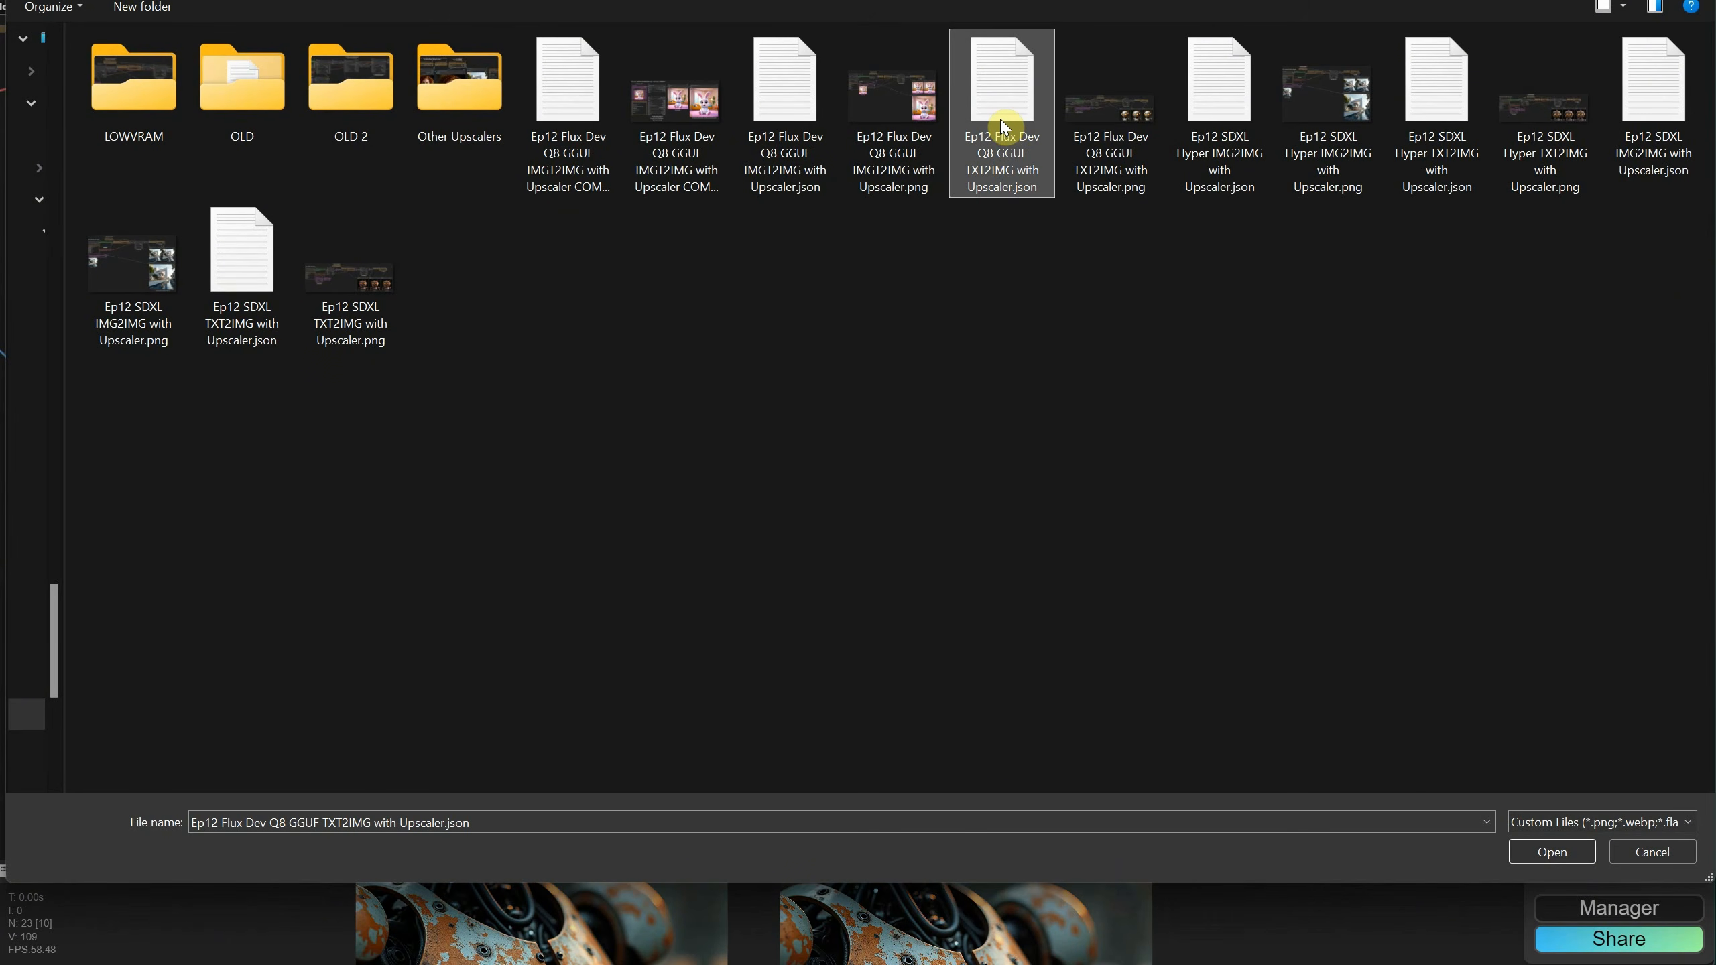
pyautogui.doubleClick(1002, 126)
pyautogui.scroll(-5, 1108, 284)
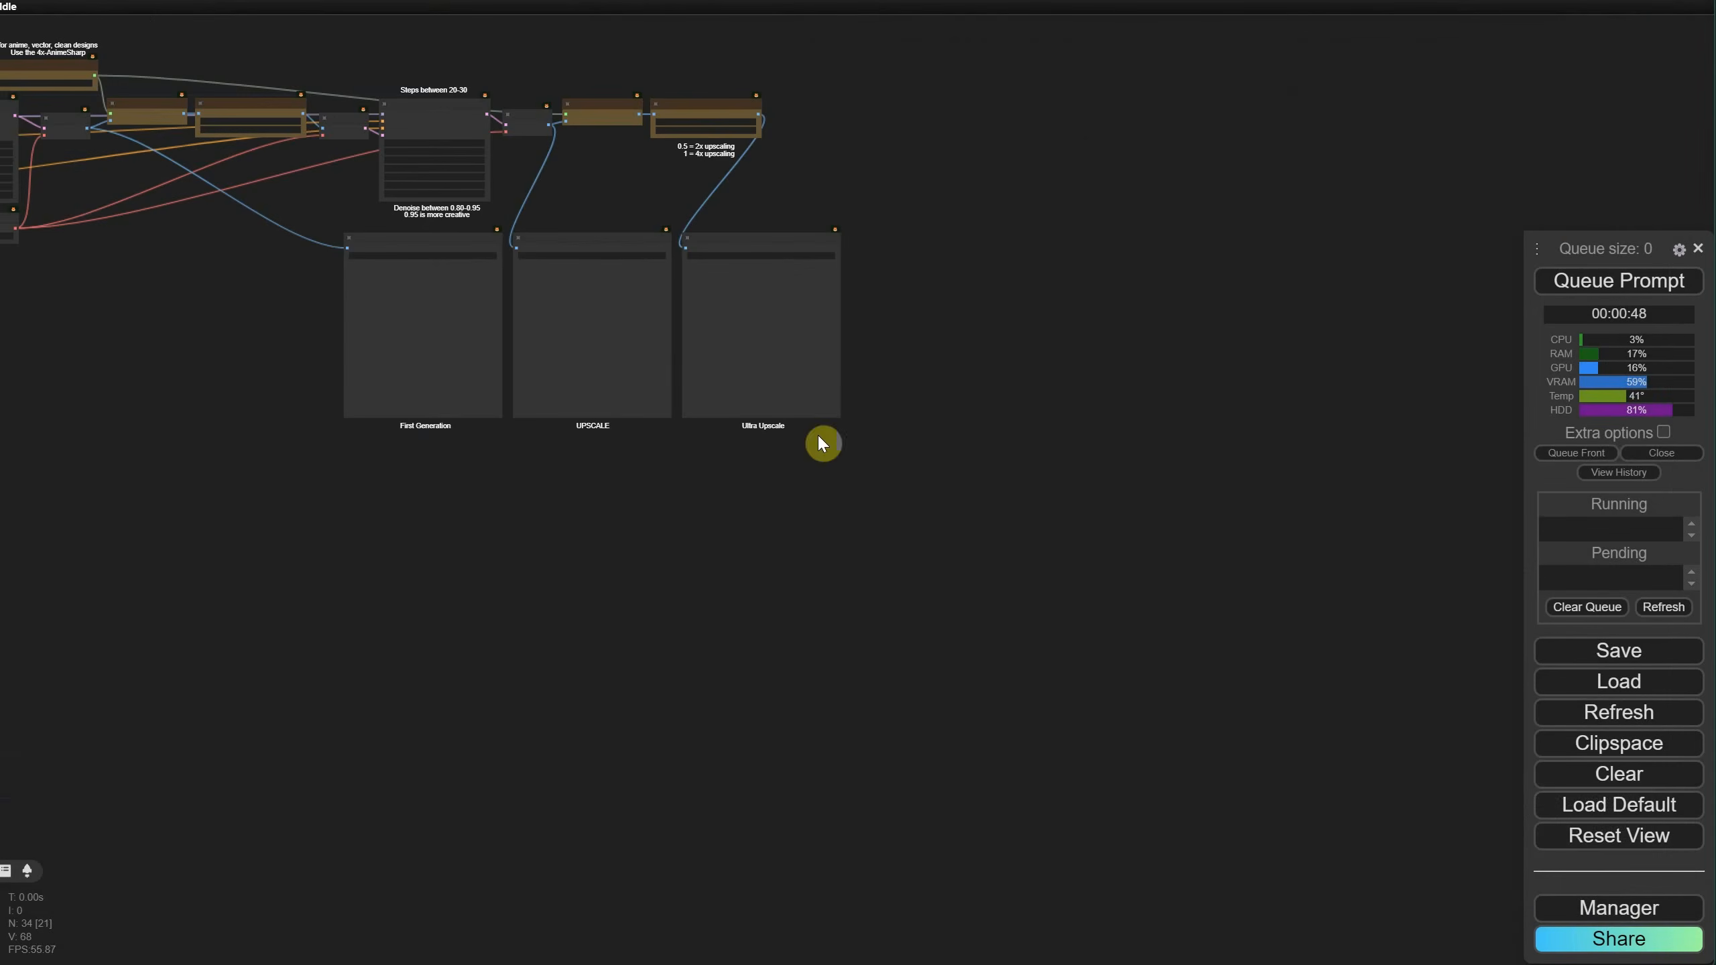
# Step: Review the loaded workflow's ReadME note and the megapixel and aspect_ratio options in the Flux Resolution Calculator
pyautogui.moveTo(517, 567); pyautogui.dragTo(1054, 586)
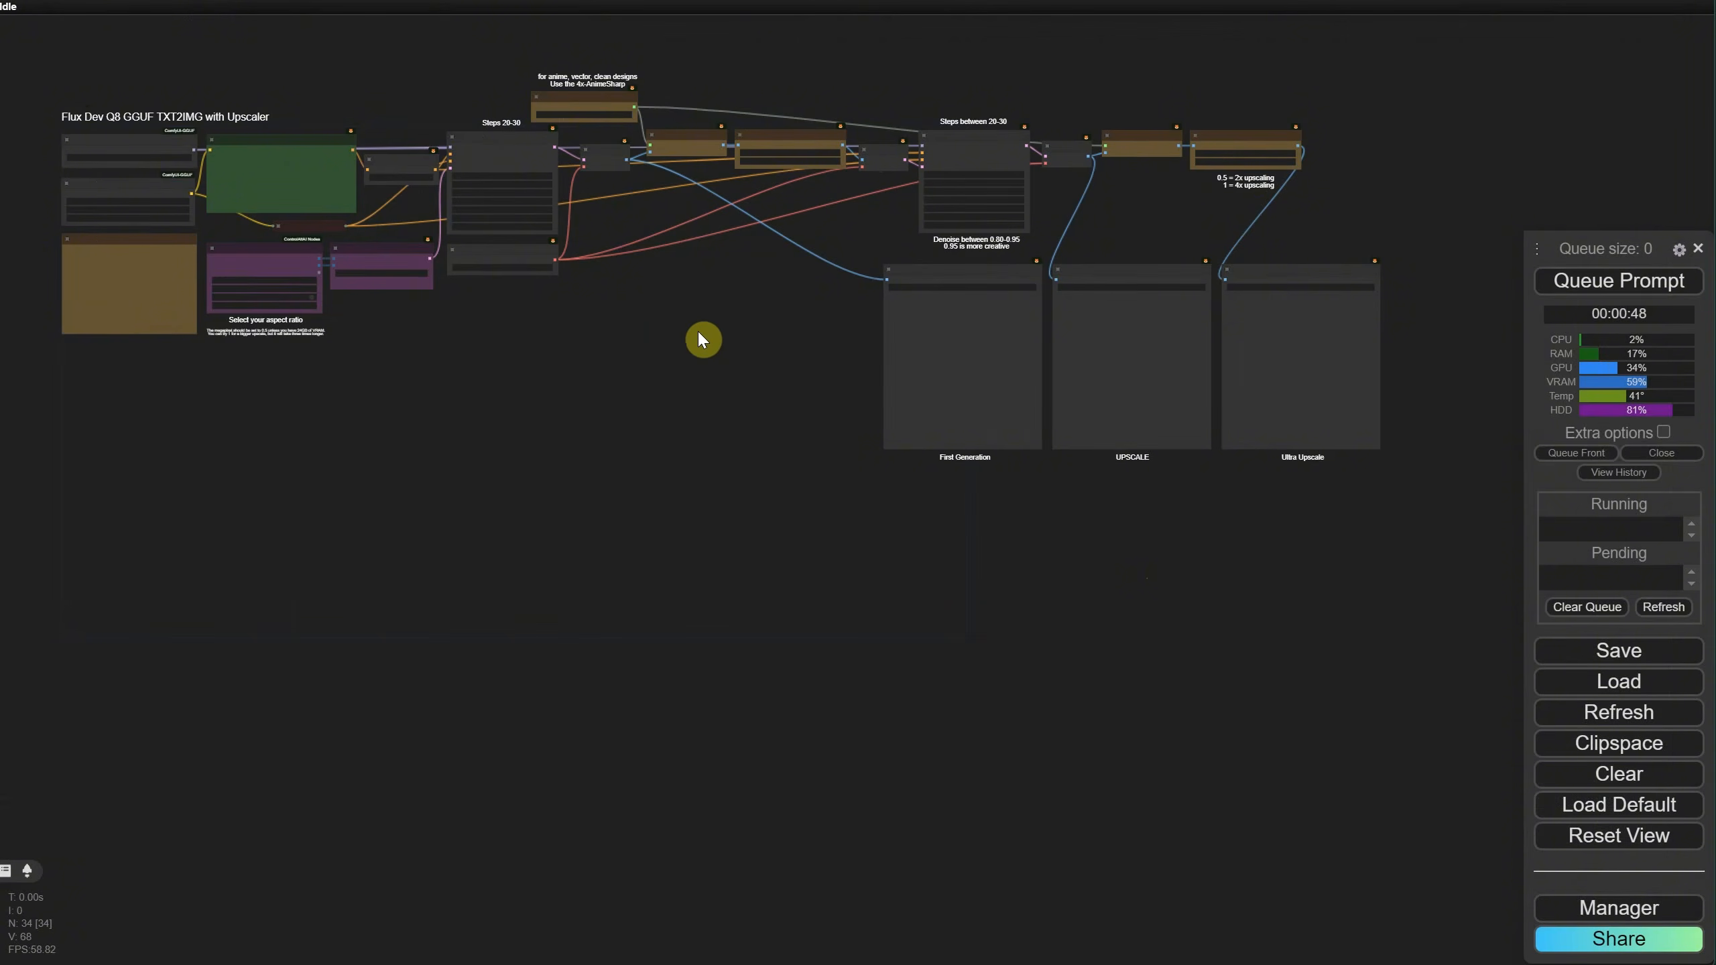
pyautogui.scroll(5, 674, 365)
pyautogui.moveTo(586, 341); pyautogui.dragTo(1106, 488)
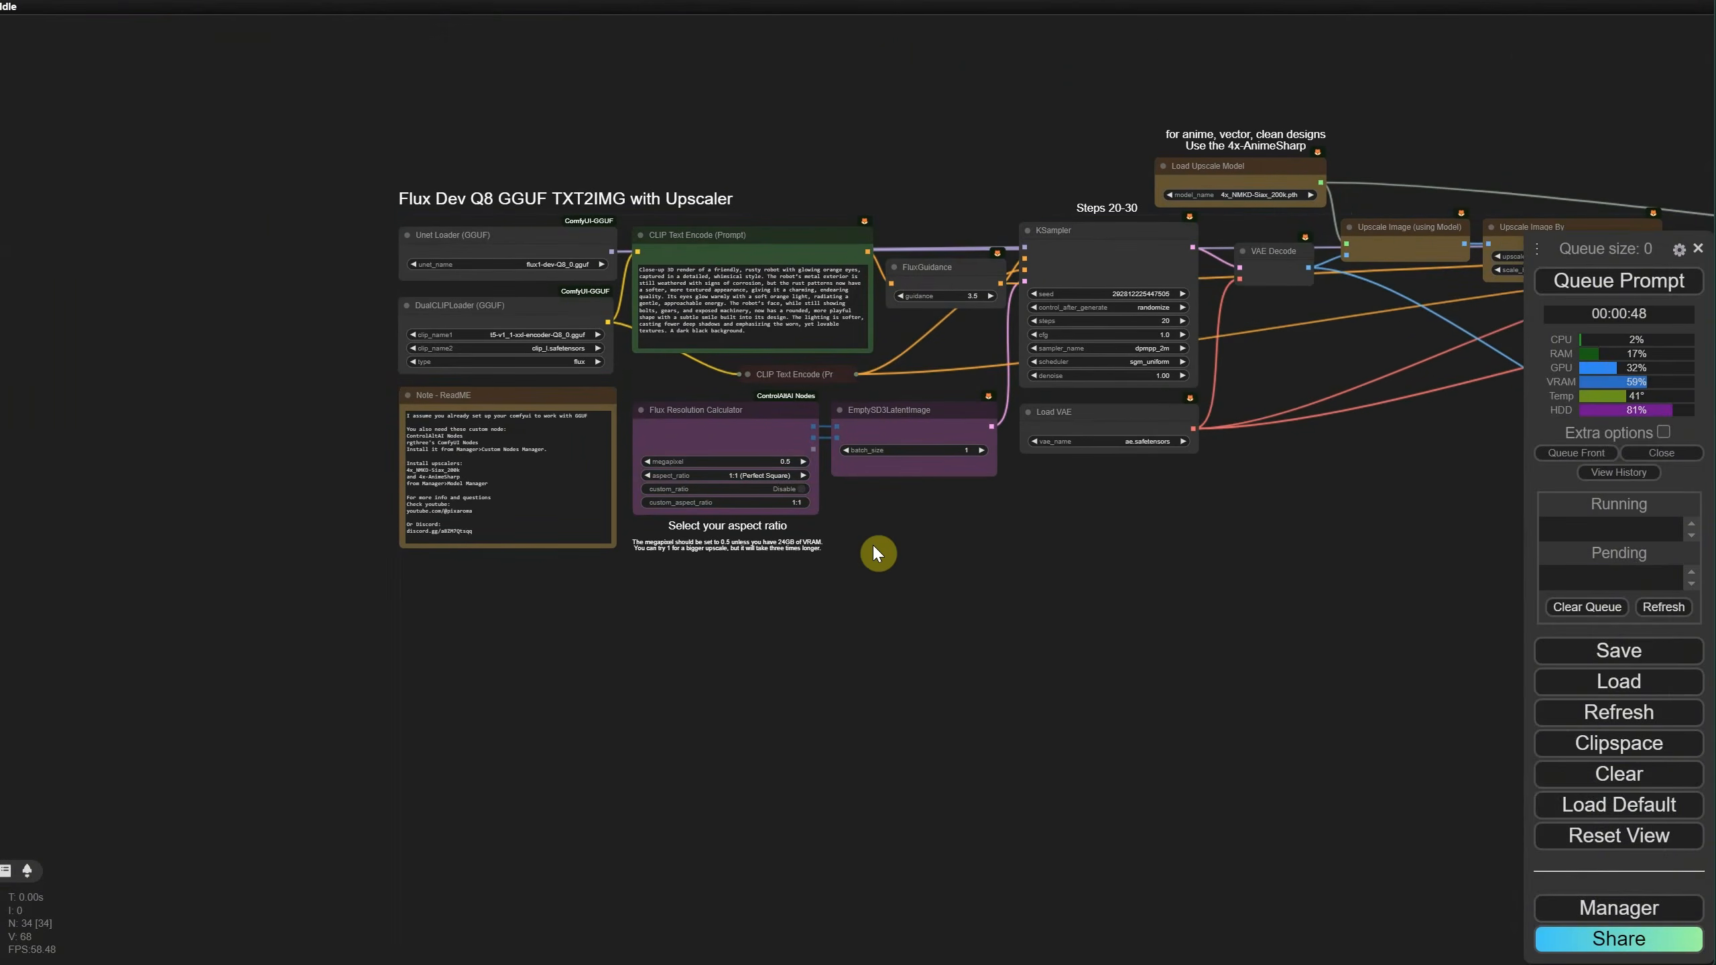
pyautogui.scroll(5, 877, 552)
pyautogui.moveTo(869, 567); pyautogui.dragTo(1378, 635)
pyautogui.scroll(5, 279, 301)
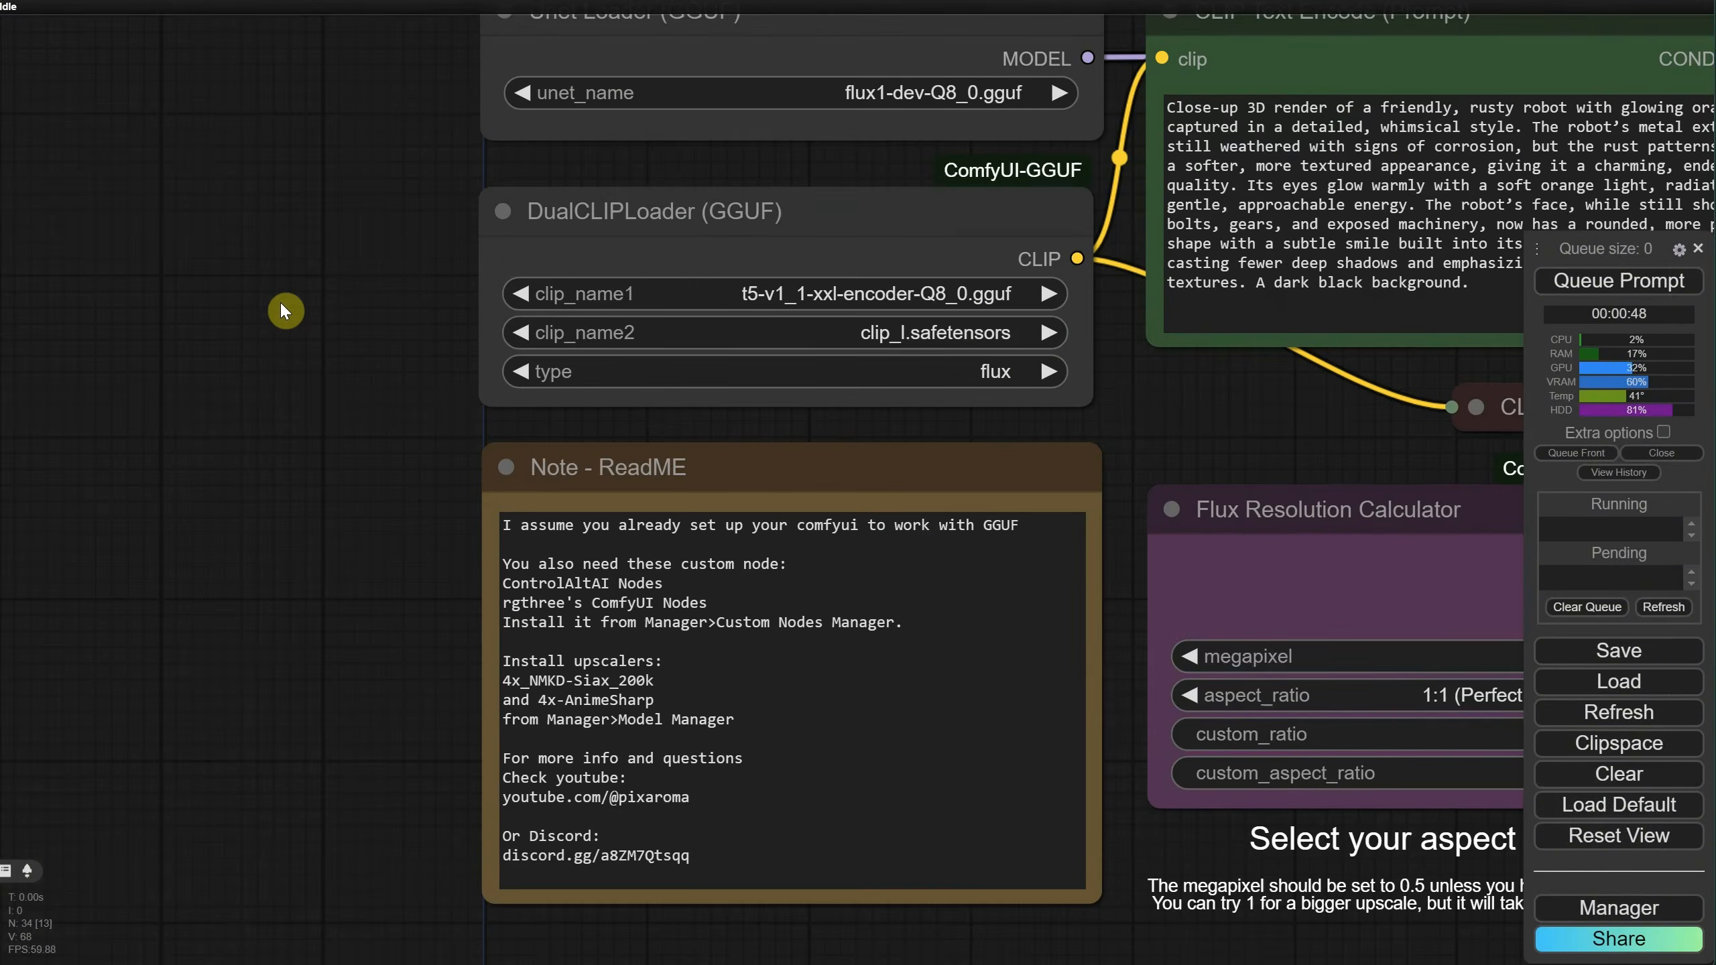
pyautogui.moveTo(392, 414); pyautogui.dragTo(110, 325)
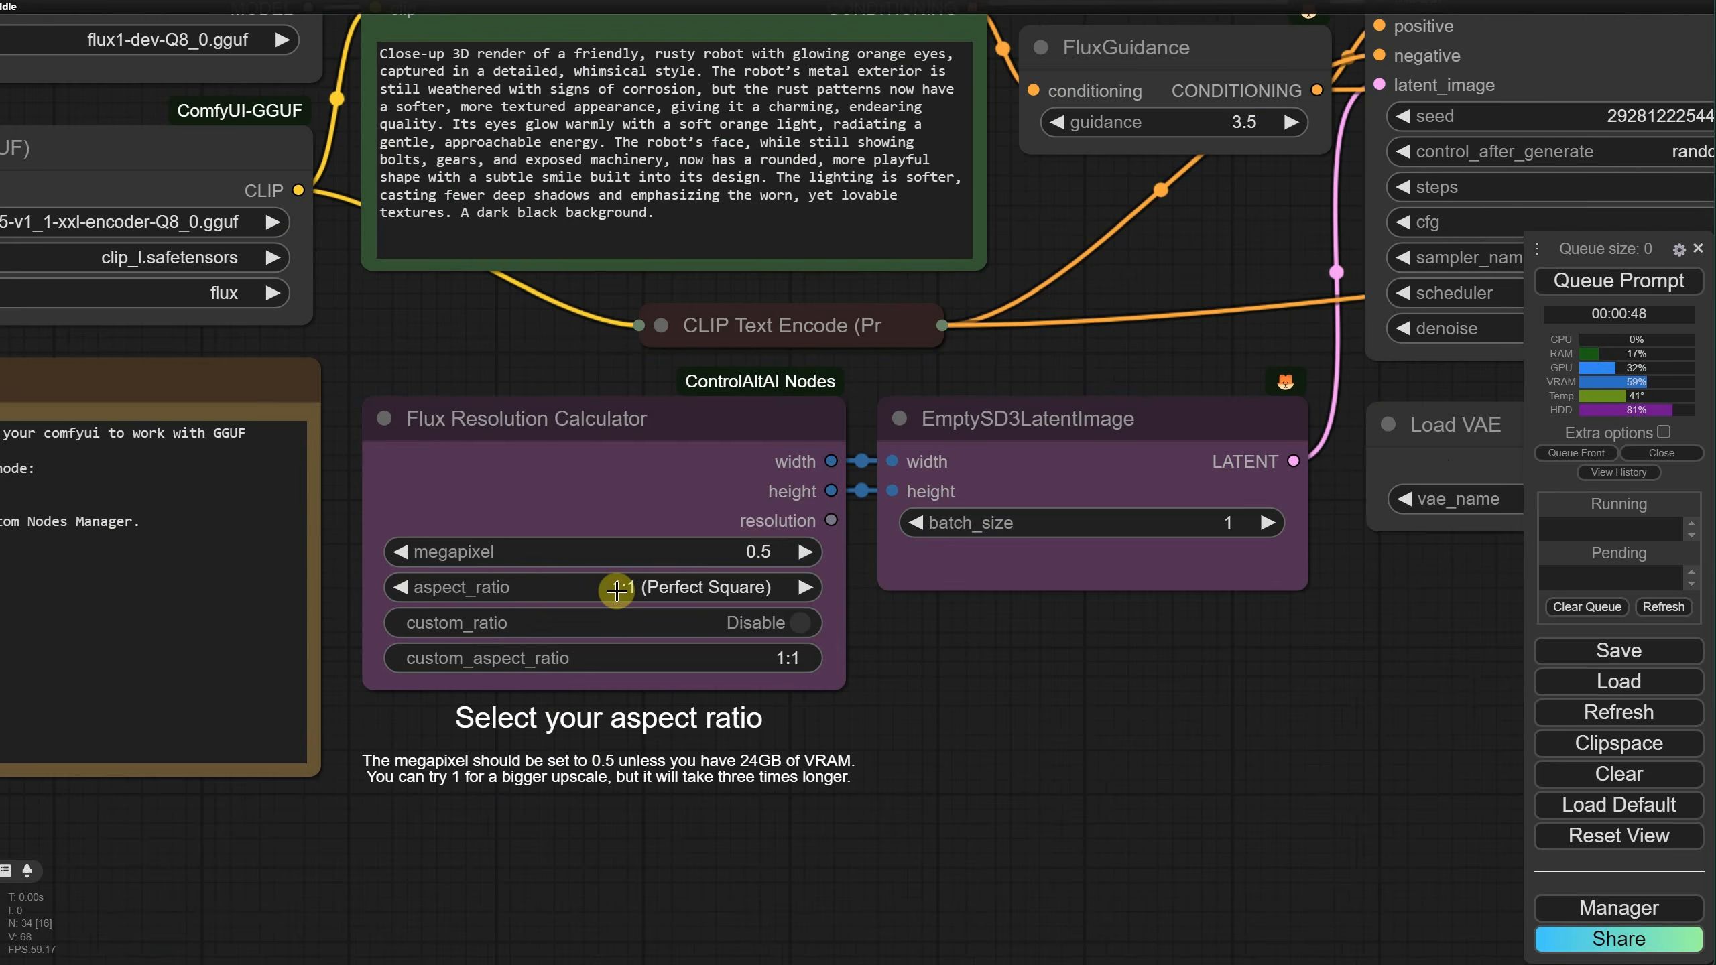
pyautogui.click(616, 590)
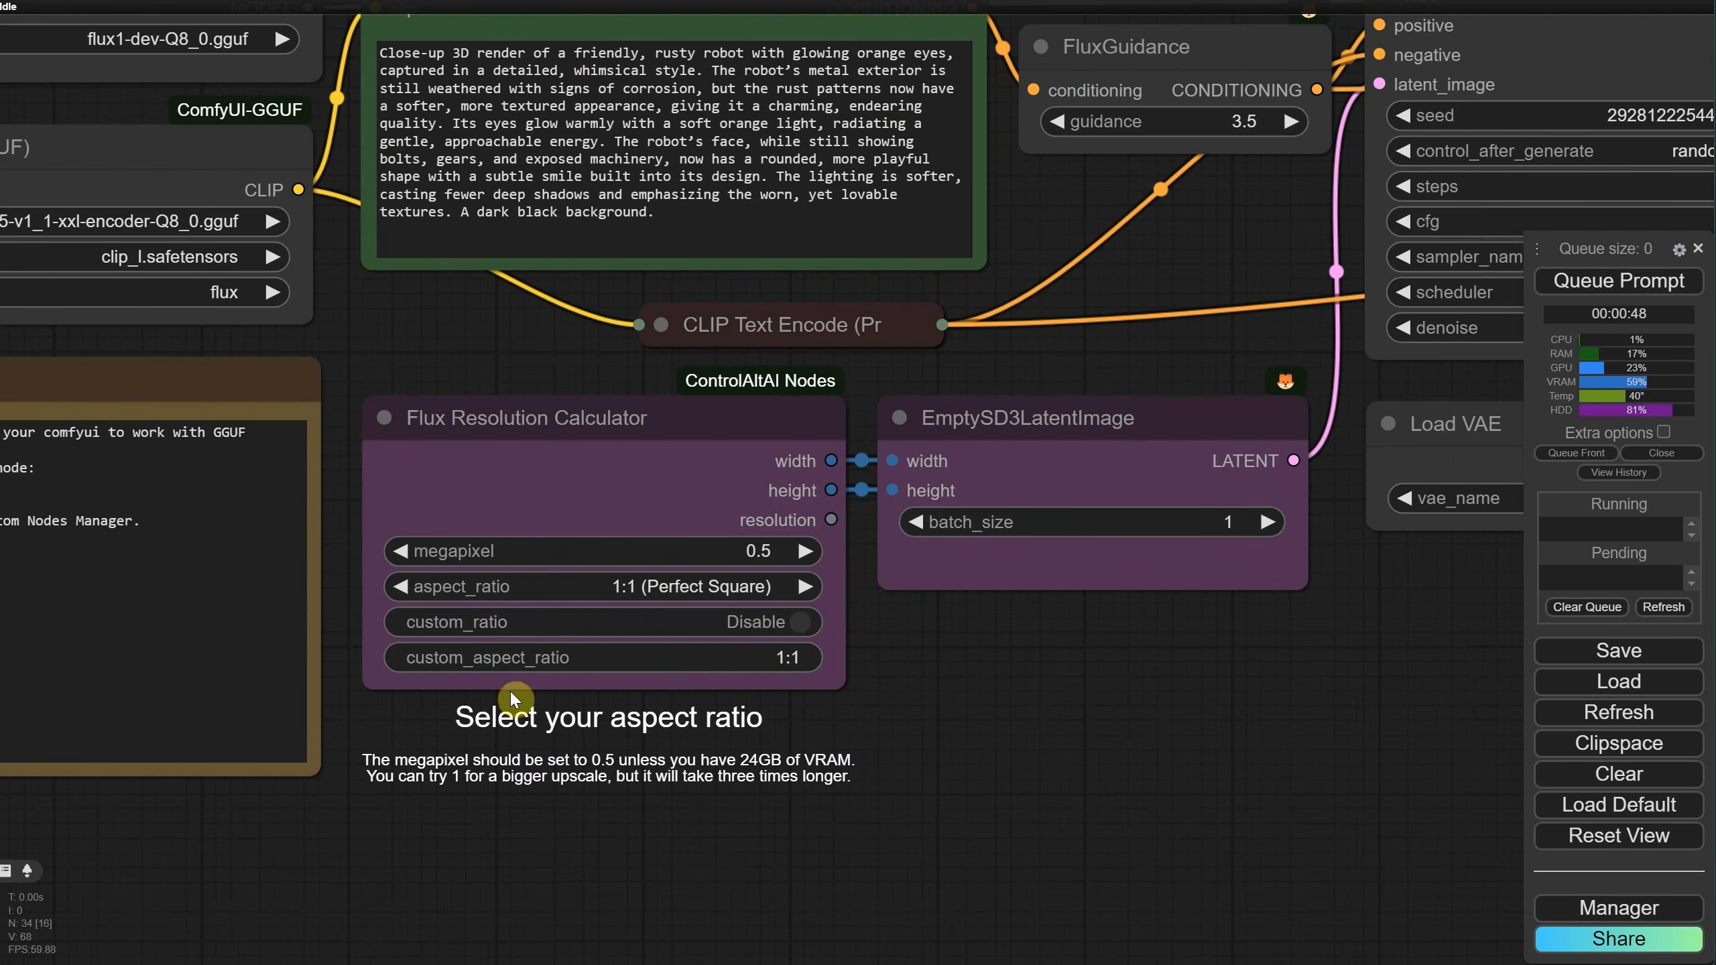
pyautogui.click(760, 556)
pyautogui.click(758, 581)
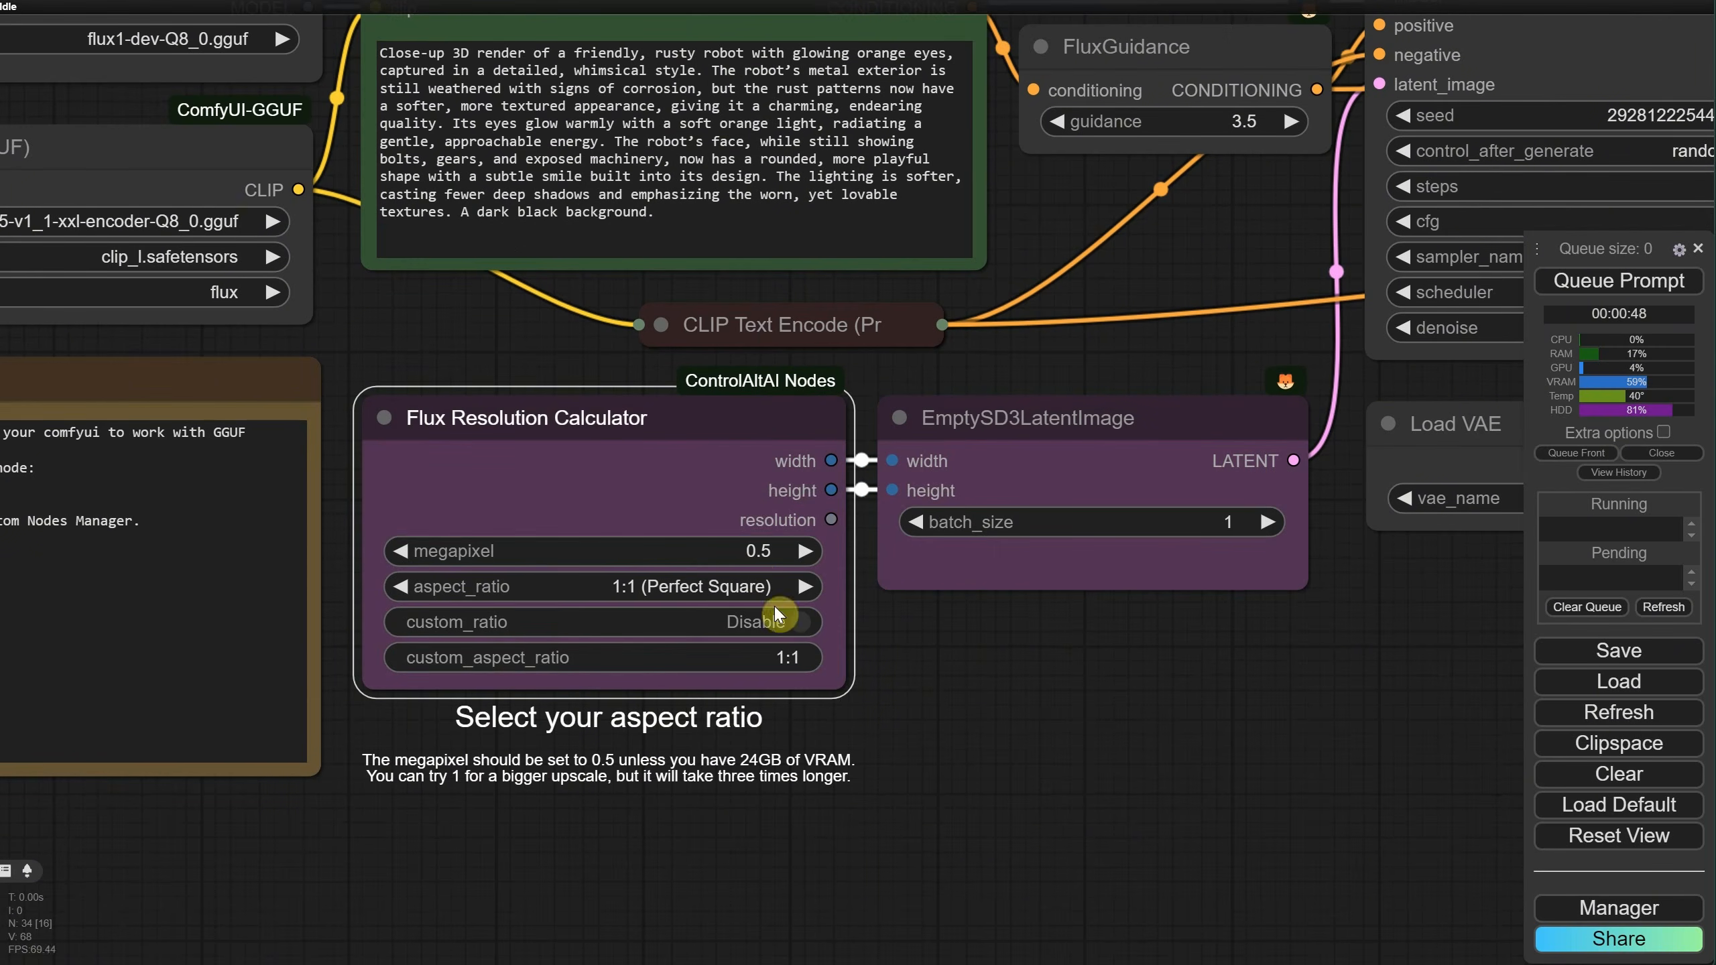
# Step: Review the first KSampler's sampler and scheduler settings and the models available in the Load Upscale Model node
pyautogui.scroll(-2, 1081, 677)
pyautogui.moveTo(1357, 636); pyautogui.dragTo(634, 834)
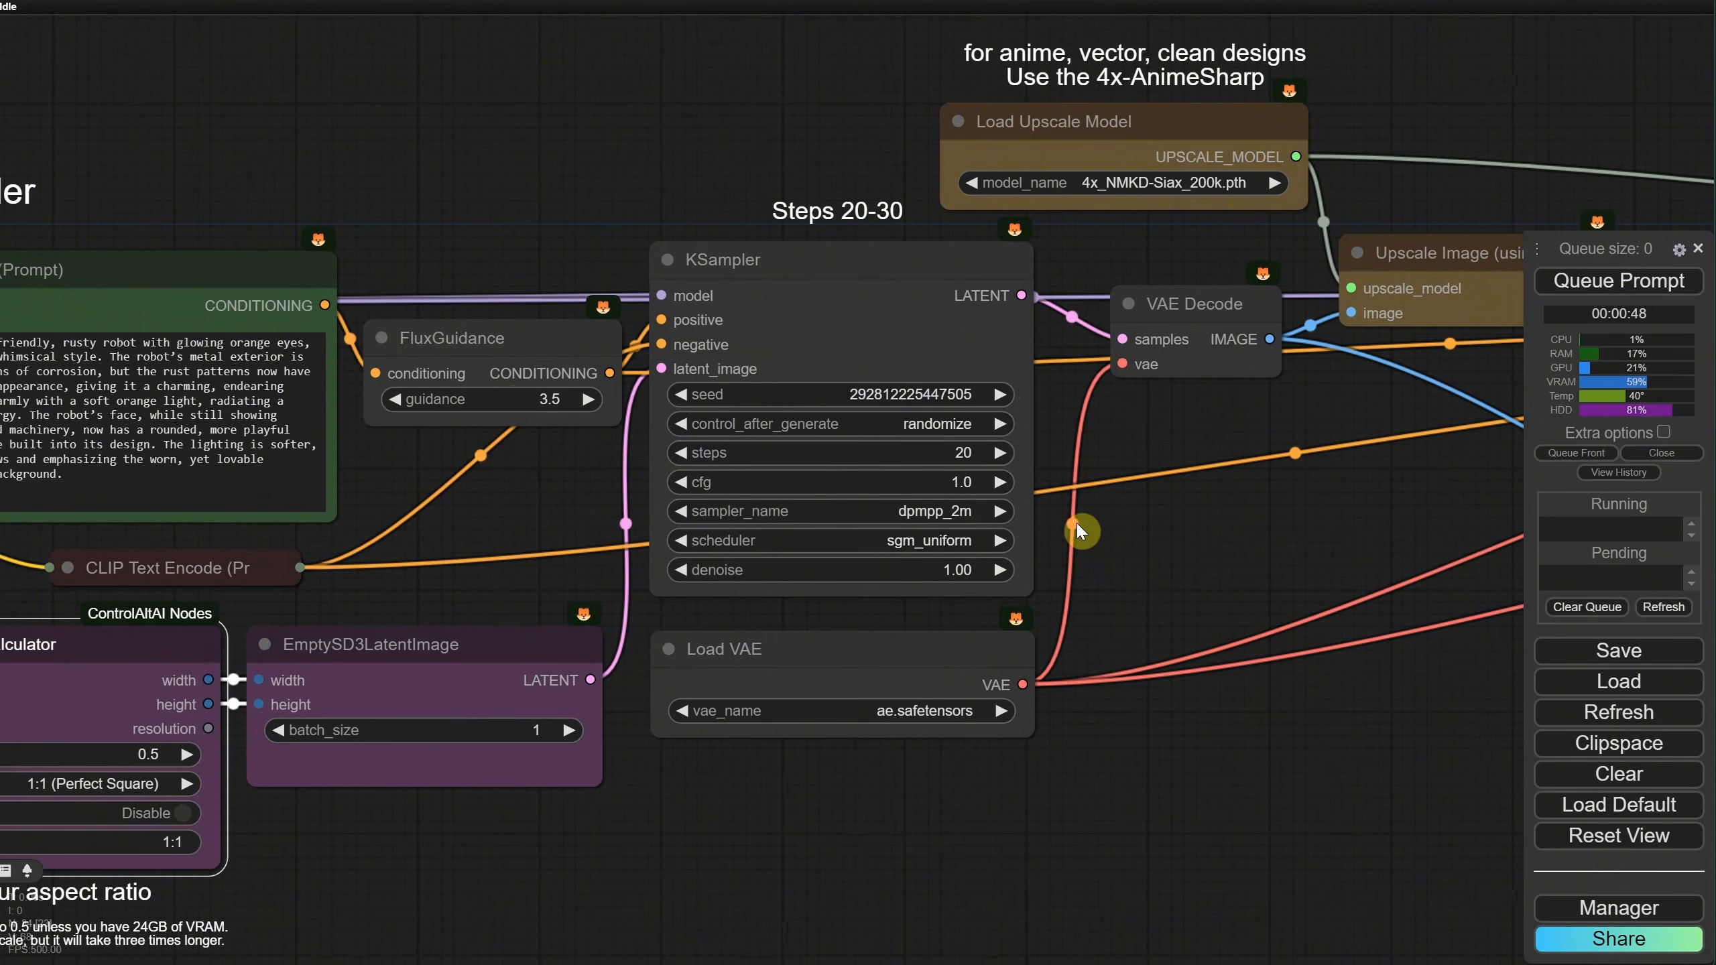
pyautogui.scroll(3, 1121, 540)
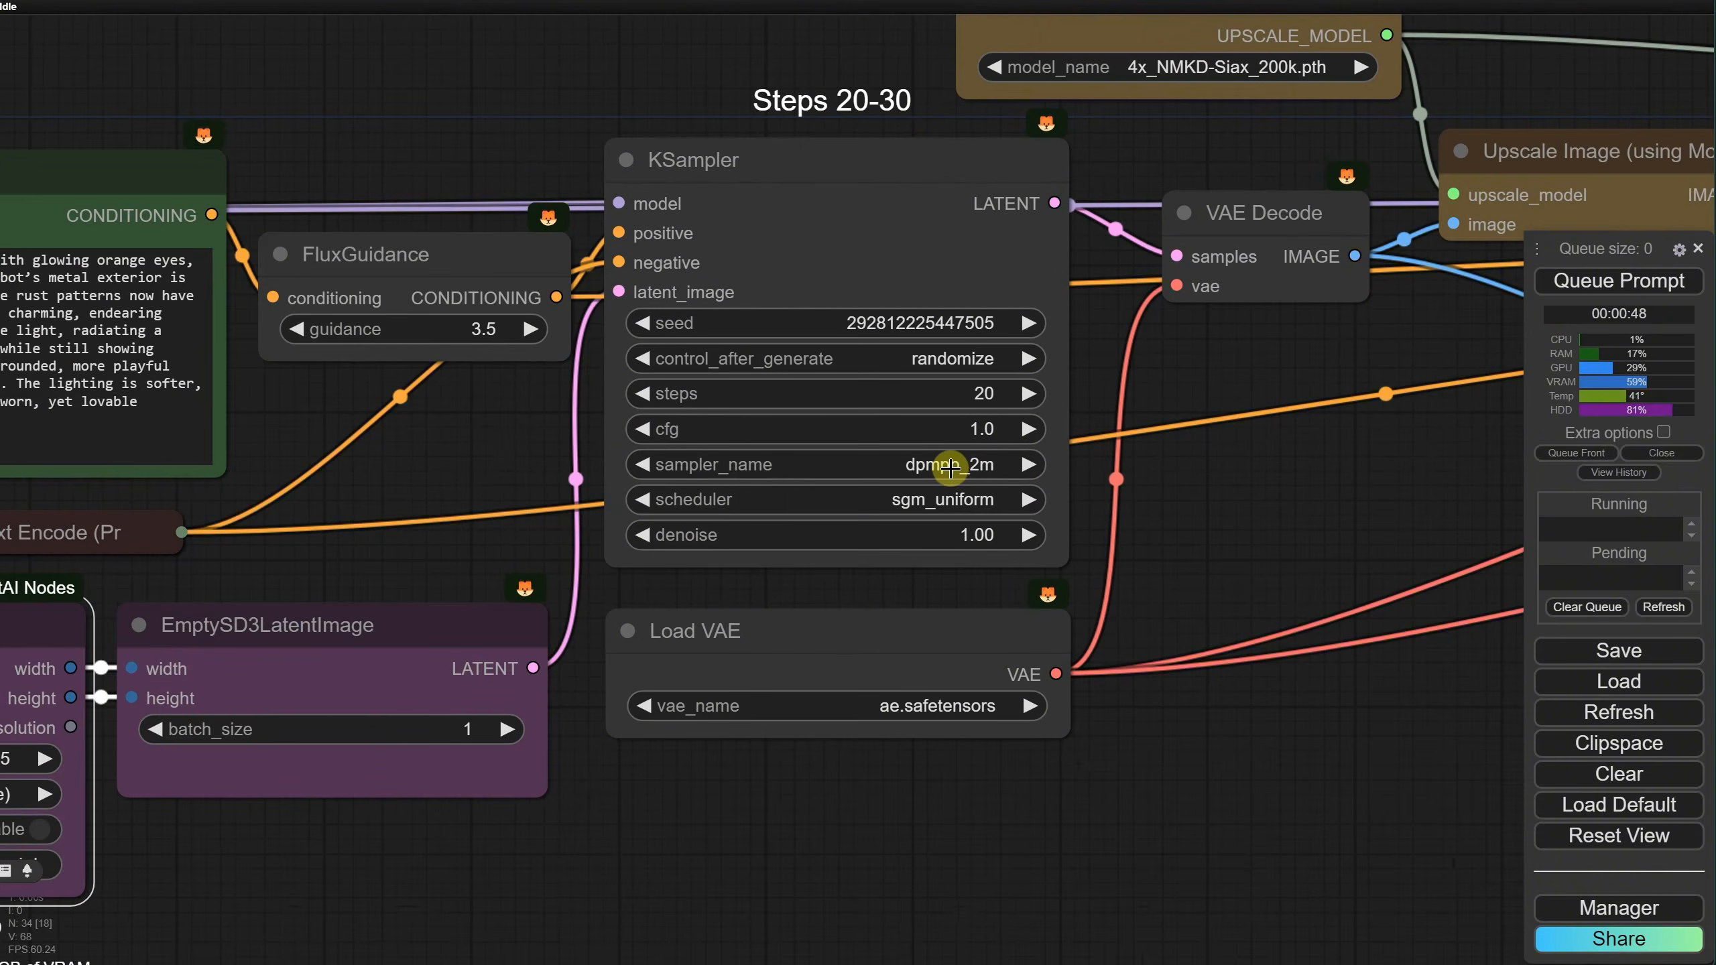
pyautogui.click(950, 468)
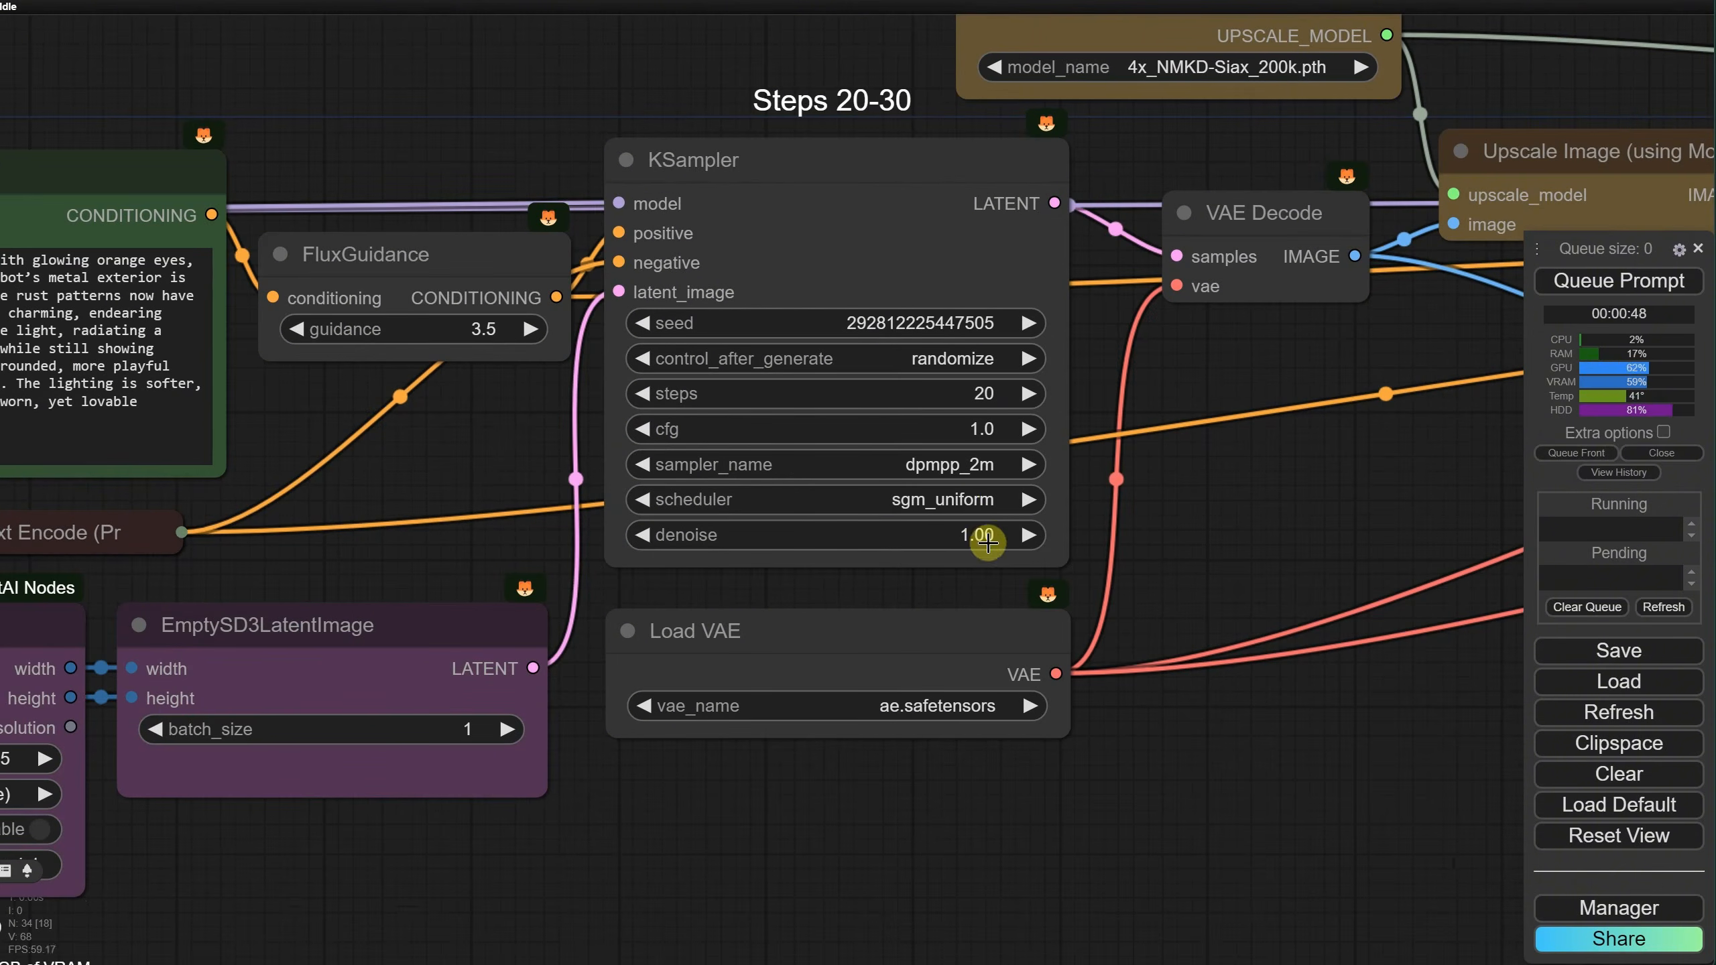
pyautogui.click(966, 499)
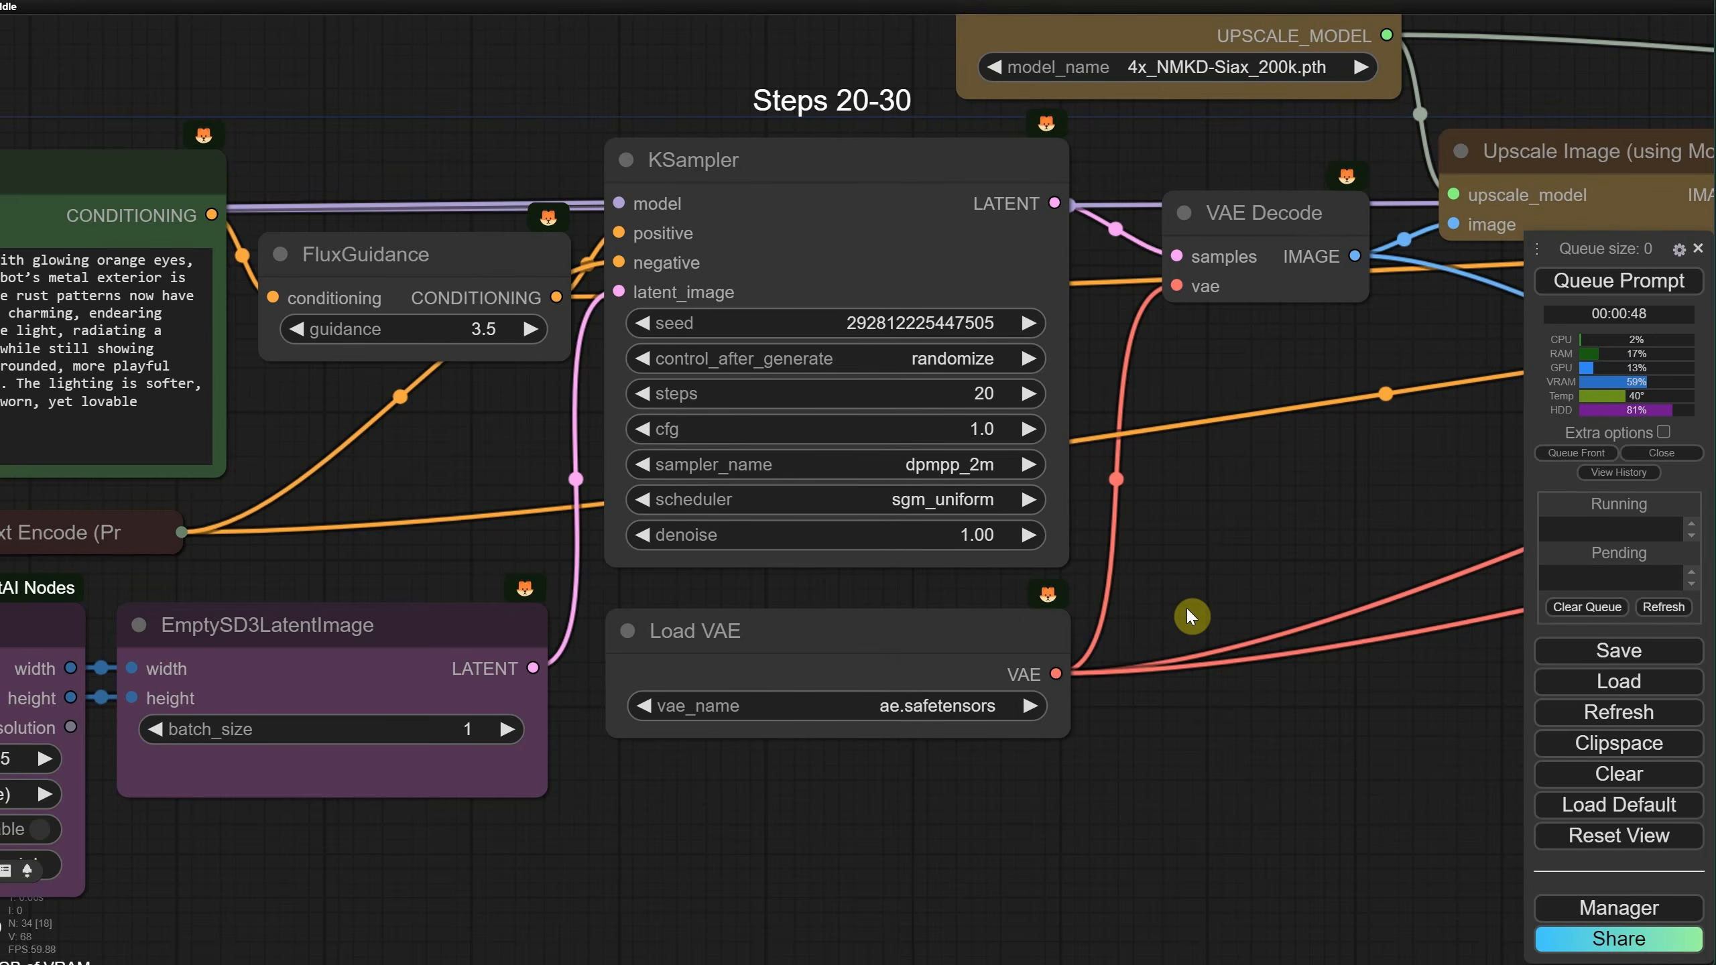
pyautogui.scroll(-1, 1187, 609)
pyautogui.moveTo(1366, 505); pyautogui.dragTo(483, 697)
pyautogui.click(373, 289)
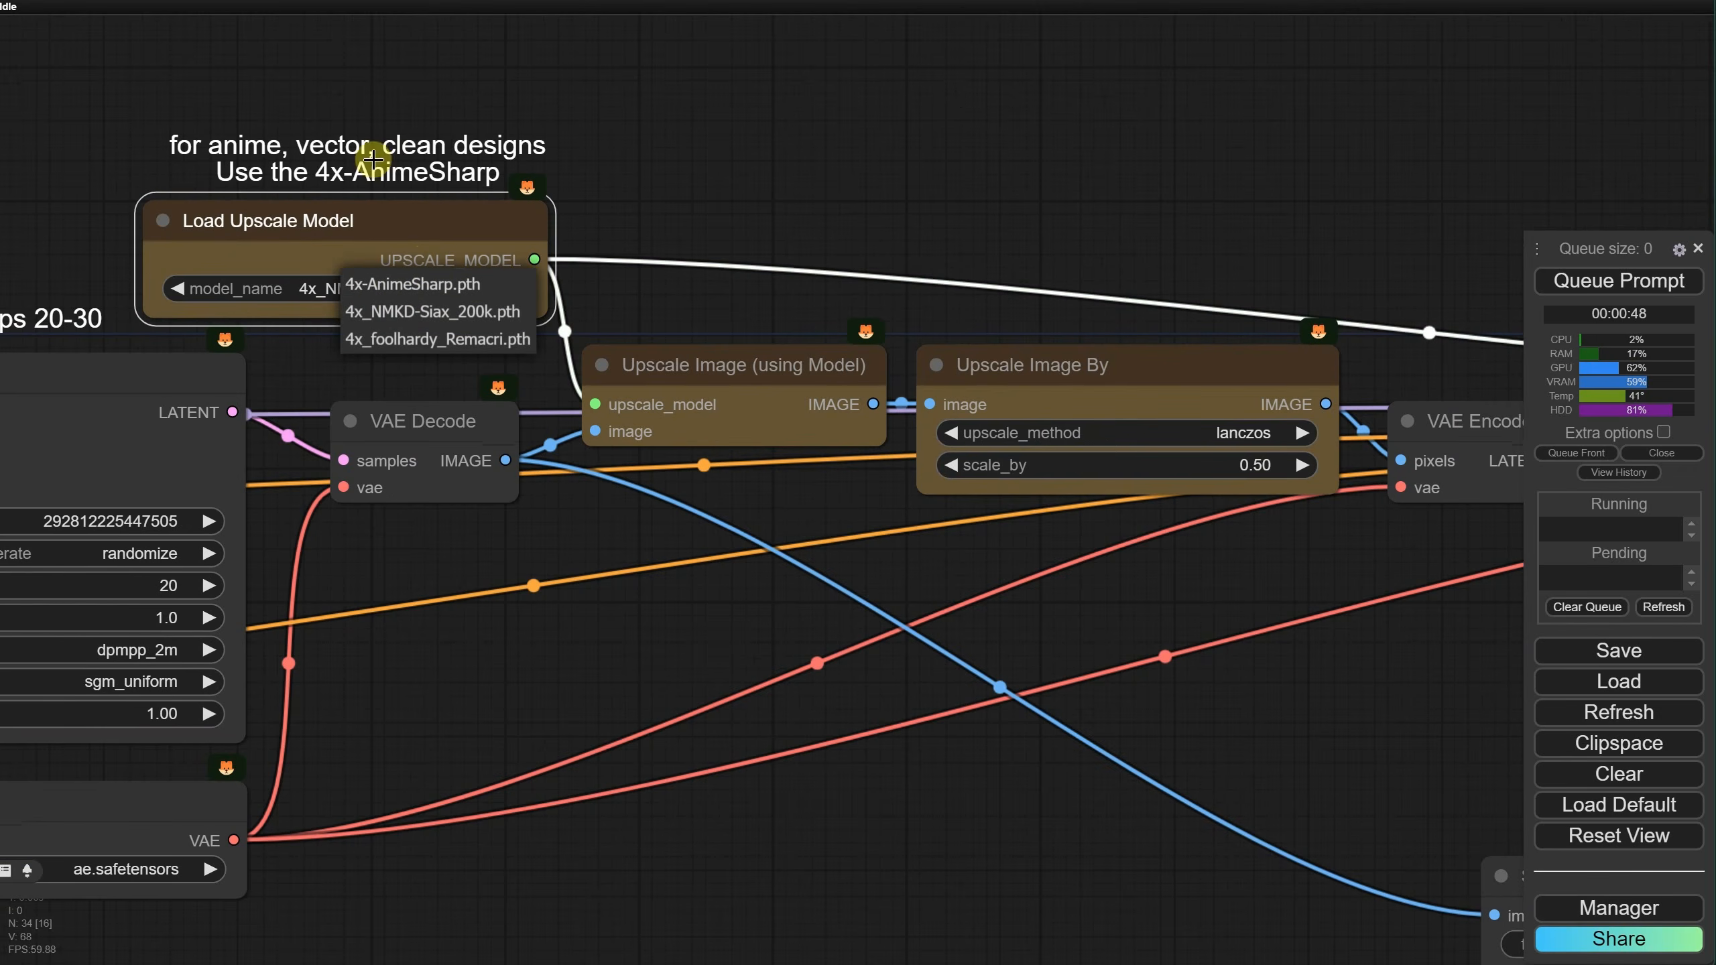
pyautogui.scroll(-1, 827, 488)
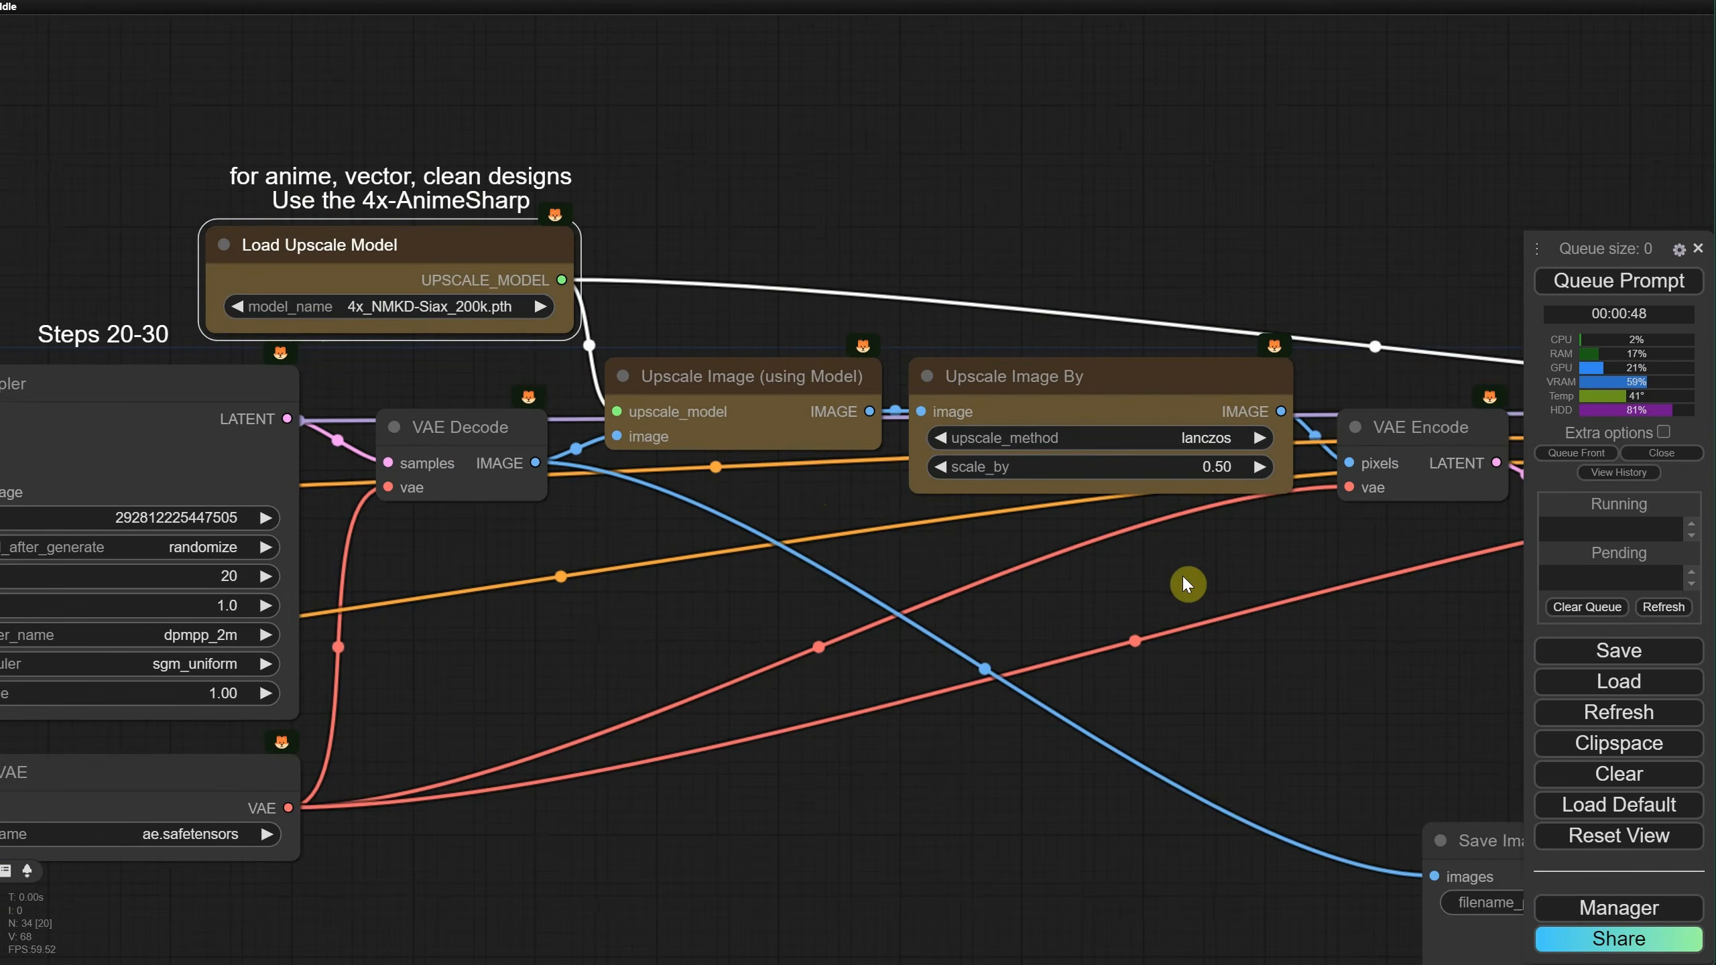
# Step: Check the second KSampler's denoise setting and the final Upscale Image By node's scale_by setting
pyautogui.moveTo(1217, 595); pyautogui.dragTo(336, 465)
pyautogui.moveTo(546, 556); pyautogui.dragTo(502, 414)
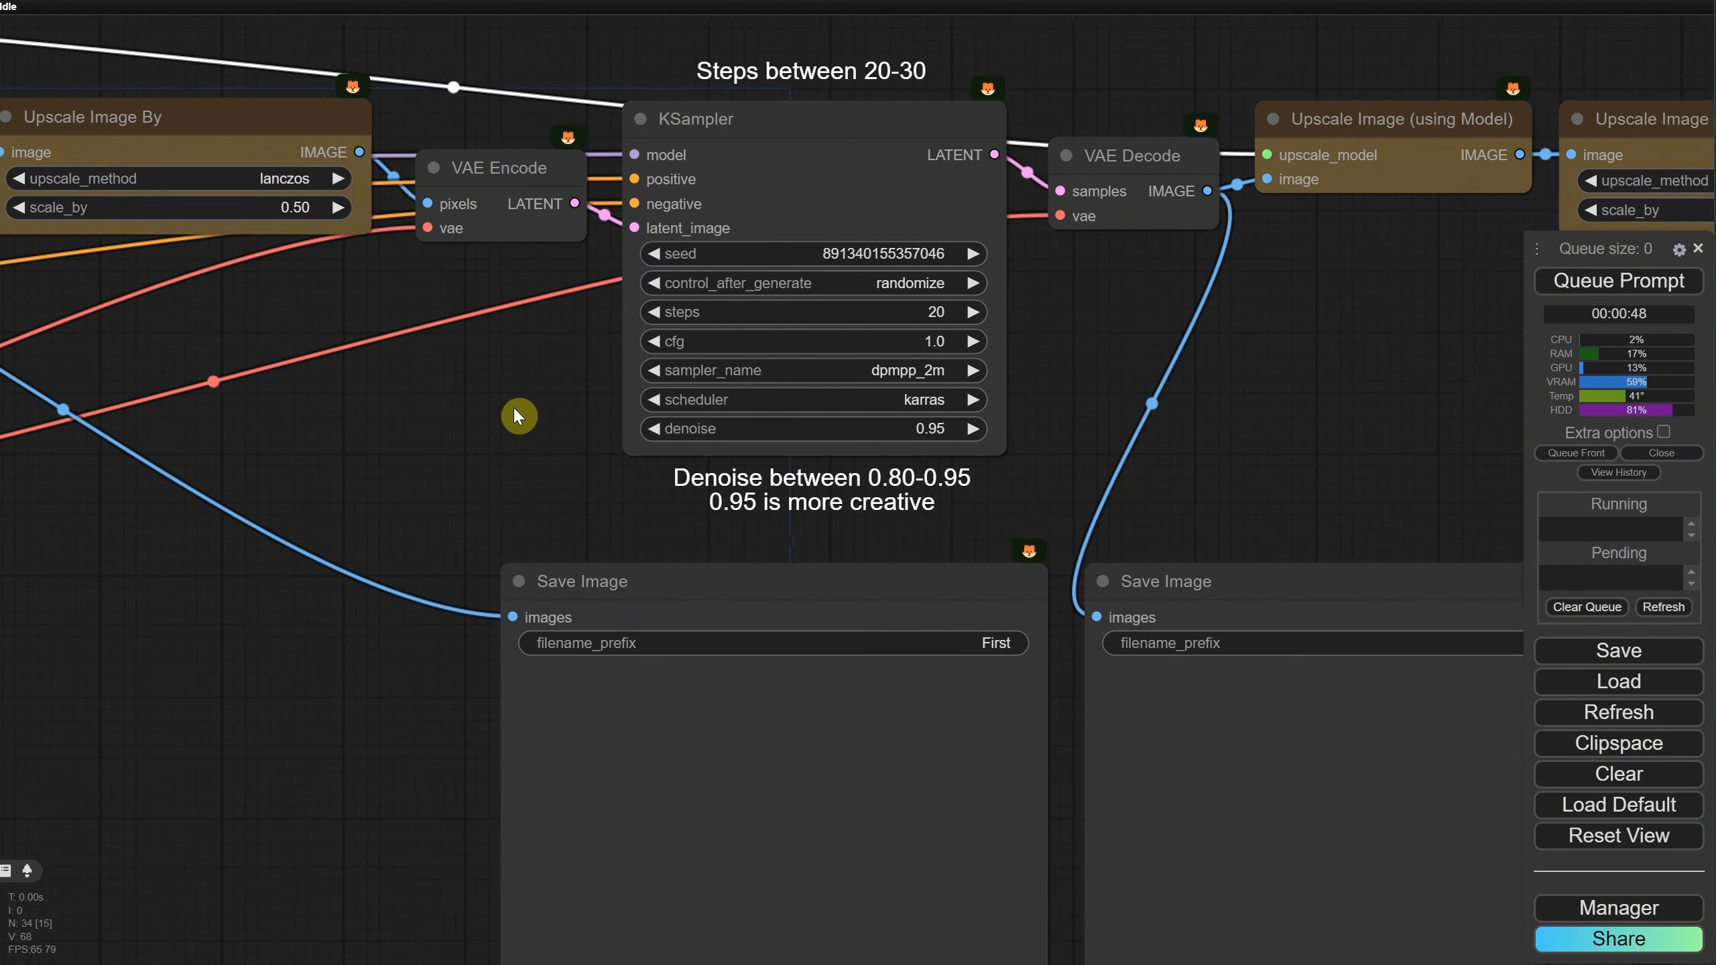
pyautogui.click(919, 428)
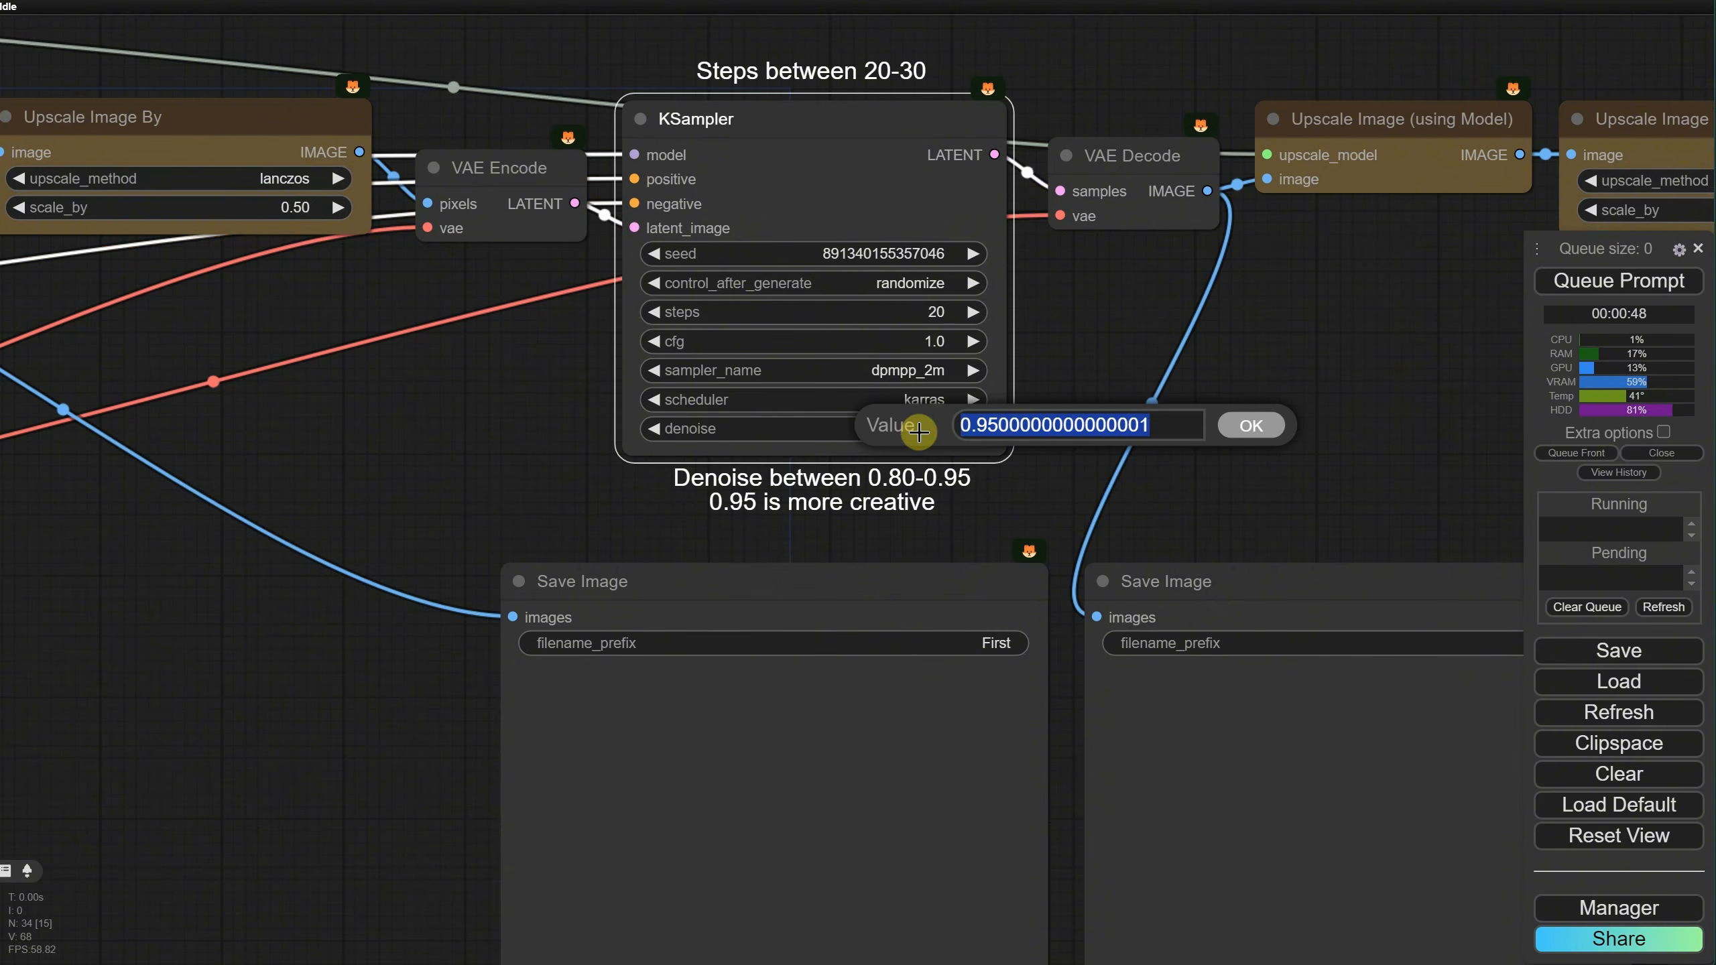
pyautogui.click(1350, 444)
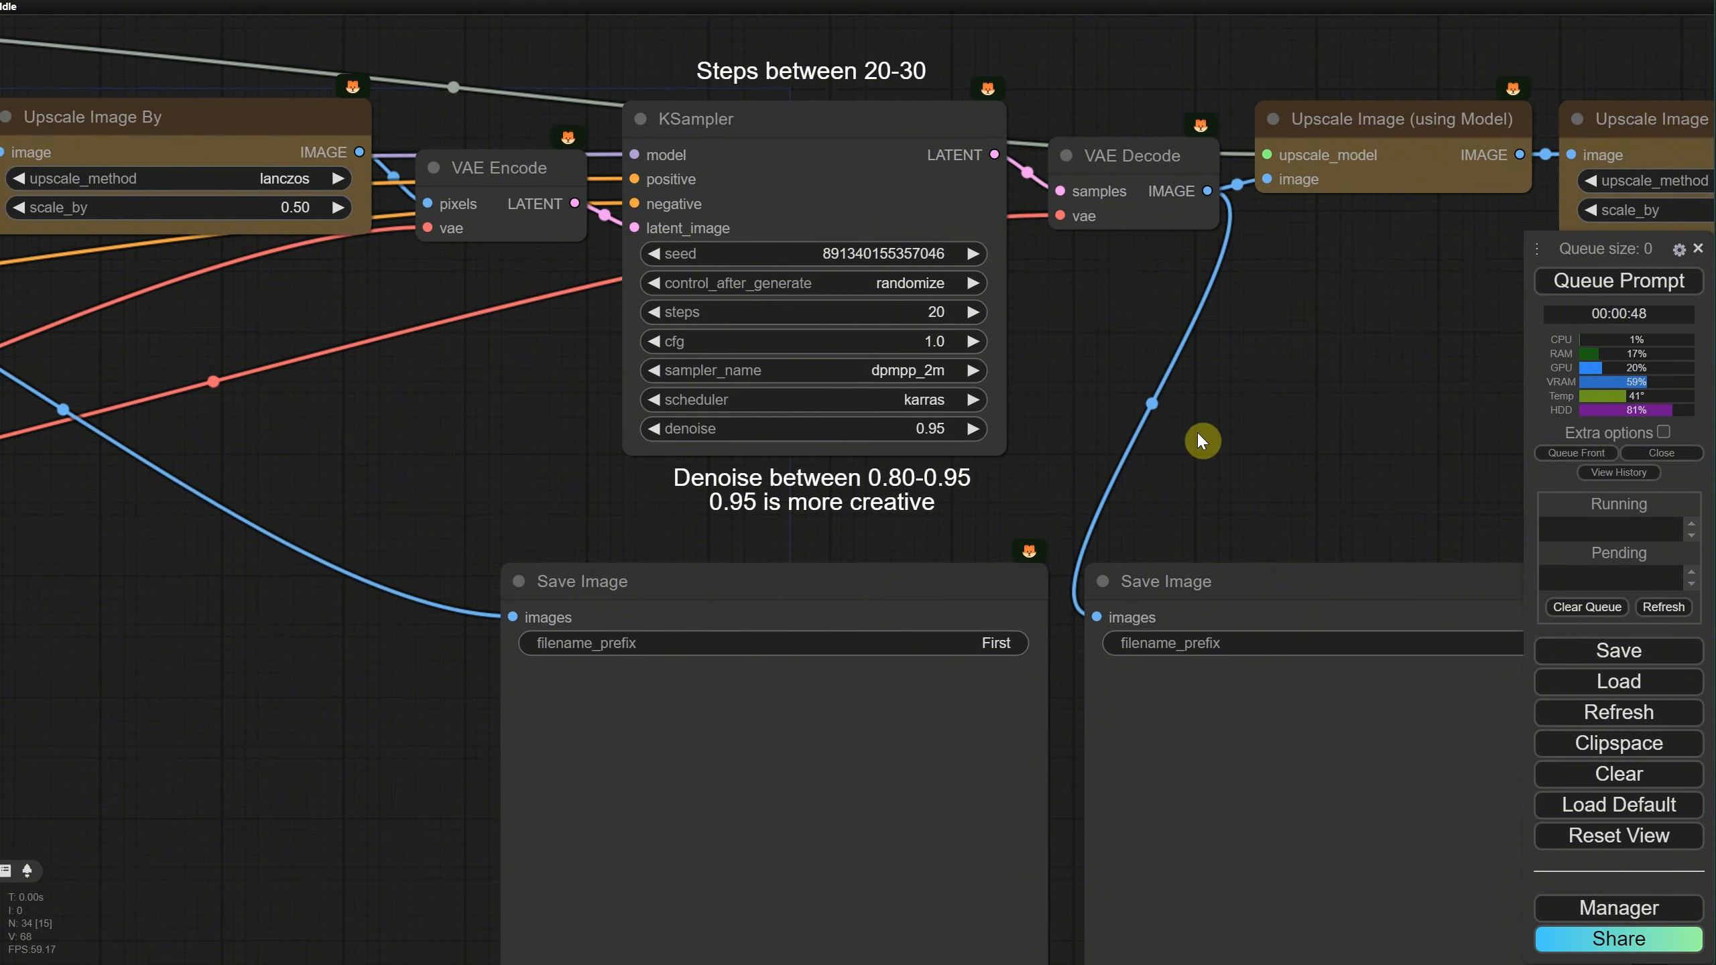
pyautogui.moveTo(1340, 463); pyautogui.dragTo(830, 471)
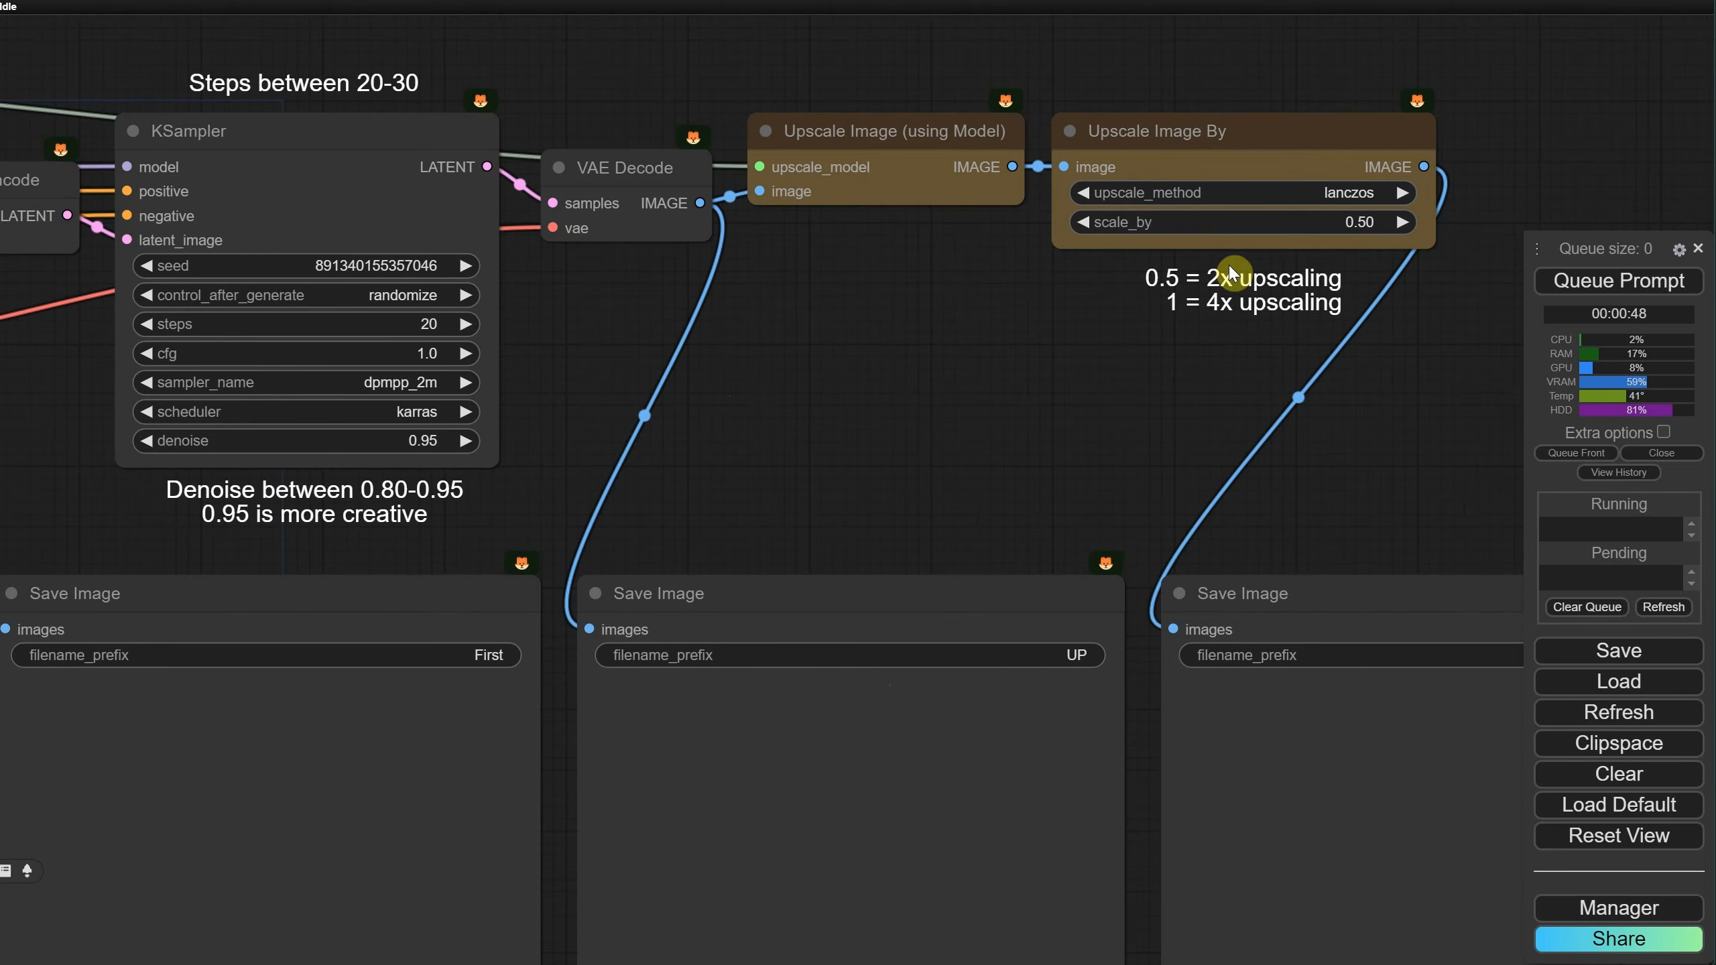
pyautogui.click(1355, 226)
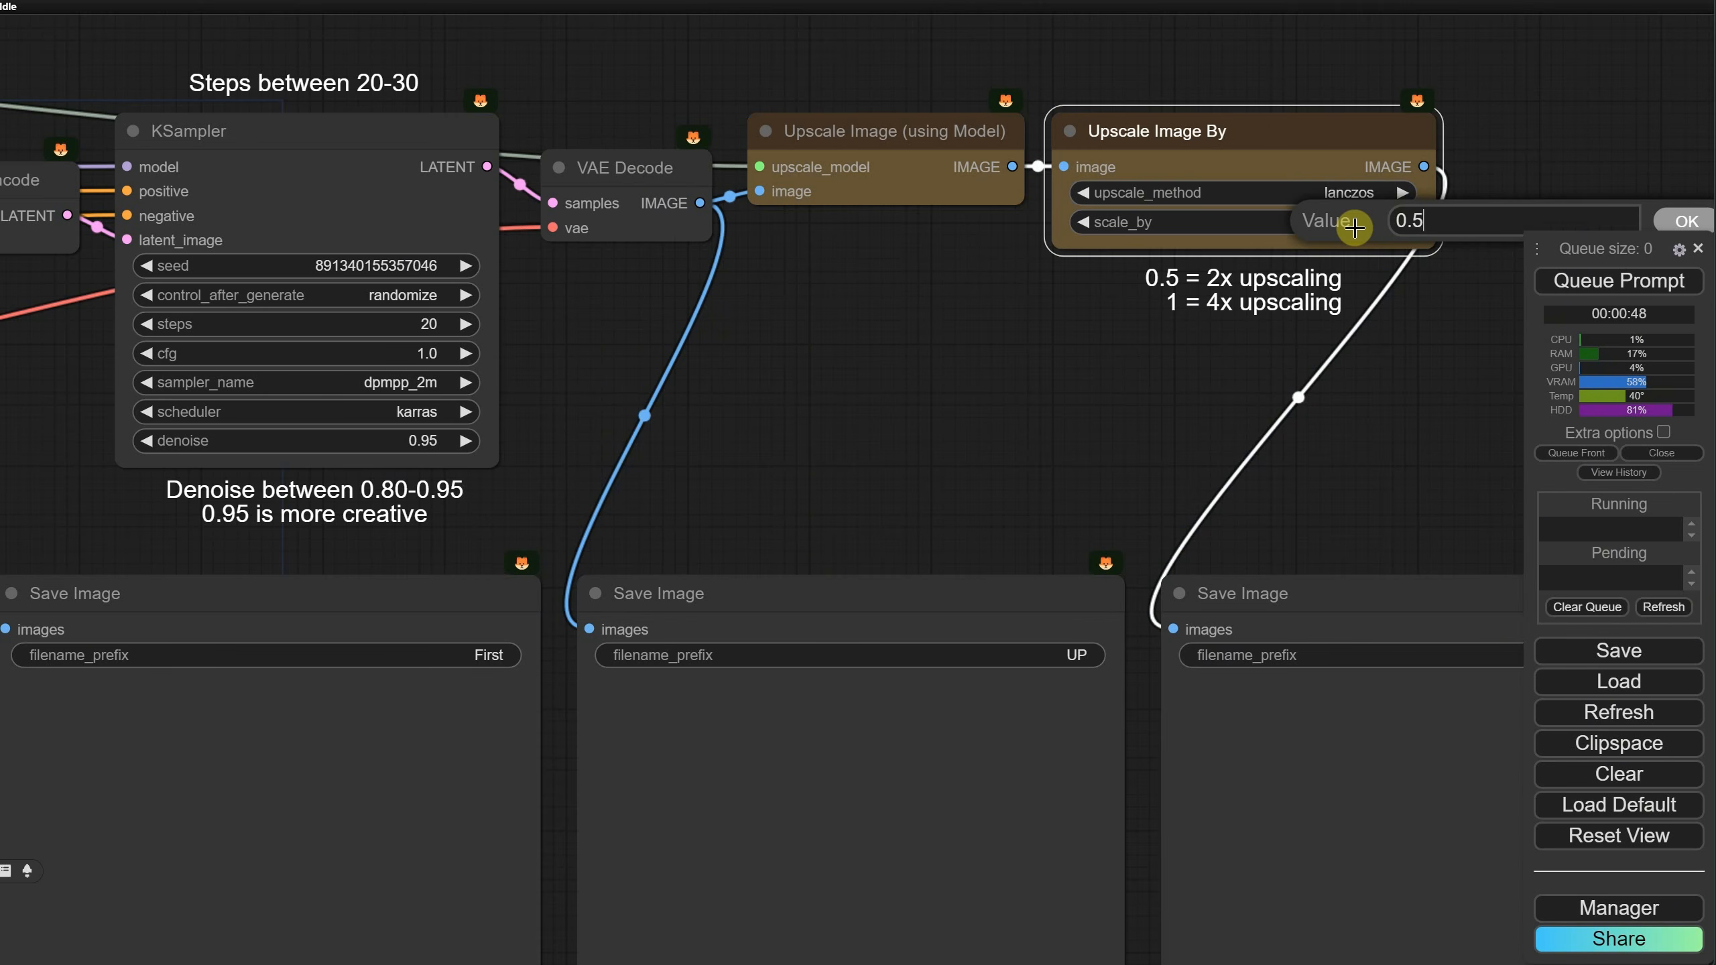
pyautogui.press('Return')
pyautogui.scroll(-5, 1051, 385)
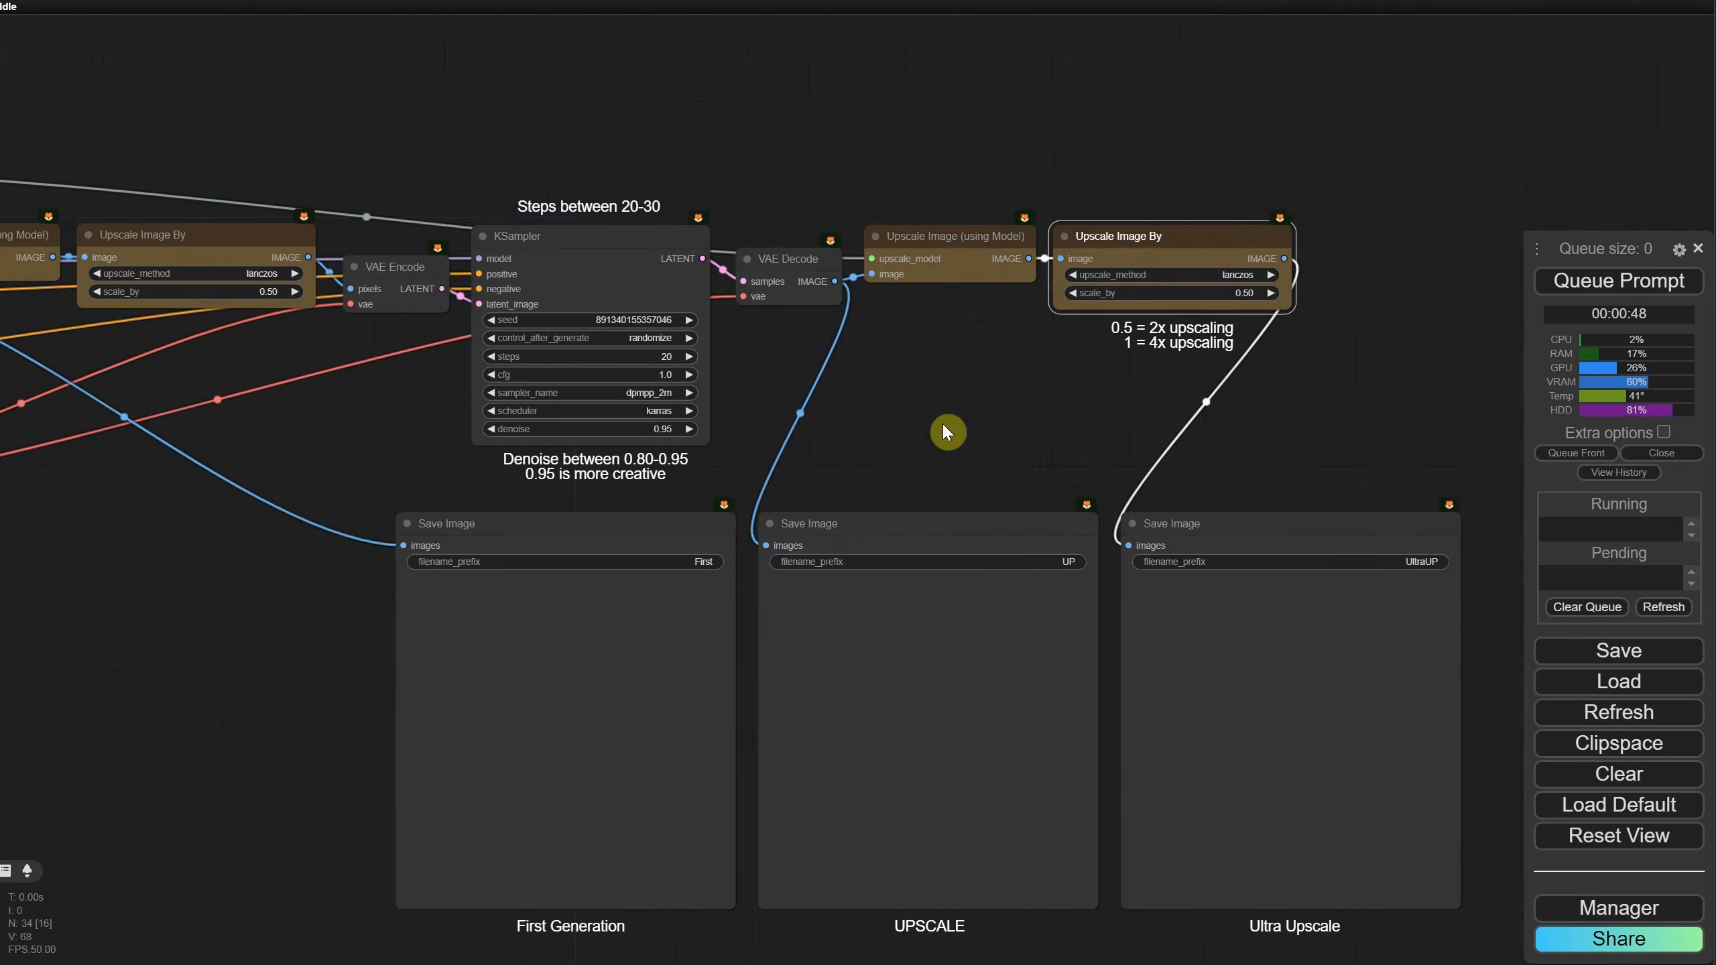
# Step: Replace the CLIP Text Encode prompt with a description of a luxurious Moroccan-style bedroom in emerald green, gold and soft cream
pyautogui.moveTo(165, 616); pyautogui.dragTo(1648, 581)
pyautogui.scroll(2, 831, 577)
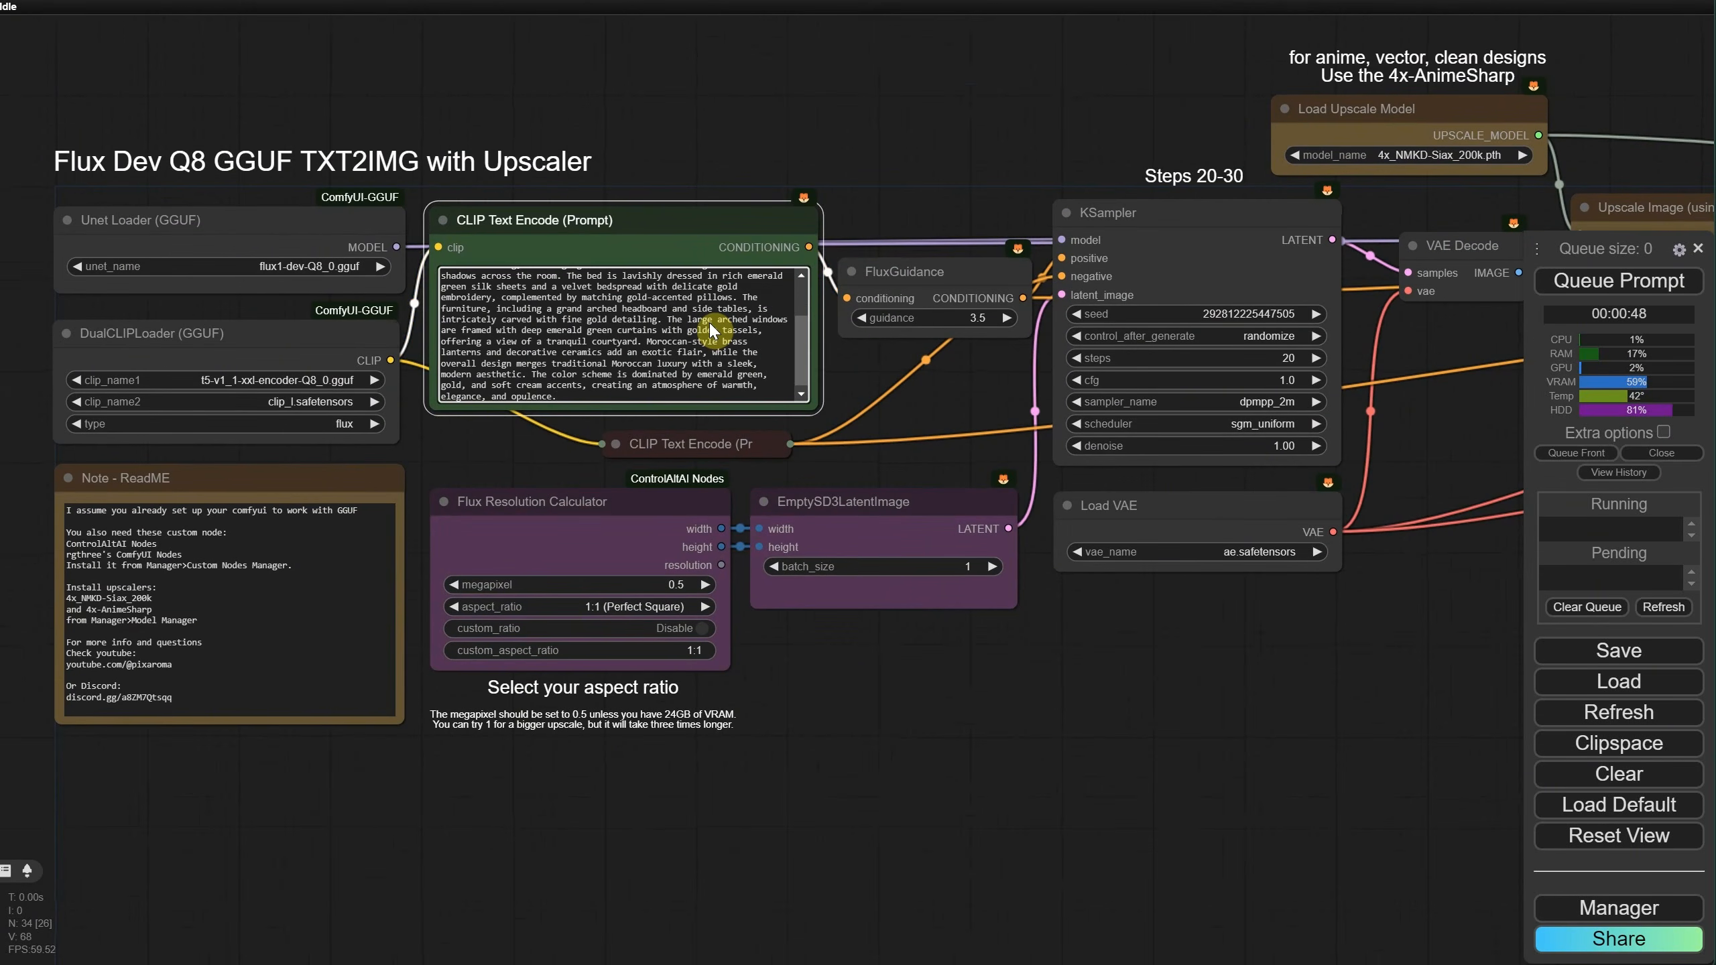
# Step: Set the Flux Resolution Calculator's aspect_ratio to 16:9 (Panorama) and queue the workflow with the Moroccan bedroom prompt
pyautogui.click(630, 608)
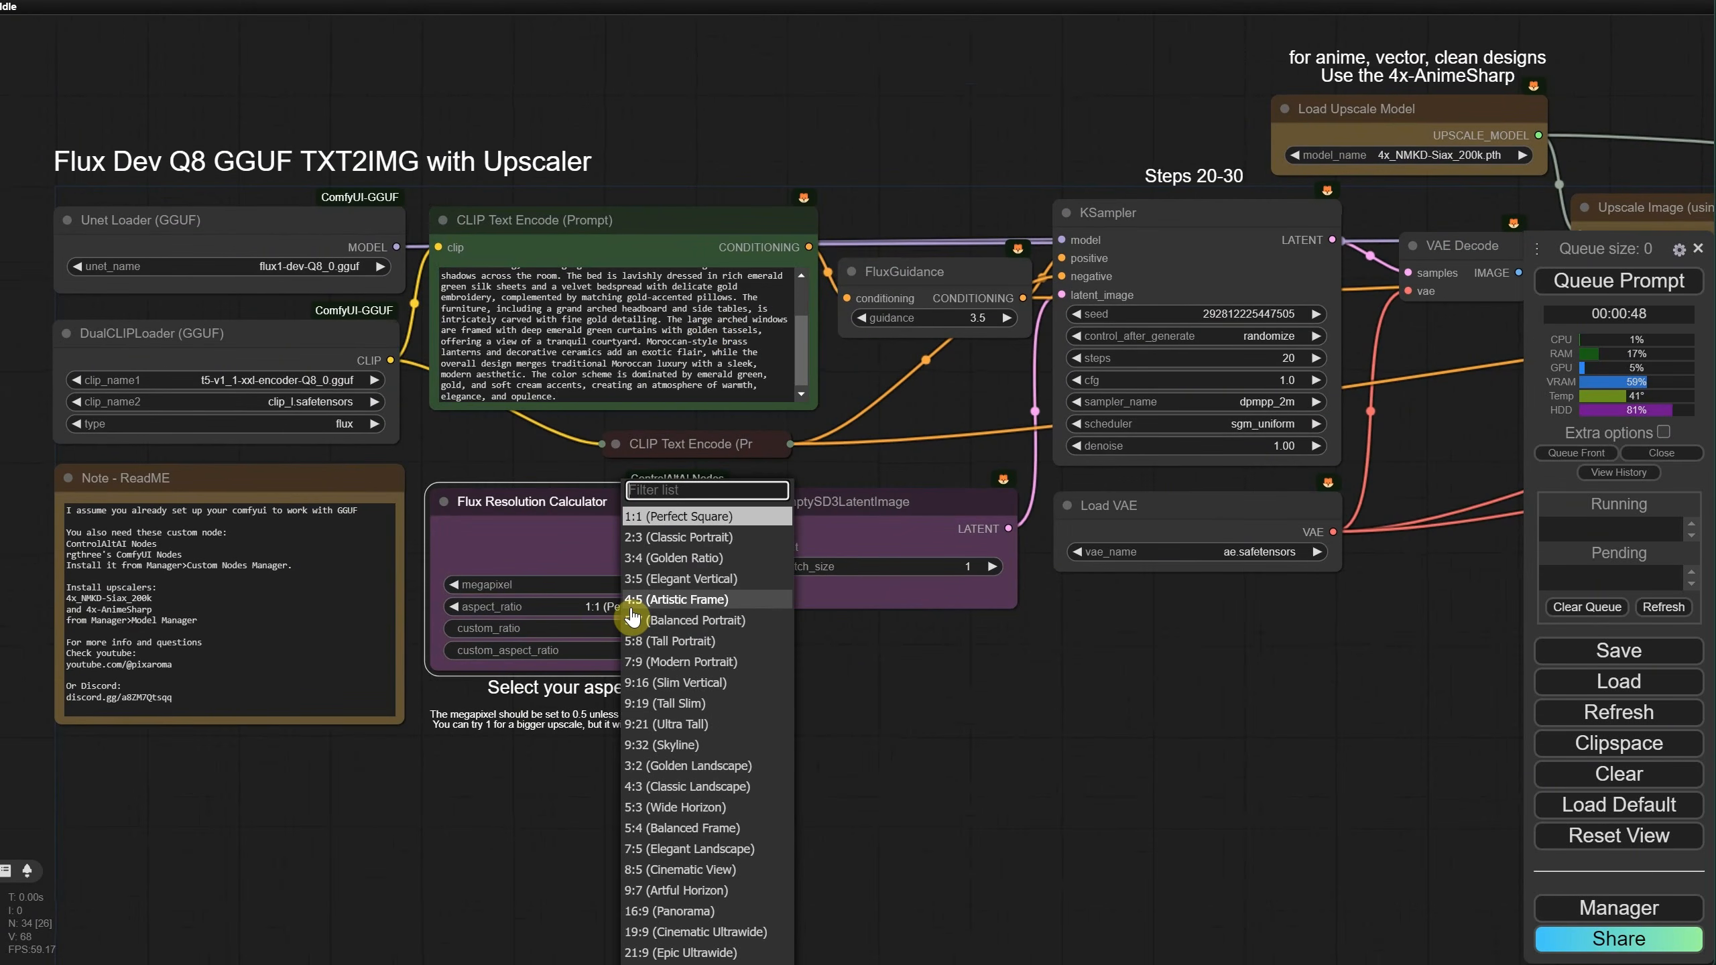
pyautogui.click(669, 911)
pyautogui.moveTo(1395, 618); pyautogui.dragTo(1145, 636)
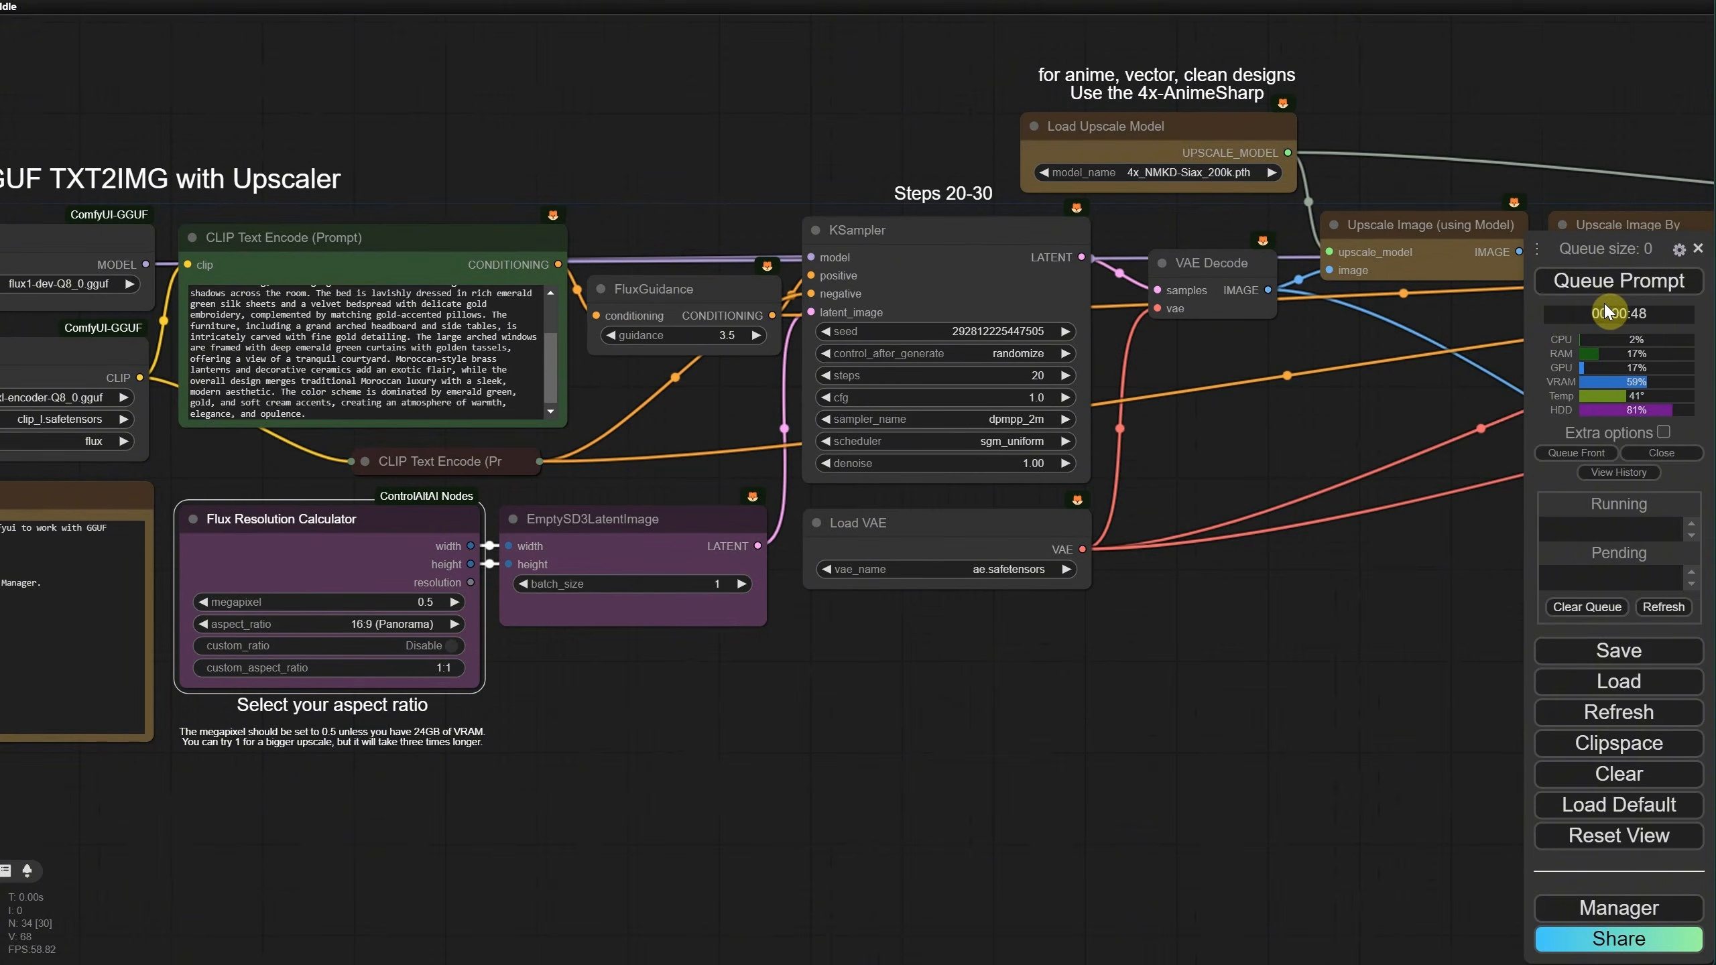
pyautogui.click(1611, 284)
pyautogui.moveTo(1298, 643); pyautogui.dragTo(1133, 617)
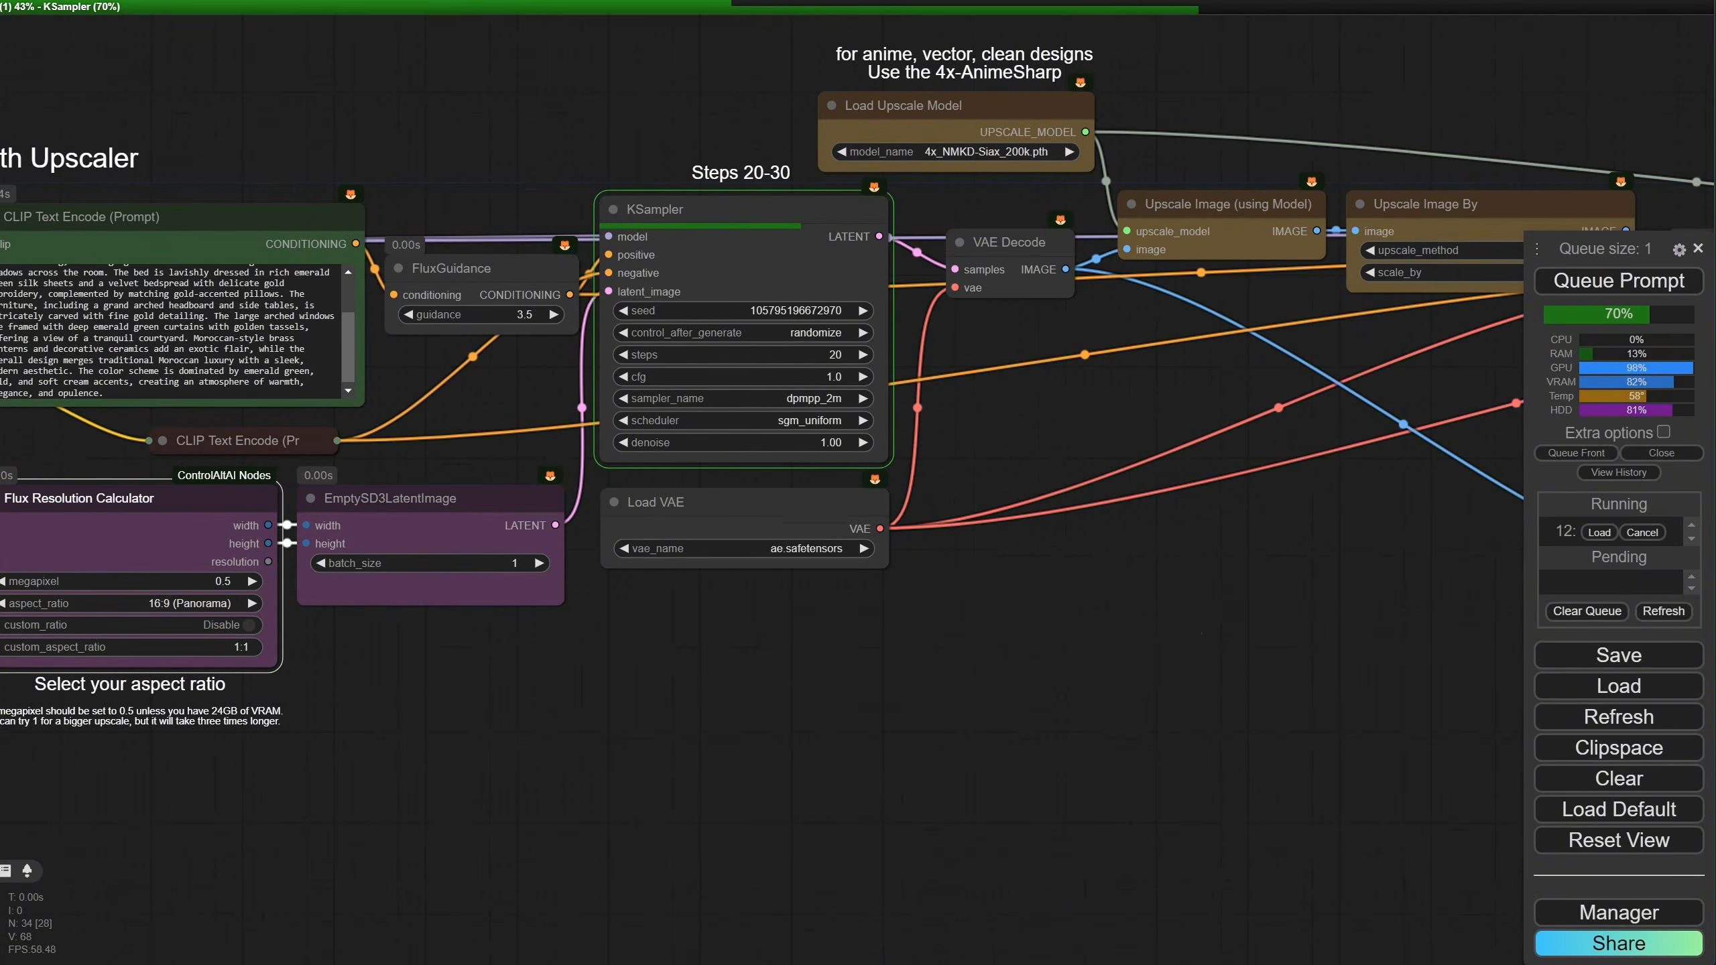
pyautogui.moveTo(1325, 488); pyautogui.dragTo(383, 446)
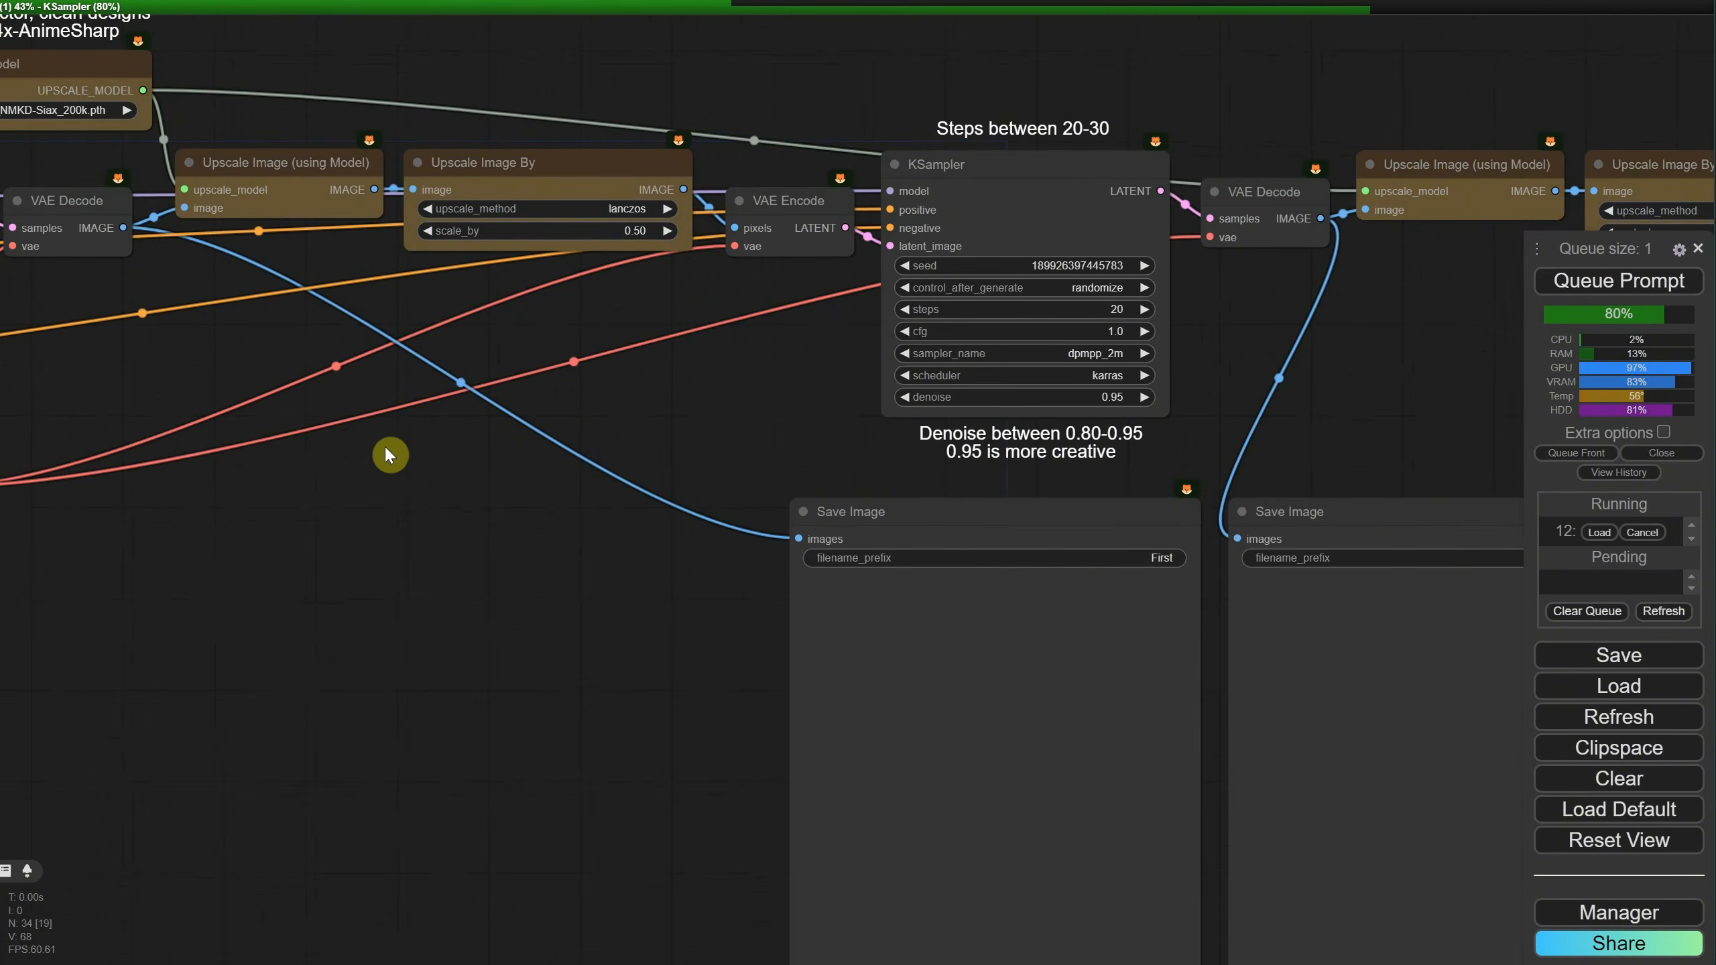
pyautogui.moveTo(1391, 448); pyautogui.dragTo(818, 197)
pyautogui.scroll(2, 749, 315)
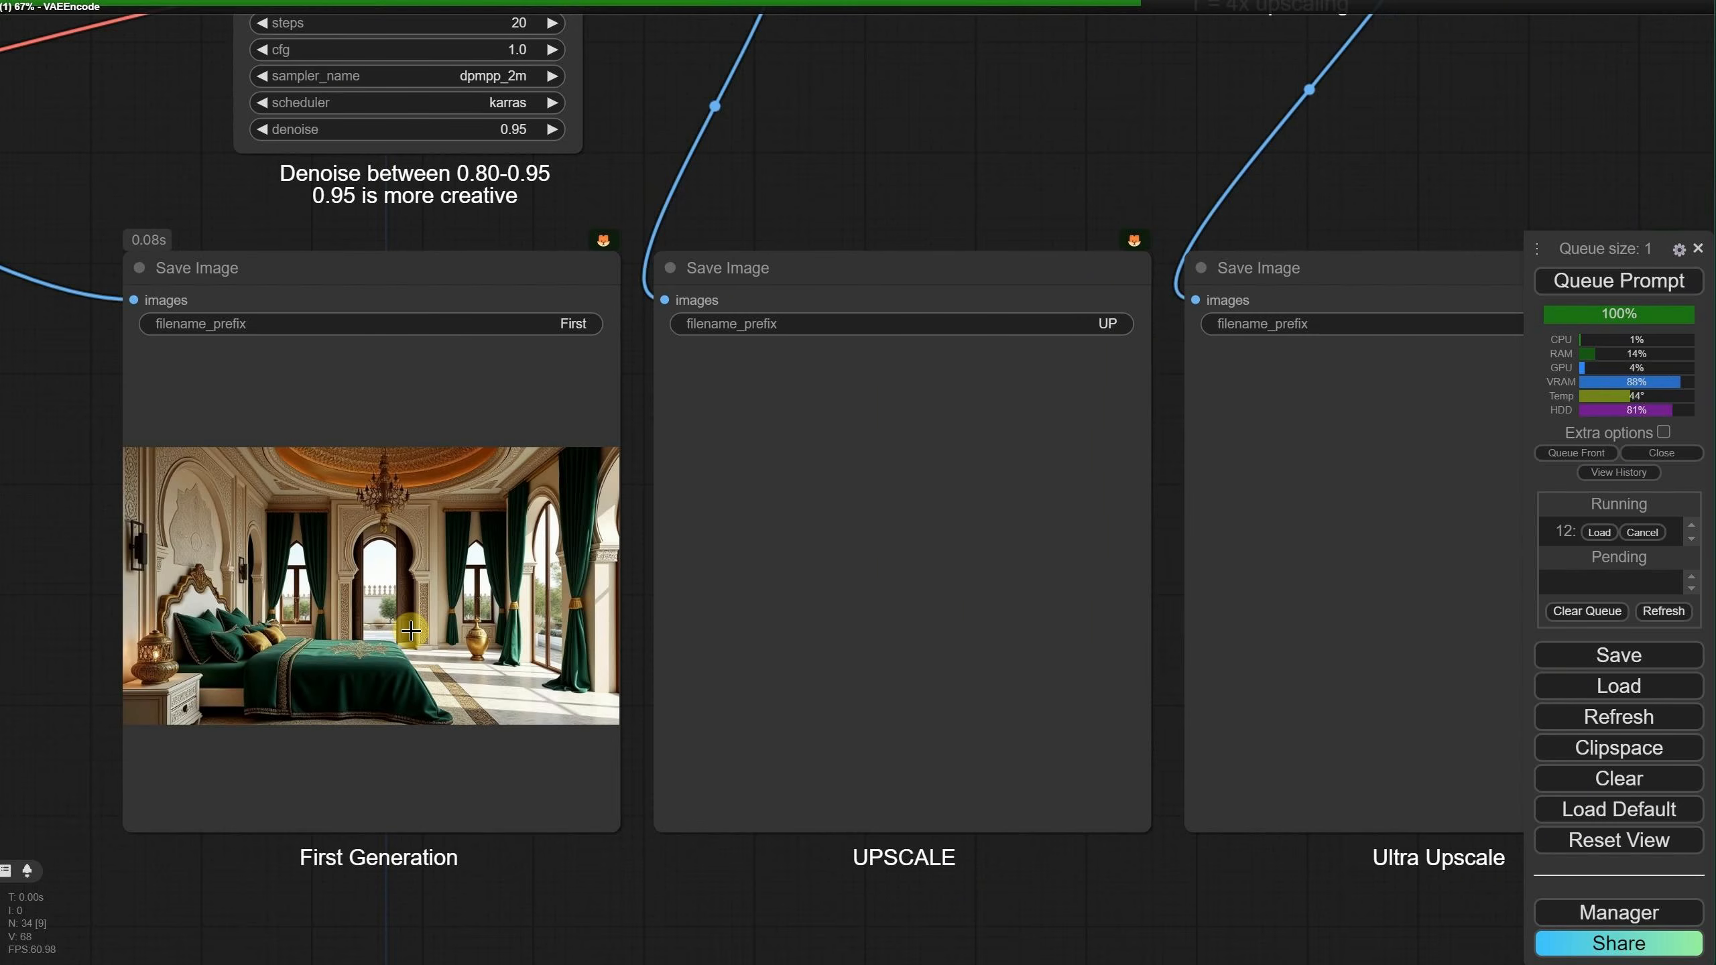
# Step: Cancel the running generation from the queue list, requeue the workflow for a different bedroom, and cancel that run too
pyautogui.click(1664, 456)
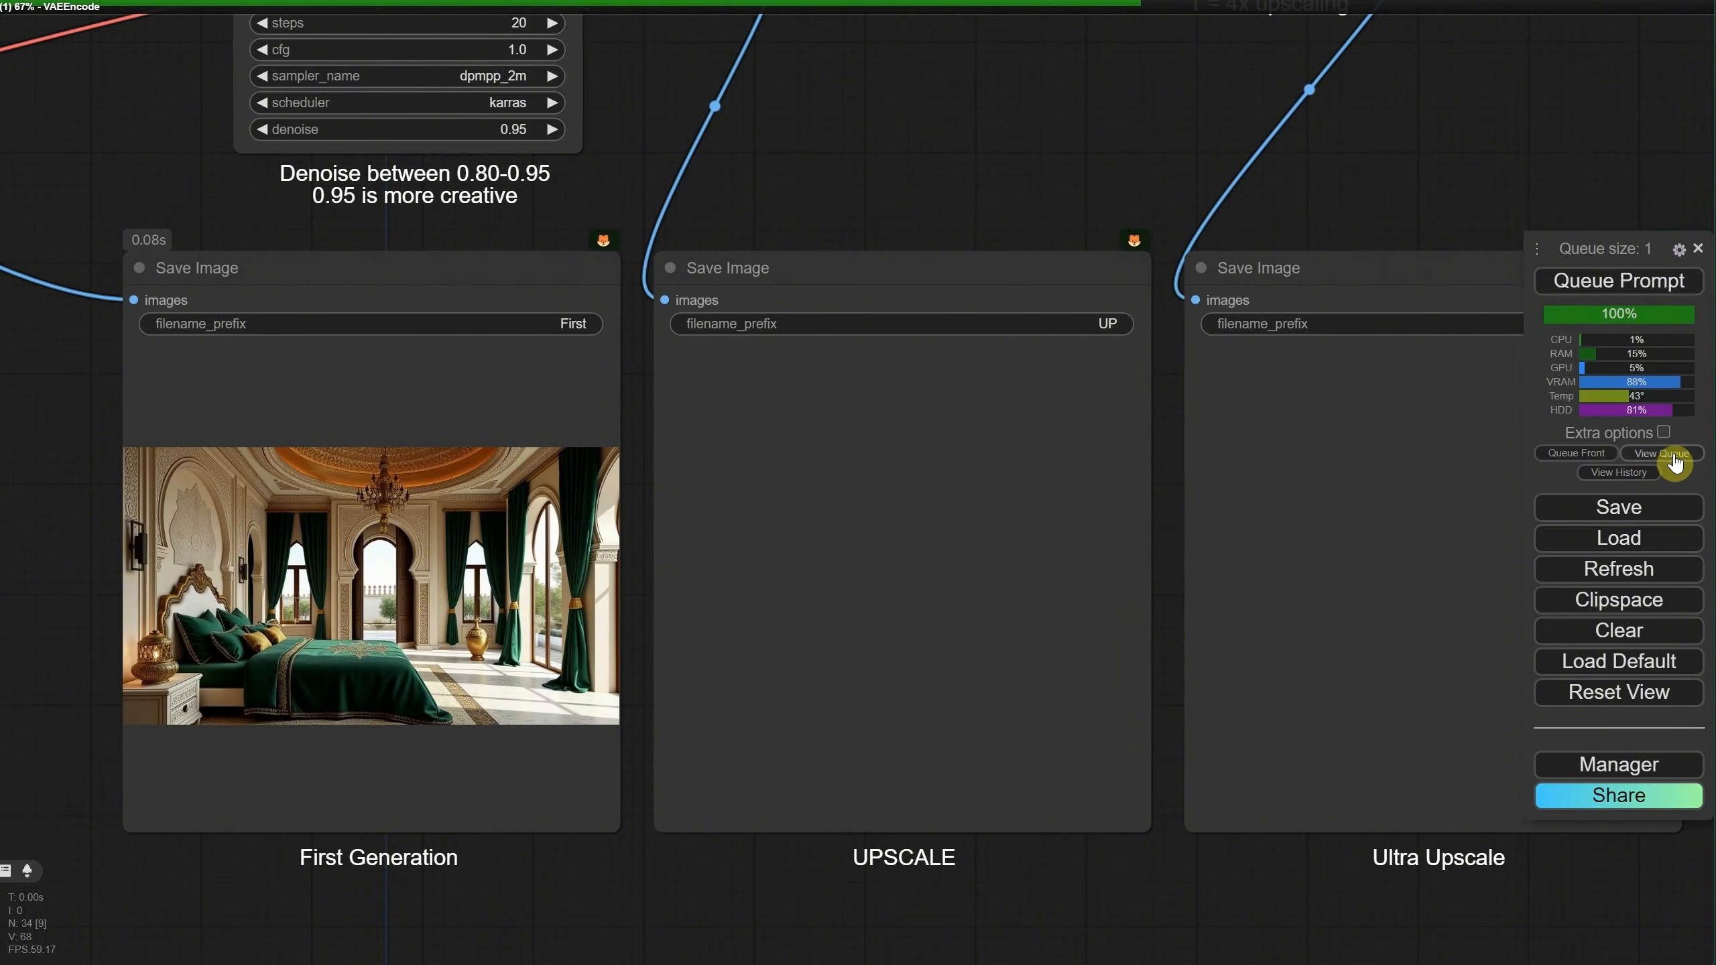
pyautogui.click(1666, 456)
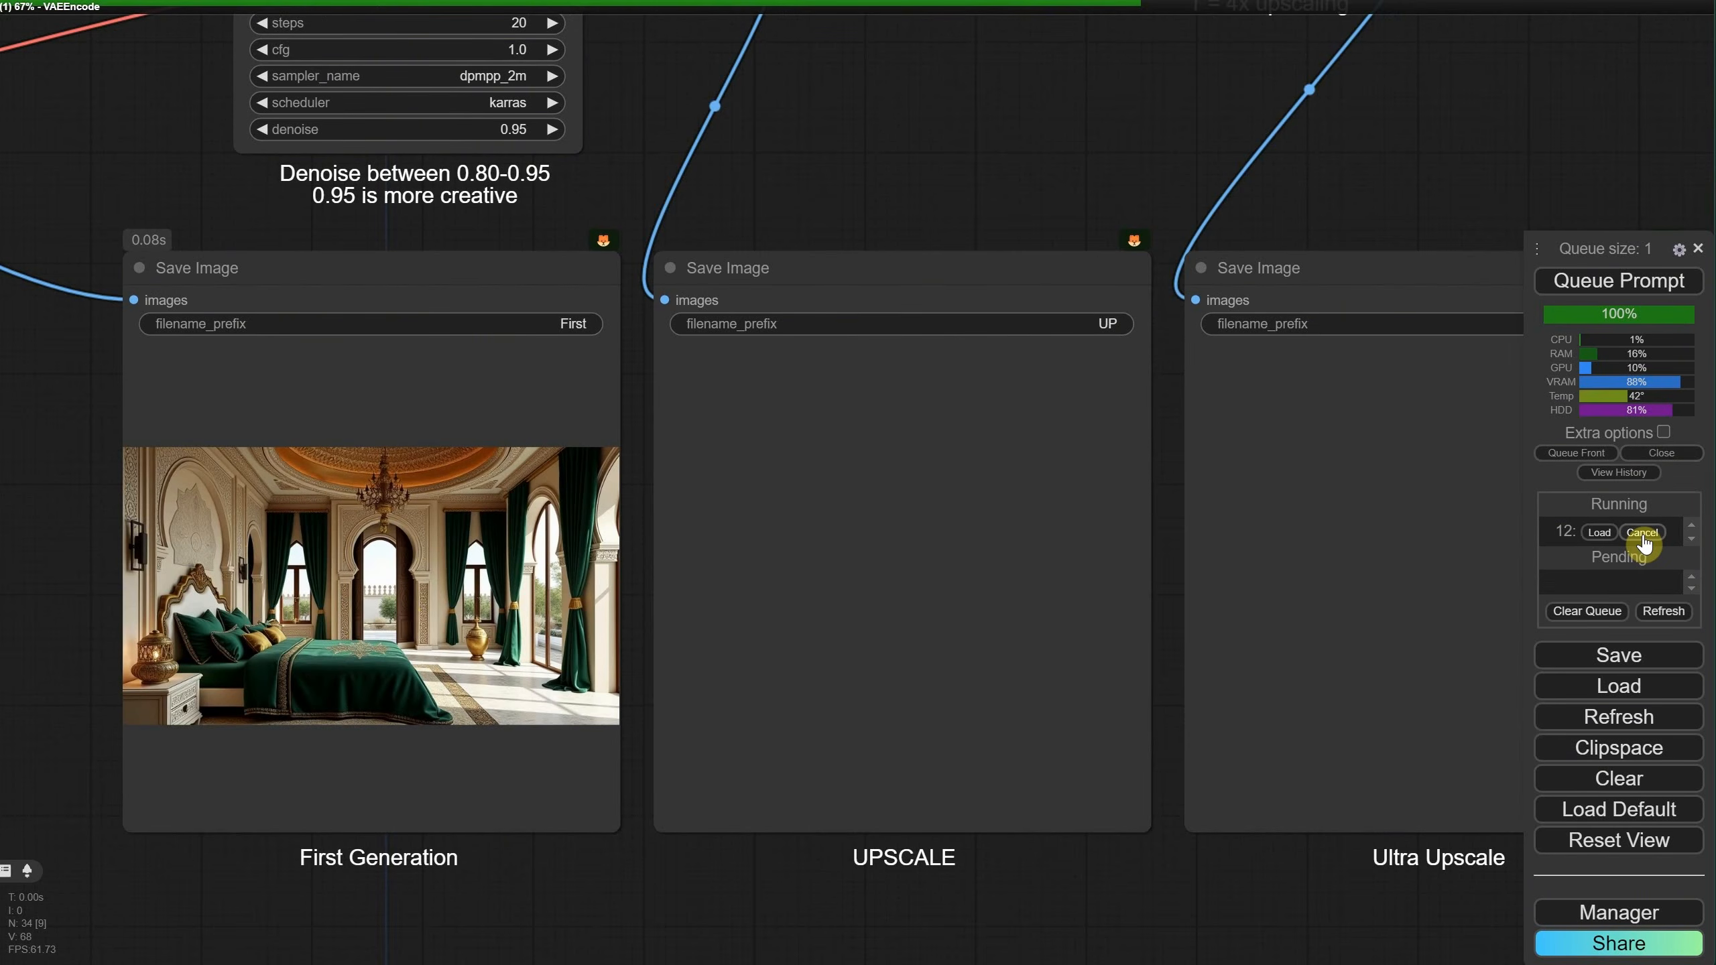
pyautogui.click(1642, 533)
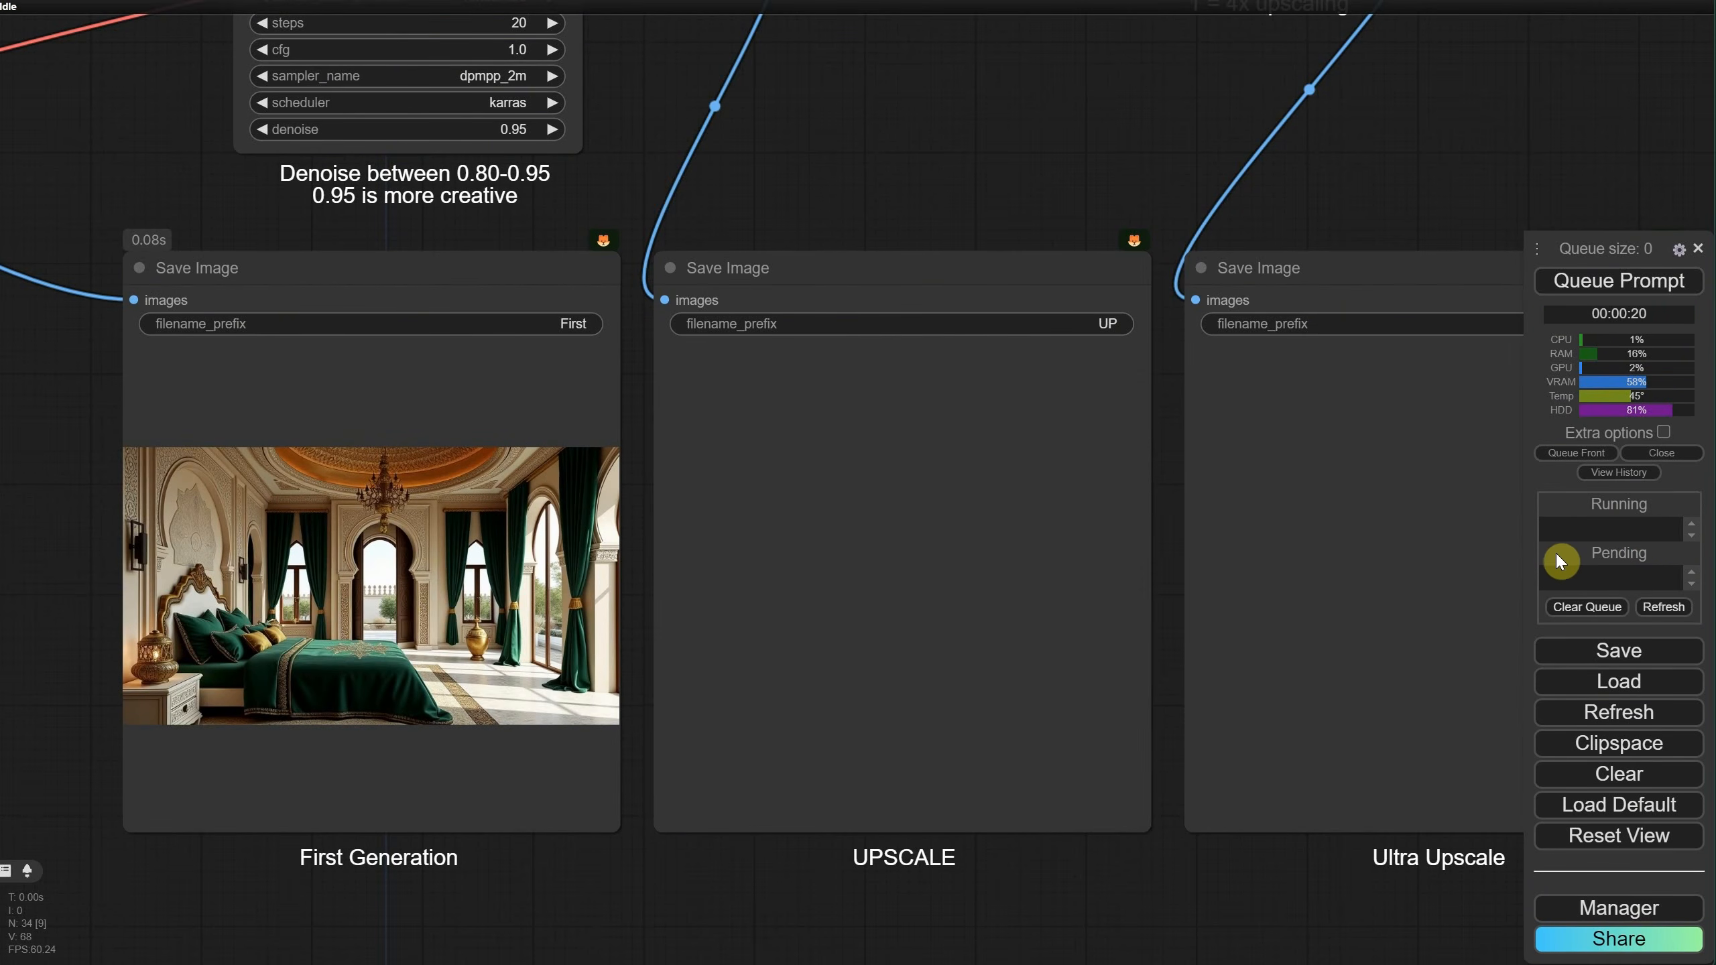
pyautogui.click(1624, 281)
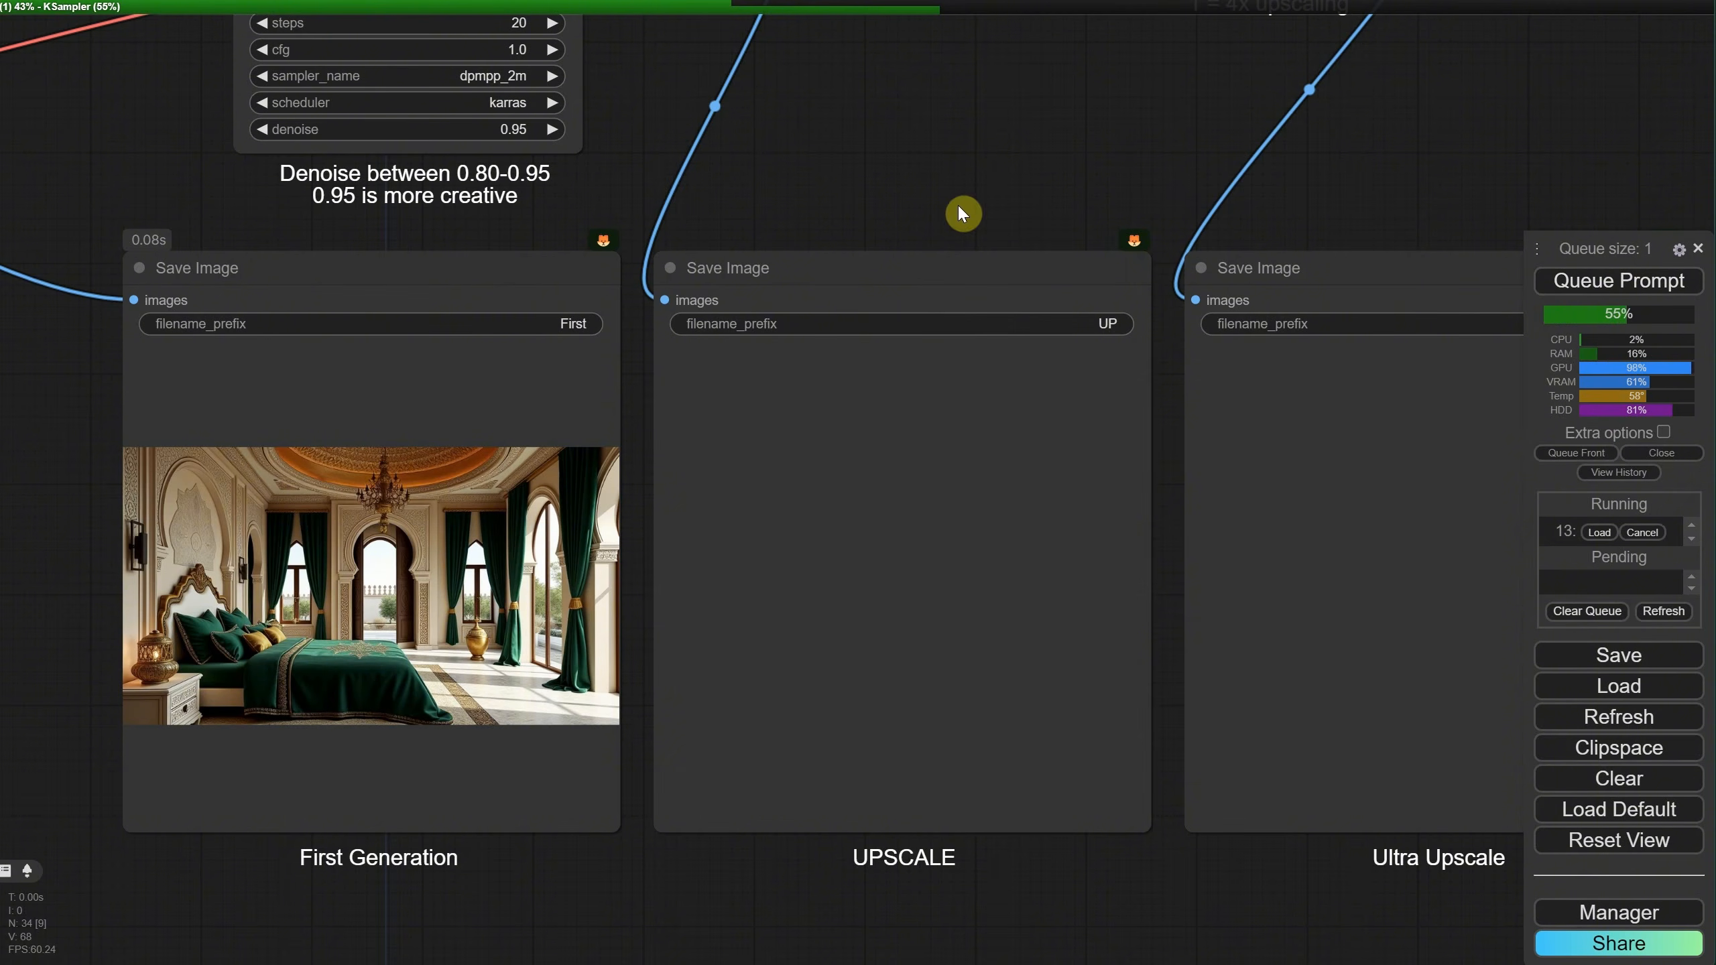
pyautogui.click(1642, 534)
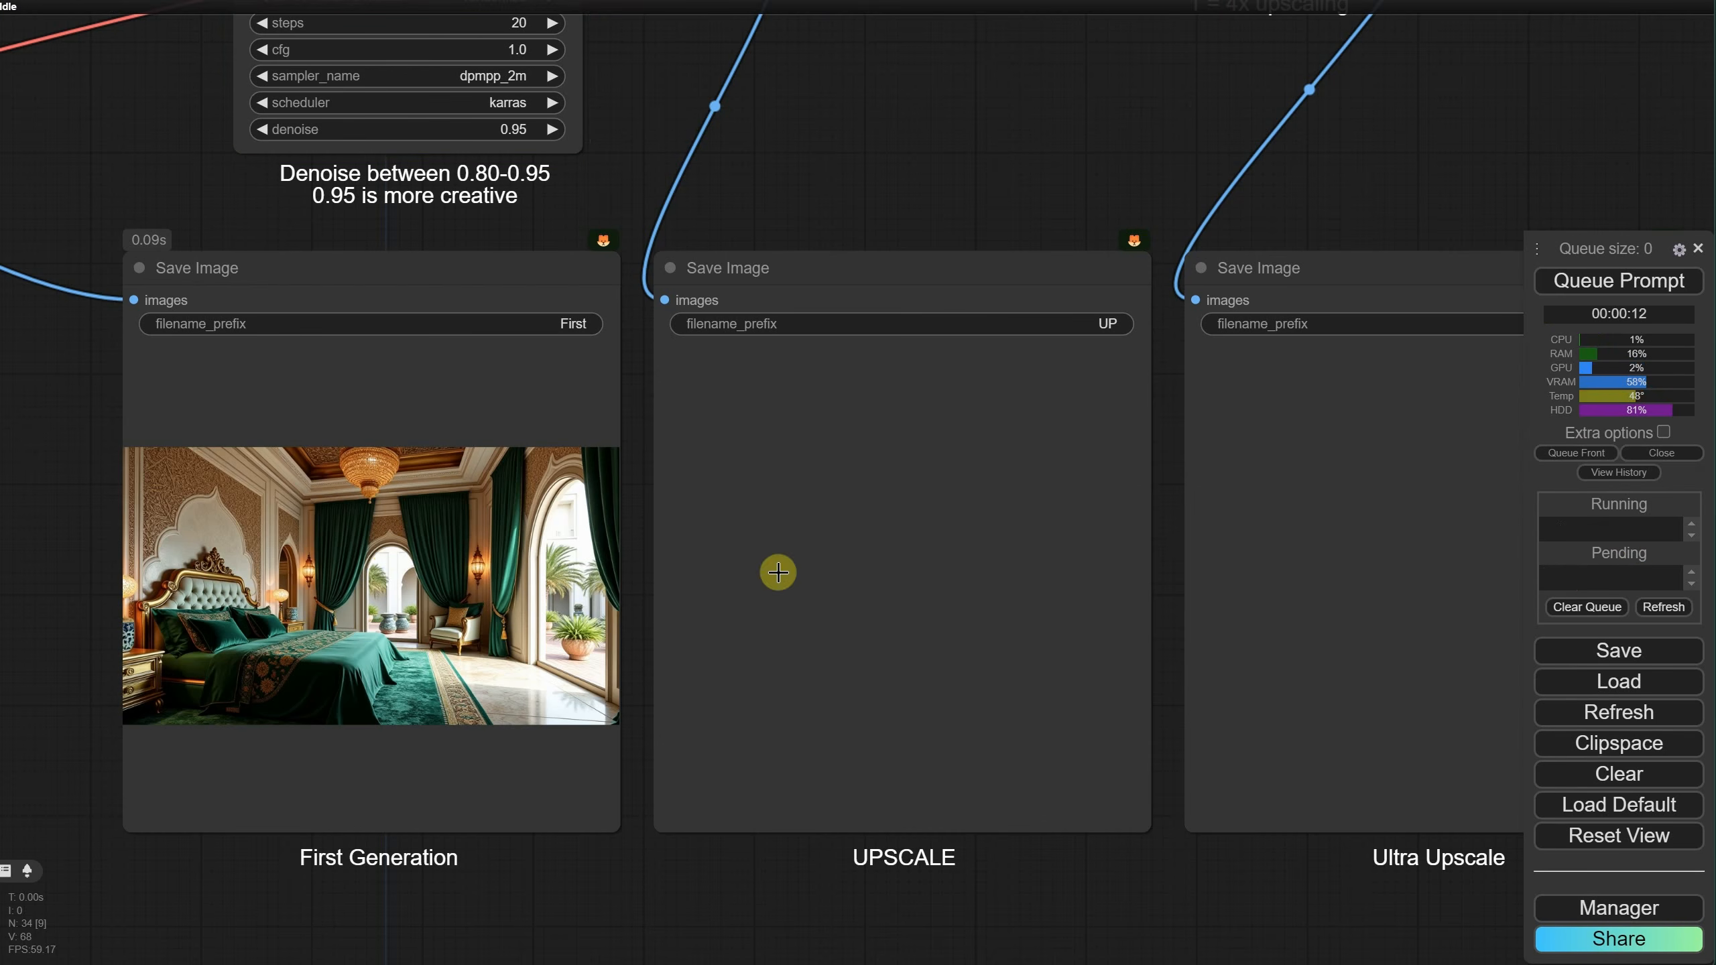
# Step: Queue the bedroom prompt again, let all three stages finish, and open the Ultra Upscale image at full size
pyautogui.click(1614, 285)
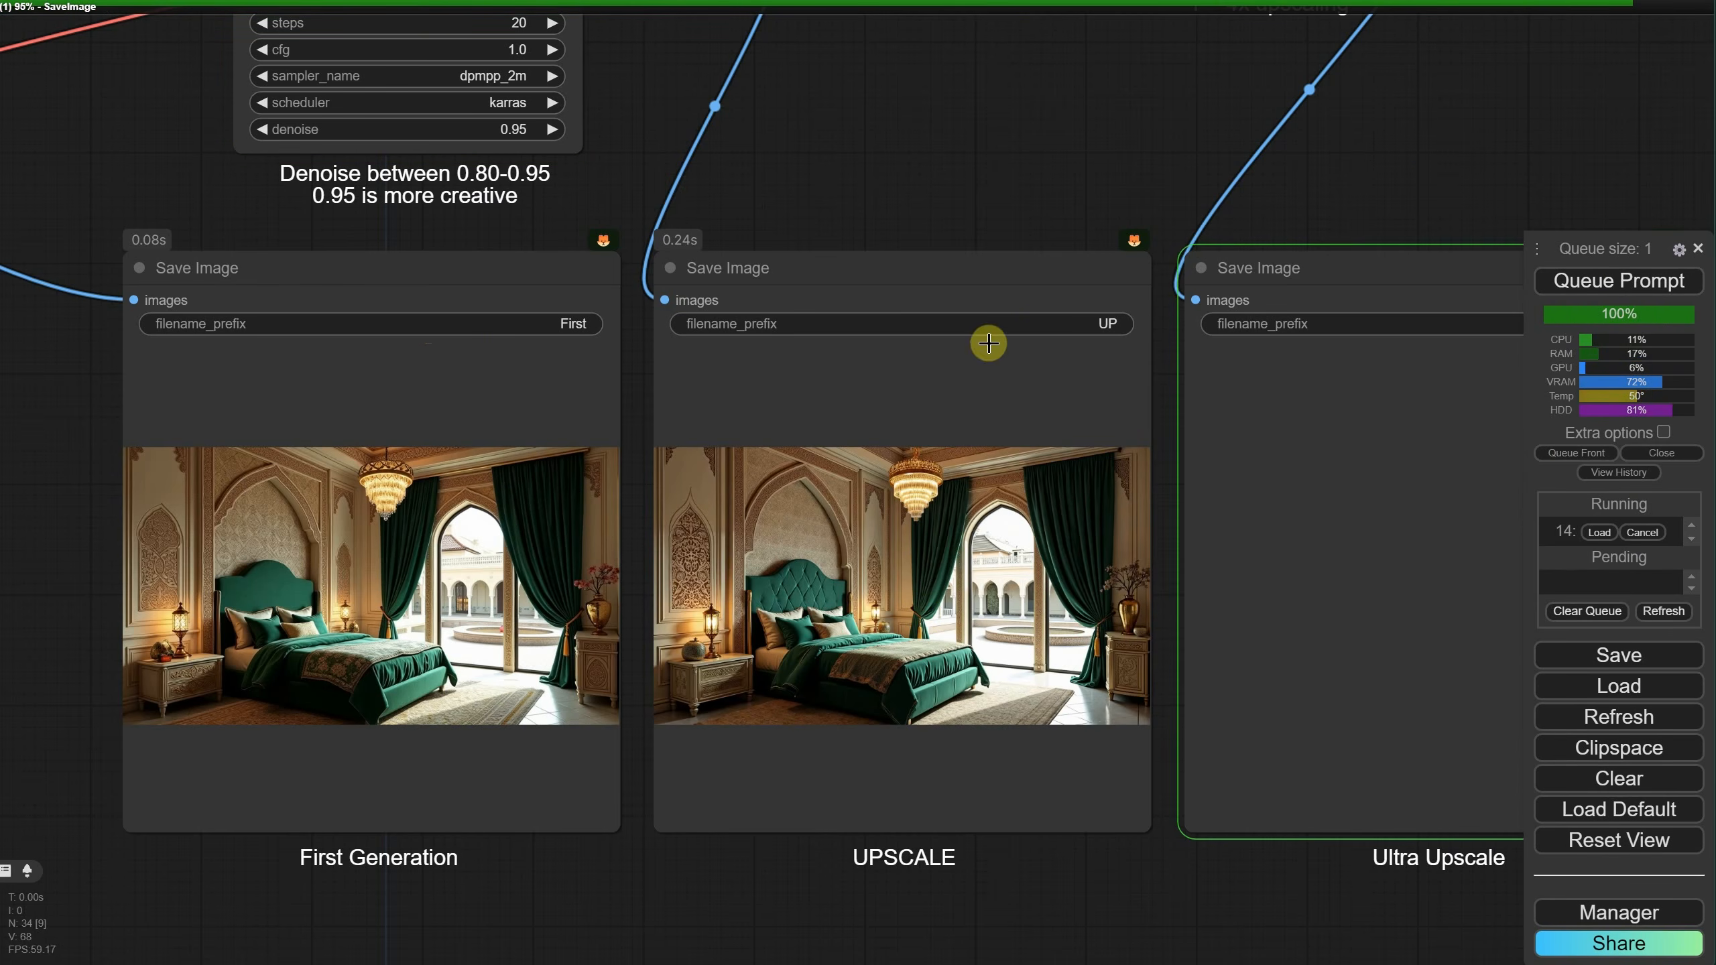
pyautogui.moveTo(1405, 165); pyautogui.dragTo(1187, 178)
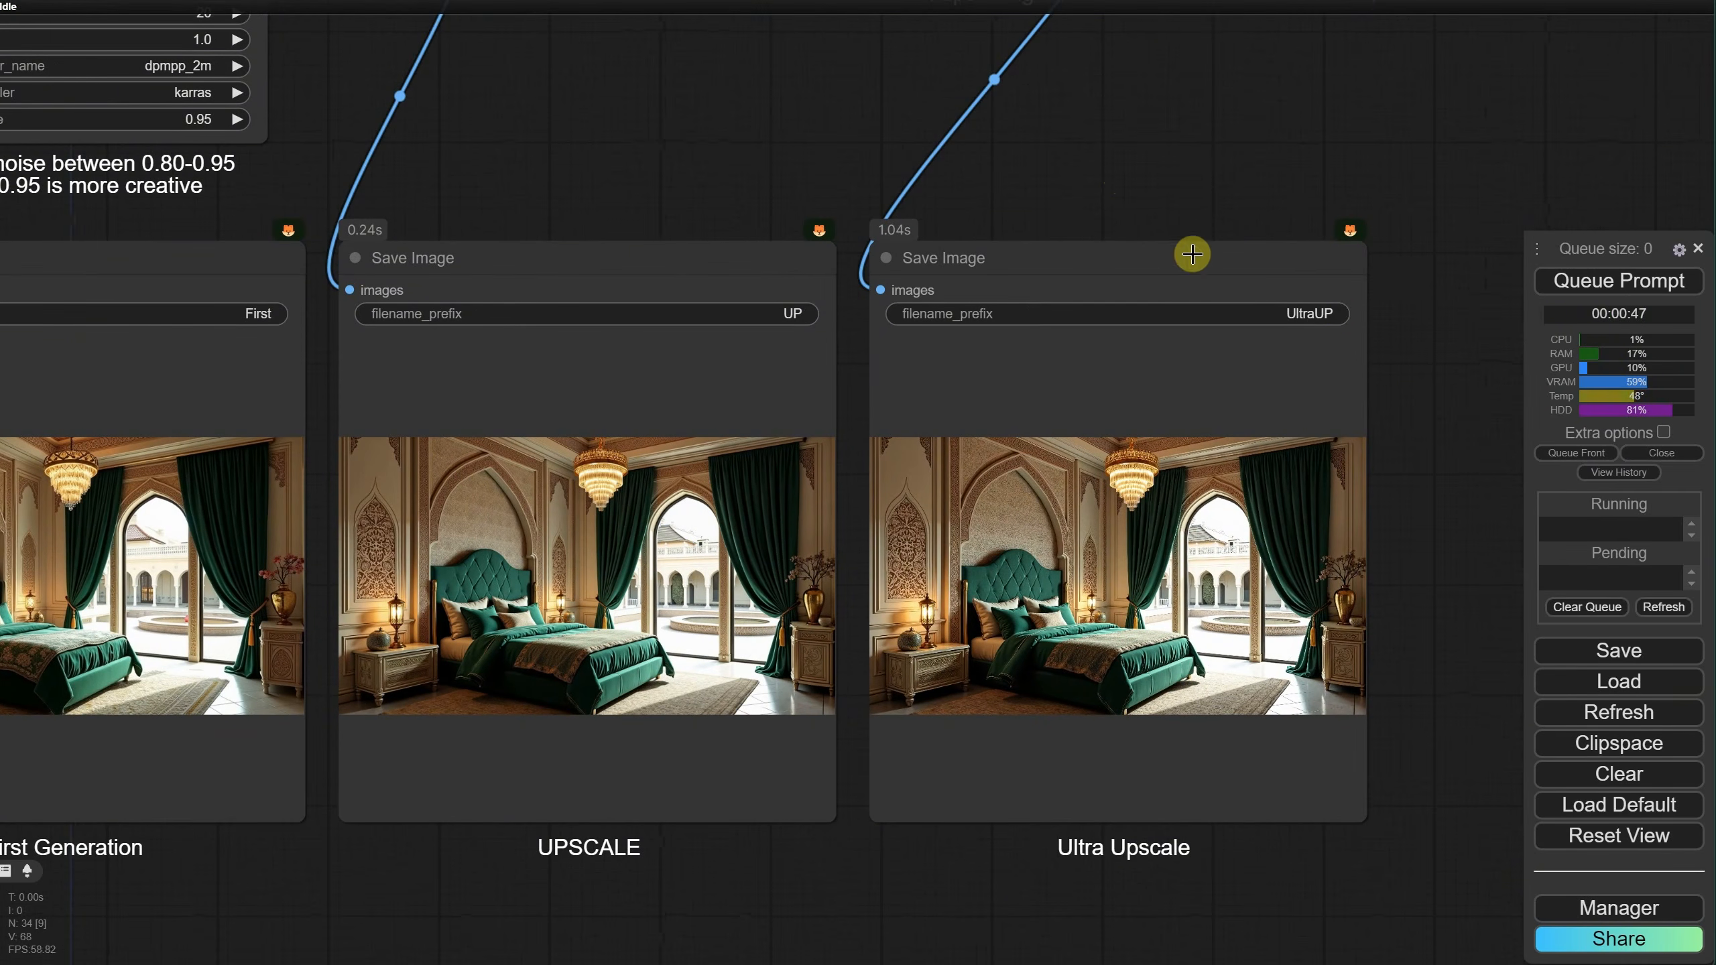
pyautogui.rightClick(1062, 544)
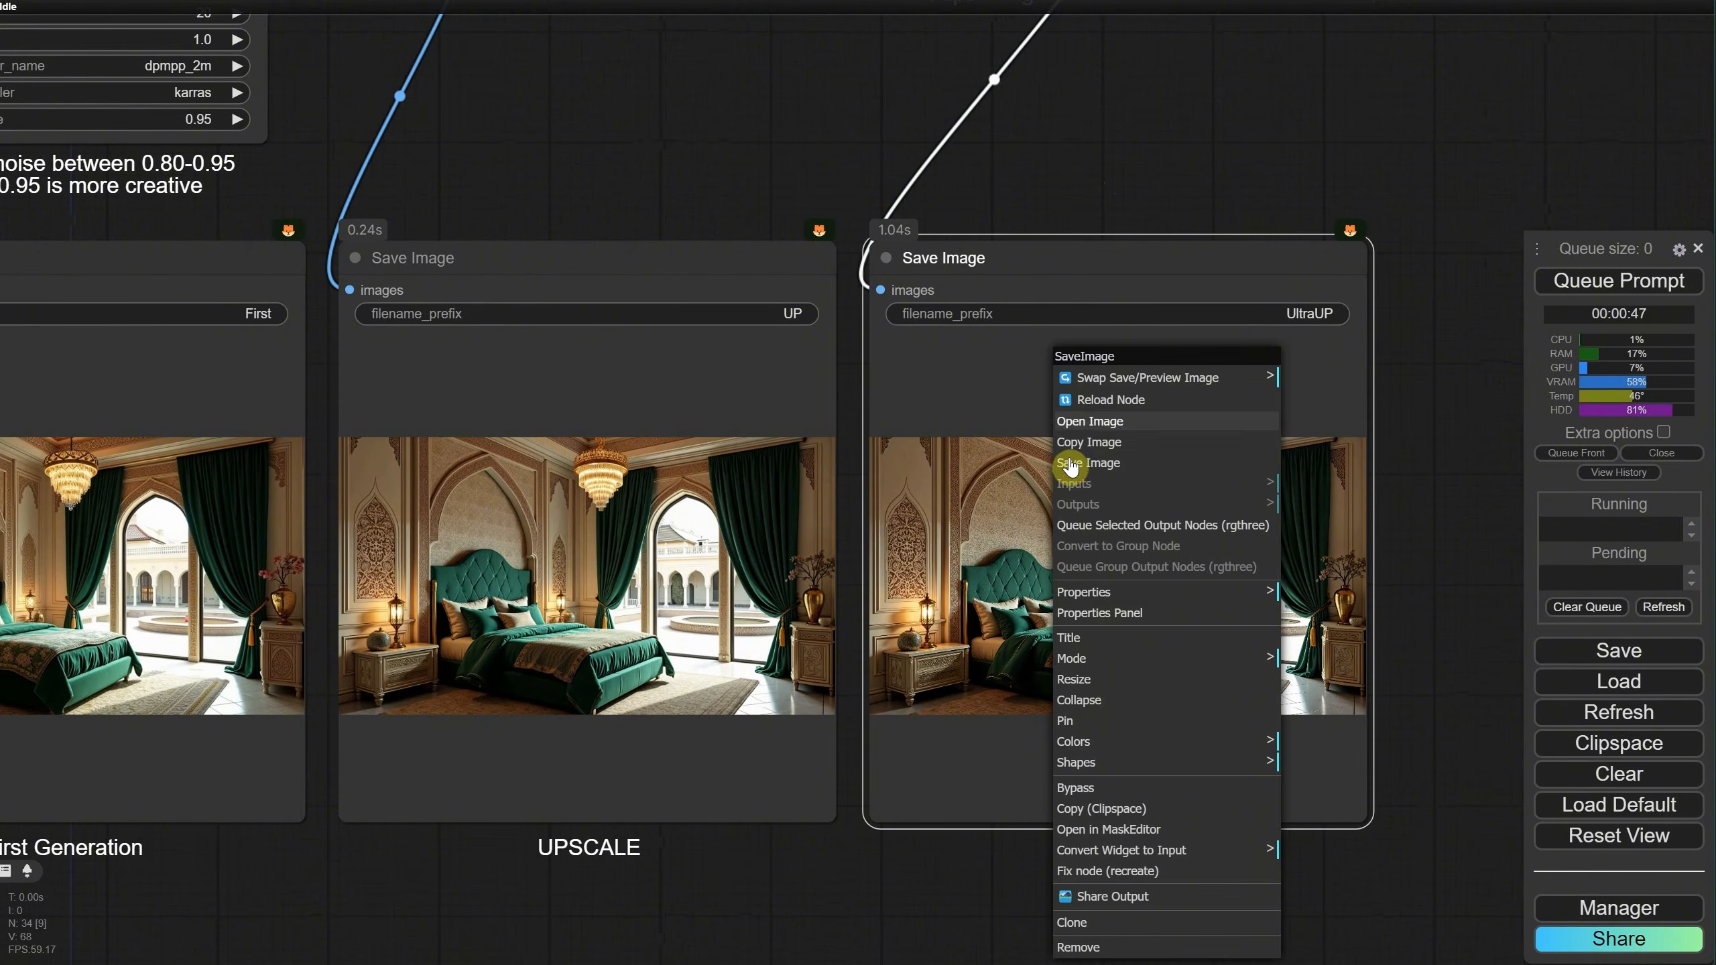
pyautogui.click(1078, 426)
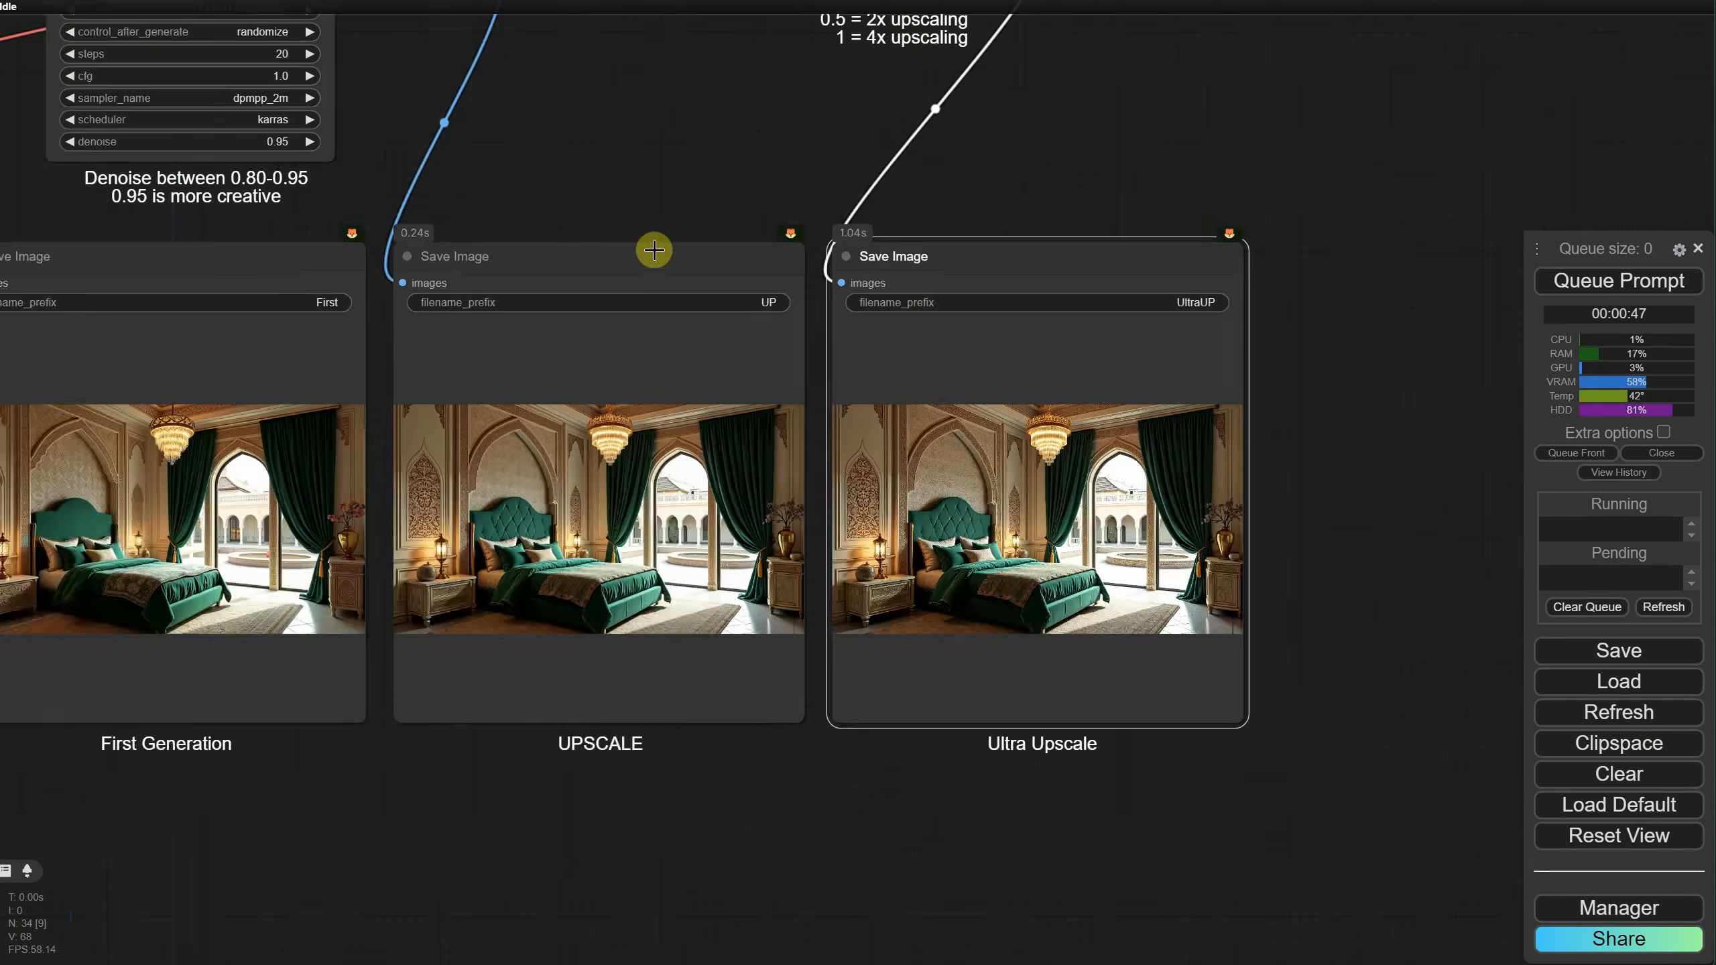
# Step: Replace the CLIP Text Encode prompt with a description of a serene Irish countryside at dawn featuring a quaint stone cottage
pyautogui.scroll(-2, 218, 356)
pyautogui.moveTo(219, 356); pyautogui.dragTo(1067, 564)
pyautogui.moveTo(384, 501); pyautogui.dragTo(939, 730)
pyautogui.scroll(9, 803, 561)
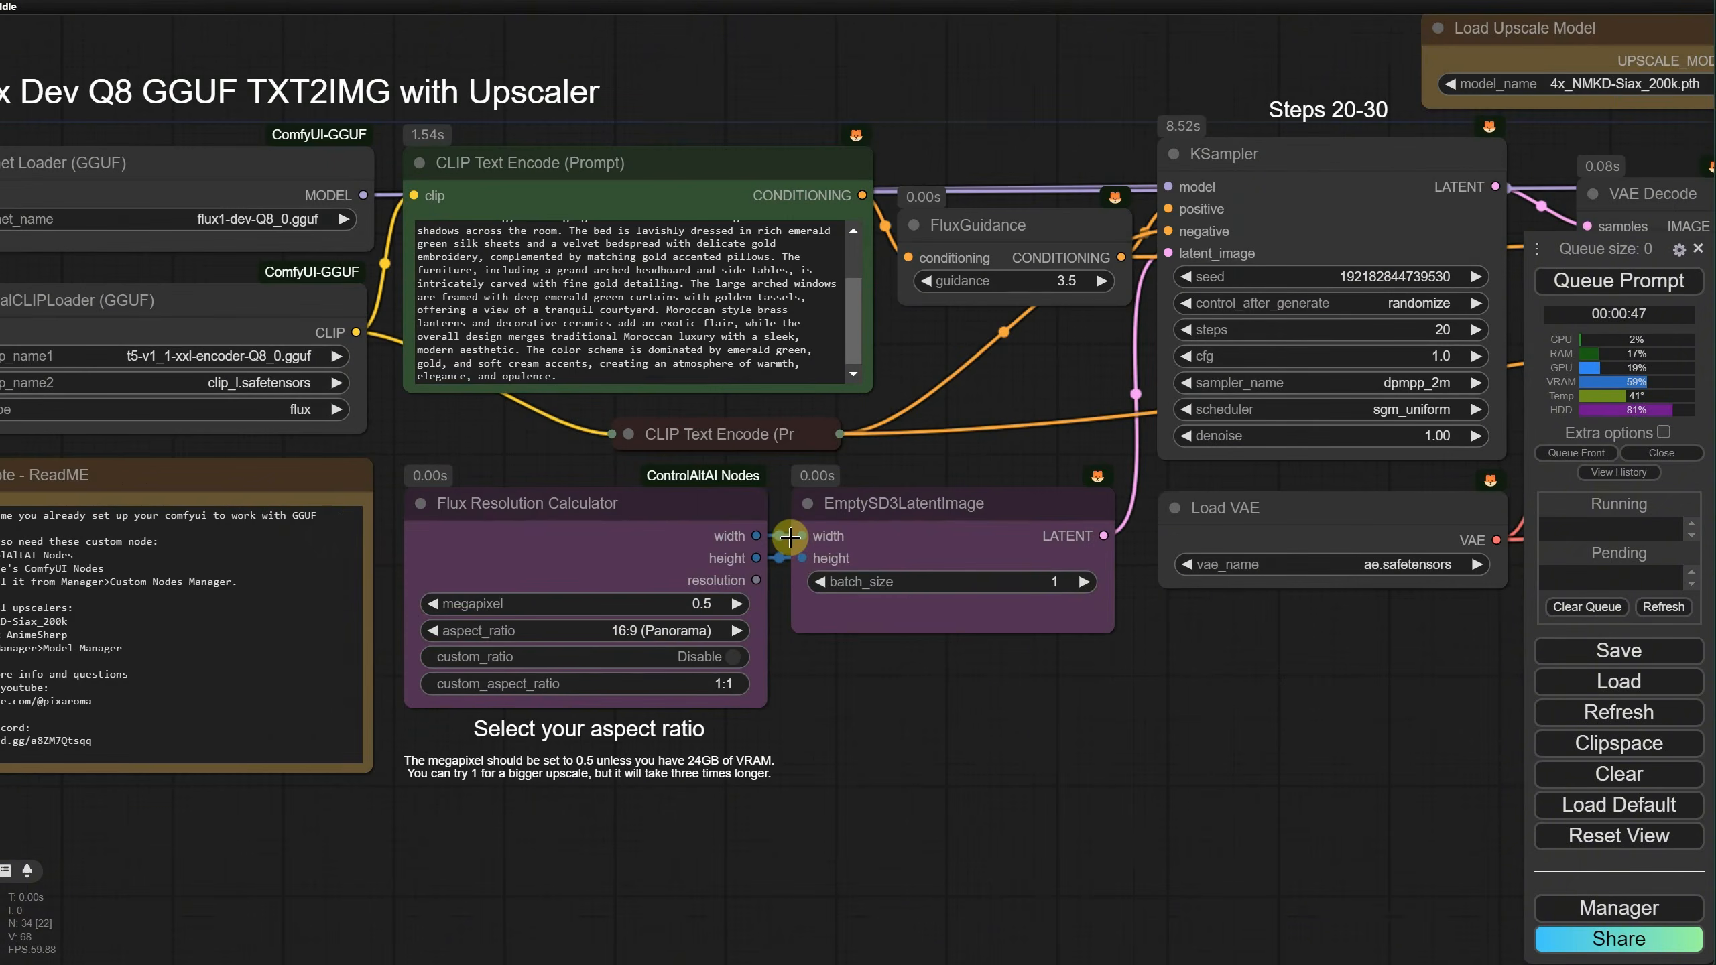
pyautogui.click(725, 325)
pyautogui.hotkey('ctrl', 'a')
pyautogui.hotkey('ctrl', 'v')
pyautogui.scroll(3, 727, 324)
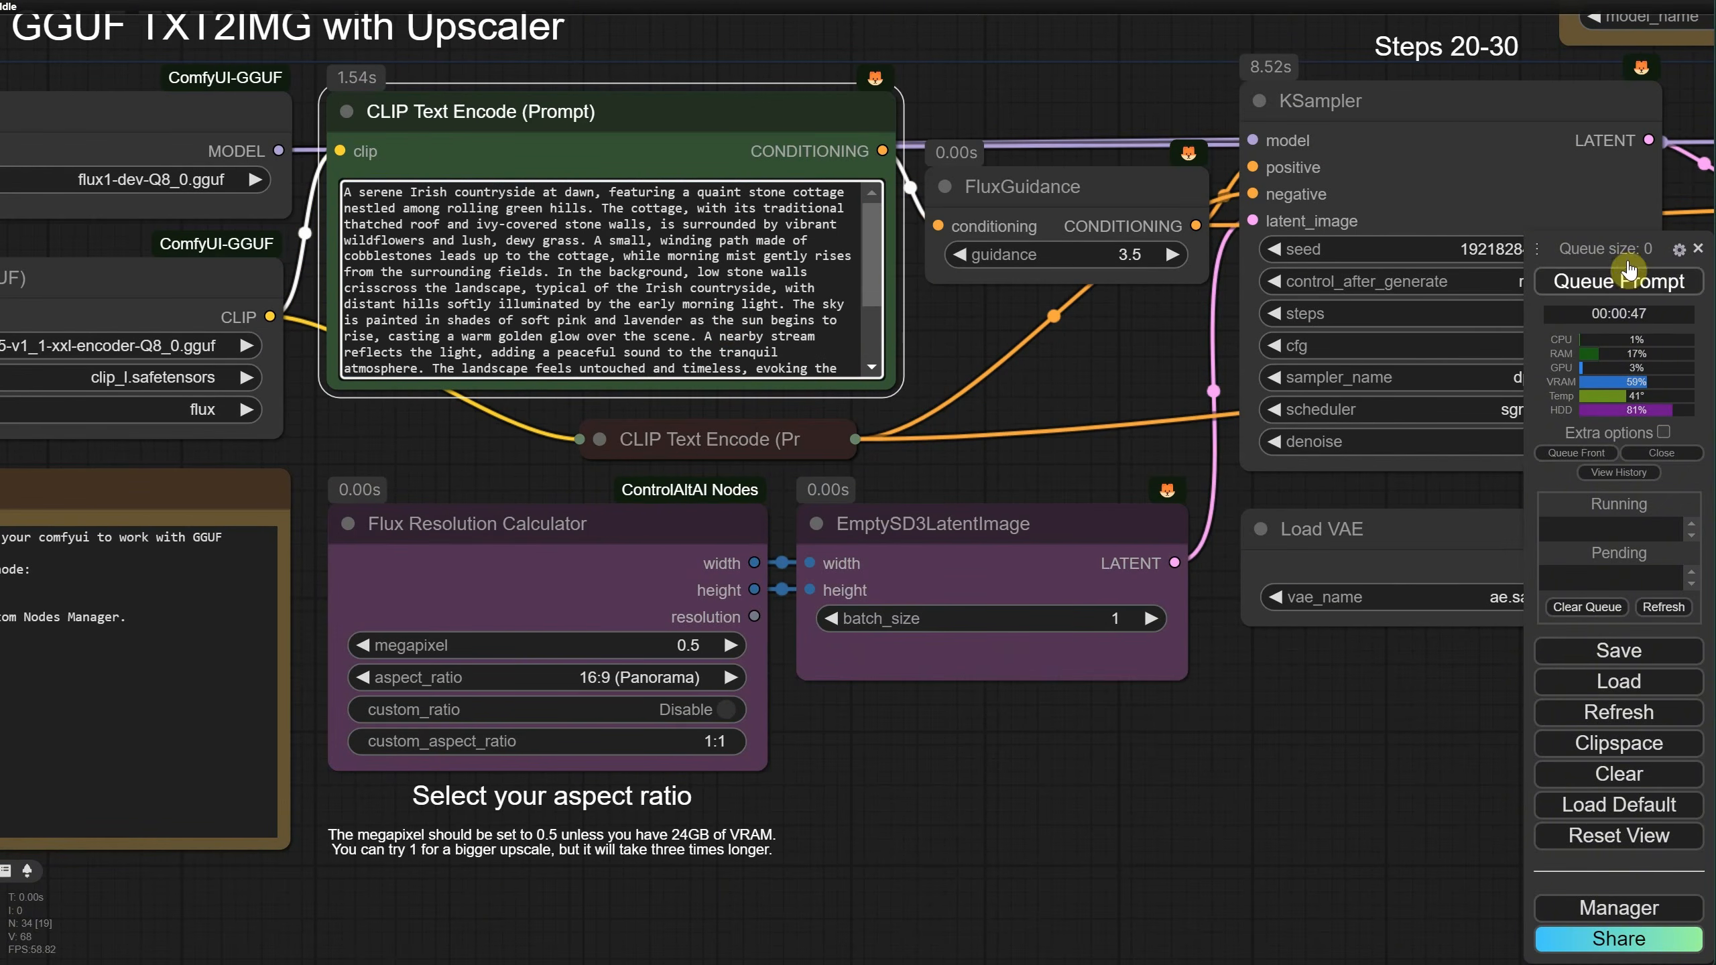
# Step: Queue the workflow with the Irish cottage prompt and open the resulting Ultra Upscale image at full size
pyautogui.click(1619, 285)
pyautogui.moveTo(1249, 762); pyautogui.dragTo(1054, 738)
pyautogui.scroll(-7, 711, 633)
pyautogui.moveTo(1217, 637); pyautogui.dragTo(740, 555)
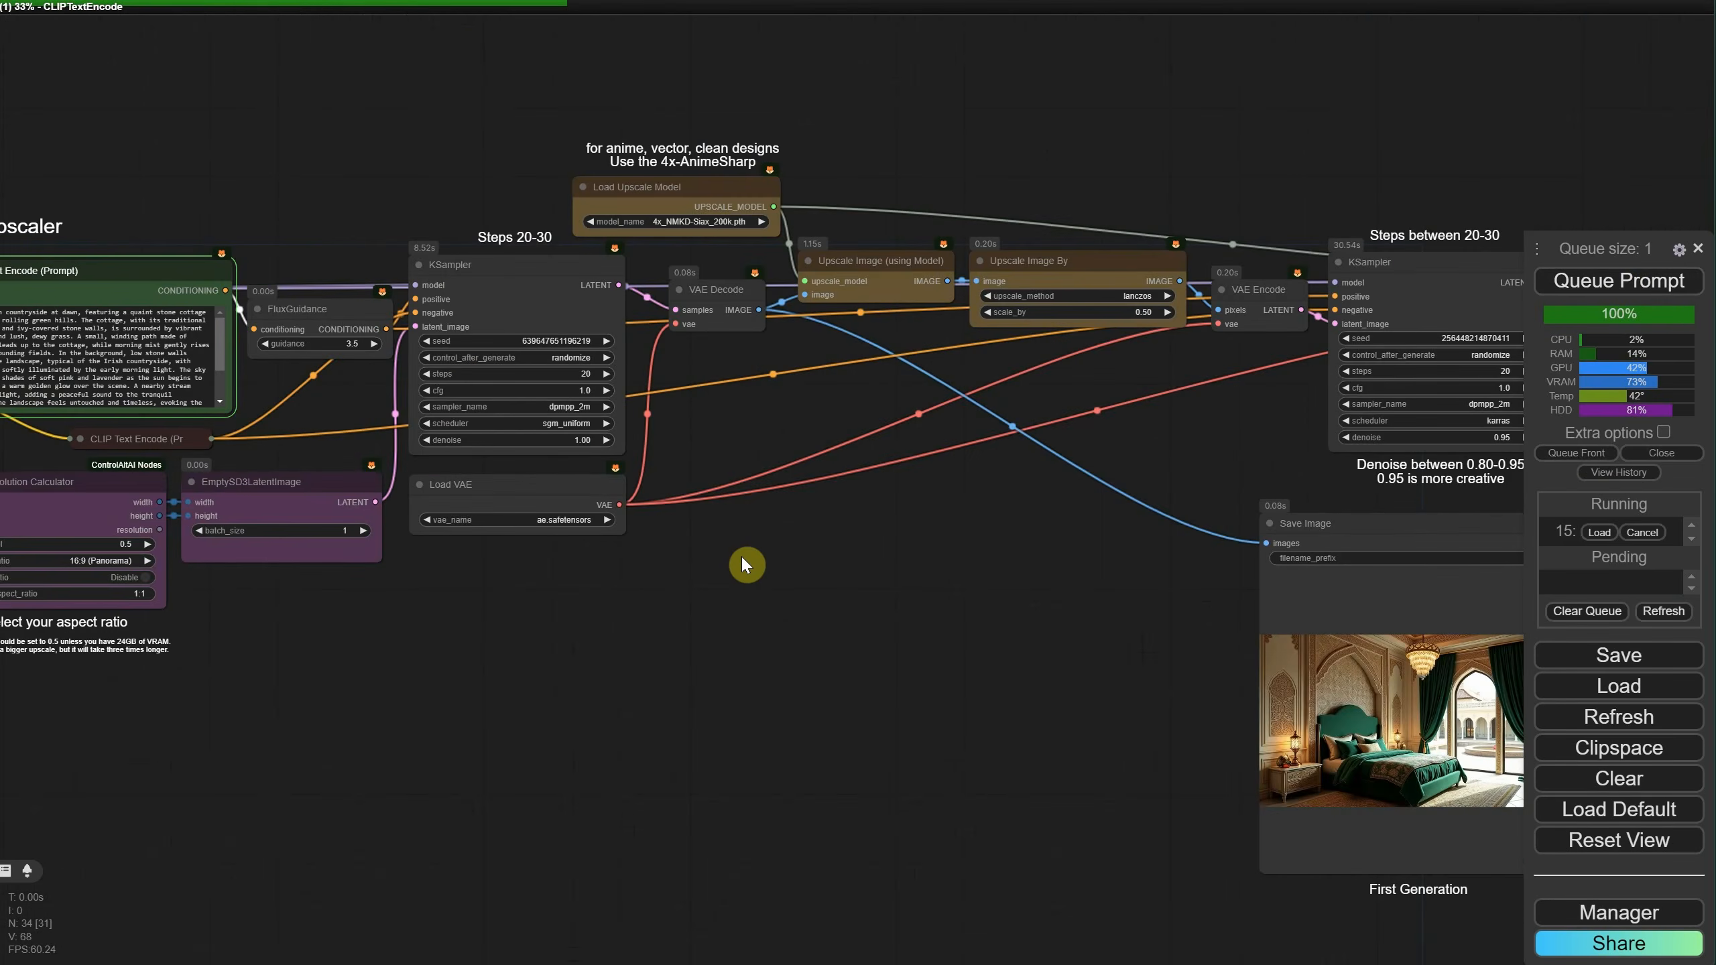
pyautogui.moveTo(985, 587); pyautogui.dragTo(82, 415)
pyautogui.scroll(2, 615, 745)
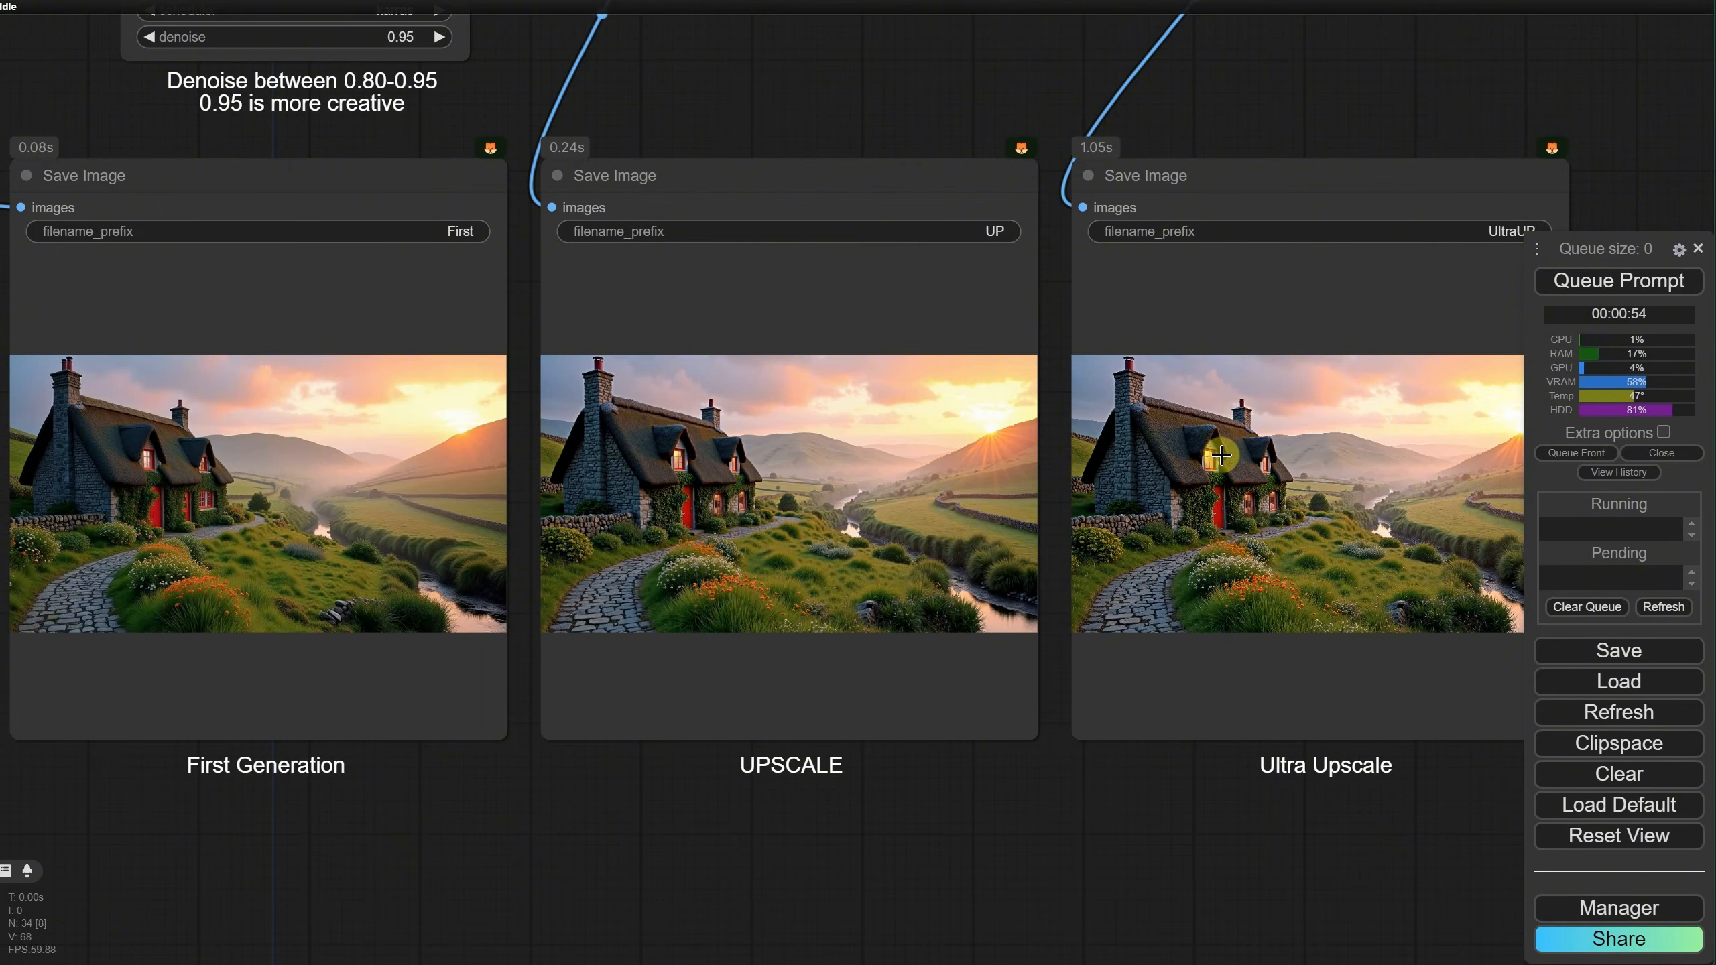
pyautogui.rightClick(1216, 455)
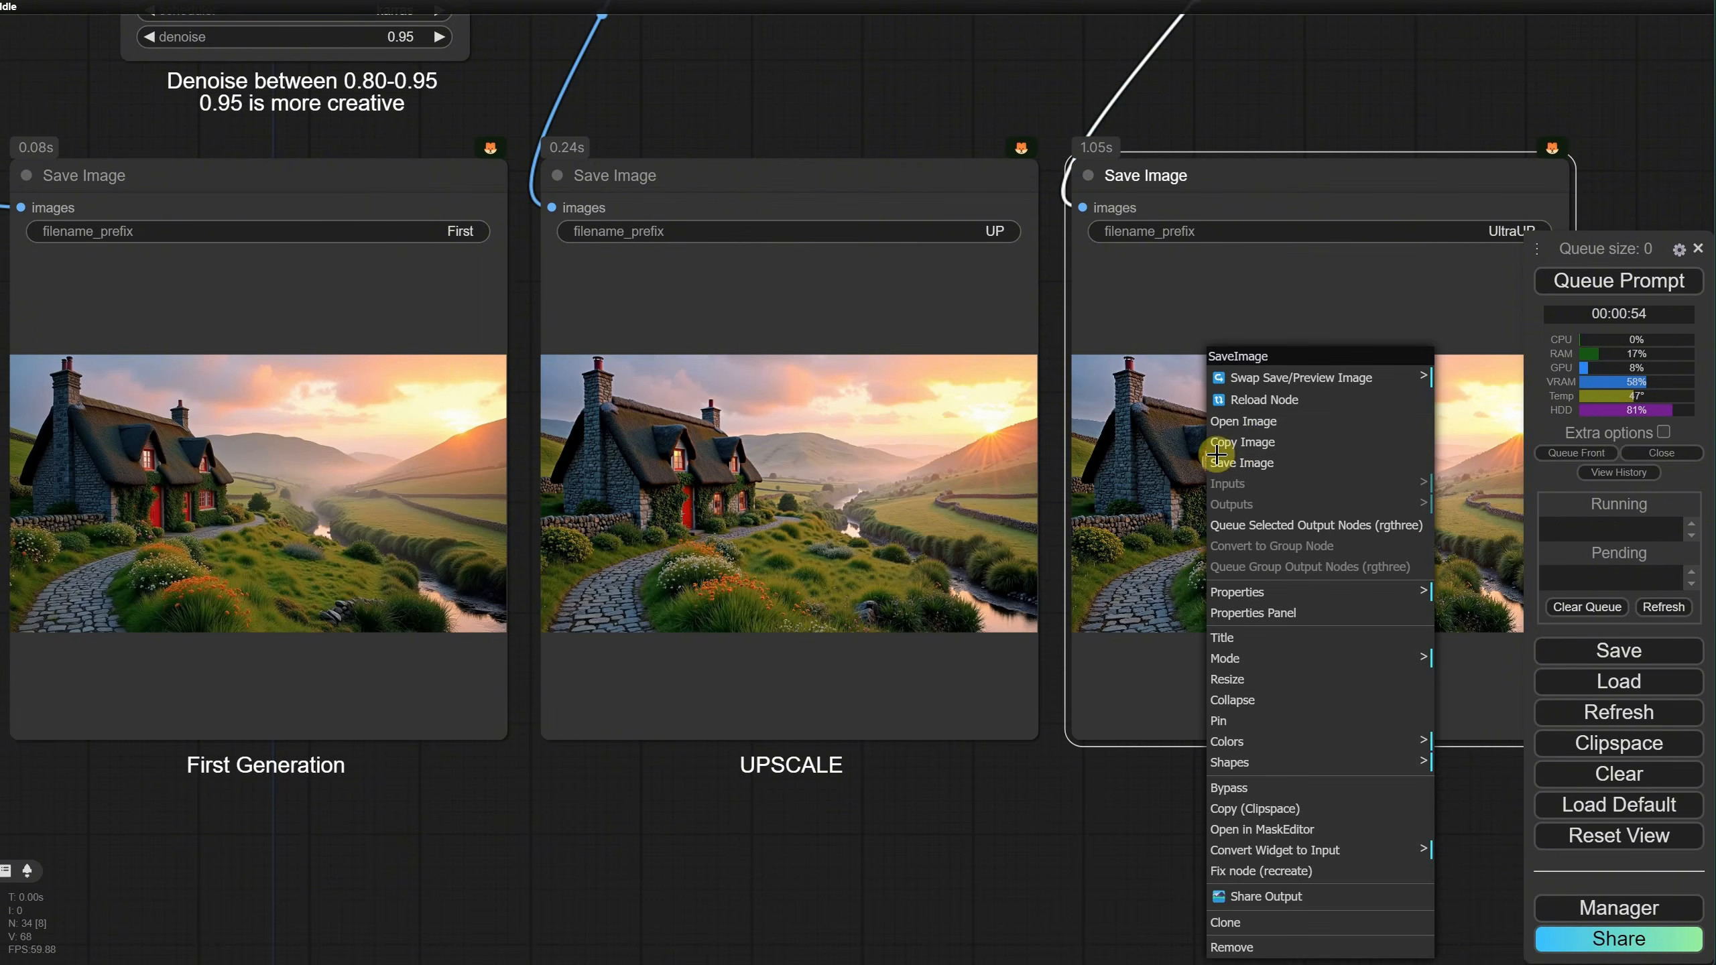
pyautogui.click(1252, 426)
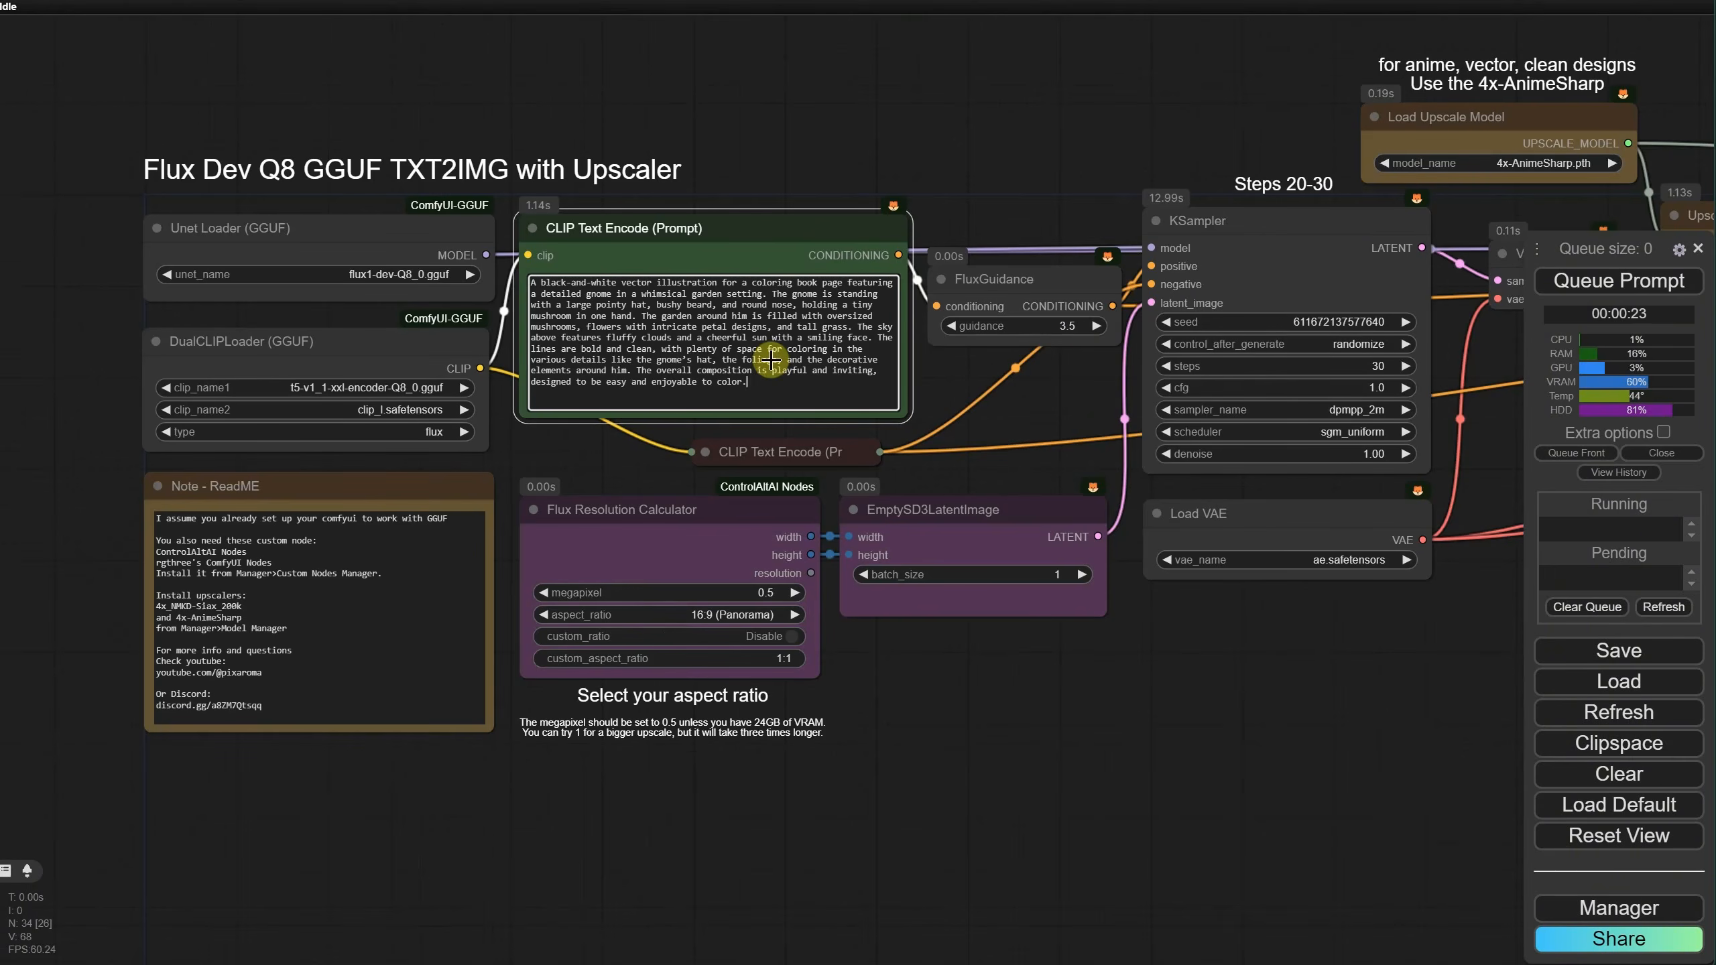
# Step: Run the workflow with the black-and-white gnome coloring page prompt and inspect the Ultra Upscale image up close
pyautogui.scroll(3, 501, 303)
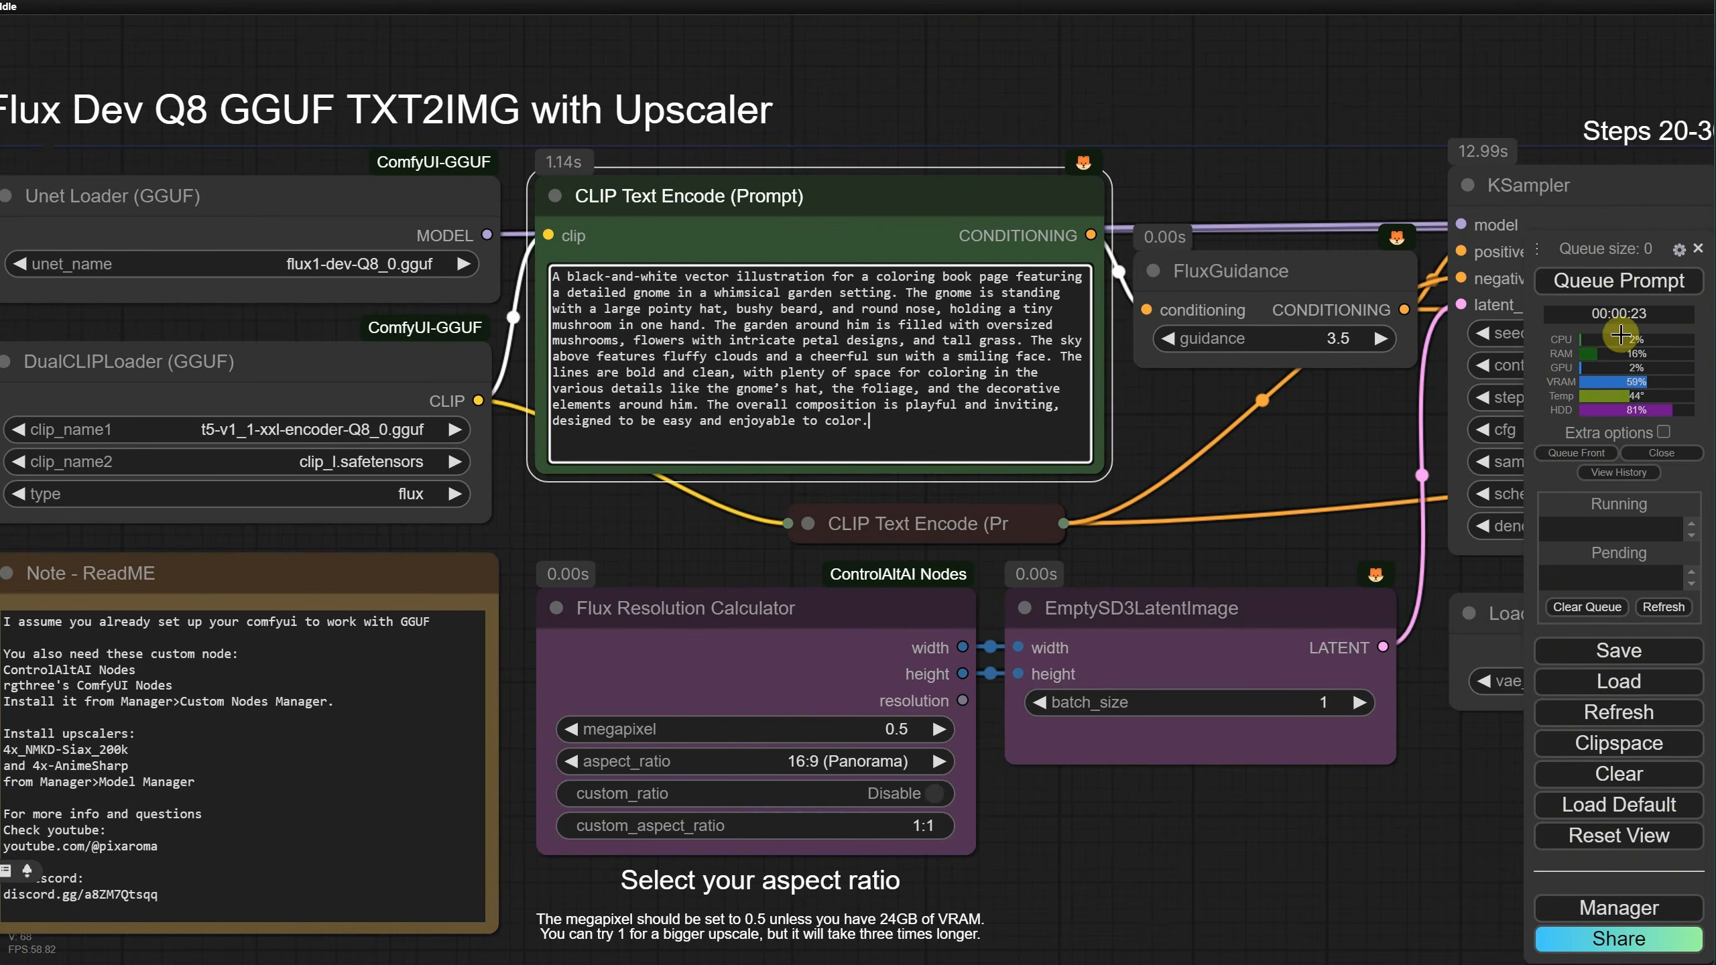
pyautogui.click(1588, 279)
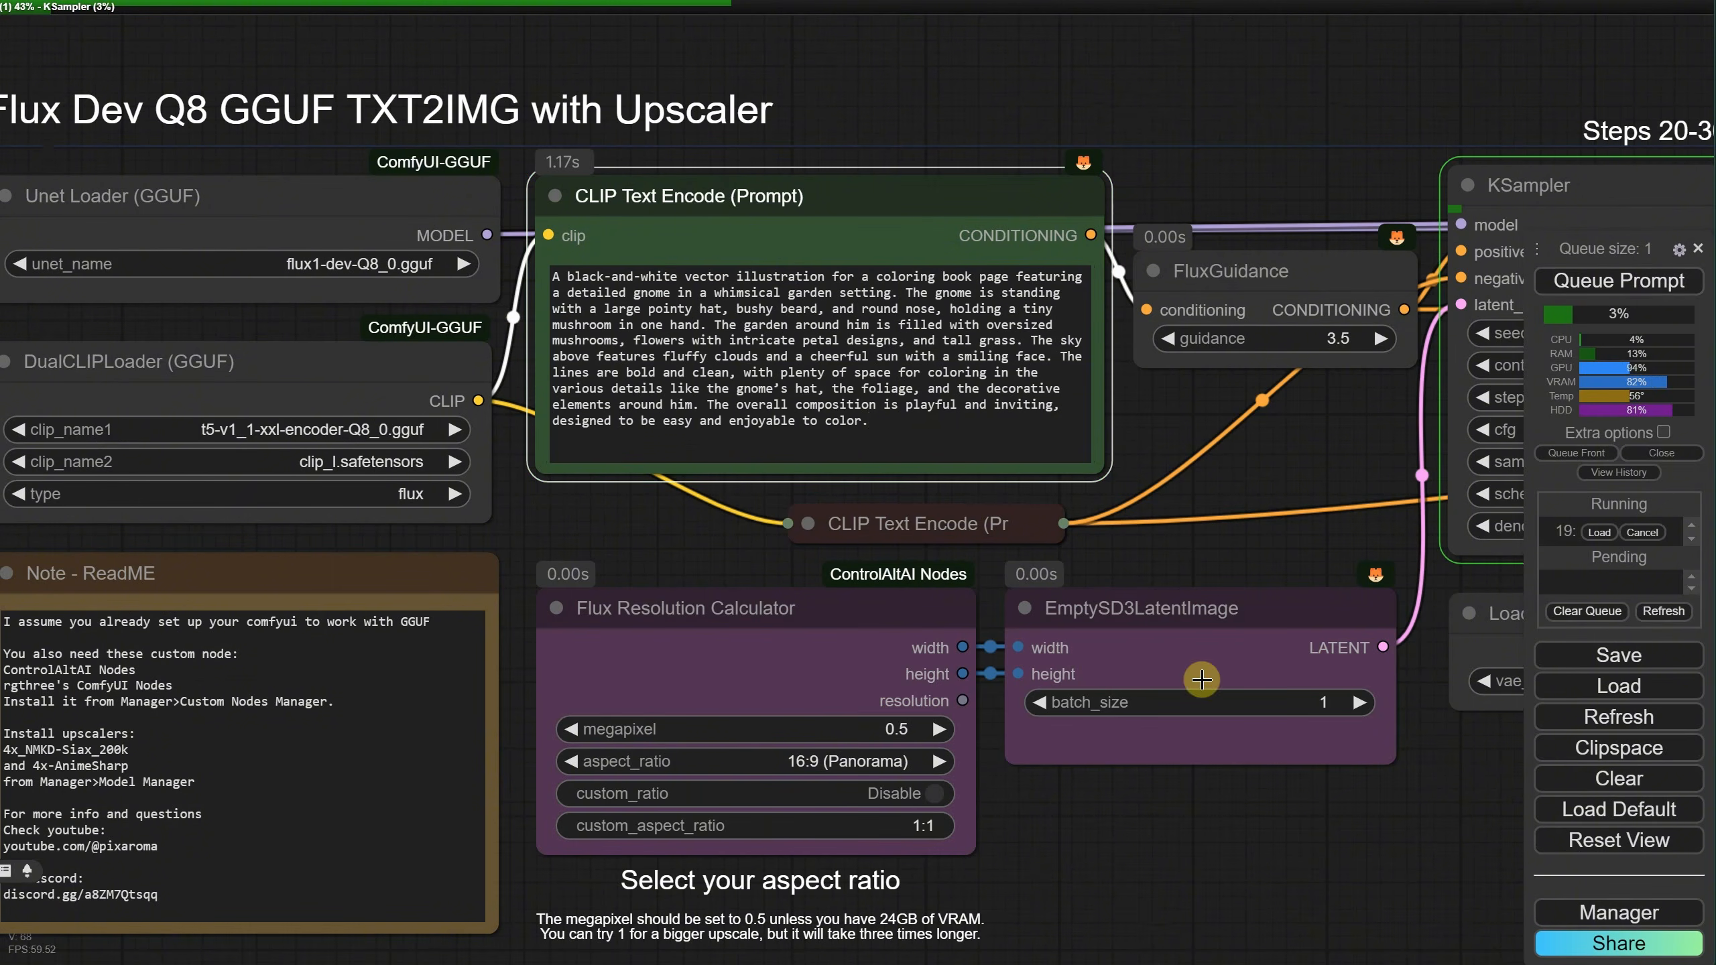
pyautogui.moveTo(1268, 796); pyautogui.dragTo(923, 707)
pyautogui.scroll(-4, 921, 705)
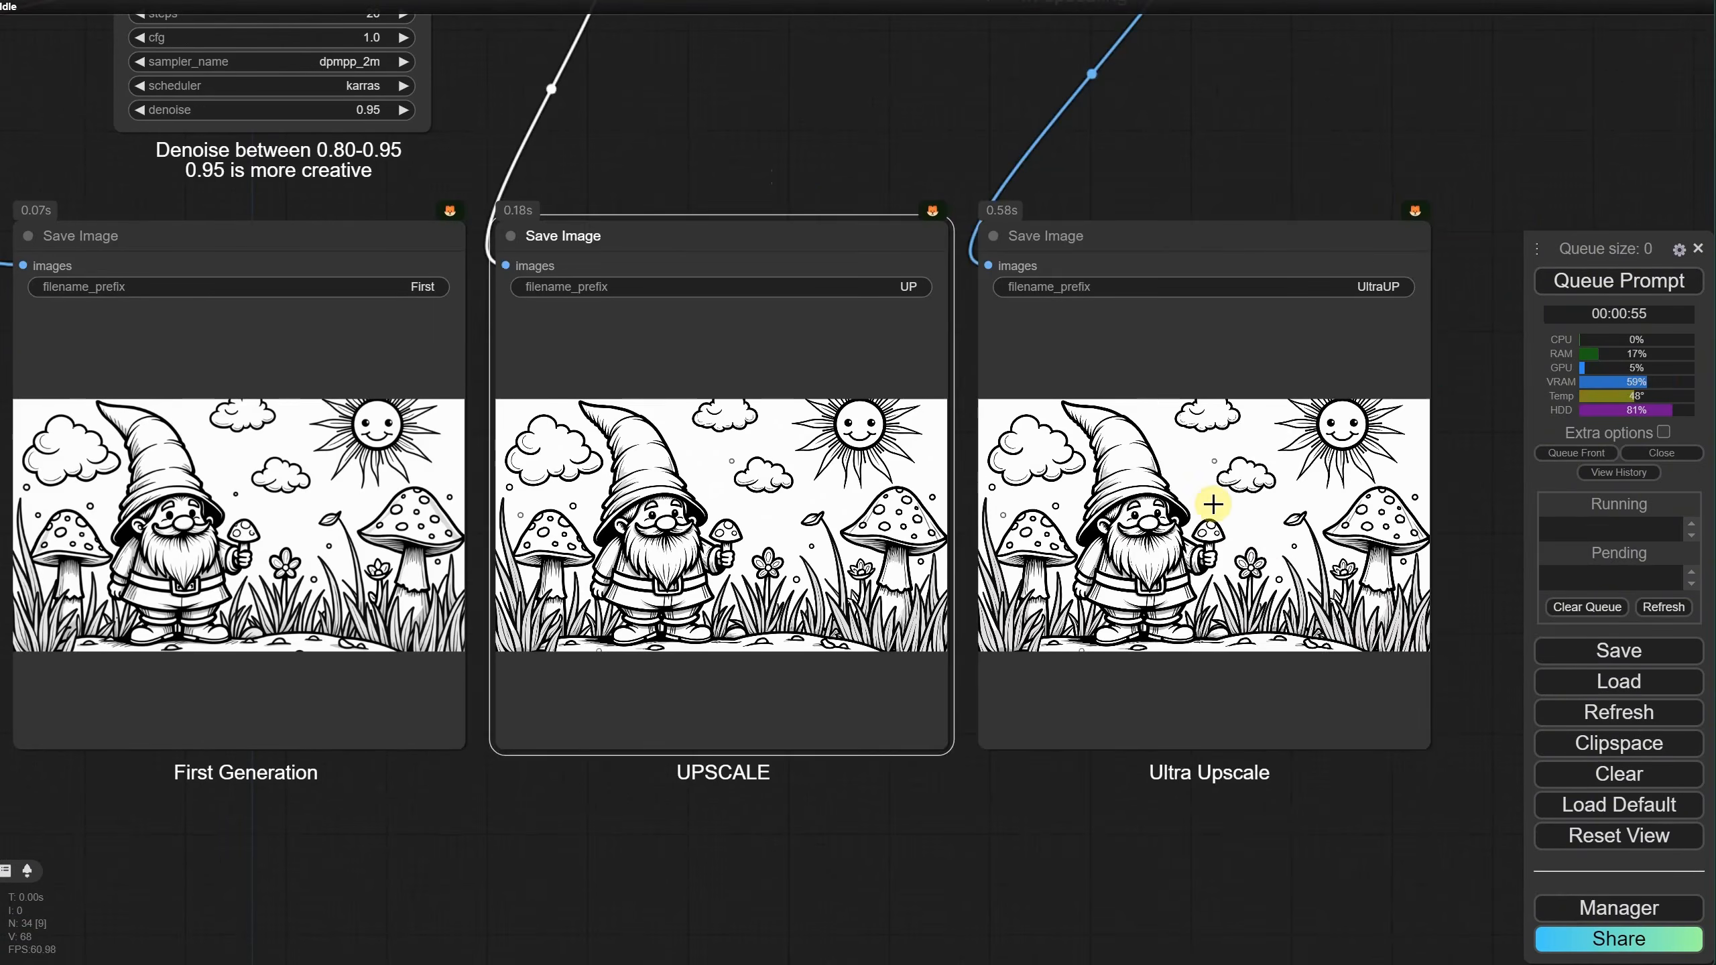
pyautogui.rightClick(1210, 502)
pyautogui.click(1213, 439)
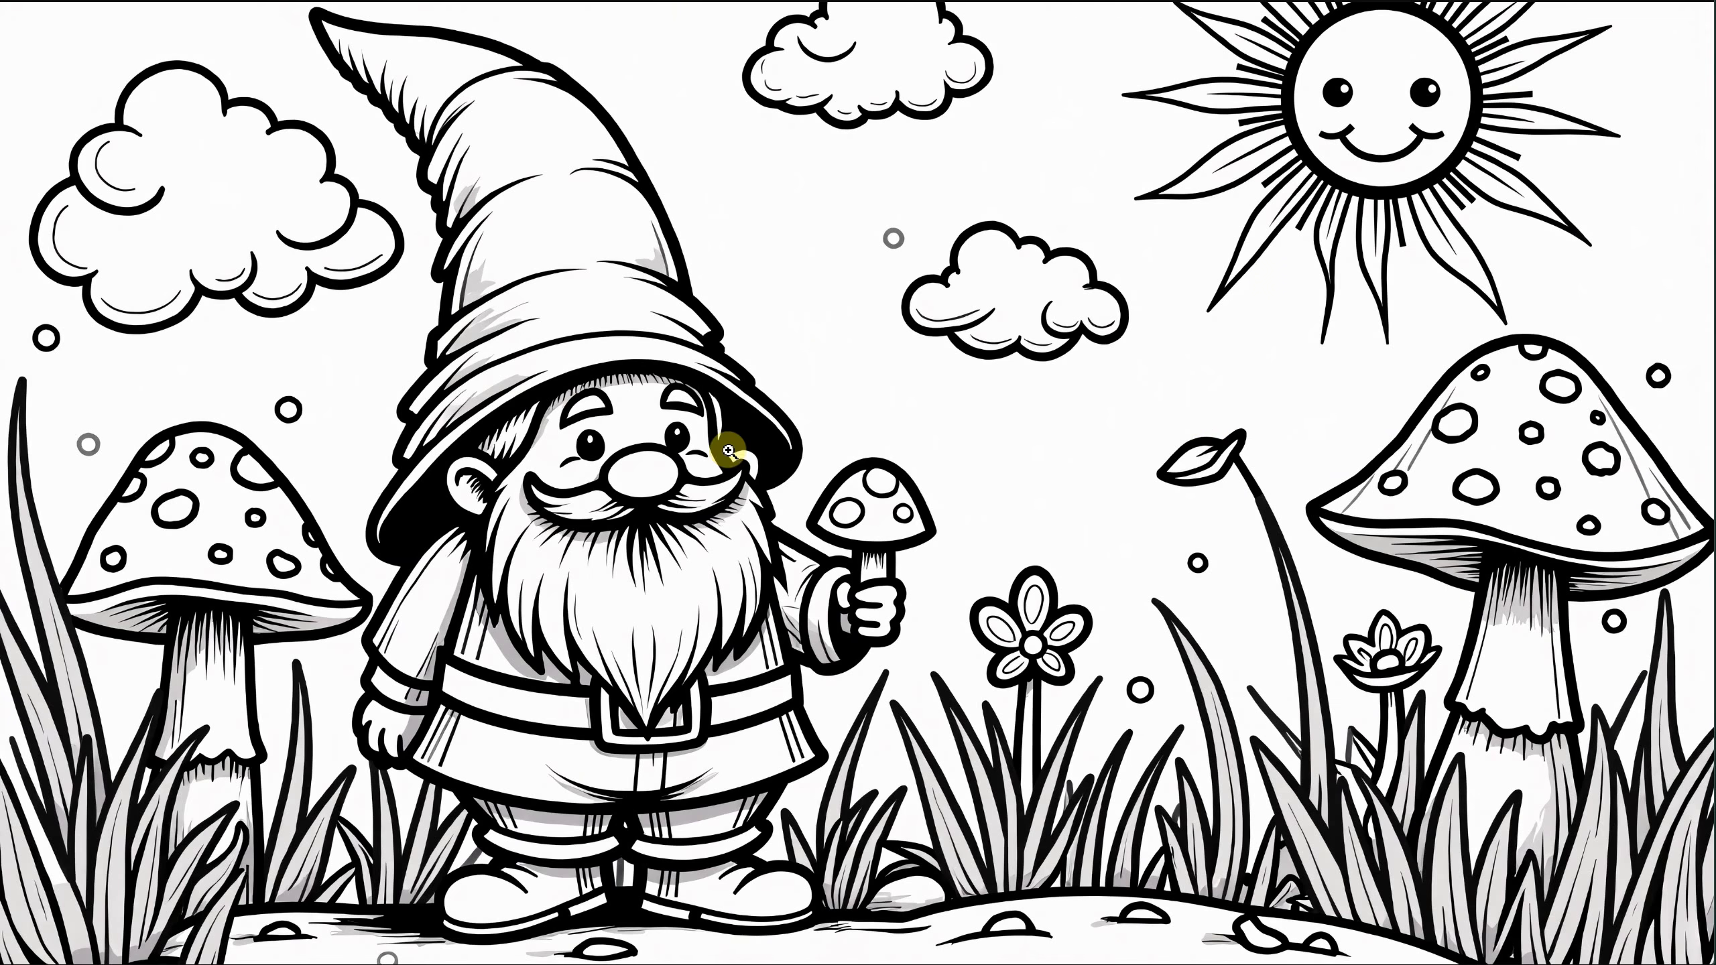
pyautogui.click(627, 529)
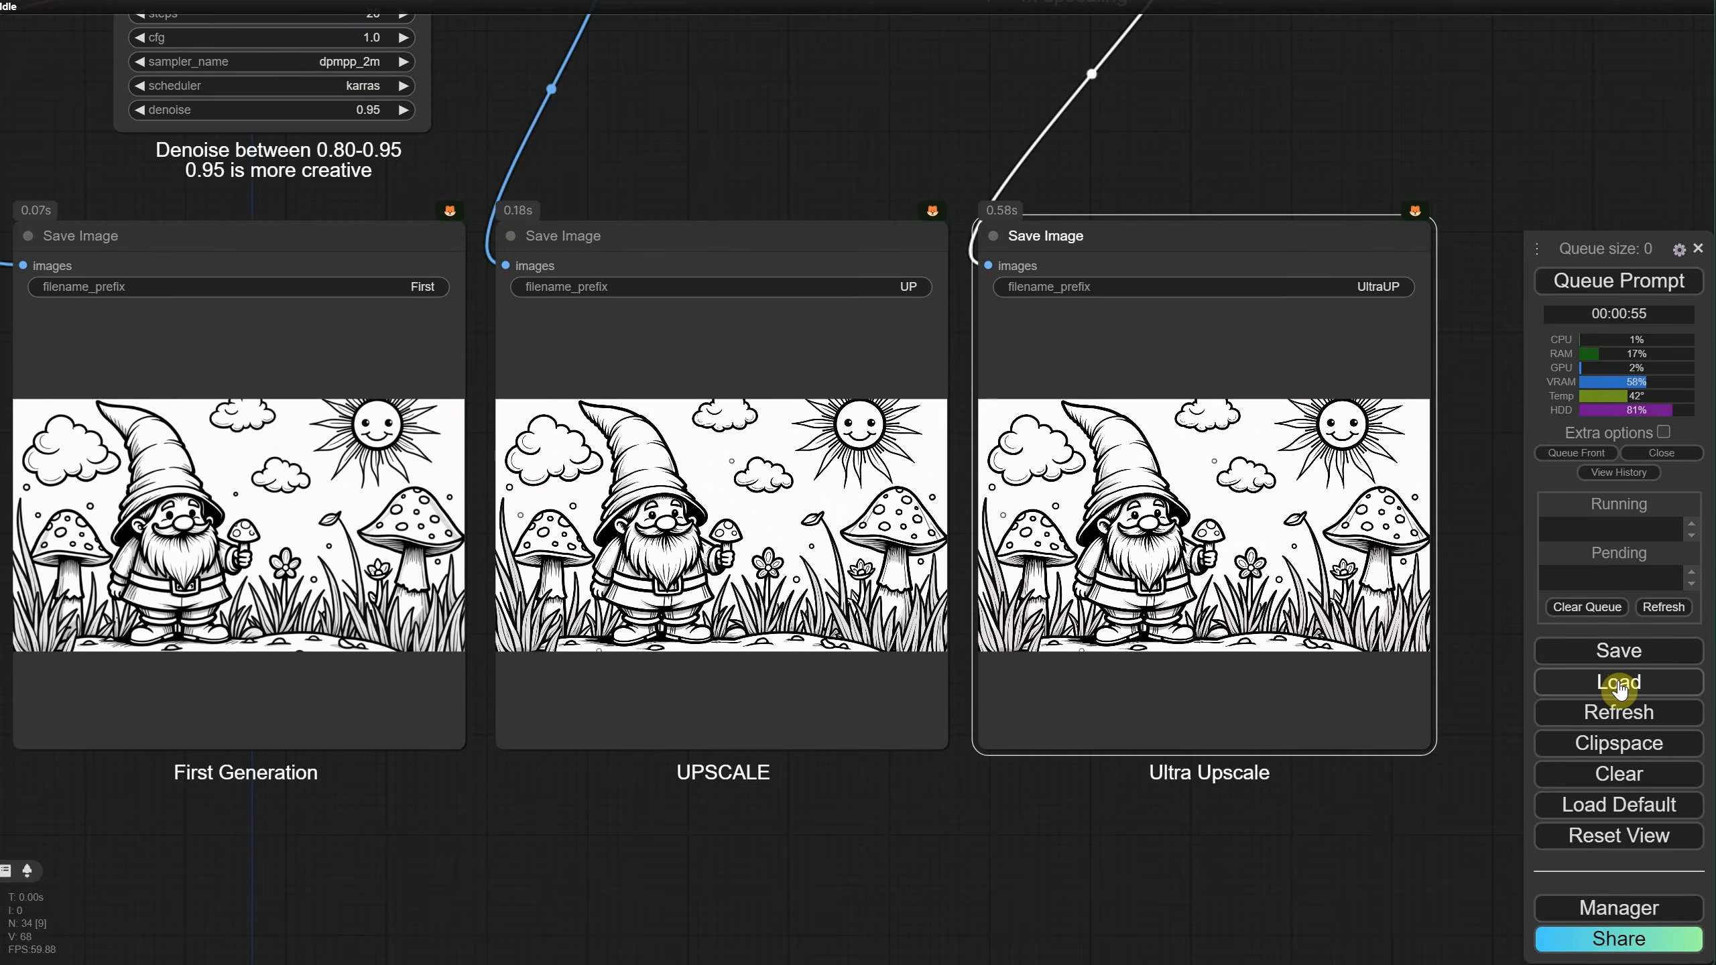
# Step: Load the workflow file Ep12 SDXL TXT2IMG with Upscaler.json and check the model link in its ReadME note
pyautogui.click(1623, 682)
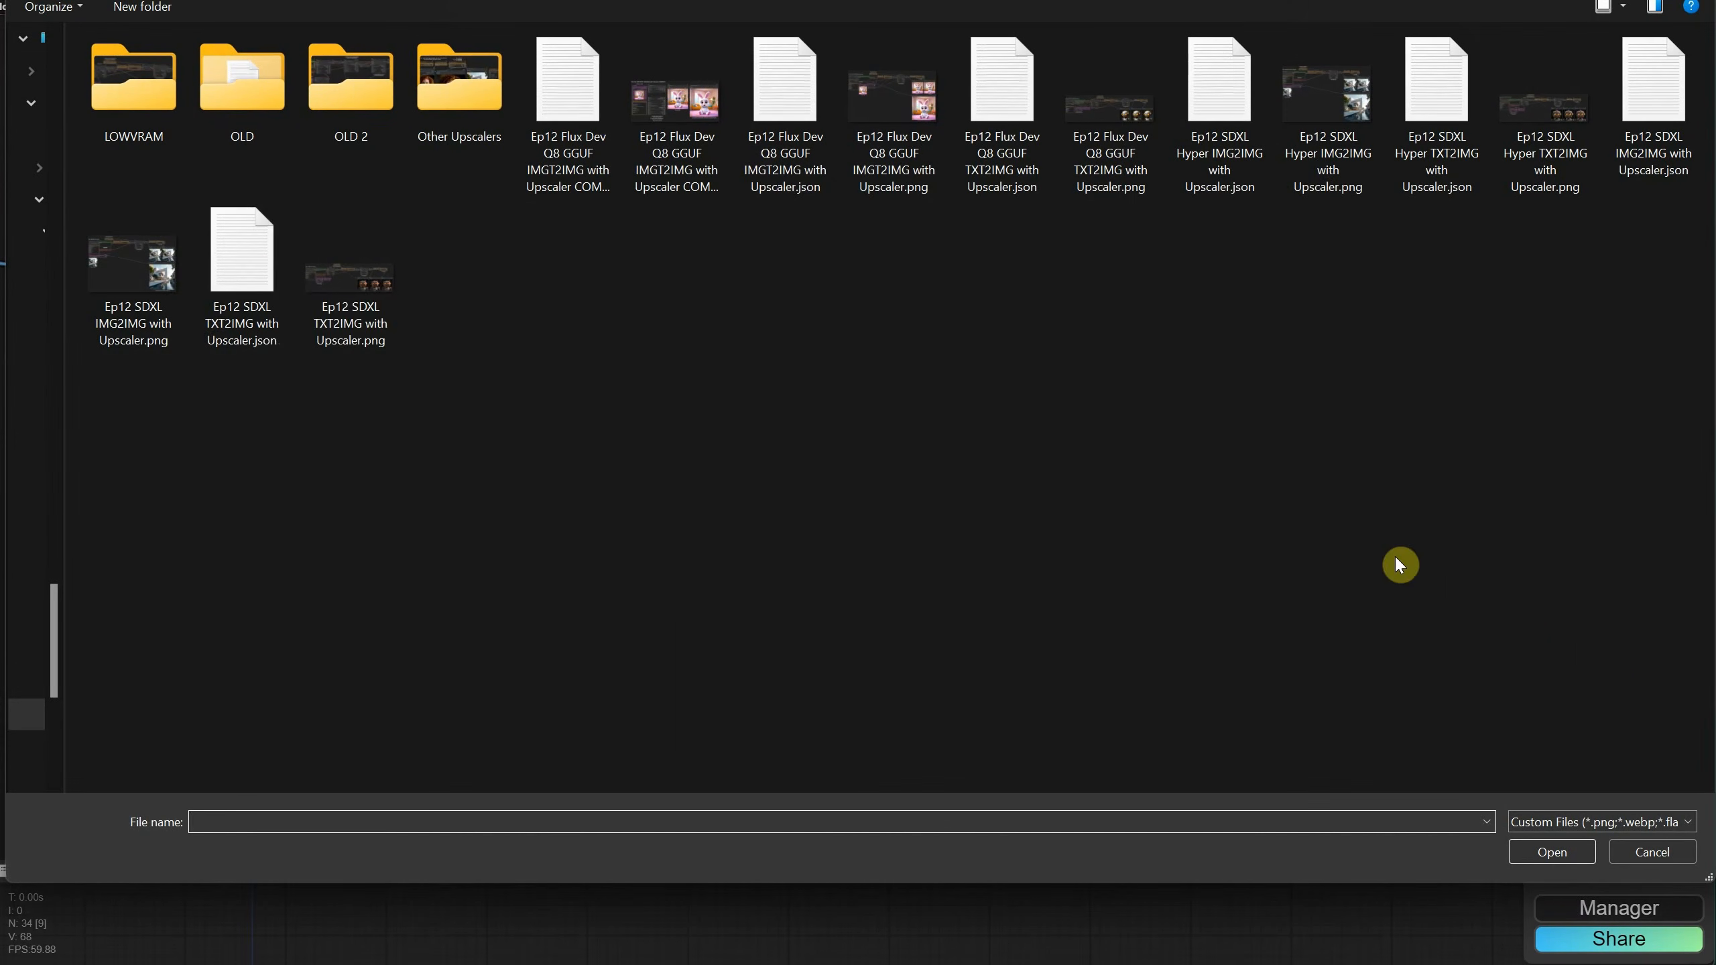
pyautogui.click(264, 277)
pyautogui.doubleClick(256, 271)
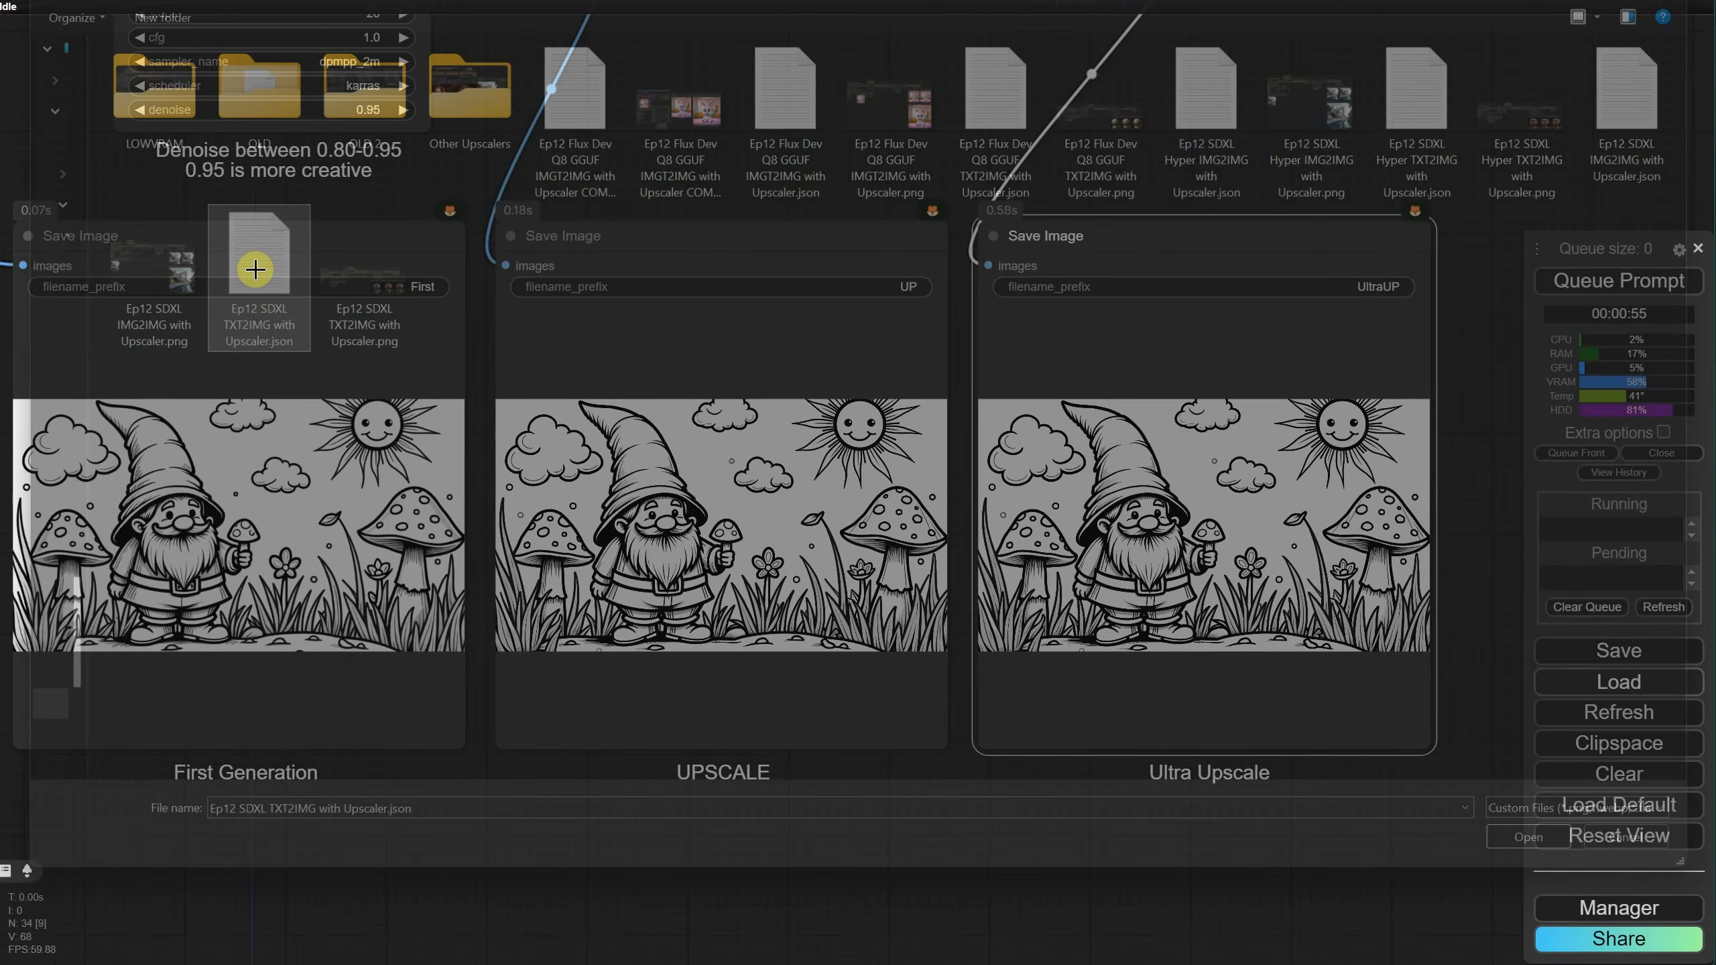
pyautogui.moveTo(405, 200); pyautogui.dragTo(1674, 337)
pyautogui.moveTo(16, 283); pyautogui.dragTo(1304, 532)
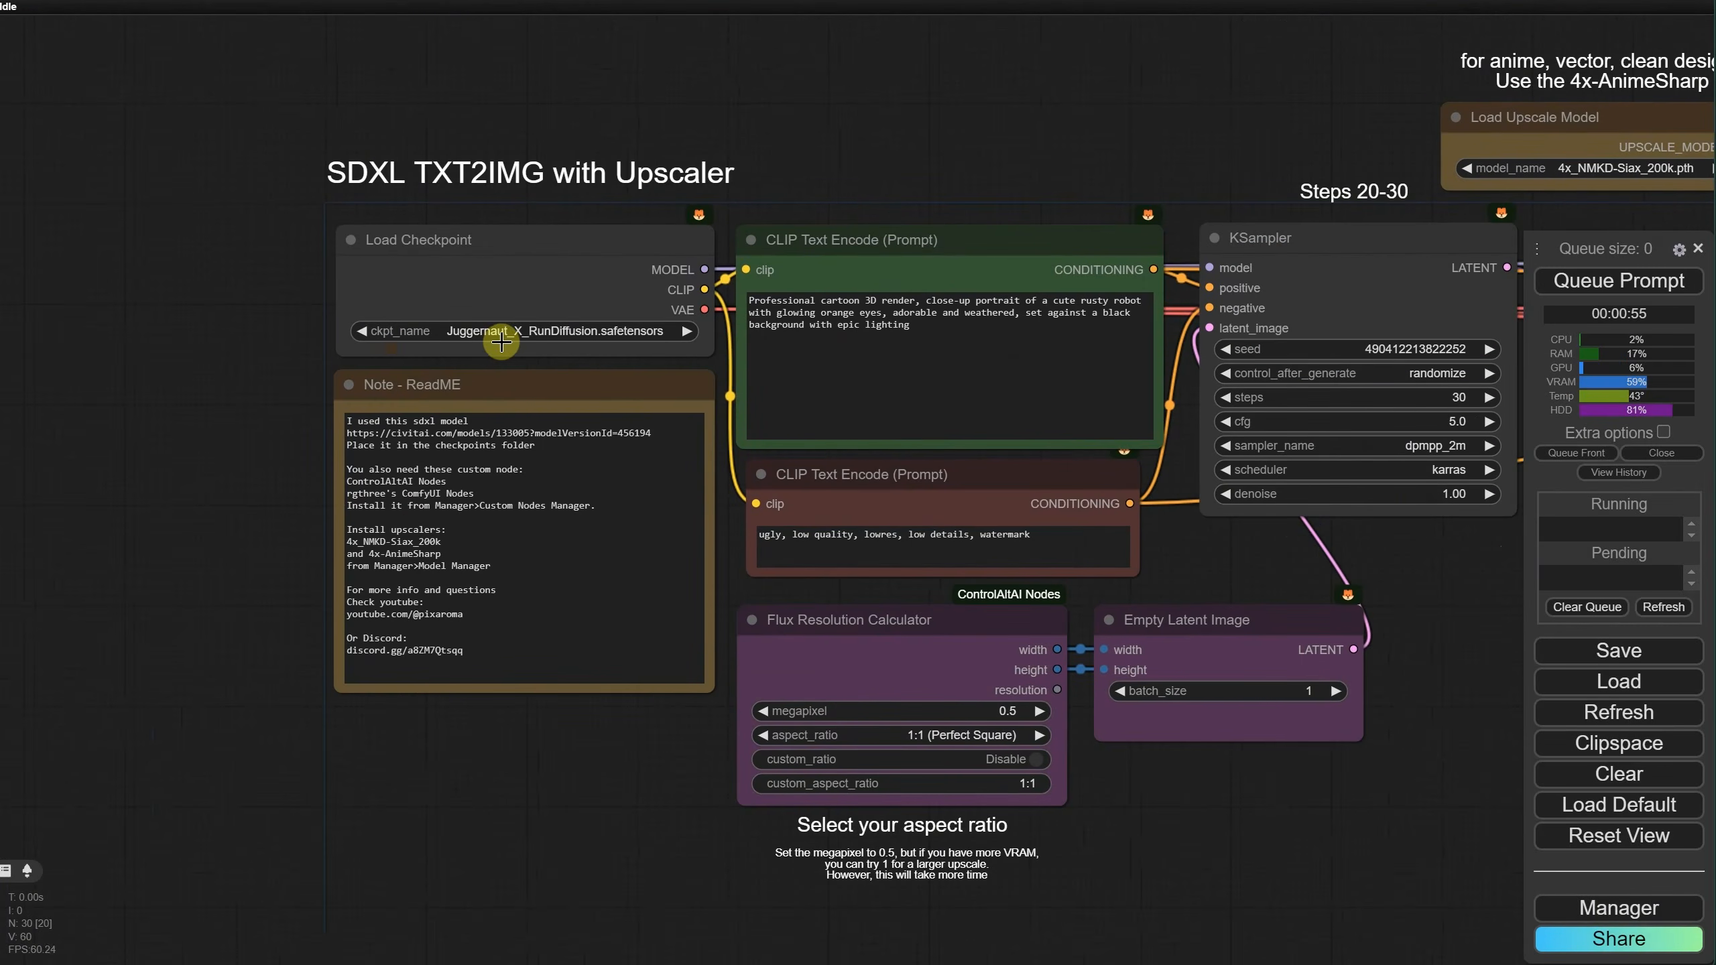
pyautogui.click(669, 433)
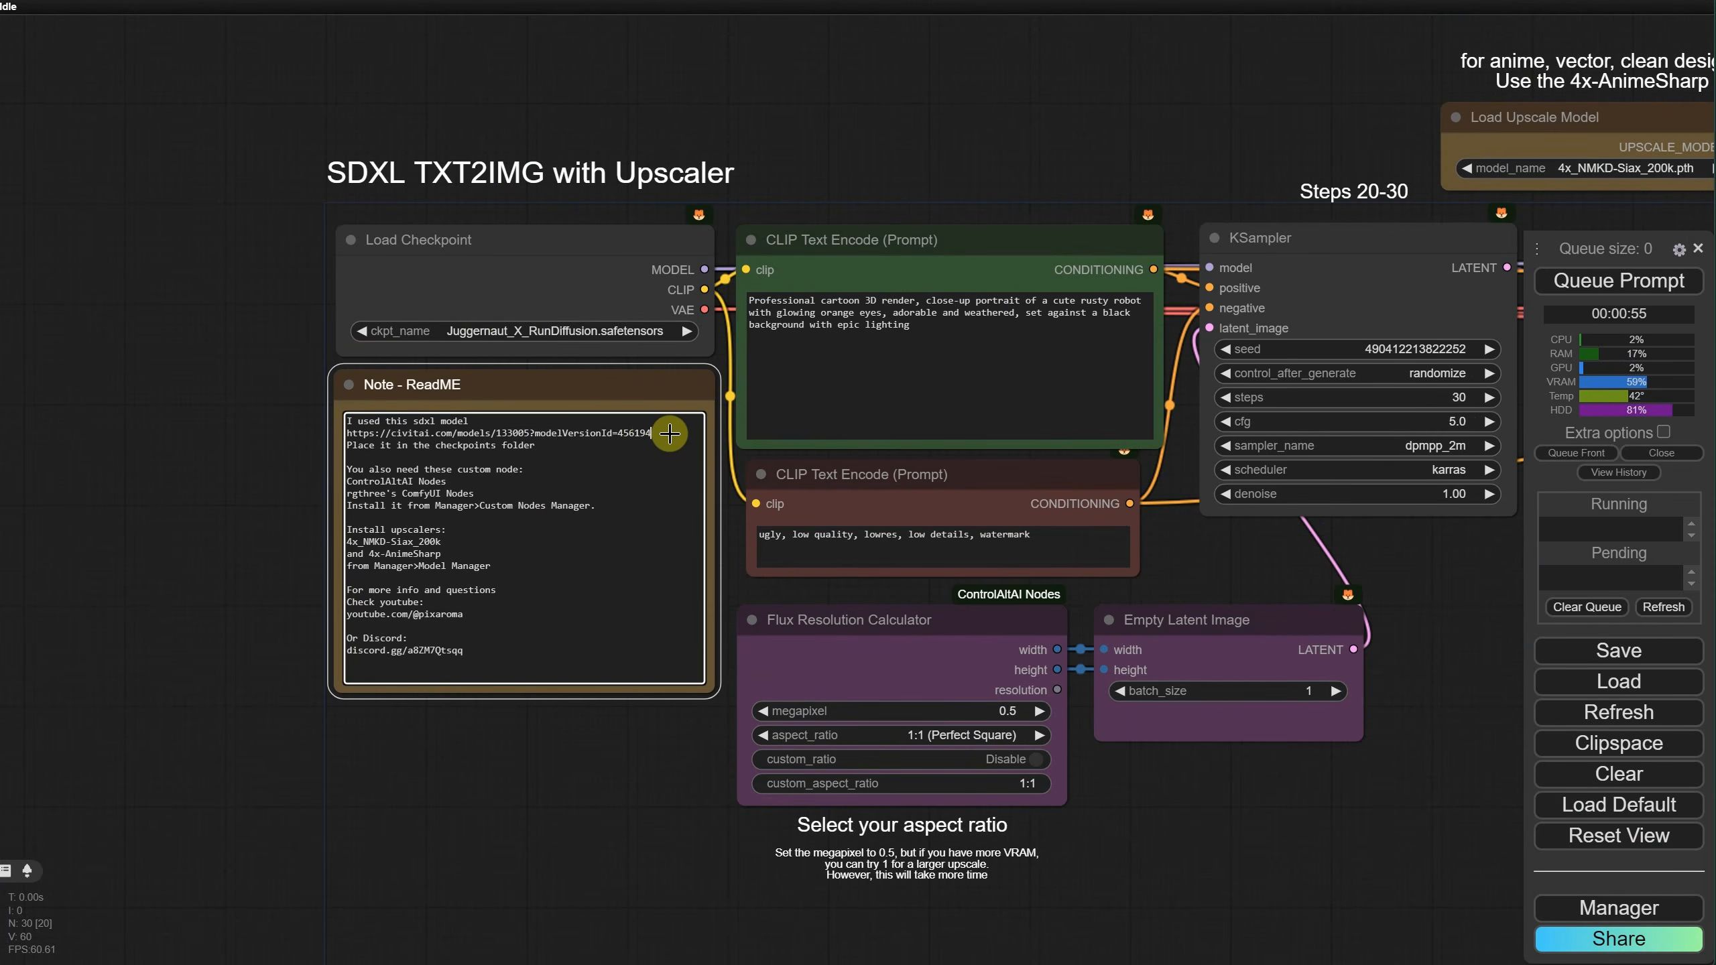
pyautogui.click(878, 126)
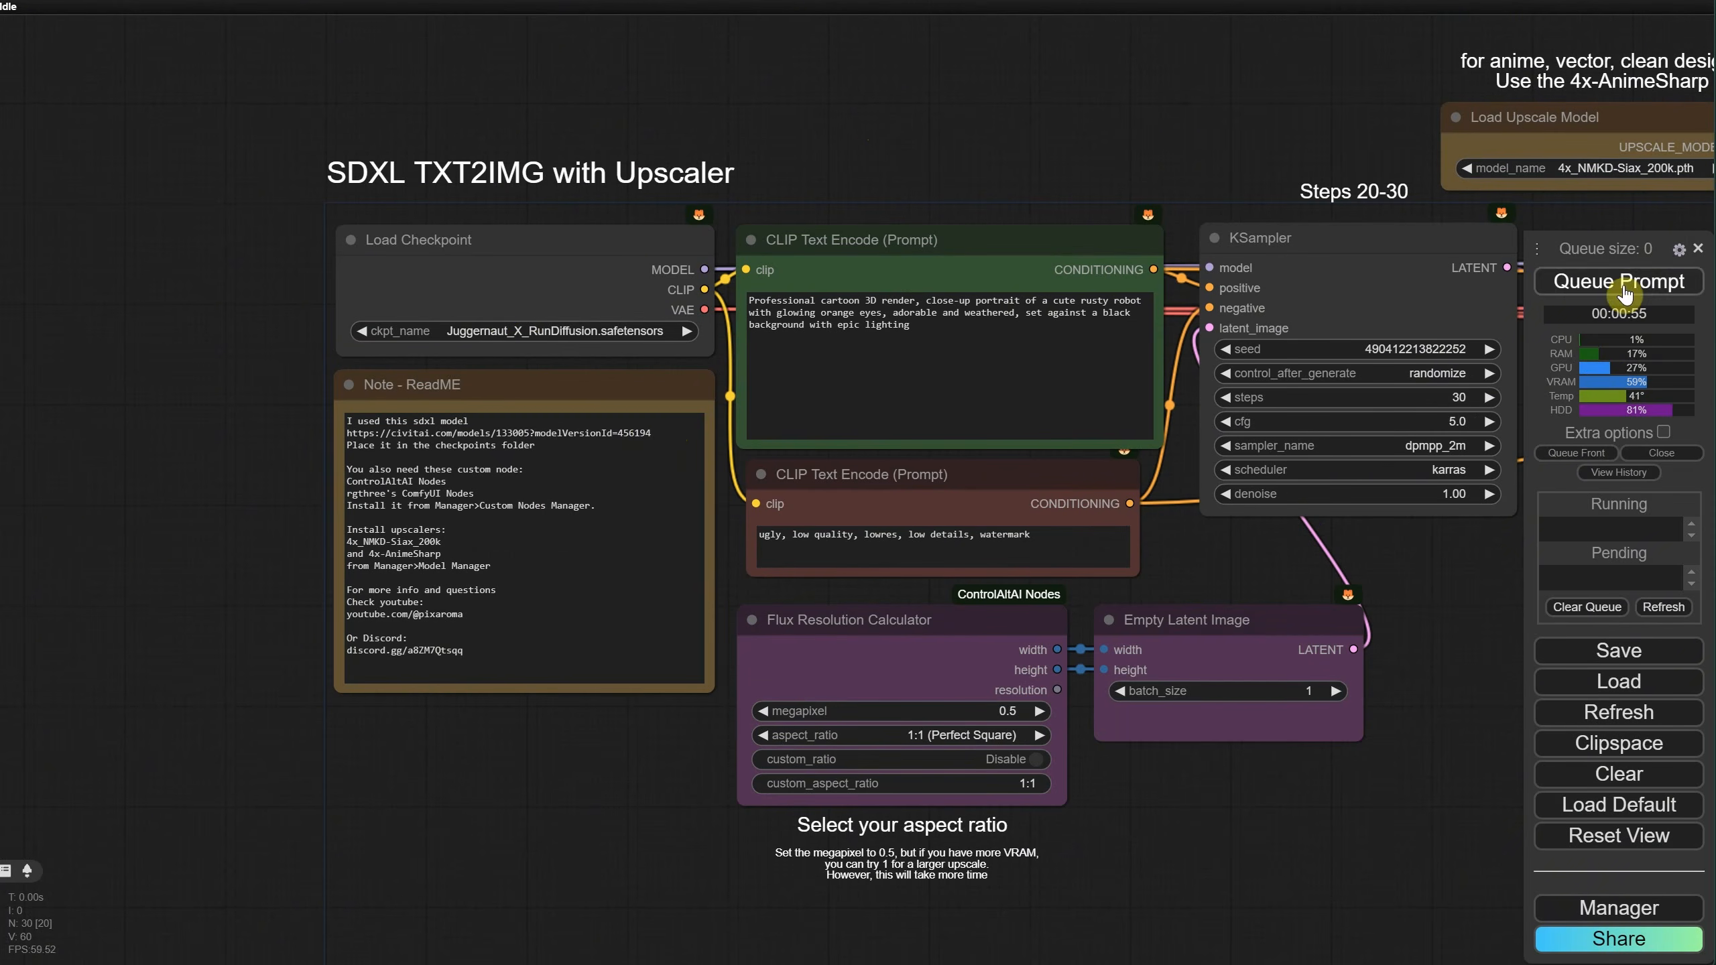
# Step: Queue the SDXL workflow with its rusty robot prompt and check the second KSampler's denoise setting and recommended range
pyautogui.click(1627, 290)
pyautogui.scroll(-8, 1277, 576)
pyautogui.moveTo(1284, 576); pyautogui.dragTo(541, 380)
pyautogui.moveTo(1007, 568); pyautogui.dragTo(811, 550)
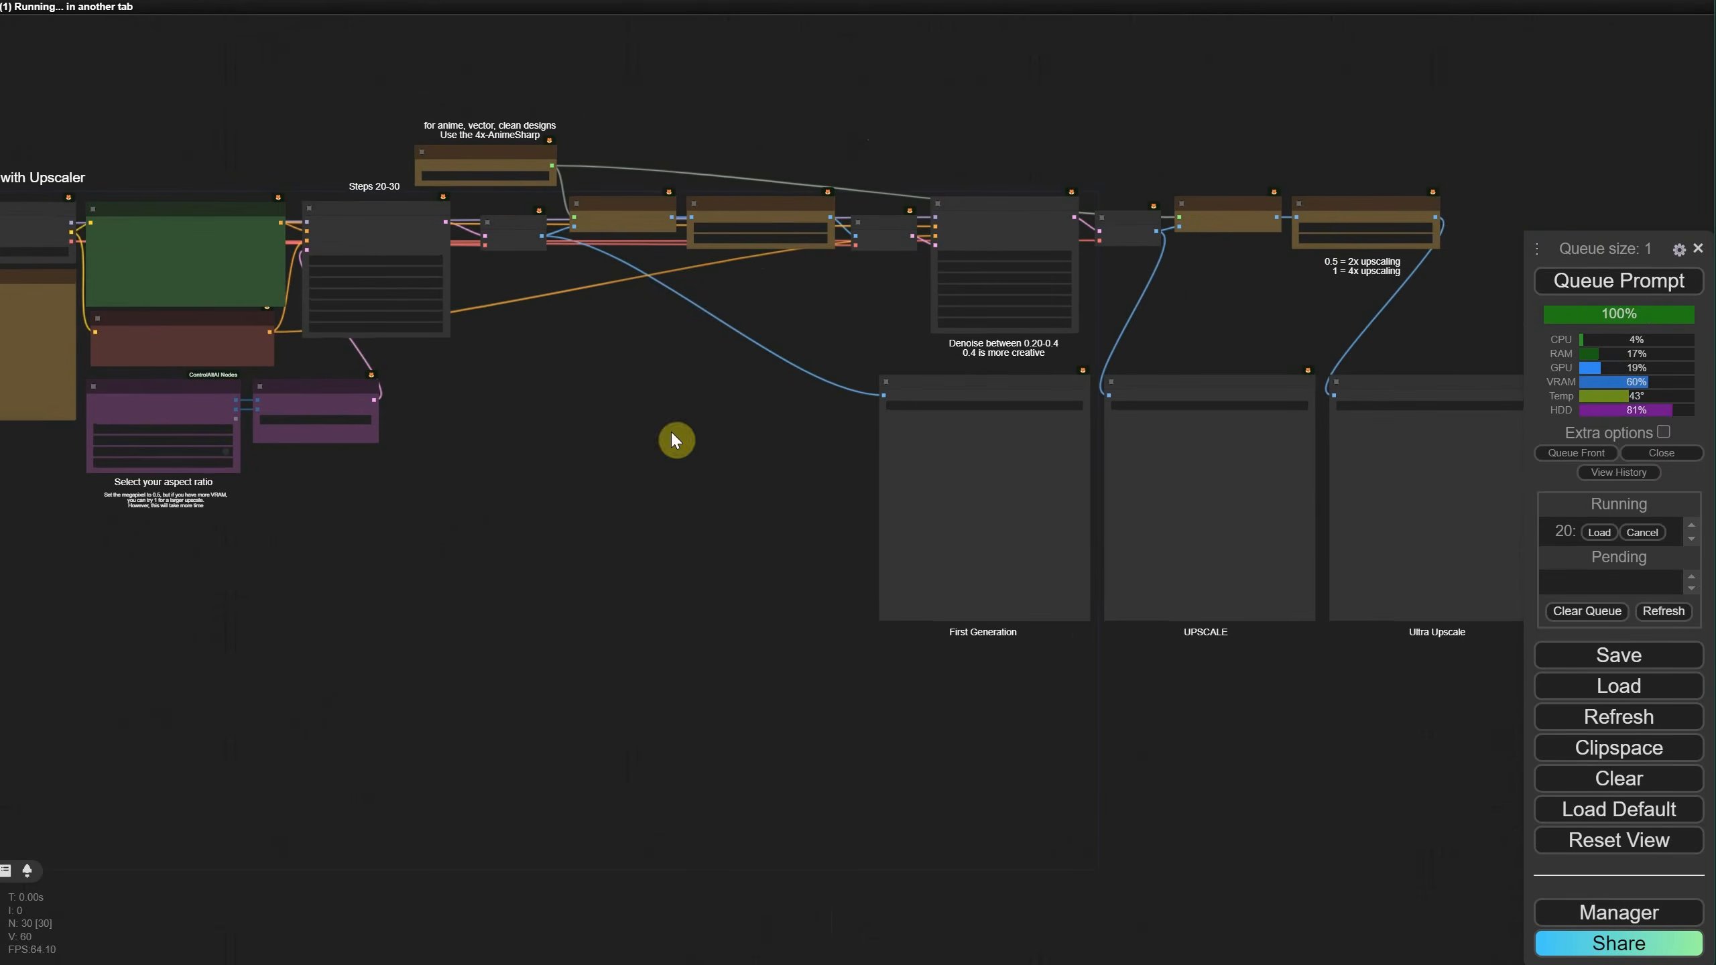
pyautogui.scroll(3, 675, 377)
pyautogui.scroll(3, 743, 395)
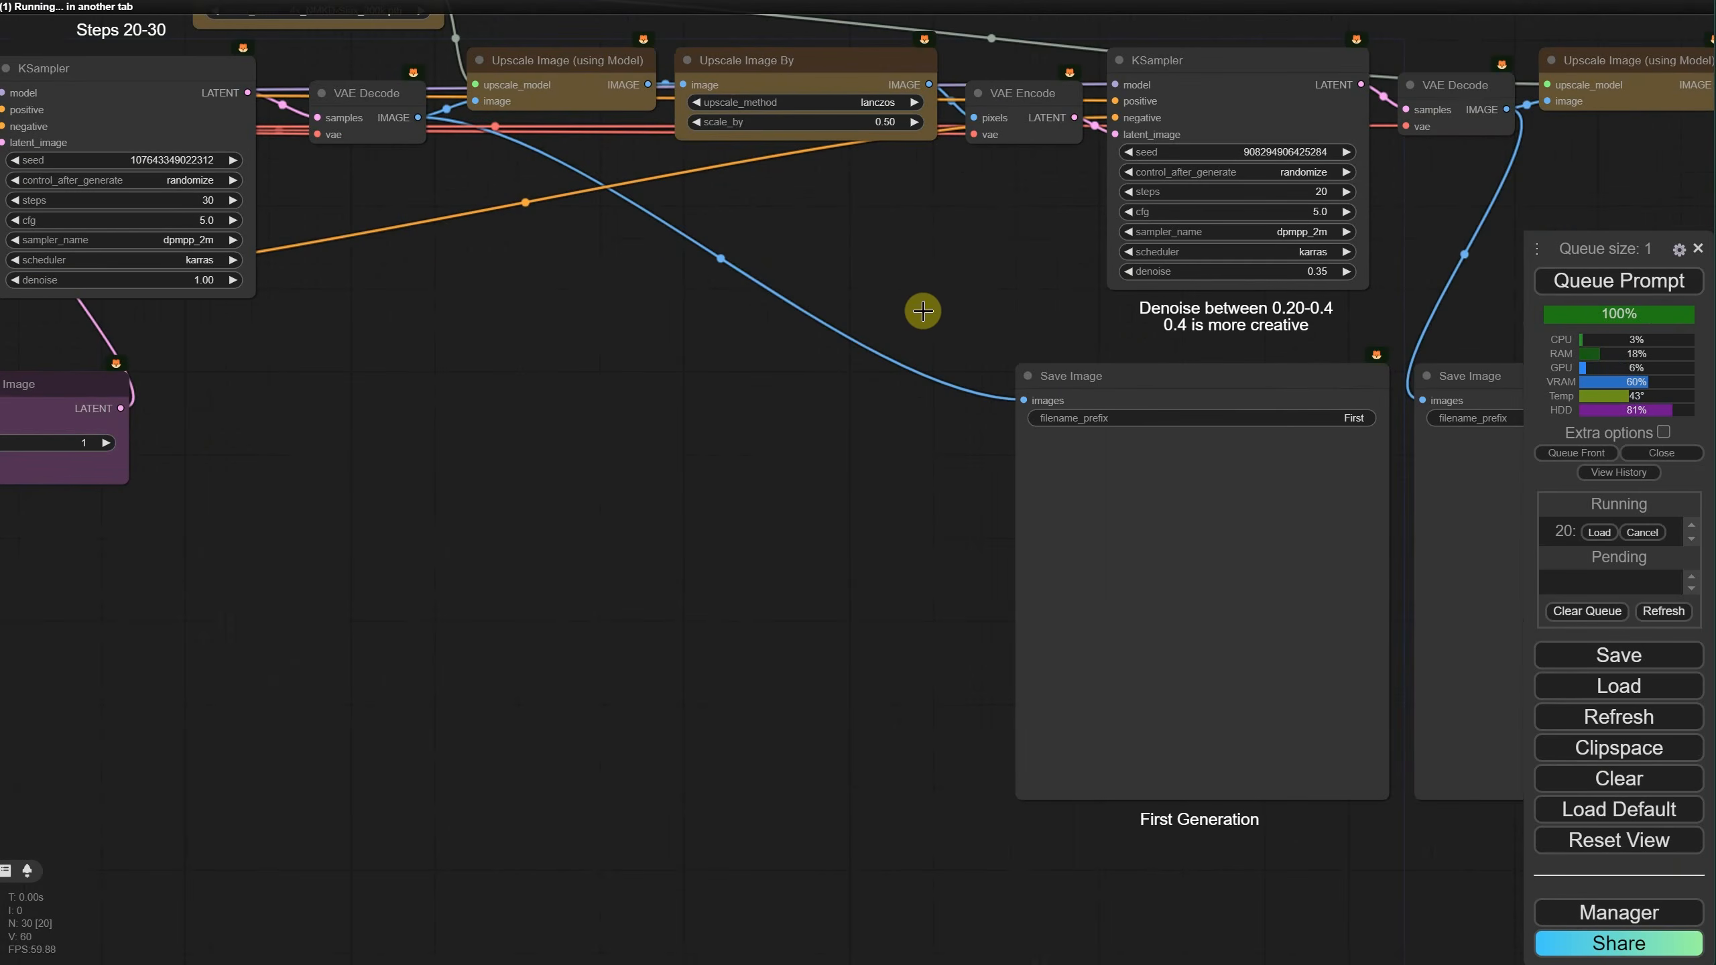
pyautogui.moveTo(1032, 291); pyautogui.dragTo(255, 298)
pyautogui.scroll(7, 457, 323)
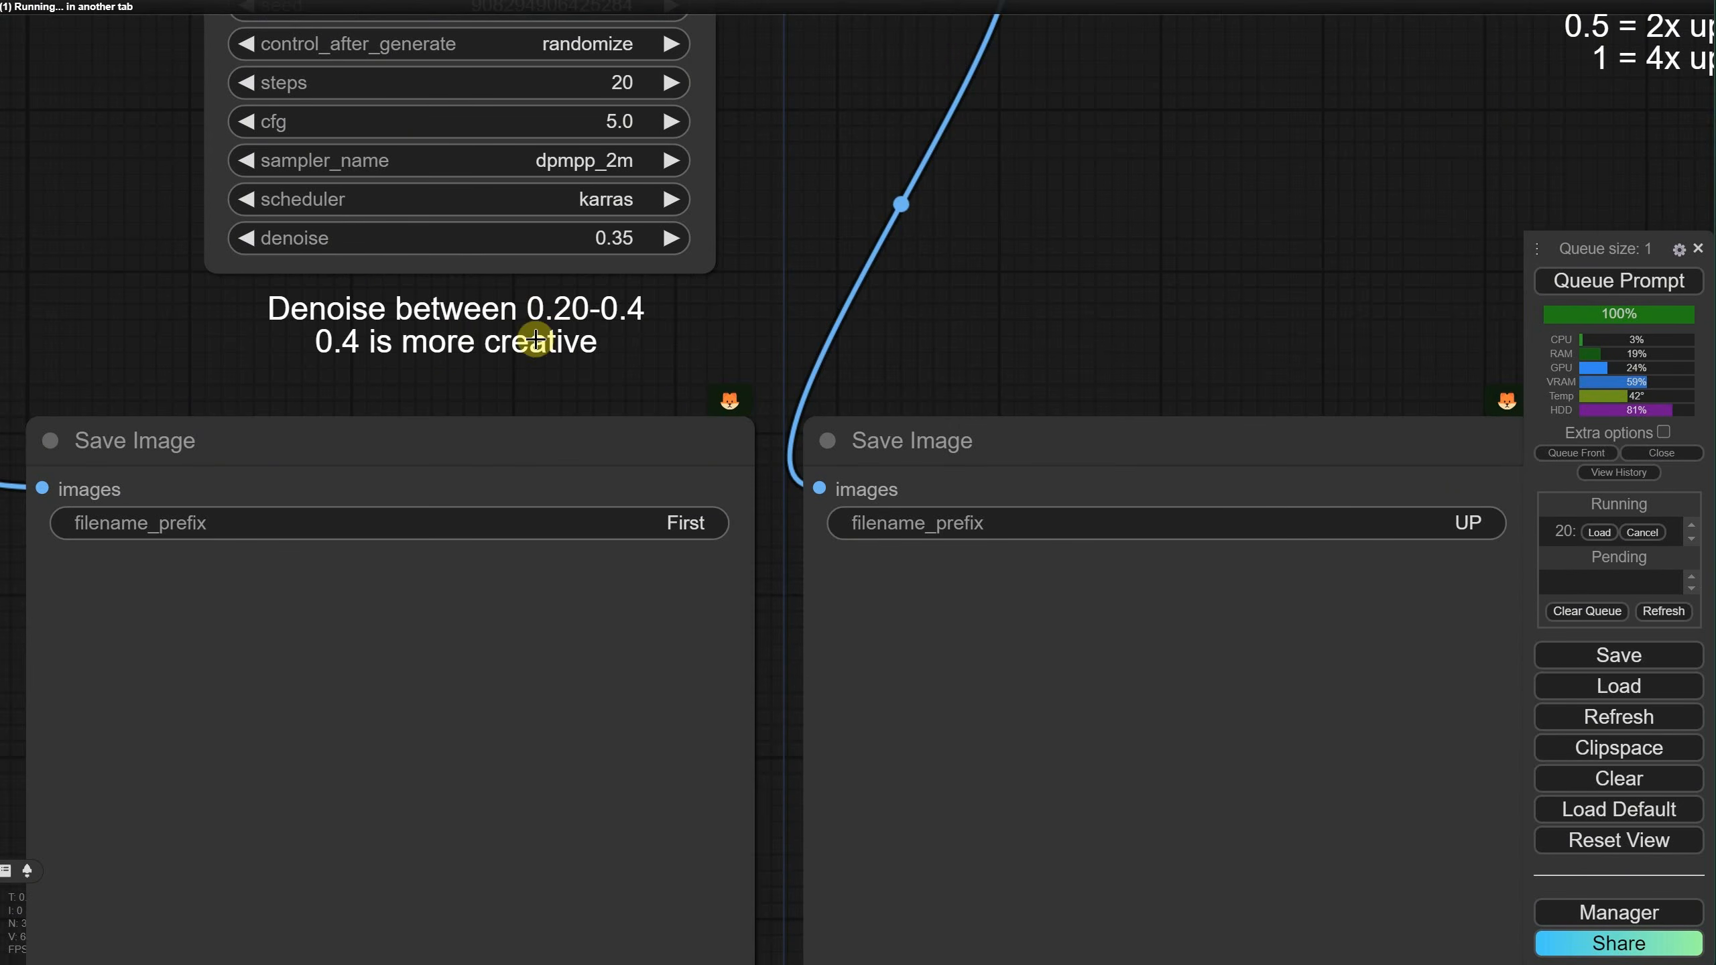
# Step: Open the Ultra Upscale image of the rusty robot at full size and inspect its detail
pyautogui.scroll(-5, 703, 316)
pyautogui.moveTo(1140, 262); pyautogui.dragTo(965, 276)
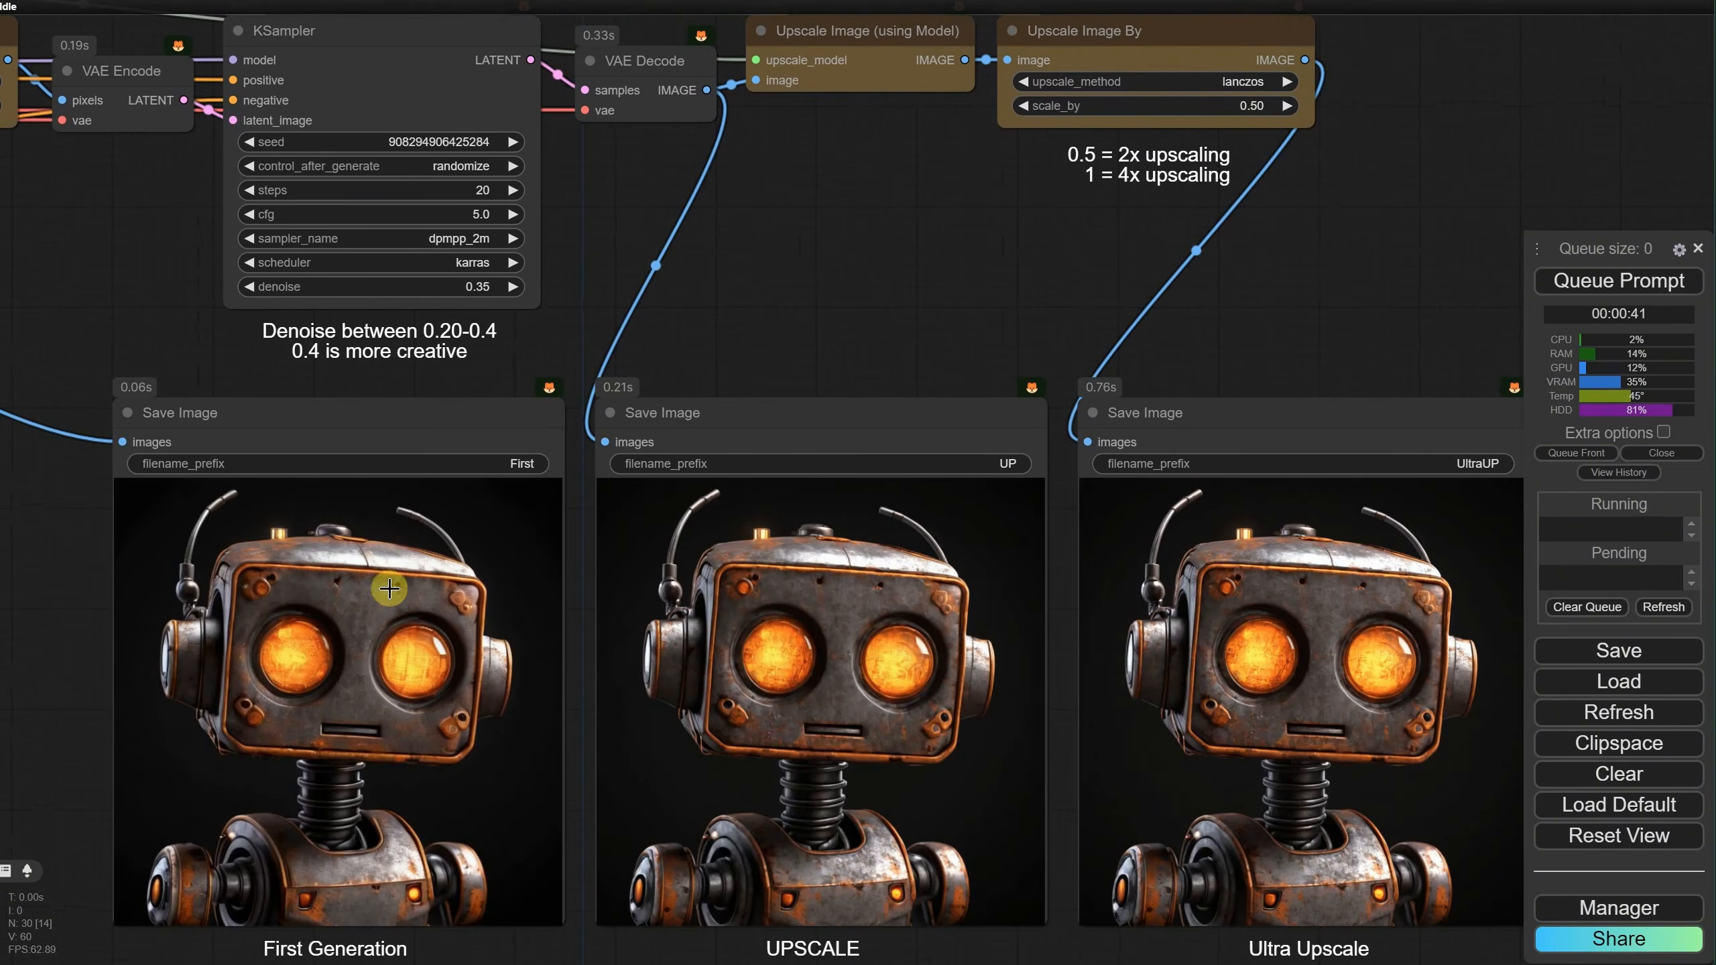
pyautogui.rightClick(1303, 608)
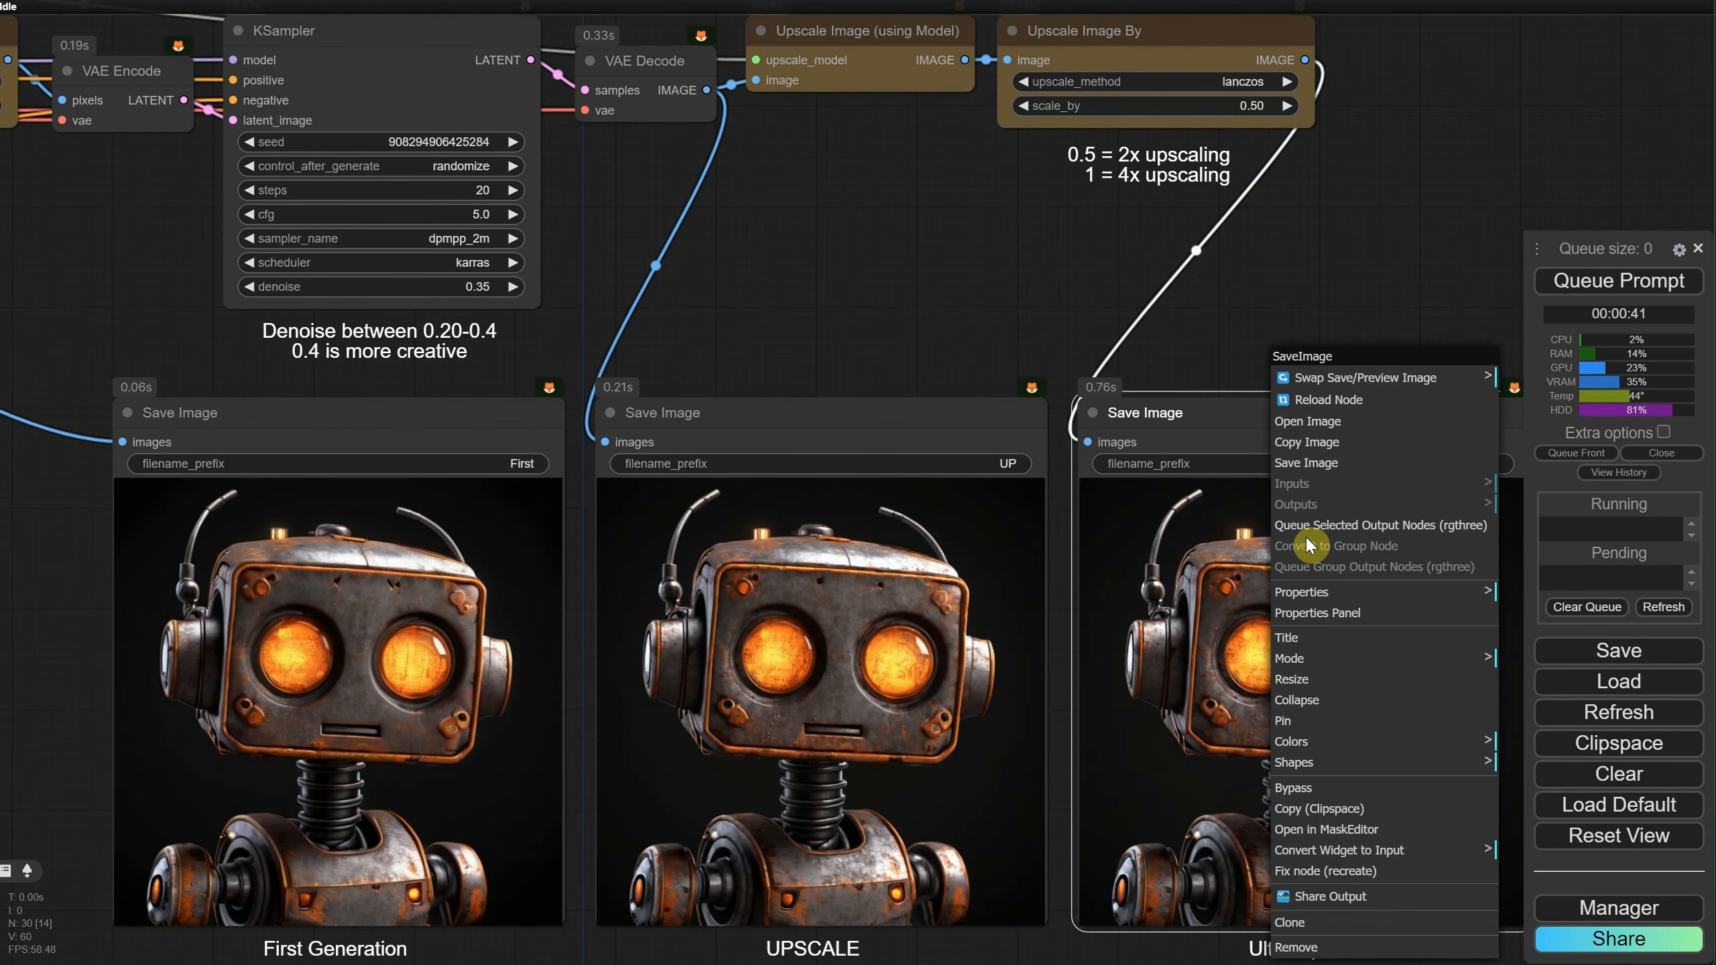
pyautogui.click(1314, 431)
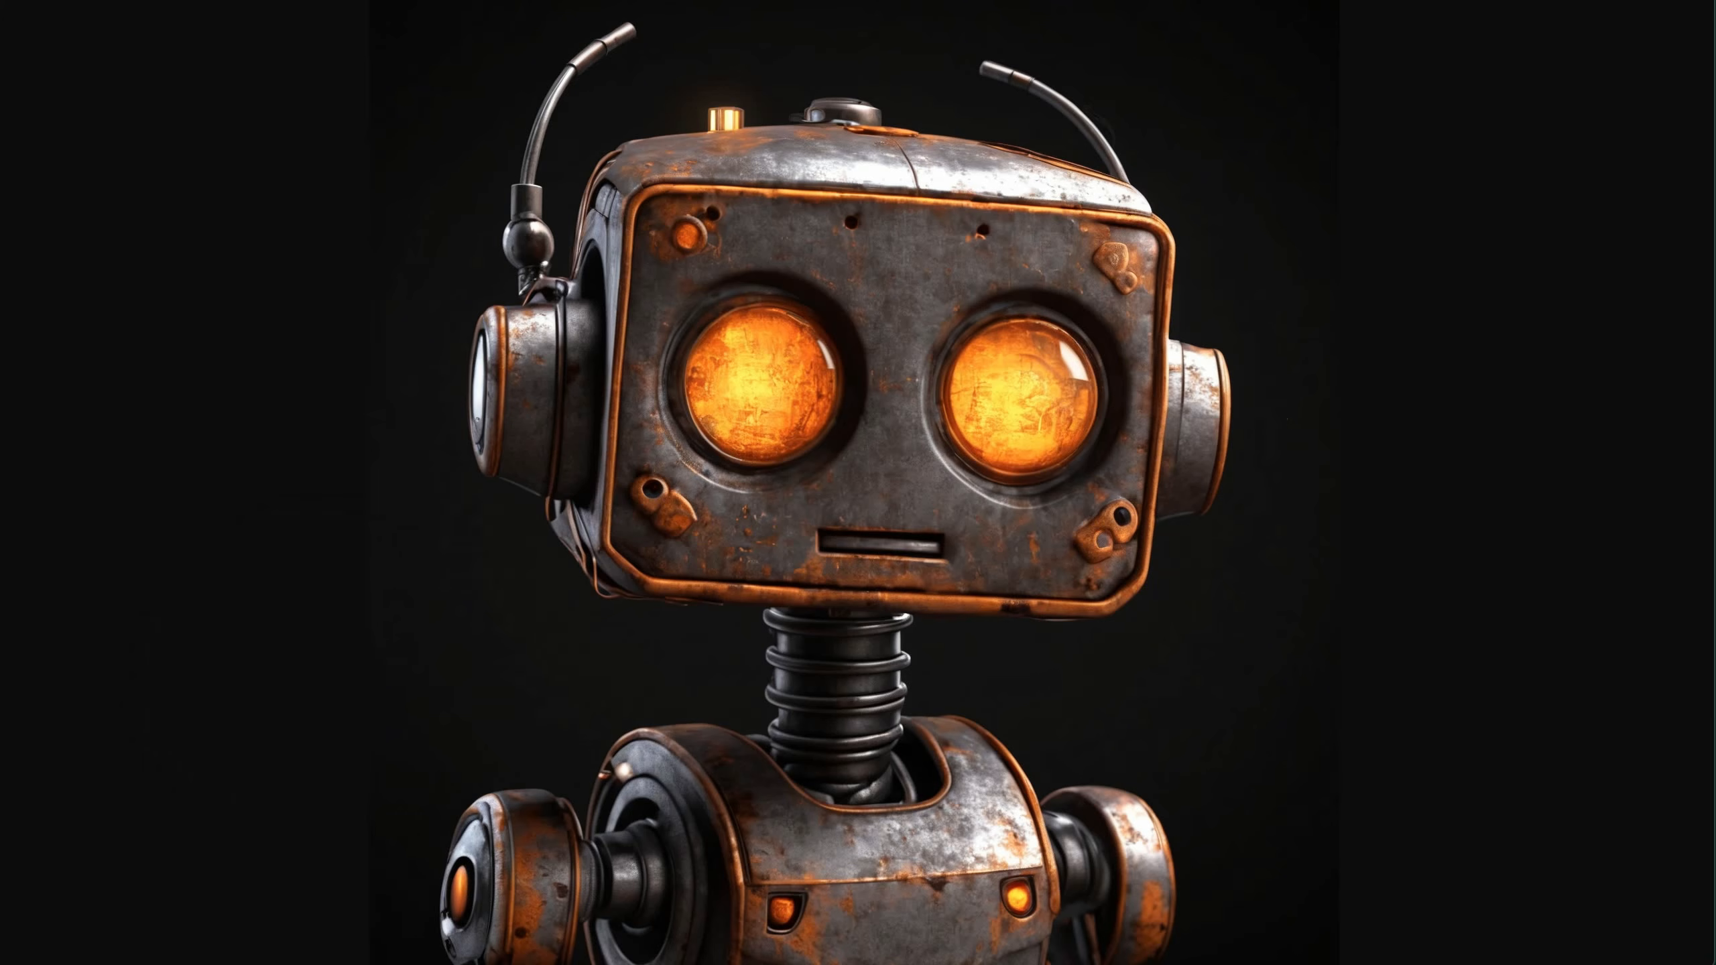
pyautogui.click(865, 2)
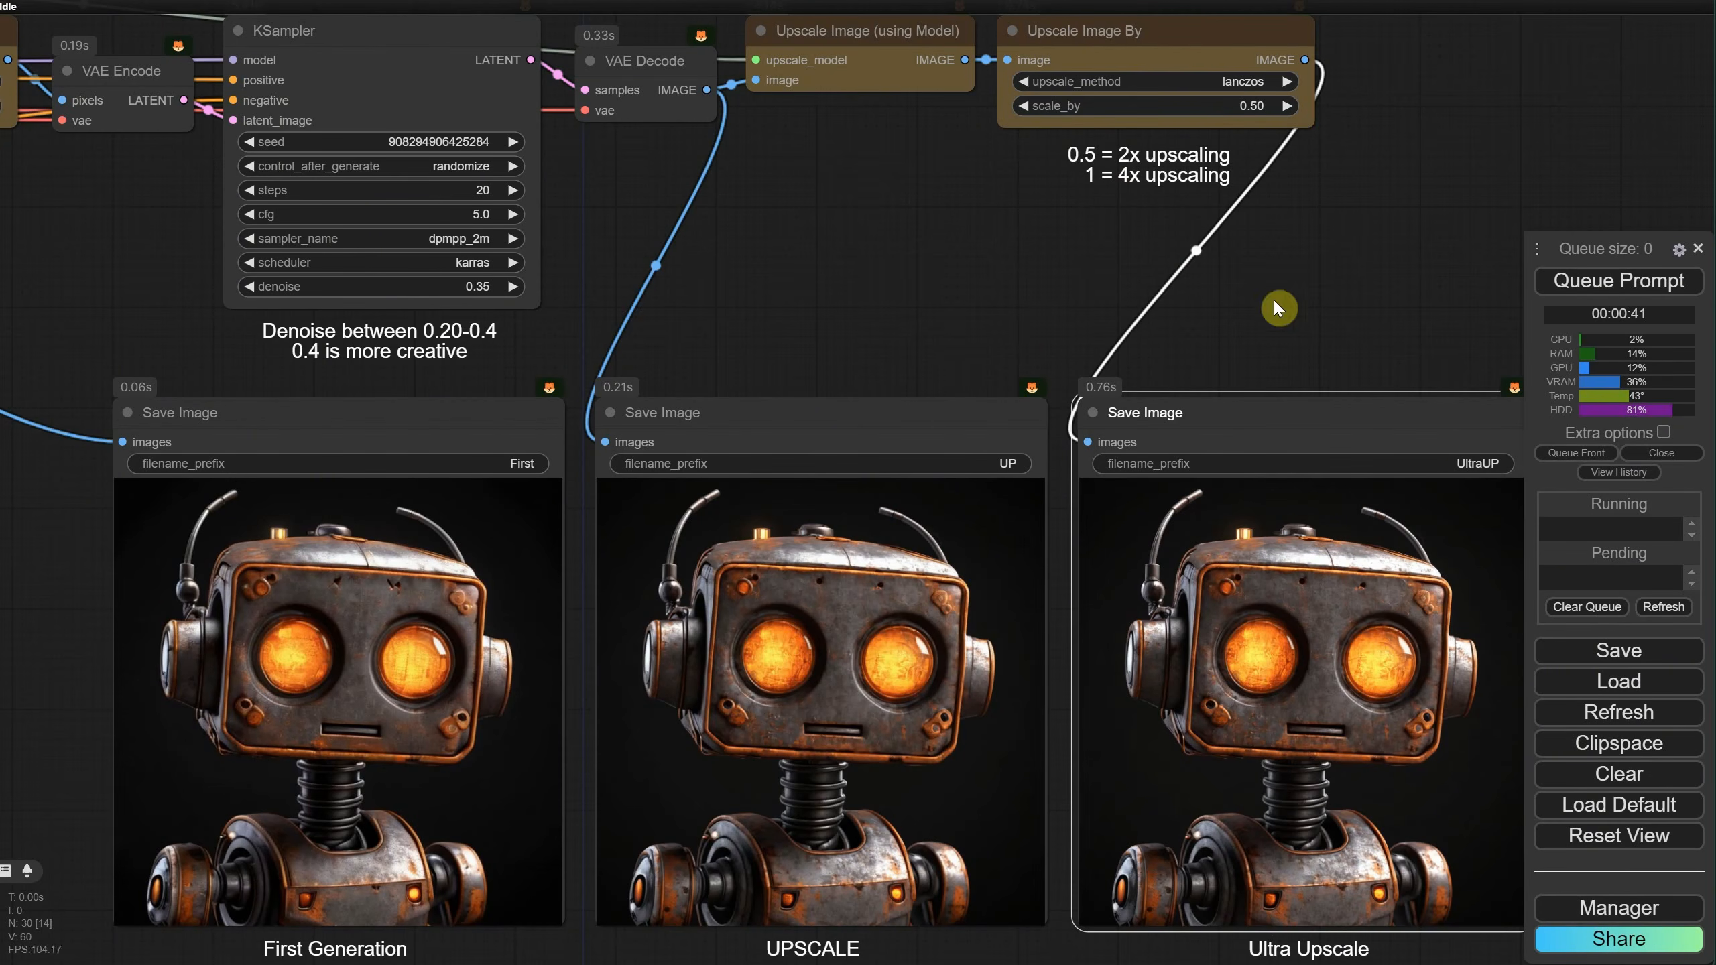
# Step: Load the workflow Ep12 SDXL Hyper TXT2IMG with Upscaler LOWVRAM.json from the LOWVRAM folder, viewing the files as large thumbnails
pyautogui.hotkey('ctrl', 'o')
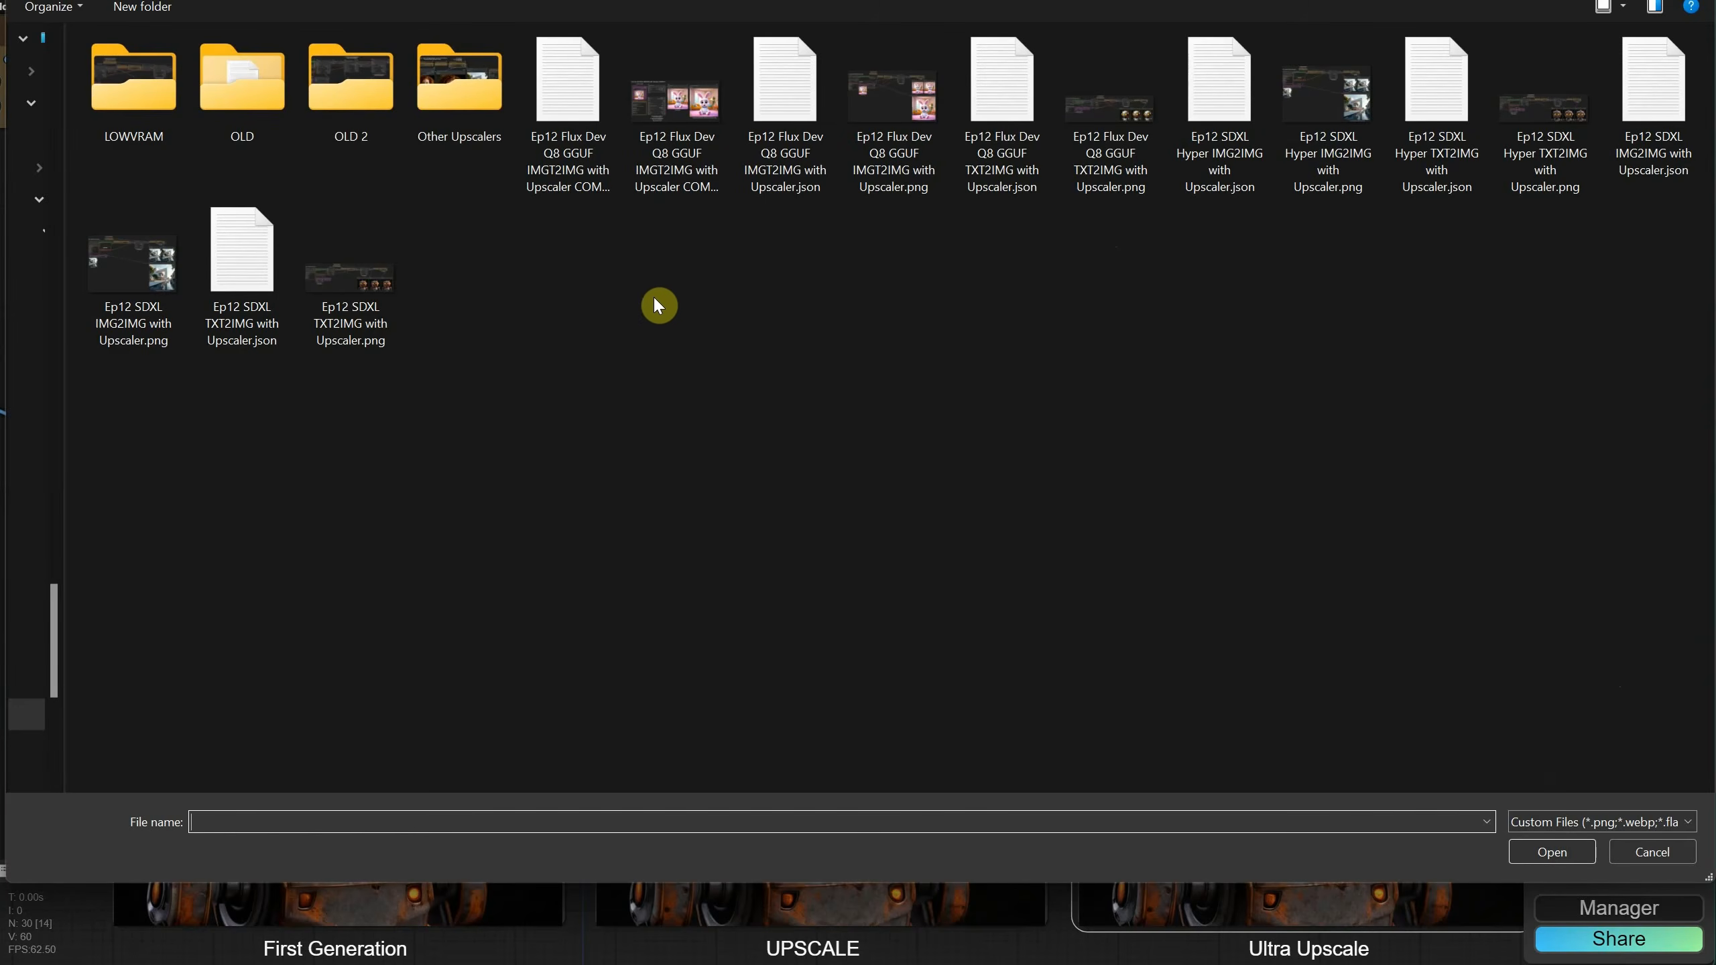
pyautogui.doubleClick(135, 84)
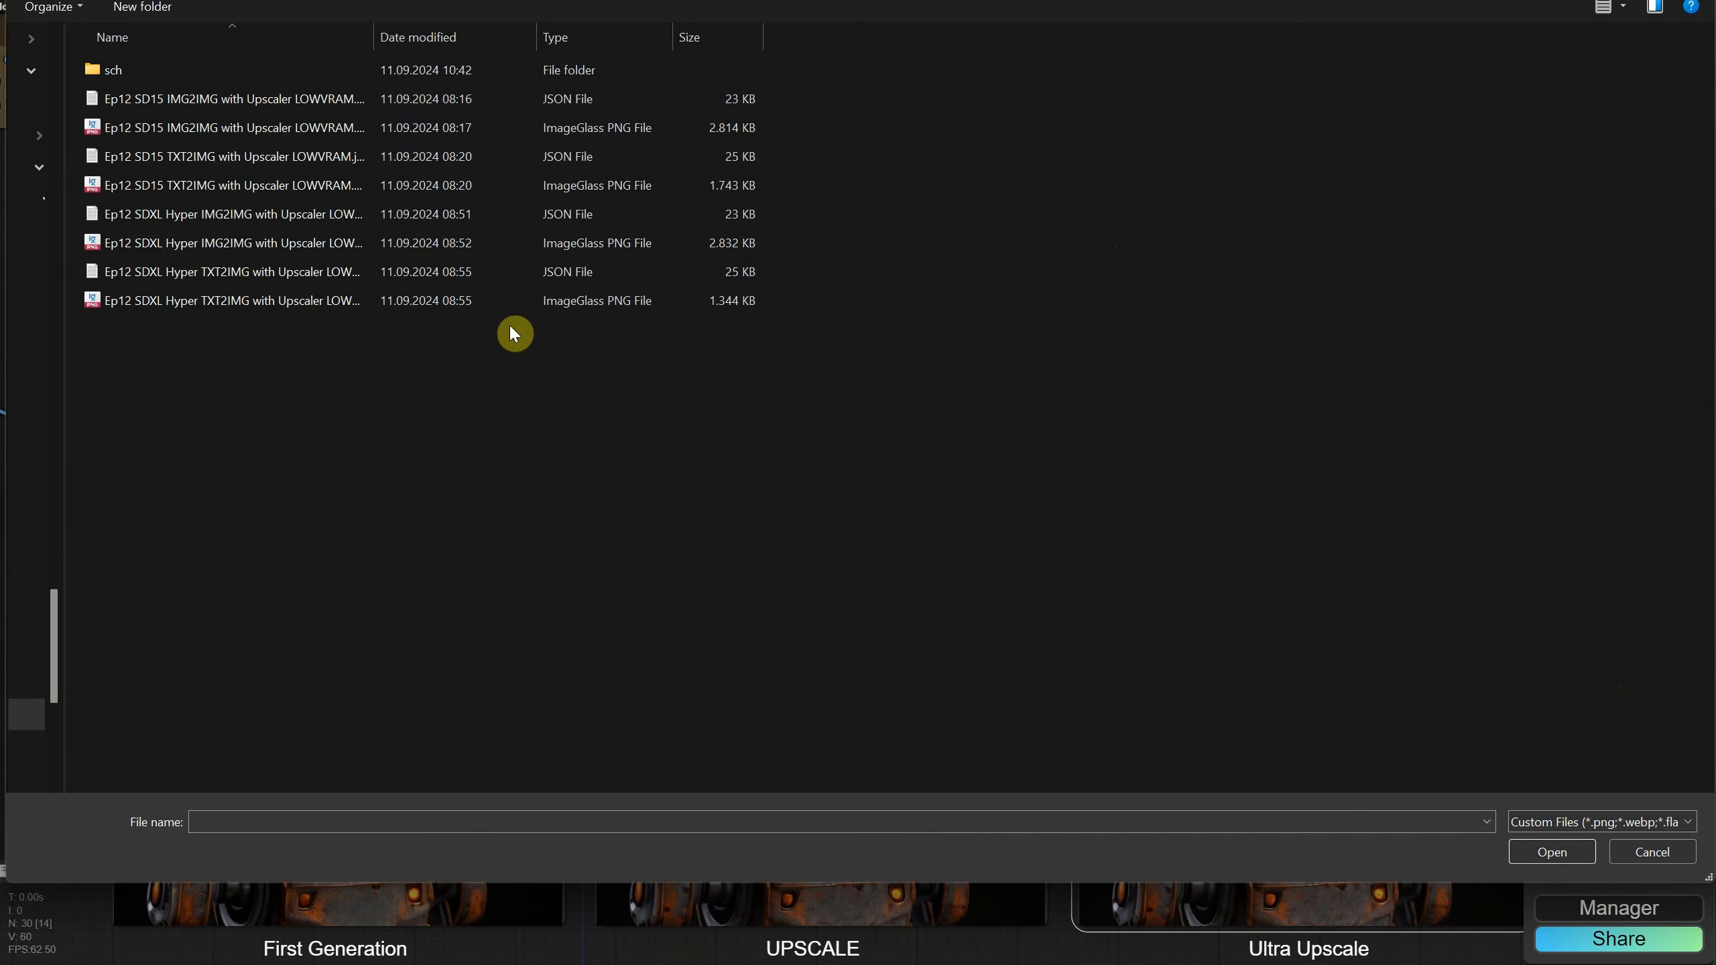
pyautogui.doubleClick(374, 30)
pyautogui.rightClick(524, 375)
pyautogui.moveTo(581, 388)
pyautogui.click(817, 389)
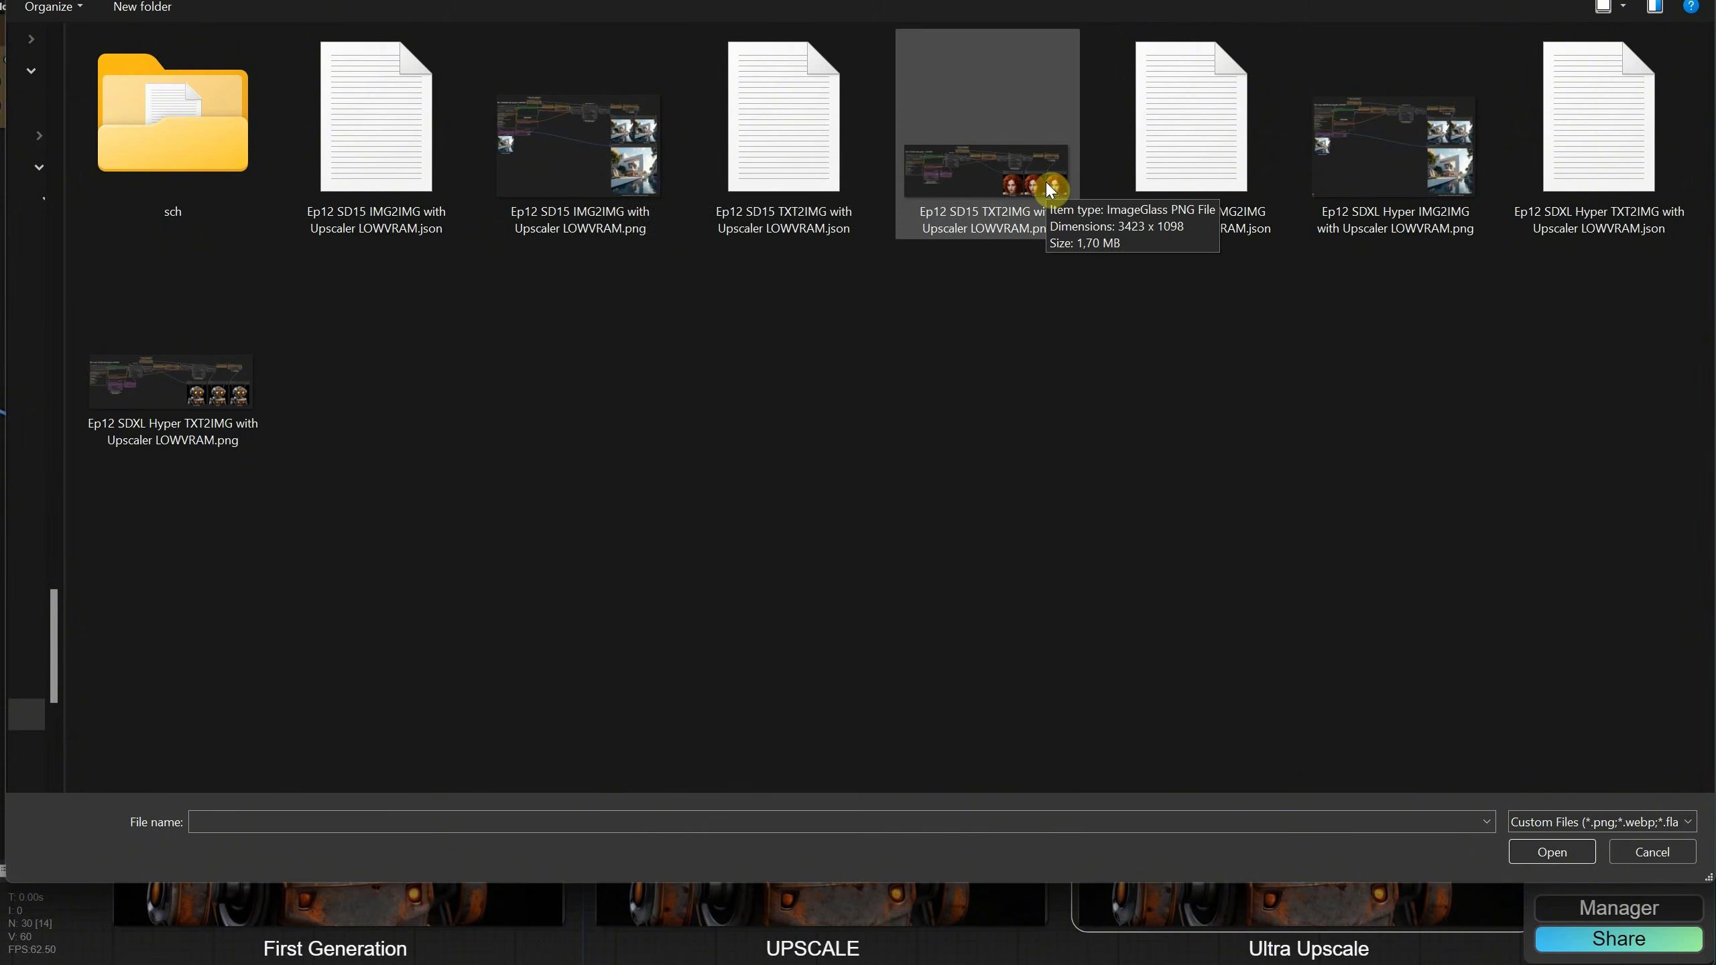
pyautogui.click(1630, 185)
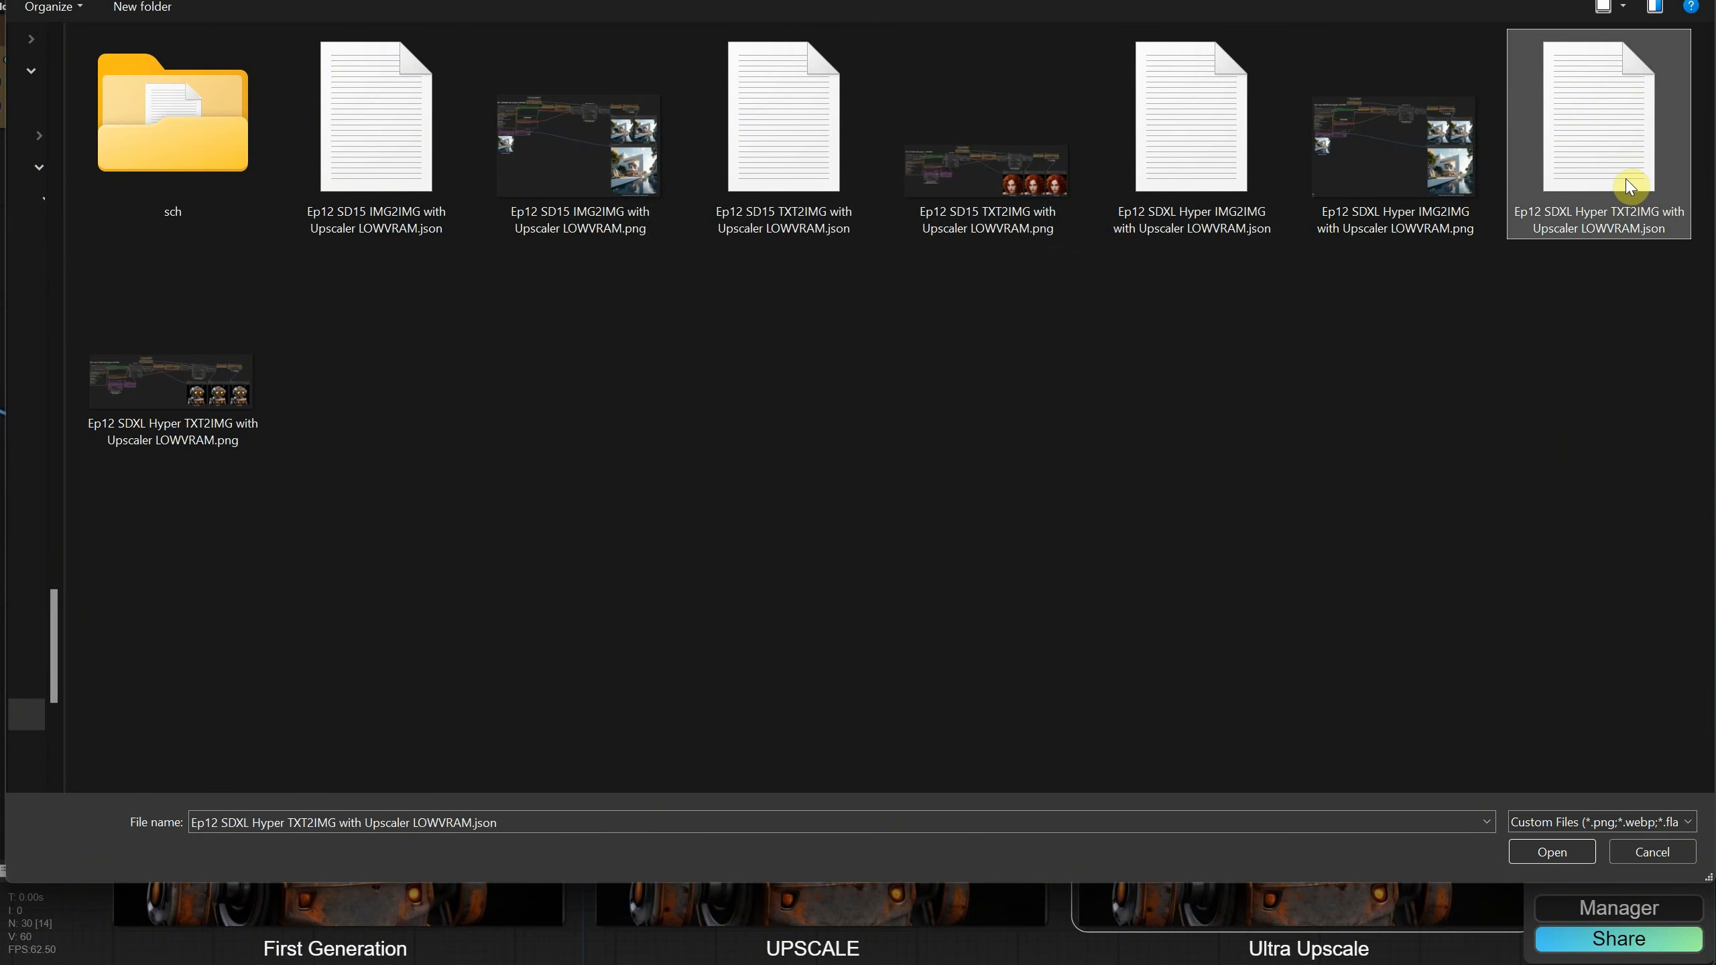
pyautogui.doubleClick(1592, 194)
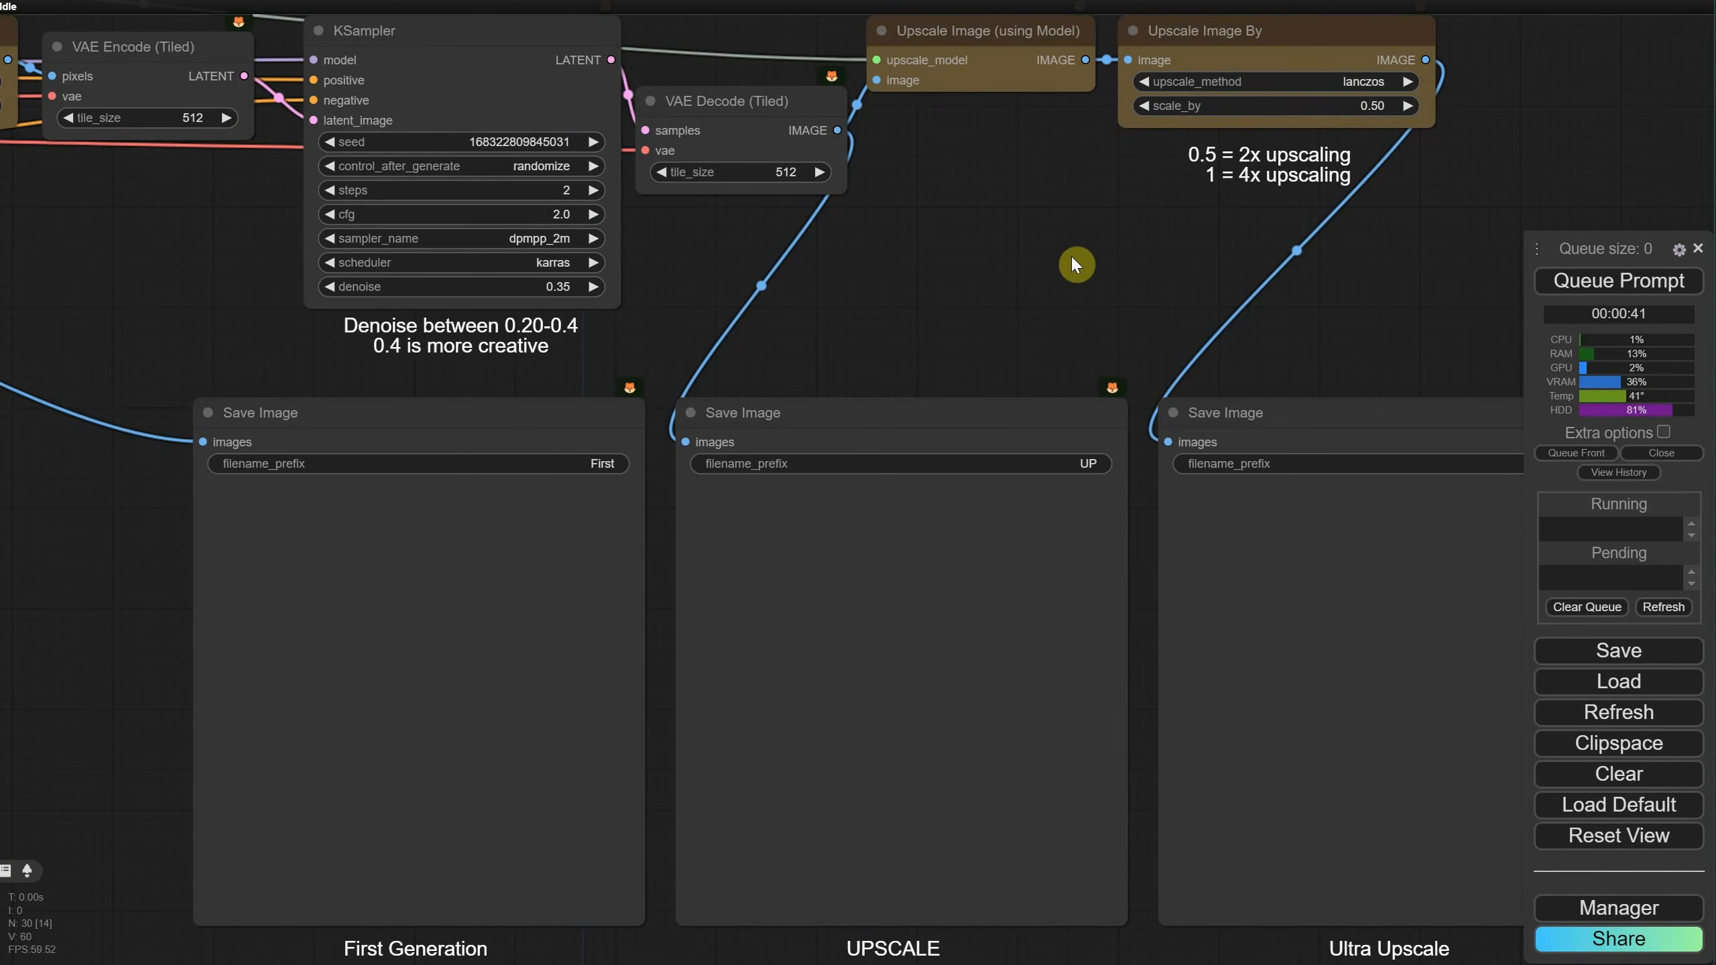
# Step: Examine the workflow's tiled VAE Encode and Decode nodes and look up VAE Decode (Tiled) in the node search
pyautogui.moveTo(794, 289); pyautogui.dragTo(1487, 443)
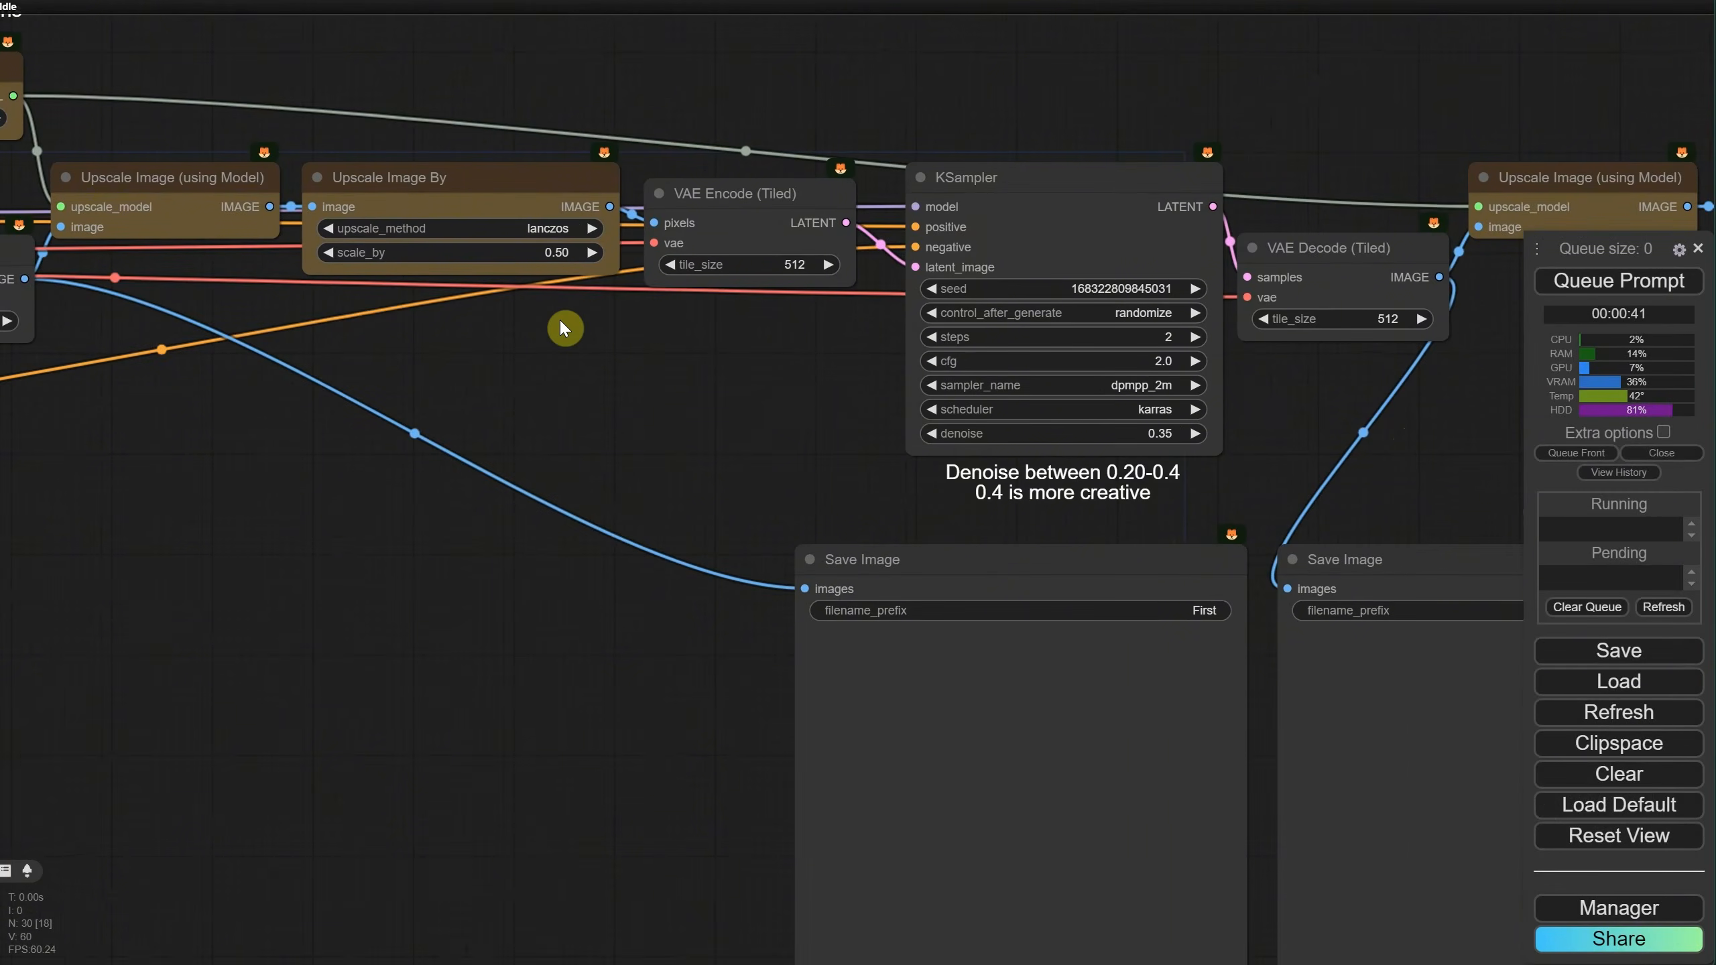
pyautogui.moveTo(567, 326); pyautogui.dragTo(1029, 402)
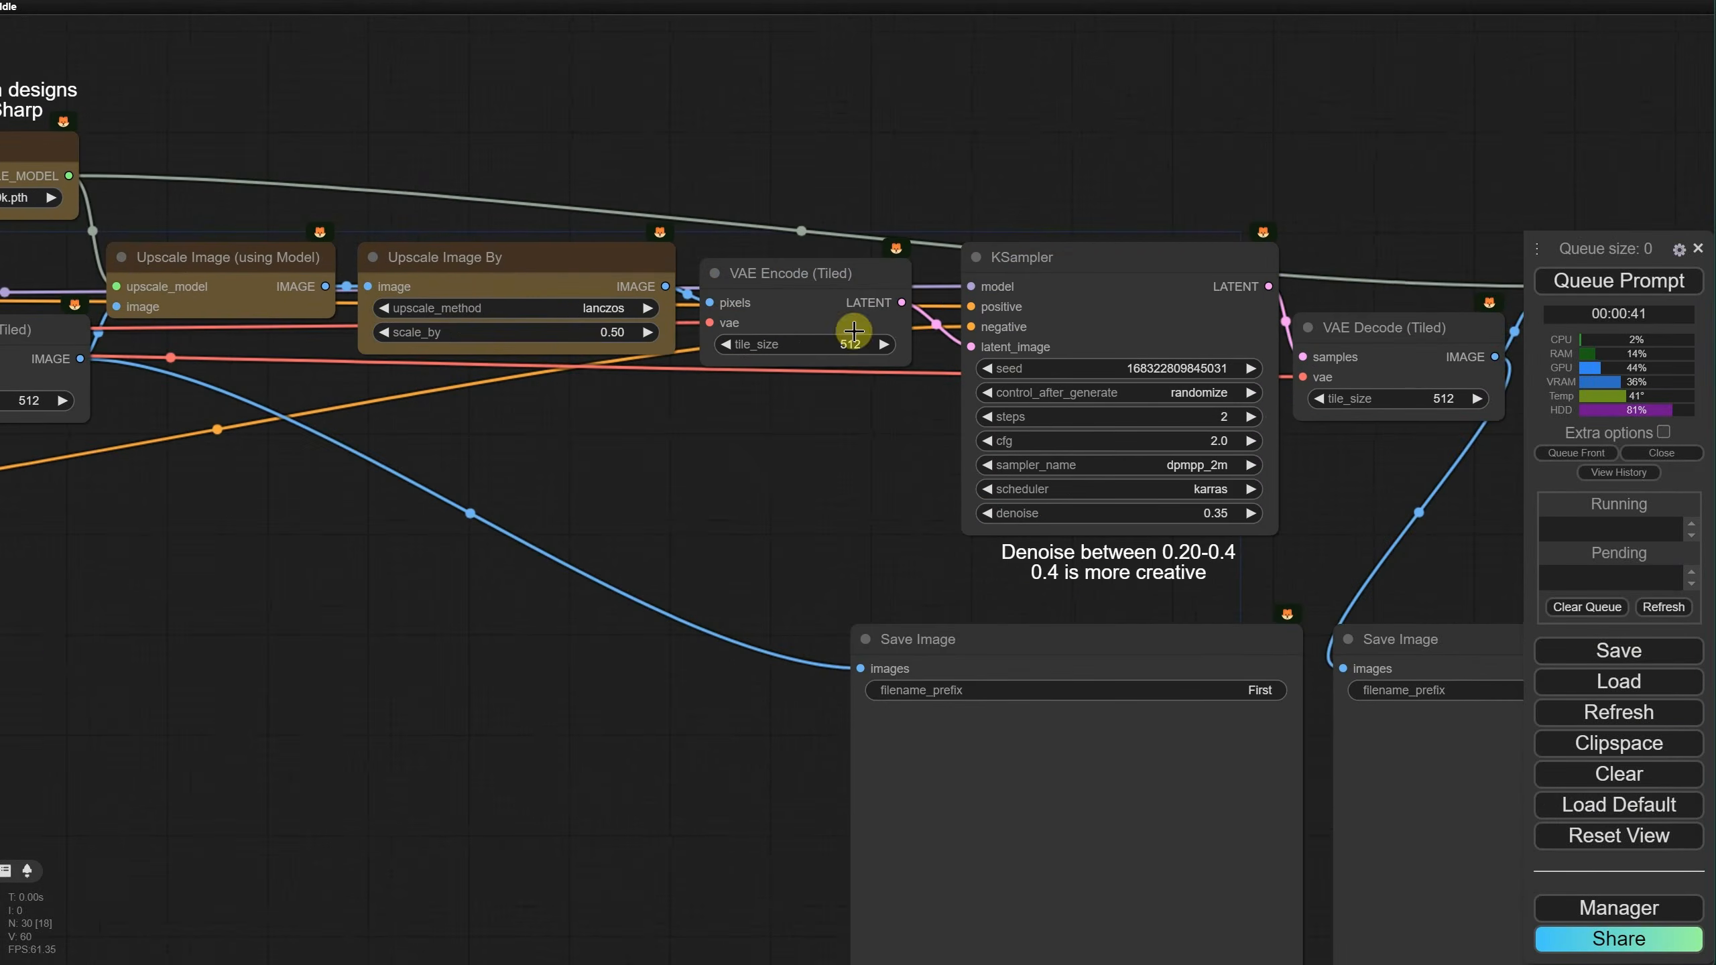
pyautogui.doubleClick(1077, 475)
pyautogui.write('vae de')
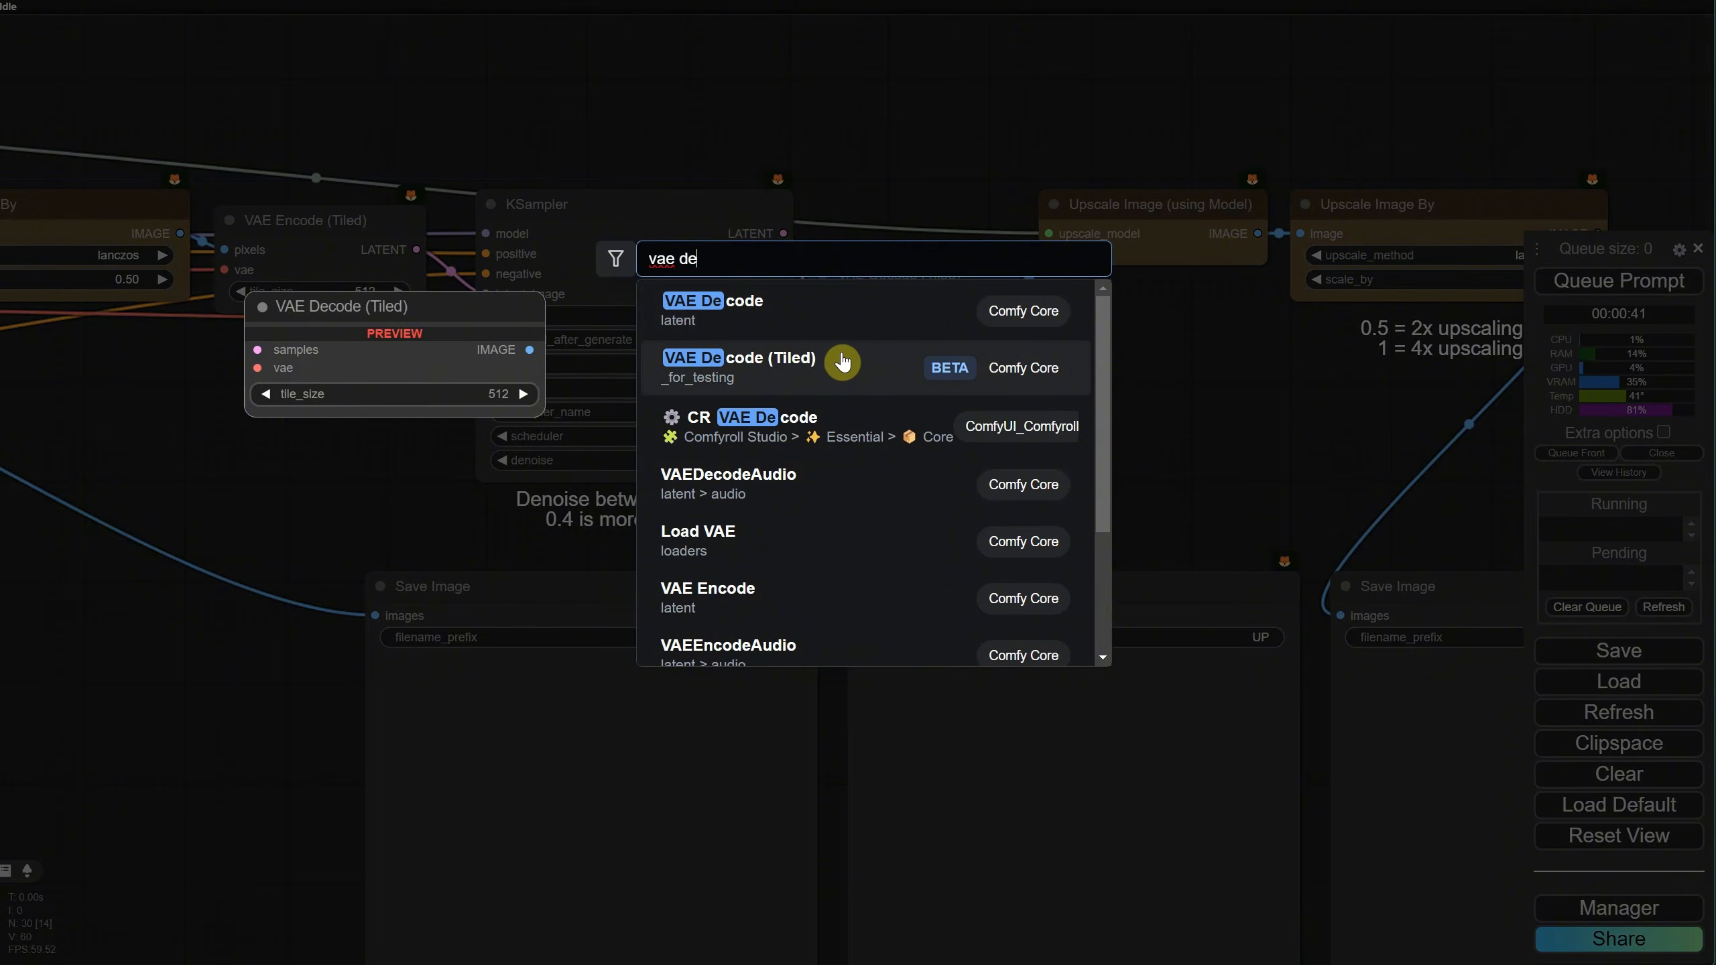
pyautogui.click(823, 367)
# Step: Try a tile_size of 1024 on the VAE Decode (Tiled) node after the second KSampler, and restore it to 512
pyautogui.click(917, 339)
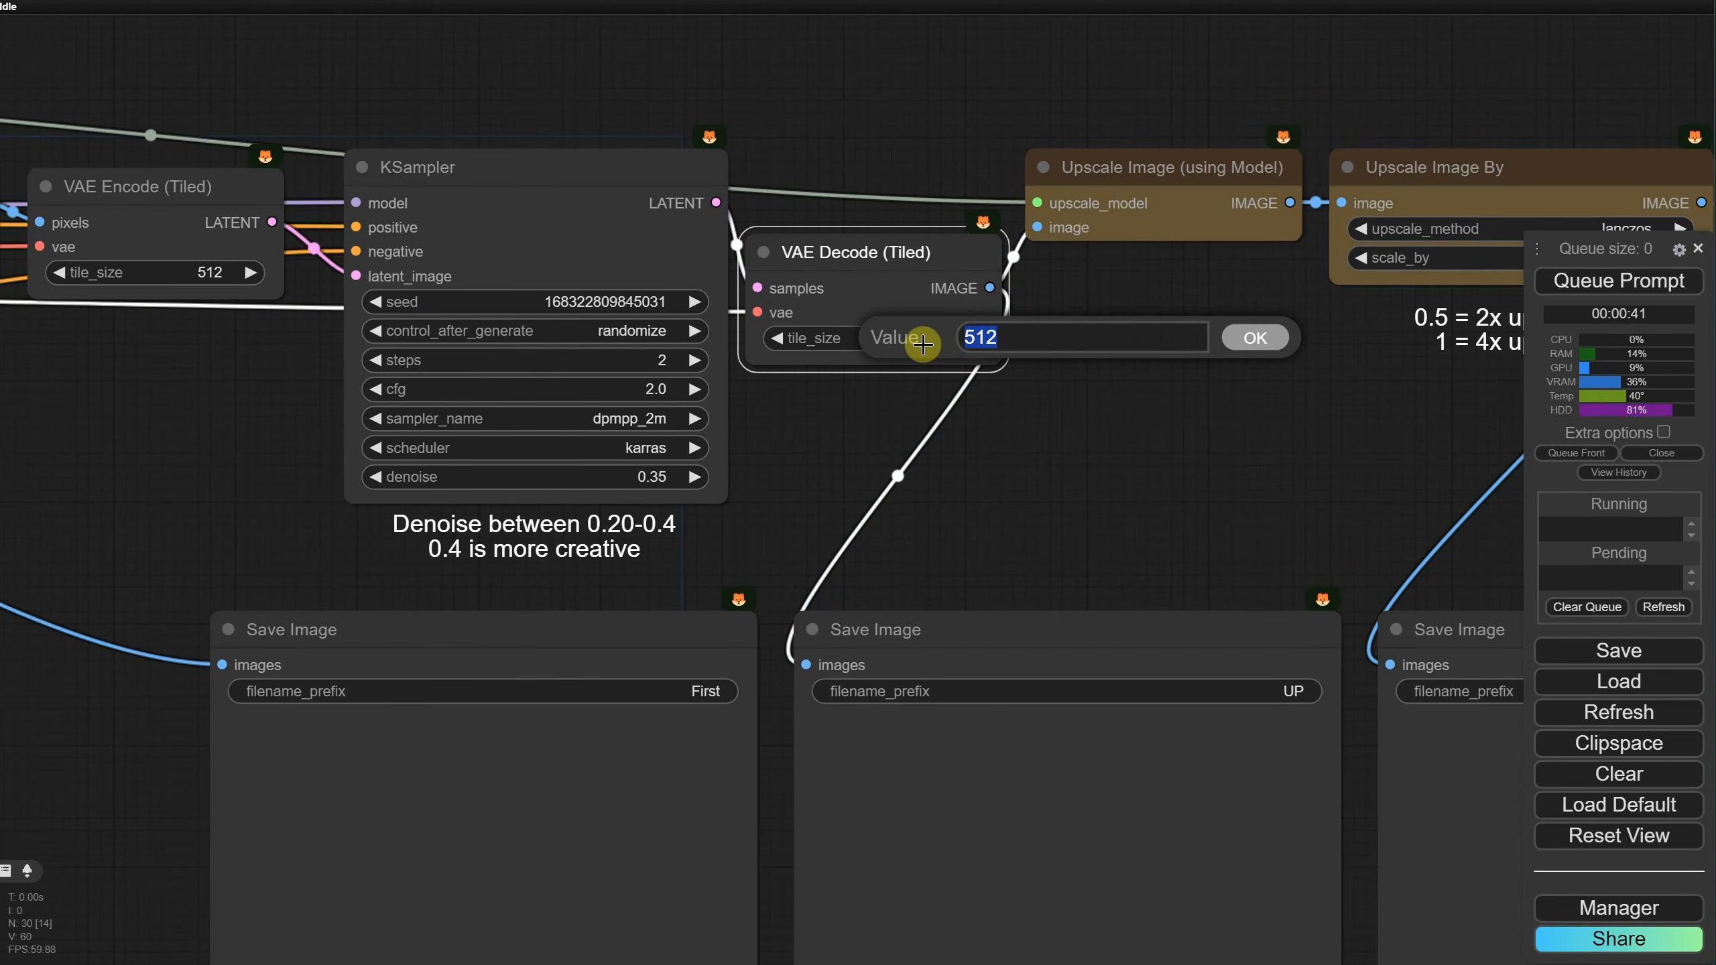
pyautogui.write('1024')
pyautogui.press('Return')
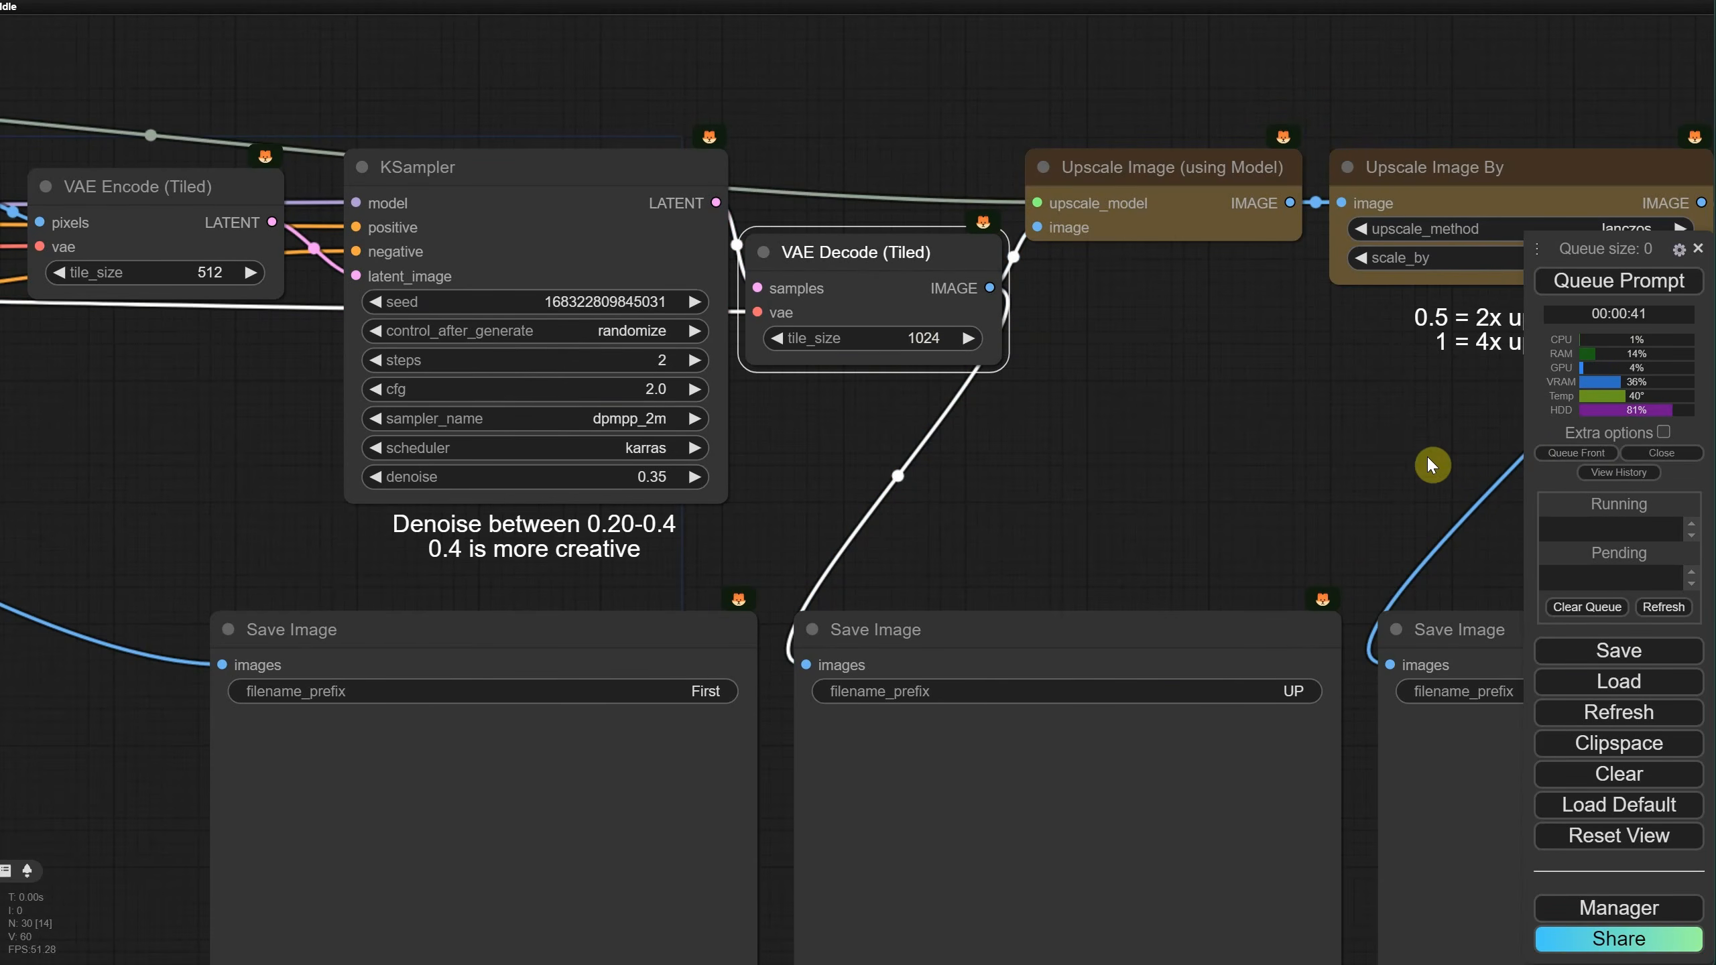
pyautogui.click(919, 335)
pyautogui.write('512')
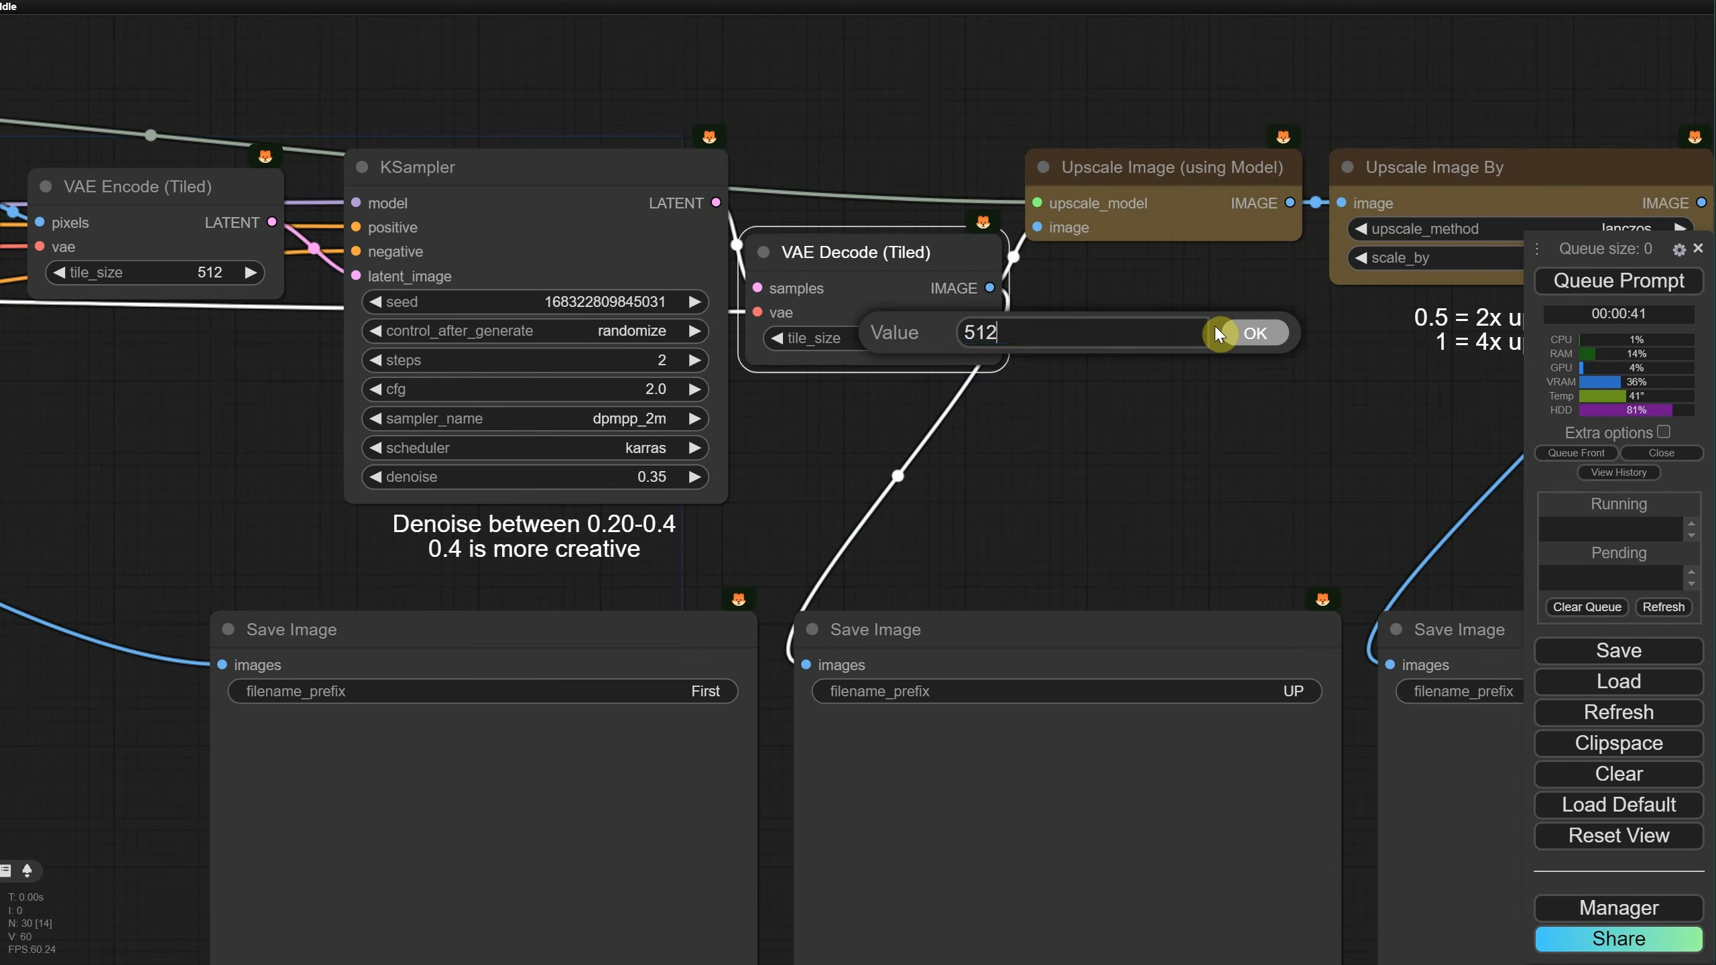
pyautogui.press('Return')
# Step: Check the first VAE Decode (Tiled) node and queue the SDXL Hyper LOWVRAM workflow with its rusty robot prompt
pyautogui.moveTo(945, 426); pyautogui.dragTo(1454, 398)
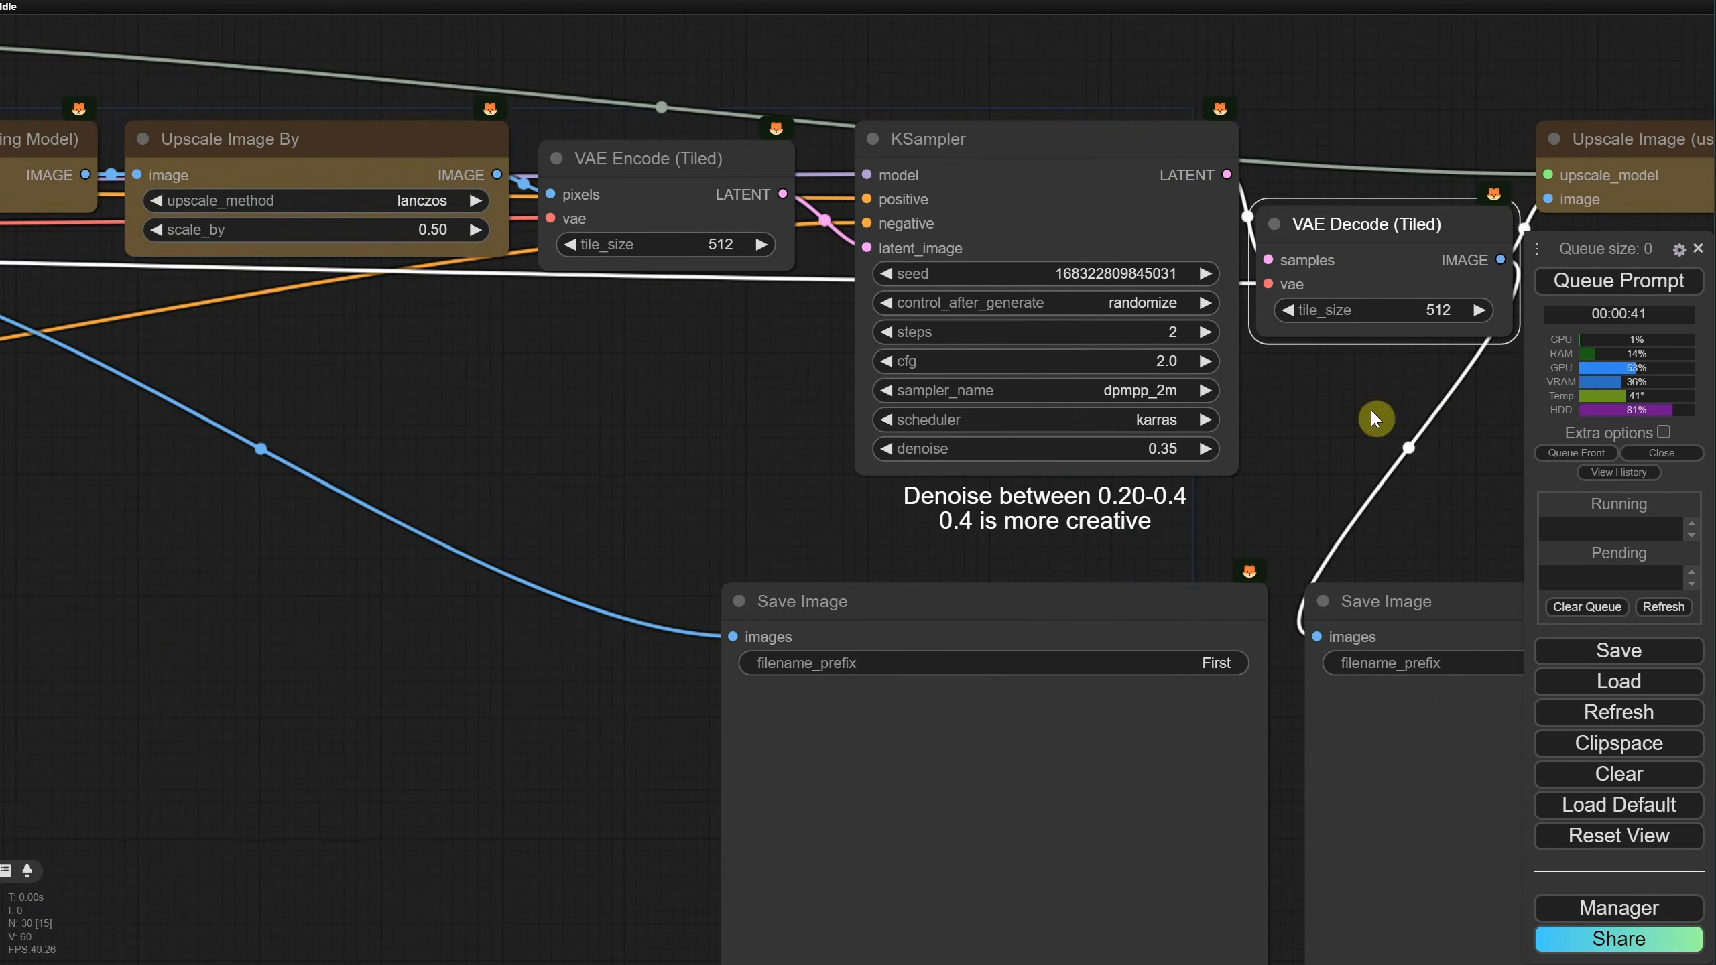
pyautogui.moveTo(617, 374); pyautogui.dragTo(1350, 547)
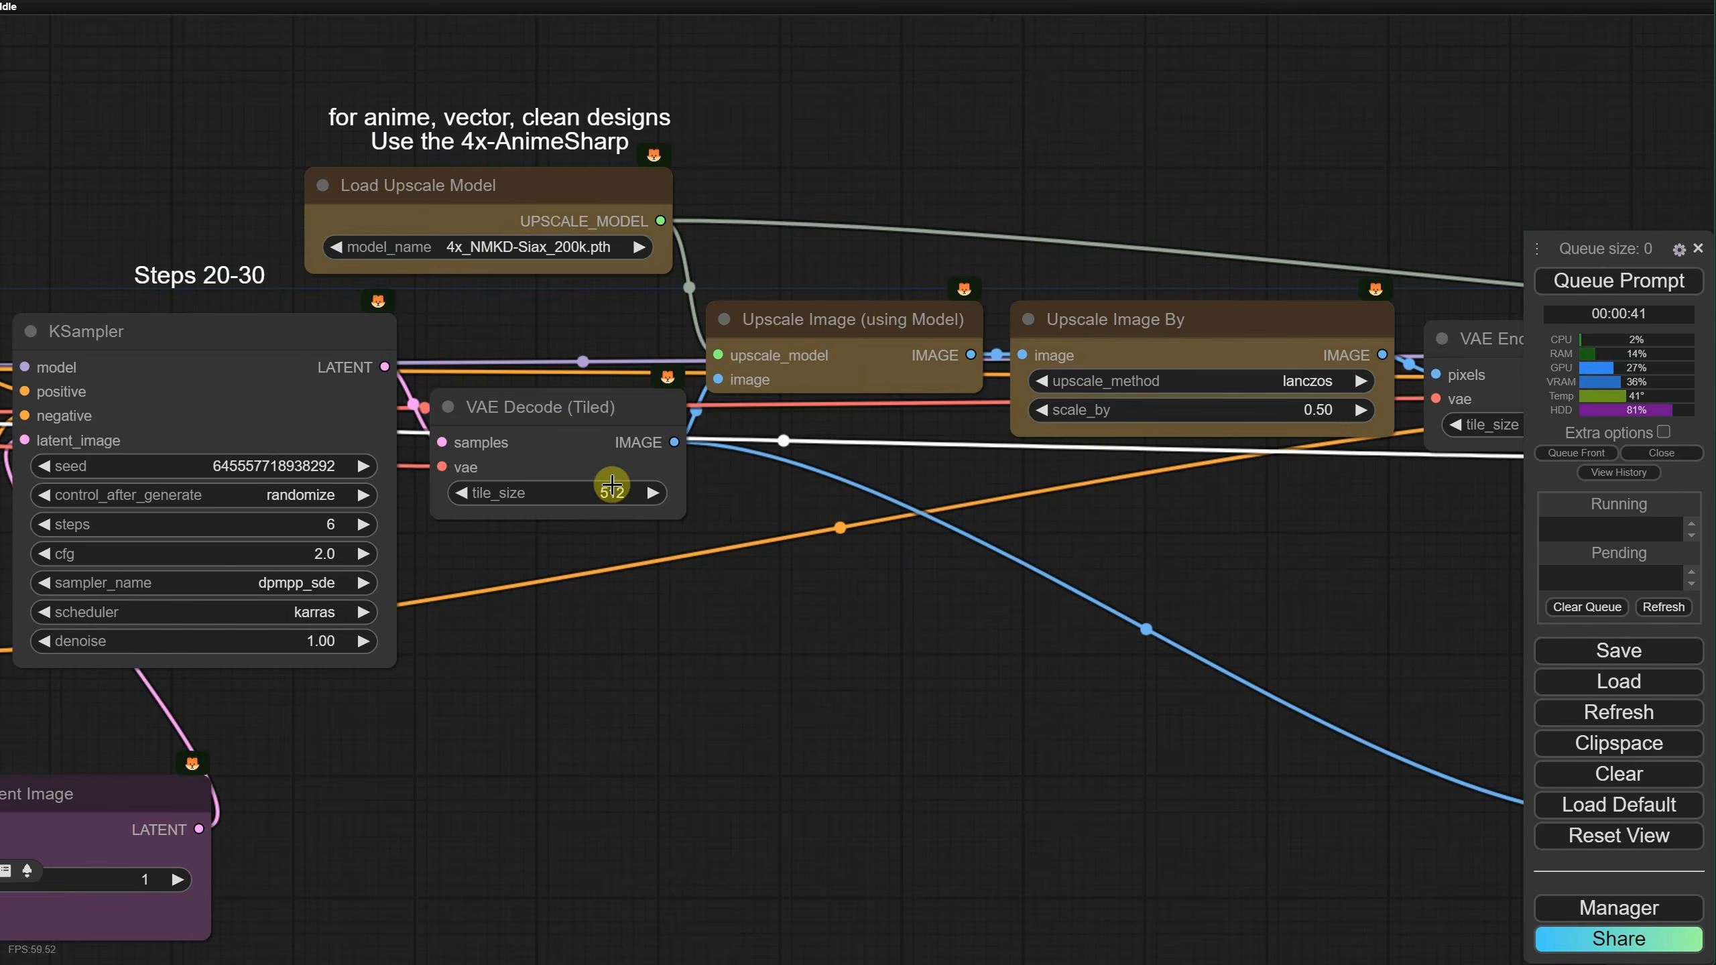
pyautogui.scroll(-5, 765, 725)
pyautogui.moveTo(763, 726); pyautogui.dragTo(1086, 507)
pyautogui.scroll(1, 1049, 380)
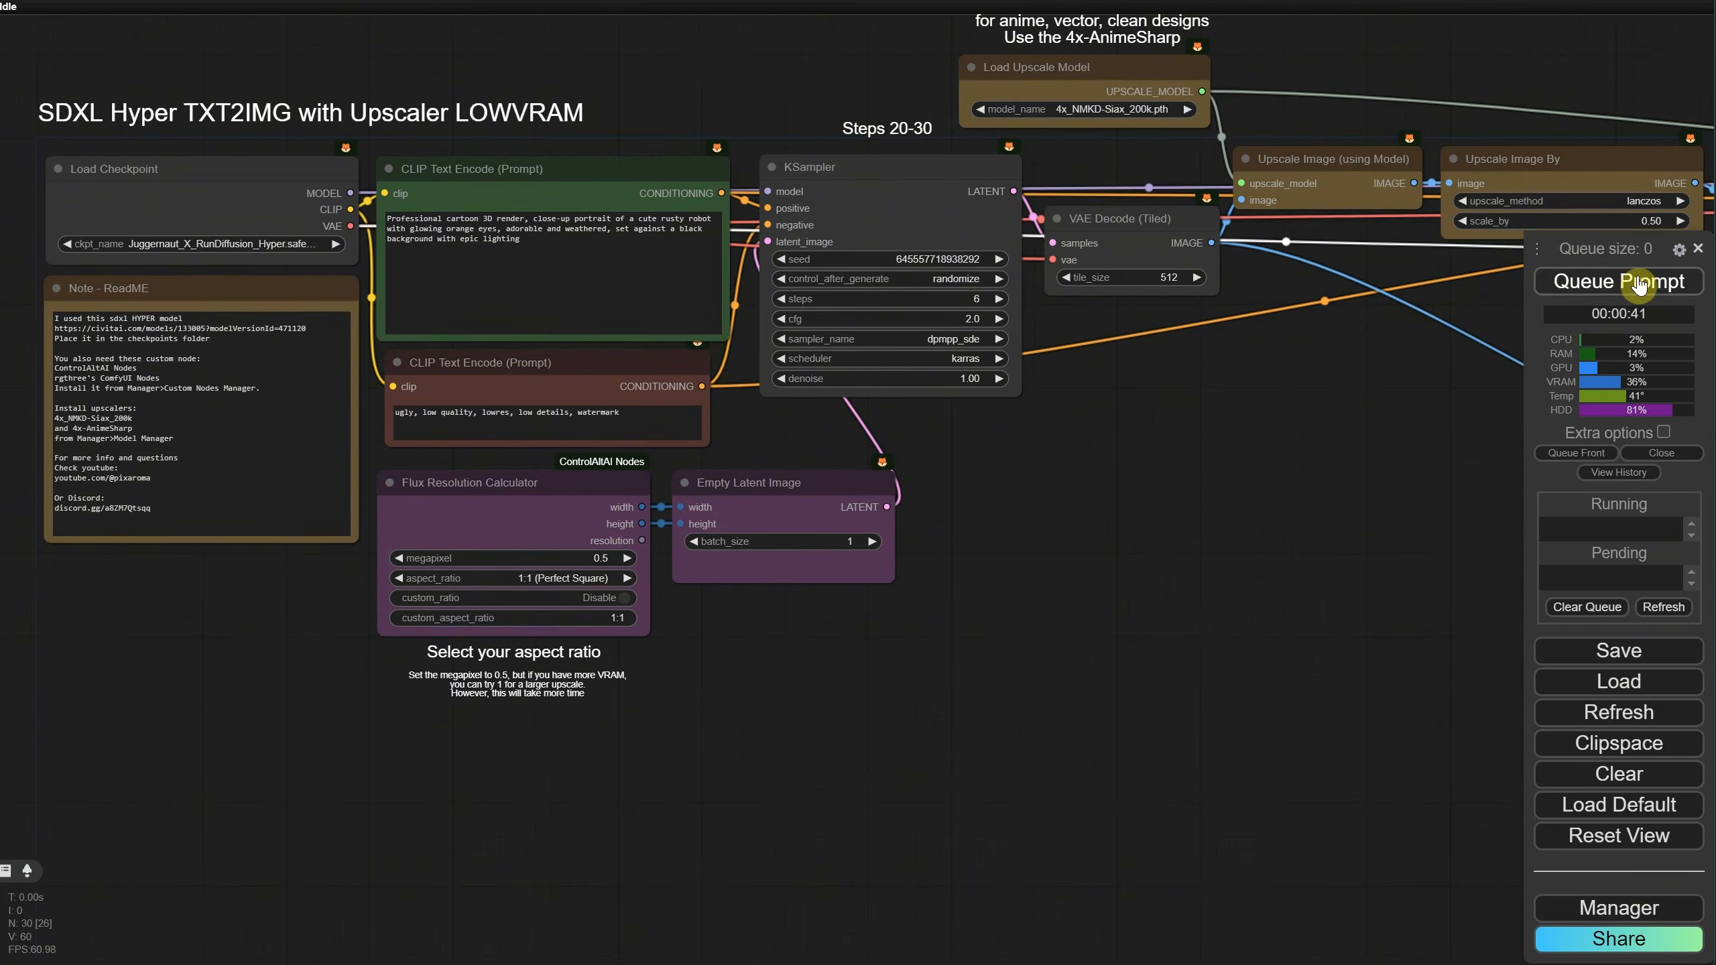
pyautogui.click(1553, 289)
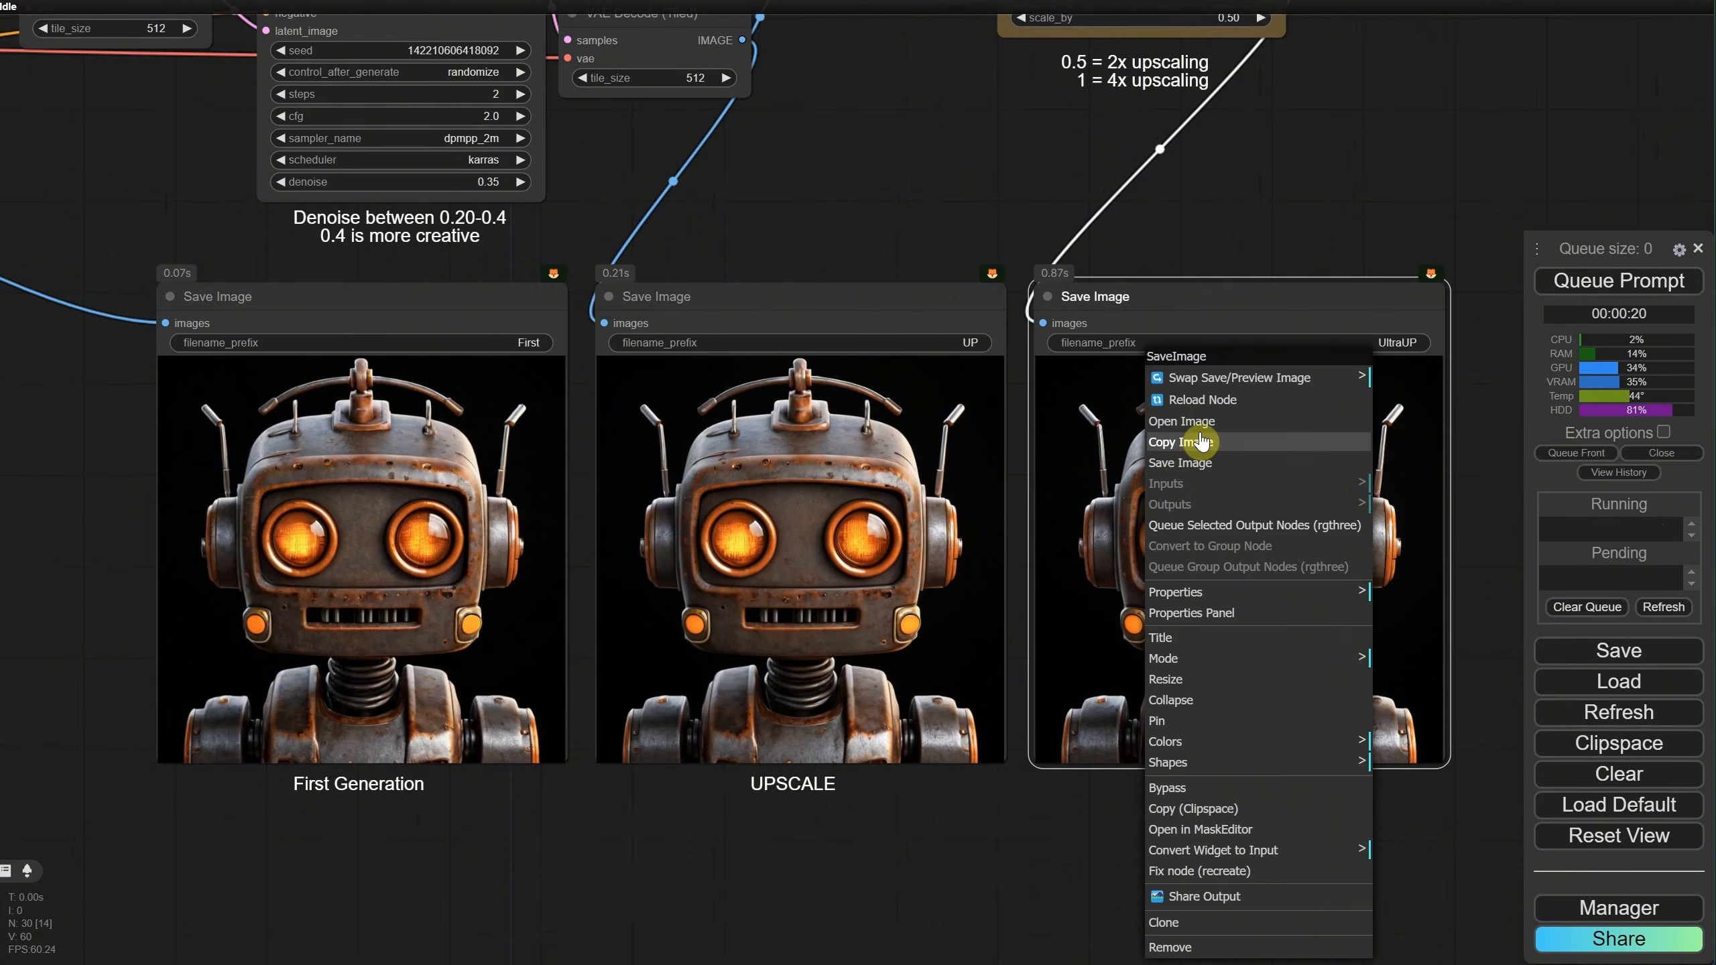
# Step: Open the new robot's Ultra Upscale image at full size and examine the glowing eyes up close
pyautogui.click(1178, 422)
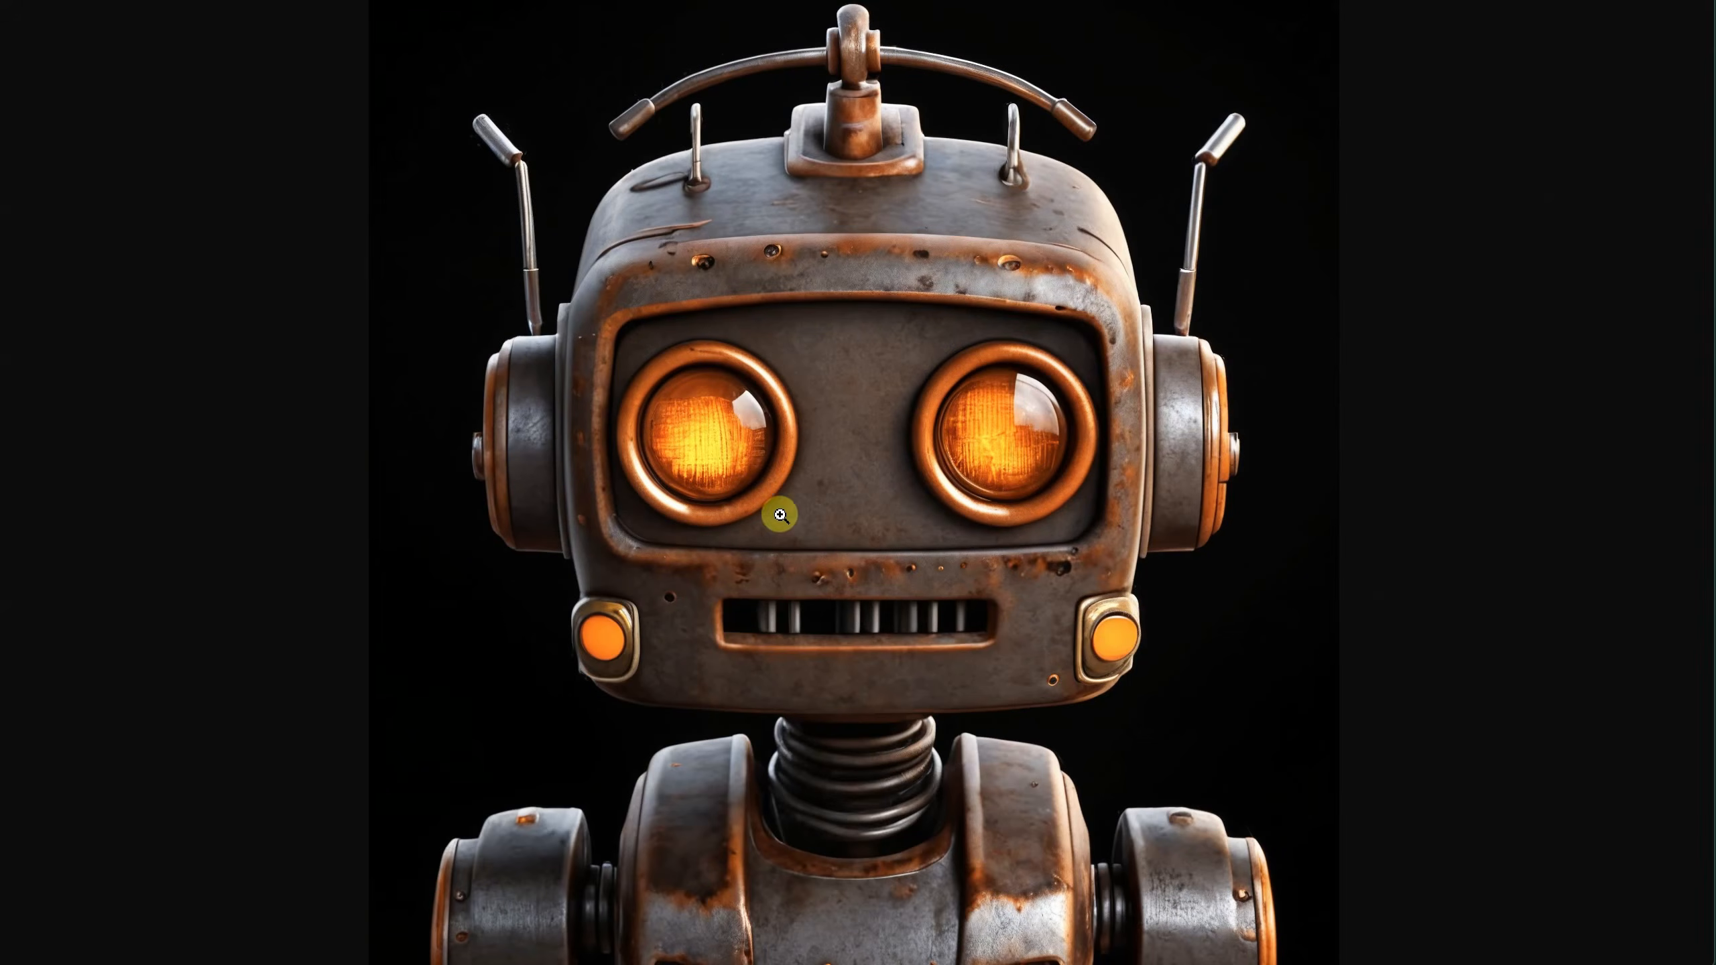
pyautogui.click(736, 473)
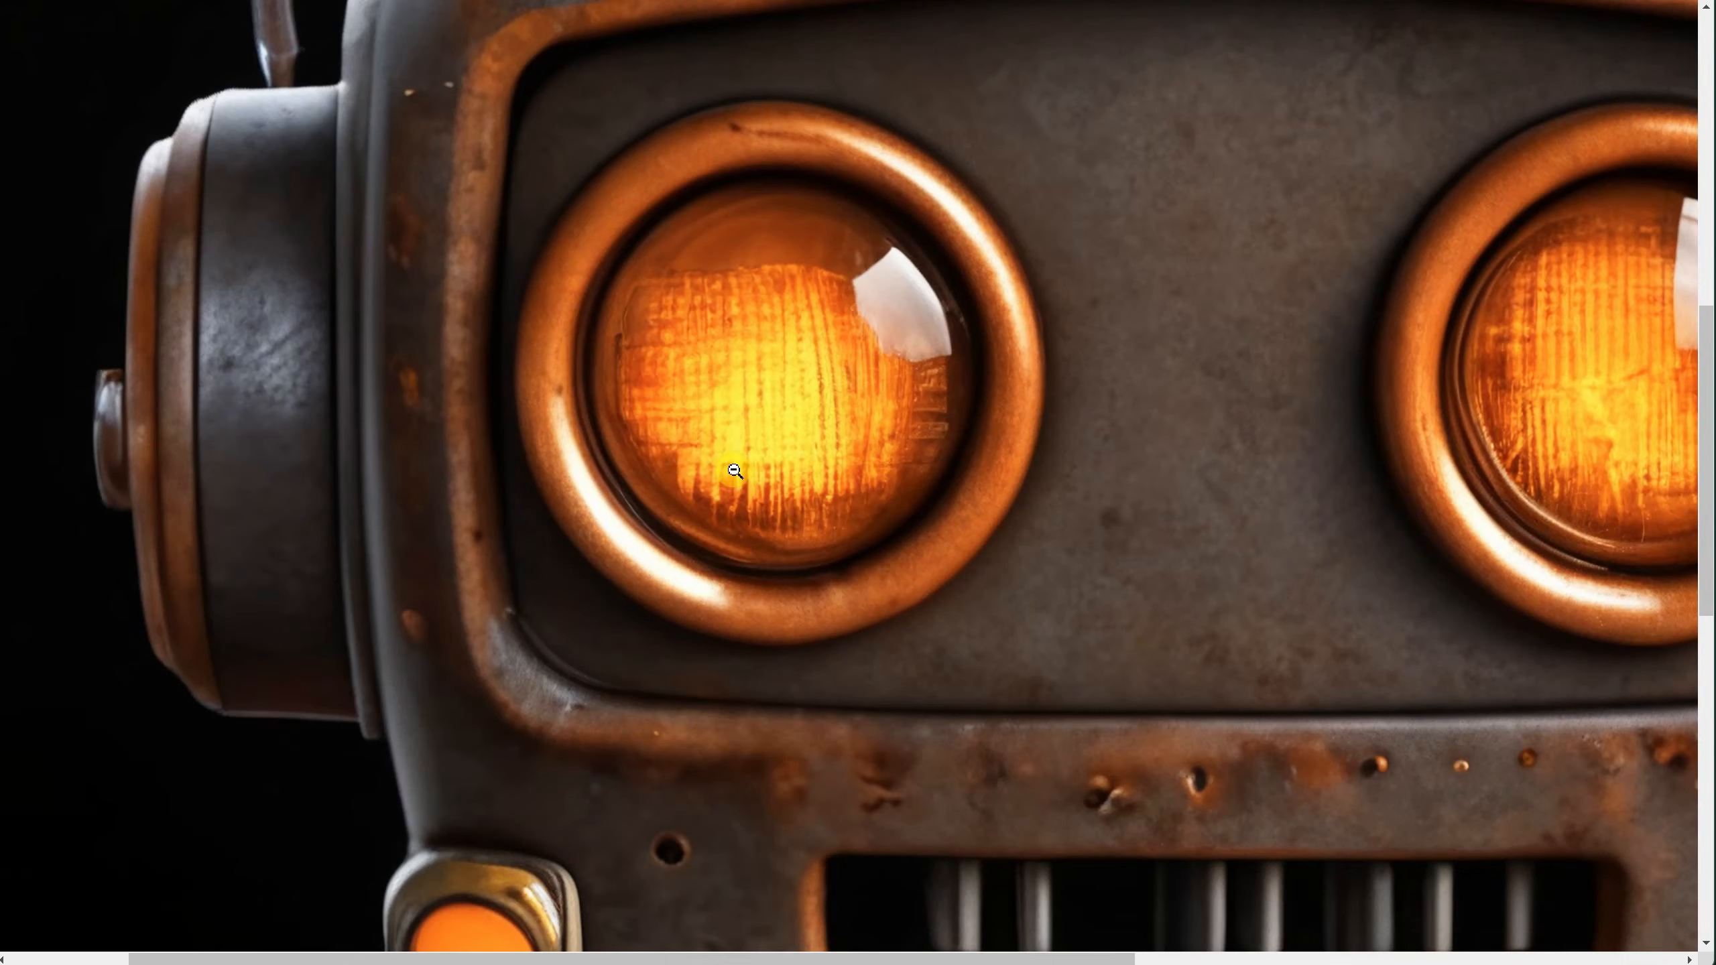
pyautogui.click(774, 430)
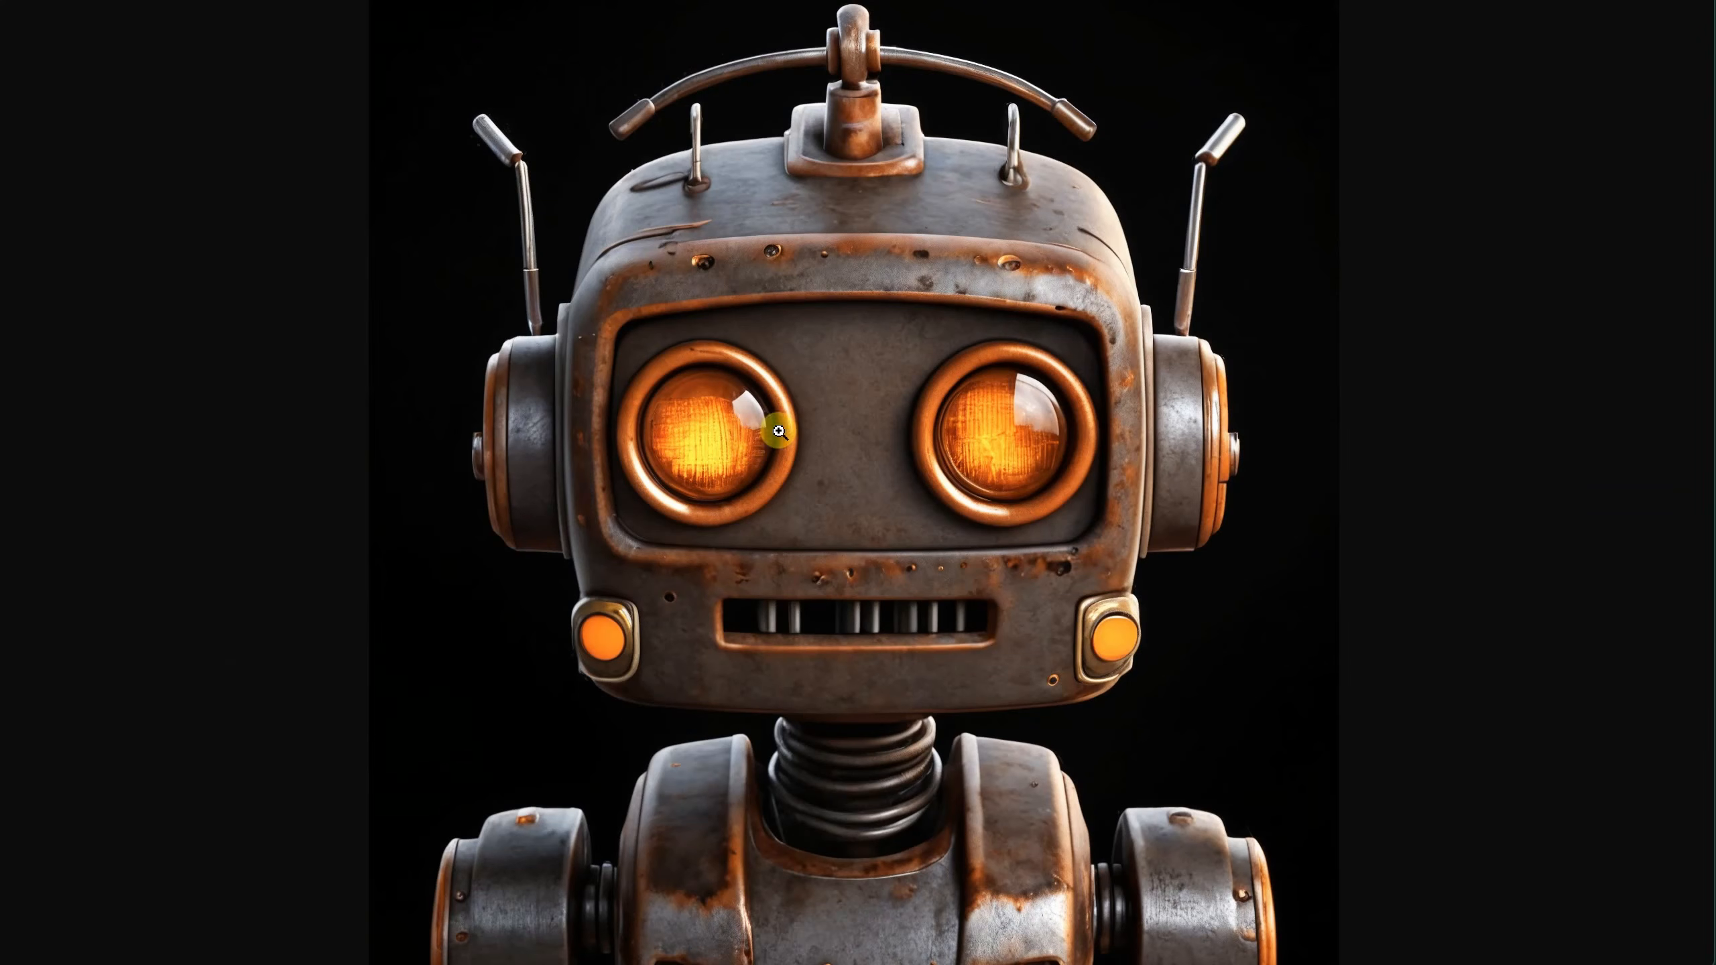
pyautogui.press('Escape')
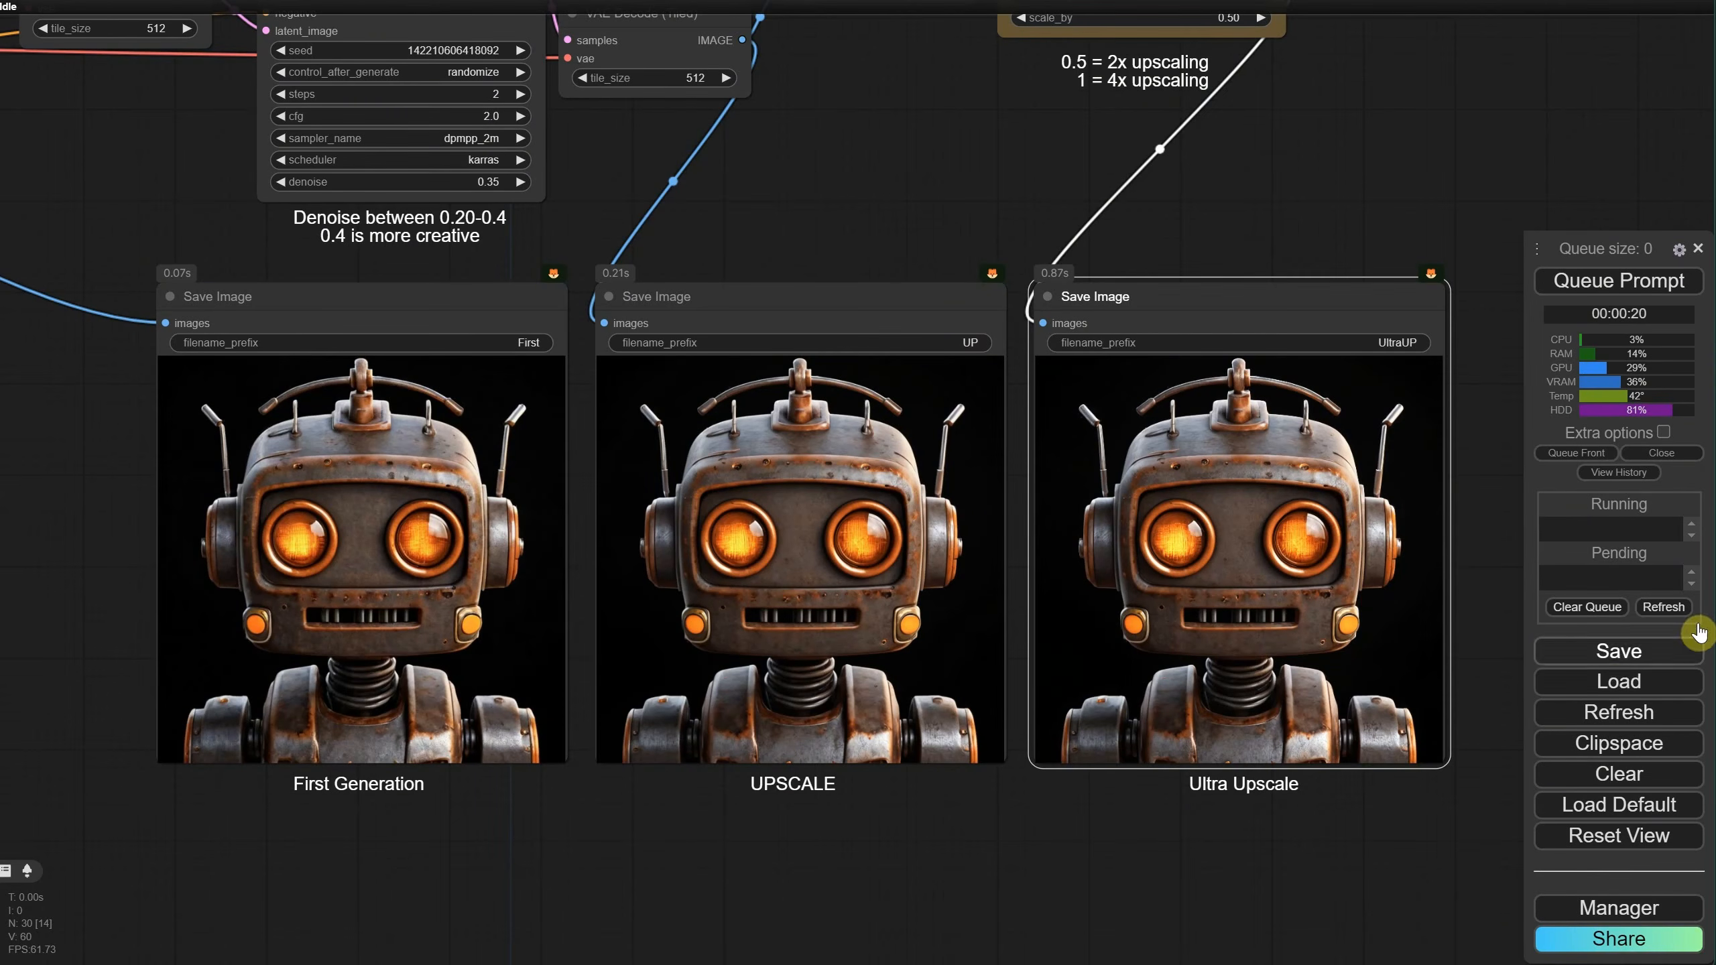
# Step: Load the workflow Ep12 SD15 TXT2IMG with Upscaler LOWVRAM.json, review its nodes, and queue it with the red curly hair portrait prompt
pyautogui.click(1616, 683)
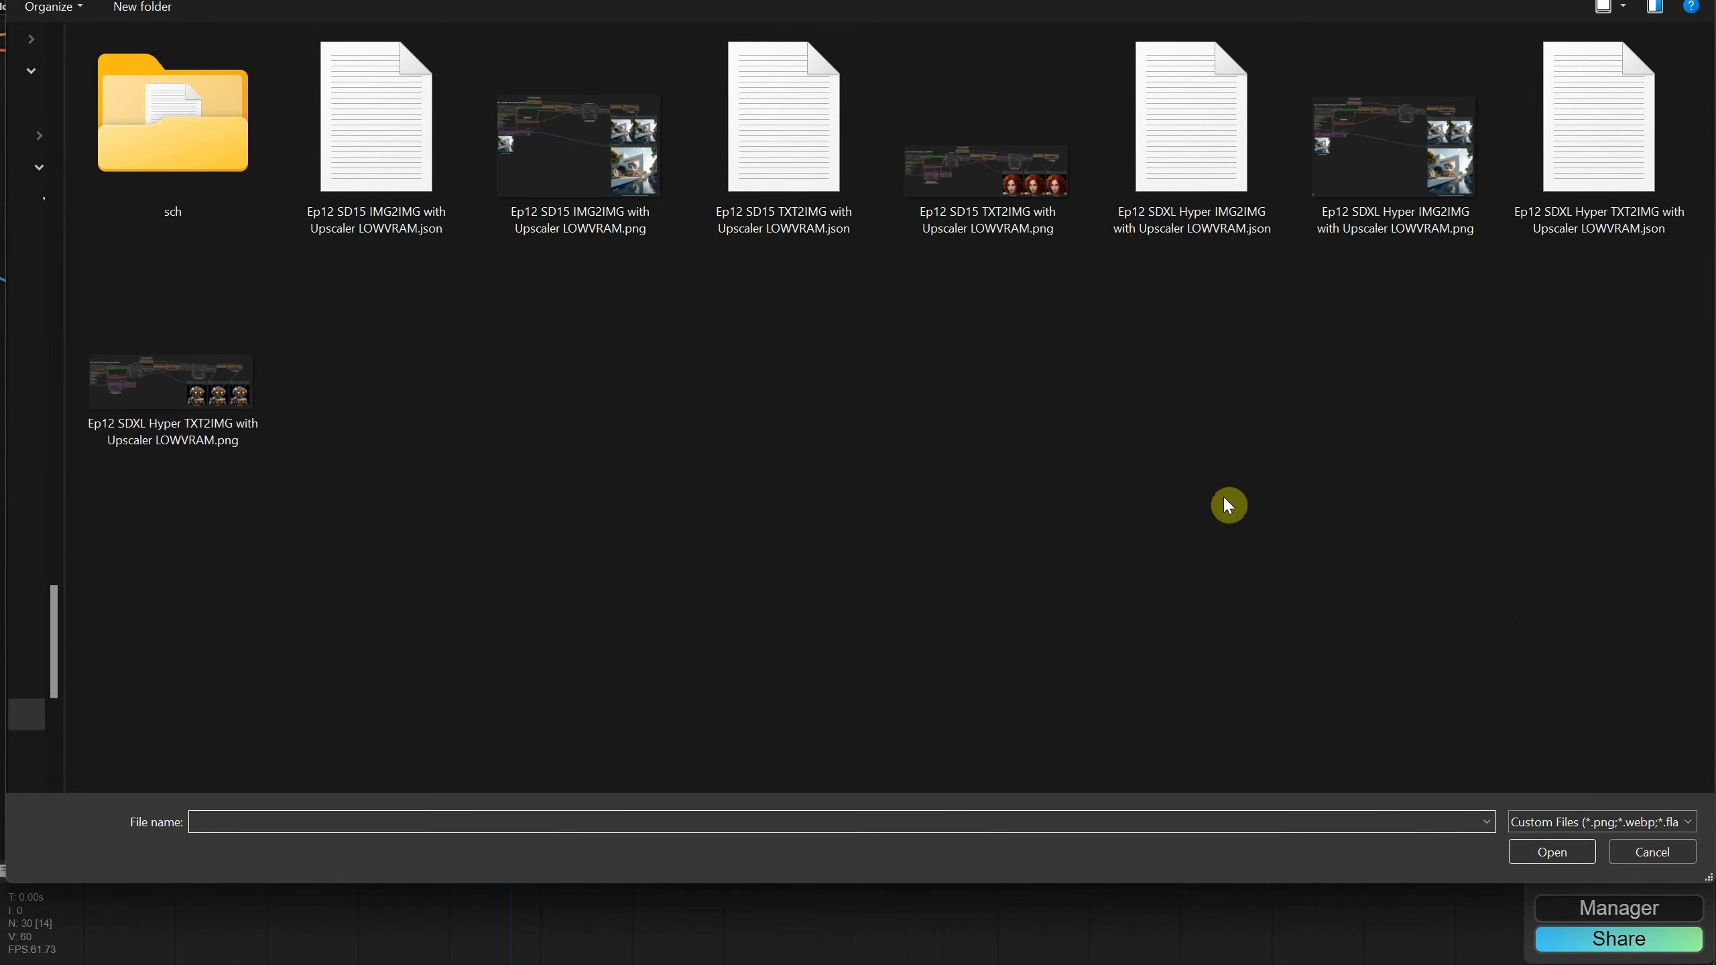
pyautogui.doubleClick(804, 189)
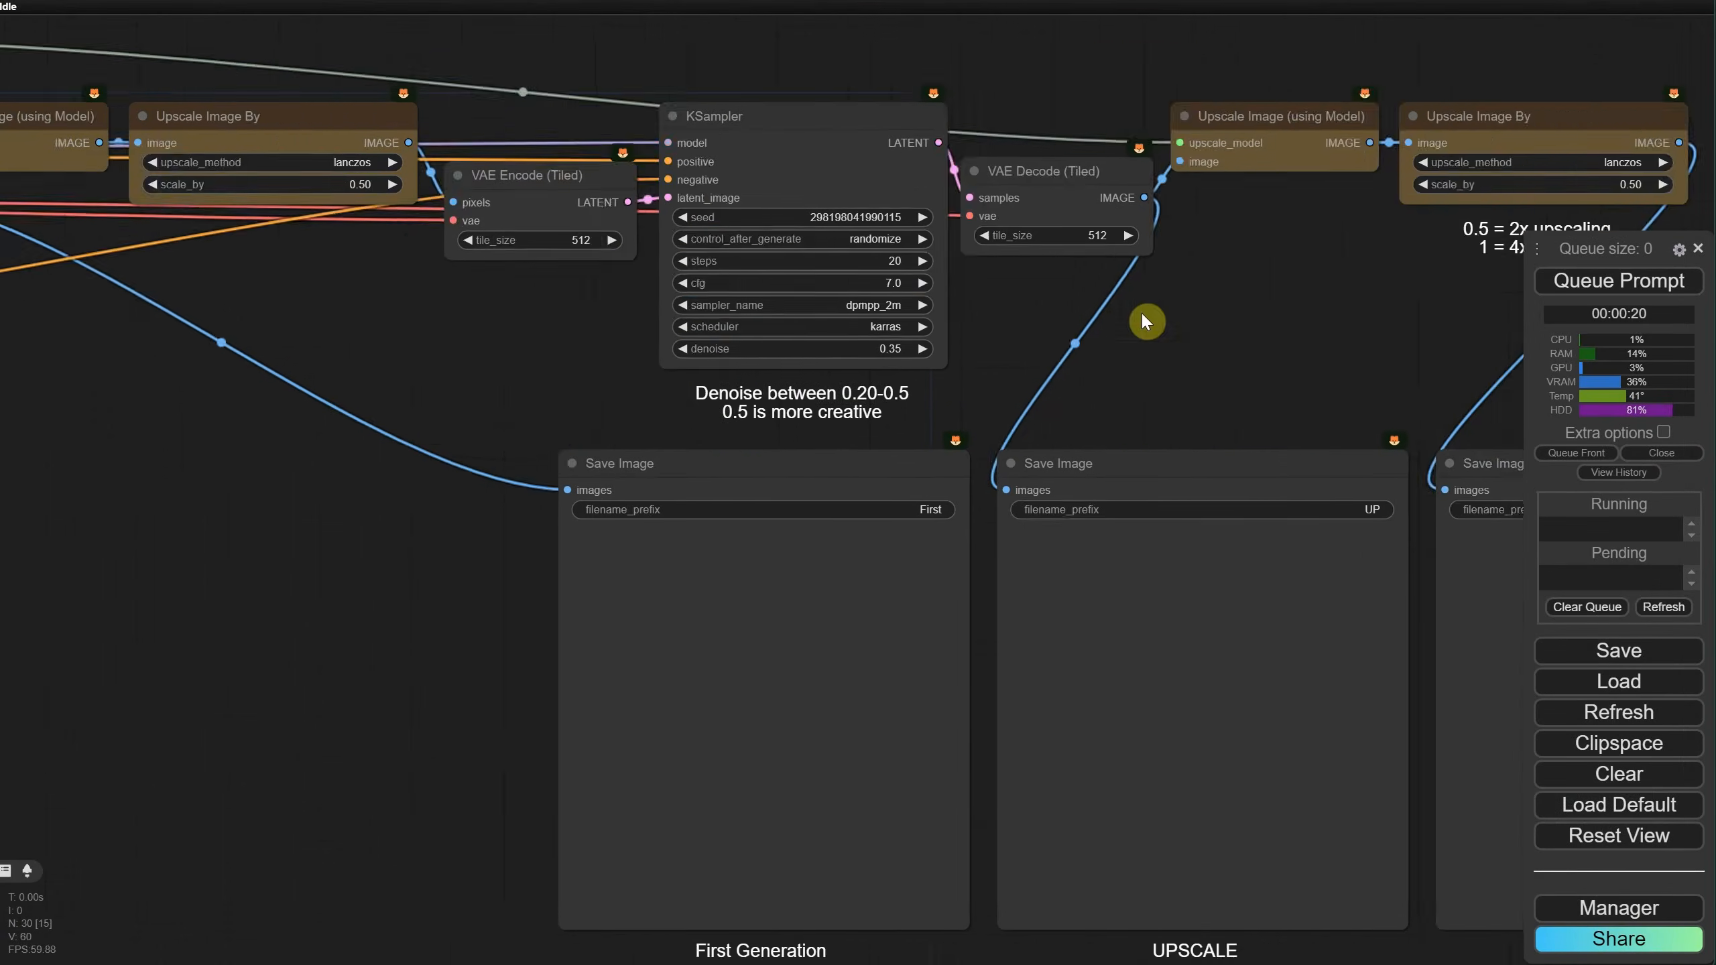
pyautogui.moveTo(1141, 315); pyautogui.dragTo(1465, 466)
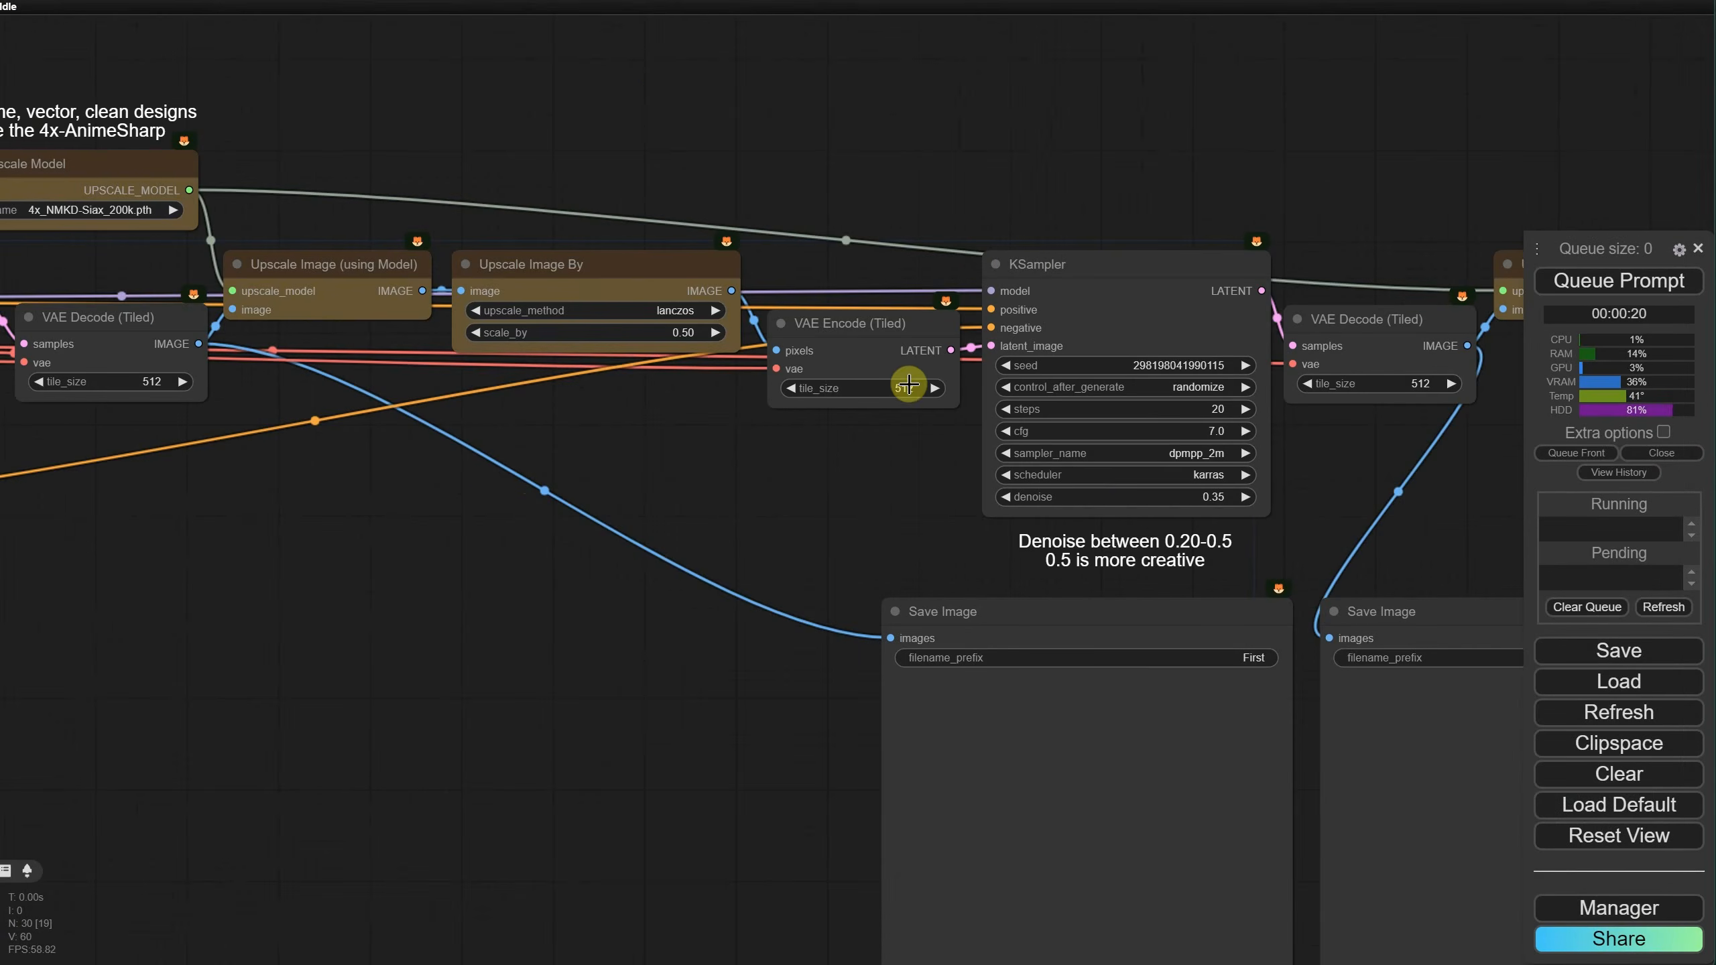
pyautogui.moveTo(659, 432); pyautogui.dragTo(1161, 435)
pyautogui.moveTo(199, 581); pyautogui.dragTo(995, 545)
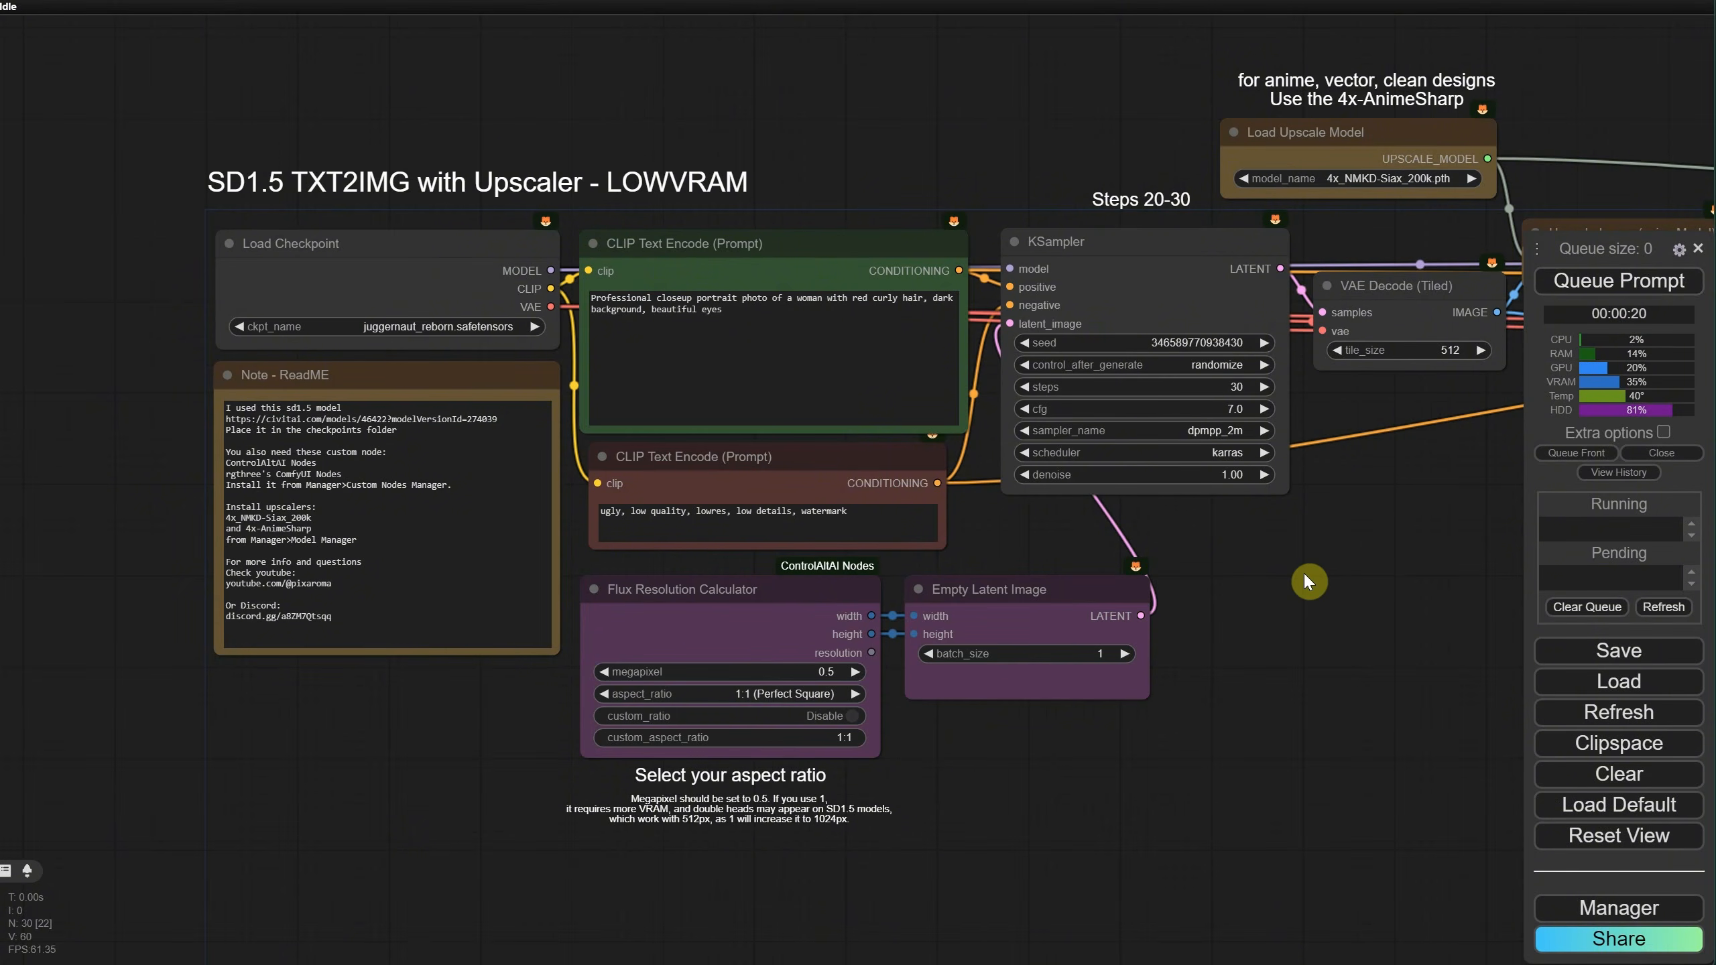
pyautogui.moveTo(1306, 578); pyautogui.dragTo(273, 480)
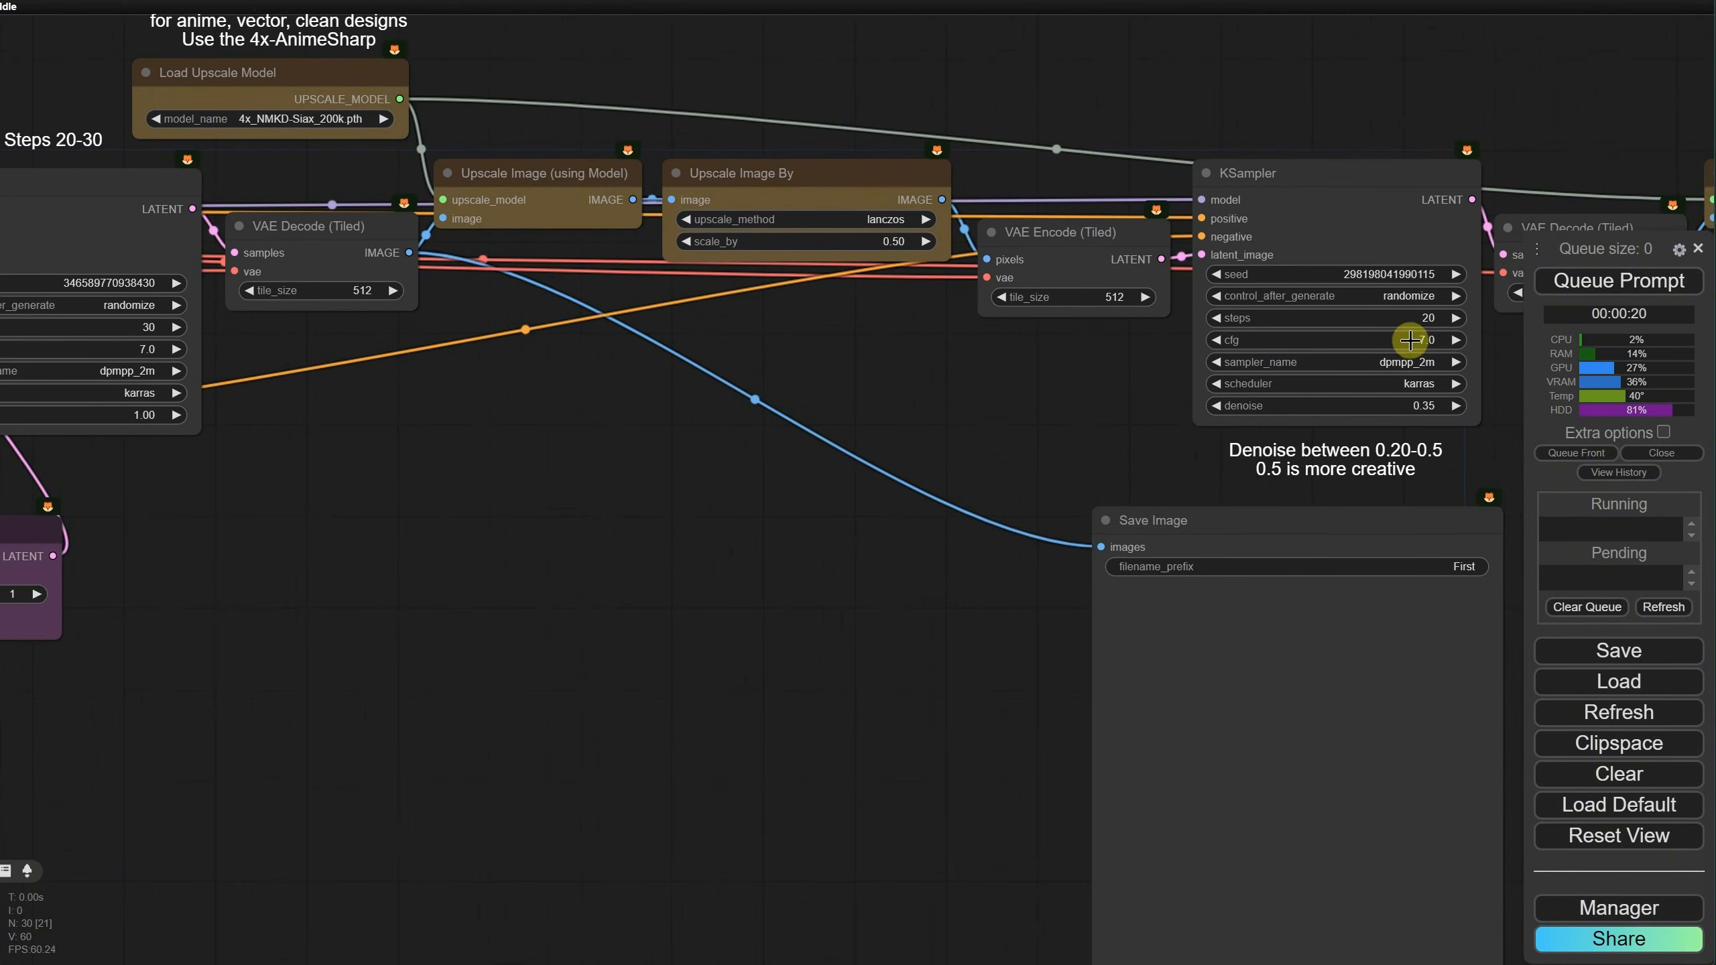
pyautogui.click(1590, 290)
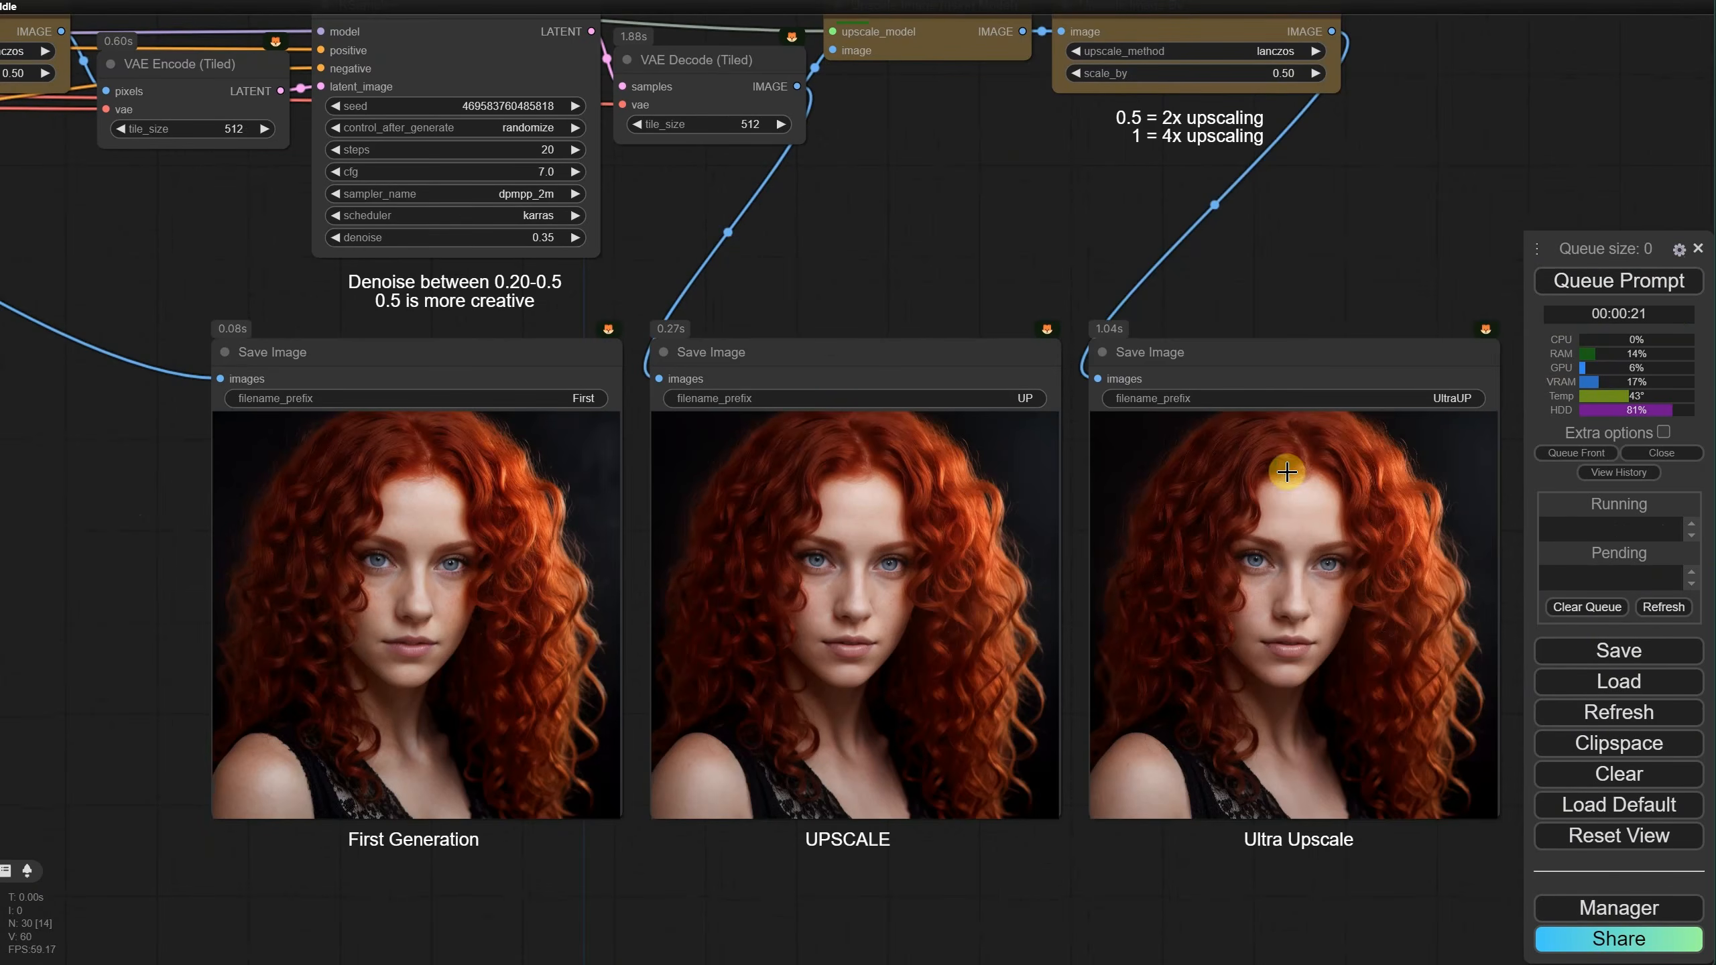
# Step: Open the Ultra Upscale portrait at full size, inspect the face, hair and lace up close, and close the image window
pyautogui.rightClick(1286, 474)
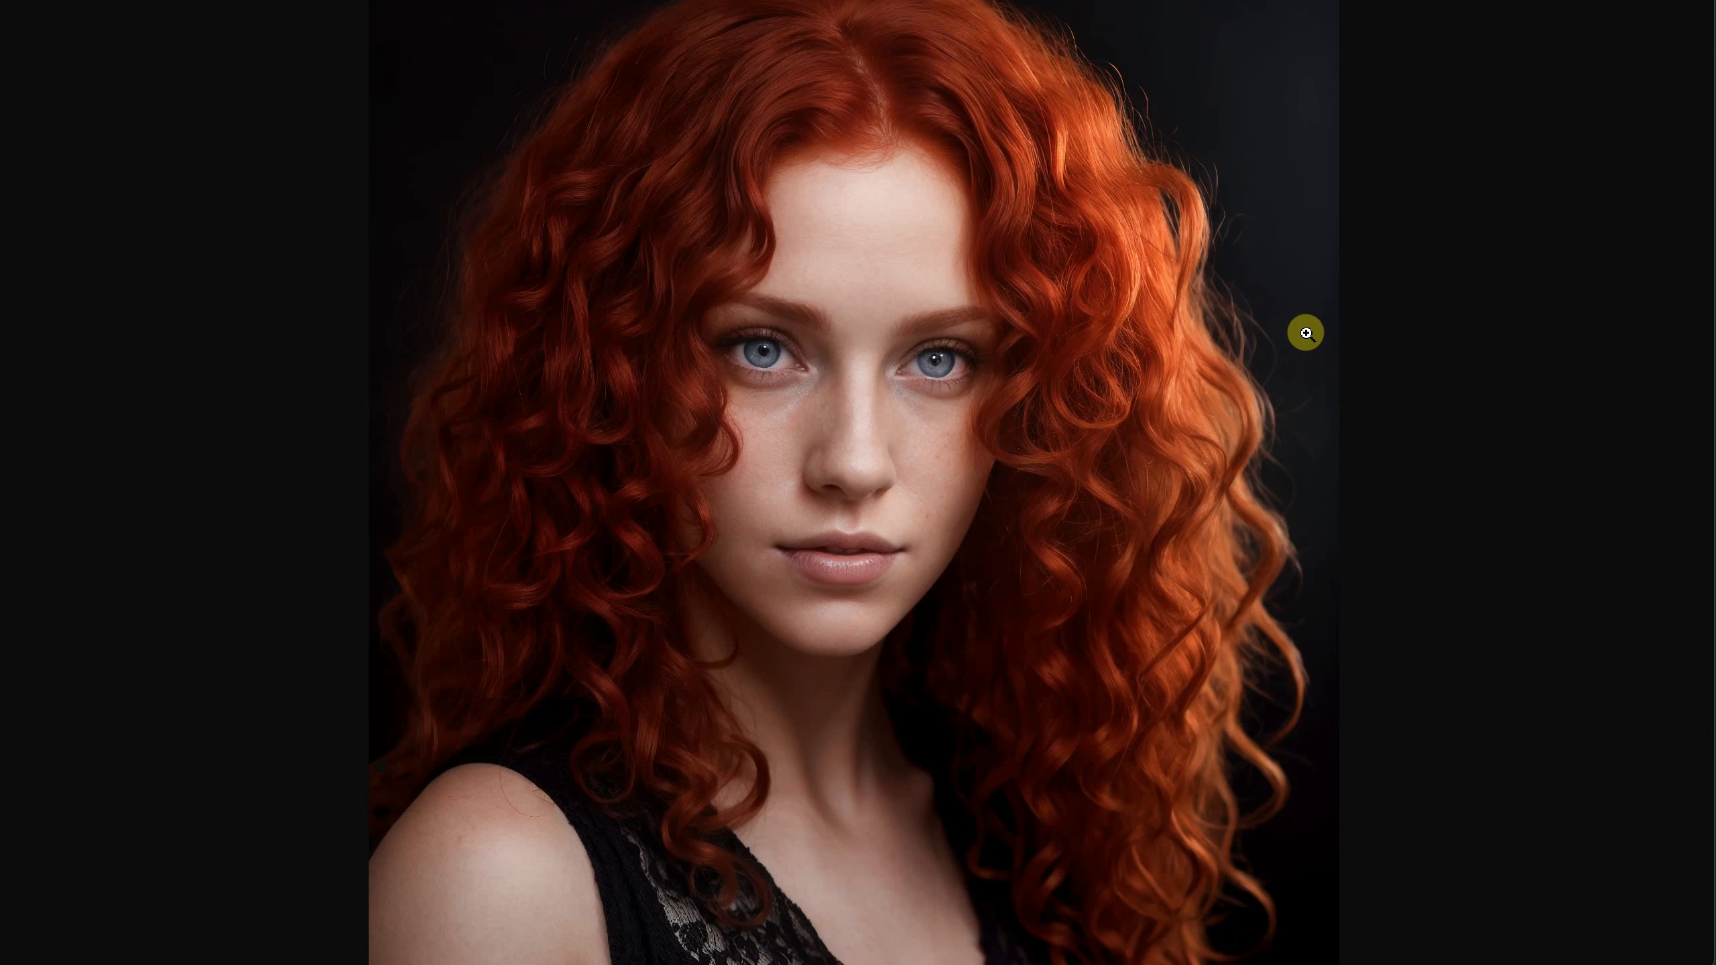
pyautogui.click(827, 385)
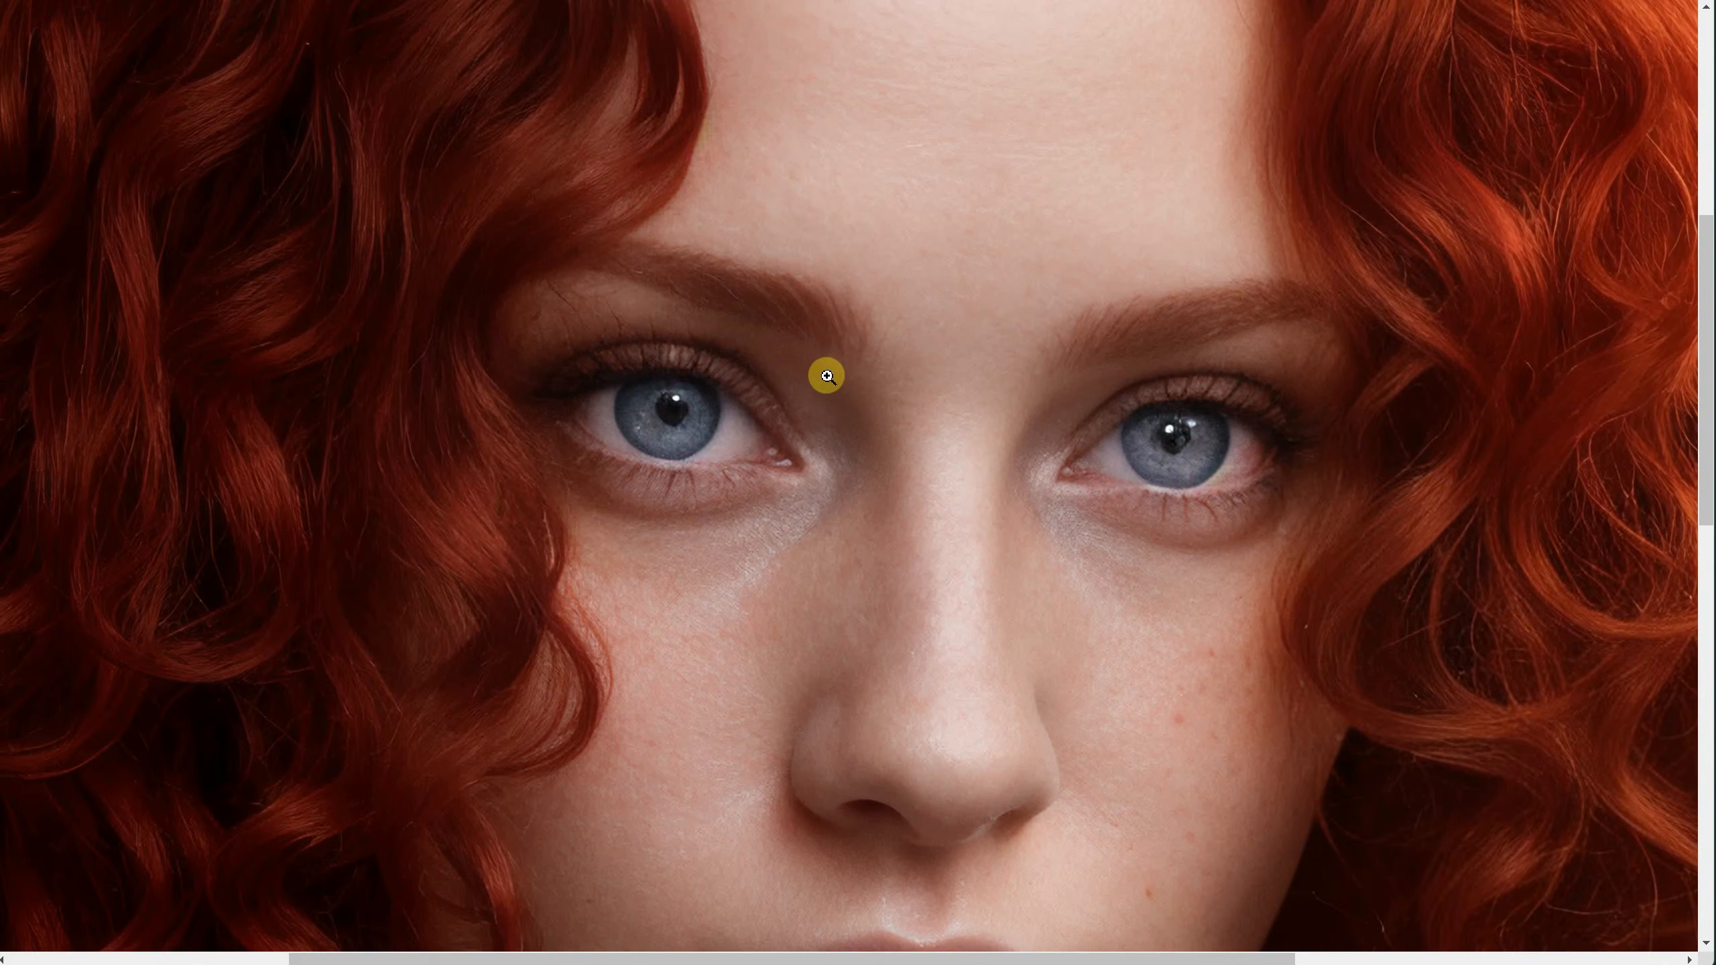
pyautogui.scroll(-10, 827, 377)
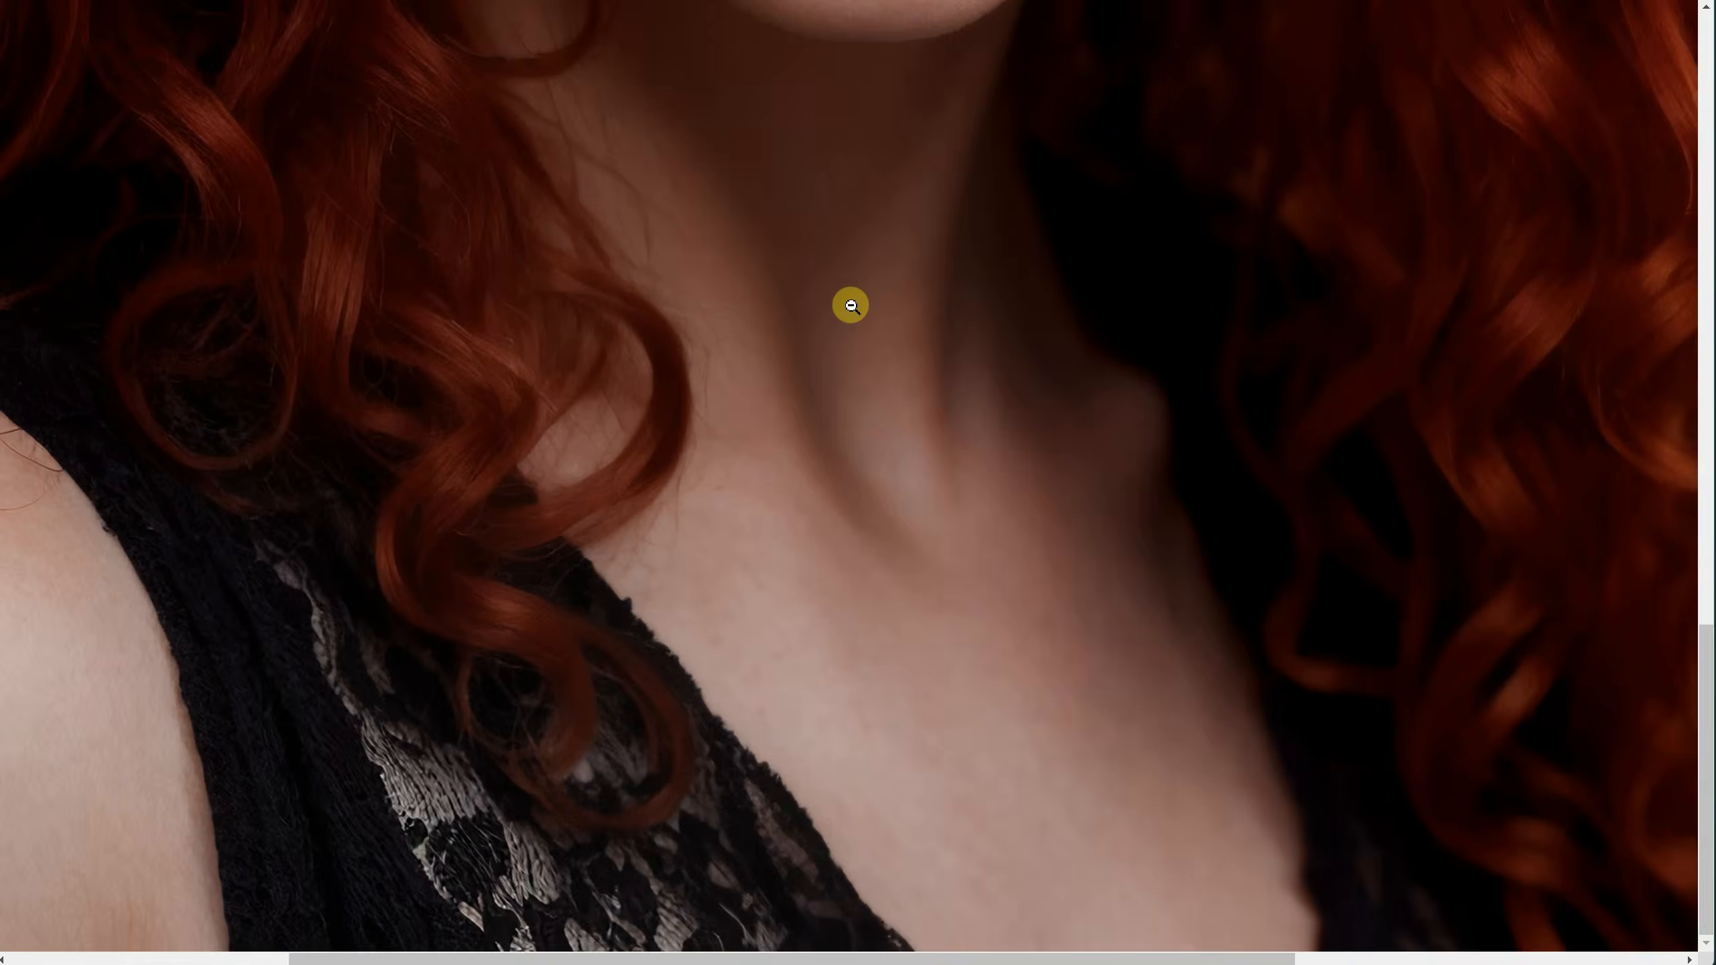
pyautogui.scroll(10, 850, 301)
pyautogui.keyDown('alt'); pyautogui.click(848, 291); pyautogui.keyUp('alt')
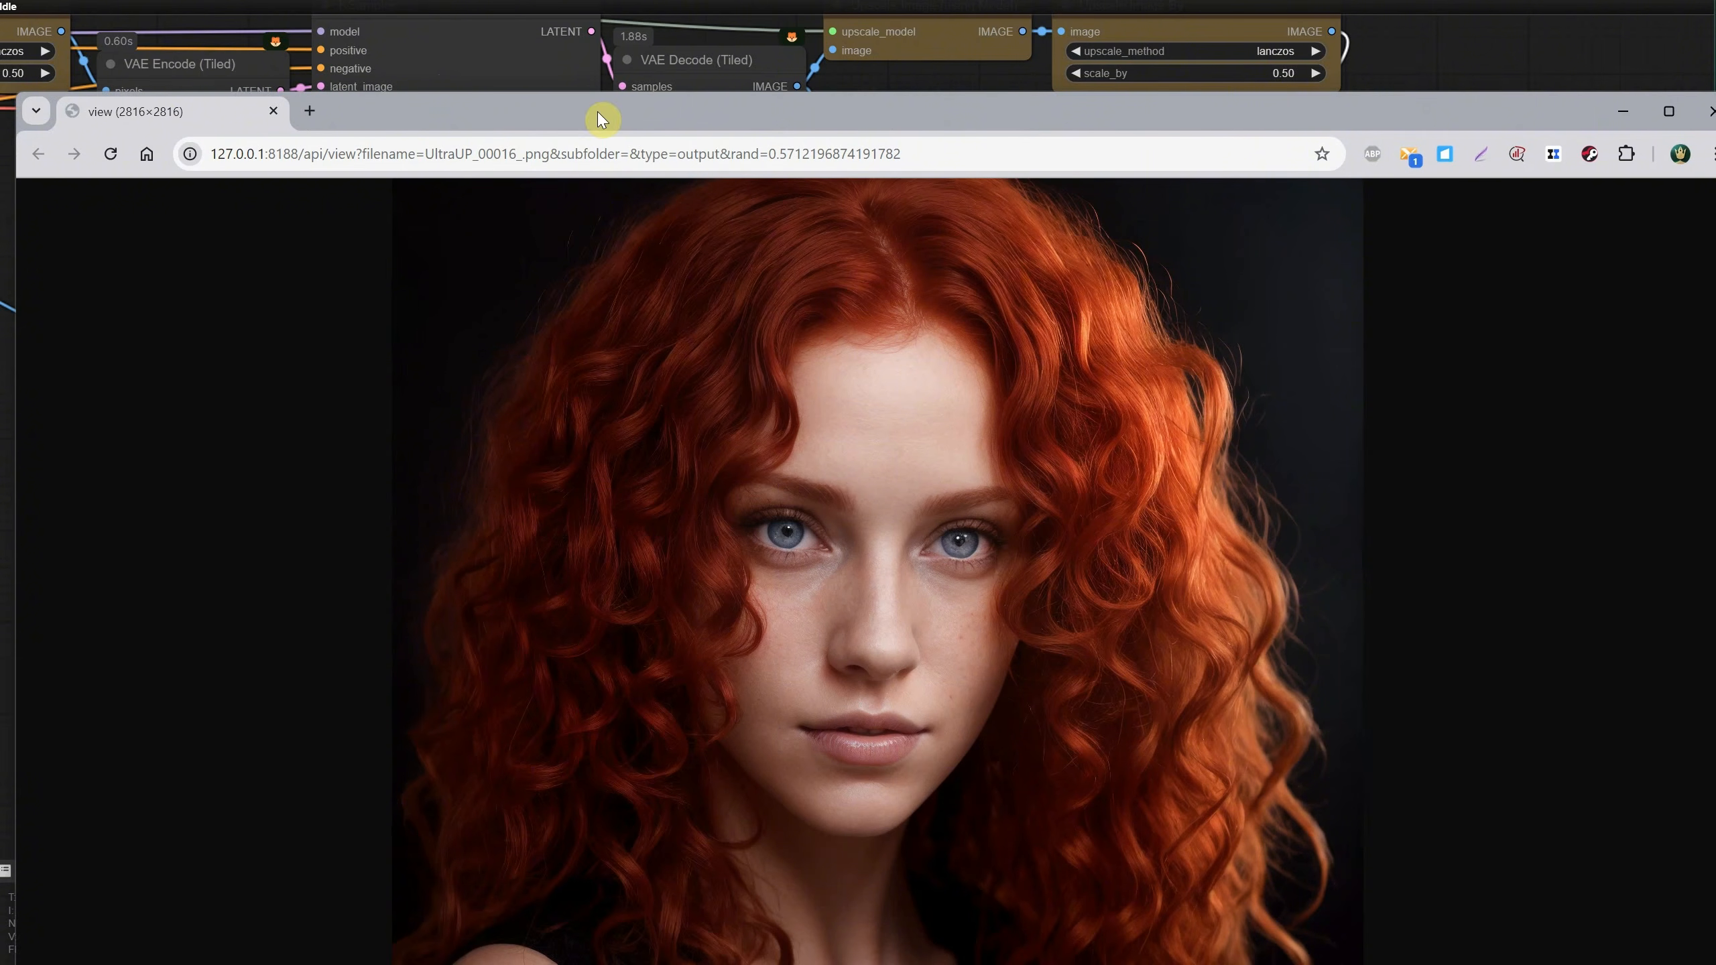
pyautogui.click(1709, 116)
# Step: Load the workflow Ep12 SD15 IMG2IMG with Upscaler LOWVRAM.json
pyautogui.hotkey('ctrl', 'o')
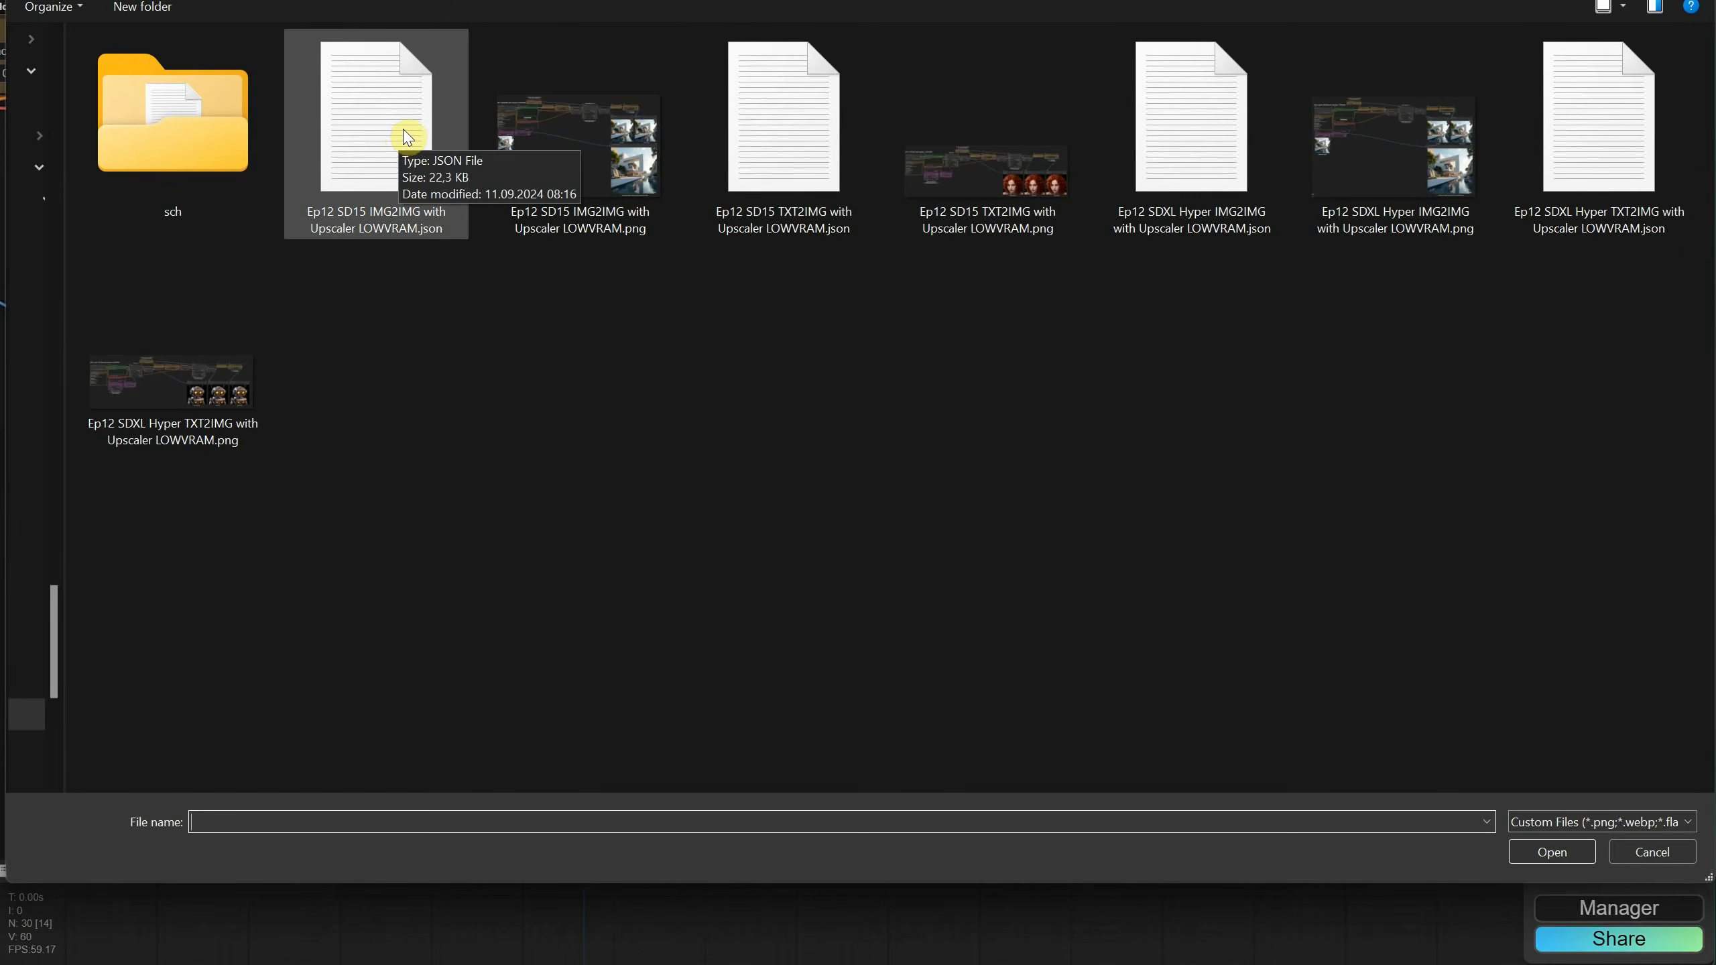
pyautogui.doubleClick(414, 134)
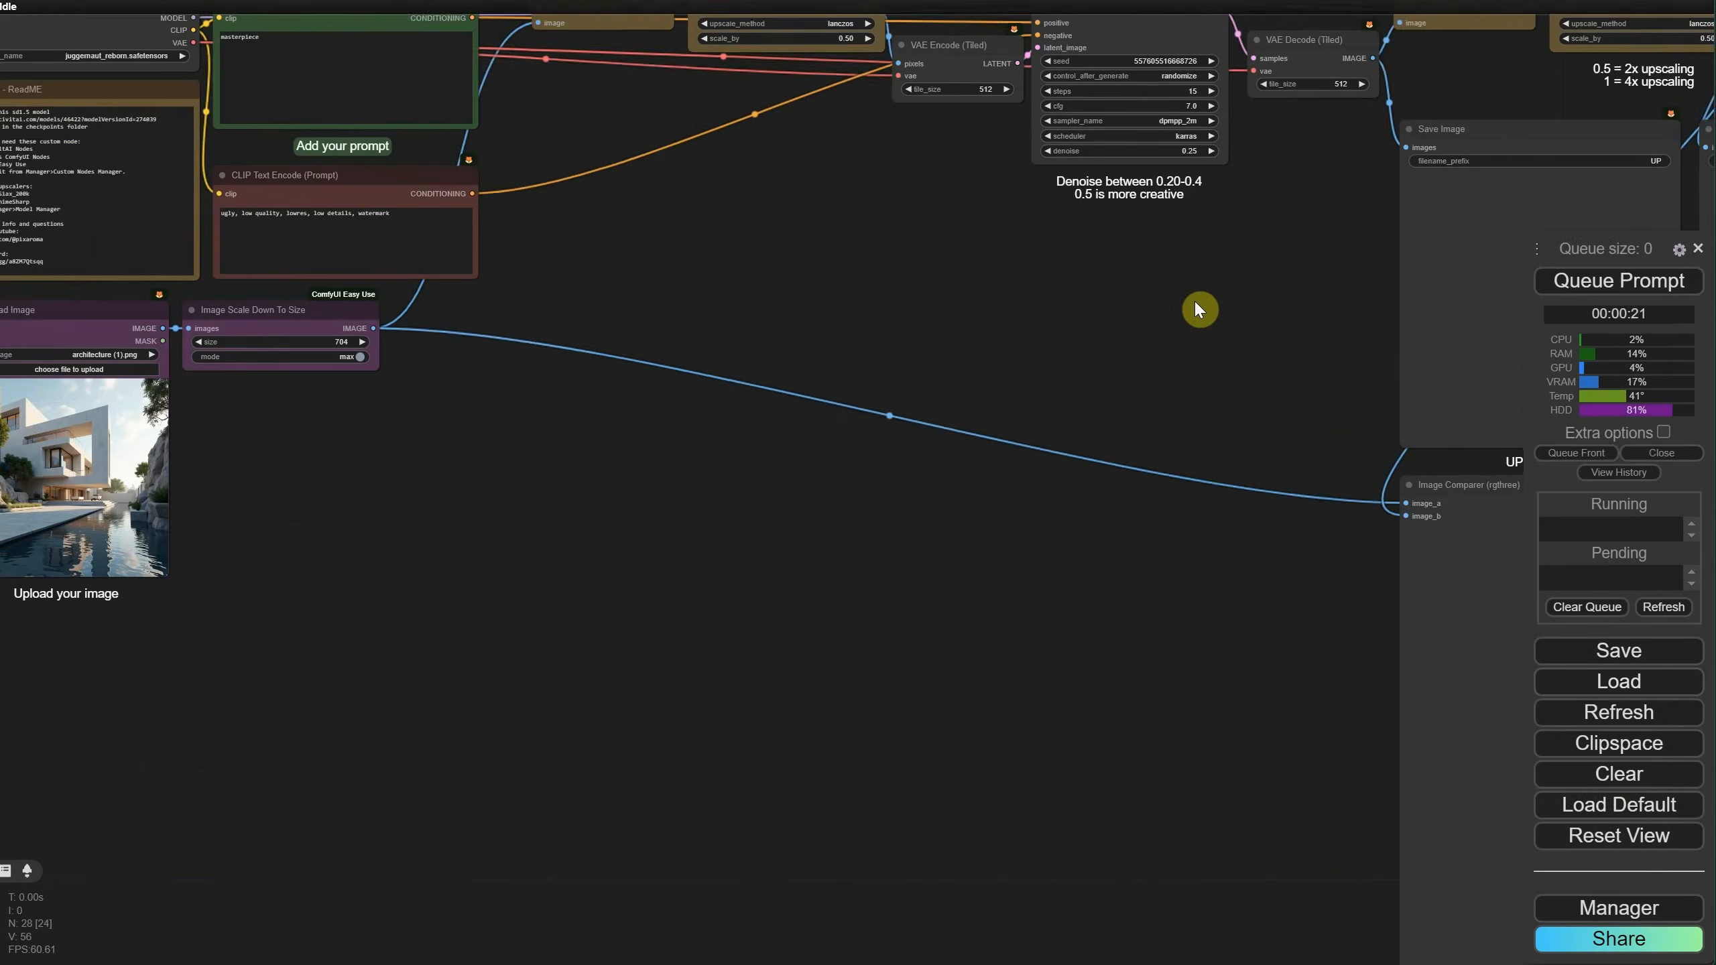
# Step: Load PortraitWoman.png as the source image in the Load Image node
pyautogui.moveTo(284, 432); pyautogui.dragTo(981, 500)
pyautogui.scroll(12, 929, 432)
pyautogui.click(433, 378)
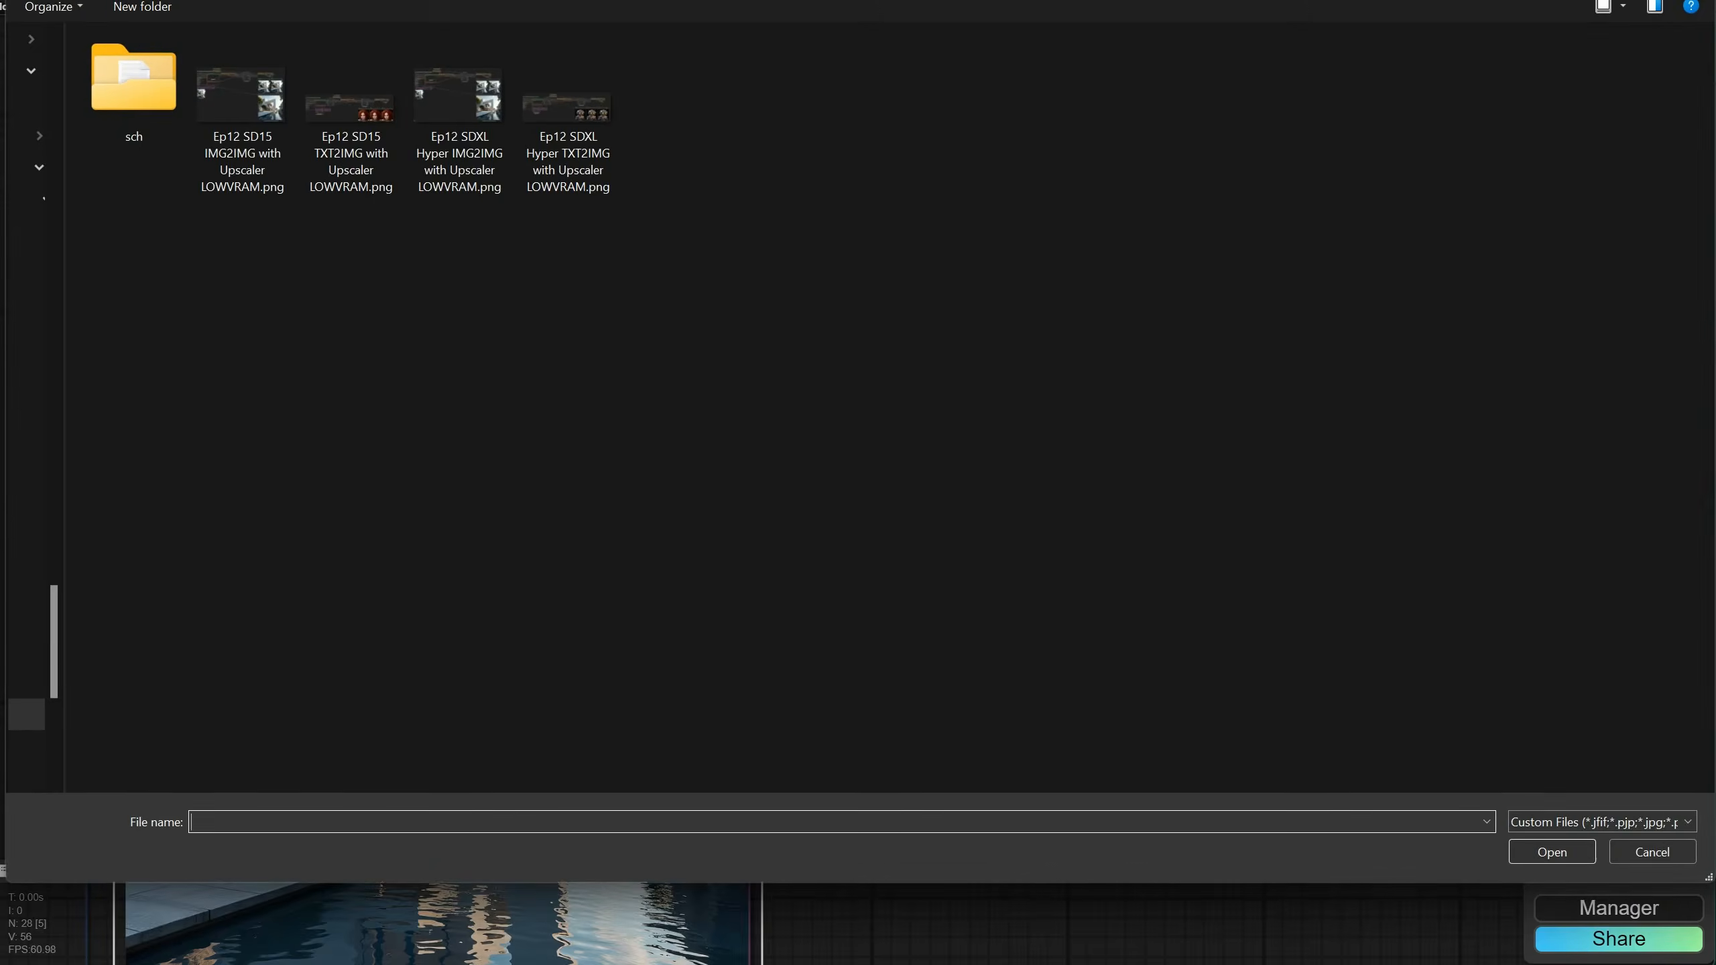
pyautogui.scroll(10, 31, 406)
pyautogui.click(30, 173)
pyautogui.doubleClick(794, 98)
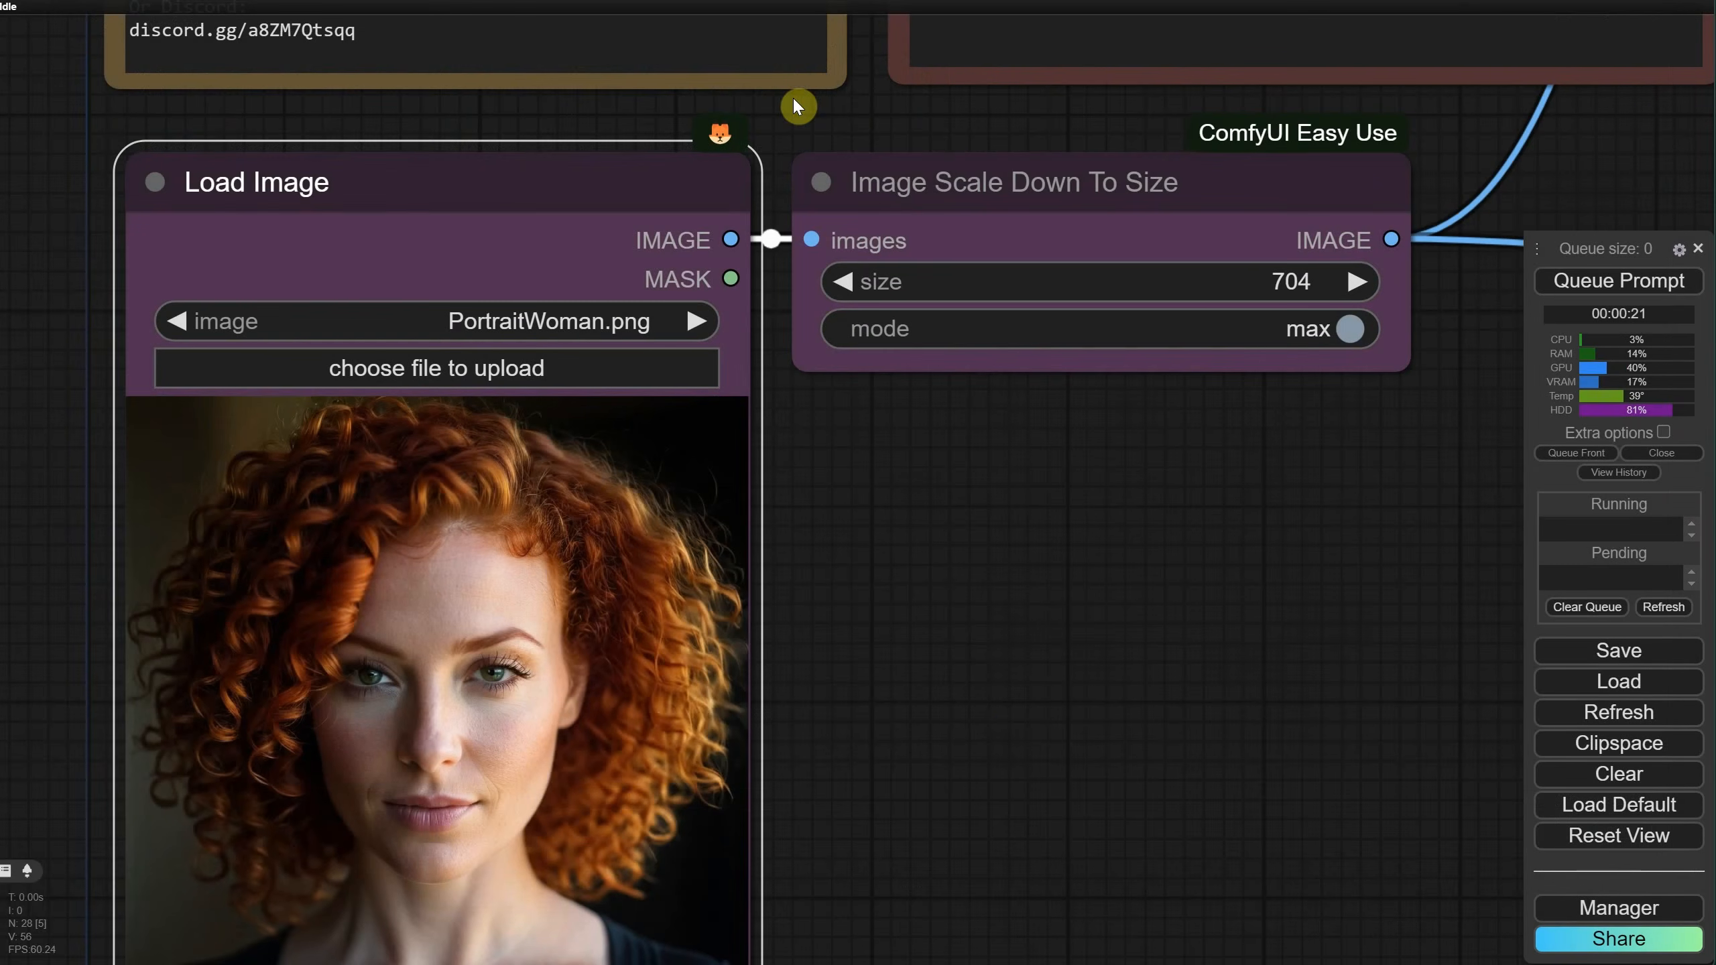
# Step: Compare the source and upscaled portrait in the Image Comparer, examining the curls, eyes and skin up close
pyautogui.moveTo(901, 549); pyautogui.dragTo(1114, 728)
pyautogui.scroll(-2, 1114, 728)
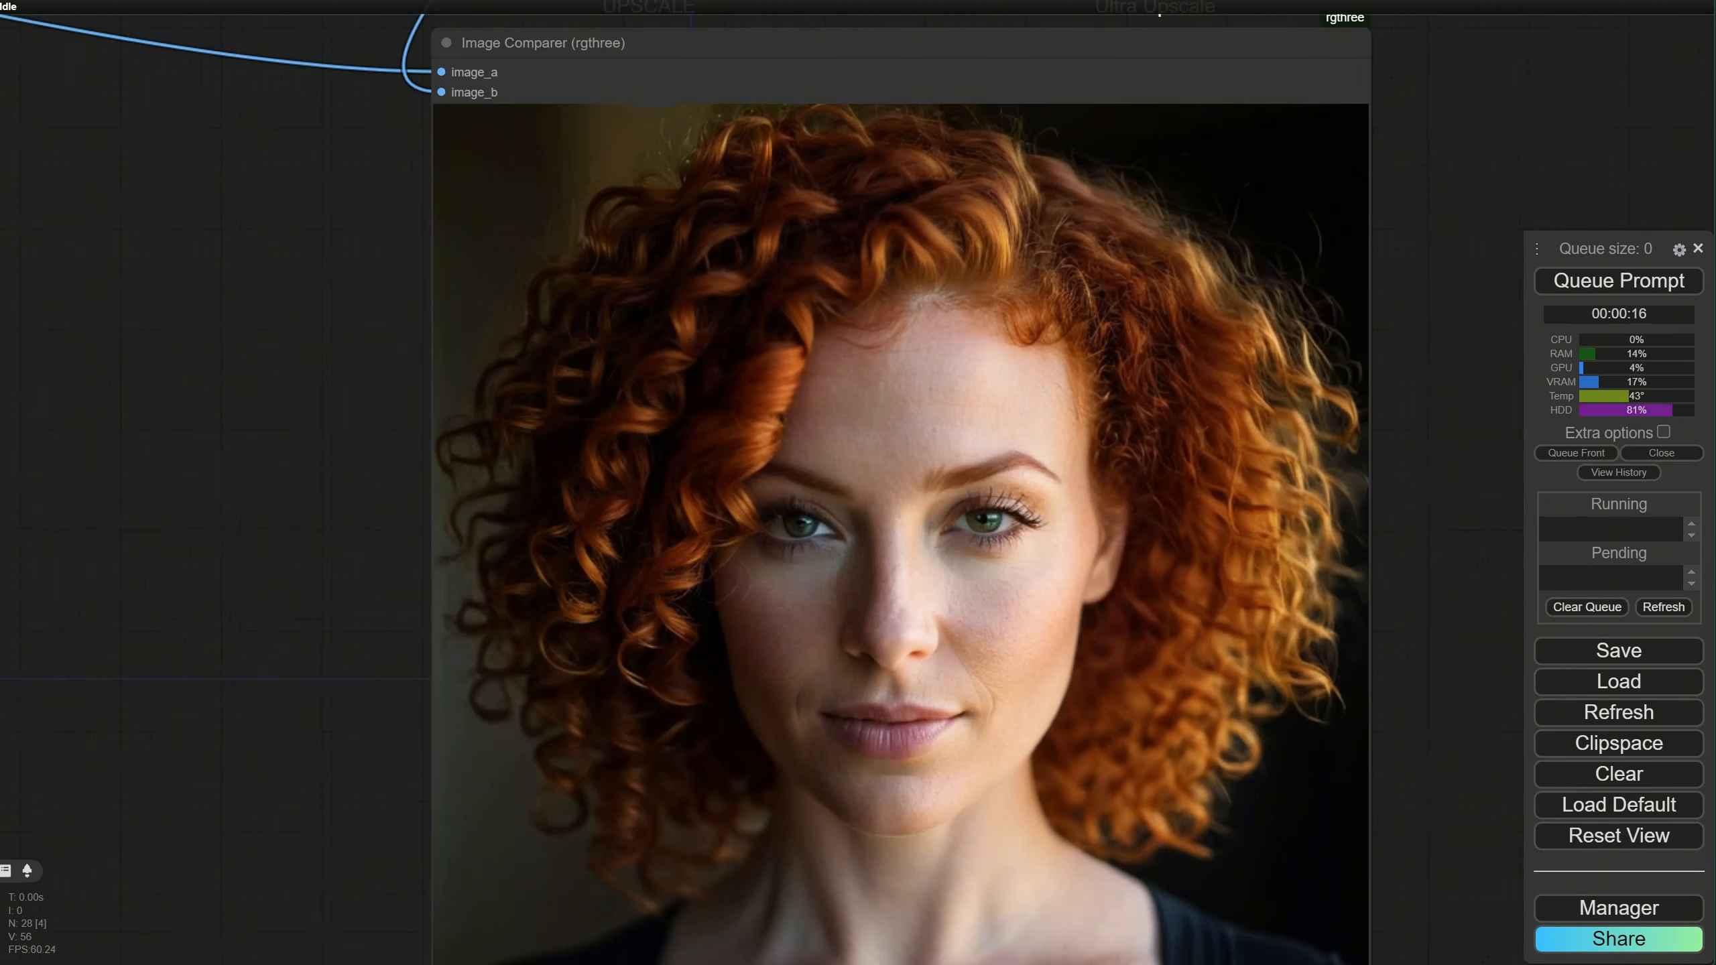
pyautogui.scroll(4, 1447, 379)
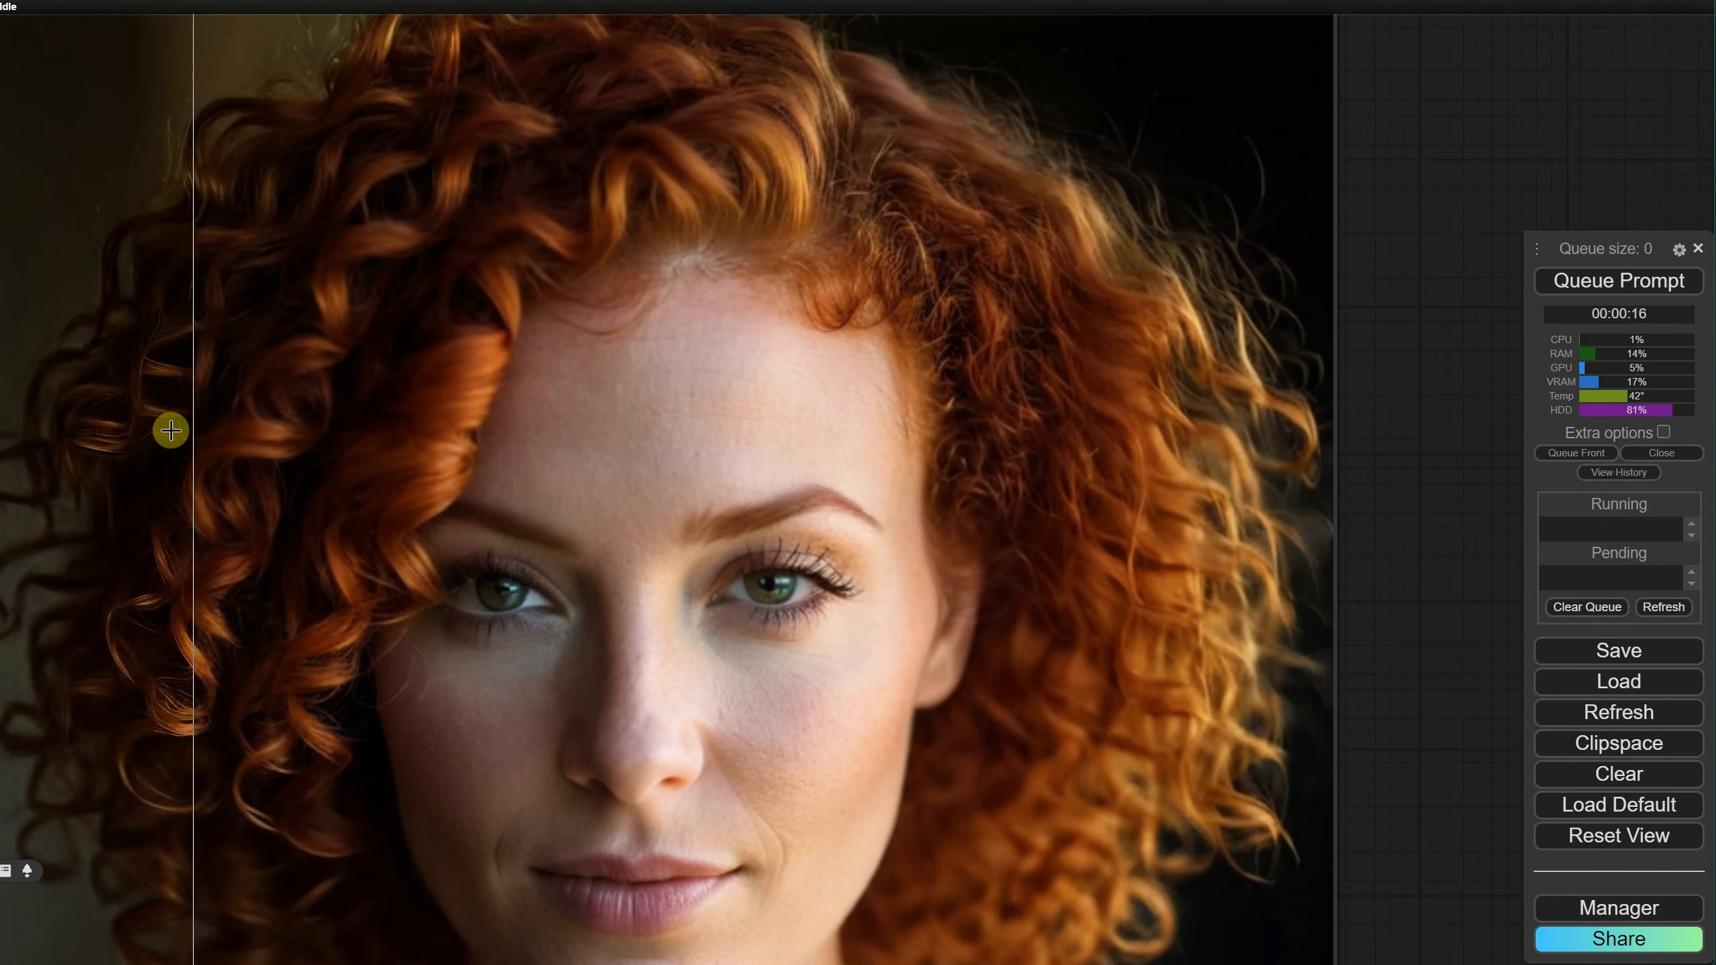
pyautogui.scroll(-1, 170, 429)
pyautogui.moveTo(41, 448); pyautogui.dragTo(176, 321)
pyautogui.scroll(4, 276, 427)
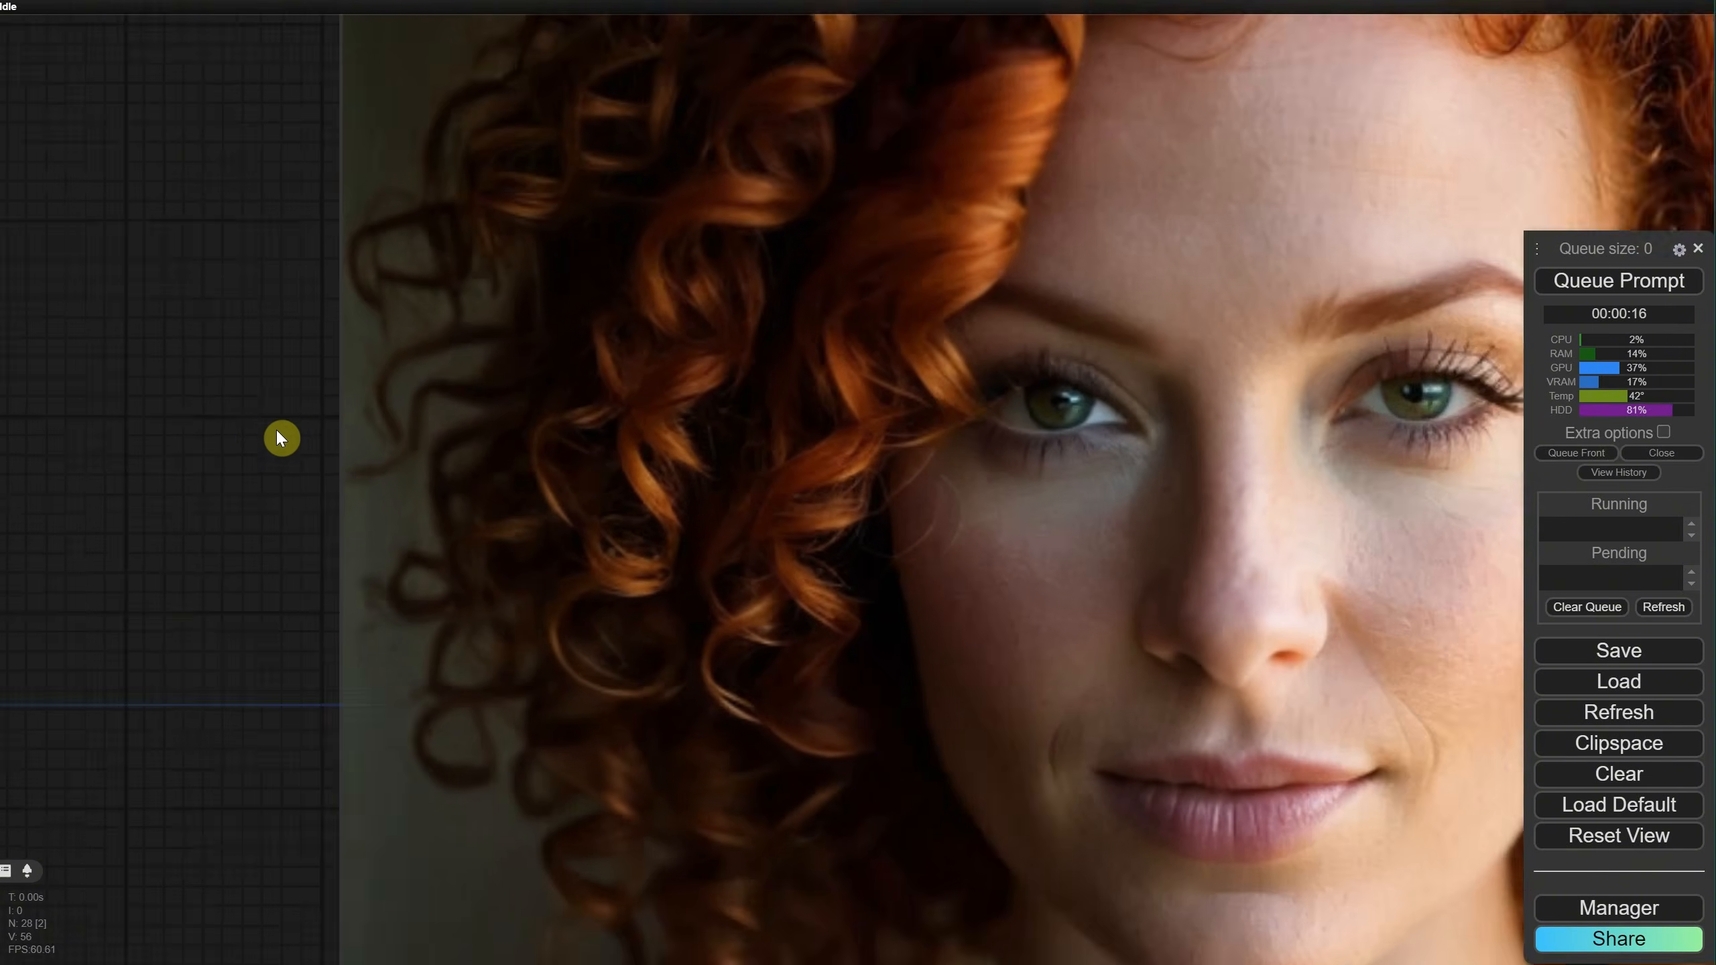
pyautogui.scroll(2, 276, 419)
pyautogui.moveTo(276, 402); pyautogui.dragTo(2, 392)
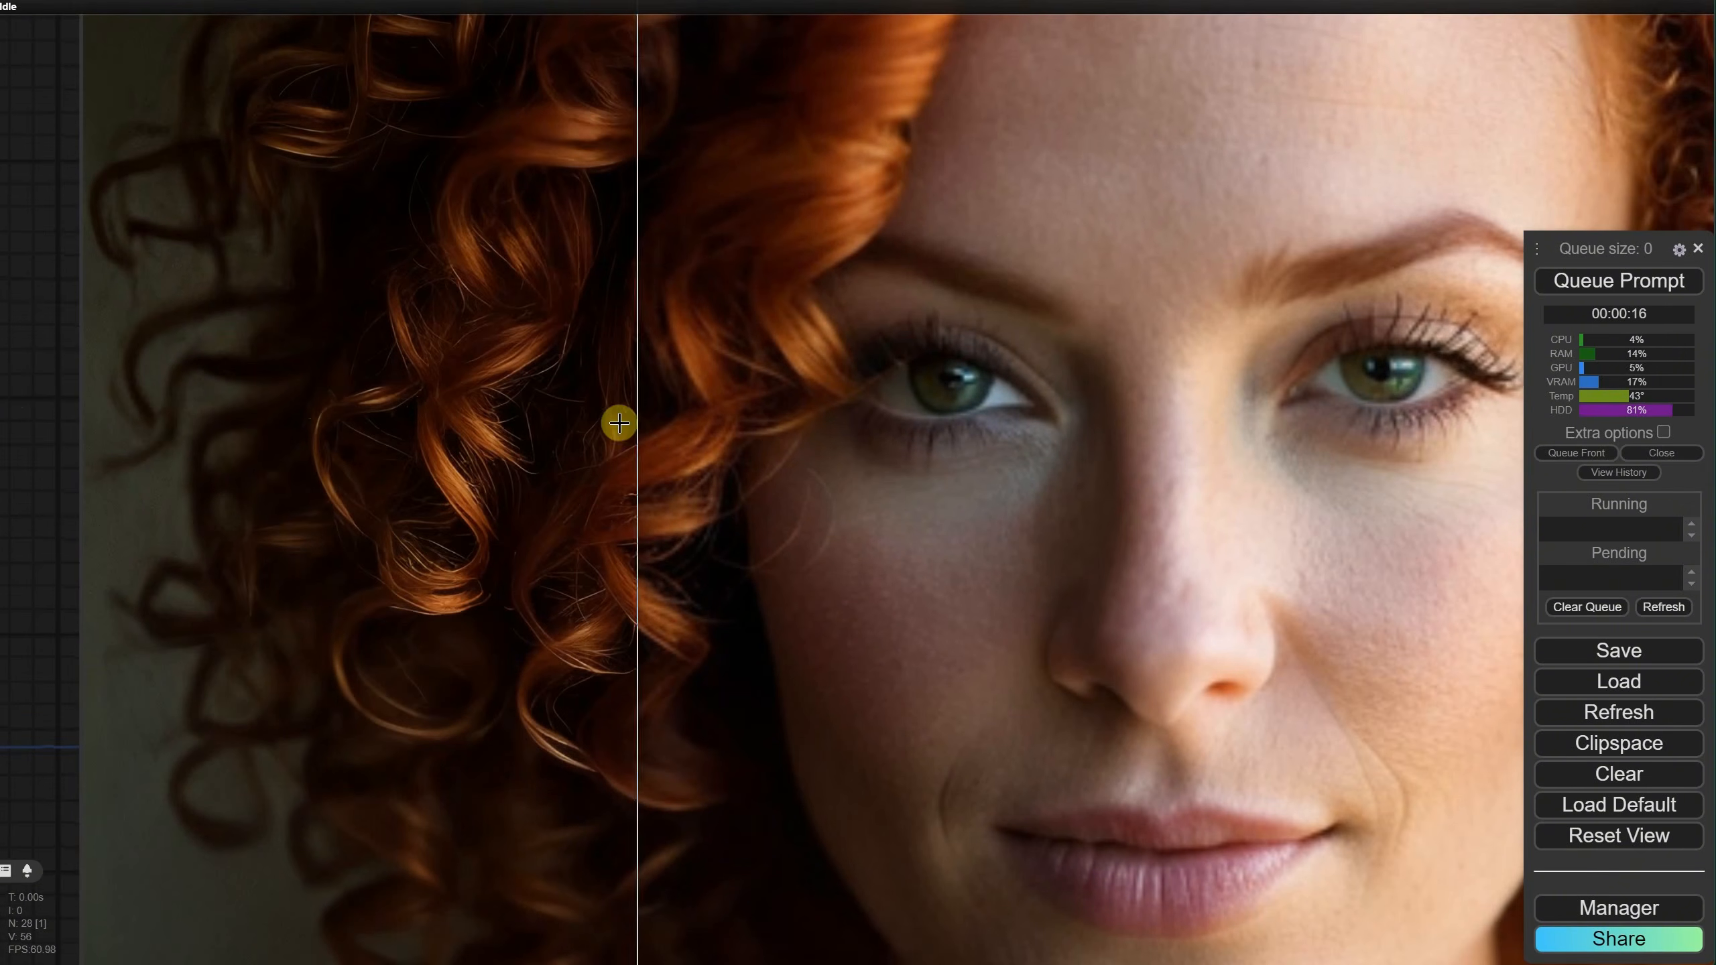
pyautogui.scroll(-2, 1335, 380)
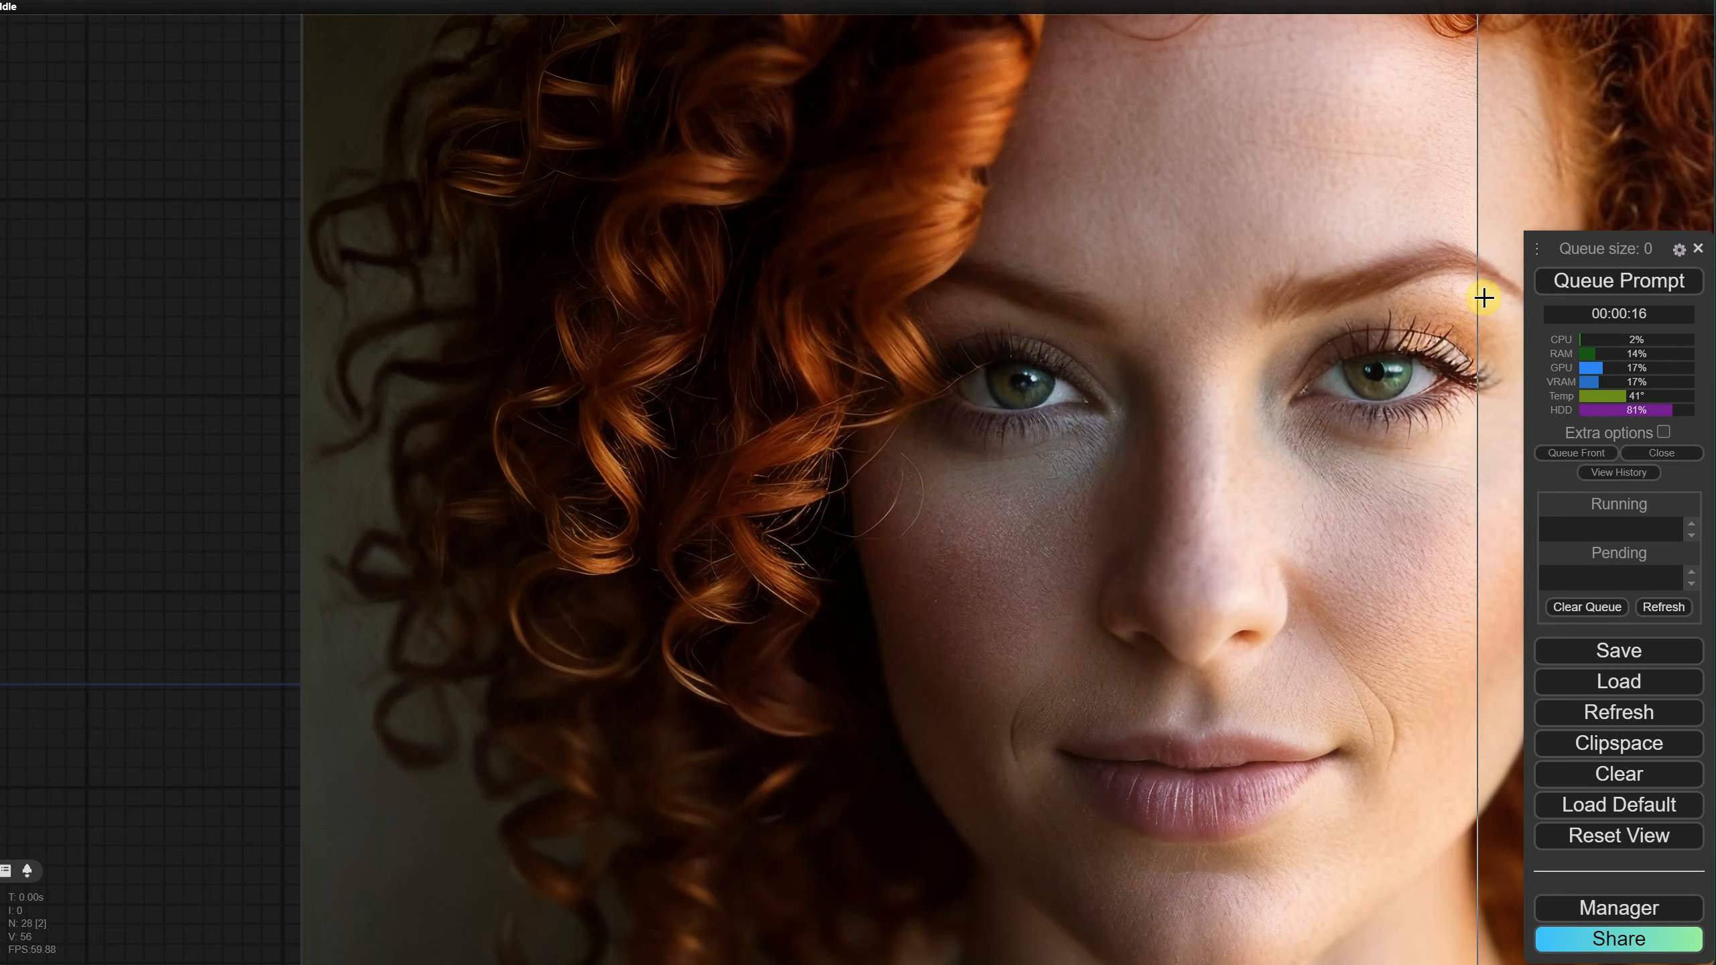
# Step: Load the workflow Simple Upscale With Model COMPACT.json and bring the Upscale Group into view
pyautogui.hotkey('ctrl', 'o')
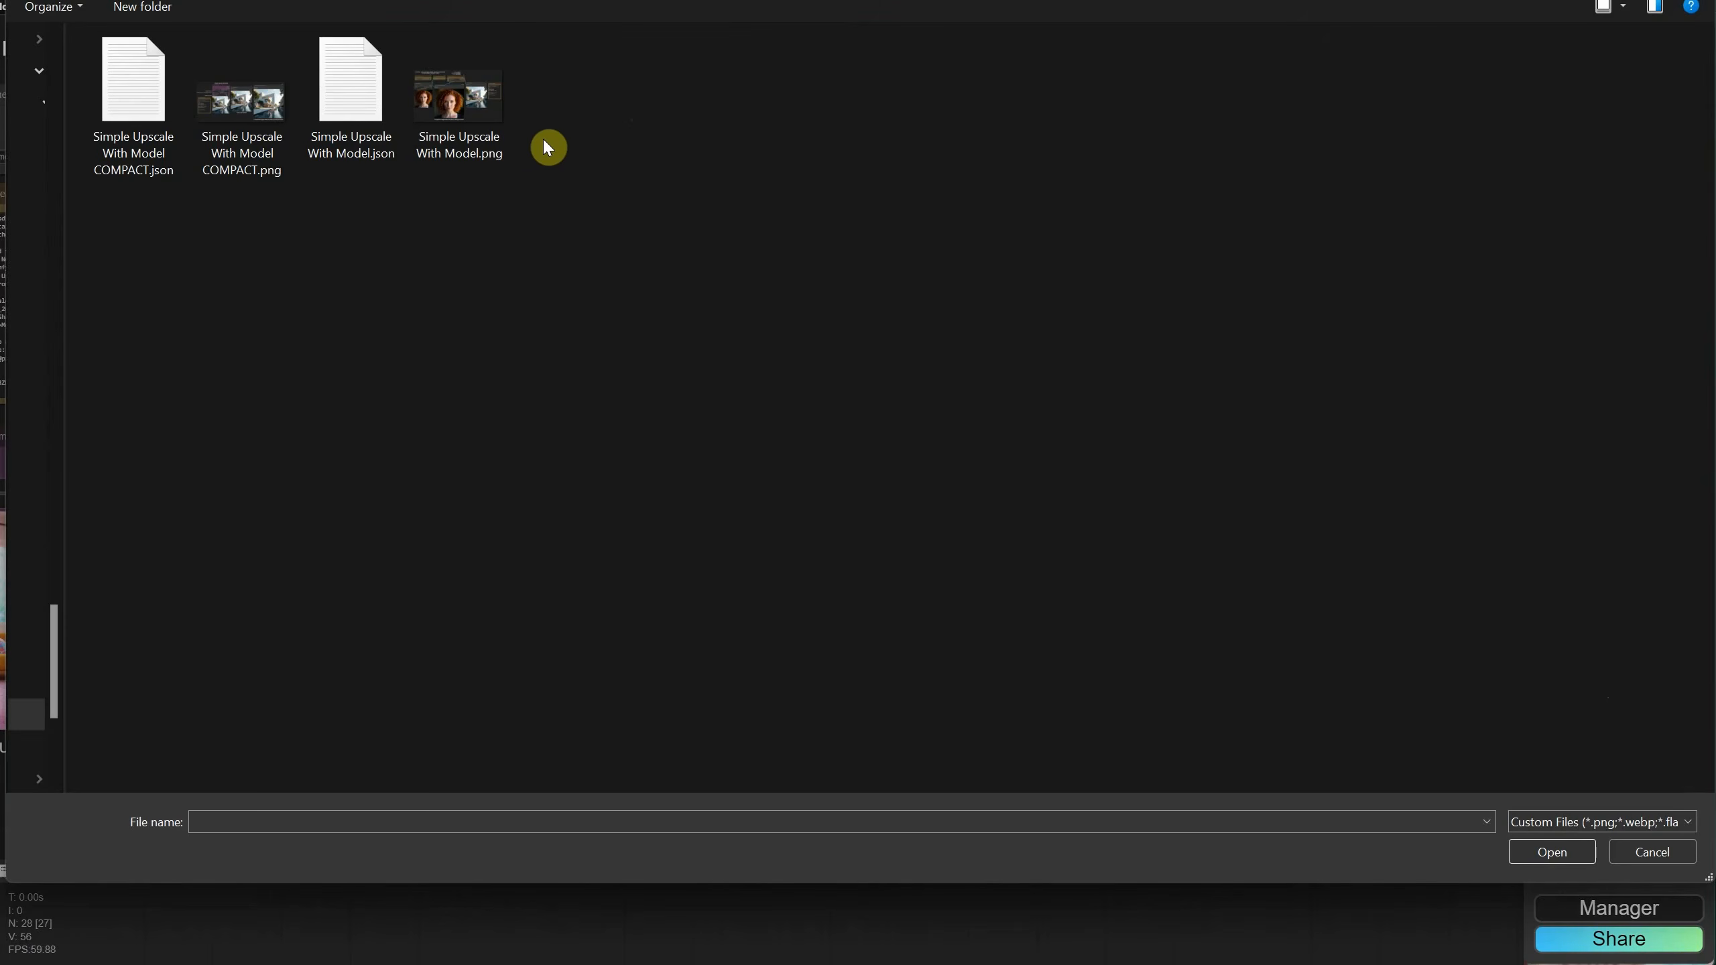
pyautogui.doubleClick(133, 110)
pyautogui.moveTo(402, 536); pyautogui.dragTo(825, 605)
pyautogui.scroll(2, 802, 554)
pyautogui.scroll(3, 804, 553)
pyautogui.moveTo(771, 542); pyautogui.dragTo(738, 740)
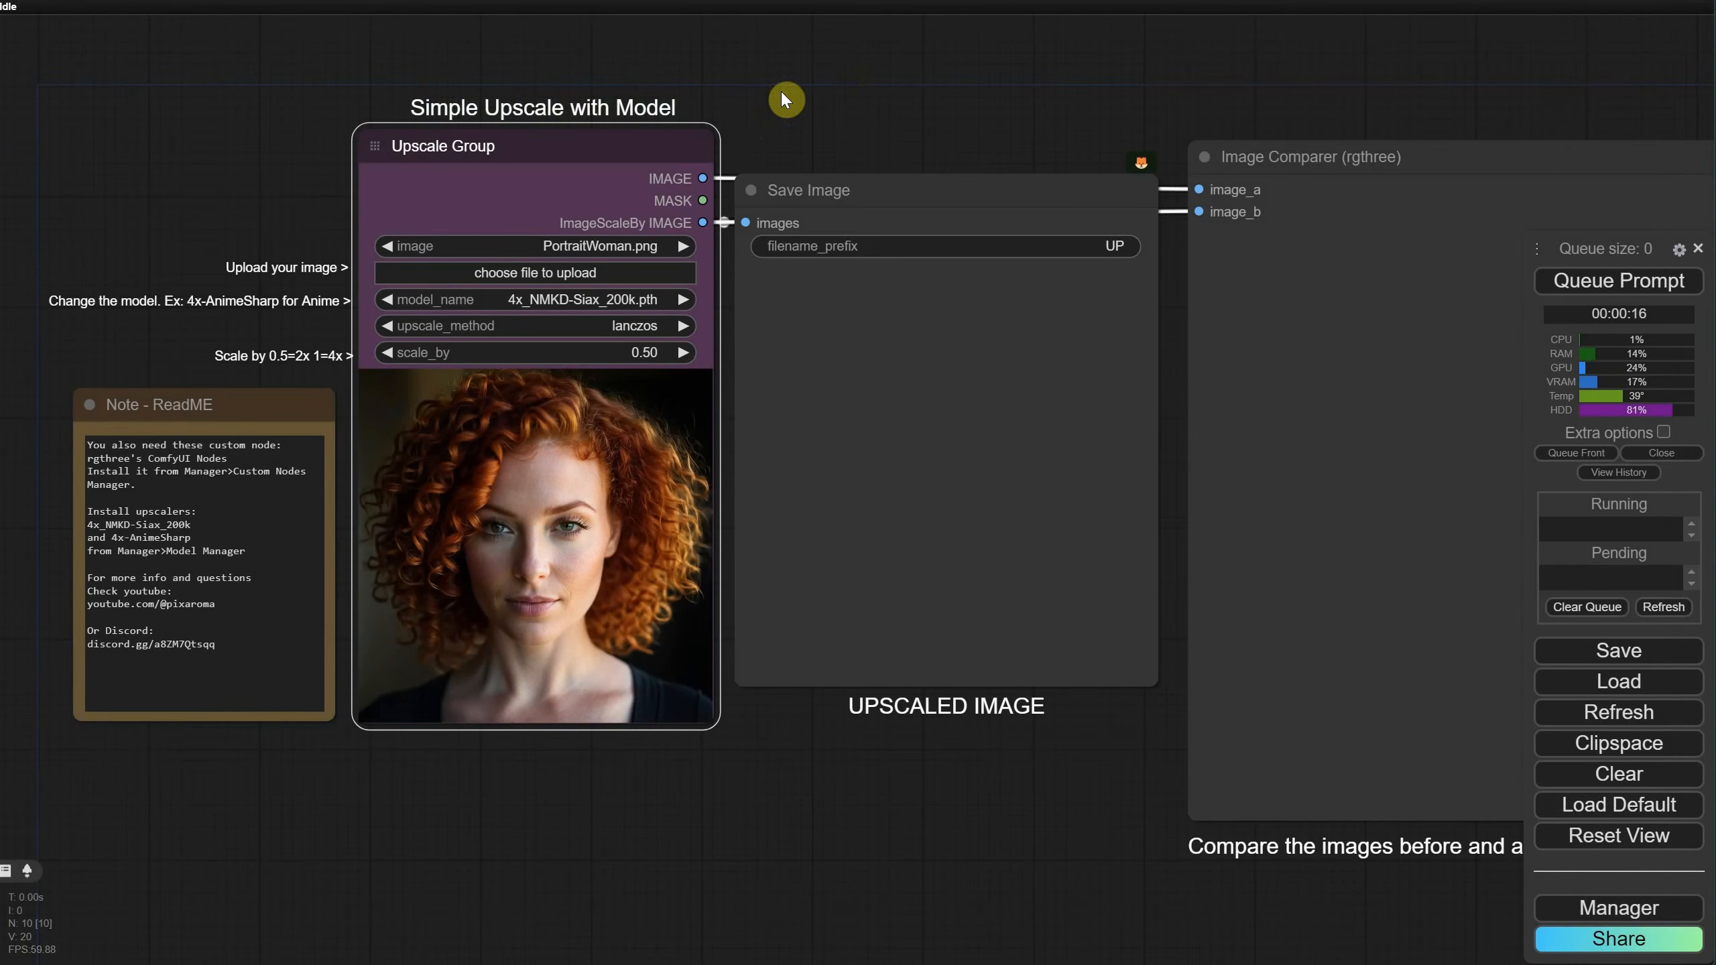
# Step: Review the available upscale models, keep 4x_NMKD-Siax_200k.pth, and queue the portrait upscale
pyautogui.click(576, 452)
pyautogui.click(544, 301)
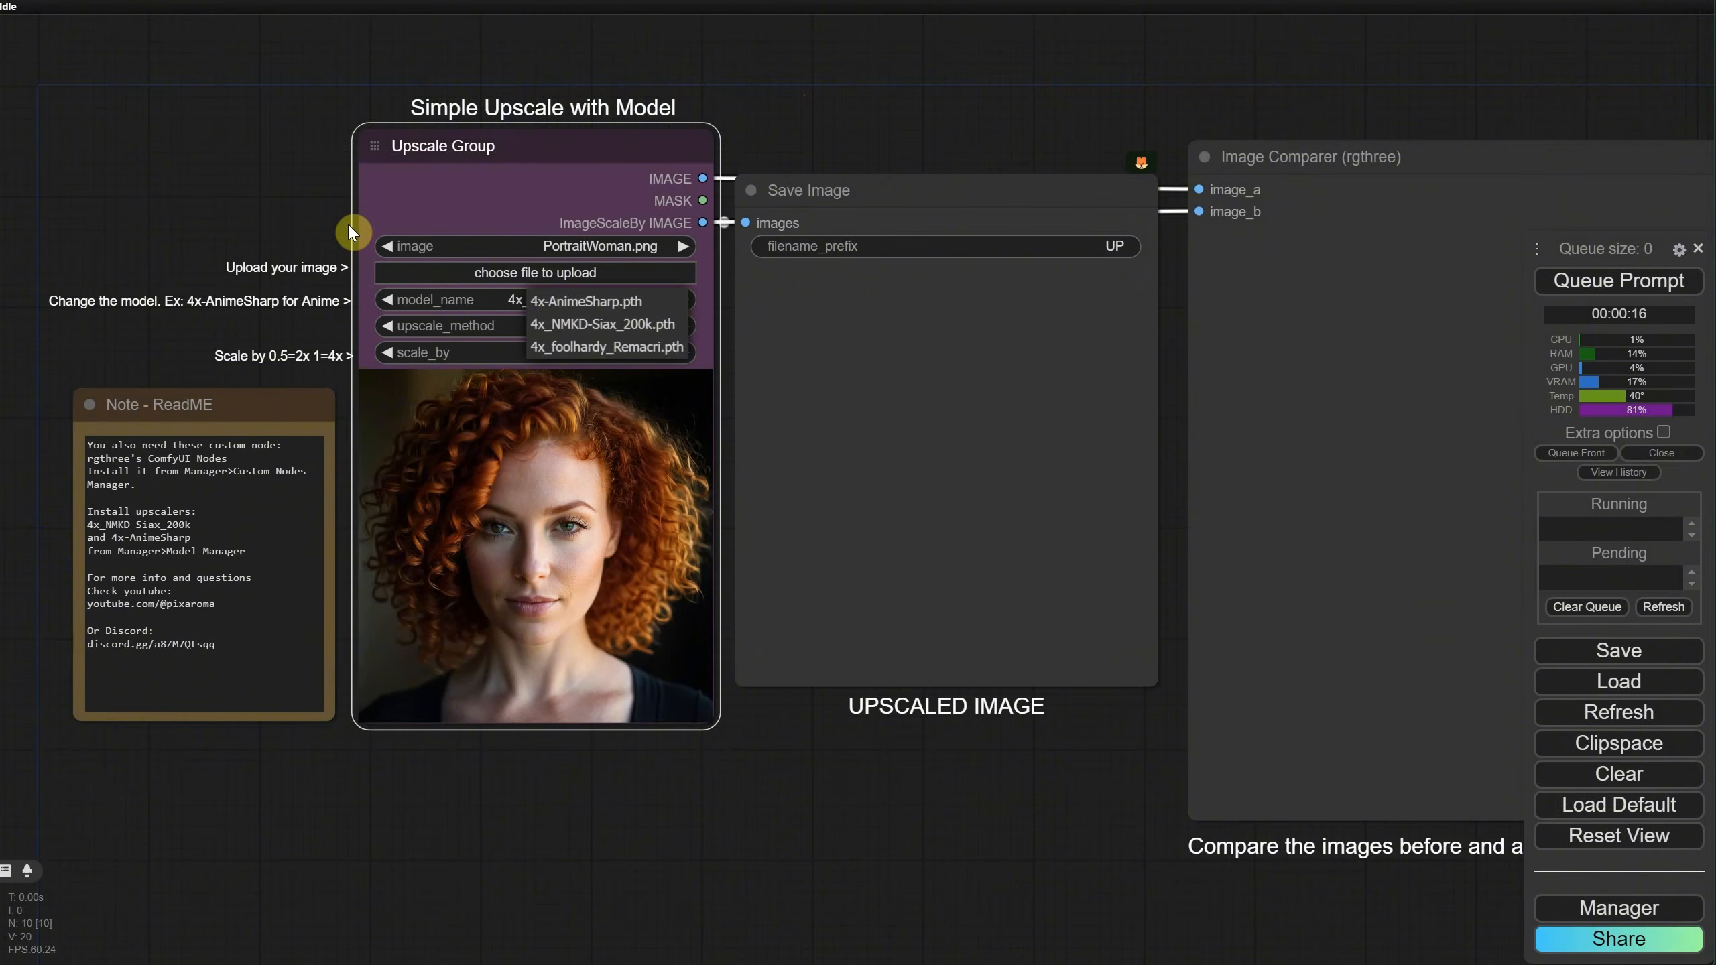
pyautogui.click(680, 333)
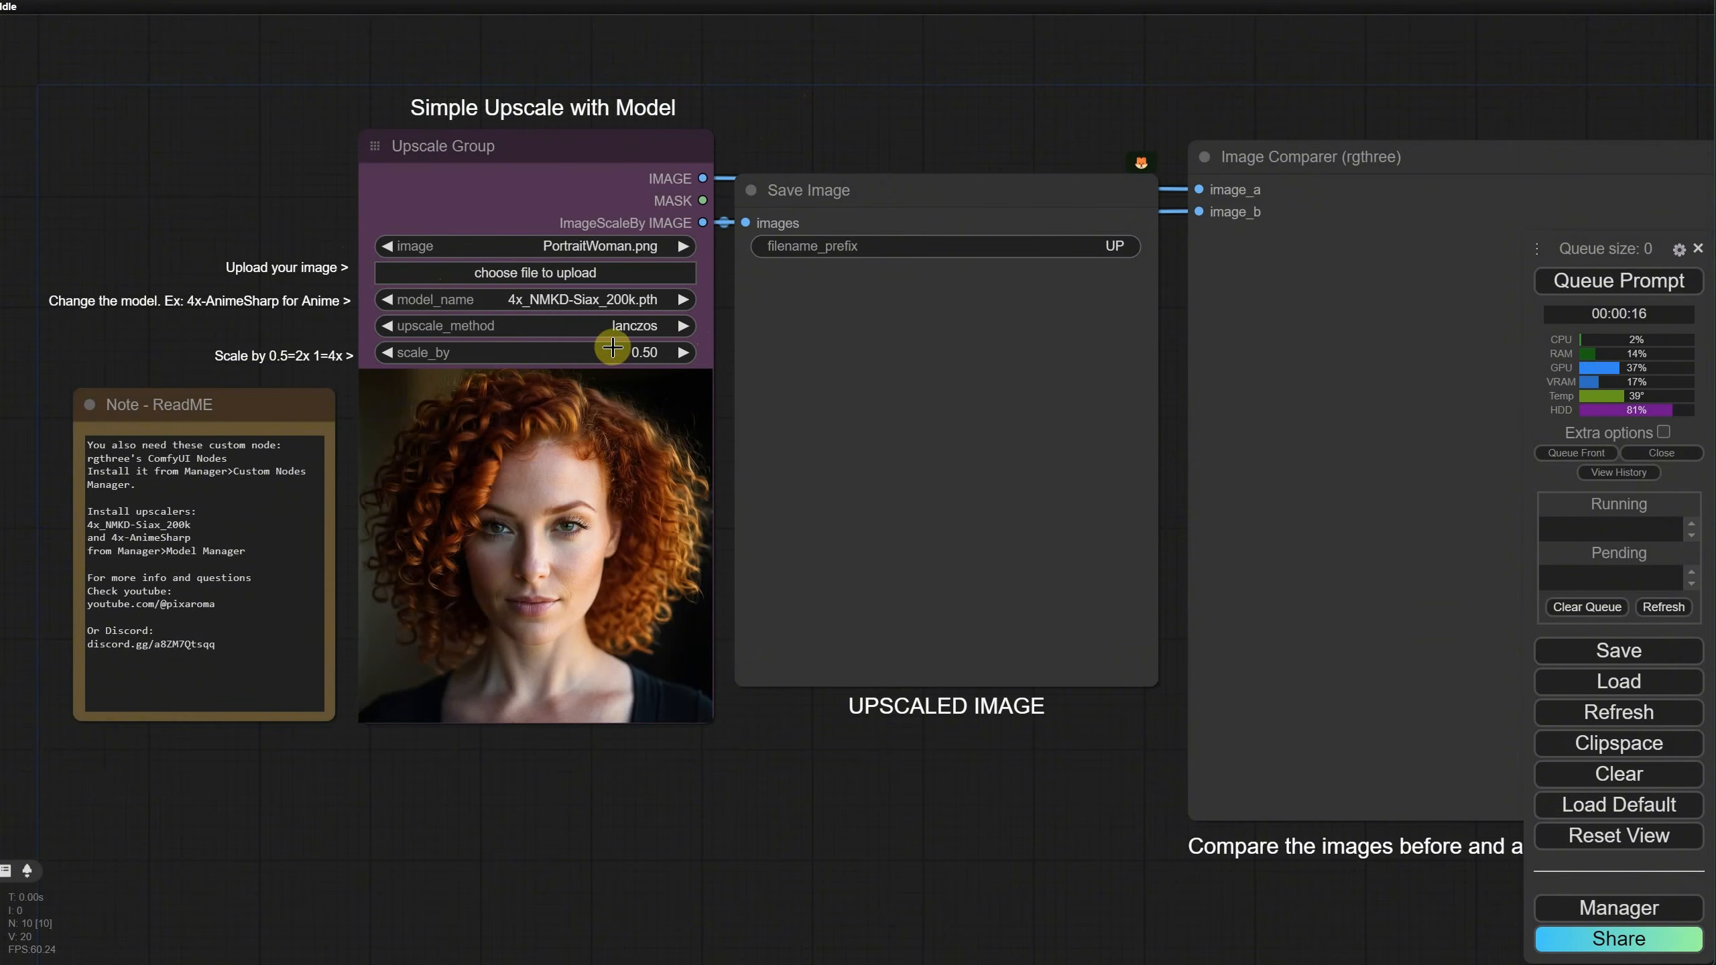
pyautogui.hotkey('ctrl', 'Return')
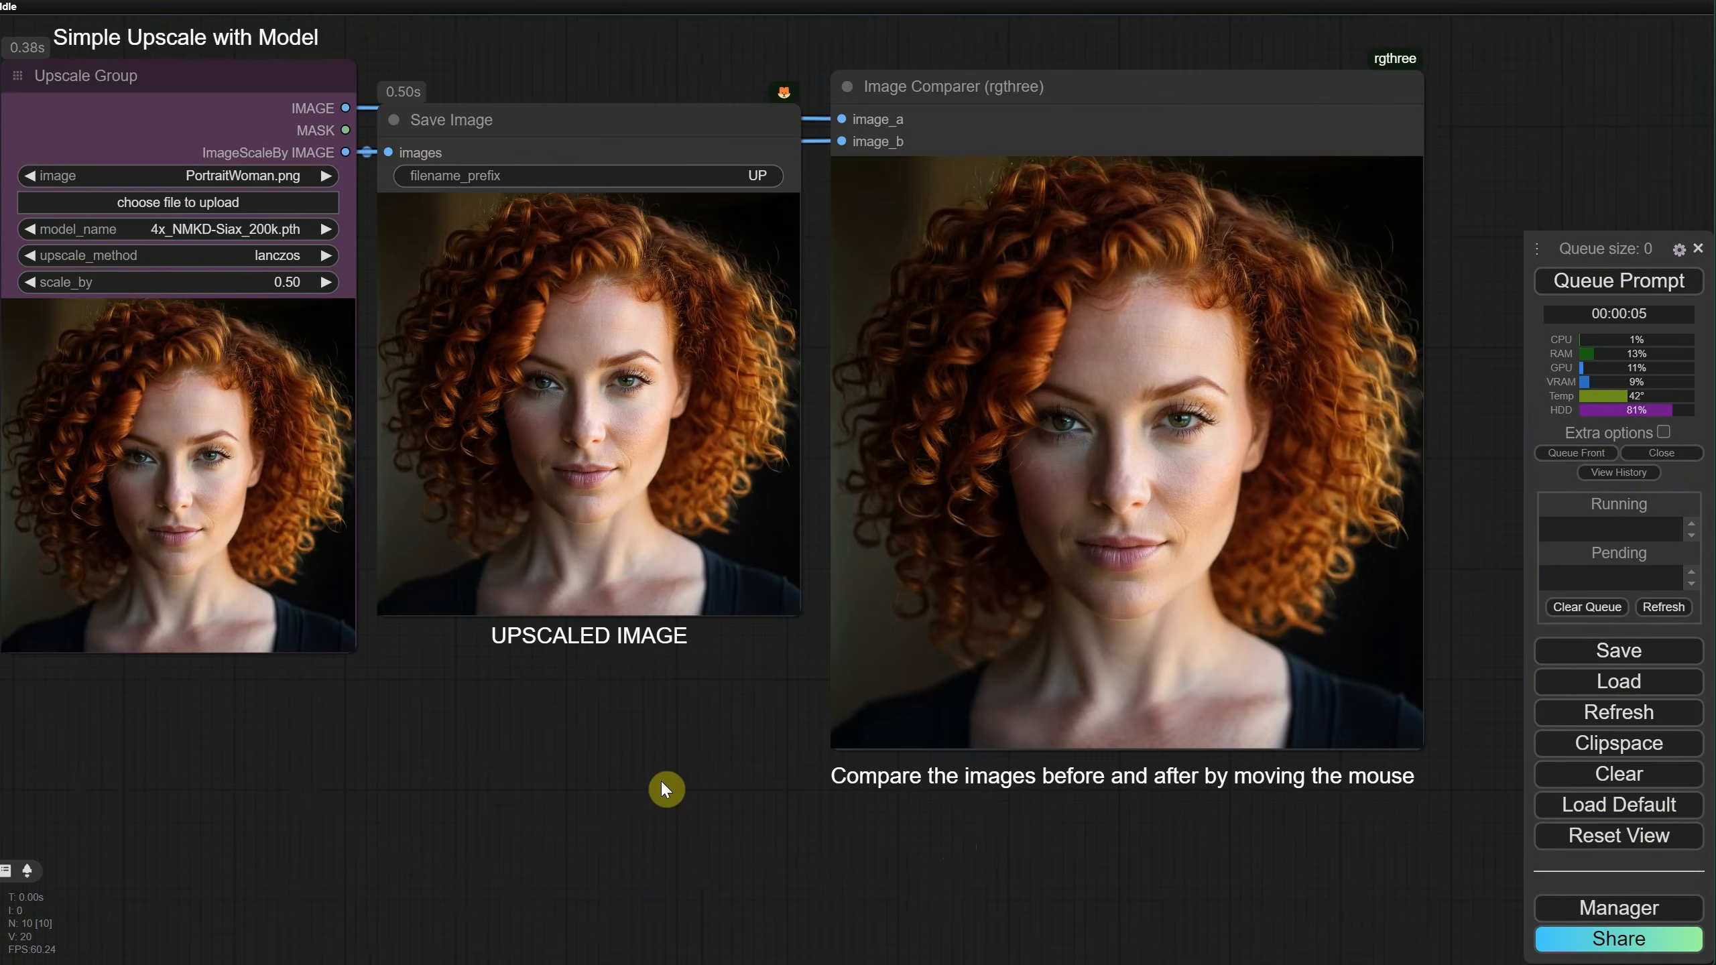
# Step: Compare the portrait before and after upscaling in the Image Comparer, examining the hair and eye up close
pyautogui.scroll(10, 643, 486)
pyautogui.moveTo(637, 421); pyautogui.dragTo(695, 422)
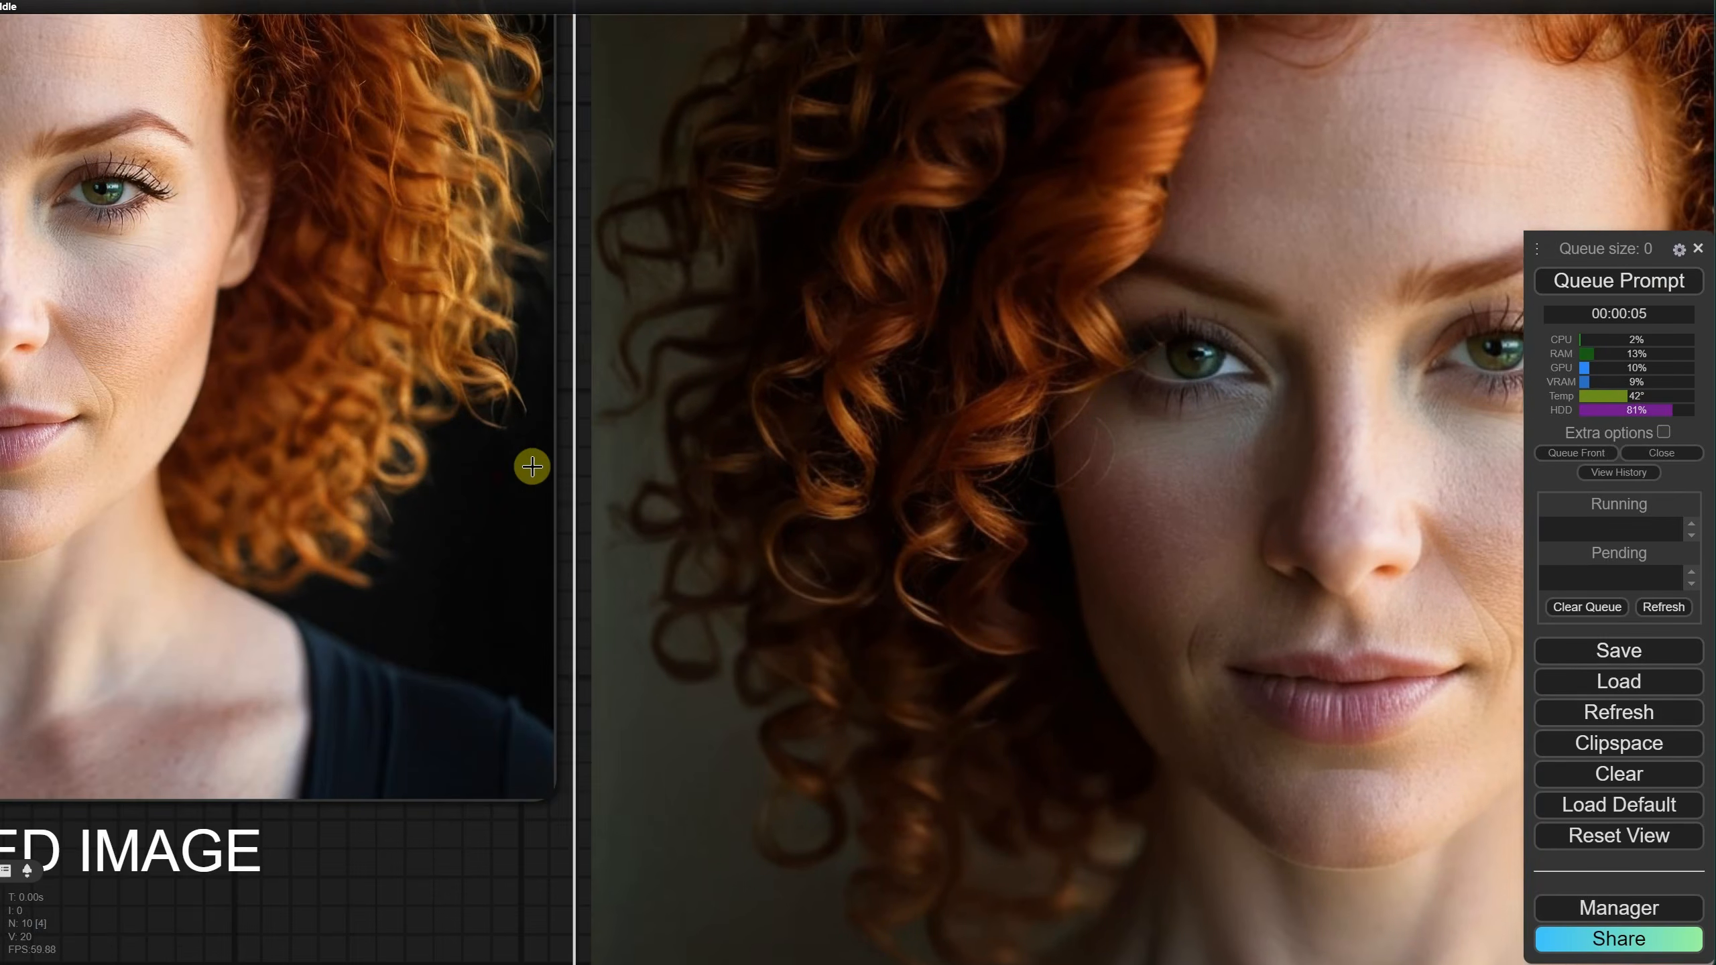
pyautogui.scroll(7, 1060, 402)
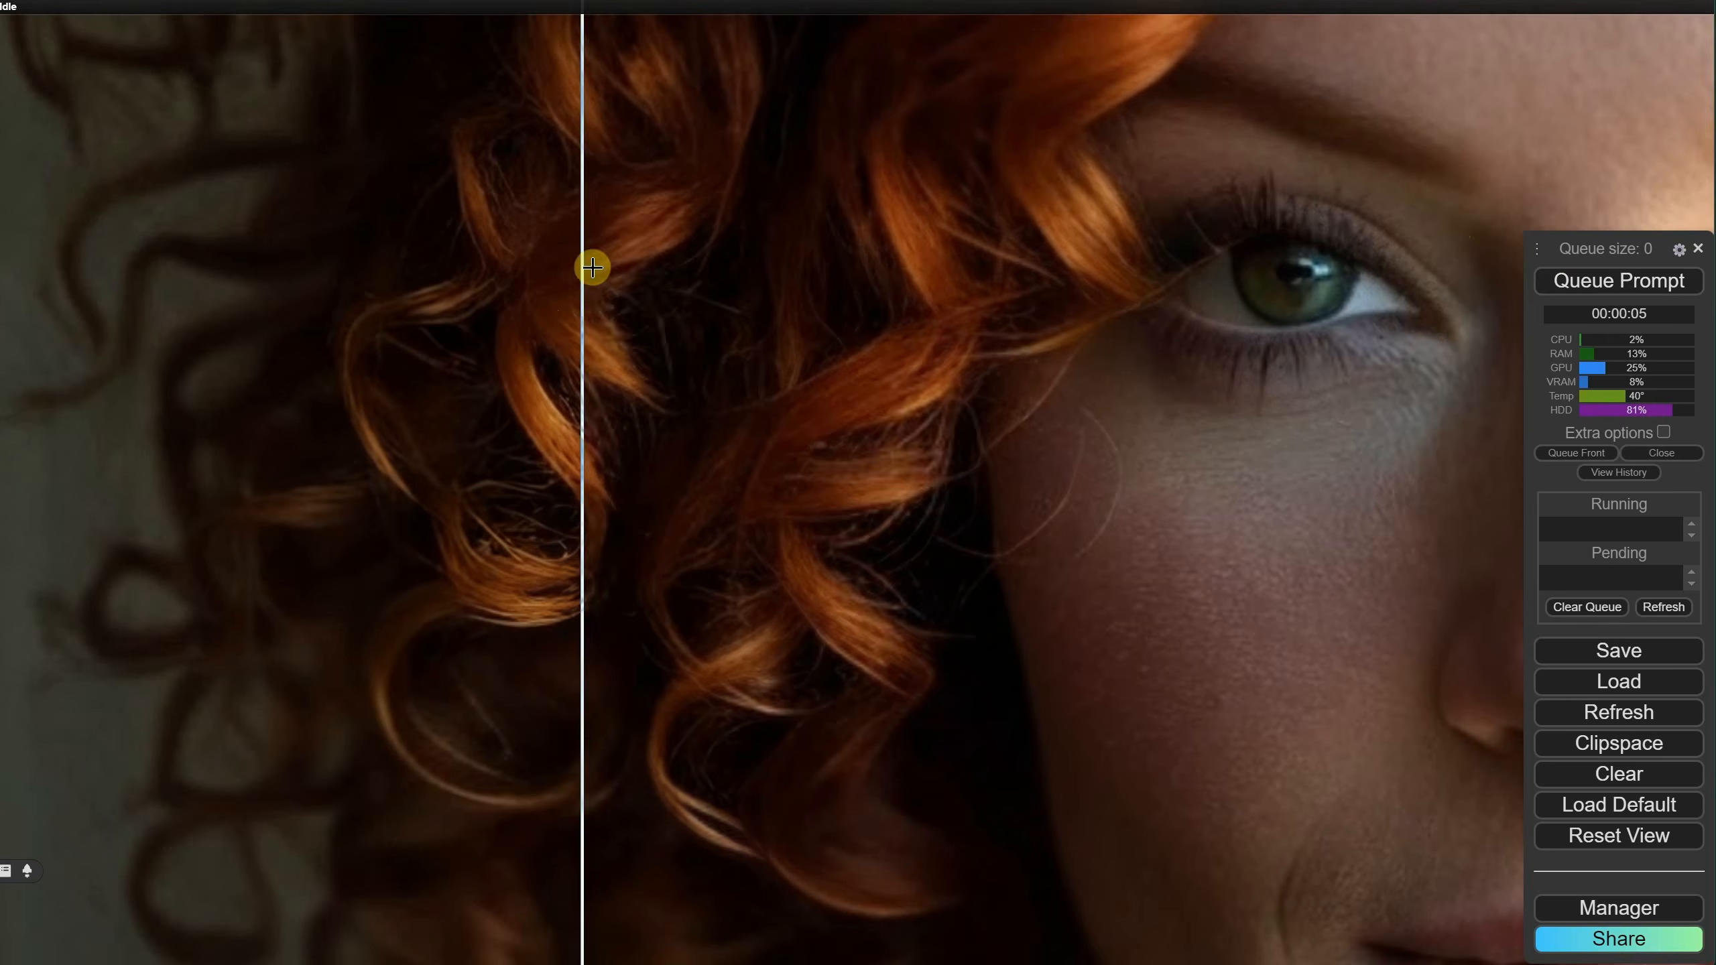
pyautogui.scroll(-17, 931, 322)
pyautogui.moveTo(678, 739); pyautogui.dragTo(886, 831)
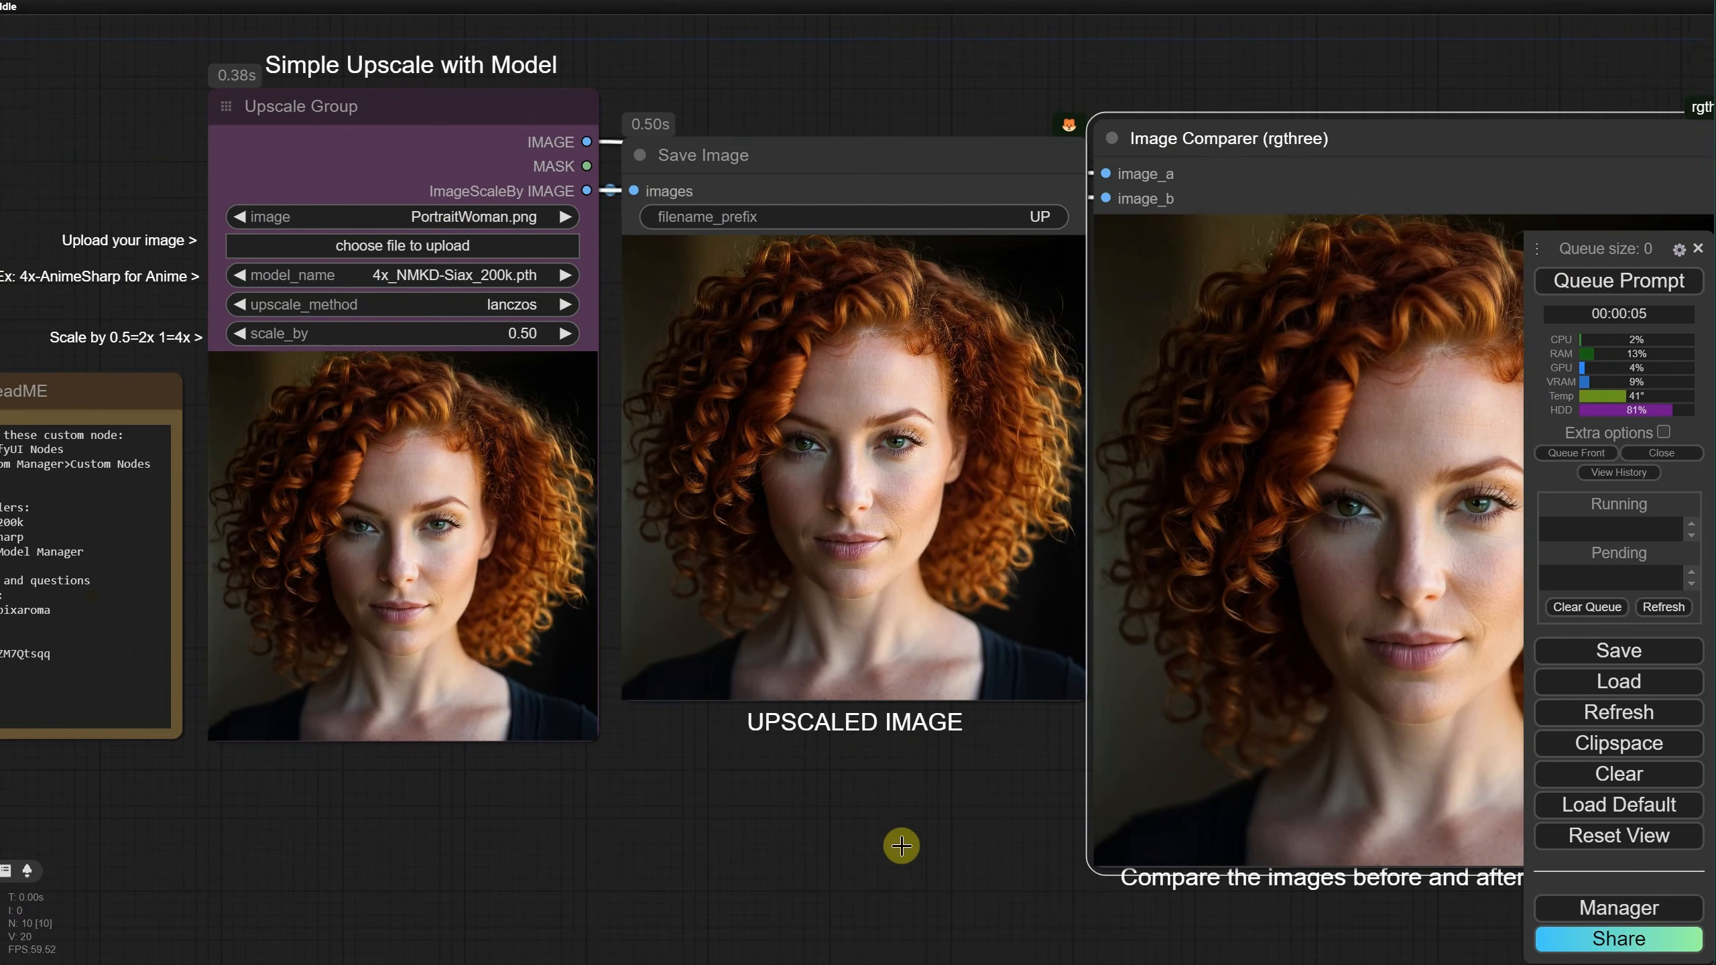
# Step: Open the upscaled portrait from the Save Image node at full size and close its window
pyautogui.rightClick(873, 483)
pyautogui.click(954, 424)
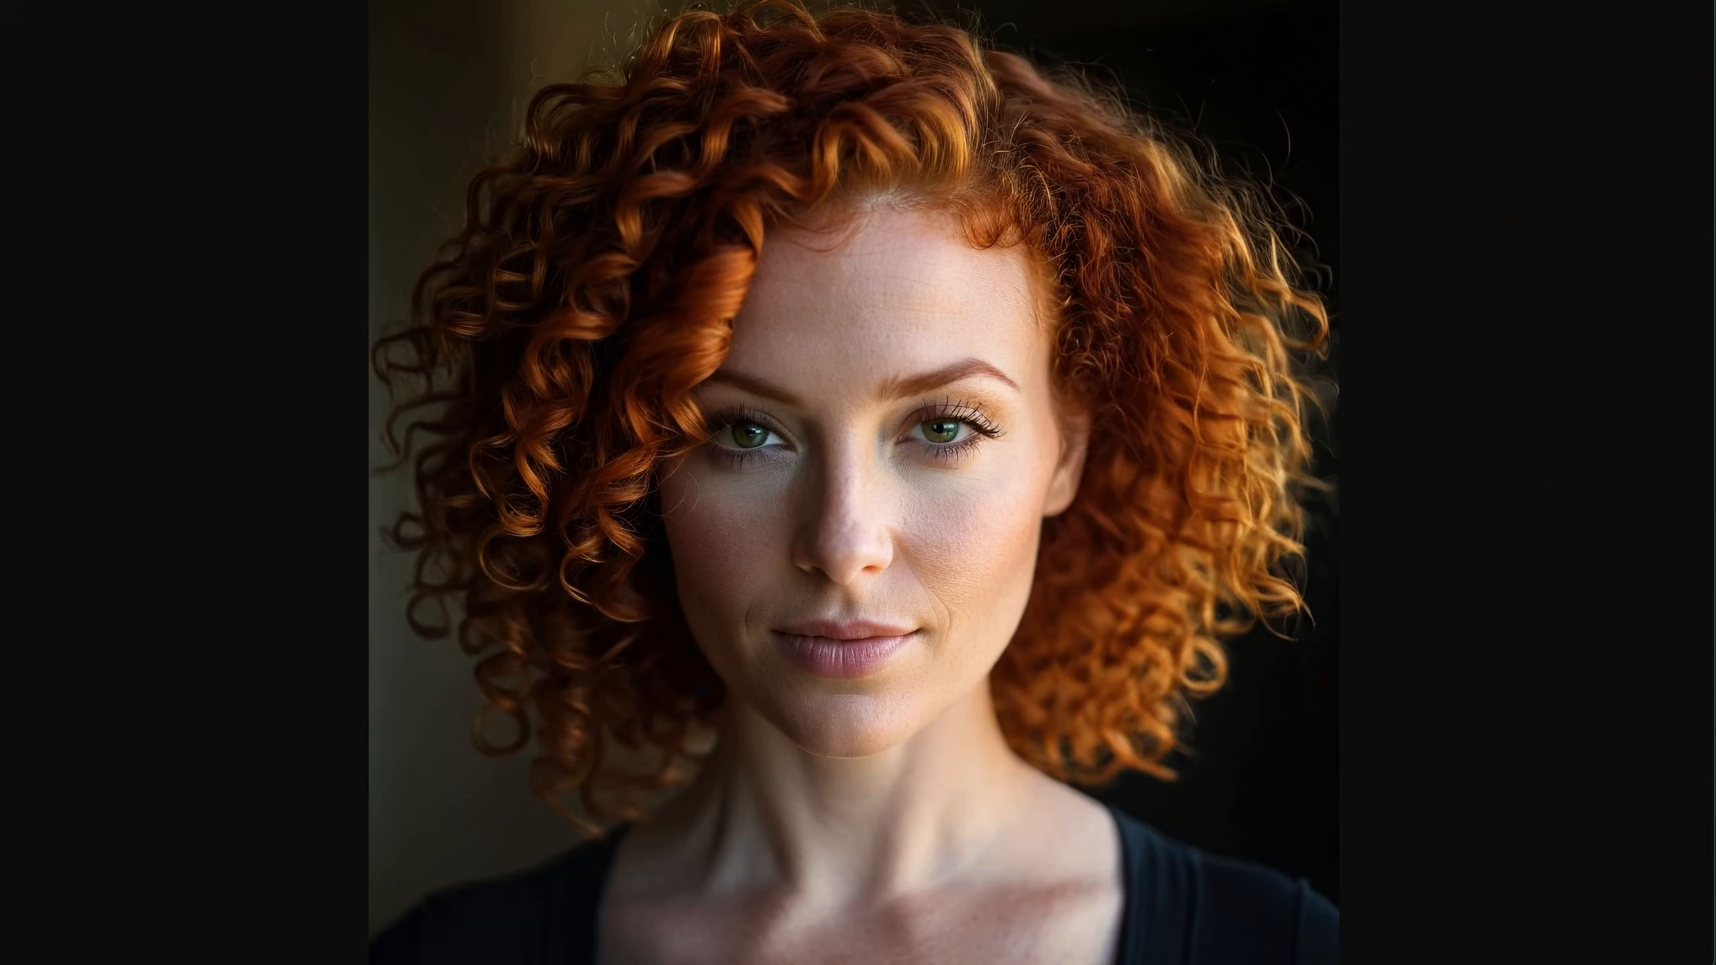
pyautogui.moveTo(874, 0); pyautogui.dragTo(873, 119)
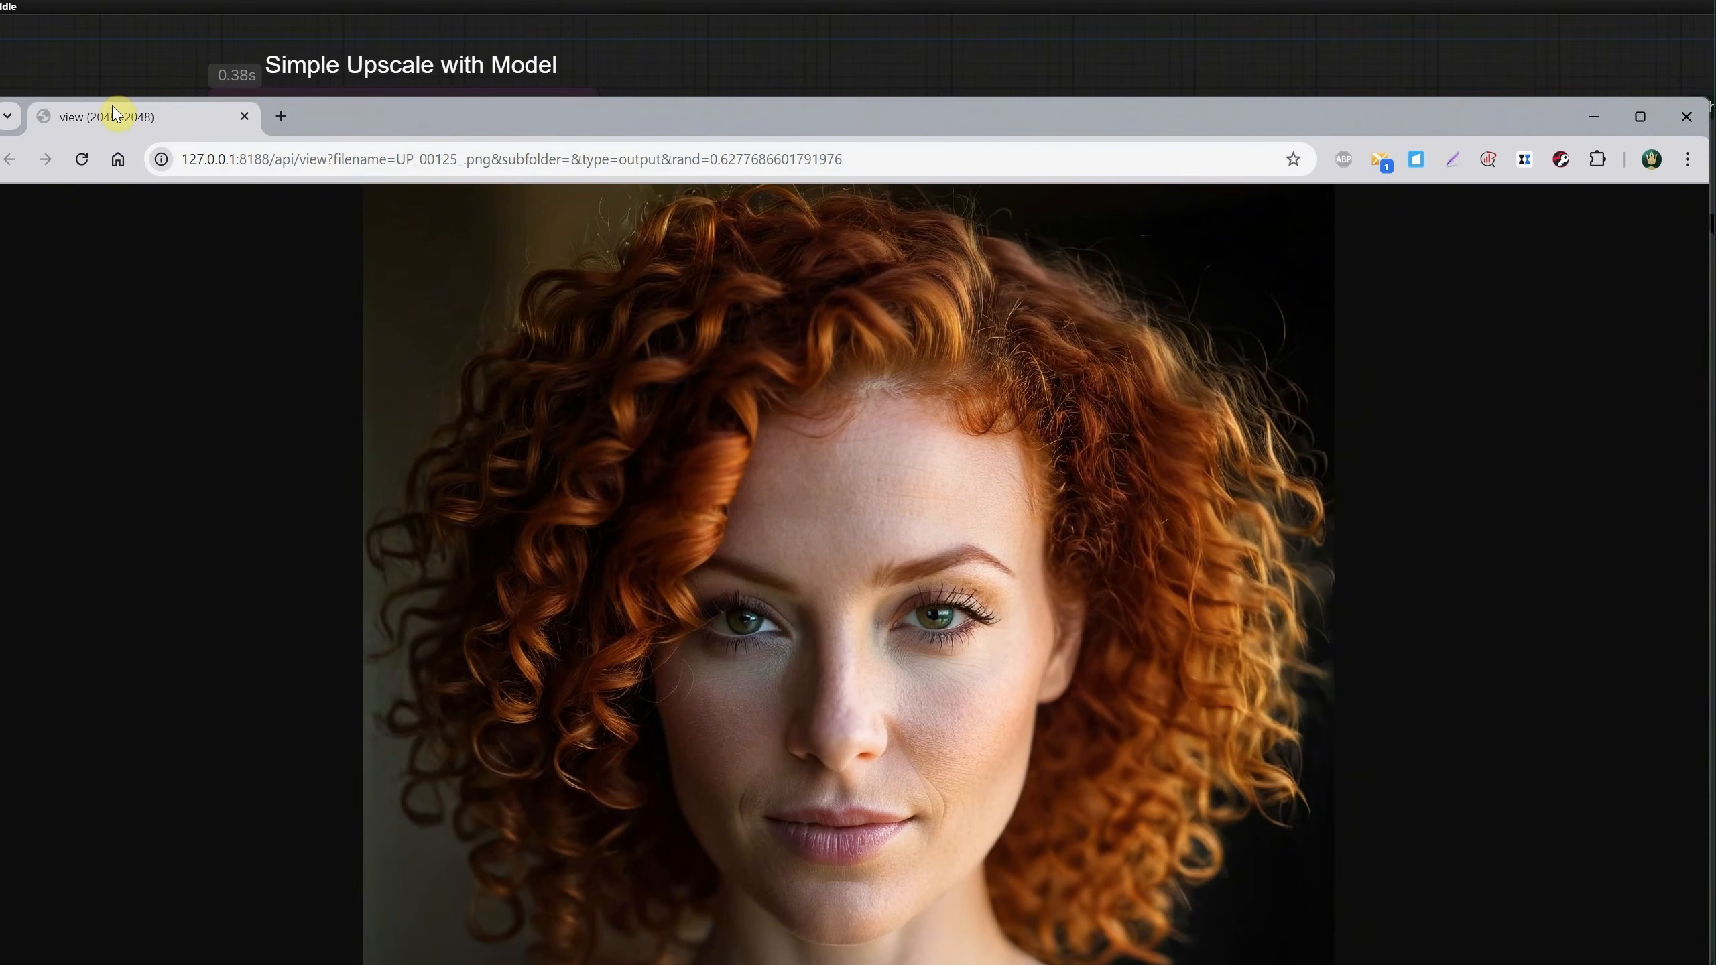
pyautogui.click(1691, 117)
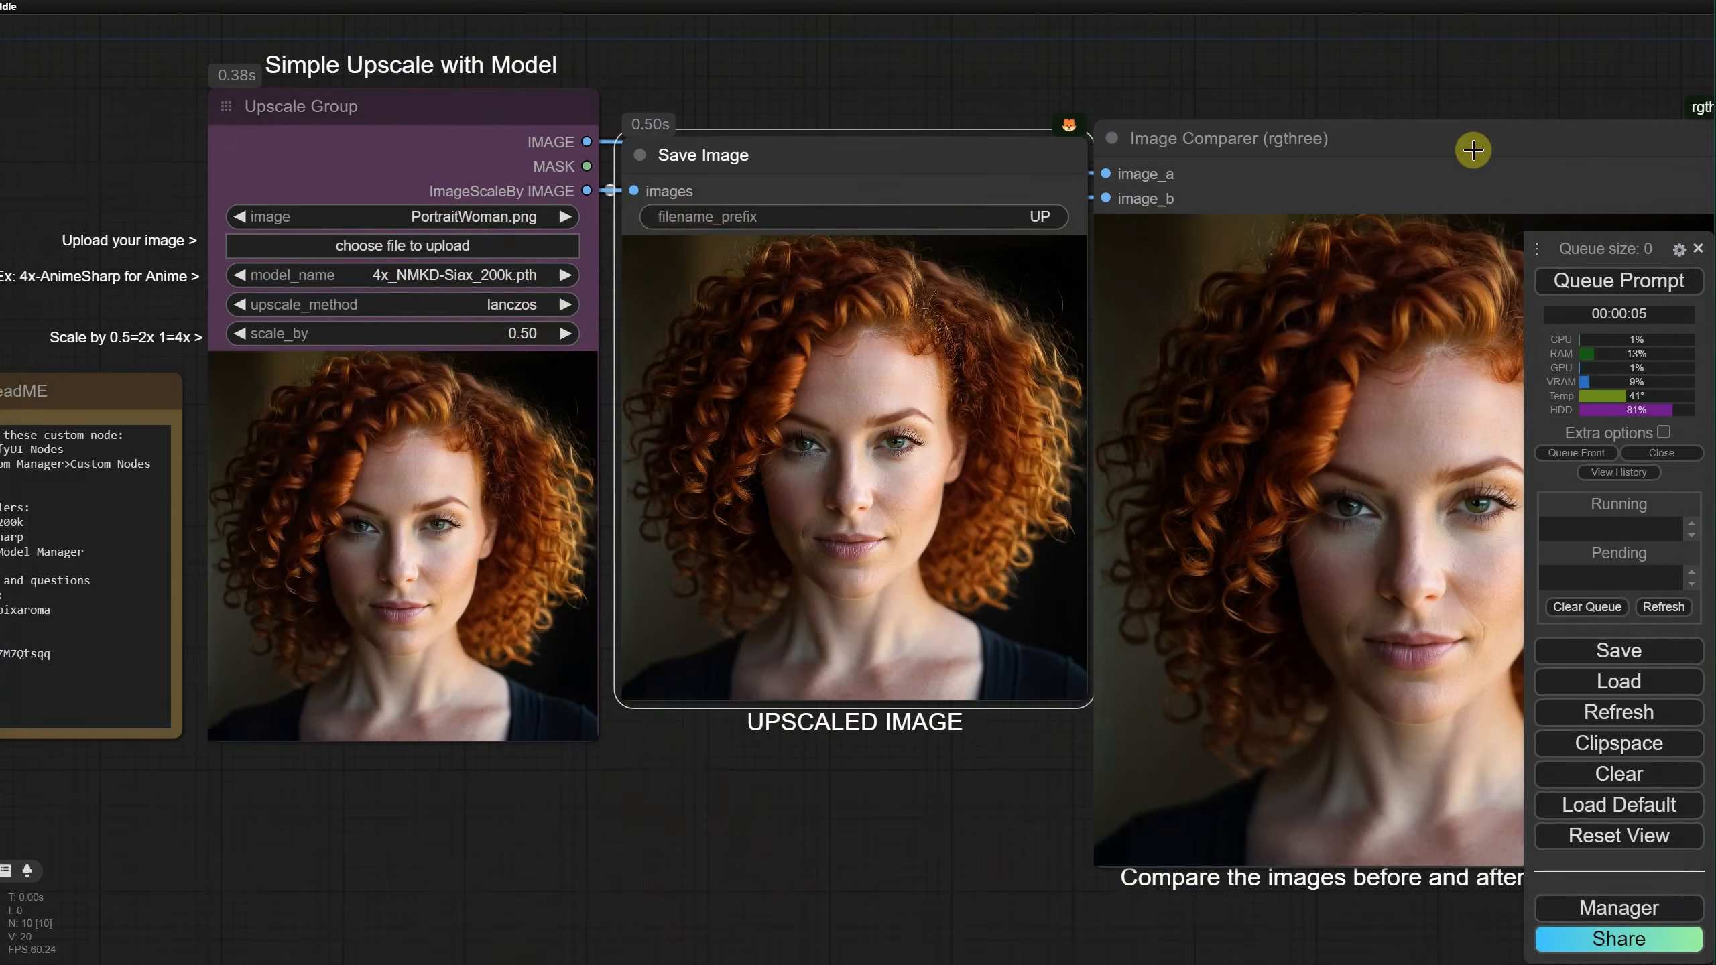
# Step: Delete the Image Comparer node and its caption about comparing the images from the workflow
pyautogui.moveTo(750, 811); pyautogui.dragTo(898, 797)
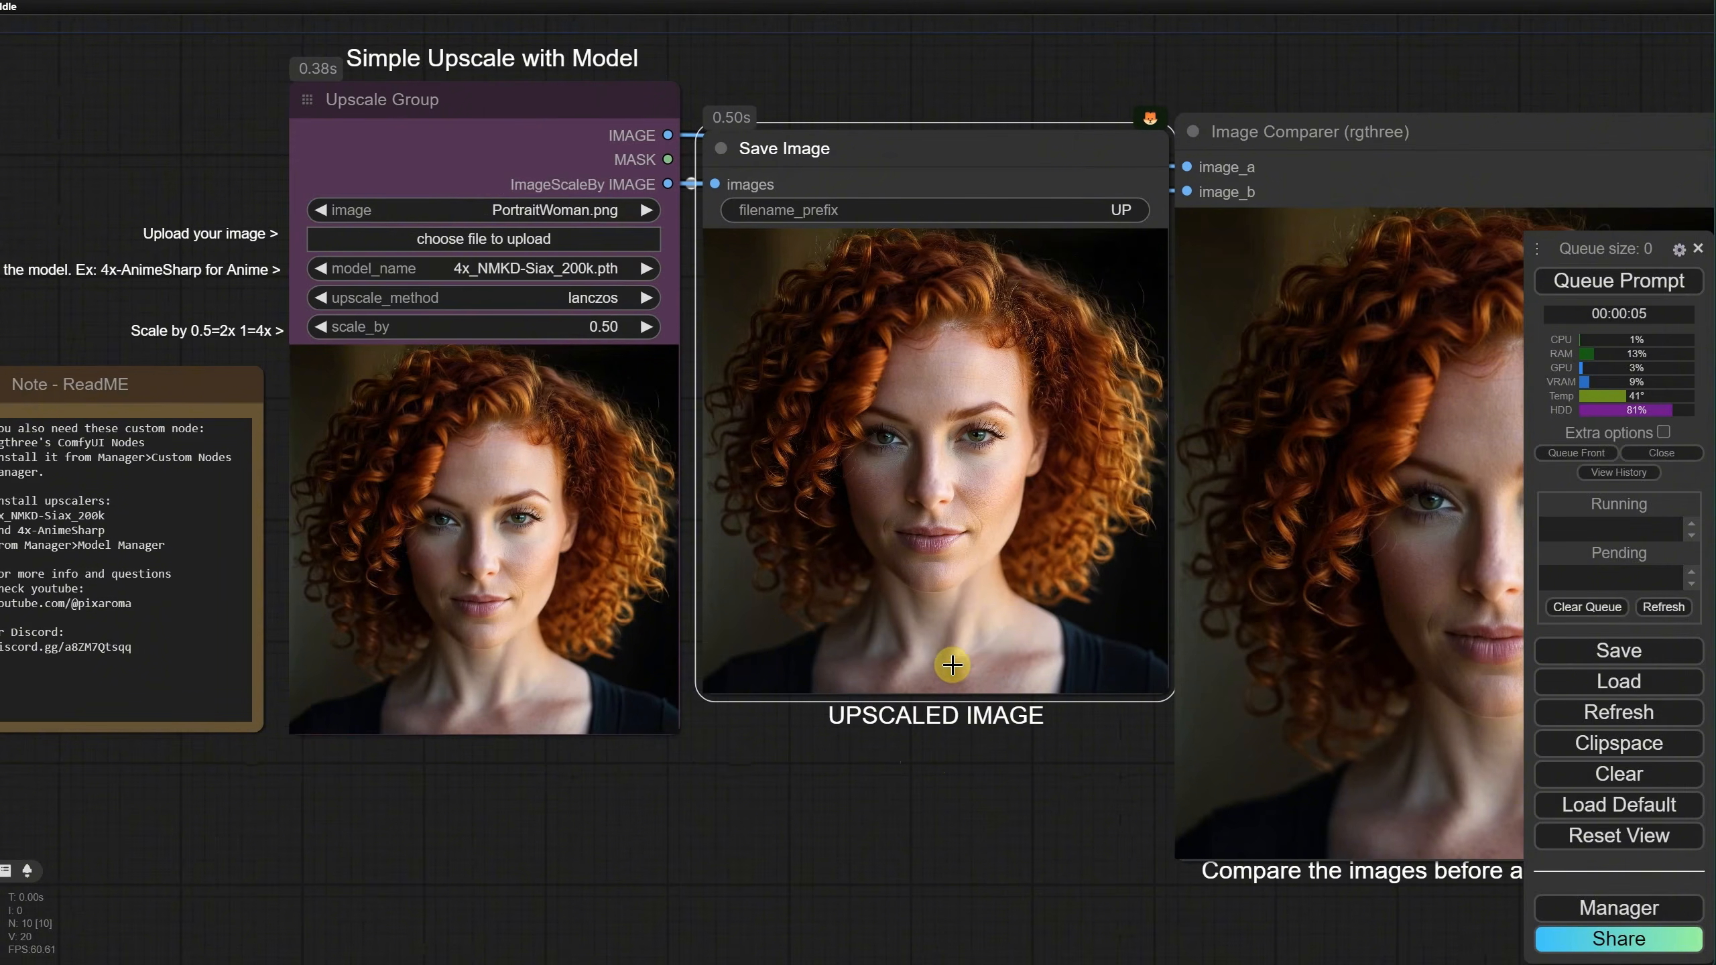
pyautogui.scroll(-3, 939, 675)
pyautogui.moveTo(1210, 284); pyautogui.dragTo(1195, 292)
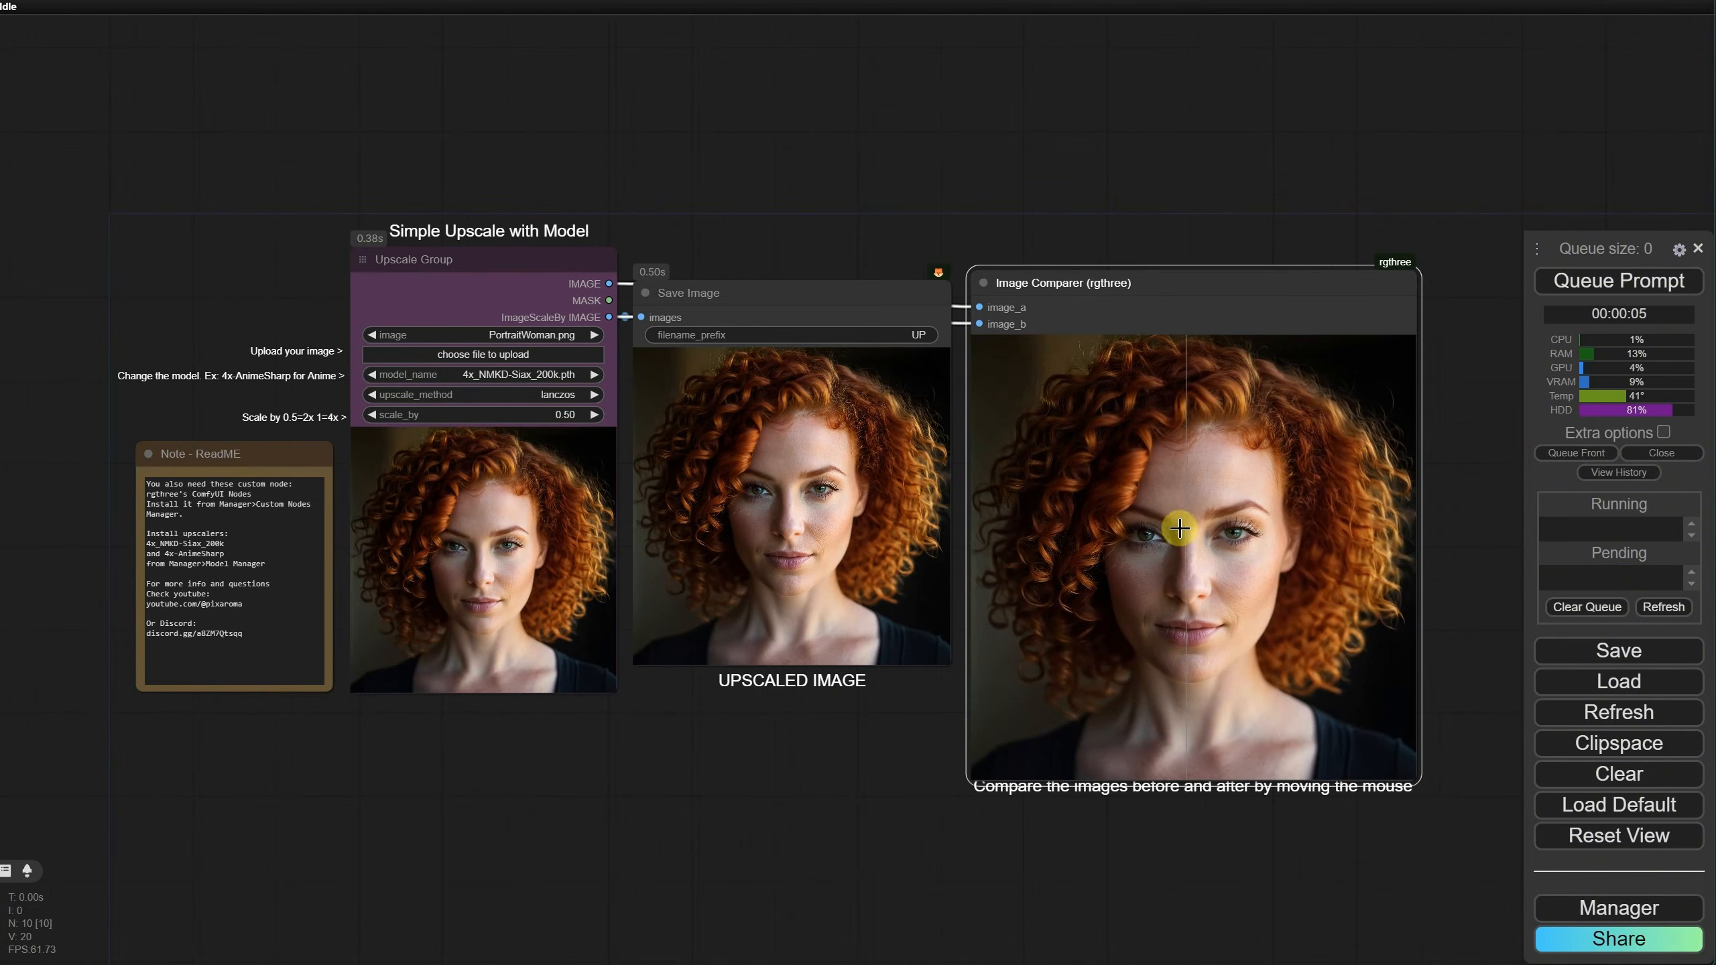
pyautogui.press('Delete')
pyautogui.press('Delete')
pyautogui.scroll(6, 1057, 544)
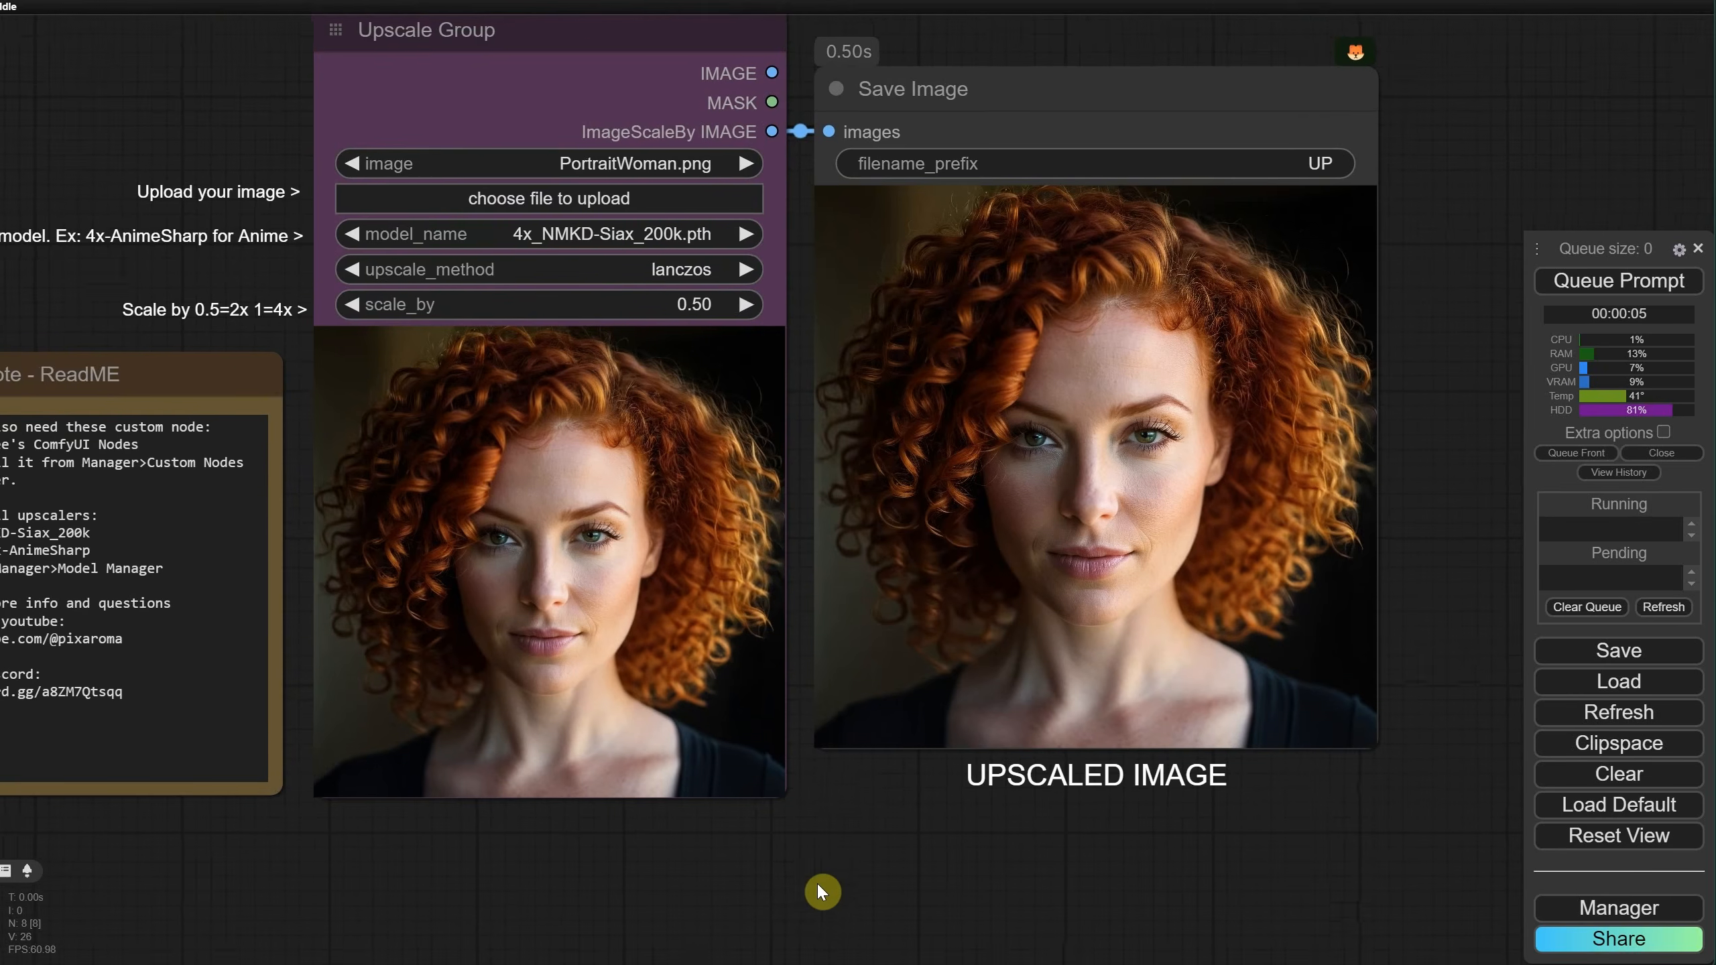
# Step: Delete the ReadME note beside the Upscale Group
pyautogui.moveTo(819, 885); pyautogui.dragTo(953, 903)
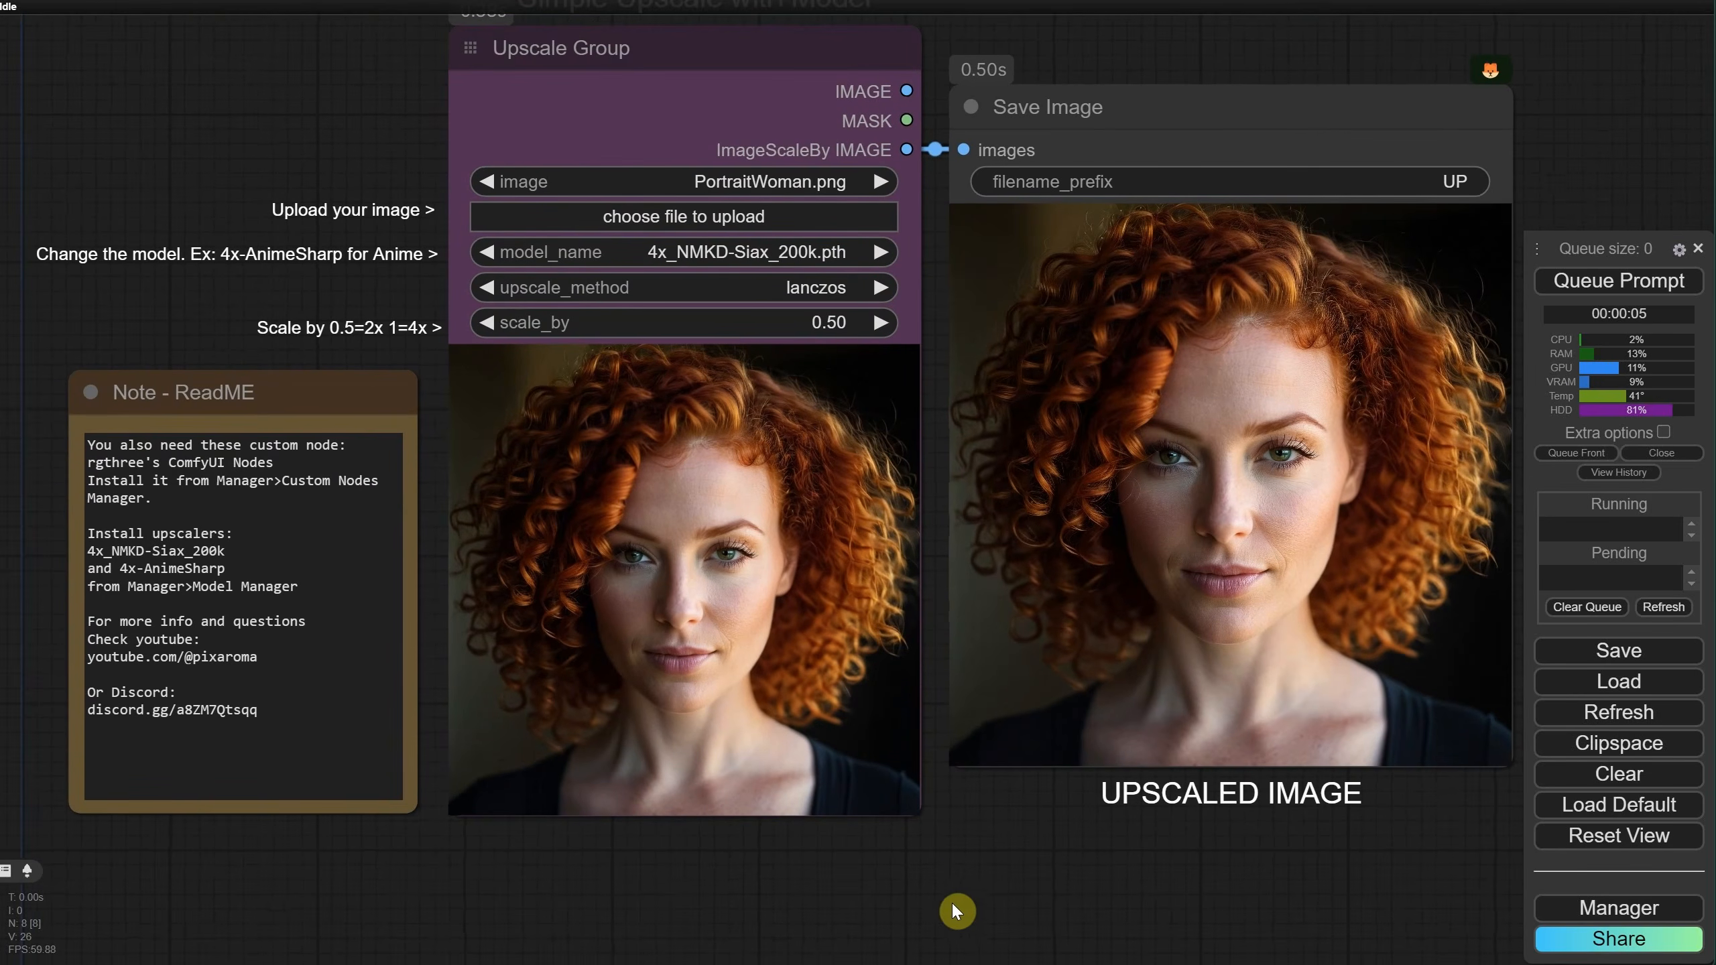
pyautogui.click(285, 407)
pyautogui.press('Delete')
pyautogui.moveTo(283, 399); pyautogui.dragTo(126, 445)
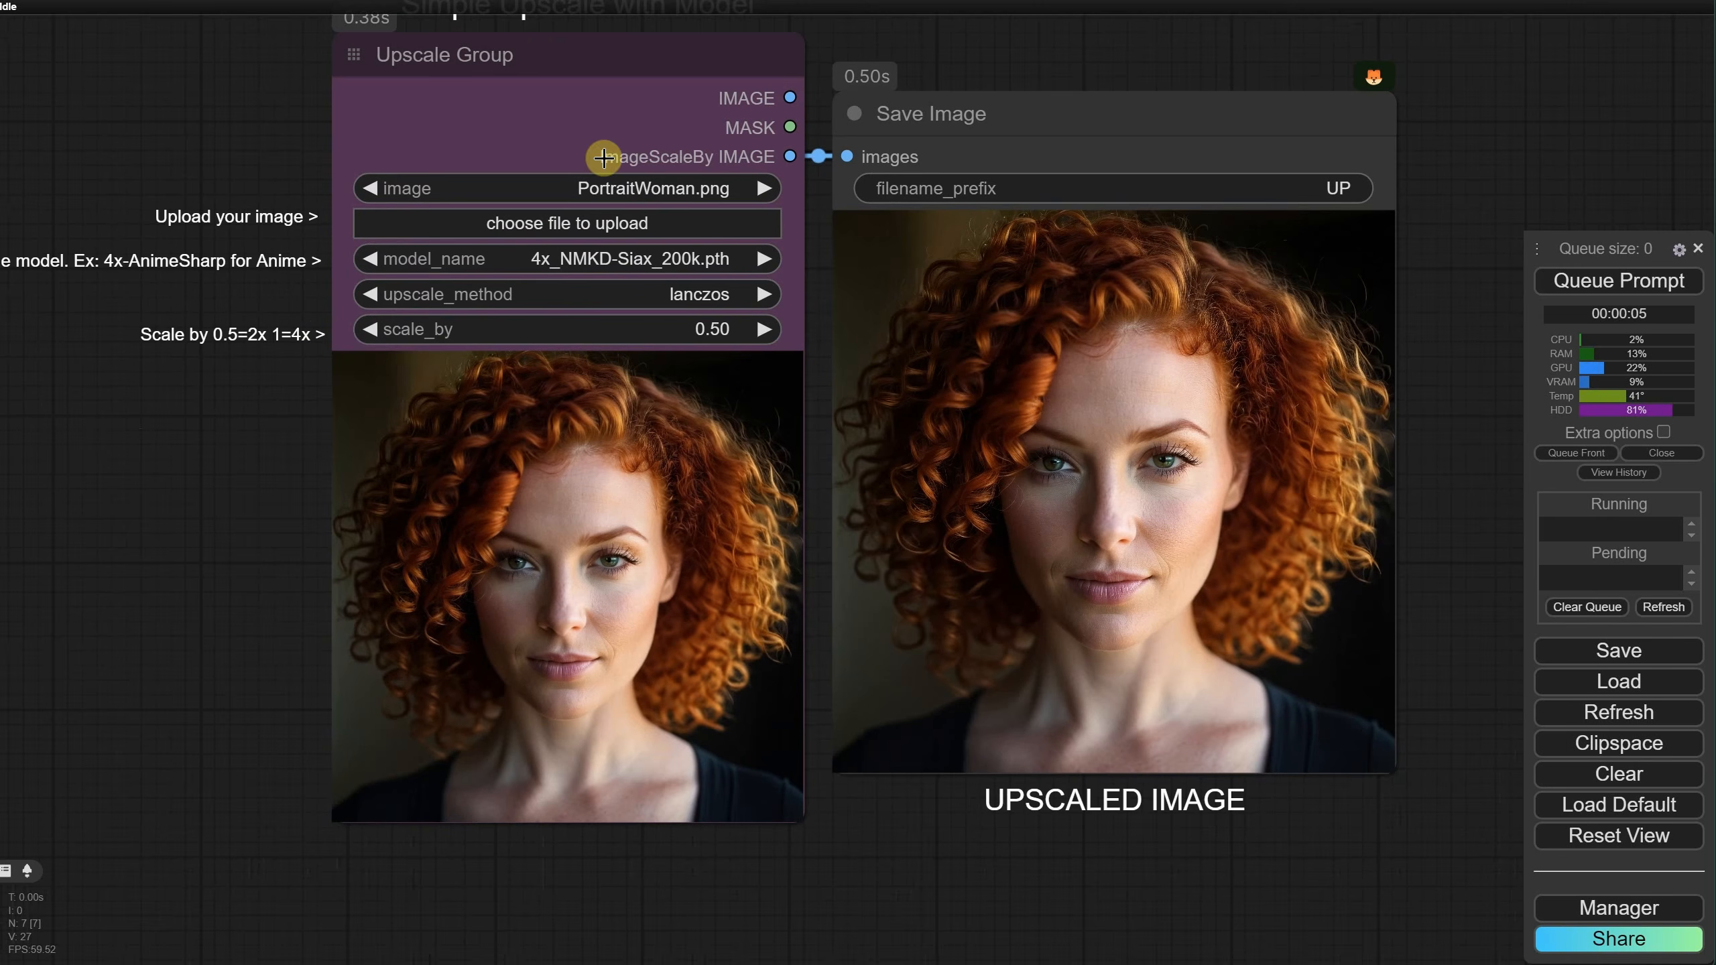
# Step: Load VectorCat.png into the Upscale Group and queue its upscale with the 4x-AnimeSharp.pth model
pyautogui.click(576, 223)
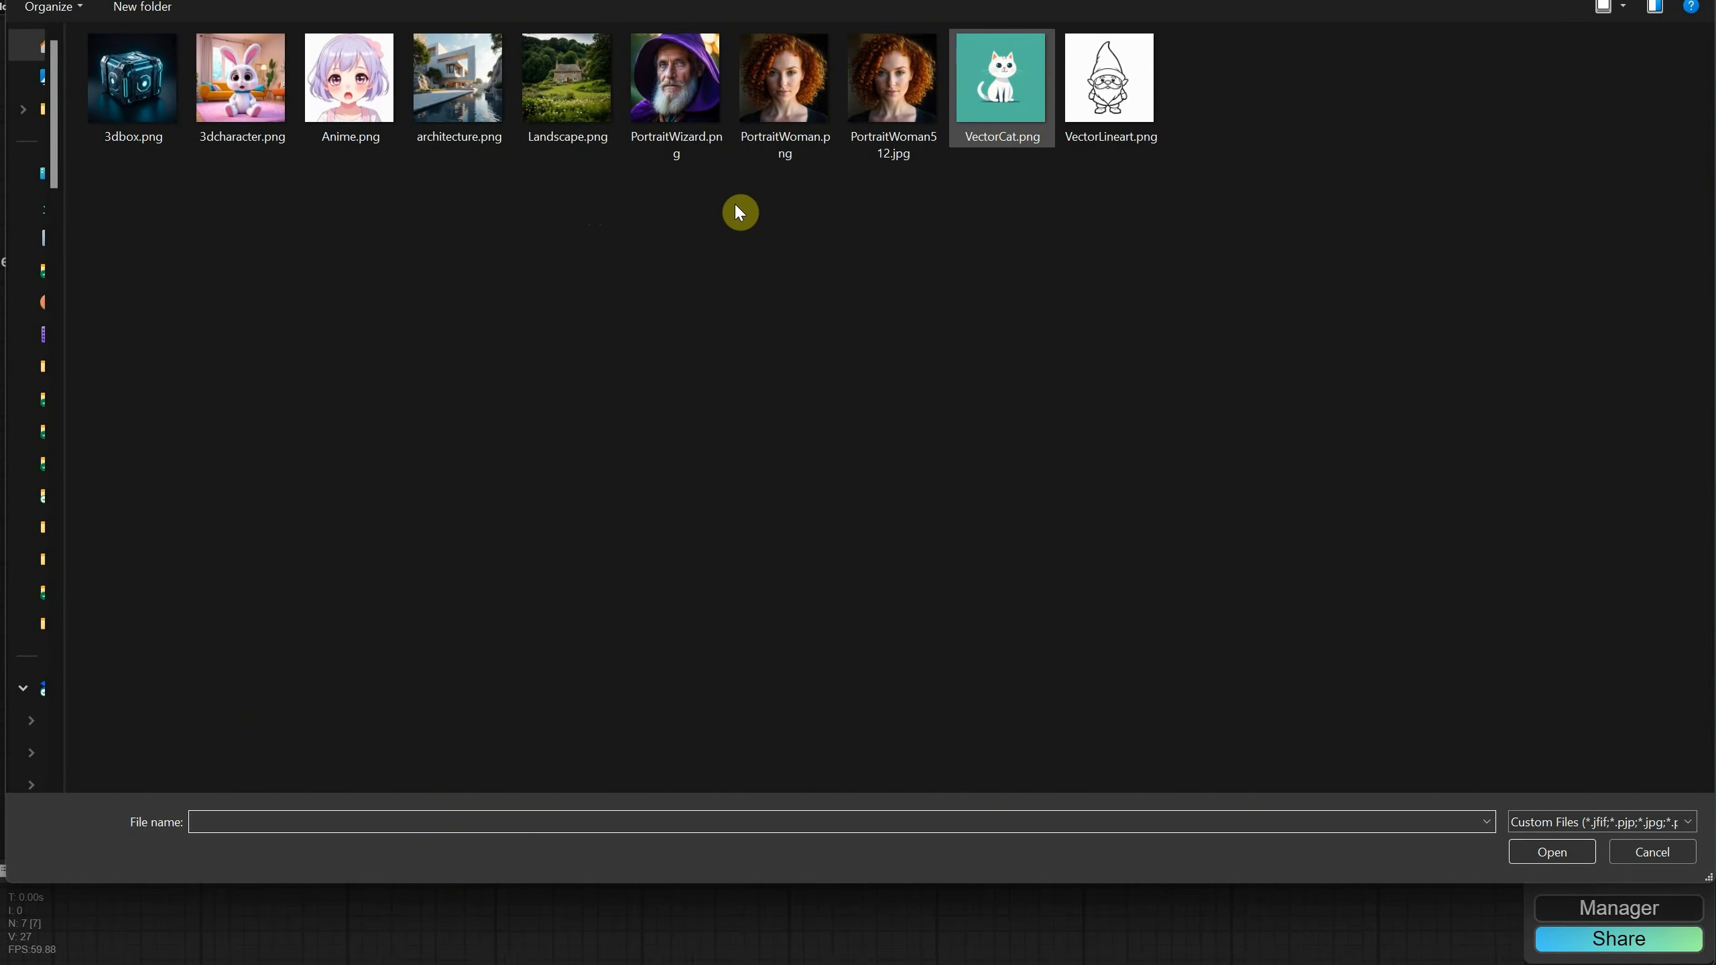
pyautogui.doubleClick(1011, 102)
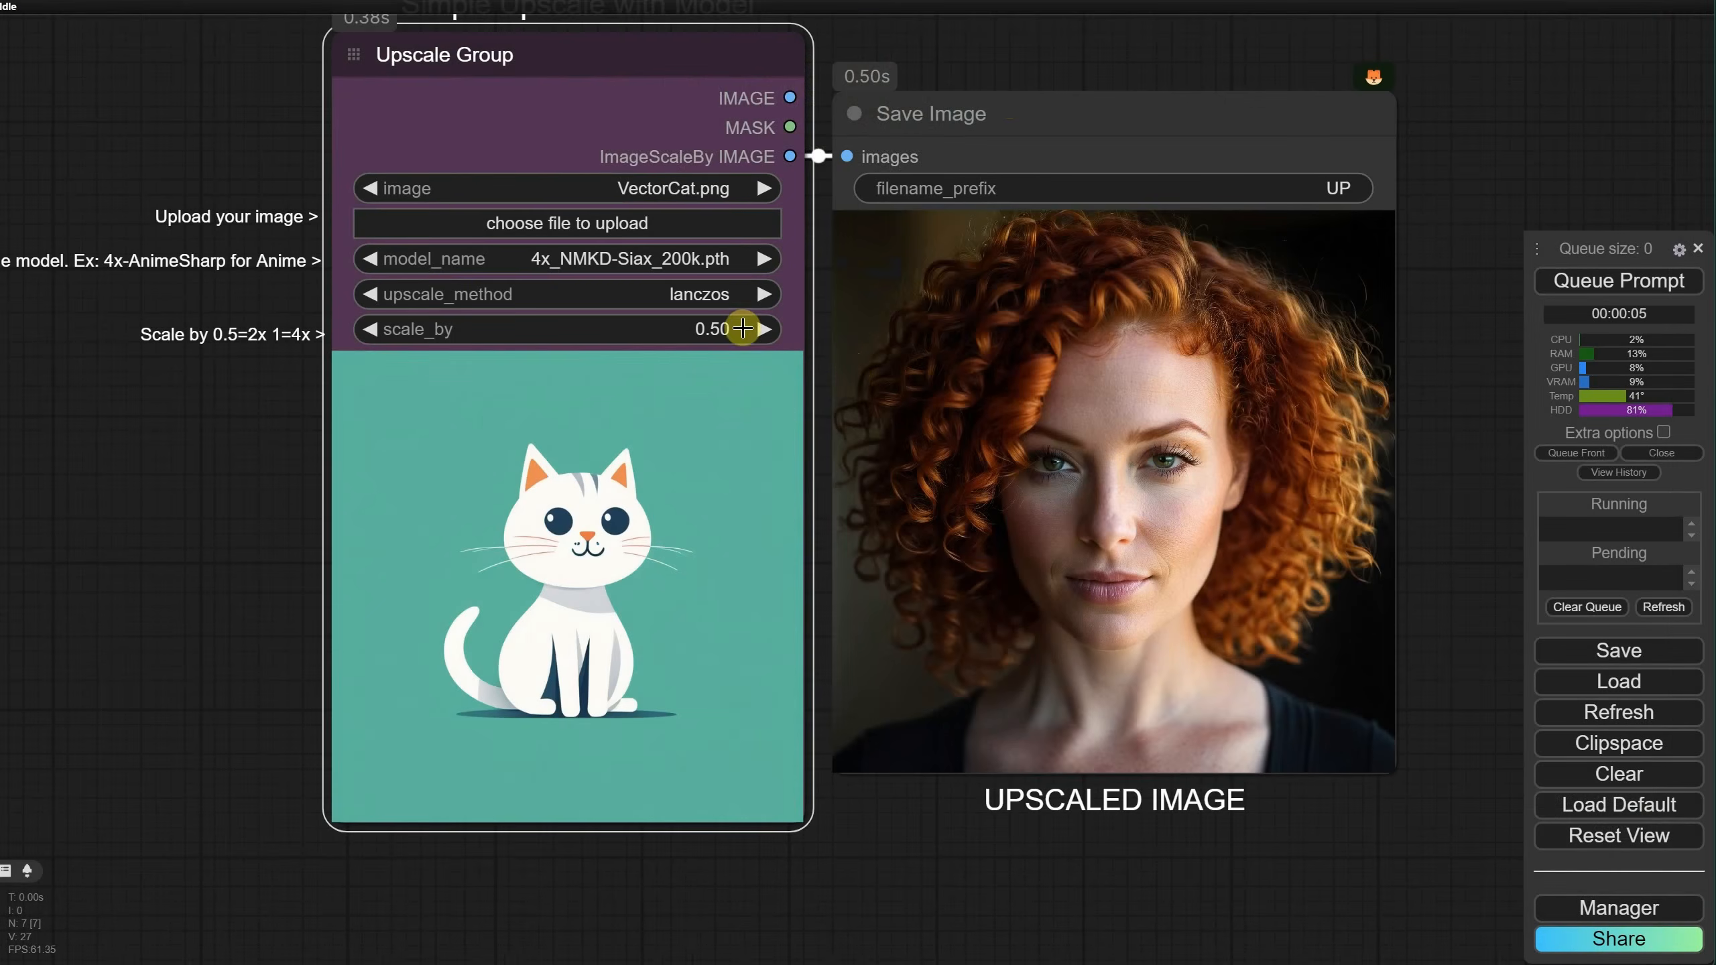
pyautogui.click(654, 249)
pyautogui.click(659, 251)
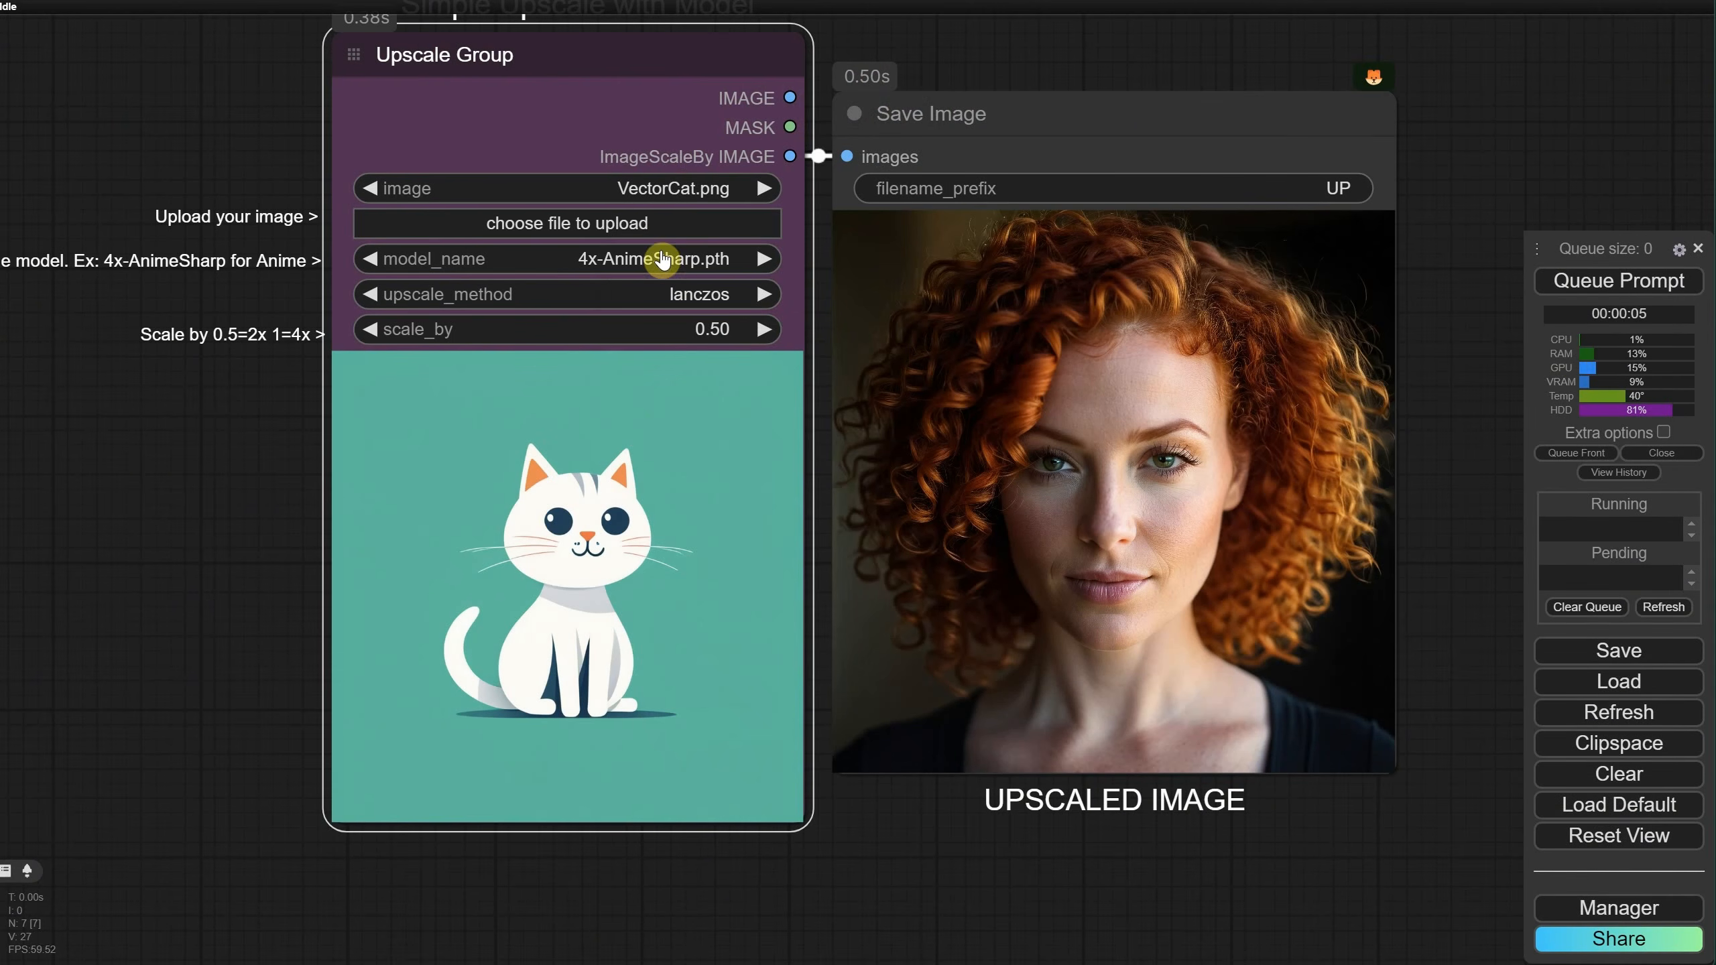
pyautogui.click(1603, 284)
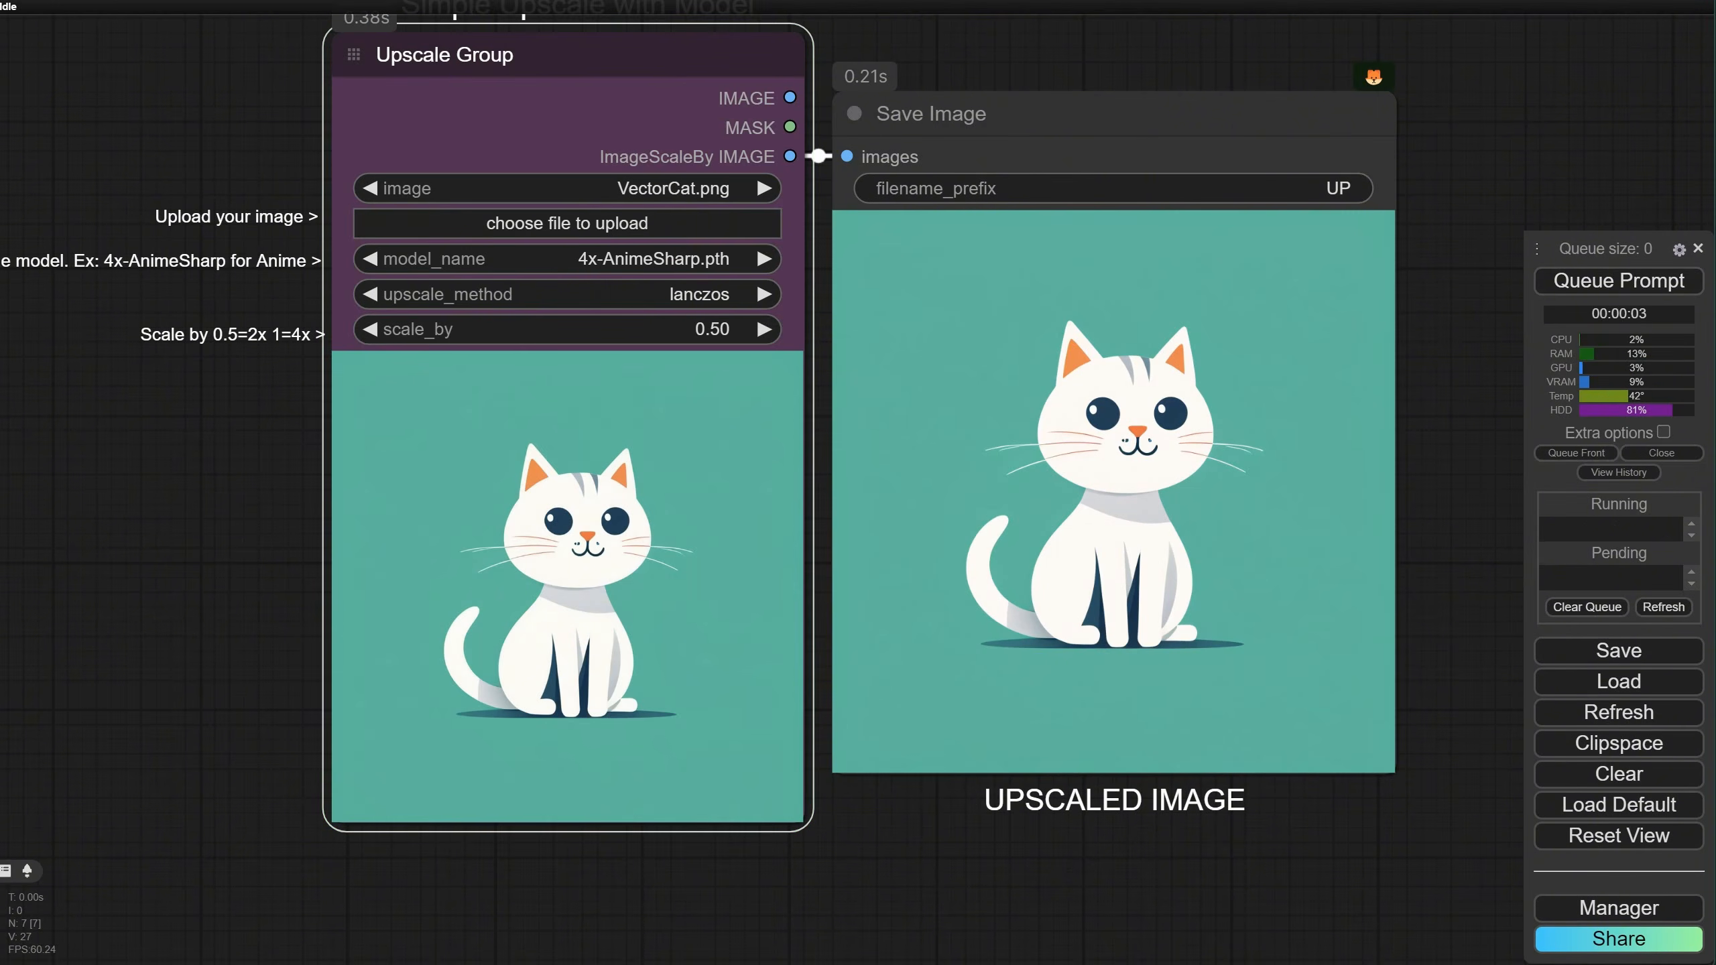
# Step: Check the prompt's execution time in the ComfyUI console and inspect the upscaled cat image at full size
pyautogui.hotkey('alt', 'Tab')
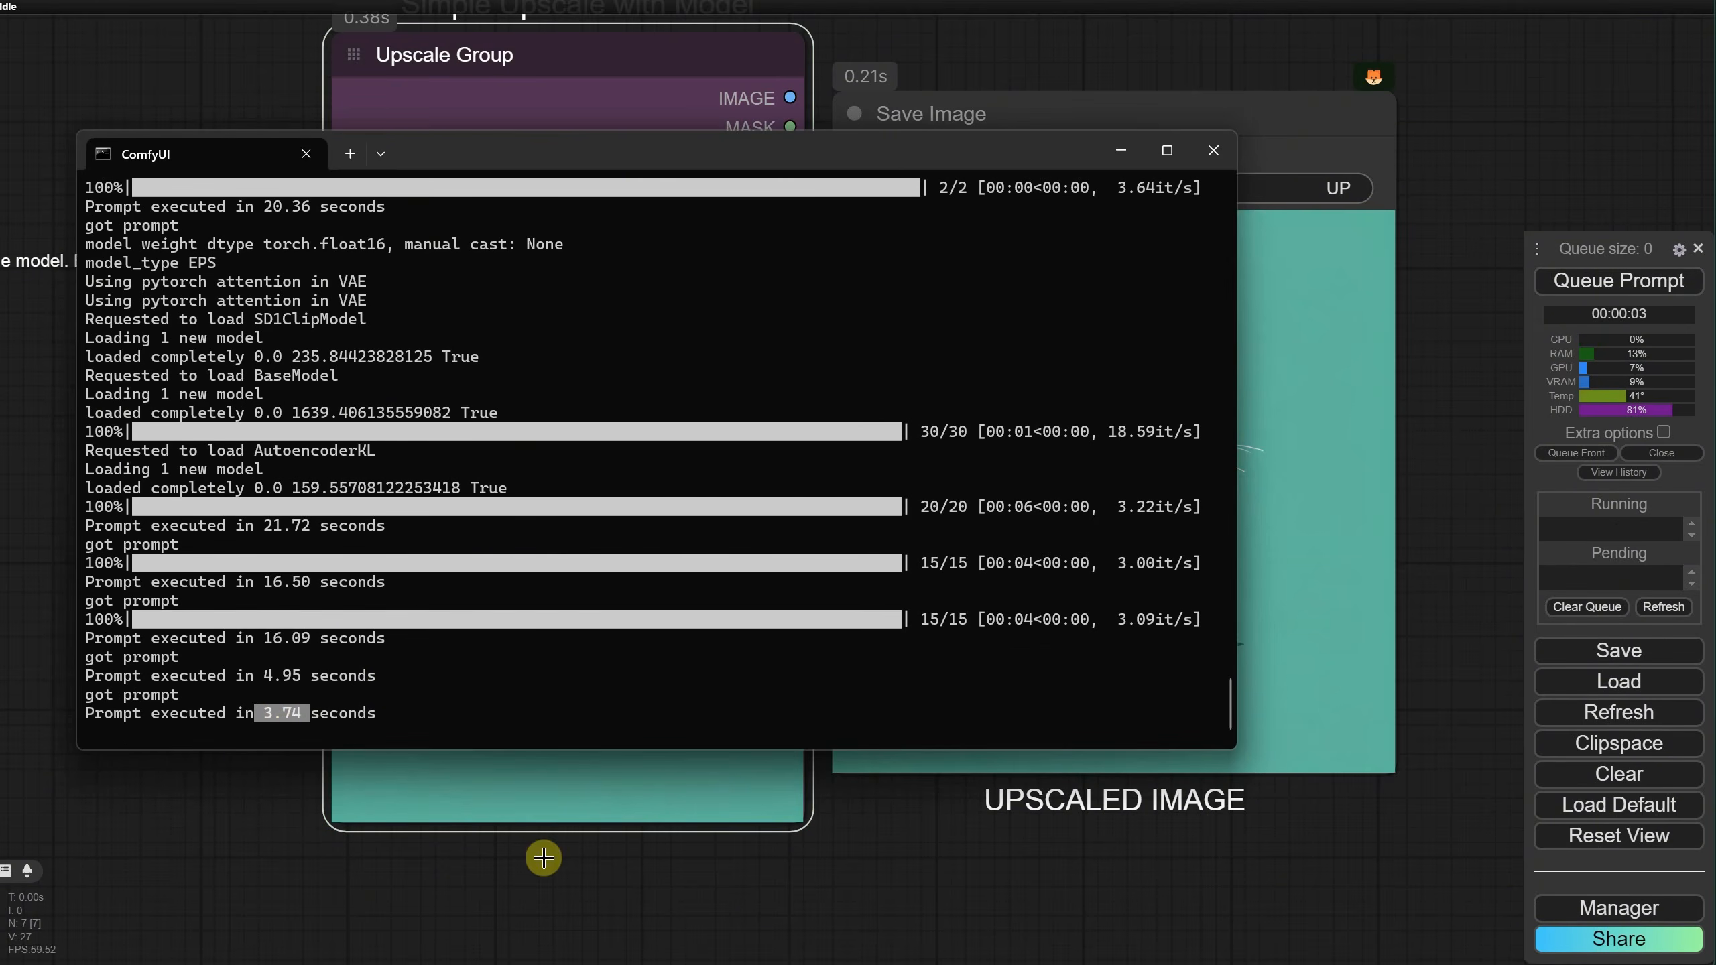
pyautogui.click(710, 898)
pyautogui.rightClick(1094, 469)
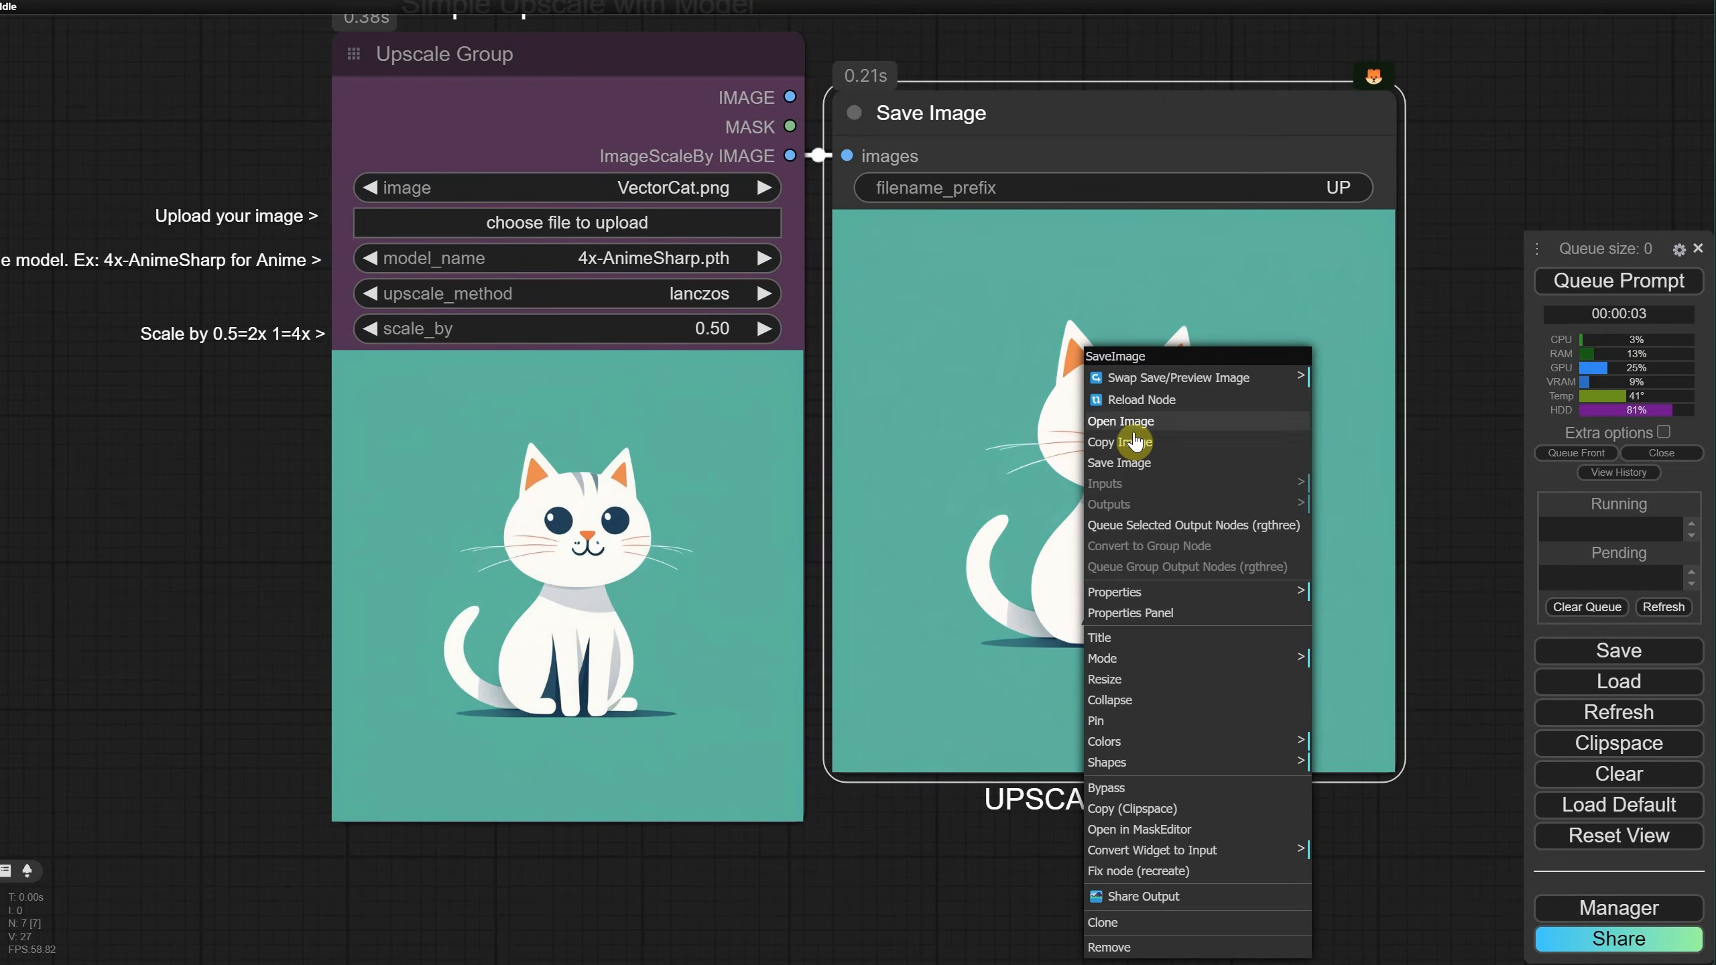
pyautogui.click(1159, 423)
pyautogui.click(895, 387)
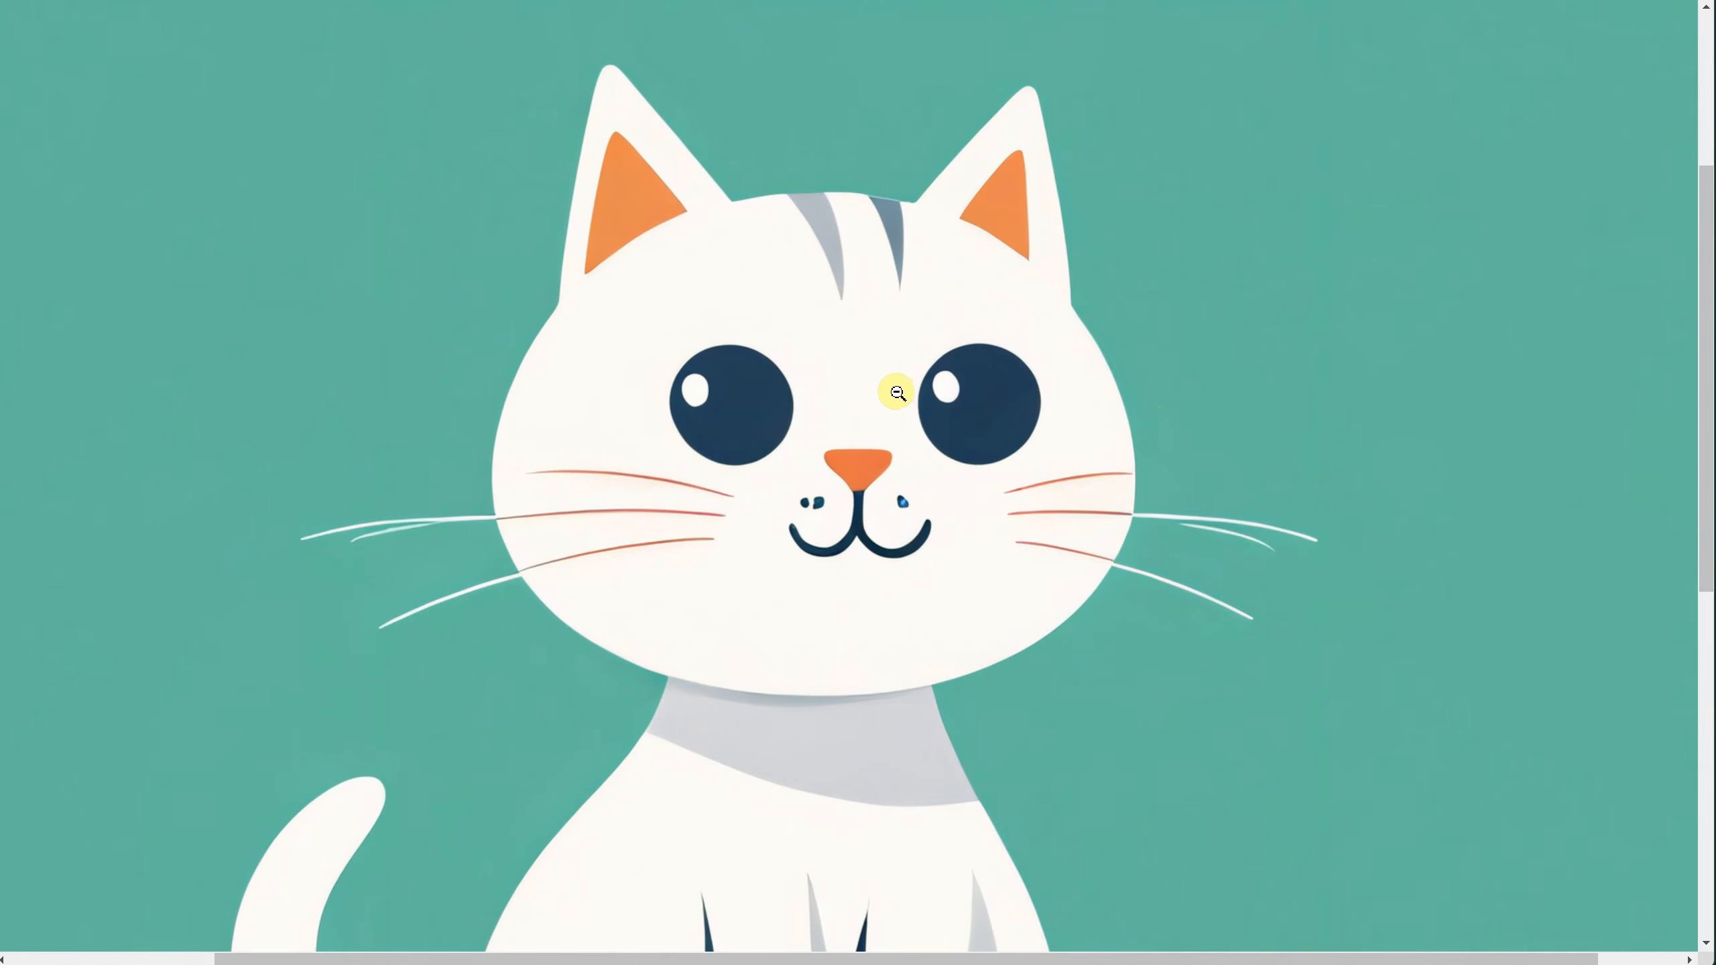
# Step: Upscale the cat again with scale_by set to 1 and open the saved image at full size
pyautogui.click(722, 329)
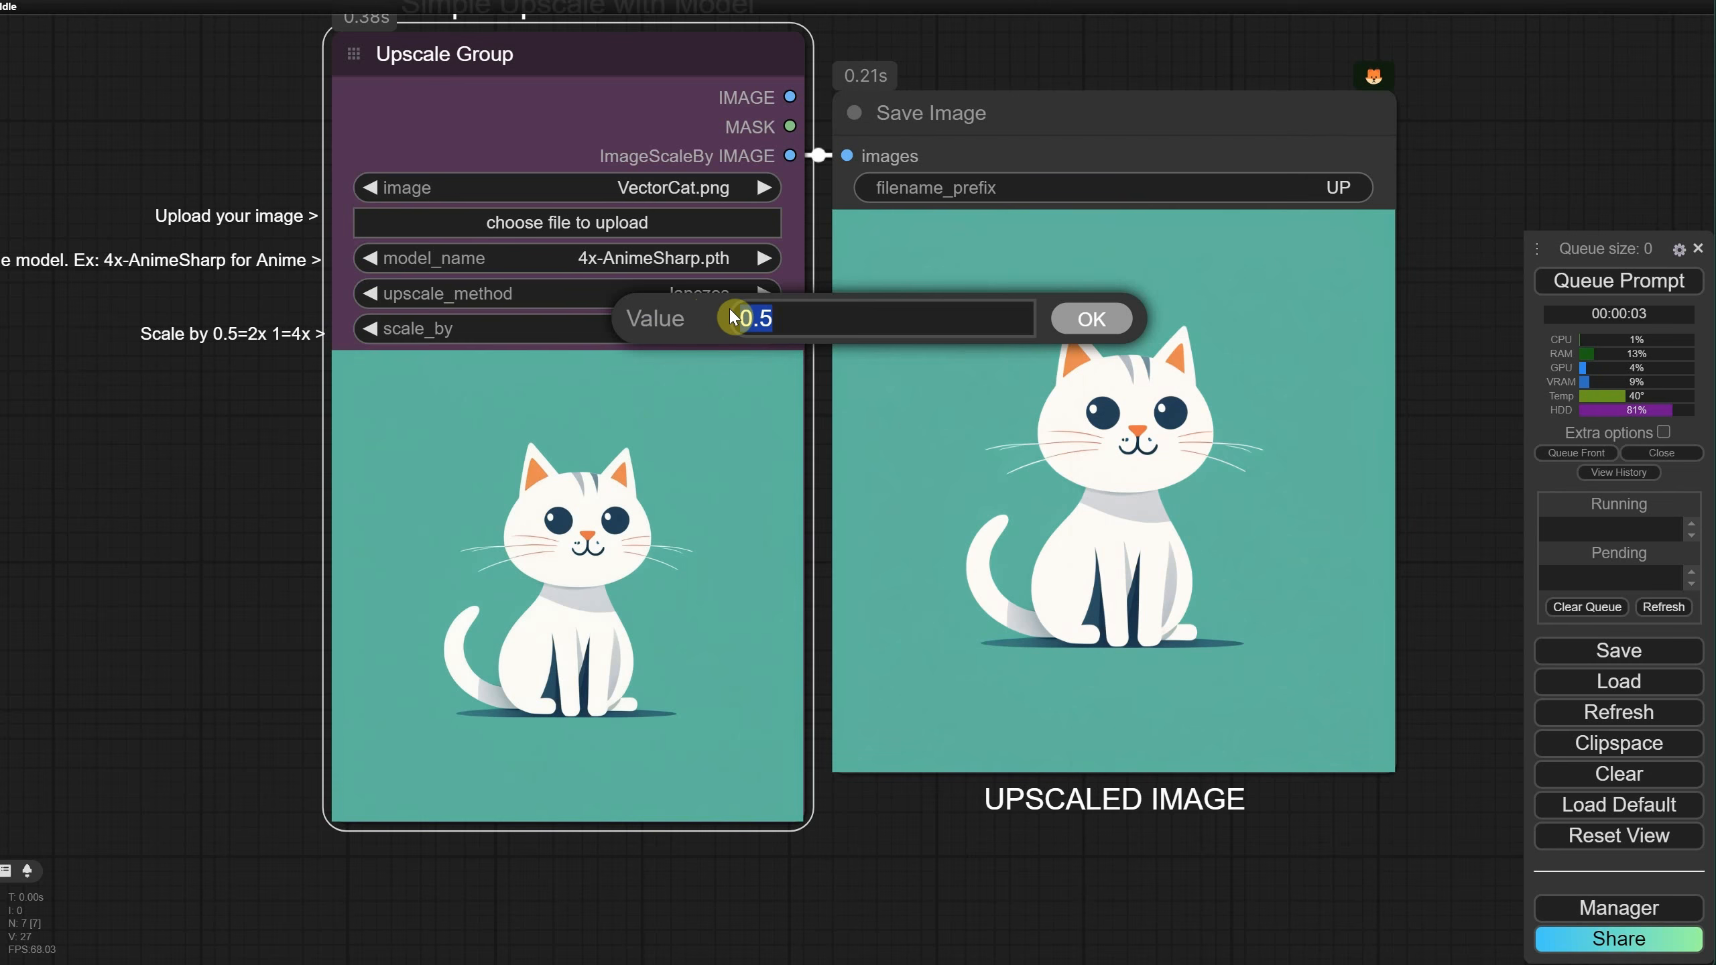
pyautogui.write('1')
pyautogui.press('Return')
pyautogui.click(1560, 284)
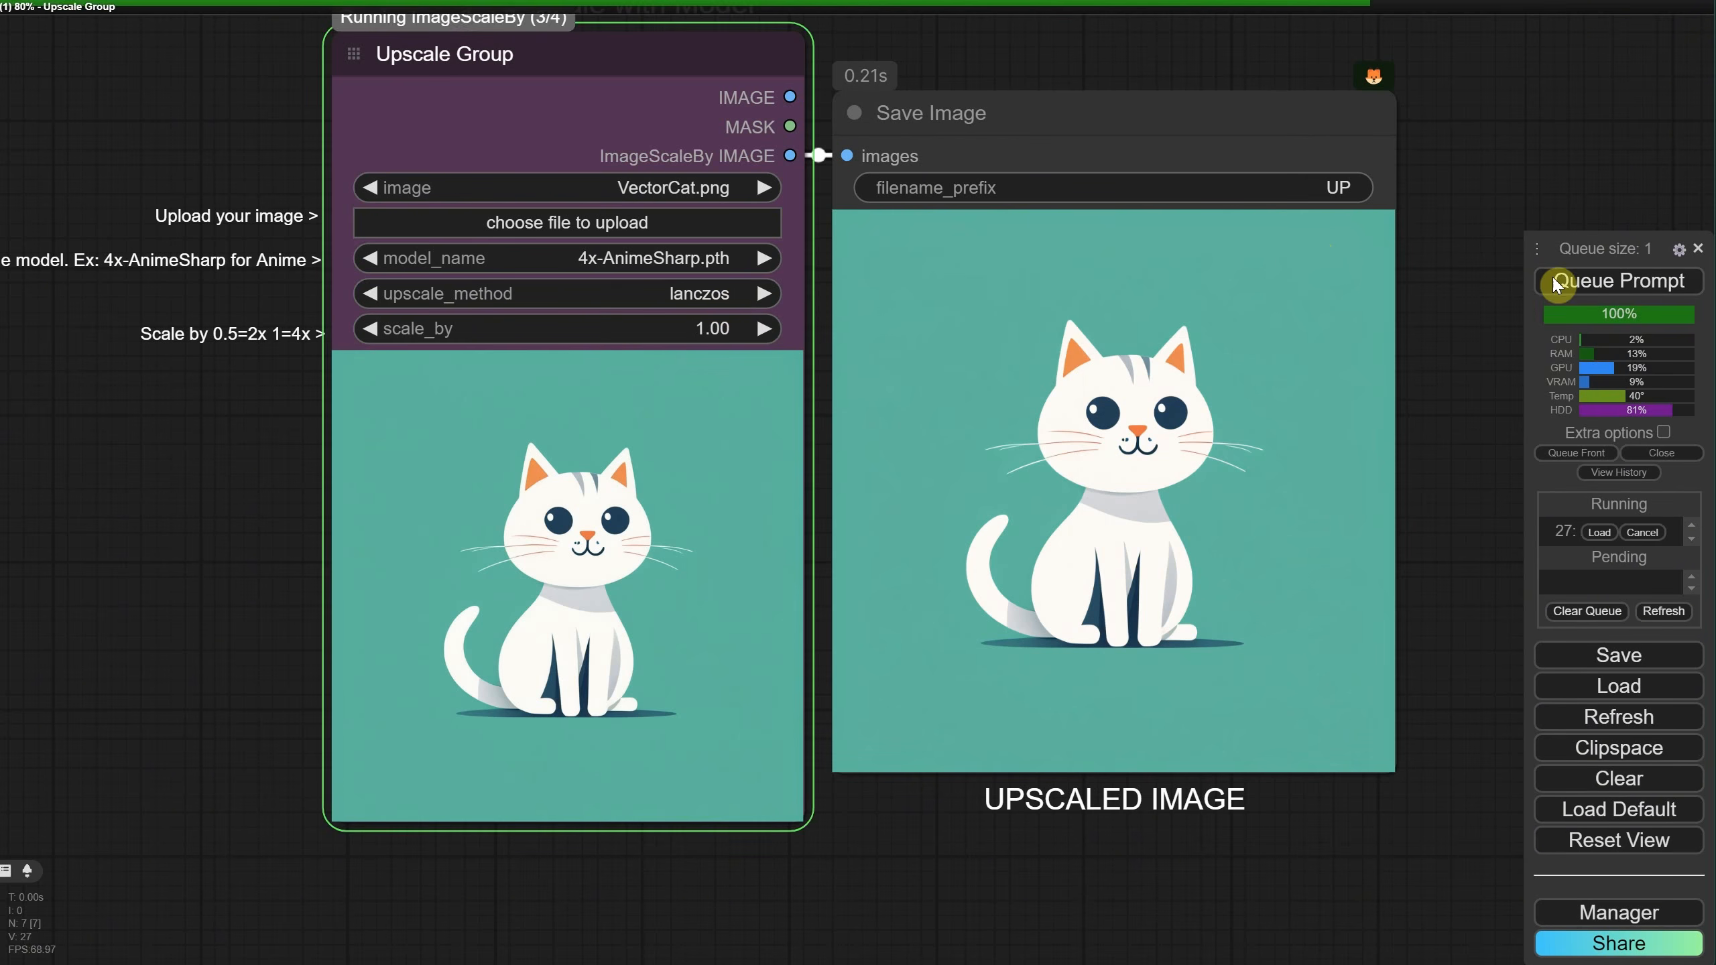
pyautogui.rightClick(1099, 399)
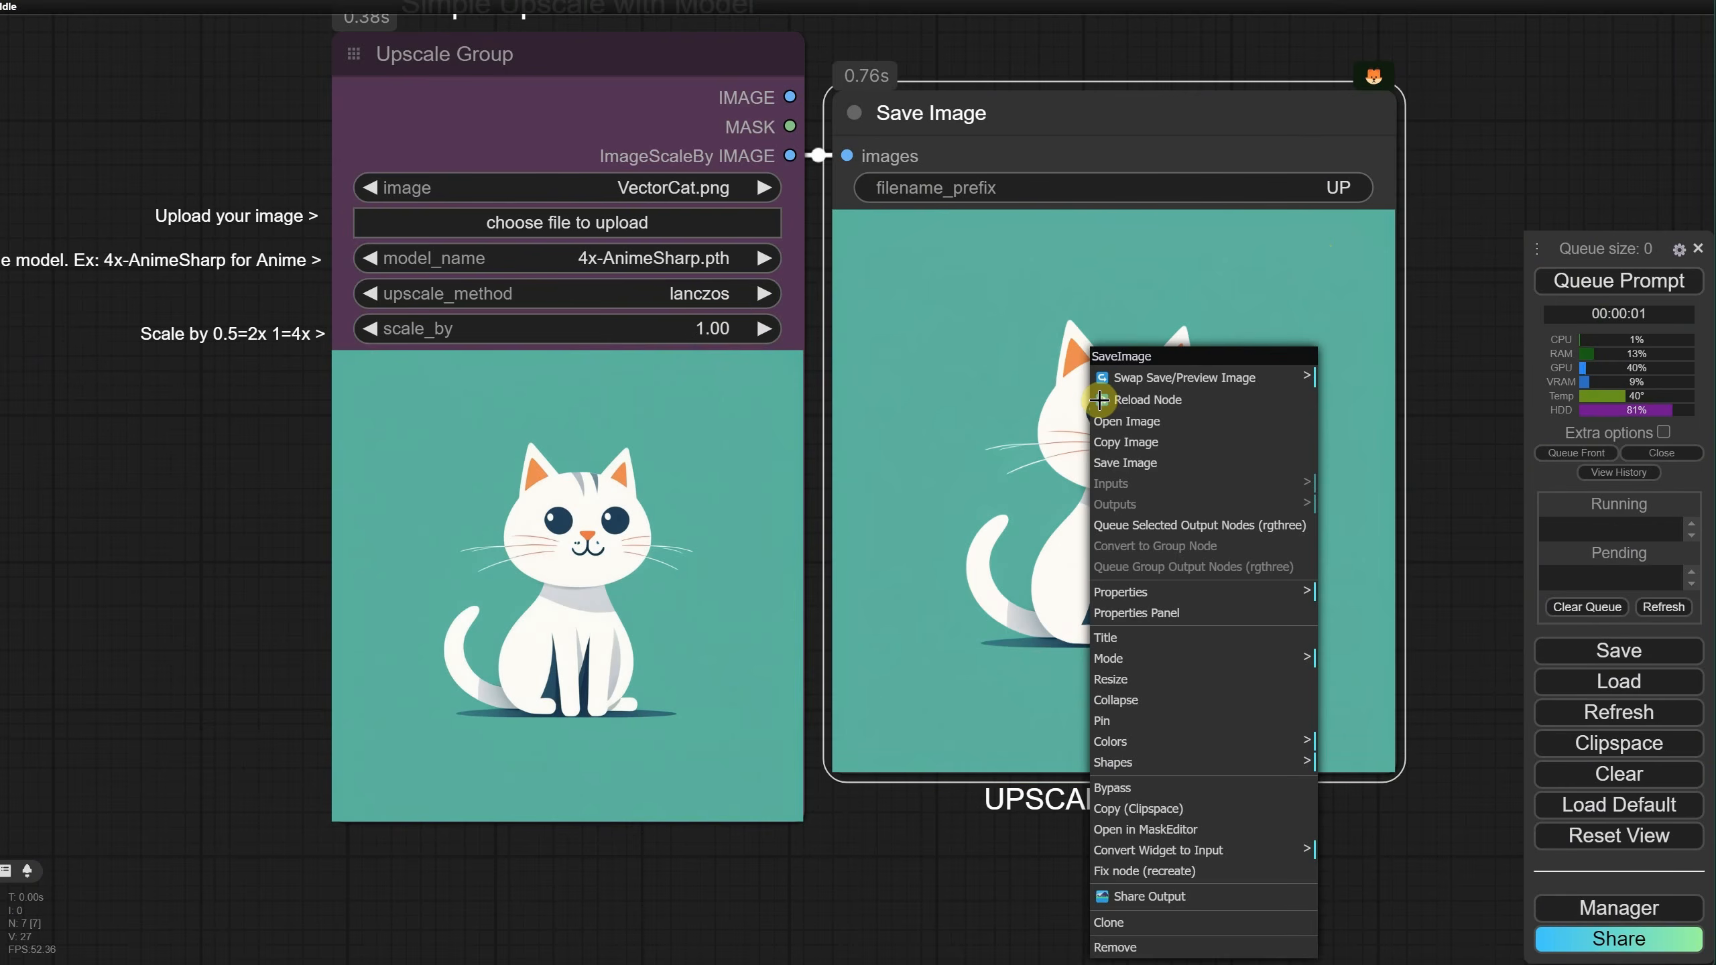
pyautogui.click(1130, 425)
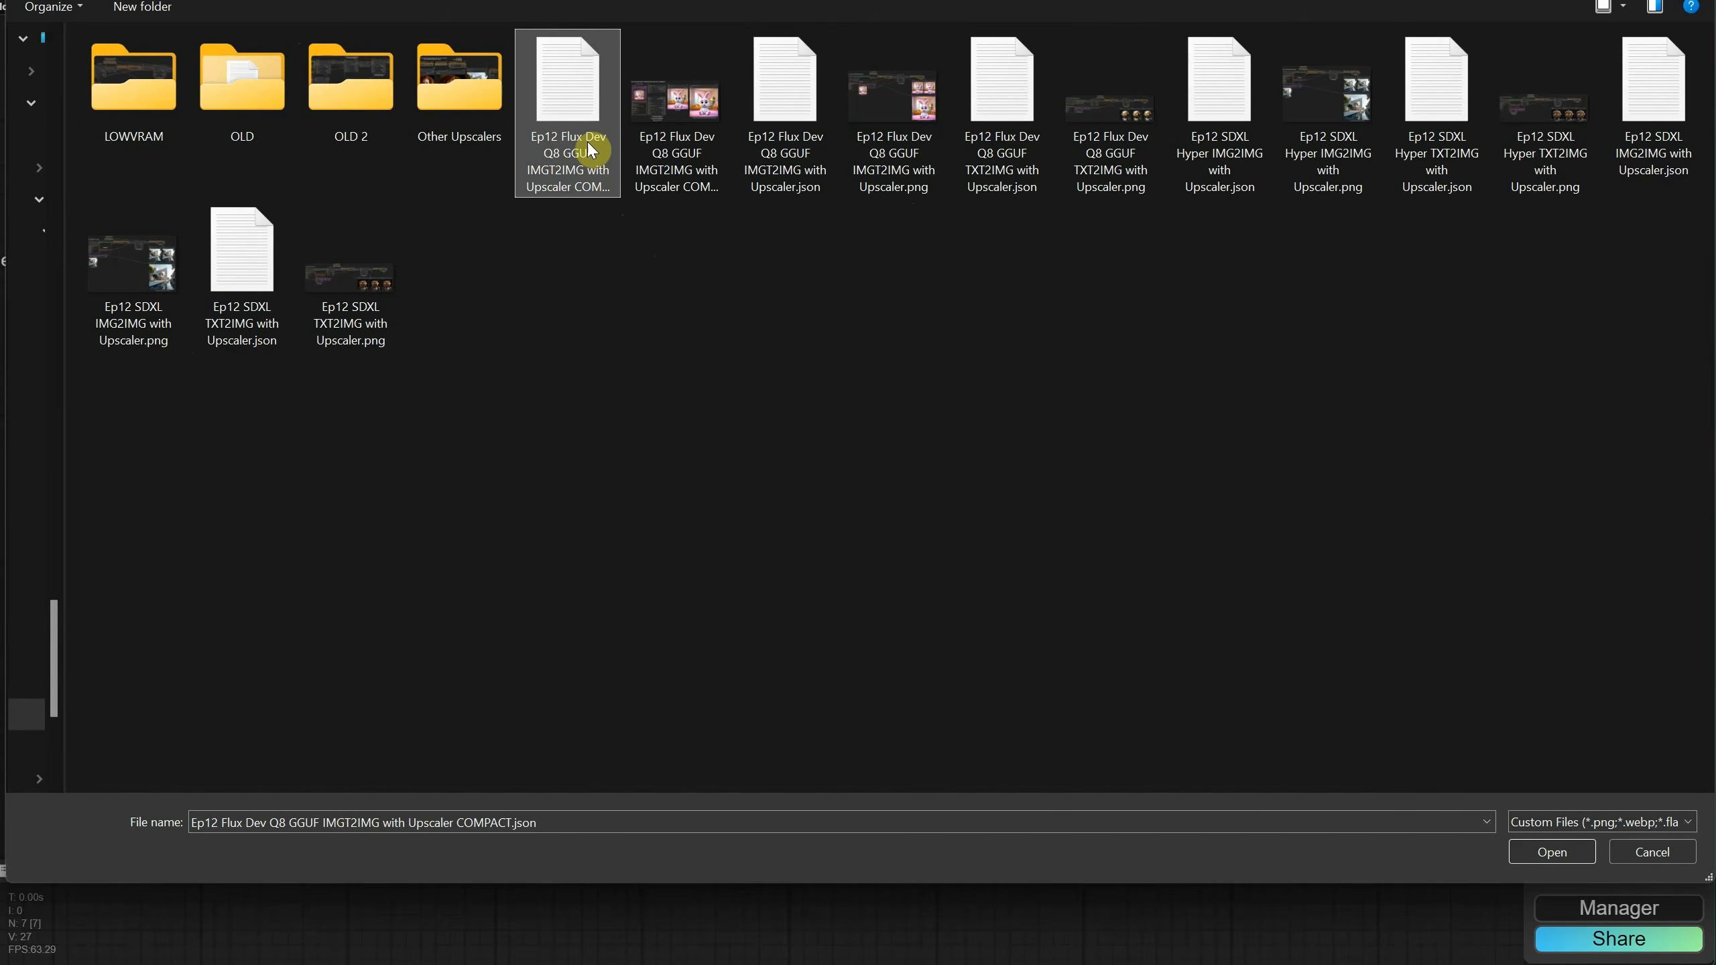
# Step: Load the workflow Ep12 Flux Dev Q8 GGUF IMGT2IMG with Upscaler COMPACT.json
pyautogui.doubleClick(583, 112)
pyautogui.scroll(-5, 1050, 494)
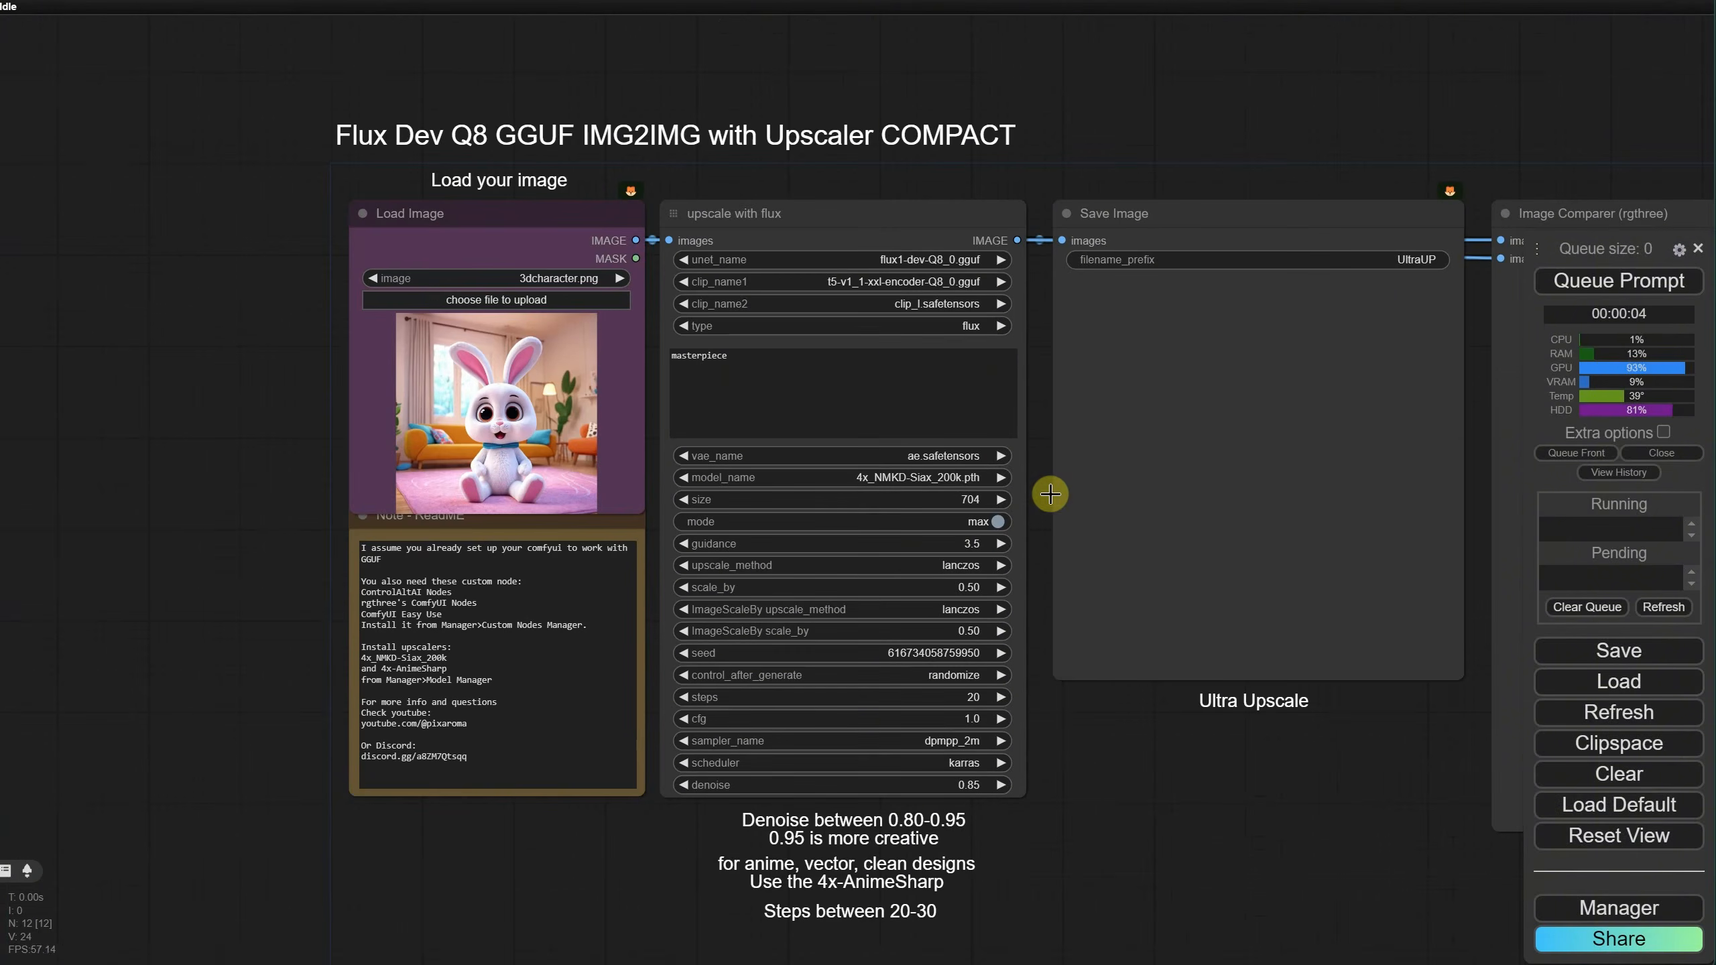
# Step: Load Landscape.png and queue its Flux upscale with the prompt "cottage, landscape,"
pyautogui.scroll(1, 1173, 727)
pyautogui.moveTo(1220, 791); pyautogui.dragTo(1213, 828)
pyautogui.scroll(1, 1034, 767)
pyautogui.click(339, 183)
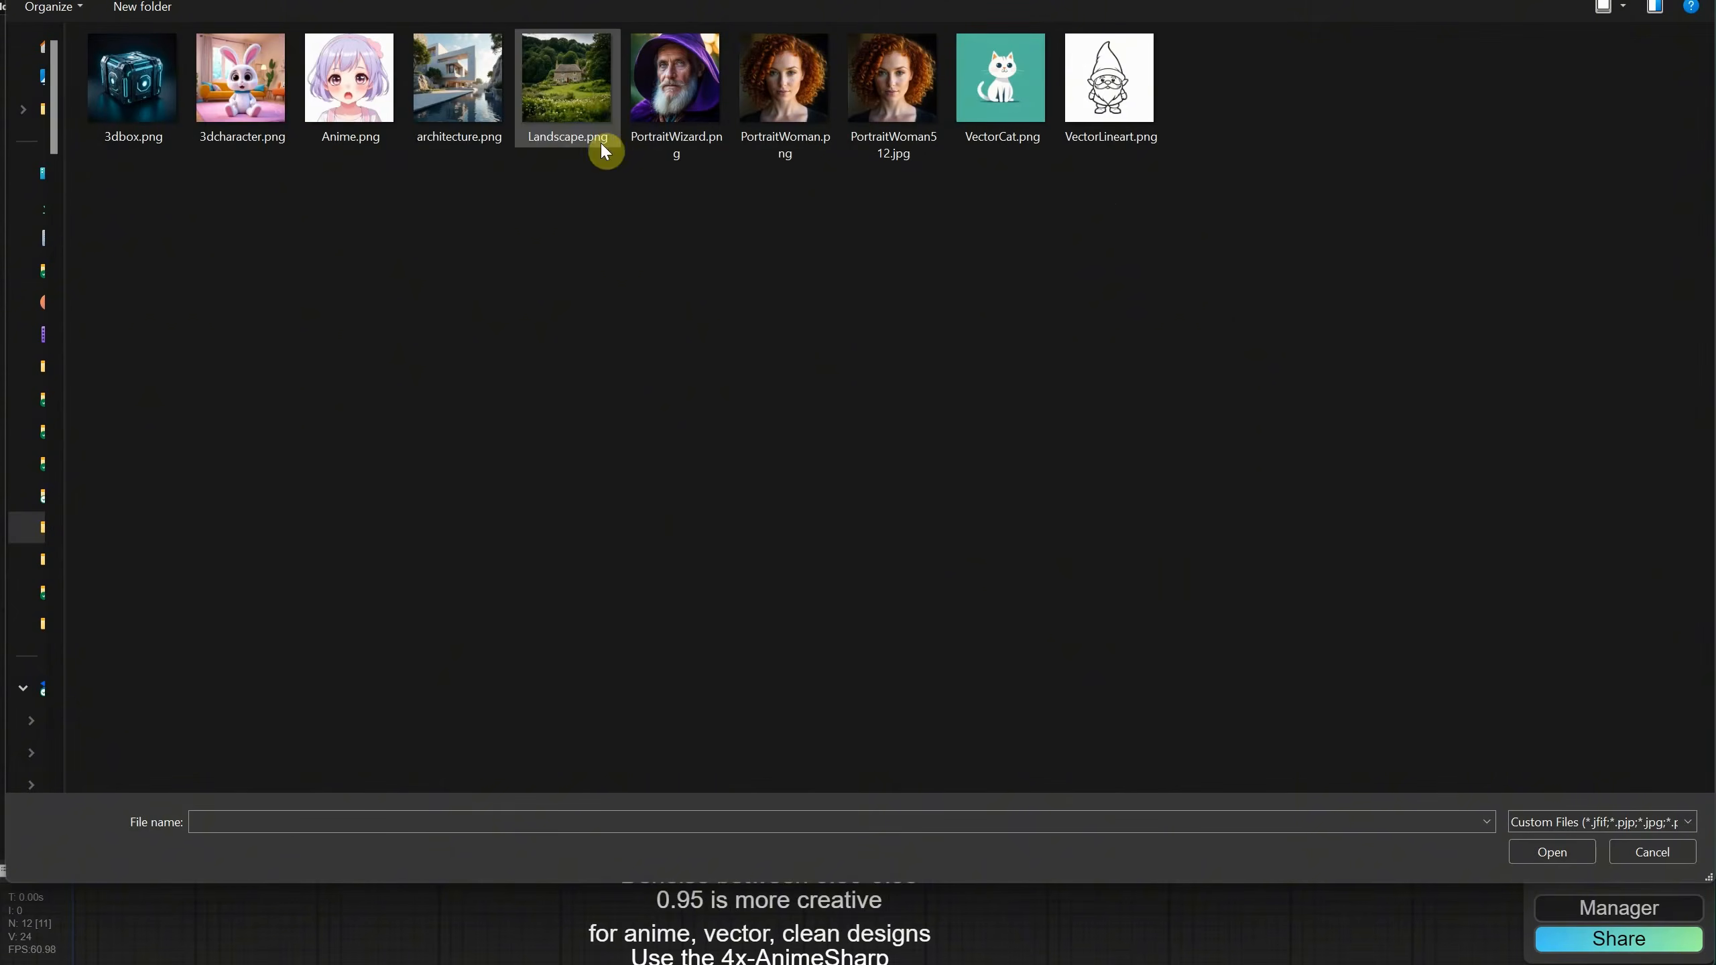
pyautogui.doubleClick(571, 106)
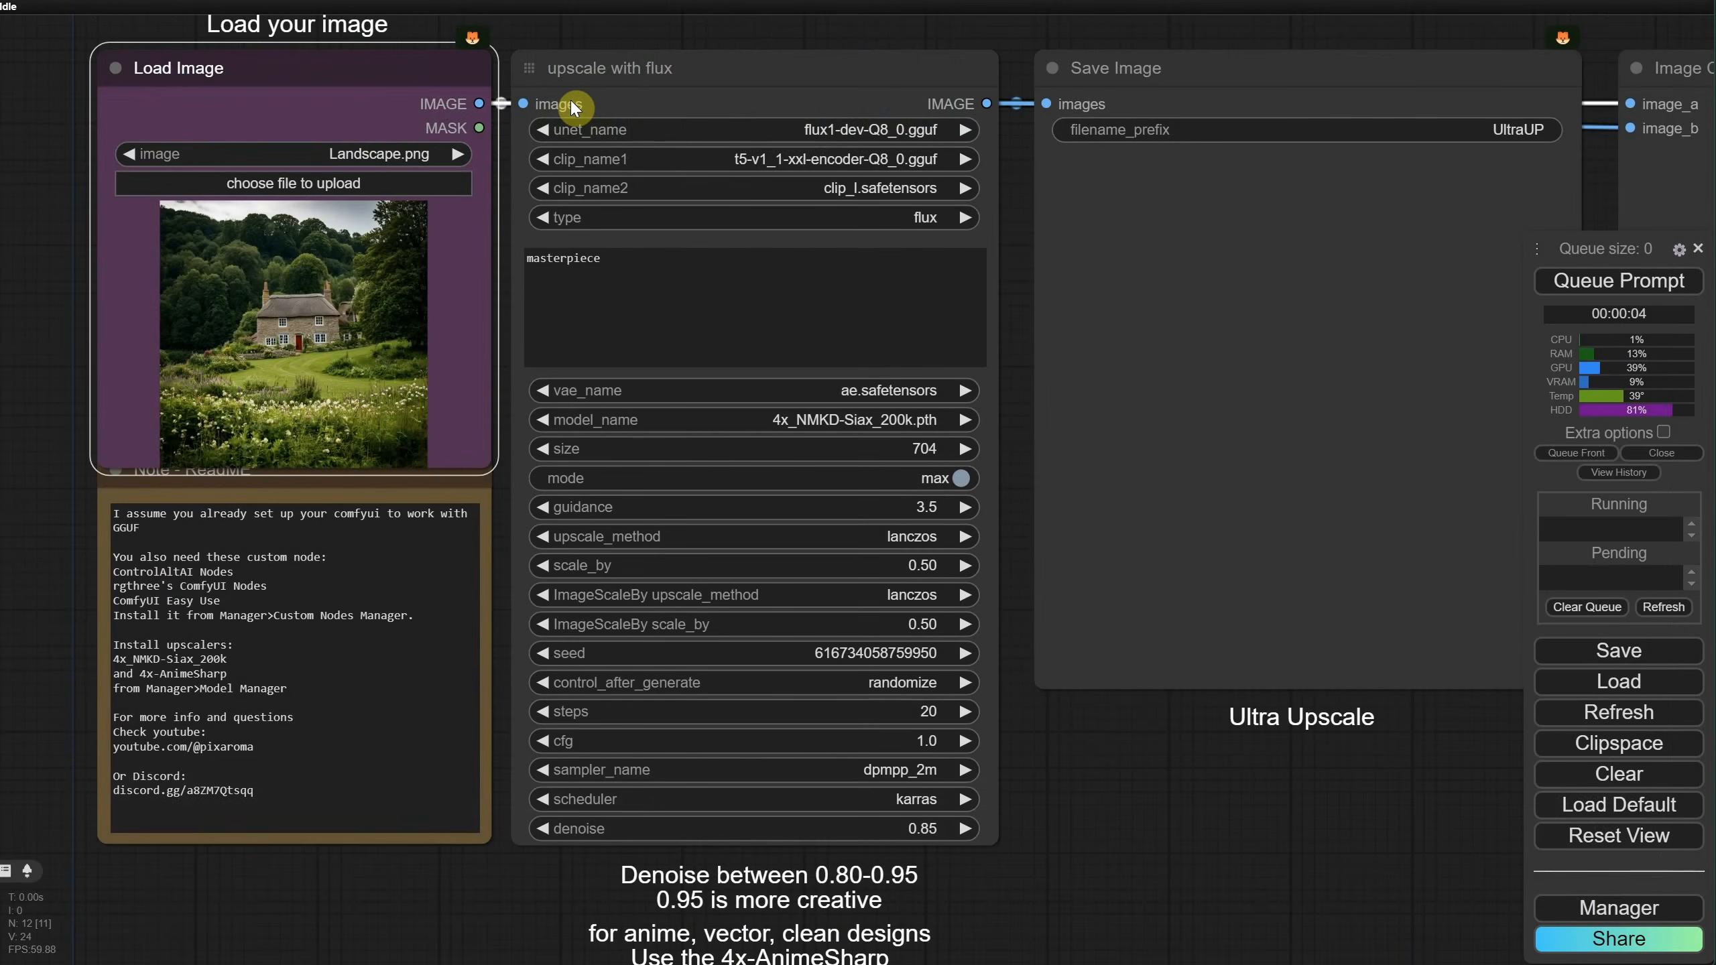
pyautogui.click(687, 259)
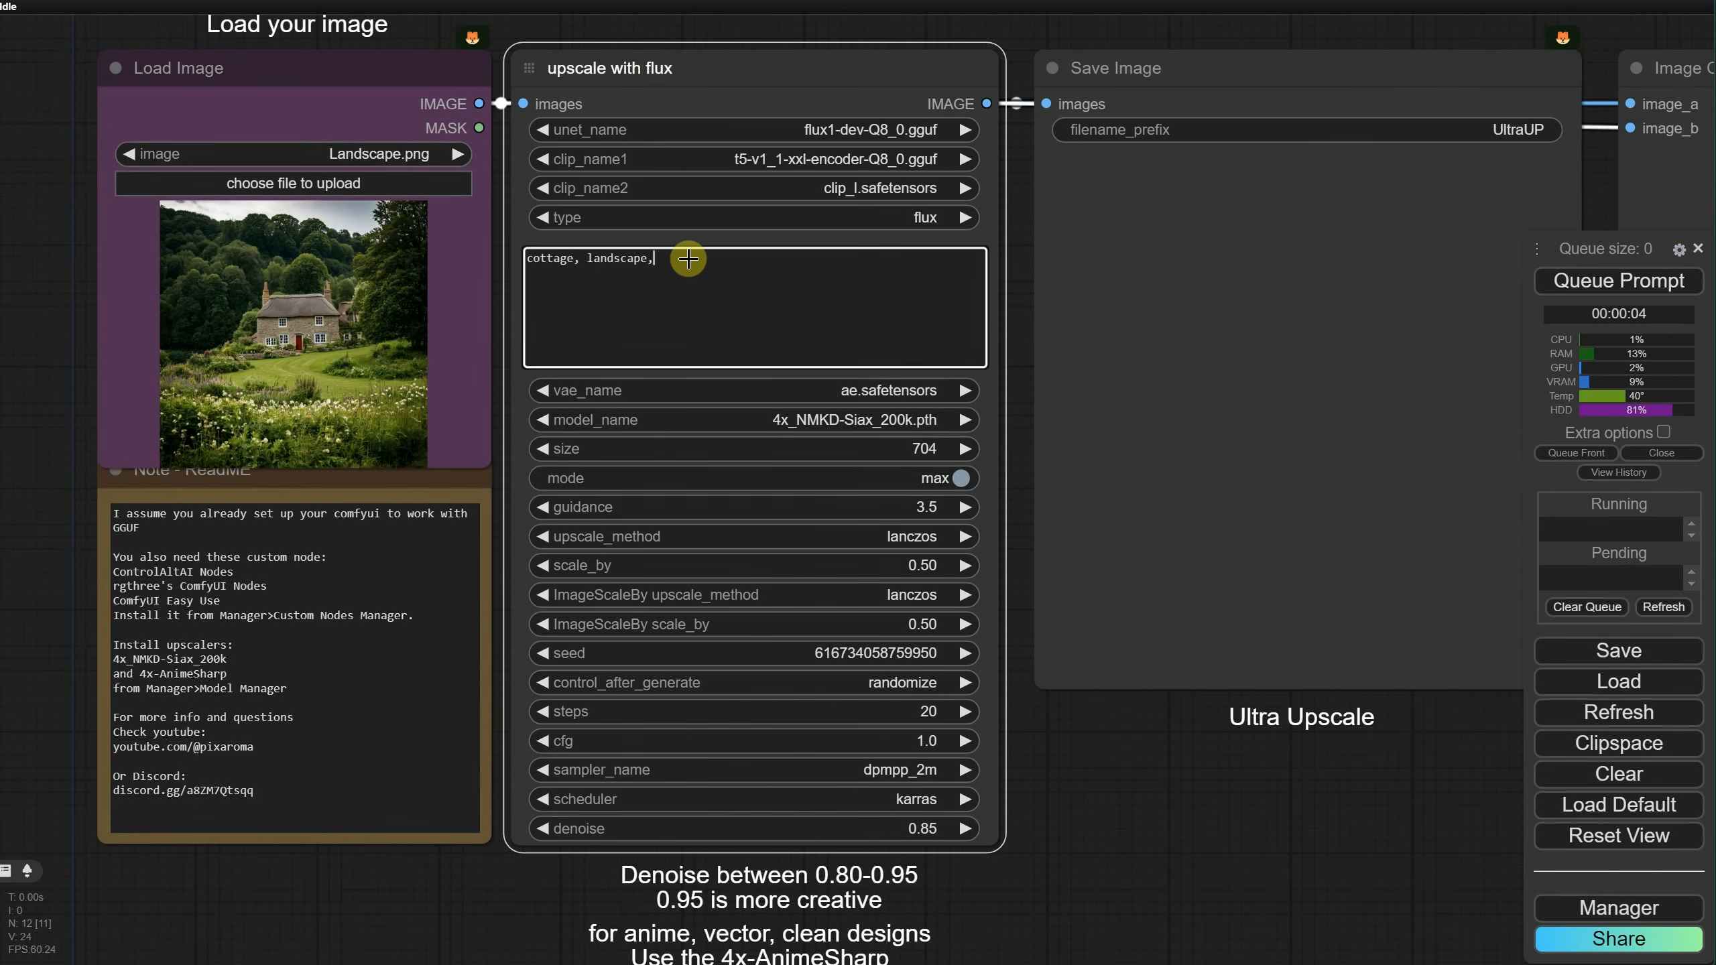
pyautogui.click(1628, 301)
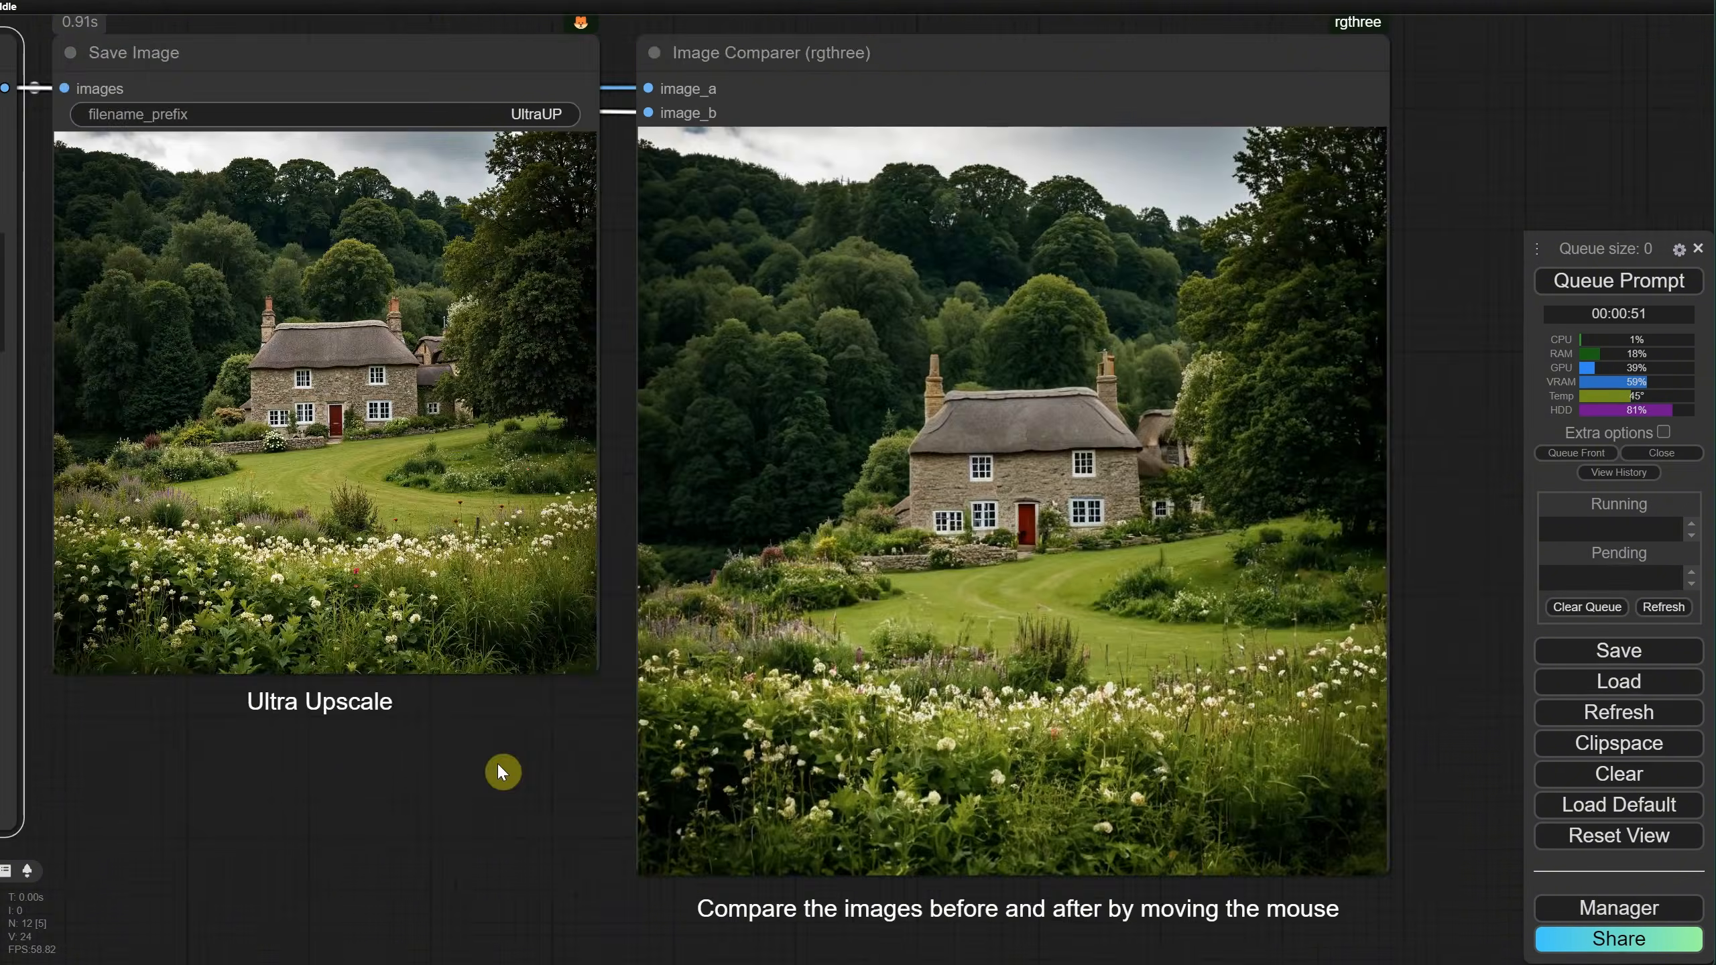
# Step: Compare the cottage and the foreground flowers before and after upscaling, up close in the Image Comparer
pyautogui.scroll(8, 1467, 422)
pyautogui.moveTo(1467, 421); pyautogui.dragTo(1500, 382)
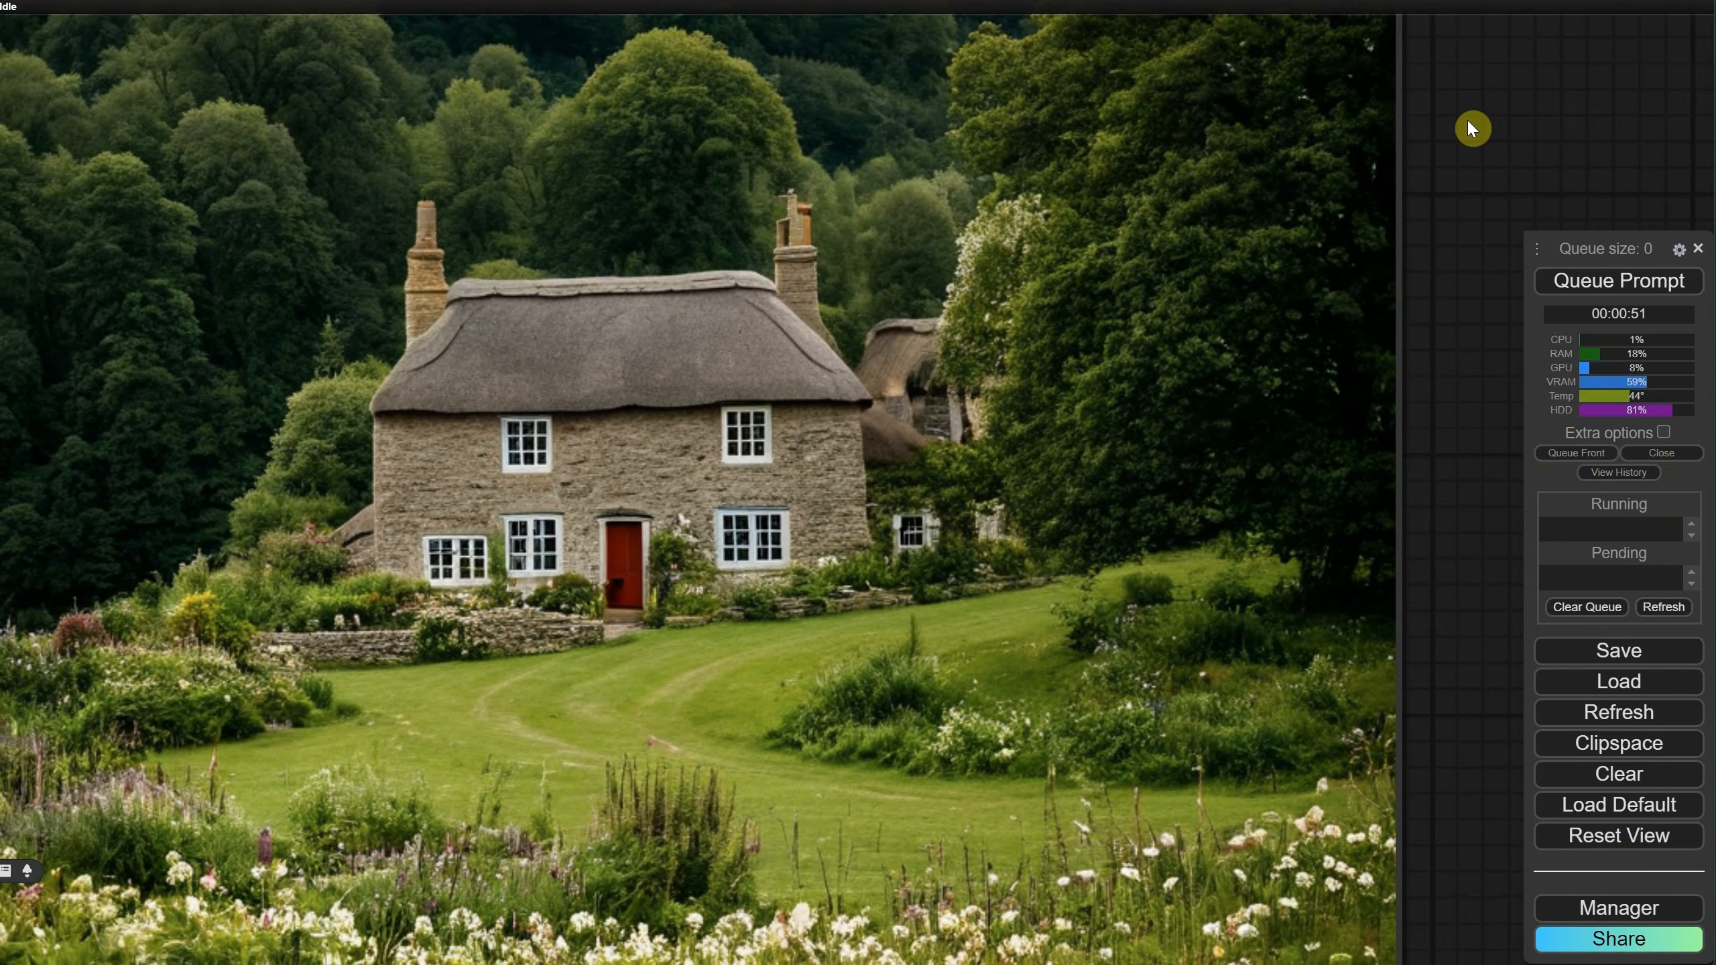
pyautogui.moveTo(1468, 122); pyautogui.dragTo(1630, 96)
pyautogui.scroll(7, 275, 315)
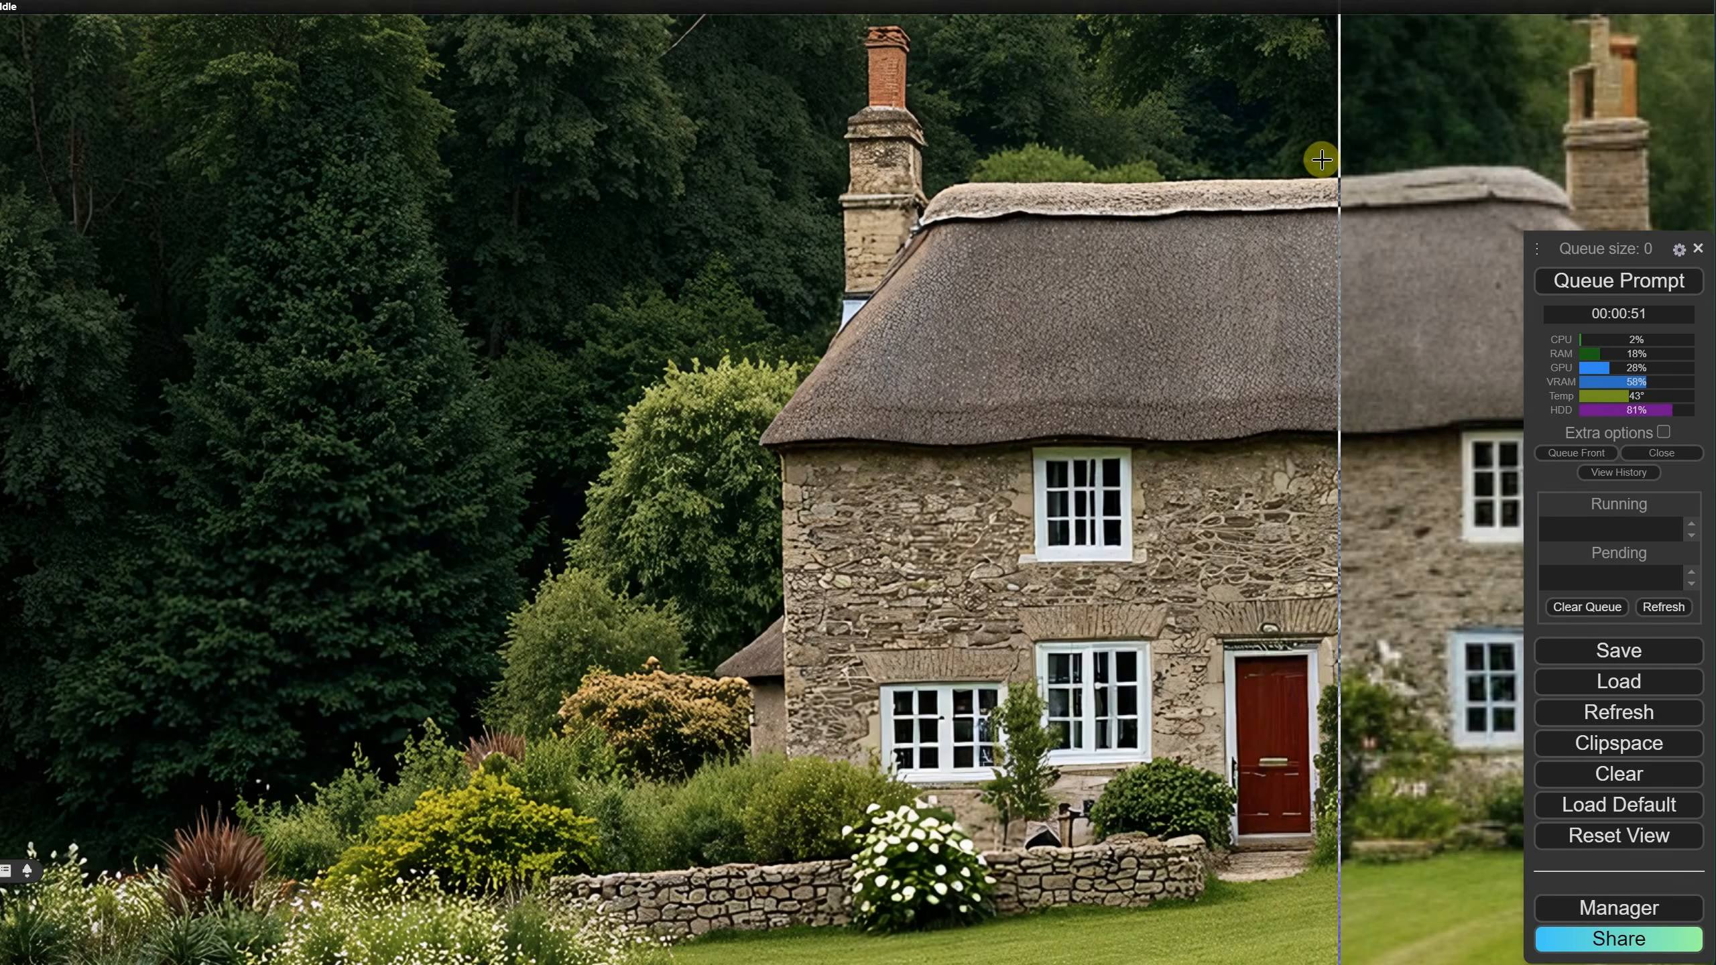
pyautogui.scroll(-6, 1344, 155)
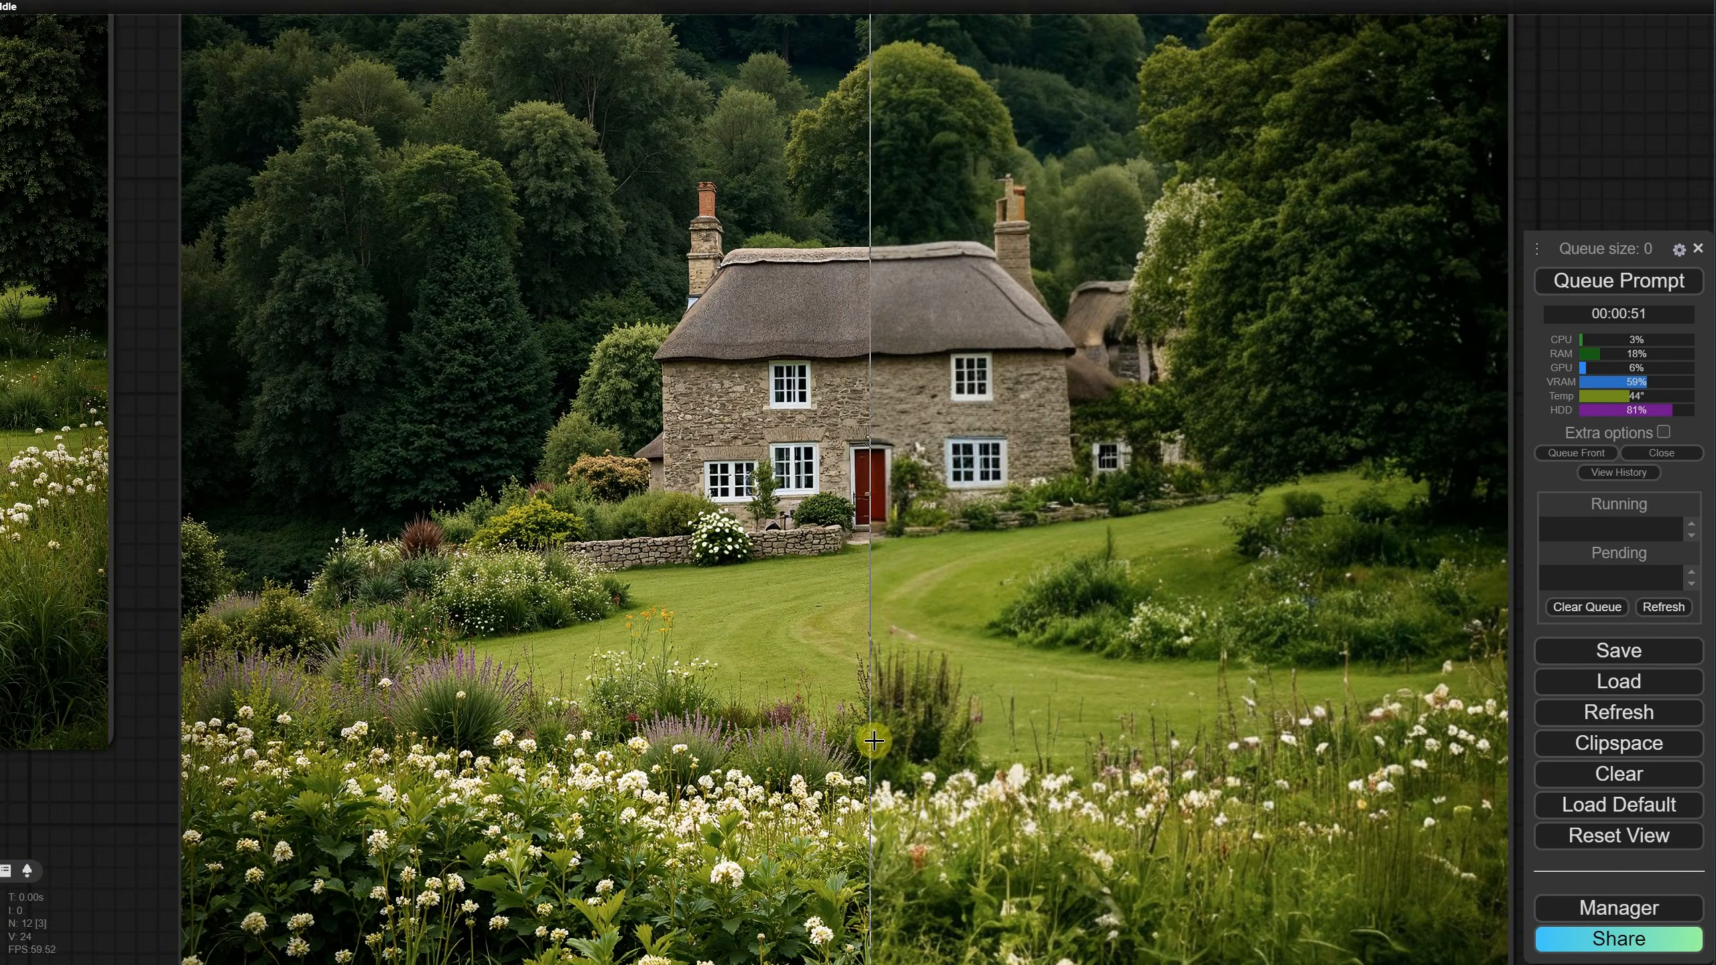
pyautogui.moveTo(755, 755); pyautogui.dragTo(900, 382)
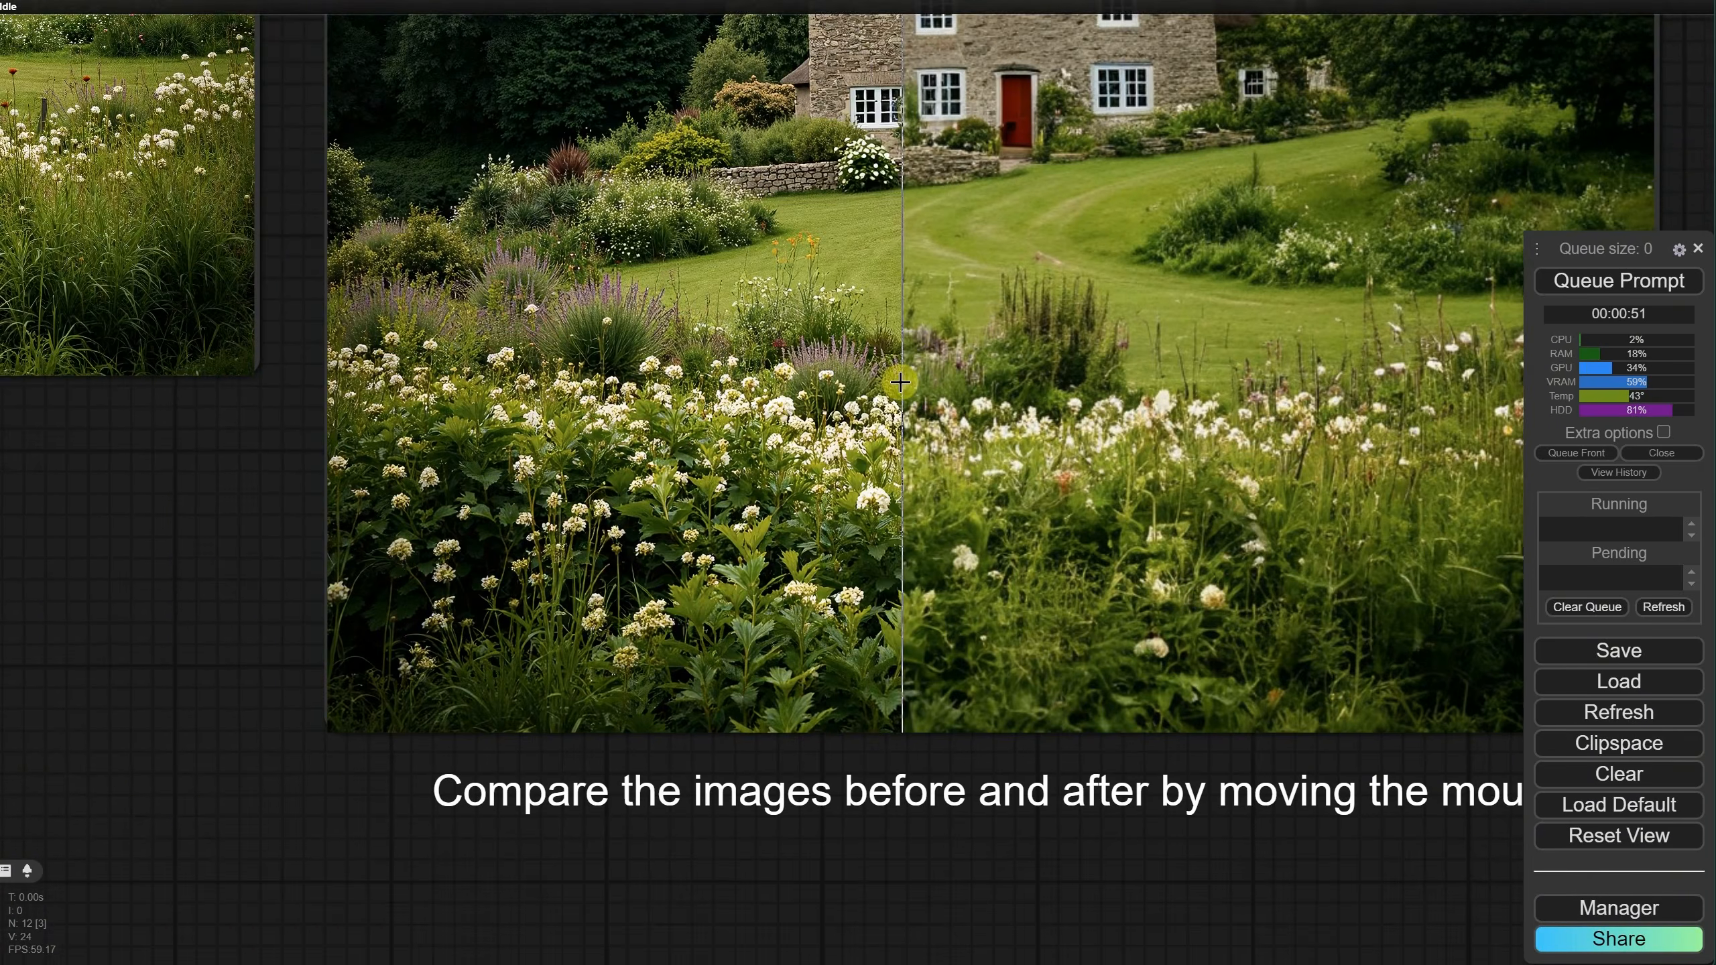
pyautogui.scroll(4, 900, 382)
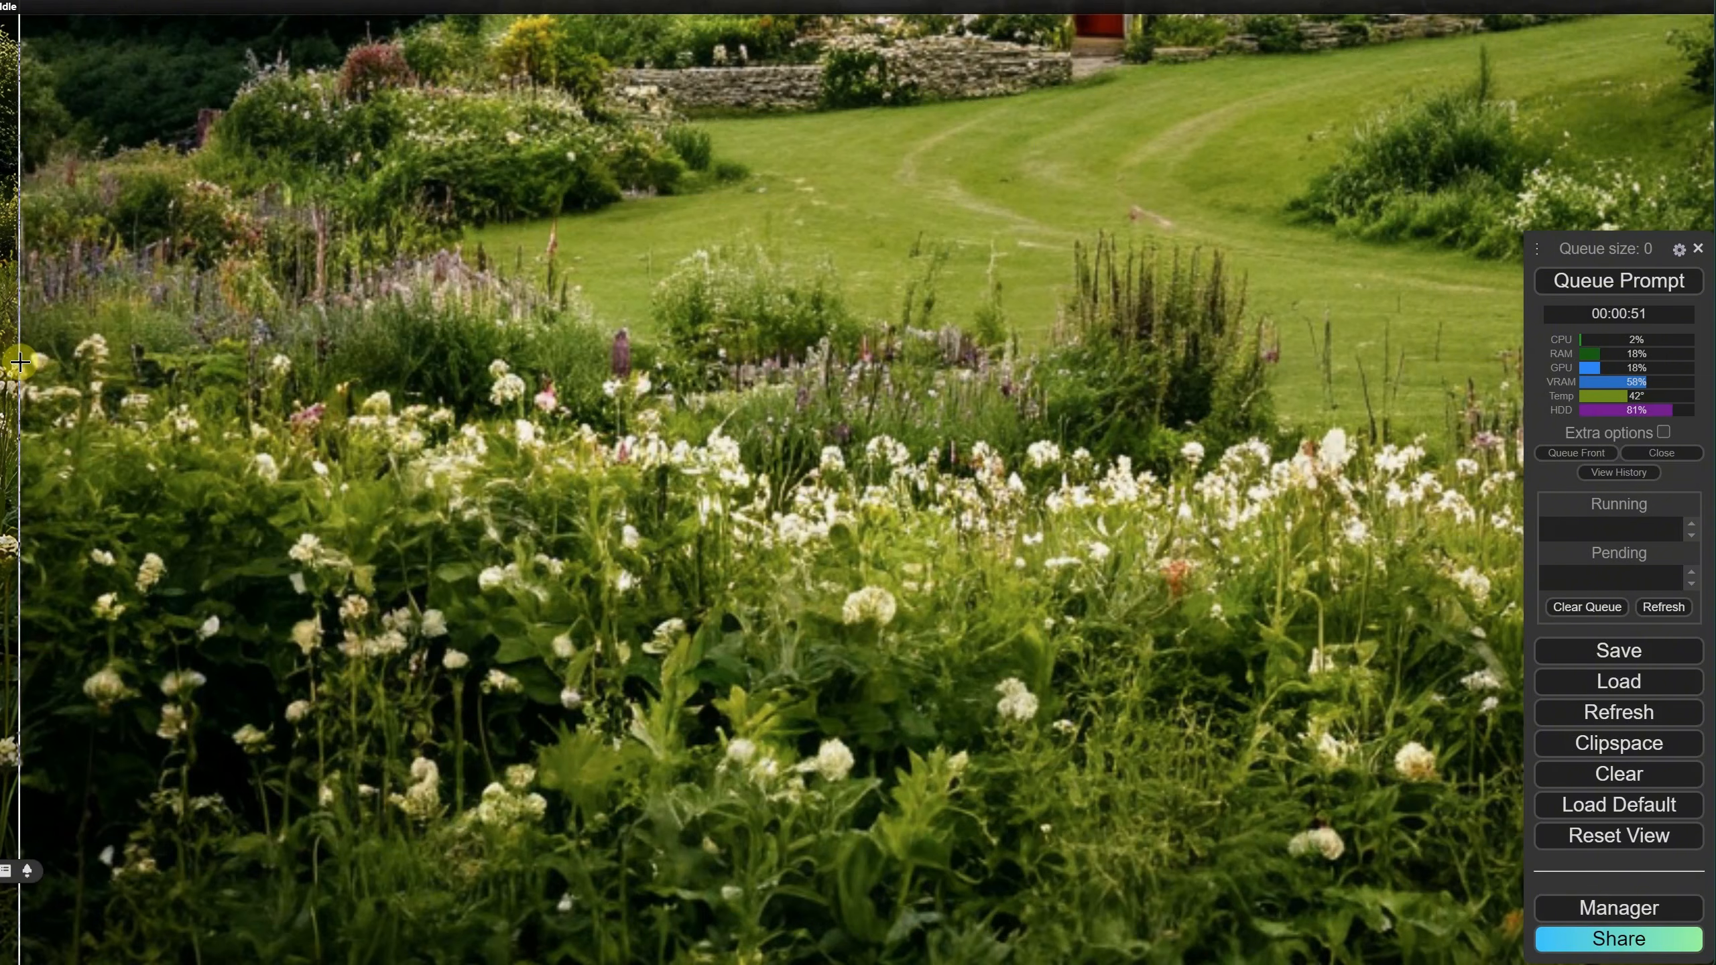
pyautogui.scroll(-5, 1404, 346)
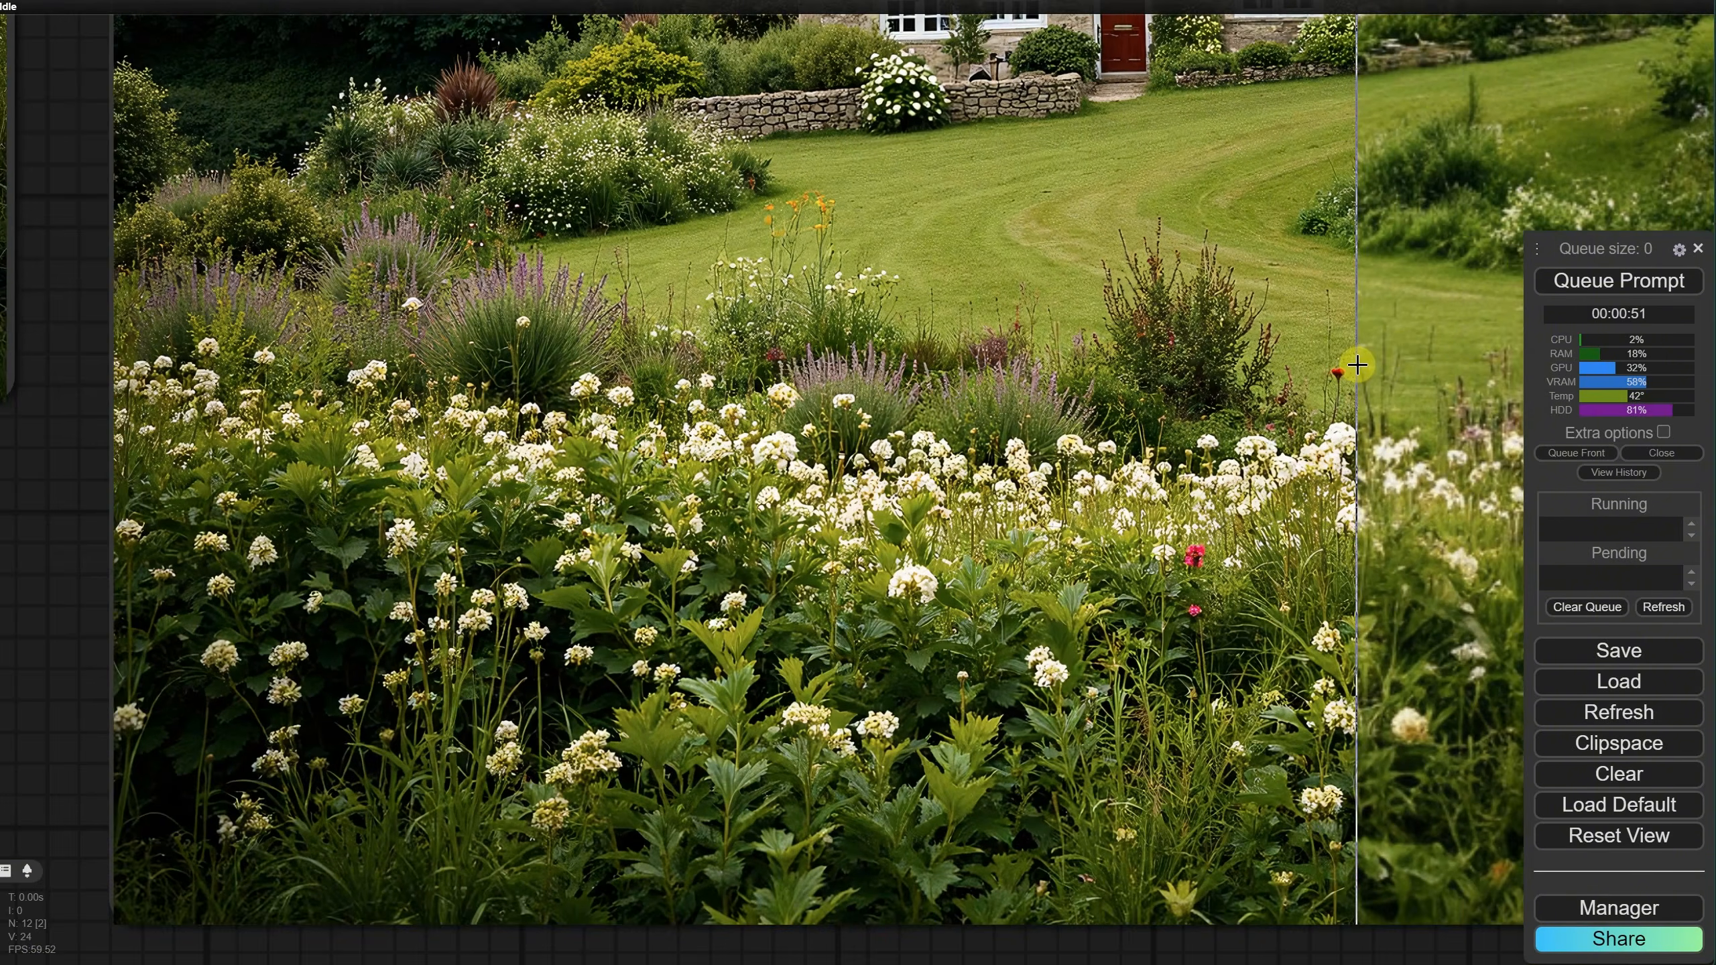
pyautogui.moveTo(1283, 372); pyautogui.dragTo(407, 585)
pyautogui.scroll(3, 245, 528)
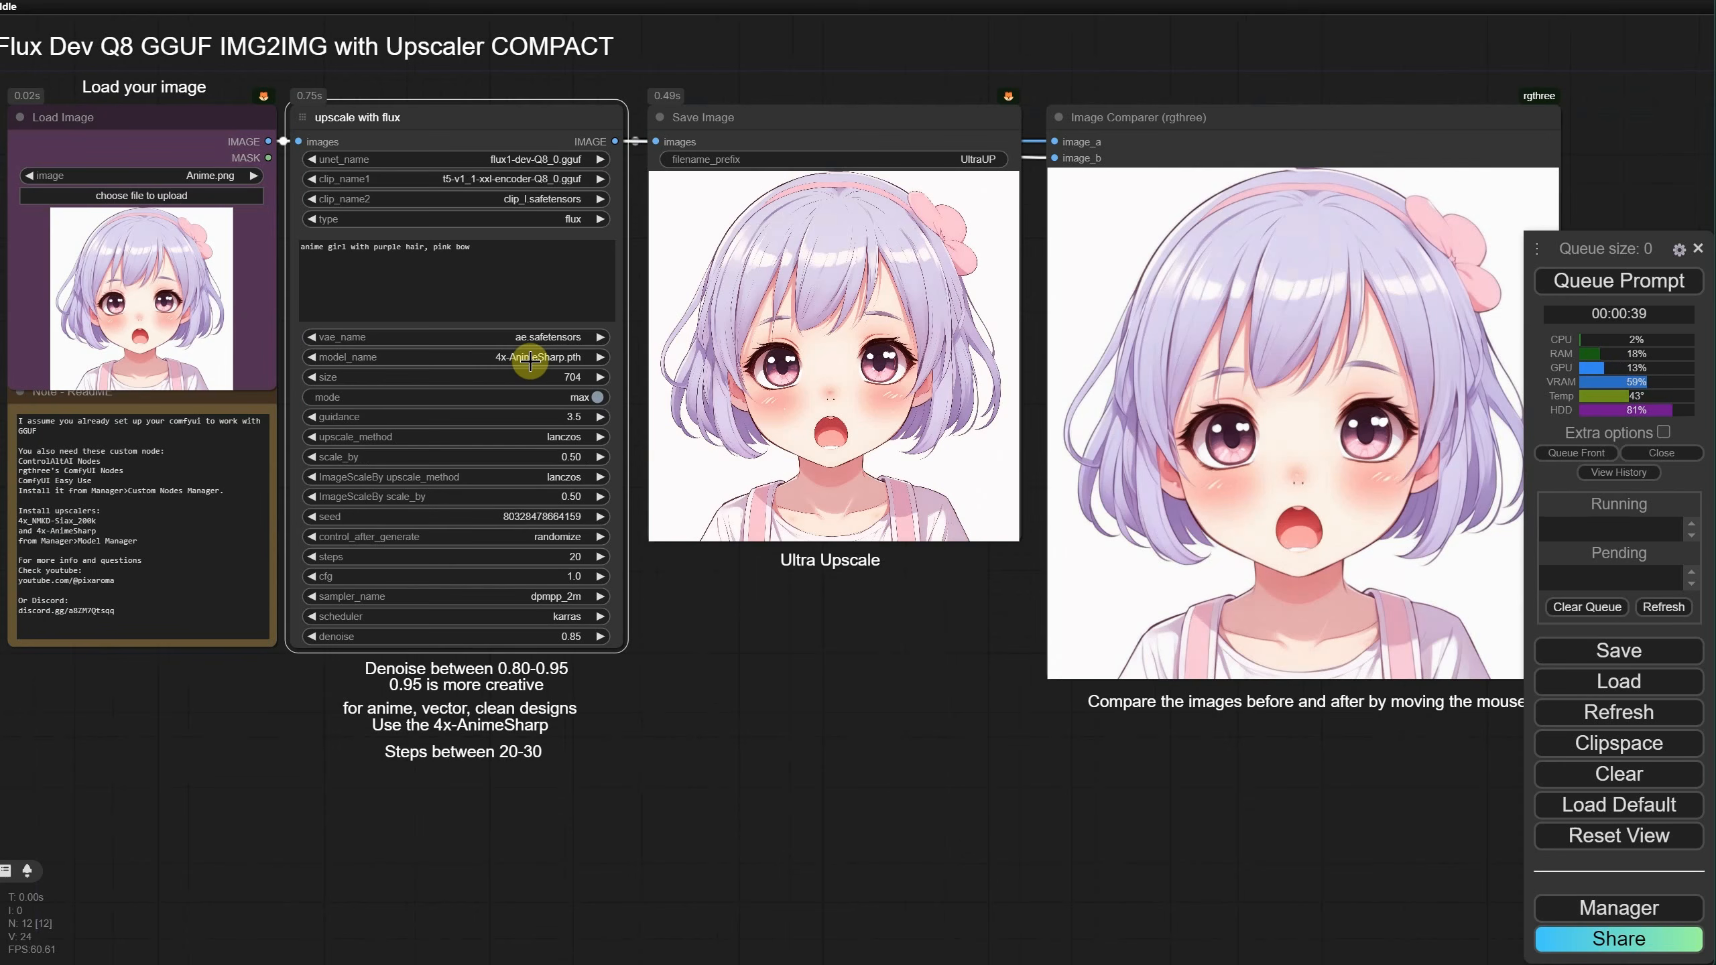
# Step: Load VectorLineart.png as the input image and queue its upscale with the 4x-AnimeSharp.pth model
pyautogui.click(530, 358)
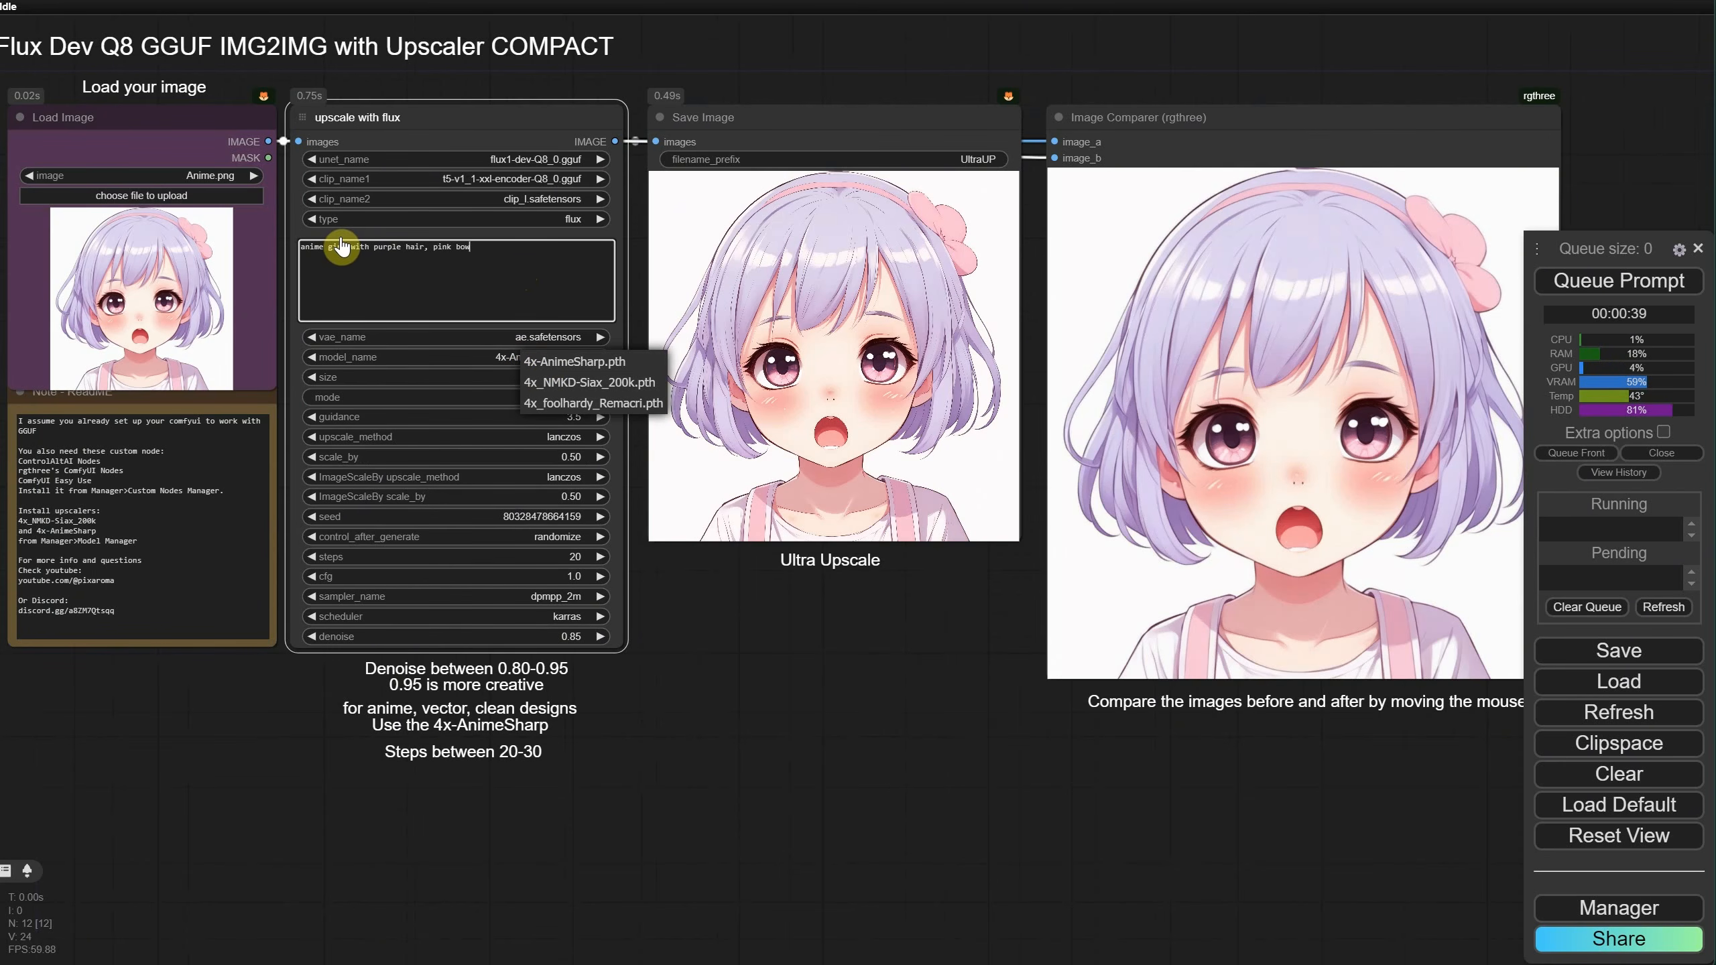
pyautogui.scroll(12, 989, 601)
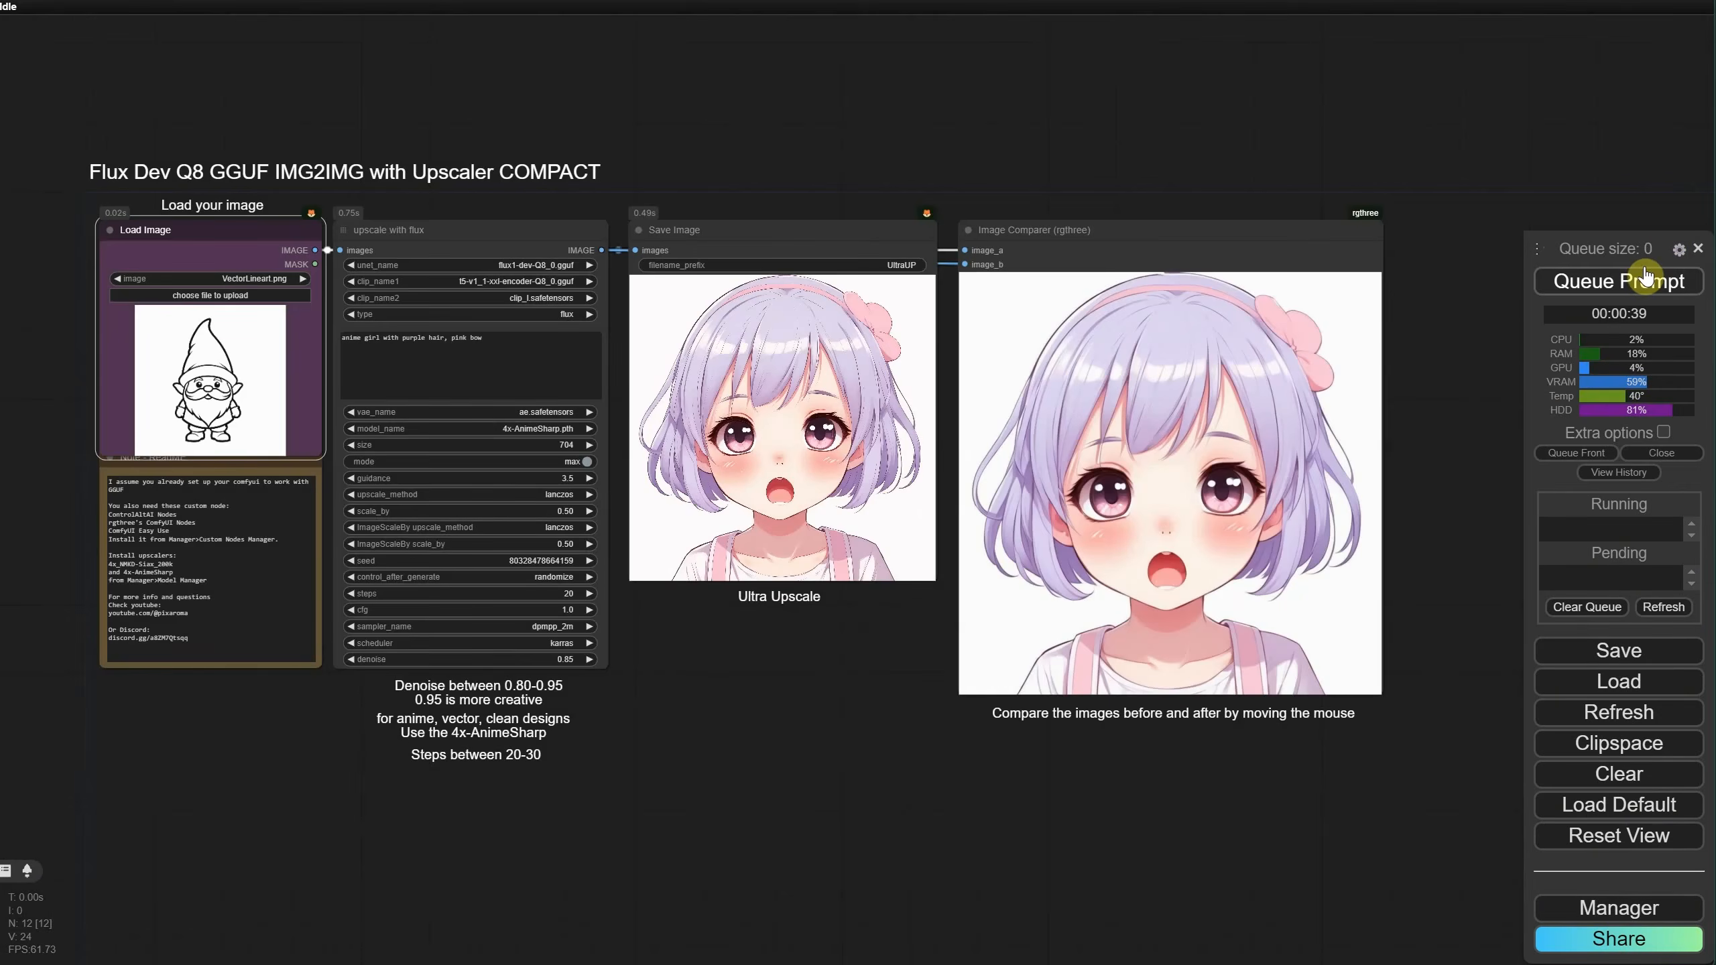
pyautogui.click(1635, 283)
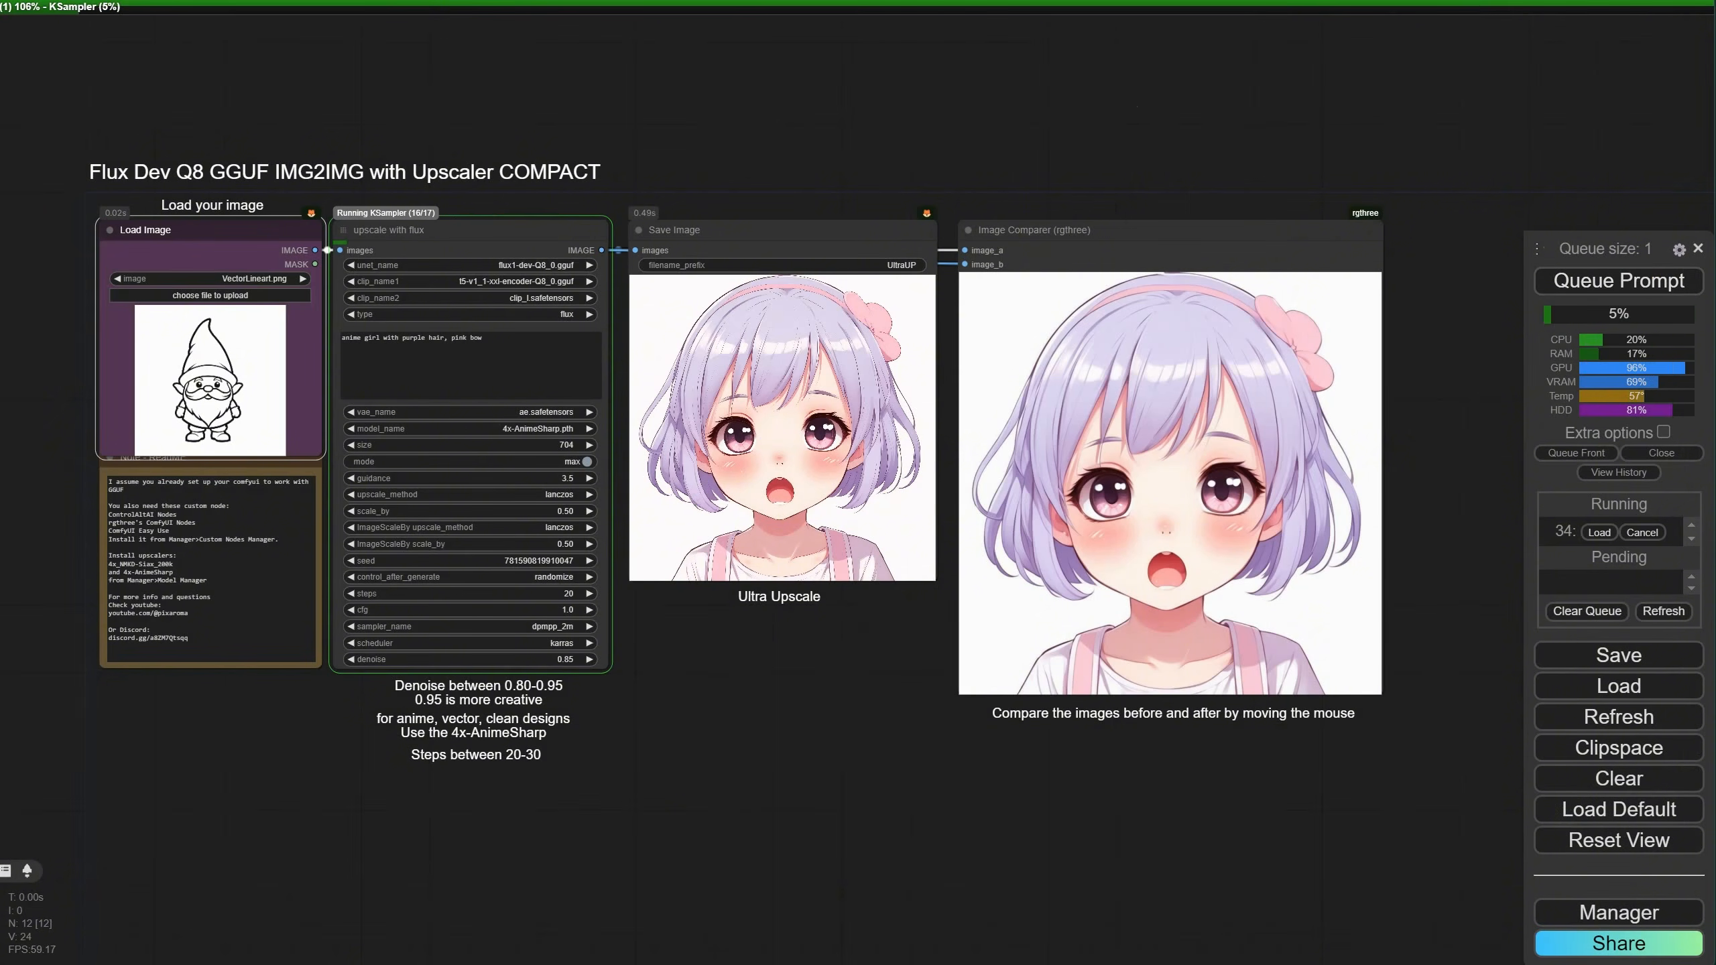
# Step: Compare the gnome line art's face and outlines before and after upscaling in the Image Comparer
pyautogui.scroll(9, 1080, 766)
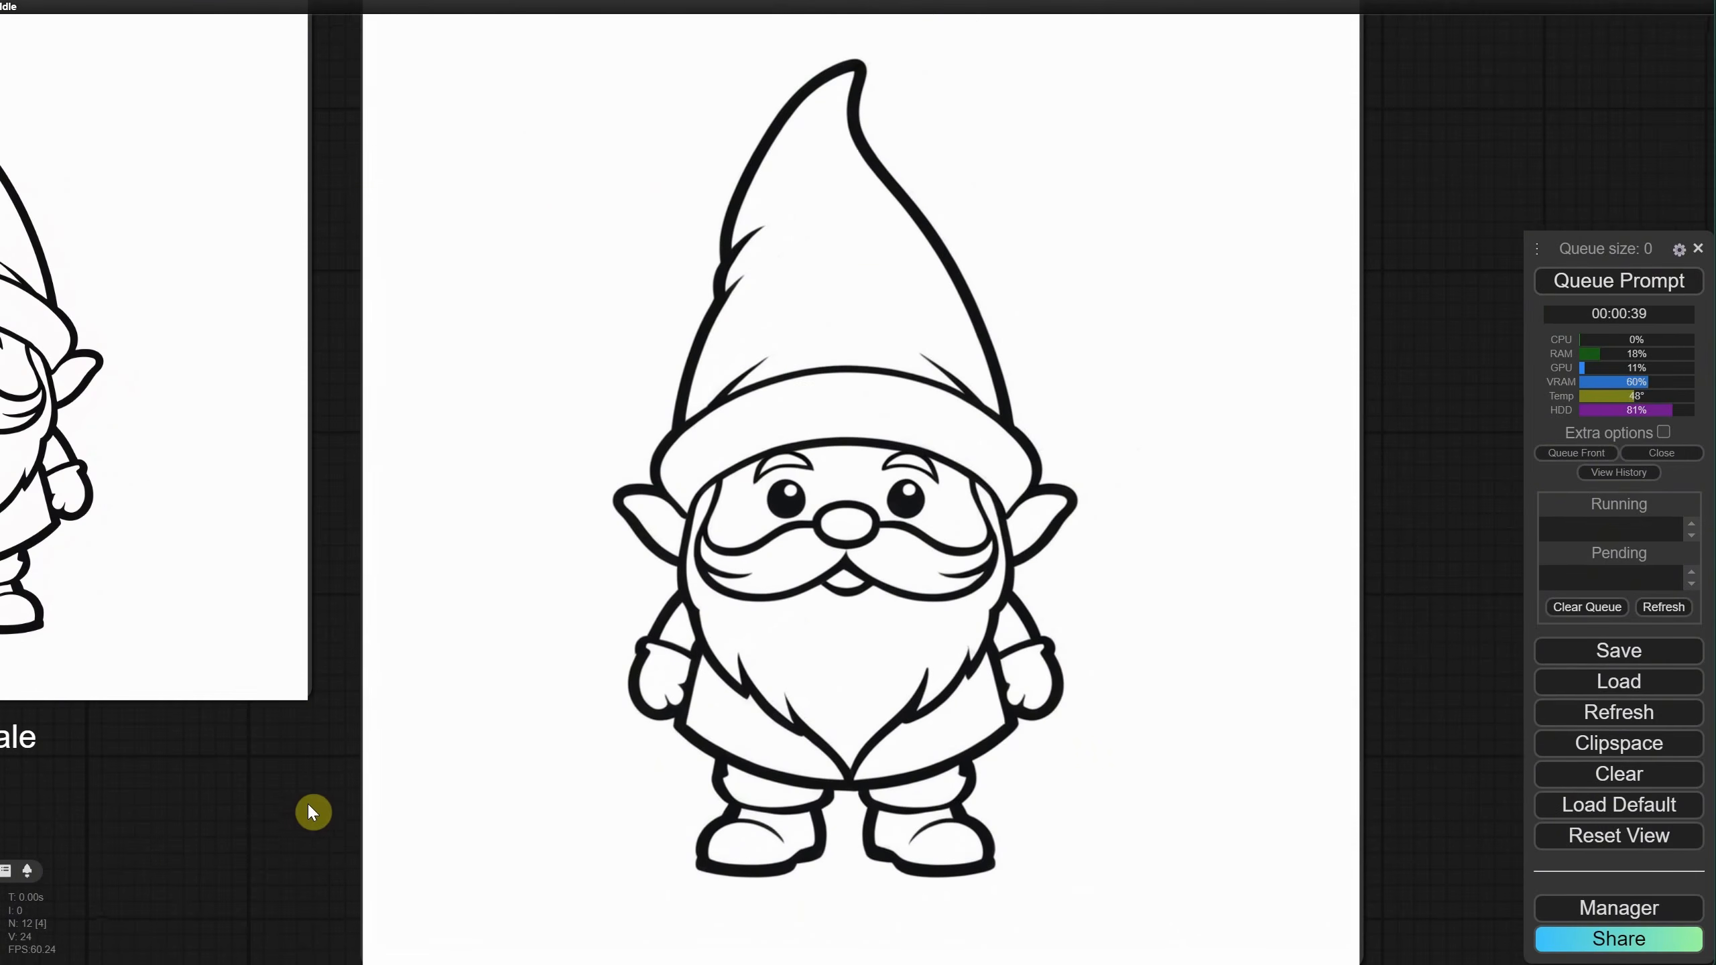
pyautogui.scroll(6, 446, 571)
pyautogui.scroll(4, 1378, 440)
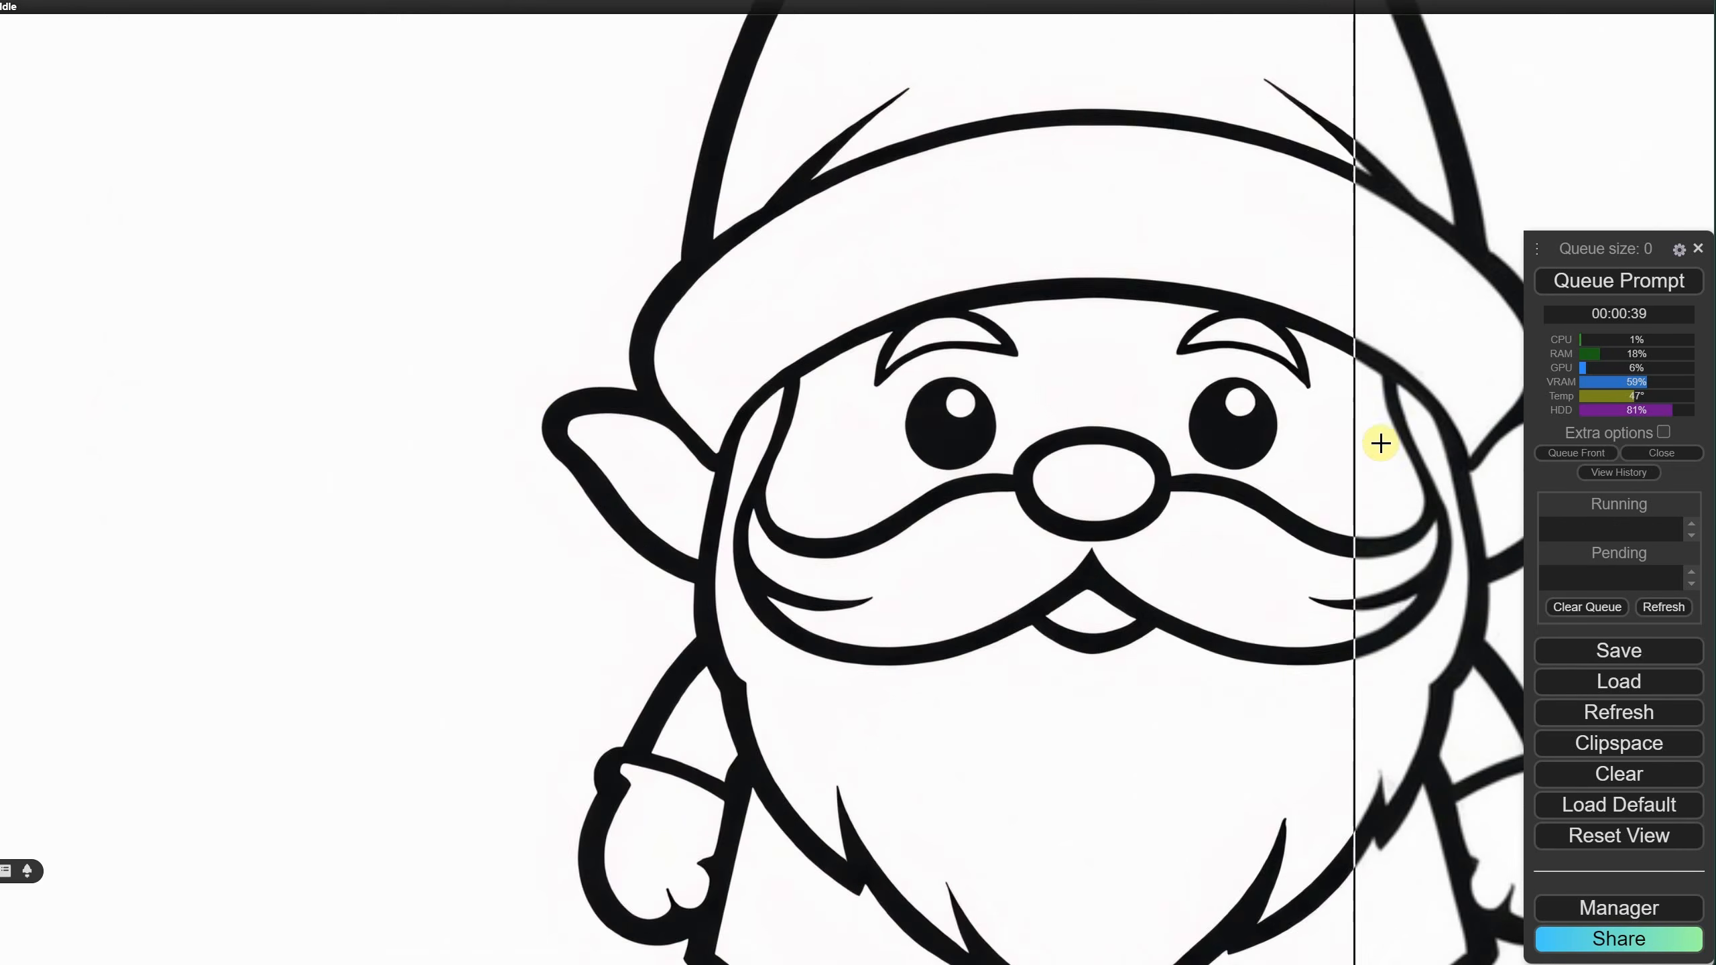
pyautogui.scroll(7, 564, 397)
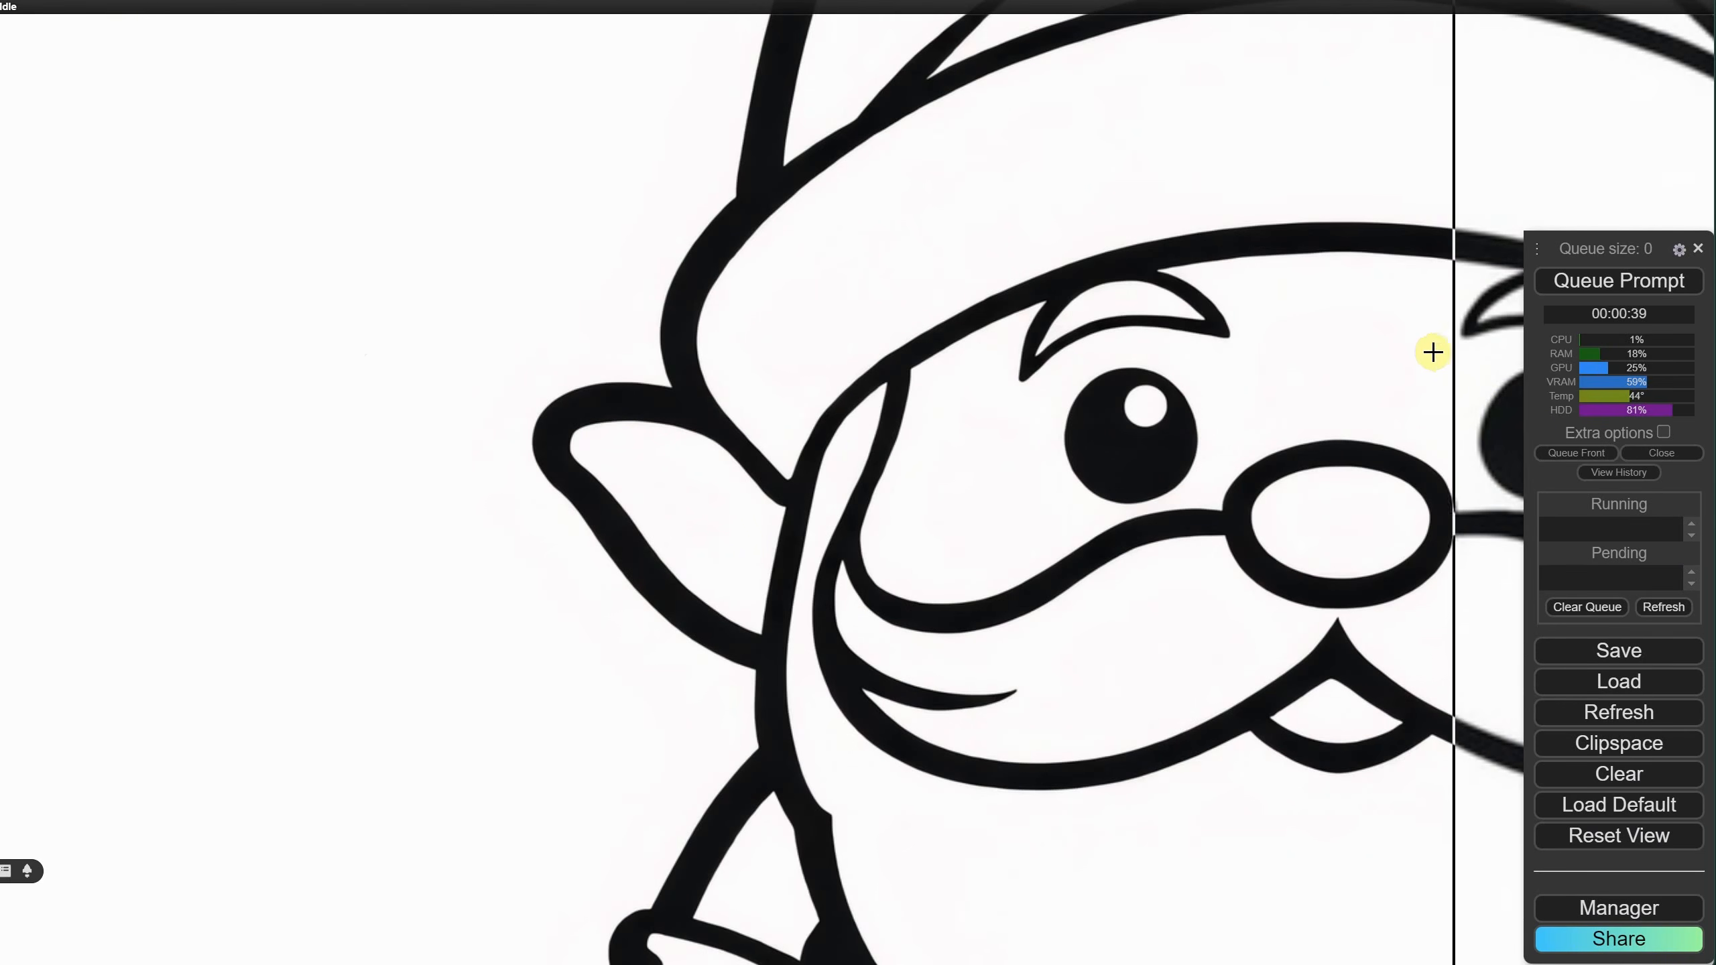
pyautogui.scroll(-5, 632, 211)
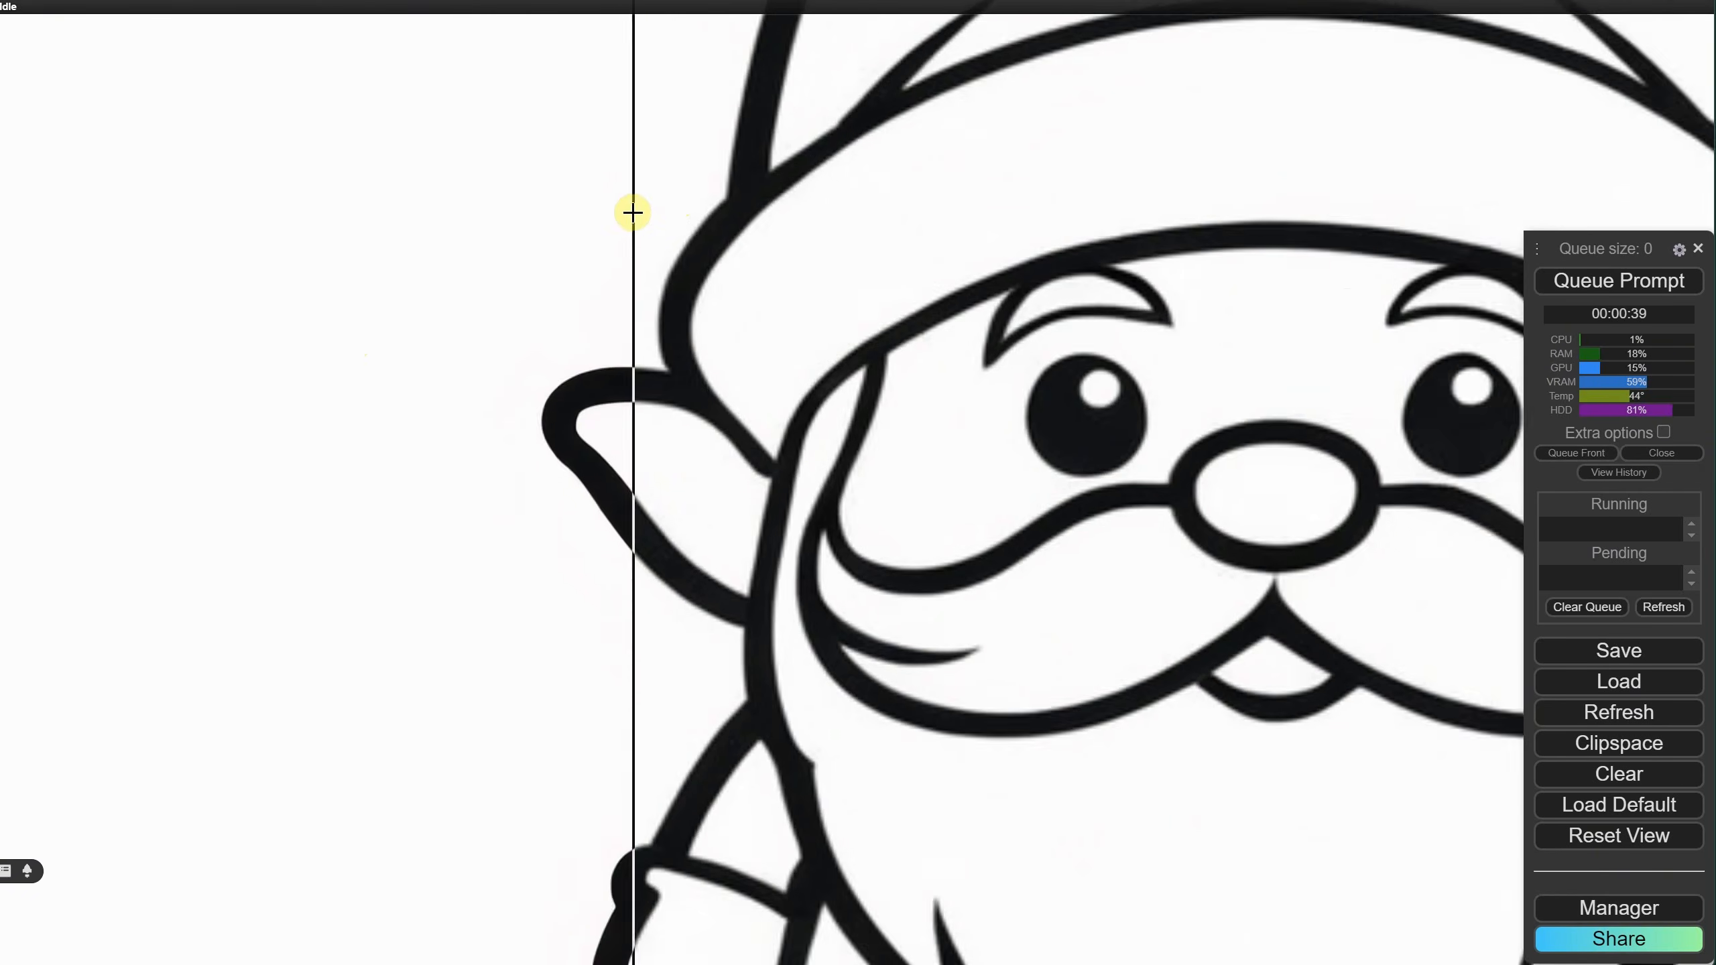
pyautogui.scroll(2, 811, 520)
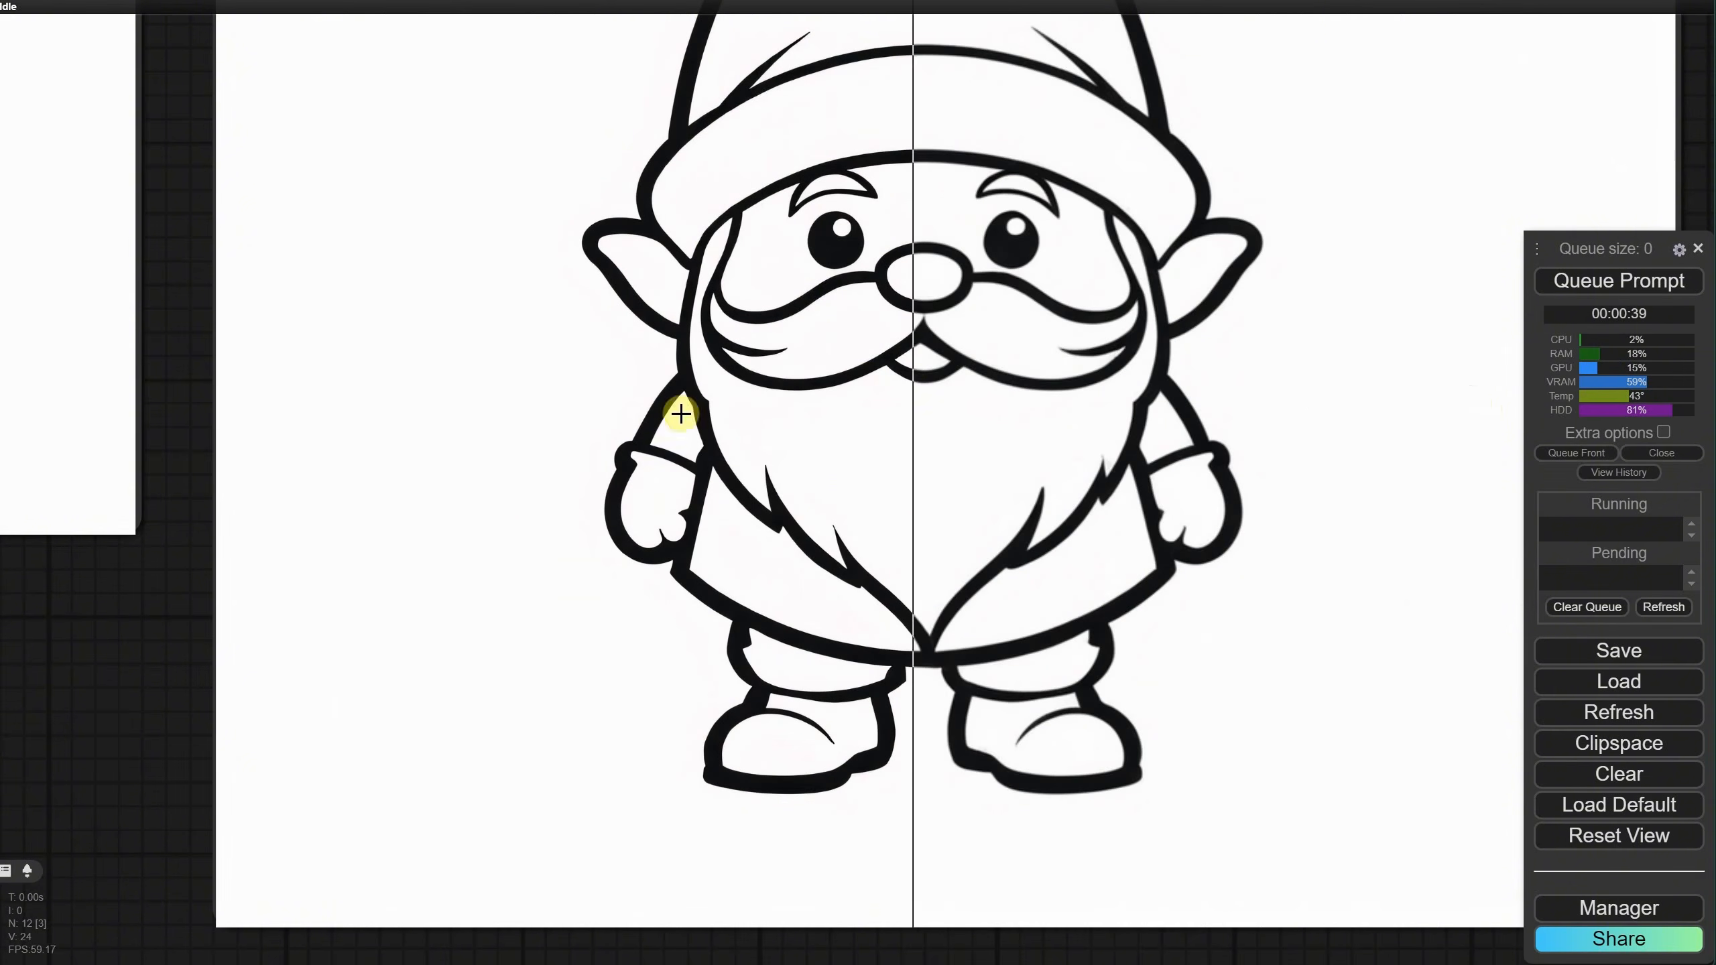
# Step: Open the saved gnome image from the Save Image node and inspect its line edges at full size
pyautogui.scroll(-5, 1287, 406)
pyautogui.rightClick(485, 260)
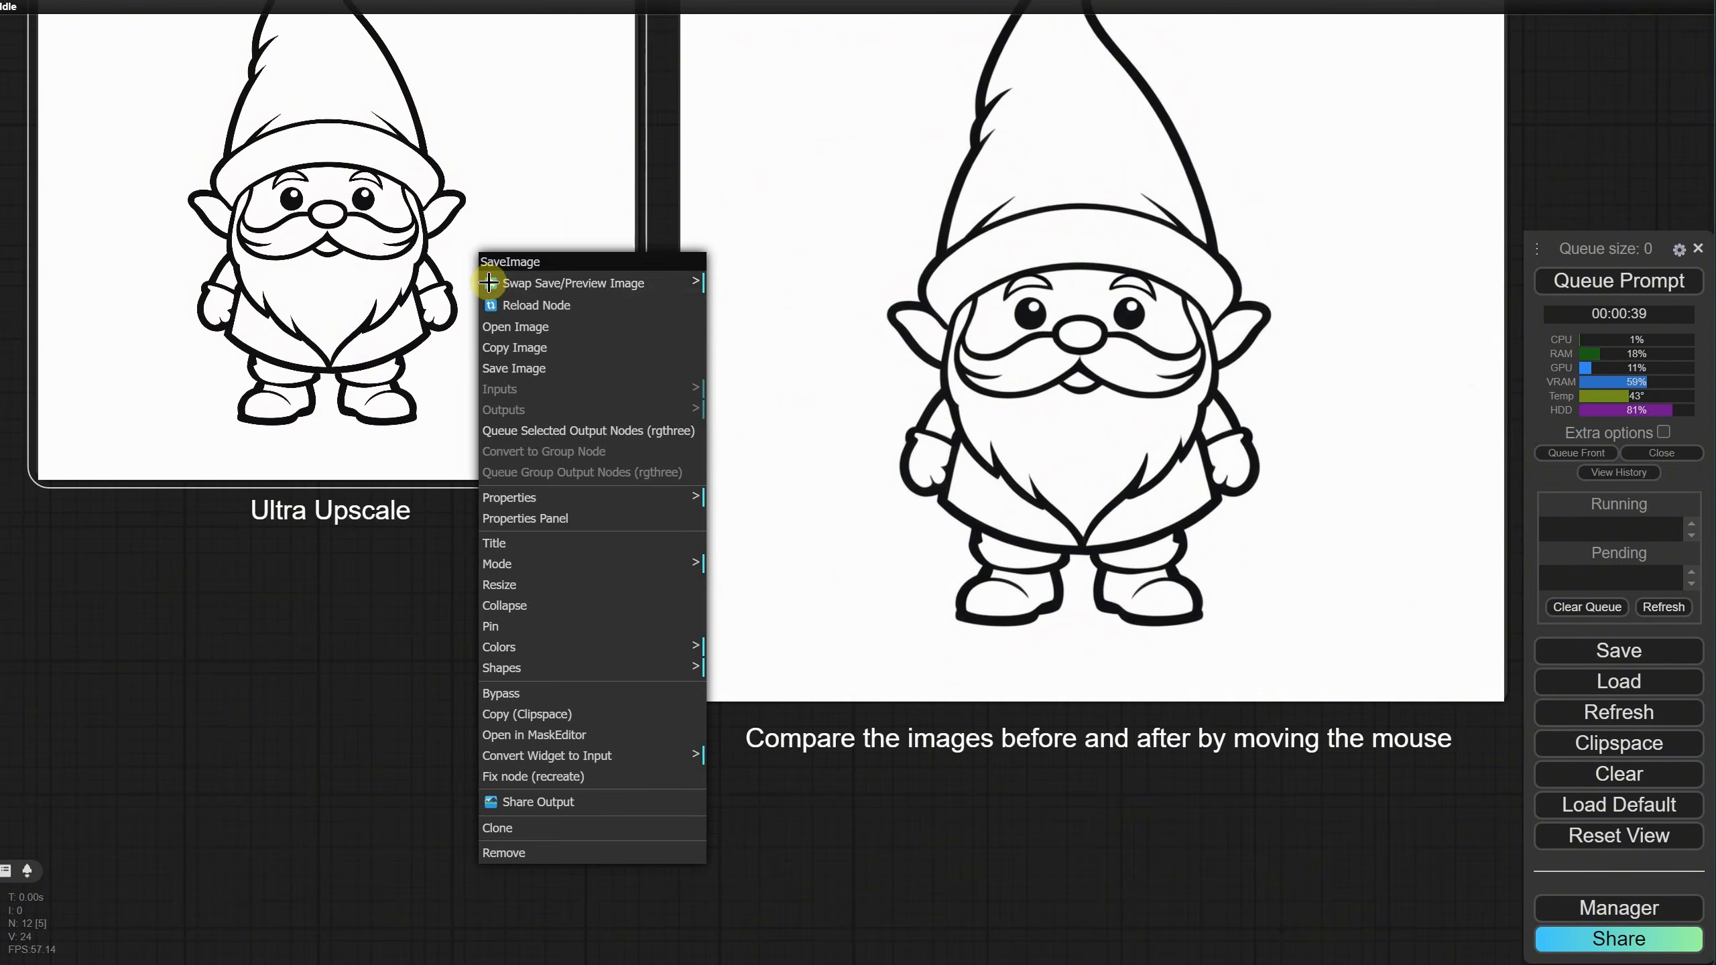
pyautogui.click(520, 334)
pyautogui.click(818, 493)
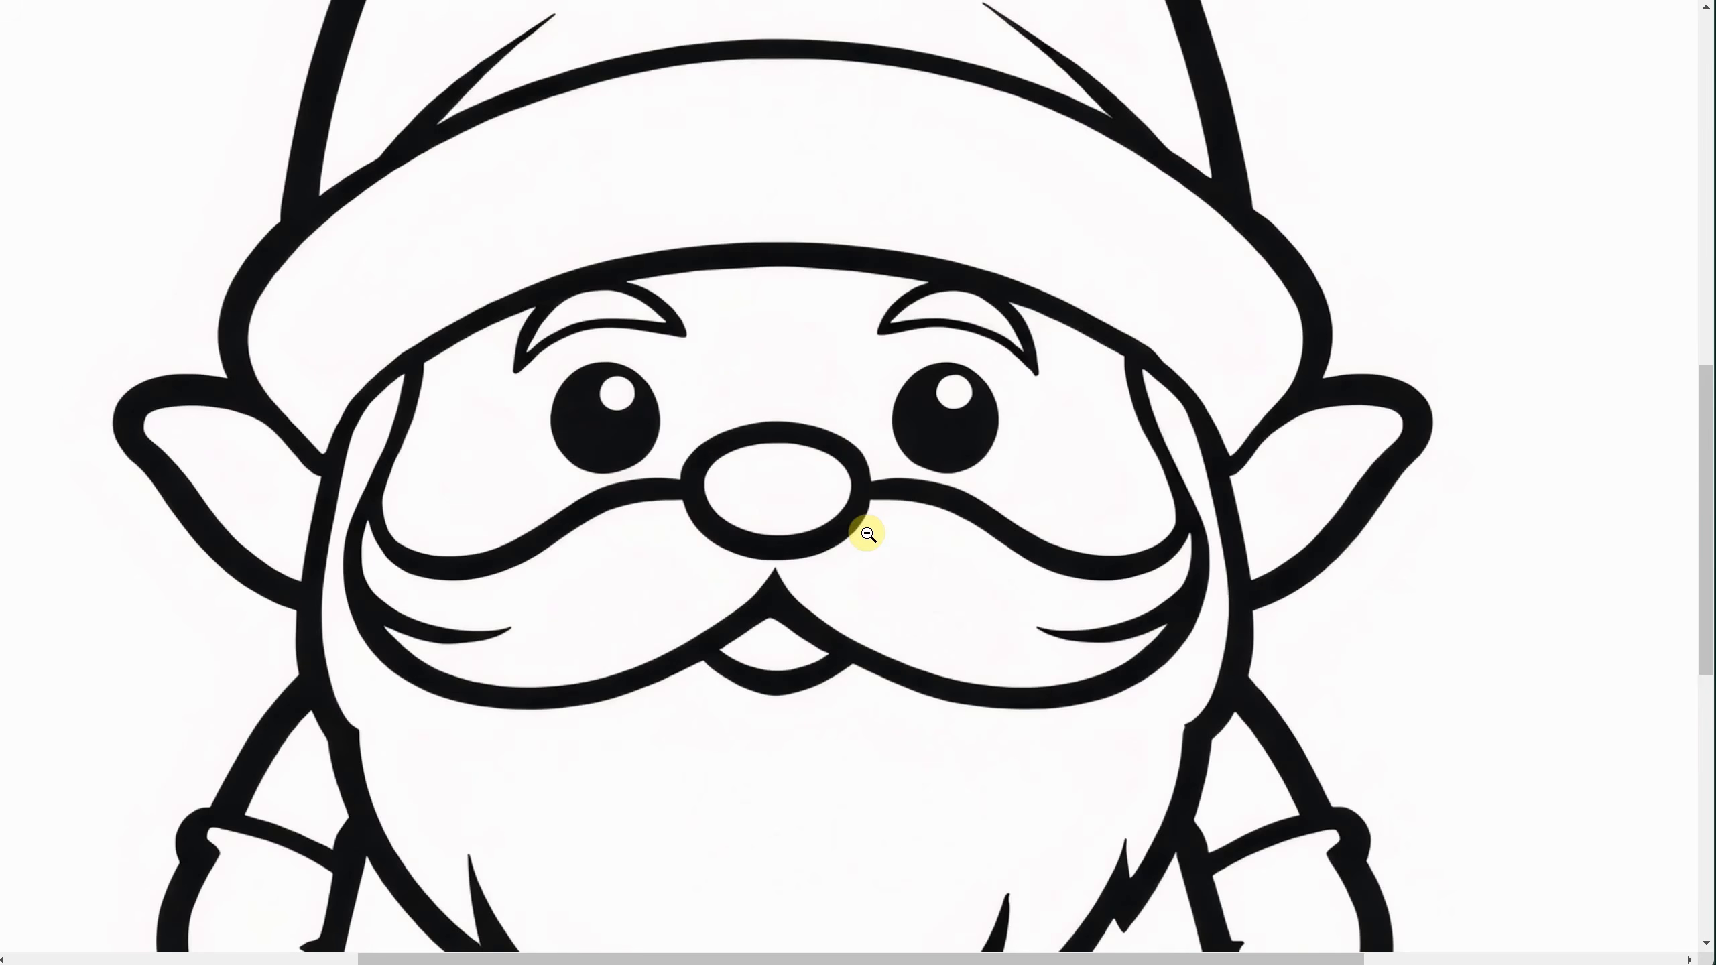
pyautogui.scroll(8, 864, 507)
pyautogui.scroll(3, 864, 506)
pyautogui.scroll(-15, 861, 500)
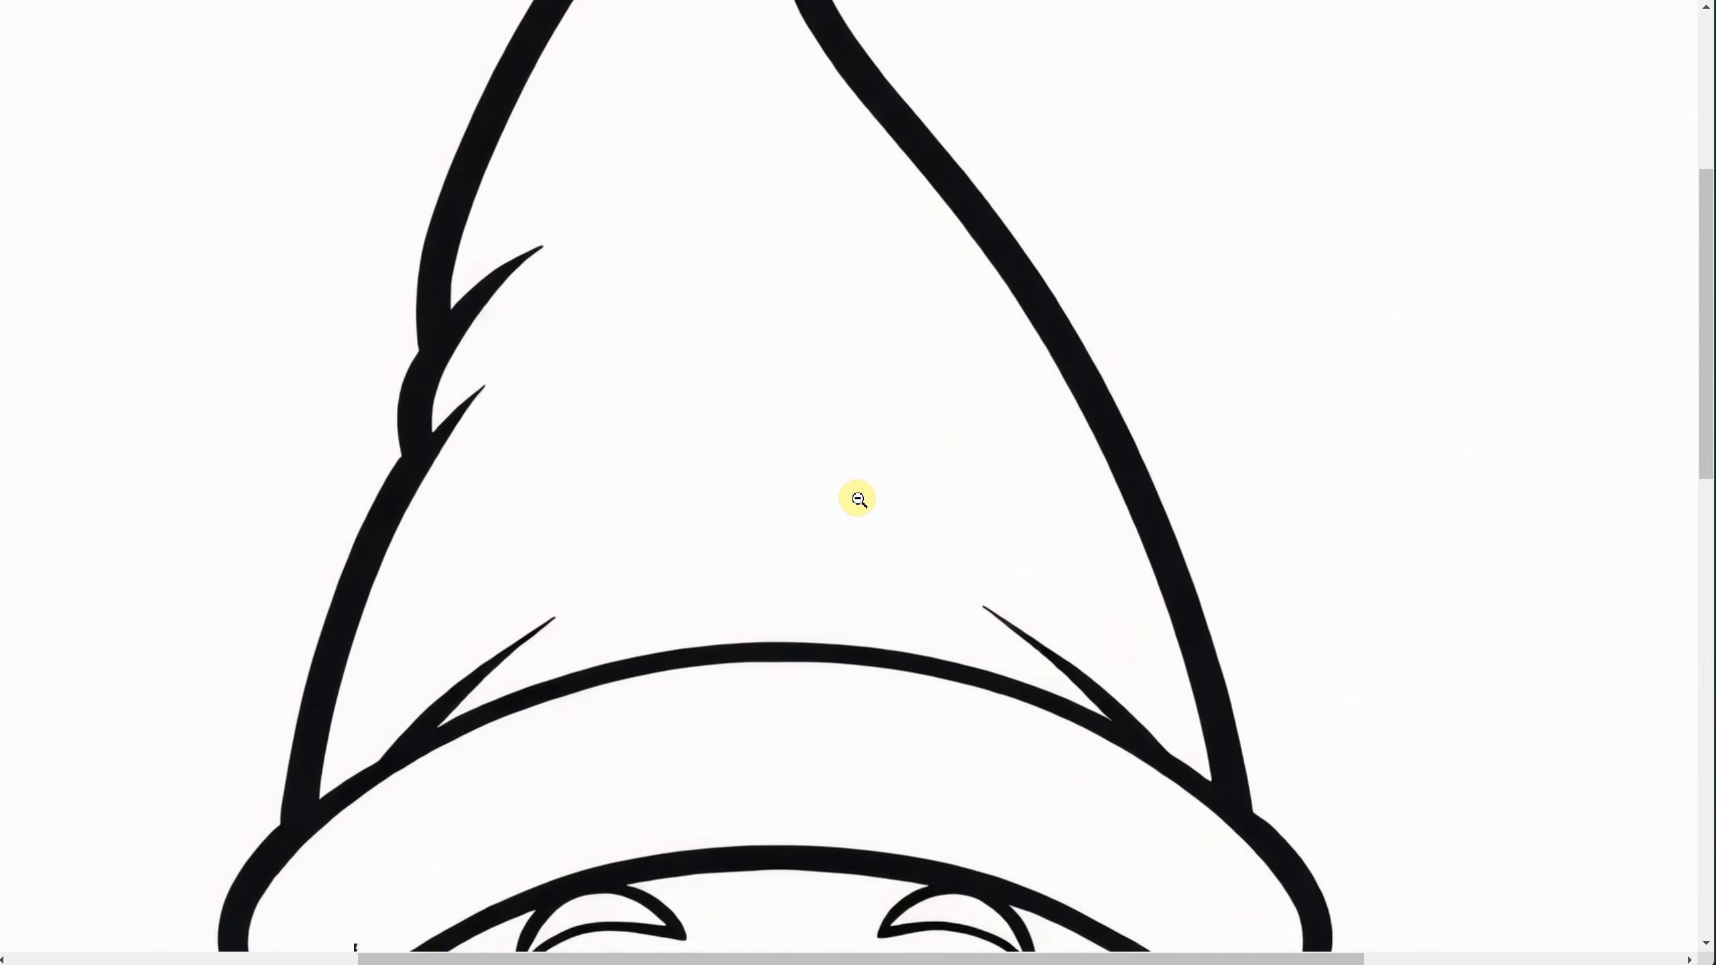